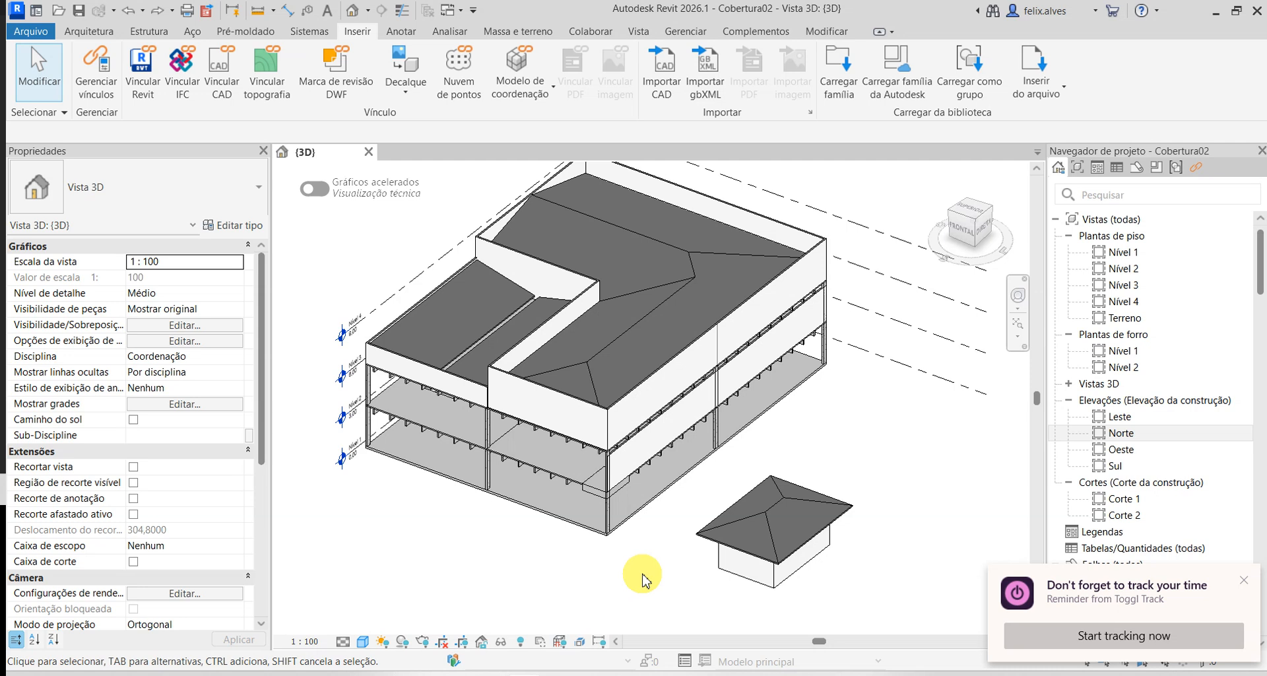
# - Dismiss the time-tracking reminder and examine the ceramic tile pattern on the small hip roof and the main building's roof in 3D
pyautogui.click(1245, 580)
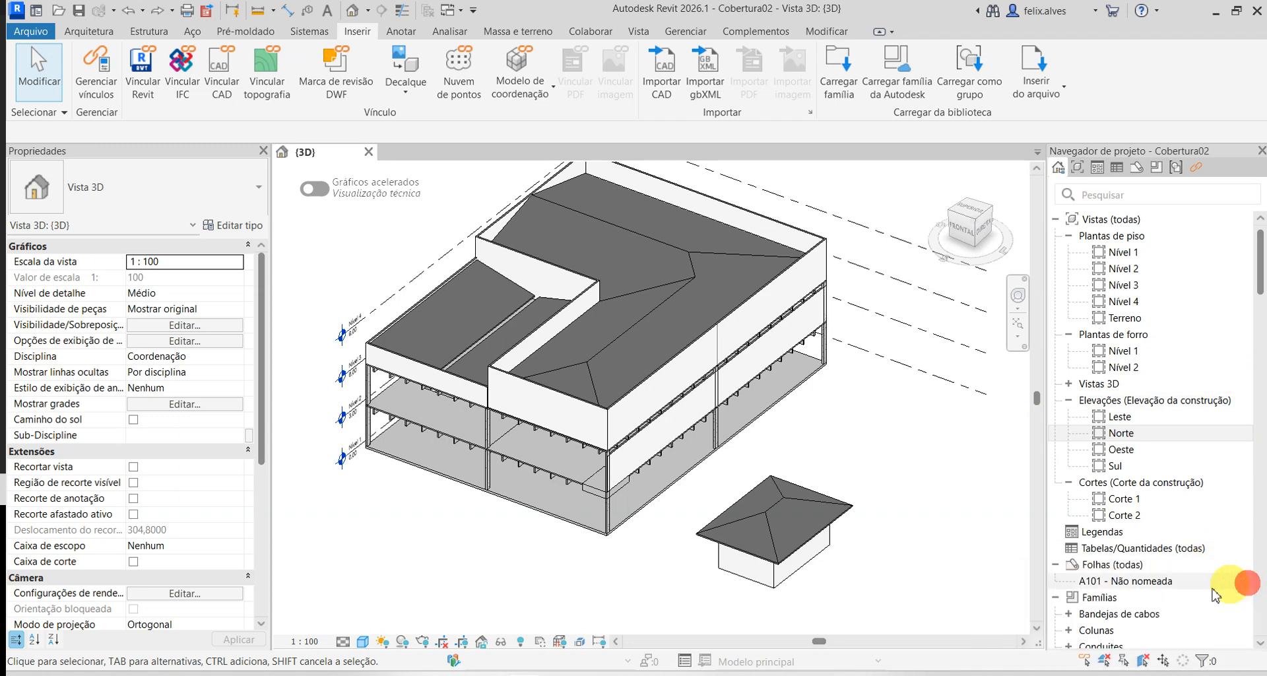
pyautogui.scroll(6, 800, 528)
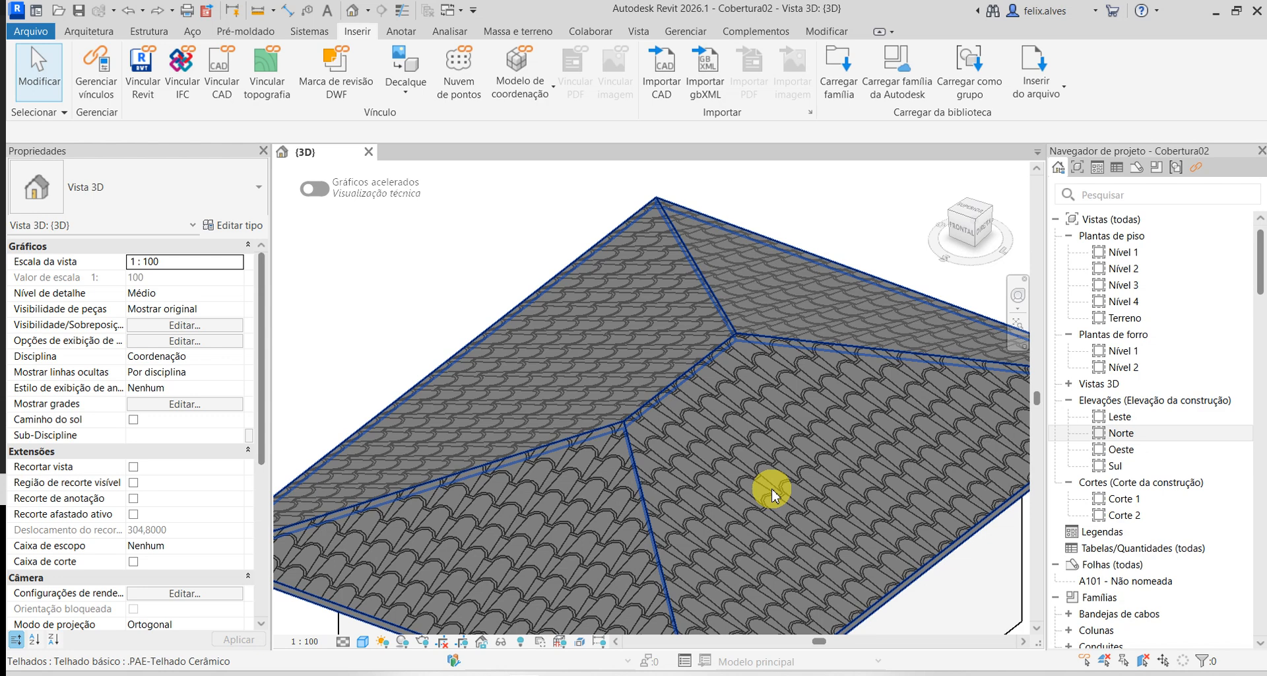
pyautogui.scroll(-5, 759, 350)
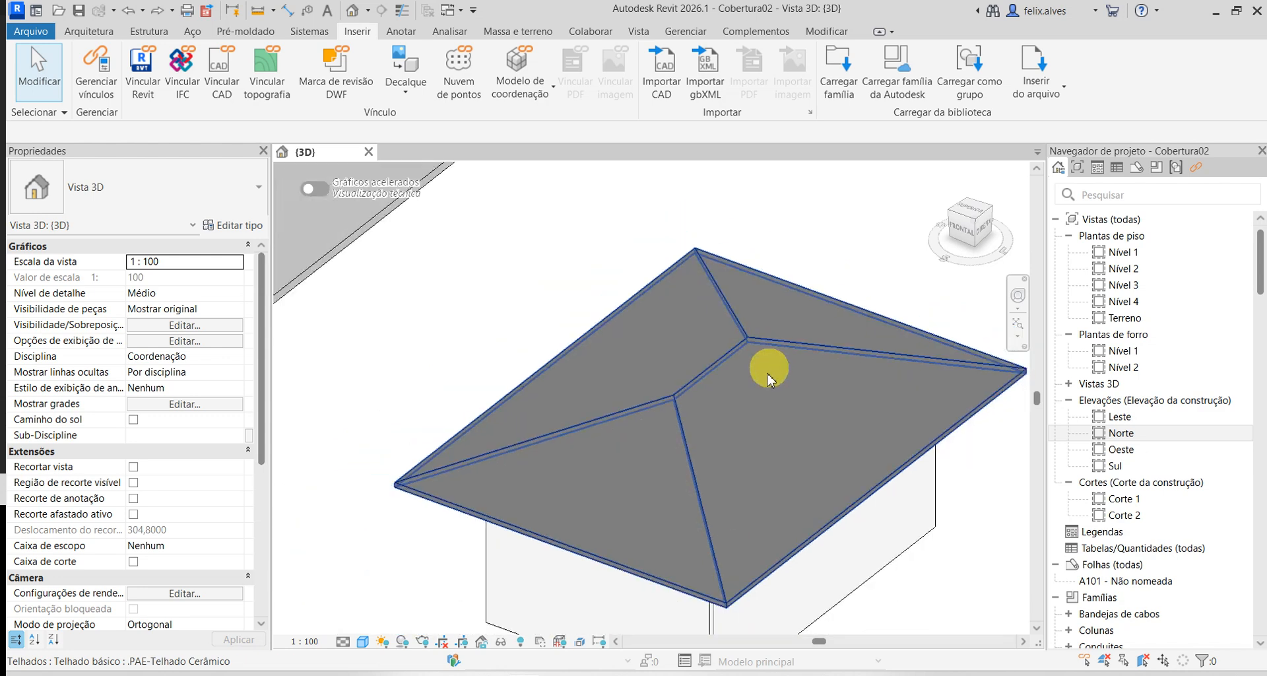
pyautogui.moveTo(719, 365); pyautogui.dragTo(786, 487, button='middle')
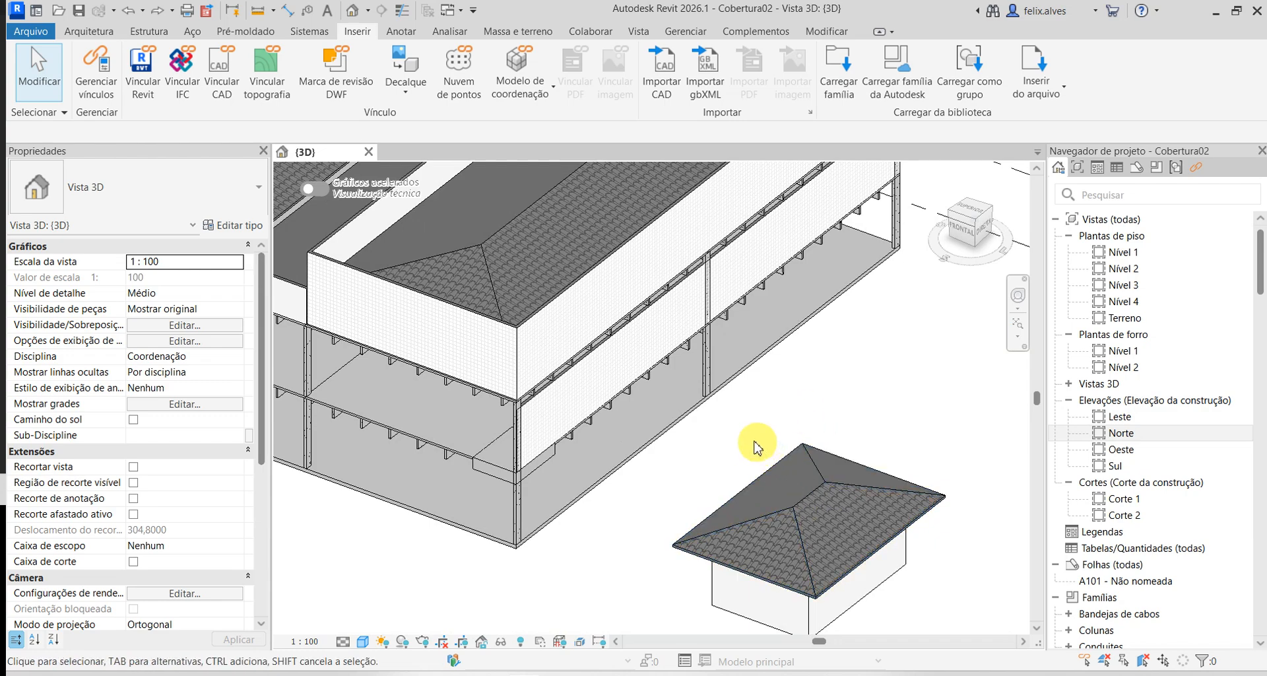
pyautogui.moveTo(727, 425); pyautogui.dragTo(801, 562, button='middle')
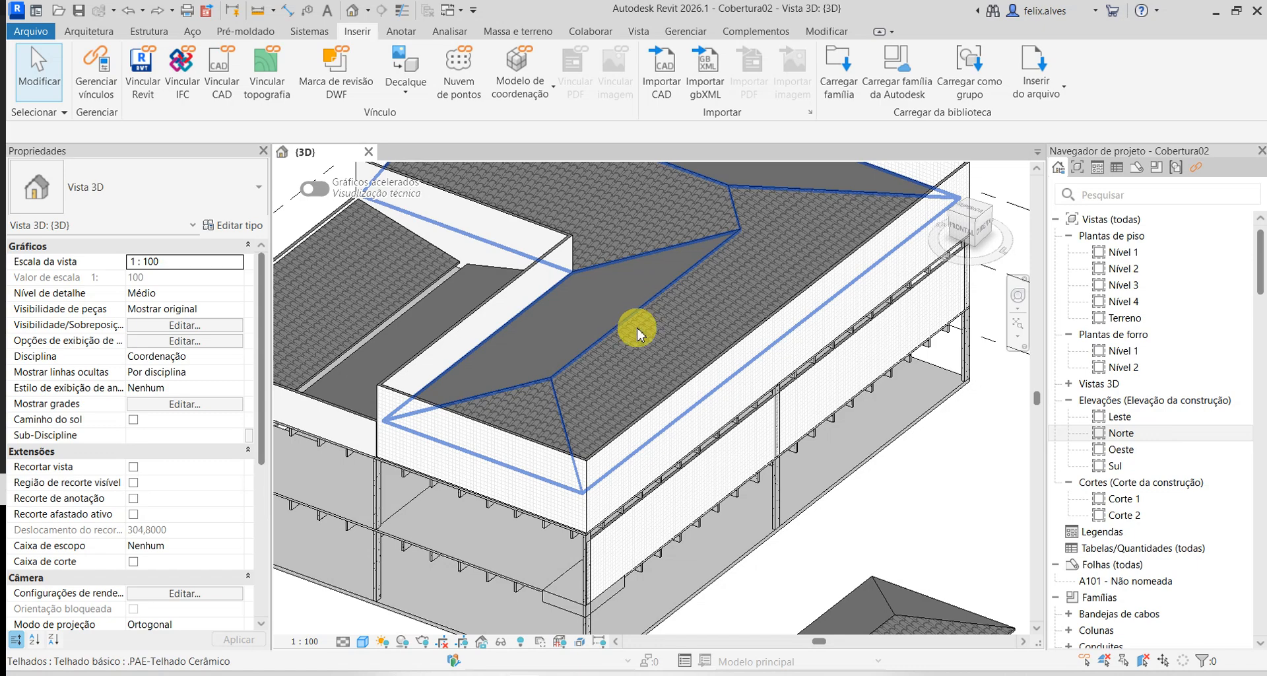
pyautogui.scroll(5, 636, 319)
pyautogui.scroll(-8, 574, 356)
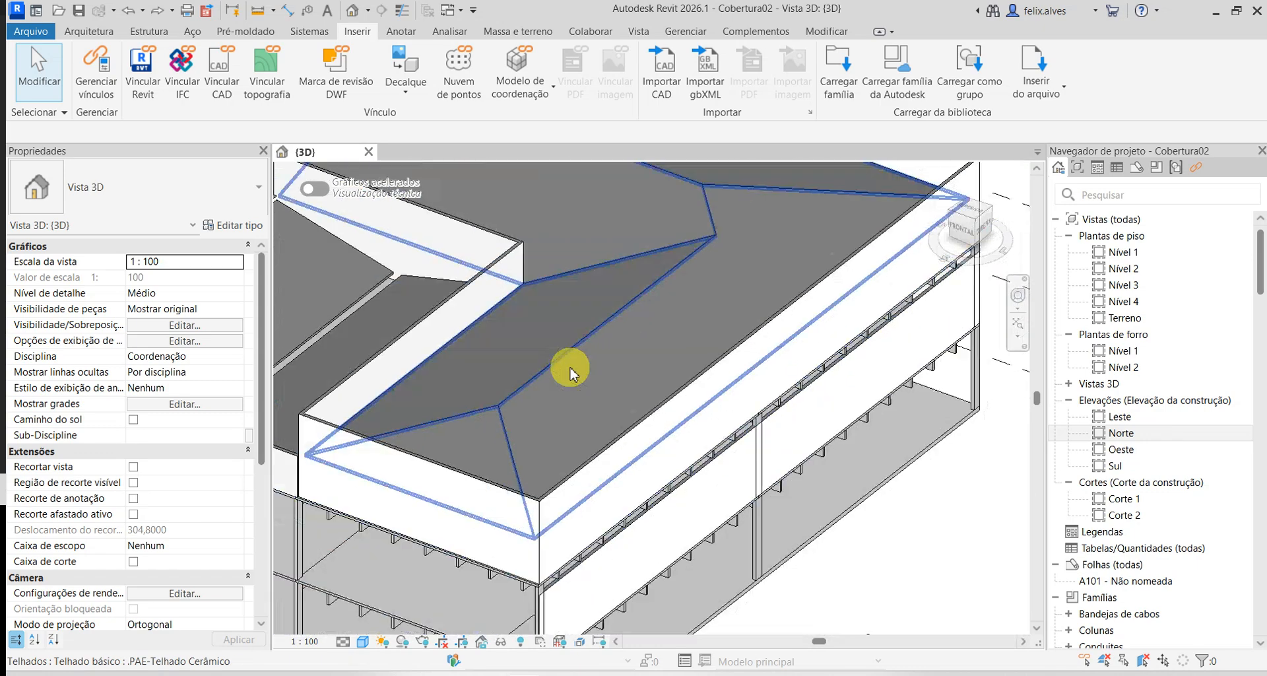
pyautogui.scroll(1, 645, 475)
# - Inspect the roof type assigned to the small hip roof and the other available types, leaving the selection unchanged
pyautogui.click(650, 509)
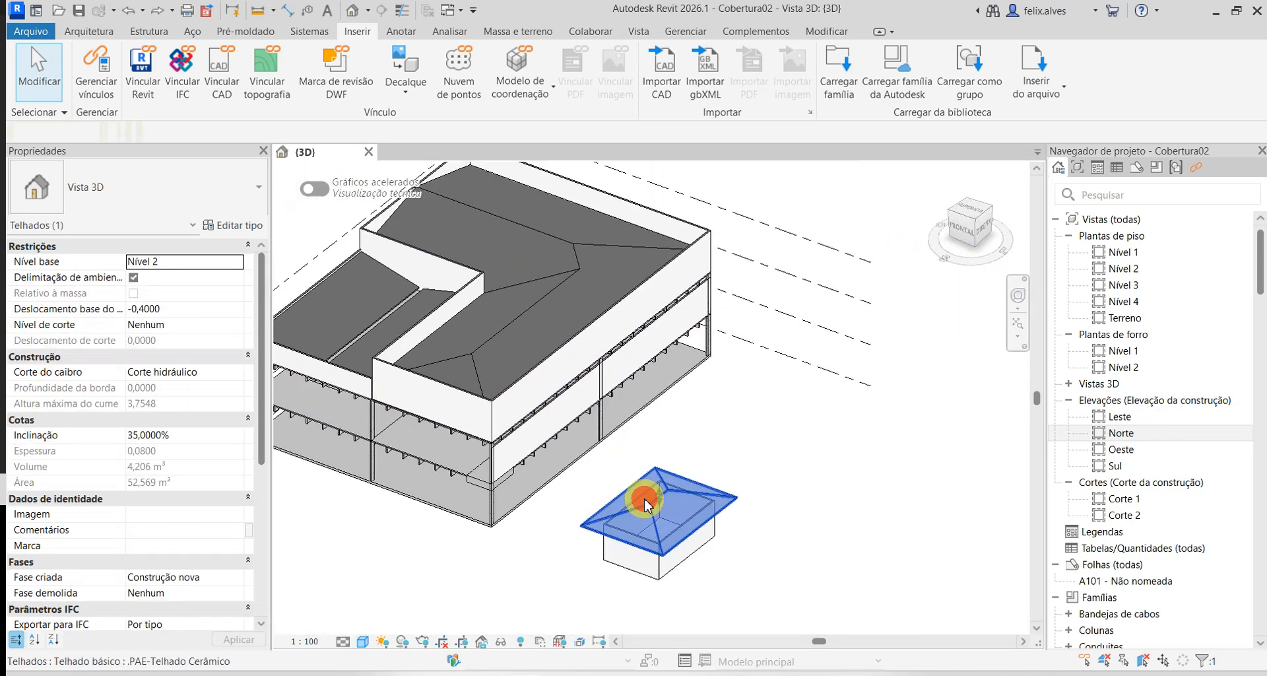
pyautogui.click(220, 201)
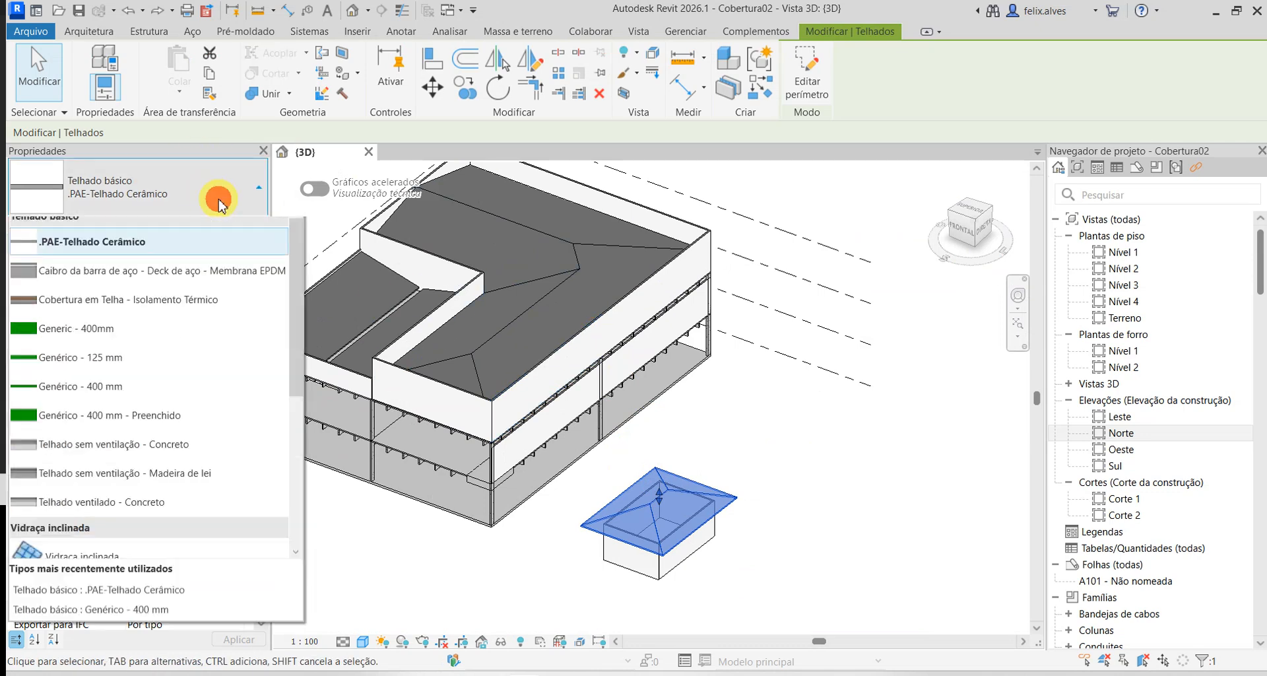
pyautogui.click(745, 486)
pyautogui.scroll(3, 702, 497)
pyautogui.press('Escape')
pyautogui.scroll(2, 636, 521)
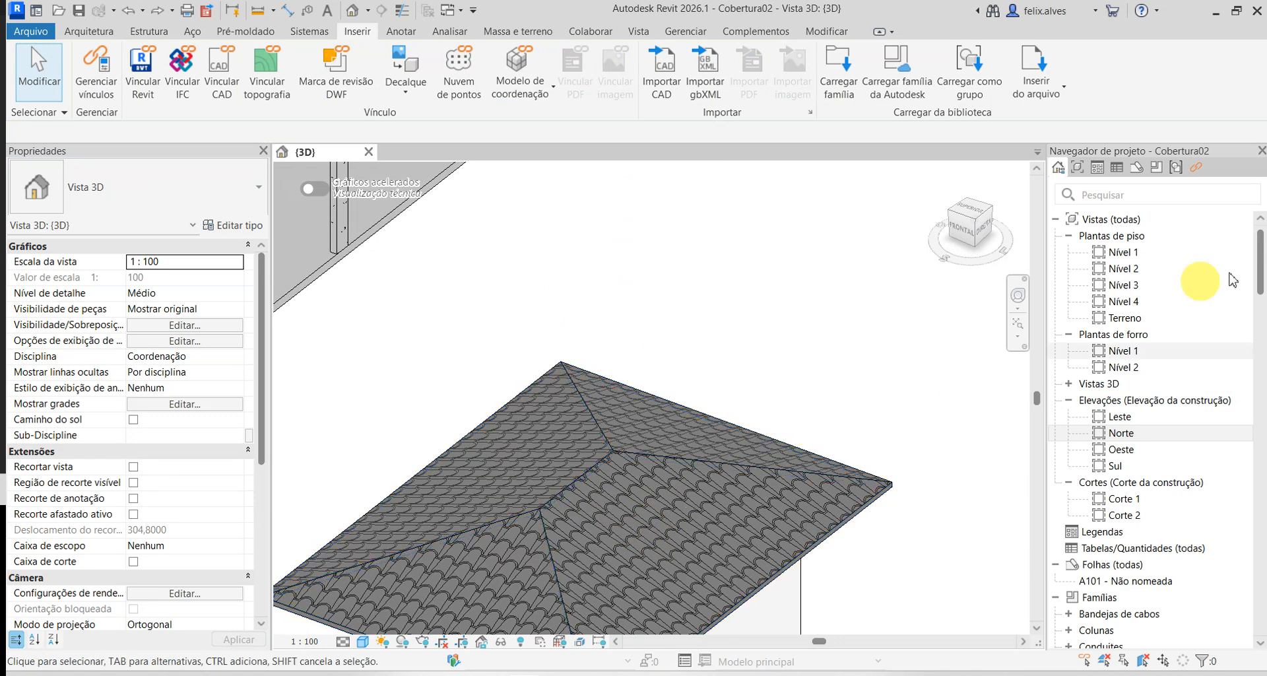
# - Open the Nível 4 floor plan and frame the tile pattern of the small hip roof
pyautogui.click(1117, 302)
pyautogui.doubleClick(1117, 302)
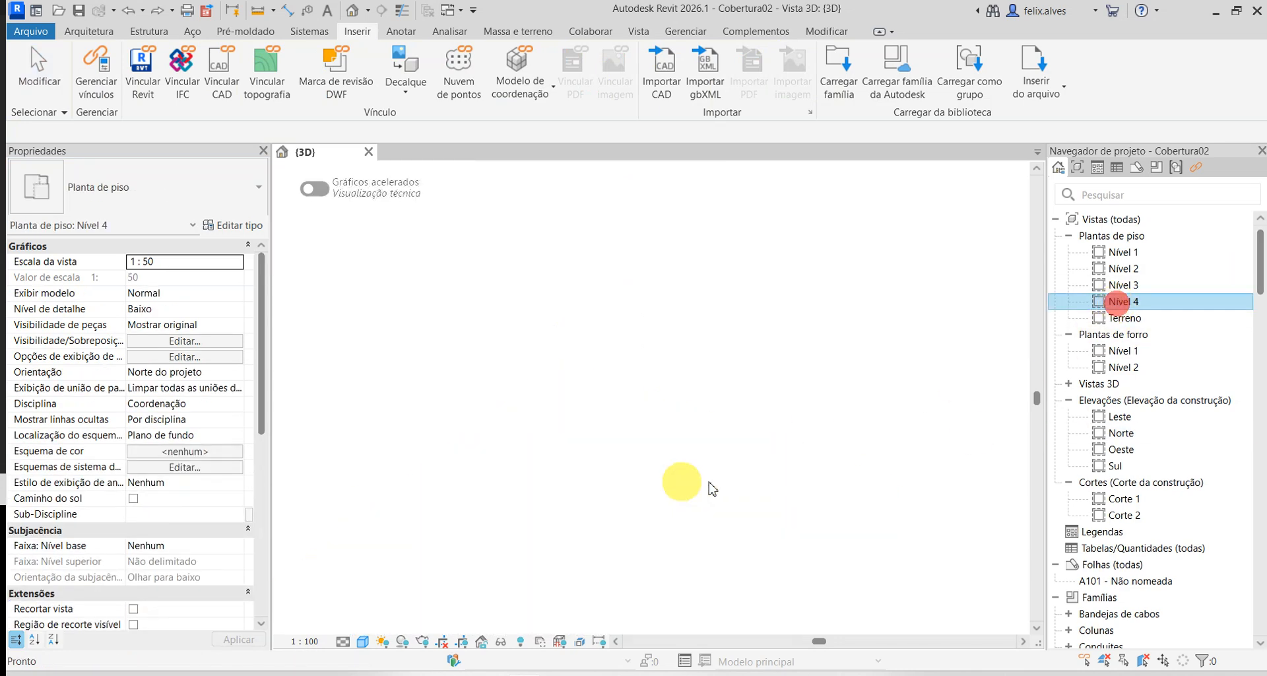
pyautogui.scroll(4, 792, 475)
pyautogui.scroll(5, 945, 551)
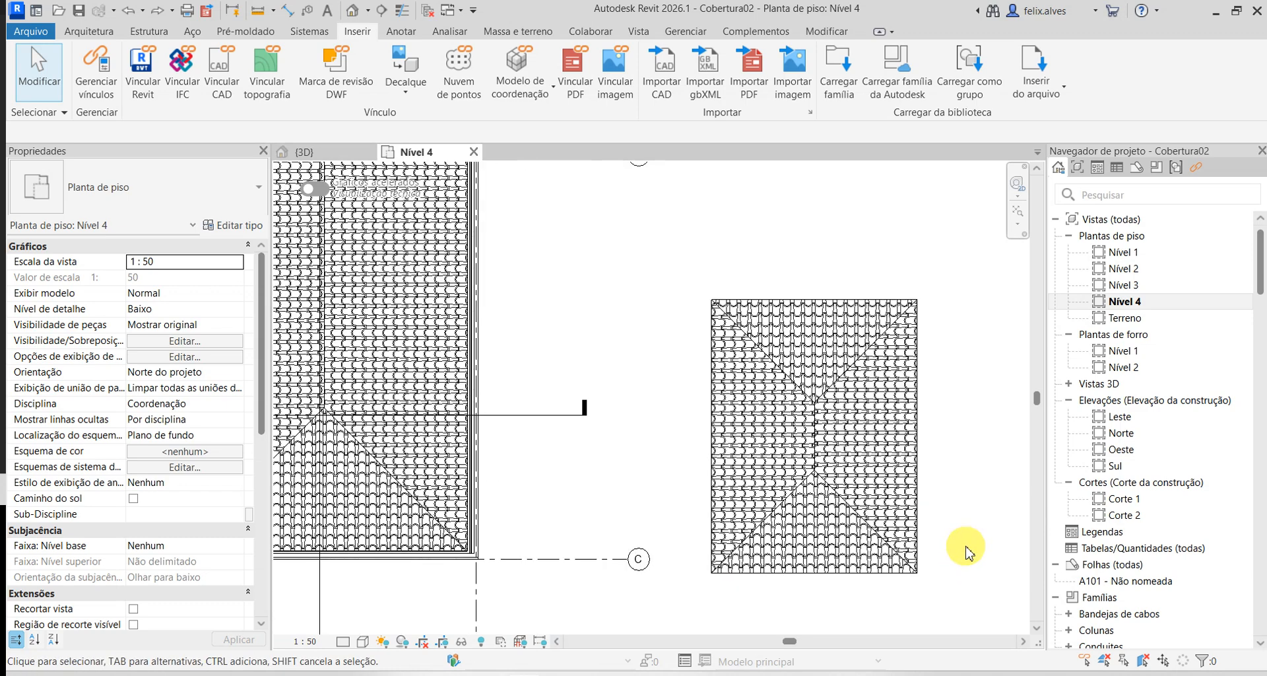
pyautogui.scroll(2, 594, 288)
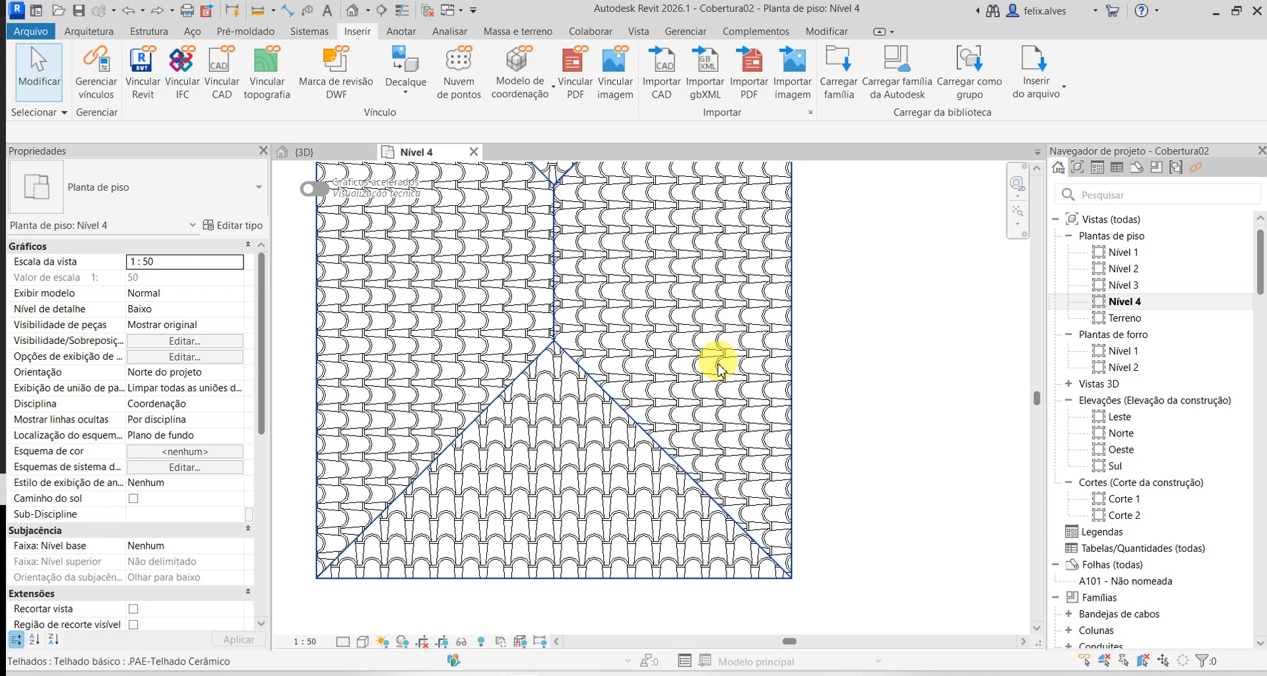
pyautogui.scroll(-1, 707, 399)
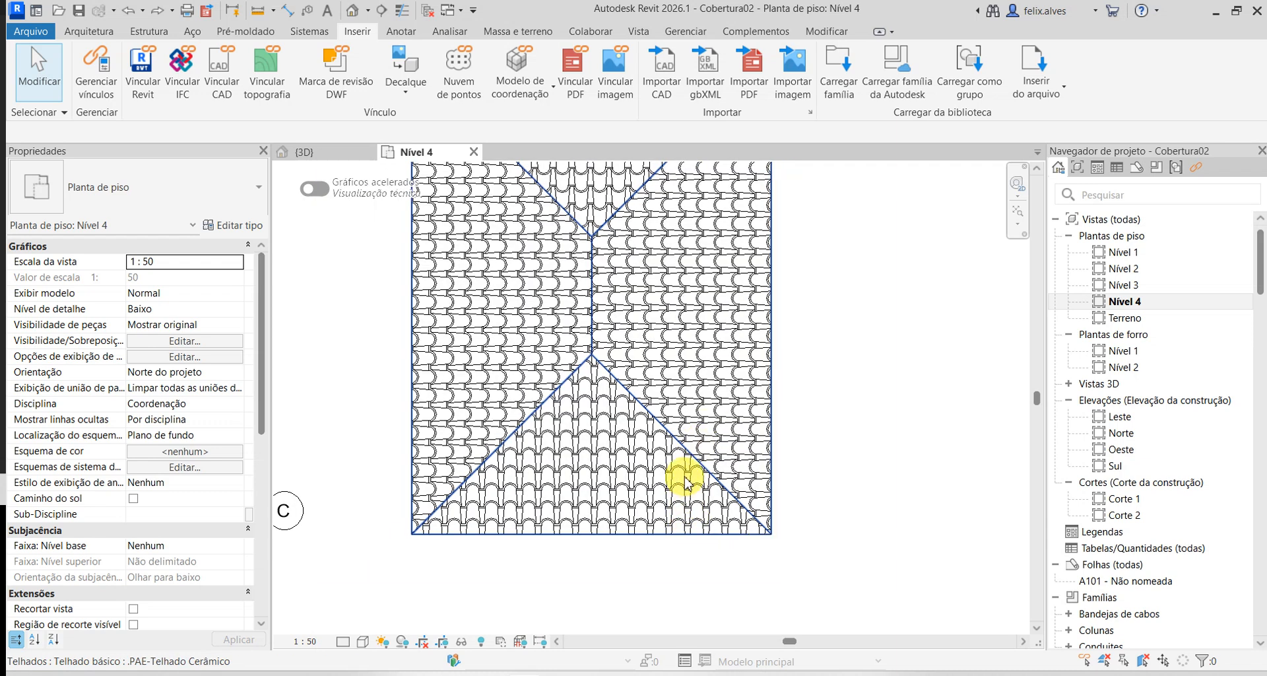
# - Open the .PAE Telha Cerâmica material from the structure layer of the small hip roof's type
pyautogui.click(683, 441)
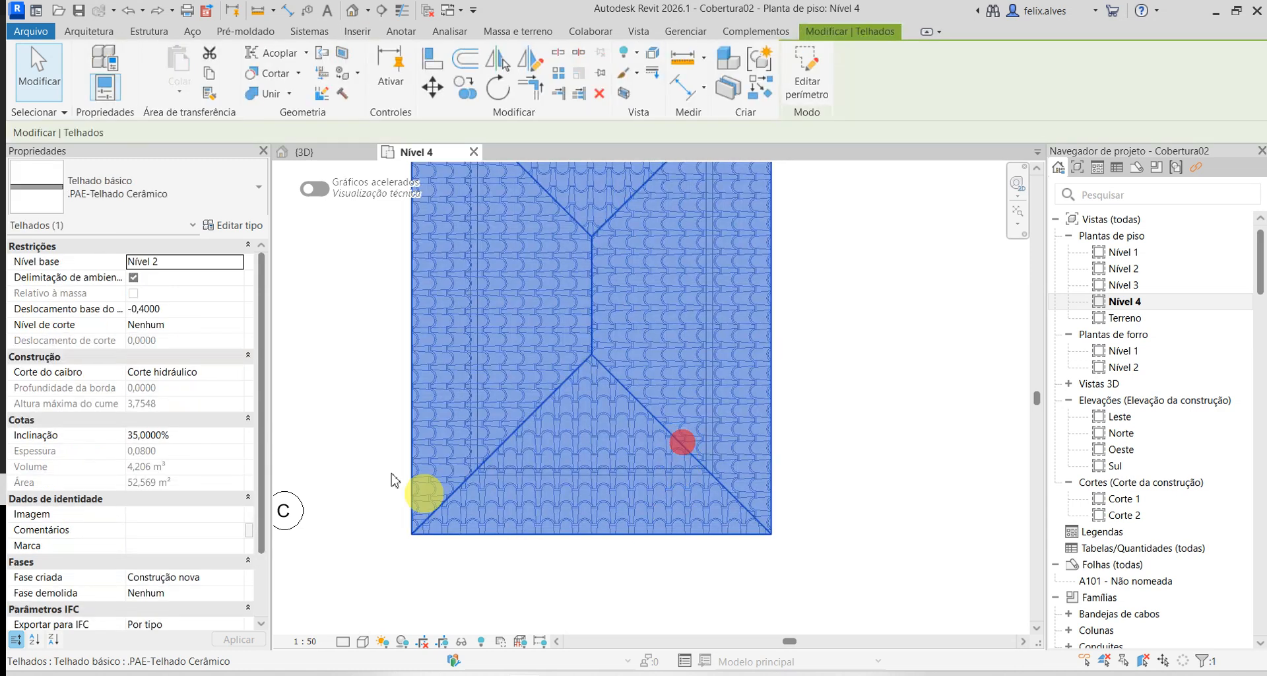
pyautogui.click(229, 226)
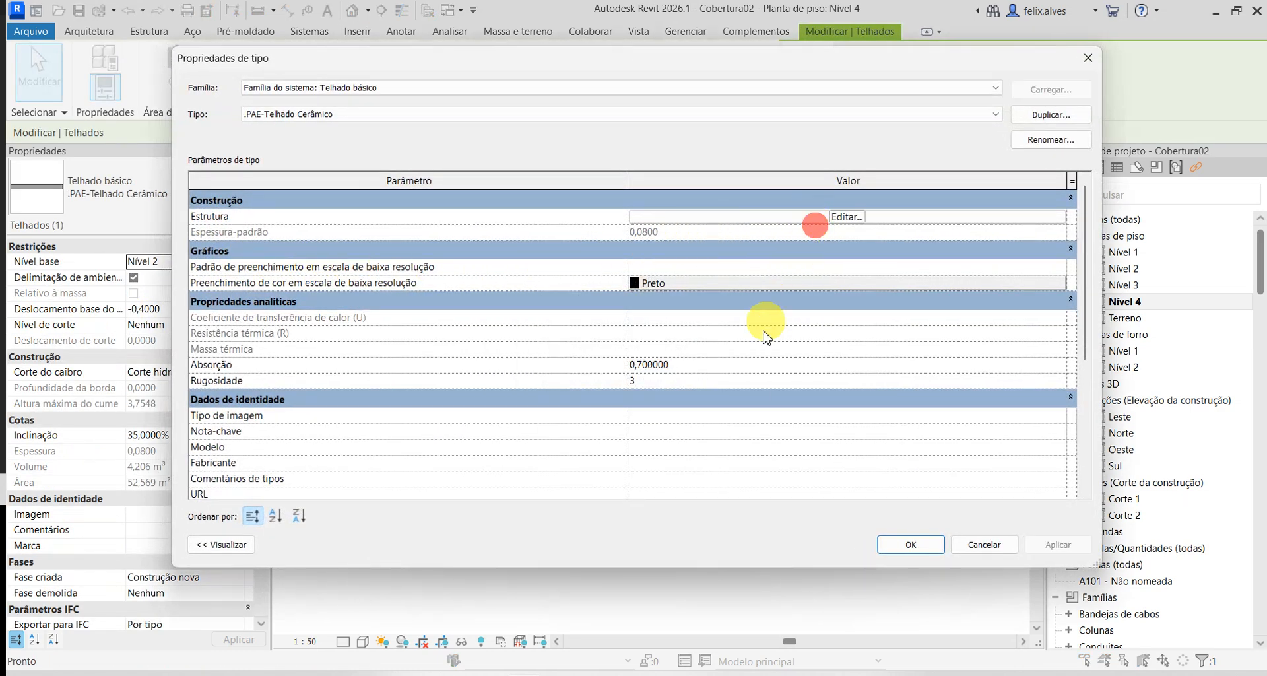
pyautogui.click(877, 216)
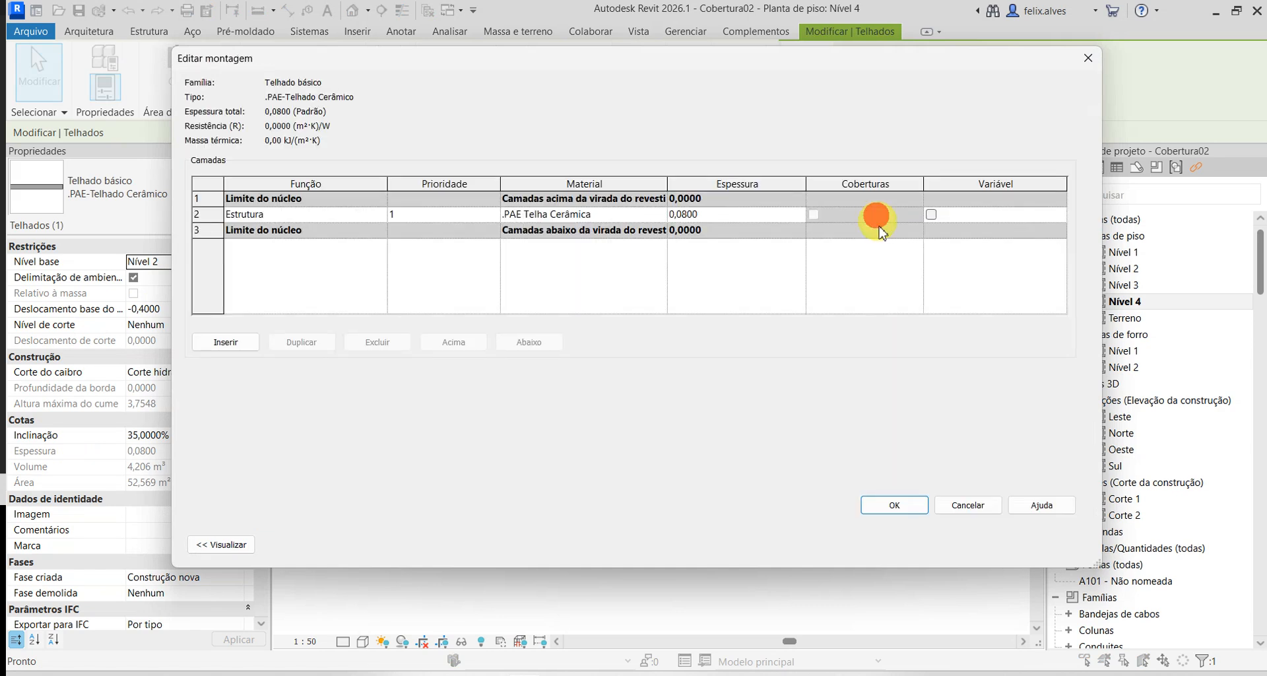
pyautogui.click(661, 214)
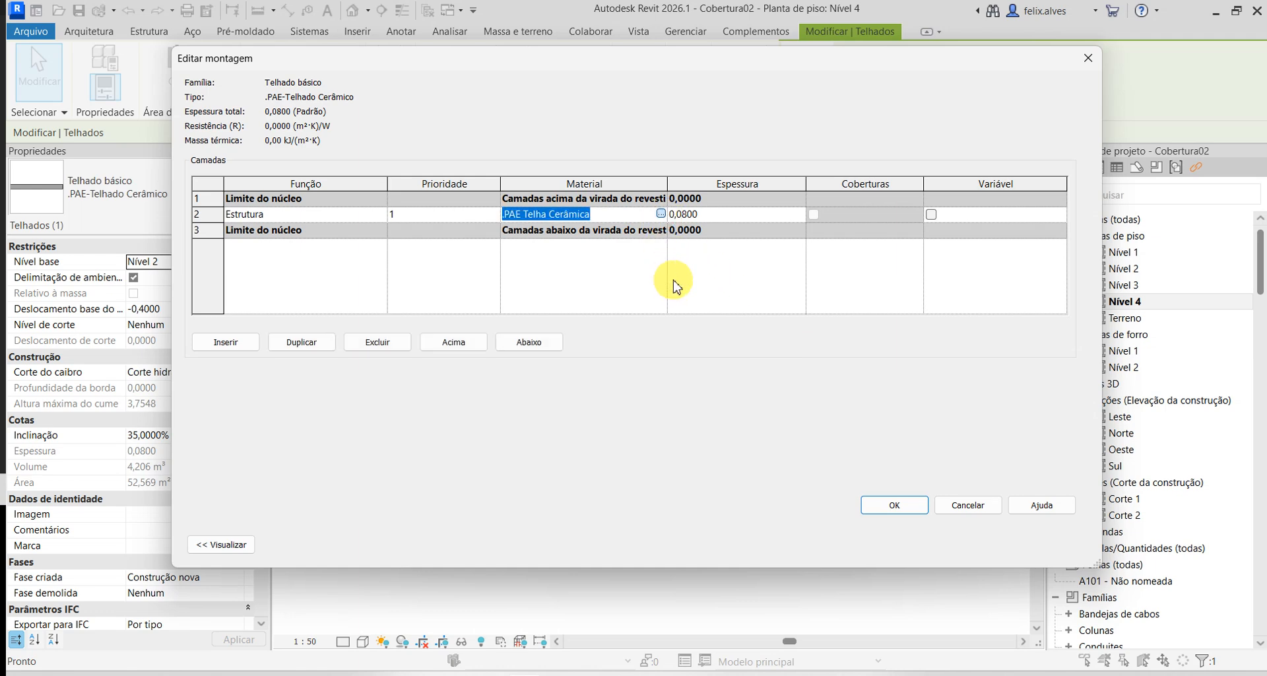
pyautogui.click(661, 214)
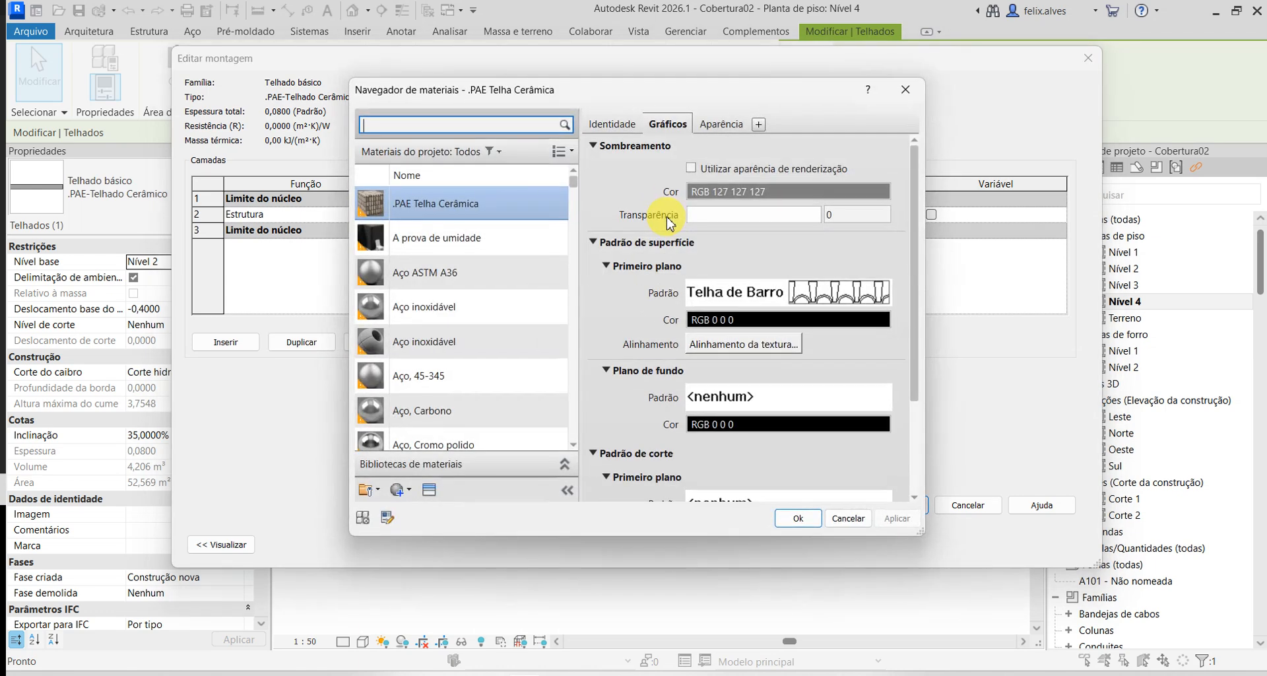
# - Set the material's surface foreground pattern to the model pattern Vertical 75mm and apply it to the roof type
pyautogui.click(838, 297)
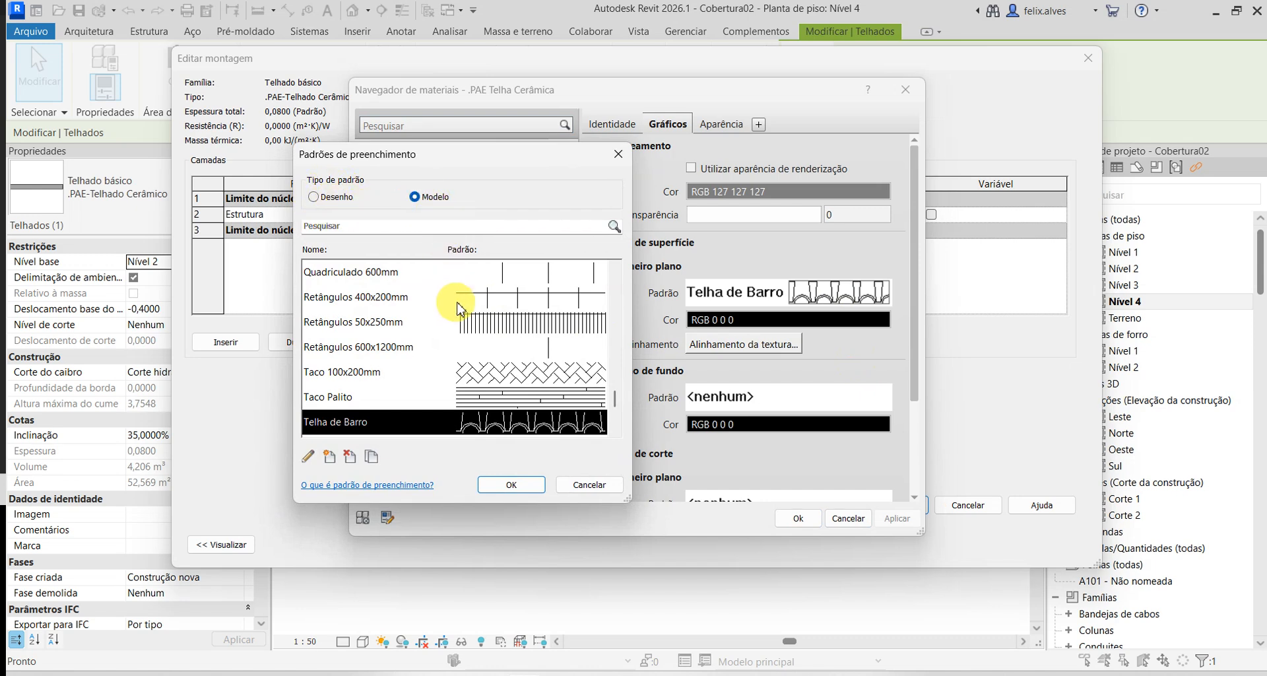
pyautogui.scroll(-3, 531, 356)
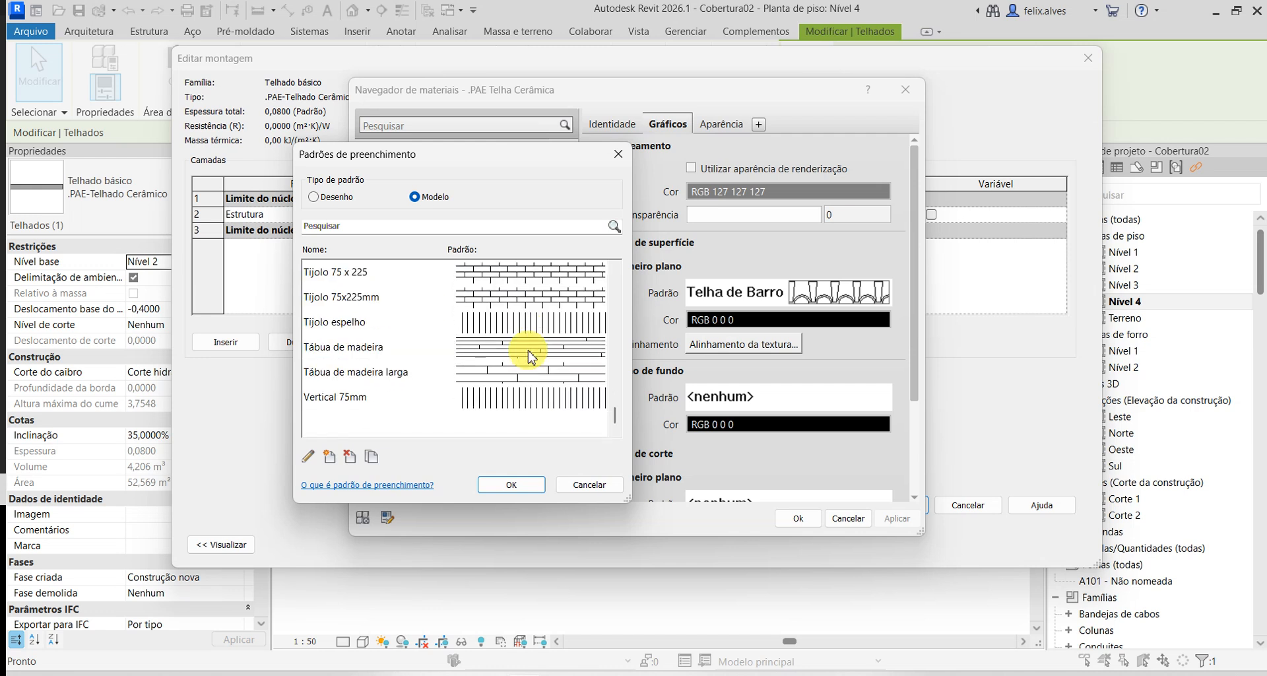
pyautogui.click(507, 396)
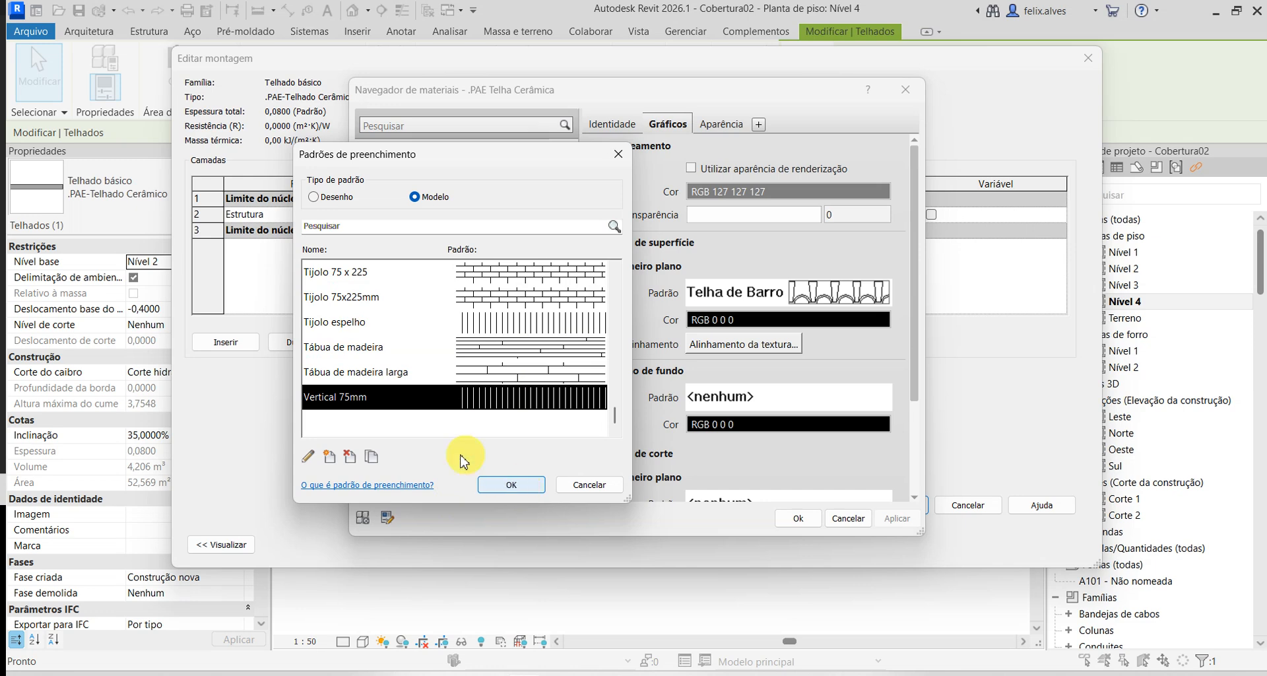
pyautogui.click(514, 486)
pyautogui.click(898, 518)
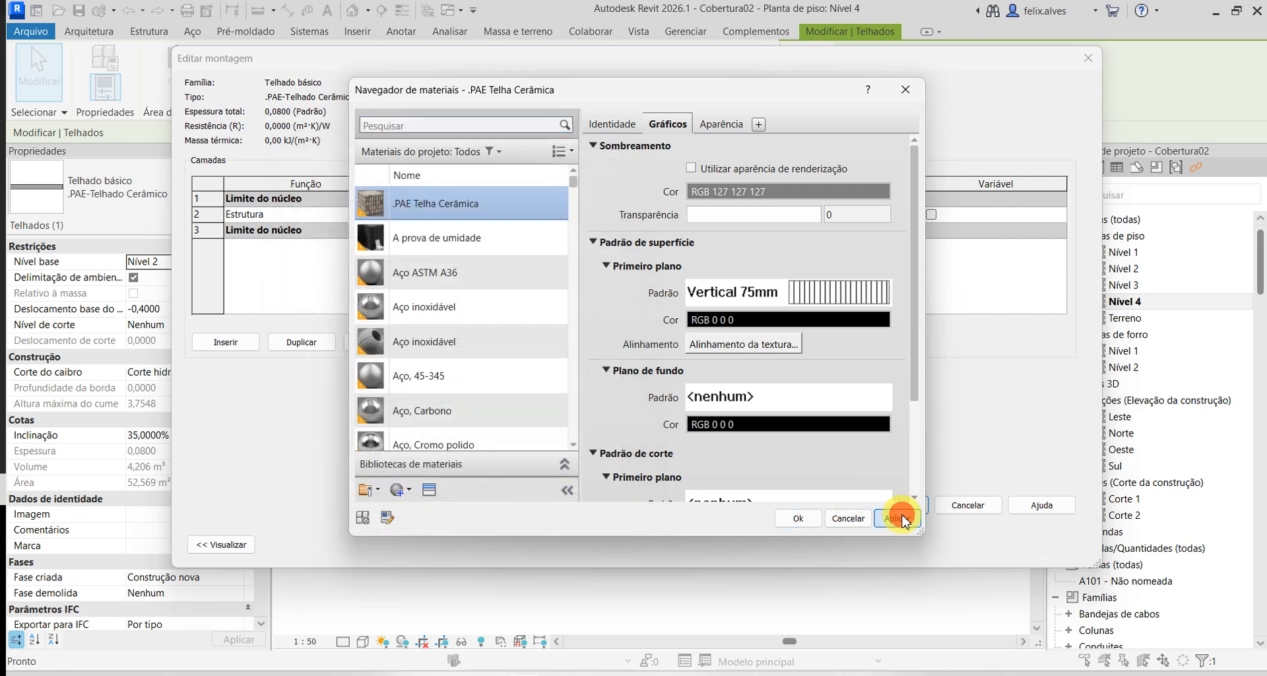
pyautogui.click(802, 518)
pyautogui.click(913, 509)
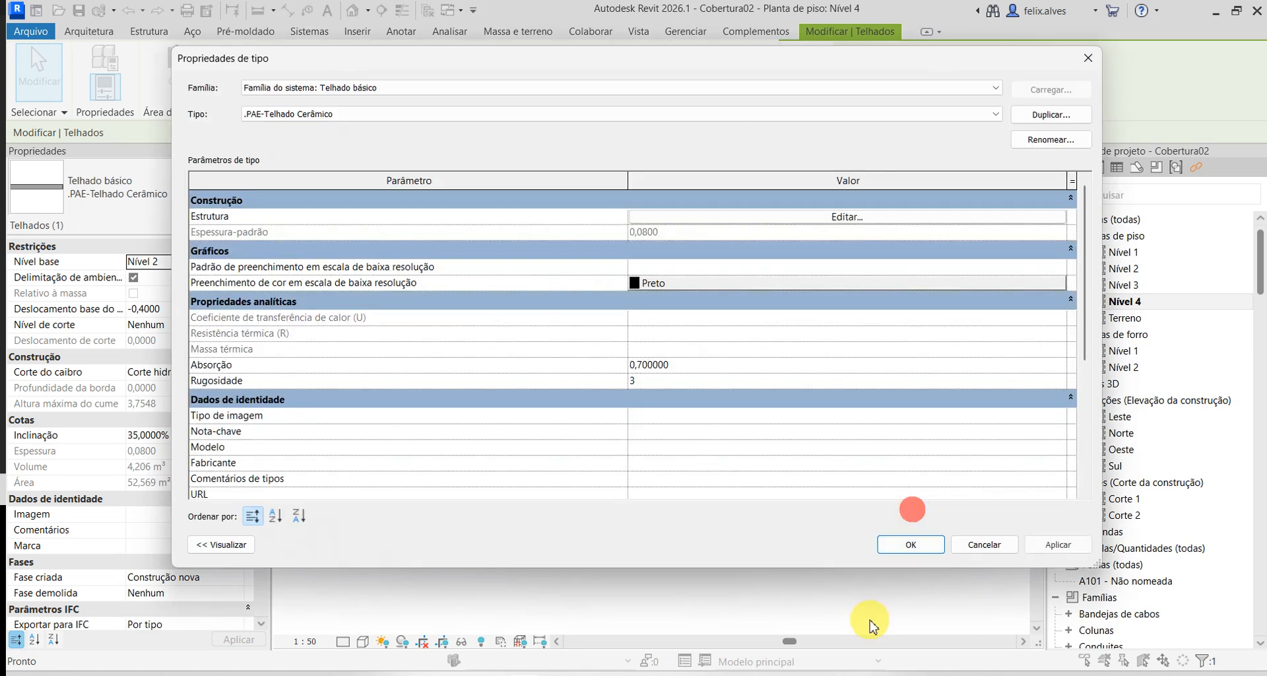
pyautogui.click(1058, 545)
pyautogui.click(911, 545)
pyautogui.click(782, 593)
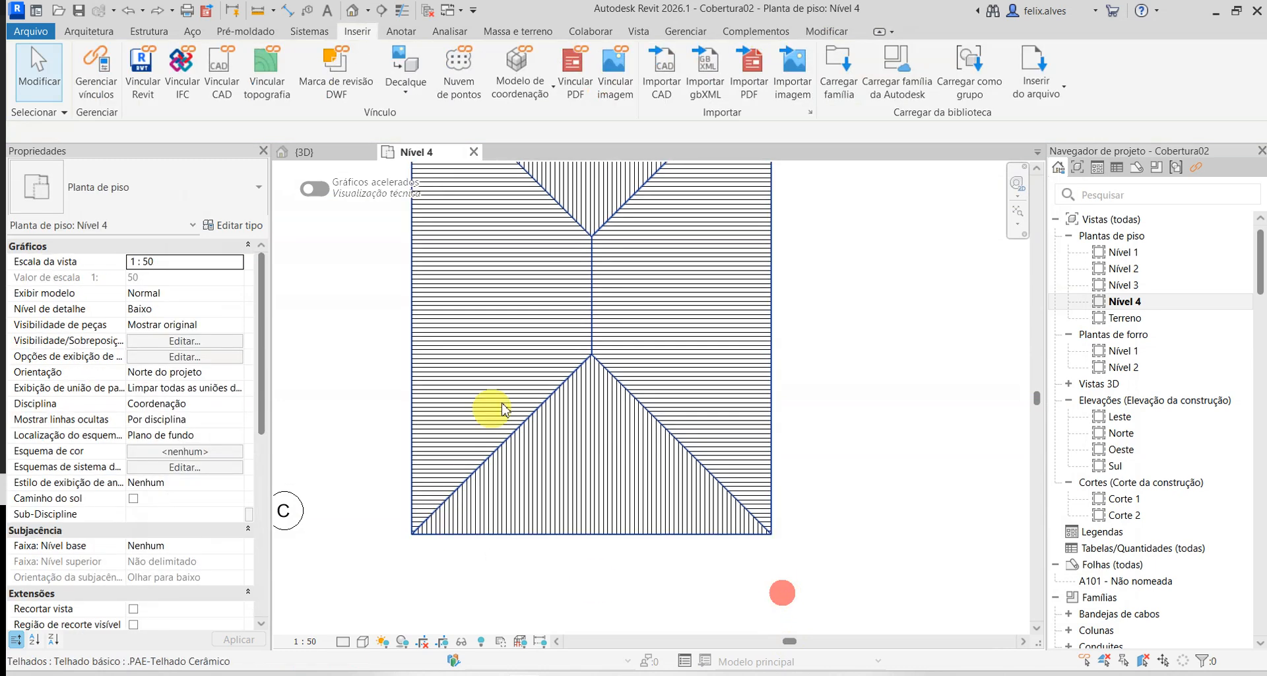
# - Align a vertical pattern line of the small roof's lower hip face in plan with the central ridge
pyautogui.scroll(4, 504, 409)
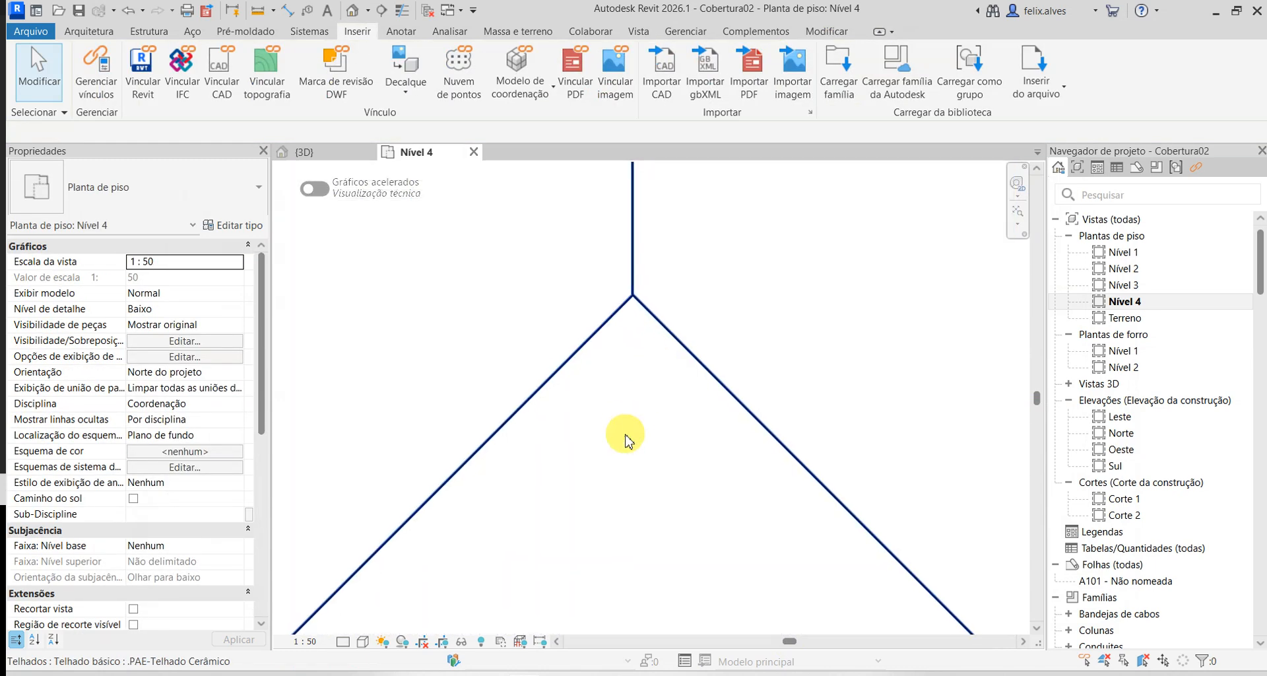
pyautogui.scroll(2, 578, 308)
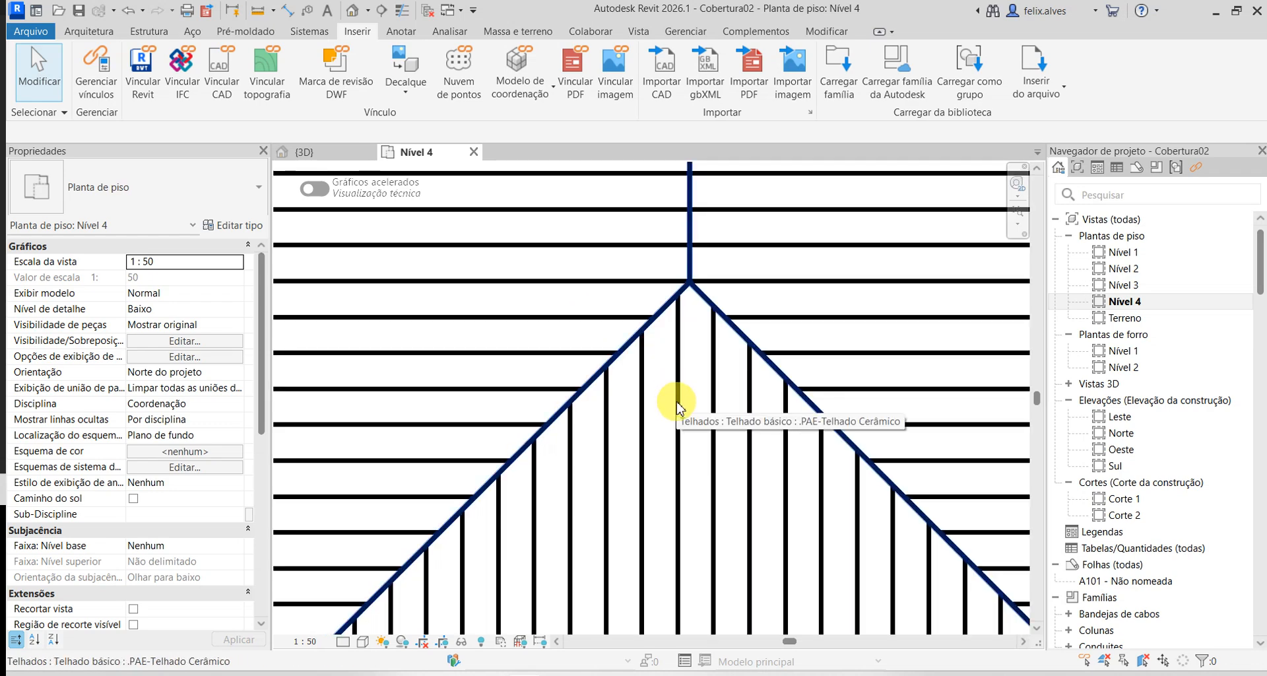
pyautogui.press('a')
pyautogui.press('l')
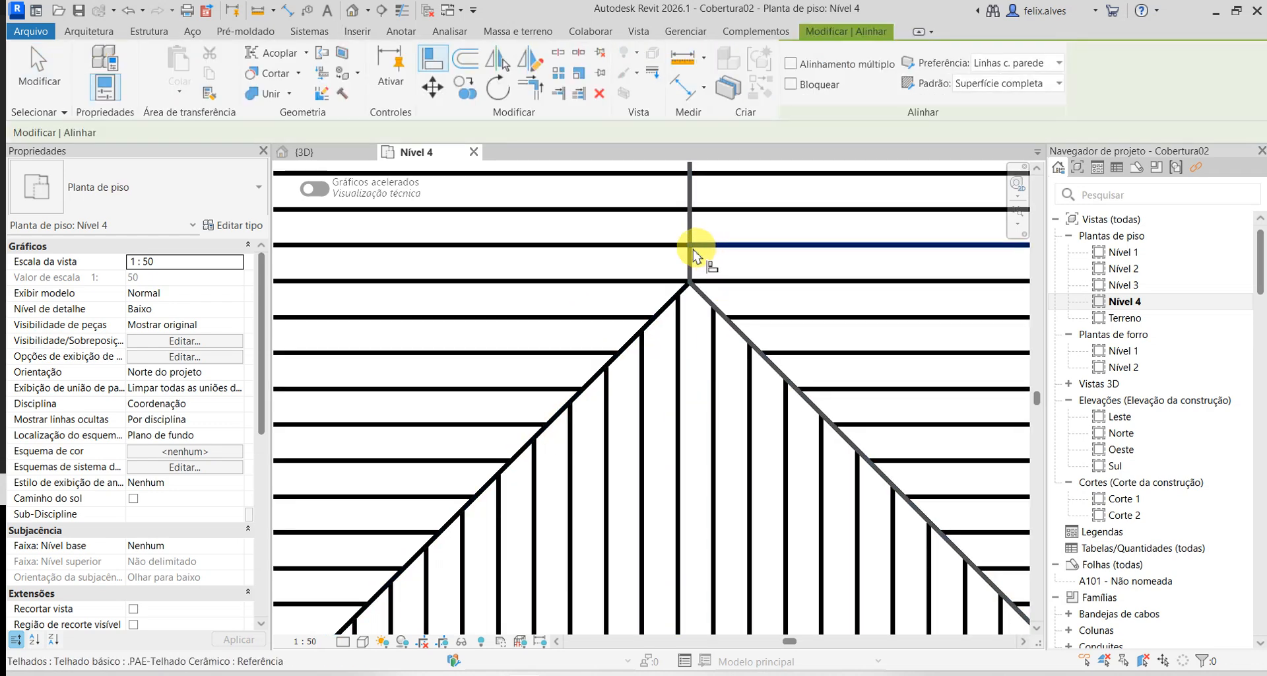
pyautogui.click(690, 263)
pyautogui.click(677, 332)
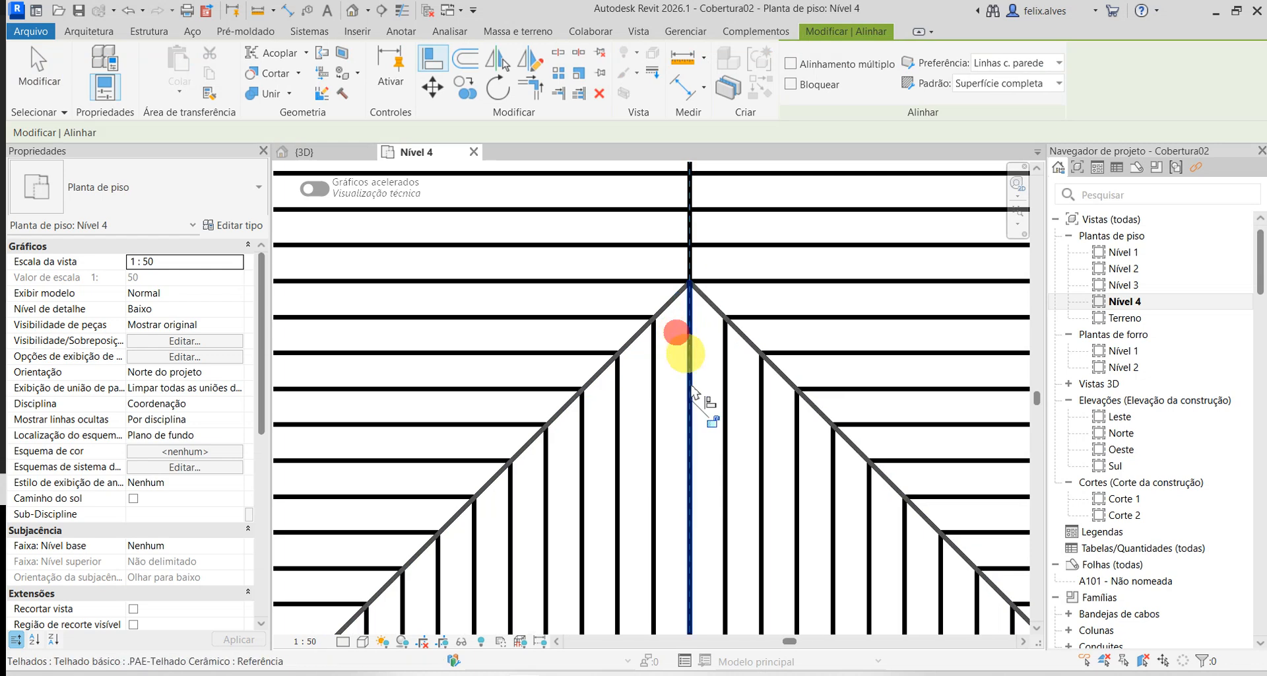
pyautogui.press('Escape')
pyautogui.press('Escape')
# - Align a vertical pattern line of the small roof's upper hip face in plan with the central ridge
pyautogui.scroll(-3, 705, 446)
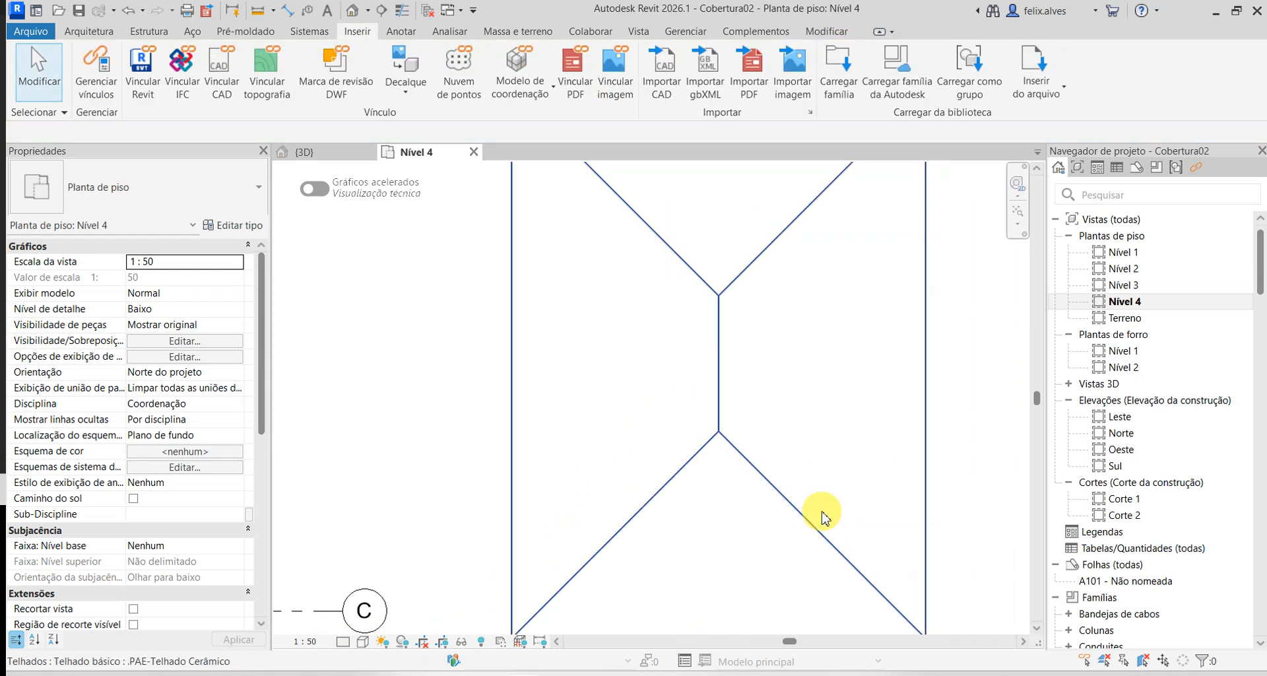
pyautogui.scroll(-3, 822, 517)
pyautogui.scroll(5, 667, 396)
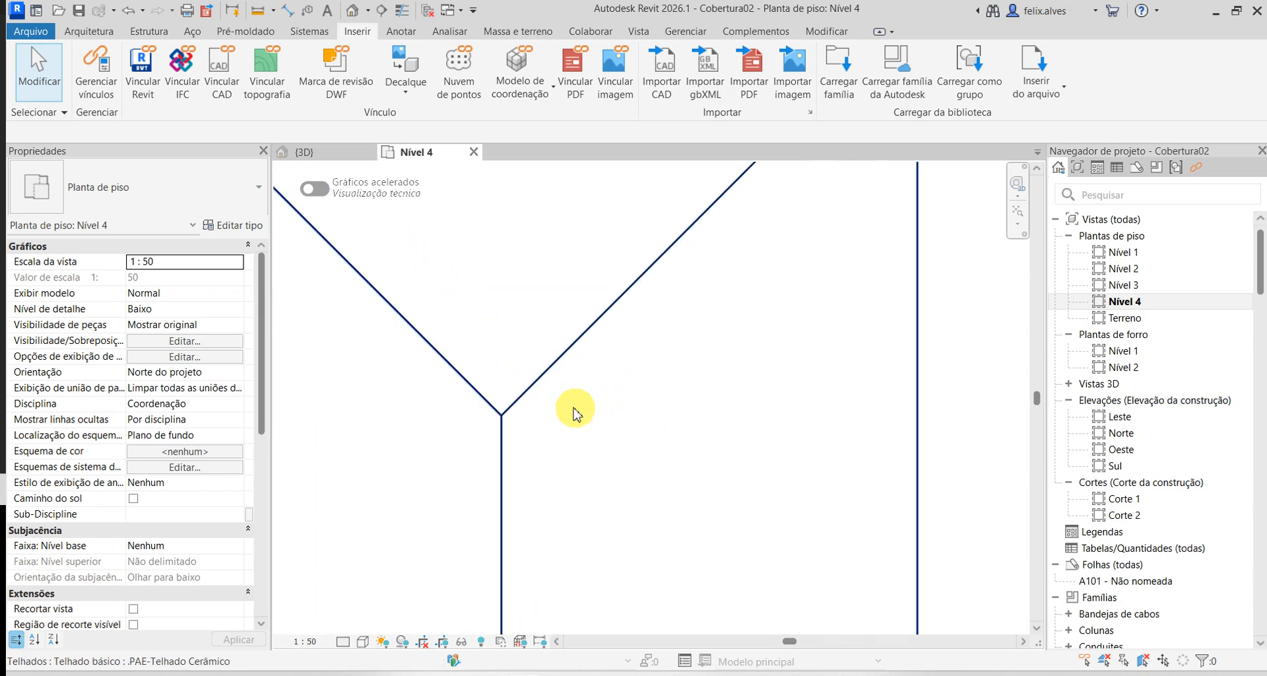
pyautogui.scroll(2, 574, 413)
pyautogui.press('a')
pyautogui.press('l')
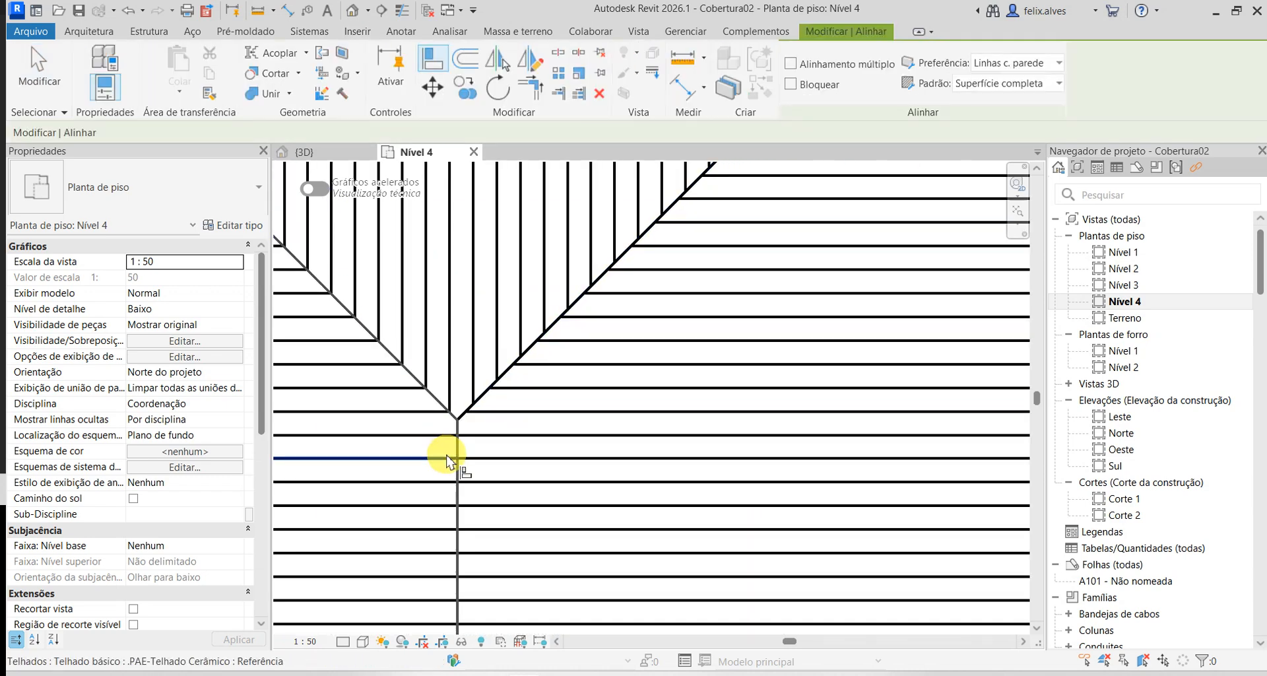
pyautogui.scroll(3, 456, 452)
pyautogui.click(459, 423)
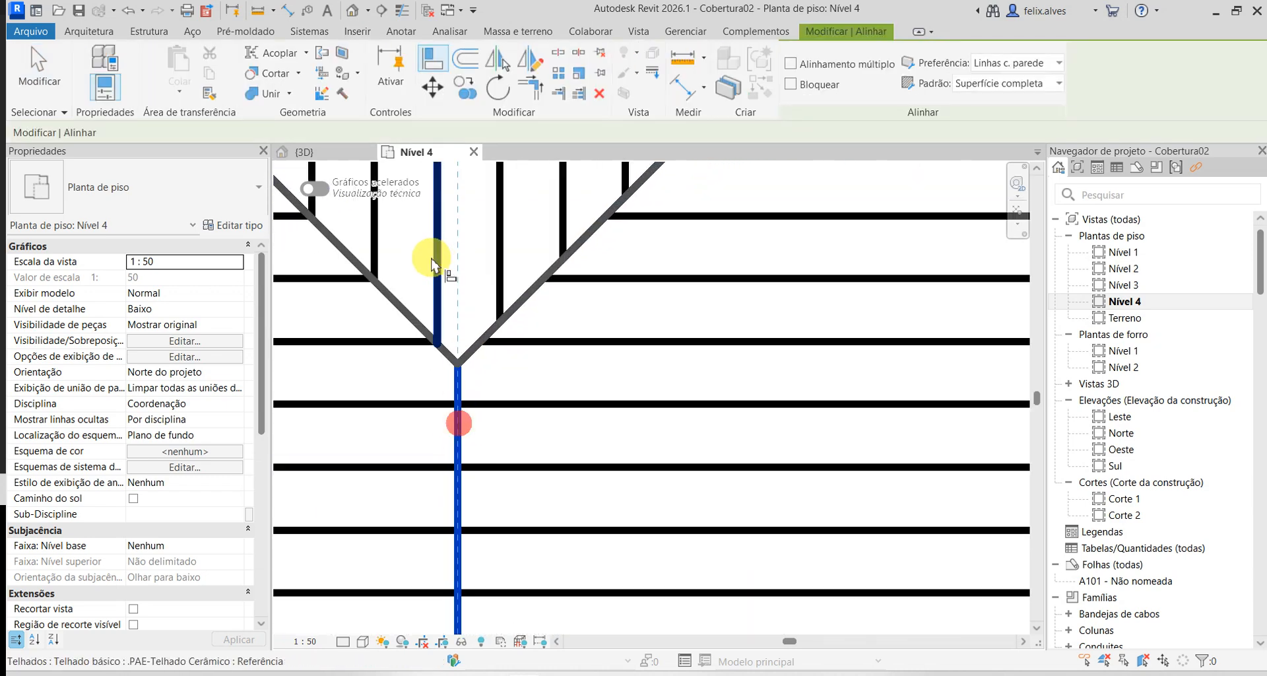
pyautogui.click(436, 260)
pyautogui.scroll(-5, 526, 385)
pyautogui.press('Escape')
pyautogui.press('Escape')
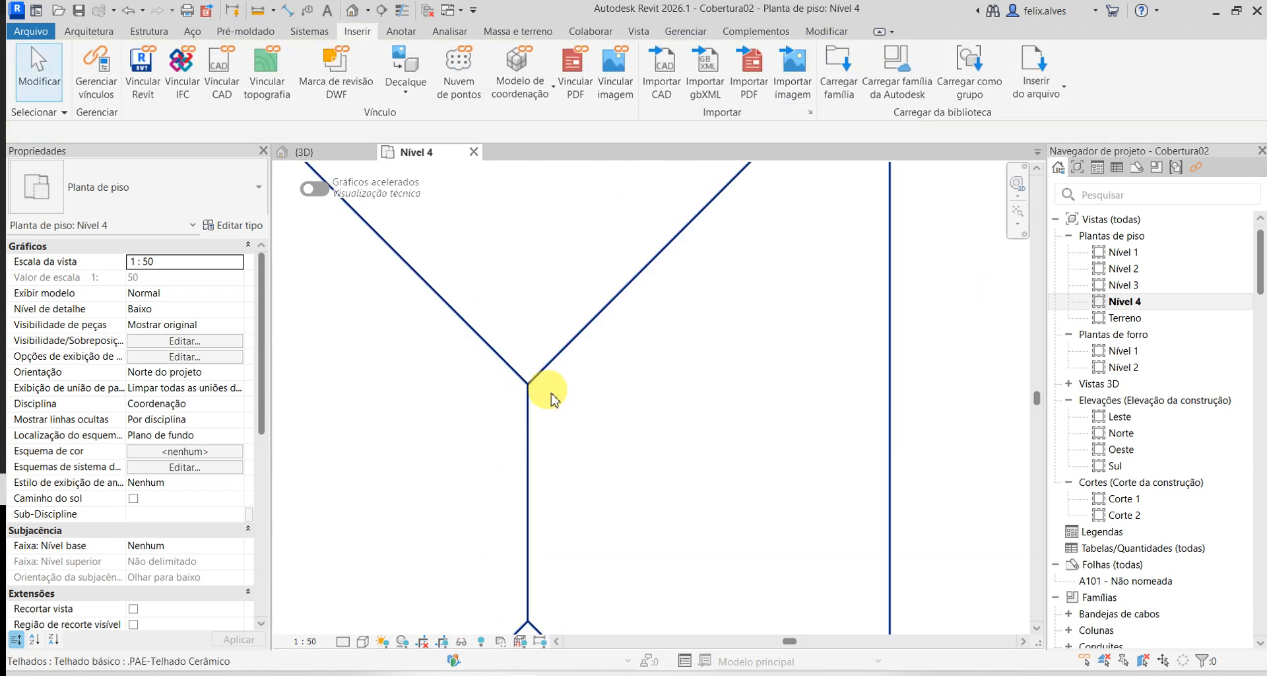
# - Examine the line pattern across all faces of the small hip roof in plan
pyautogui.scroll(-6, 558, 399)
pyautogui.click(729, 431)
pyautogui.scroll(3, 668, 462)
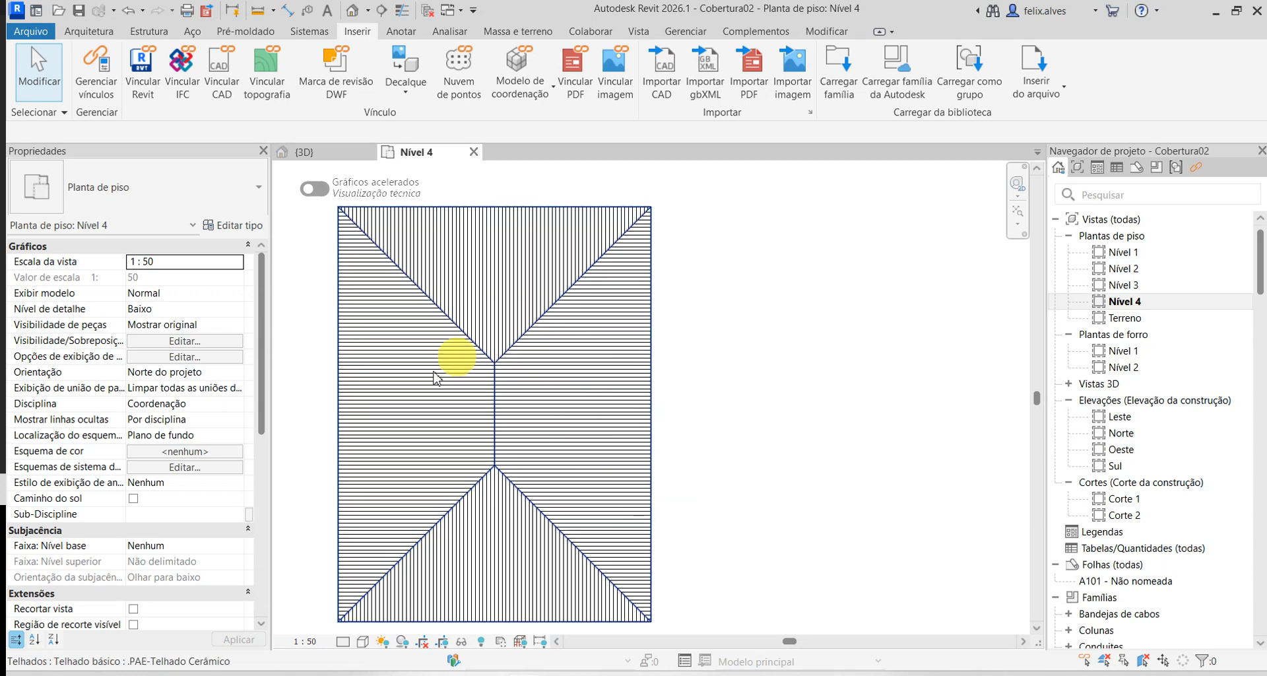
pyautogui.scroll(-3, 674, 429)
pyautogui.scroll(6, 891, 429)
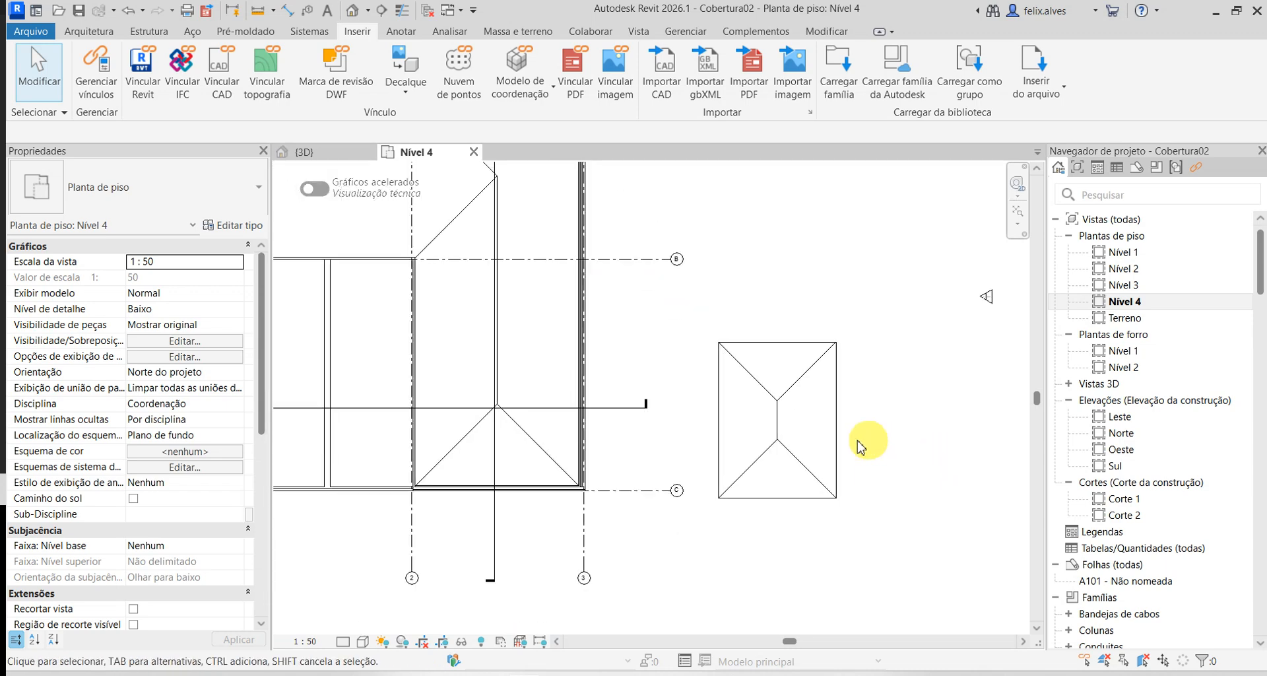
# - Align a horizontal pattern line of the main roof's outer slope with a pattern line of the adjoining inner slope across the central ridge
pyautogui.moveTo(671, 396); pyautogui.dragTo(862, 416, button='middle')
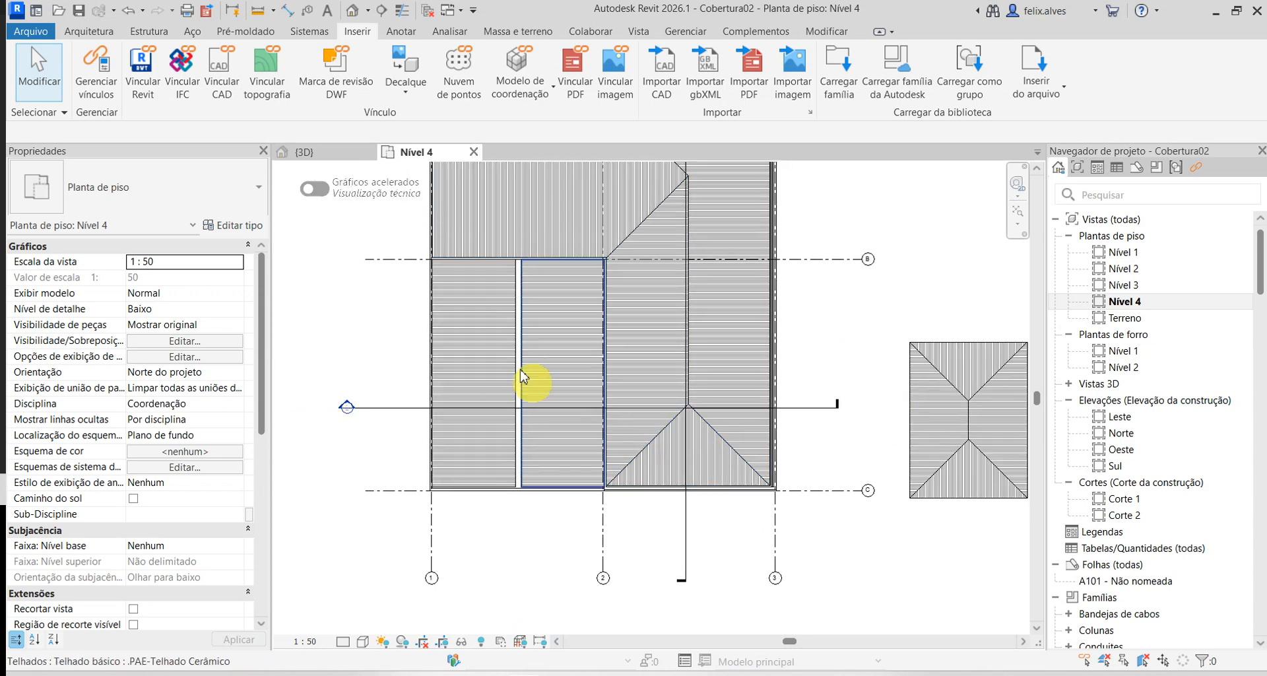
pyautogui.scroll(3, 481, 260)
pyautogui.scroll(-1, 486, 452)
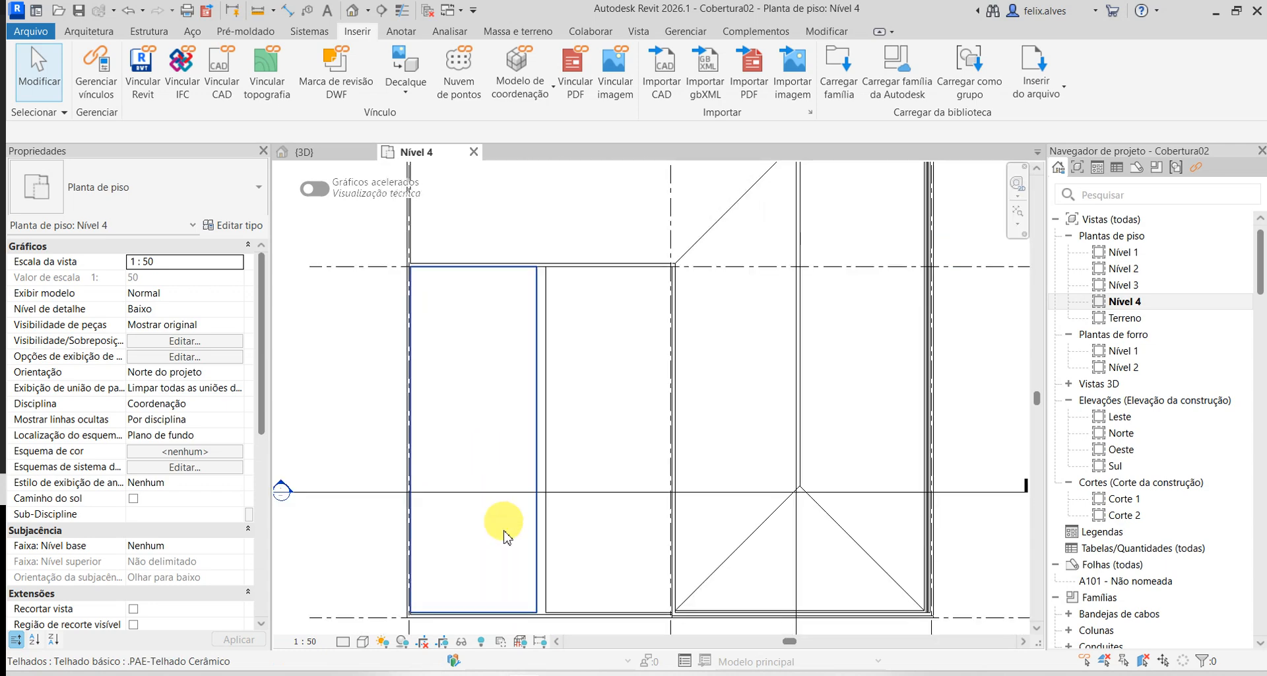
pyautogui.moveTo(694, 473); pyautogui.dragTo(556, 621, button='middle')
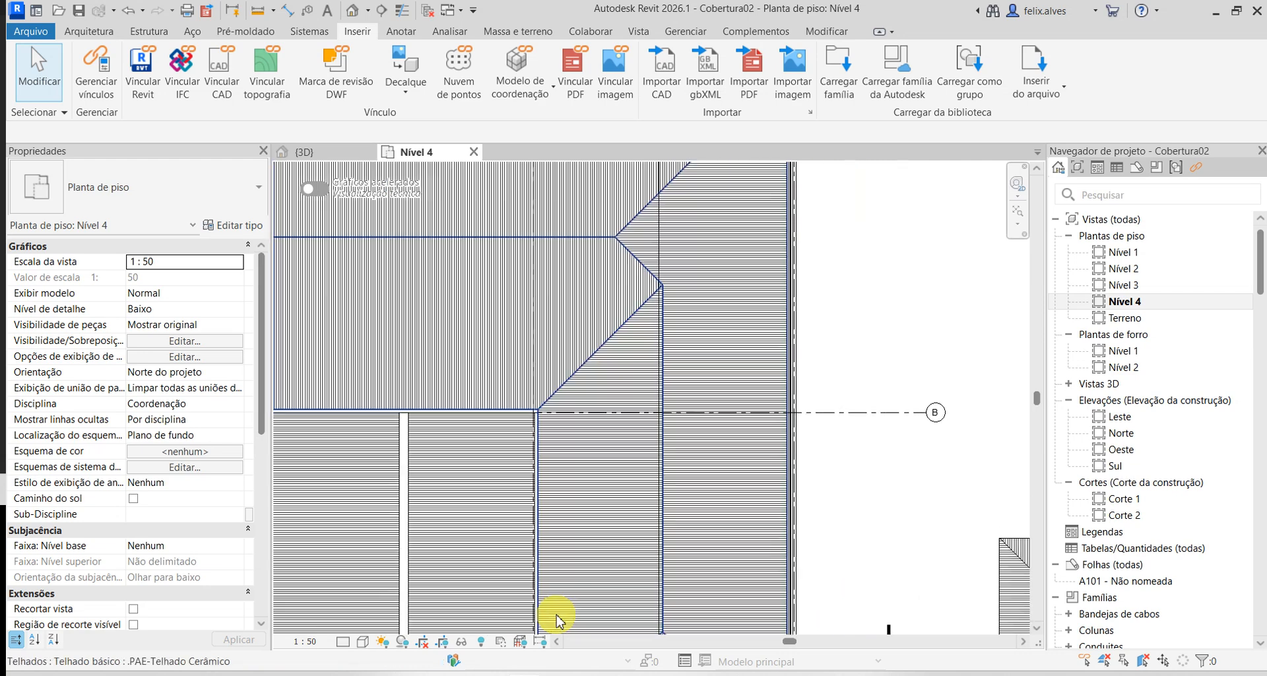
pyautogui.scroll(5, 657, 235)
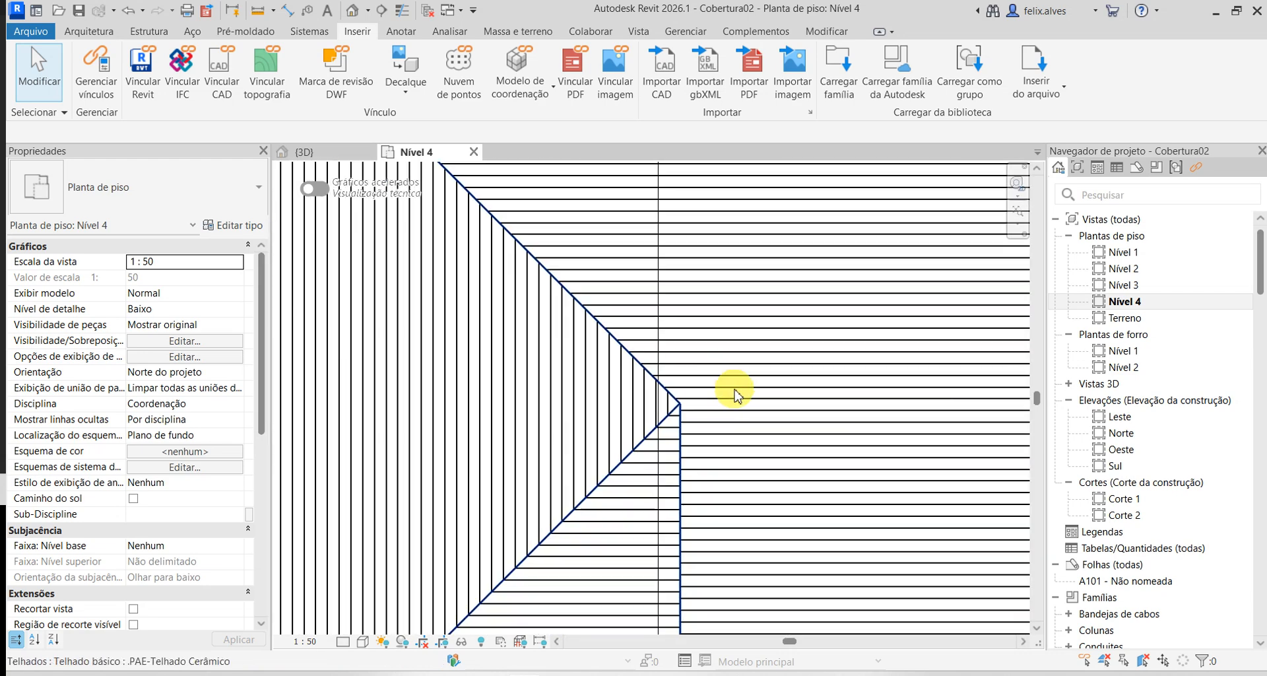
pyautogui.scroll(2, 690, 426)
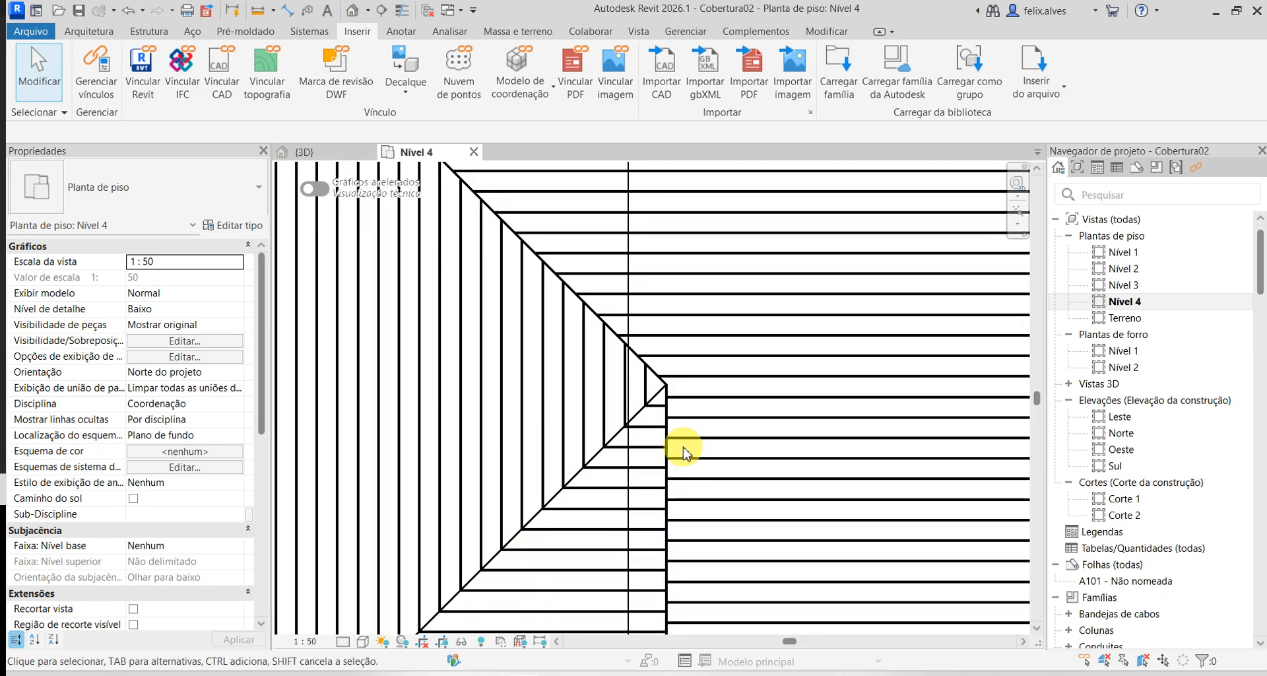
pyautogui.click(826, 31)
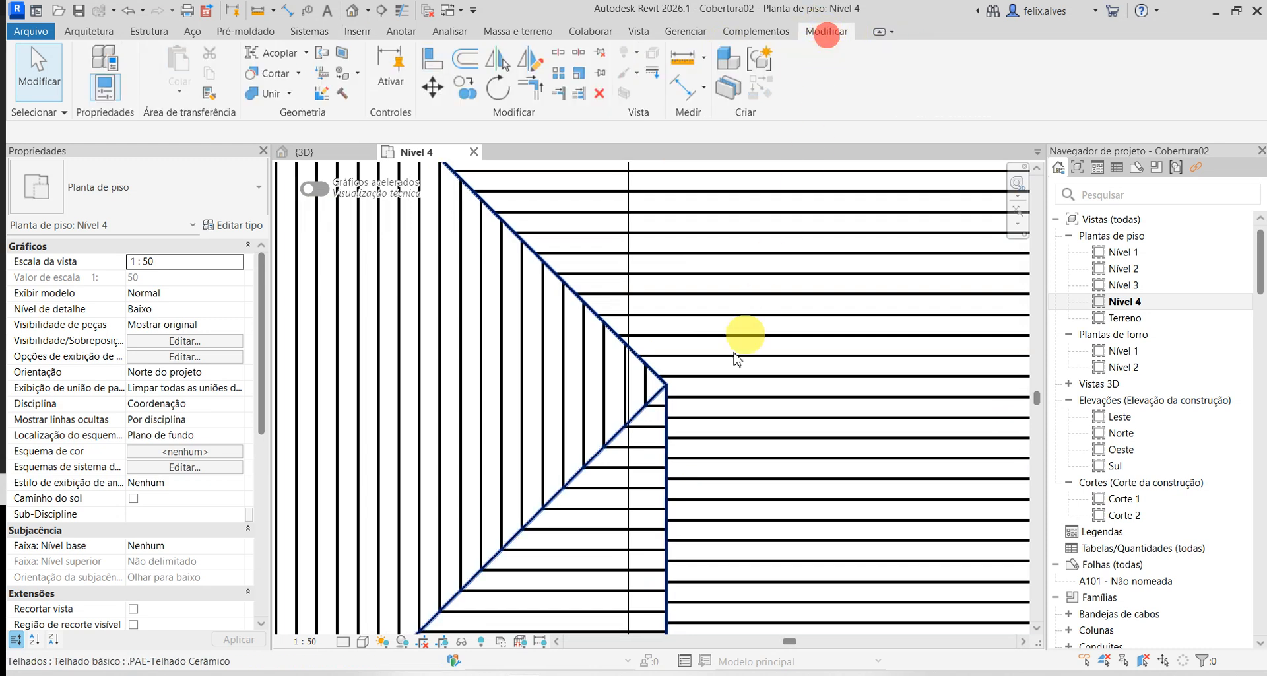
pyautogui.scroll(1, 671, 427)
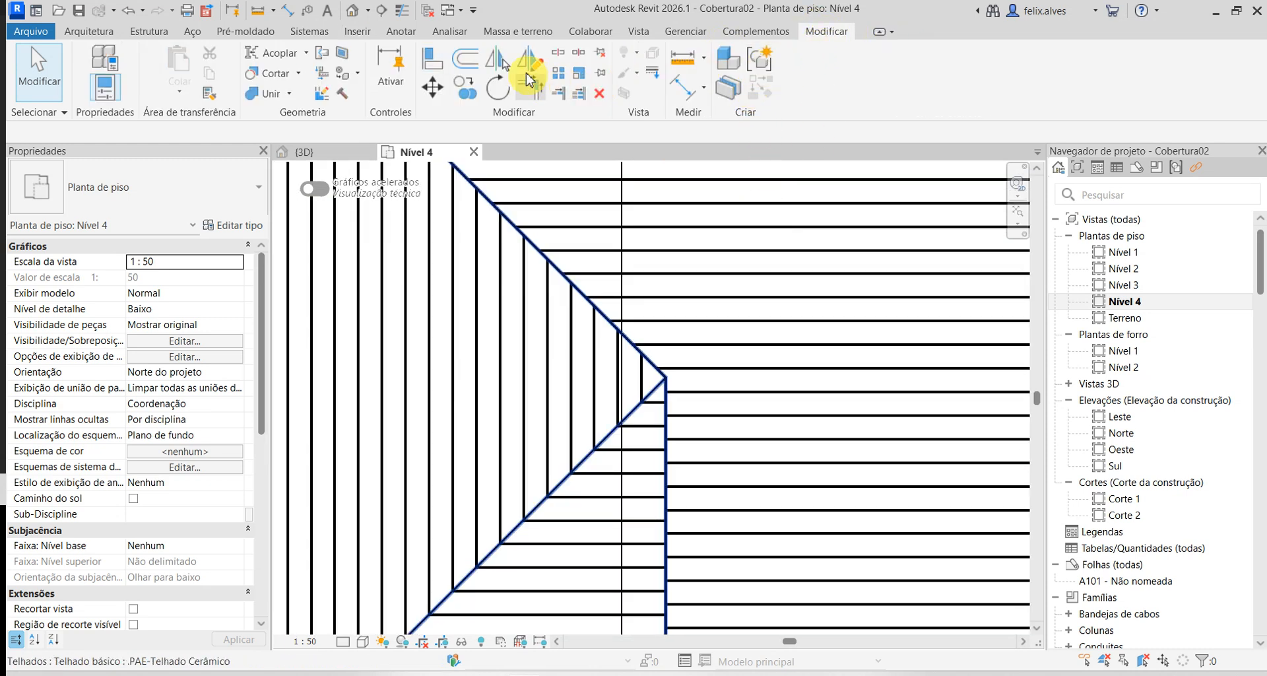
pyautogui.click(441, 68)
pyautogui.scroll(2, 706, 435)
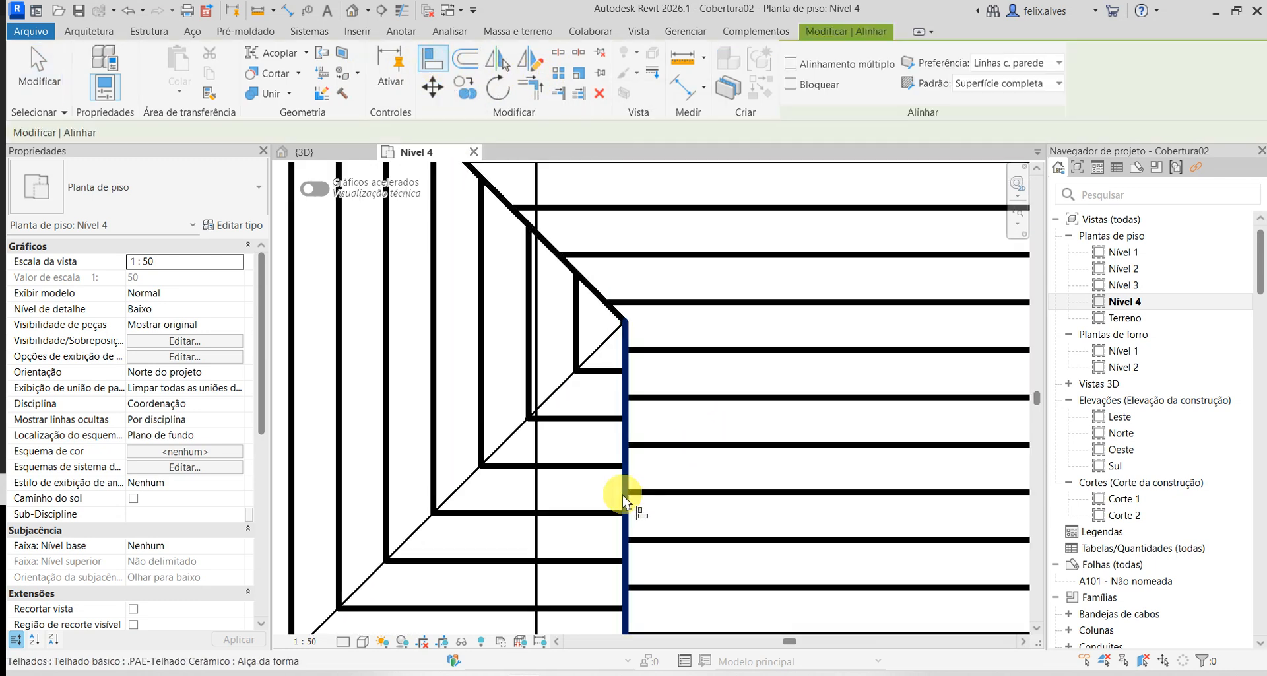
pyautogui.click(632, 470)
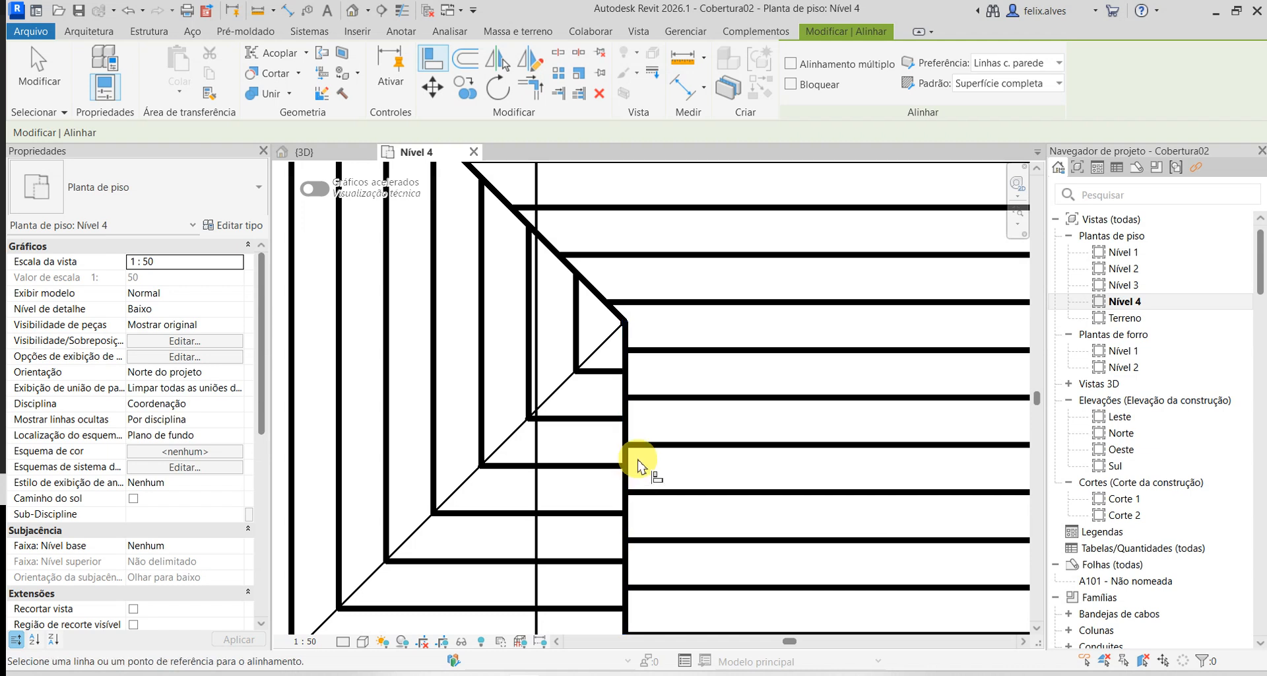
pyautogui.click(630, 472)
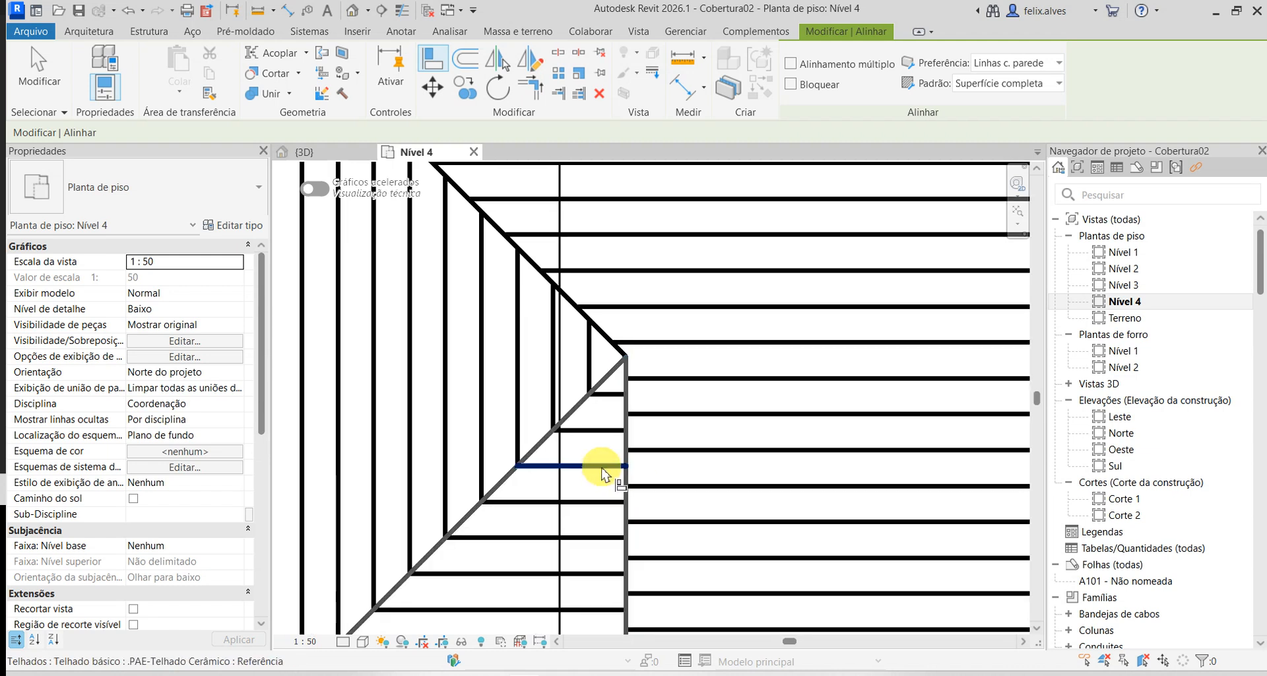
pyautogui.click(603, 466)
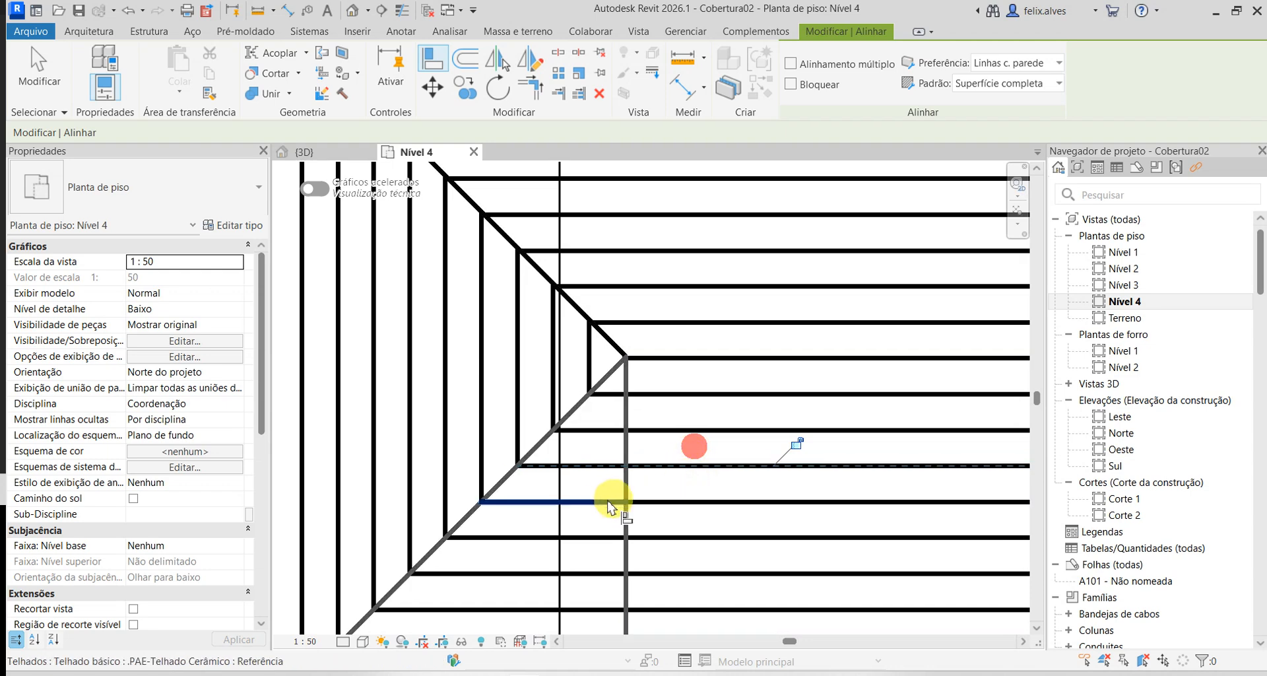
pyautogui.scroll(-3, 614, 502)
pyautogui.scroll(-2, 638, 489)
pyautogui.click(639, 489)
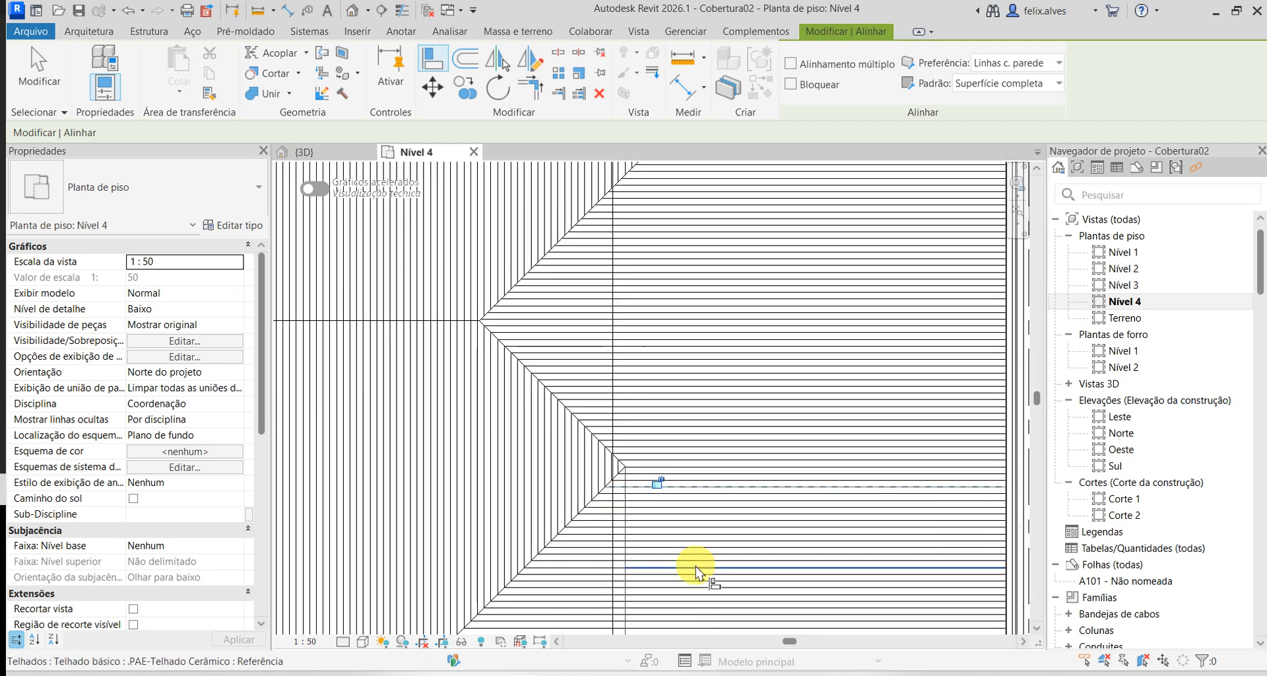
# - Examine the line pattern around the main roof's ridge, hip and valley junctions in plan
pyautogui.scroll(-1, 695, 567)
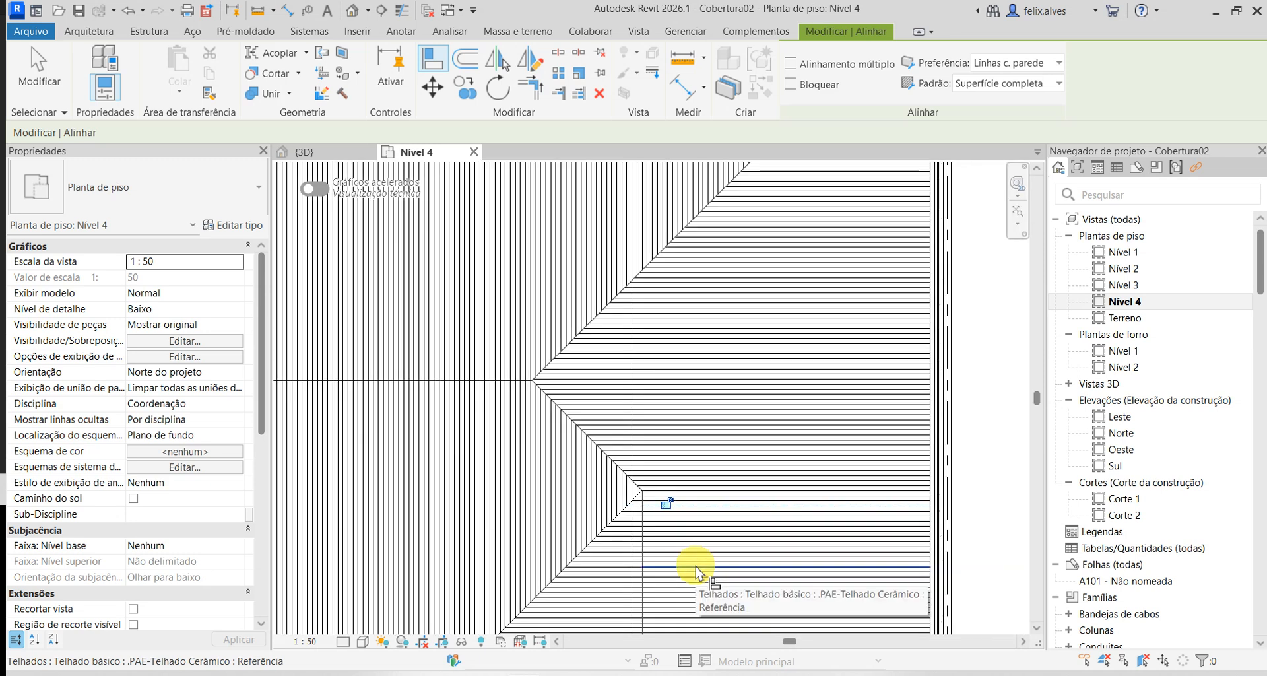
pyautogui.scroll(-2, 711, 511)
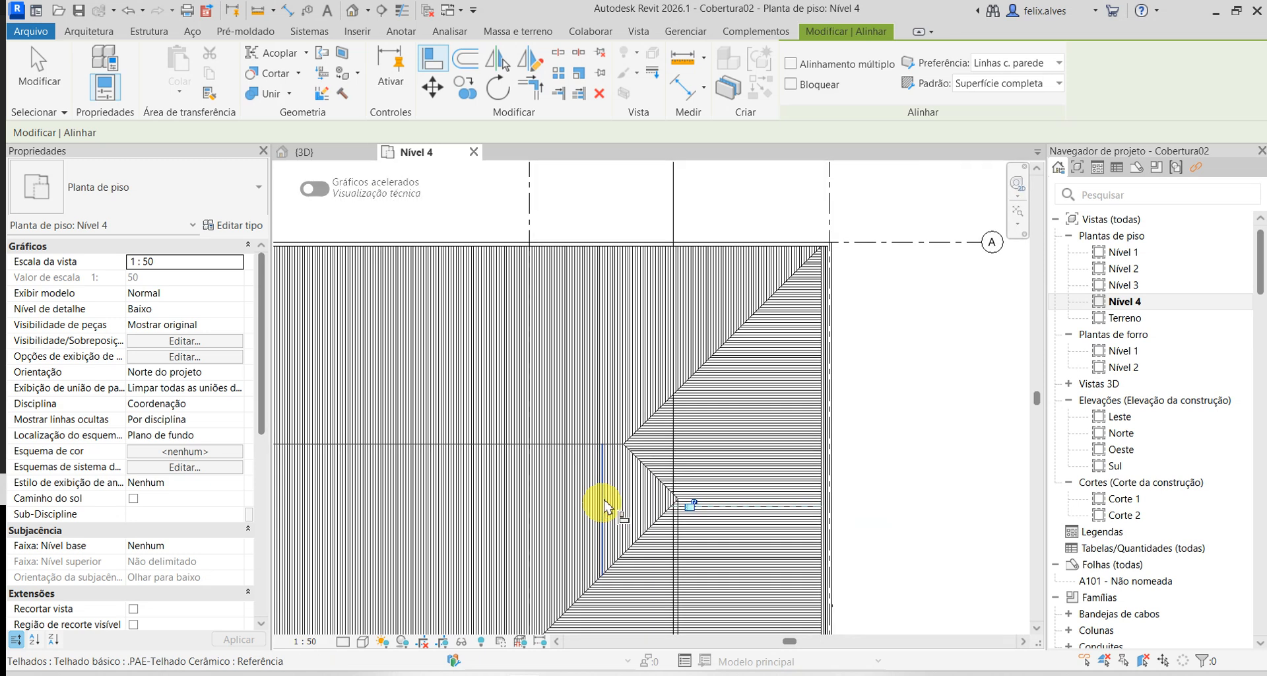
pyautogui.scroll(2, 647, 412)
pyautogui.scroll(2, 691, 488)
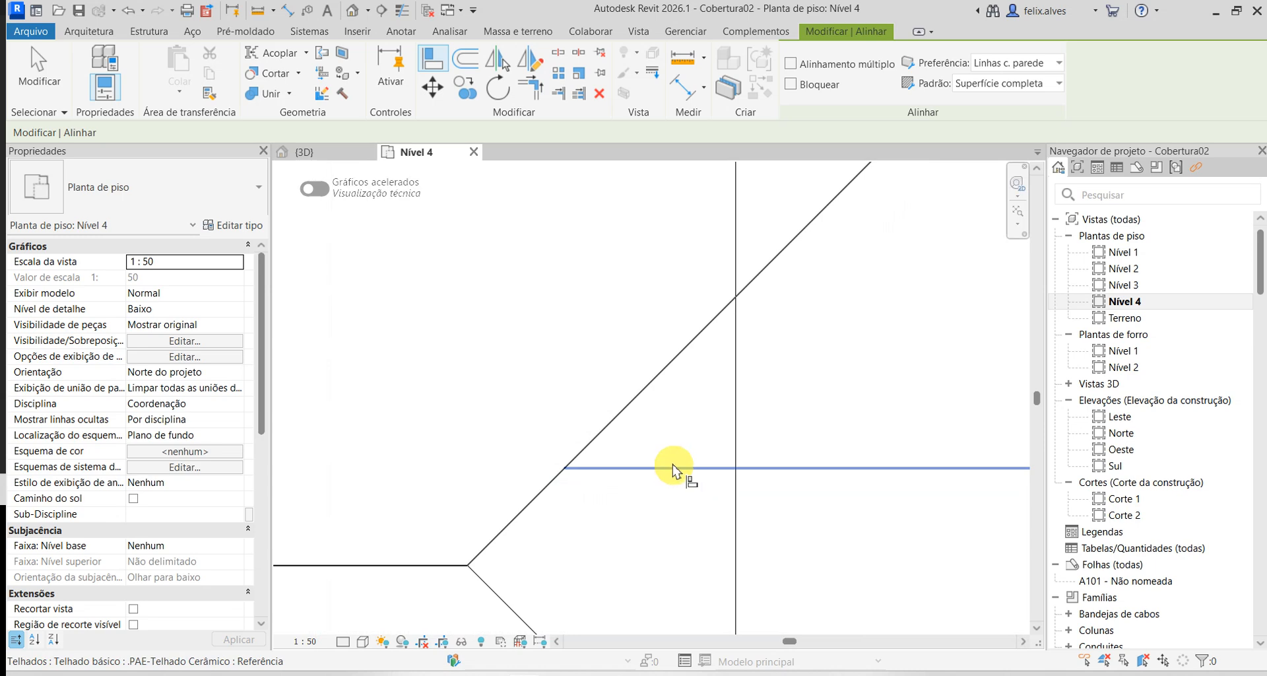
pyautogui.scroll(-2, 667, 532)
pyautogui.scroll(2, 589, 487)
pyautogui.moveTo(589, 487); pyautogui.dragTo(677, 393, button='middle')
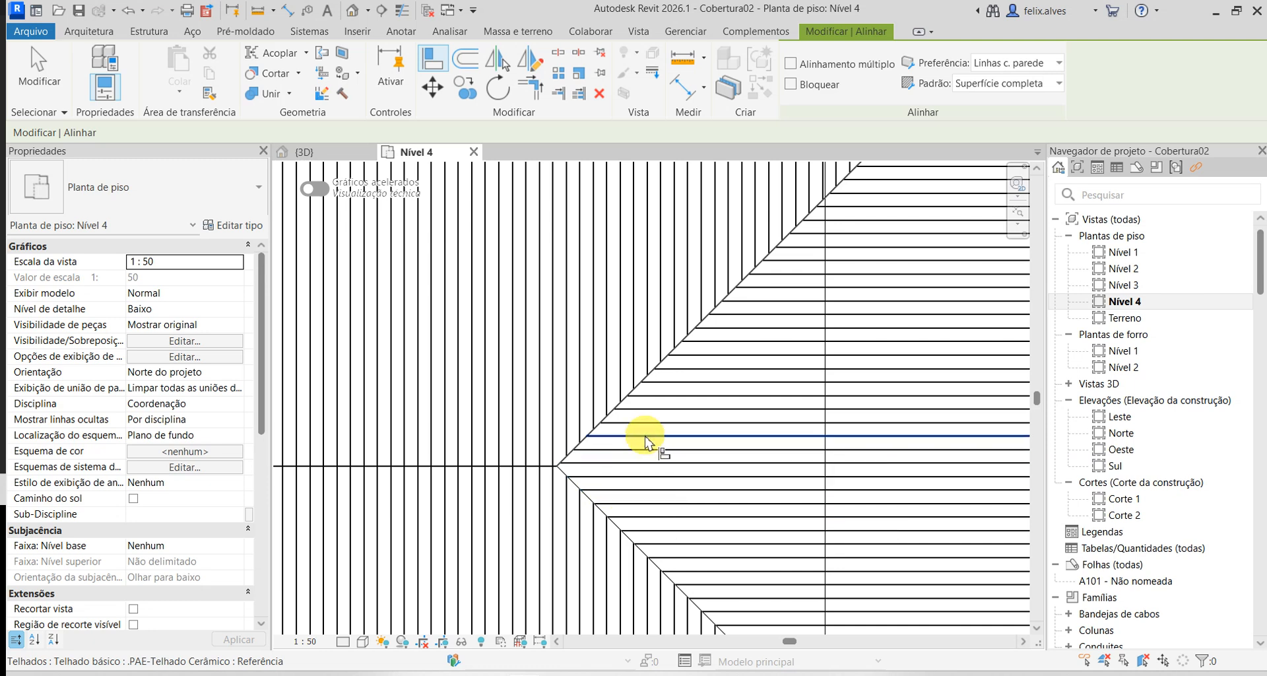
pyautogui.scroll(-1, 637, 460)
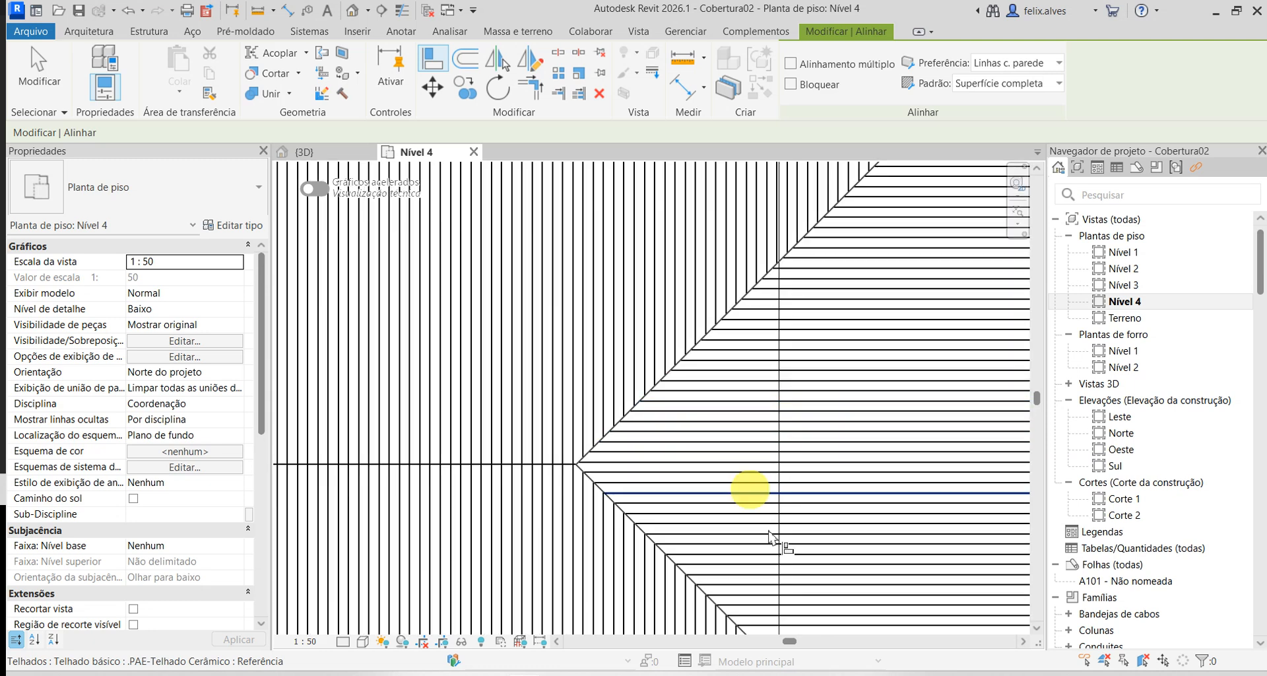
pyautogui.scroll(-5, 720, 498)
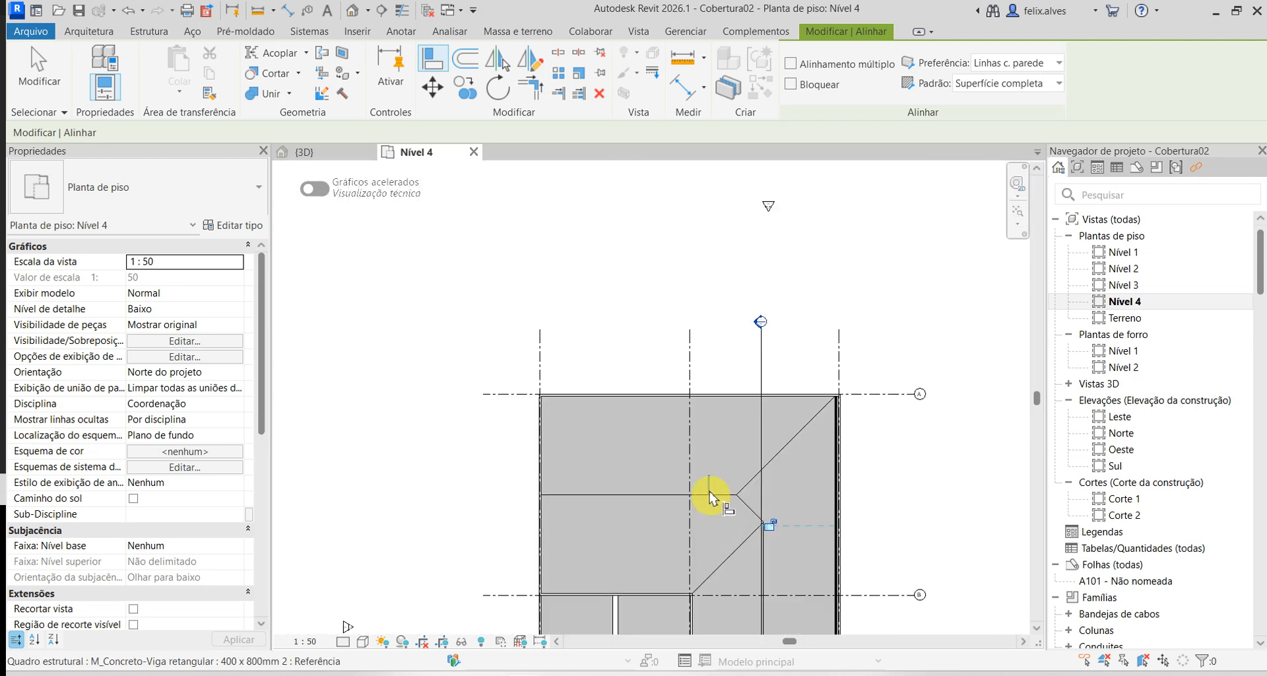
pyautogui.moveTo(710, 499); pyautogui.dragTo(682, 274, button='middle')
pyautogui.press('Escape')
pyautogui.press('Escape')
pyautogui.moveTo(888, 353); pyautogui.dragTo(830, 337, button='middle')
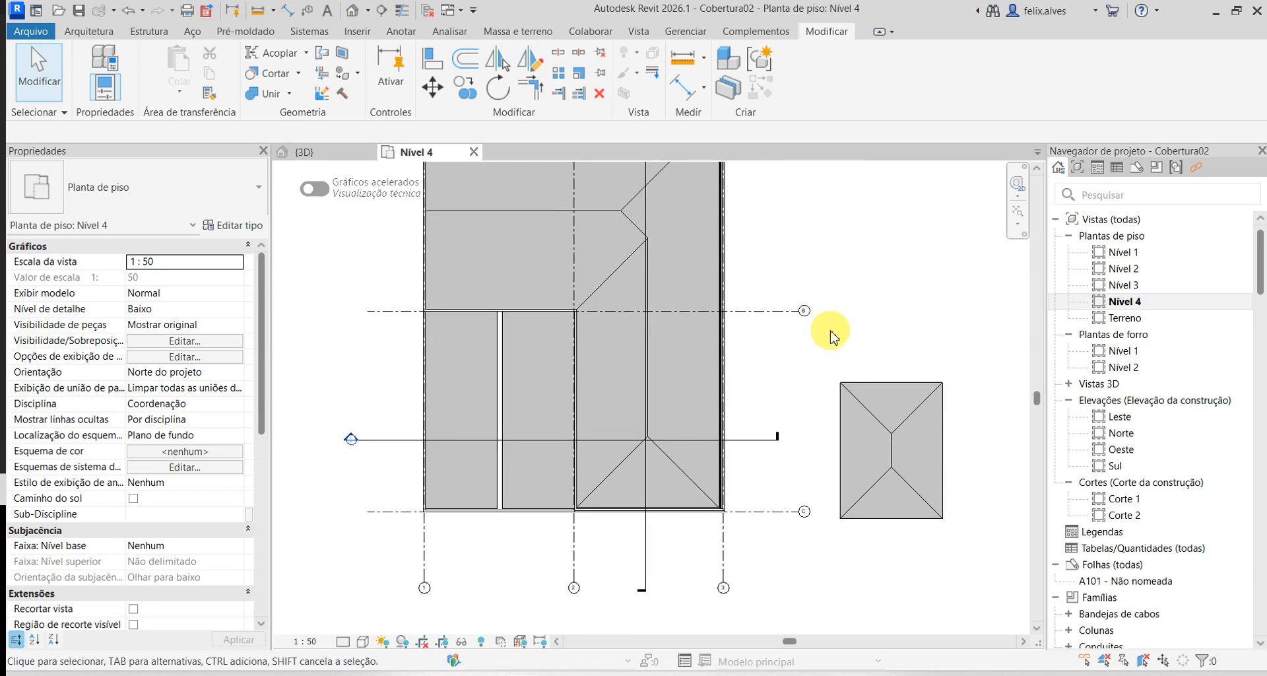
pyautogui.scroll(1, 822, 332)
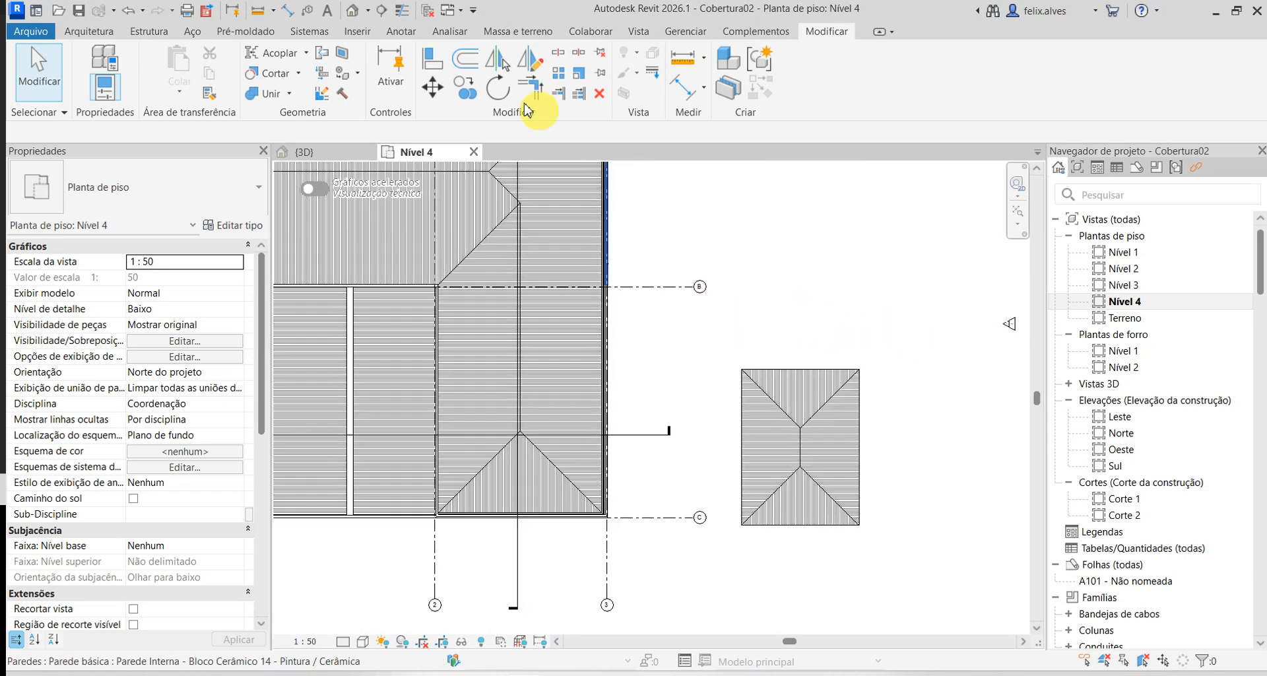
# - Switch to the 3D view at the small hip roof's front eave and bring up the architectural building tools
pyautogui.click(319, 149)
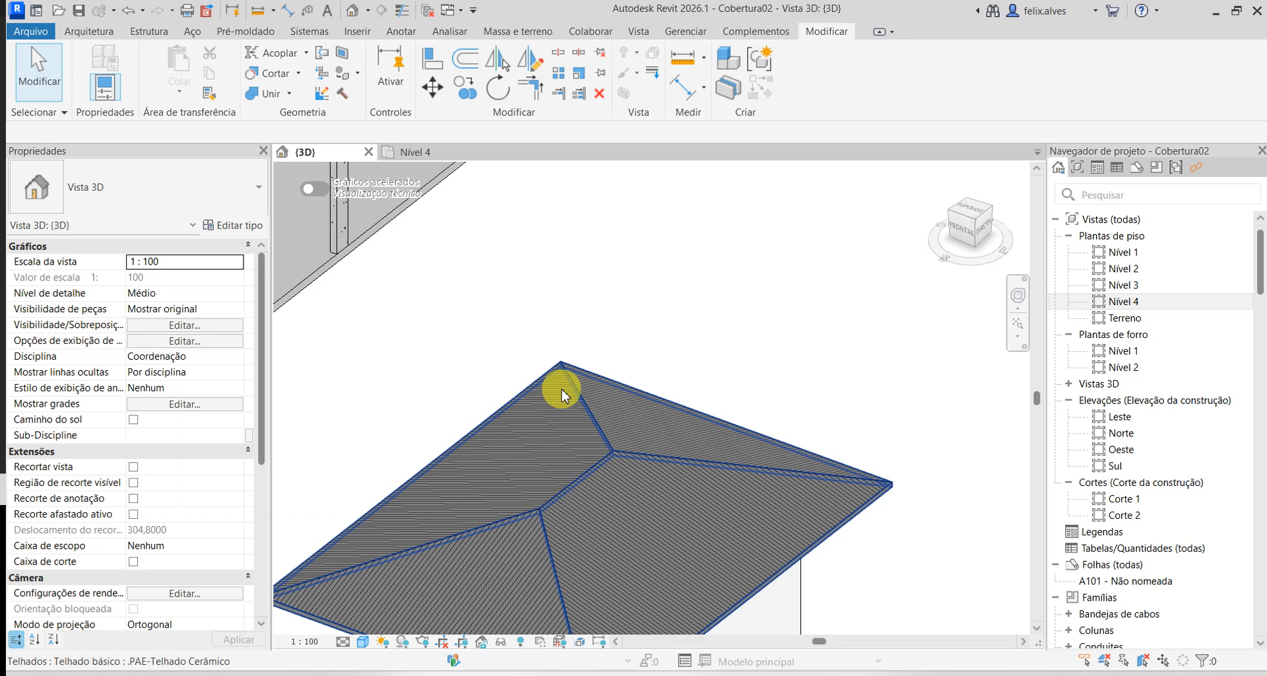
pyautogui.click(761, 350)
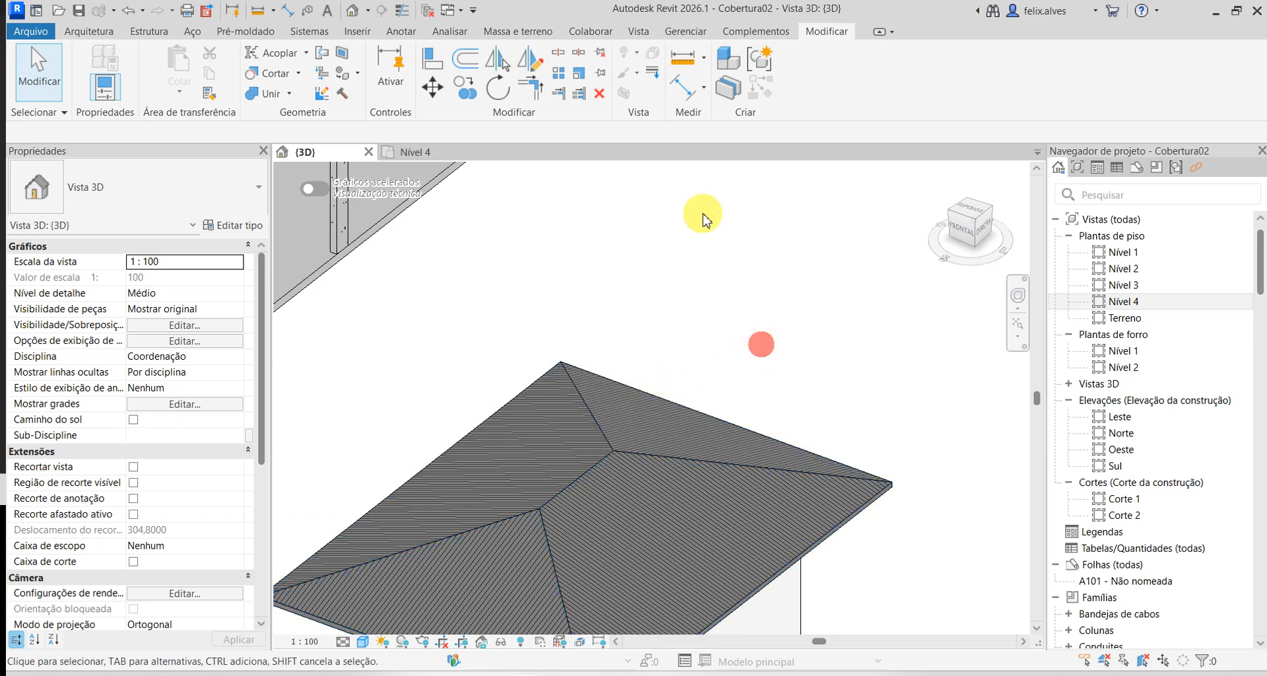
pyautogui.moveTo(727, 302); pyautogui.dragTo(791, 132, button='middle')
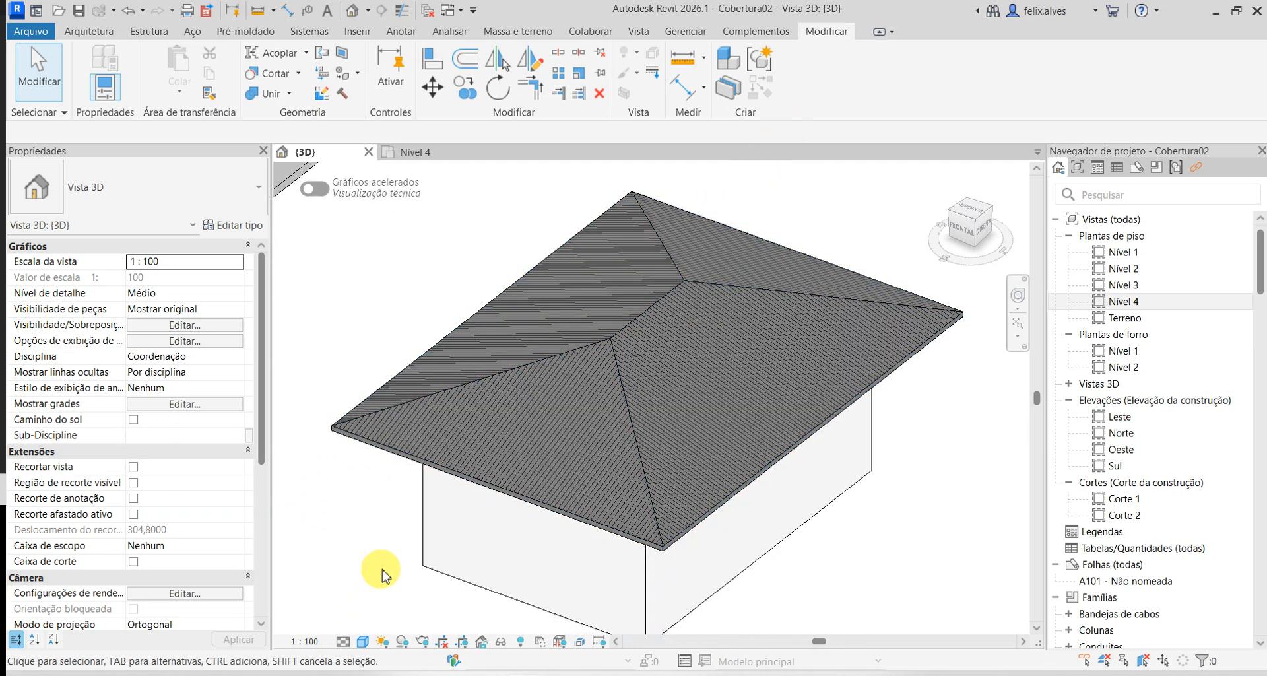
pyautogui.scroll(1, 381, 570)
pyautogui.moveTo(454, 516); pyautogui.dragTo(464, 414, button='middle')
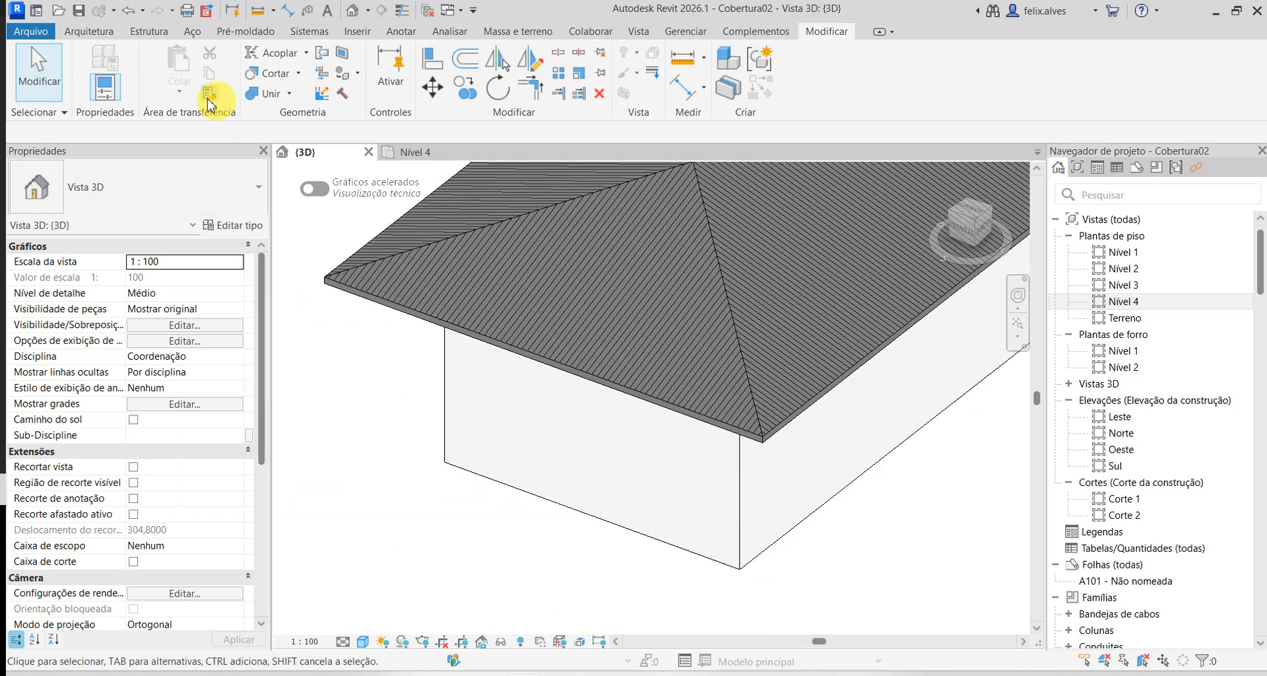
pyautogui.click(106, 33)
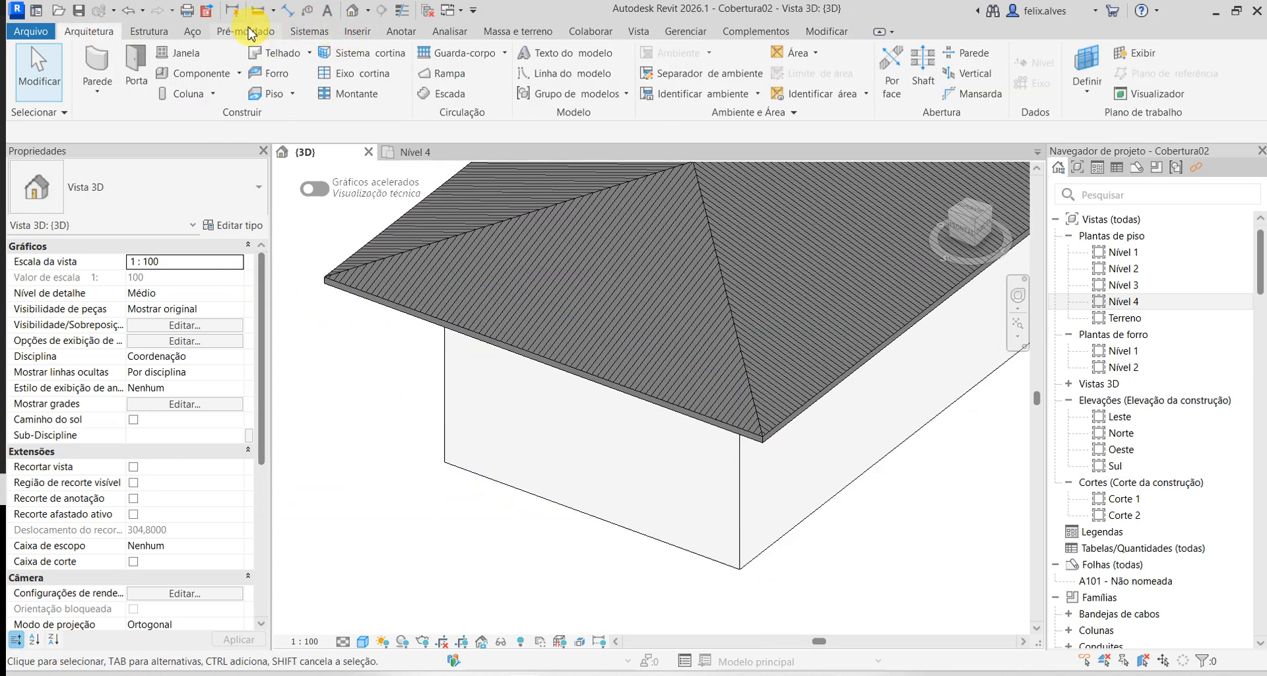
pyautogui.click(291, 59)
pyautogui.press('Return')
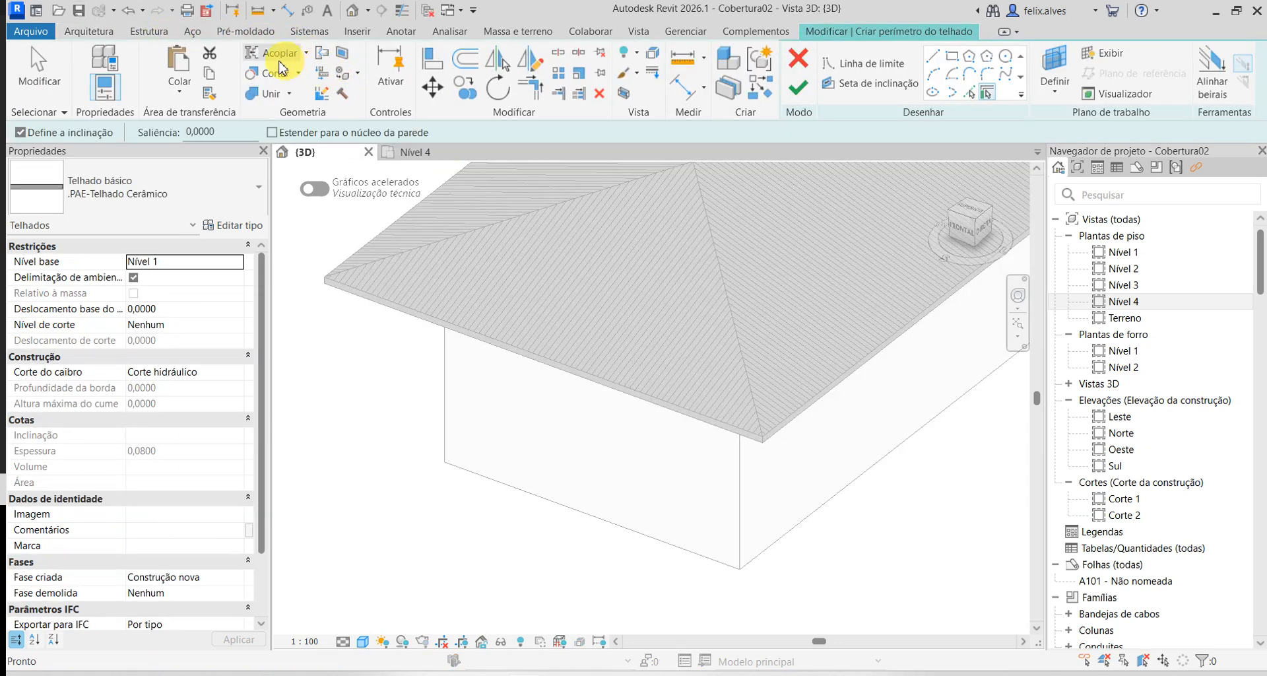
pyautogui.click(799, 59)
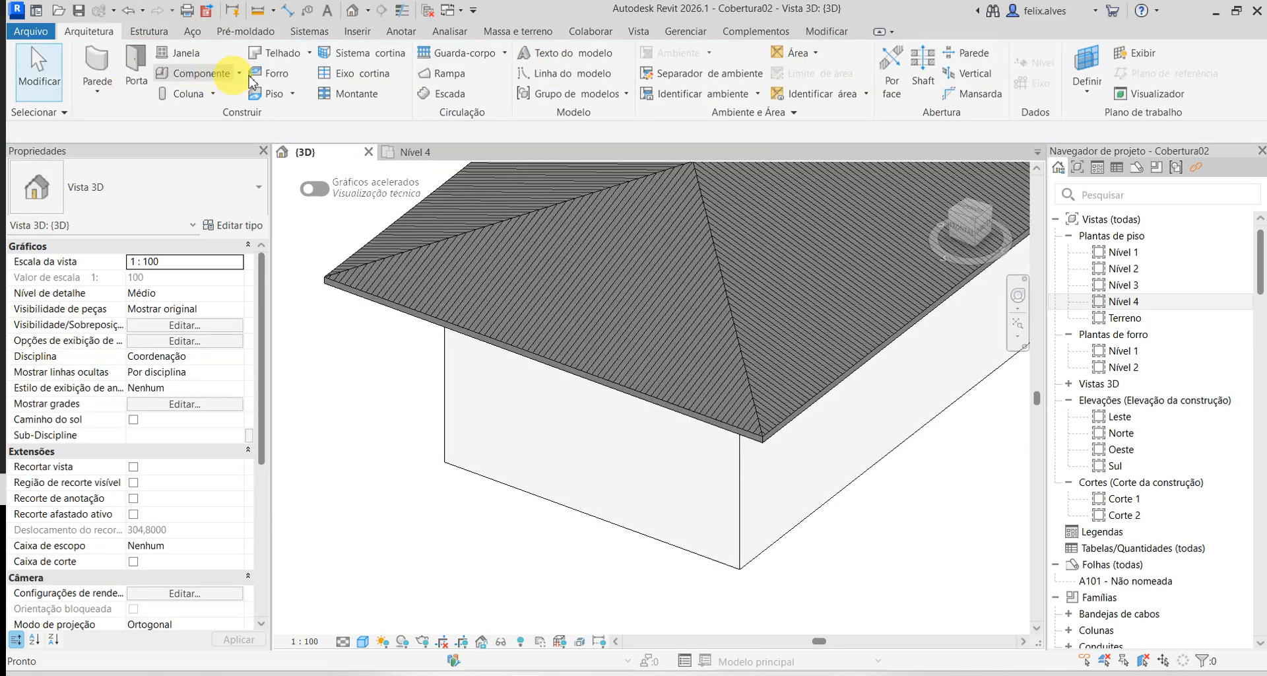
# - Add a roof gutter of type Calha along the front eave edge of the small hip roof
pyautogui.click(310, 60)
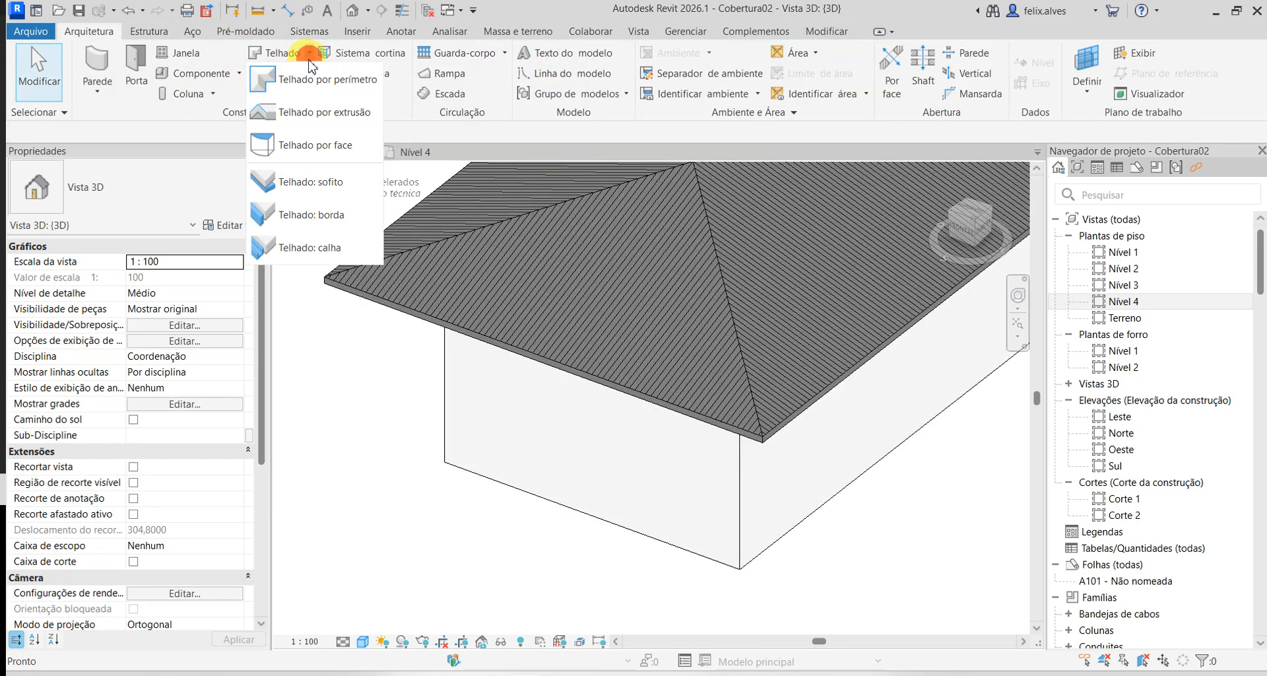
pyautogui.click(311, 249)
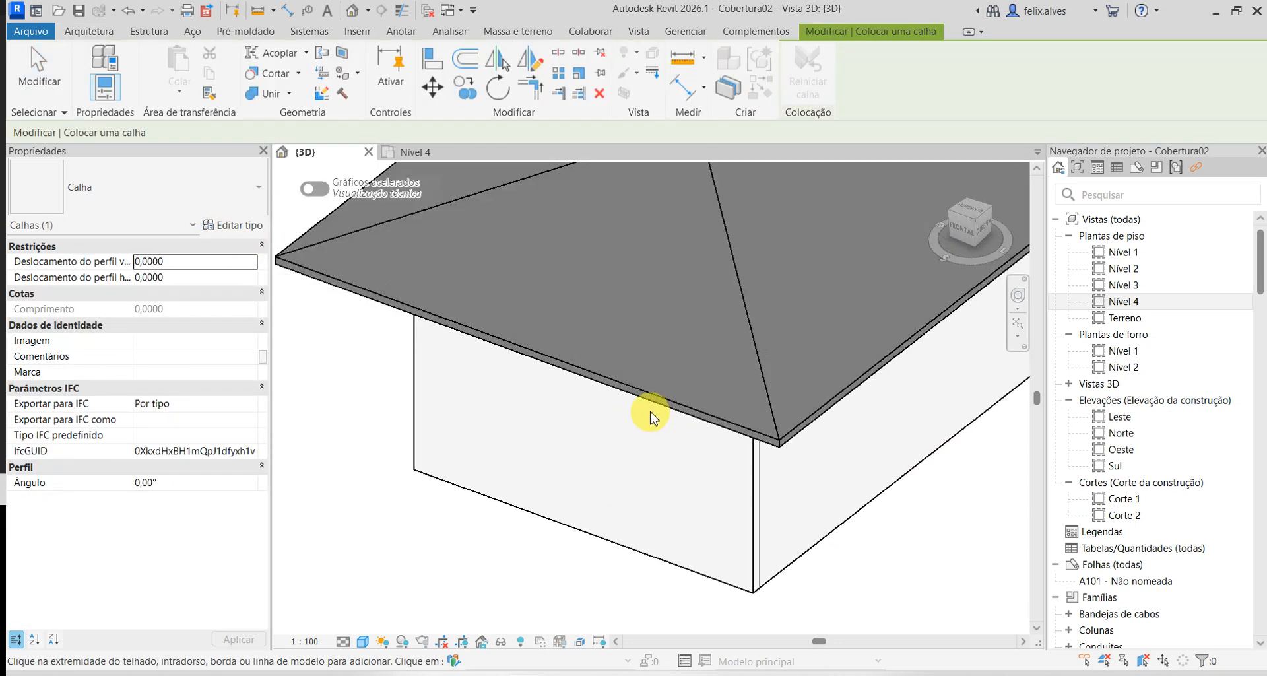
pyautogui.scroll(5, 630, 403)
pyautogui.click(628, 390)
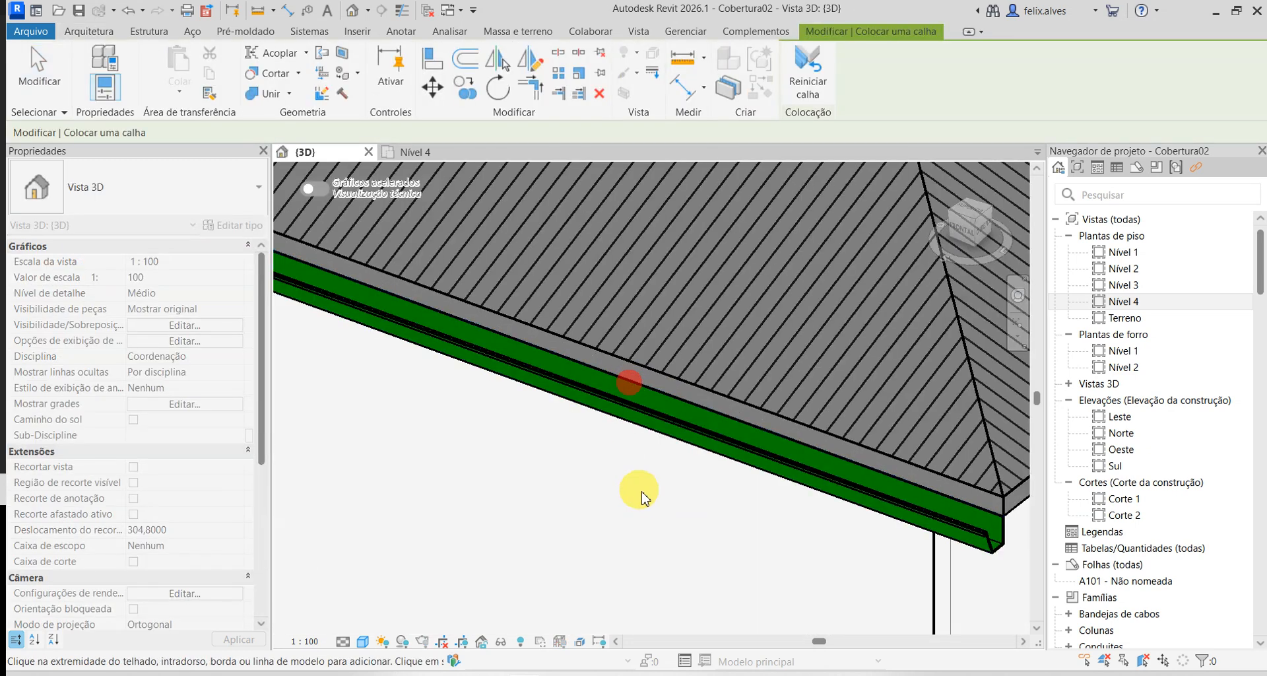
pyautogui.scroll(-5, 643, 495)
pyautogui.press('Escape')
pyautogui.press('Escape')
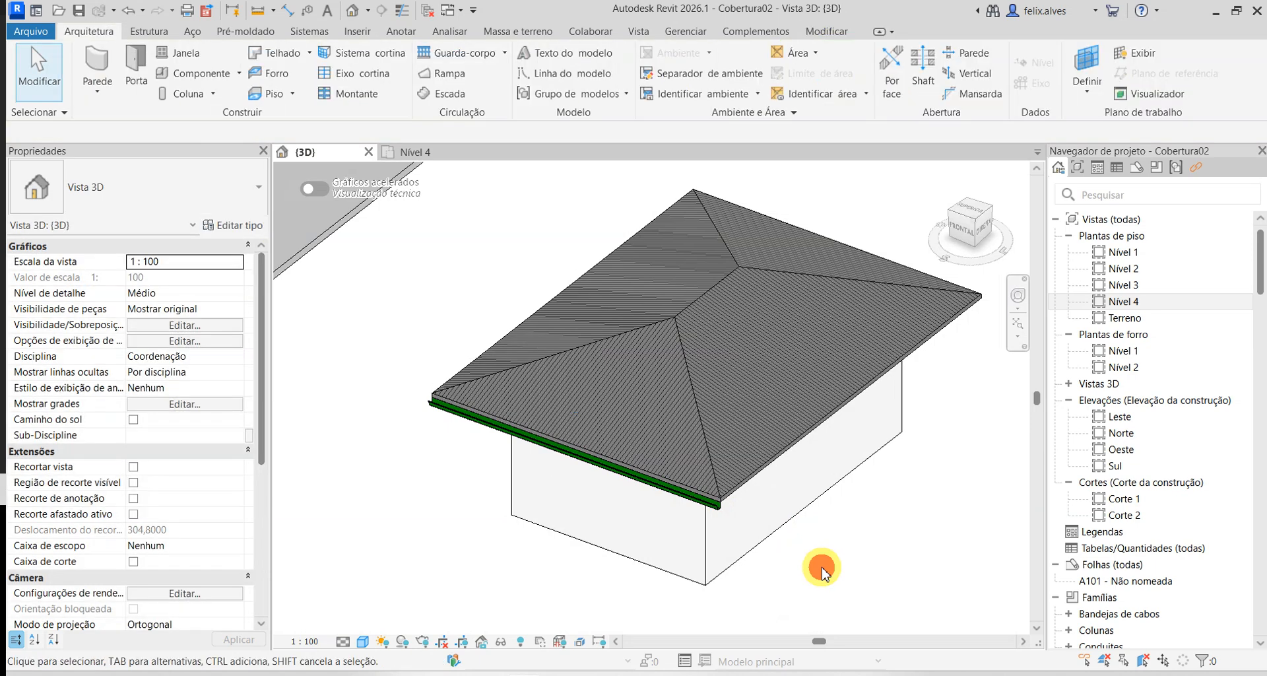
# - Examine the gutter's profile at its end by the small hip roof's front corner
pyautogui.scroll(3, 766, 531)
pyautogui.scroll(-3, 765, 532)
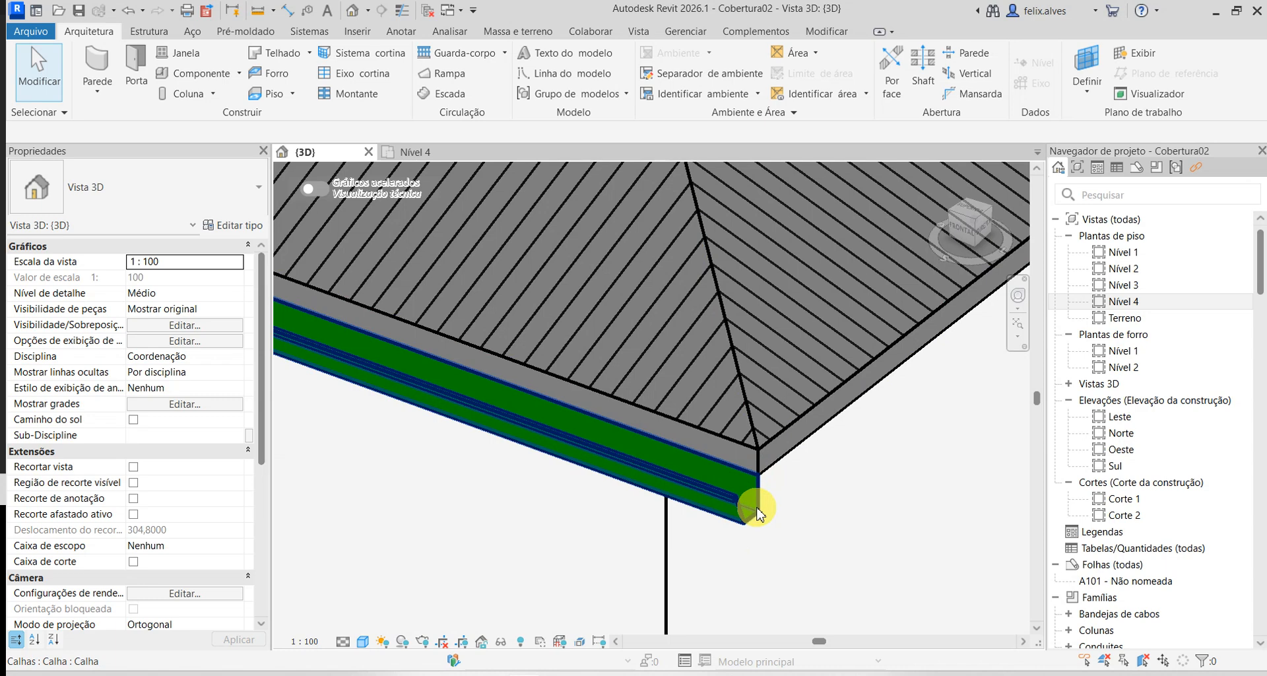
pyautogui.scroll(2, 753, 531)
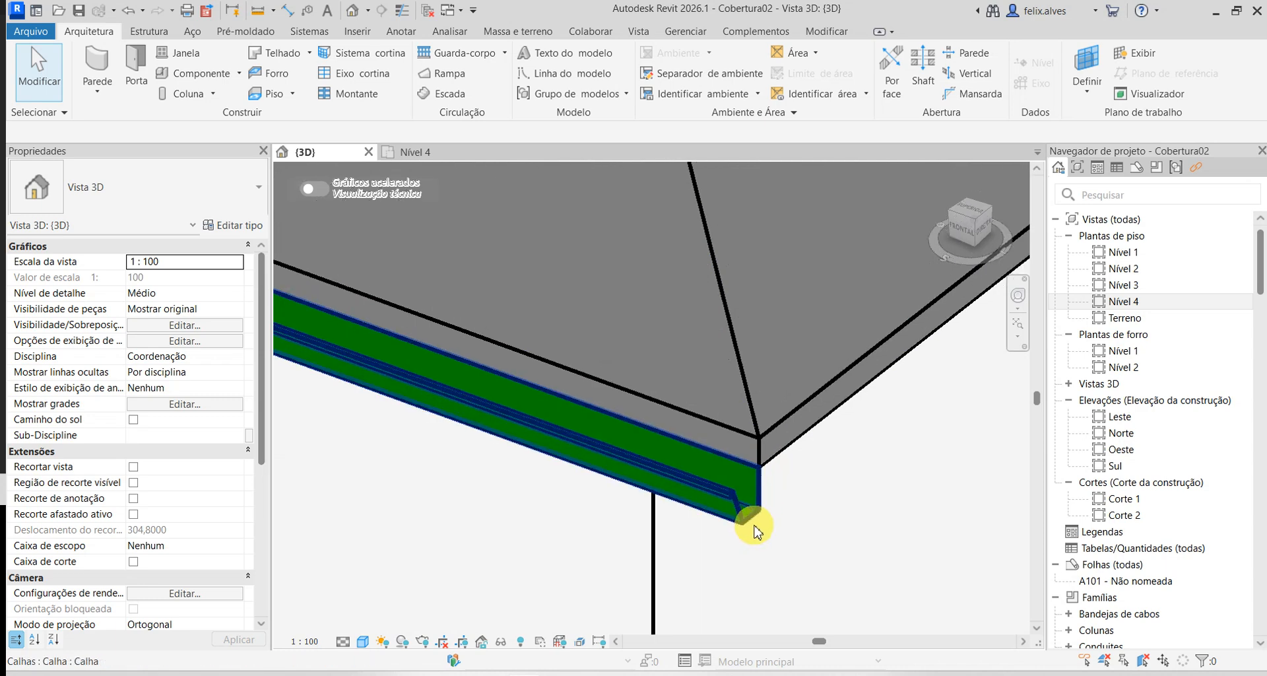
pyautogui.scroll(-2, 749, 528)
pyautogui.scroll(2, 743, 525)
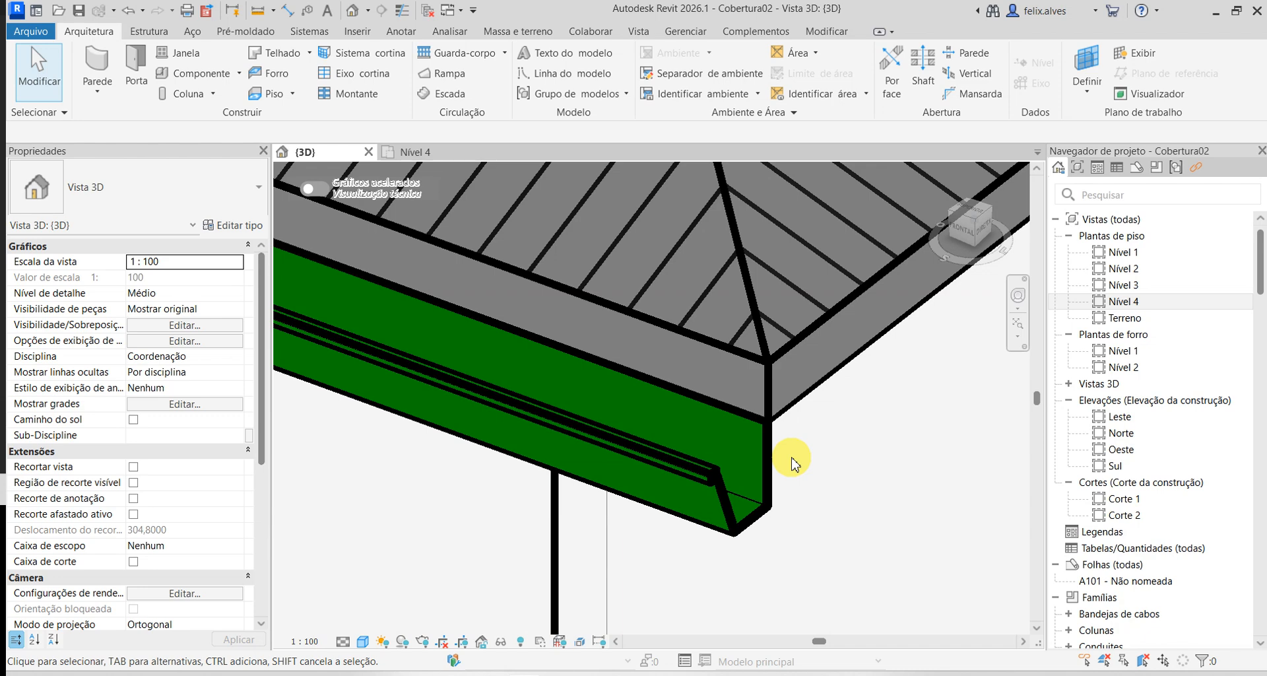
pyautogui.keyDown('shift'); pyautogui.moveTo(756, 494); pyautogui.dragTo(750, 503, button='middle'); pyautogui.keyUp('shift')
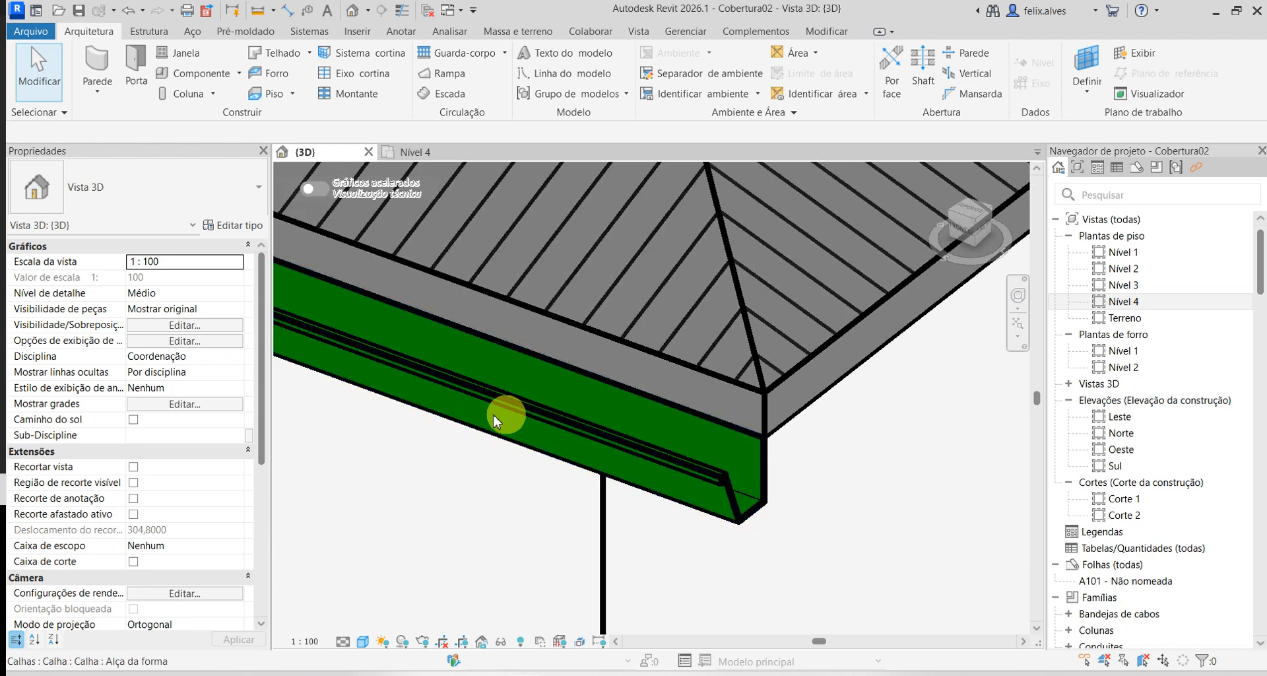
# - Set the profile of the front eave's Calha gutter type to M_Calha - Chanfro : 150 x150mm
pyautogui.click(457, 391)
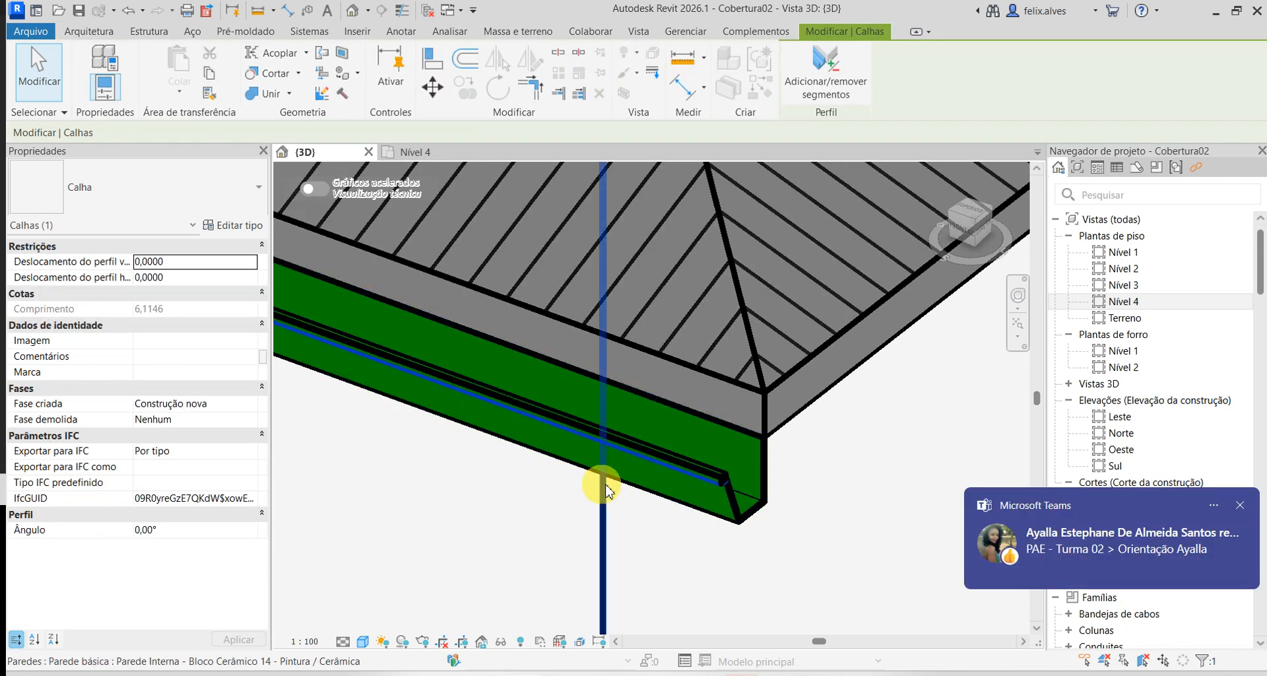
pyautogui.click(1238, 505)
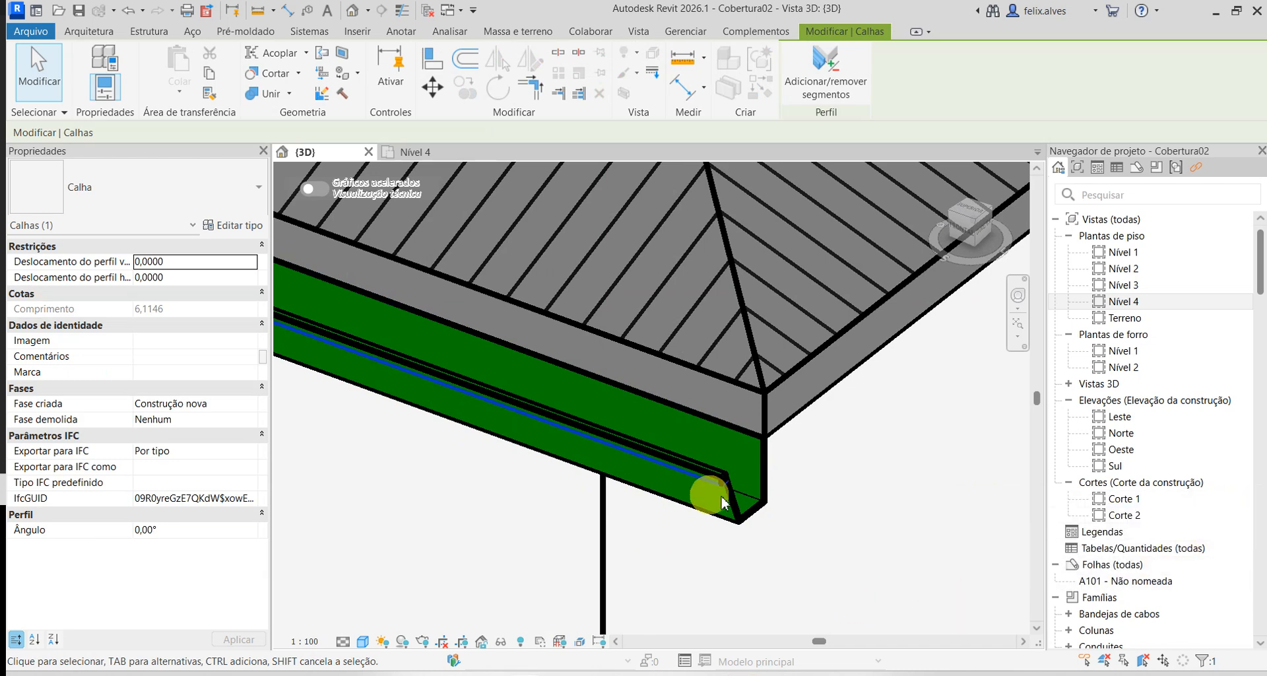
pyautogui.press('Escape')
pyautogui.click(731, 506)
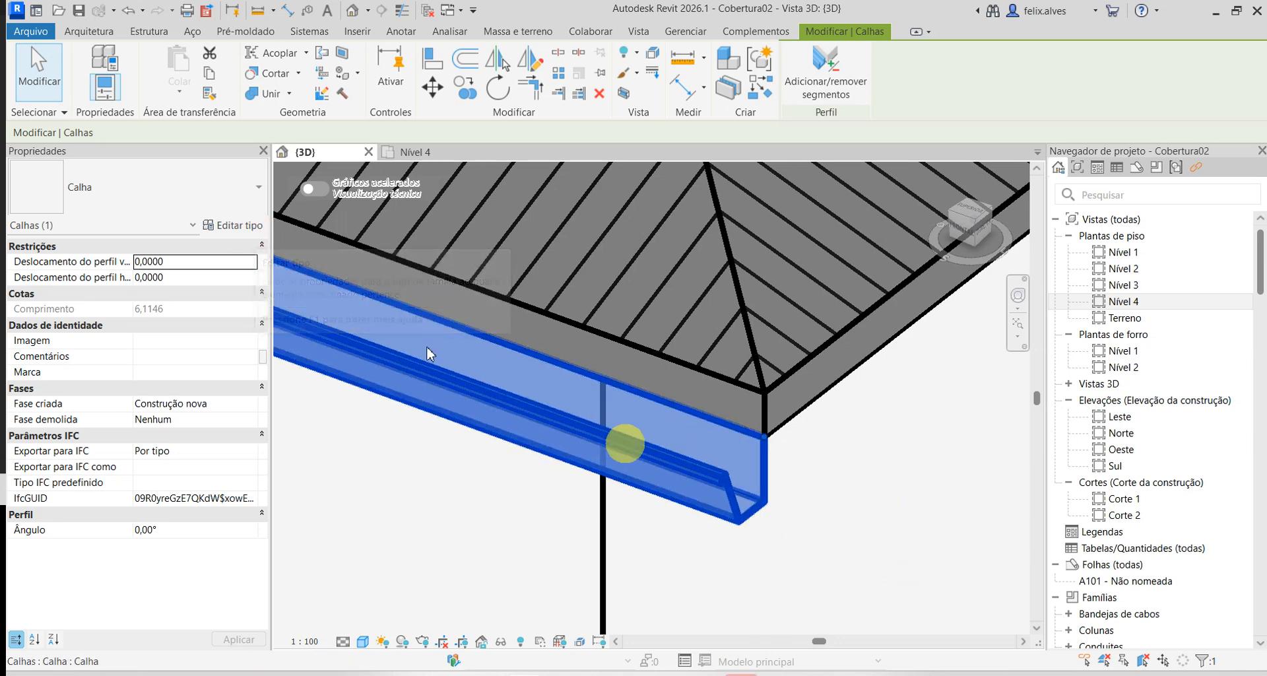
pyautogui.click(248, 225)
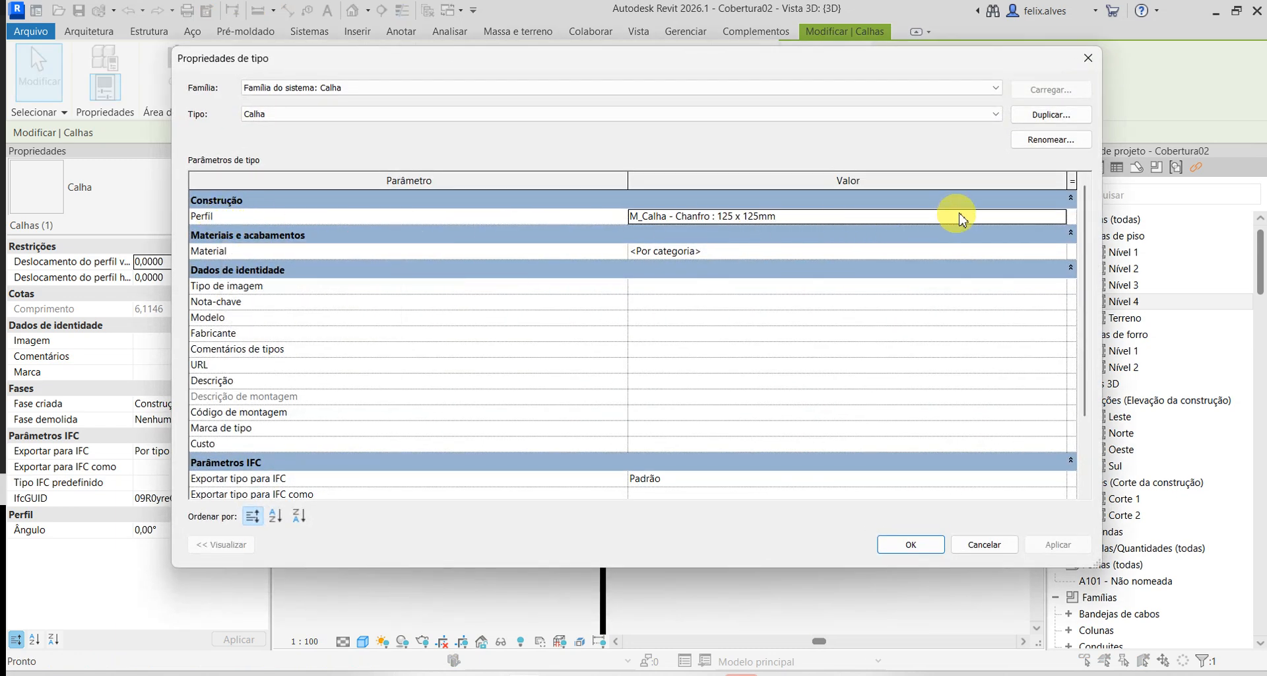
pyautogui.click(1061, 221)
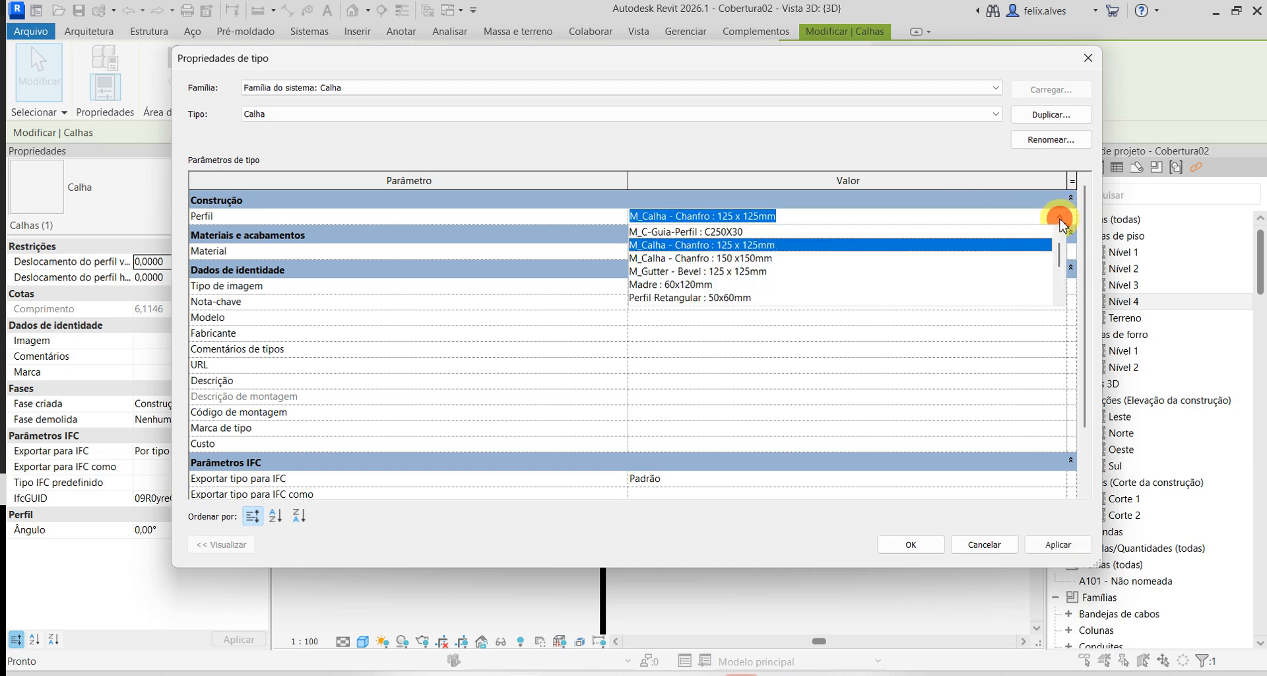
pyautogui.click(737, 260)
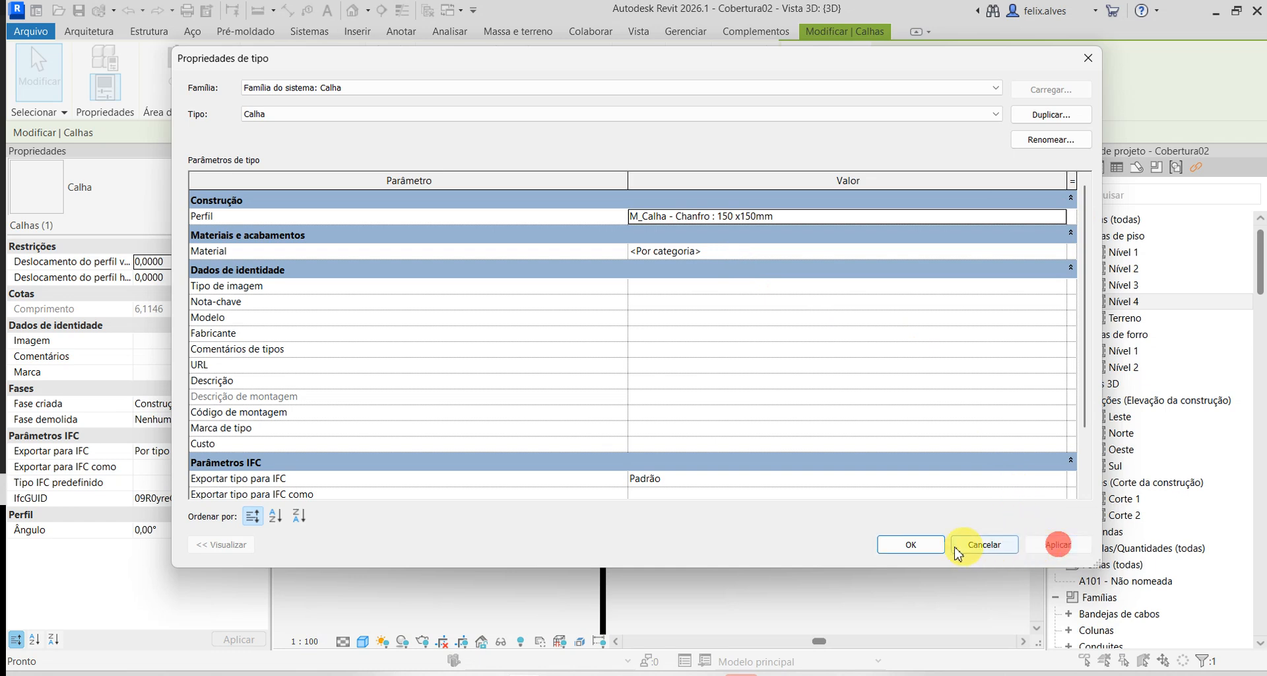
pyautogui.click(911, 544)
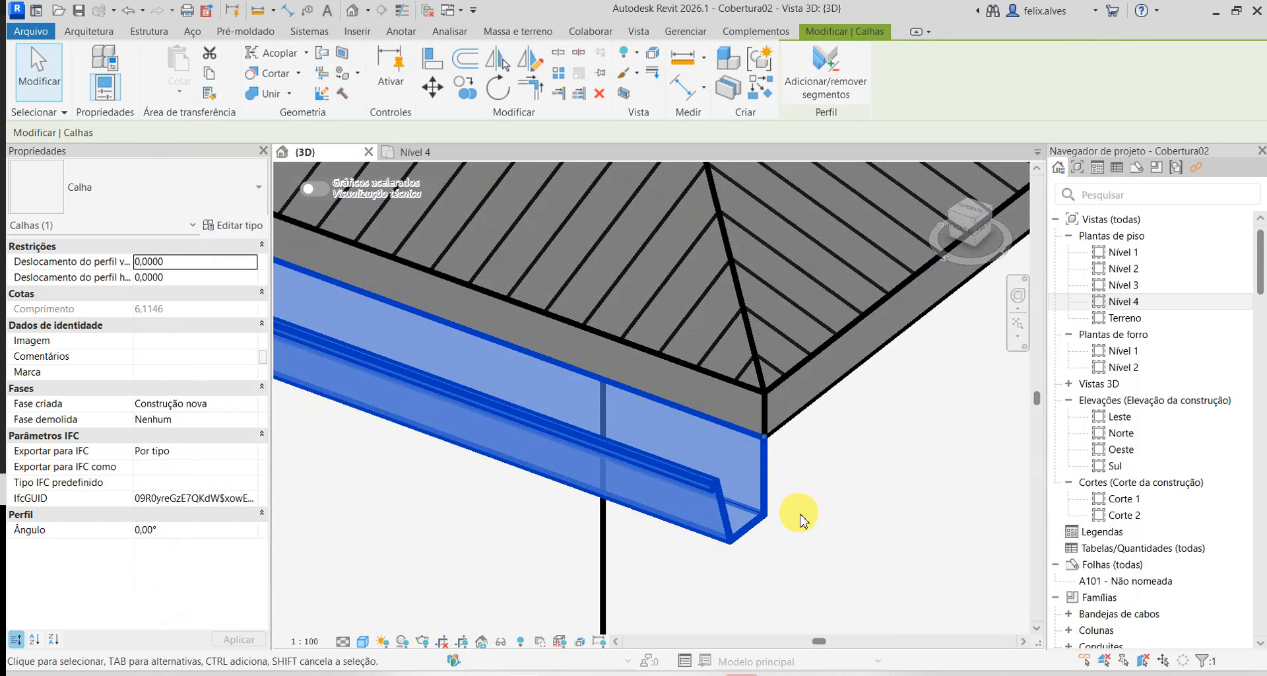
pyautogui.click(806, 523)
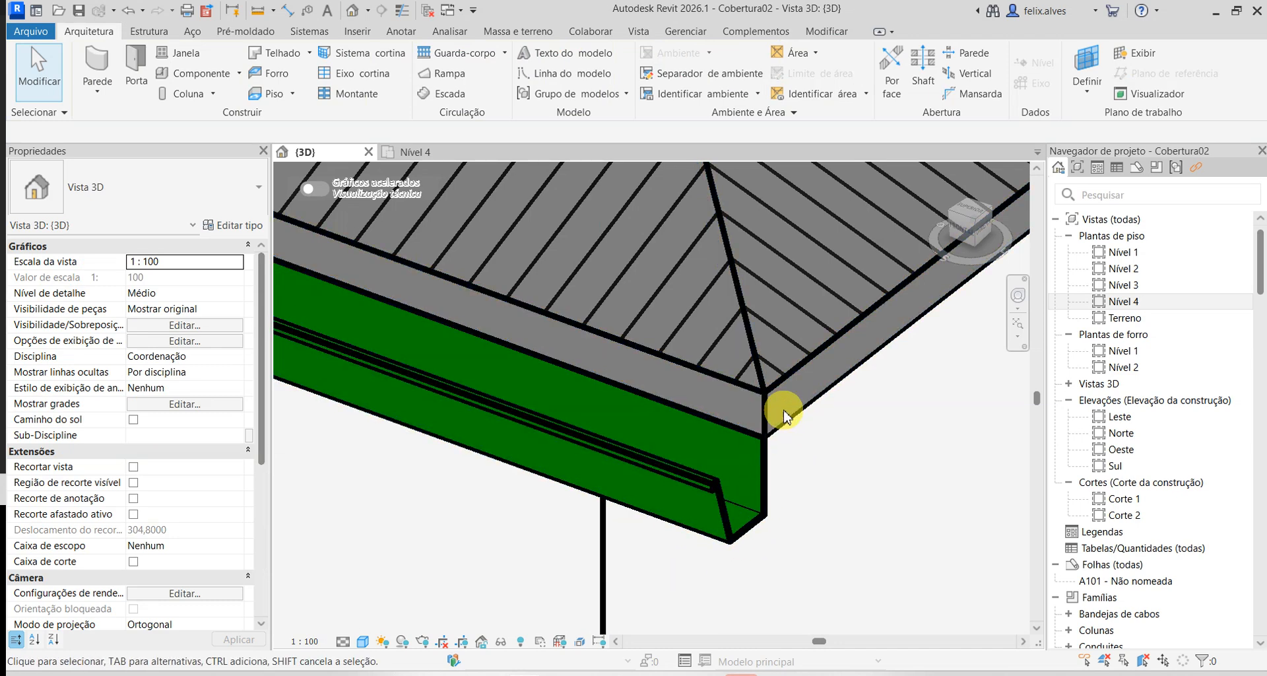
# - Open the Autodesk family library for loading families into the project
pyautogui.scroll(-2, 790, 507)
pyautogui.scroll(-6, 790, 507)
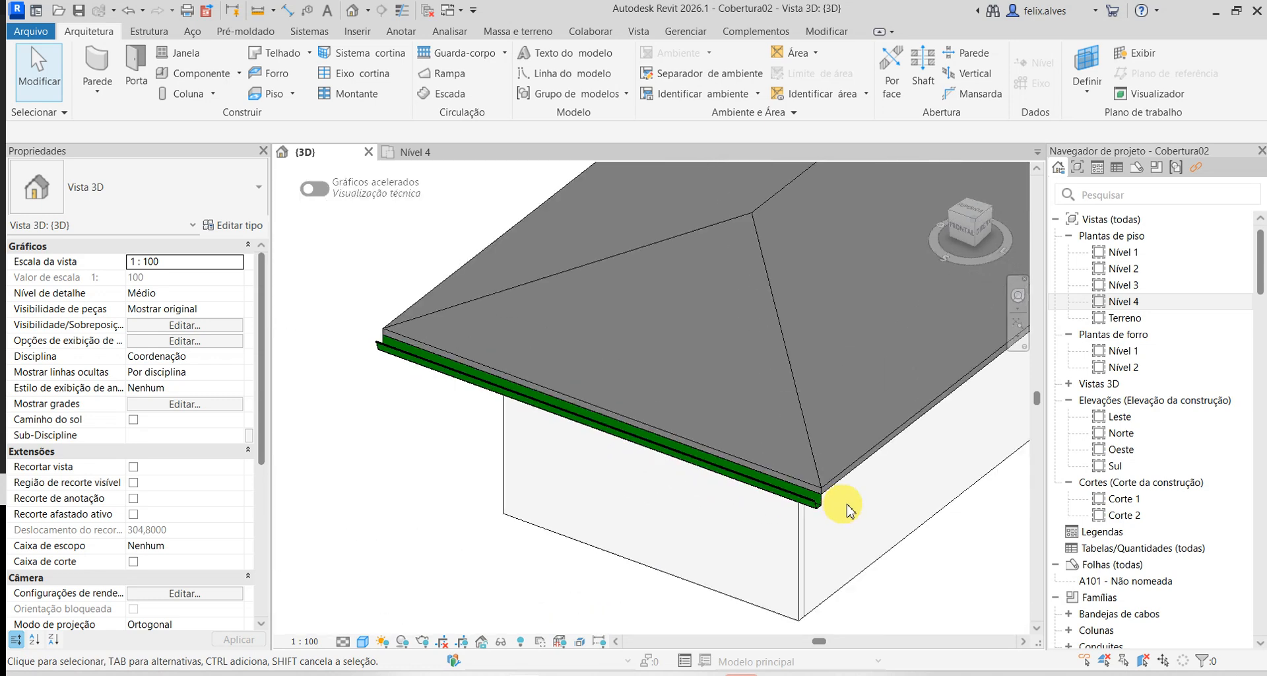
pyautogui.click(835, 581)
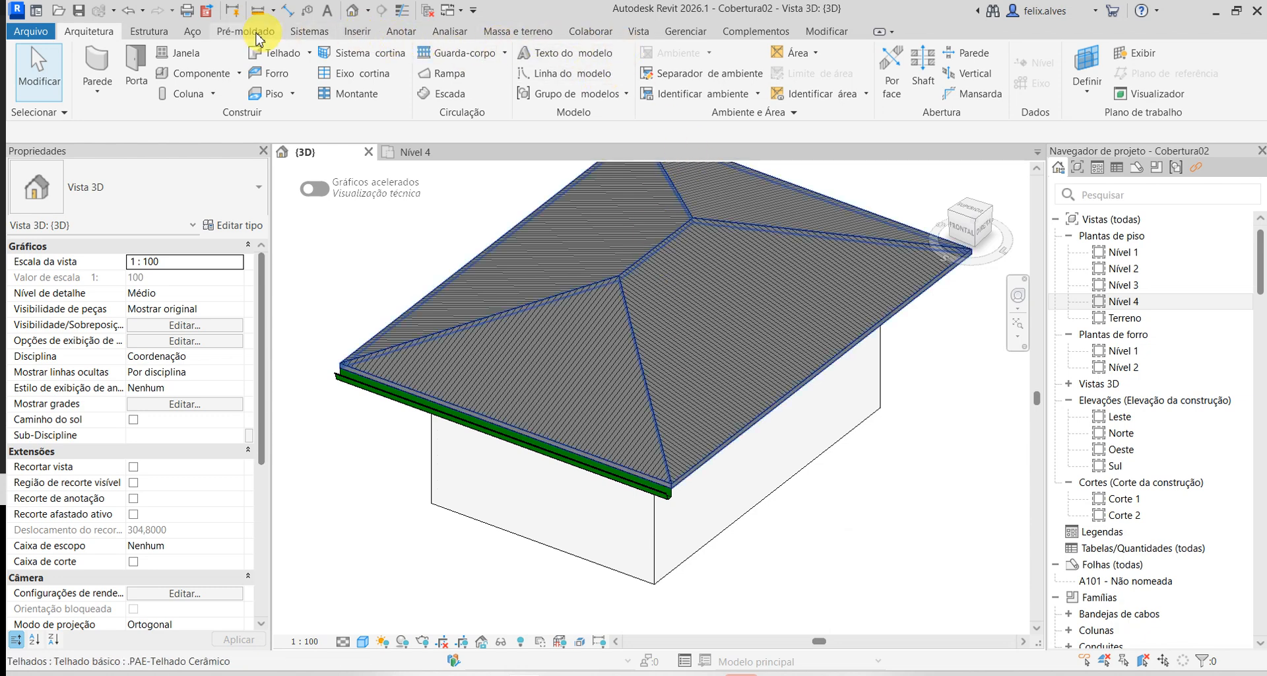
pyautogui.click(367, 38)
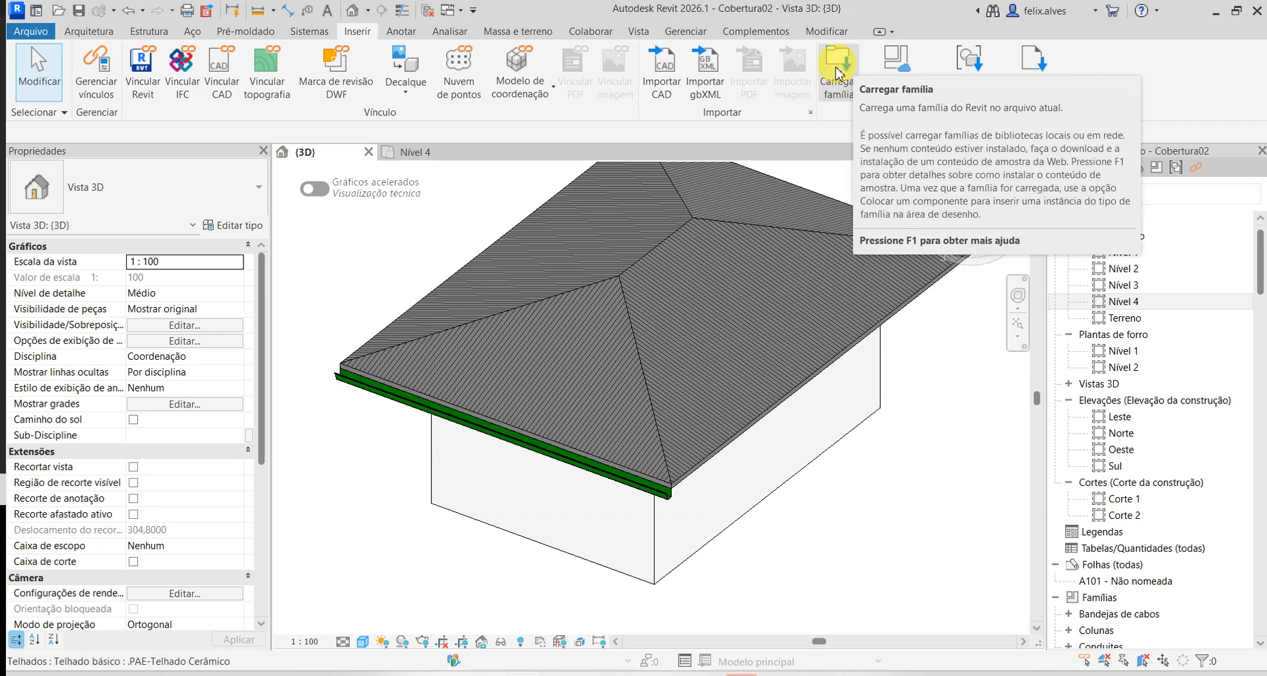
pyautogui.click(908, 72)
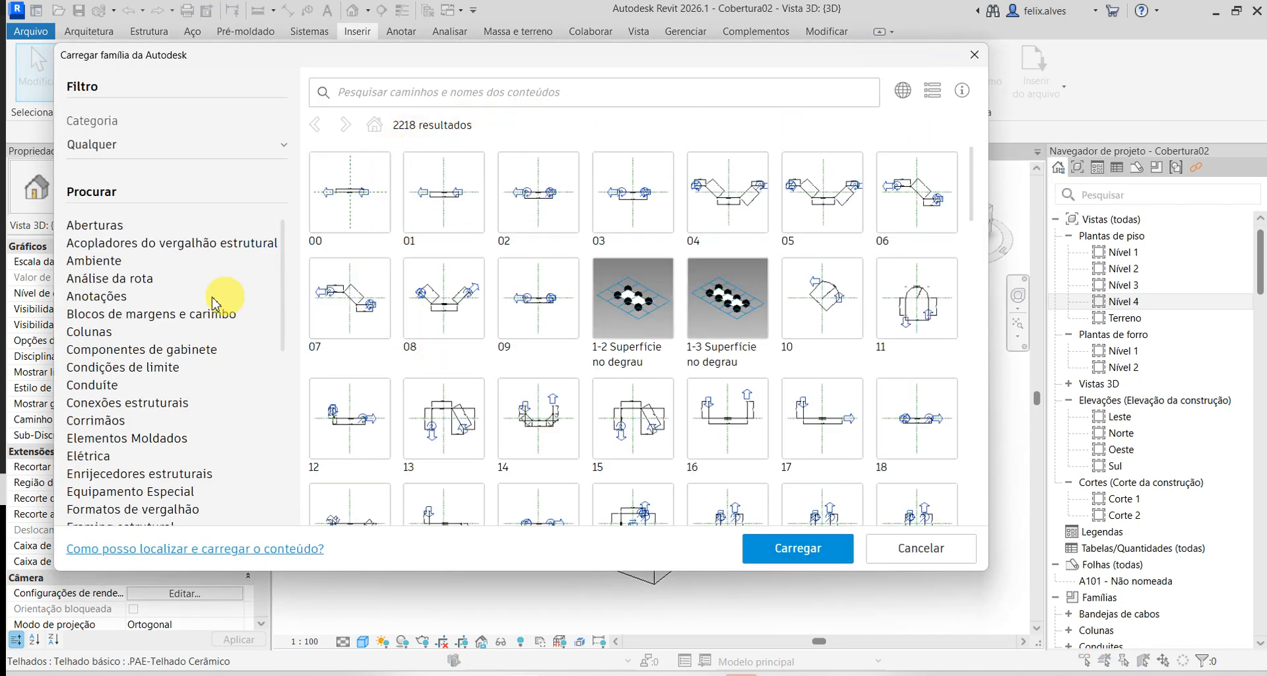
# - Look through the library's Perfis category and return to all results
pyautogui.scroll(-5, 186, 302)
pyautogui.scroll(-3, 185, 294)
pyautogui.scroll(3, 165, 409)
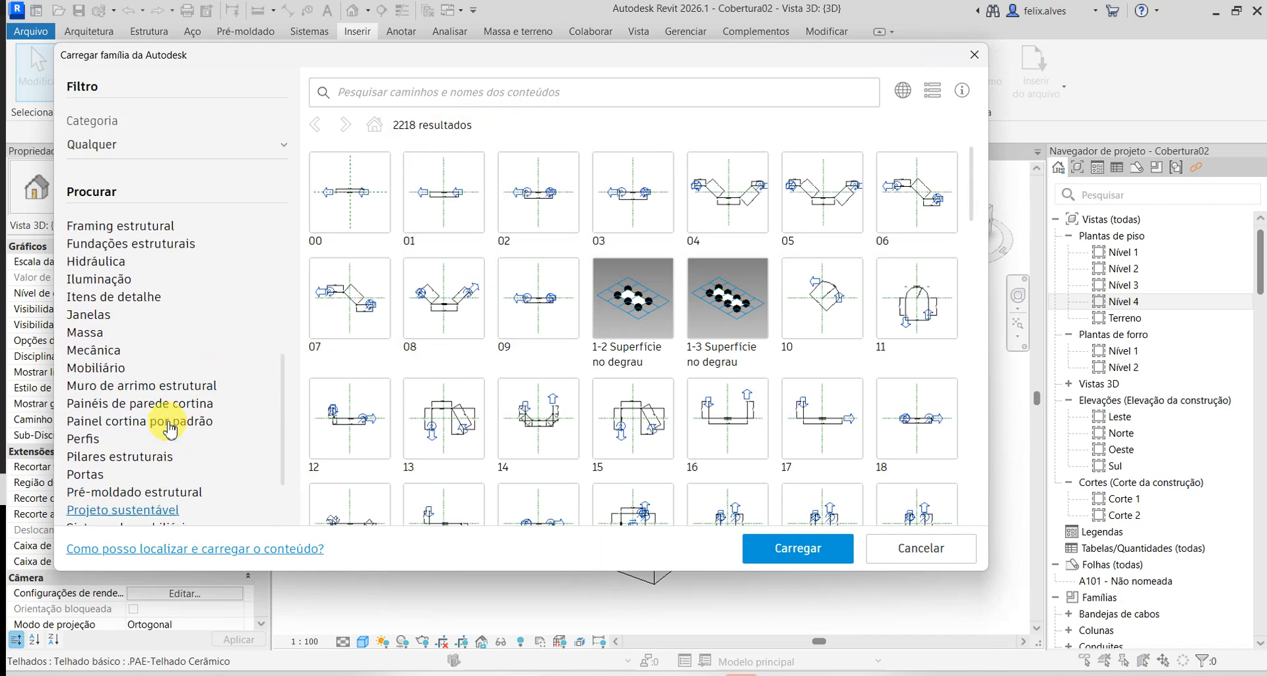
pyautogui.click(89, 445)
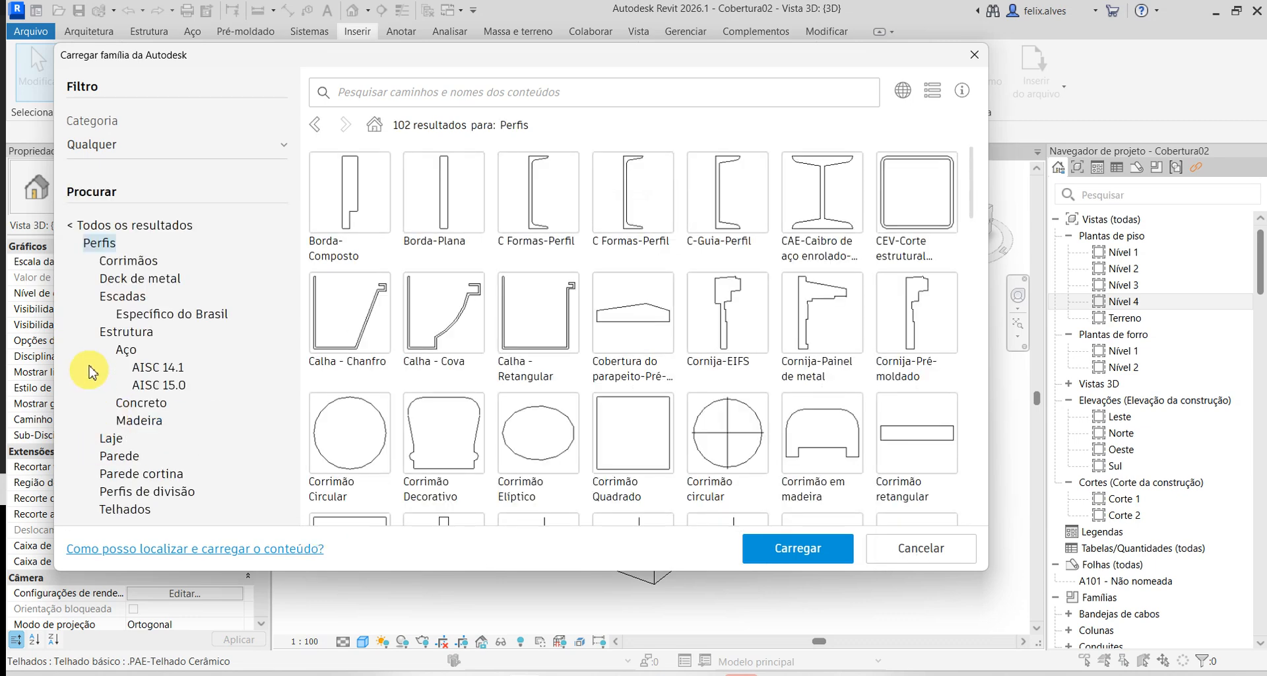
pyautogui.click(86, 227)
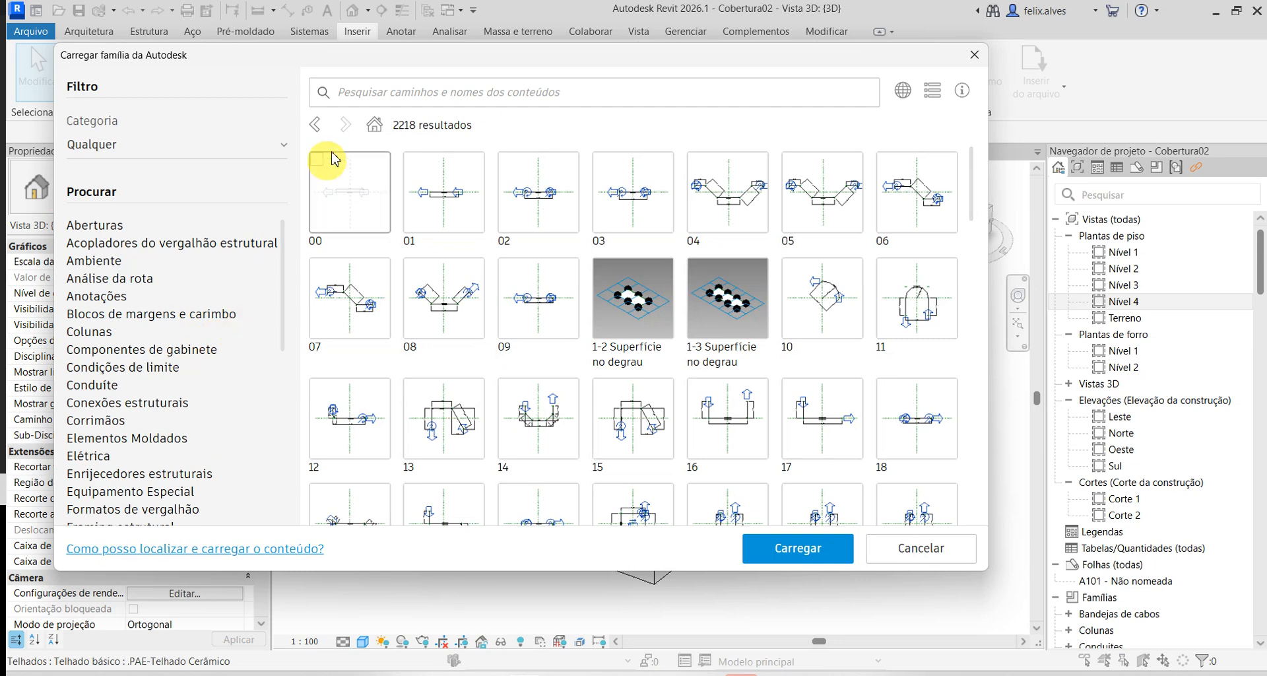
# - Search the family library for "calha", look over the matching gutter profiles and clear the search
pyautogui.click(415, 80)
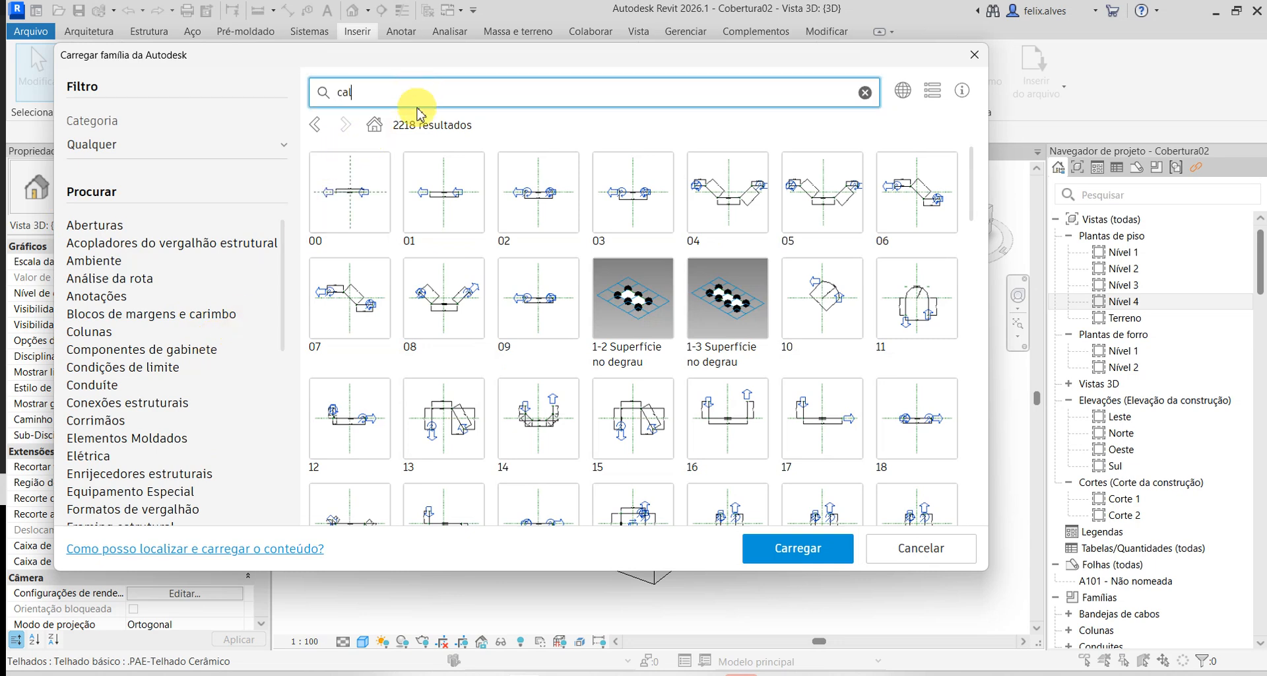
pyautogui.press('Return')
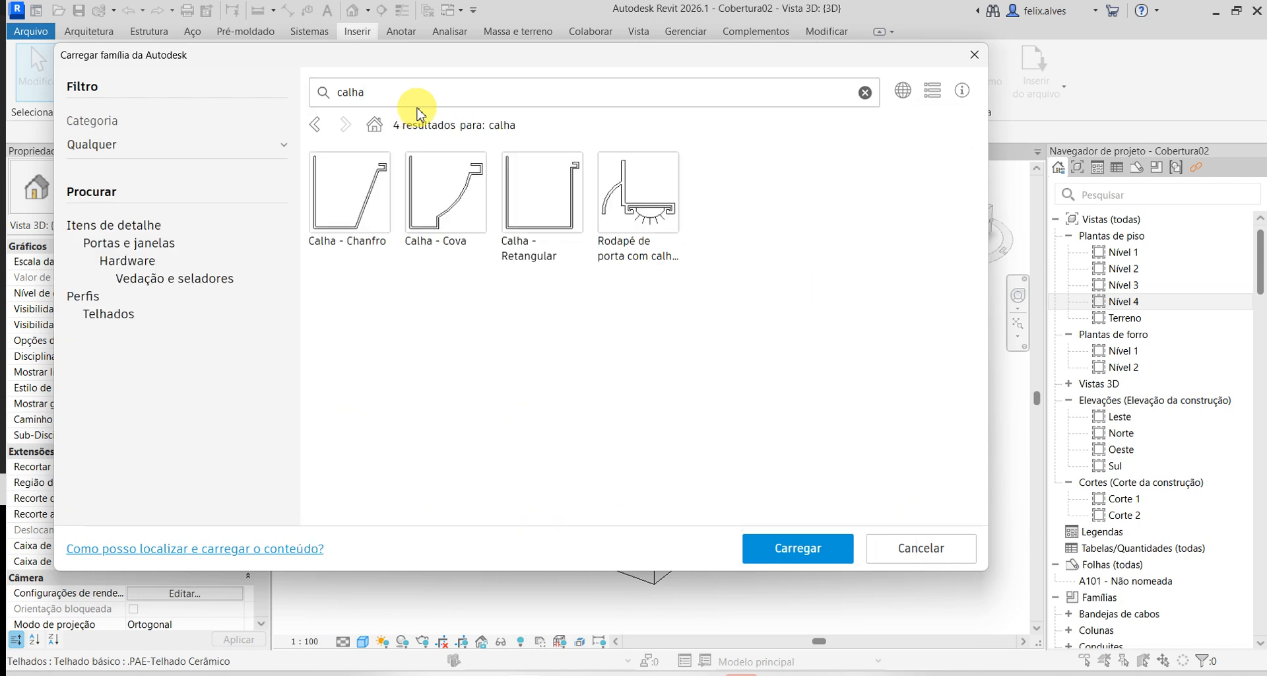
pyautogui.click(384, 91)
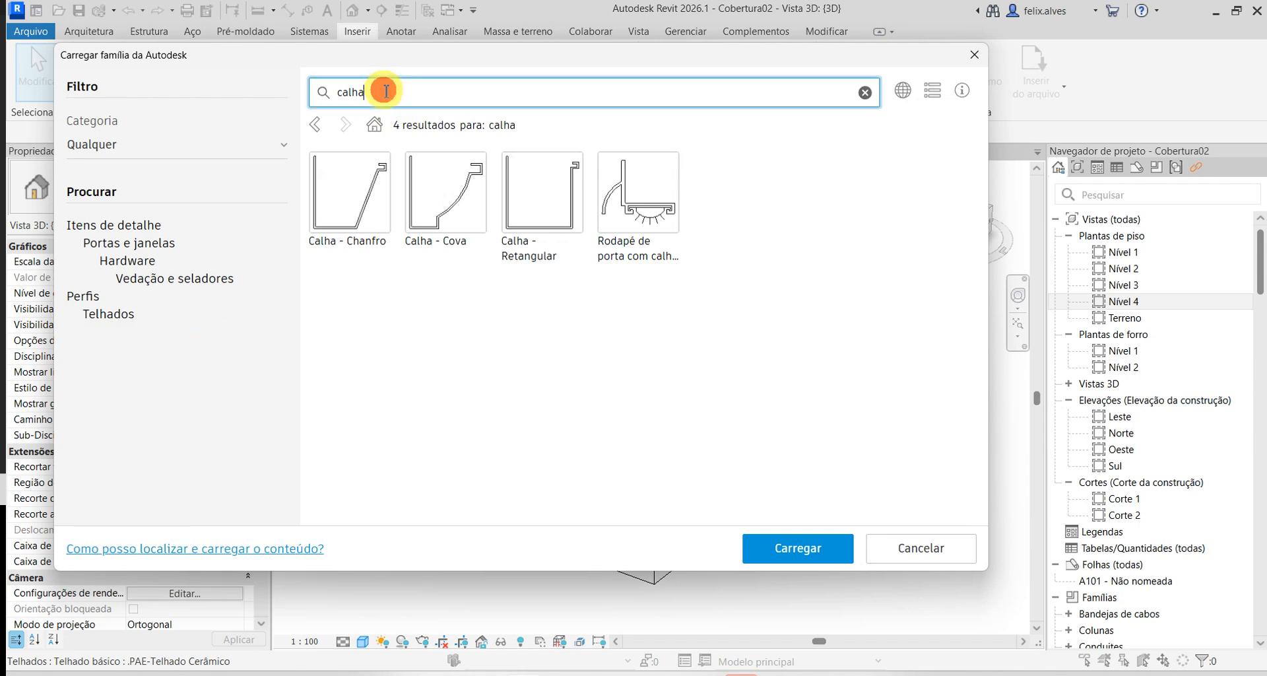
pyautogui.press('BackSpace')
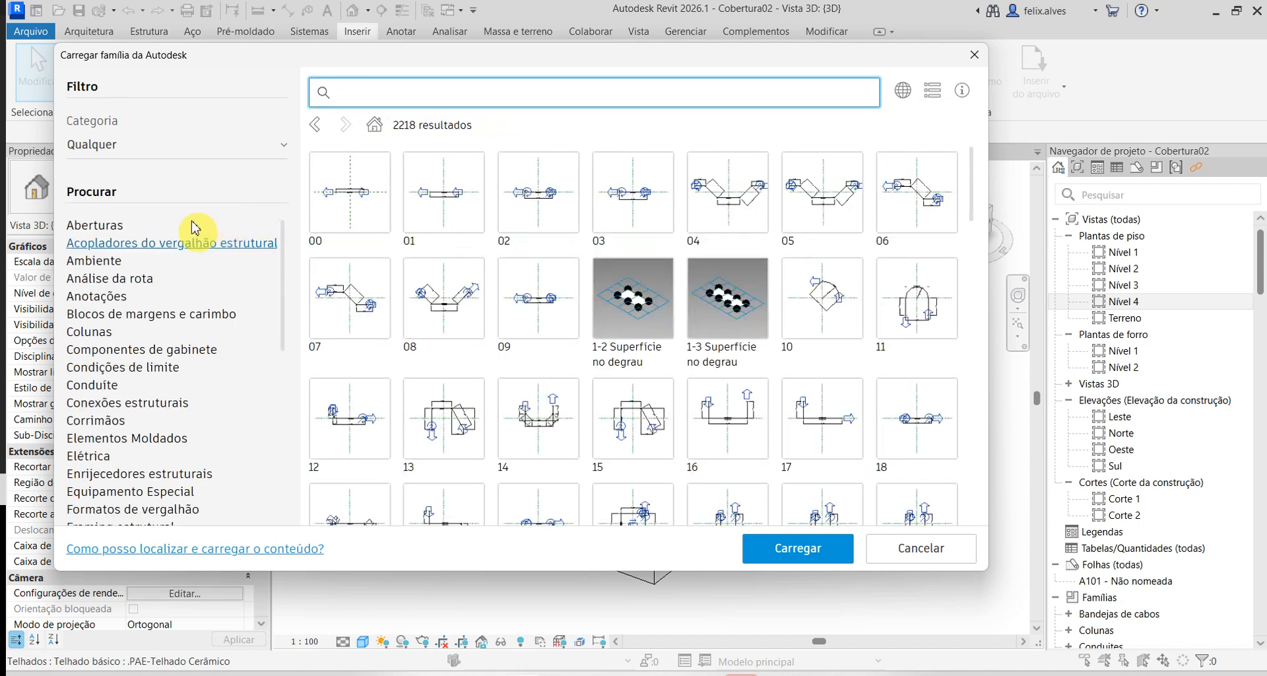
# - Load the Calha - Retangular profile family from the library's Perfis category
pyautogui.scroll(-10, 130, 249)
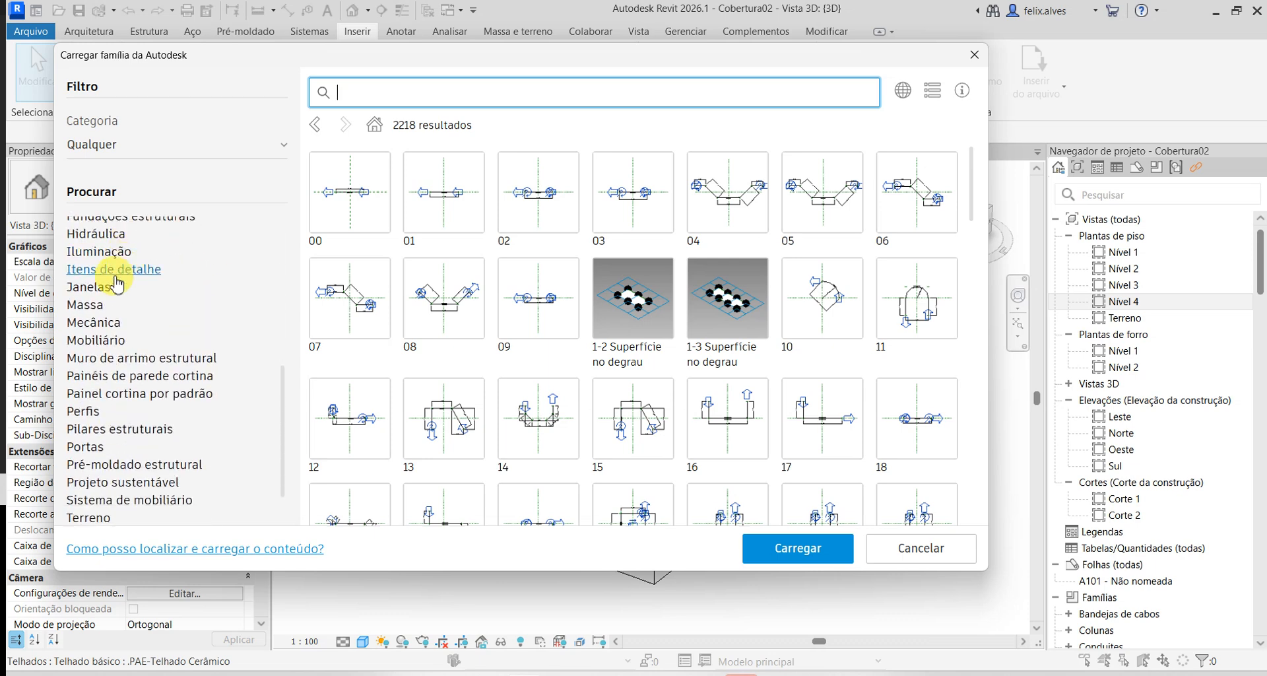
pyautogui.click(92, 418)
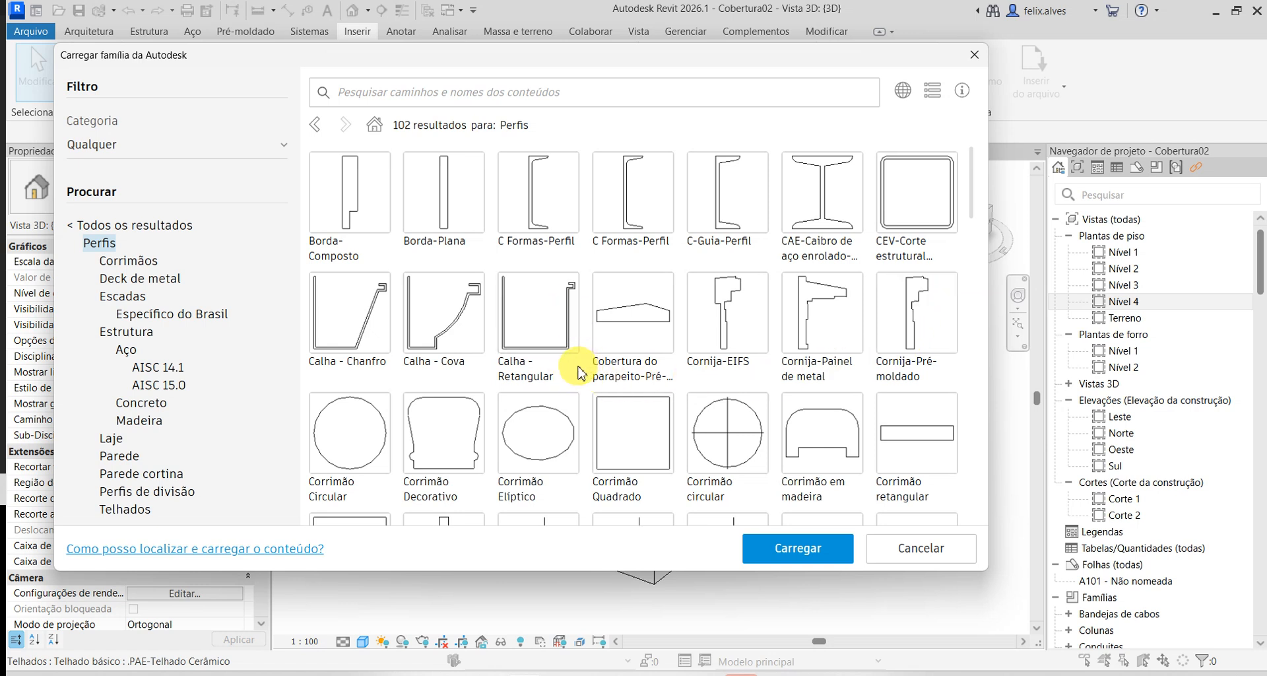
pyautogui.click(508, 286)
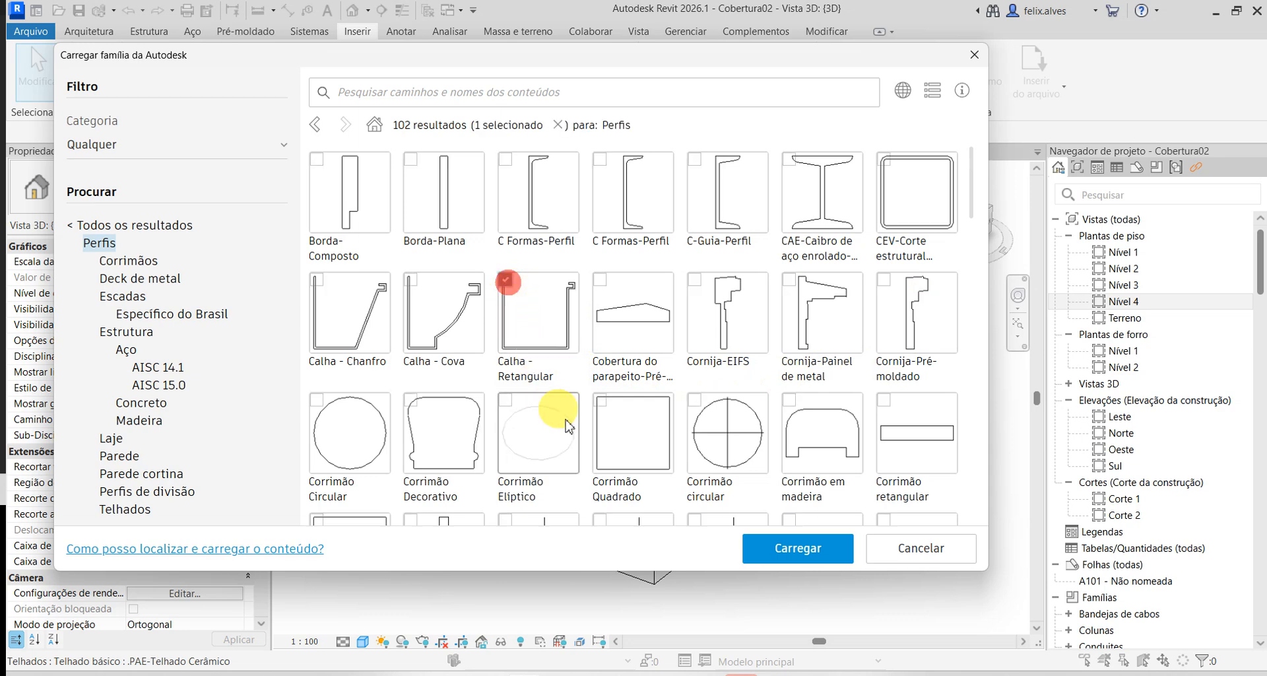
pyautogui.click(827, 552)
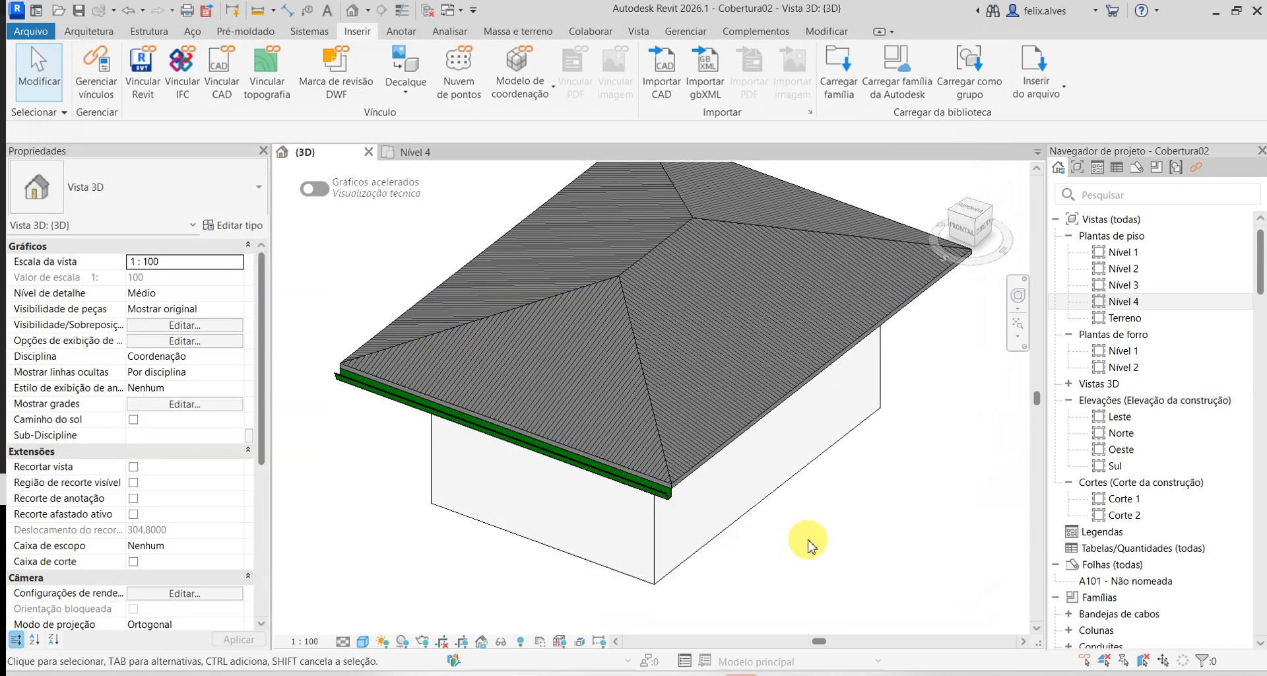
# - Set the profile of the front eave's Calha gutter type to Calha - Retangular : 200 x 200mm
pyautogui.click(665, 507)
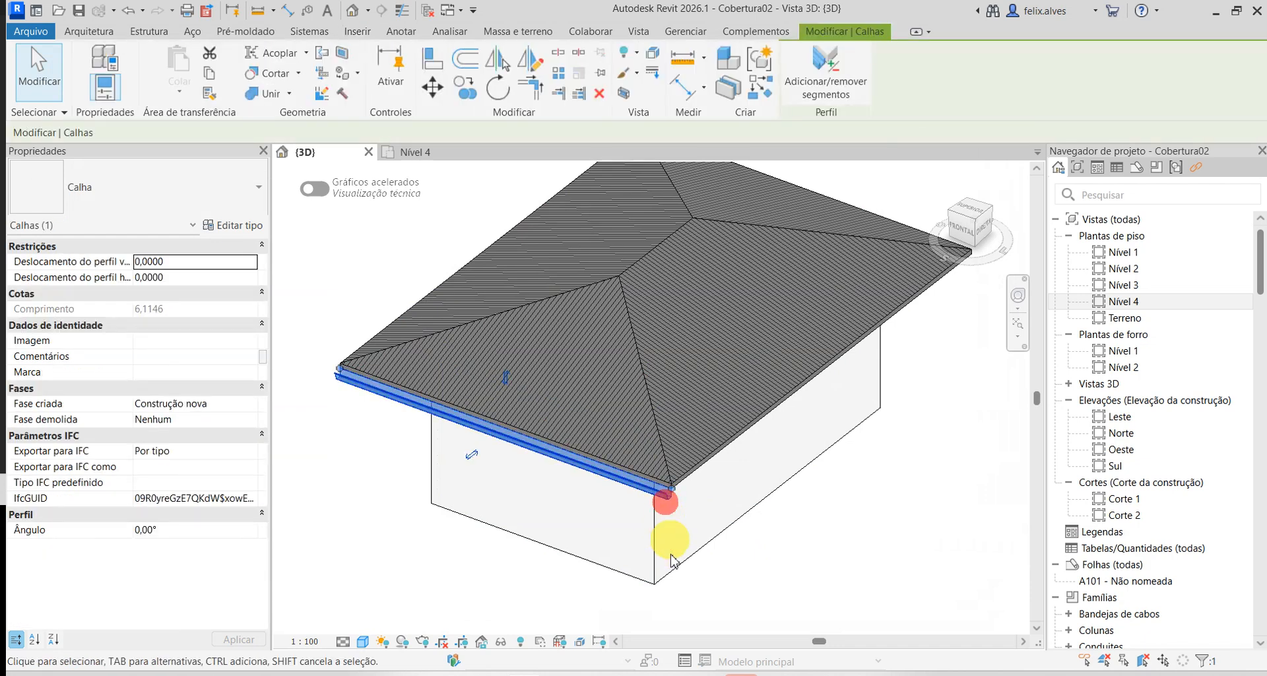
pyautogui.click(238, 227)
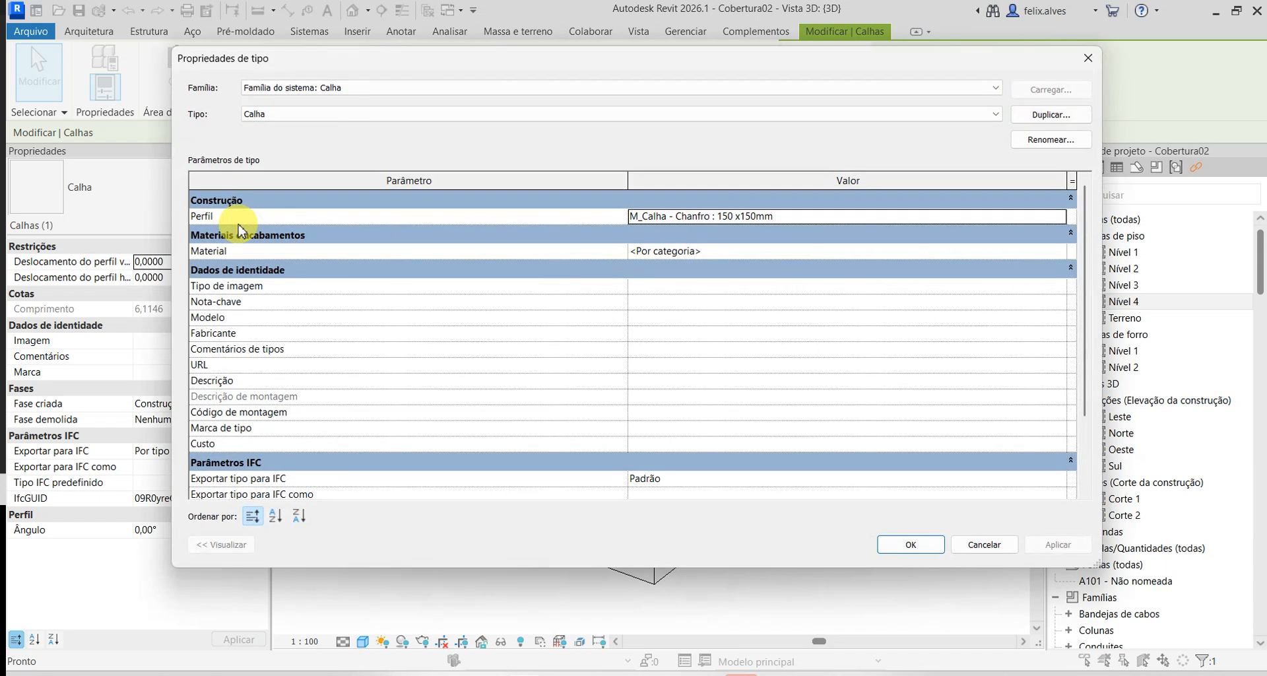
pyautogui.click(1060, 218)
pyautogui.scroll(1, 1053, 243)
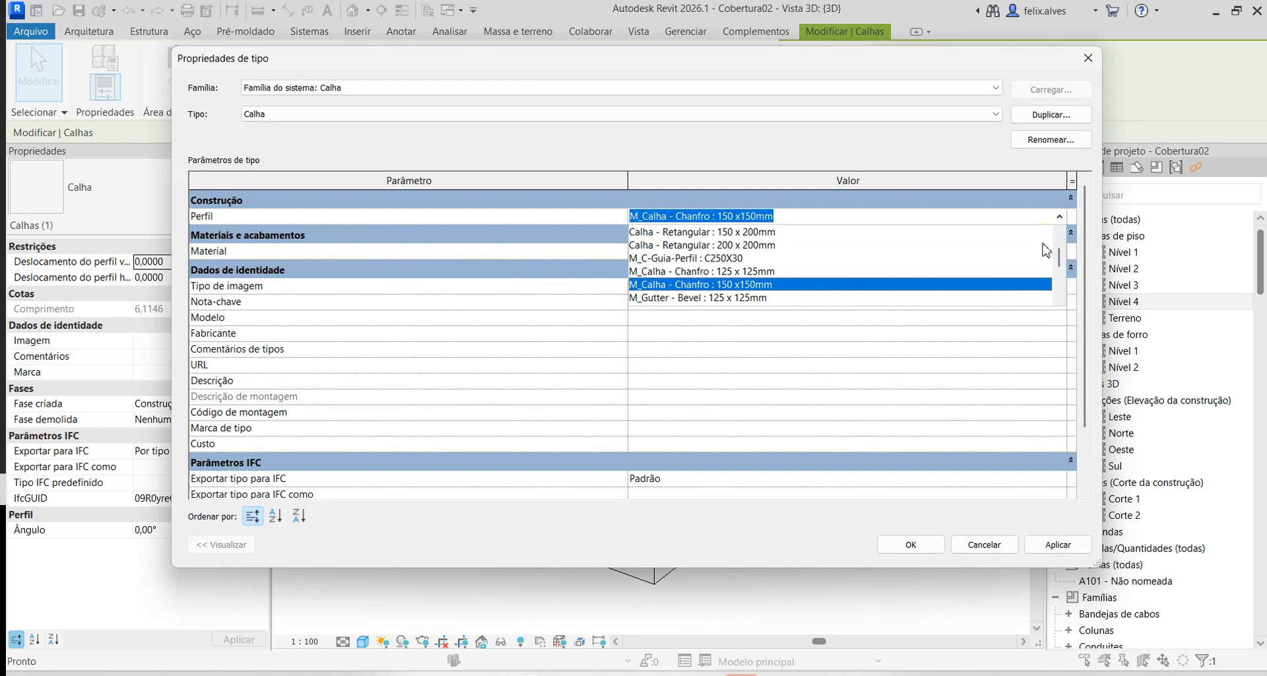
pyautogui.scroll(2, 1046, 253)
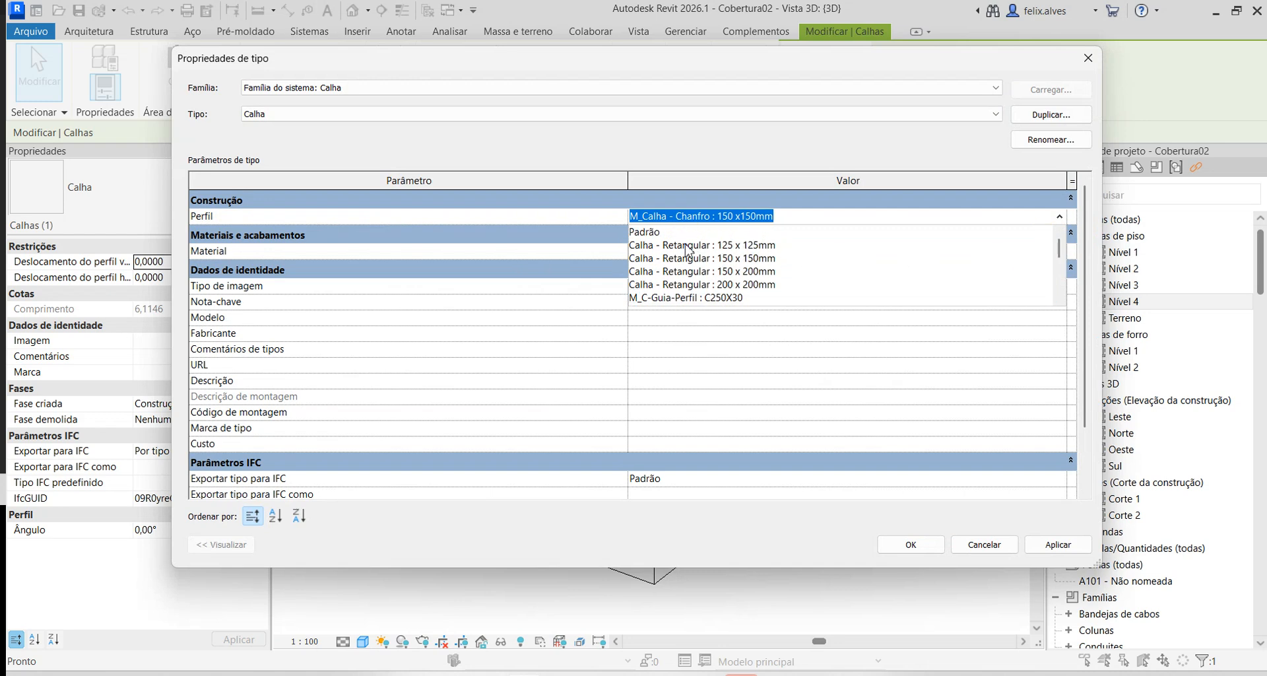
pyautogui.click(686, 249)
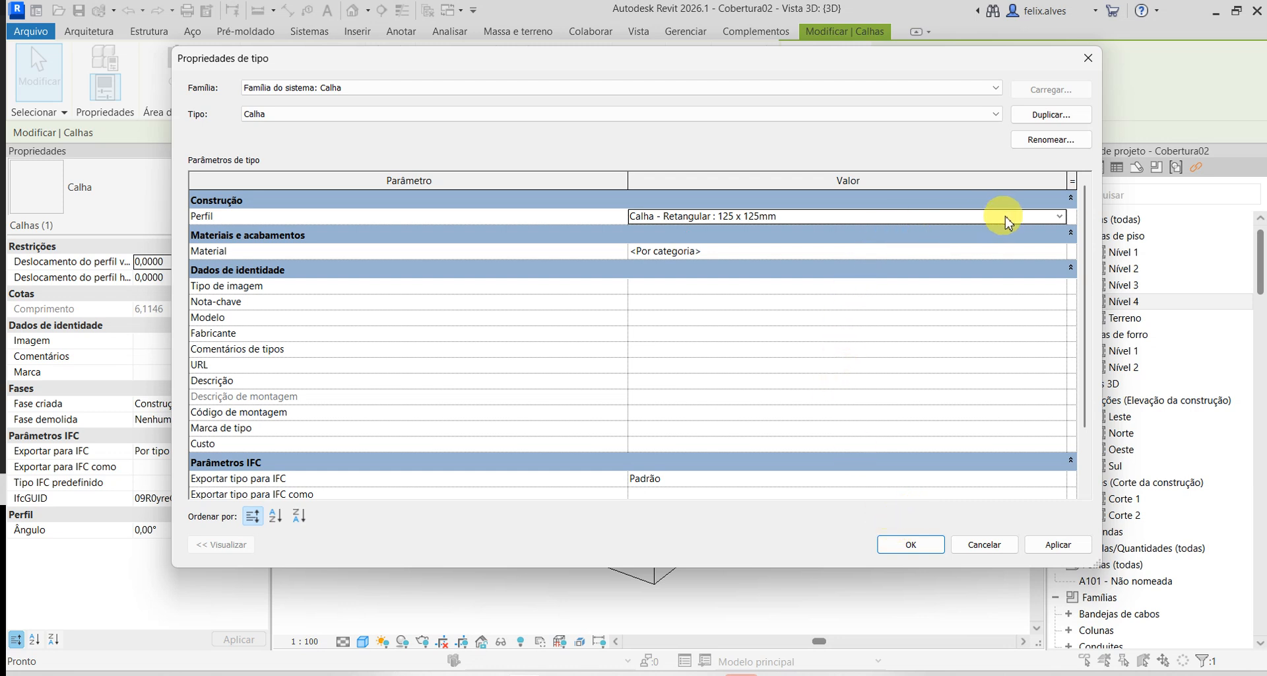
pyautogui.click(1058, 217)
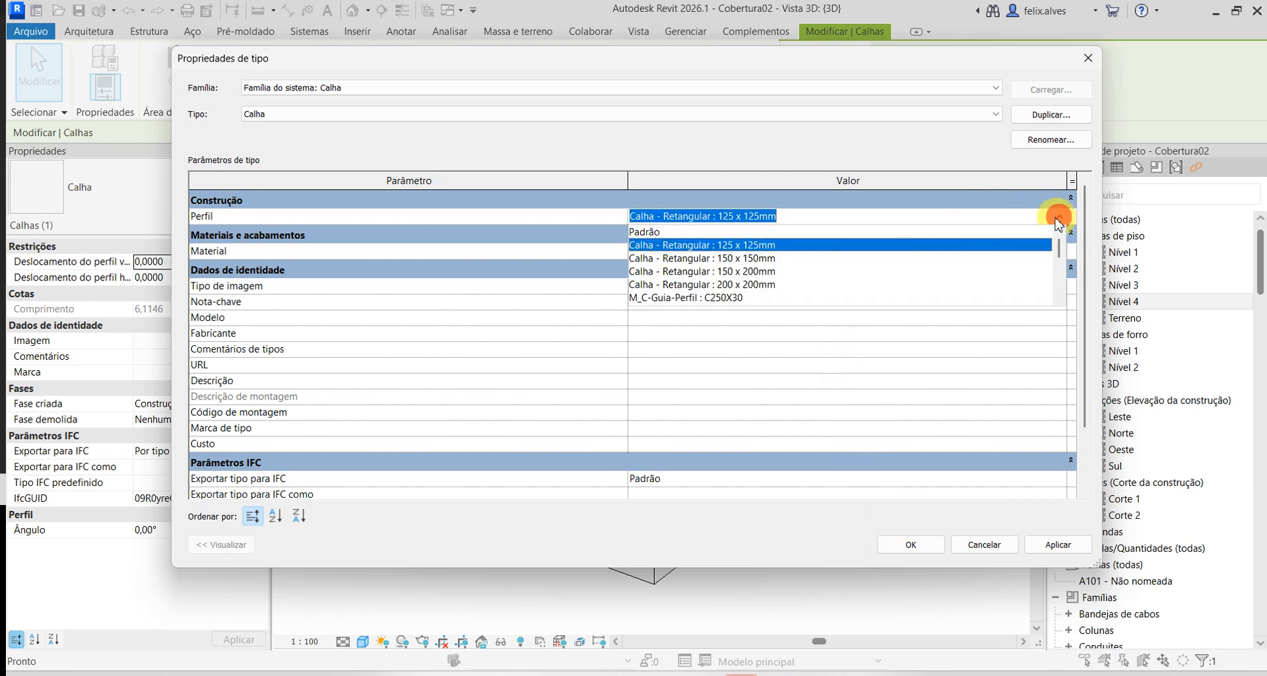
pyautogui.click(759, 285)
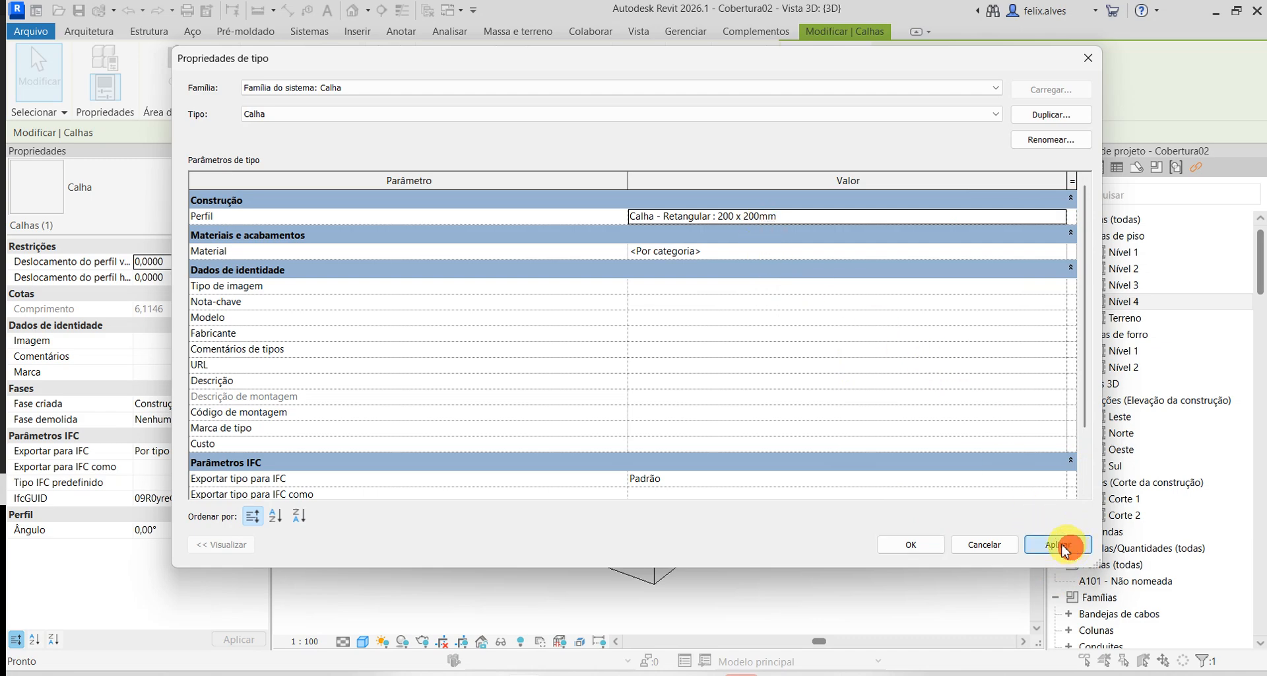
pyautogui.click(1065, 550)
pyautogui.click(911, 545)
pyautogui.click(794, 596)
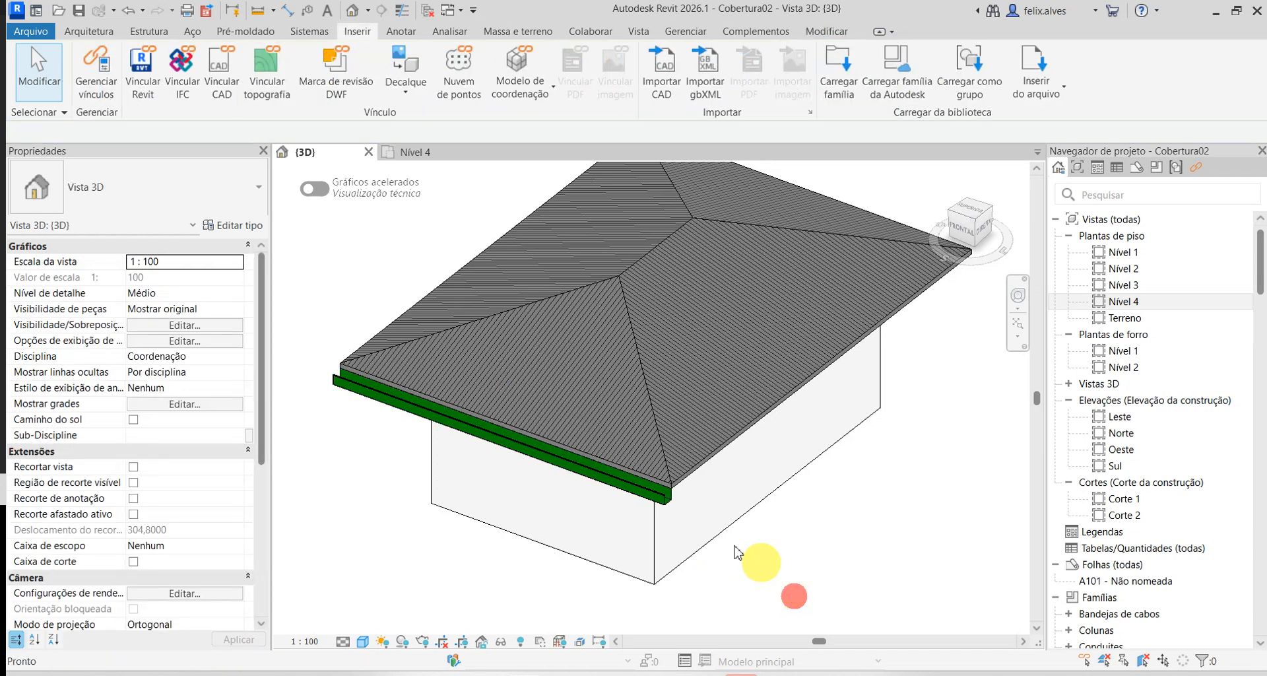
# - Duplicate the front eave gutter's Calha type as a new type named .PAE_Calha Retangular
pyautogui.scroll(3, 738, 553)
pyautogui.scroll(-2, 769, 509)
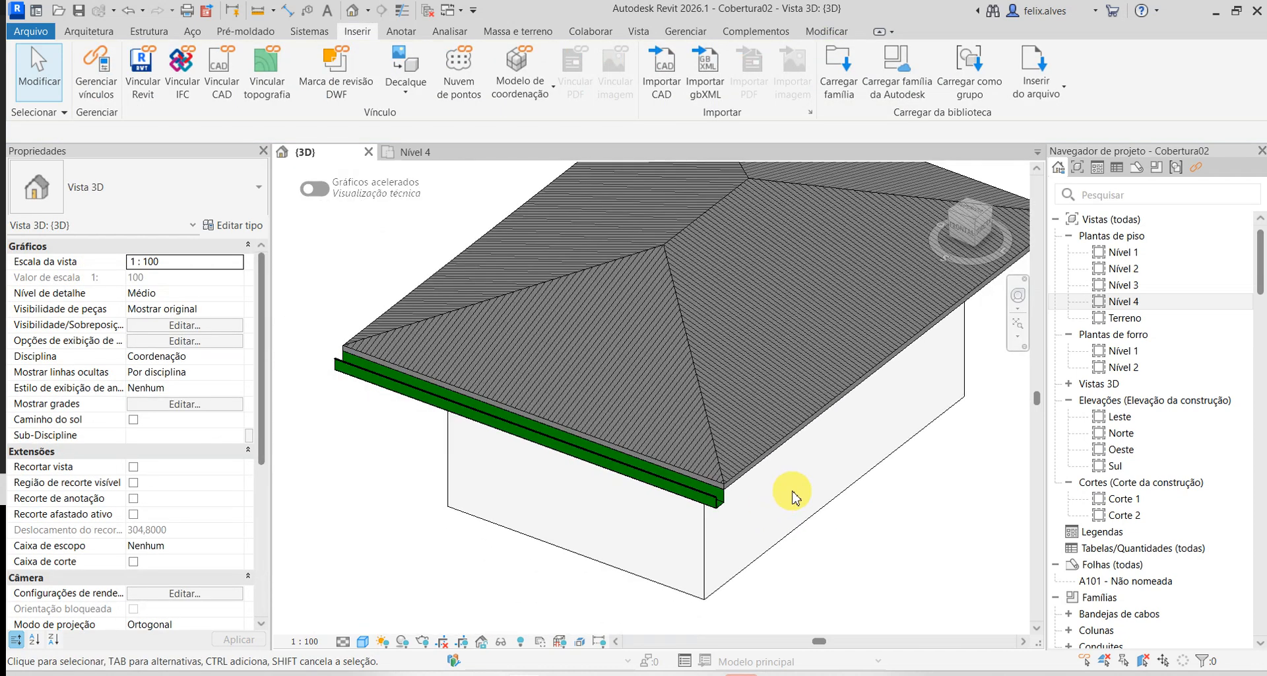
pyautogui.keyDown('shift'); pyautogui.moveTo(818, 588); pyautogui.dragTo(727, 467, button='middle'); pyautogui.keyUp('shift')
pyautogui.scroll(2, 726, 463)
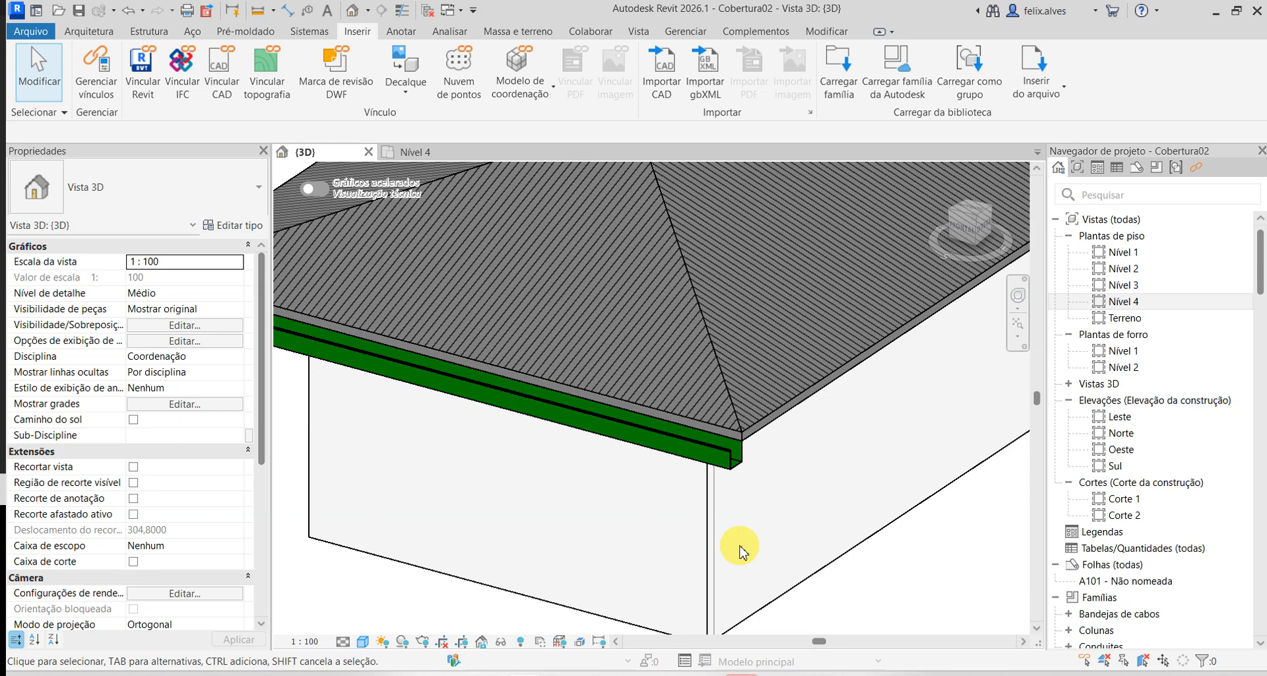
pyautogui.scroll(-3, 732, 474)
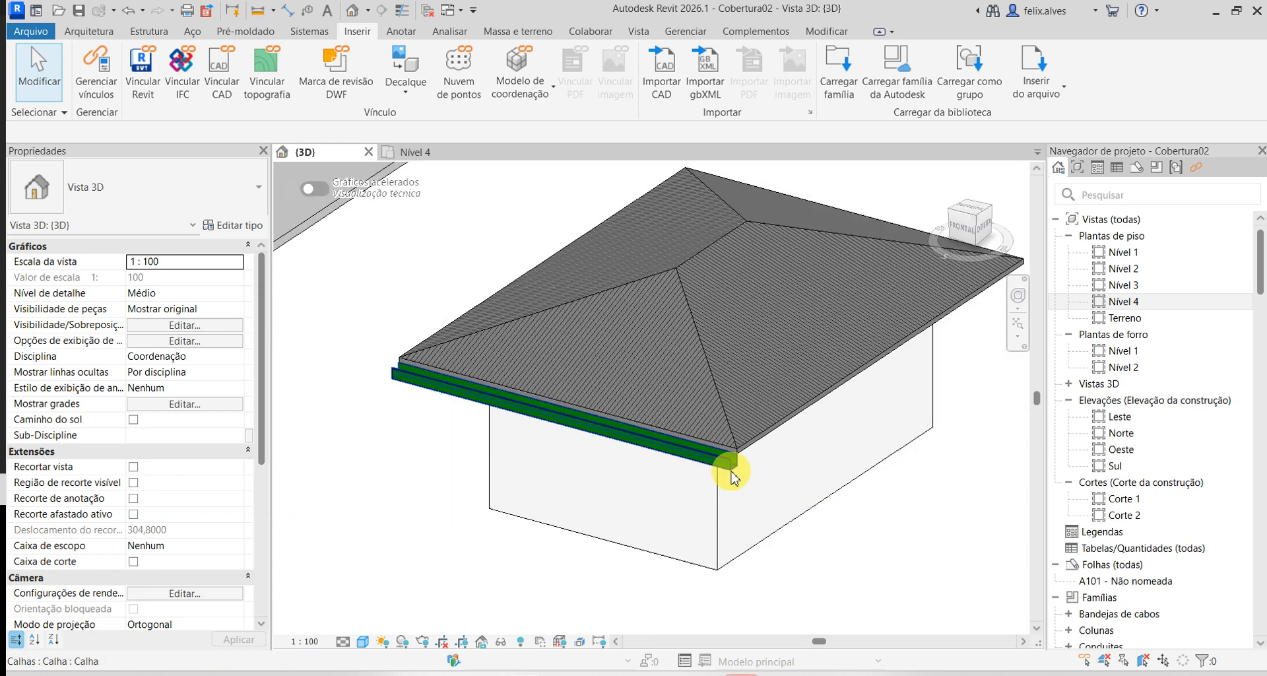
pyautogui.click(455, 389)
pyautogui.click(244, 230)
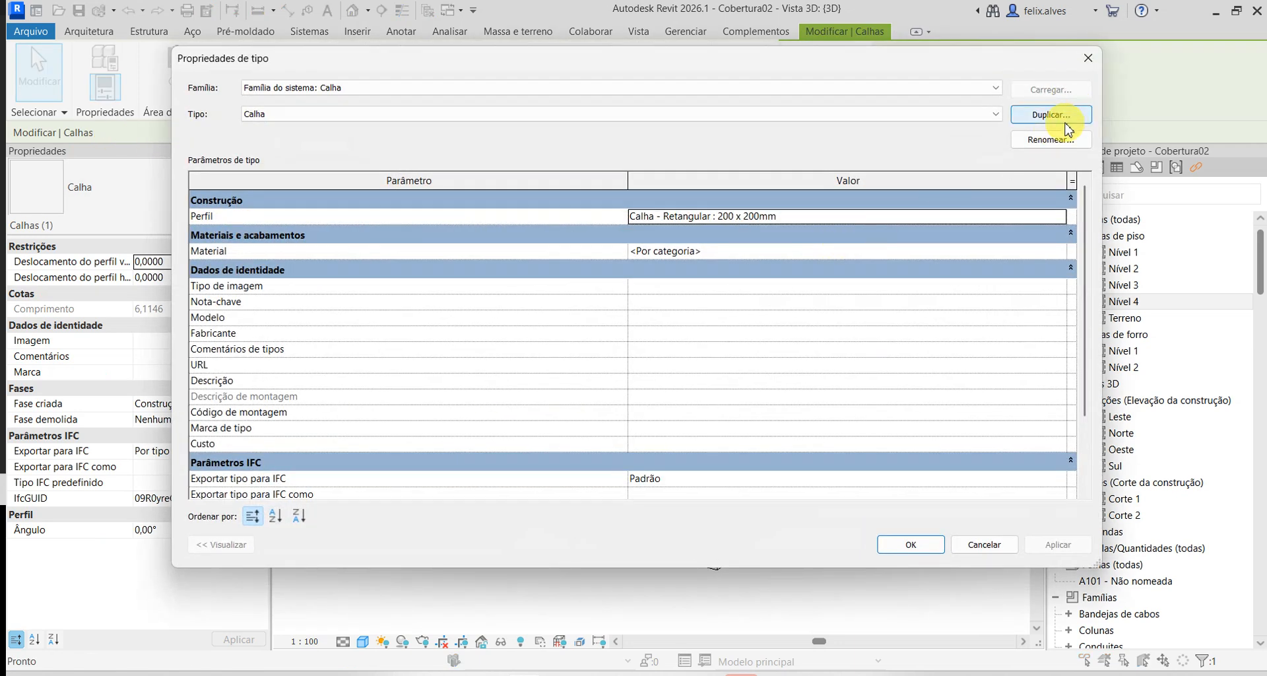
pyautogui.click(1063, 119)
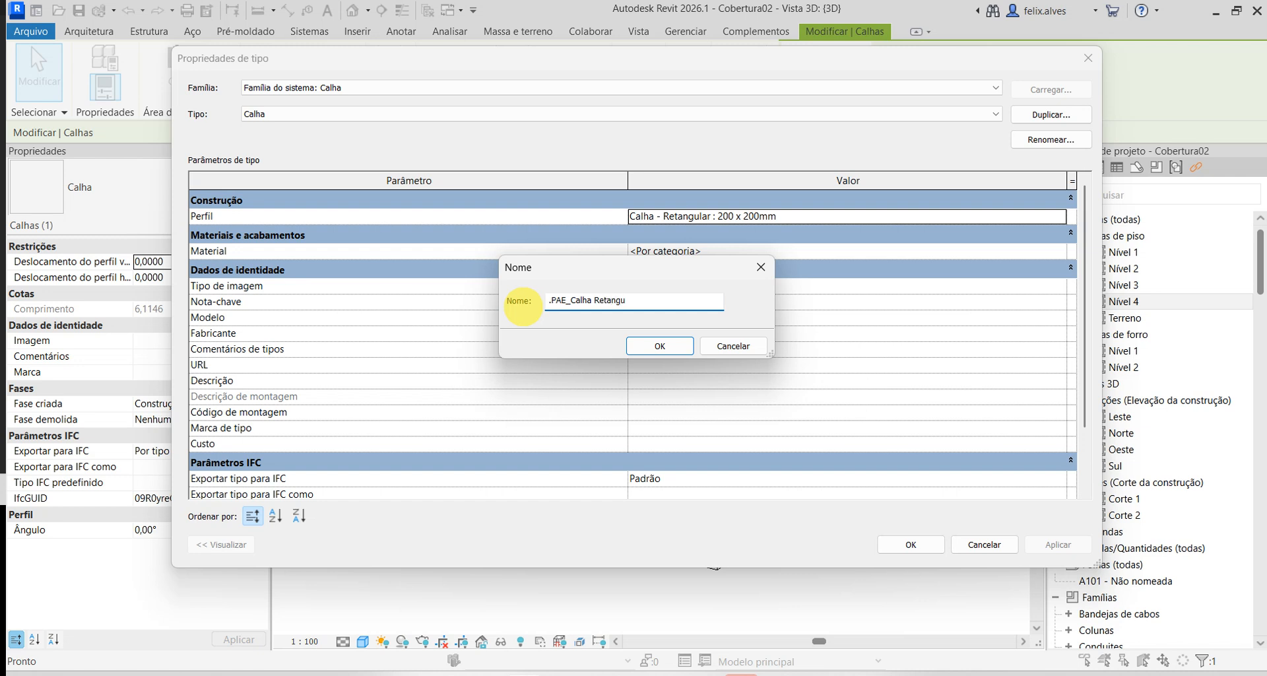
pyautogui.click(661, 346)
pyautogui.click(918, 546)
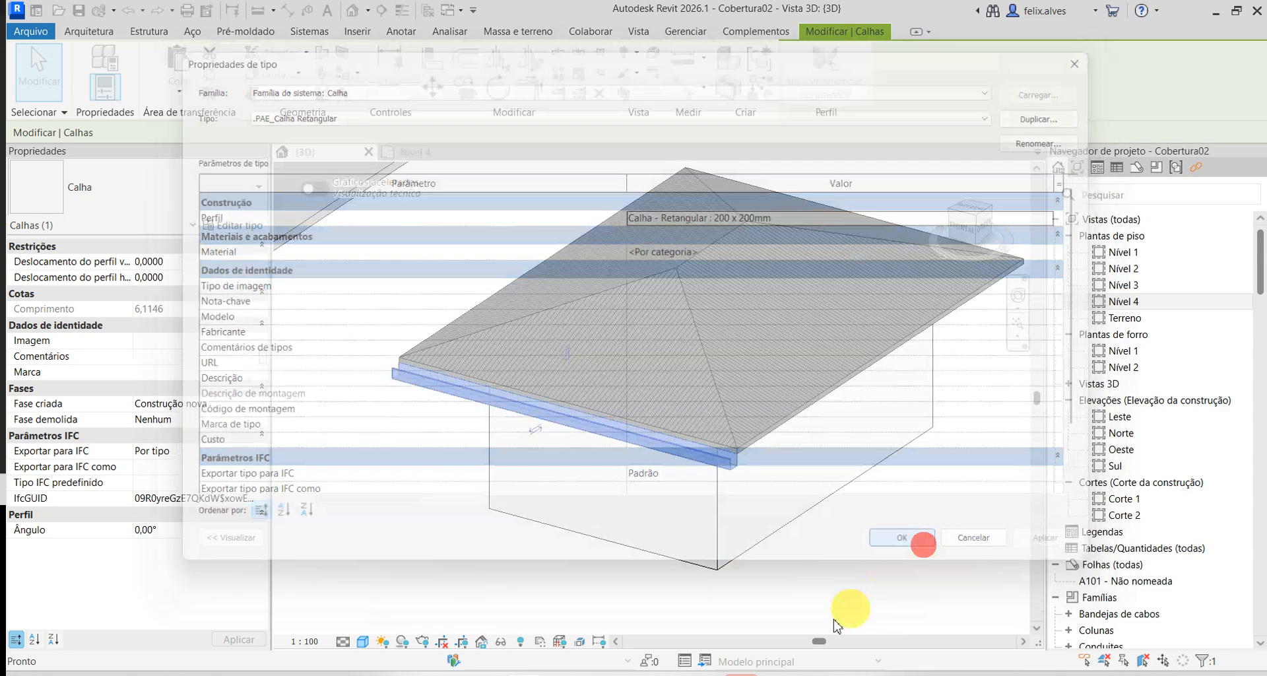
pyautogui.click(835, 584)
pyautogui.click(647, 444)
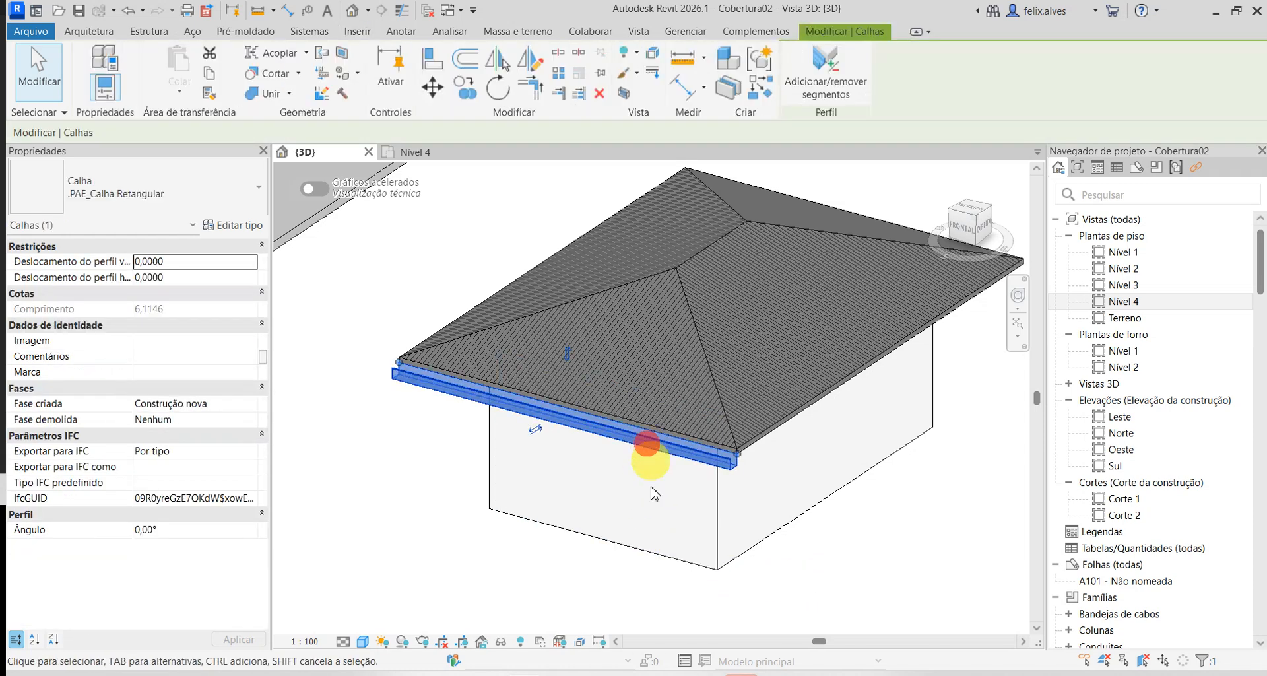
pyautogui.click(421, 520)
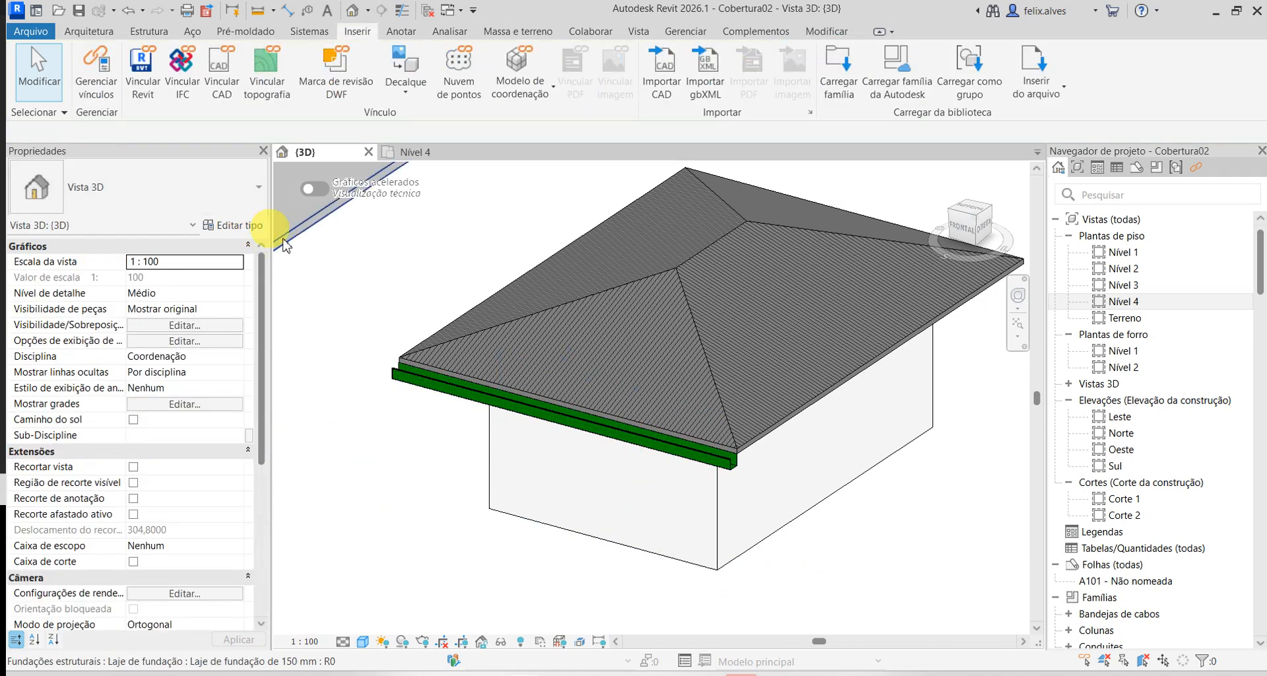
# - Duplicate the front eave gutter's type again as a new type named .PAE_Calha Trapezoidal
pyautogui.click(464, 406)
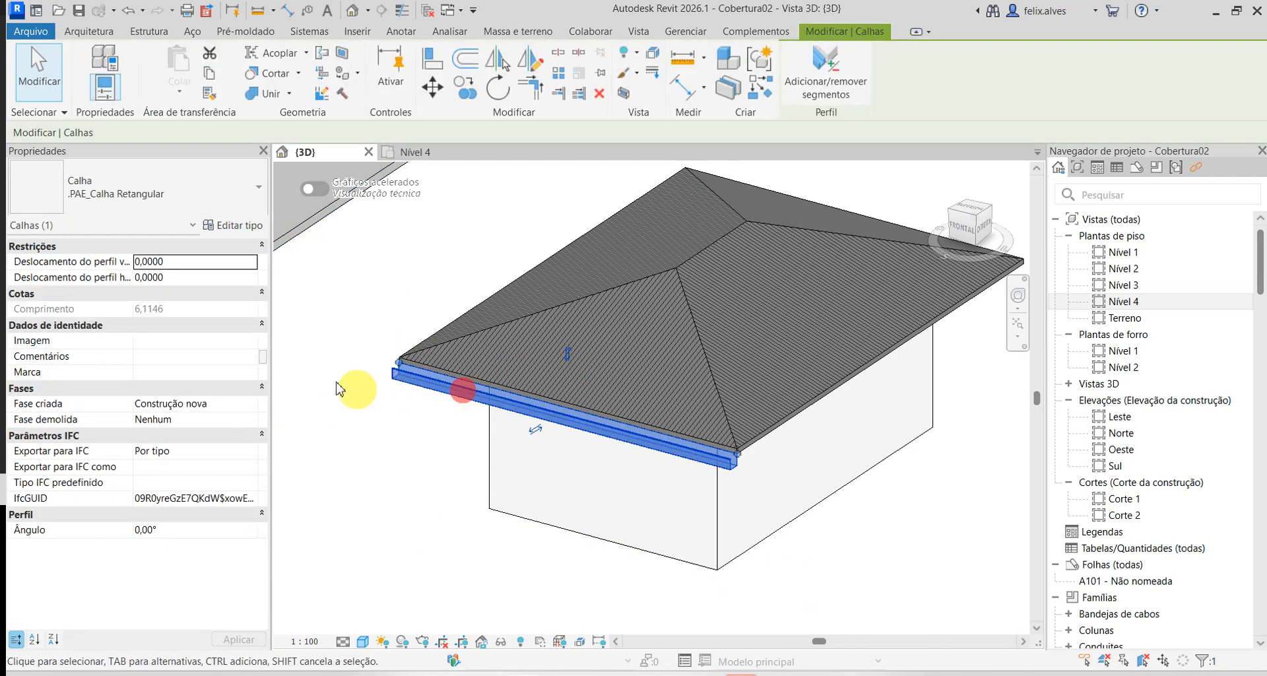
pyautogui.click(251, 227)
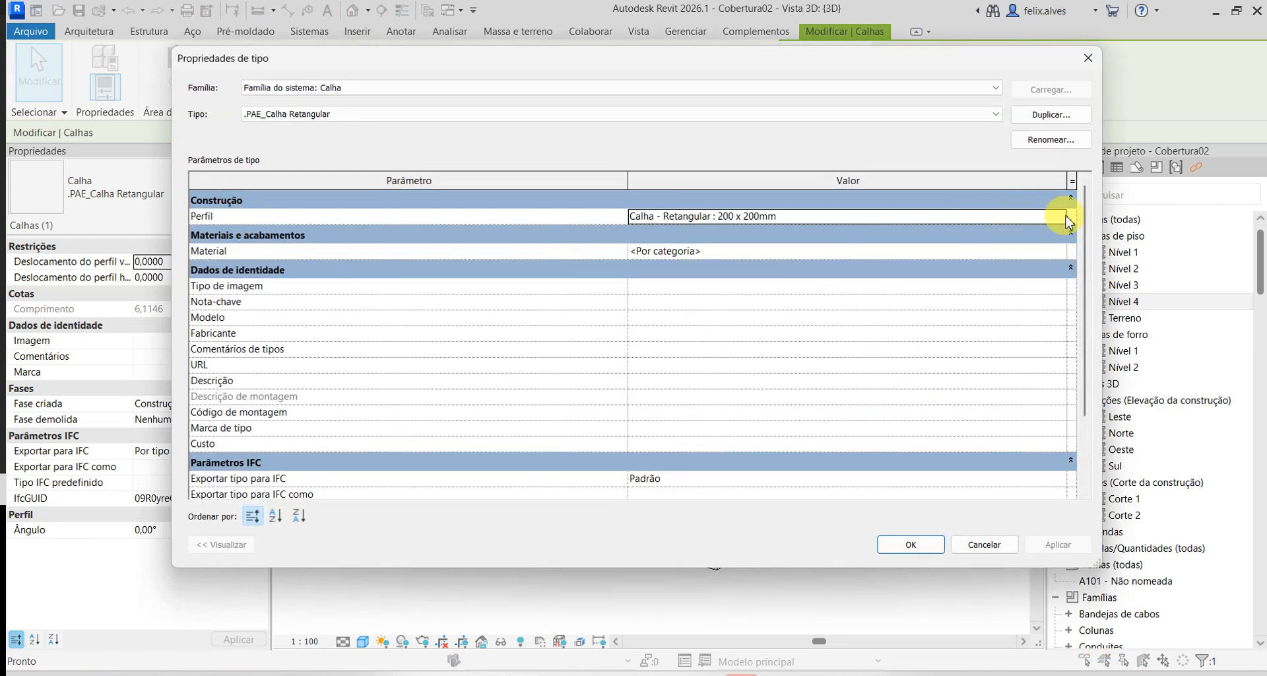
pyautogui.click(1075, 116)
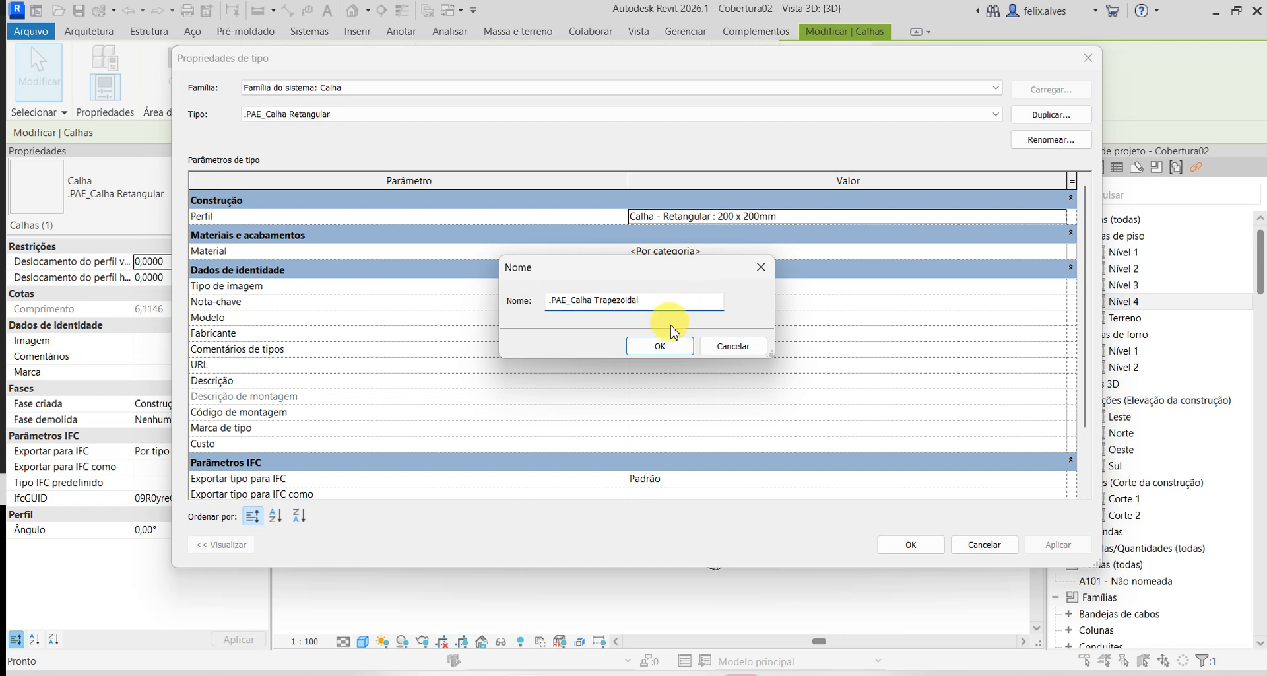
pyautogui.click(660, 346)
# - Set the profile of the .PAE_Calha Trapezoidal type to M_Calha - Chanfro : 150 x150mm and apply it to the front gutter
pyautogui.click(1058, 216)
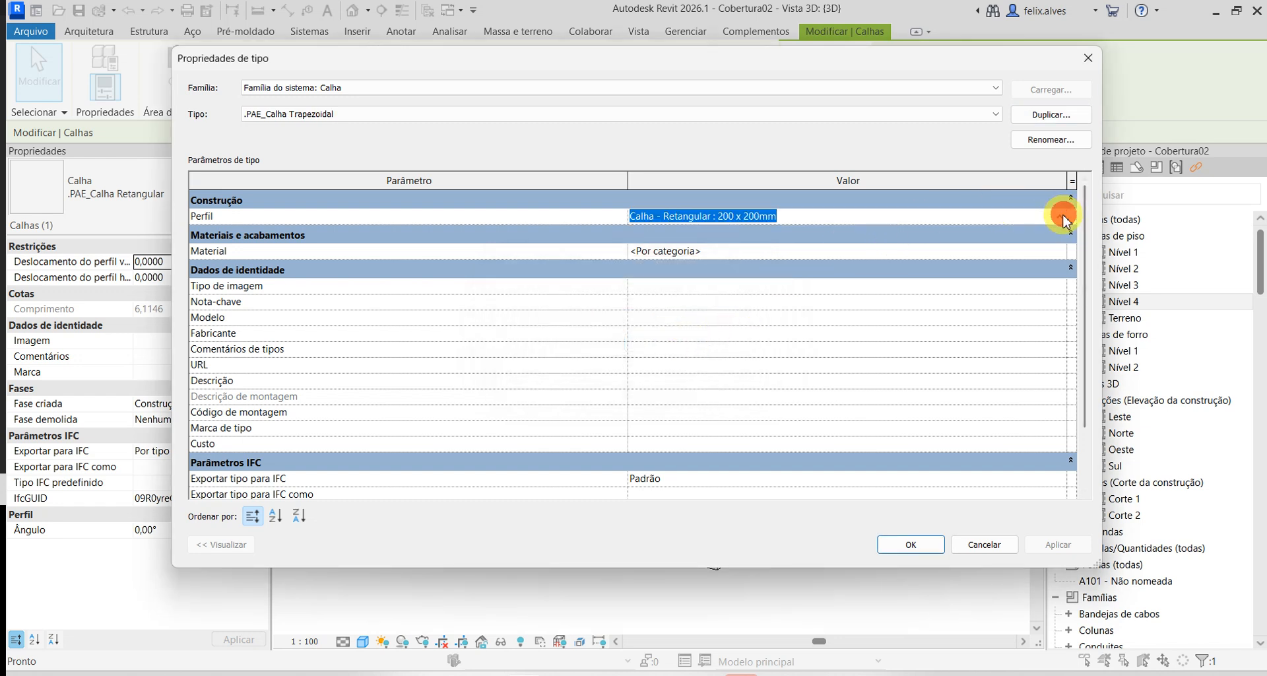
pyautogui.click(1059, 217)
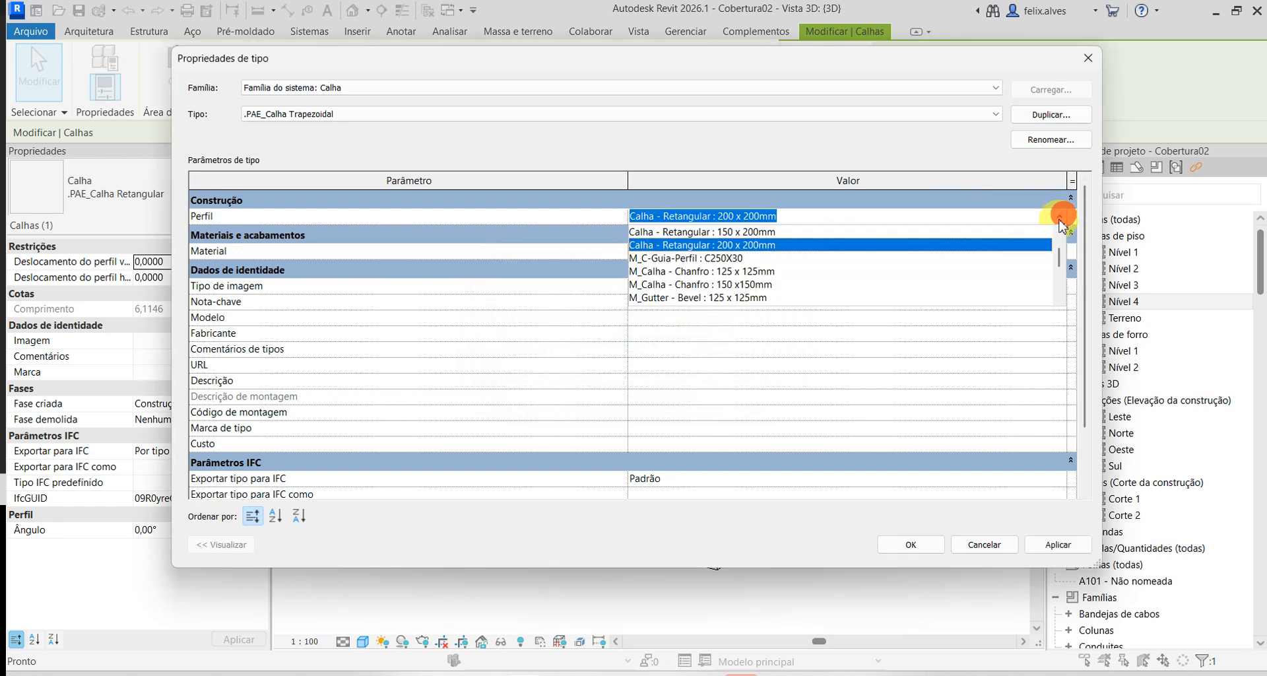
pyautogui.click(706, 273)
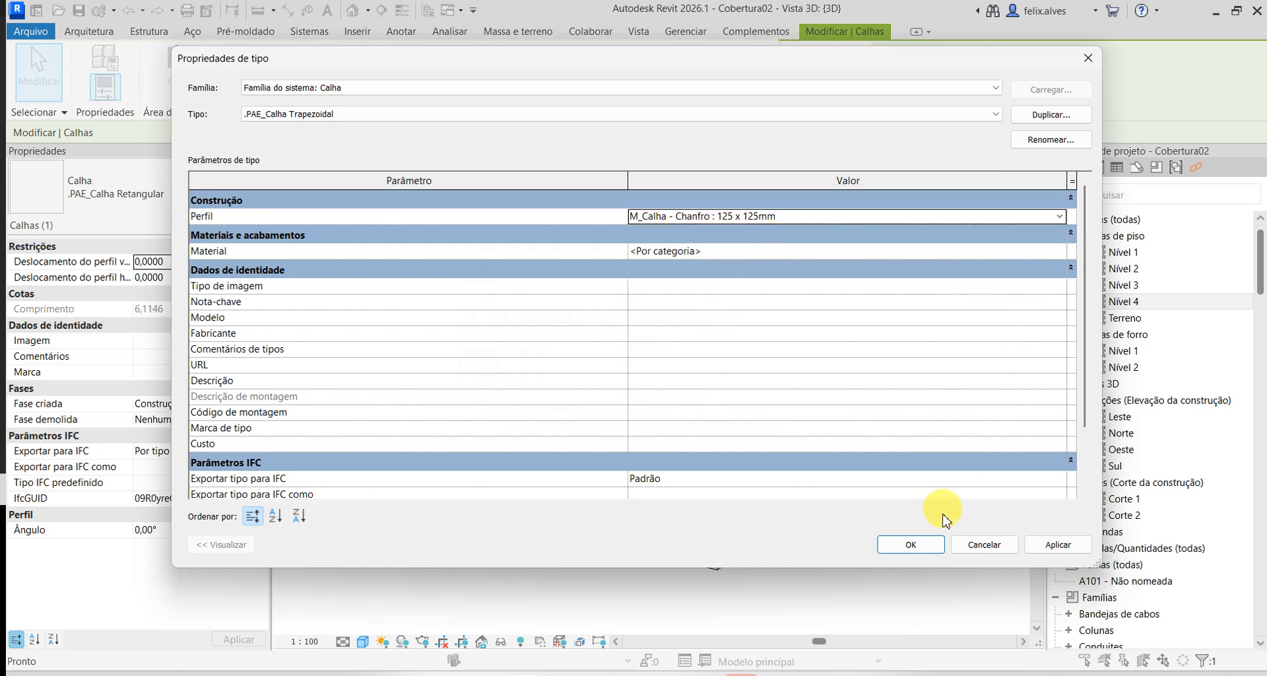
pyautogui.click(982, 216)
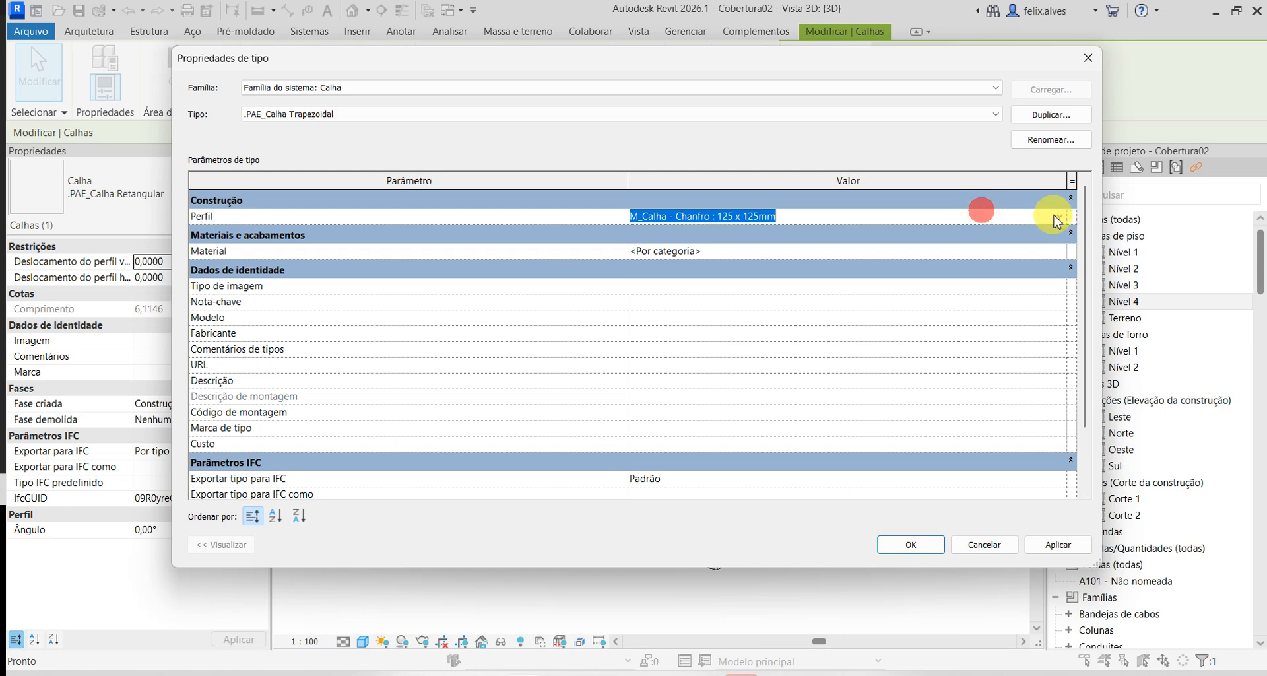
pyautogui.click(1060, 216)
pyautogui.scroll(-1, 776, 298)
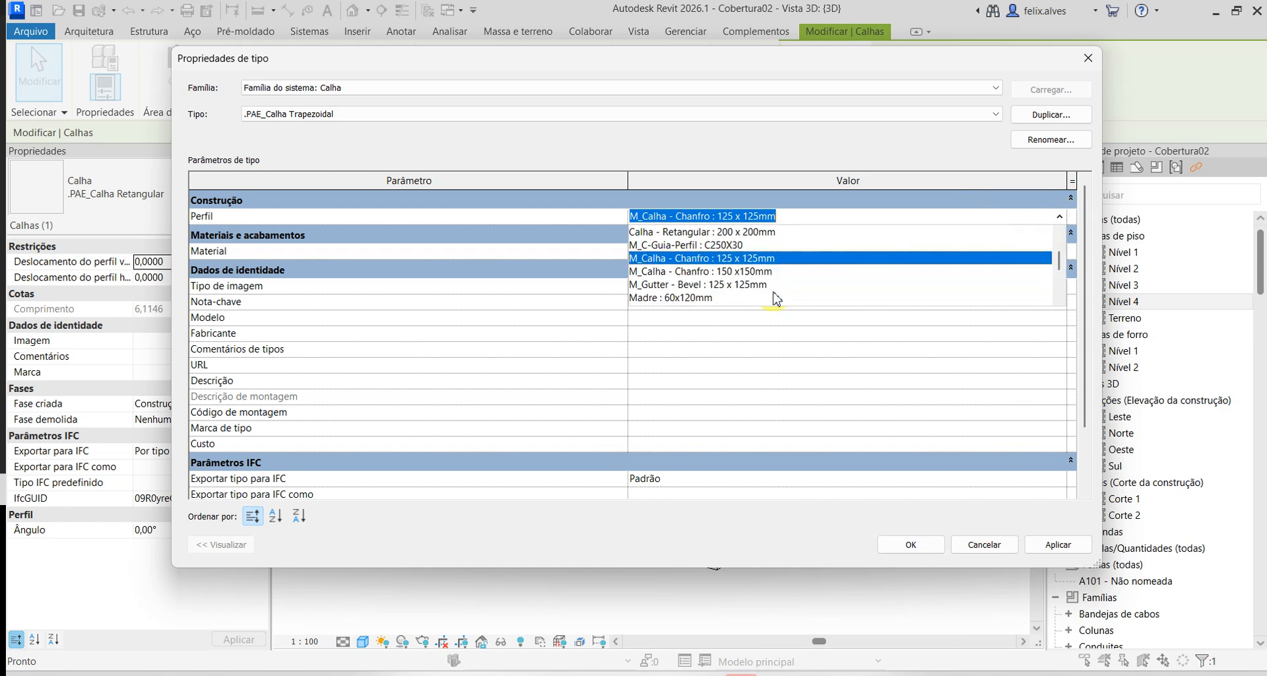
pyautogui.click(900, 271)
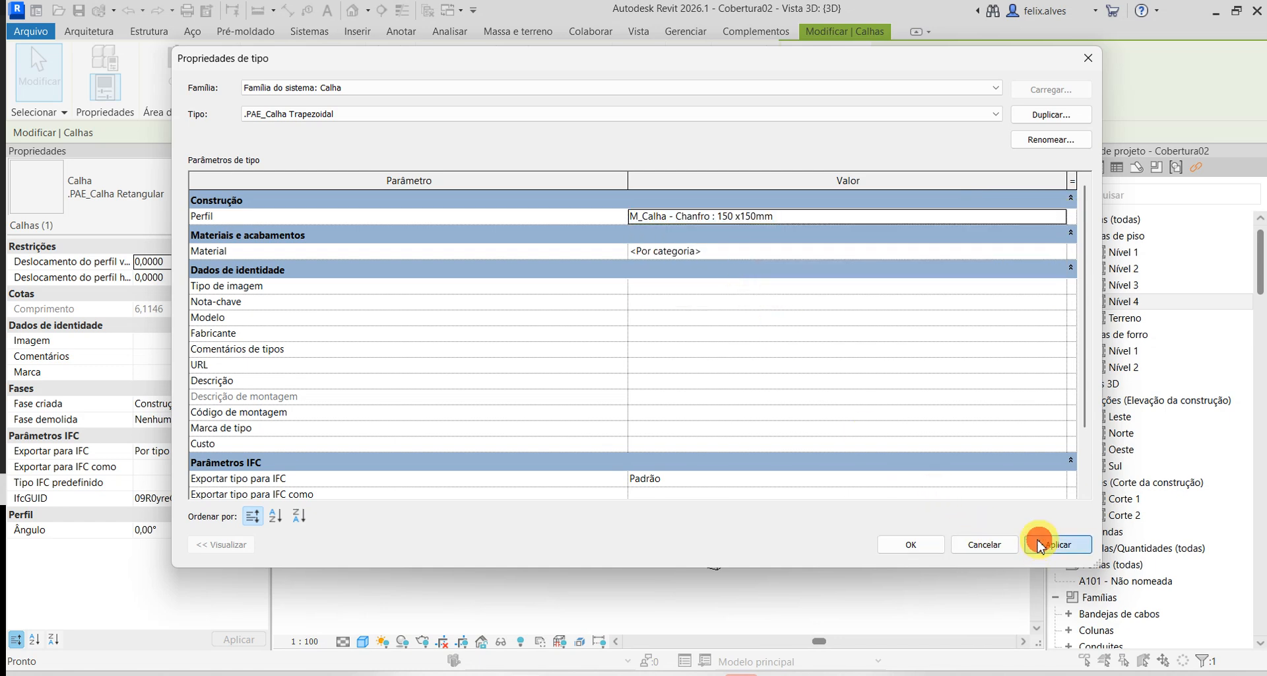
pyautogui.click(911, 543)
pyautogui.click(893, 587)
pyautogui.scroll(5, 899, 588)
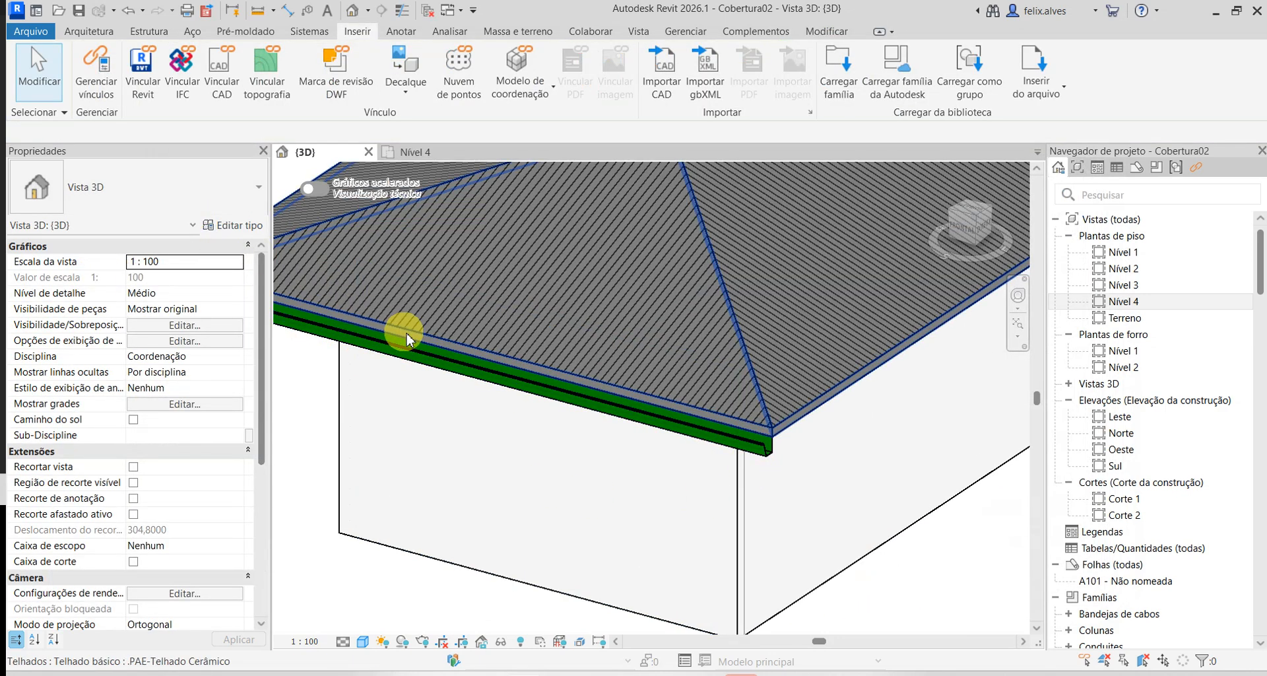
pyautogui.click(452, 371)
pyautogui.press('Escape')
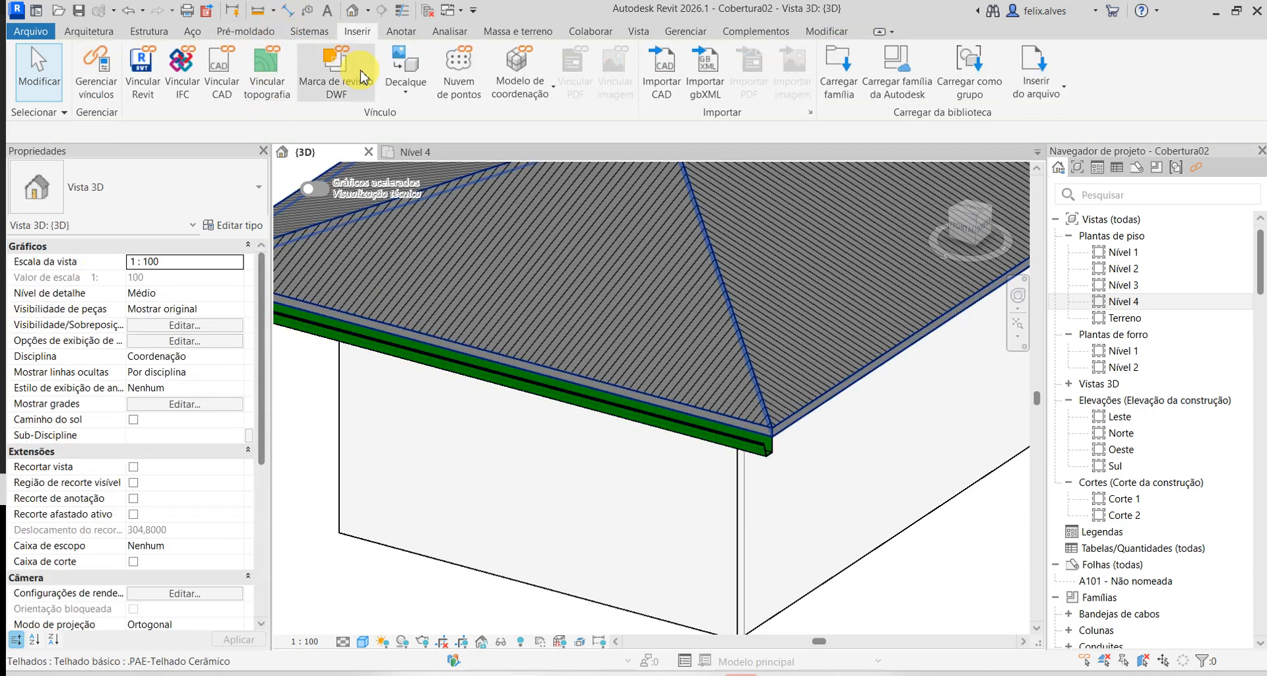
pyautogui.click(105, 34)
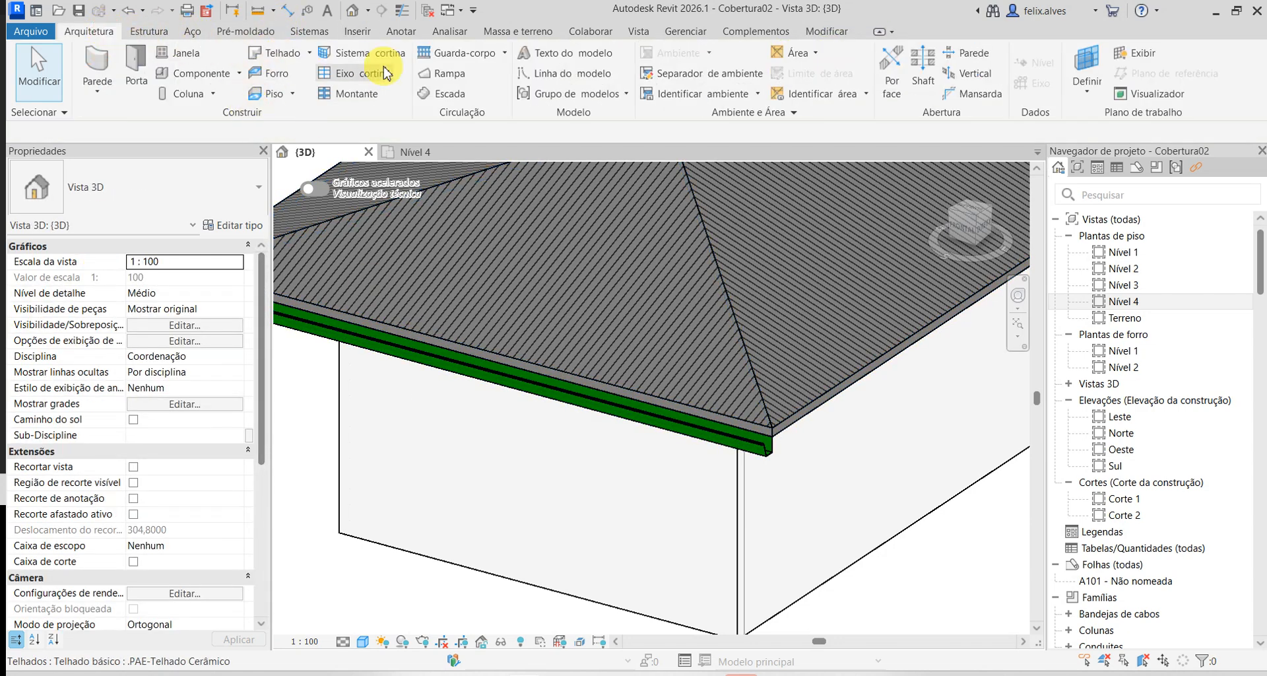
pyautogui.click(286, 57)
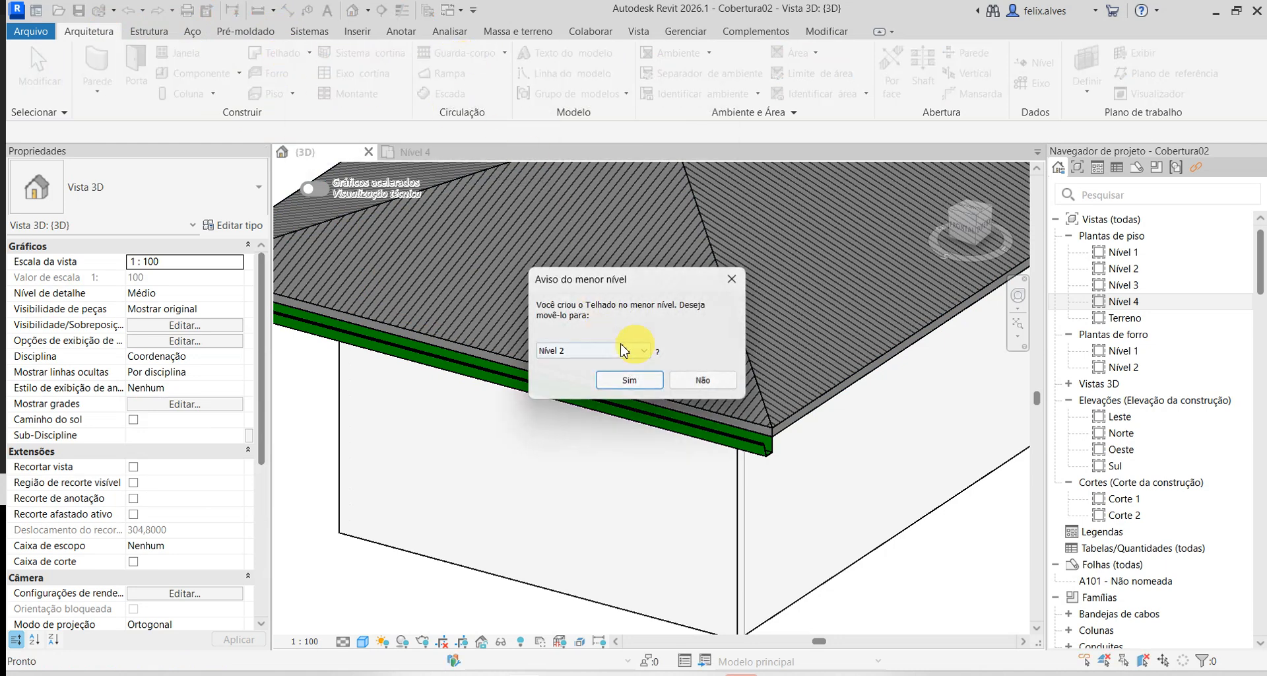
pyautogui.click(629, 380)
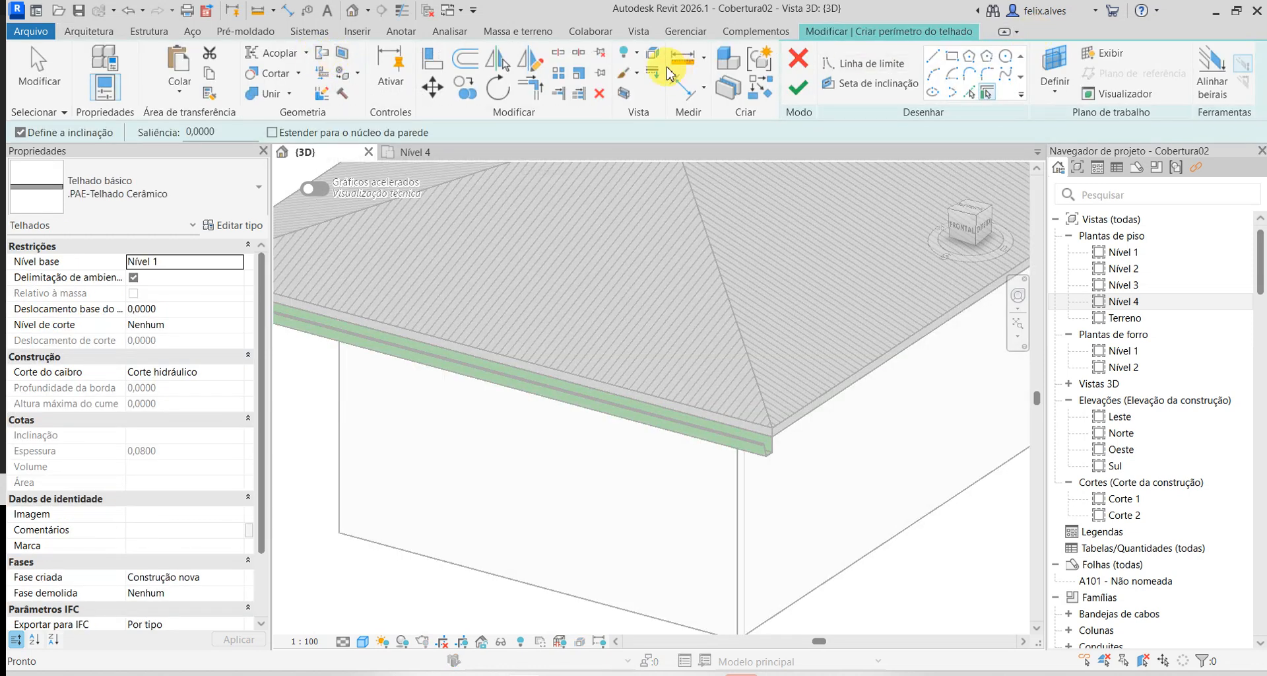
pyautogui.click(798, 58)
# - Place a .PAE_Calha Retangular gutter along the small roof's long eave adjoining the front gutter
pyautogui.click(309, 53)
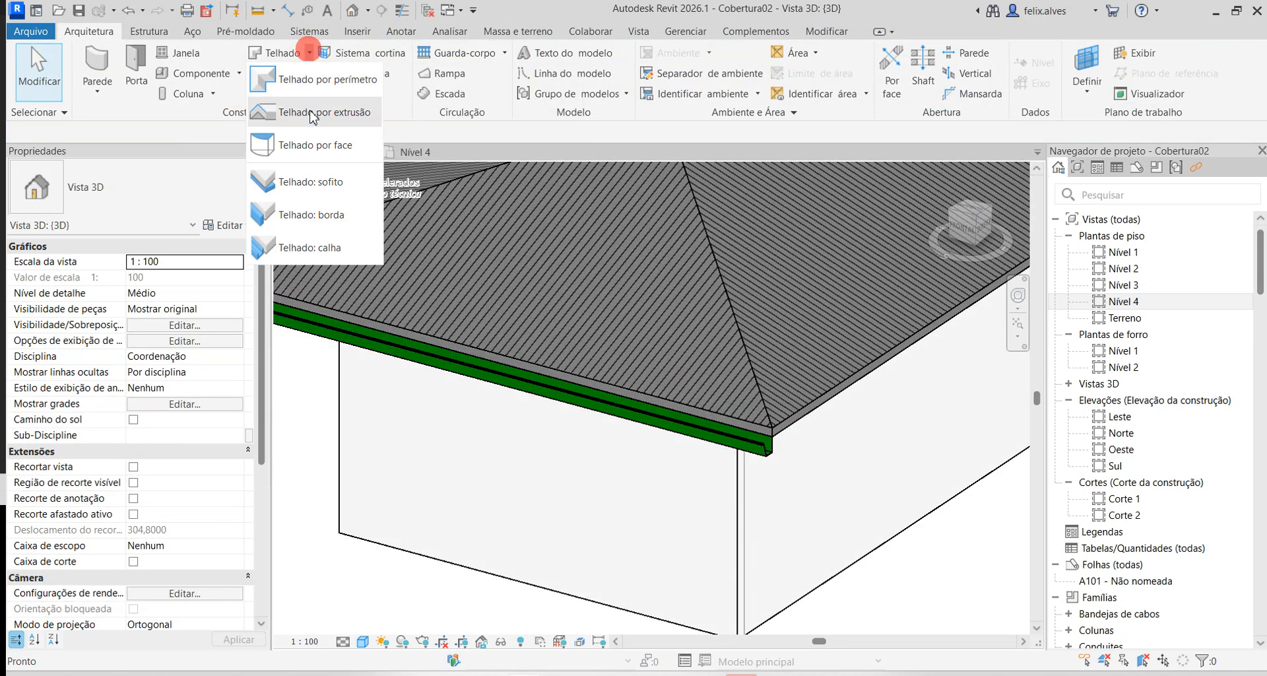
pyautogui.click(300, 248)
pyautogui.click(210, 204)
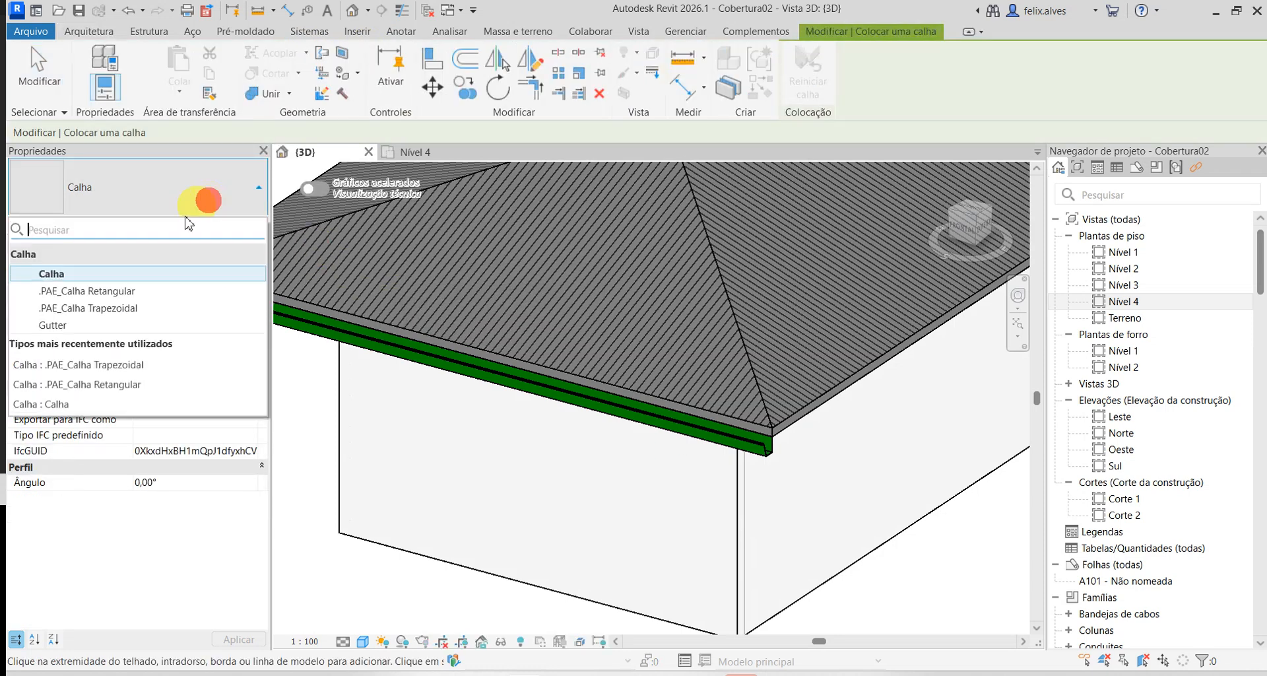
pyautogui.click(131, 294)
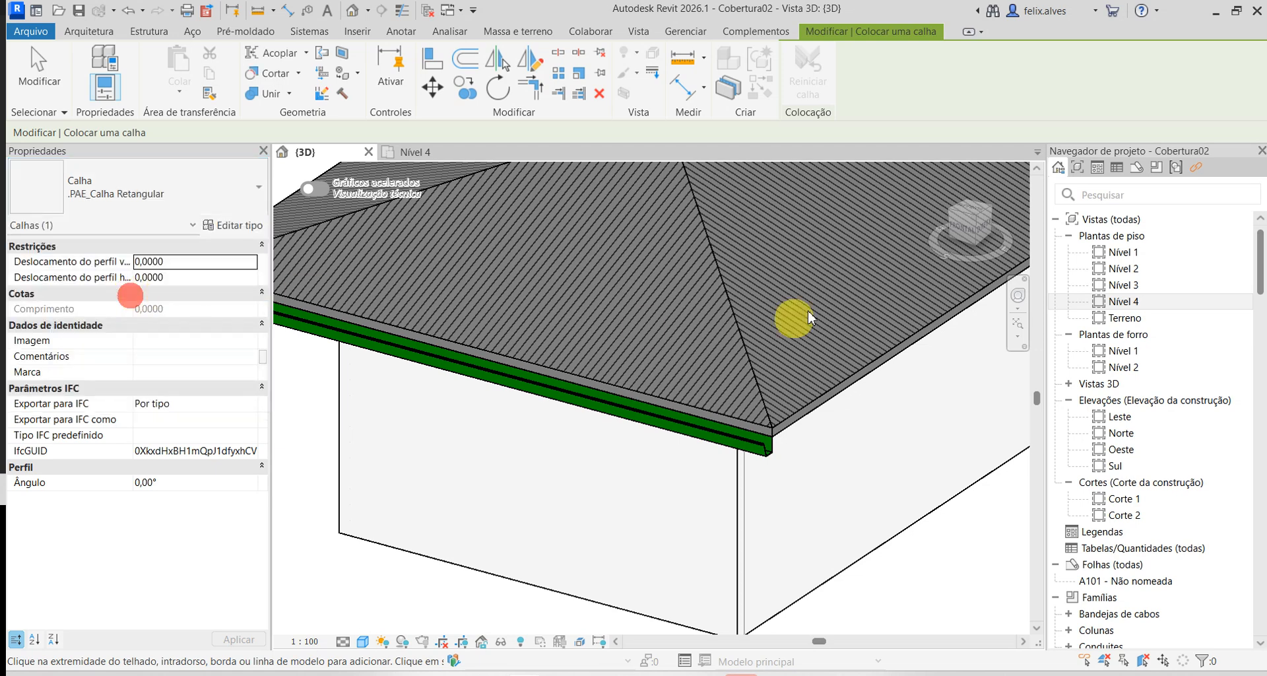
pyautogui.click(822, 394)
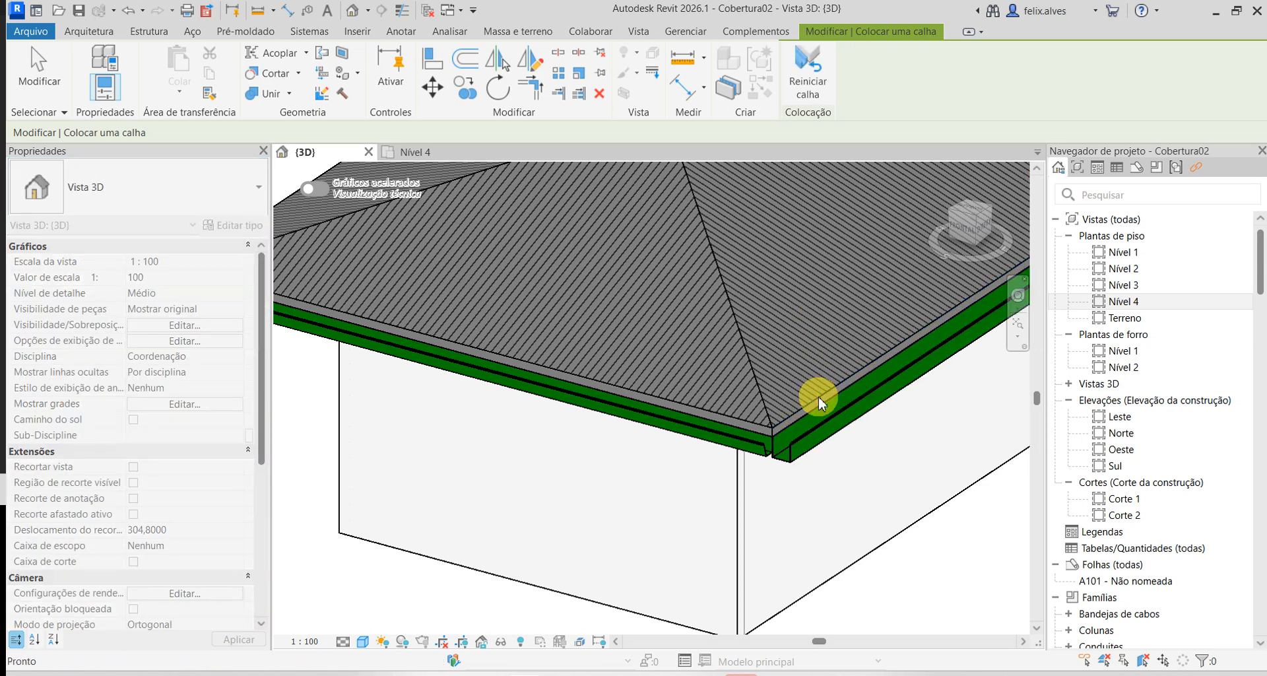
pyautogui.press('Escape')
pyautogui.press('Escape')
pyautogui.scroll(-5, 819, 396)
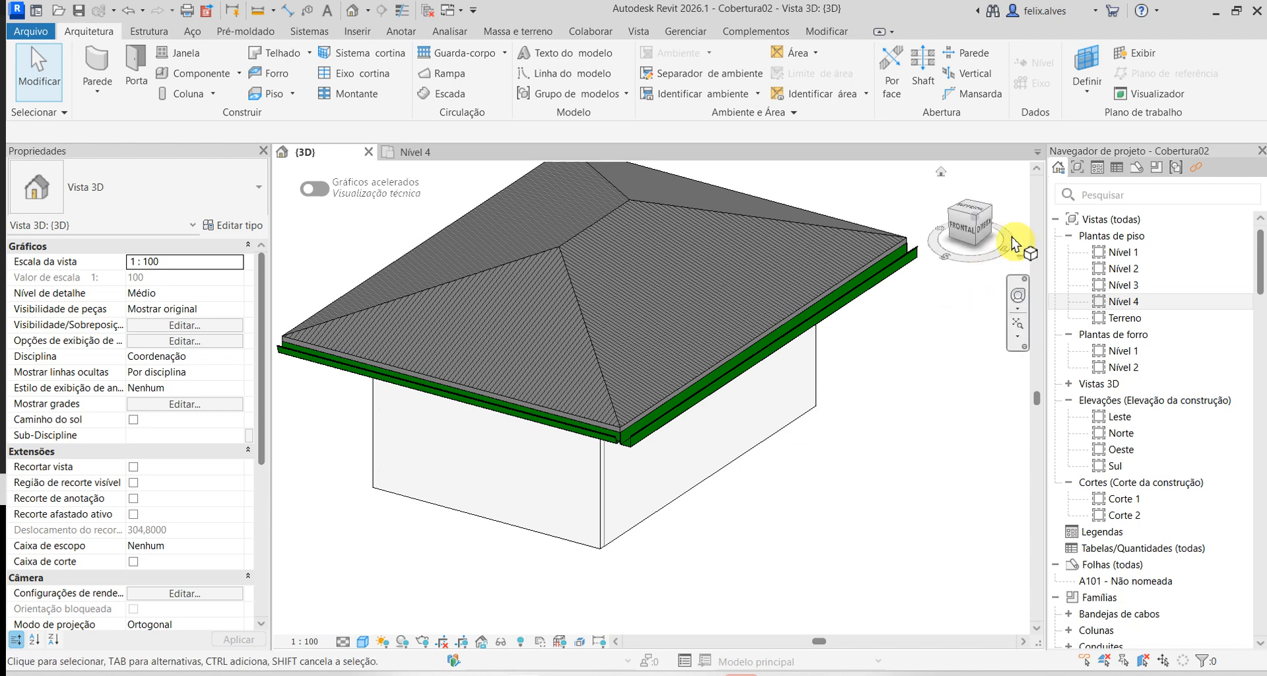
# - Examine in the Nível 4 floor plan how the two gutters meet at the small roof's corner
pyautogui.click(416, 152)
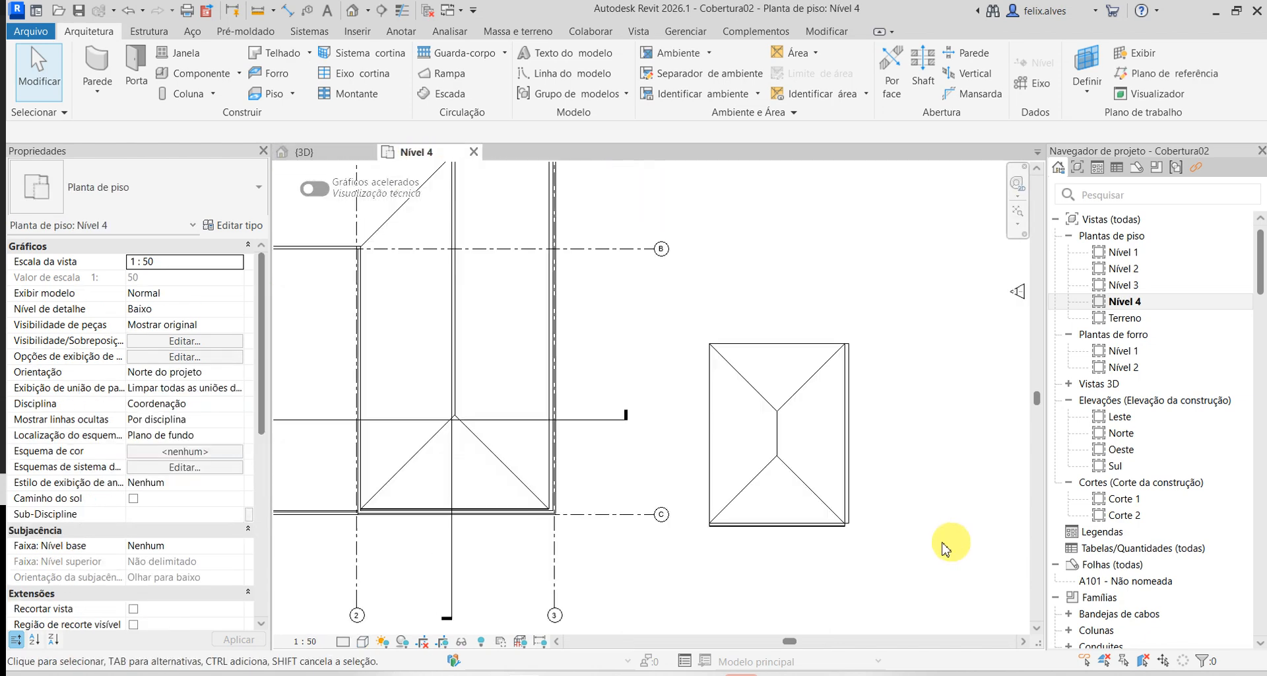
pyautogui.scroll(3, 792, 520)
pyautogui.scroll(5, 792, 520)
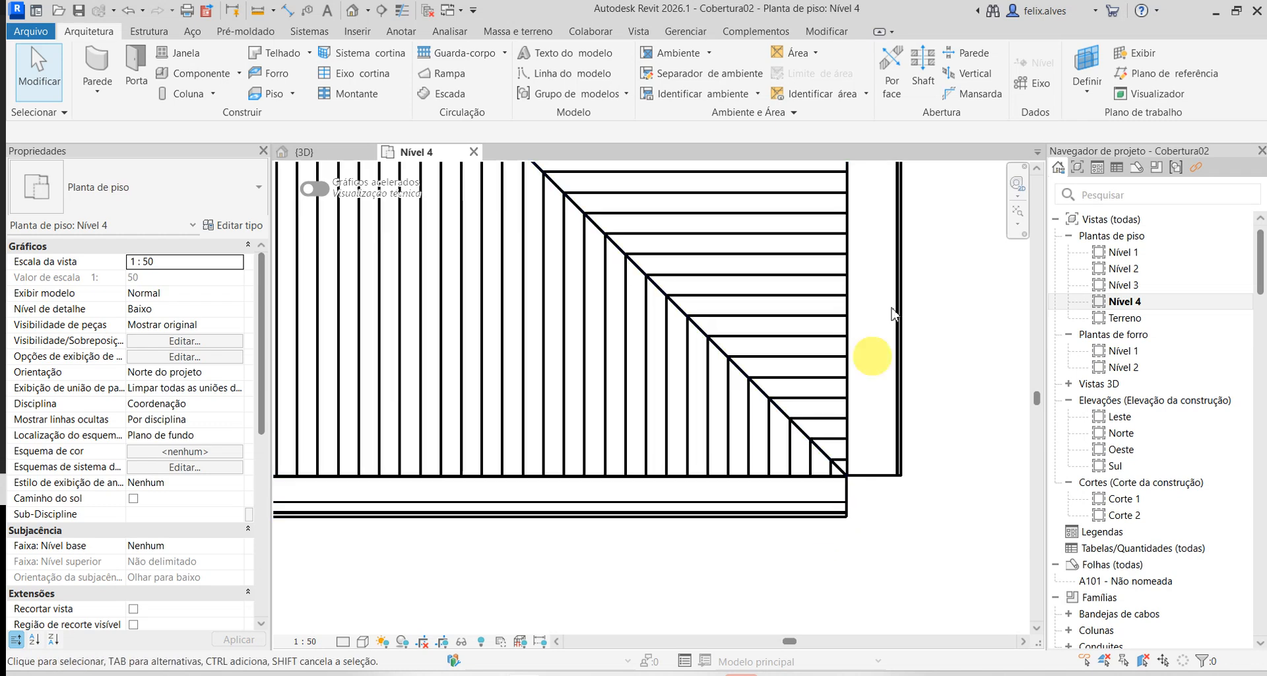
pyautogui.scroll(-5, 843, 552)
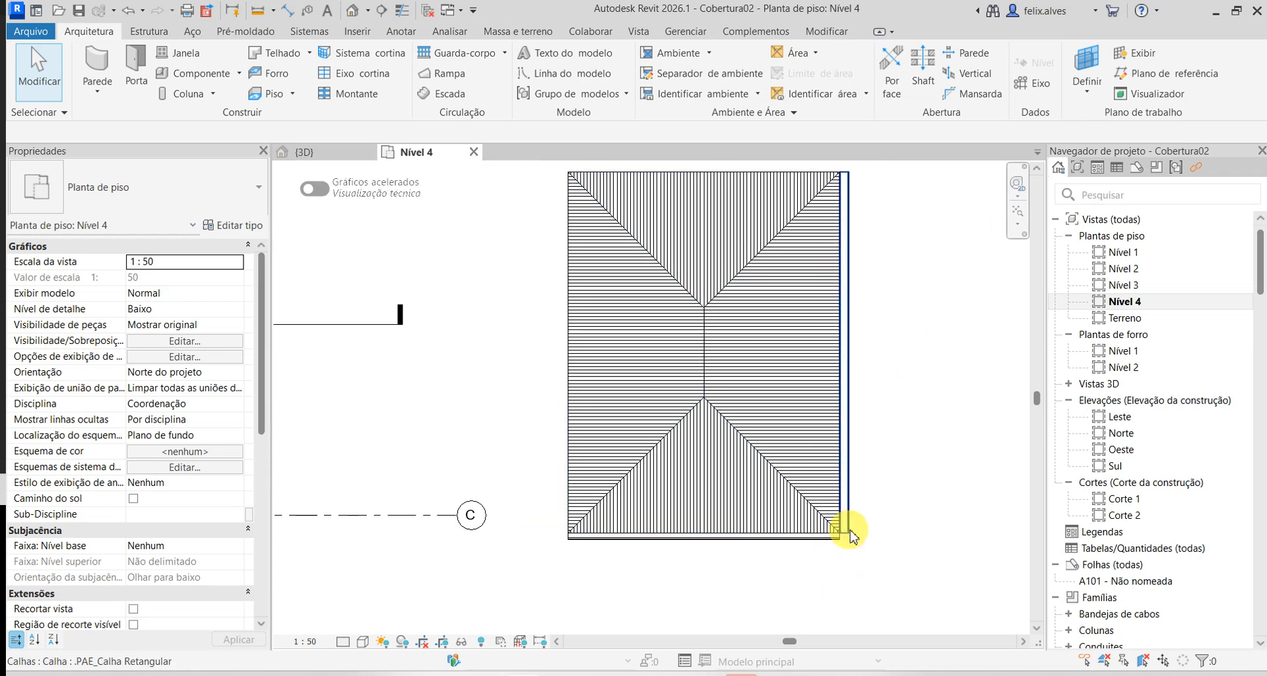
pyautogui.scroll(5, 841, 566)
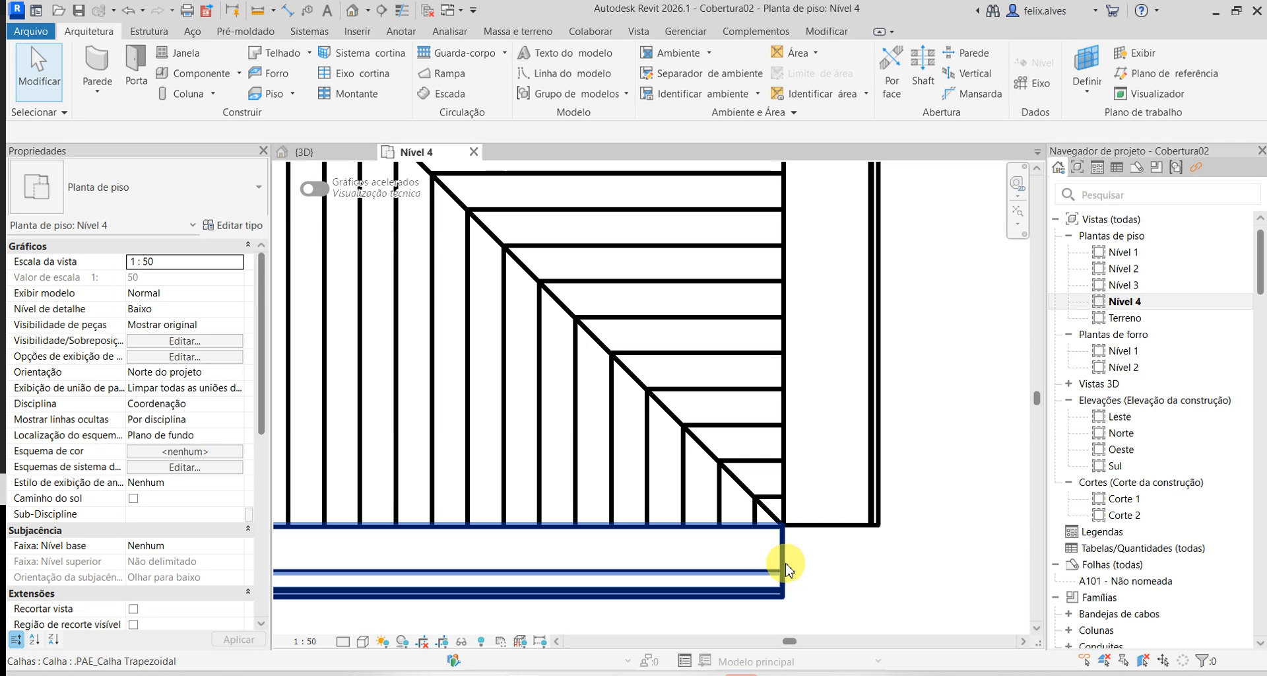
pyautogui.scroll(5, 829, 565)
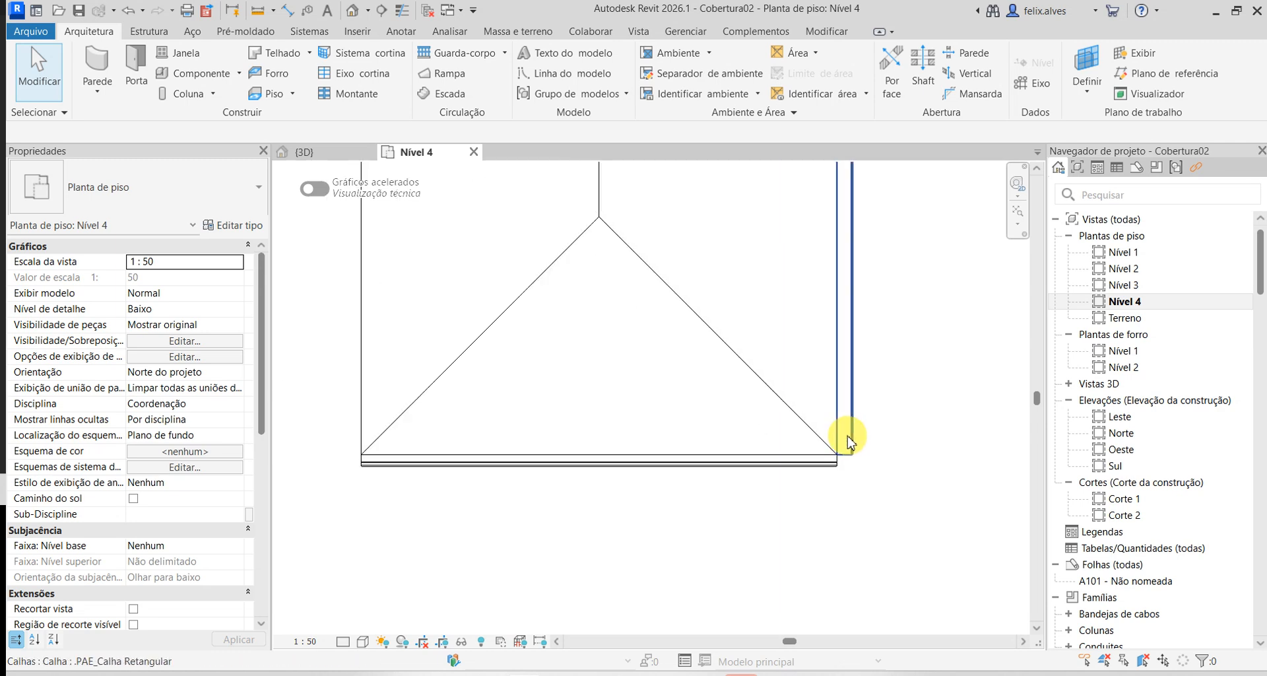
pyautogui.scroll(-10, 848, 441)
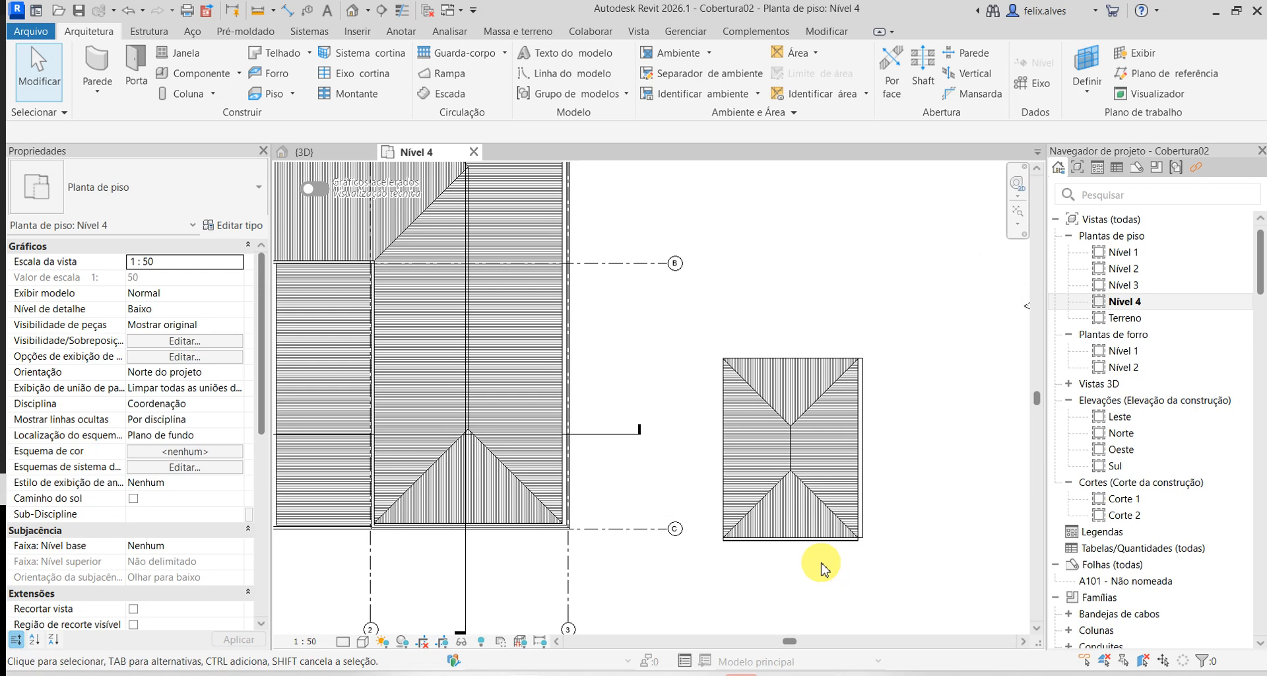
pyautogui.scroll(-2, 750, 441)
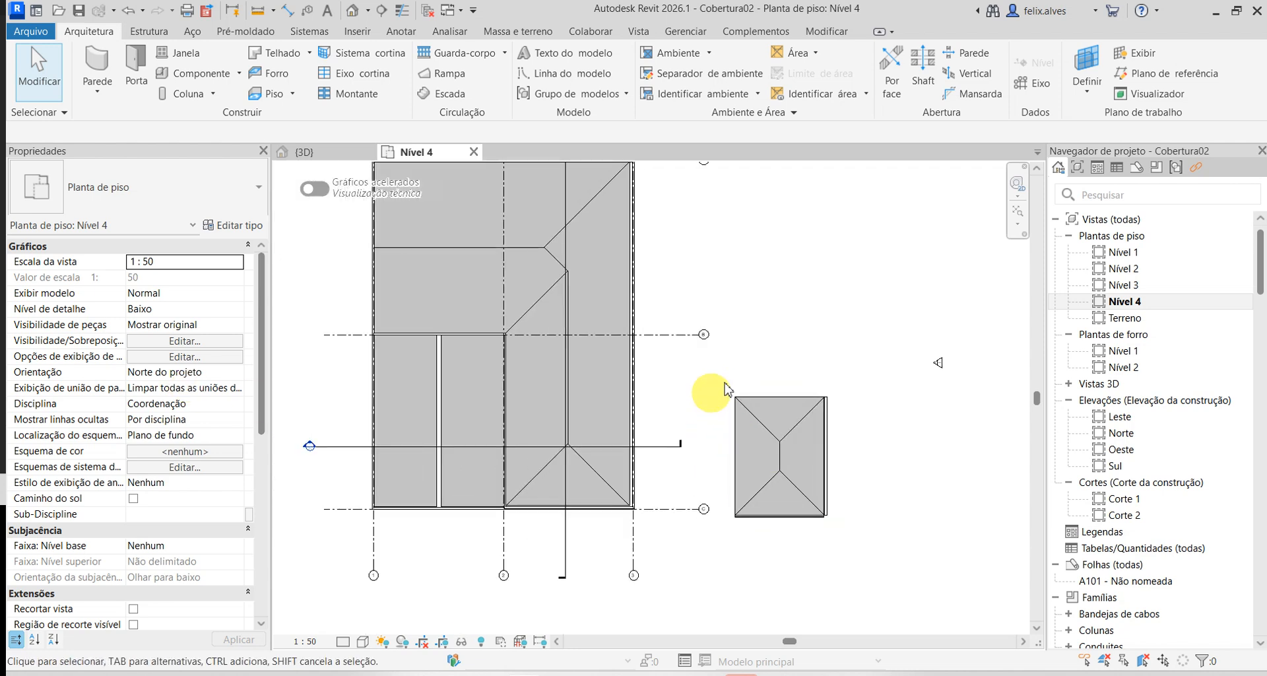
pyautogui.scroll(1, 794, 314)
pyautogui.moveTo(463, 422)
pyautogui.mouseDown(button='middle')
pyautogui.moveTo(714, 446)
pyautogui.moveTo(486, 423)
pyautogui.moveTo(484, 433)
pyautogui.mouseUp(button='middle')
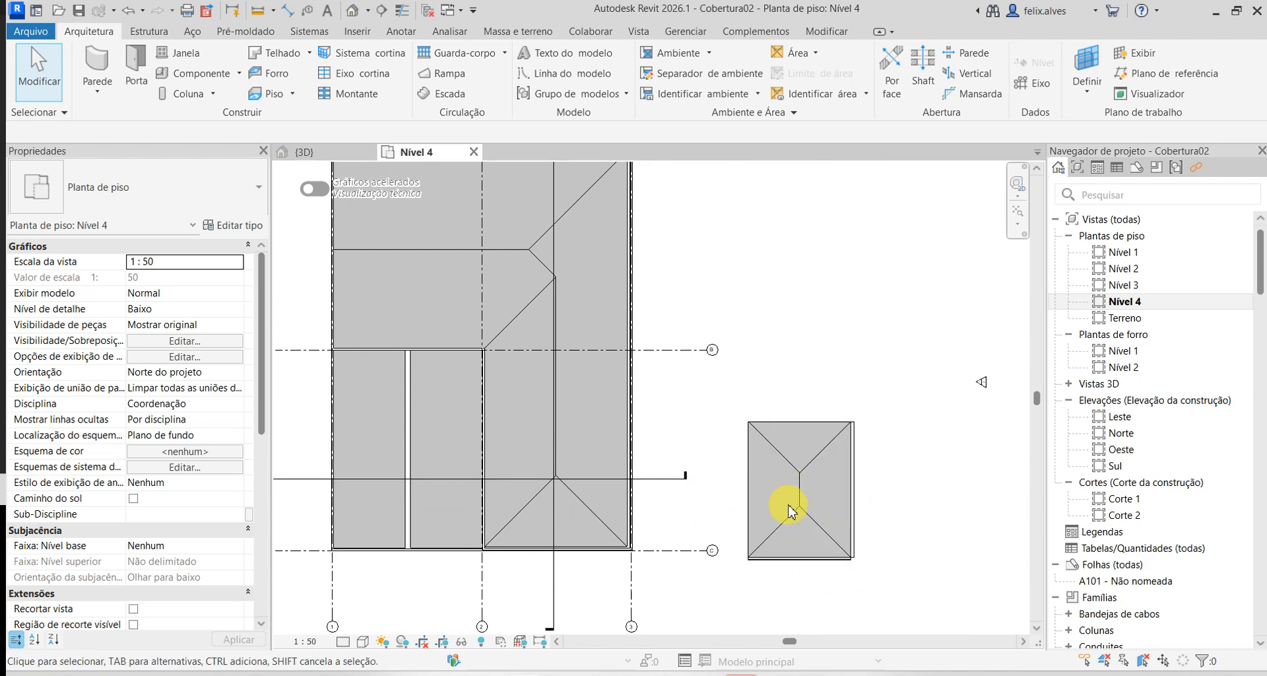
pyautogui.scroll(-1, 759, 370)
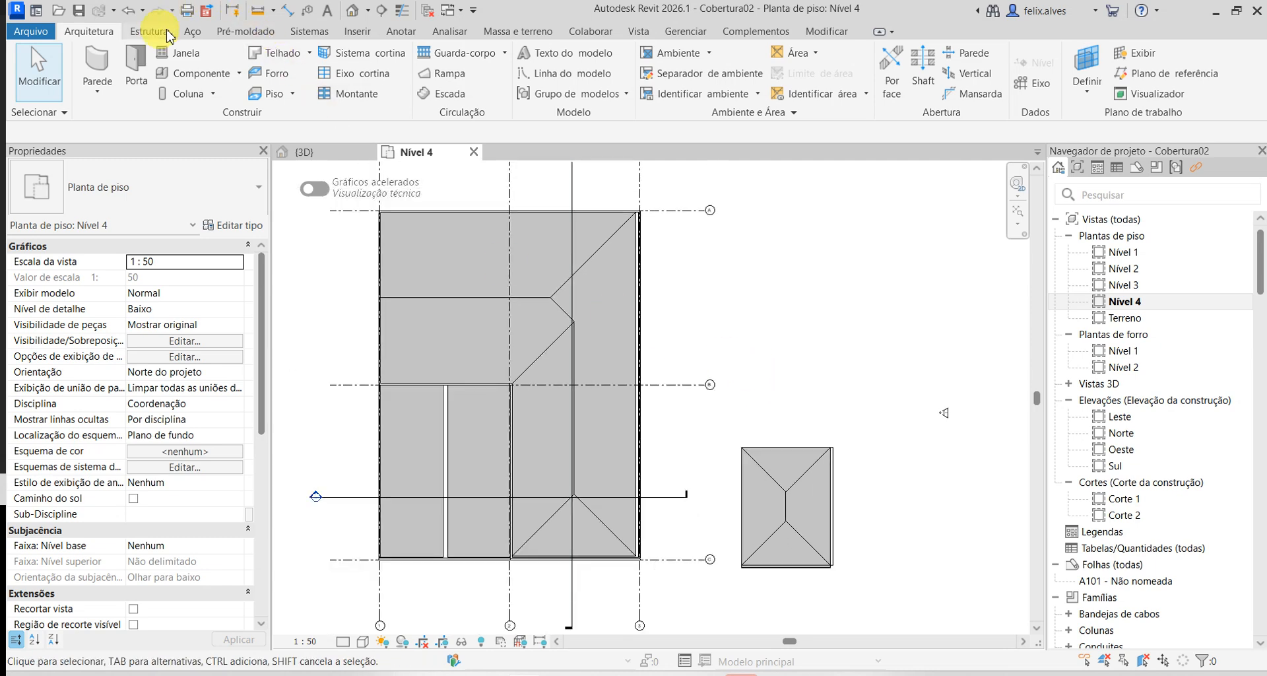
pyautogui.click(390, 34)
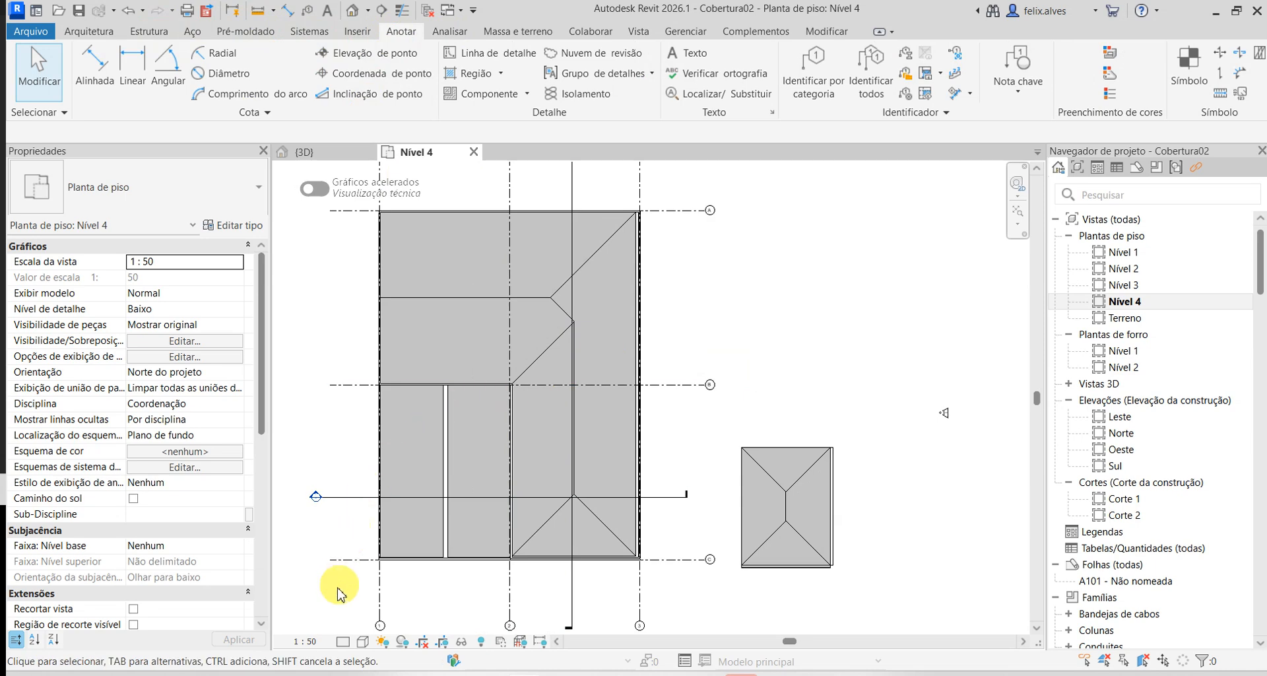
pyautogui.click(305, 641)
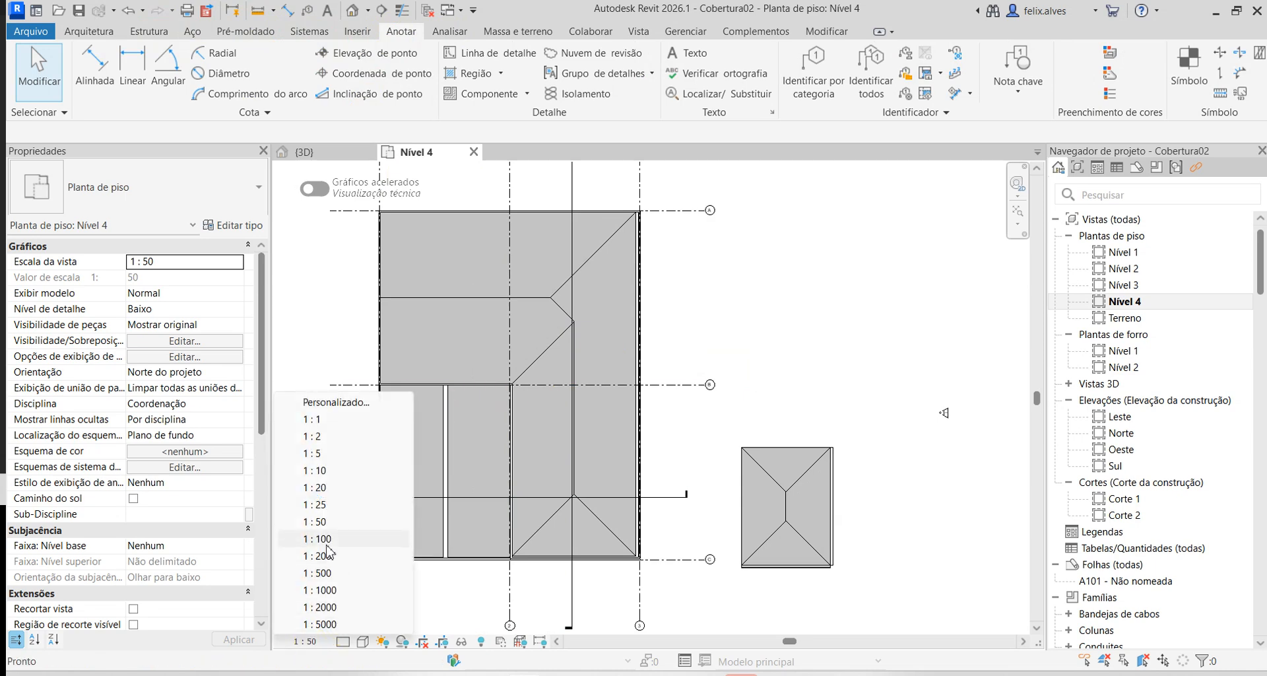
pyautogui.click(800, 348)
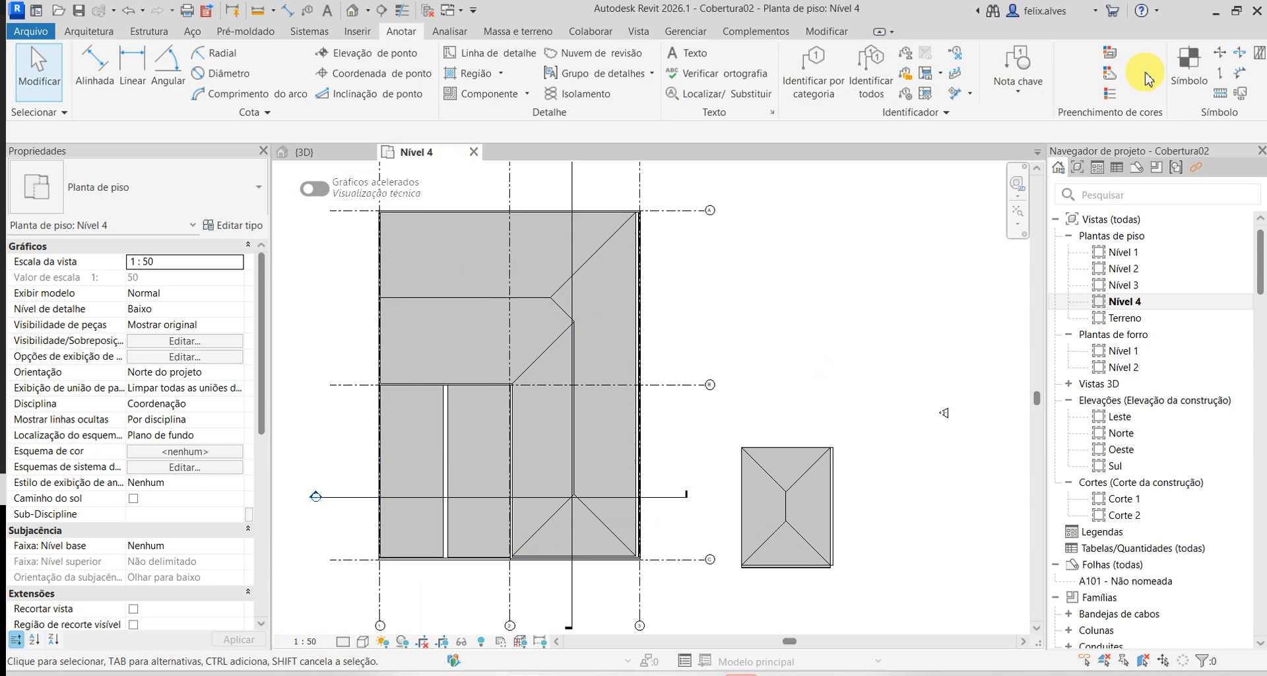
# - Review the available annotation symbol types and preview PAE_IncTelhado : SENASP_Seta norte-2 over the ceramic roof
pyautogui.click(1191, 62)
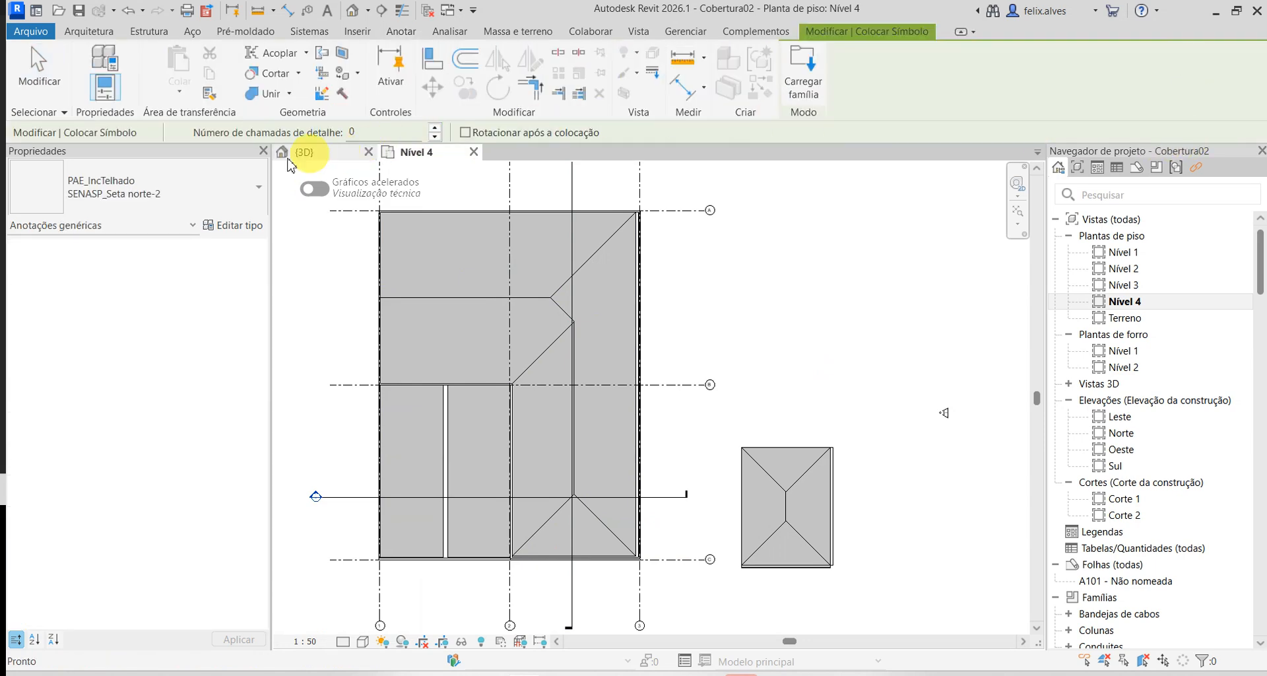
pyautogui.click(201, 191)
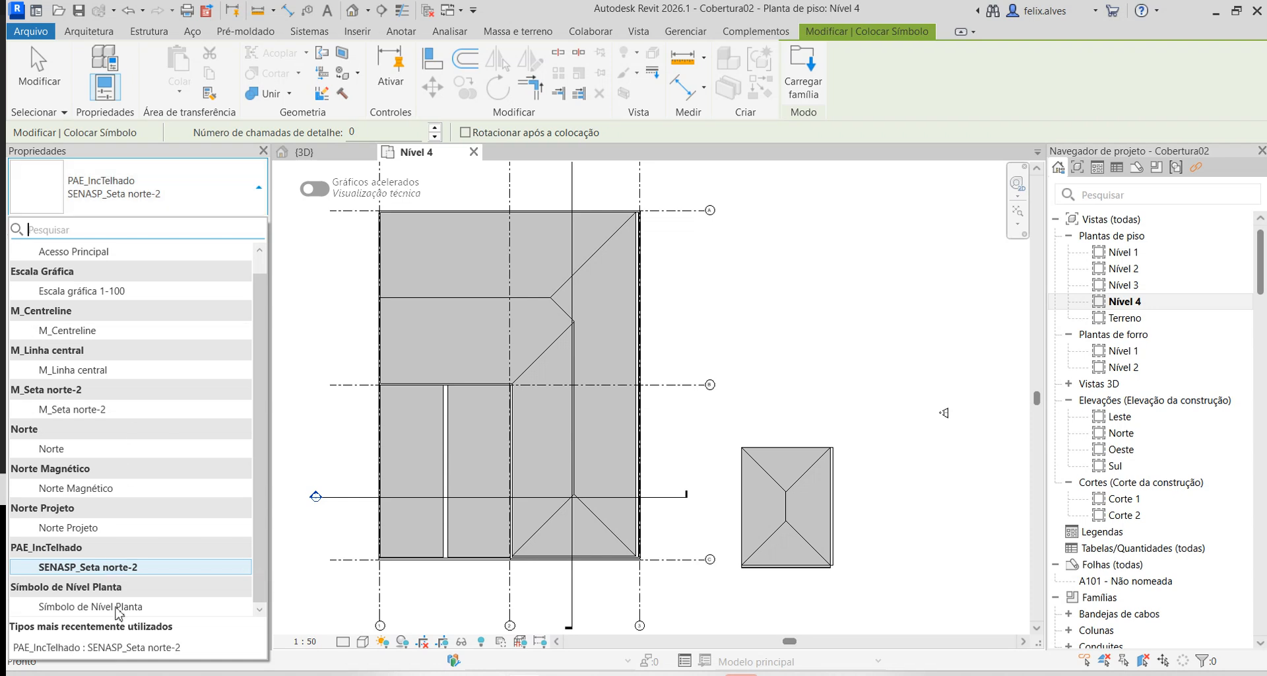
pyautogui.scroll(1, 137, 557)
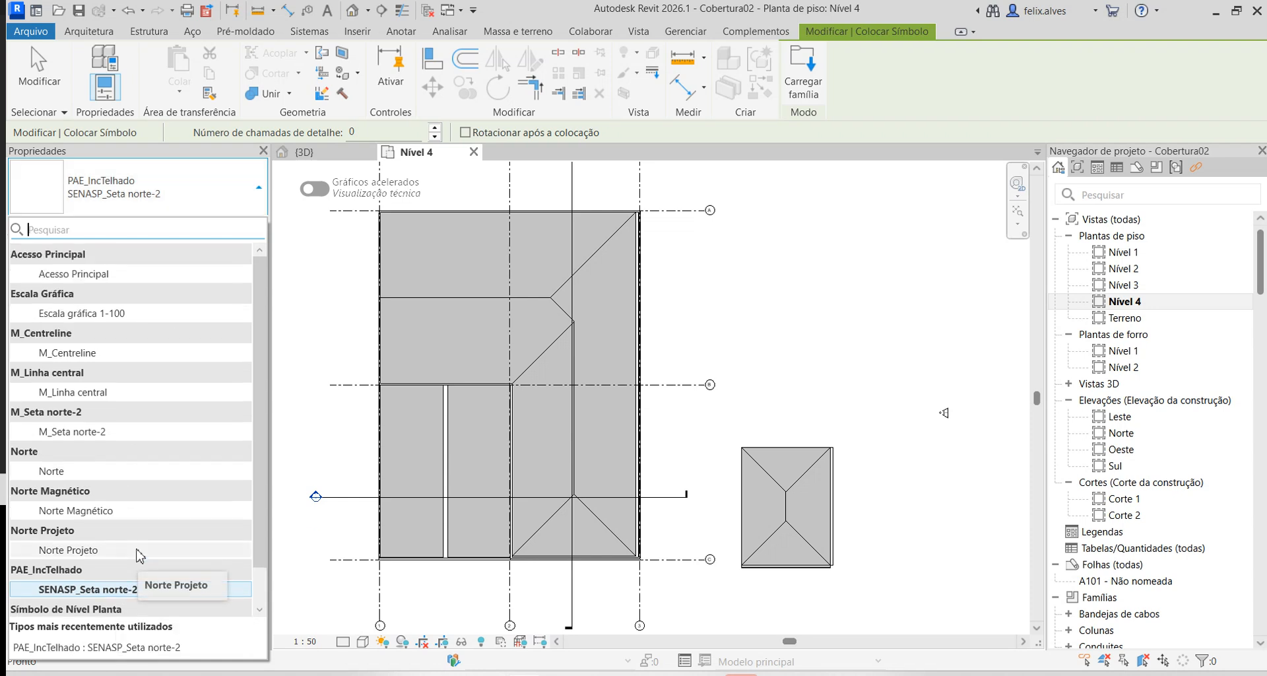
pyautogui.click(135, 210)
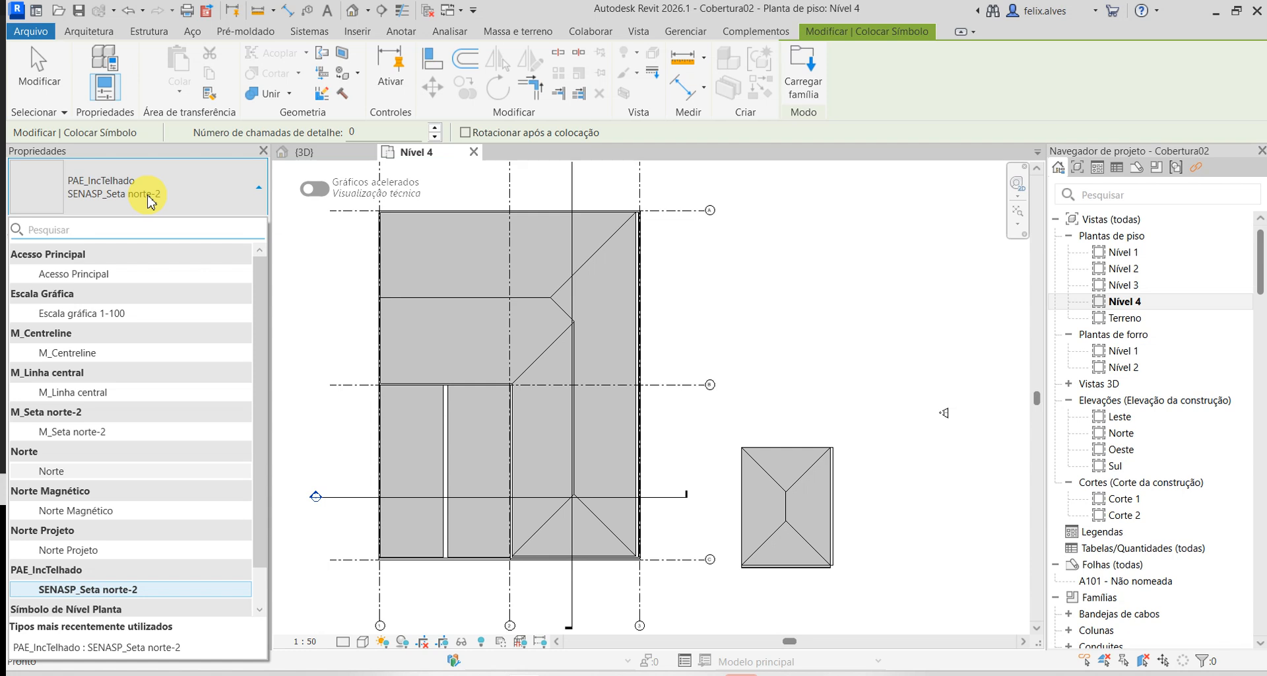
pyautogui.scroll(-1, 140, 271)
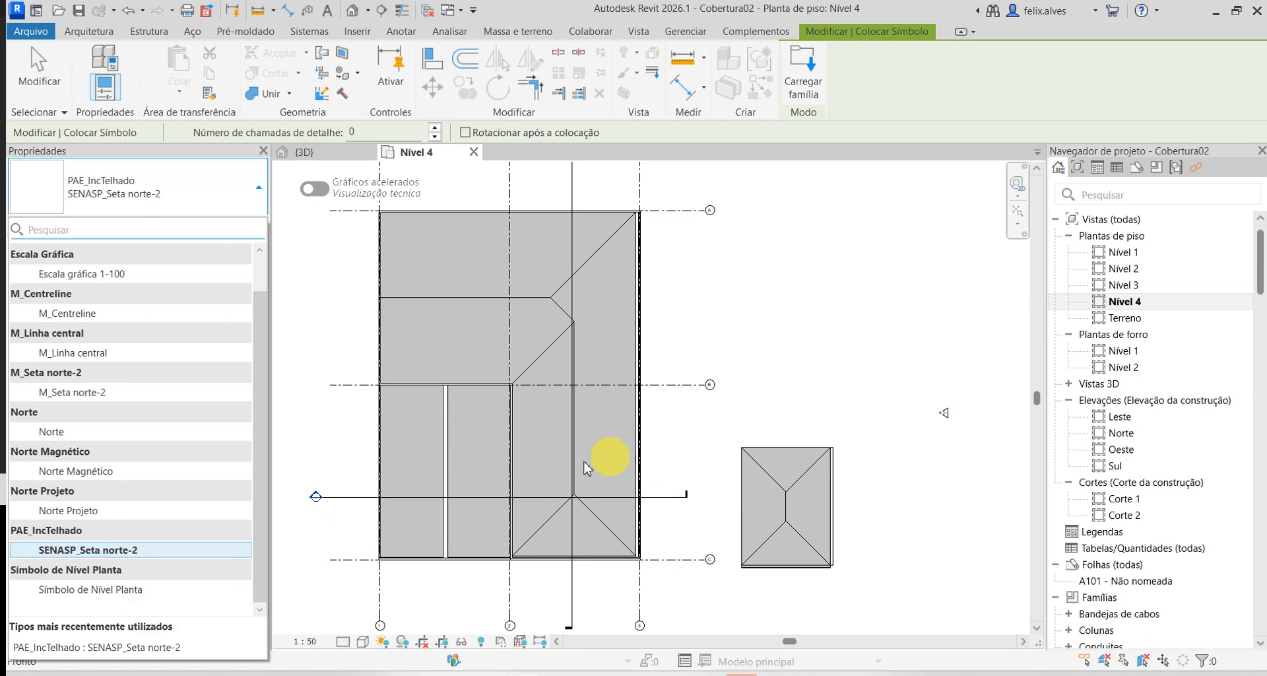
pyautogui.click(126, 550)
pyautogui.scroll(5, 604, 434)
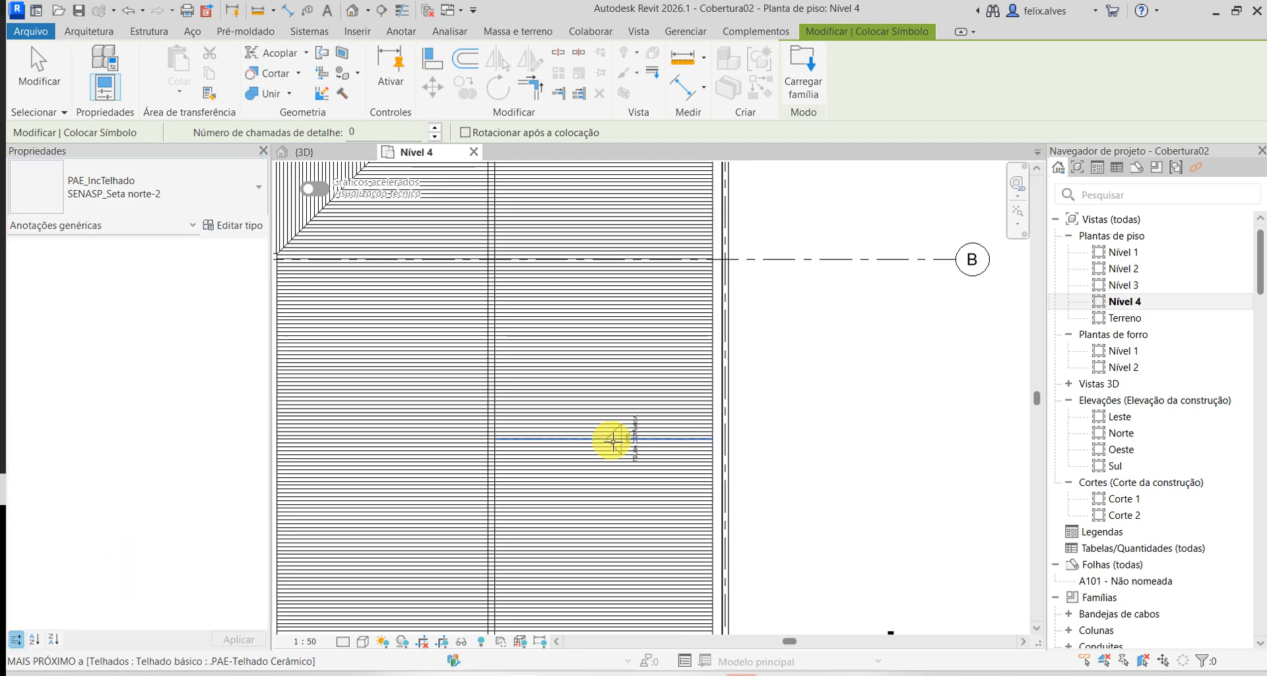
pyautogui.press('Escape')
pyautogui.press('Escape')
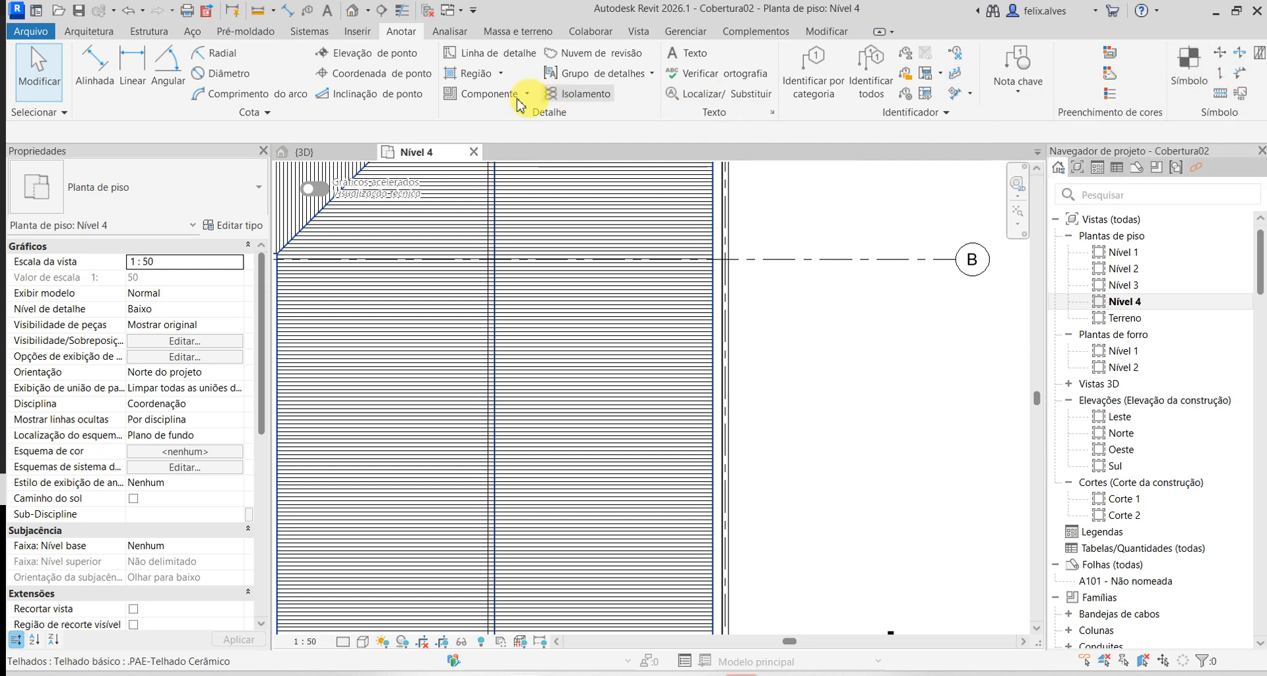
pyautogui.click(1190, 66)
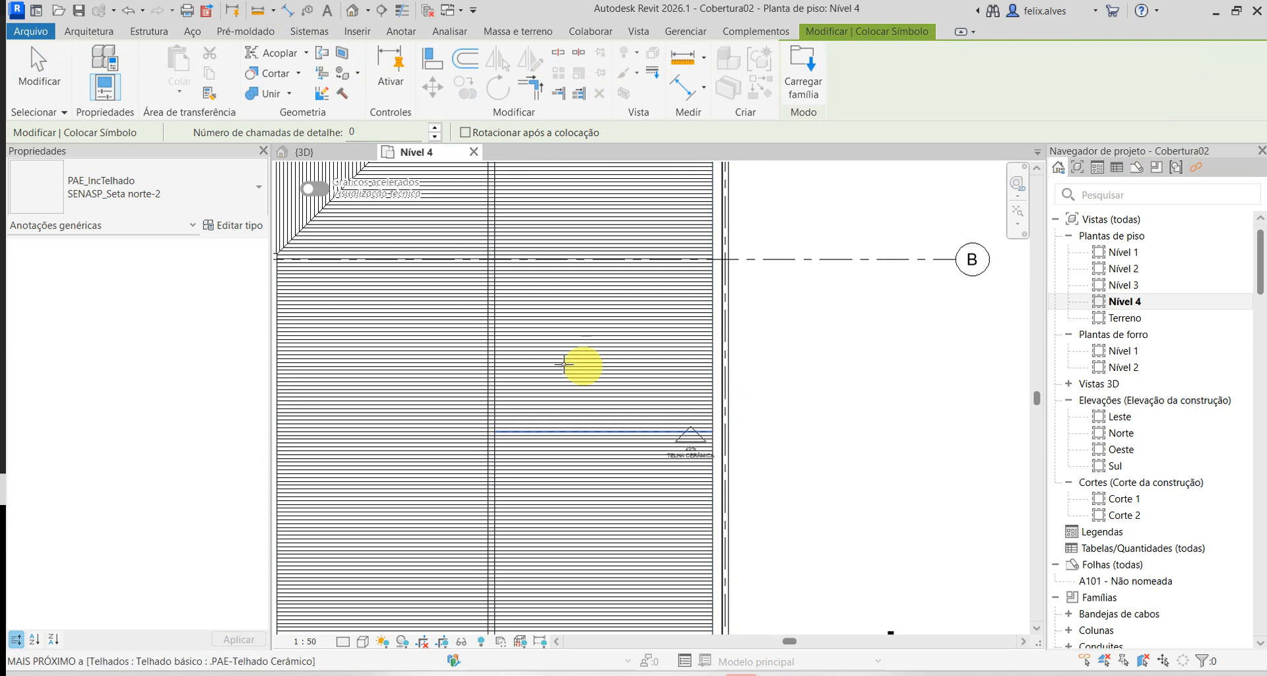
pyautogui.scroll(6, 580, 363)
pyautogui.scroll(2, 622, 414)
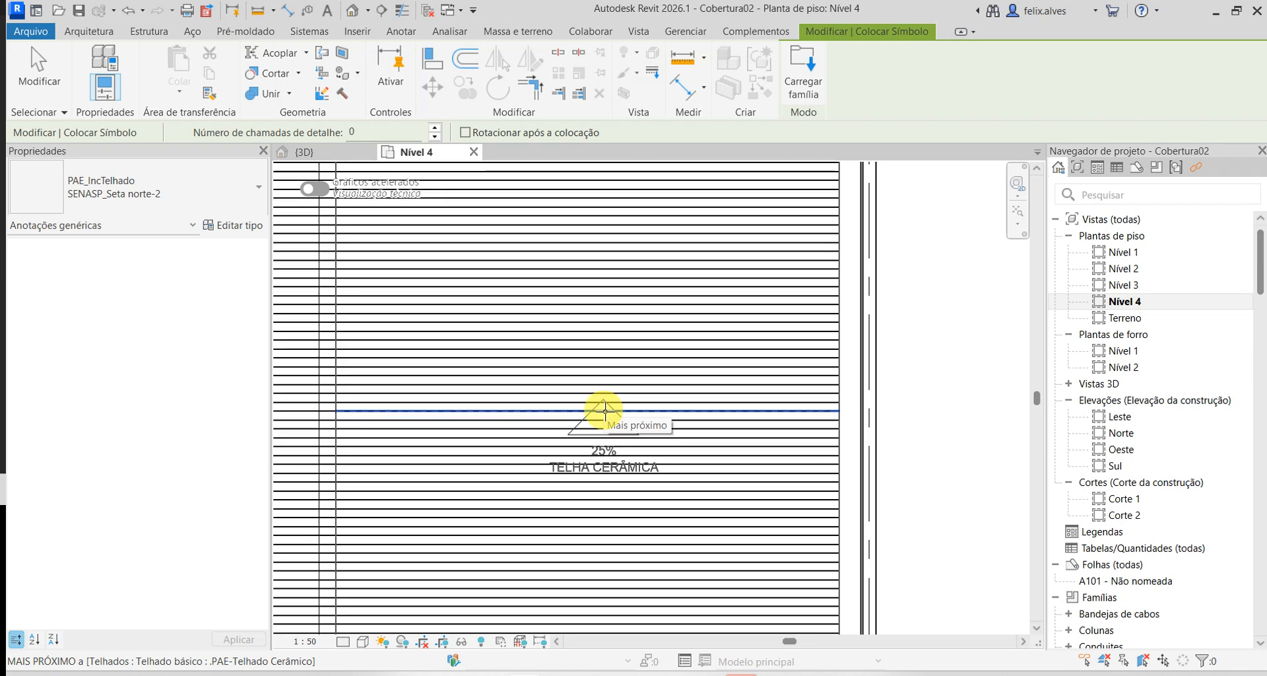
pyautogui.press('Escape')
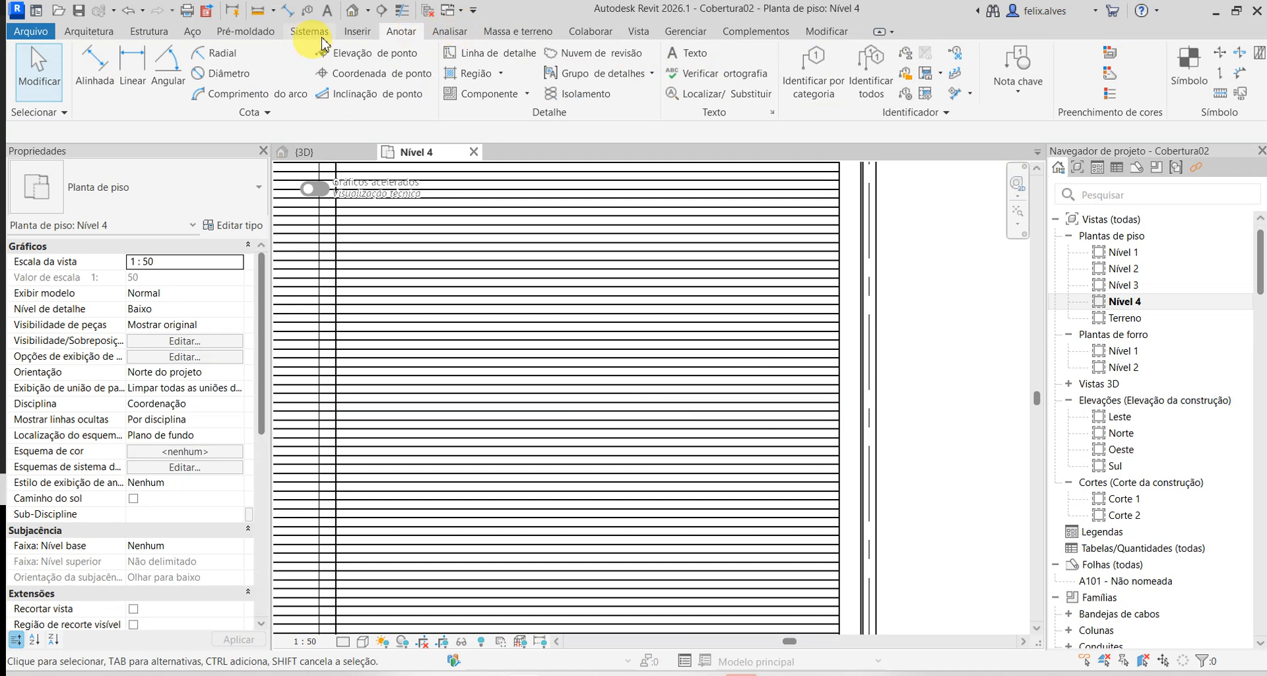
pyautogui.click(359, 32)
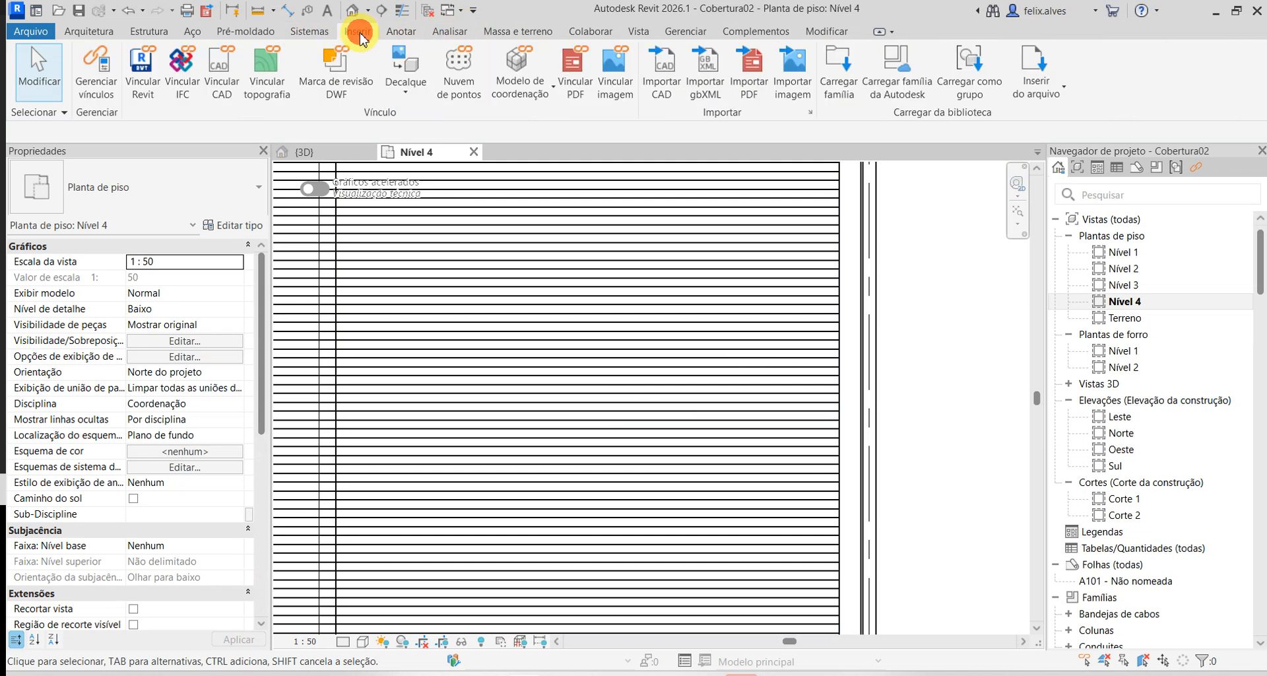
pyautogui.click(847, 67)
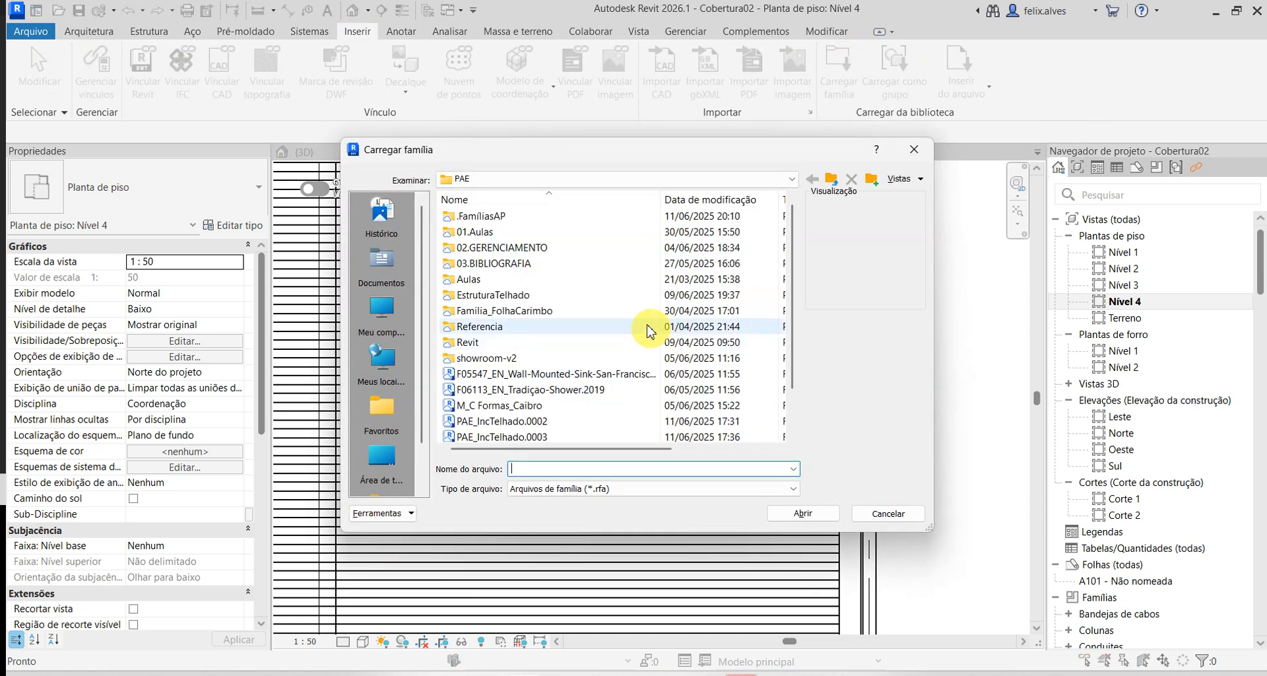
pyautogui.scroll(-1, 518, 380)
pyautogui.scroll(1, 521, 383)
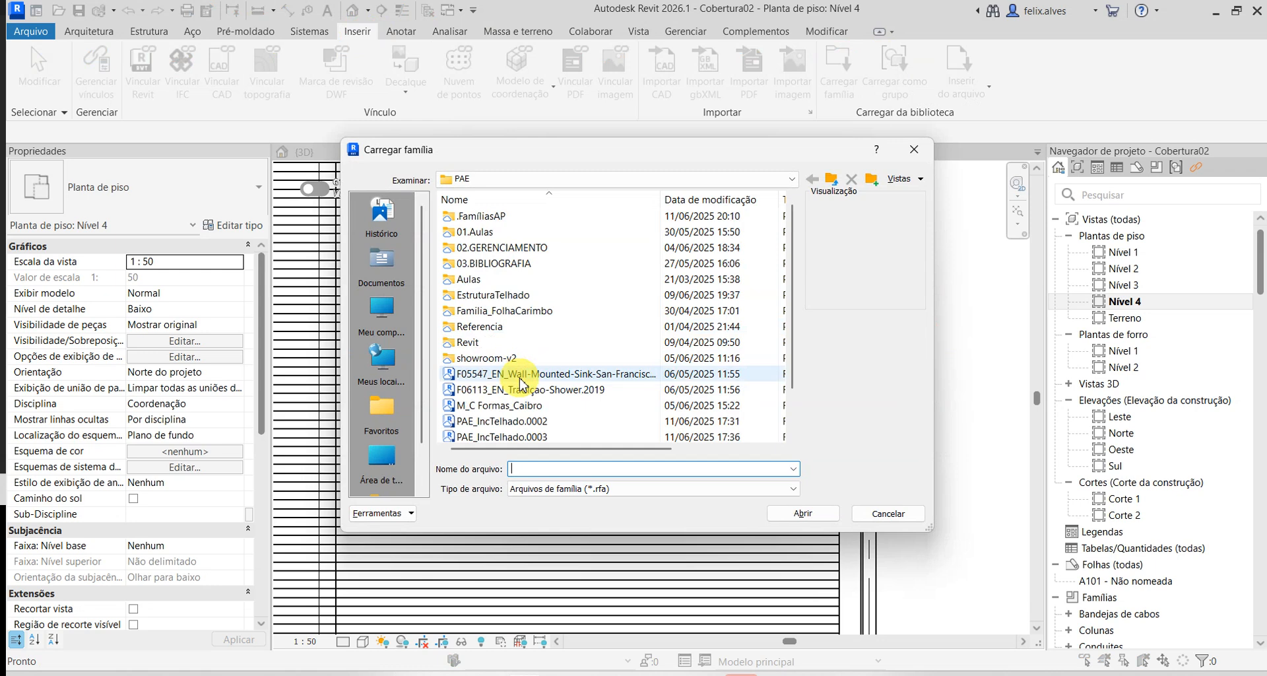
pyautogui.doubleClick(505, 216)
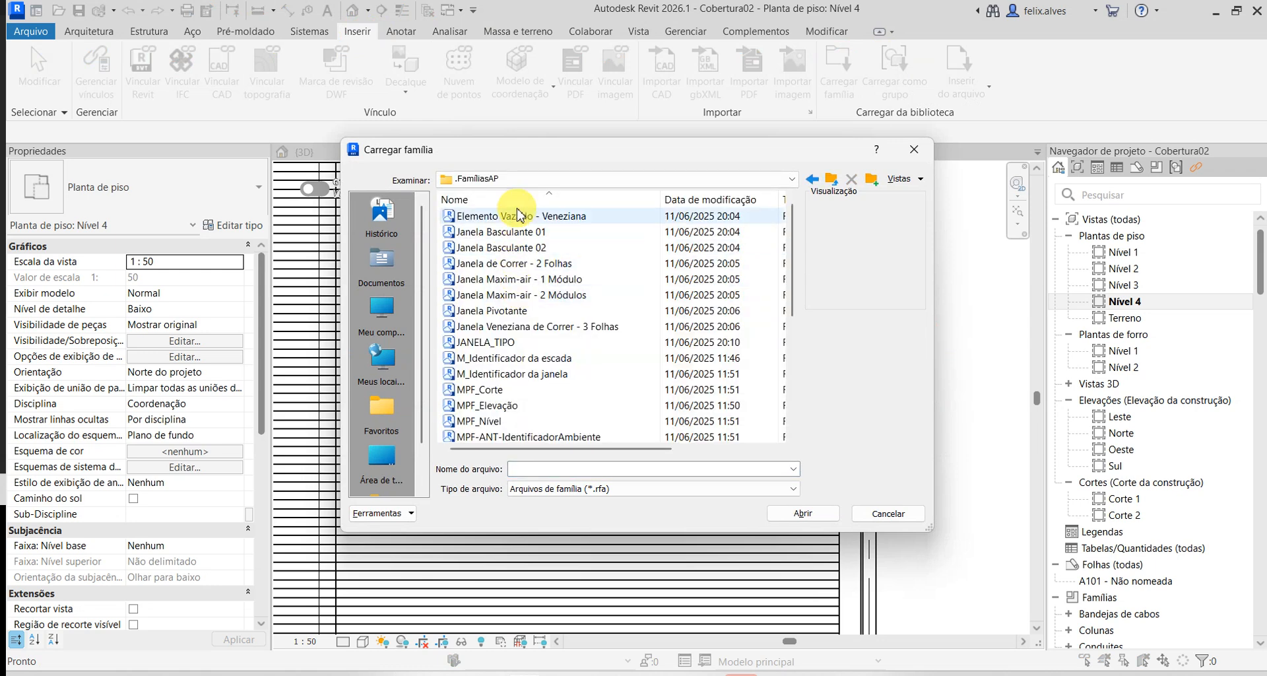
pyautogui.scroll(-5, 518, 216)
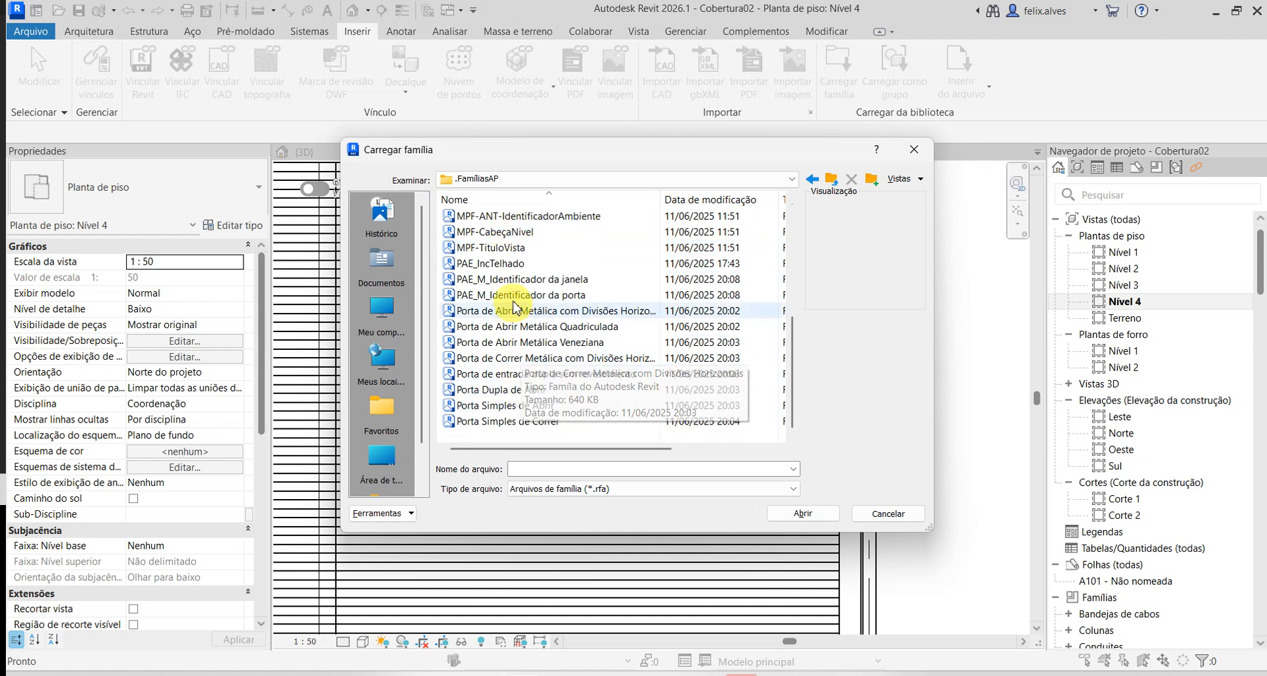
pyautogui.scroll(1, 514, 308)
pyautogui.click(502, 311)
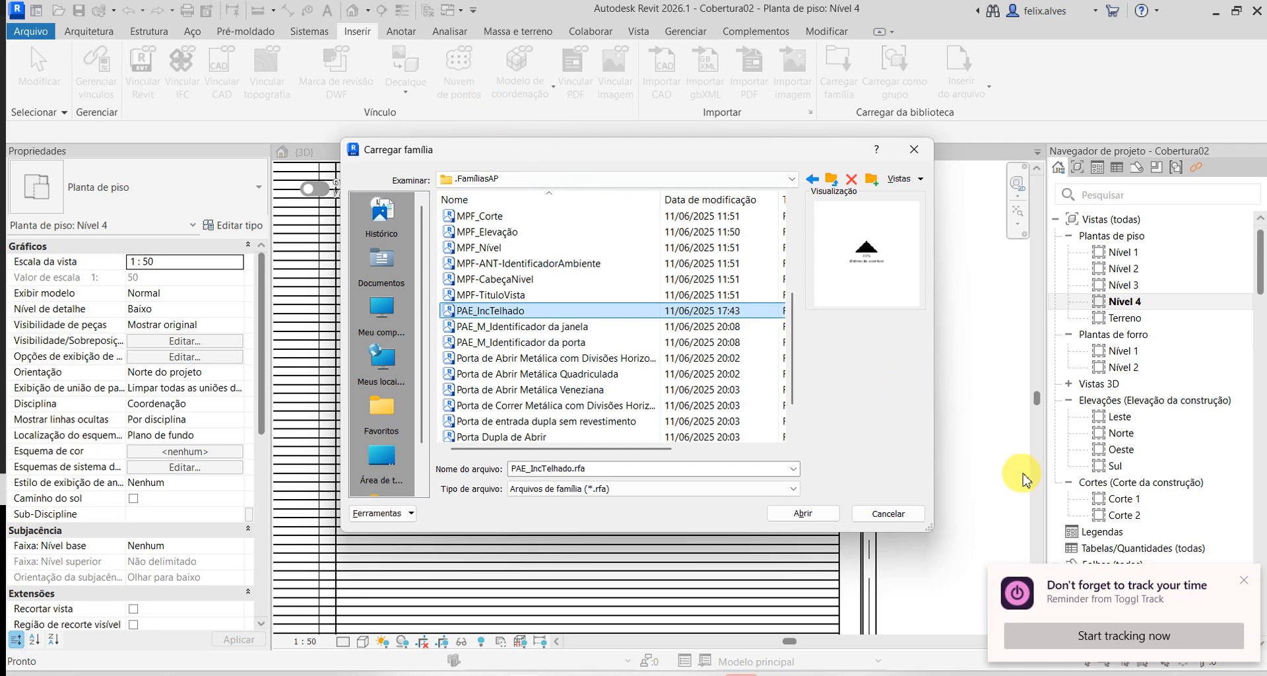
pyautogui.press('Escape')
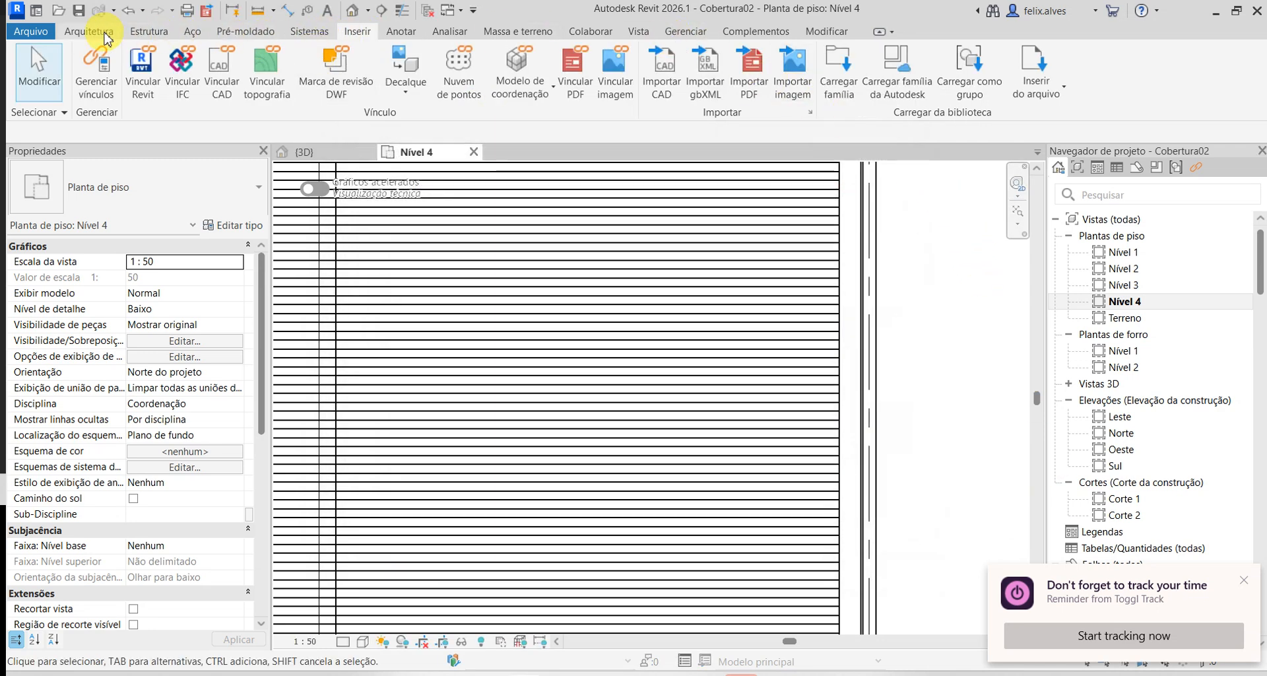
# - Start placing an annotation symbol and load the PAE_IncTelhado family from the .FamíliasAP folder
pyautogui.click(401, 32)
pyautogui.click(1189, 63)
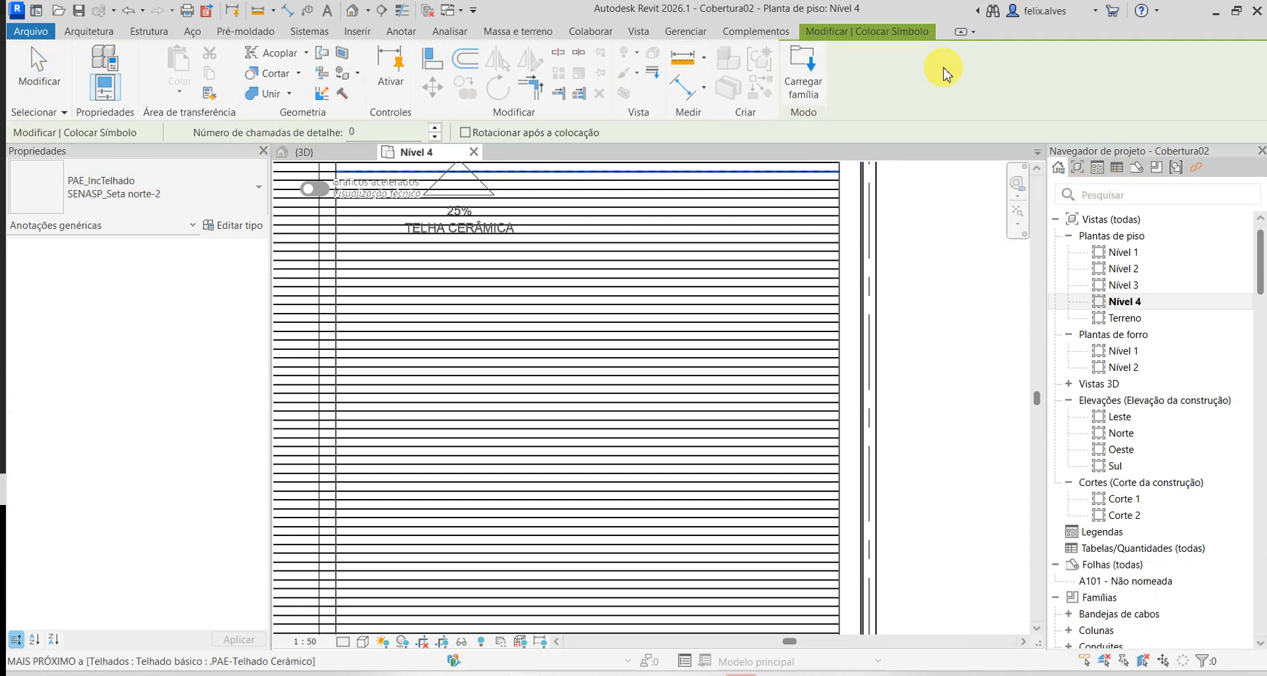
pyautogui.click(807, 74)
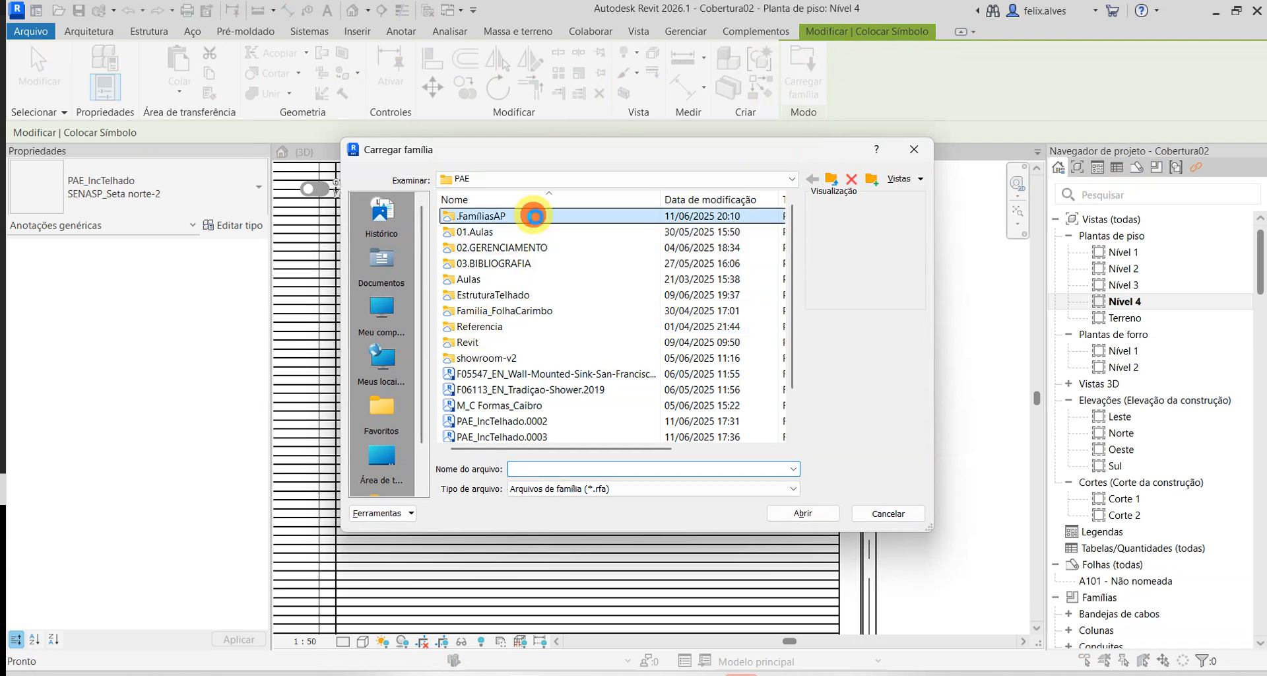
pyautogui.doubleClick(534, 216)
pyautogui.scroll(-2, 531, 297)
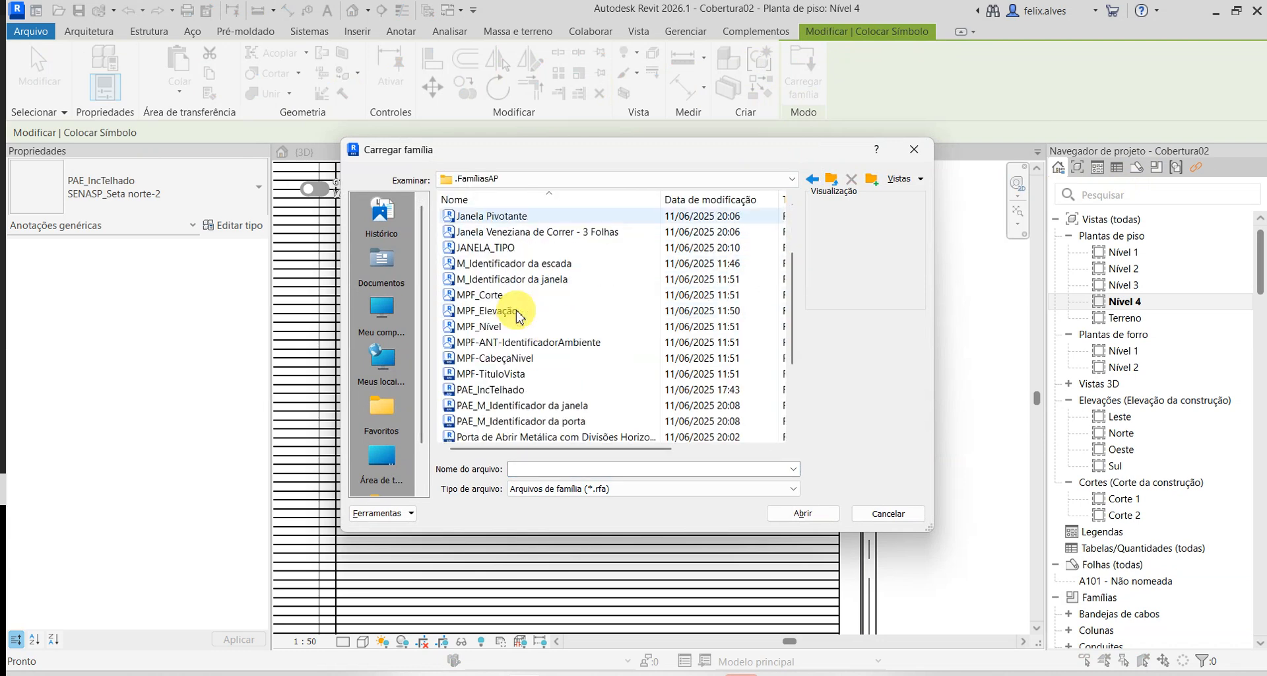
pyautogui.scroll(-1, 510, 345)
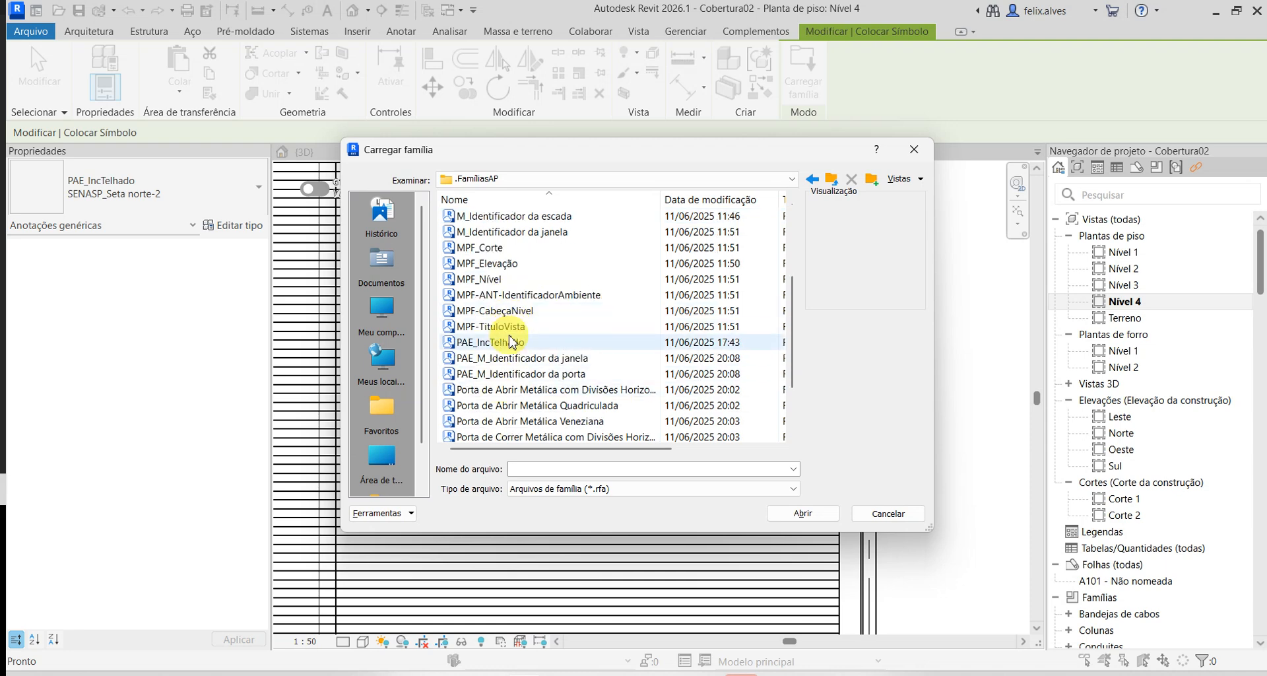
pyautogui.click(508, 343)
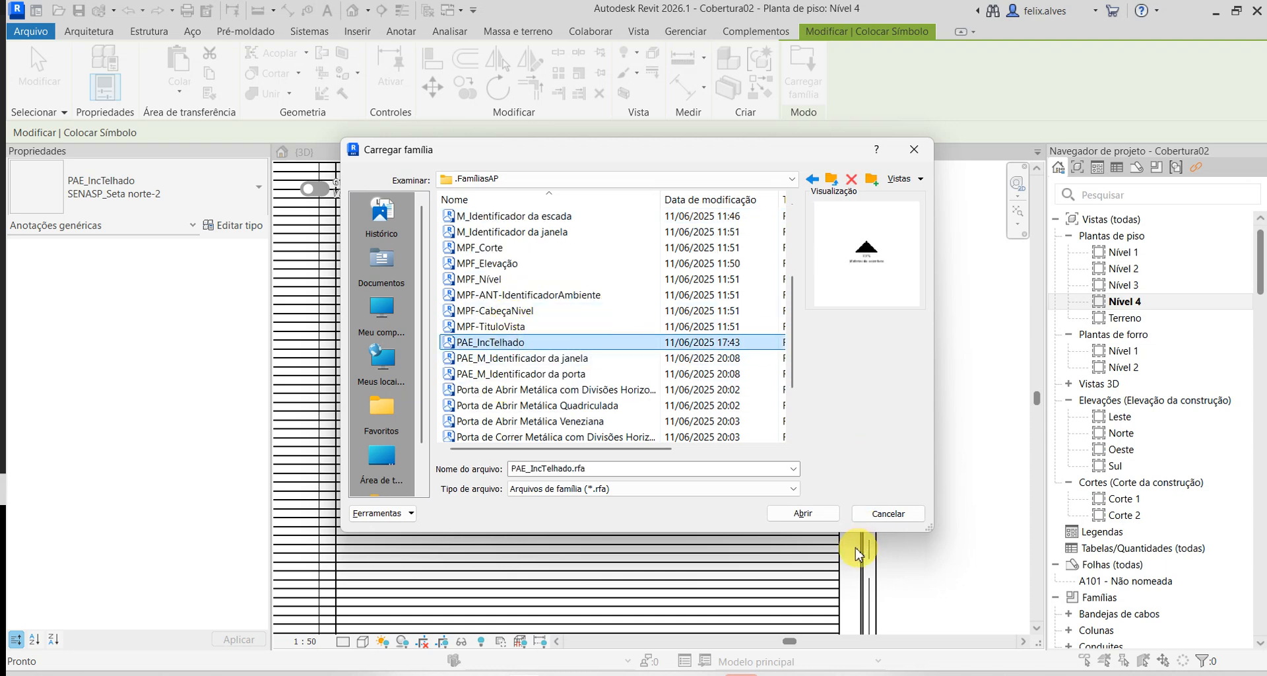
pyautogui.click(817, 517)
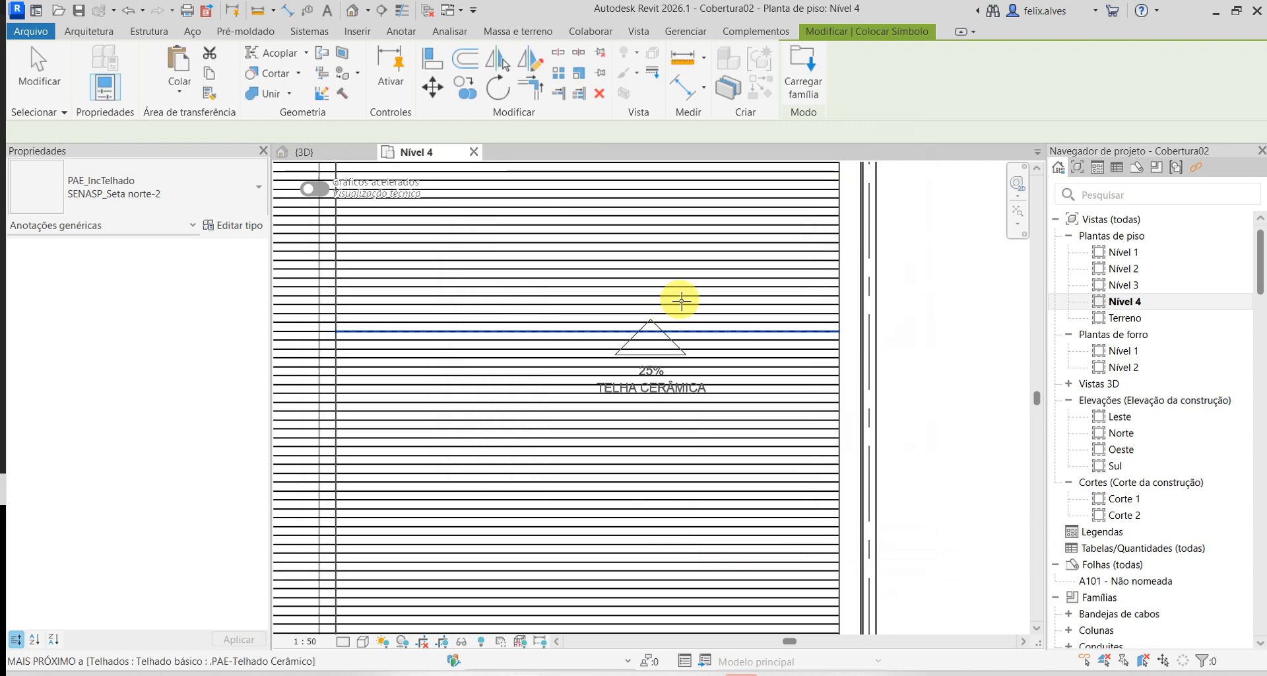
# - Place an upright PAE_IncTelhado : SENASP_Seta norte-2 symbol in the empty area east of the main roof
pyautogui.scroll(-2, 677, 327)
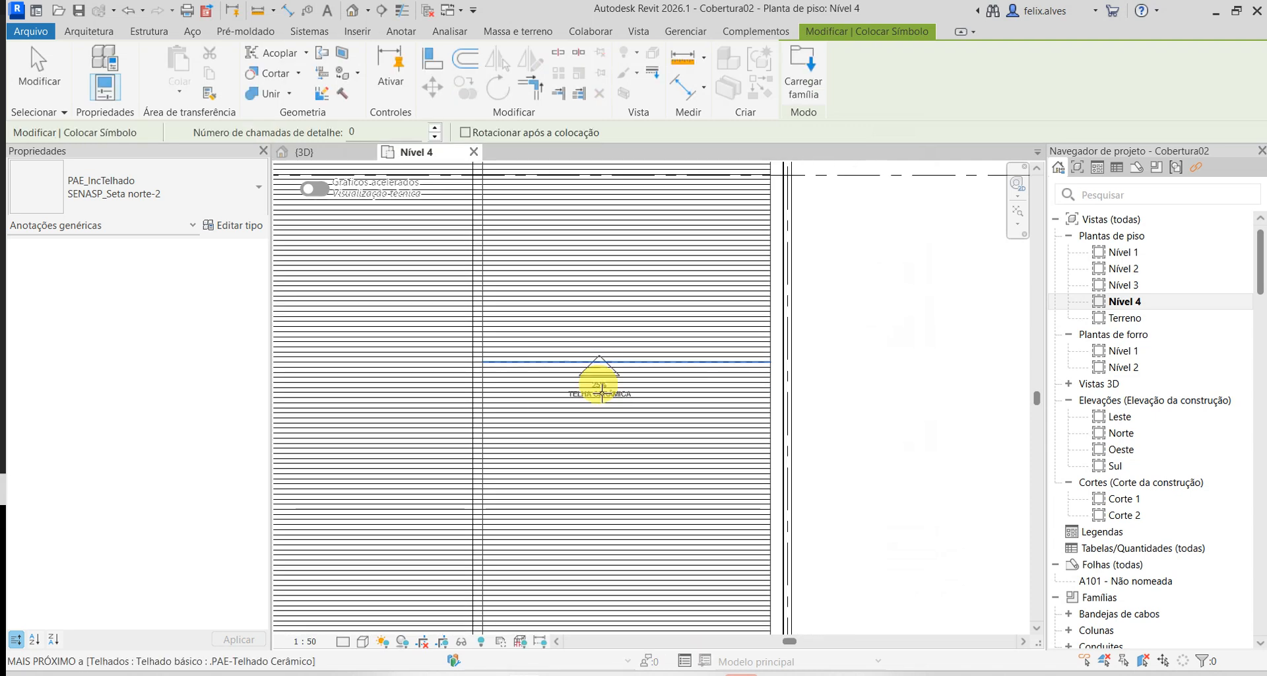
pyautogui.scroll(-2, 651, 390)
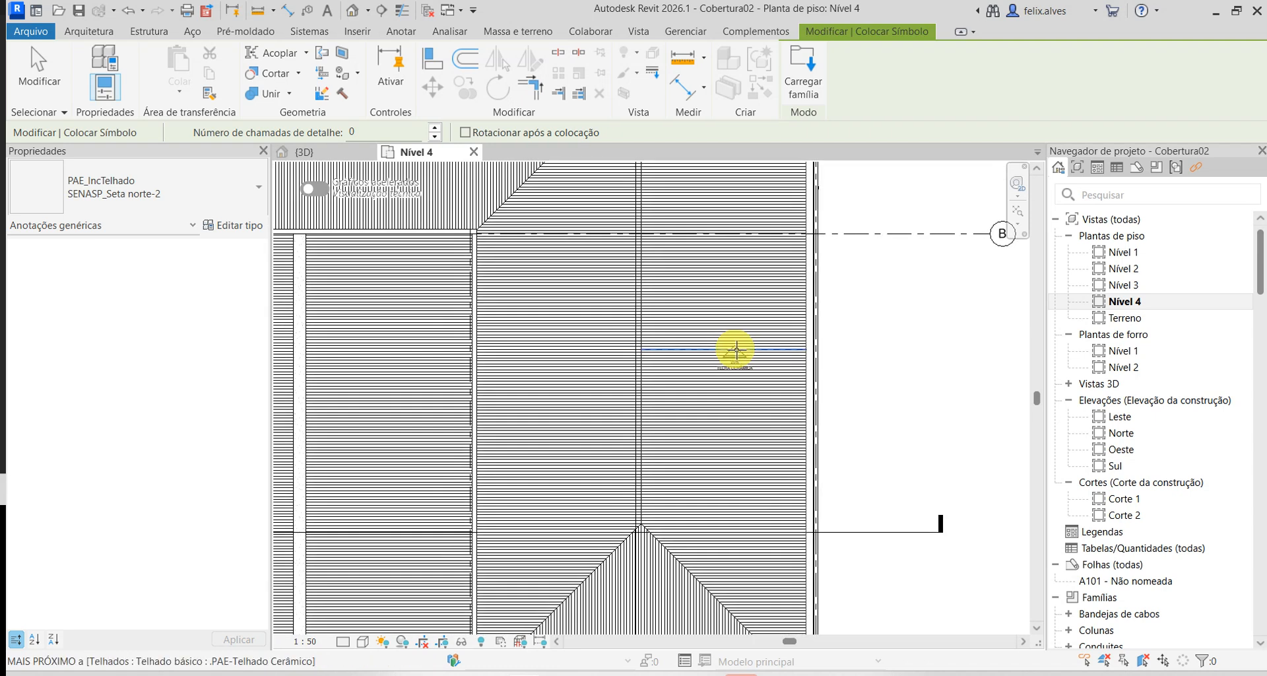
pyautogui.scroll(2, 717, 338)
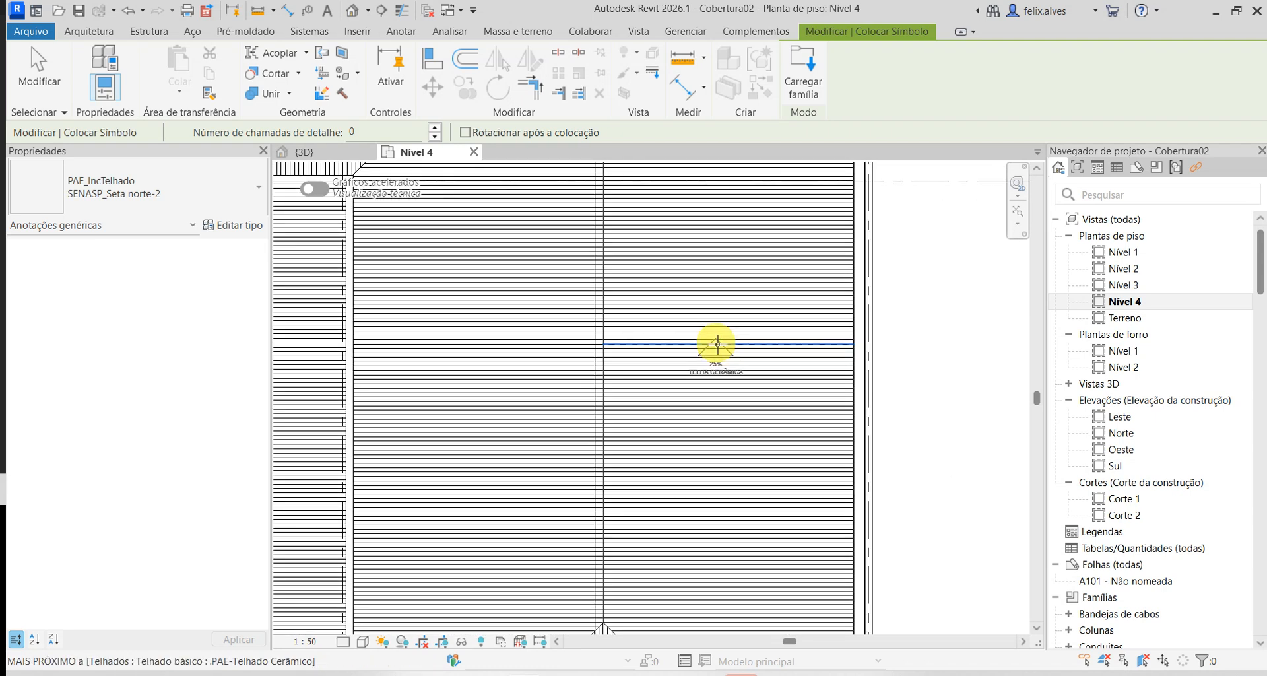
pyautogui.press('space')
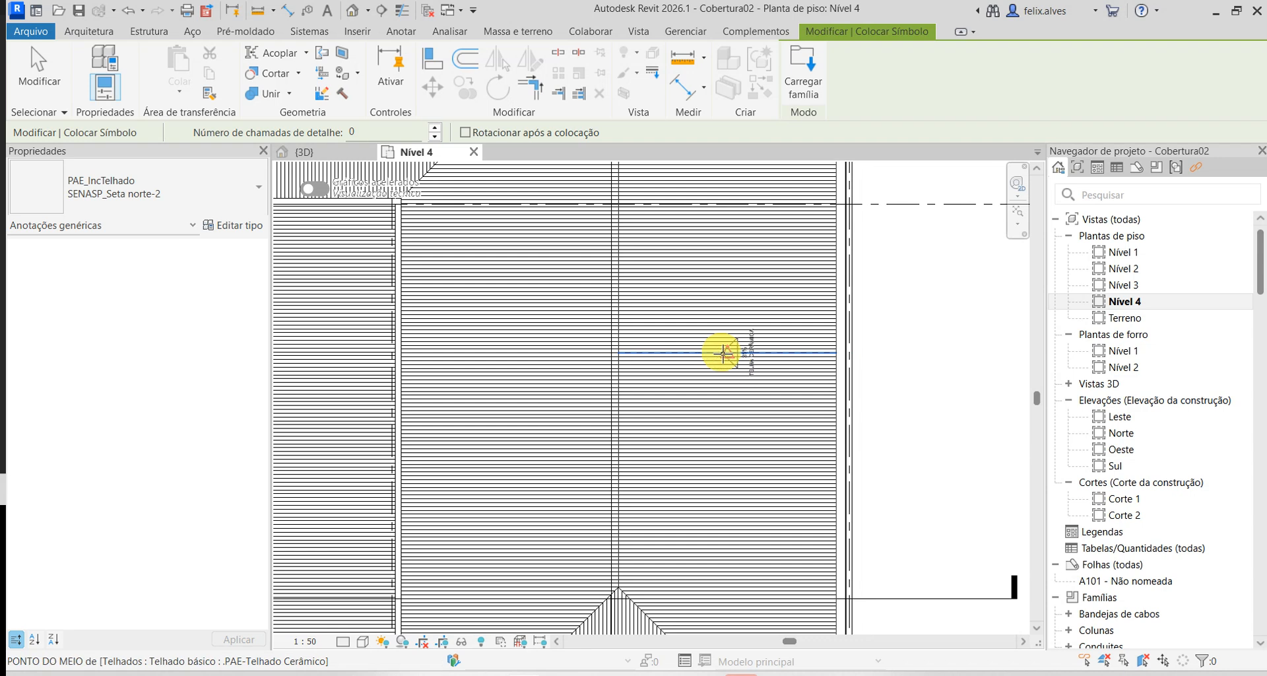
pyautogui.click(965, 350)
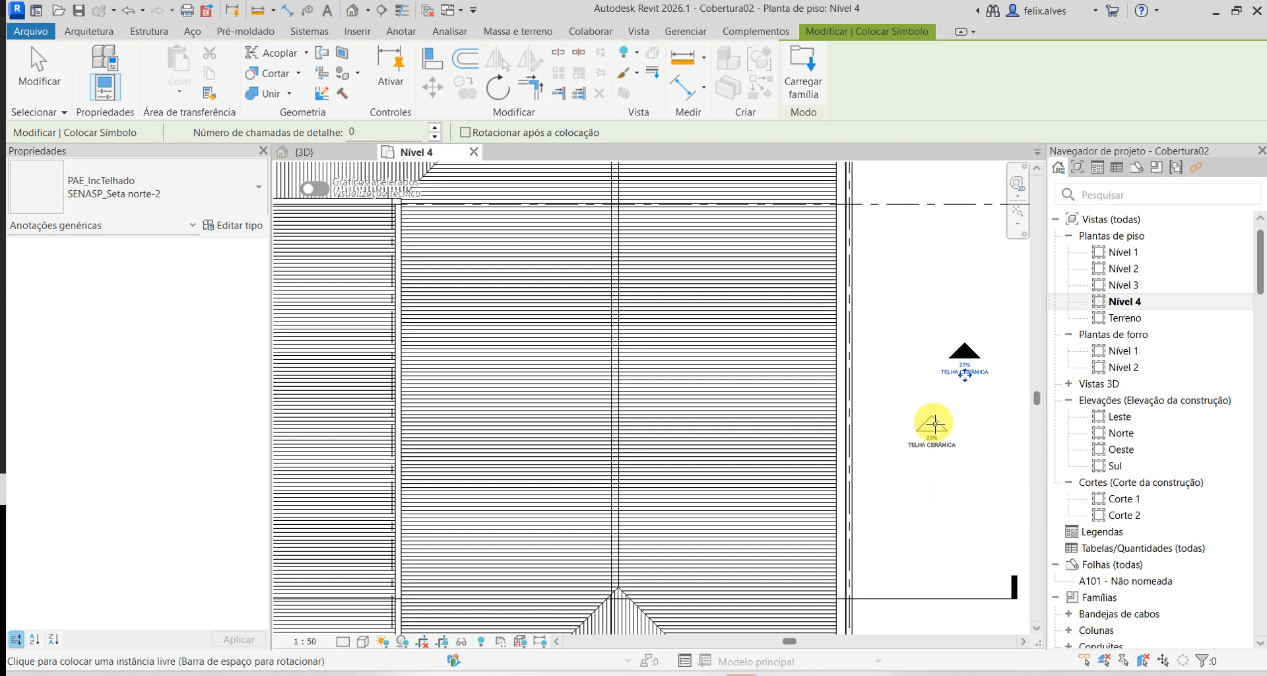
# - Place a PAE_IncTelhado slope arrow on each side of the main roof's vertical ridge, each pointing outward to its eave
pyautogui.scroll(3, 735, 365)
pyautogui.click(736, 365)
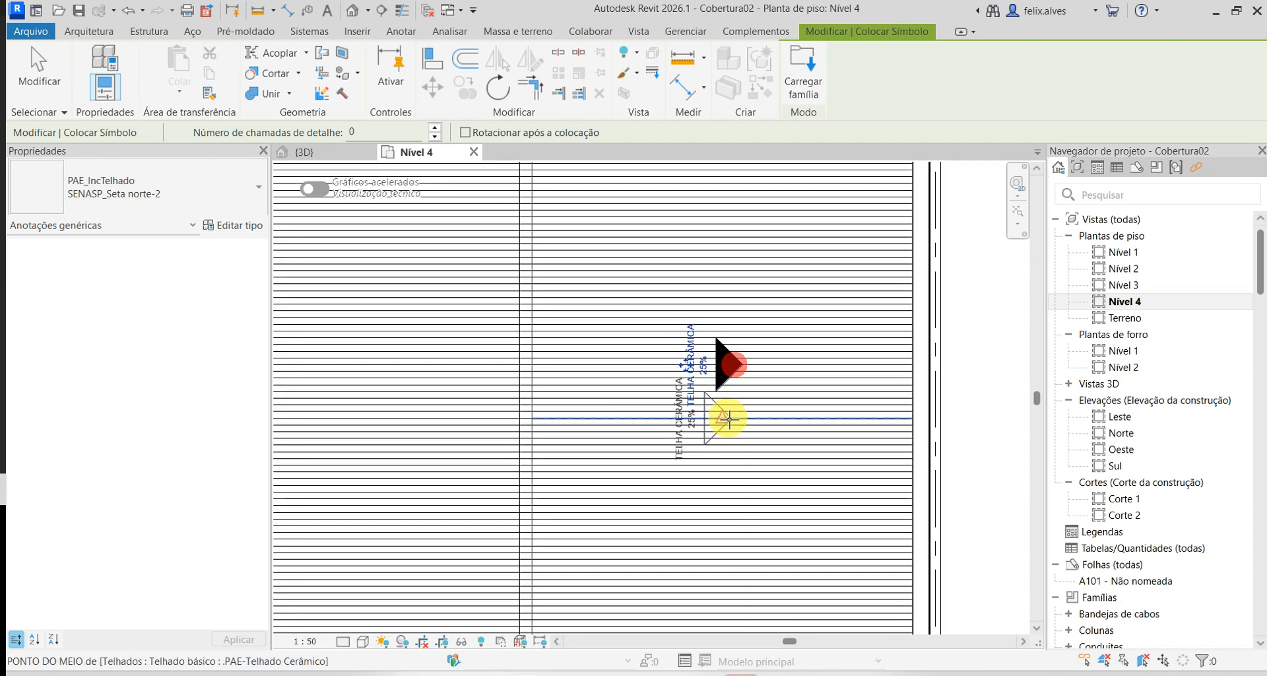
pyautogui.scroll(-3, 730, 416)
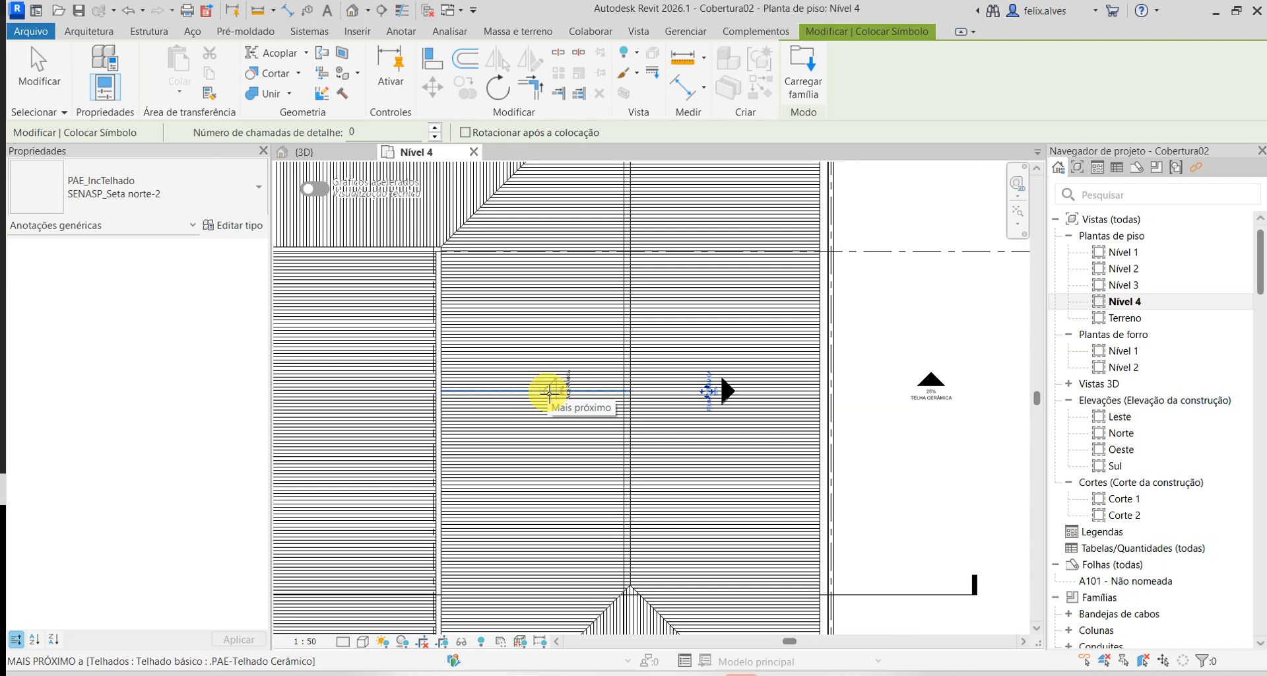
pyautogui.click(549, 391)
# - Place a PAE_IncTelhado slope arrow on the main roof's triangular south hip, pointing south to its eave
pyautogui.moveTo(632, 477); pyautogui.dragTo(600, 313, button='middle')
pyautogui.press('space')
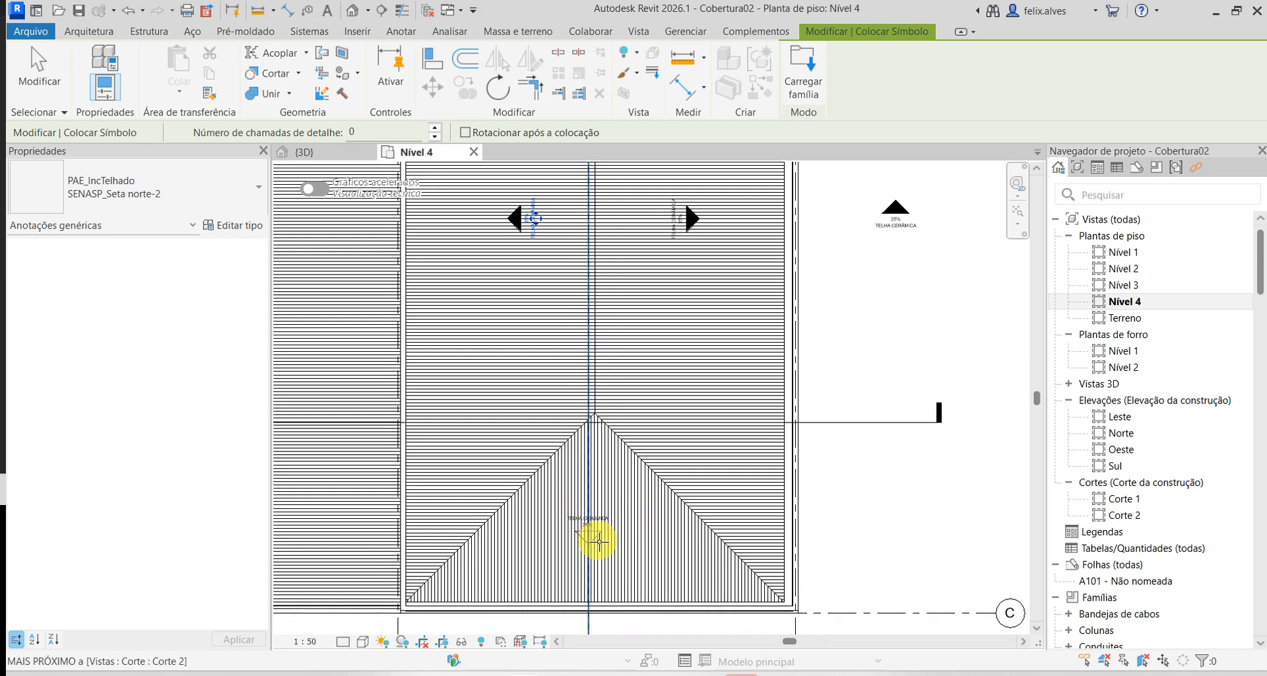
pyautogui.click(594, 538)
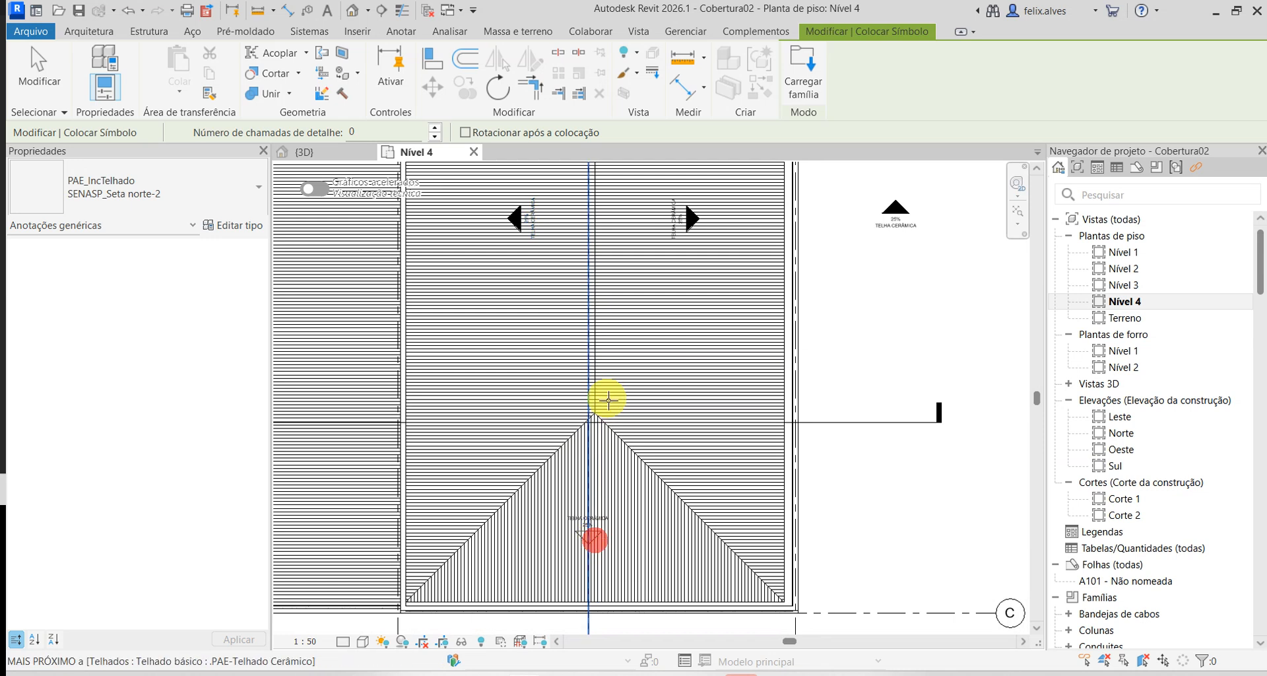
# - Place a PAE_IncTelhado slope arrow on each of the two southwest roof panels, pointing inward to the strip between them
pyautogui.scroll(-2, 429, 347)
pyautogui.moveTo(365, 343); pyautogui.dragTo(691, 404, button='middle')
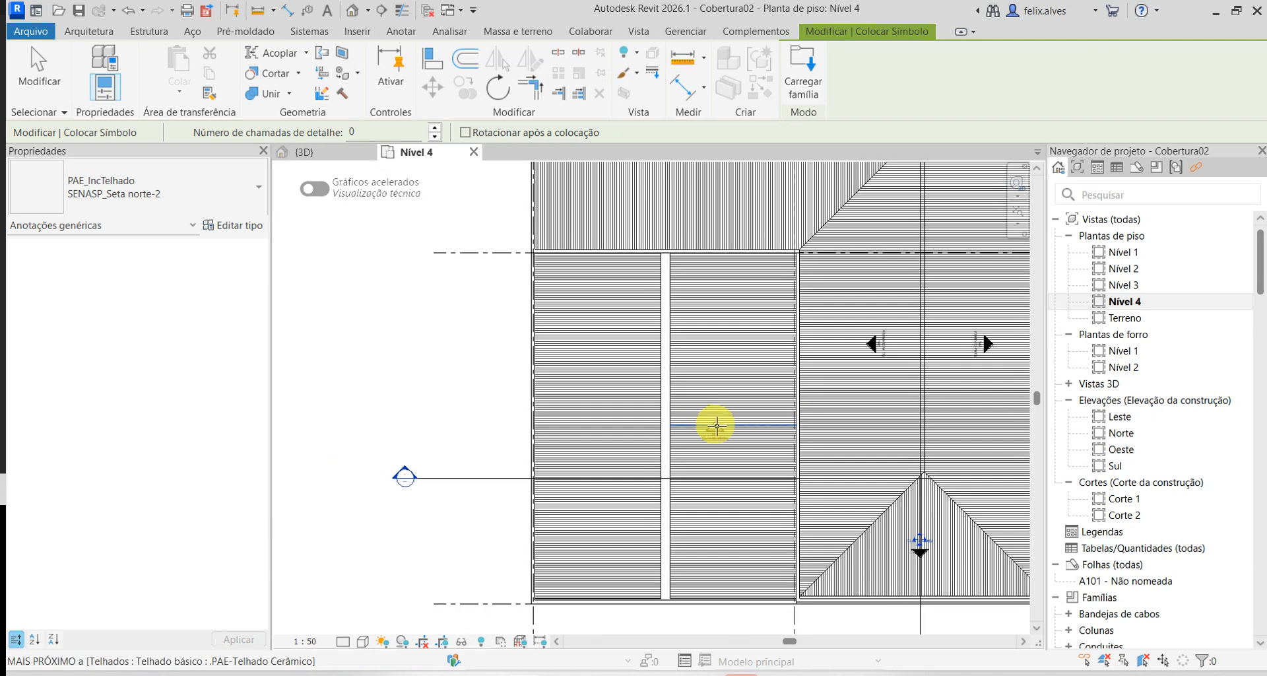
pyautogui.click(716, 423)
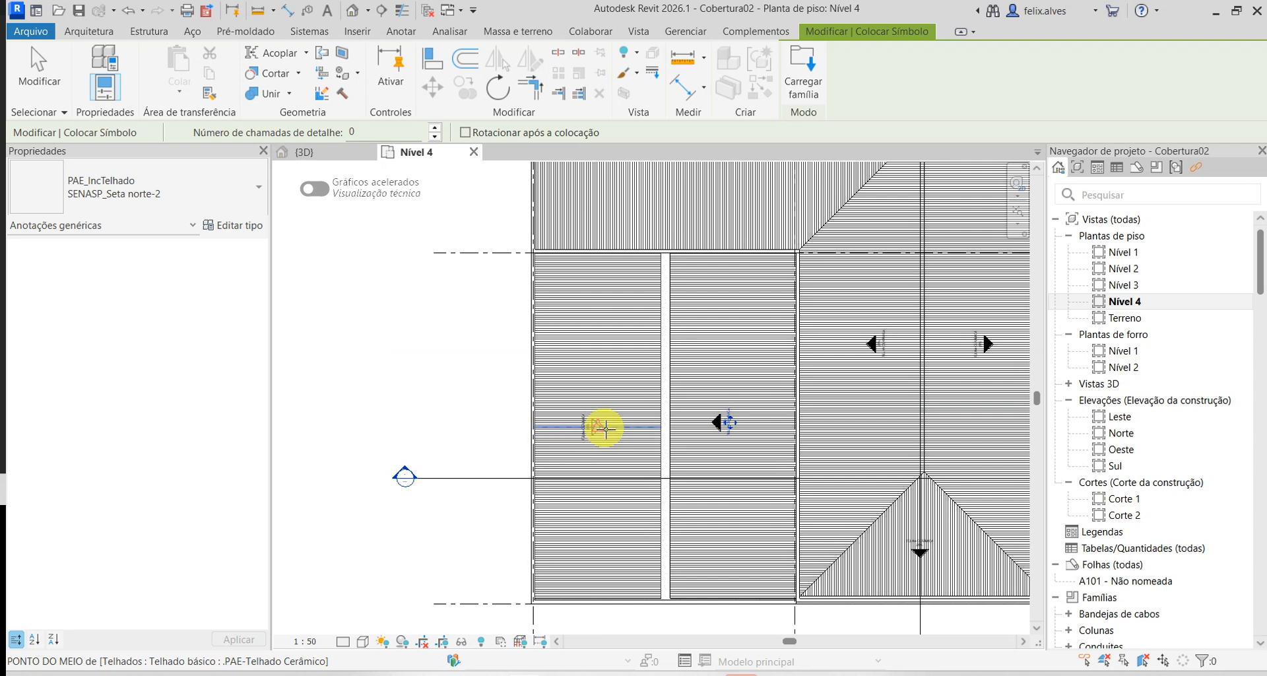
pyautogui.click(604, 423)
# - Place a PAE_IncTelhado slope arrow on each side of the northwest wing's horizontal ridge, pointing outward, and finish symbol placement
pyautogui.moveTo(637, 303); pyautogui.dragTo(635, 522, button='middle')
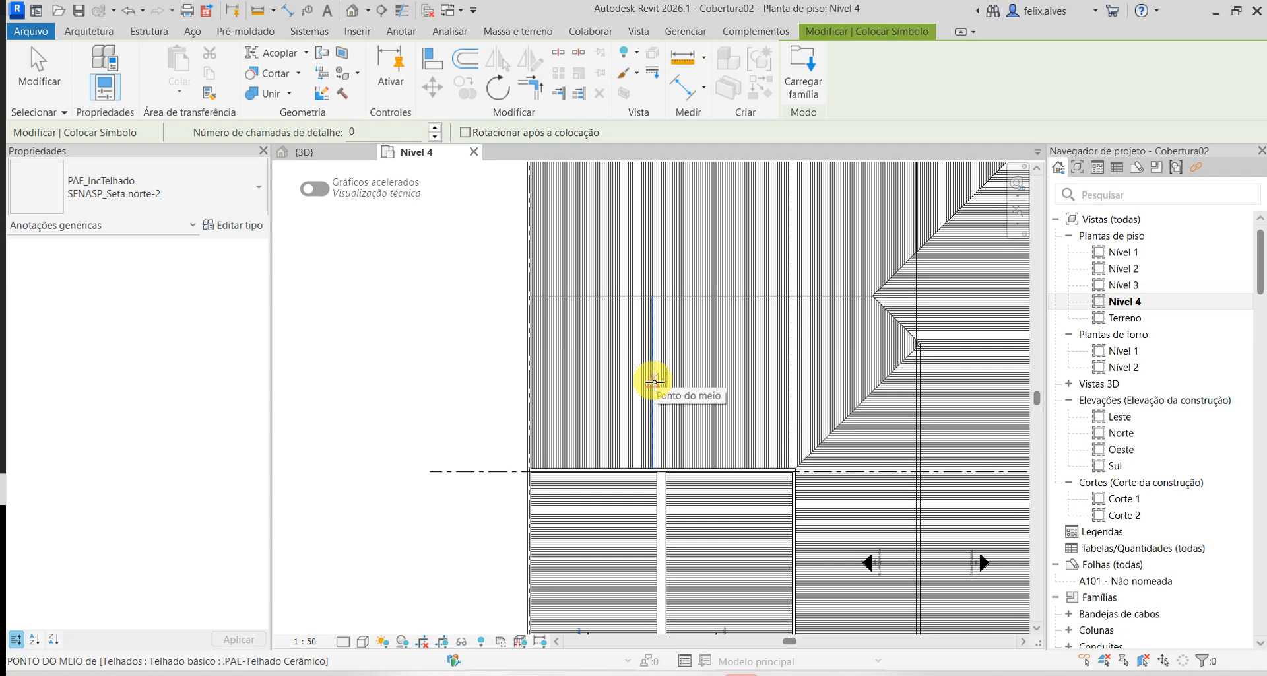
pyautogui.click(683, 380)
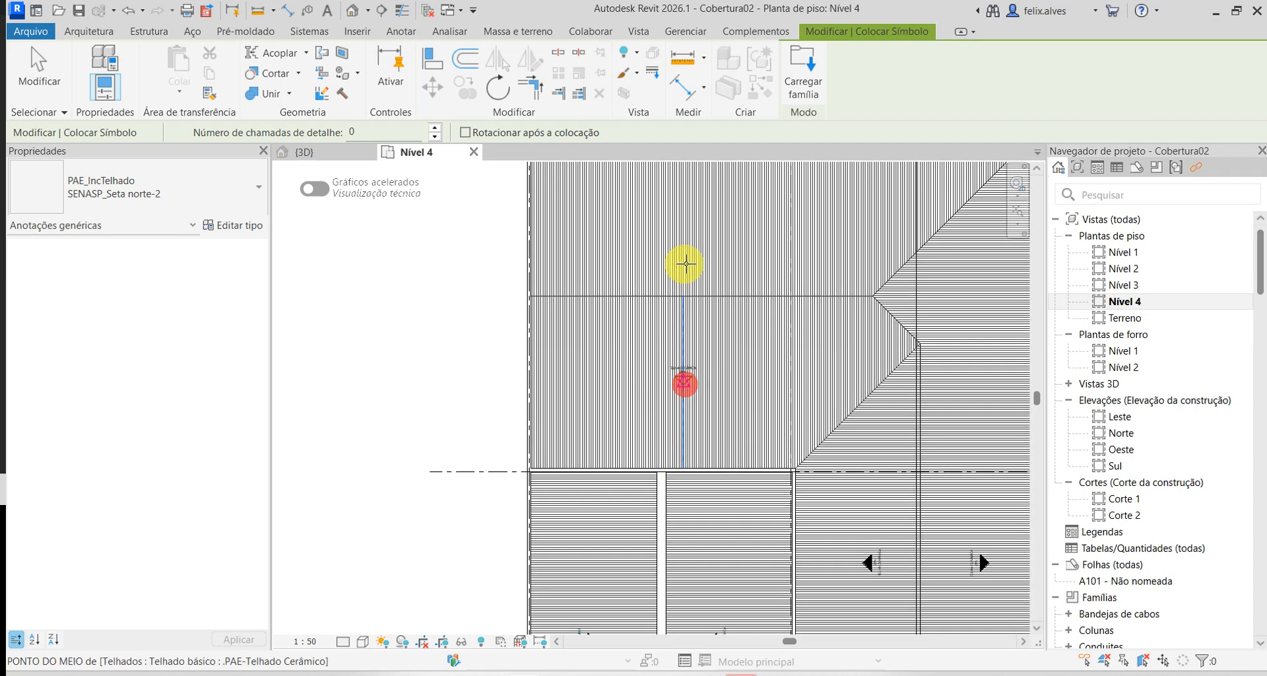
pyautogui.click(686, 210)
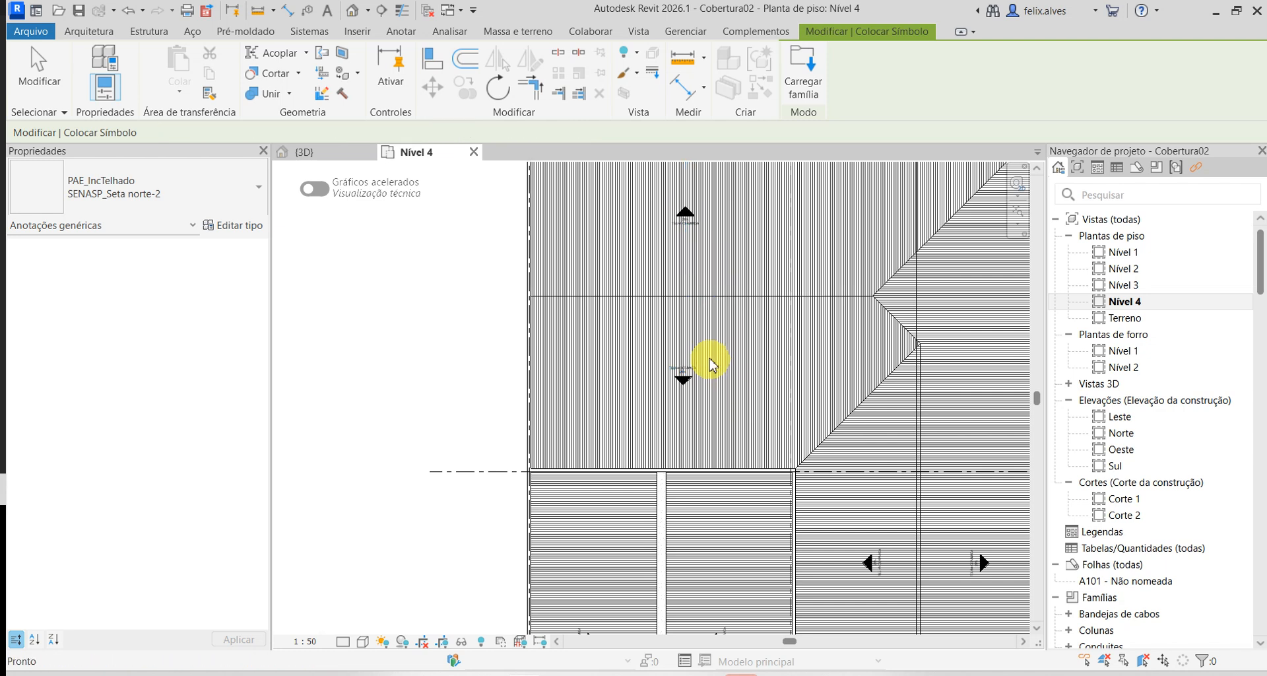
pyautogui.press('Escape')
# - Change the covering text on the north-pointing slope arrow to TELHA METÁLICA and accept the type parameter change
pyautogui.scroll(4, 669, 376)
pyautogui.moveTo(668, 377); pyautogui.dragTo(625, 430, button='middle')
pyautogui.scroll(4, 625, 431)
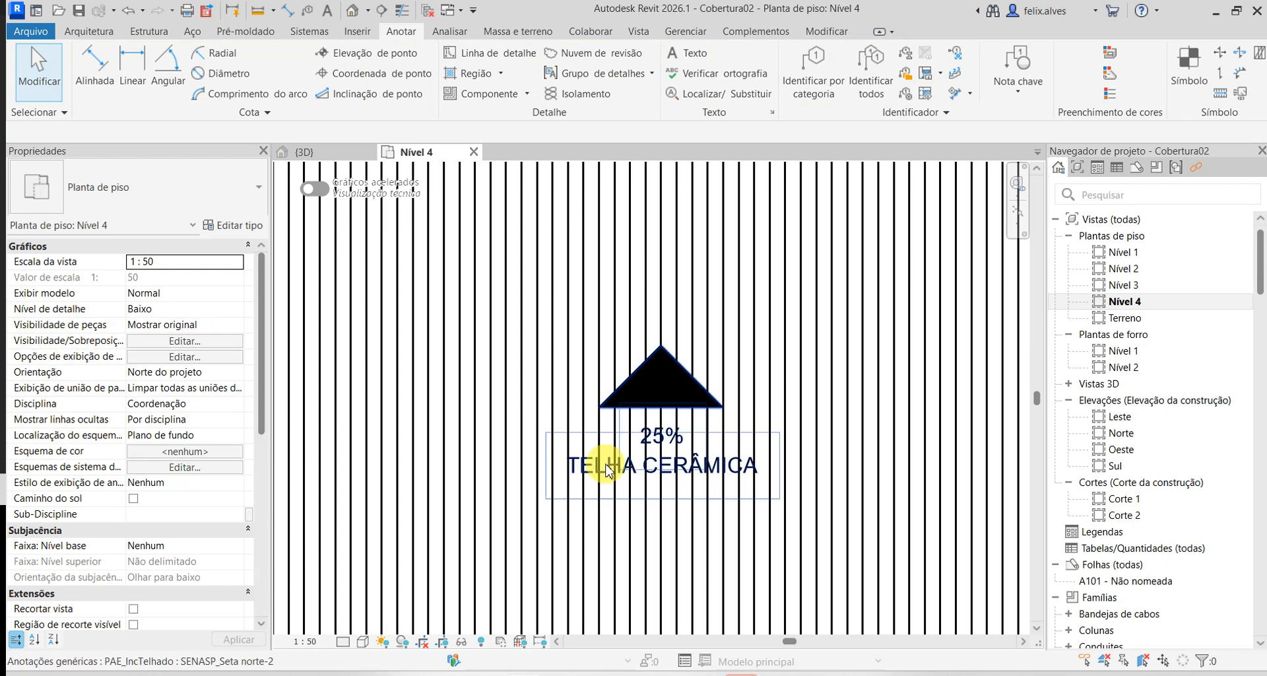
pyautogui.doubleClick(637, 470)
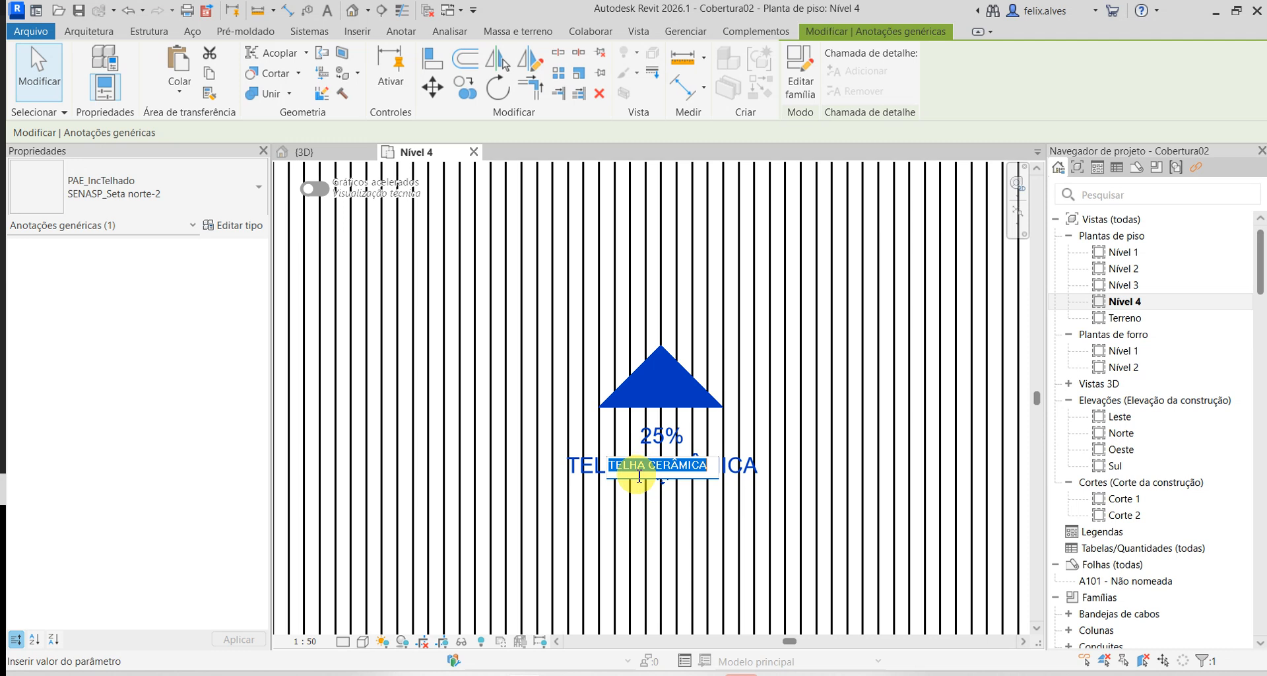
pyautogui.write('te')
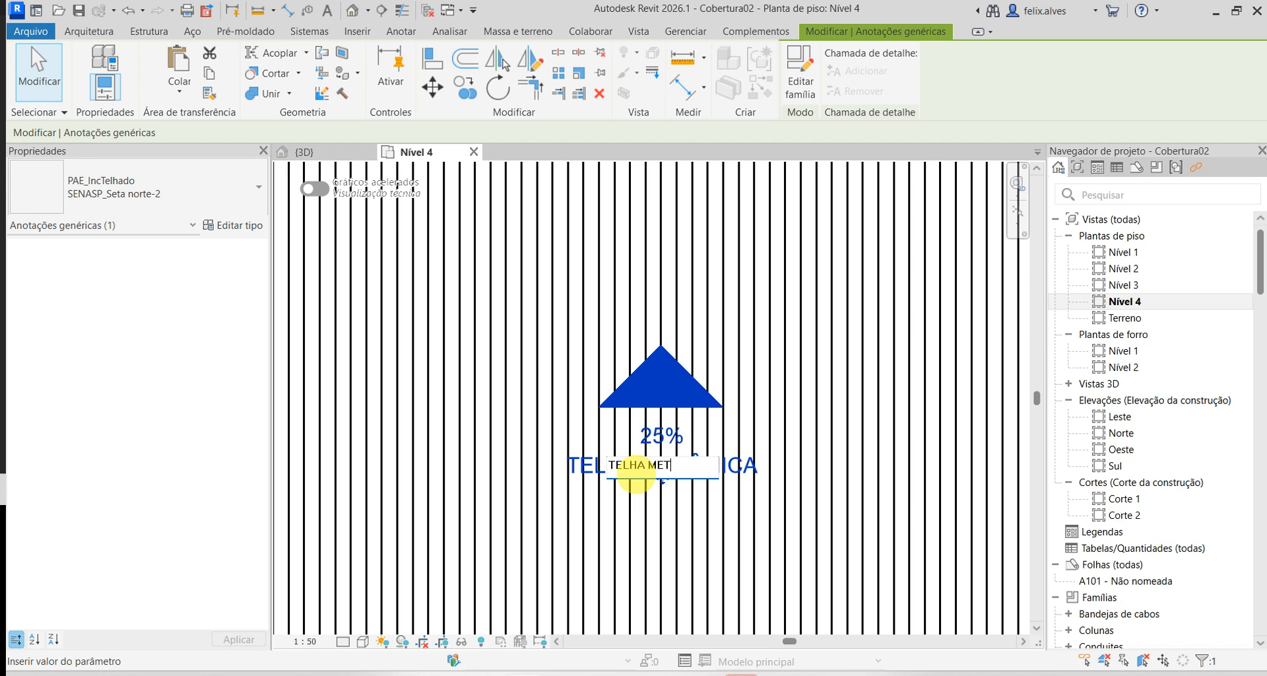
pyautogui.press('Return')
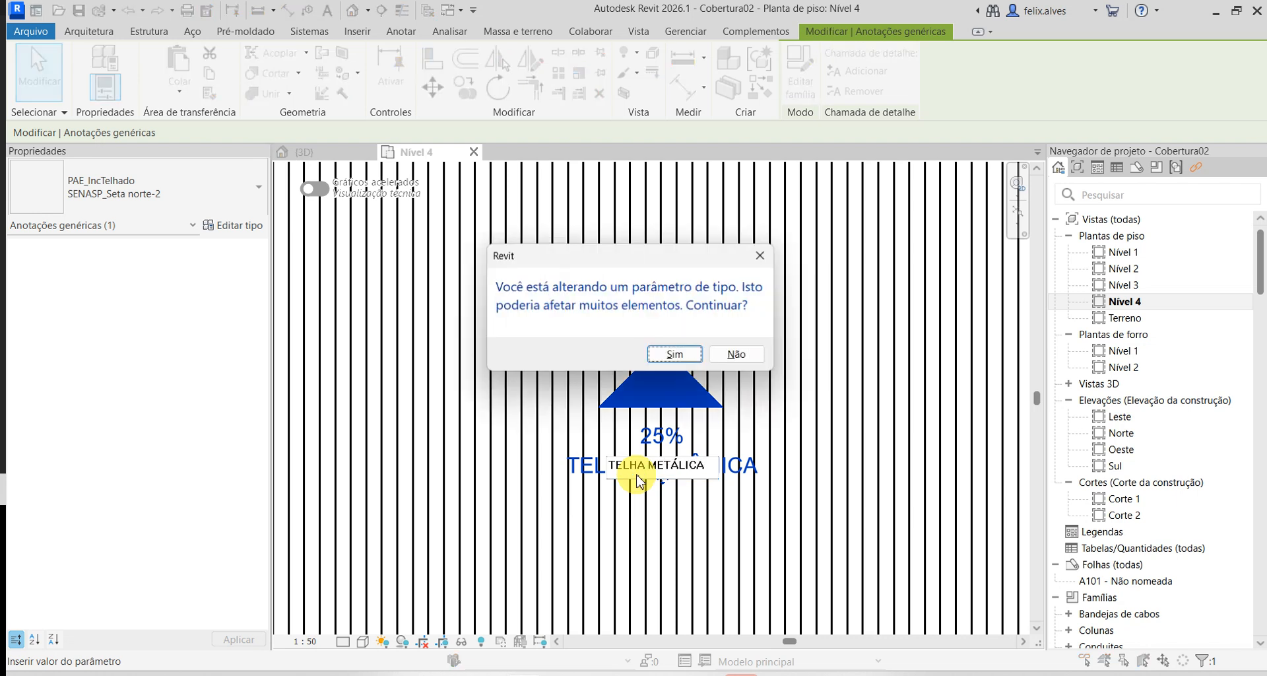
pyautogui.click(688, 350)
# - Examine the covering text on the south-pointing slope arrow of the northwest wing
pyautogui.scroll(-4, 514, 518)
pyautogui.scroll(-6, 522, 522)
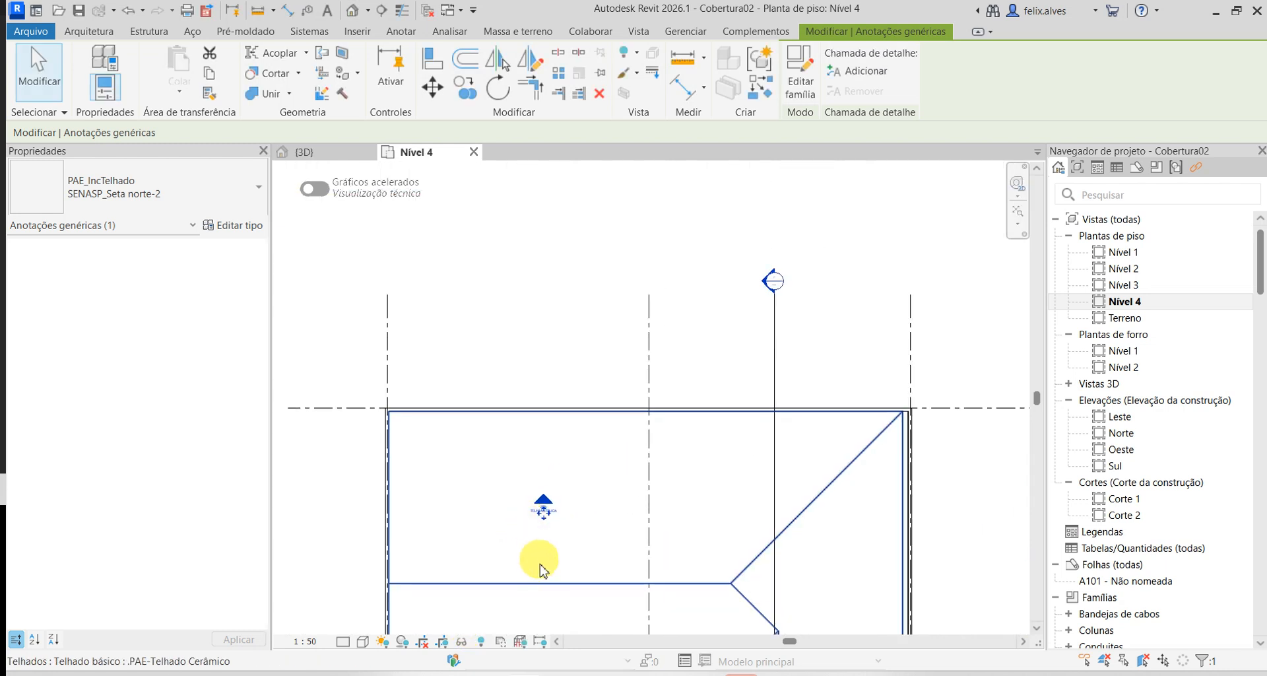
pyautogui.moveTo(581, 465); pyautogui.dragTo(659, 168, button='middle')
pyautogui.scroll(7, 622, 370)
pyautogui.scroll(3, 622, 323)
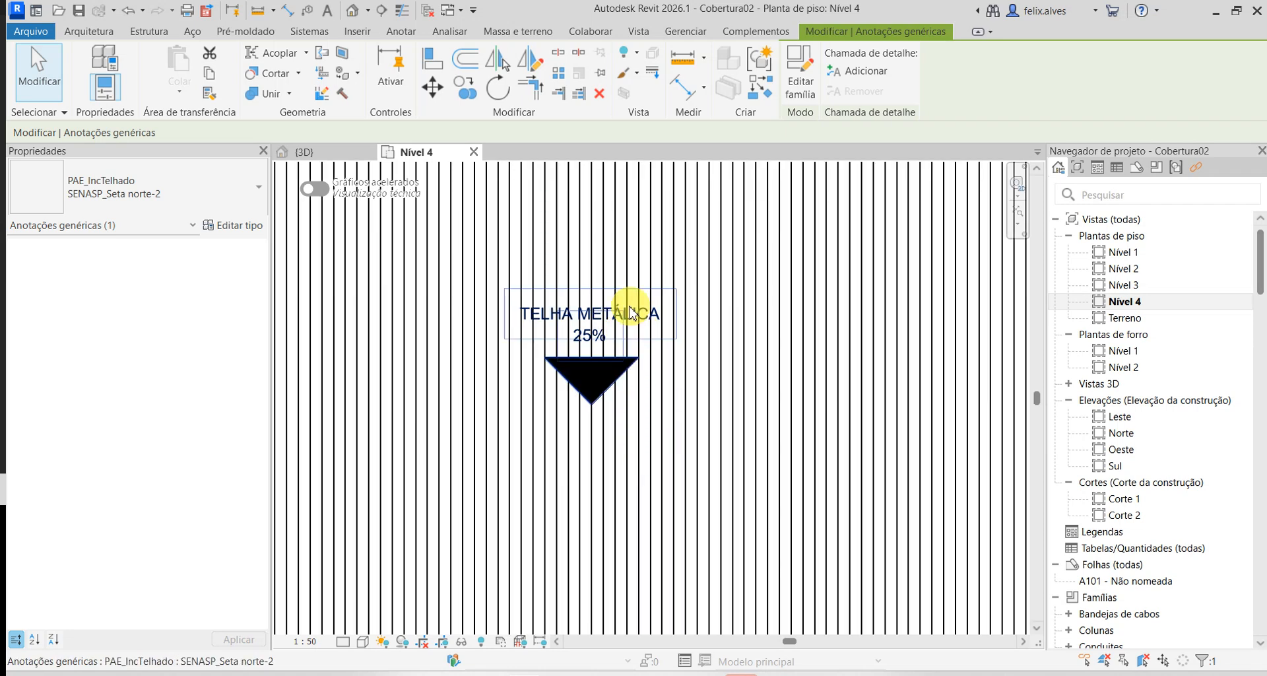
pyautogui.scroll(1, 583, 403)
pyautogui.scroll(2, 616, 300)
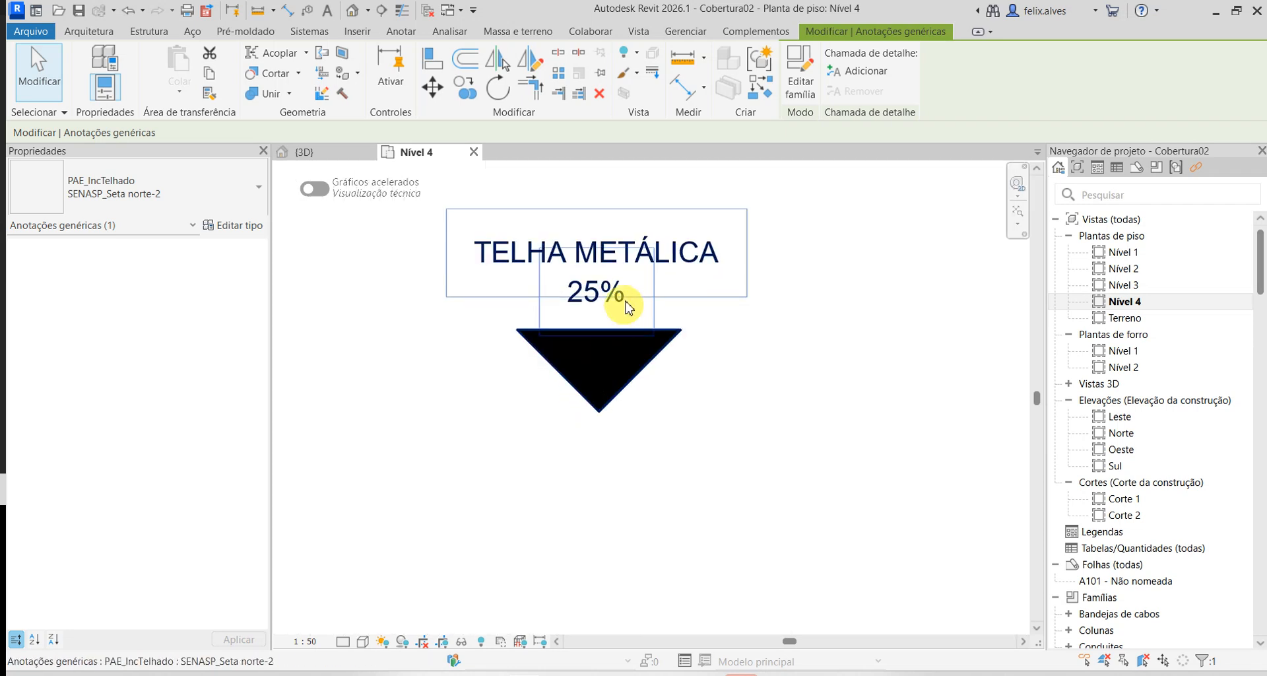
pyautogui.scroll(3, 592, 298)
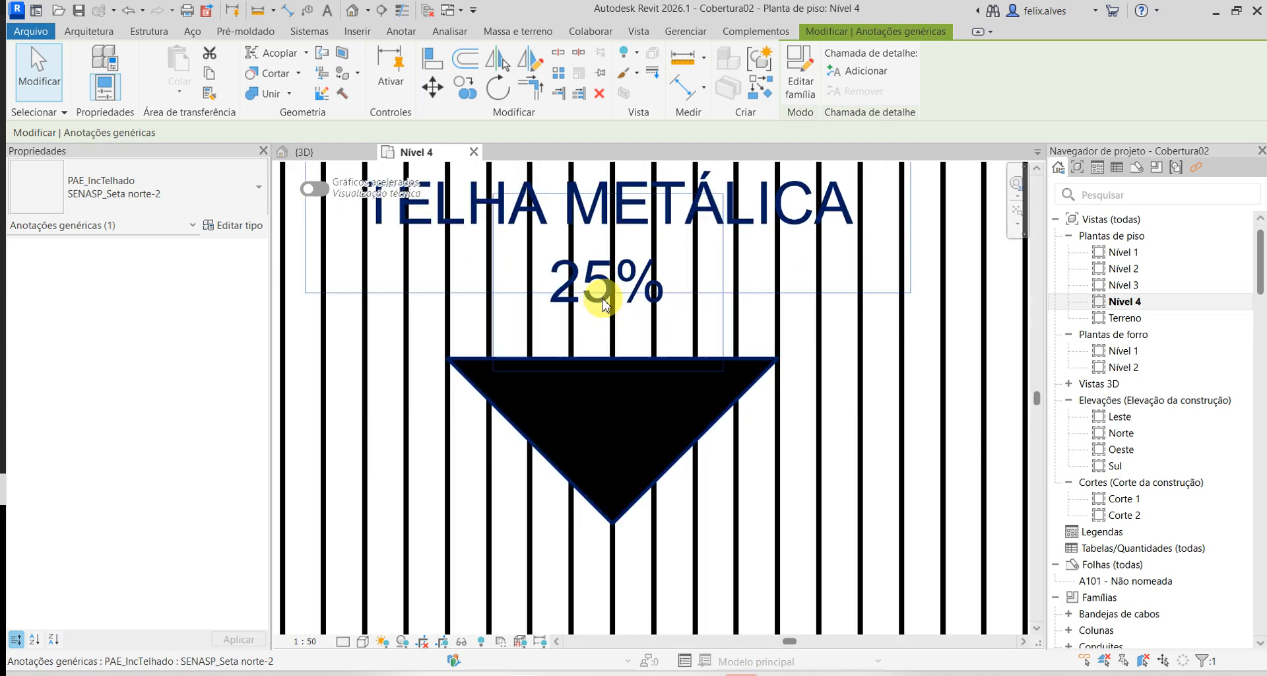
pyautogui.click(599, 296)
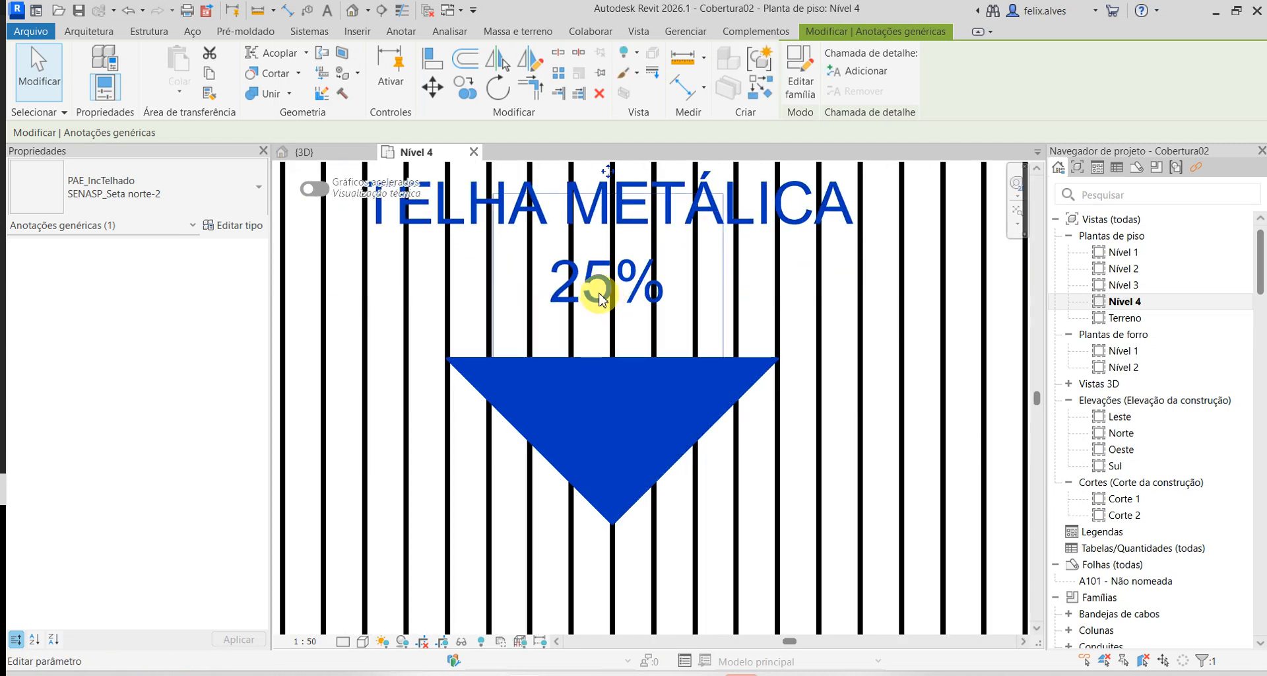
pyautogui.click(599, 290)
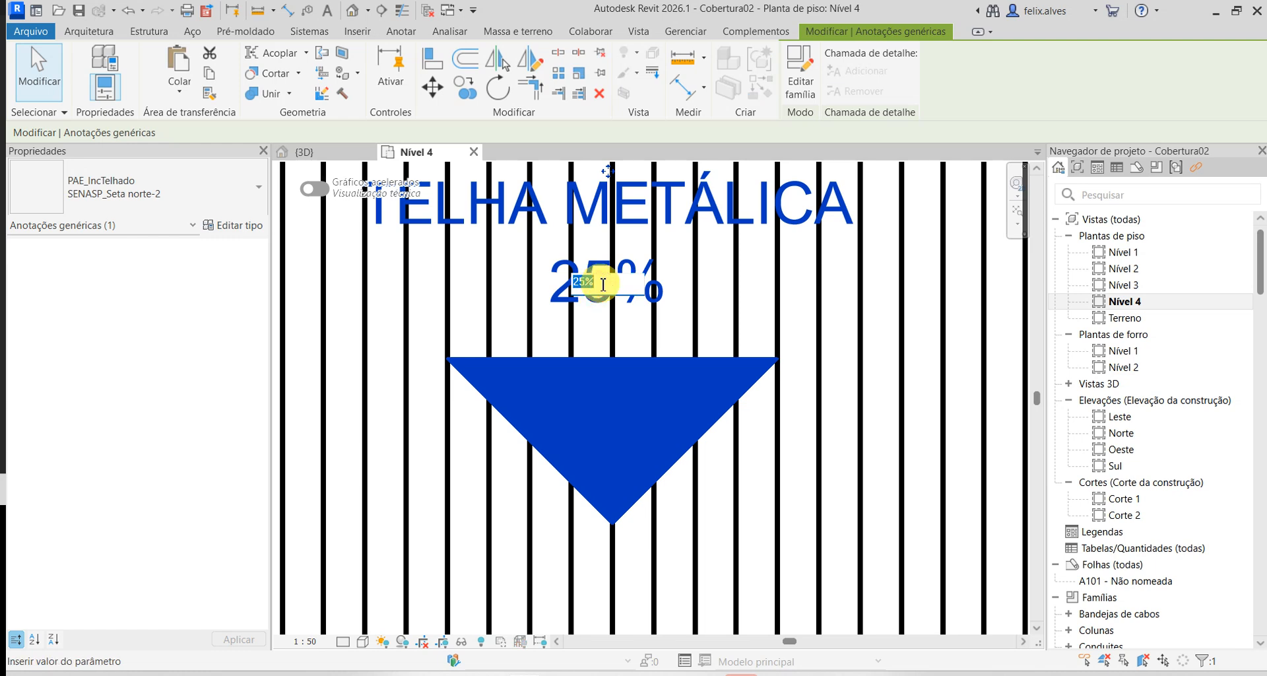
pyautogui.press('Escape')
pyautogui.press('Escape')
# - Check the slope value in the ceramic roof's properties
pyautogui.scroll(-5, 574, 343)
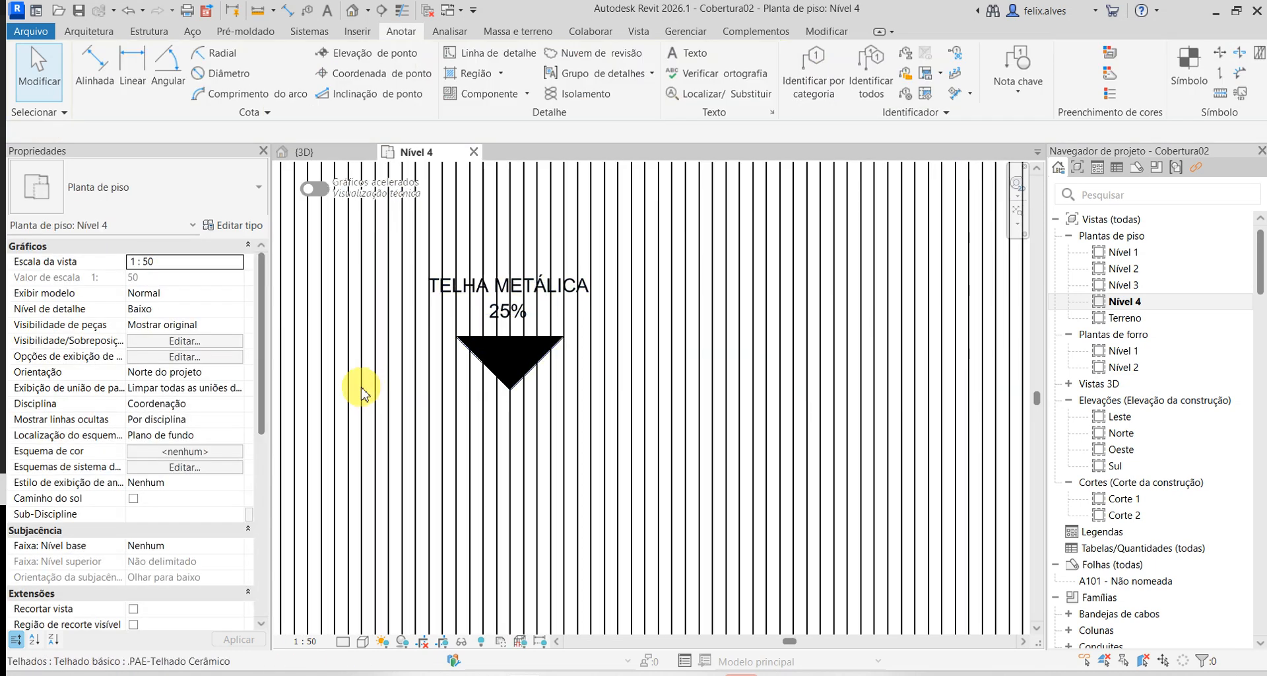
pyautogui.click(357, 390)
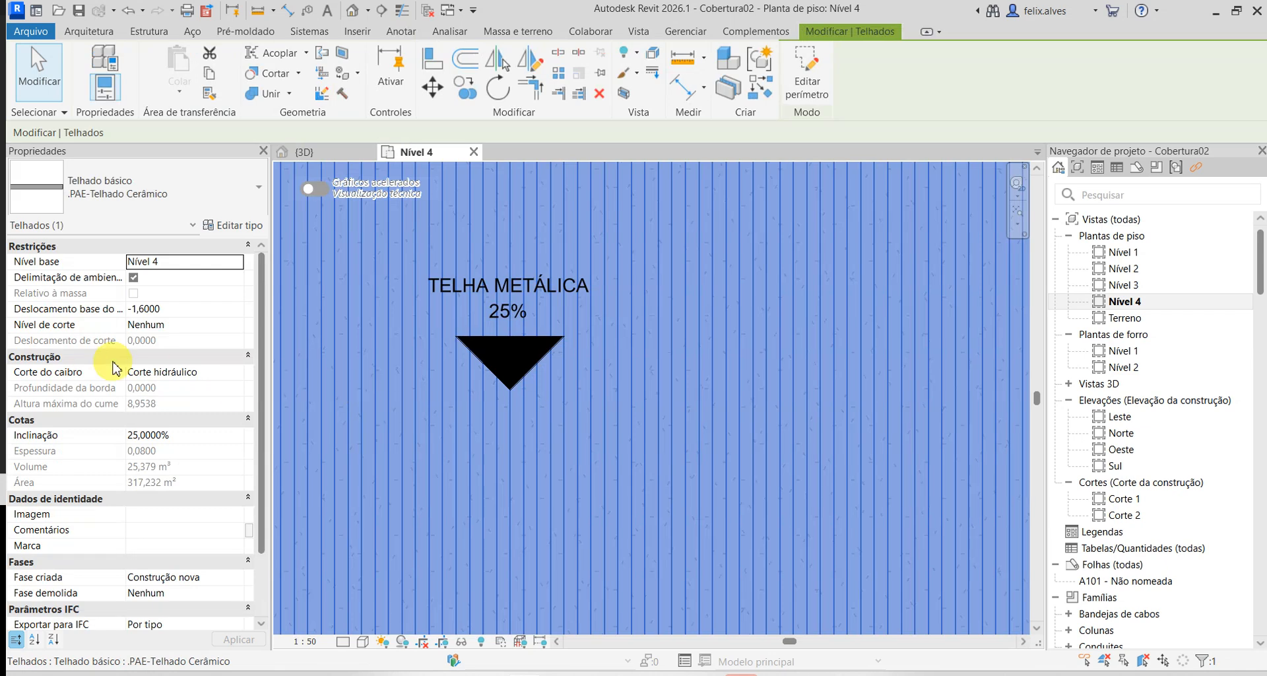
pyautogui.press('Escape')
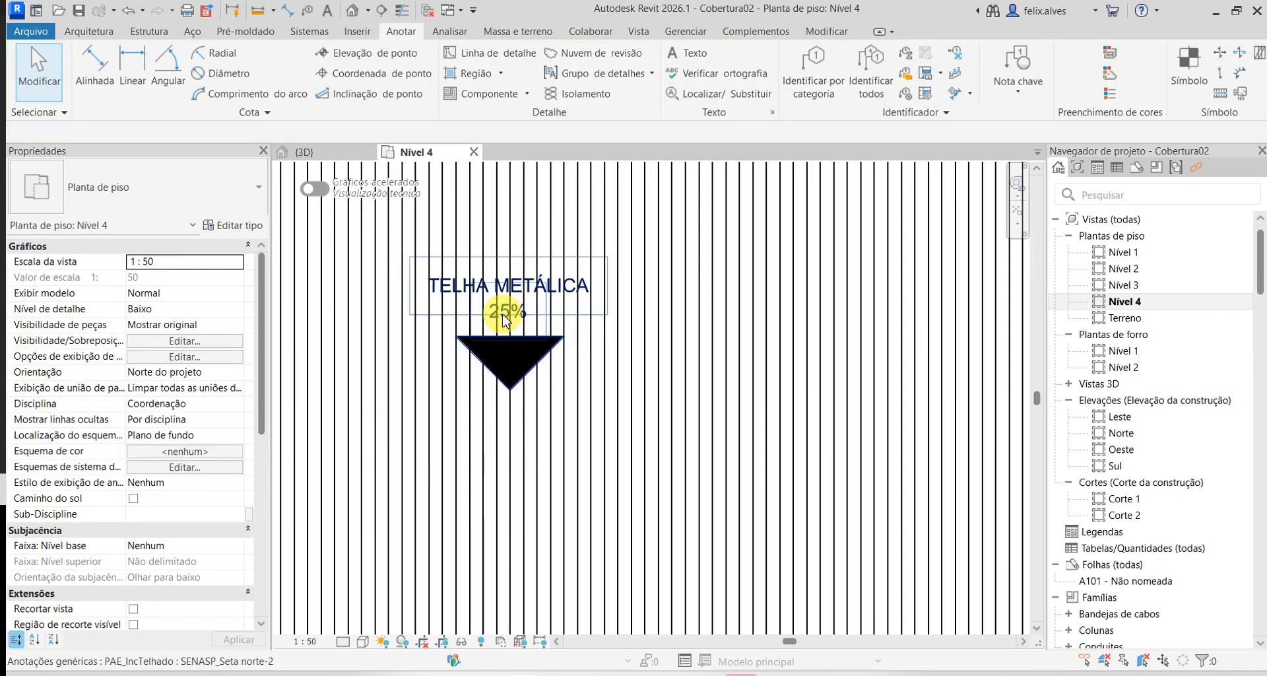
# - Set the slope value on the northwest wing's south-pointing arrow to 30% and accept the type parameter change
pyautogui.scroll(3, 503, 316)
pyautogui.click(506, 311)
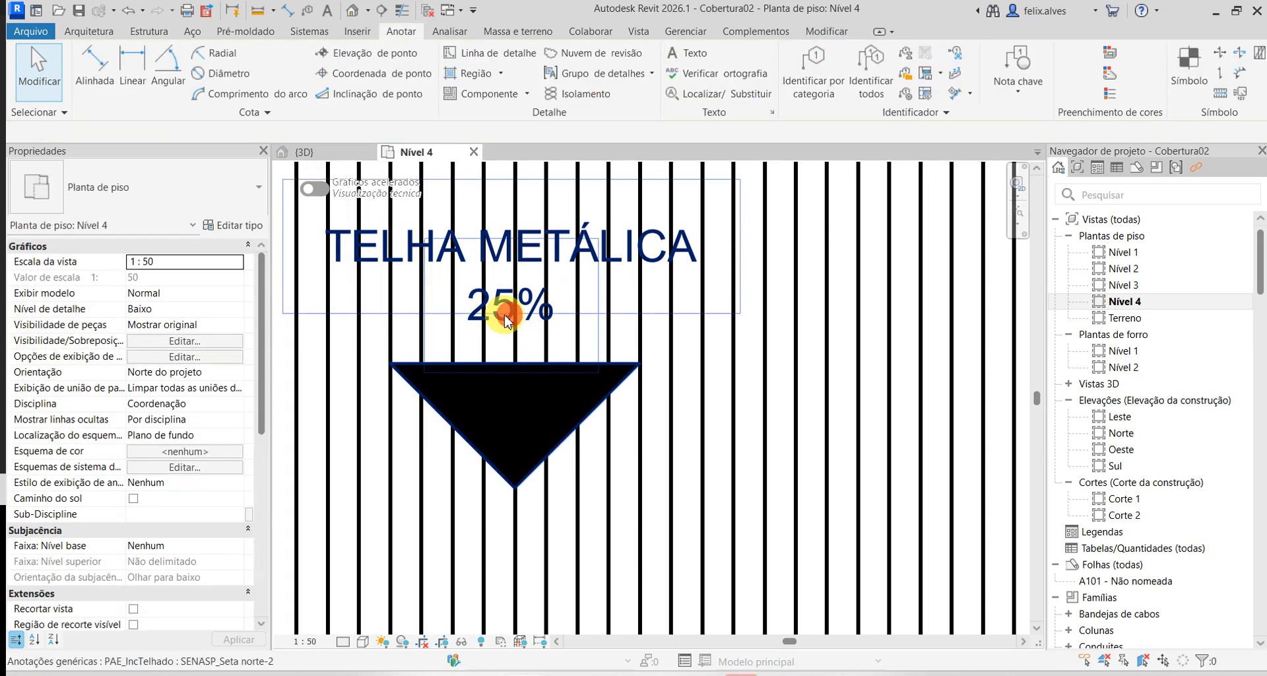
pyautogui.click(506, 310)
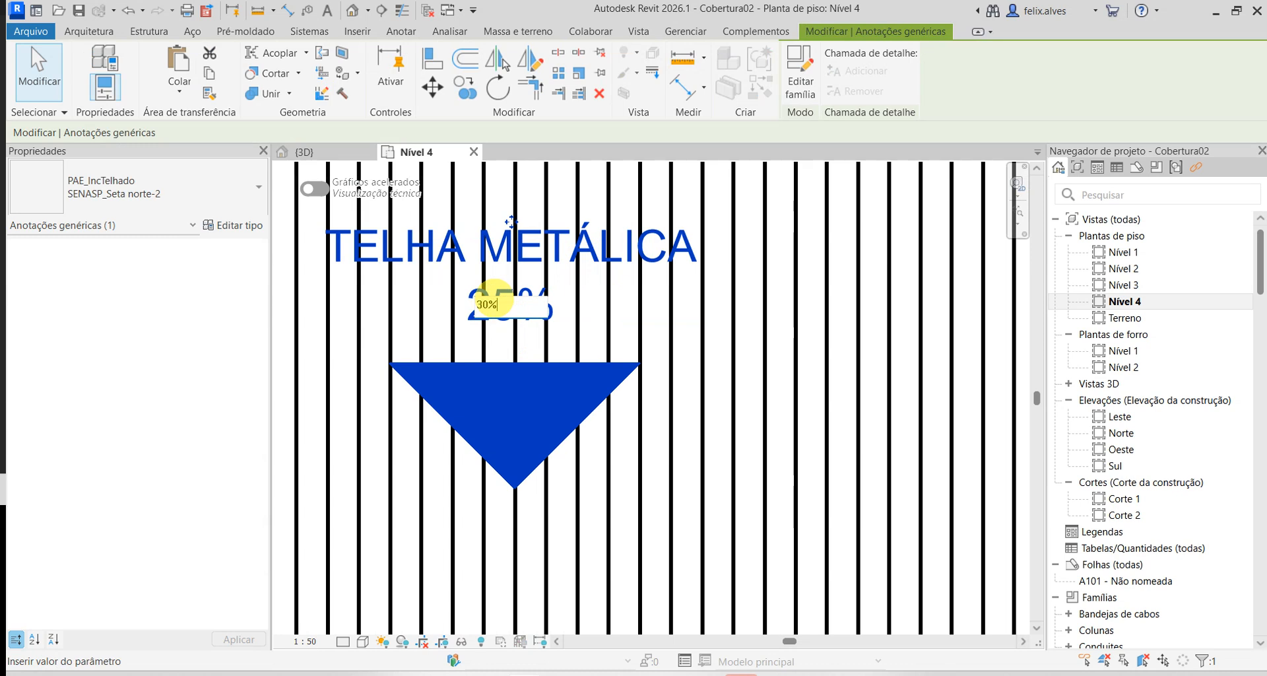
pyautogui.press('Return')
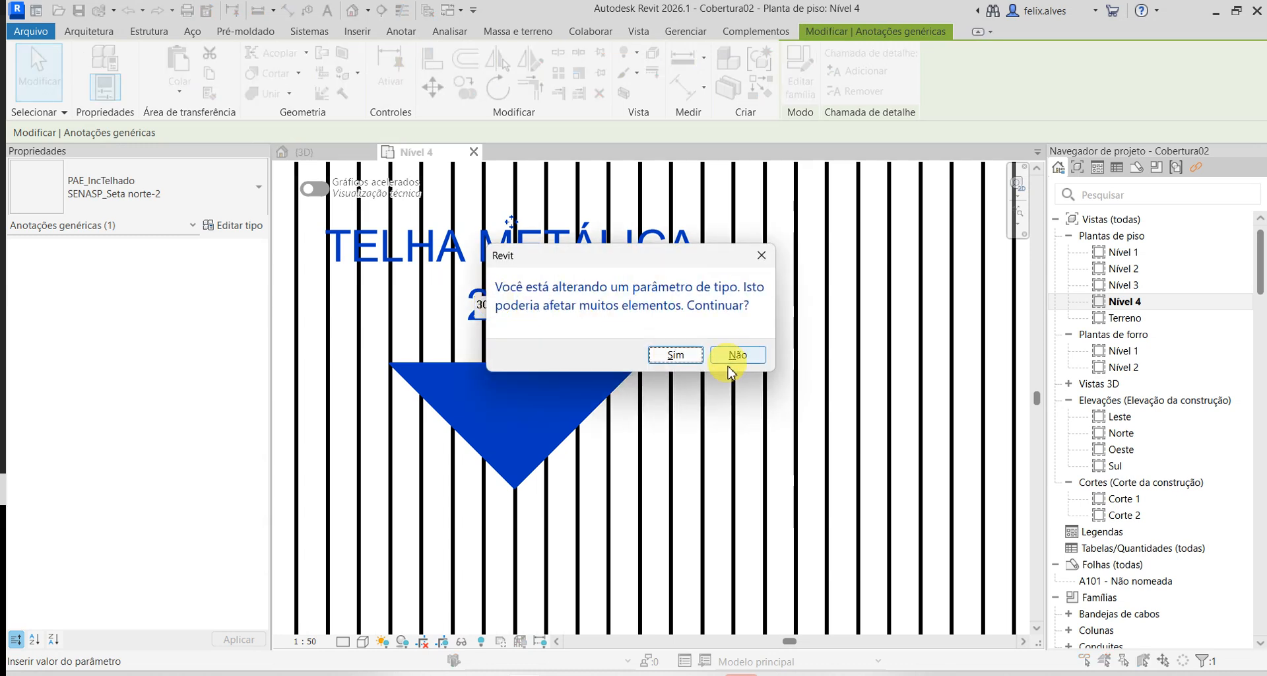
pyautogui.click(680, 355)
# - Open the type properties of the east-pointing slope arrow on the main roof
pyautogui.scroll(-6, 719, 230)
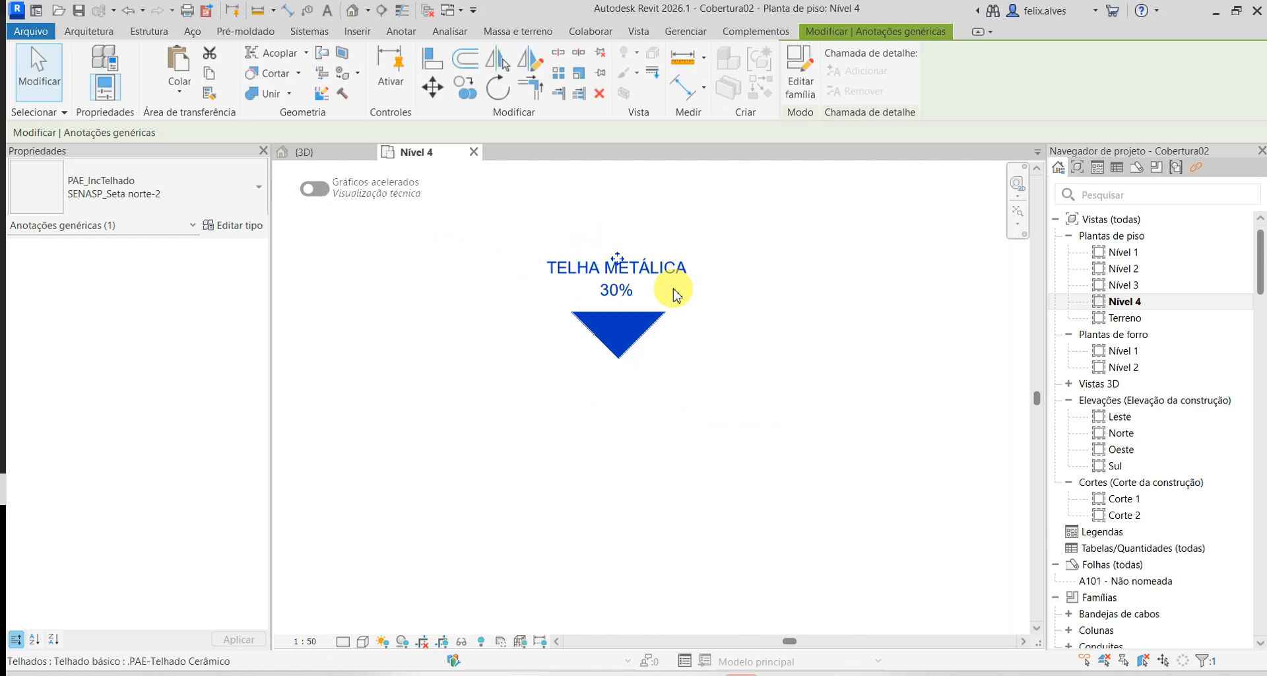
pyautogui.scroll(-4, 749, 392)
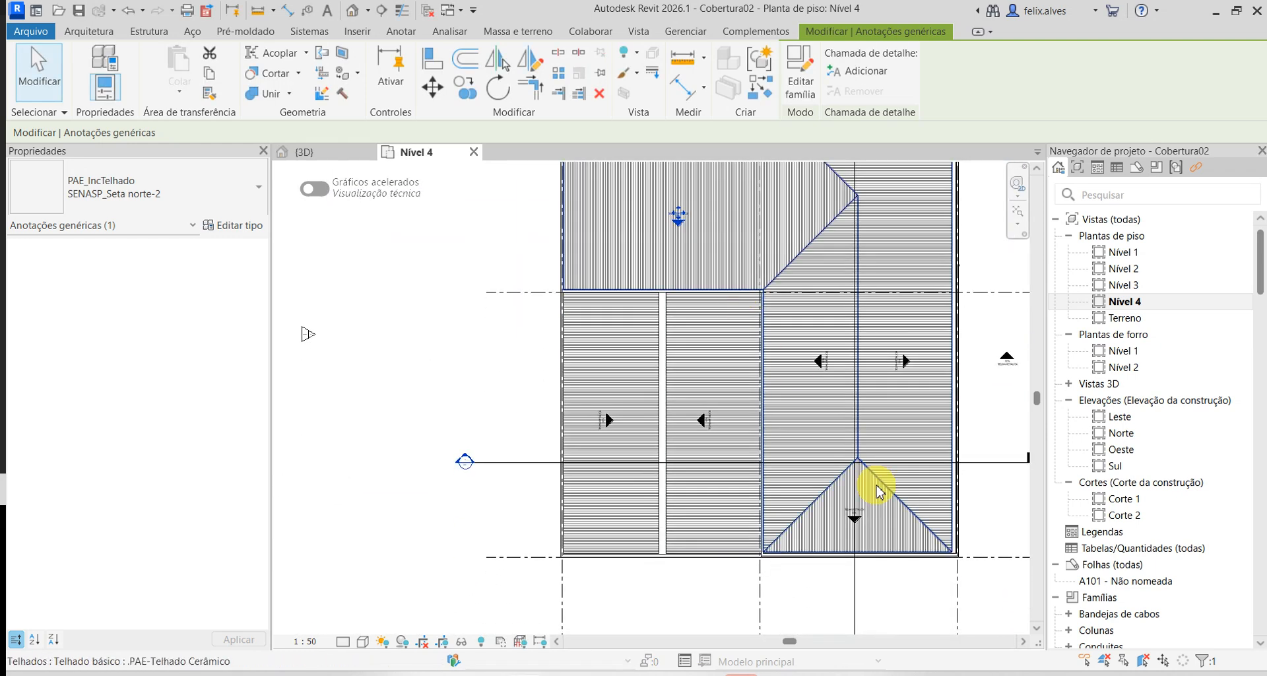
pyautogui.scroll(5, 891, 489)
pyautogui.scroll(5, 829, 449)
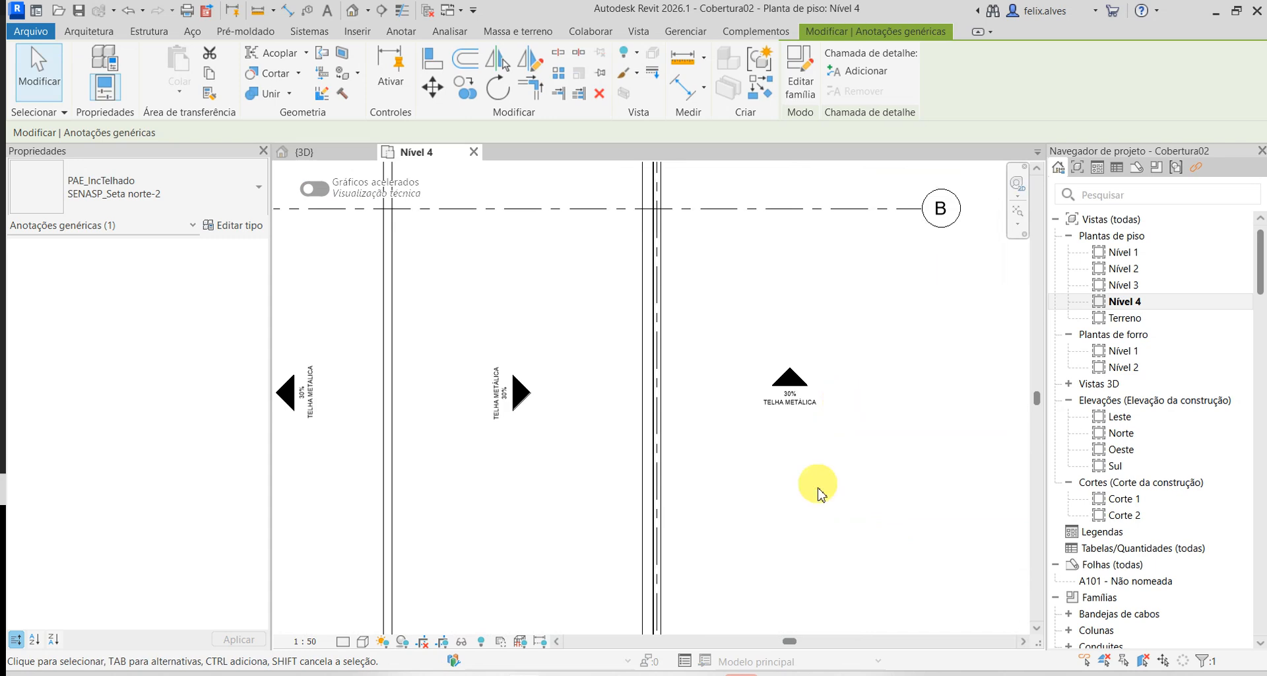
pyautogui.click(831, 527)
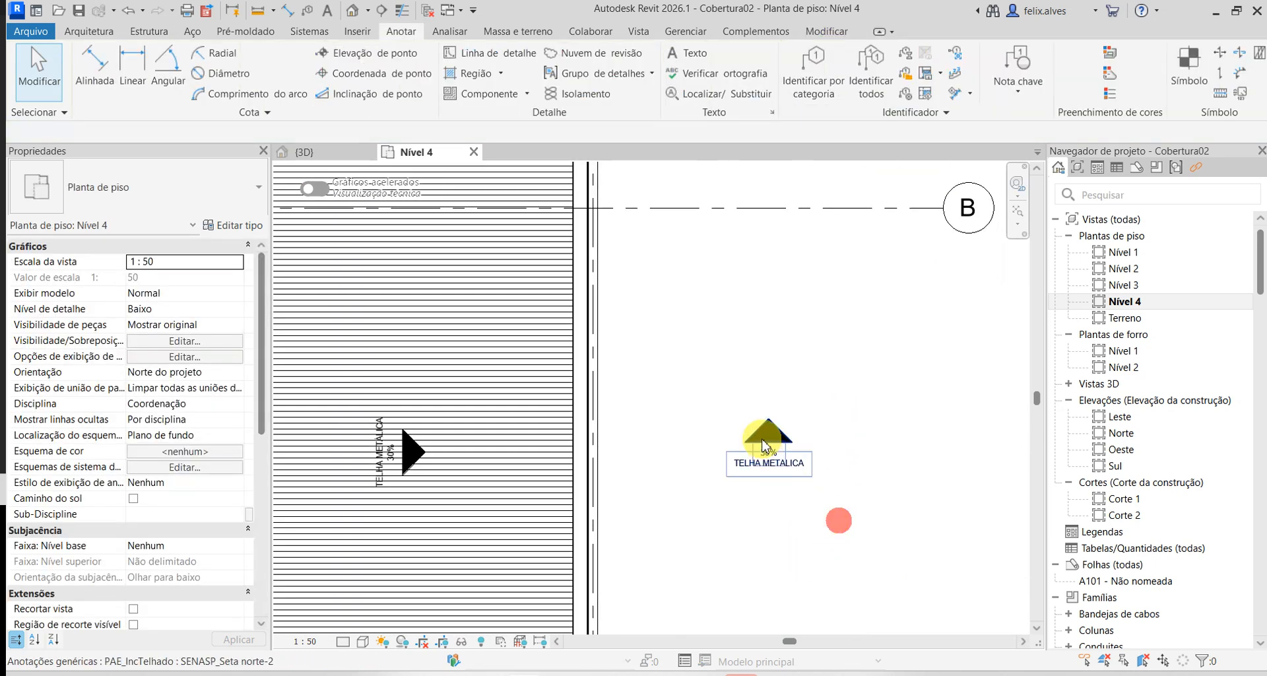
pyautogui.click(408, 467)
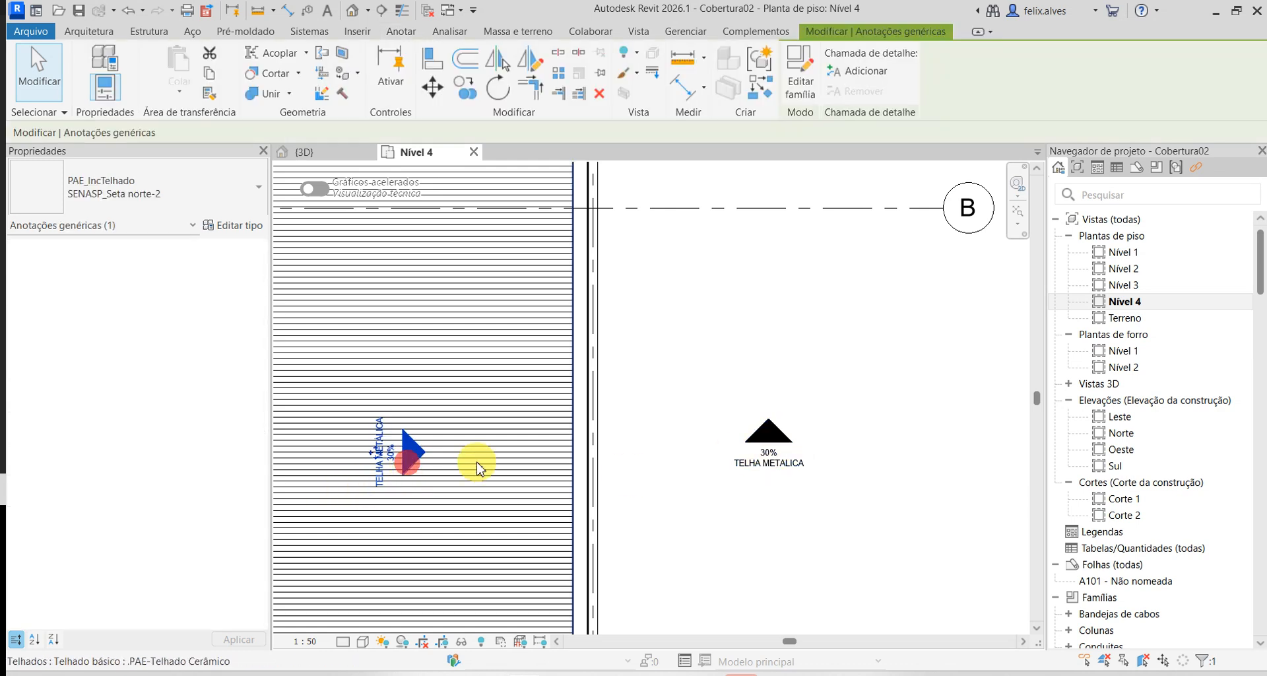
pyautogui.click(239, 225)
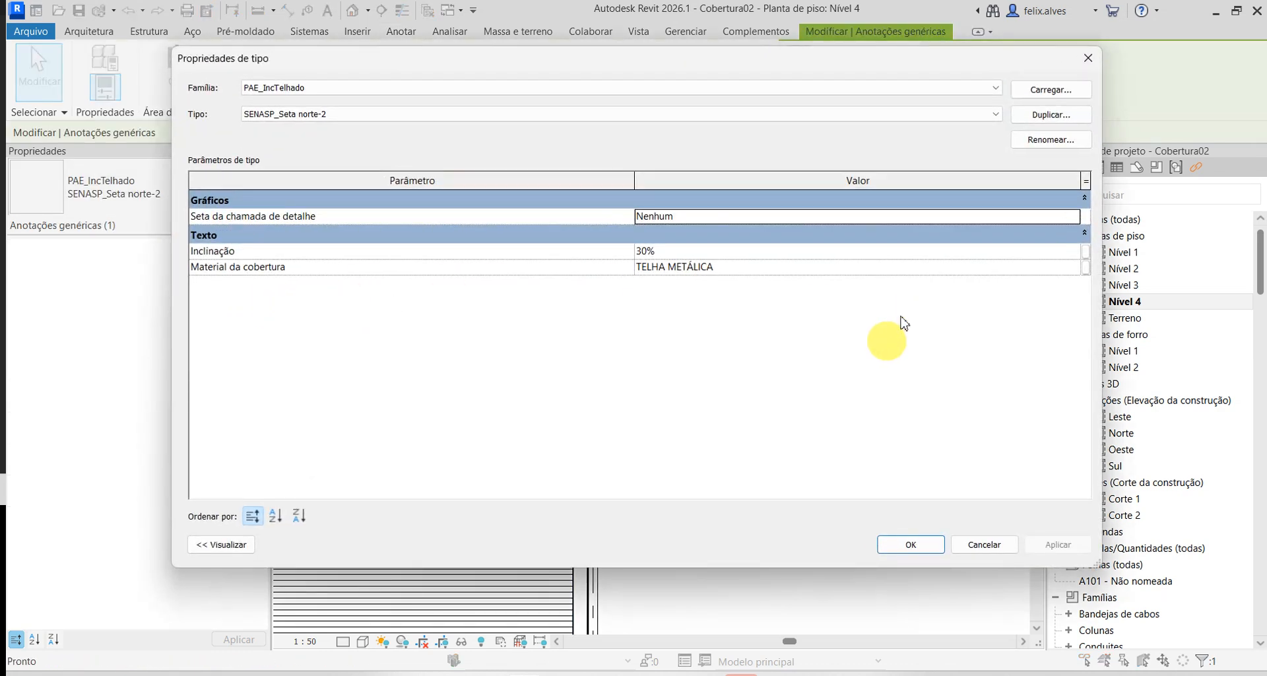
pyautogui.click(1051, 114)
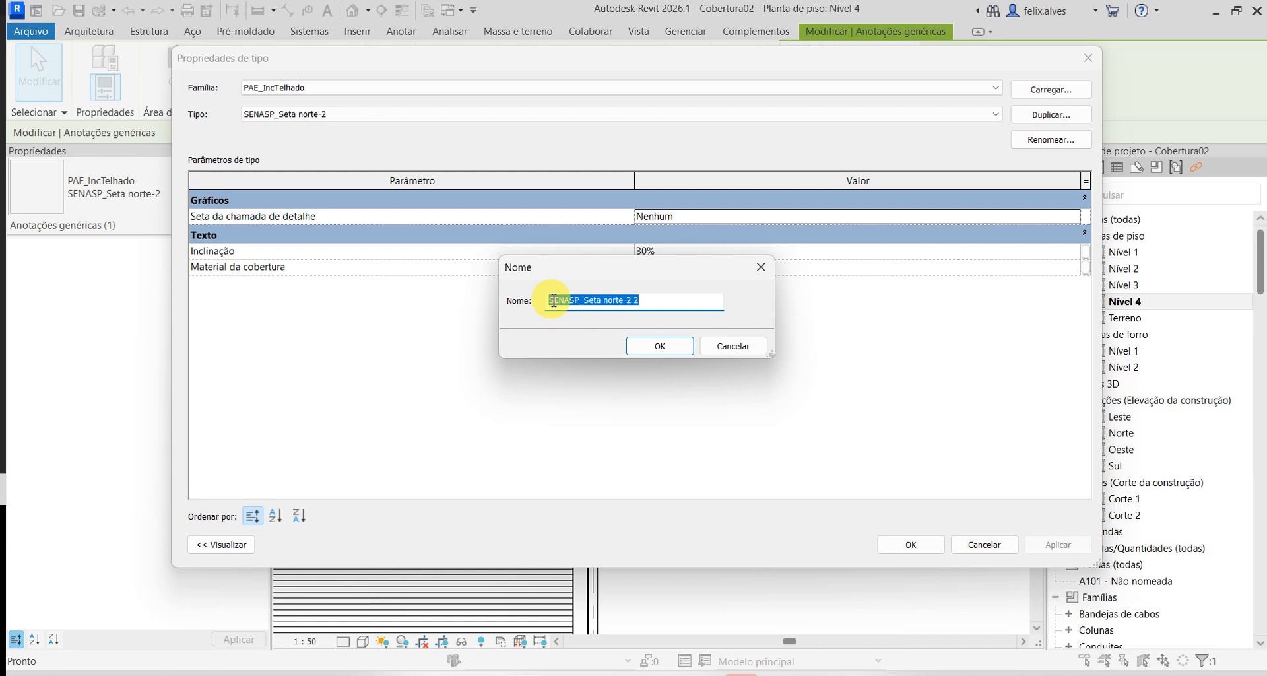
pyautogui.press('BackSpace')
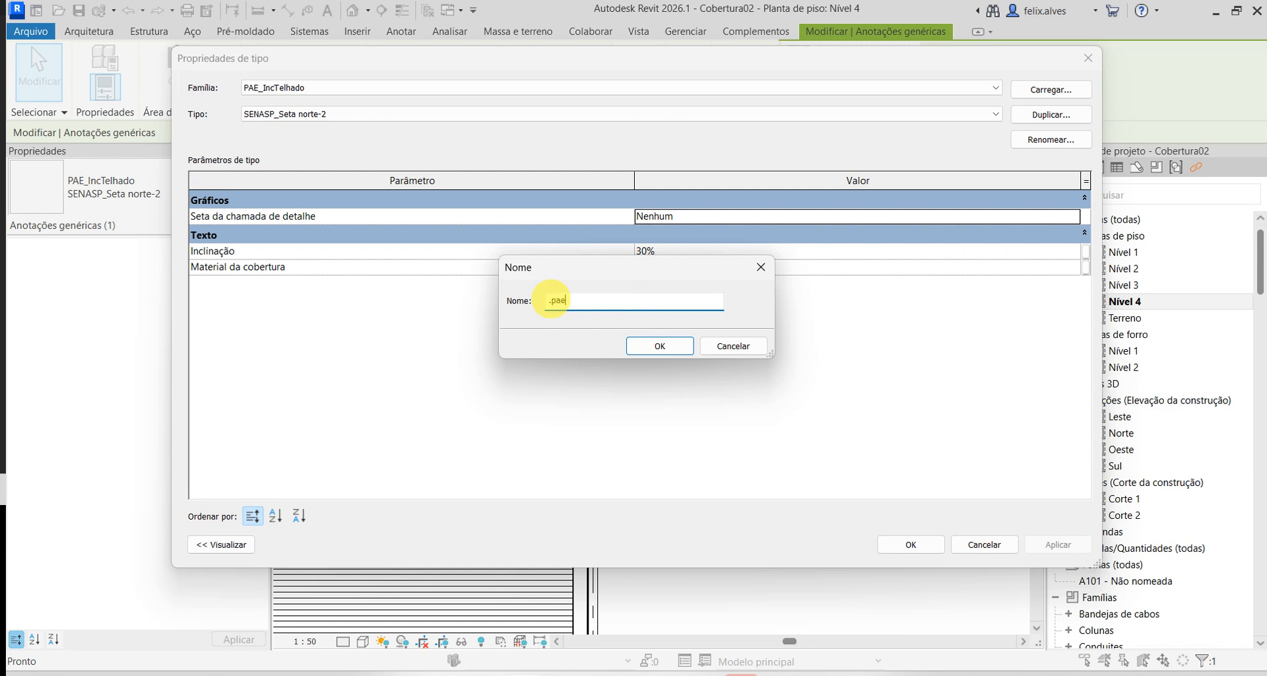
pyautogui.press('Escape')
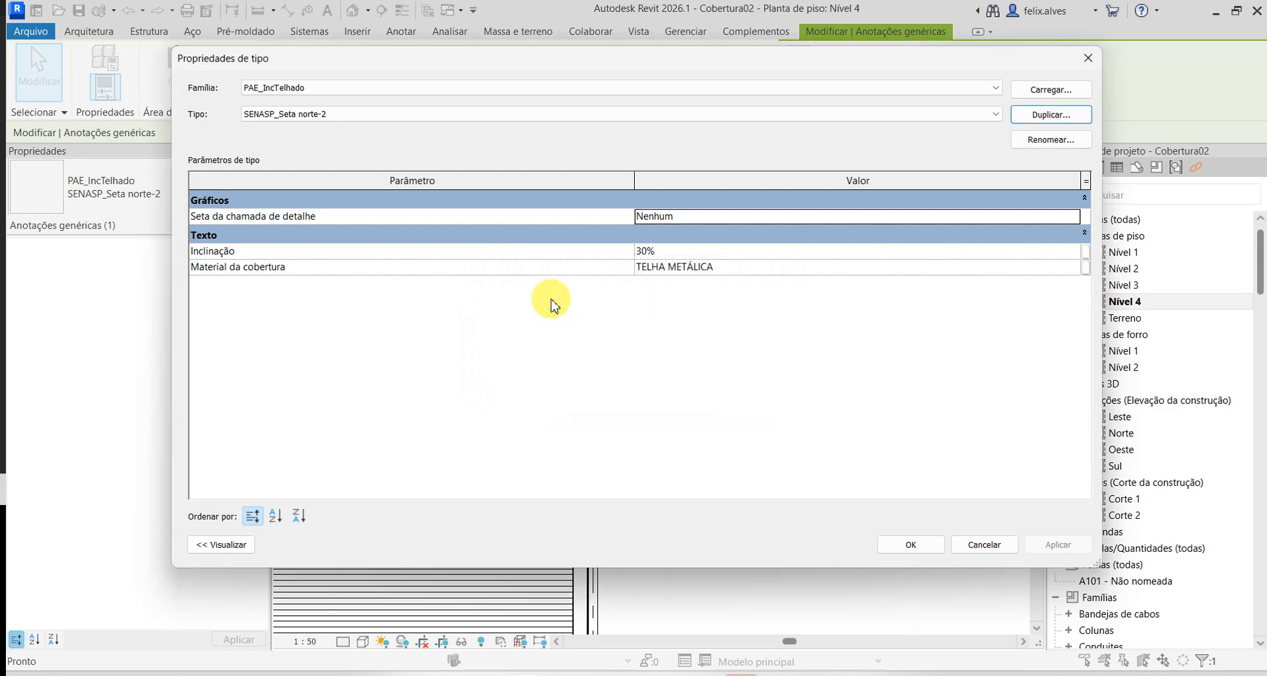
# - Rename the arrow type SENASP_Seta norte-2 as PAE-COB CERÂMICA
pyautogui.click(1047, 138)
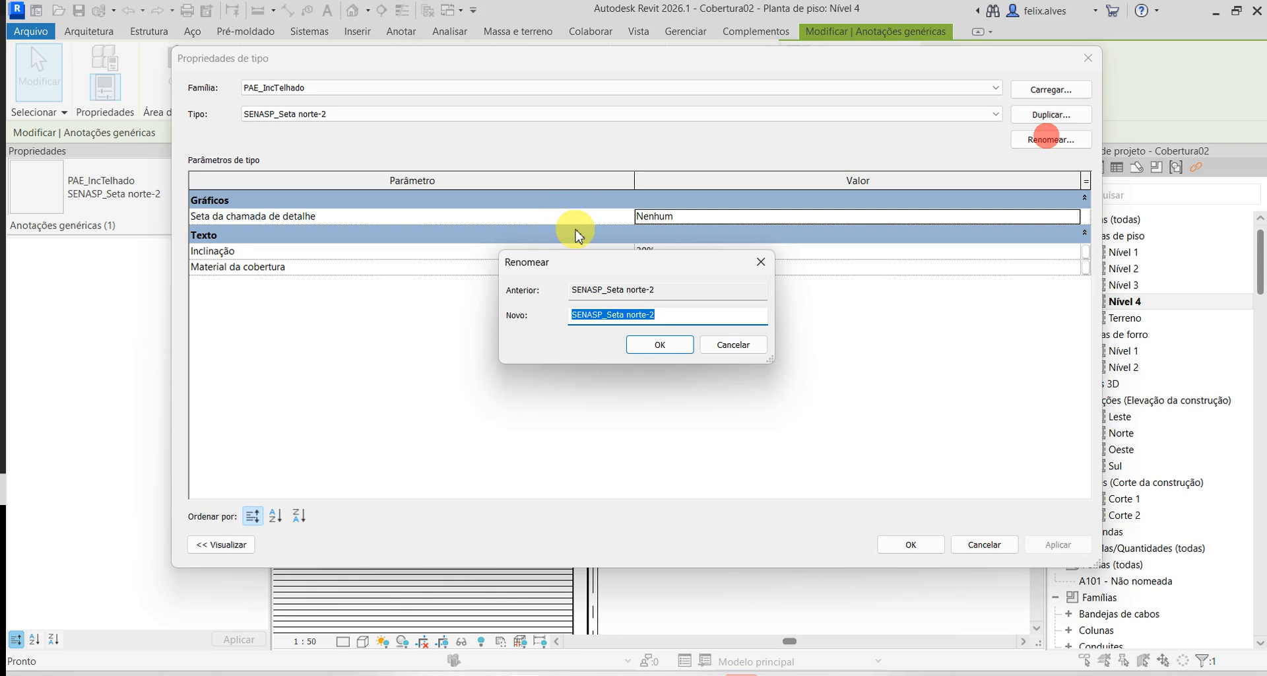
pyautogui.write('PAE-COB CERÂMICA')
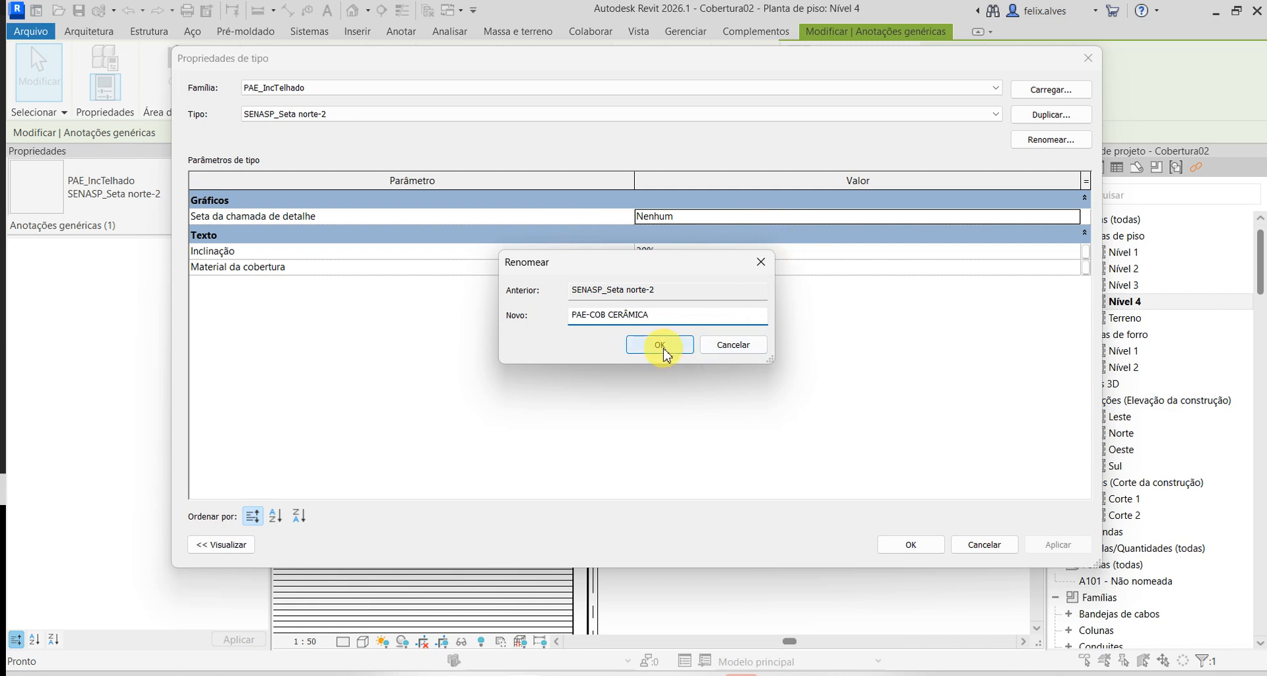
pyautogui.click(664, 350)
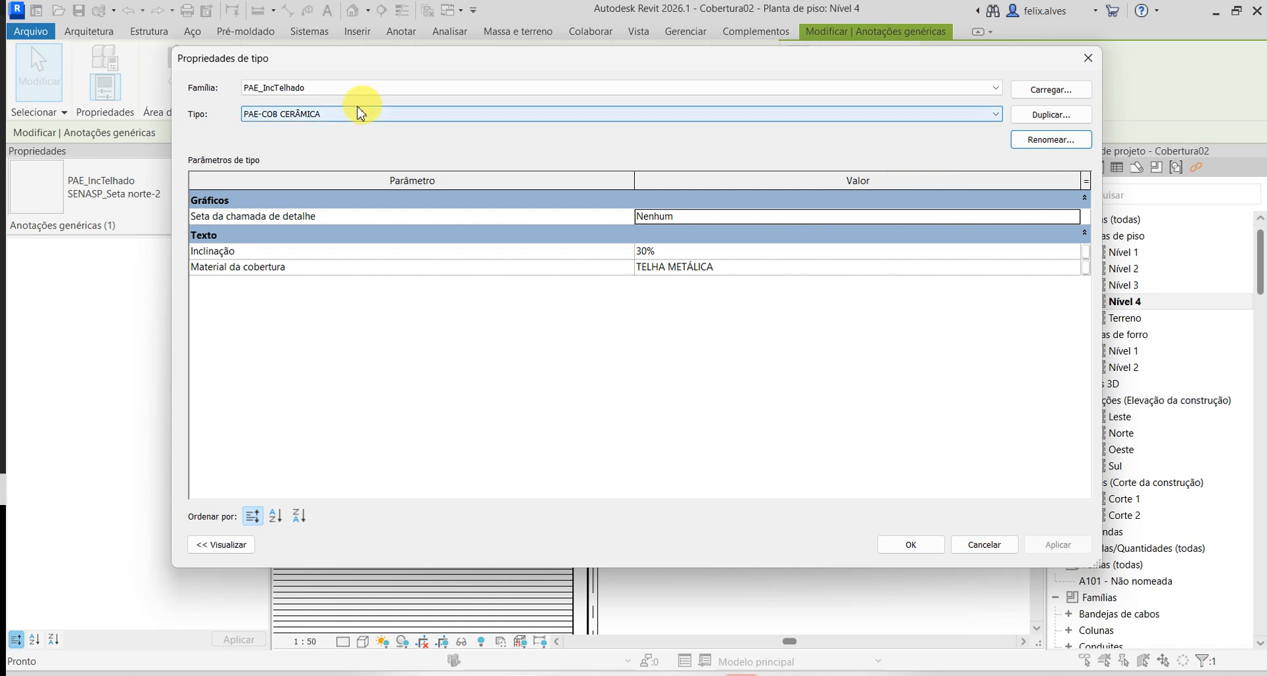
# - Duplicate the ceramic arrow type as PAE-COB METÁLICA and set its Inclinação to 10%
pyautogui.click(1064, 118)
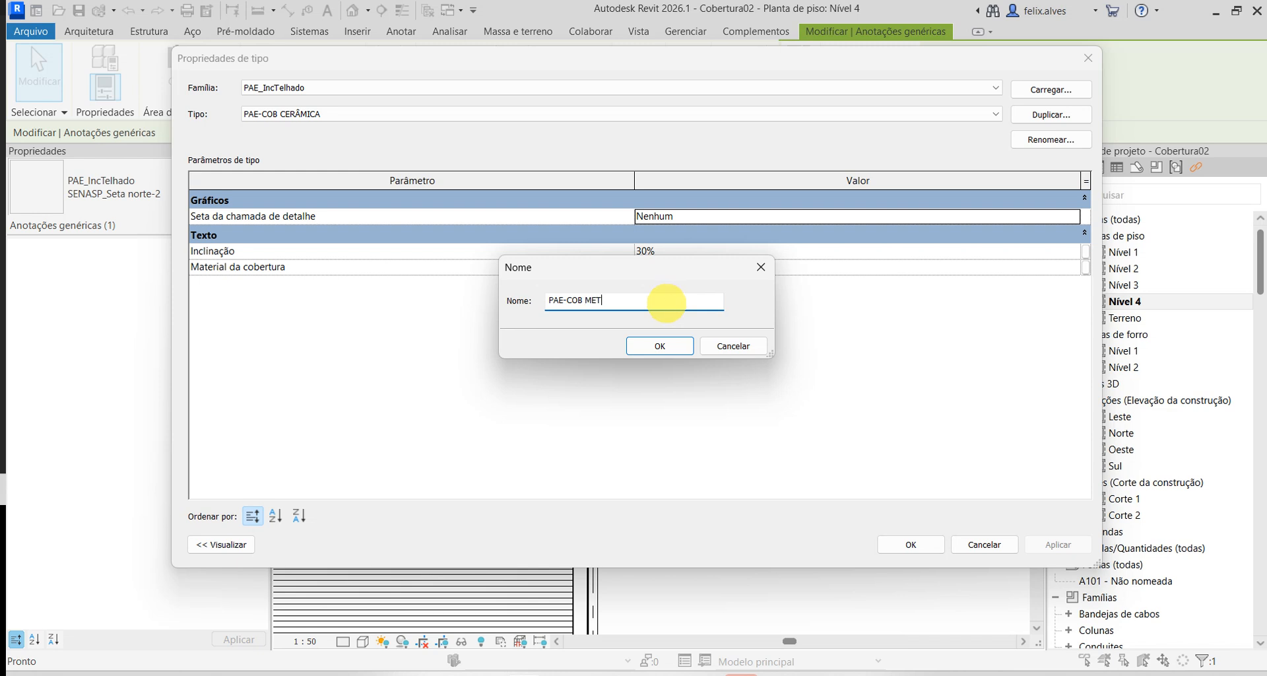
pyautogui.press('Return')
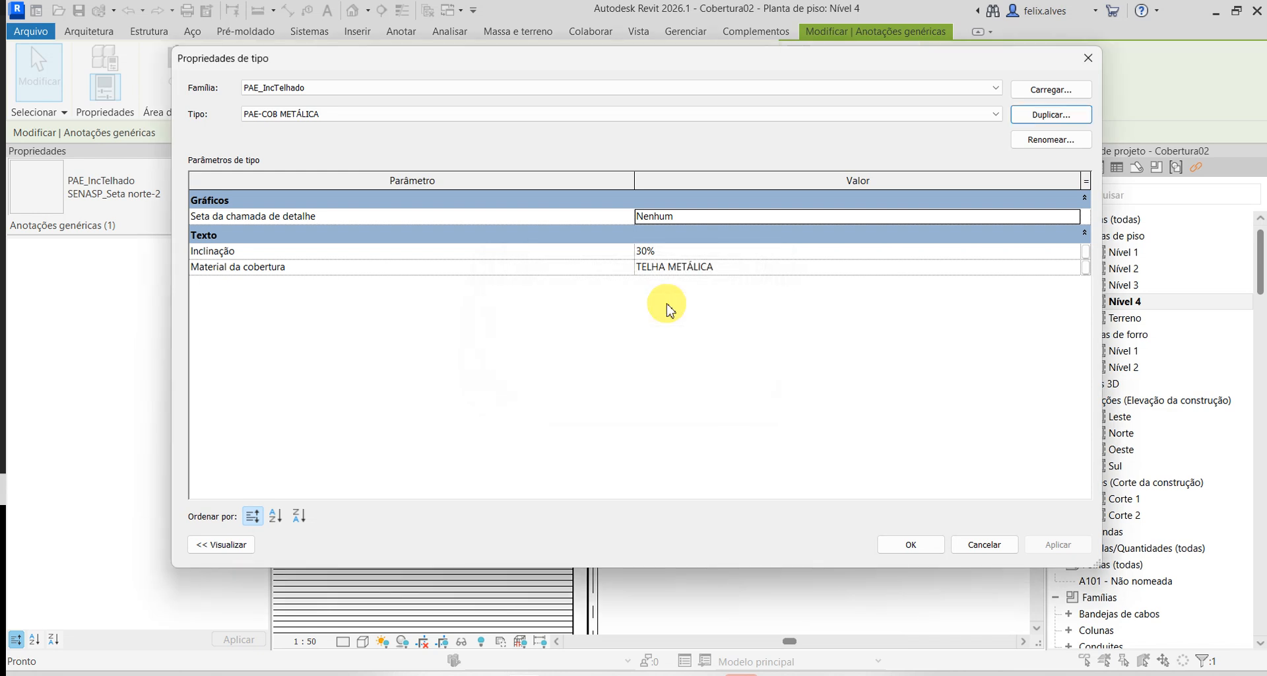
pyautogui.click(663, 268)
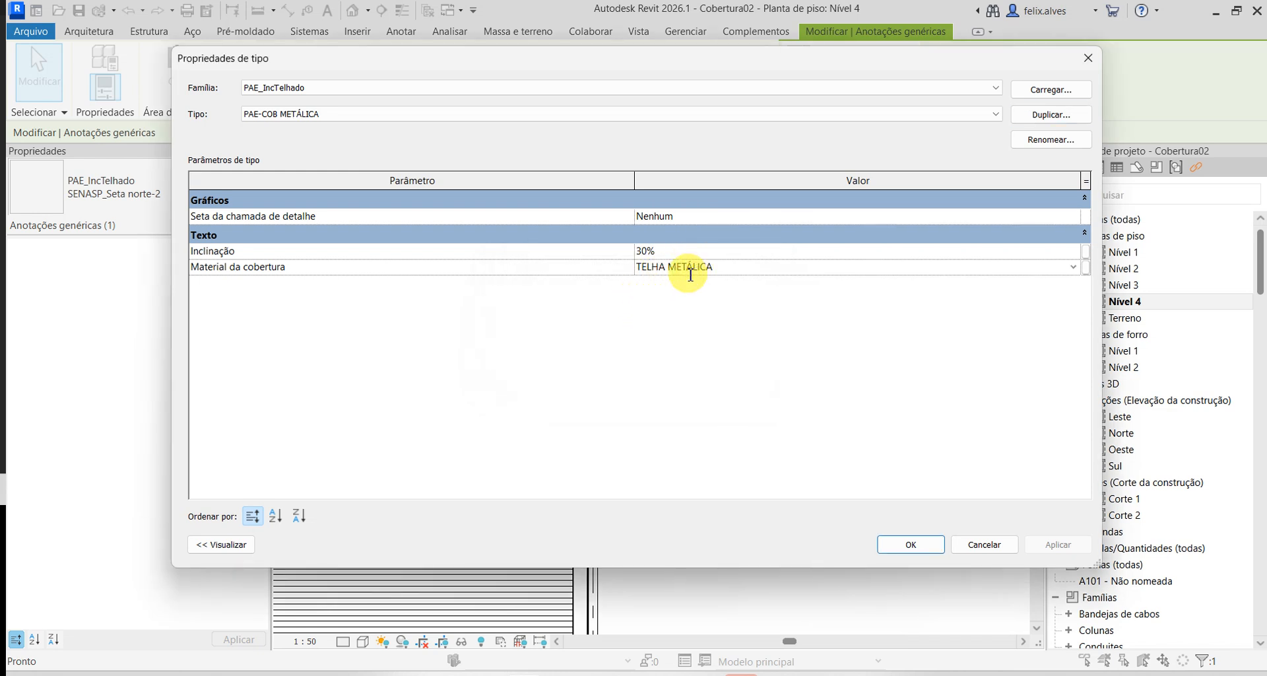
pyautogui.click(663, 251)
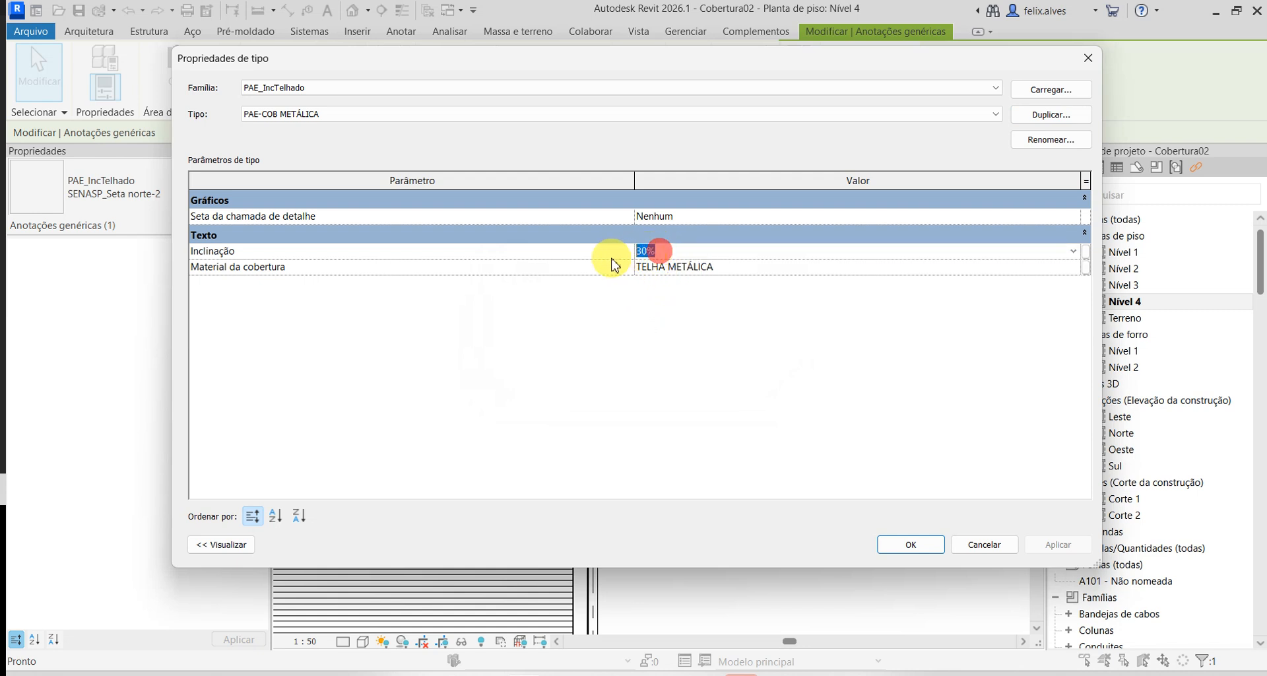
pyautogui.write('10')
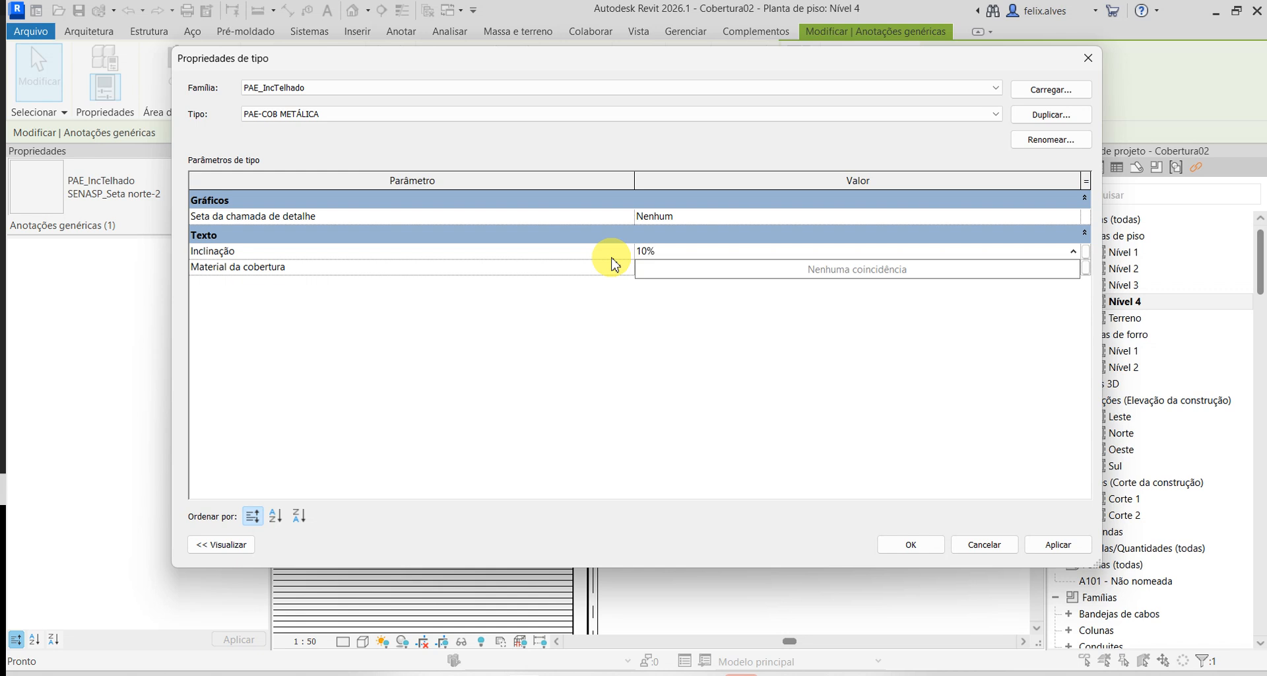
pyautogui.click(914, 462)
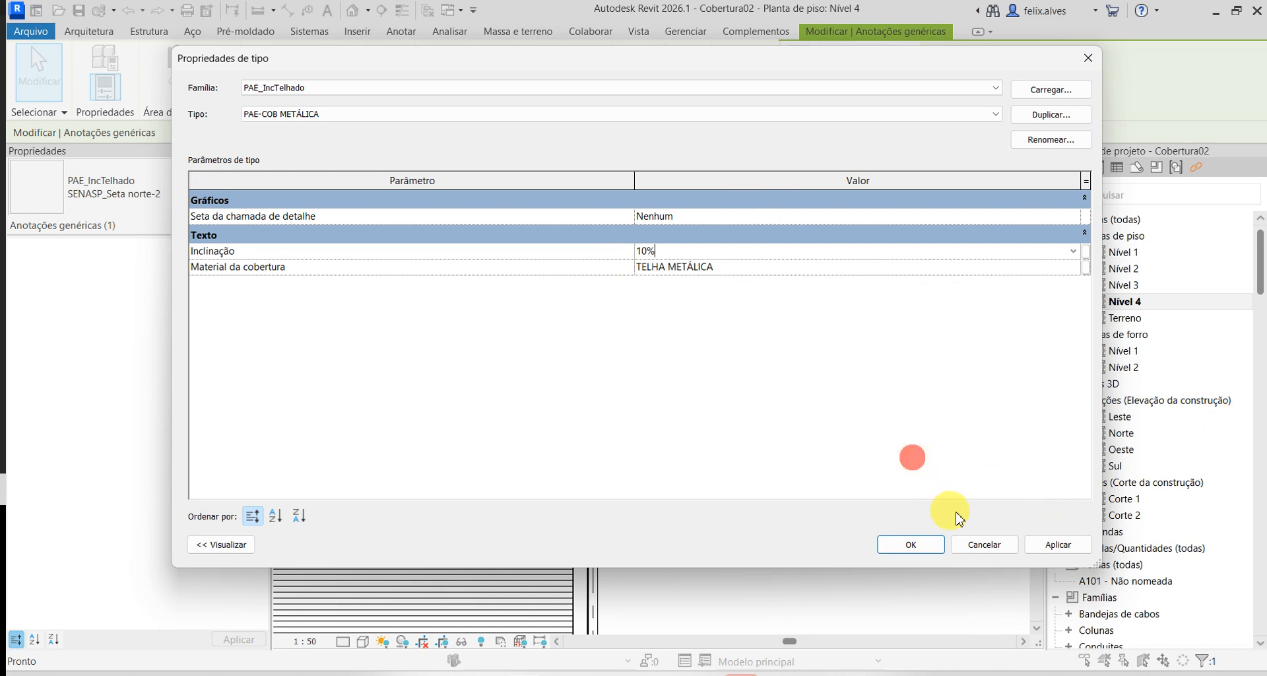
pyautogui.click(1071, 546)
pyautogui.click(911, 545)
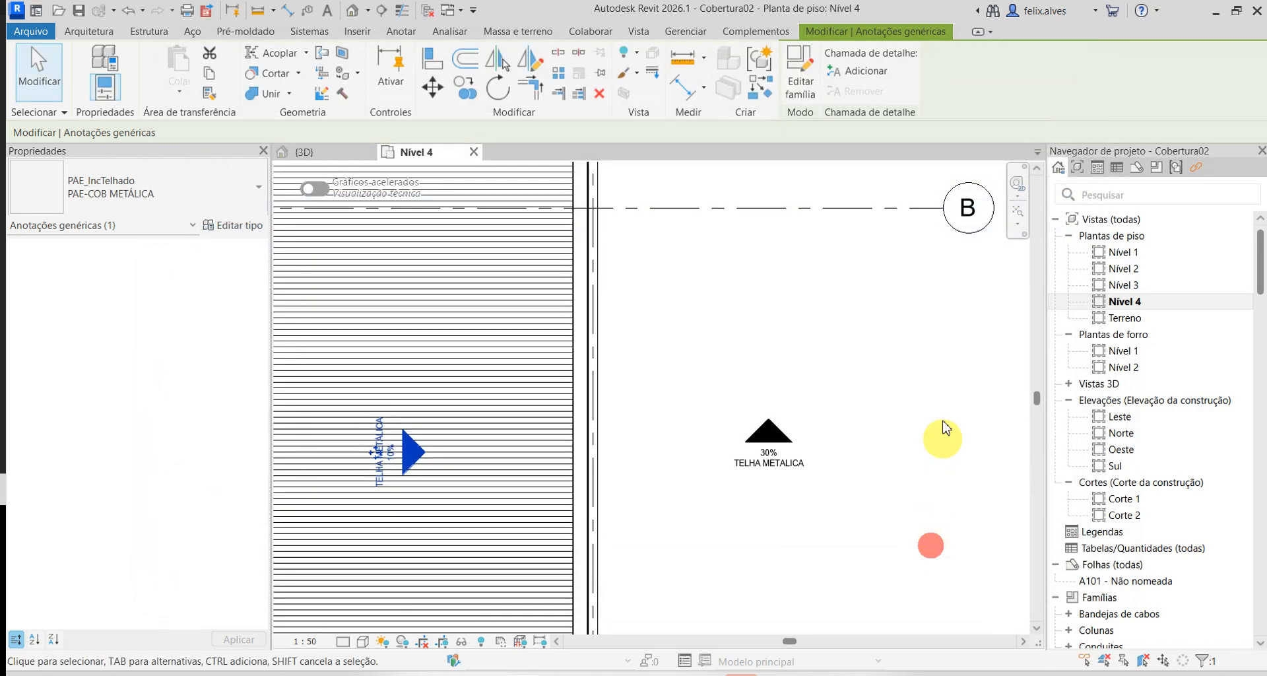
pyautogui.press('Escape')
# - Switch the east-pointing slope arrow on the main ceramic roof to the PAE-COB CERÂMICA type
pyautogui.scroll(1, 403, 470)
pyautogui.click(414, 461)
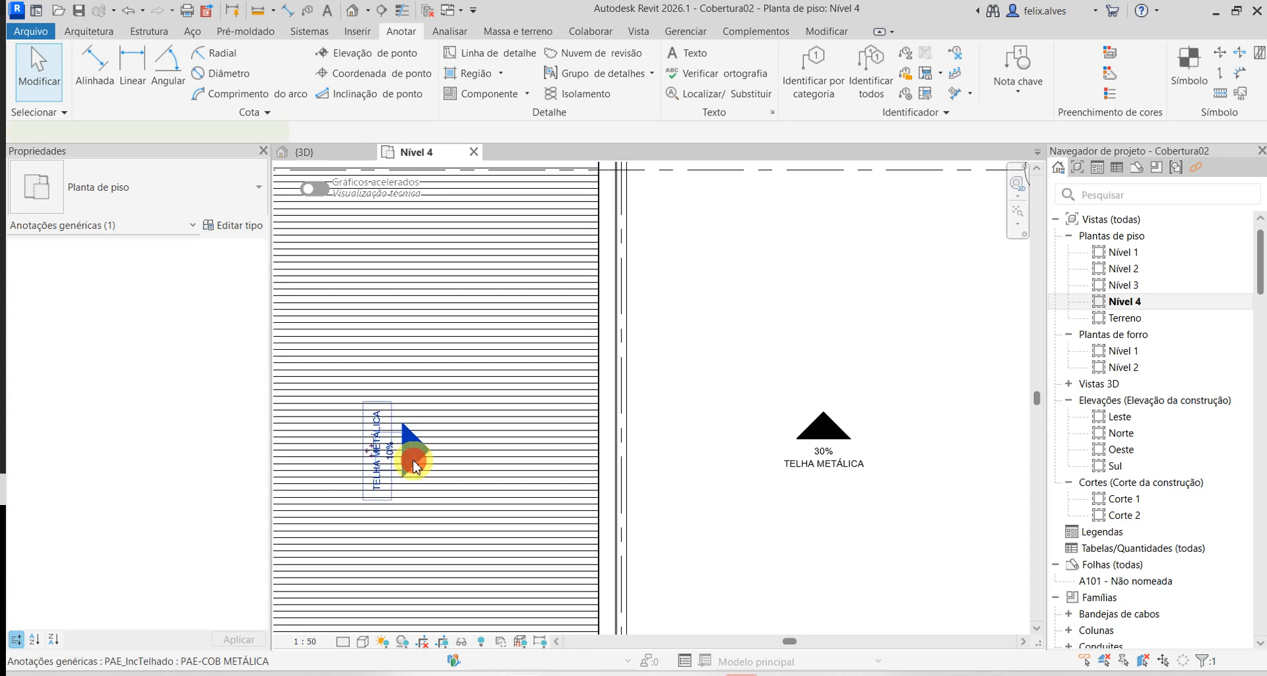
pyautogui.scroll(-4, 650, 541)
pyautogui.press('Escape')
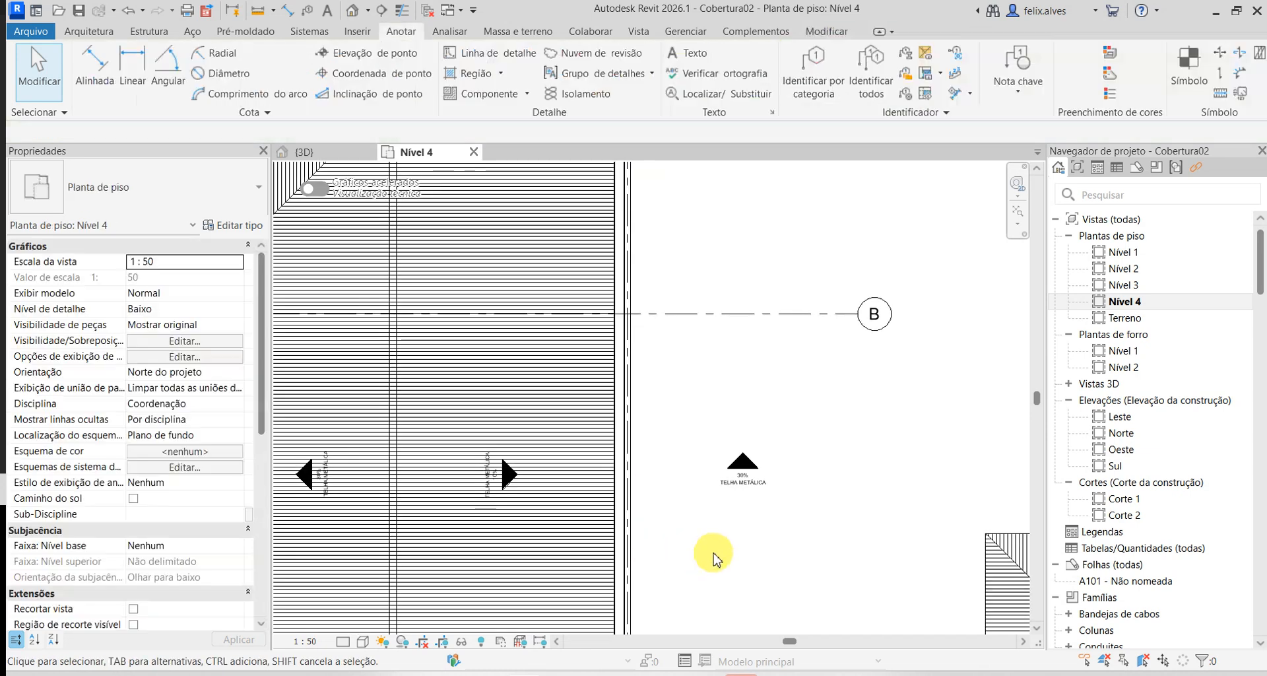
pyautogui.click(505, 474)
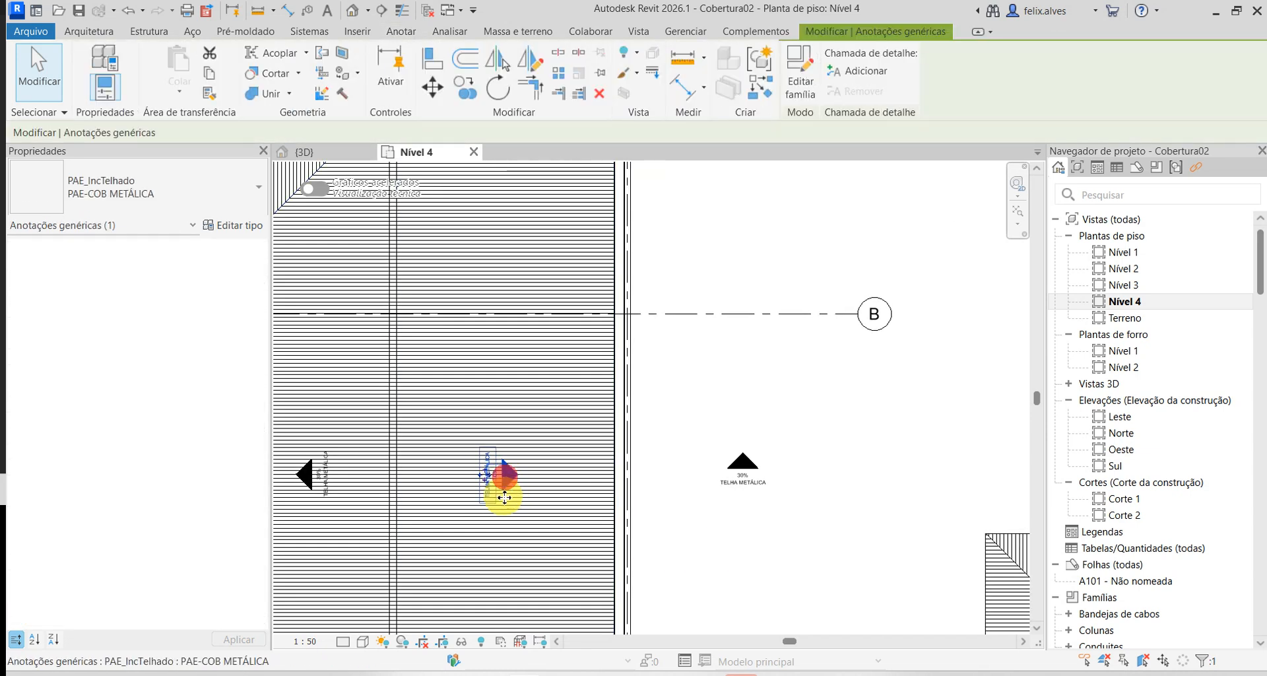
pyautogui.moveTo(501, 487); pyautogui.dragTo(597, 470, button='middle')
pyautogui.click(210, 201)
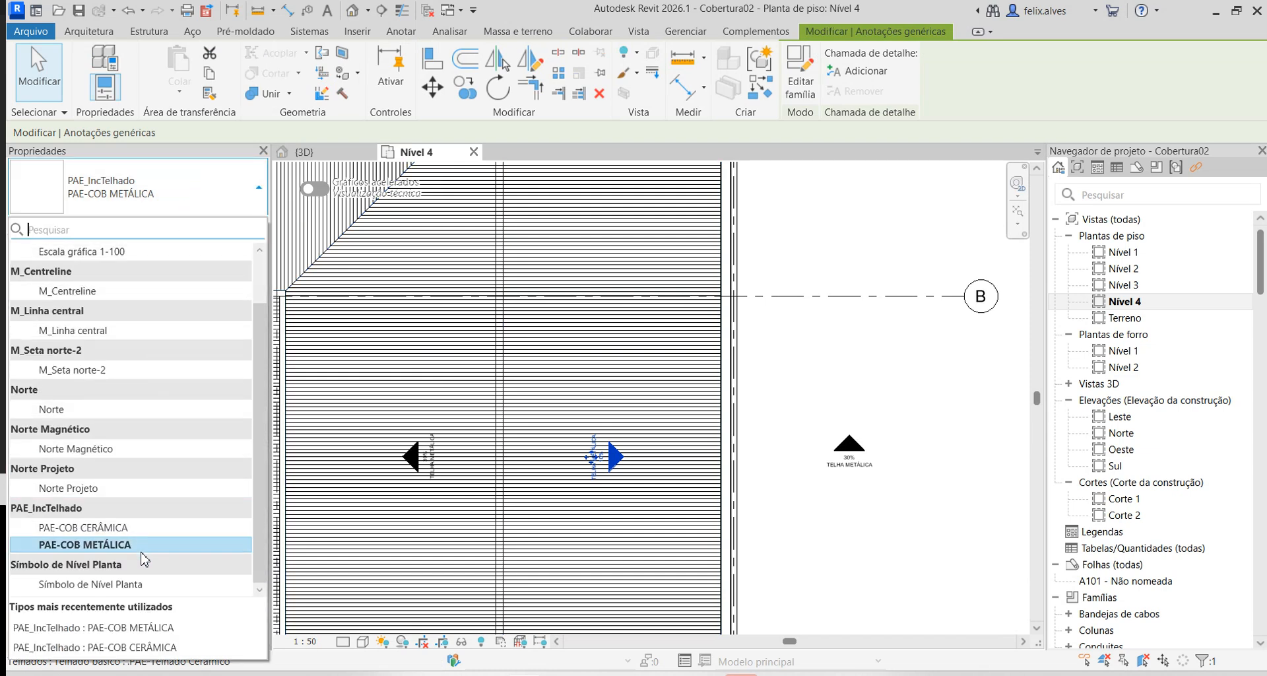
pyautogui.click(119, 528)
pyautogui.press('Escape')
pyautogui.scroll(6, 595, 449)
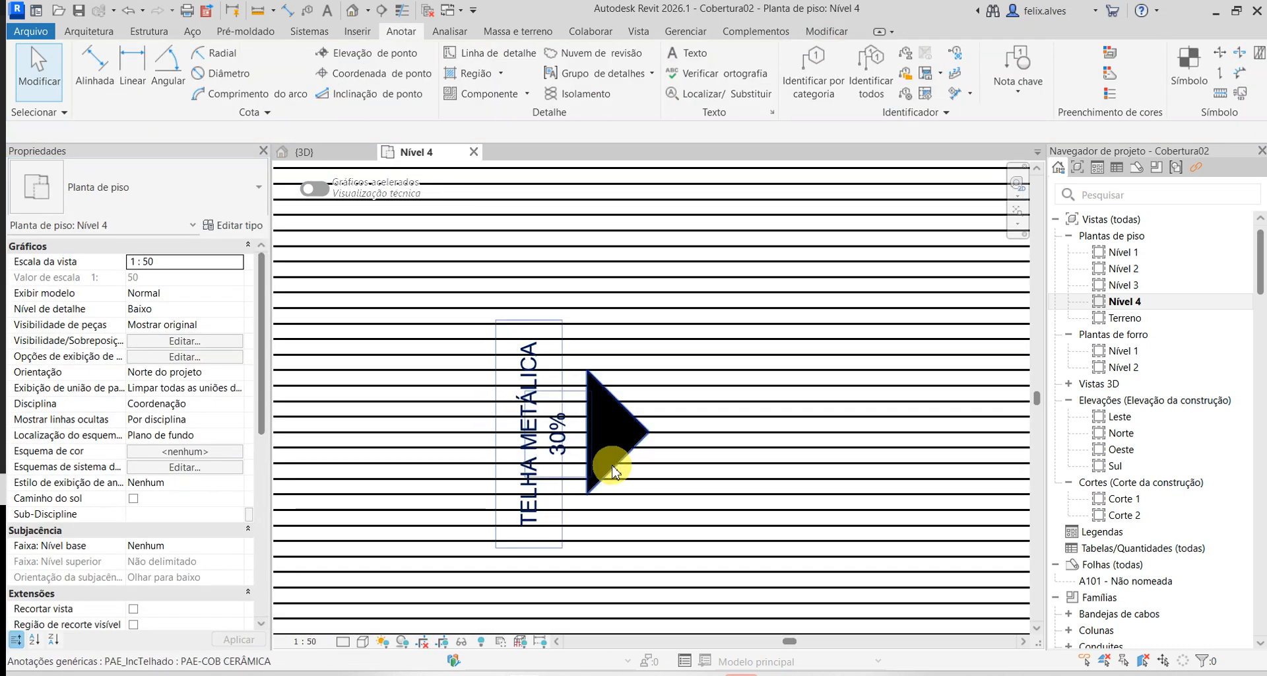
# - Delete the spare north-pointing slope arrow placed outside the building, east of the main roof
pyautogui.scroll(-5, 614, 470)
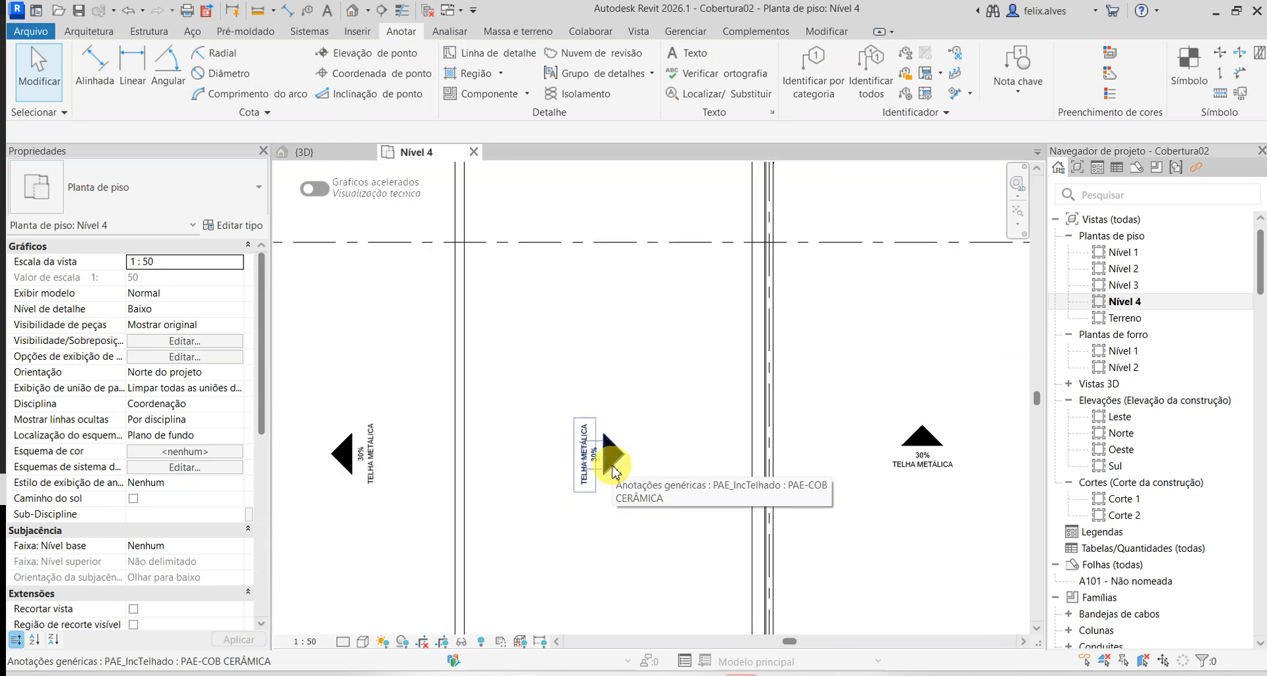
pyautogui.scroll(-3, 614, 470)
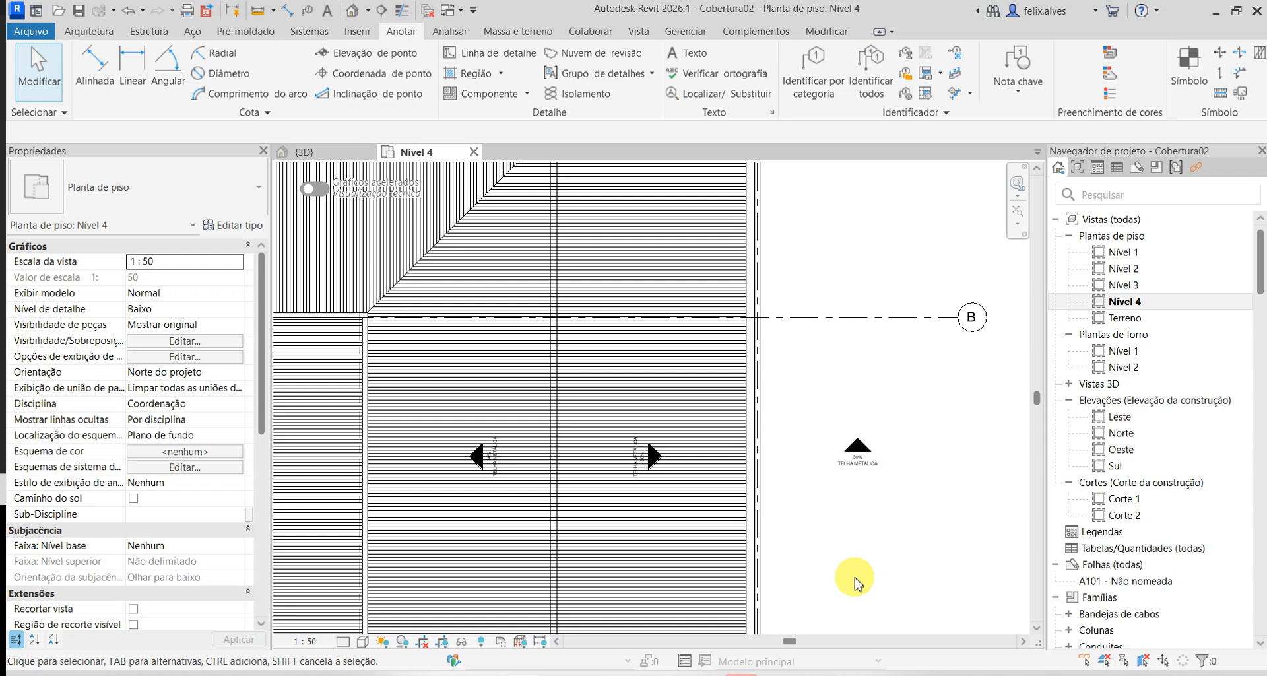
pyautogui.moveTo(855, 581); pyautogui.dragTo(826, 411, button='middle')
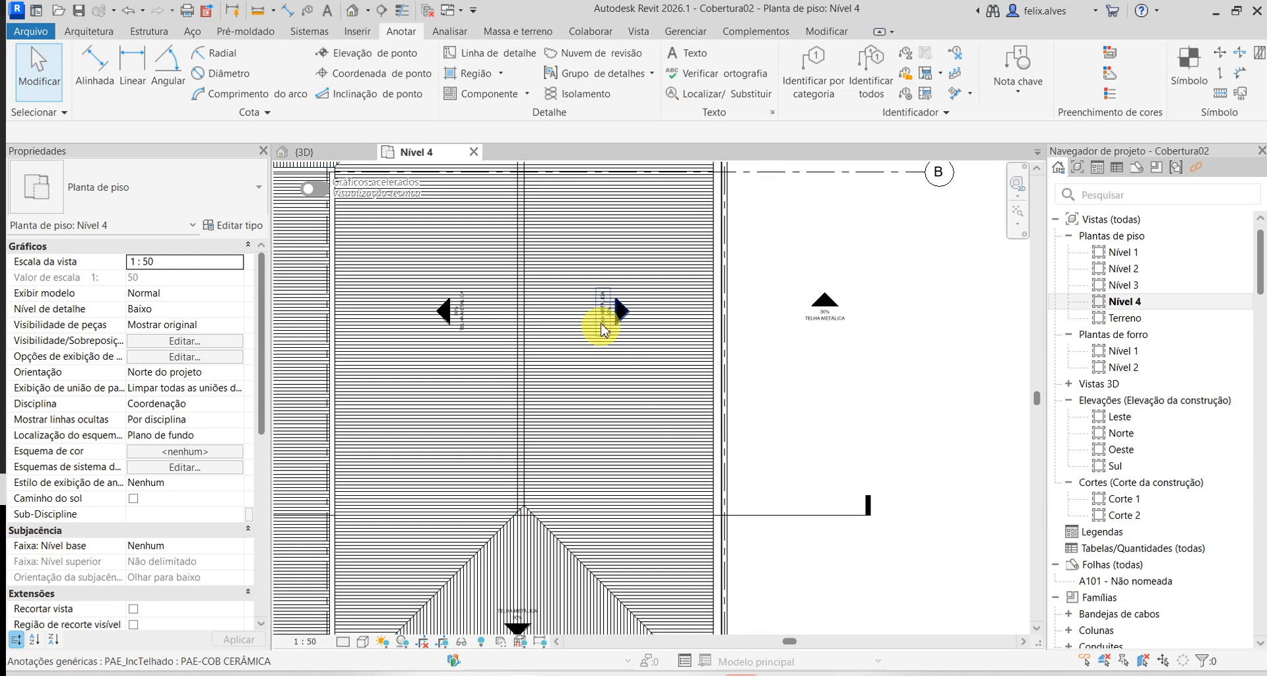
pyautogui.scroll(4, 603, 324)
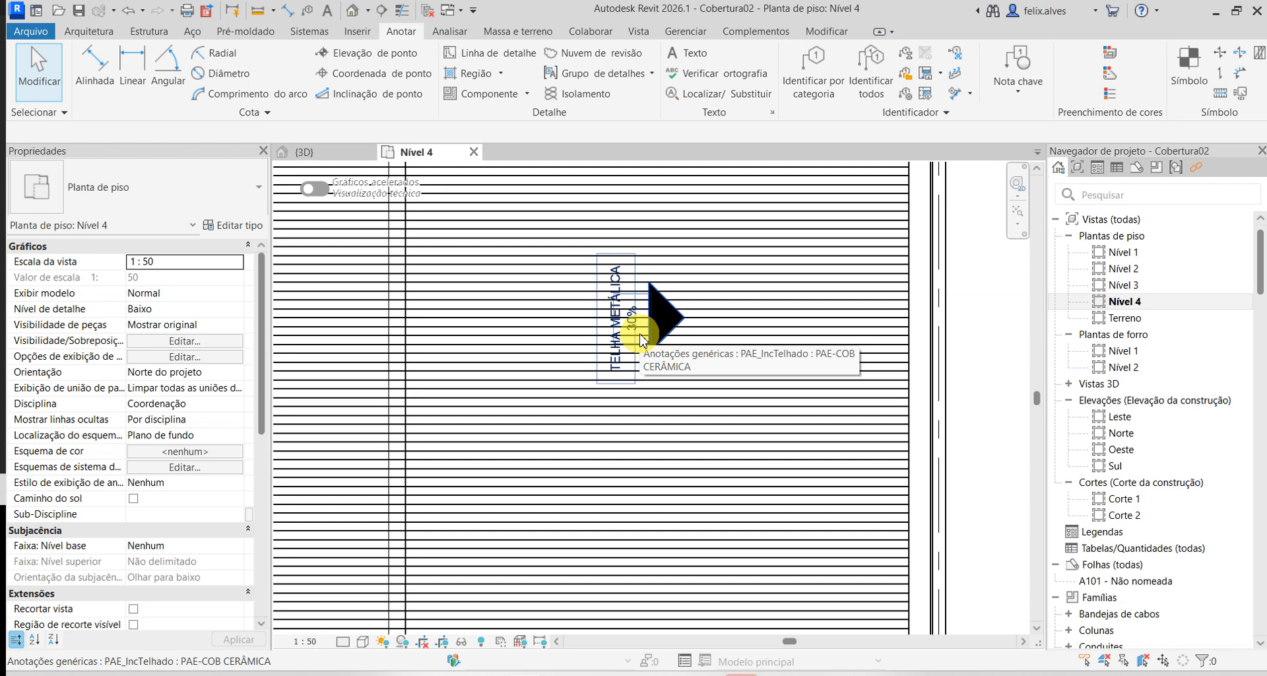
pyautogui.scroll(-3, 663, 349)
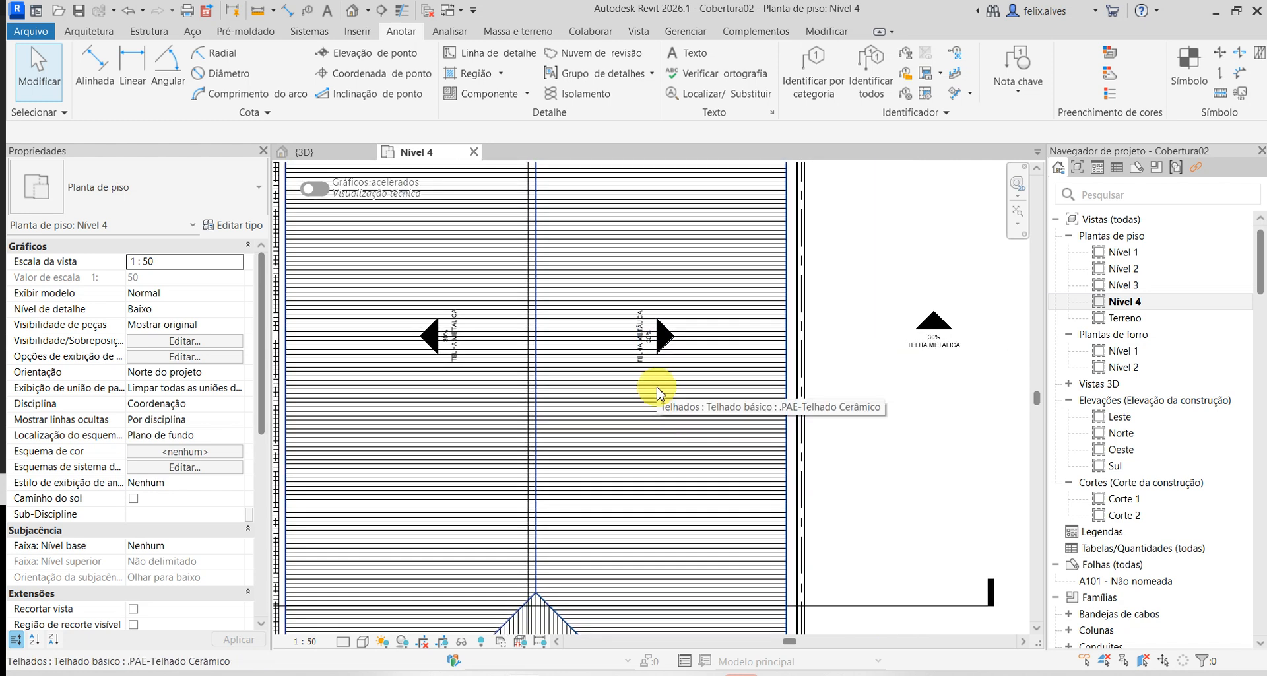
pyautogui.scroll(-2, 926, 439)
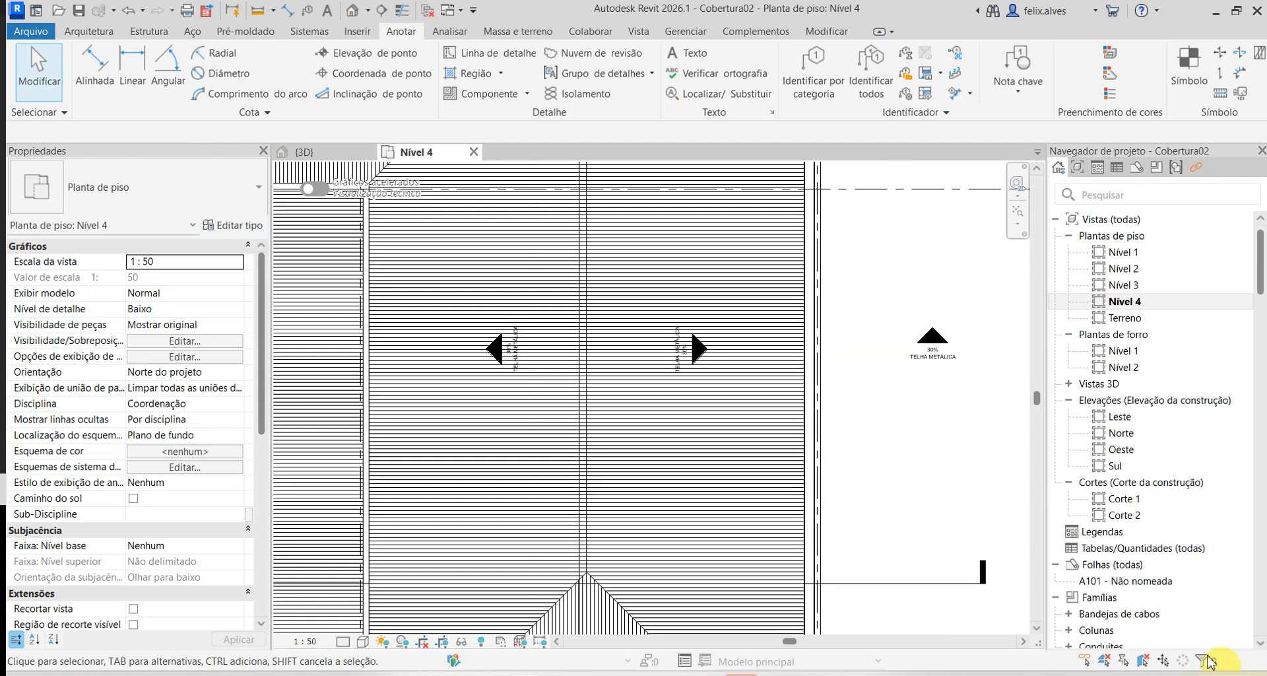
pyautogui.scroll(-1, 946, 538)
pyautogui.moveTo(932, 538); pyautogui.dragTo(863, 520, button='middle')
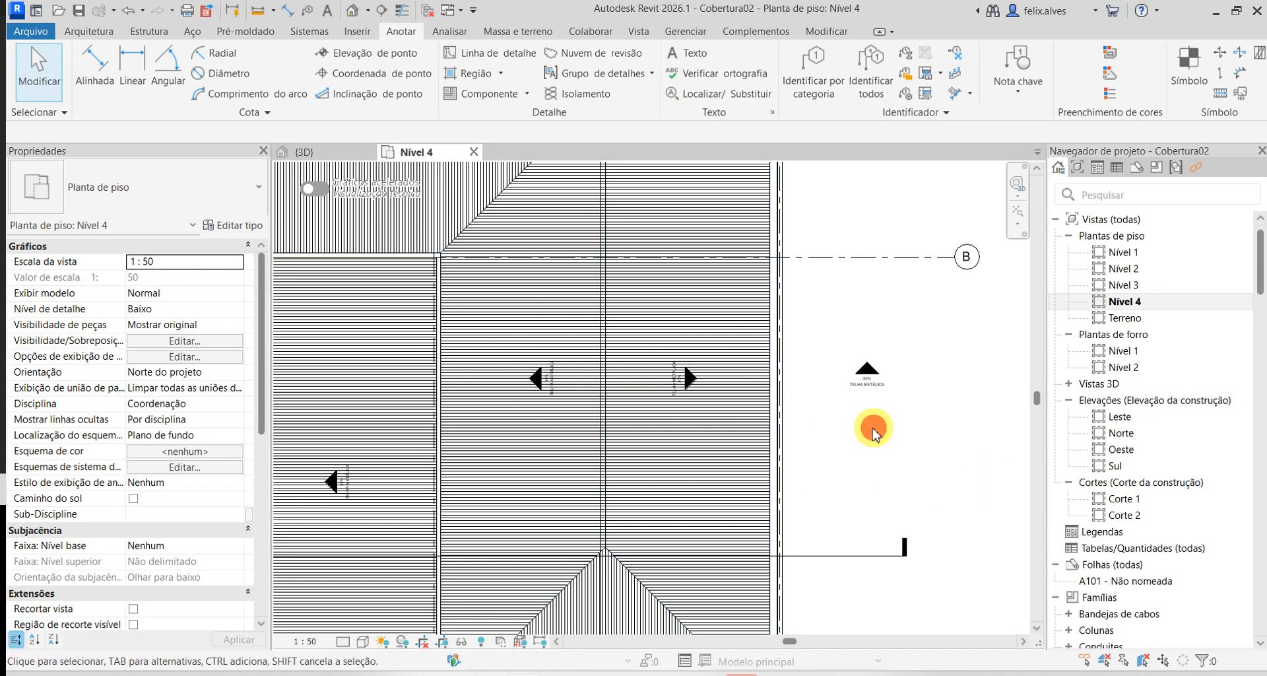
pyautogui.moveTo(873, 429); pyautogui.dragTo(839, 373)
pyautogui.press('Delete')
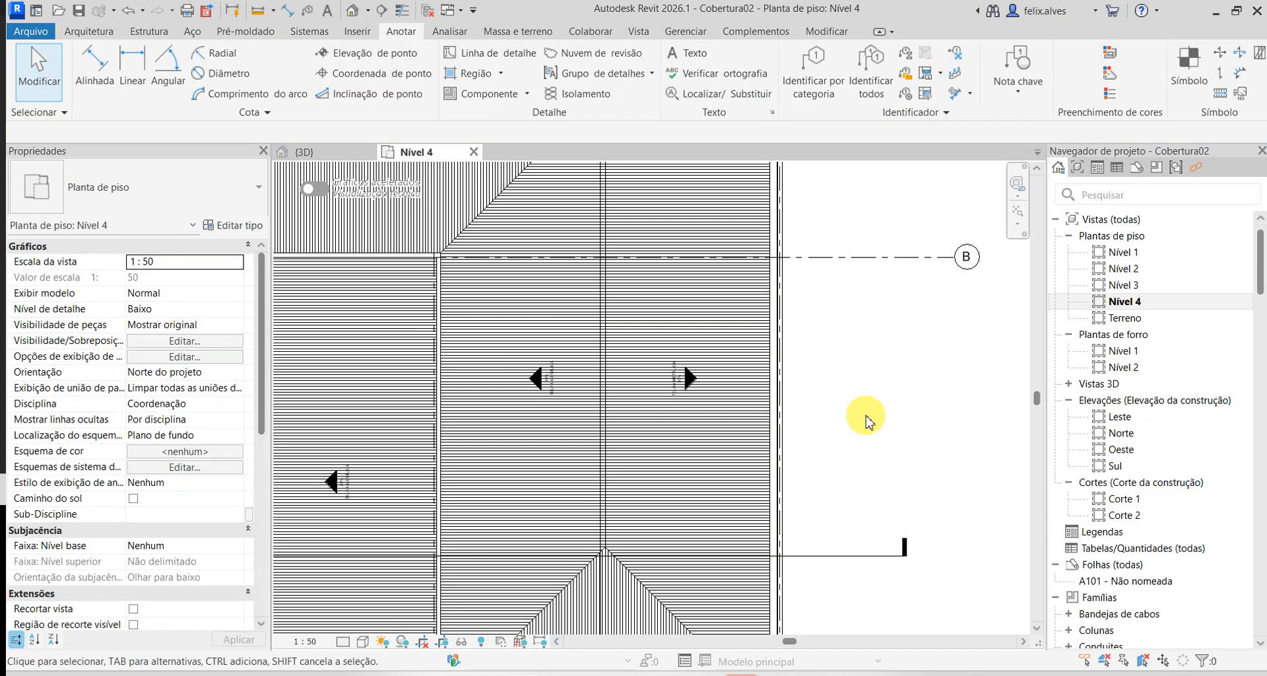
# - Examine the label and type of the south-pointing slope arrow on the ceramic roof's hip end
pyautogui.scroll(-3, 868, 415)
pyautogui.moveTo(856, 412); pyautogui.dragTo(794, 332, button='middle')
pyautogui.scroll(3, 654, 480)
pyautogui.scroll(2, 658, 480)
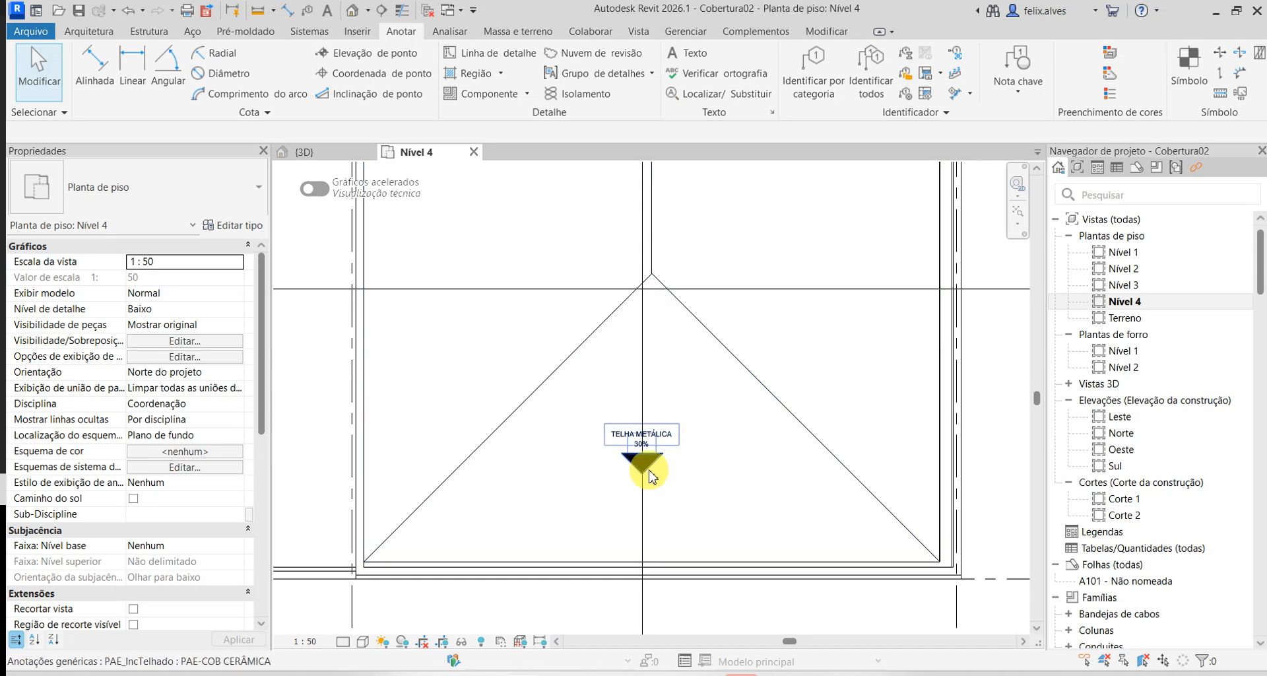
pyautogui.scroll(-5, 647, 471)
pyautogui.scroll(1, 923, 454)
pyautogui.scroll(1, 925, 455)
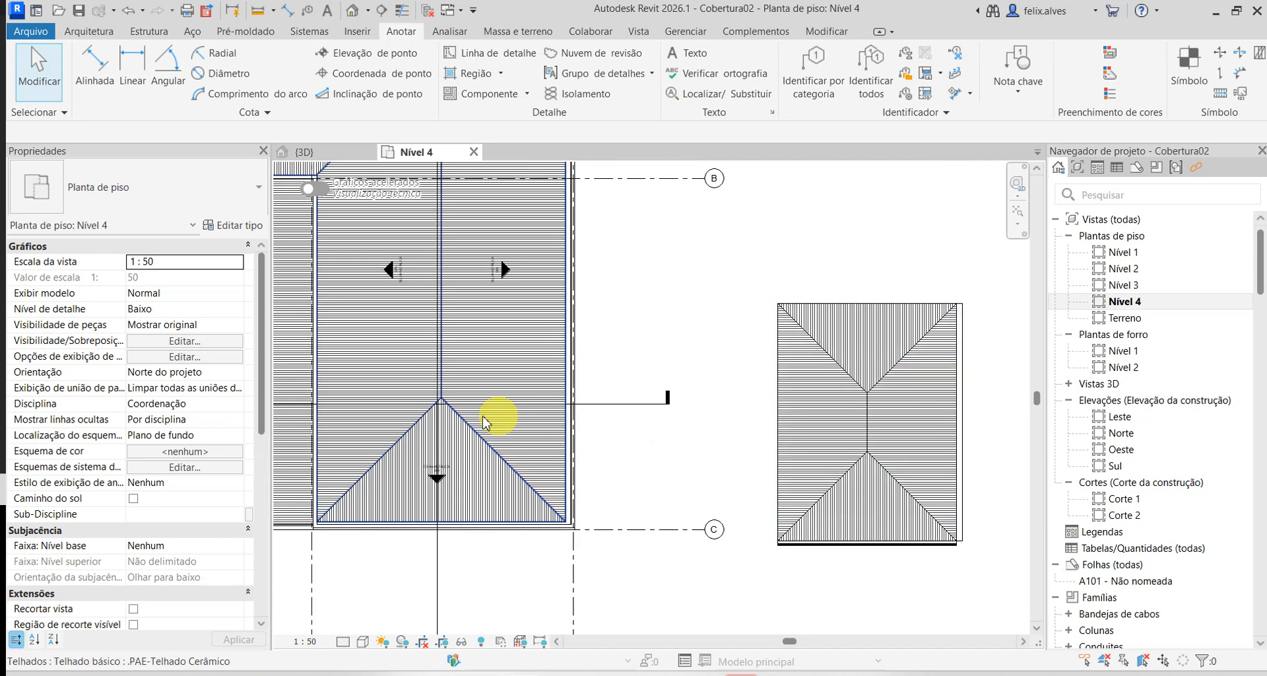
pyautogui.scroll(3, 438, 468)
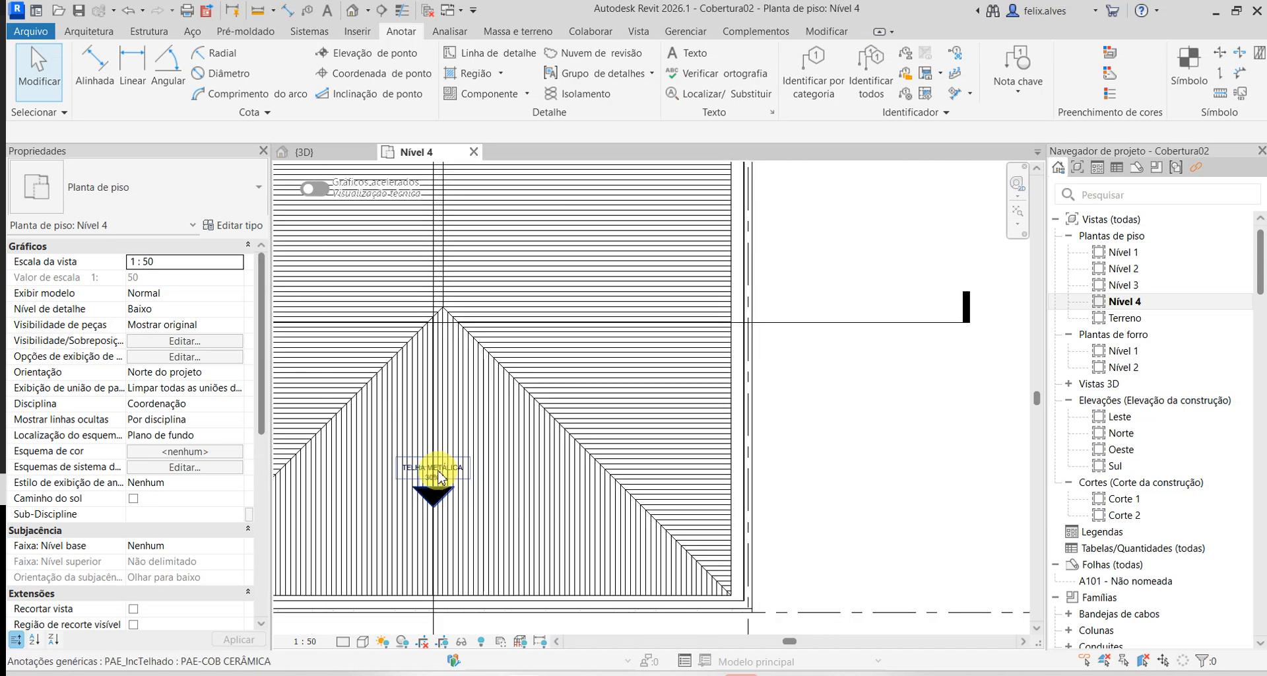
pyautogui.scroll(-3, 430, 470)
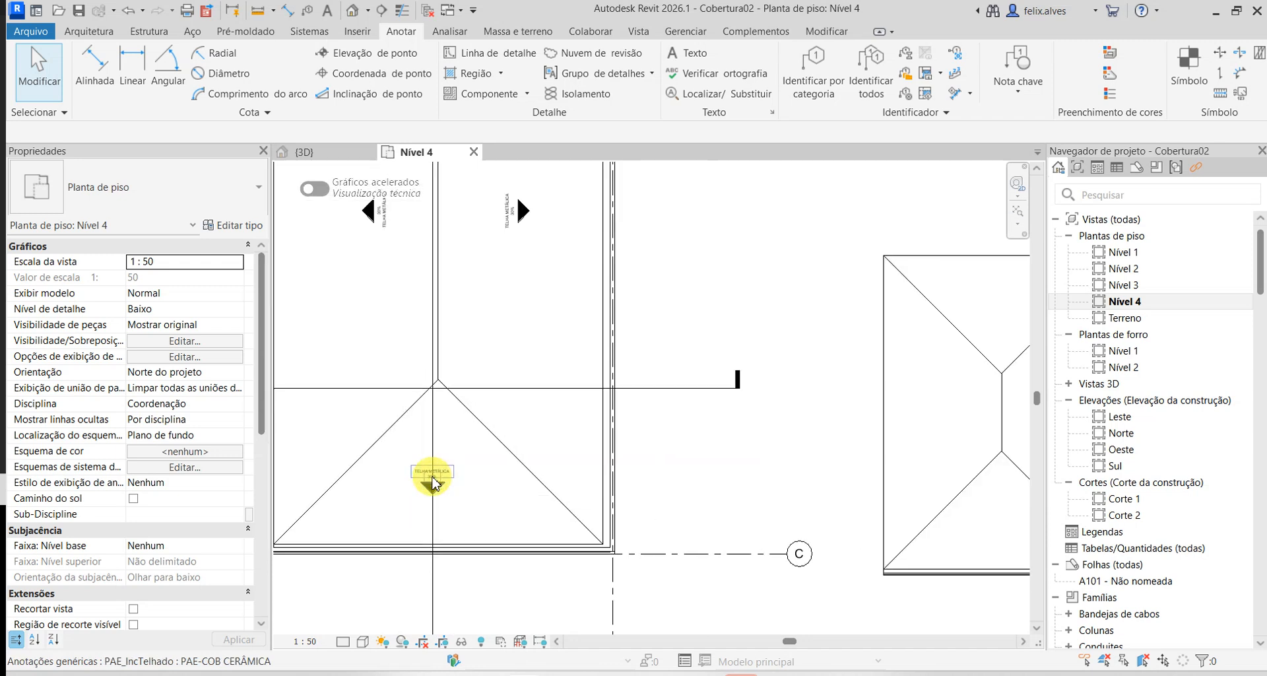
# - Set Material da cobertura to TELHA CERÂMICA in the type properties of the ceramic roof's east-pointing arrow
pyautogui.scroll(1, 475, 444)
pyautogui.scroll(1, 656, 370)
pyautogui.scroll(1, 656, 385)
pyautogui.scroll(2, 546, 337)
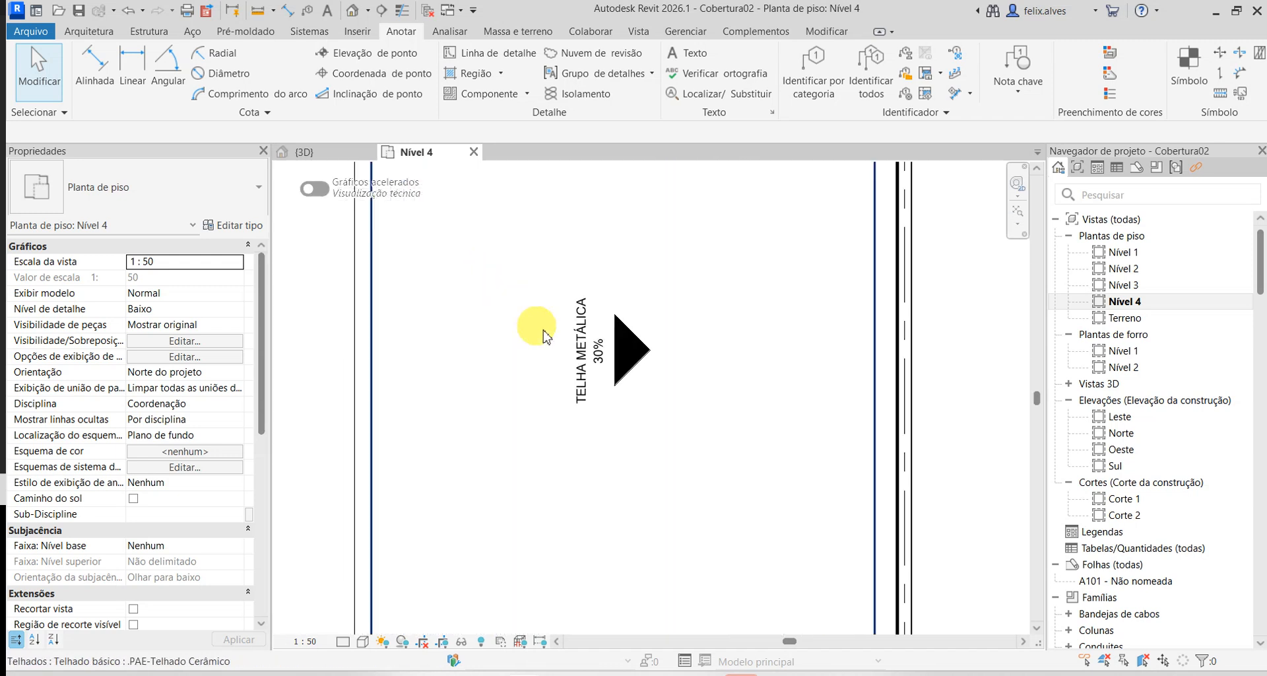
pyautogui.click(579, 387)
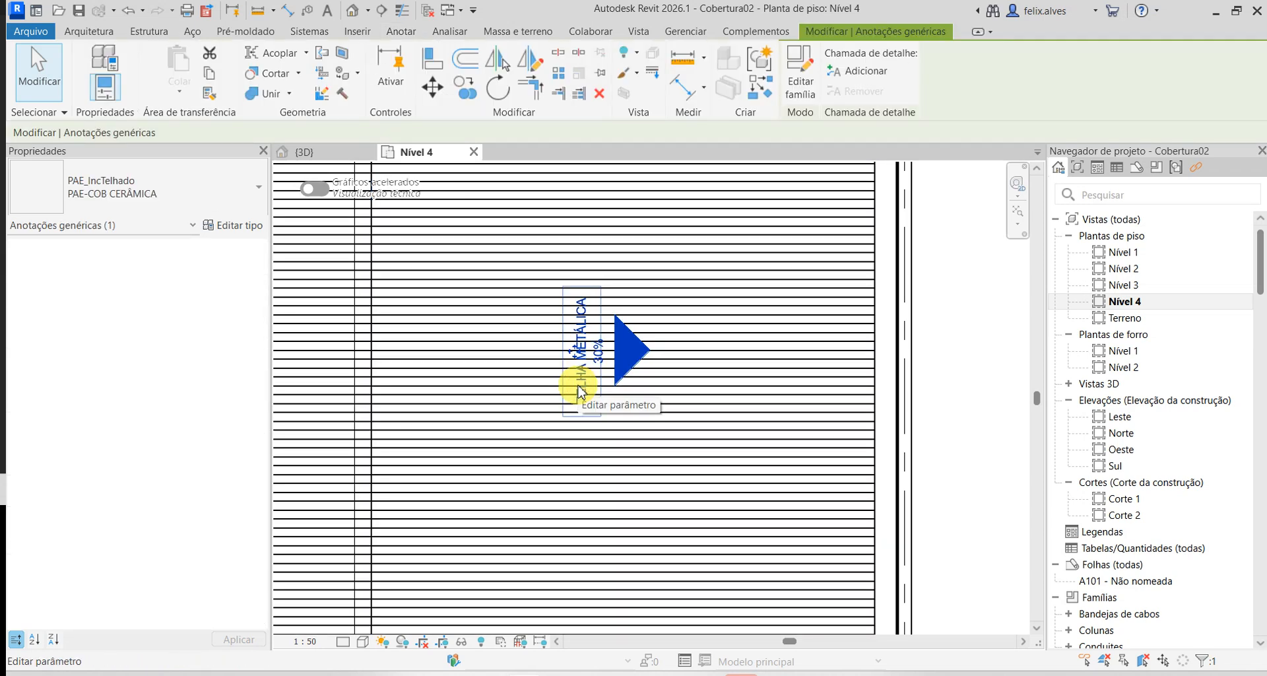
pyautogui.click(238, 224)
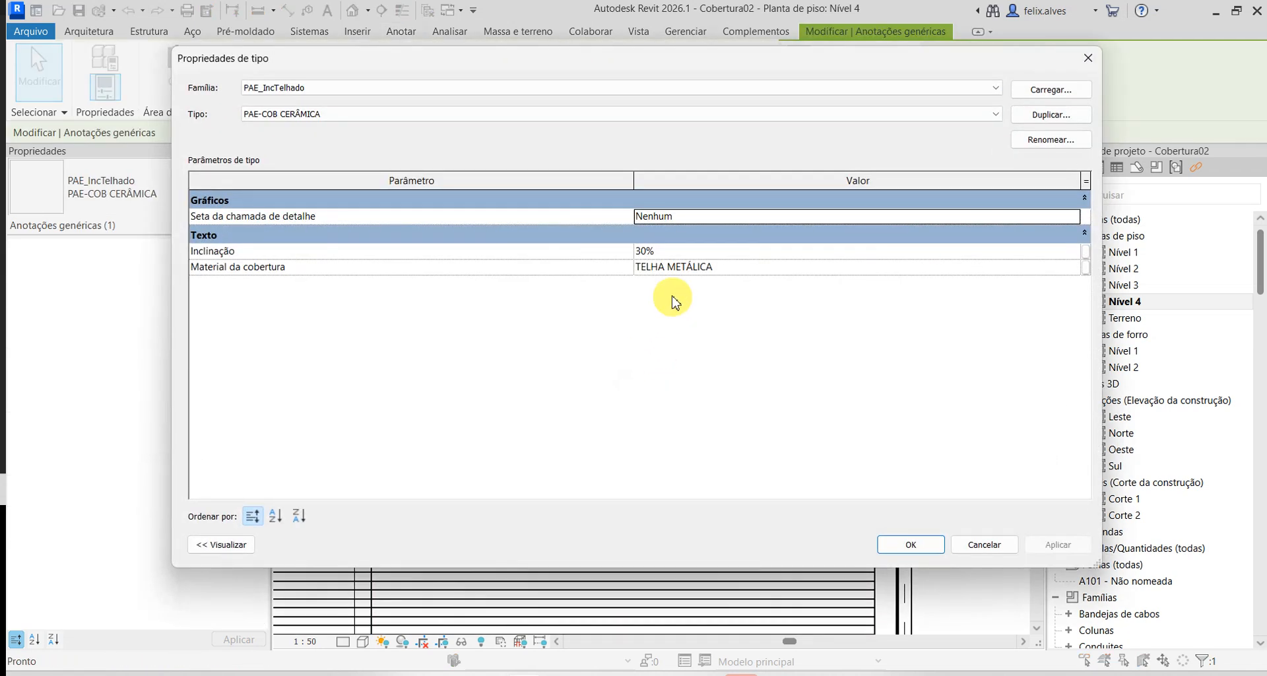
pyautogui.click(655, 266)
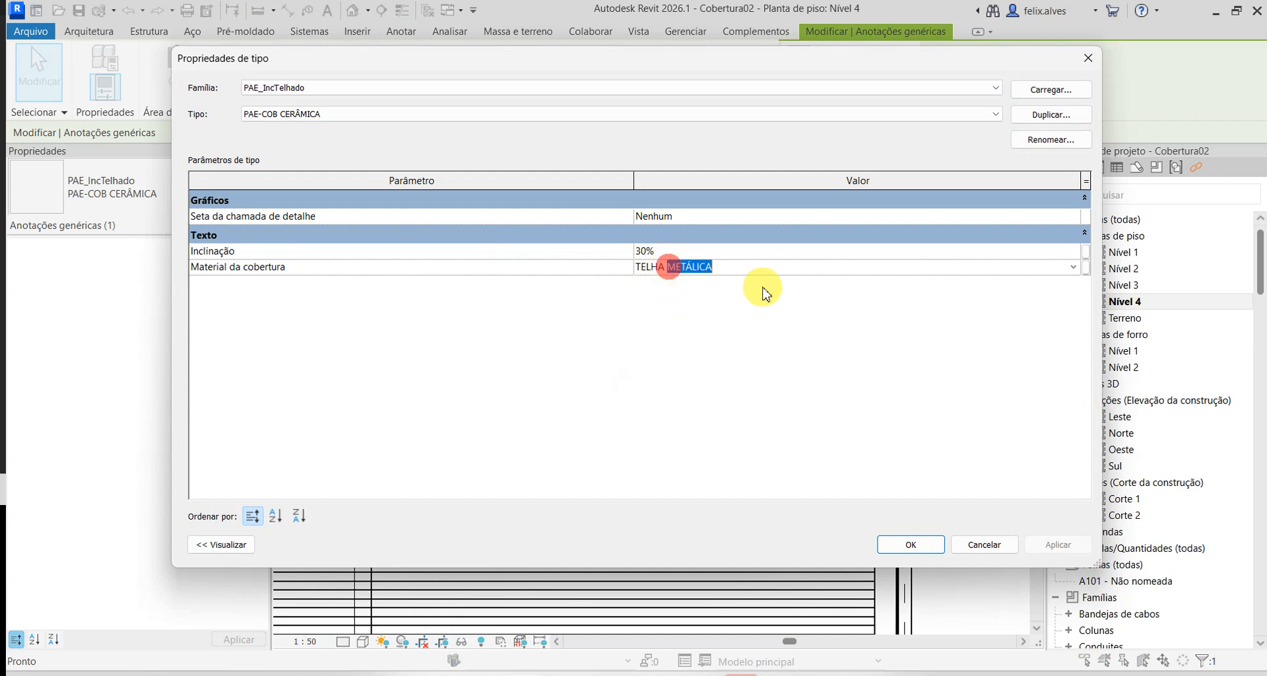
pyautogui.write('CERÂ')
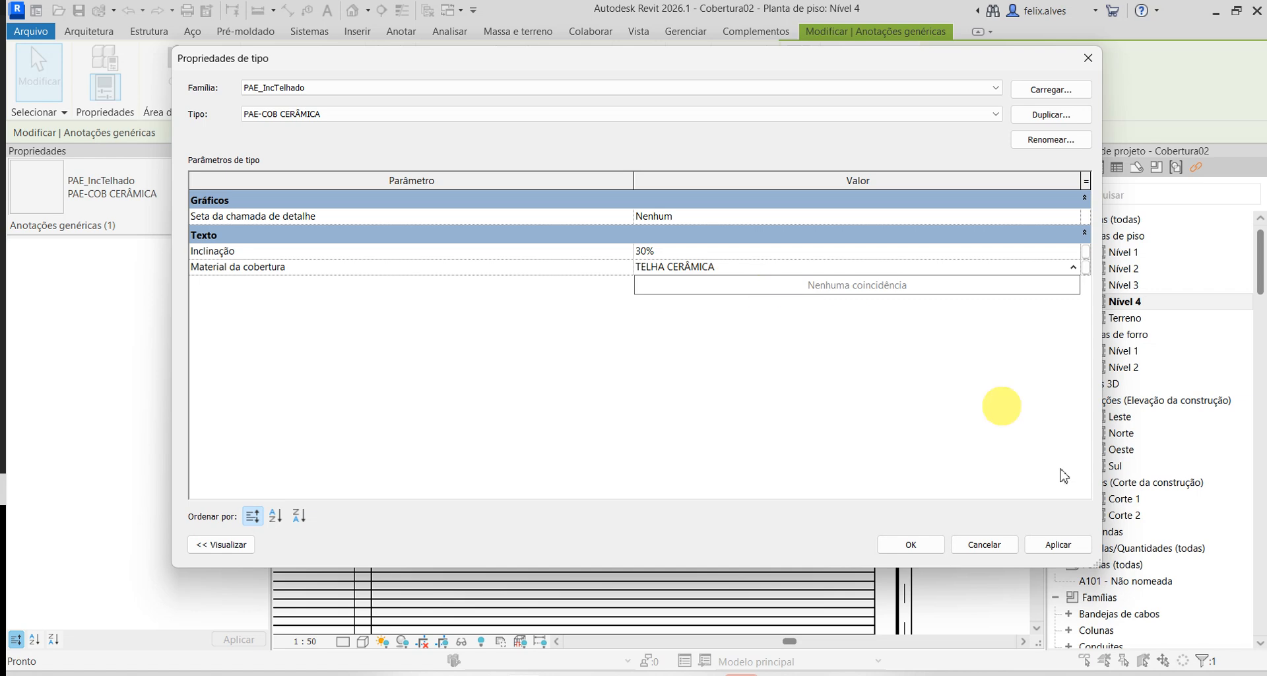
pyautogui.click(1074, 548)
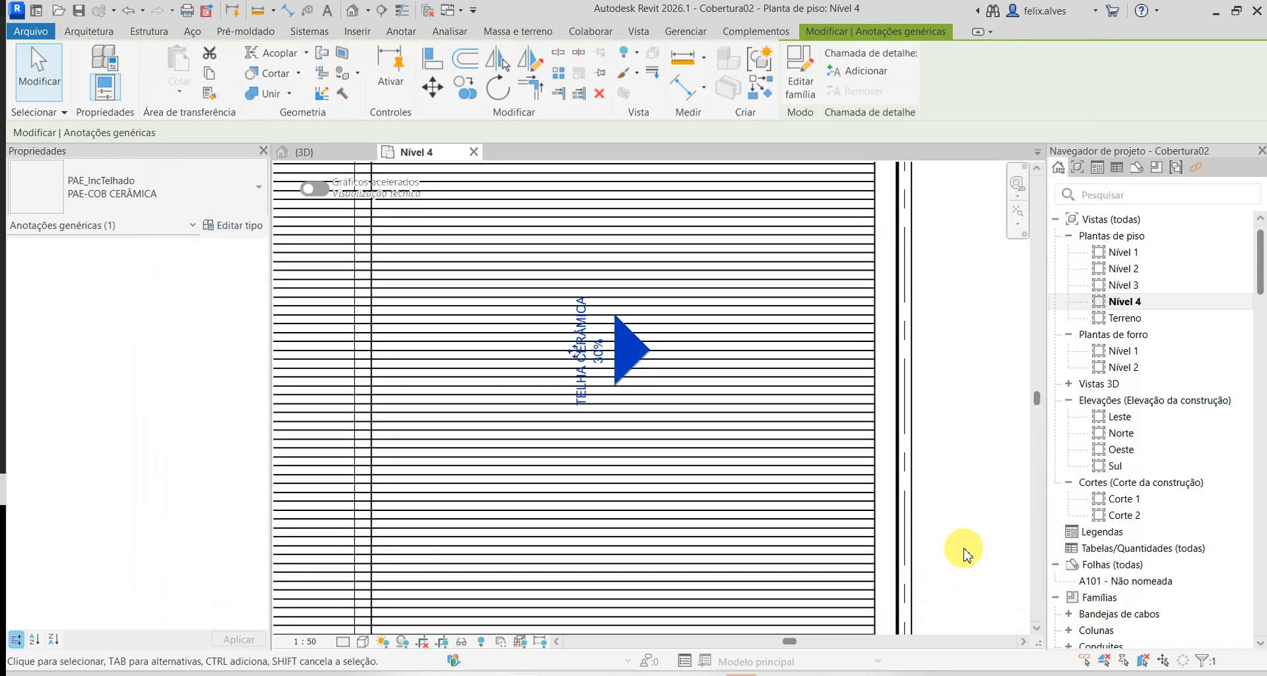
pyautogui.click(964, 546)
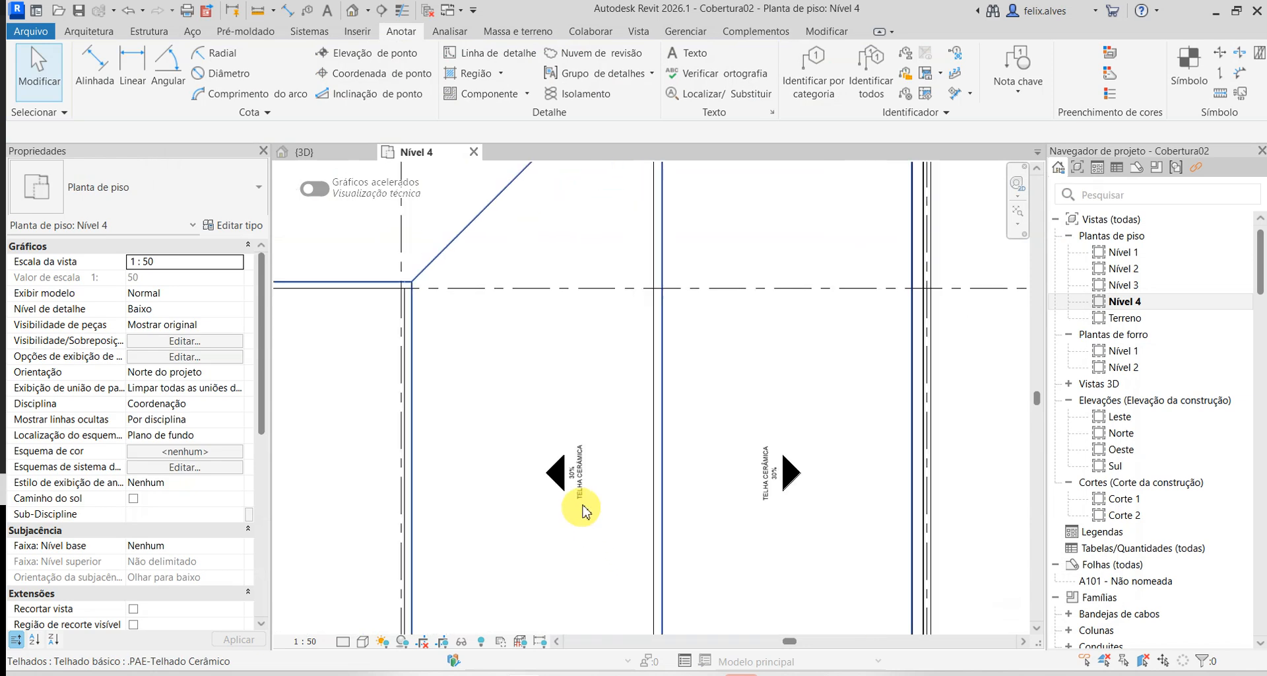
# - Switch the west-pointing slope arrow on the roof between axes 1 and 2 to the PAE-COB METÁLICA type
pyautogui.scroll(-4, 566, 552)
pyautogui.moveTo(561, 565); pyautogui.dragTo(564, 371, button='middle')
pyautogui.scroll(-3, 564, 371)
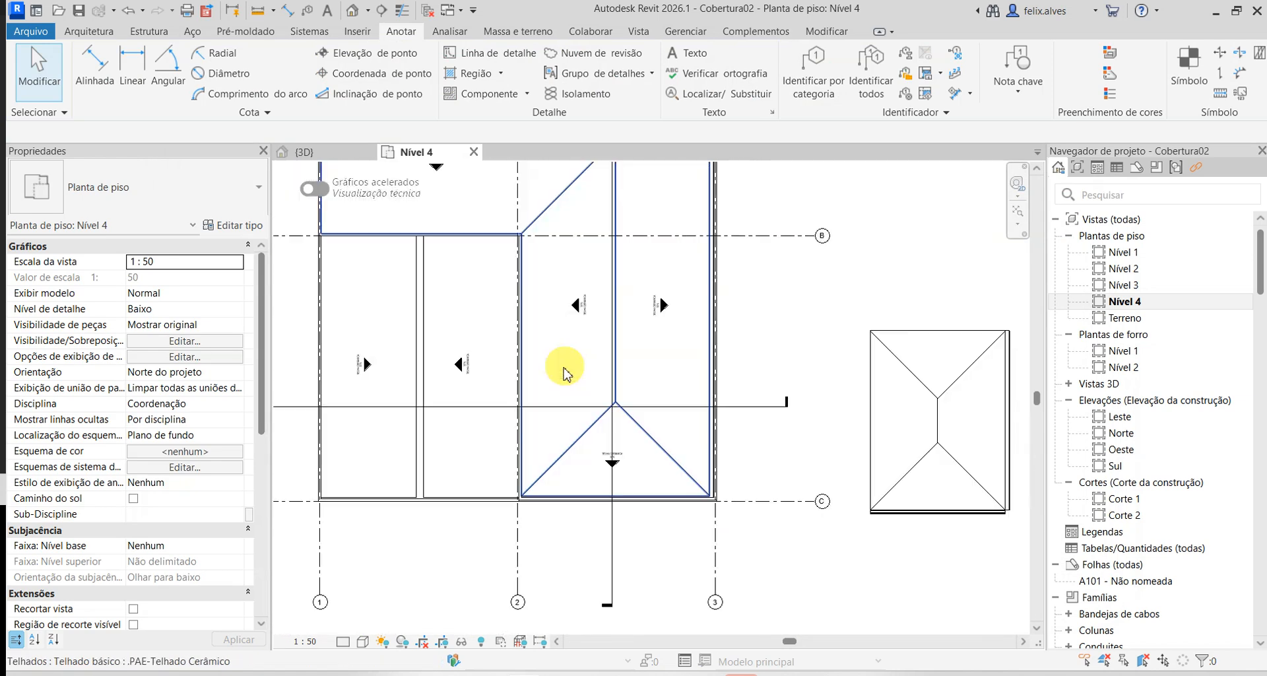
pyautogui.moveTo(594, 476); pyautogui.dragTo(739, 501, button='middle')
pyautogui.scroll(8, 716, 505)
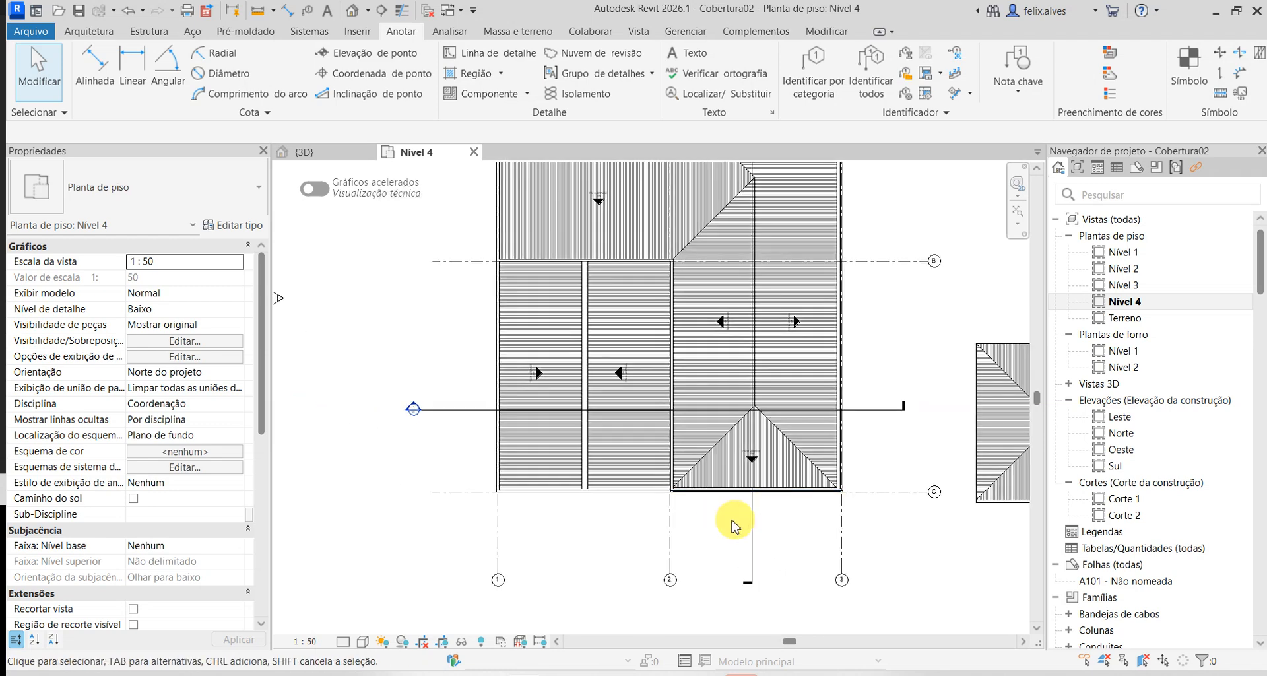
pyautogui.click(620, 446)
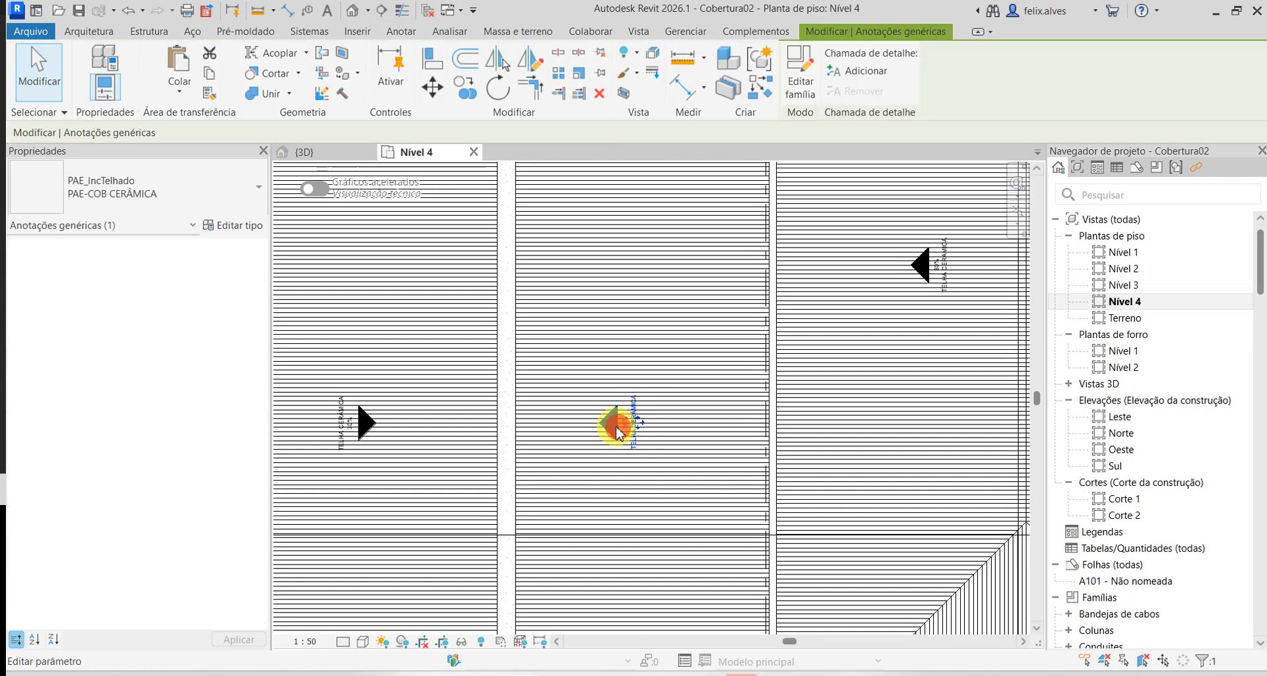
pyautogui.click(221, 189)
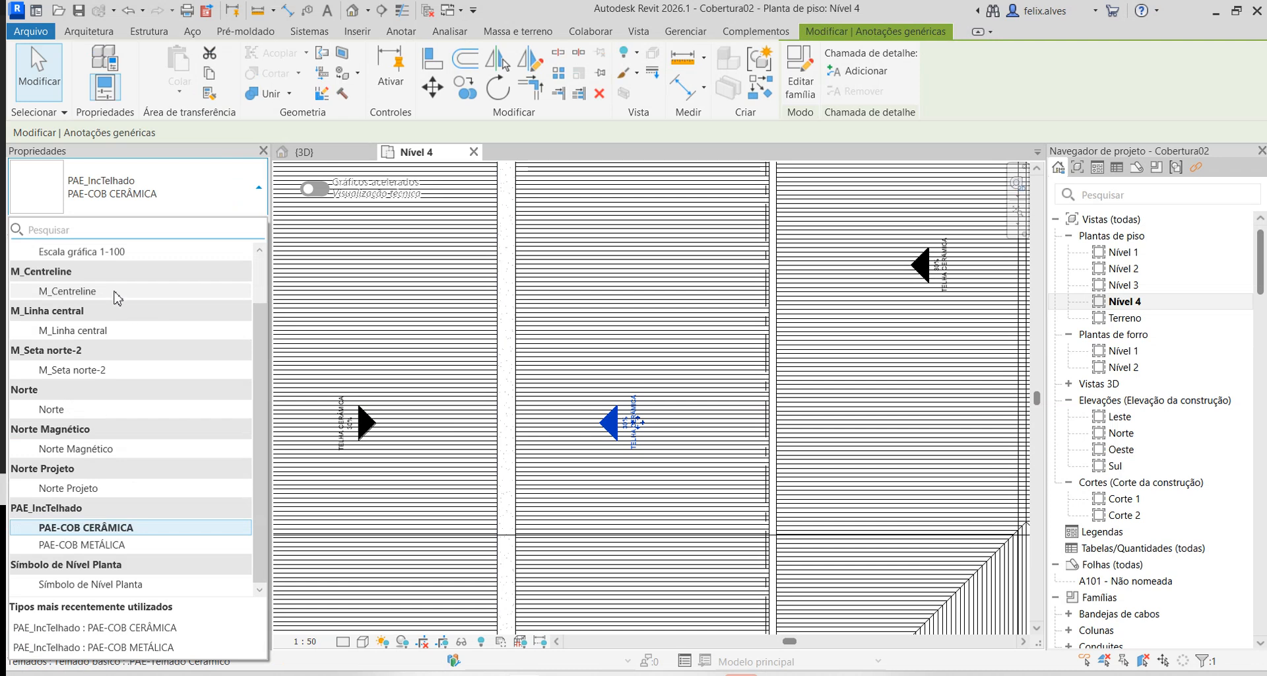
pyautogui.click(123, 545)
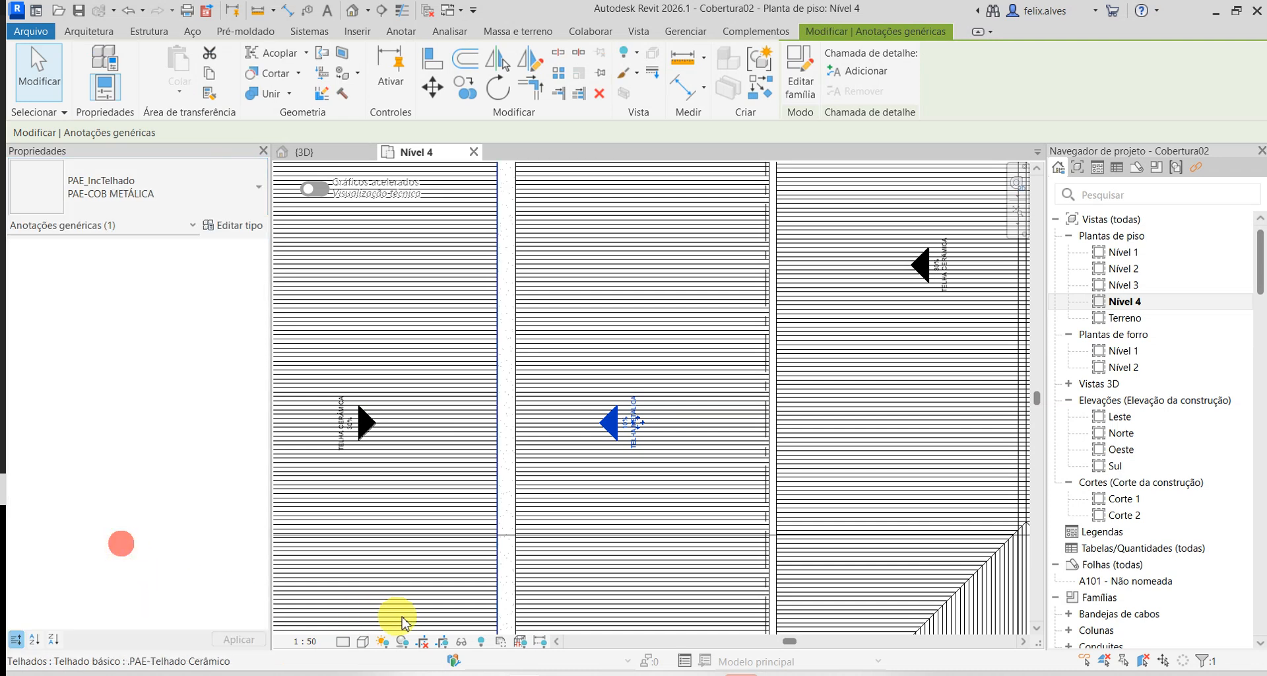
pyautogui.press('Escape')
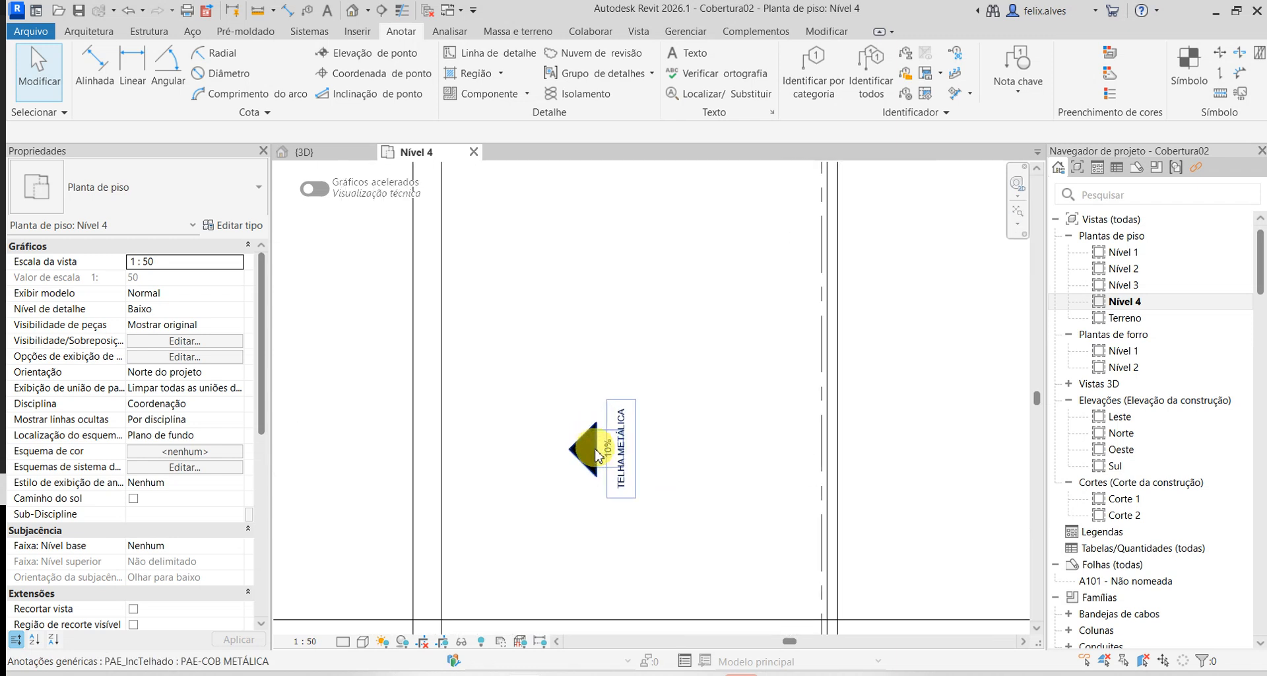
pyautogui.scroll(-3, 589, 441)
pyautogui.scroll(-2, 593, 473)
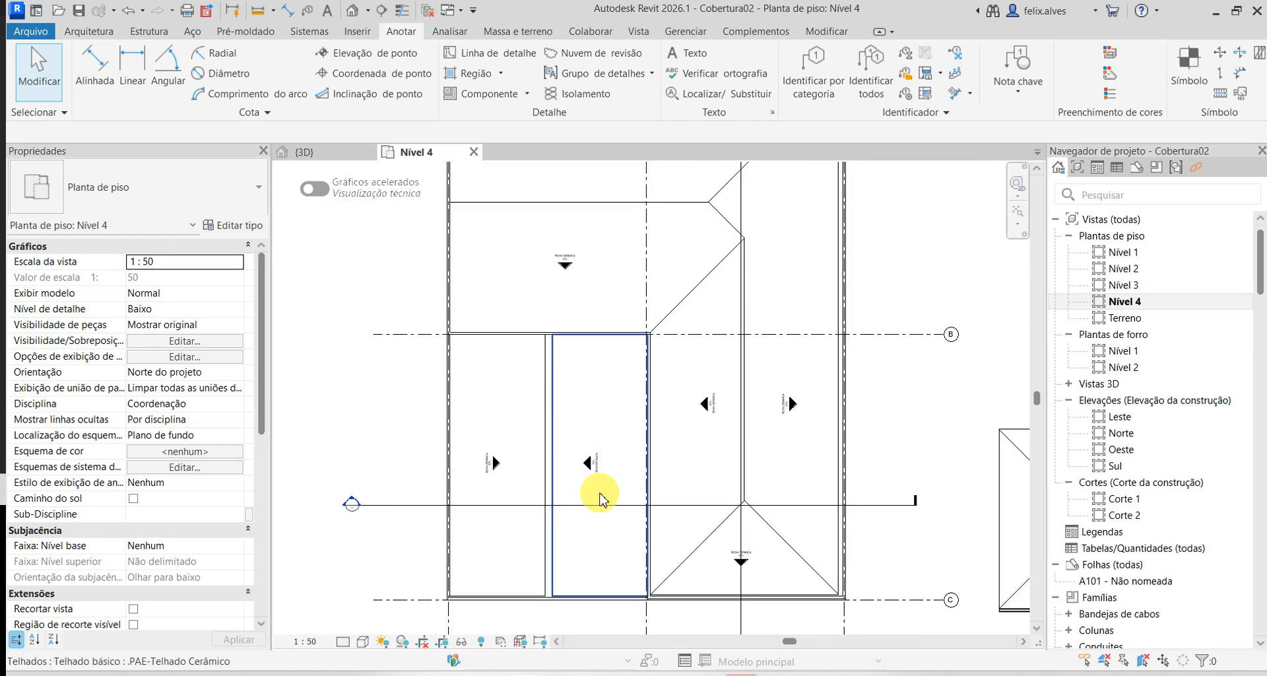
pyautogui.moveTo(894, 468); pyautogui.dragTo(683, 513, button='middle')
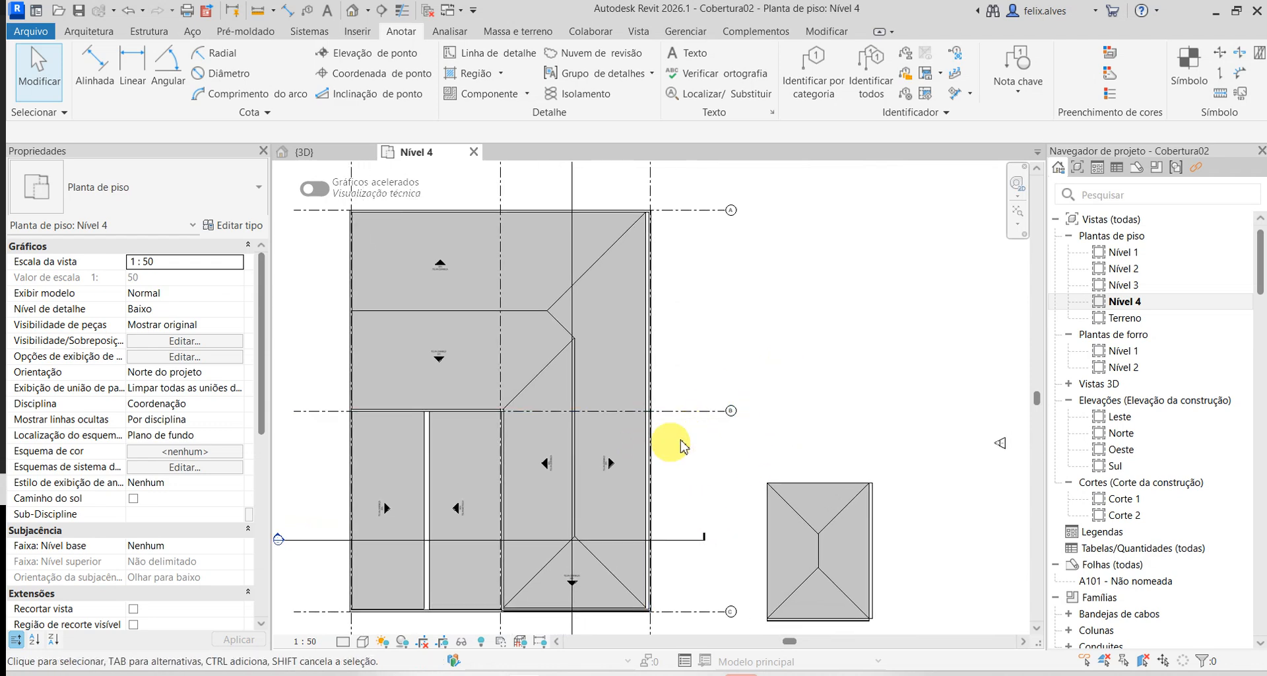
pyautogui.moveTo(885, 386); pyautogui.dragTo(880, 356, button='middle')
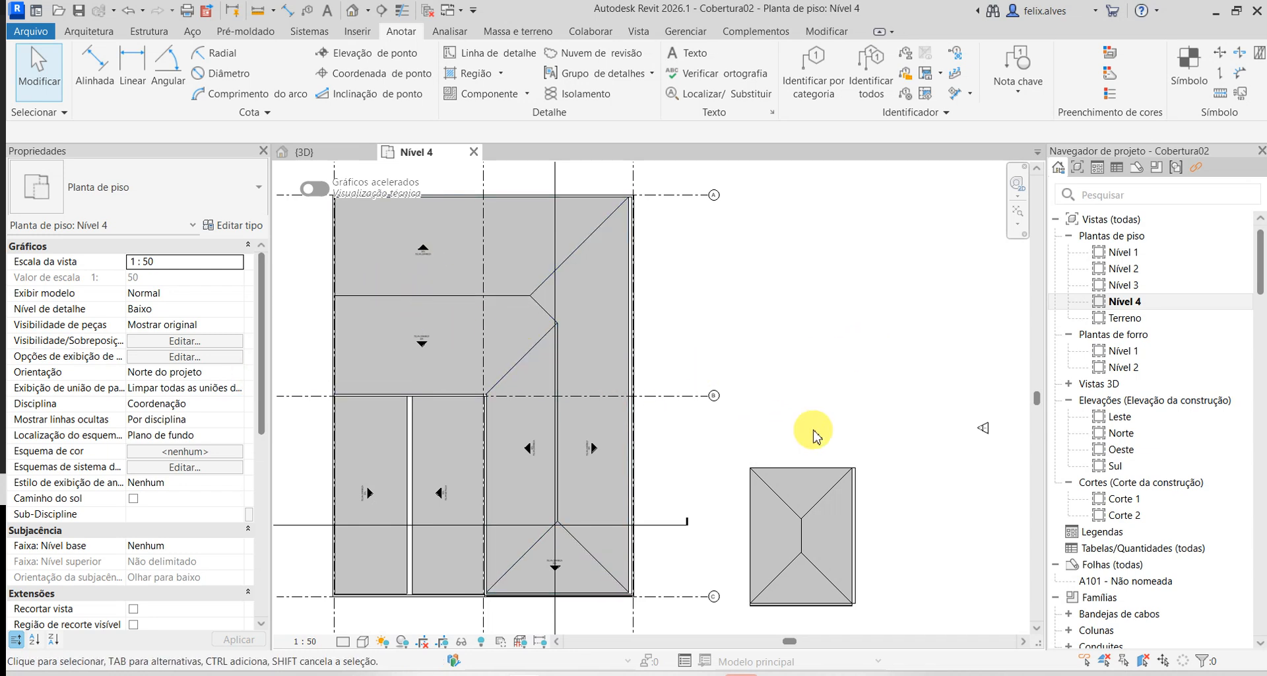
pyautogui.moveTo(814, 437); pyautogui.dragTo(797, 408, button='middle')
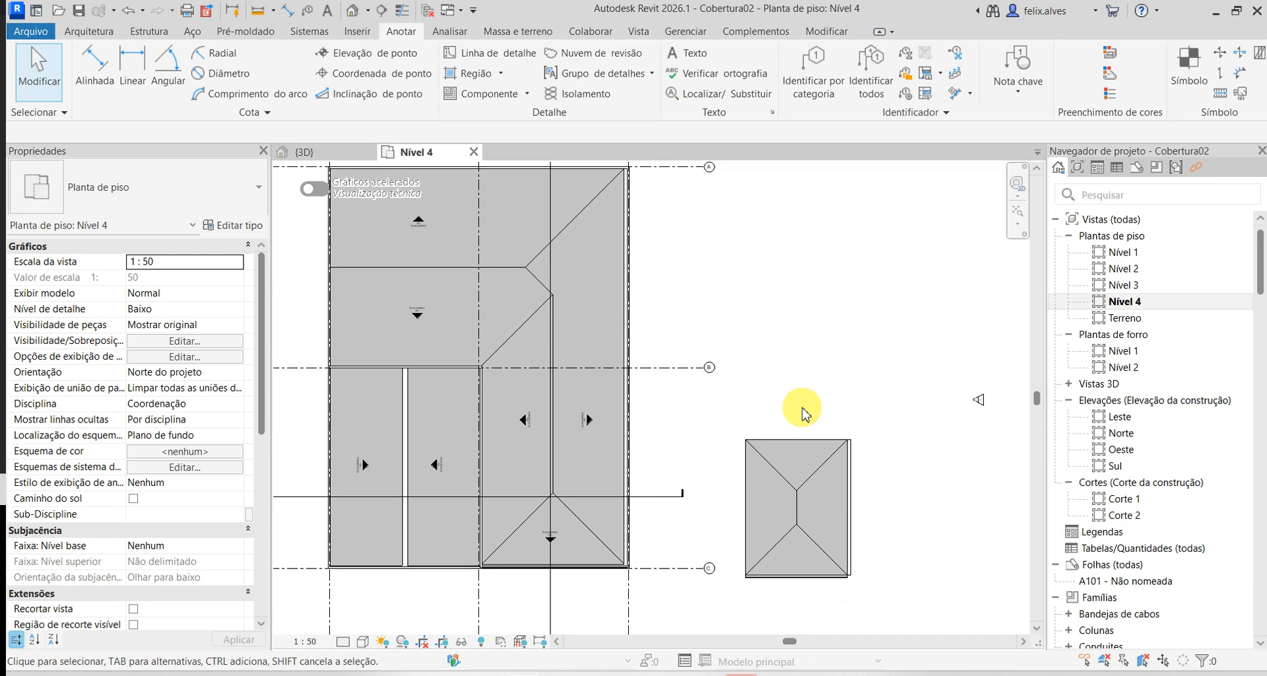
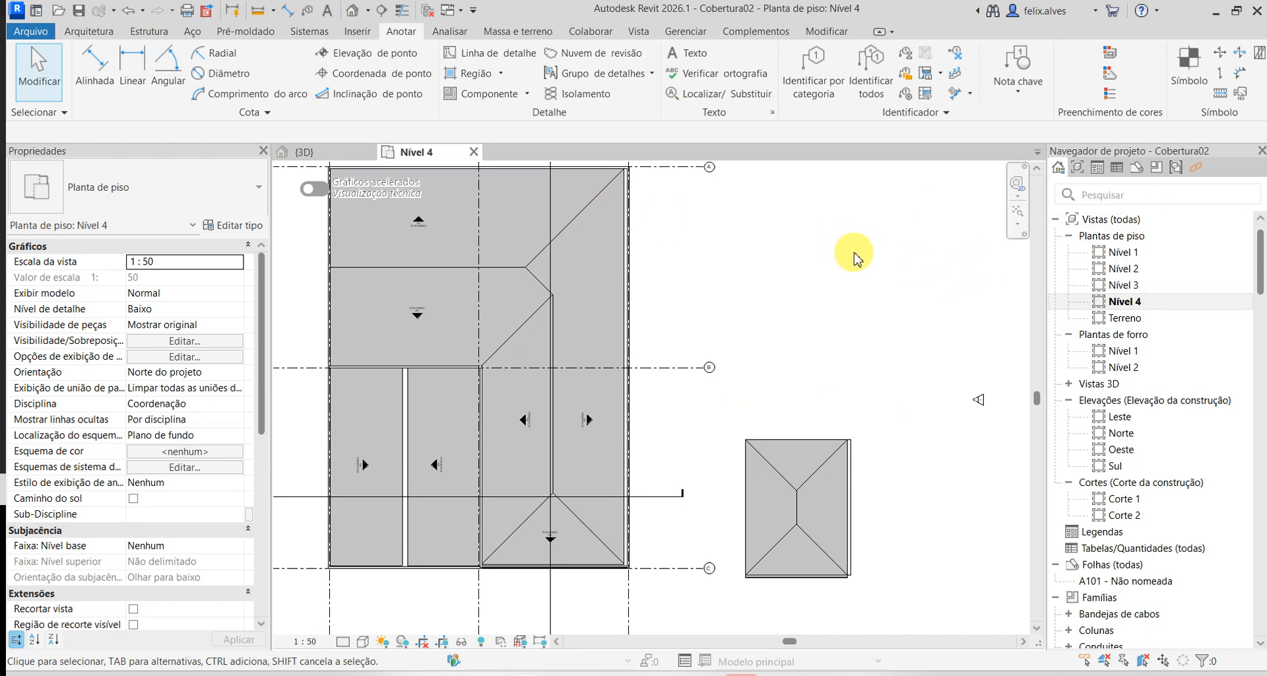
pyautogui.click(1191, 68)
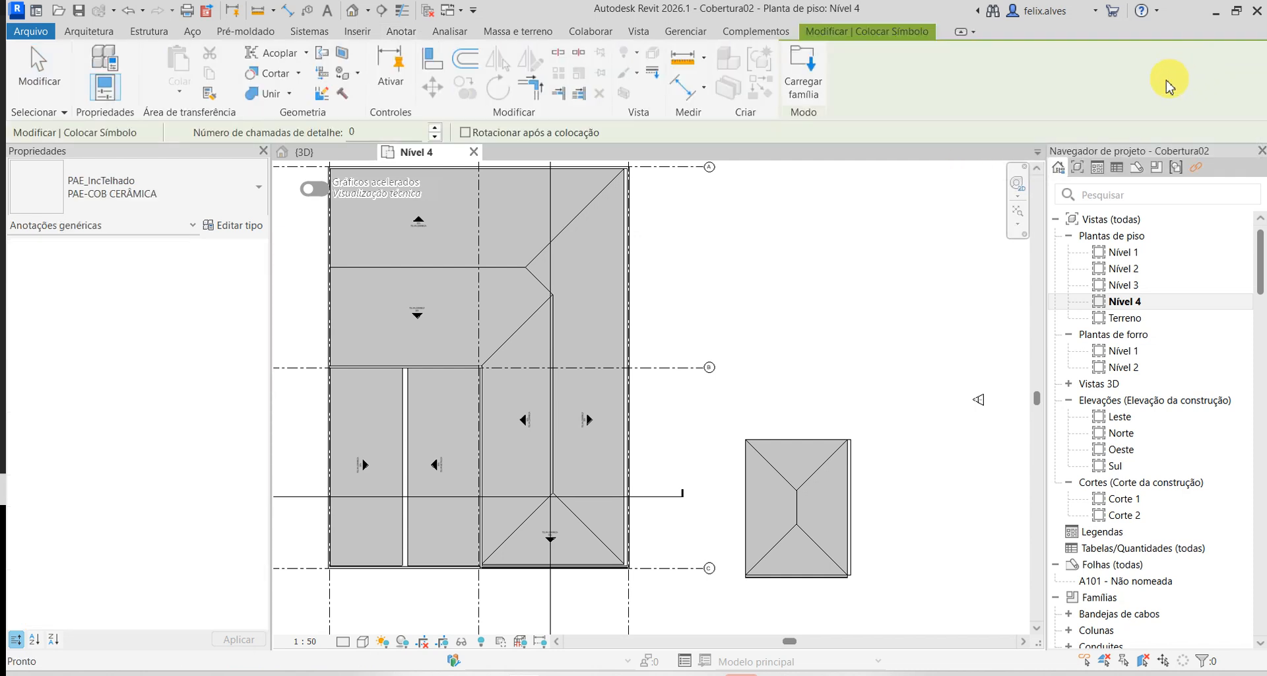
pyautogui.click(803, 65)
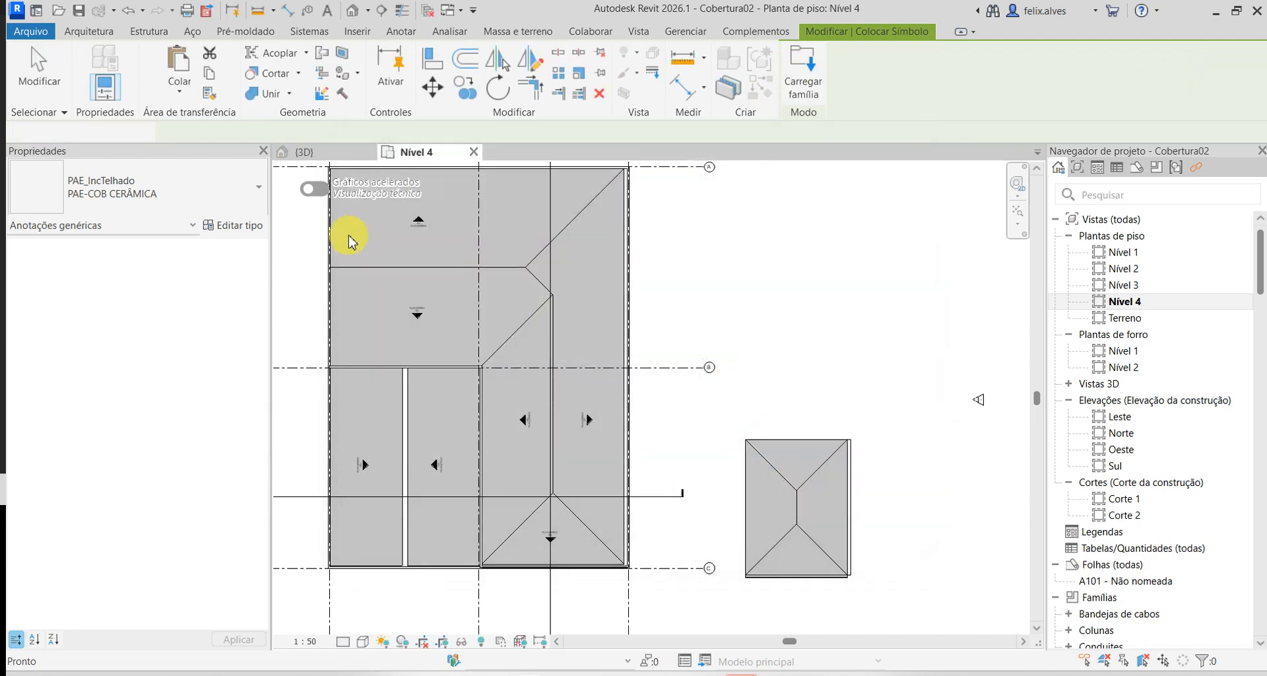
pyautogui.press('Escape')
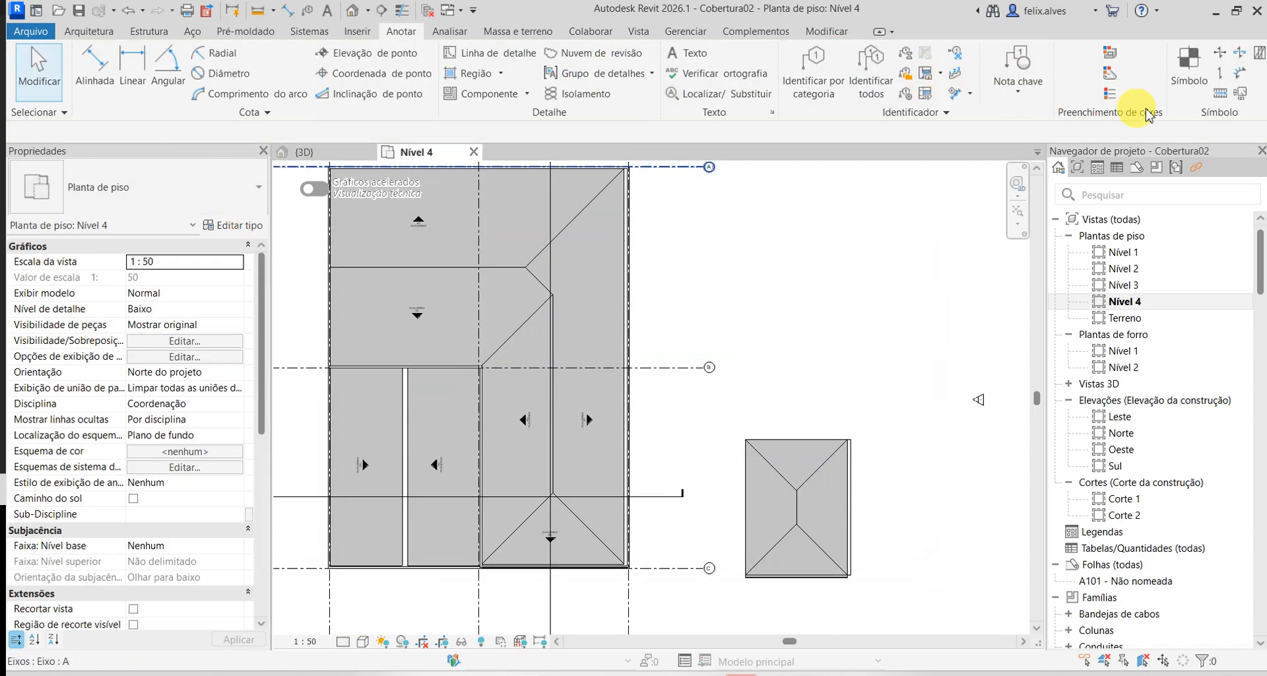
# - Look through the .FamíliasAP folder for a roof slope symbol family to load, leaving without loading one
pyautogui.click(1193, 71)
pyautogui.click(155, 181)
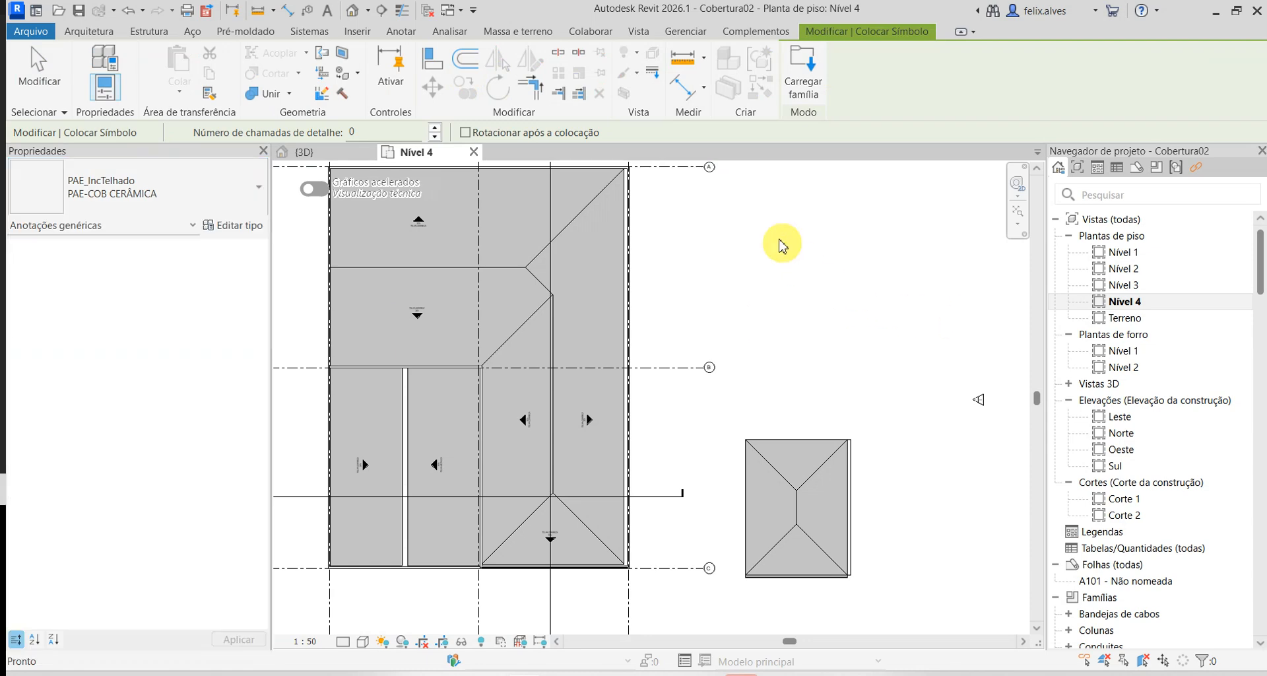
pyautogui.click(811, 69)
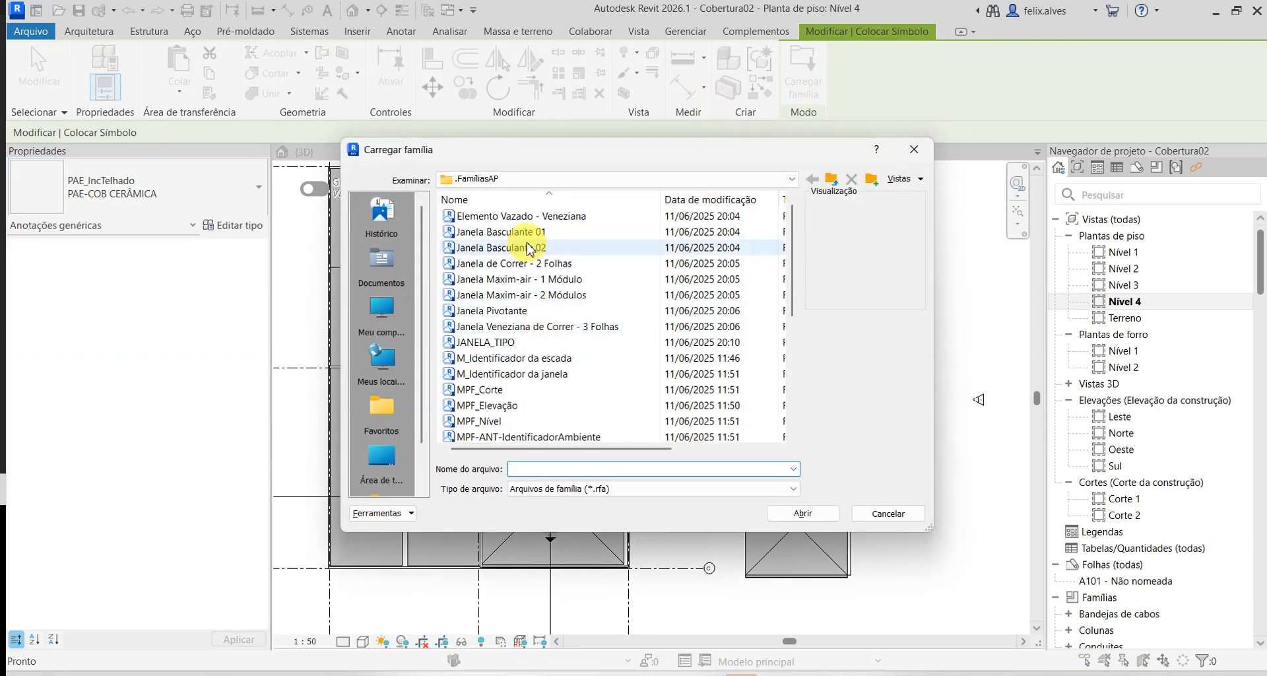
pyautogui.scroll(-3, 527, 238)
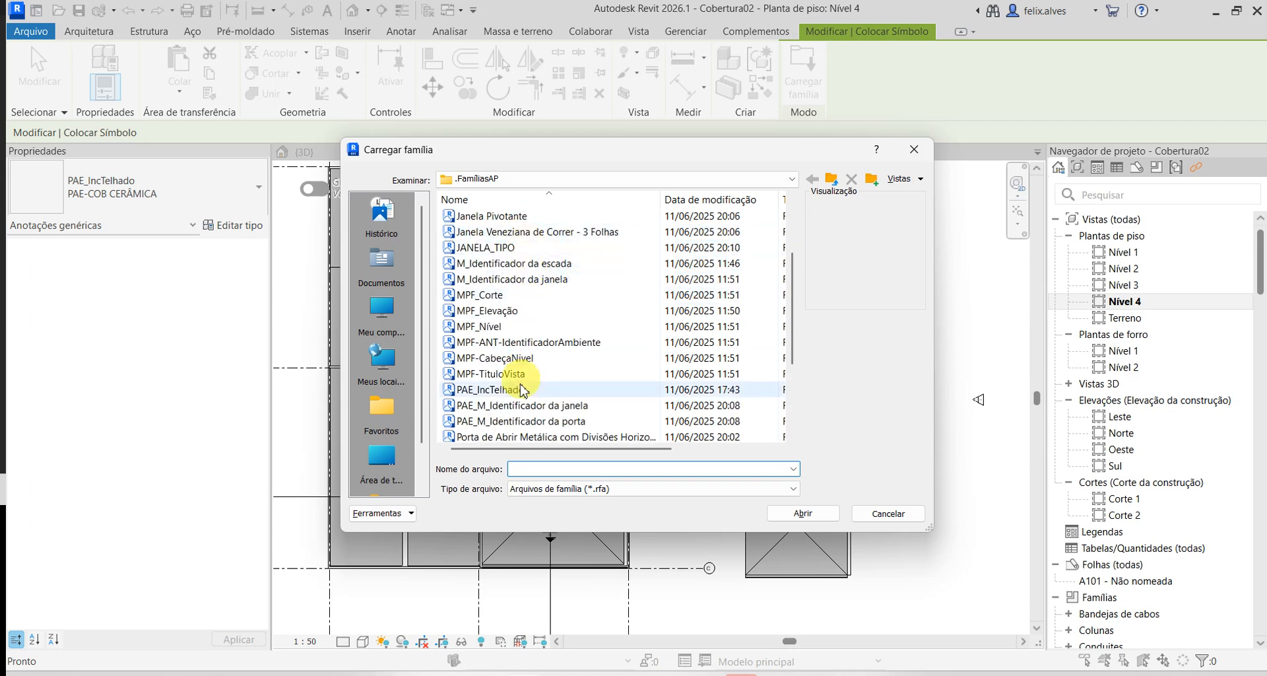
pyautogui.scroll(-1, 518, 396)
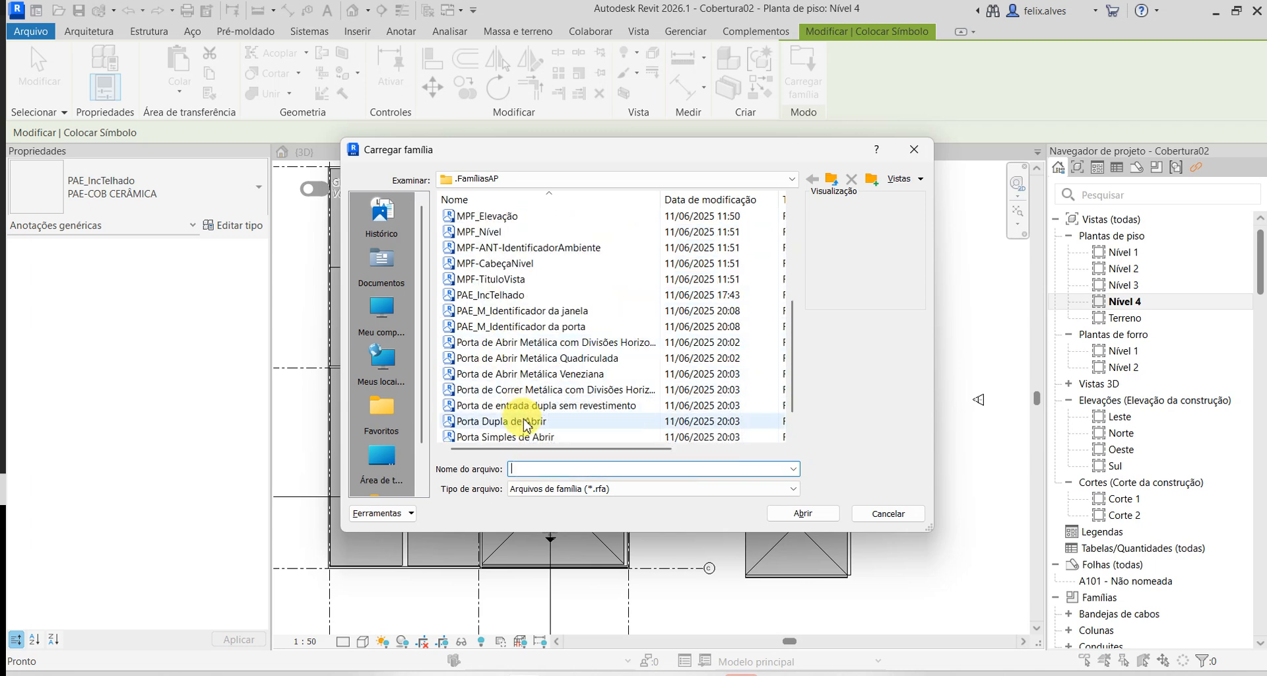
pyautogui.scroll(-1, 531, 337)
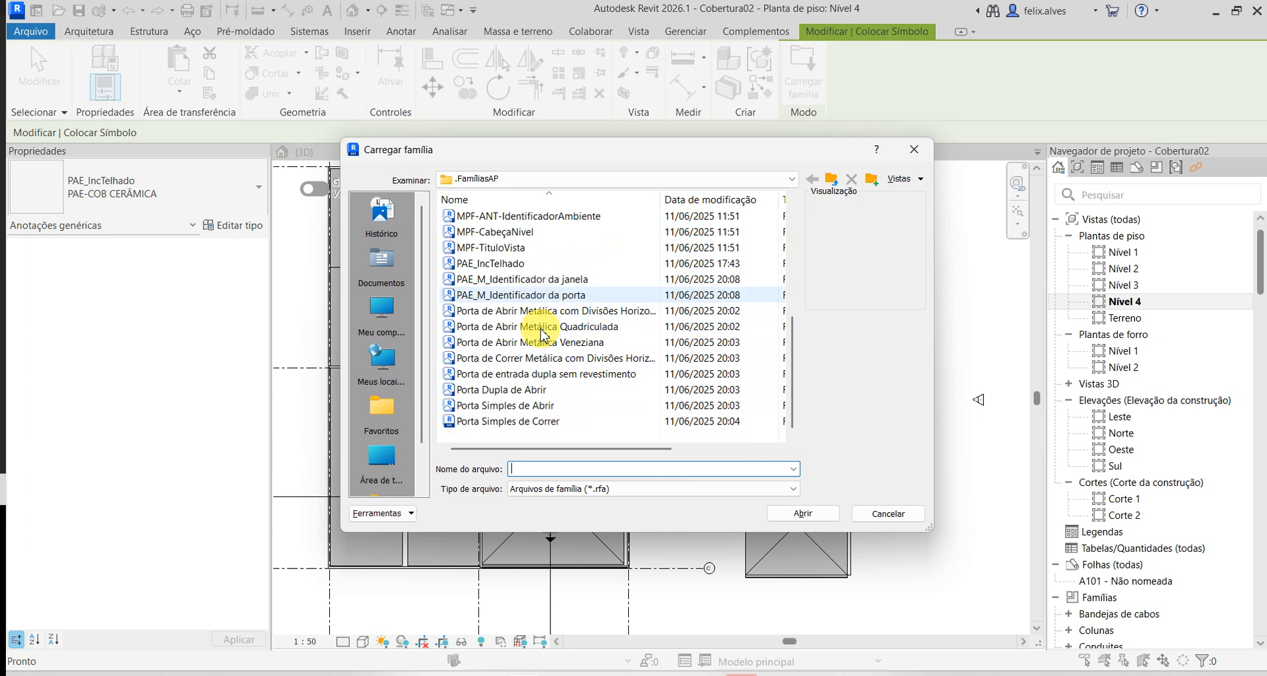
pyautogui.scroll(2, 536, 331)
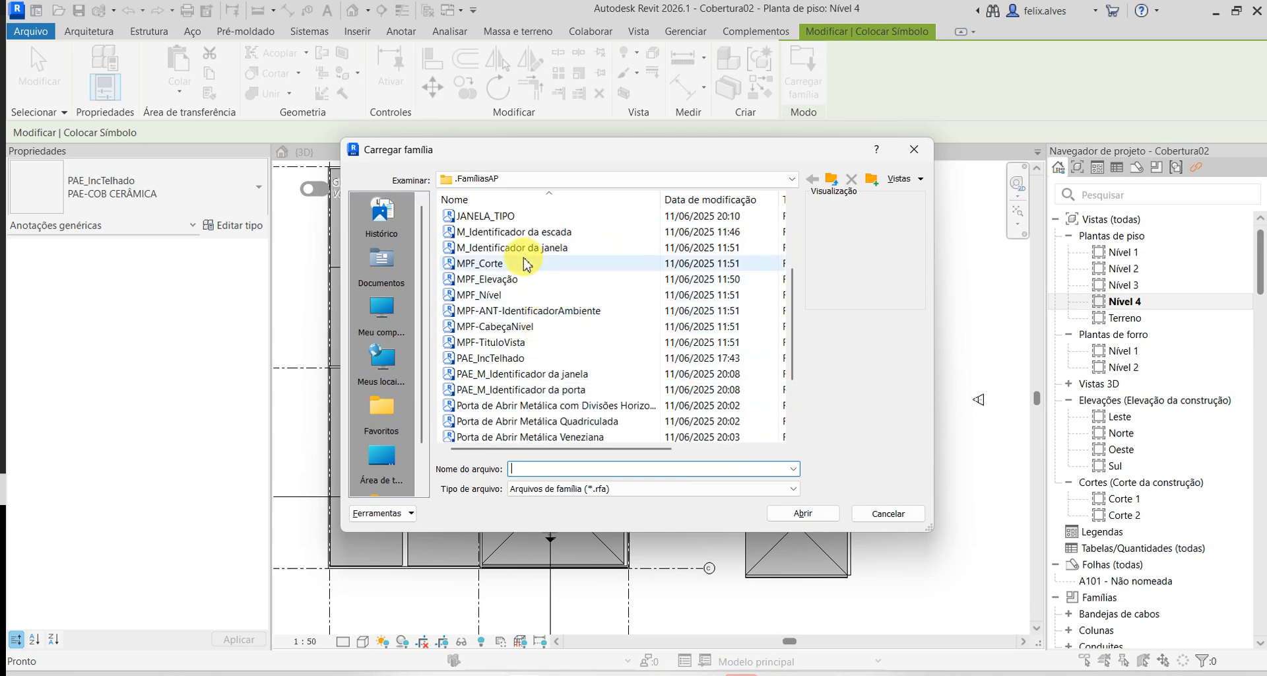
pyautogui.scroll(3, 522, 331)
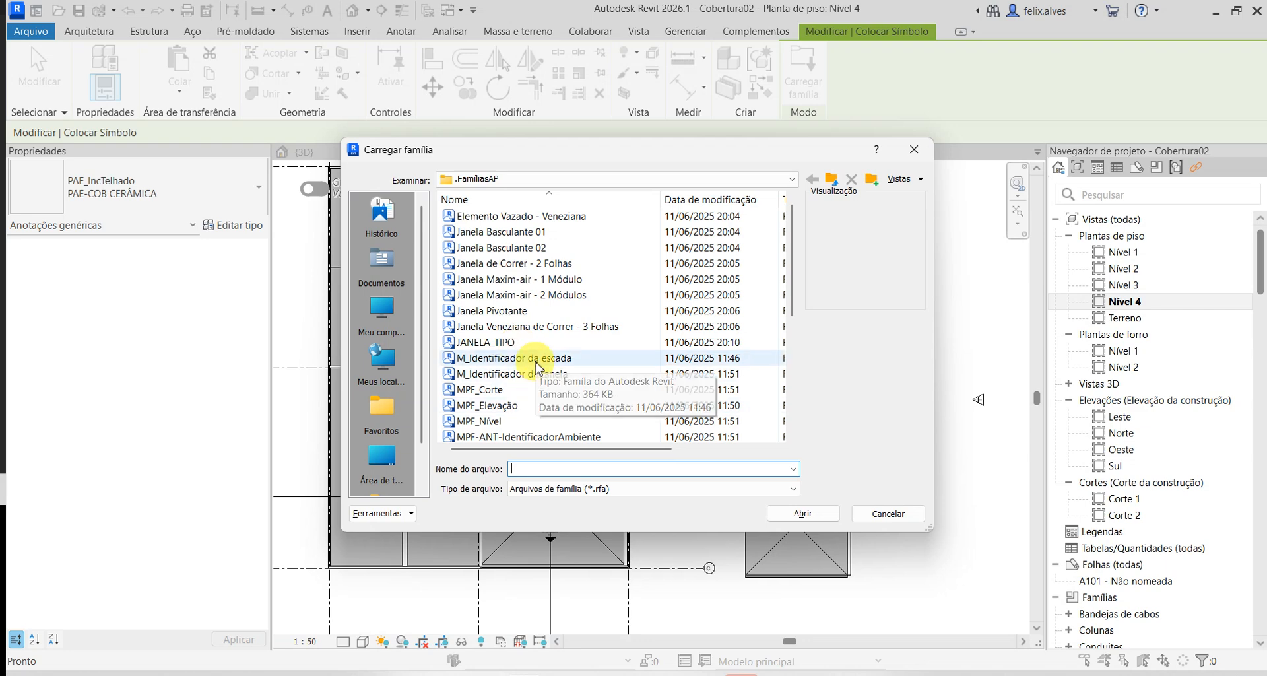
pyautogui.scroll(-4, 536, 360)
pyautogui.scroll(-1, 536, 367)
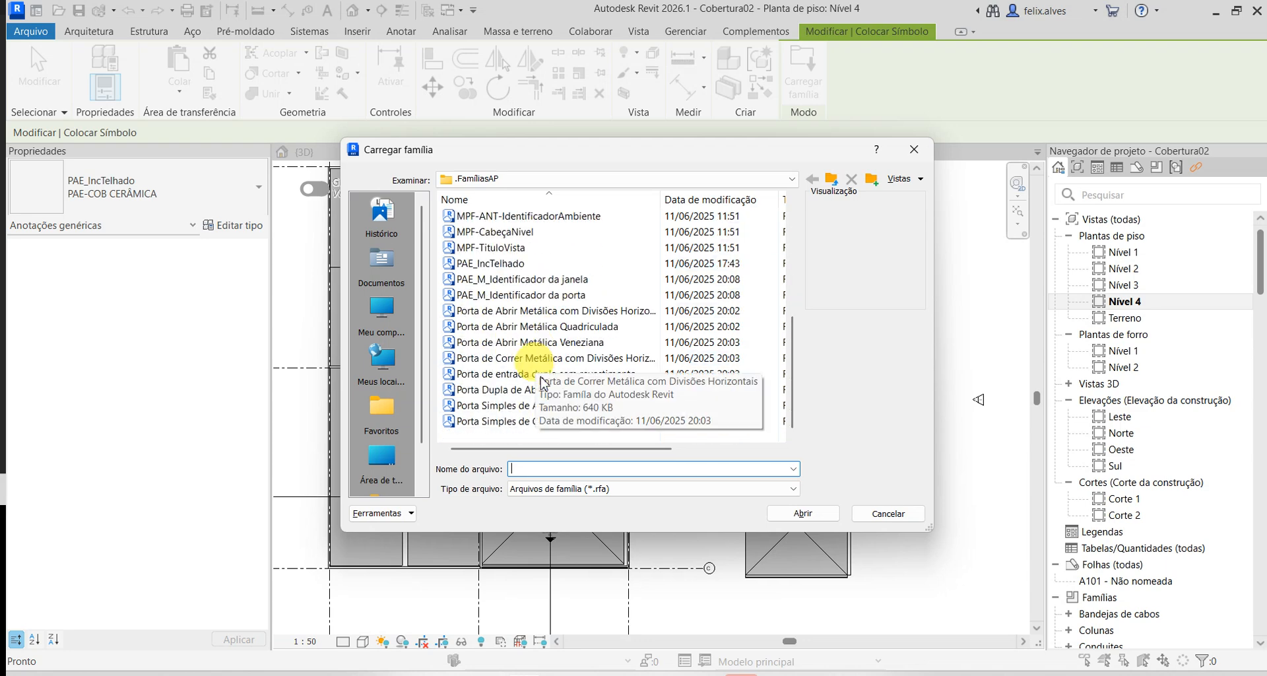
pyautogui.click(897, 515)
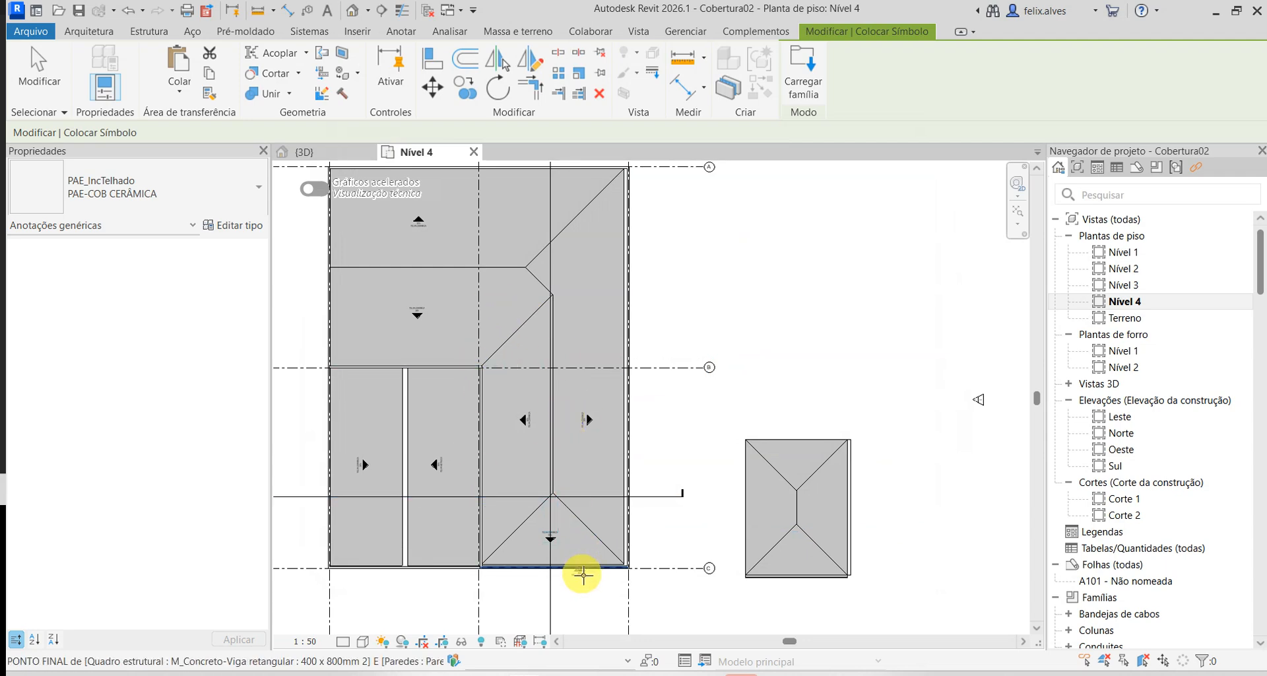
pyautogui.press('Escape')
pyautogui.press('Escape')
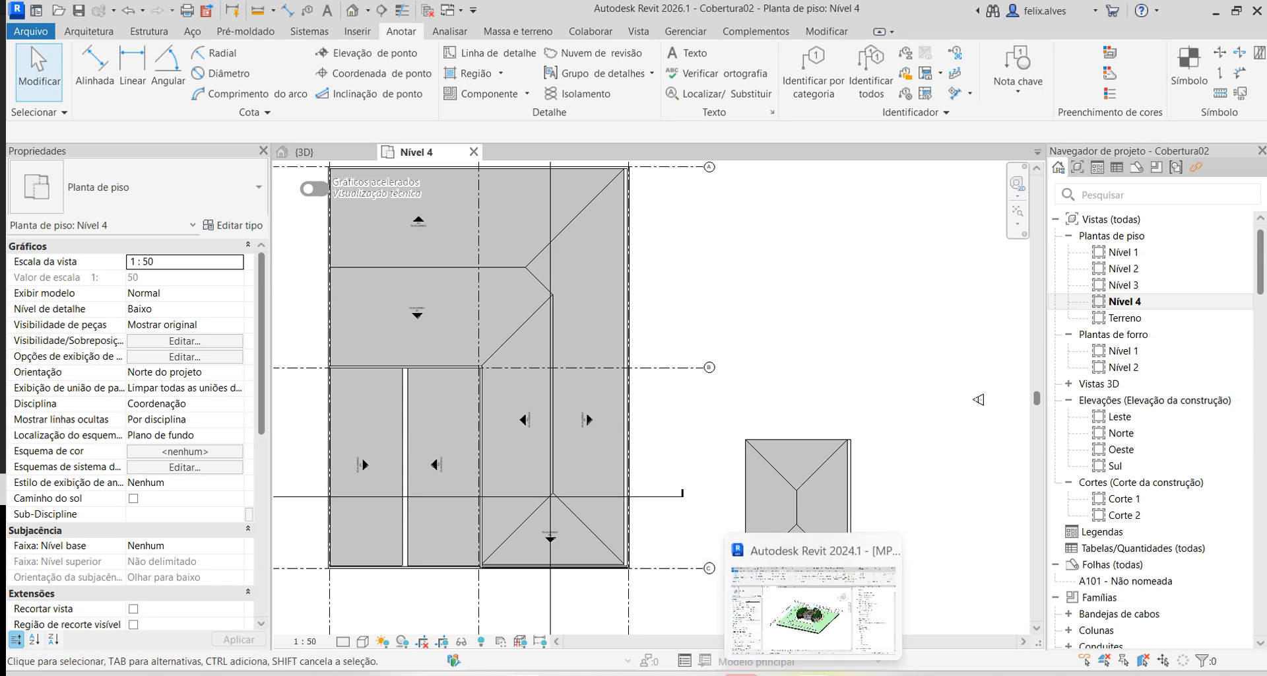
# - Switch to the Revit 2024.1 window and show the Nível 1 floor plan of PAE_Template_V04, dismissing the save reminder
pyautogui.click(813, 610)
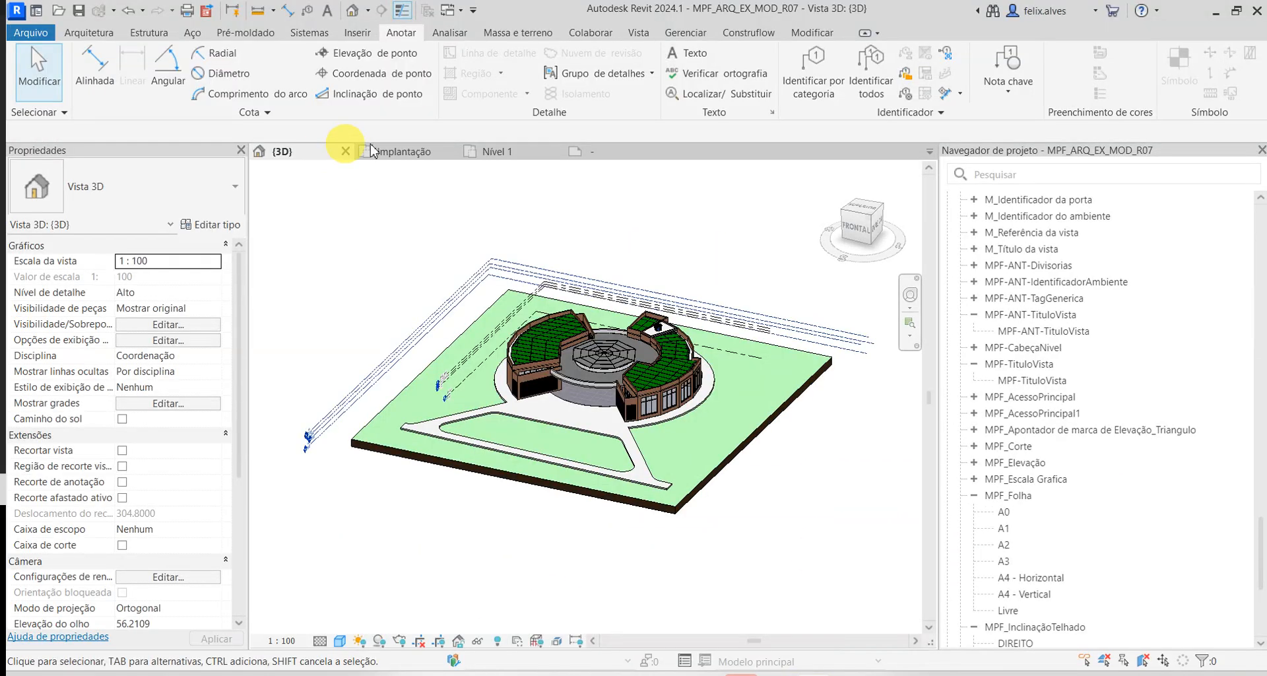
pyautogui.click(487, 152)
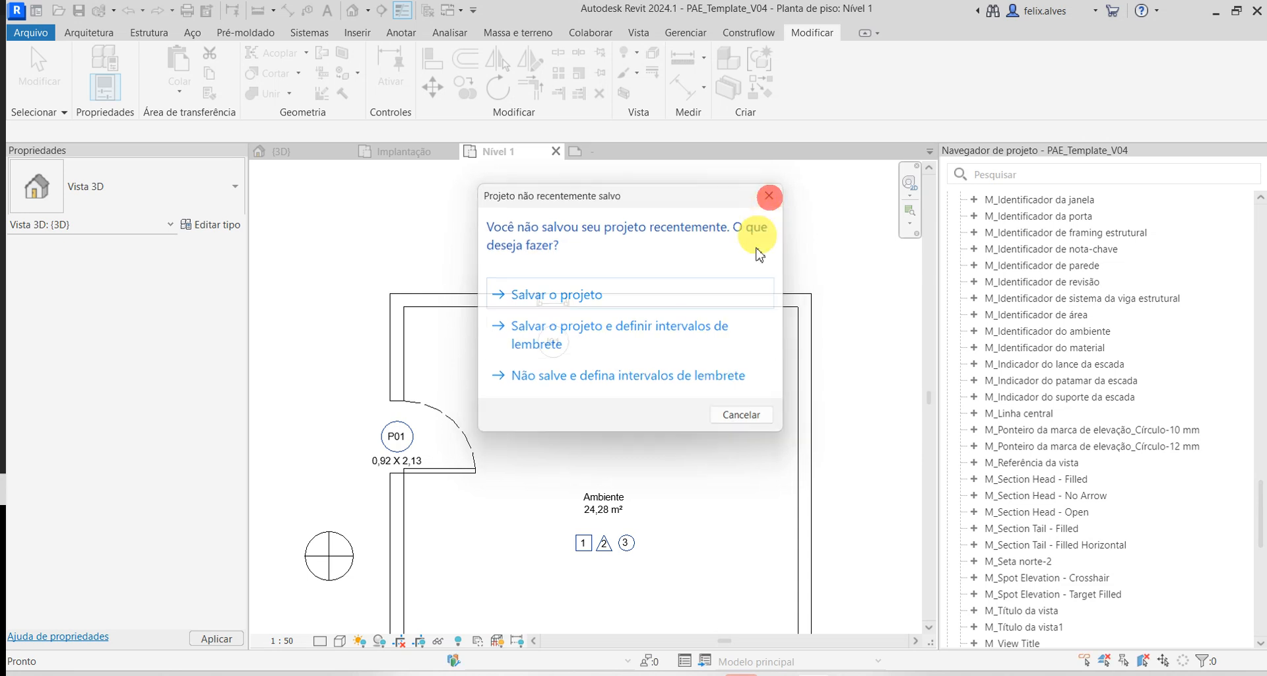
pyautogui.click(771, 195)
pyautogui.moveTo(668, 475); pyautogui.dragTo(646, 332, button='middle')
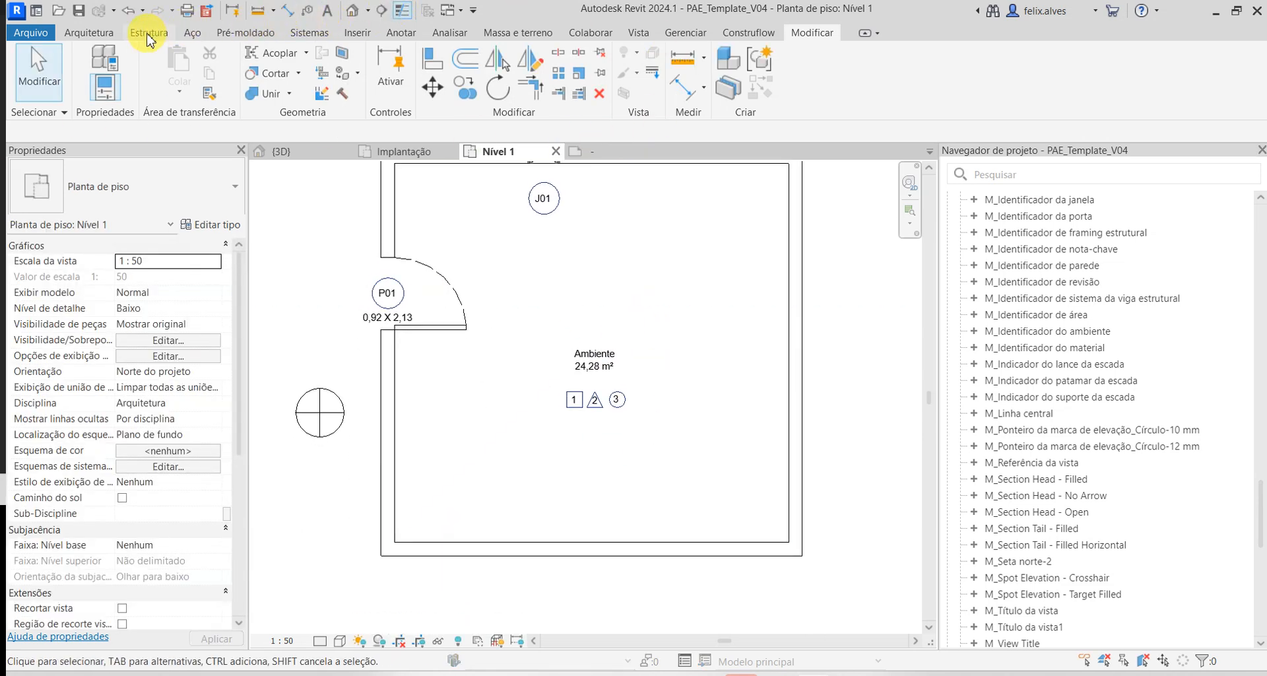
# - Check the symbol types available for placement in the PAE_Template_V04 project's Nível 1 plan
pyautogui.click(400, 32)
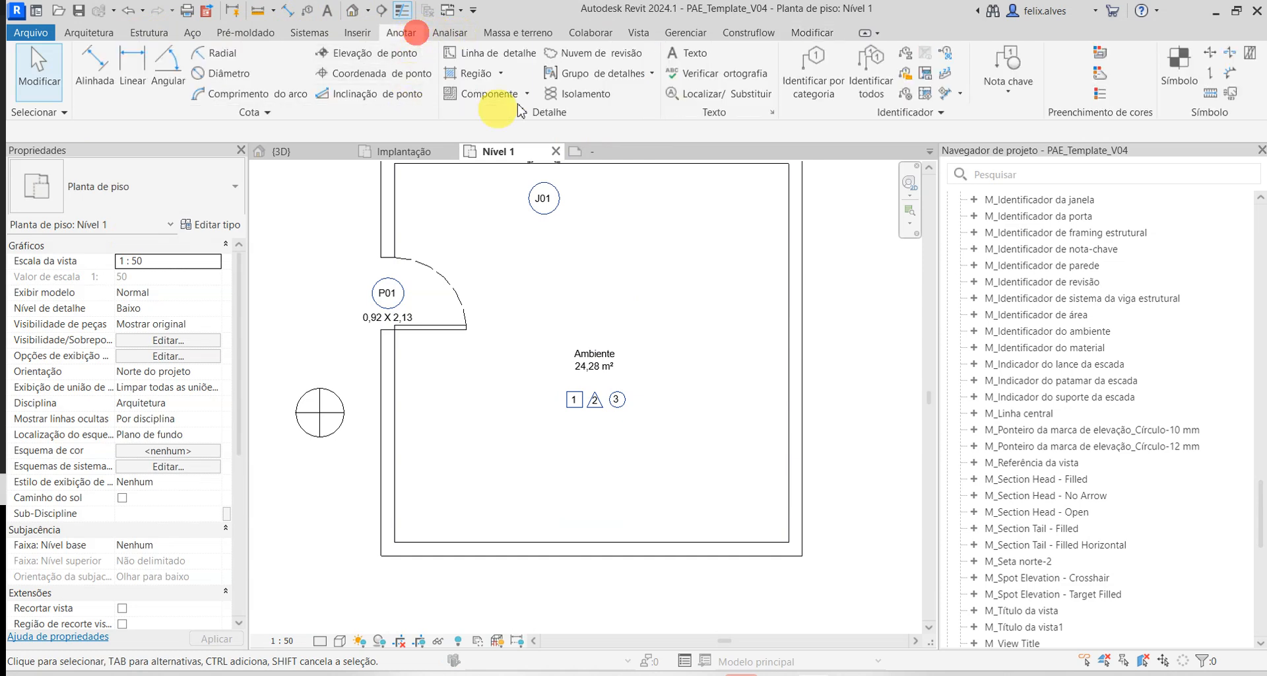
pyautogui.click(1180, 71)
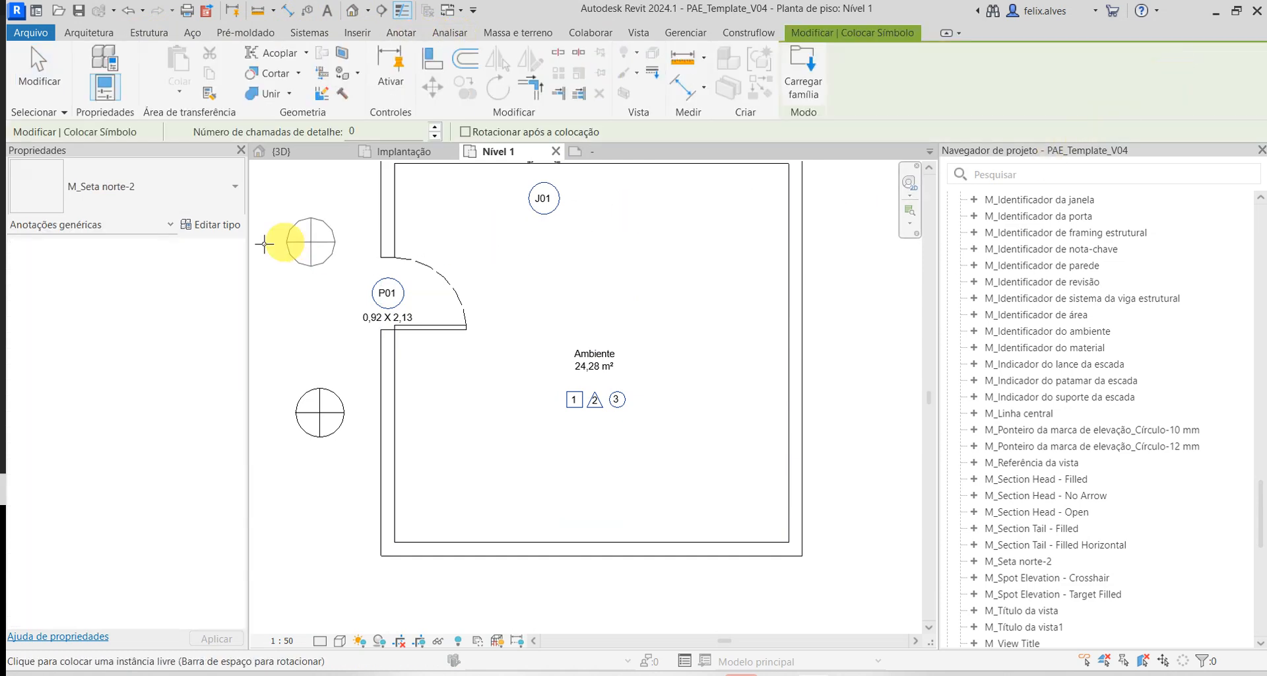
pyautogui.click(210, 193)
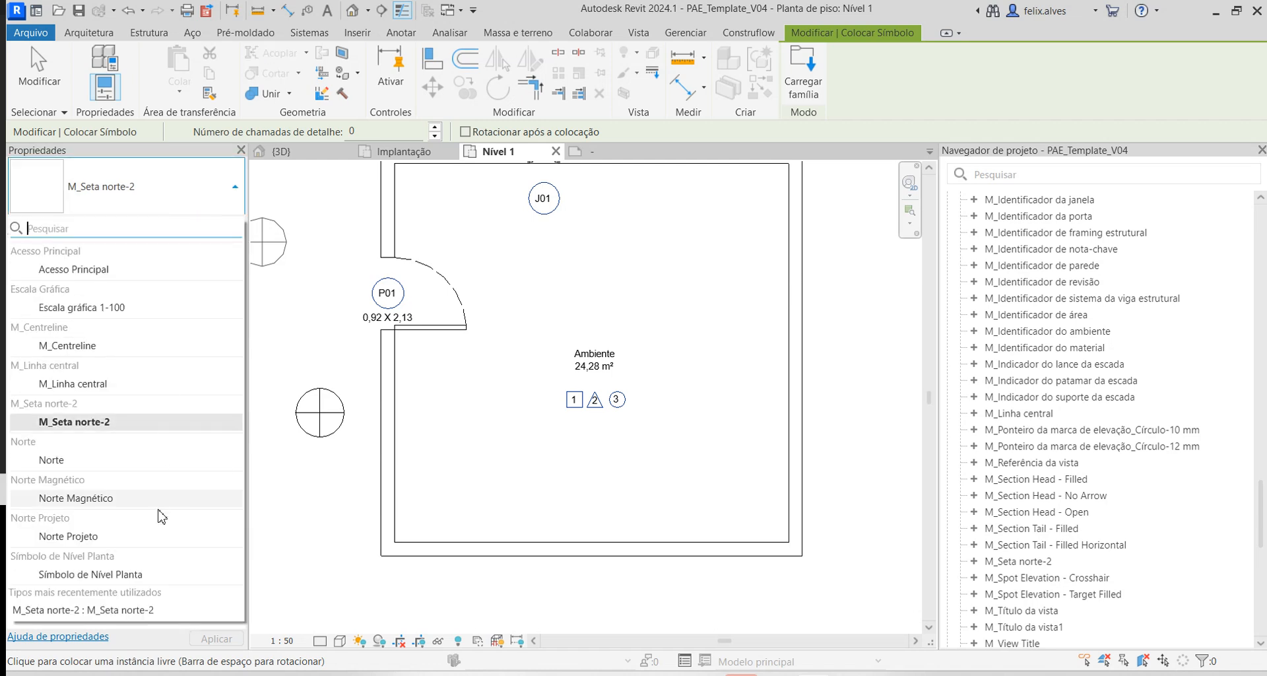
pyautogui.click(850, 363)
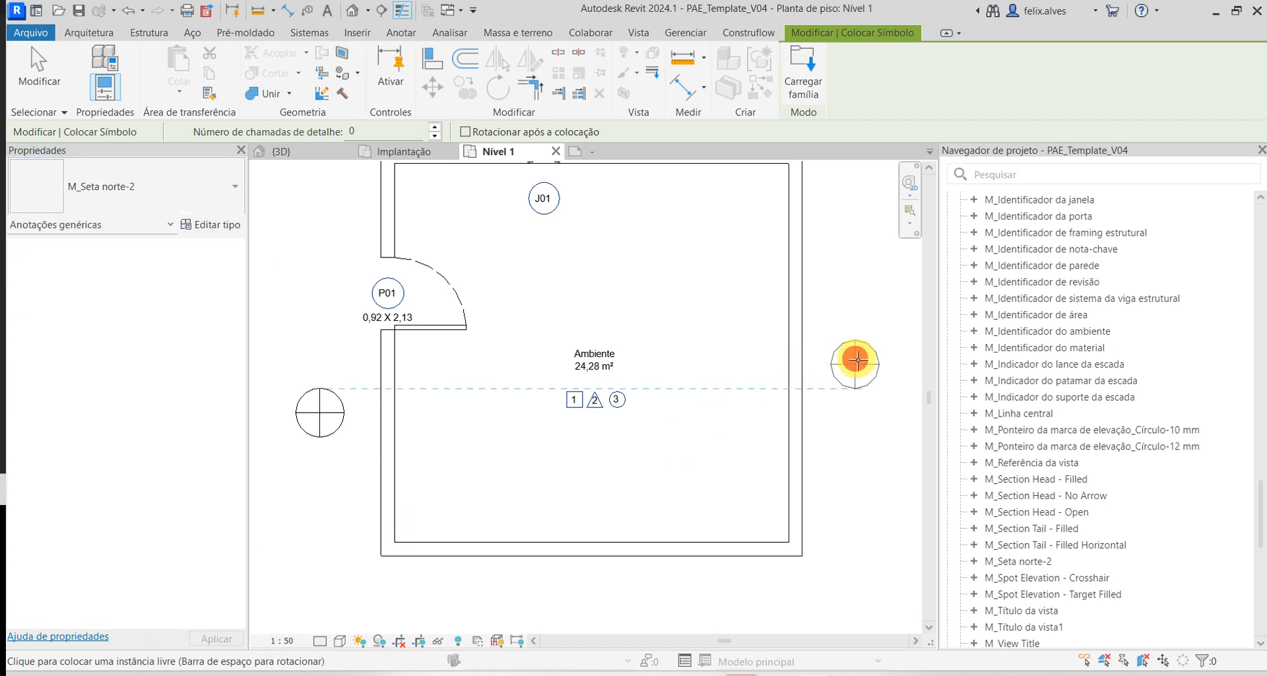
# - Switch to the MPF_ARQ_EX_MOD_R07 3D view, dismiss the save reminder and look through its annotation symbol families
pyautogui.click(298, 156)
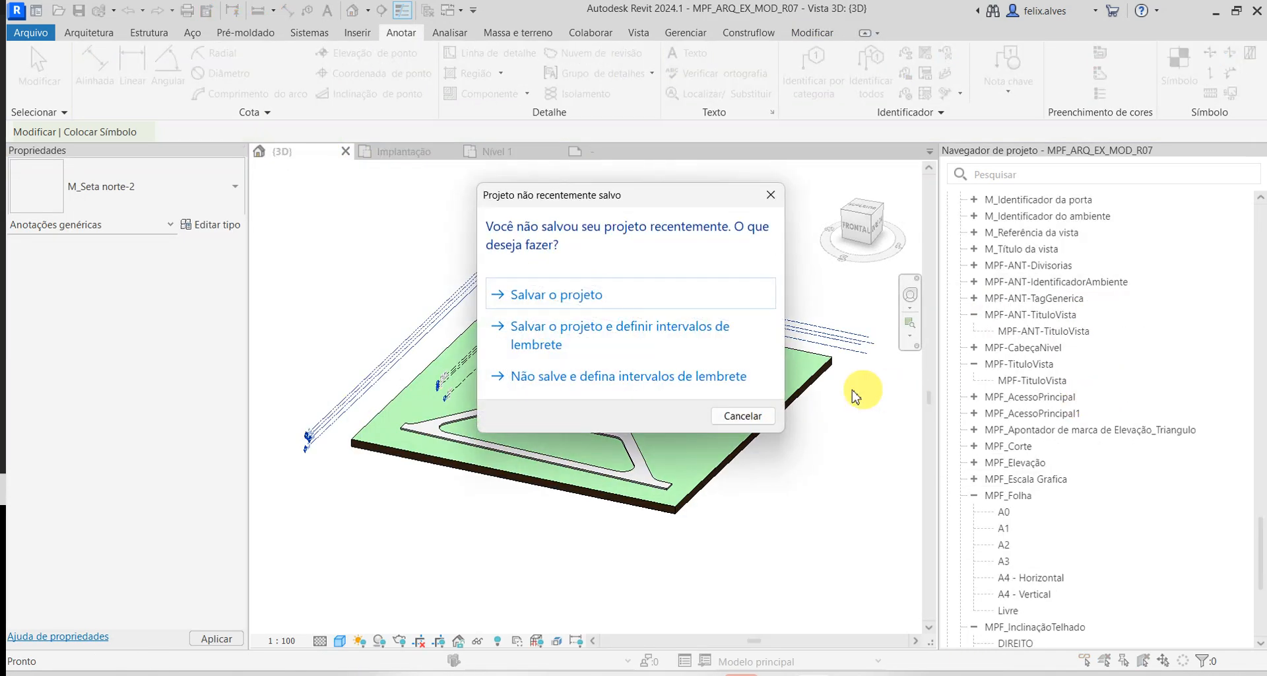
pyautogui.click(771, 205)
pyautogui.scroll(4, 1056, 442)
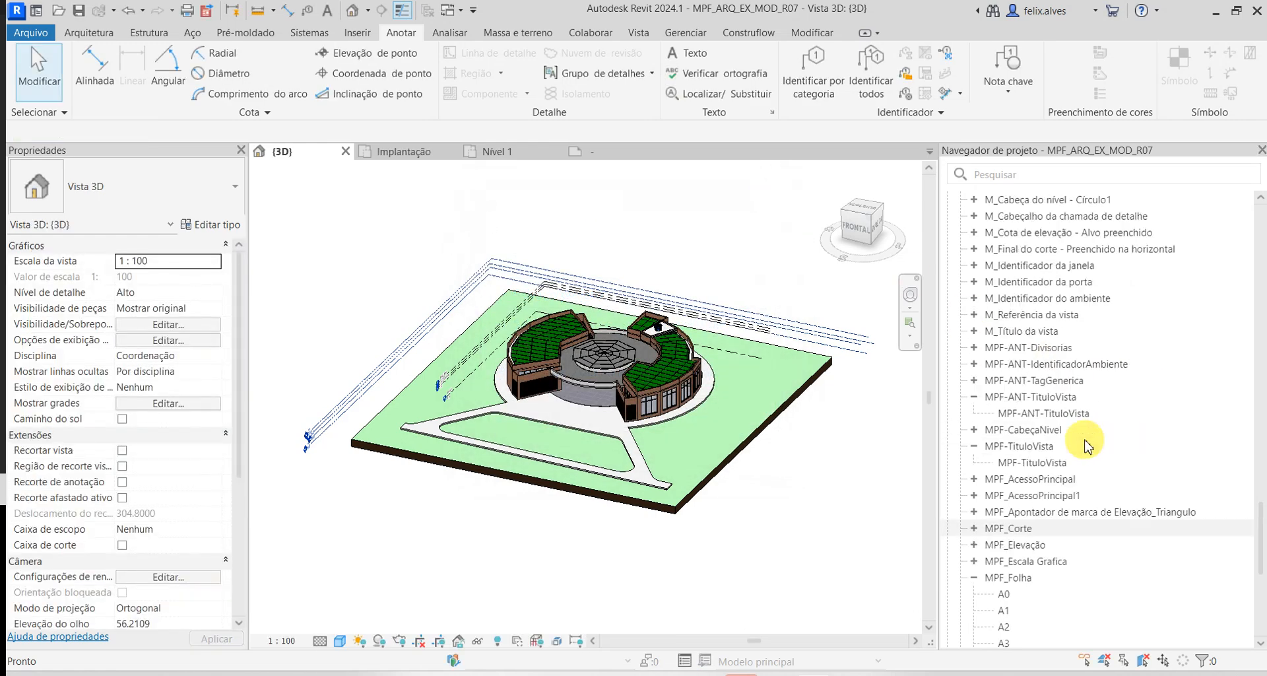
pyautogui.scroll(8, 1076, 436)
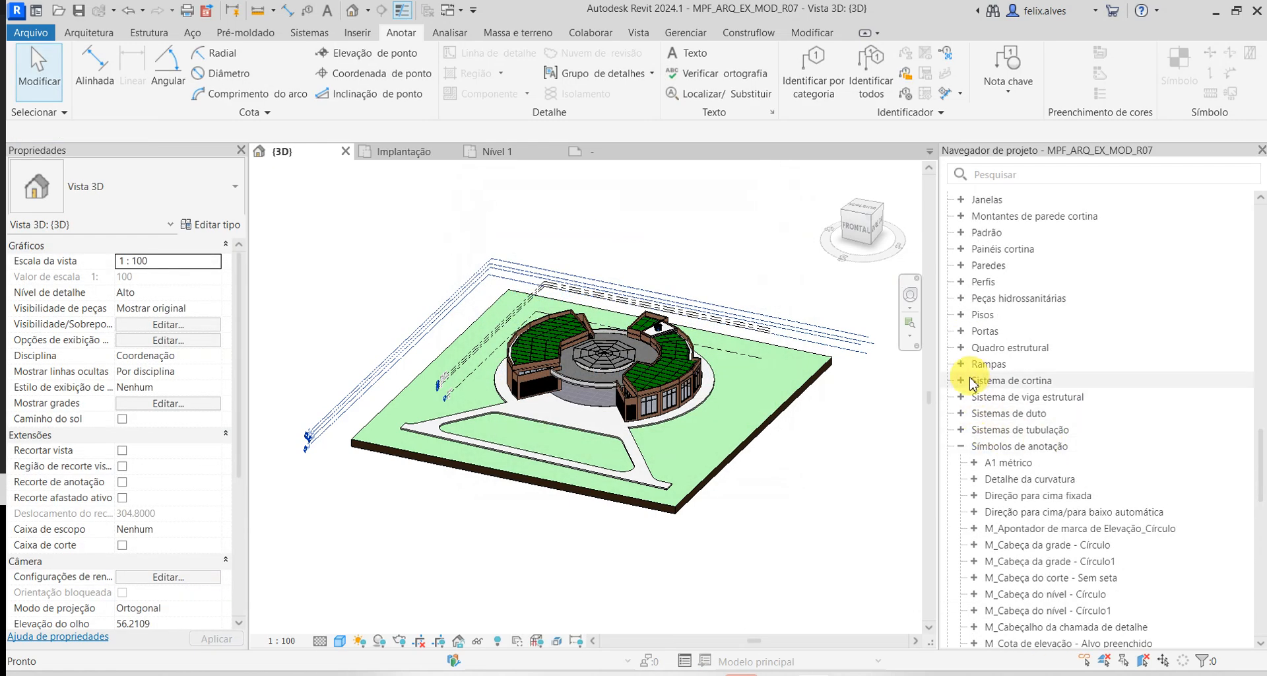
pyautogui.scroll(-7, 973, 459)
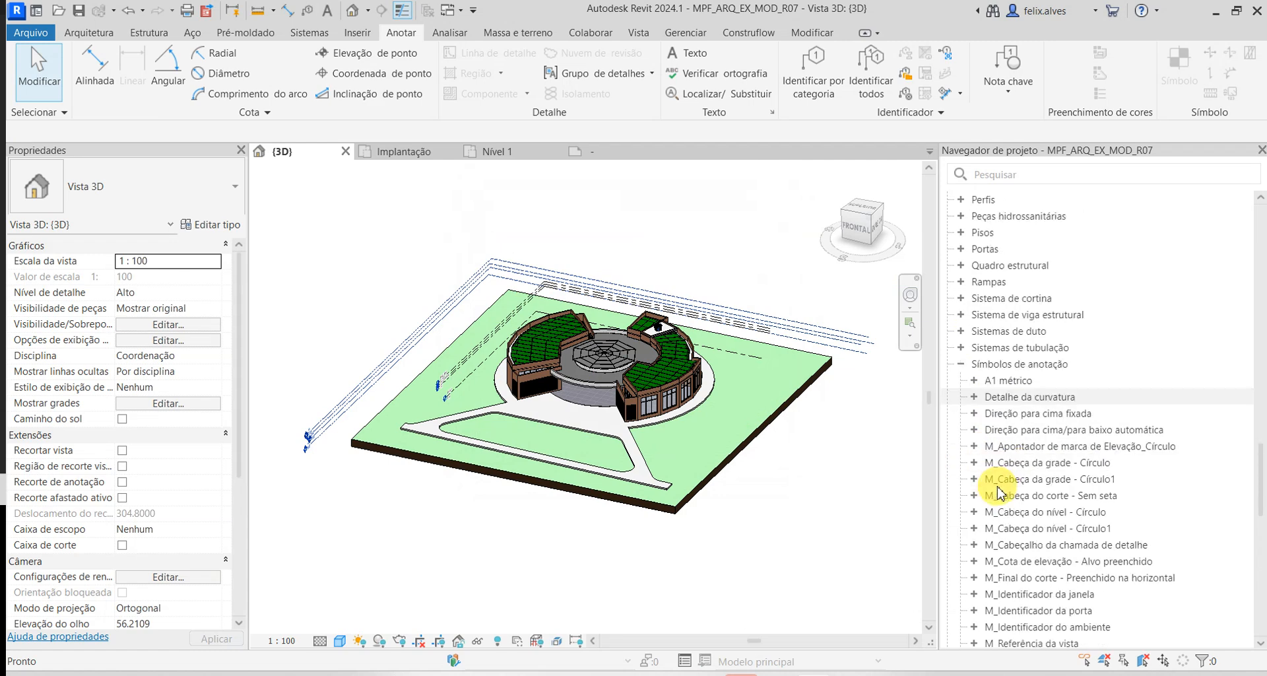
pyautogui.scroll(-2, 1066, 511)
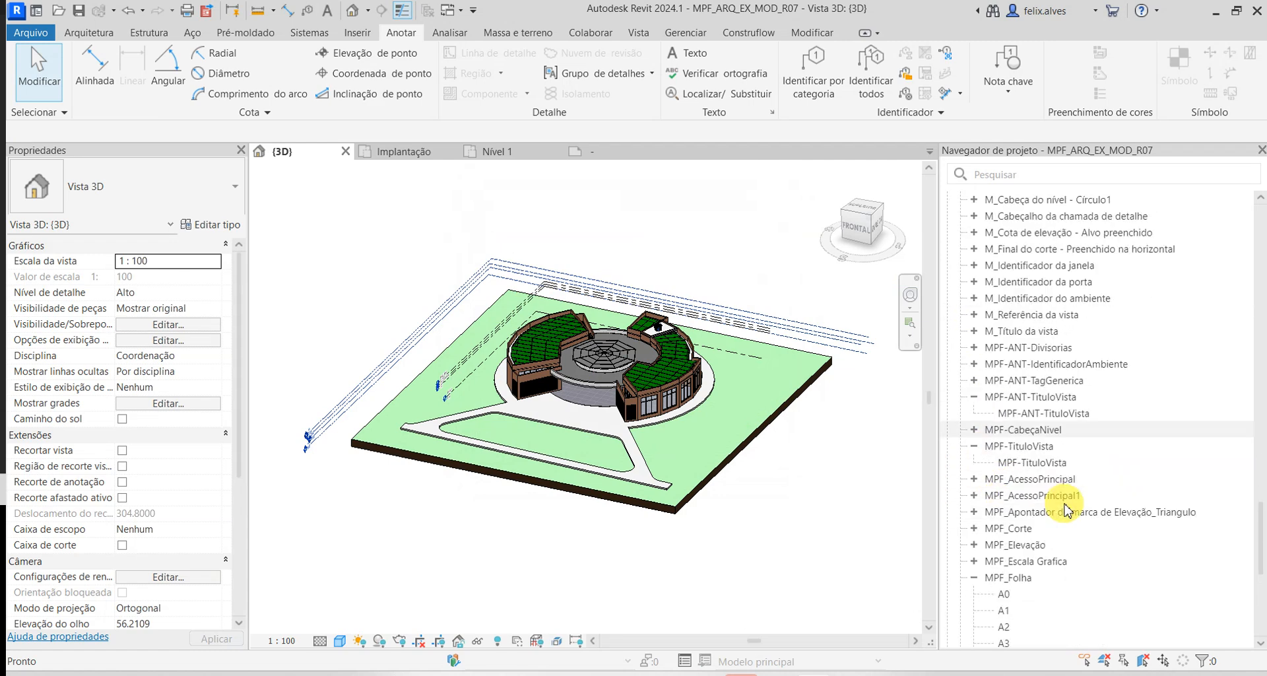
pyautogui.click(975, 479)
pyautogui.rightClick(1026, 496)
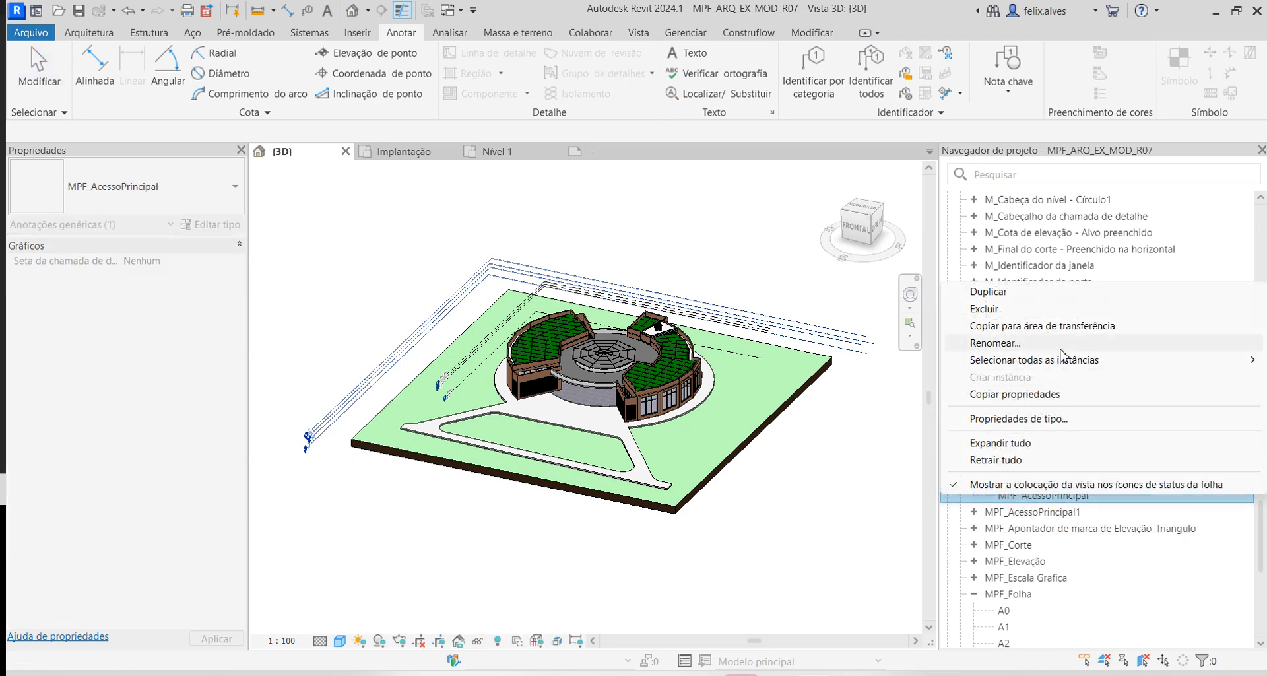
pyautogui.moveTo(1067, 365)
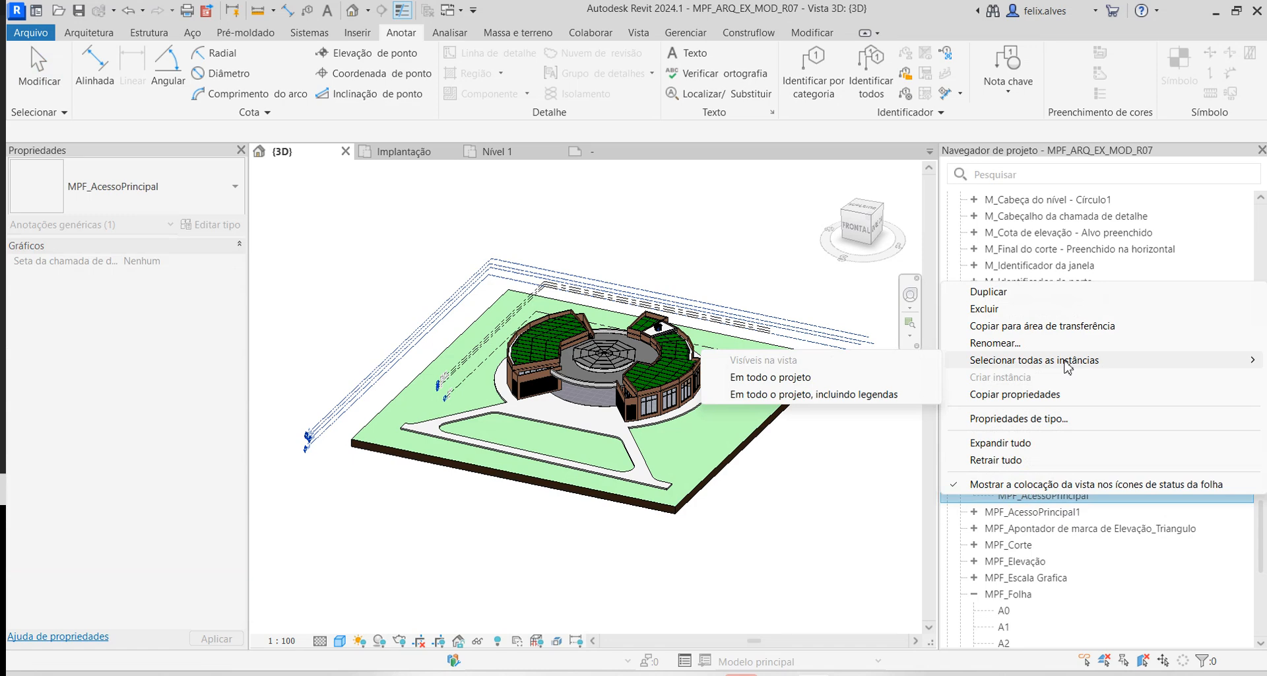
pyautogui.click(935, 519)
# - Save the MPF_AcessoPrincipal family as an .rfa file in the Google Drive folder .UnB > 25.1 > PAE > .FamíliasAP
pyautogui.click(1014, 480)
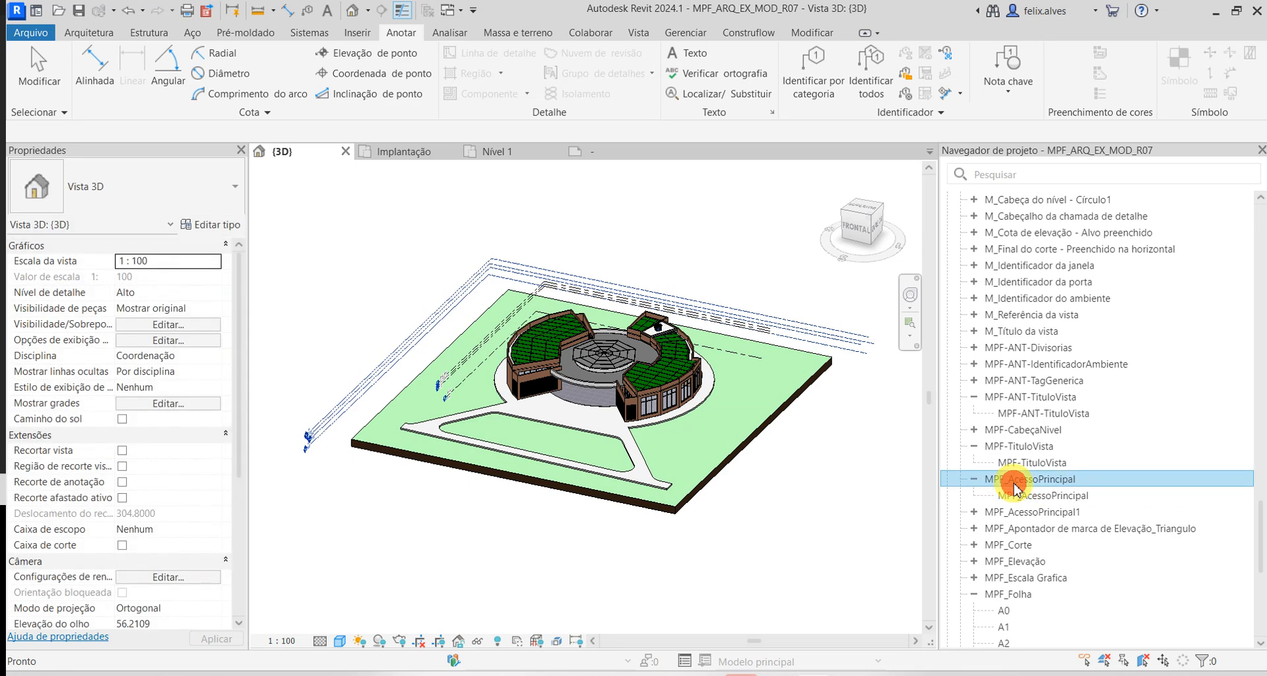
pyautogui.rightClick(1015, 479)
pyautogui.click(1011, 374)
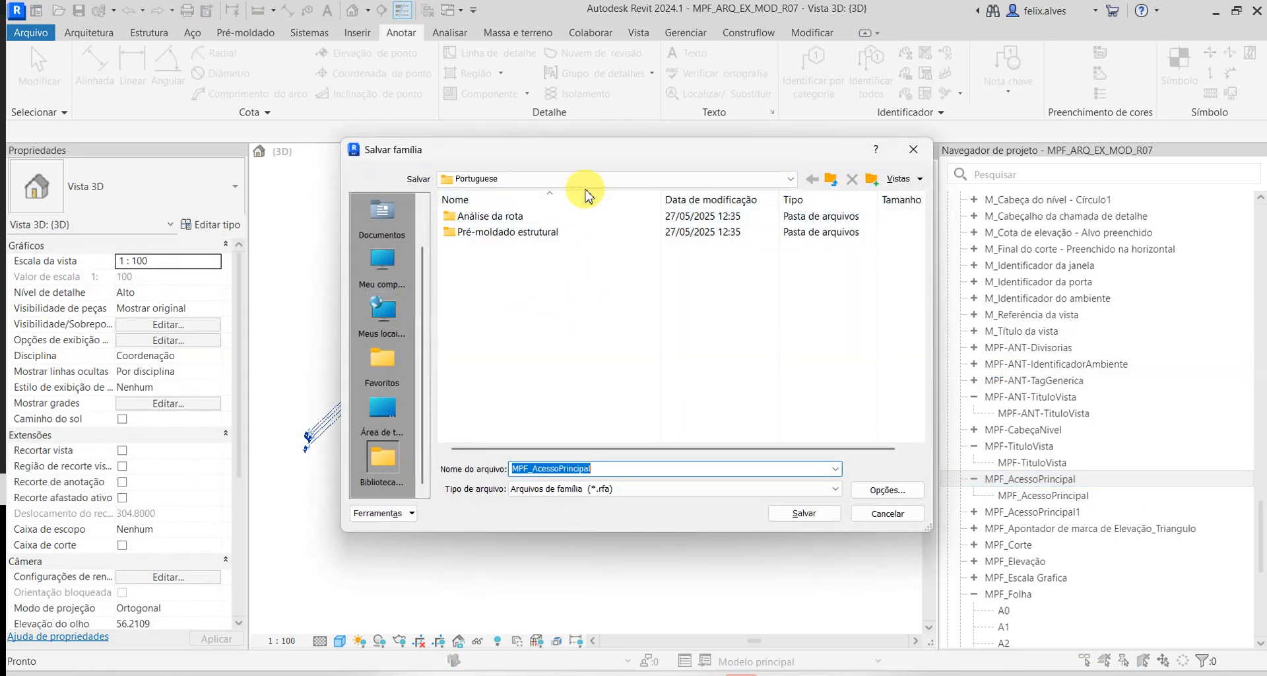
pyautogui.click(587, 179)
pyautogui.click(512, 300)
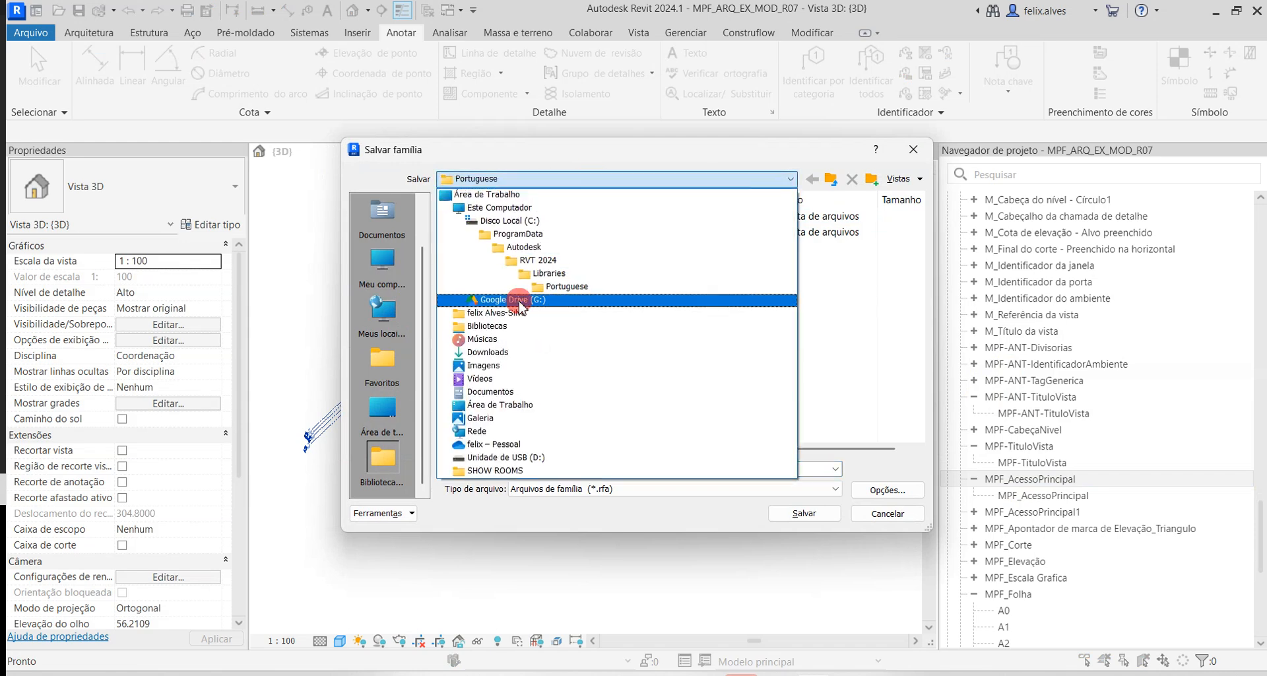
pyautogui.doubleClick(495, 266)
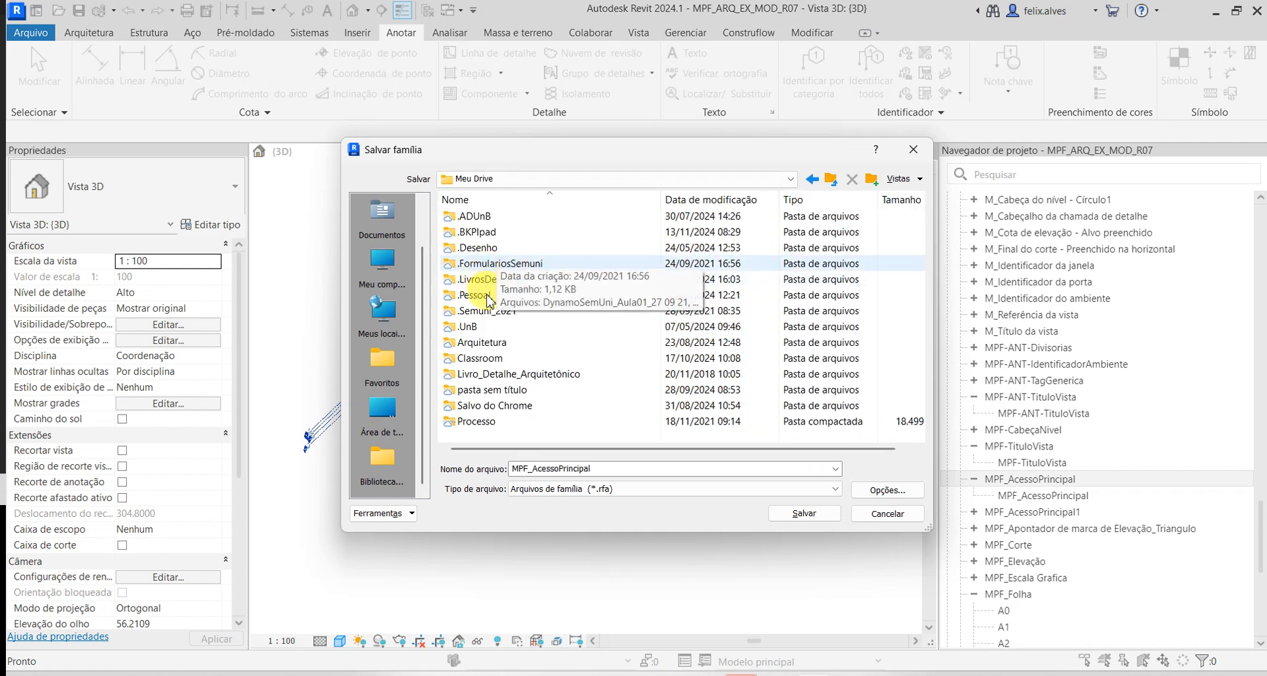
pyautogui.doubleClick(466, 327)
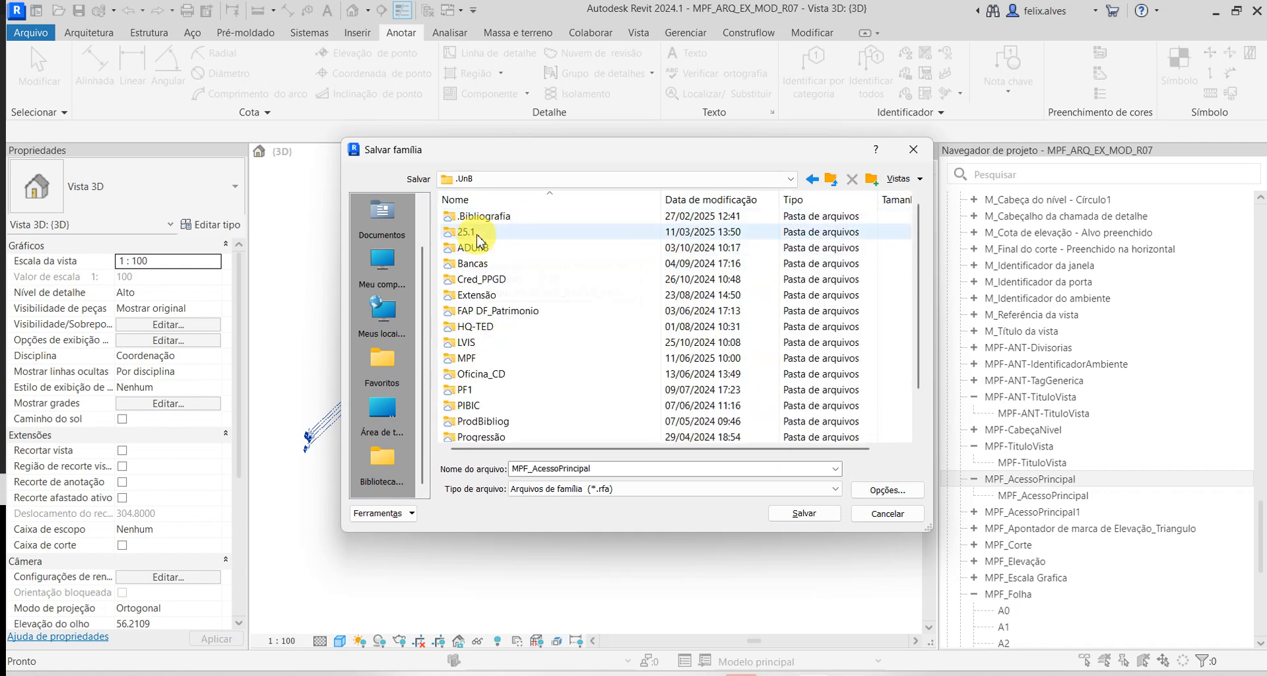
pyautogui.doubleClick(481, 233)
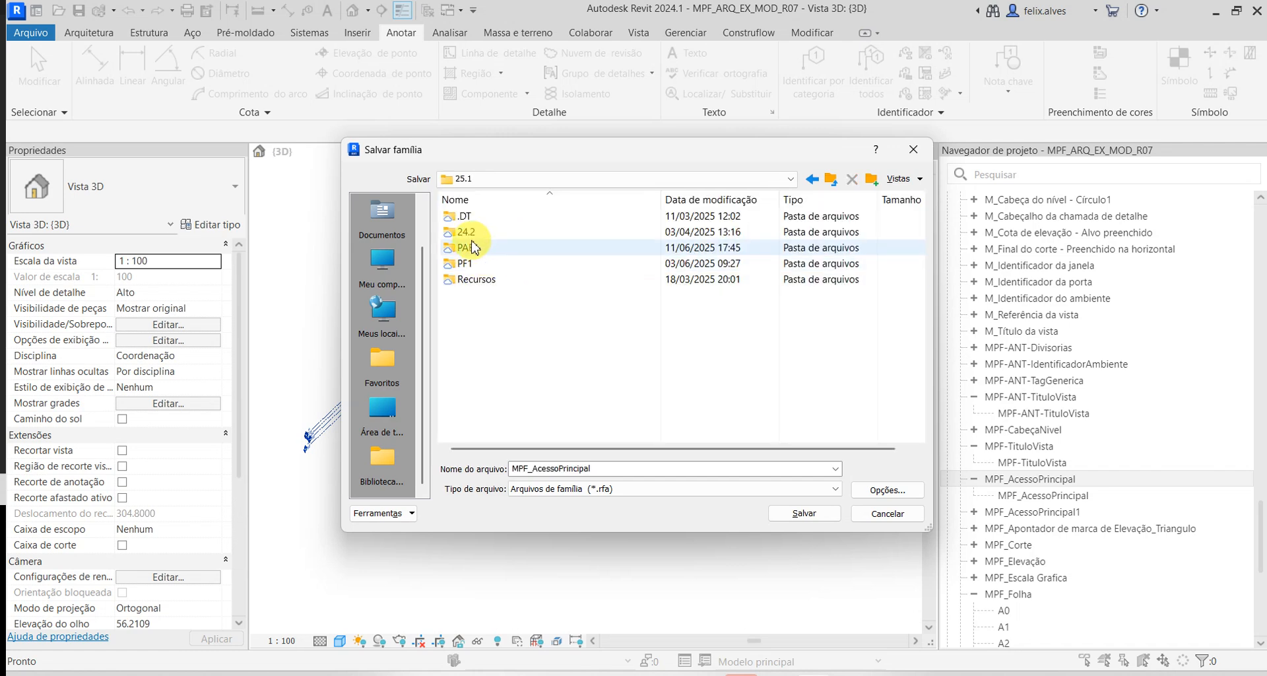
pyautogui.doubleClick(476, 248)
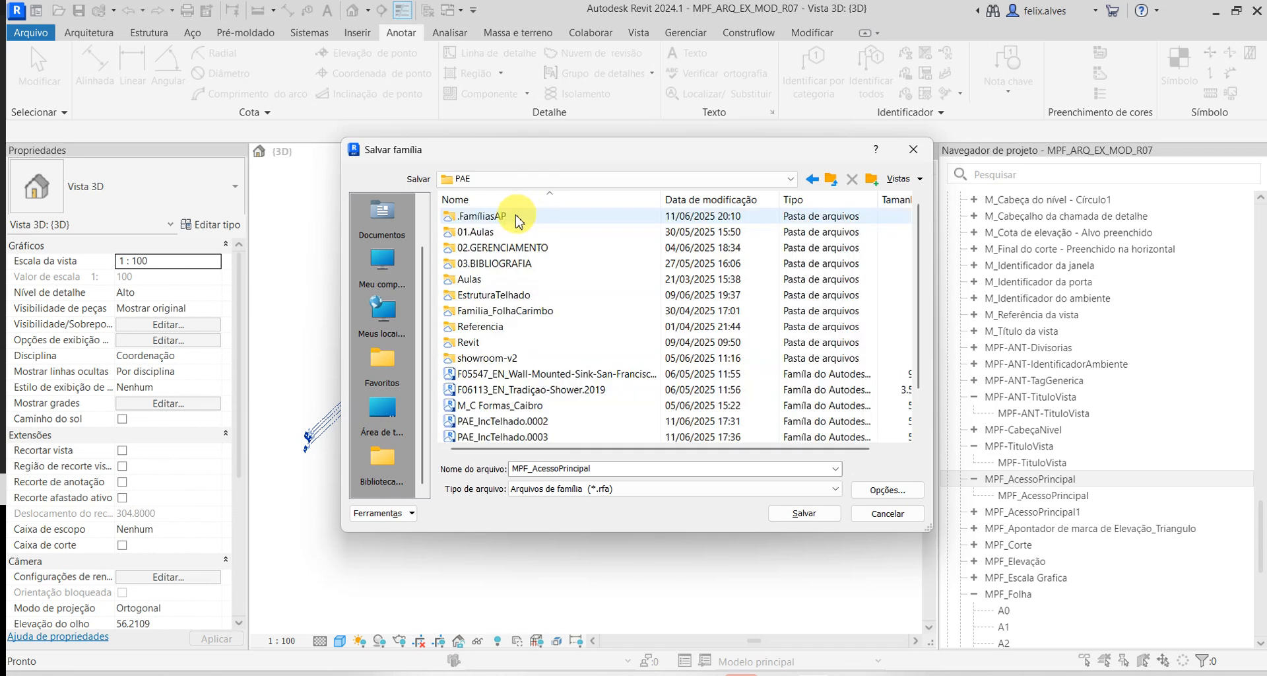
pyautogui.doubleClick(495, 215)
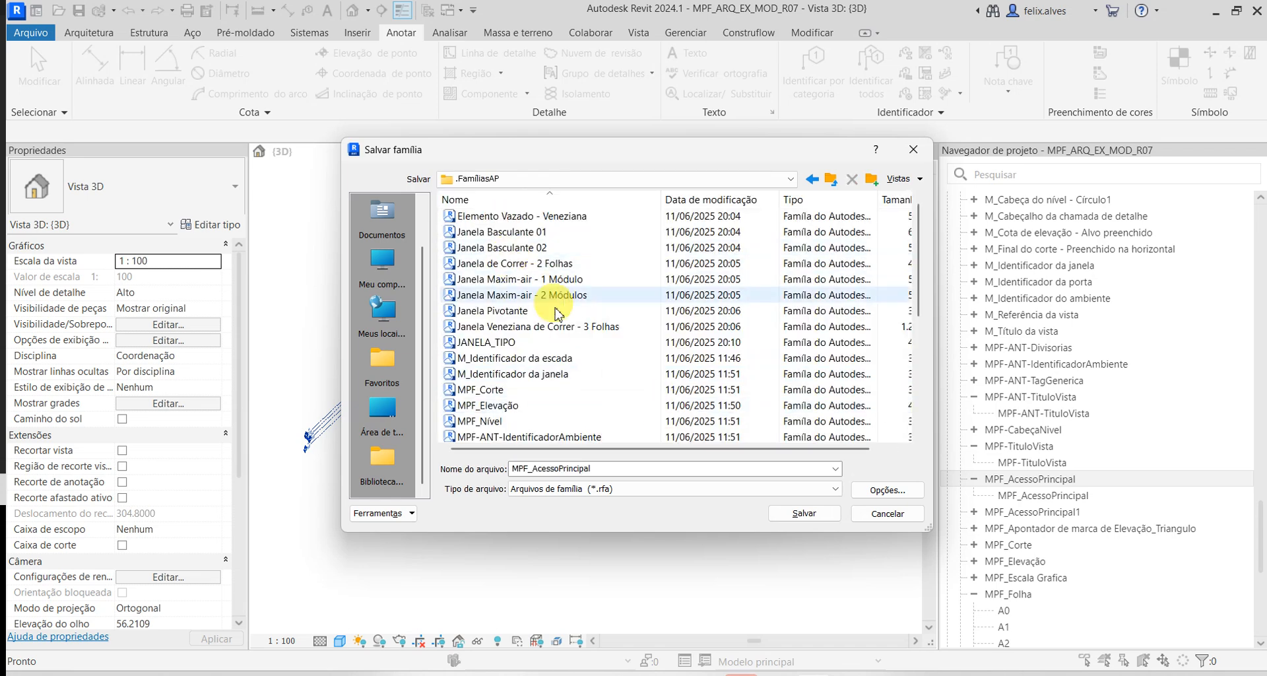
pyautogui.click(805, 514)
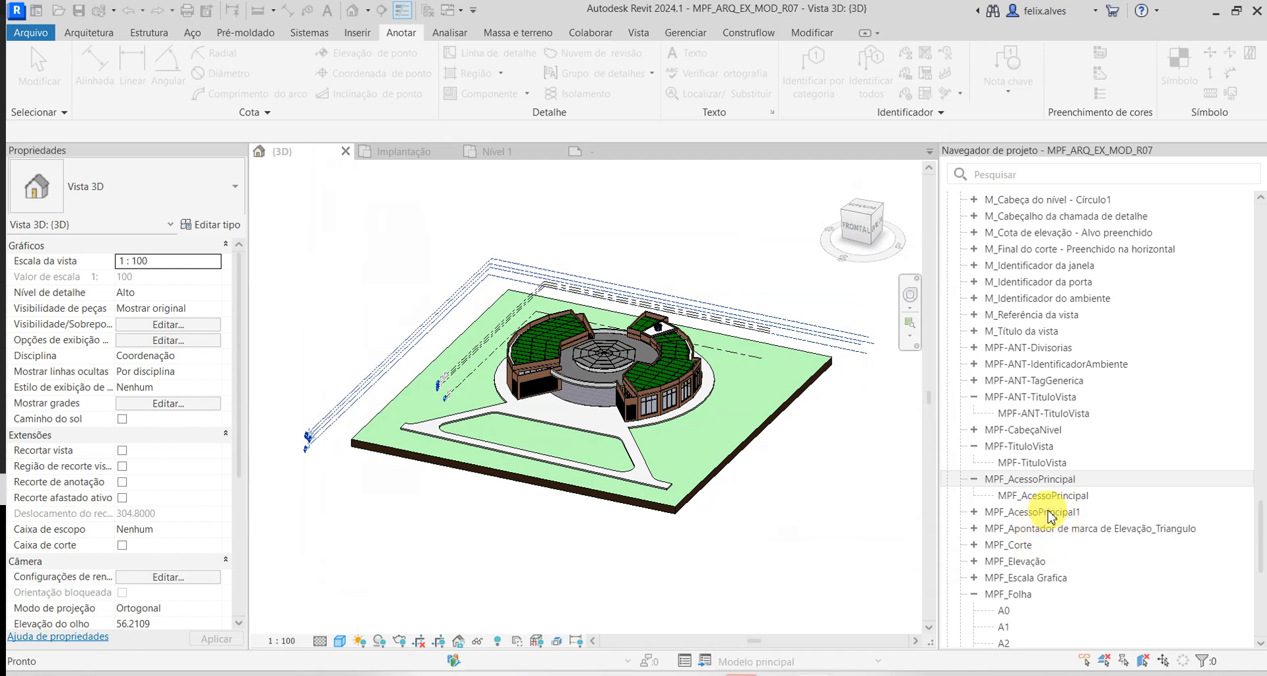
# - Return to the Cobertura02 project in Revit 2026.1 and load MPF_AcessoPrincipal.rfa from .FamíliasAP as a symbol
pyautogui.scroll(-6, 1050, 512)
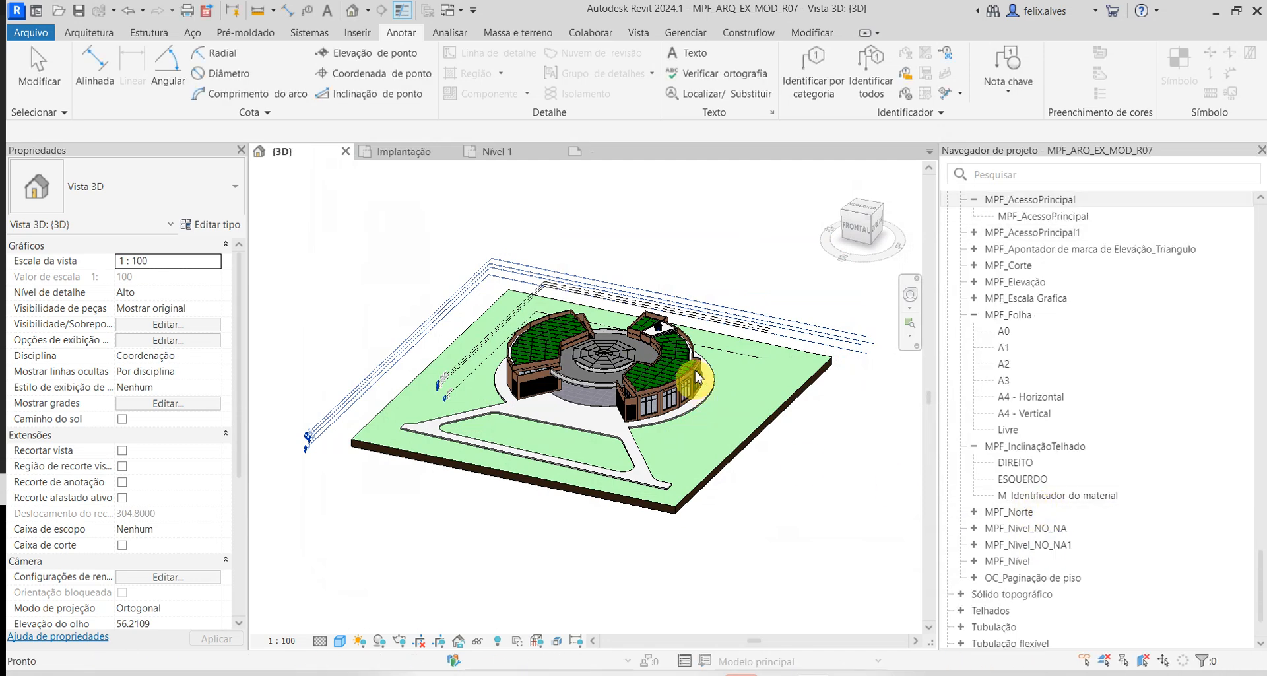
pyautogui.click(1223, 15)
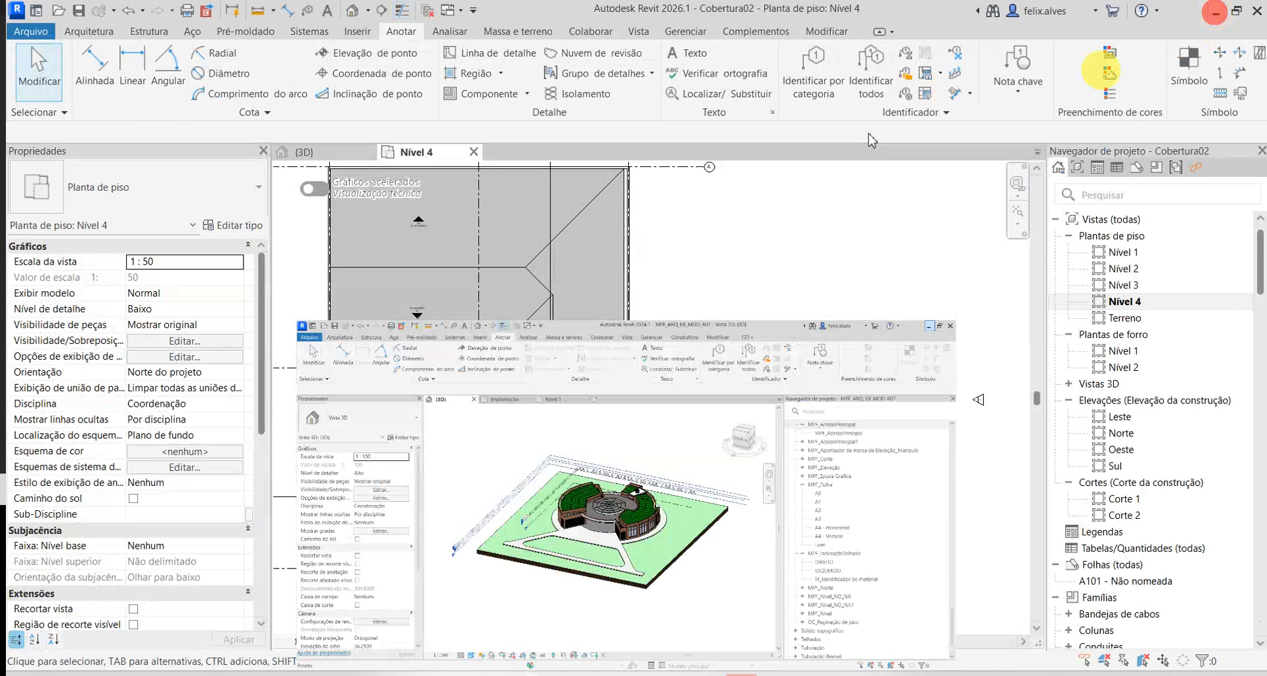
pyautogui.click(1190, 66)
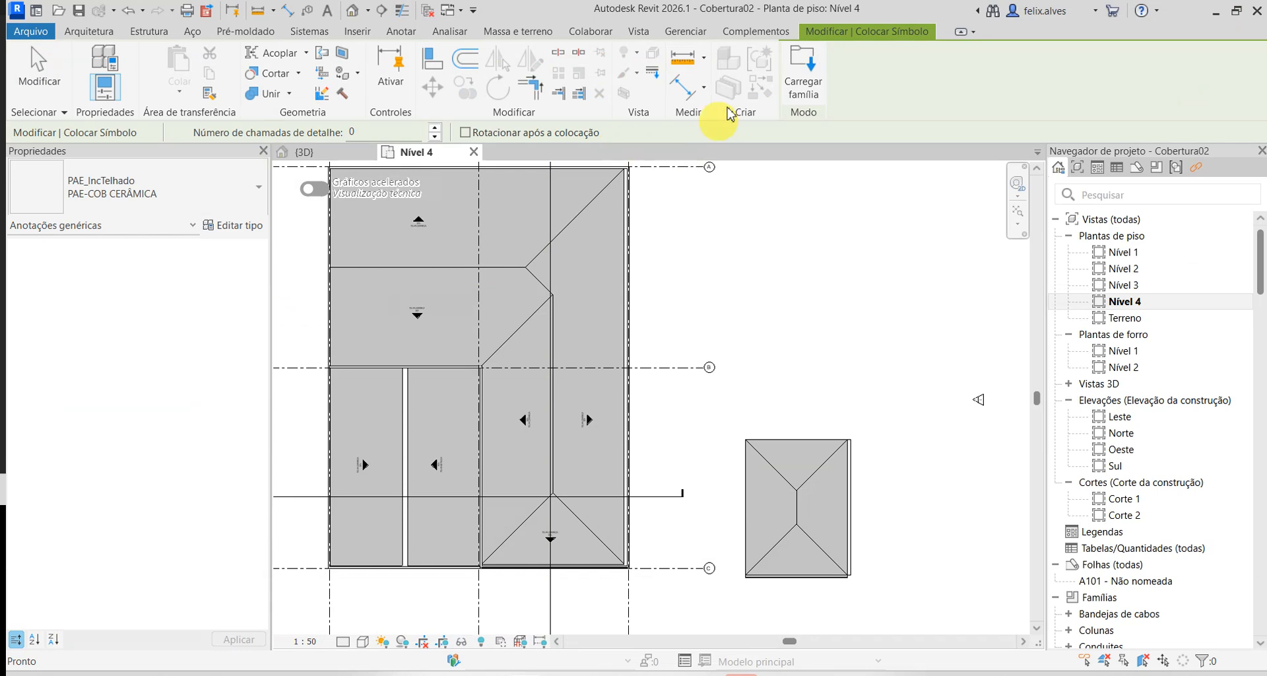
pyautogui.click(802, 63)
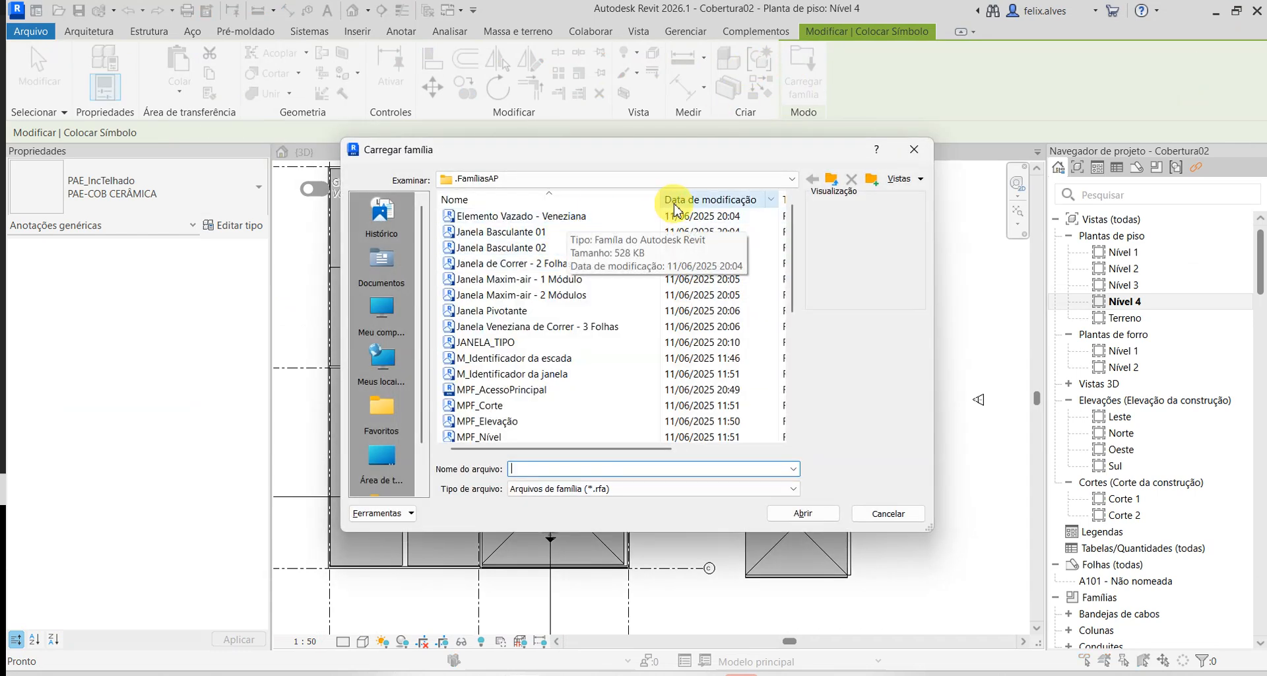
pyautogui.scroll(-1, 594, 291)
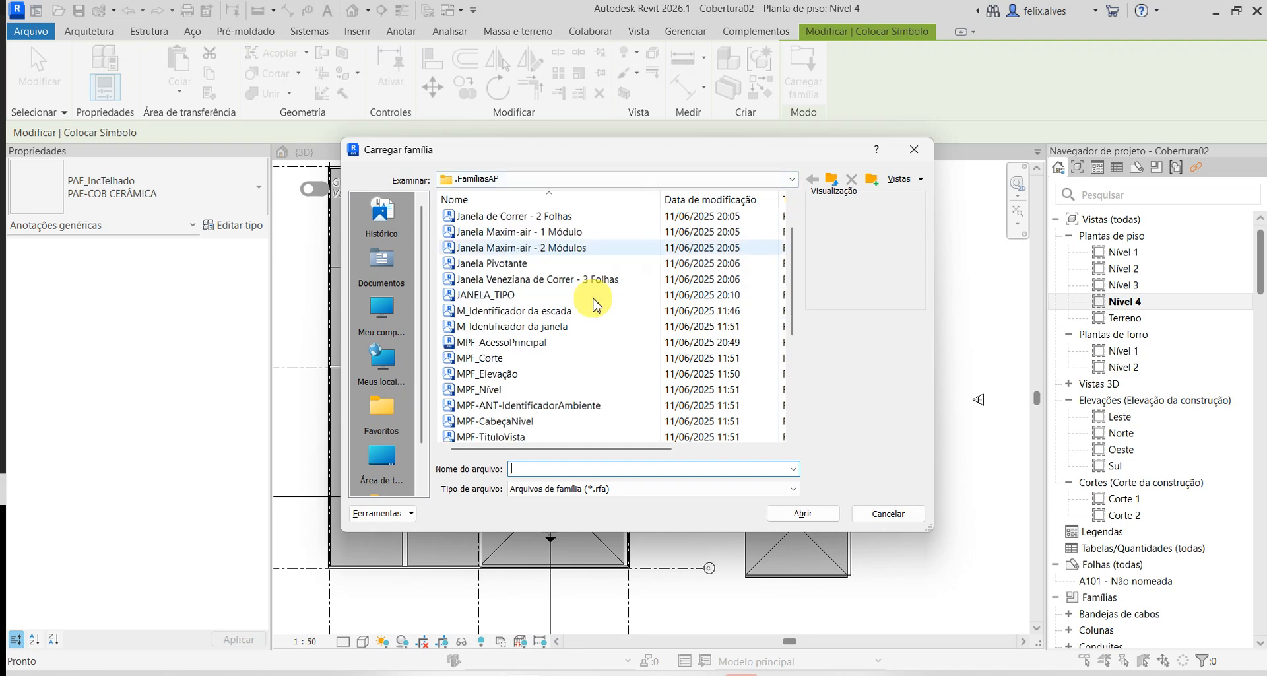
pyautogui.click(540, 356)
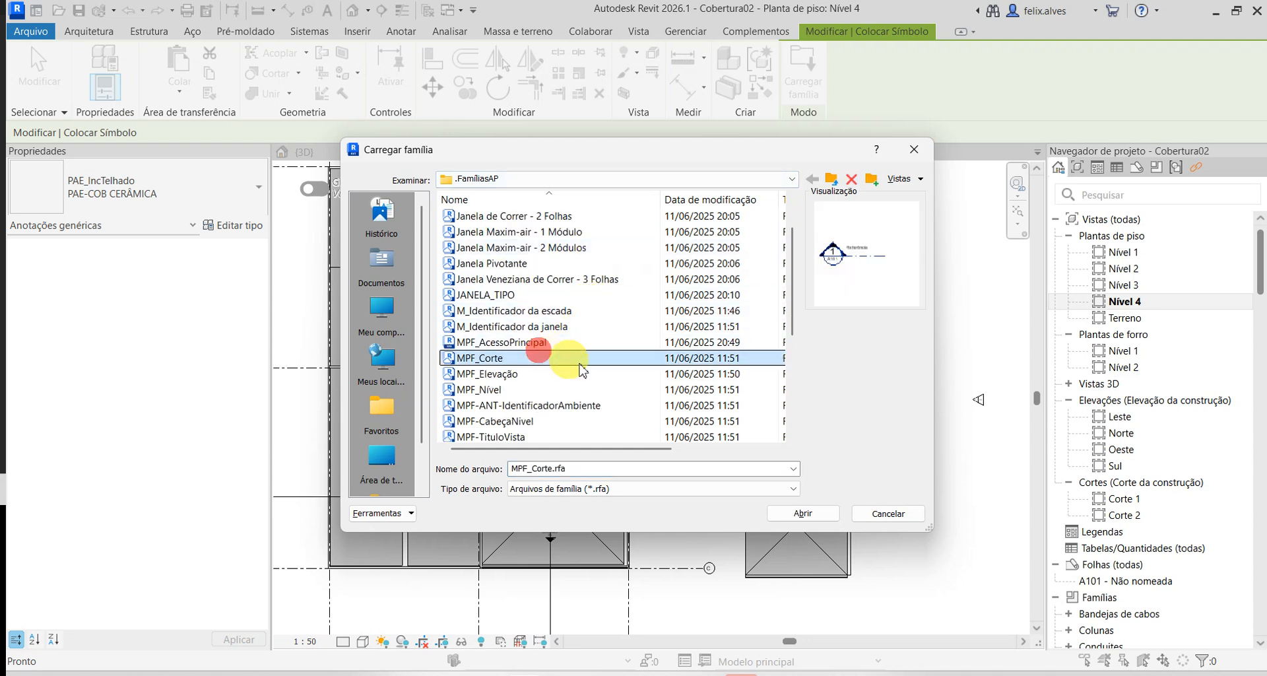
pyautogui.click(557, 342)
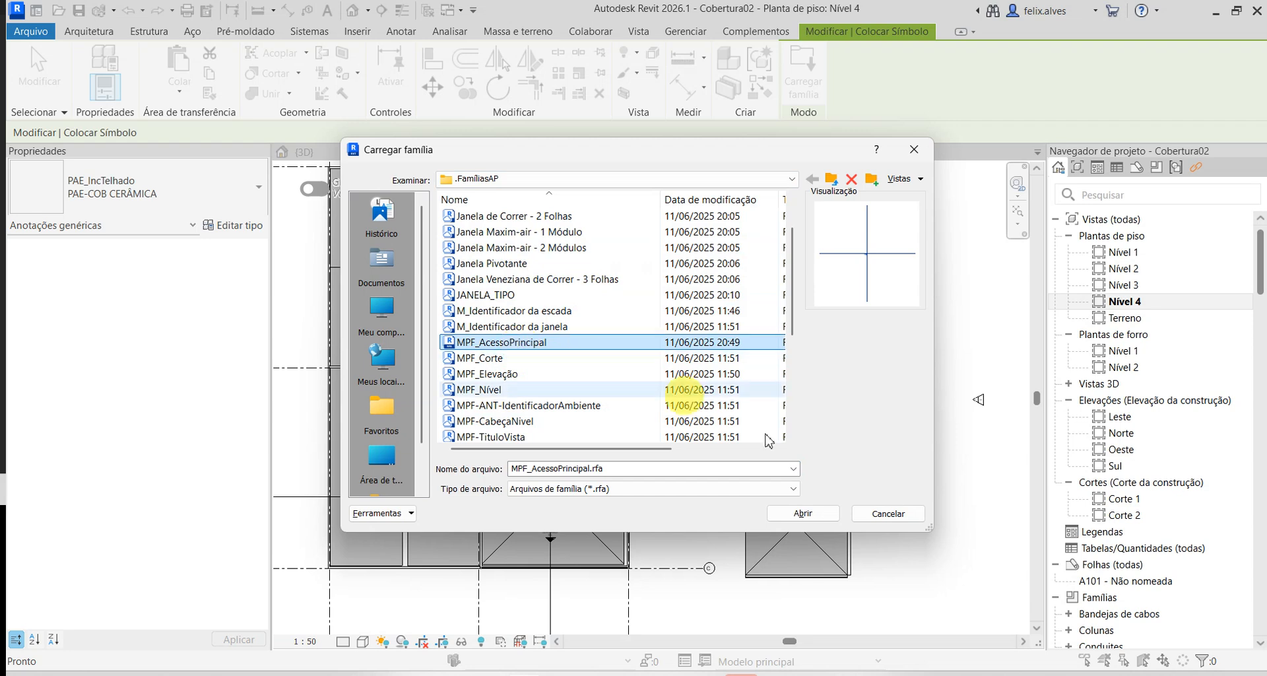
pyautogui.click(809, 513)
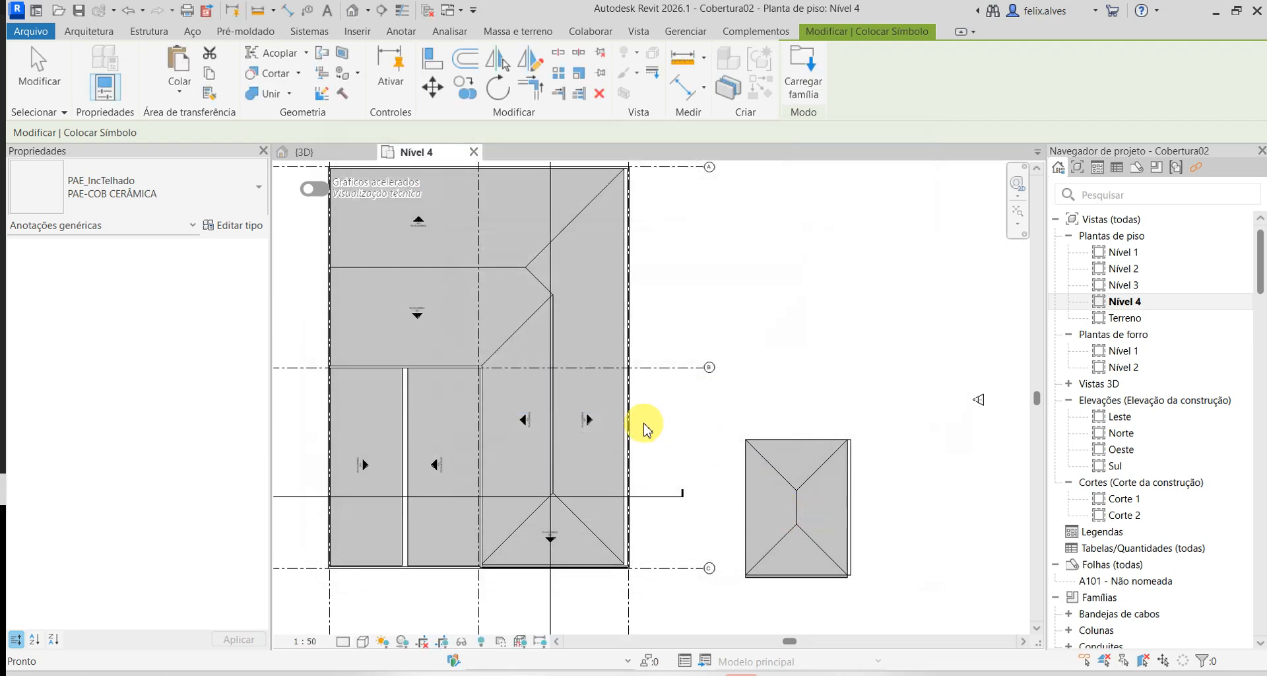
# - Place MPF_AcessoPrincipal symbols below axis C between axes 2 and 3, pointing up, and outside axis 1 above axis B, pointing east
pyautogui.scroll(3, 548, 578)
pyautogui.moveTo(537, 580); pyautogui.dragTo(638, 426, button='middle')
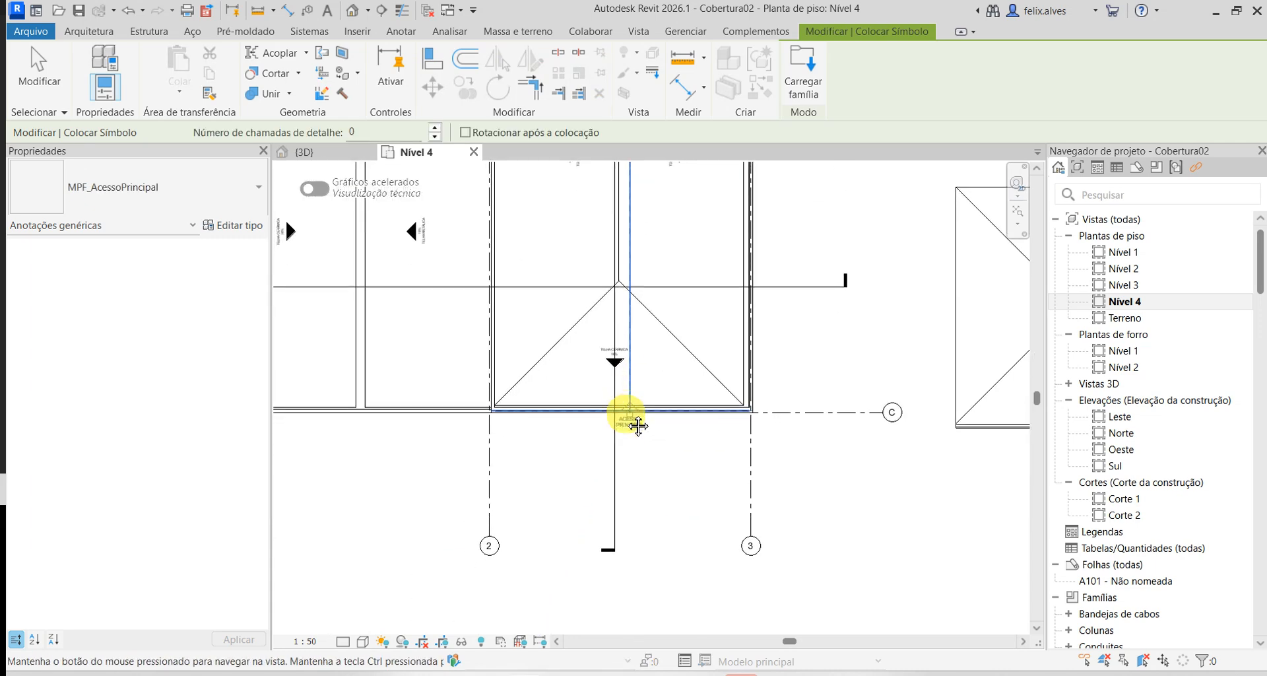
pyautogui.scroll(5, 639, 425)
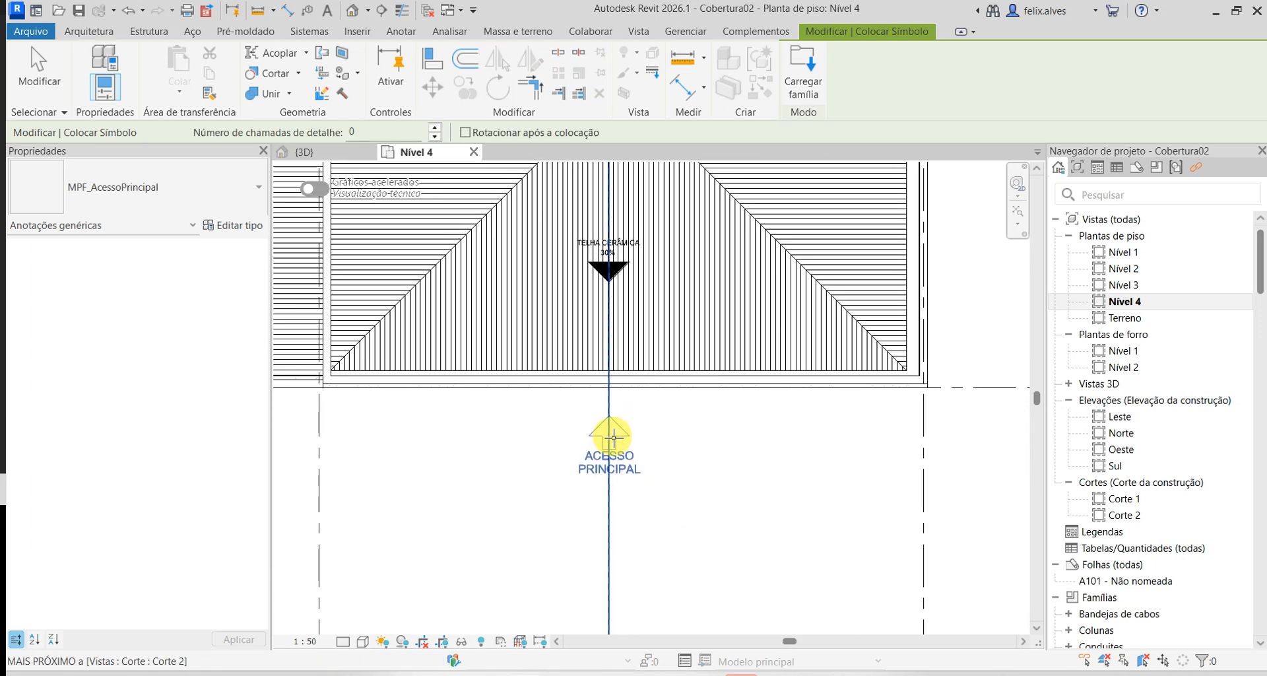
pyautogui.click(613, 437)
pyautogui.scroll(-5, 702, 498)
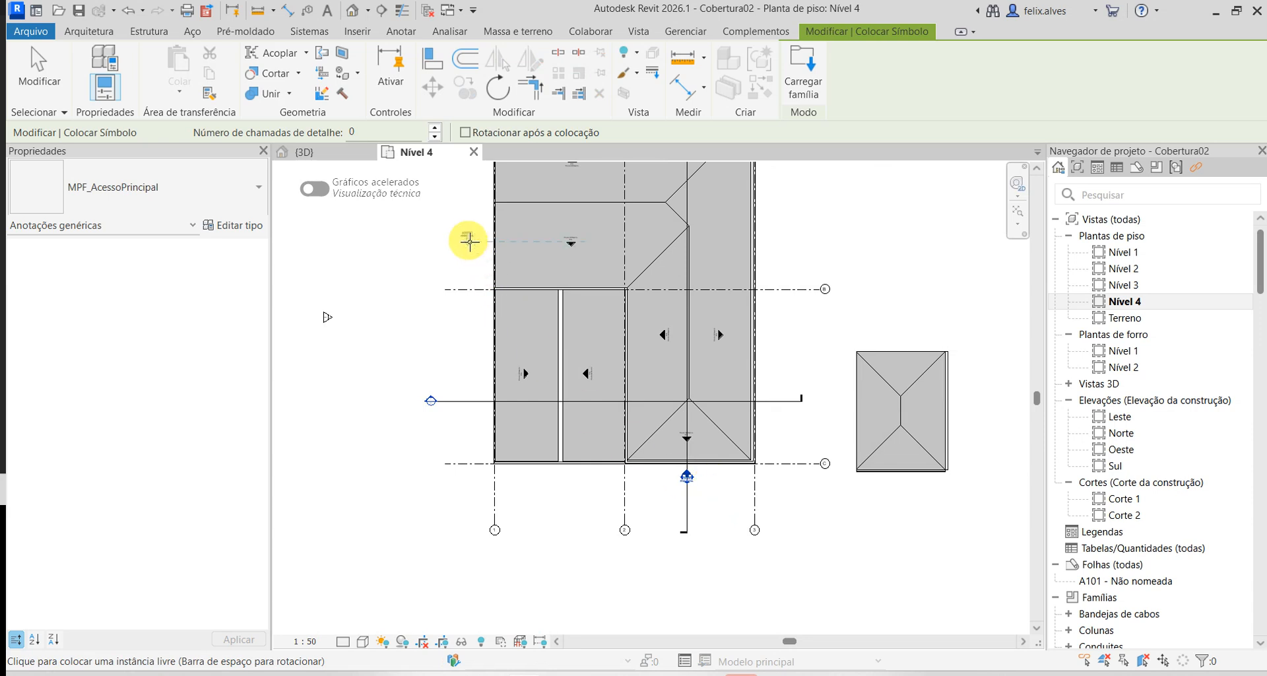
pyautogui.scroll(1, 483, 242)
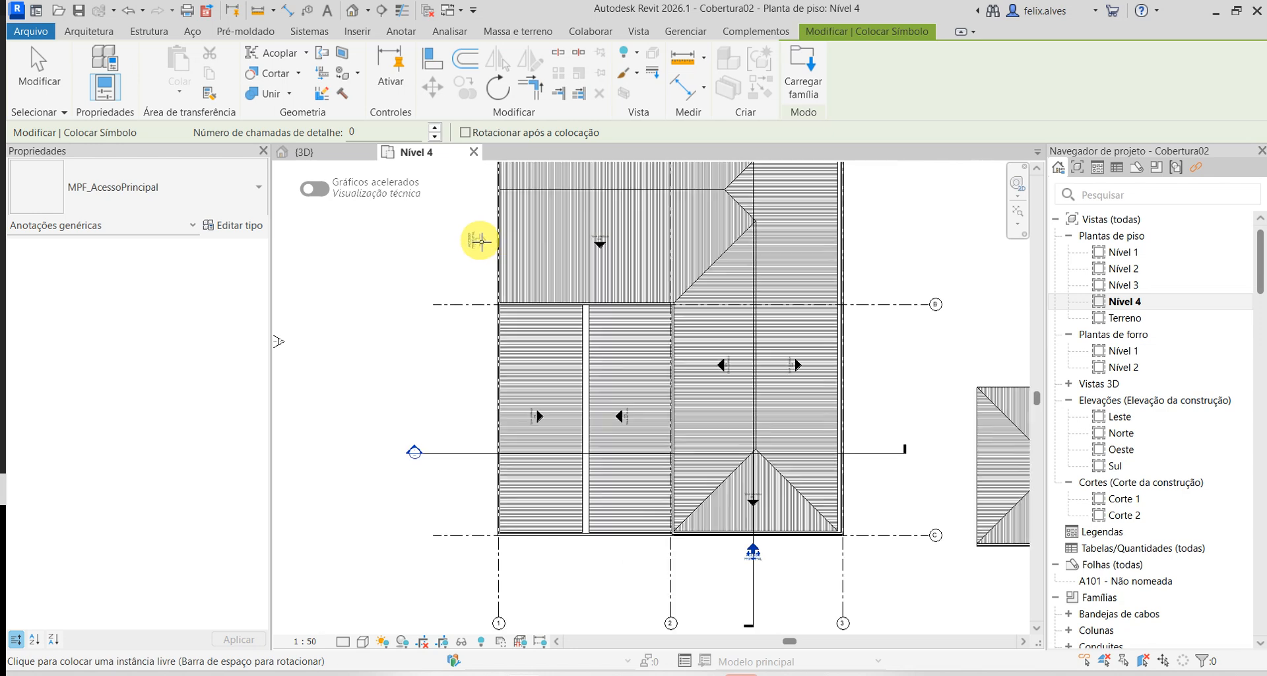
pyautogui.click(481, 242)
# - Place another upward-pointing MPF_AcessoPrincipal symbol centred below the small detached roof and end the symbol placement
pyautogui.moveTo(788, 505); pyautogui.dragTo(424, 438, button='middle')
pyautogui.scroll(3, 636, 514)
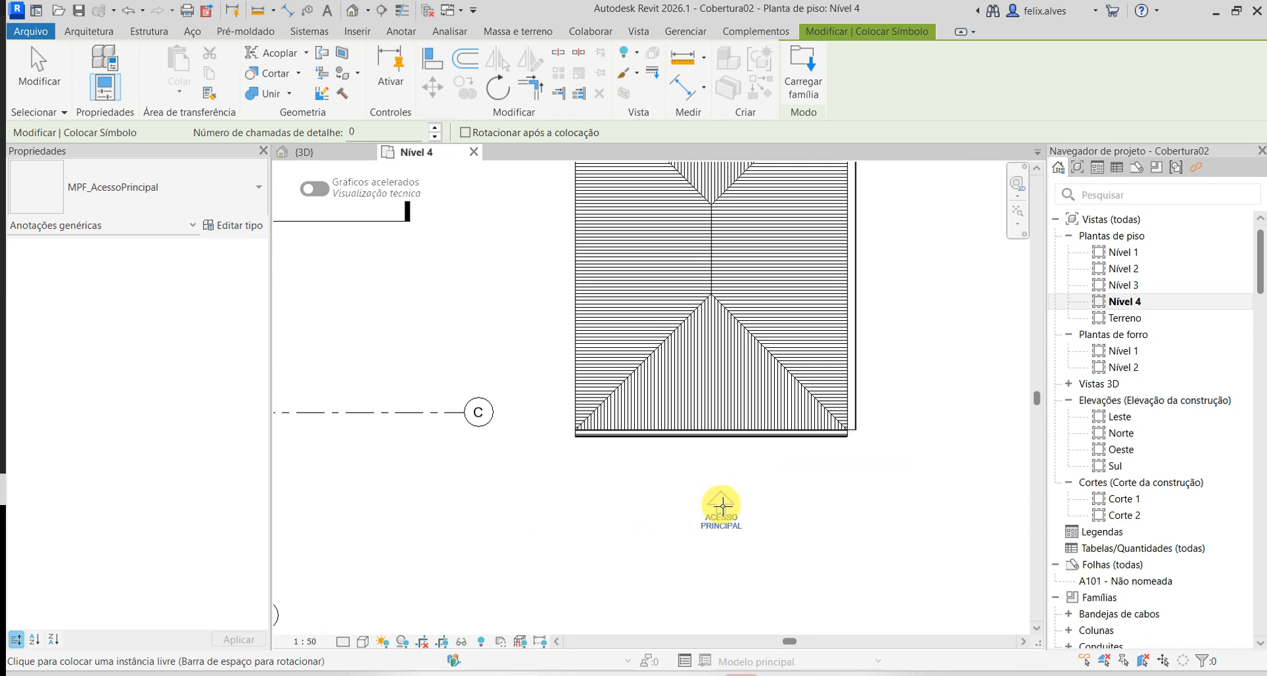
pyautogui.click(723, 506)
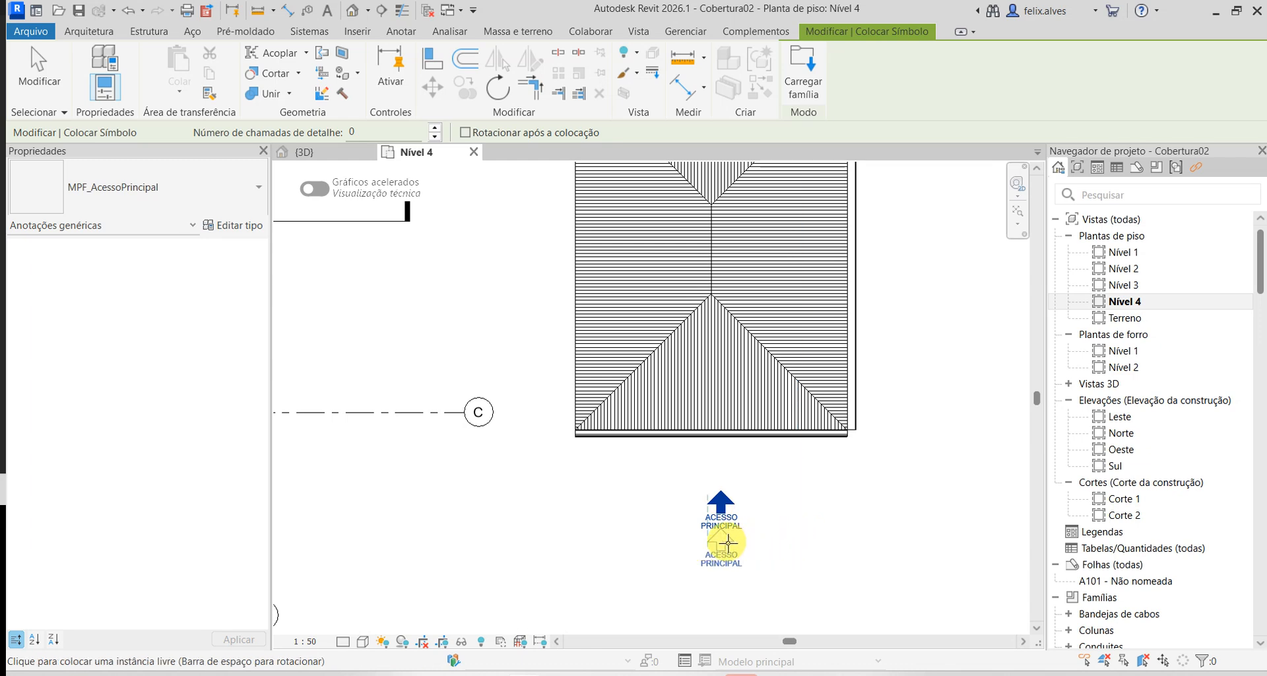
pyautogui.scroll(-1, 722, 535)
pyautogui.scroll(-2, 680, 538)
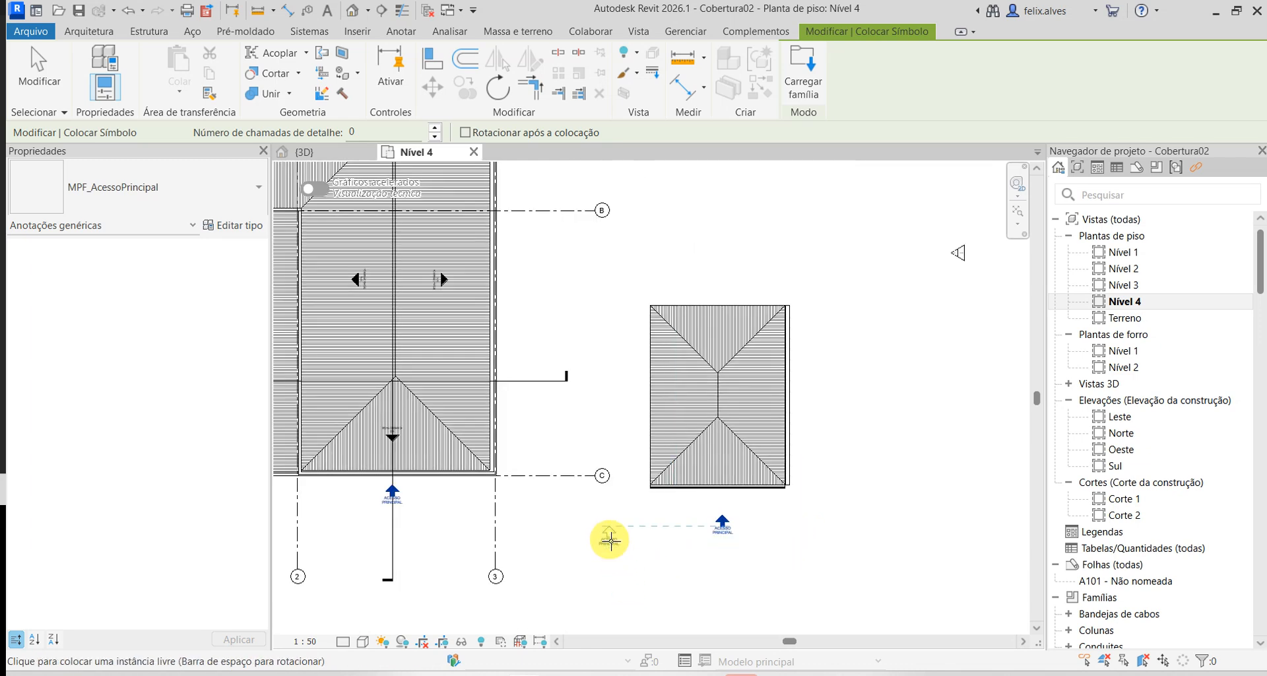
pyautogui.press('Escape')
pyautogui.scroll(4, 726, 531)
pyautogui.click(732, 544)
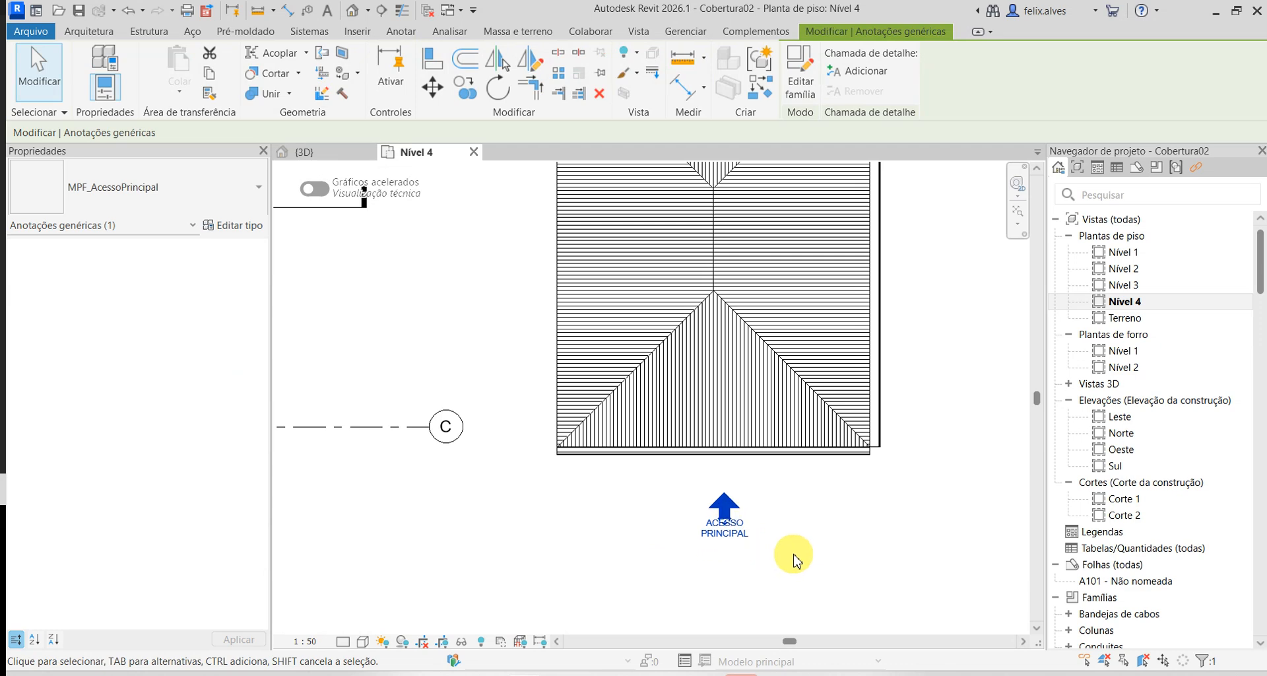
pyautogui.press('Escape')
# - Open the Nível 2 floor plan and show the area around axis B
pyautogui.scroll(-2, 794, 555)
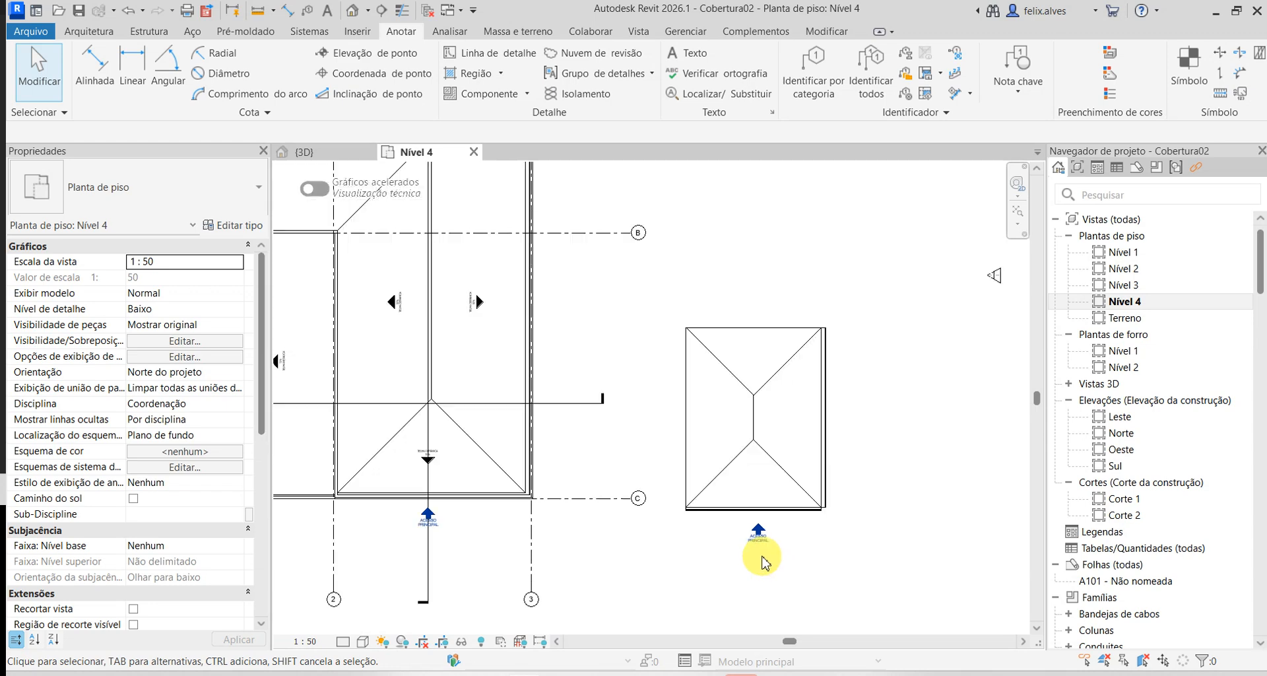
pyautogui.scroll(2, 661, 571)
pyautogui.moveTo(609, 559); pyautogui.dragTo(814, 565, button='middle')
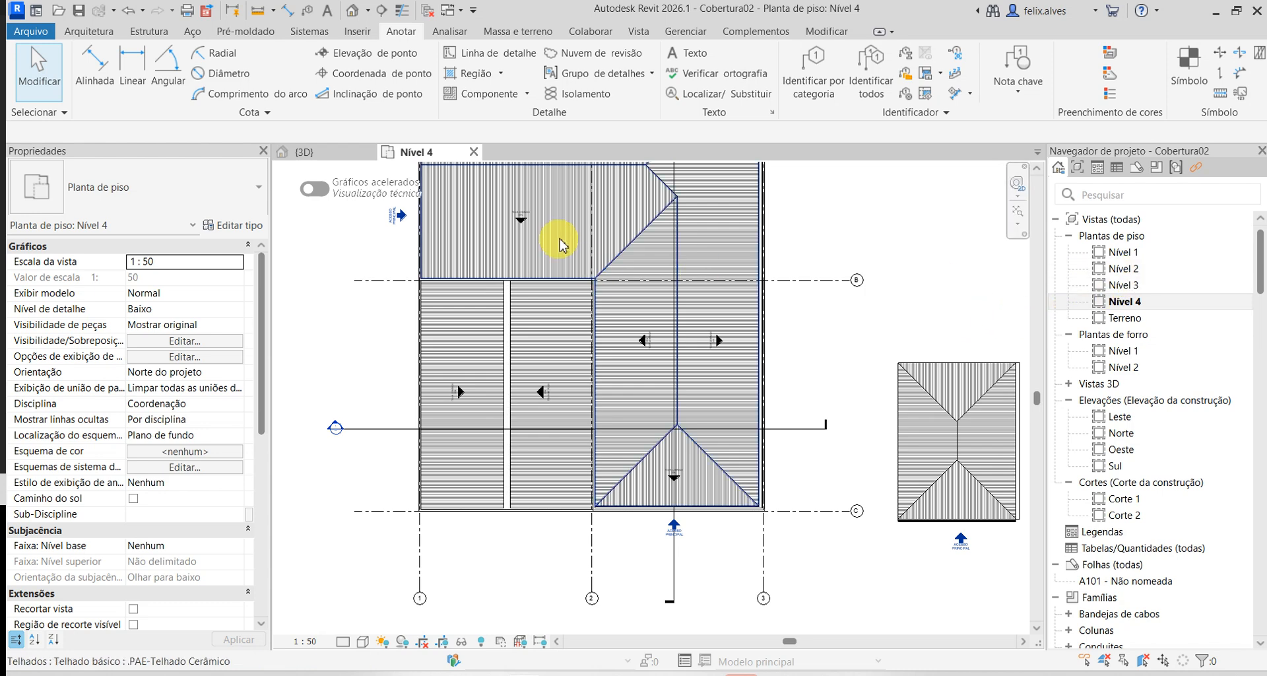
pyautogui.doubleClick(1124, 269)
pyautogui.scroll(5, 594, 402)
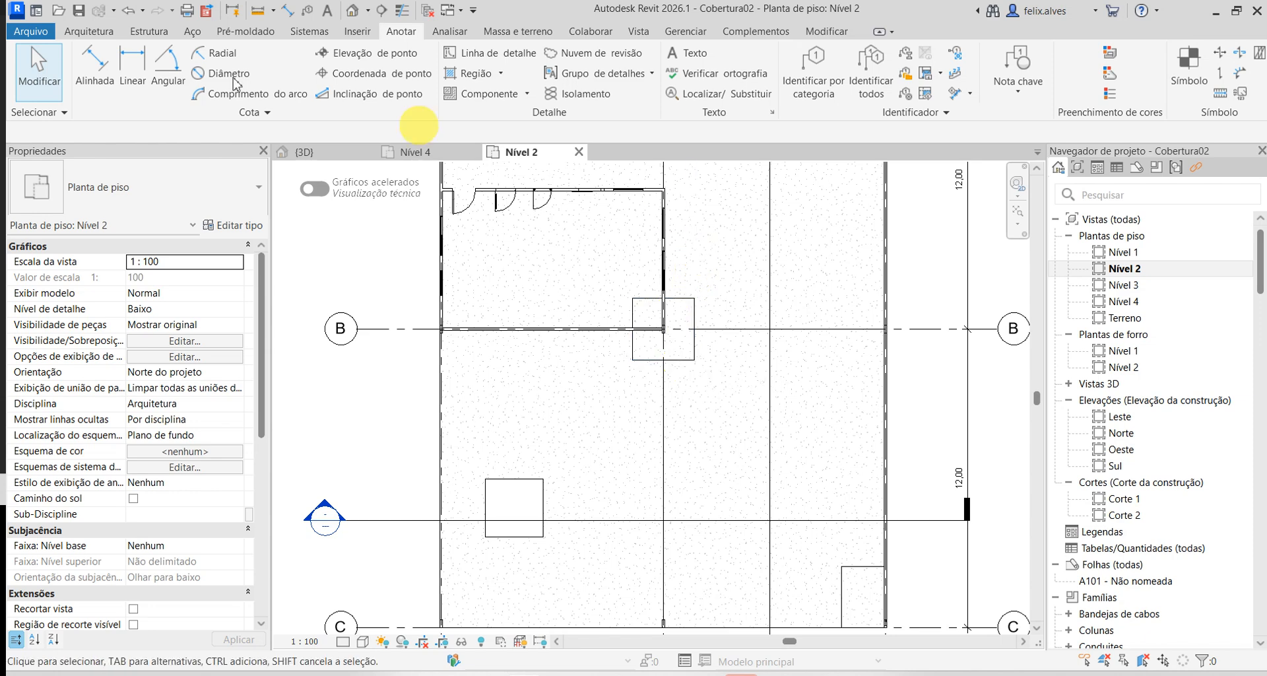
# - Return to the Nível 4 floor plan and start placing PAE_IncTelhado symbols of type PAE-COB CERÂMICA at the detached roof
pyautogui.click(409, 154)
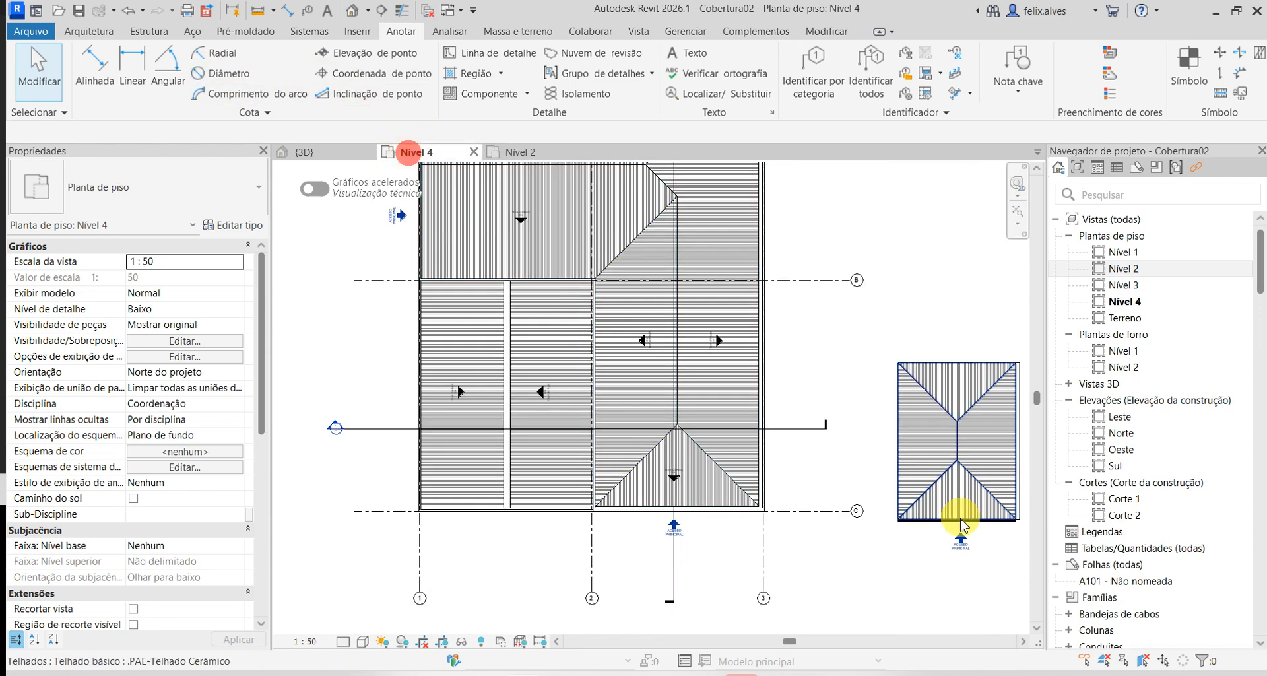
pyautogui.scroll(6, 690, 546)
pyautogui.scroll(1, 816, 357)
pyautogui.scroll(-1, 789, 379)
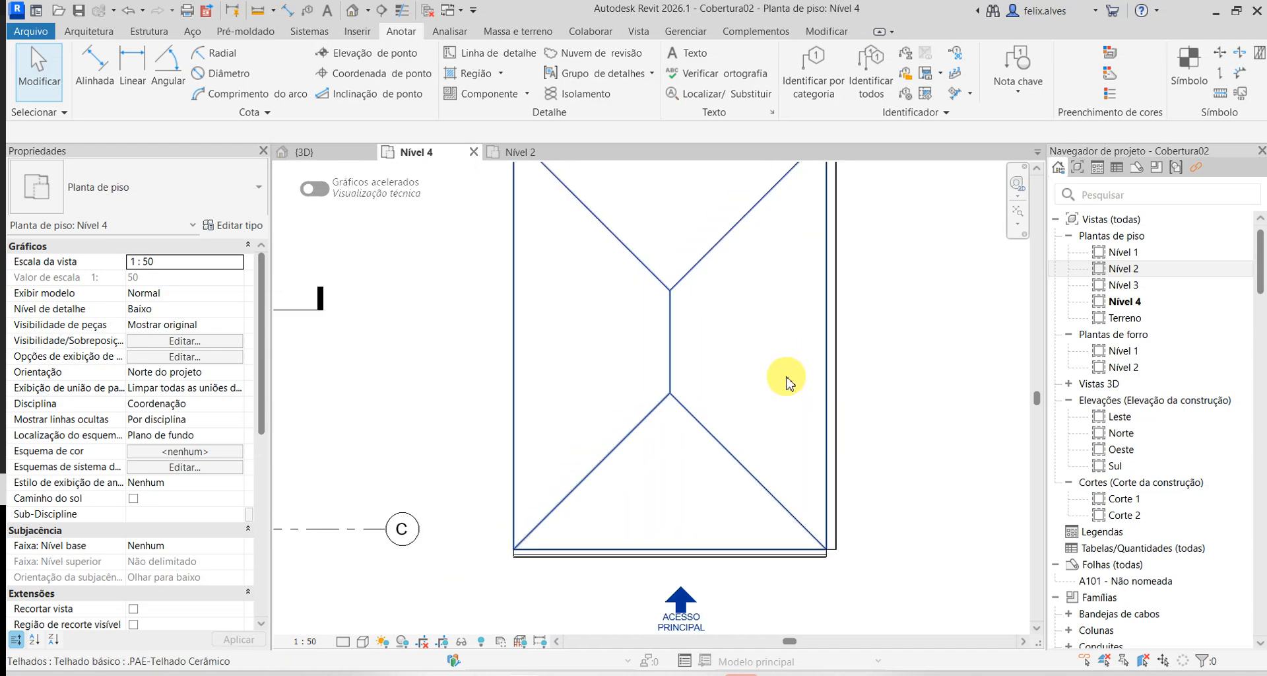
pyautogui.moveTo(774, 409)
pyautogui.mouseDown(button='middle')
pyautogui.moveTo(788, 505)
pyautogui.moveTo(764, 500)
pyautogui.mouseUp(button='middle')
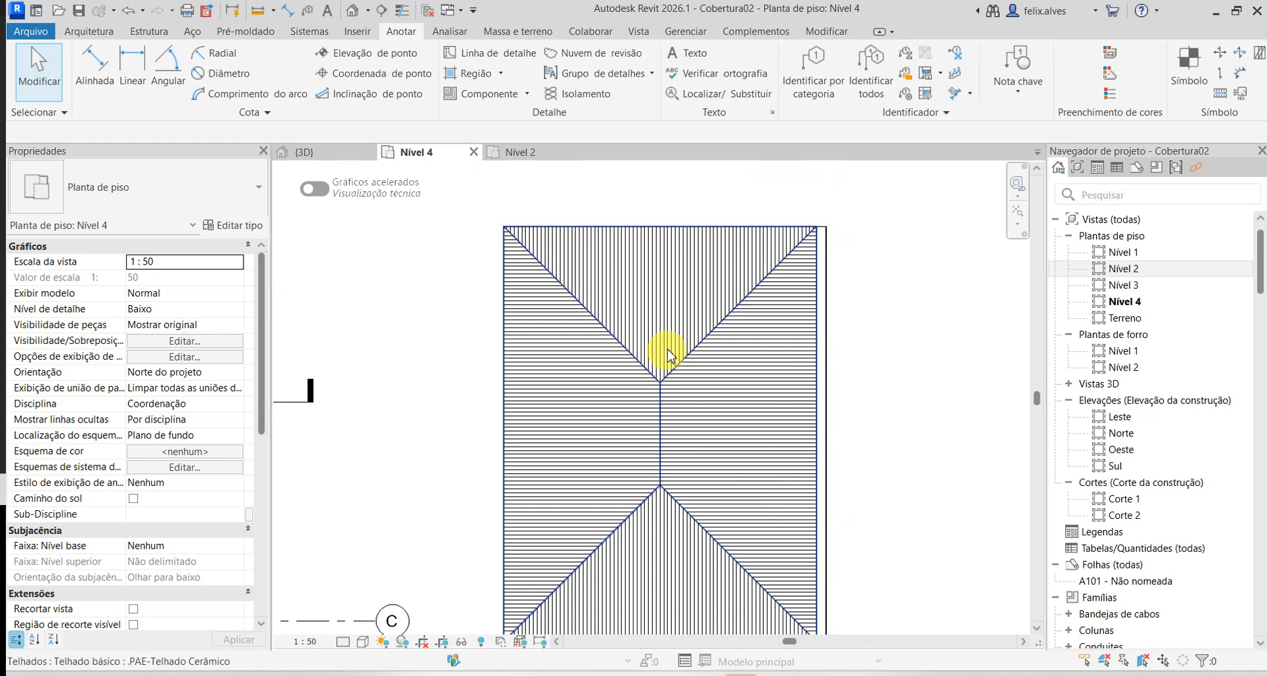
pyautogui.scroll(-2, 737, 430)
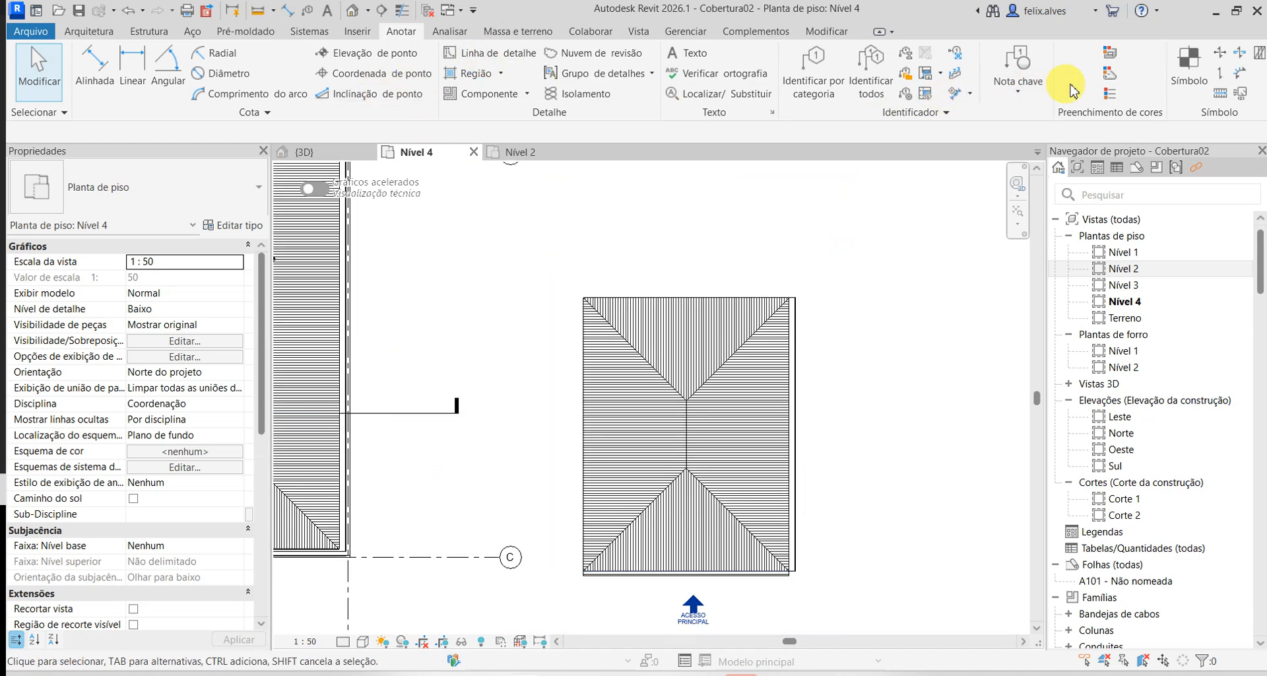
pyautogui.click(1188, 63)
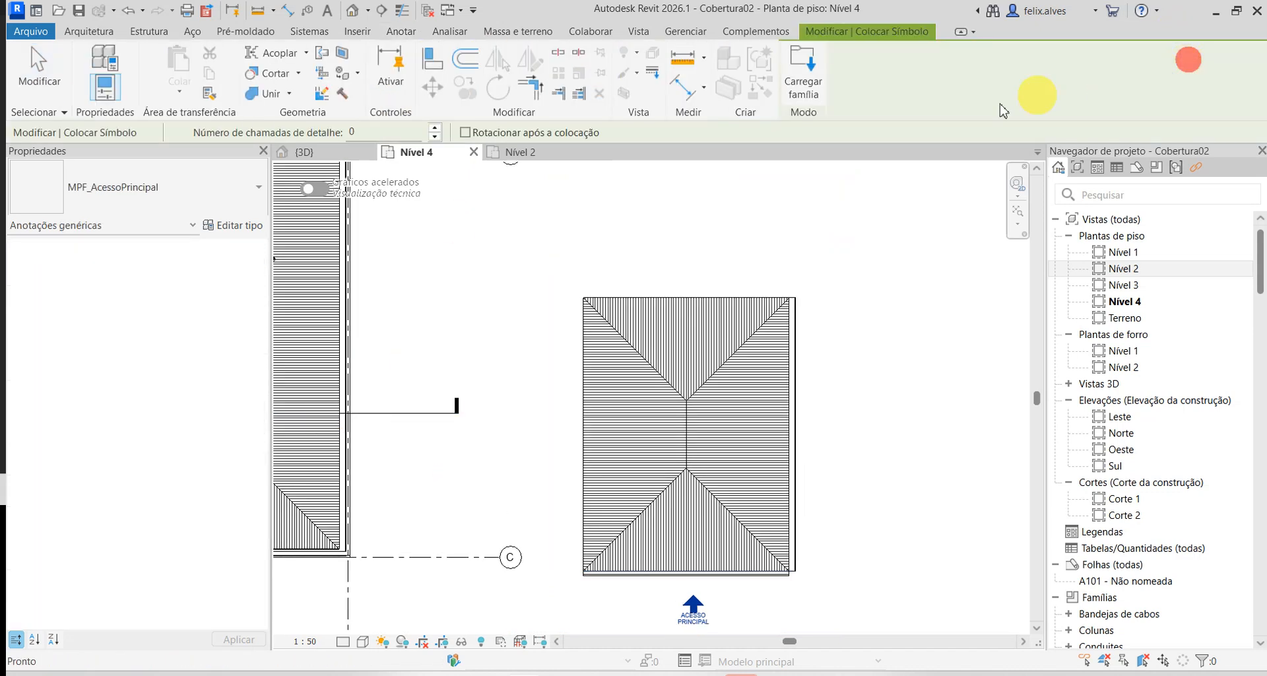
pyautogui.click(204, 185)
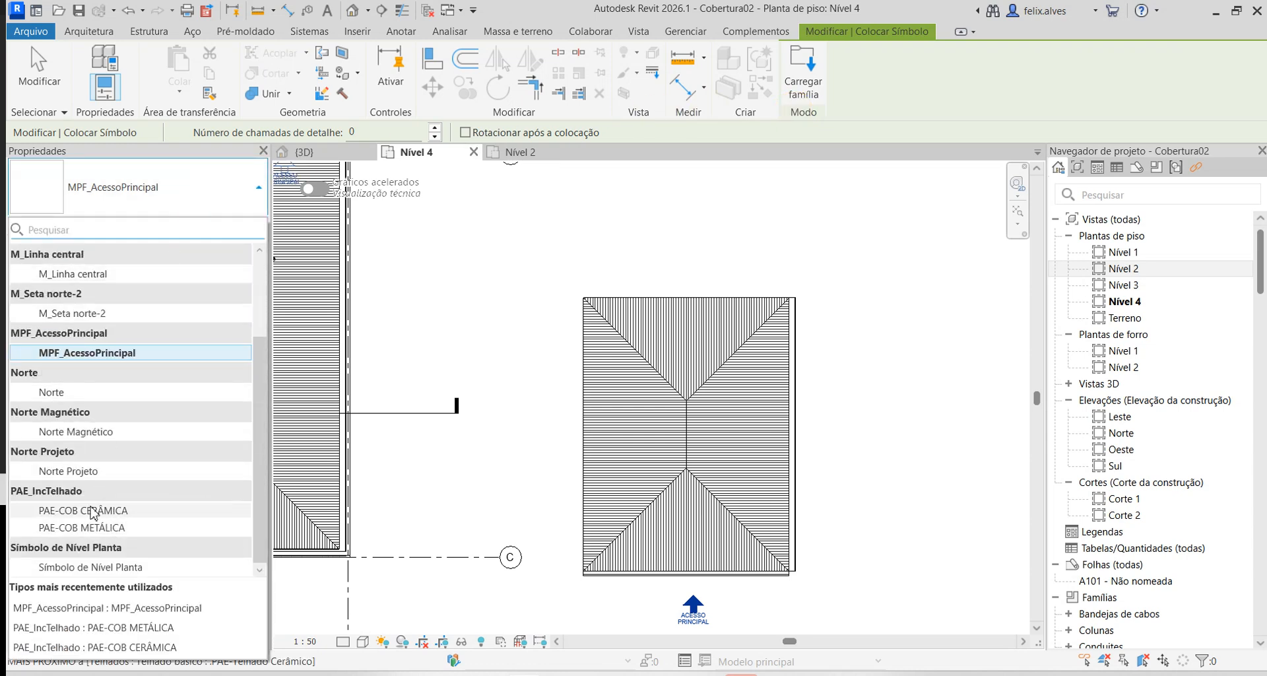
pyautogui.click(111, 526)
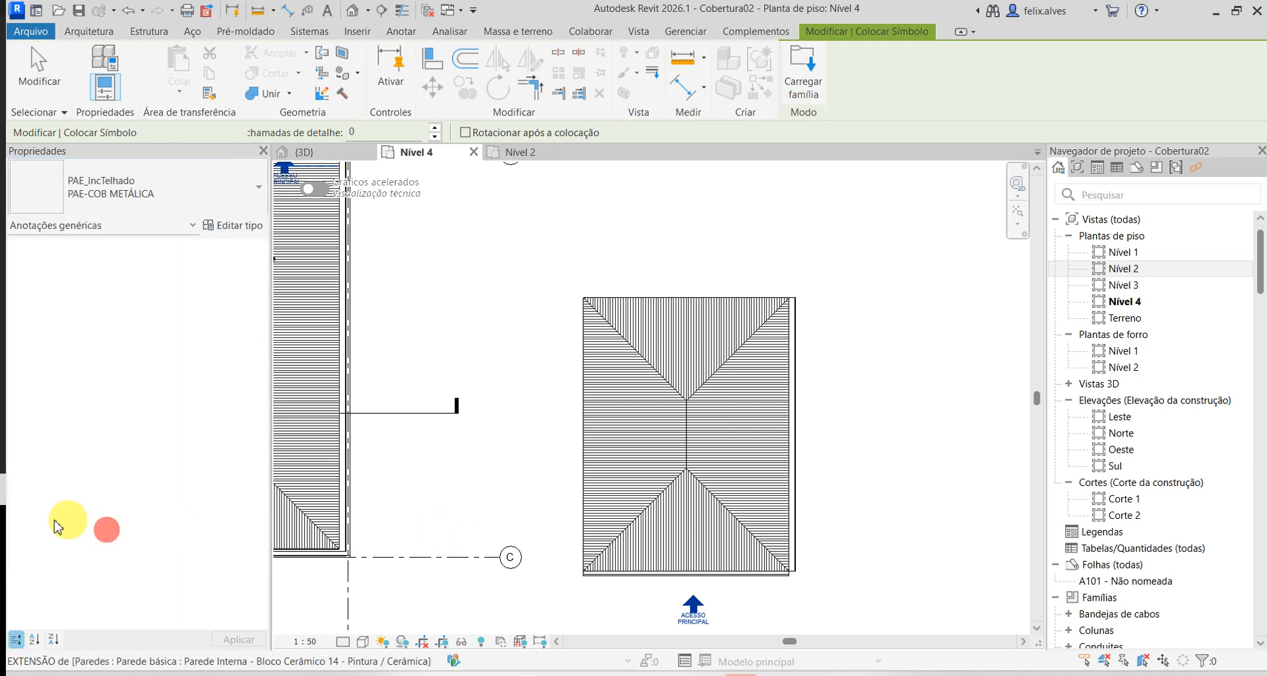
pyautogui.click(225, 198)
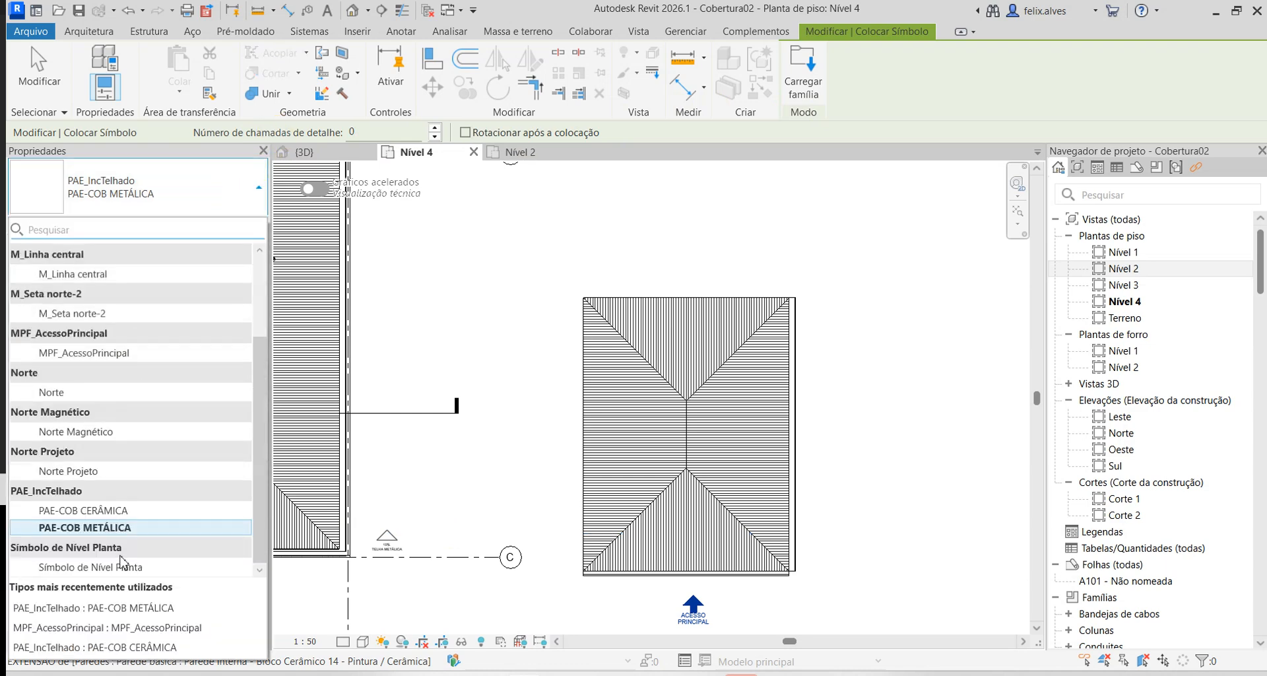
pyautogui.click(120, 511)
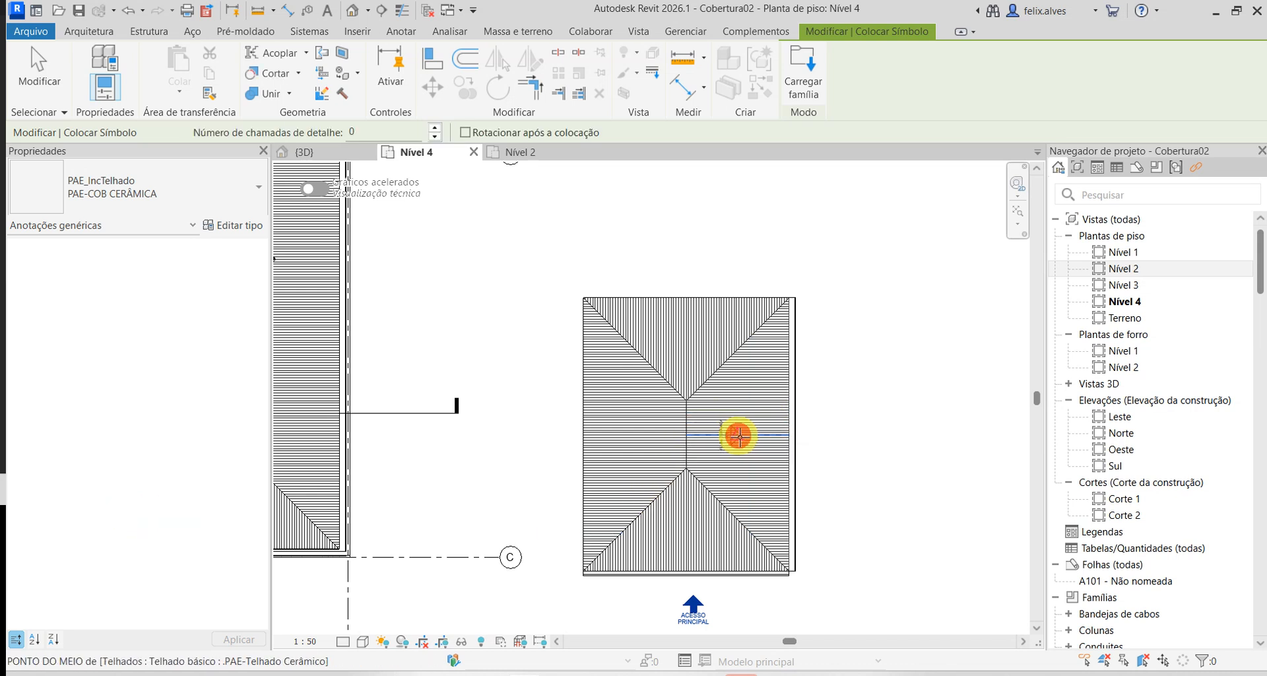
# - Place a PAE-COB CERÂMICA slope arrow on each of the detached roof's four slopes, pointing outward to its eave, and end the placement
pyautogui.click(738, 436)
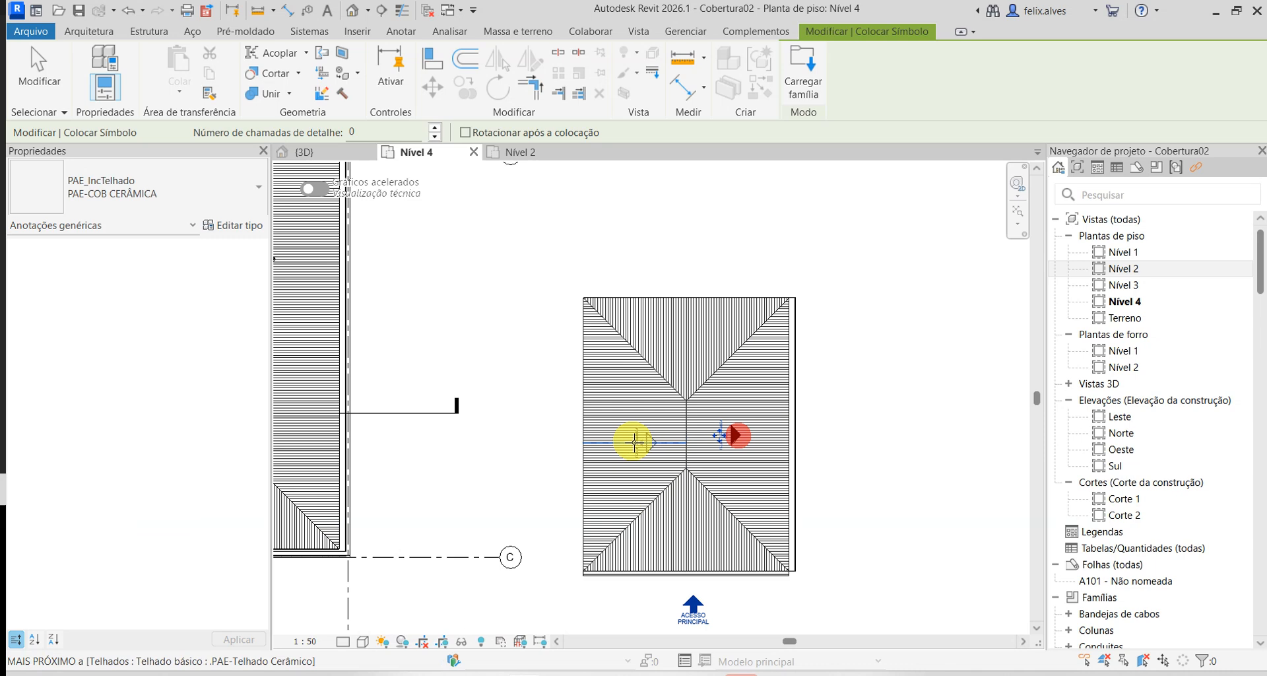
pyautogui.click(687, 341)
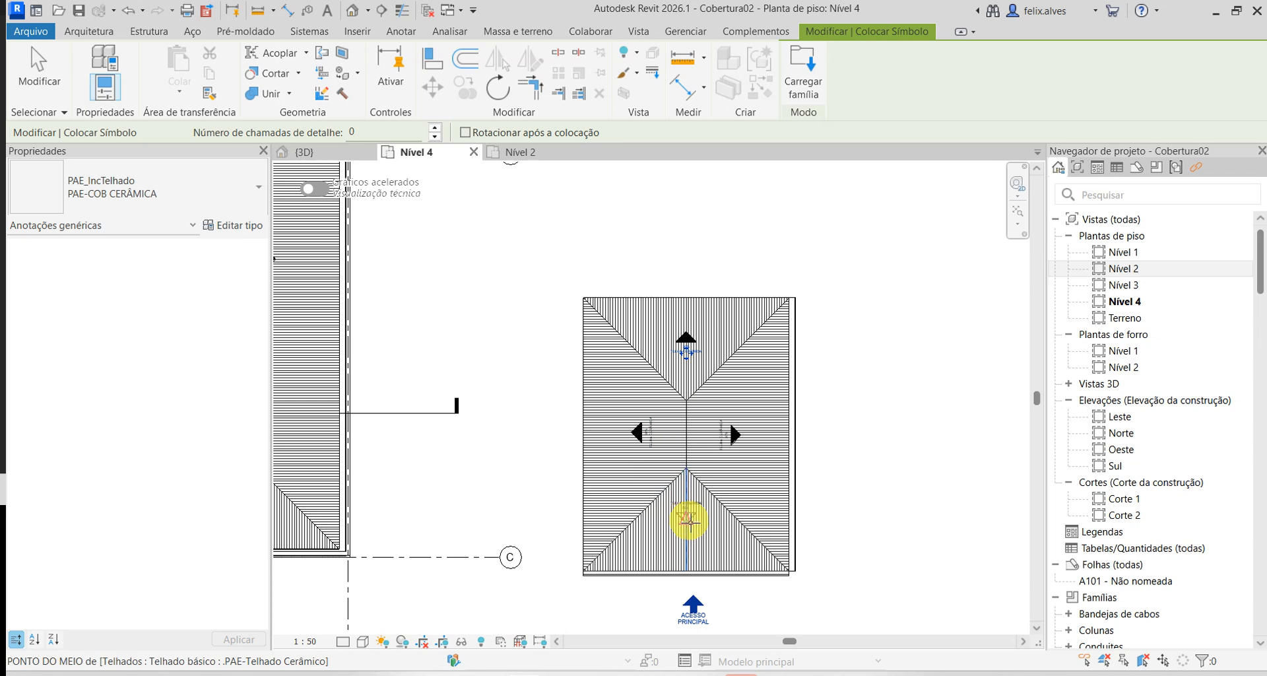
pyautogui.click(682, 536)
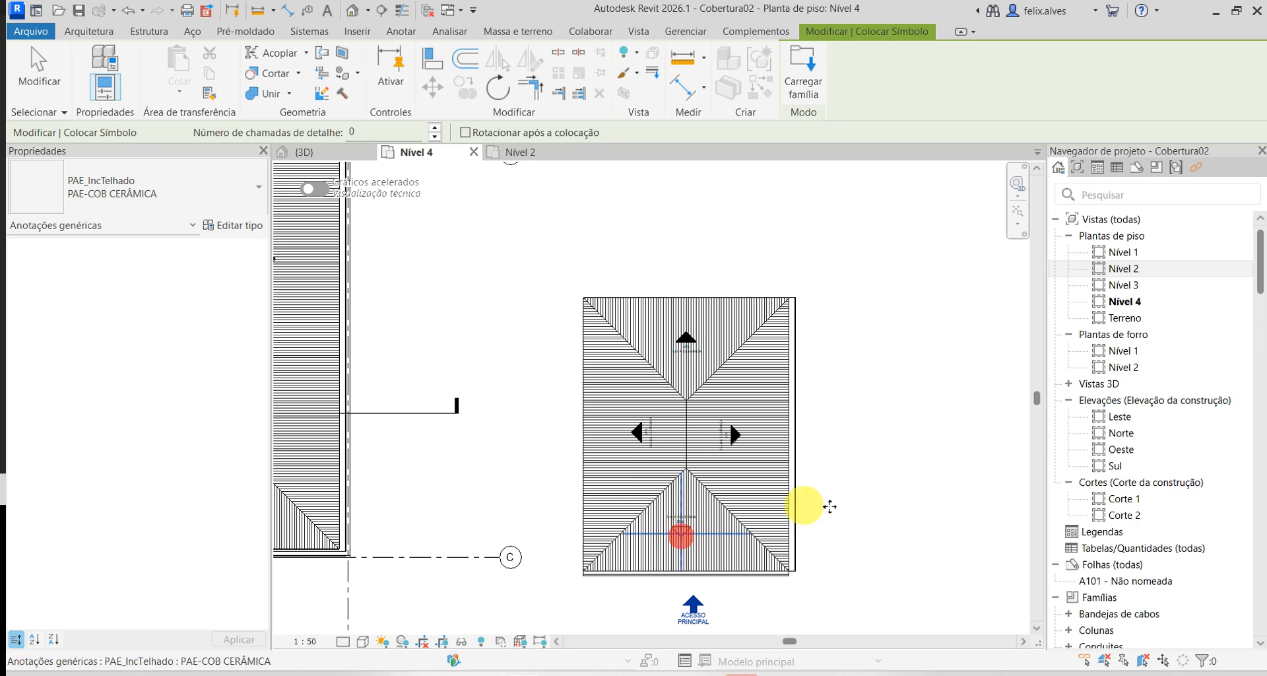
pyautogui.press('Escape')
pyautogui.scroll(2, 849, 520)
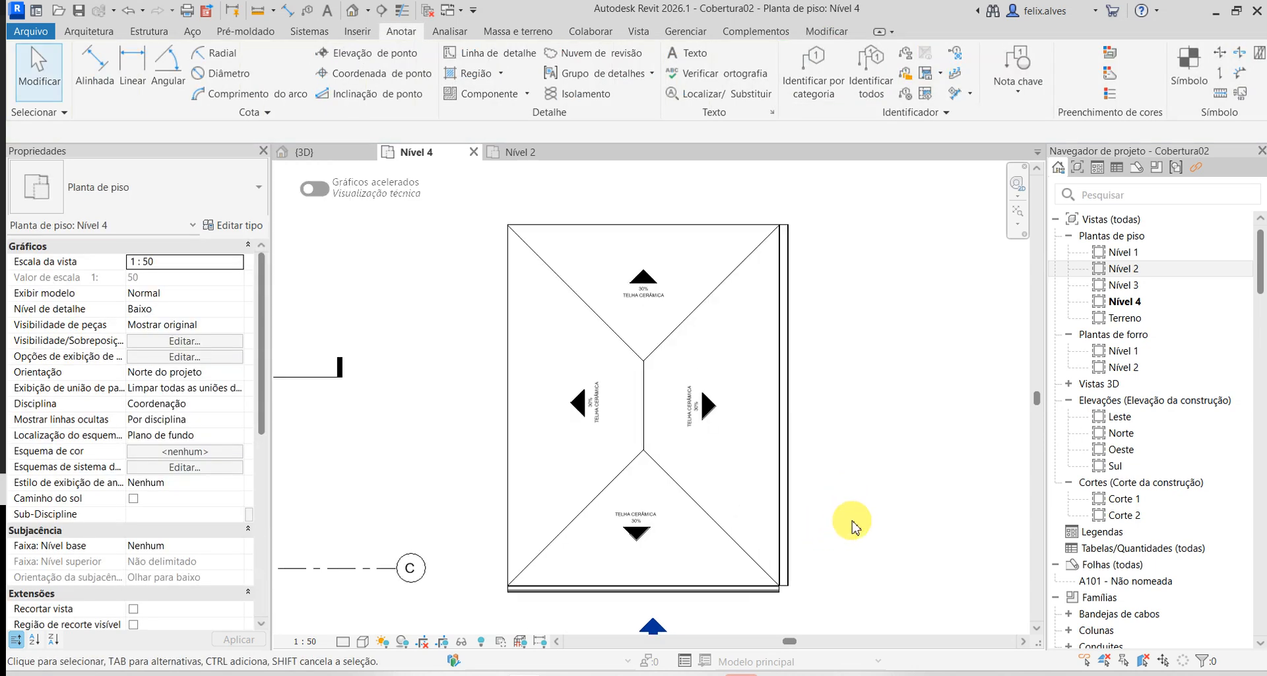
# - Fine-tune the positions of the south-, east- and west-pointing slope arrows on the detached roof so they line up with the ridge
pyautogui.scroll(2, 667, 521)
pyautogui.click(582, 505)
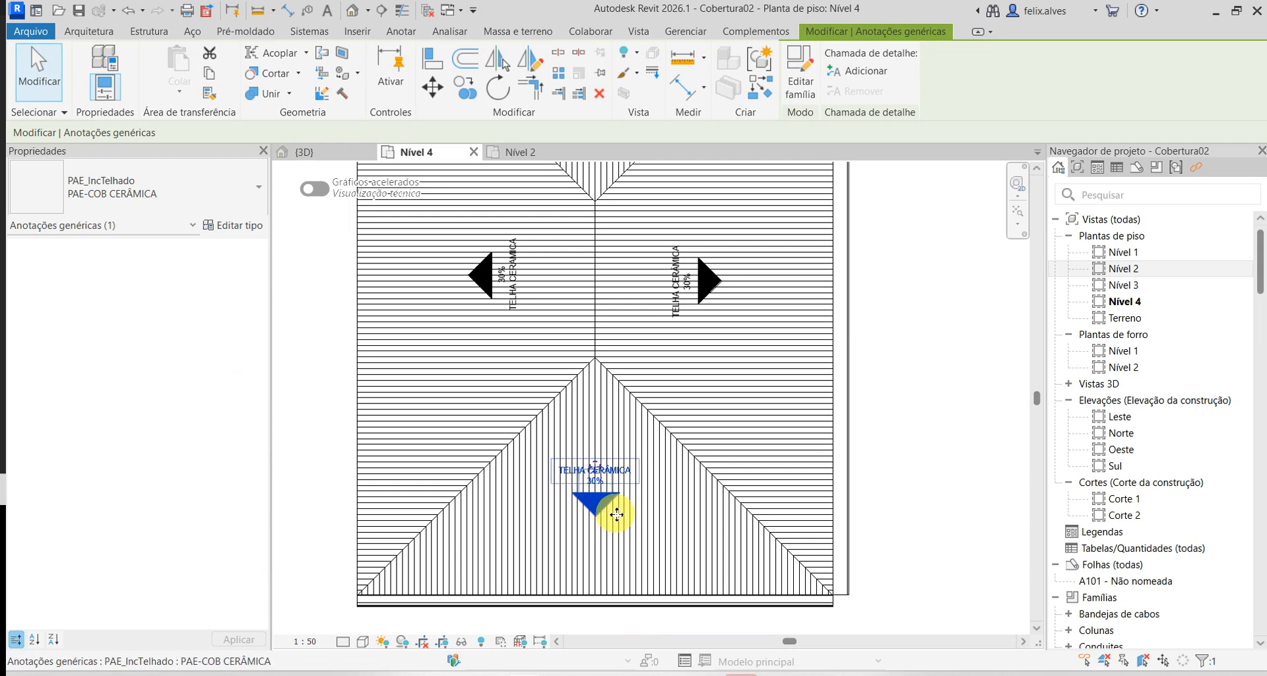
pyautogui.moveTo(616, 514); pyautogui.dragTo(623, 522)
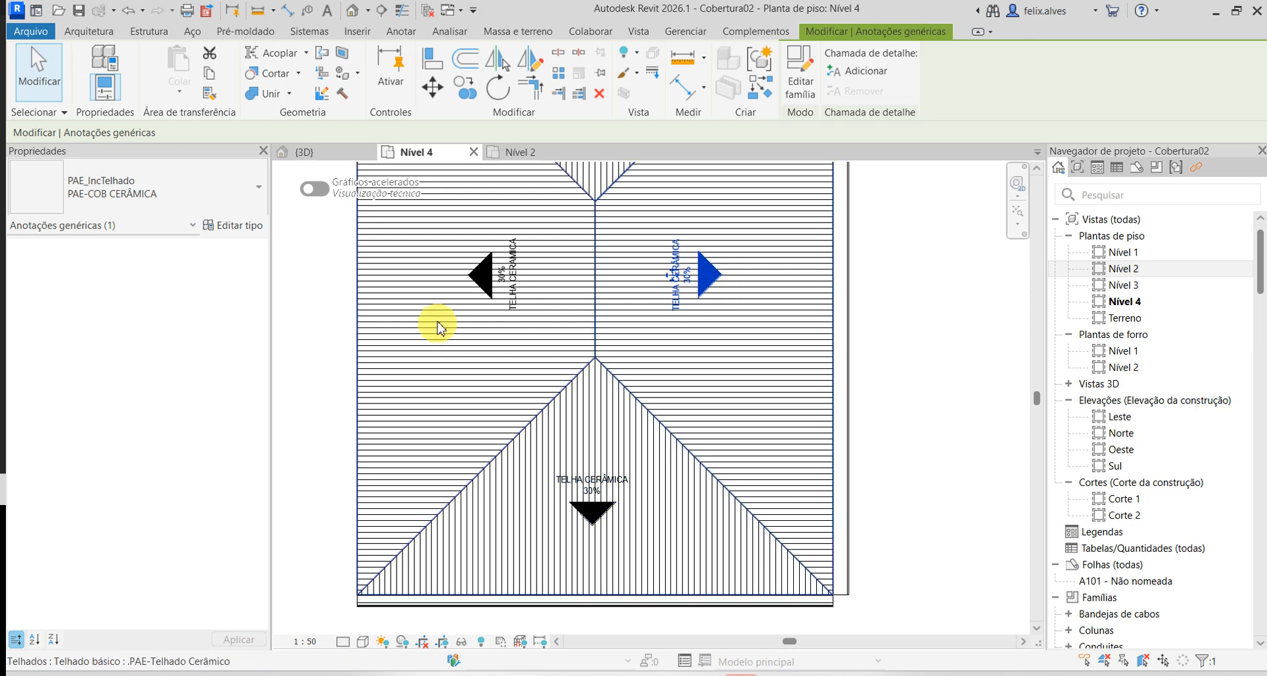
pyautogui.click(491, 274)
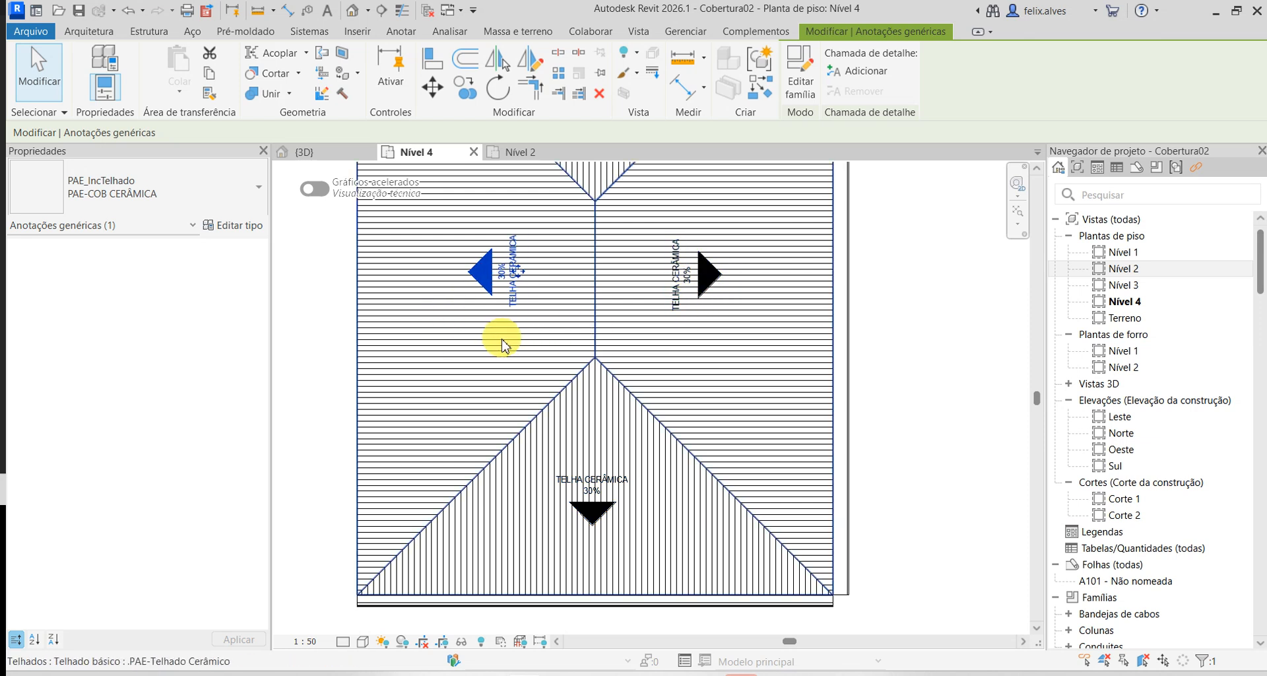
pyautogui.click(940, 324)
pyautogui.scroll(-2, 912, 386)
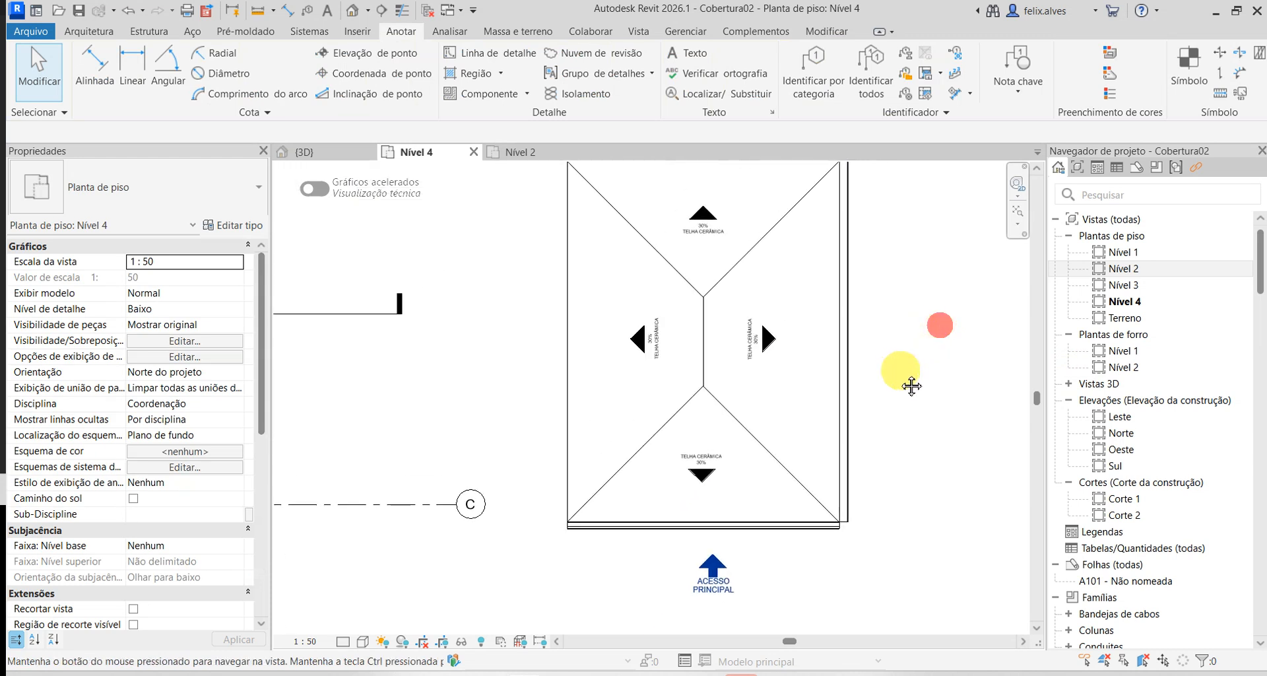
pyautogui.moveTo(912, 386); pyautogui.dragTo(880, 416, button='middle')
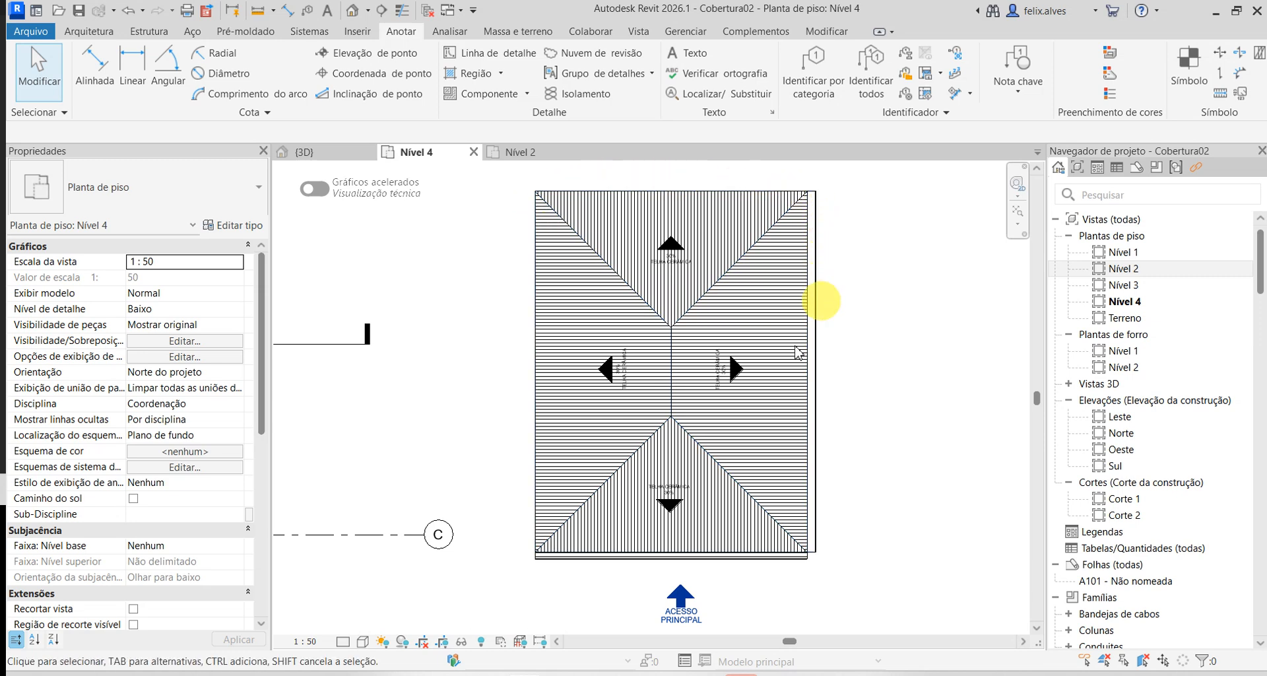
# - Examine the detached building's hip roof and eaves in the 3D view, and compare them with the roof edges in the Nível 4 plan
pyautogui.click(313, 157)
pyautogui.keyDown('shift'); pyautogui.moveTo(720, 429); pyautogui.dragTo(978, 232, button='middle'); pyautogui.keyUp('shift')
pyautogui.keyDown('shift'); pyautogui.moveTo(713, 283); pyautogui.dragTo(829, 393, button='middle'); pyautogui.keyUp('shift')
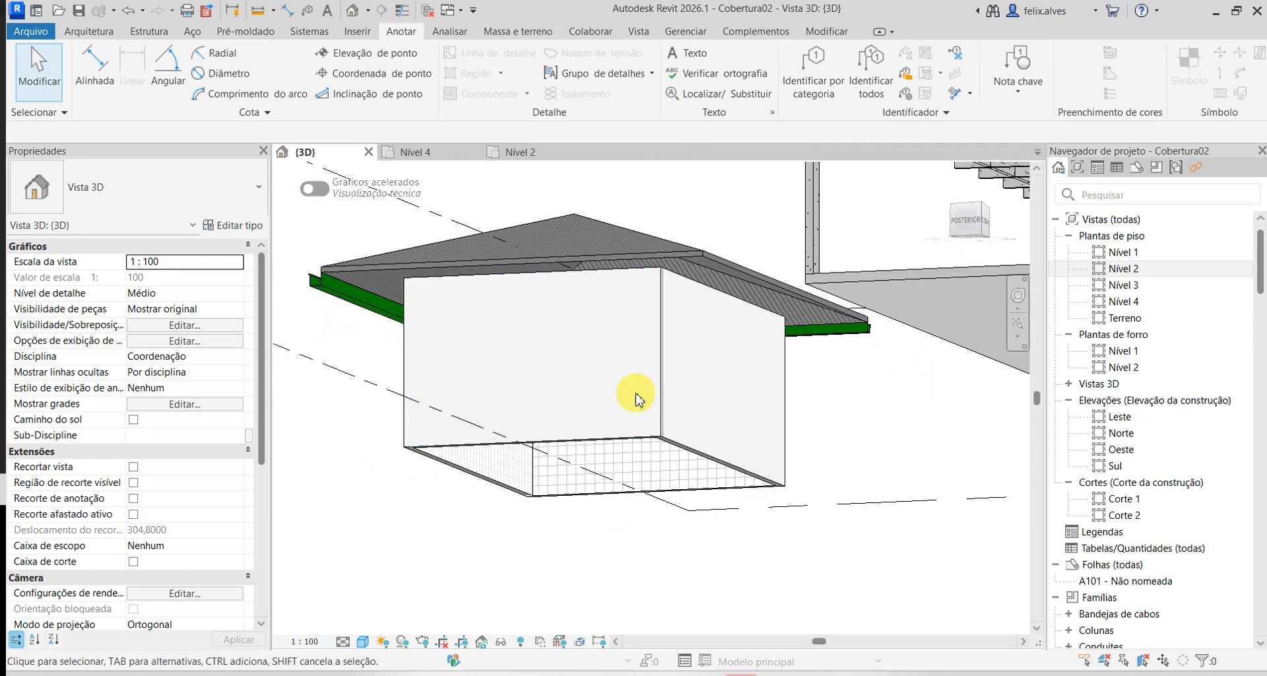
pyautogui.keyDown('shift'); pyautogui.moveTo(699, 376); pyautogui.dragTo(637, 425, button='middle'); pyautogui.keyUp('shift')
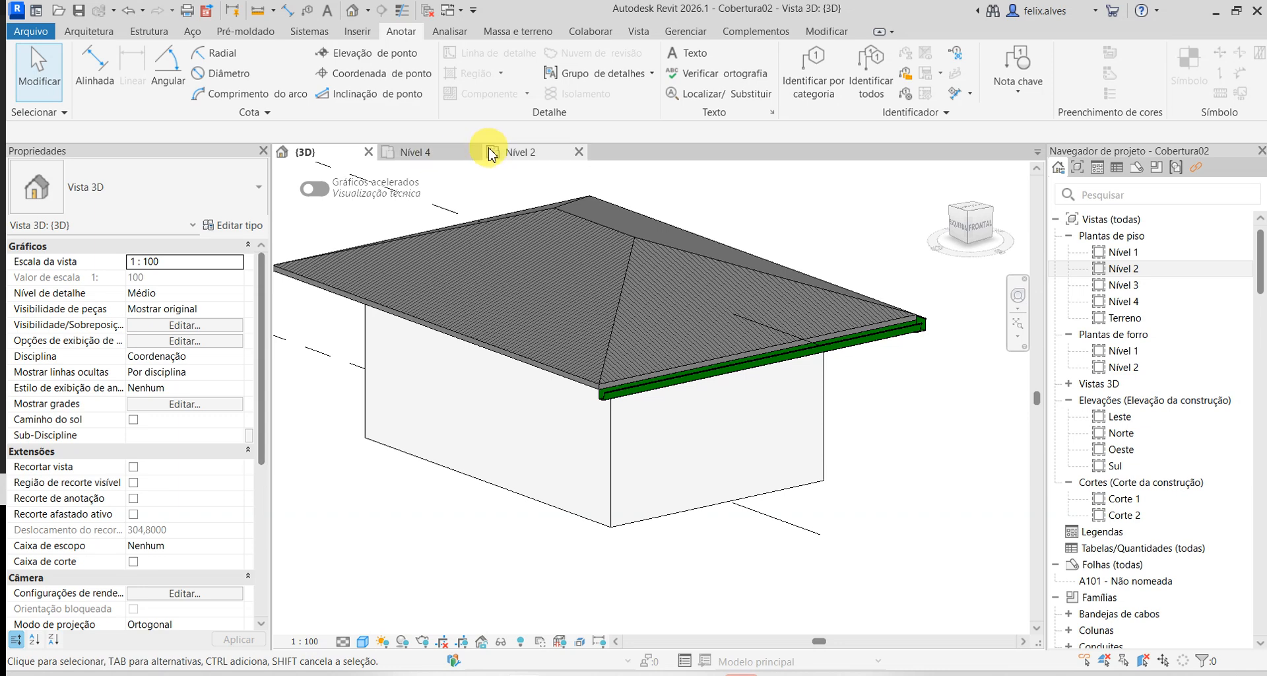
pyautogui.click(436, 152)
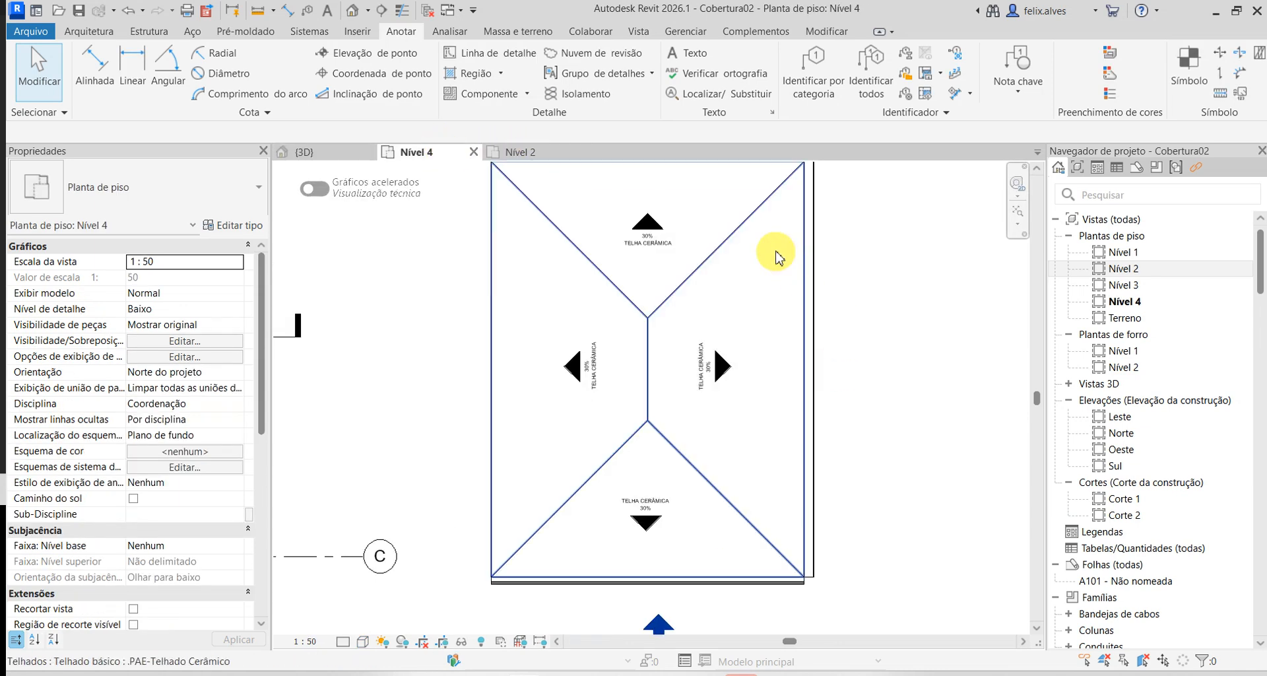
pyautogui.scroll(6, 801, 566)
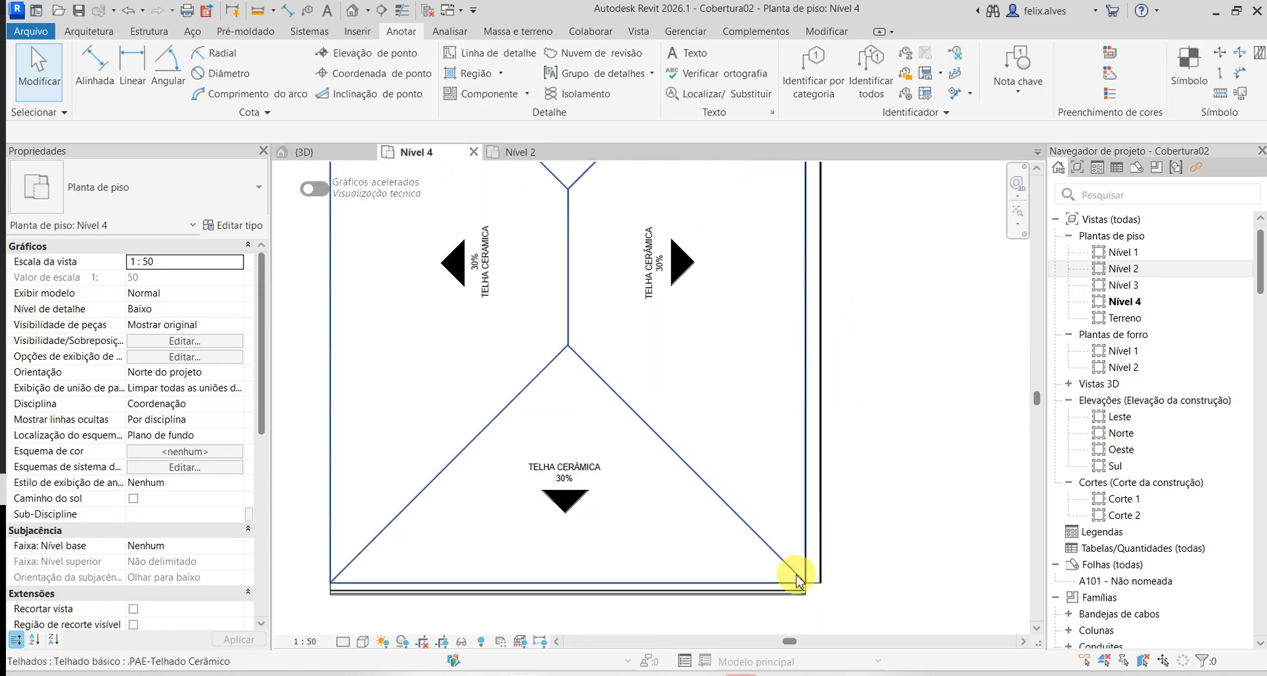
pyautogui.scroll(-4, 767, 455)
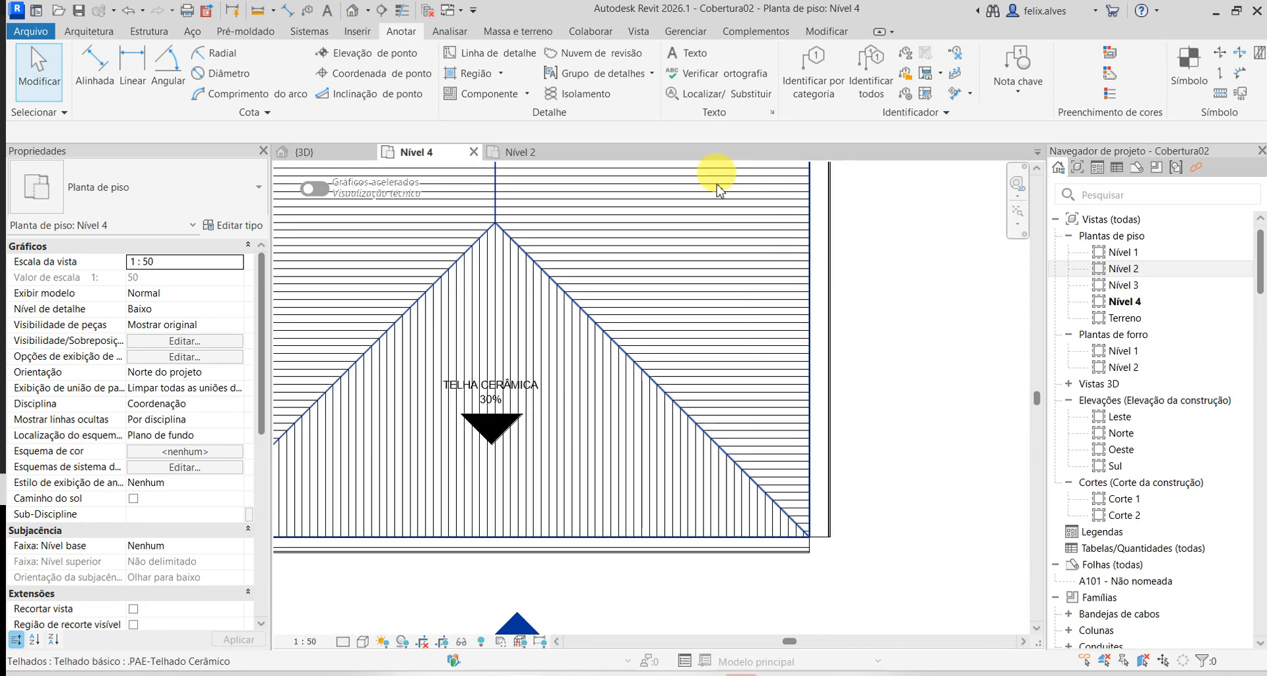
pyautogui.scroll(-3, 472, 417)
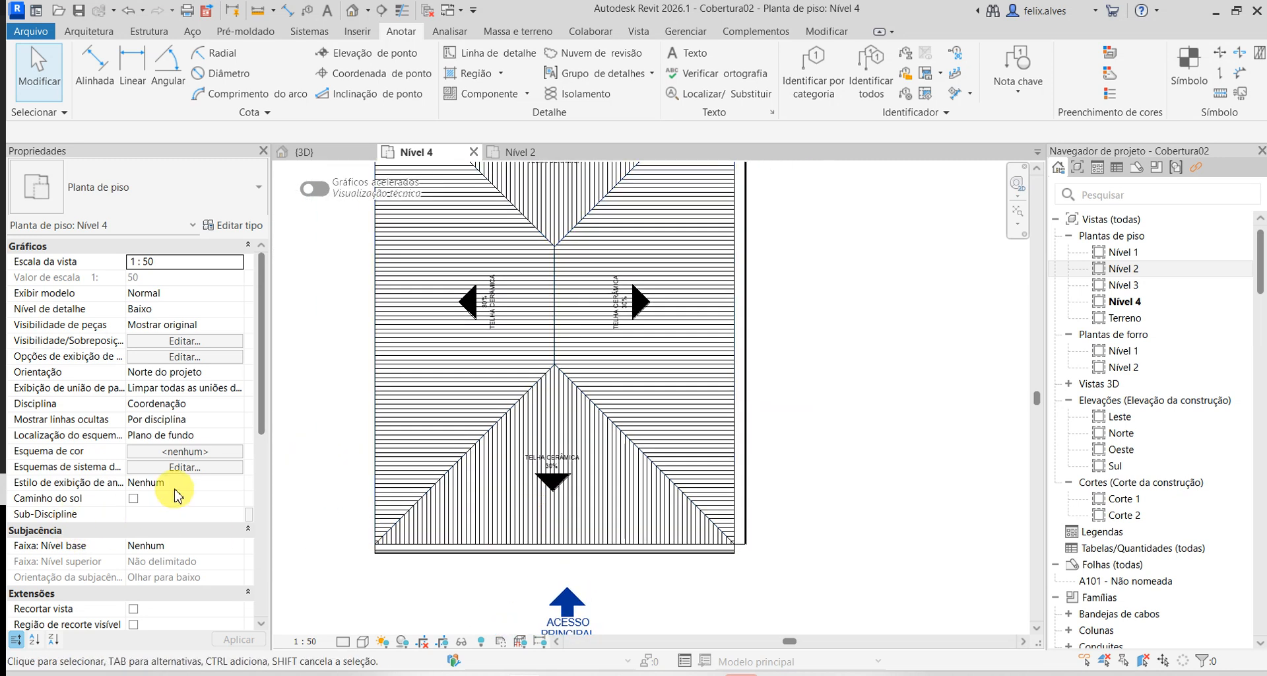
# - Try Nível 1 as the underlay base level of the Nível 4 plan and set it back to Nenhum
pyautogui.scroll(-2, 177, 495)
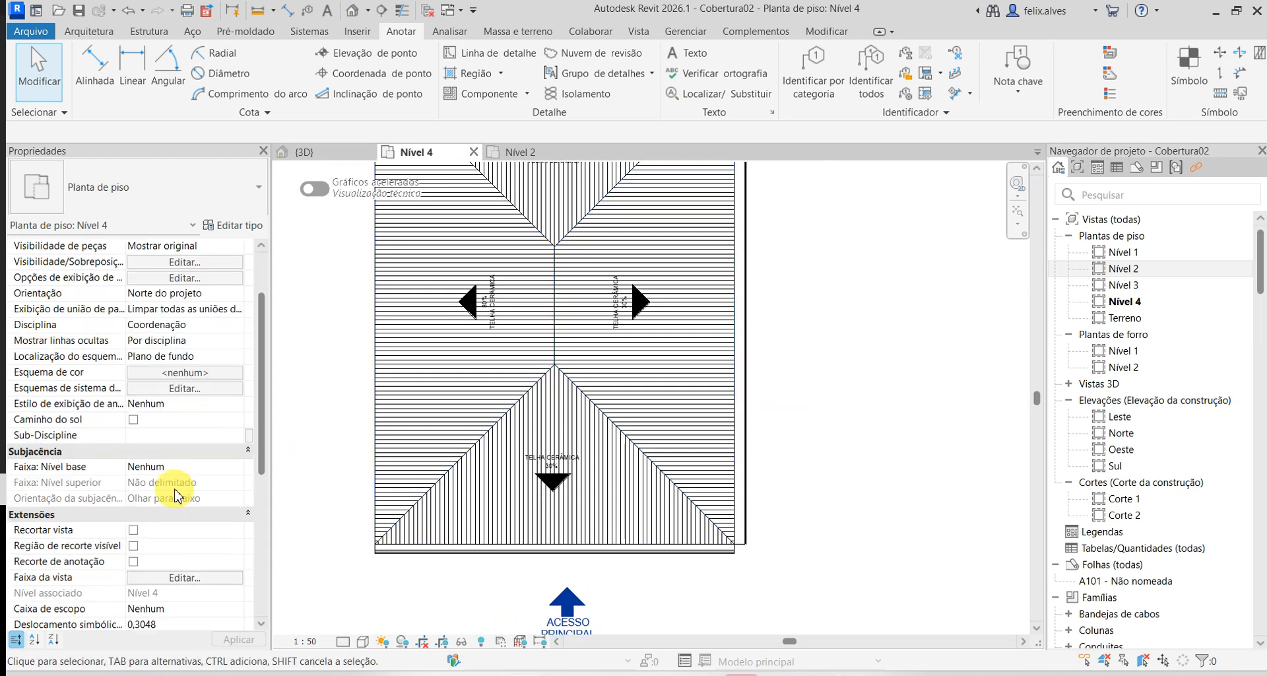
pyautogui.click(237, 467)
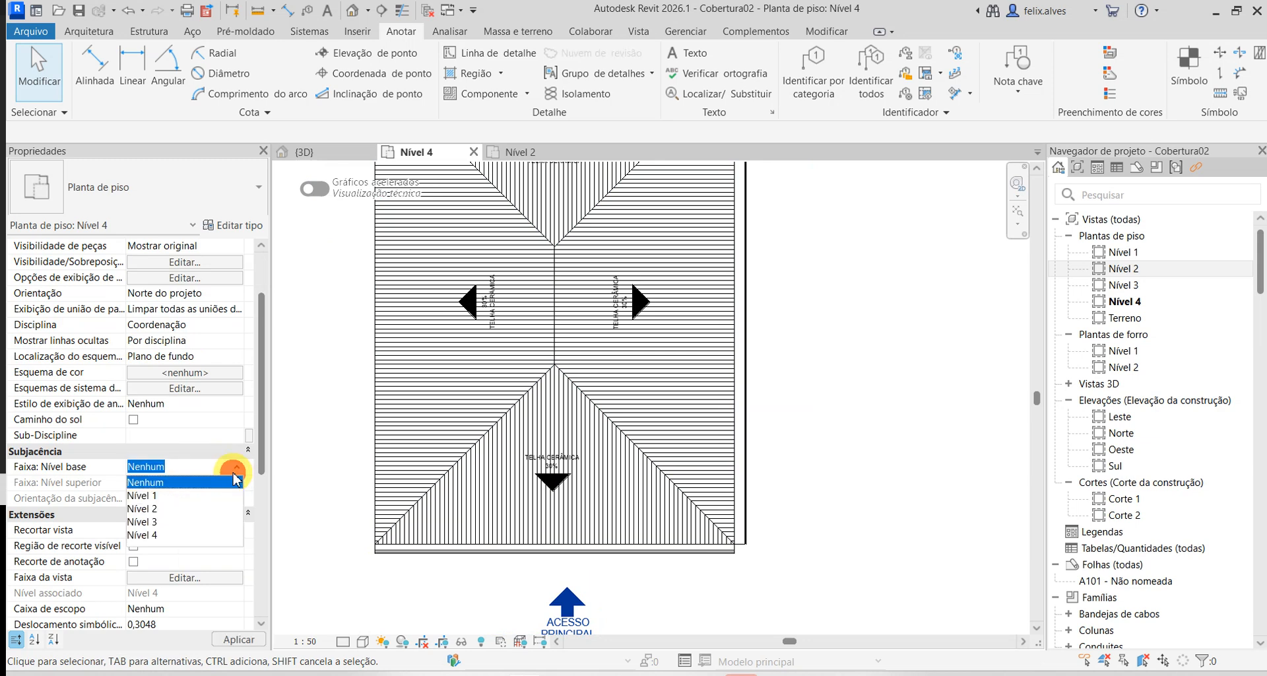
pyautogui.click(154, 496)
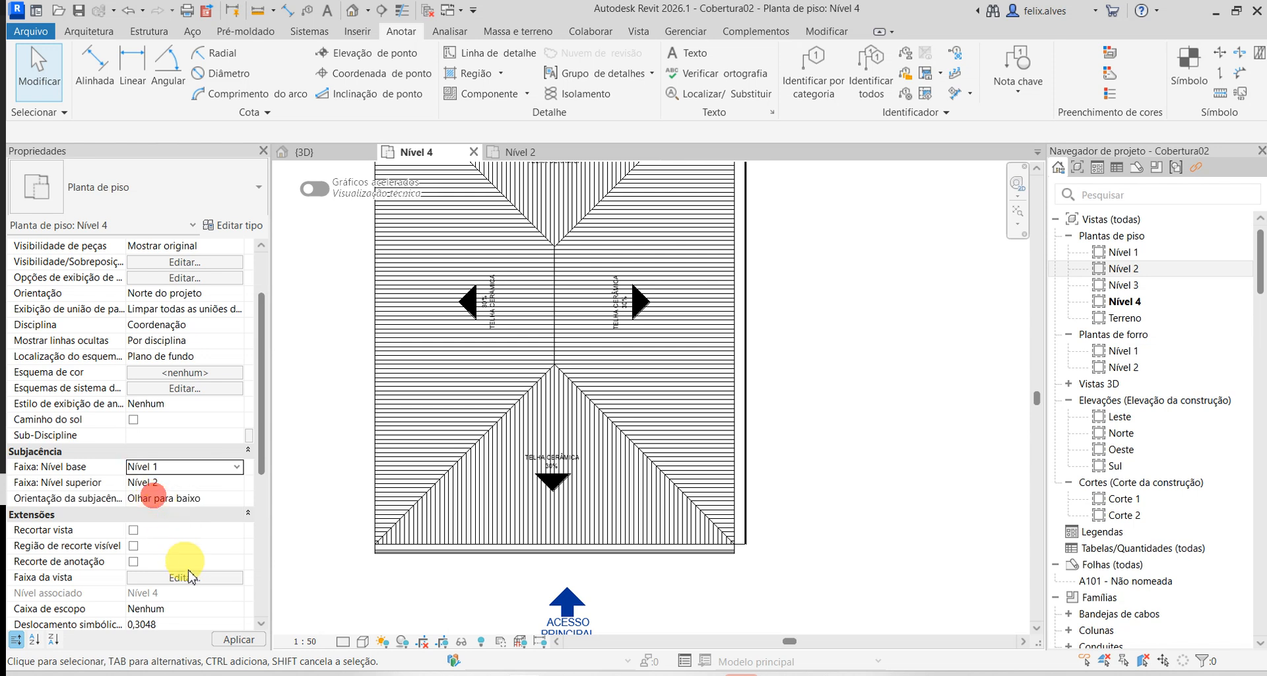
pyautogui.click(237, 639)
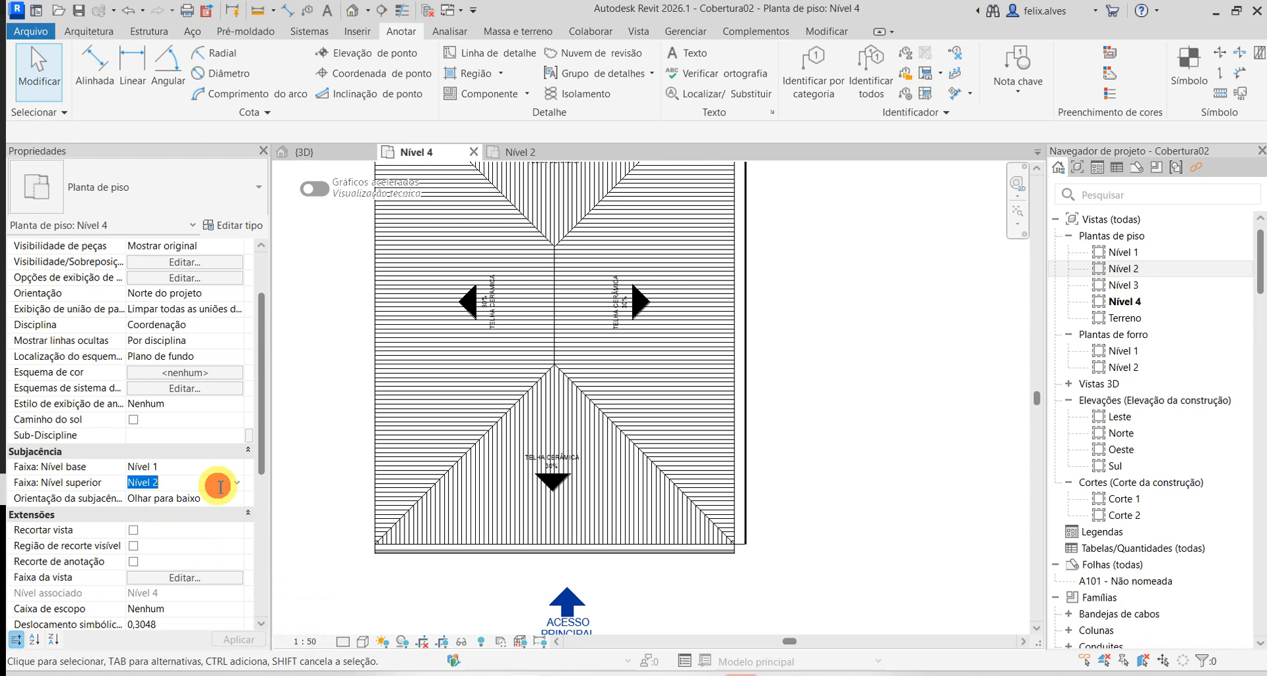
pyautogui.click(233, 469)
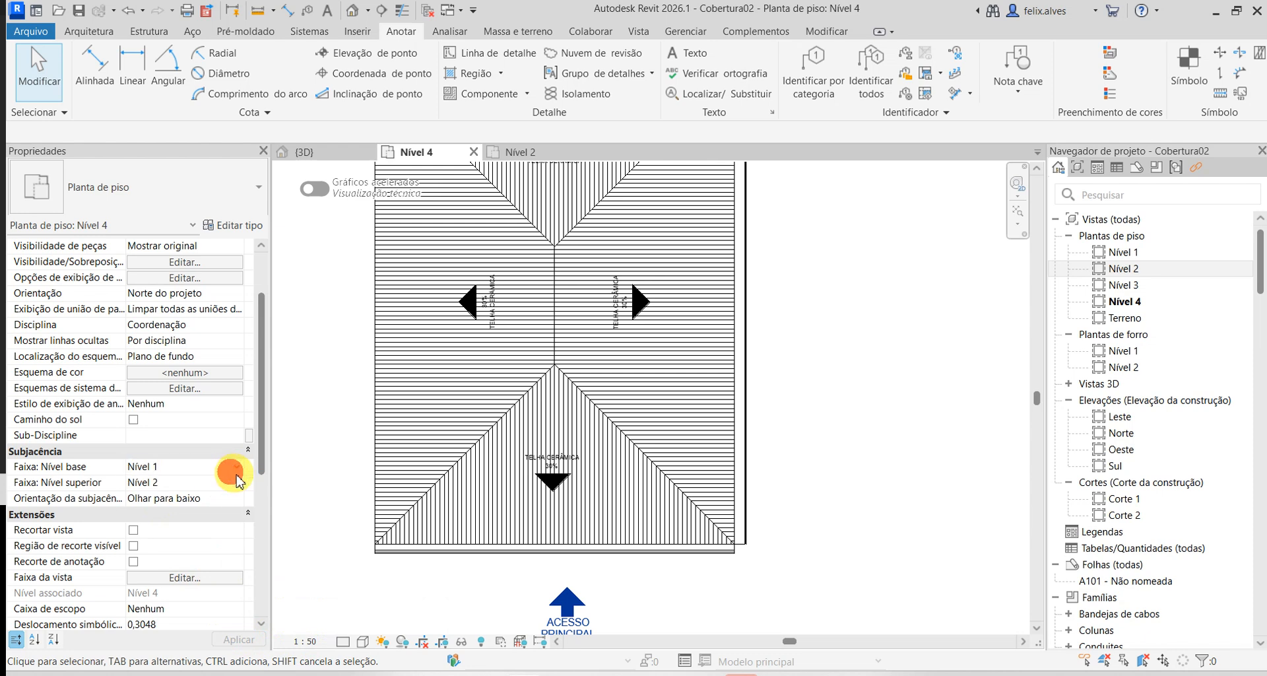
pyautogui.click(236, 473)
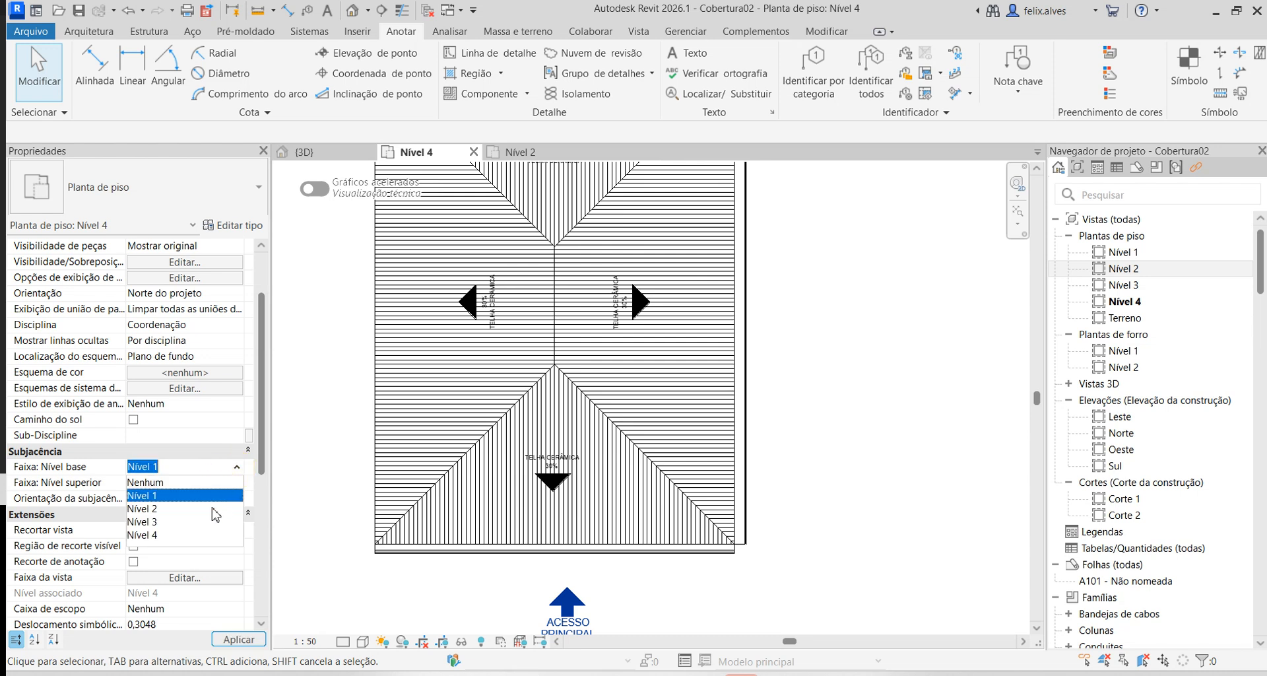
pyautogui.click(211, 483)
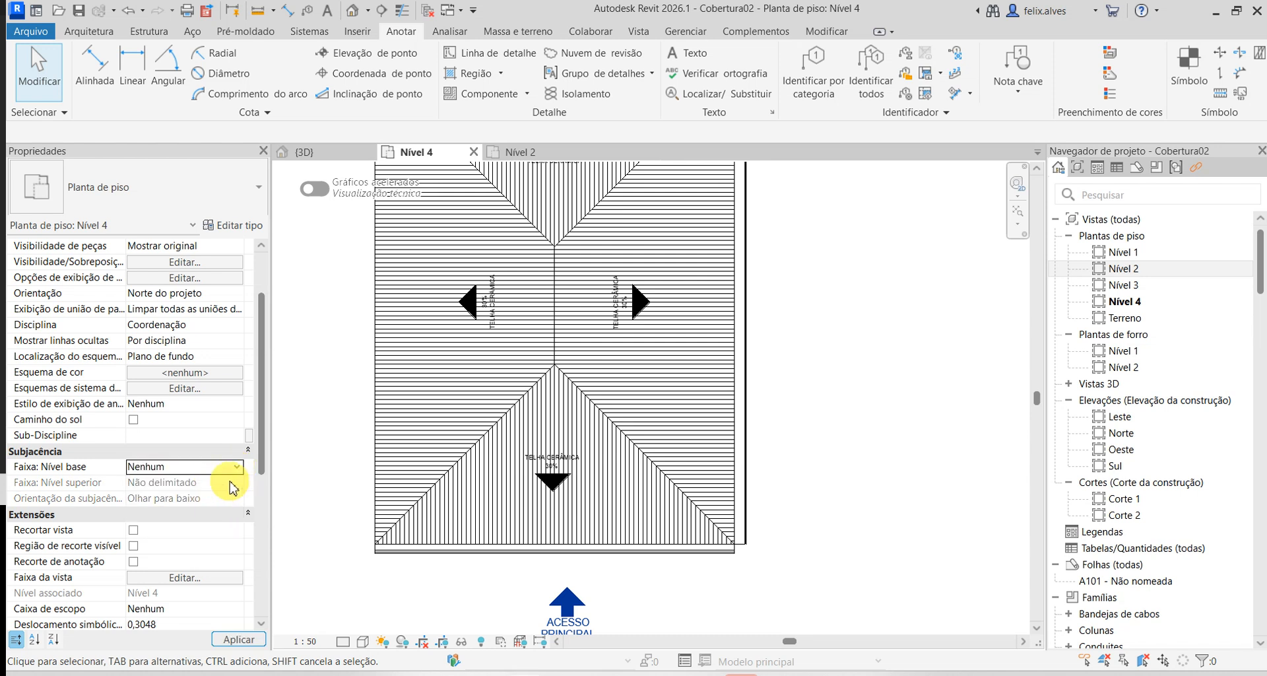
# - Try Nível 4 as the plan's underlay base level and restore Nenhum
pyautogui.click(236, 468)
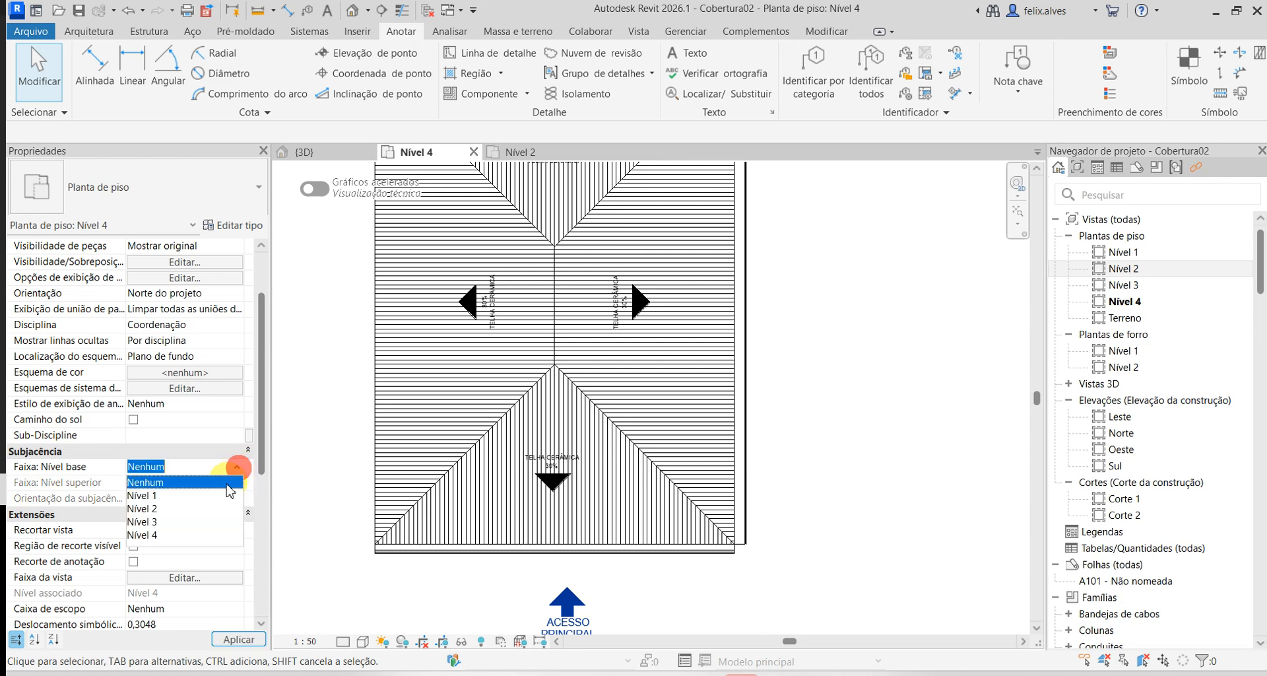
pyautogui.click(161, 539)
pyautogui.click(236, 470)
pyautogui.click(831, 438)
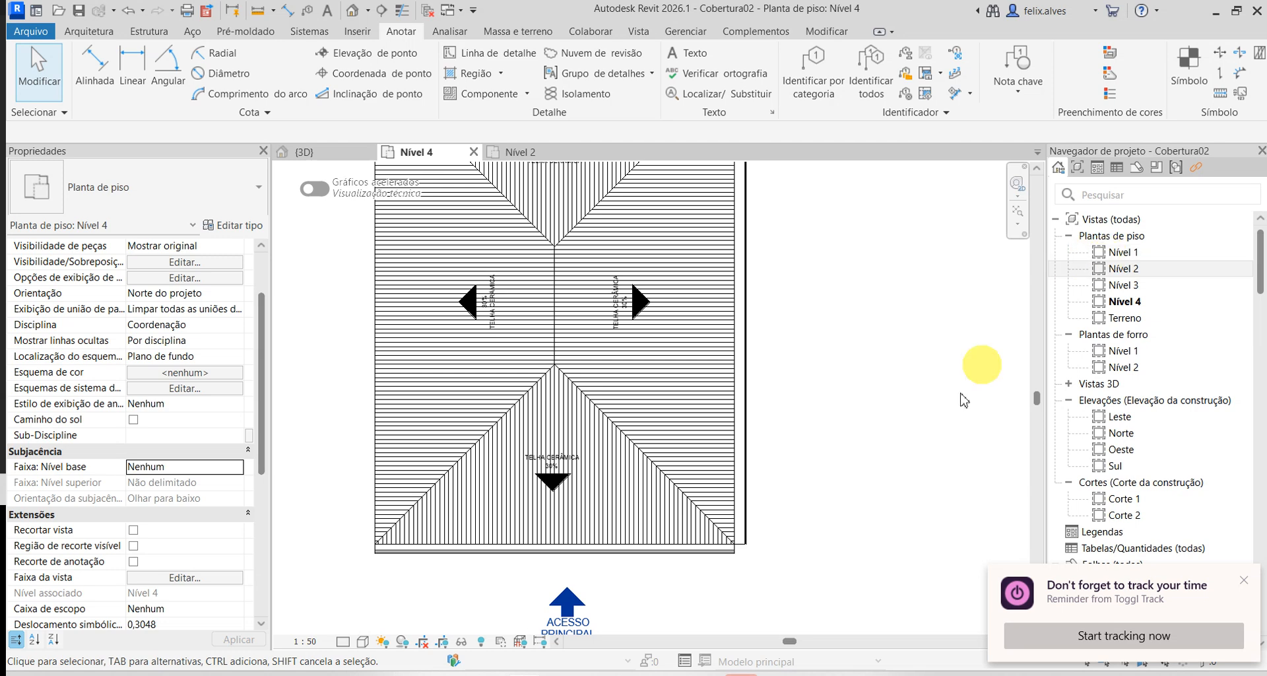
# - Review the view range settings of the Nível 4 plan and accept them
pyautogui.scroll(-5, 950, 409)
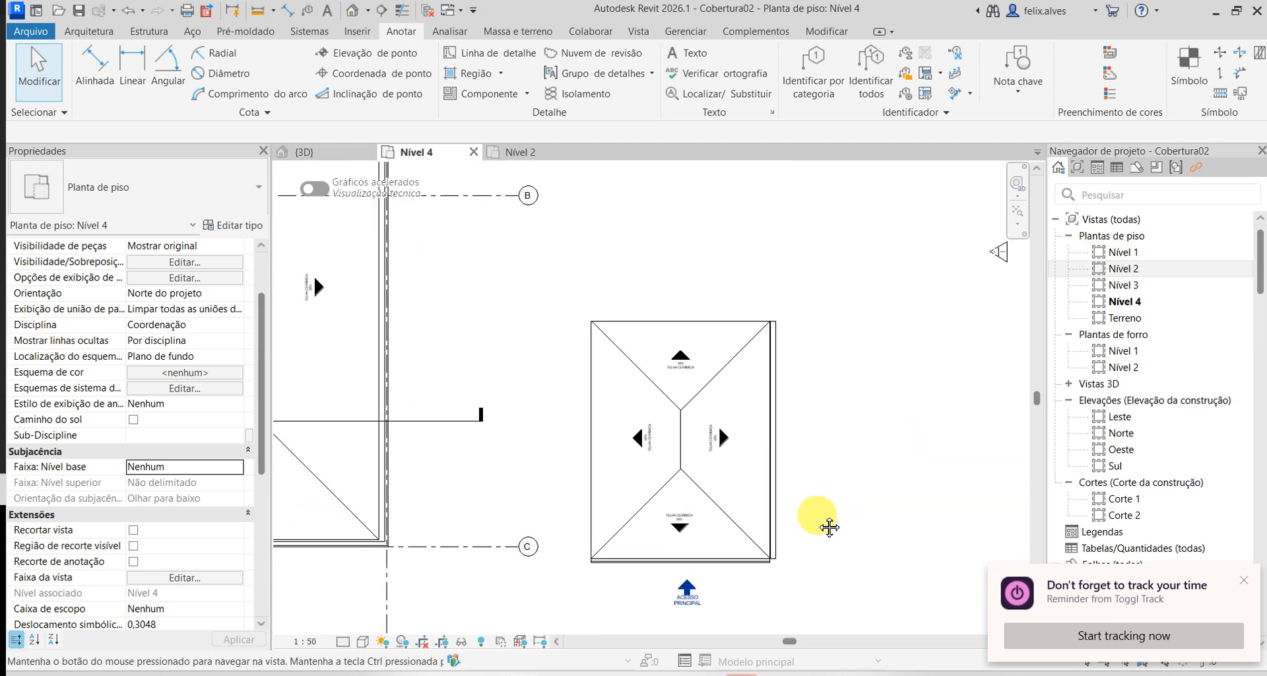
pyautogui.click(191, 389)
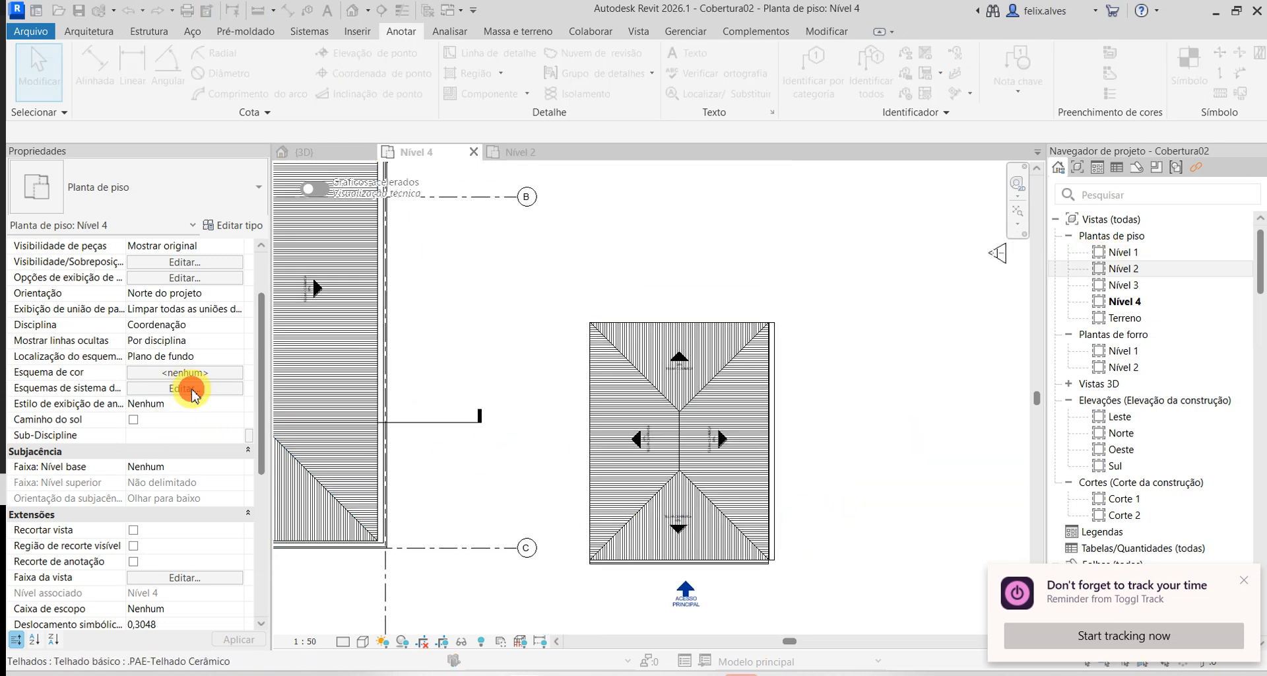
pyautogui.press('Escape')
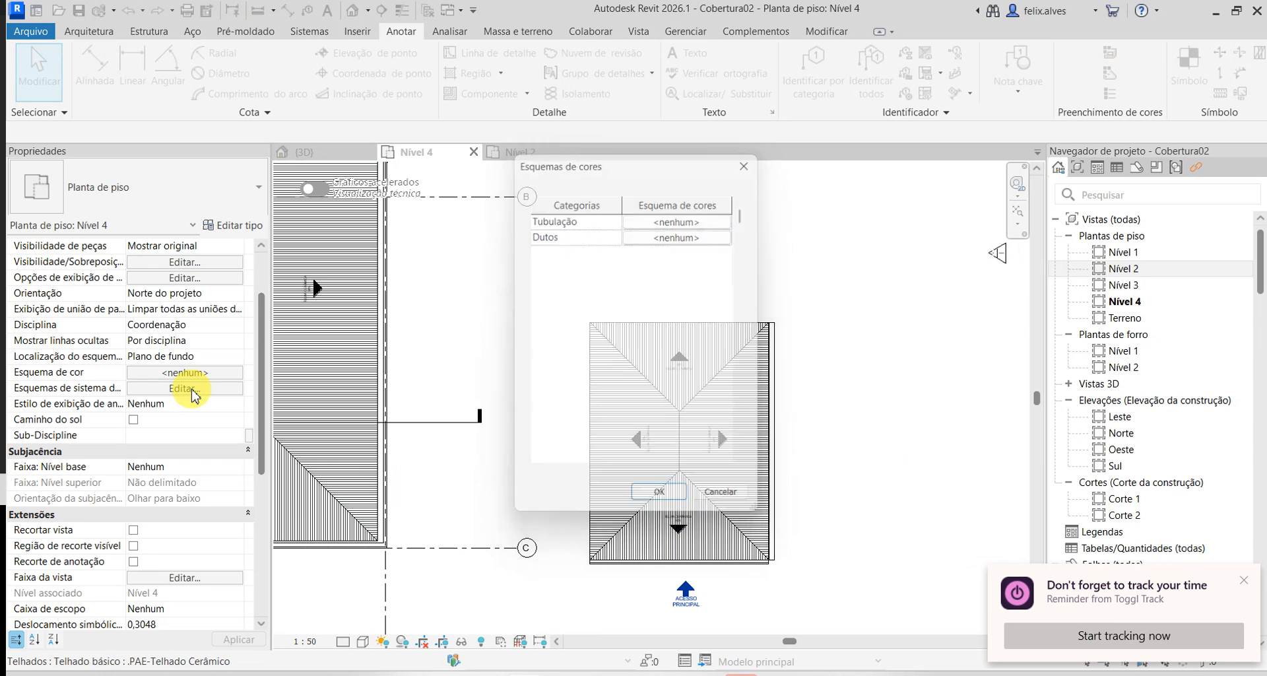
pyautogui.click(188, 581)
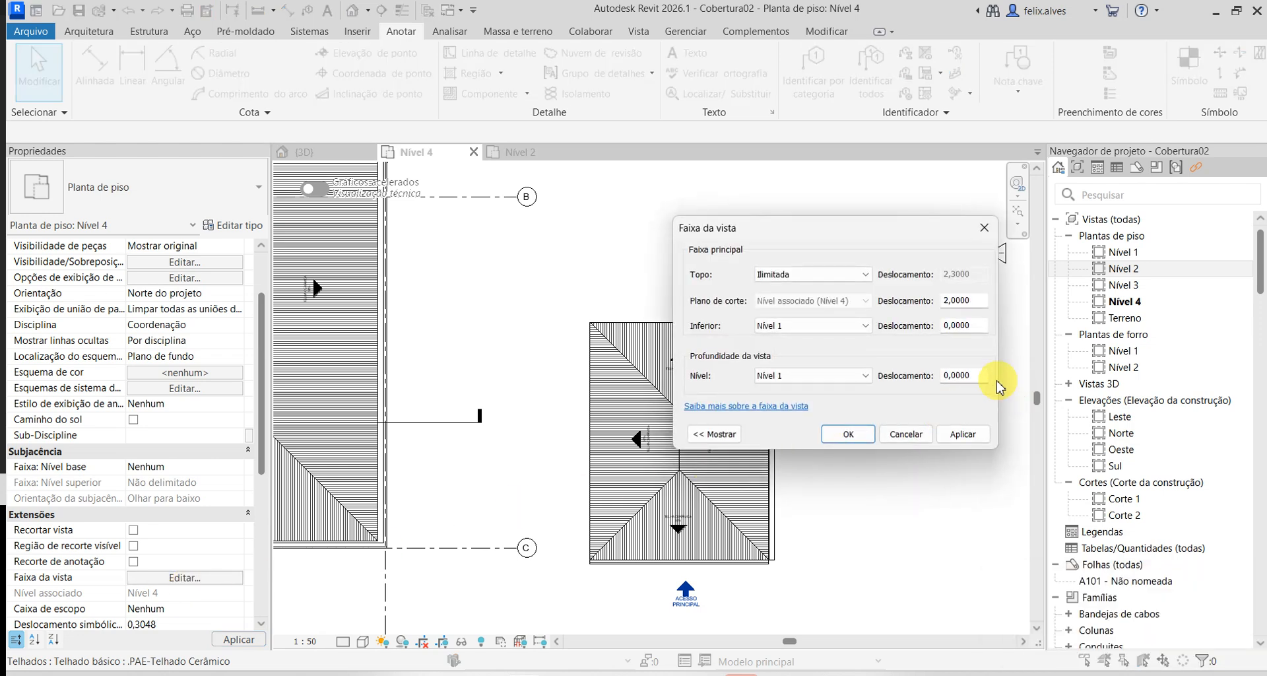
pyautogui.click(962, 433)
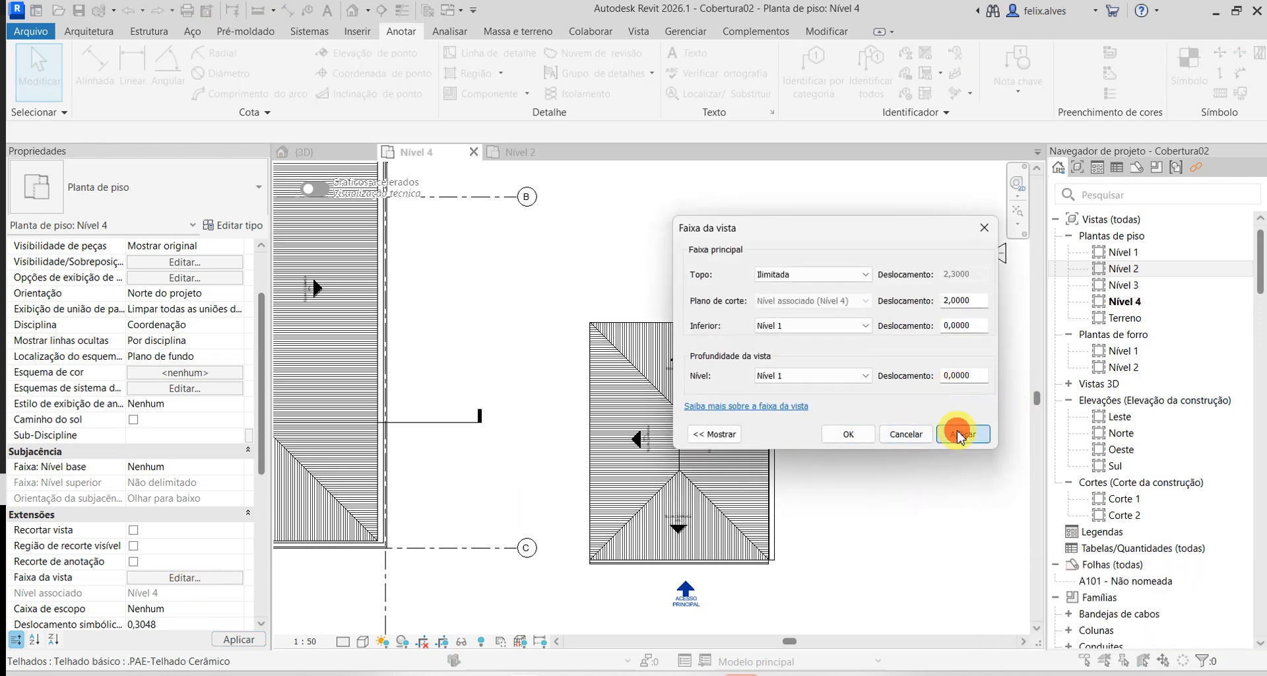
pyautogui.click(866, 436)
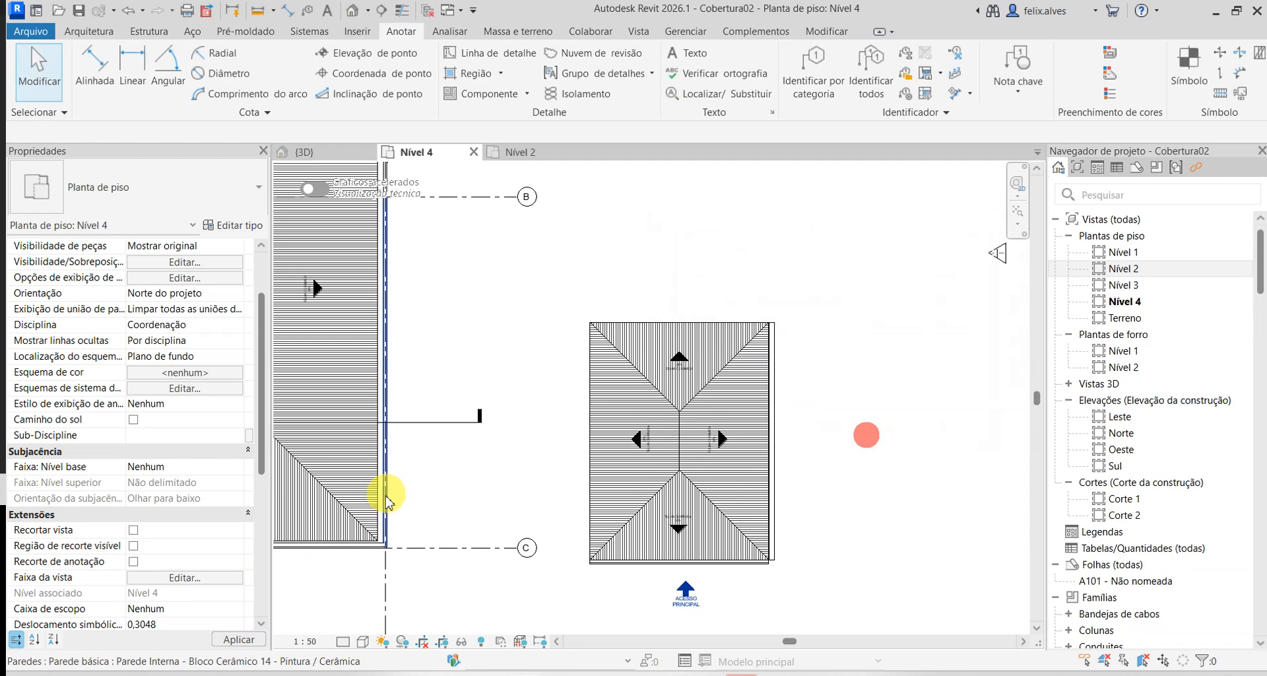
# - Set the plan's underlay range from base level Nível 1 to top level Nível 4 and inspect the detached roof
pyautogui.click(231, 469)
pyautogui.click(235, 469)
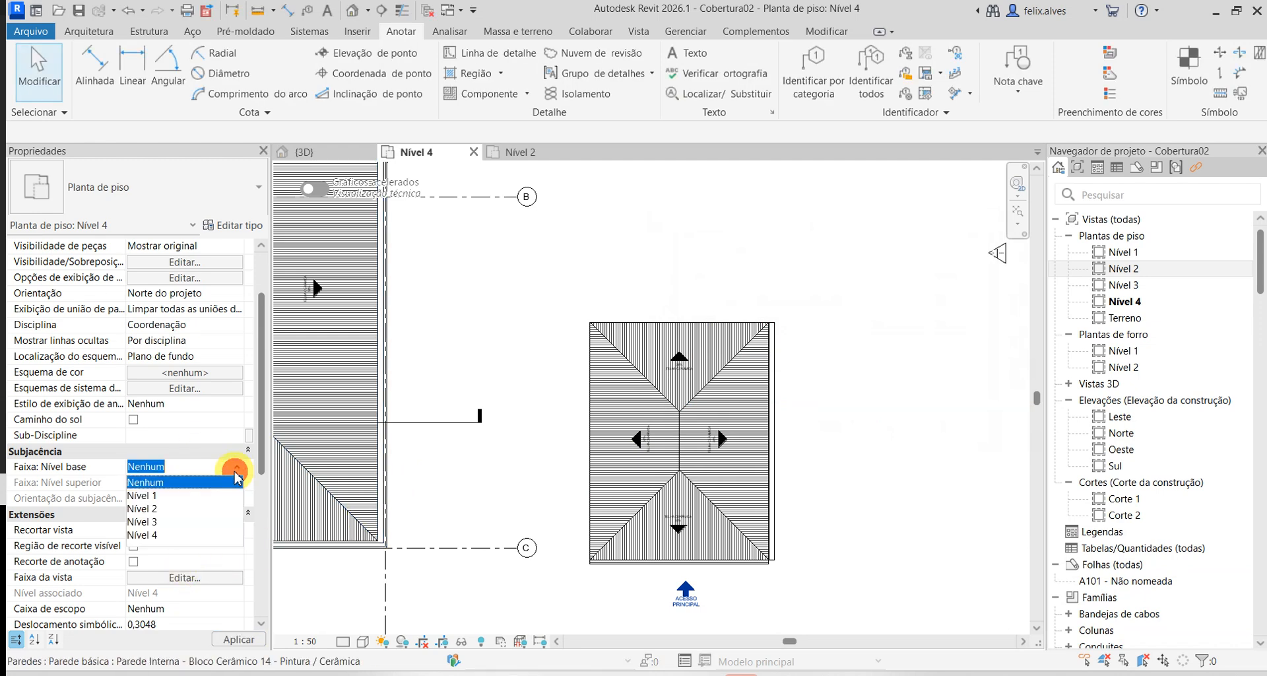
pyautogui.click(168, 500)
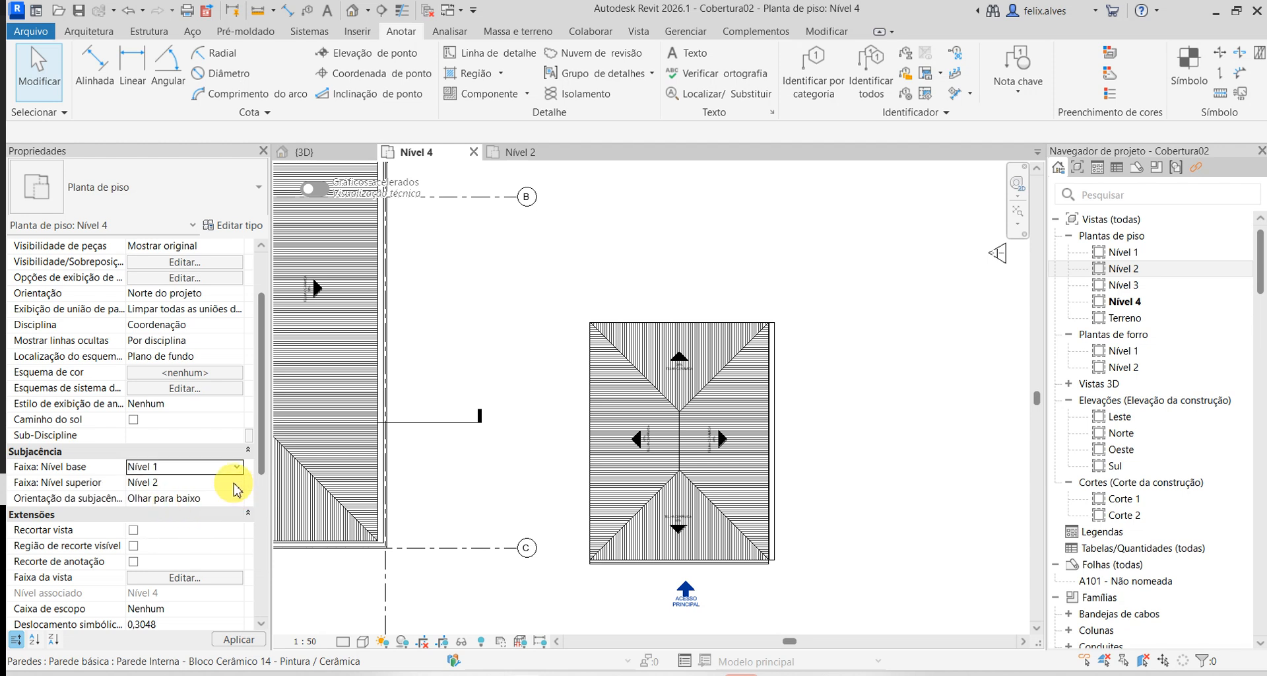
pyautogui.click(234, 483)
pyautogui.click(141, 539)
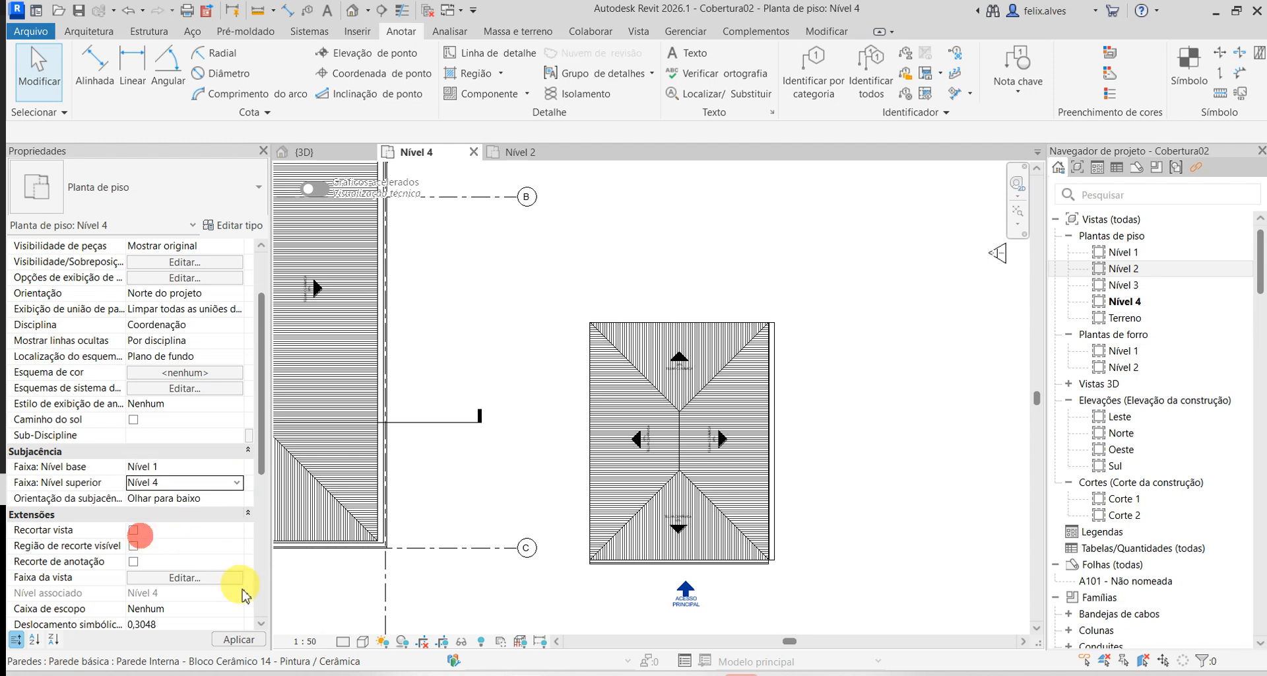
pyautogui.click(239, 640)
pyautogui.scroll(5, 744, 535)
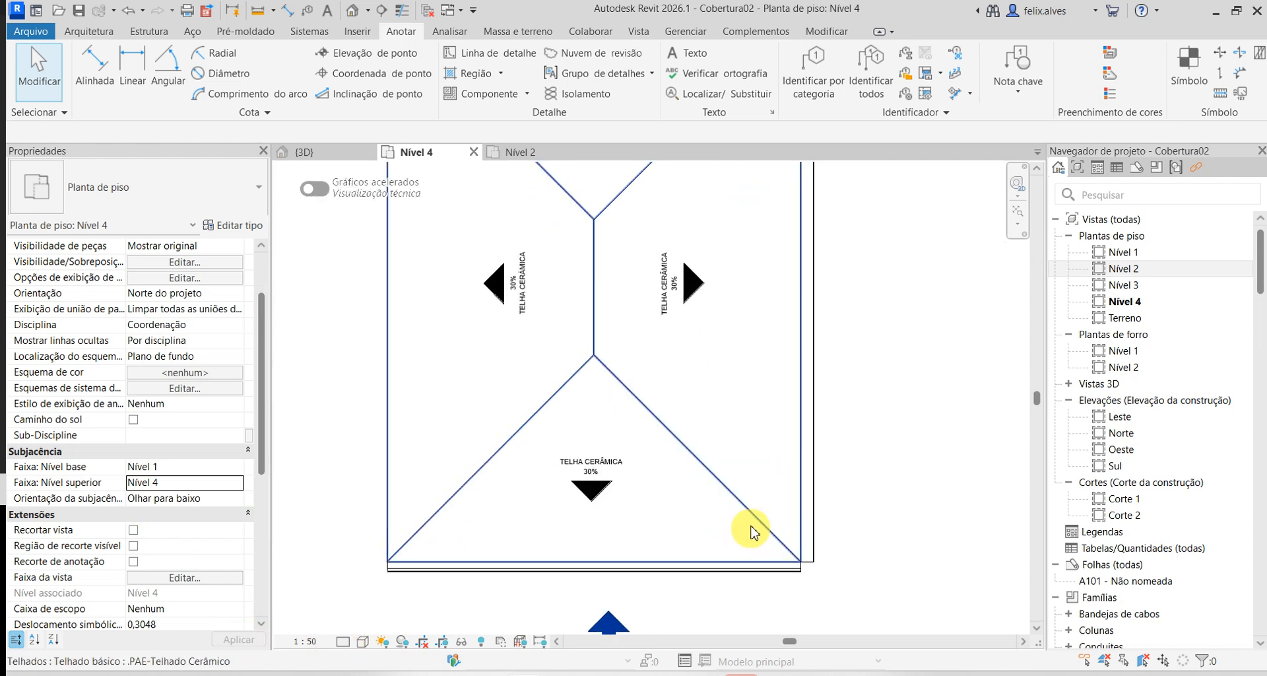
pyautogui.scroll(3, 750, 615)
pyautogui.scroll(-4, 759, 359)
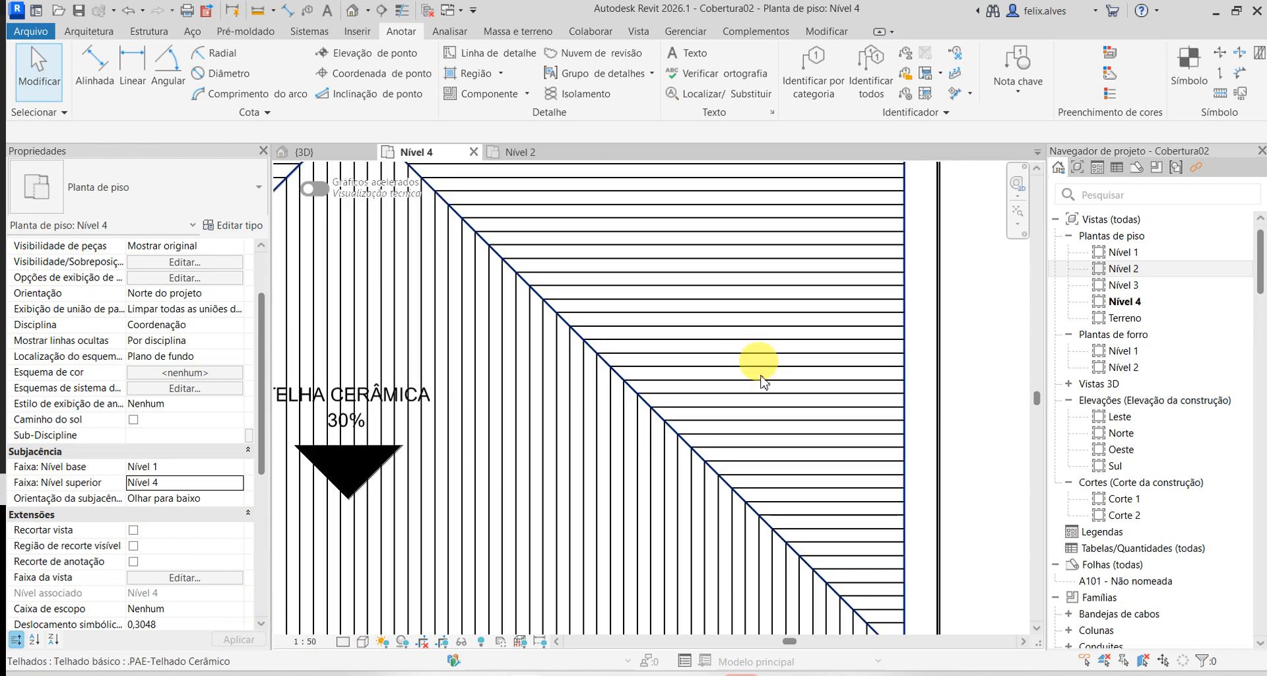
# - Change the underlay base level to Nível 2 and the underlay orientation to Olhar para cima
pyautogui.click(206, 467)
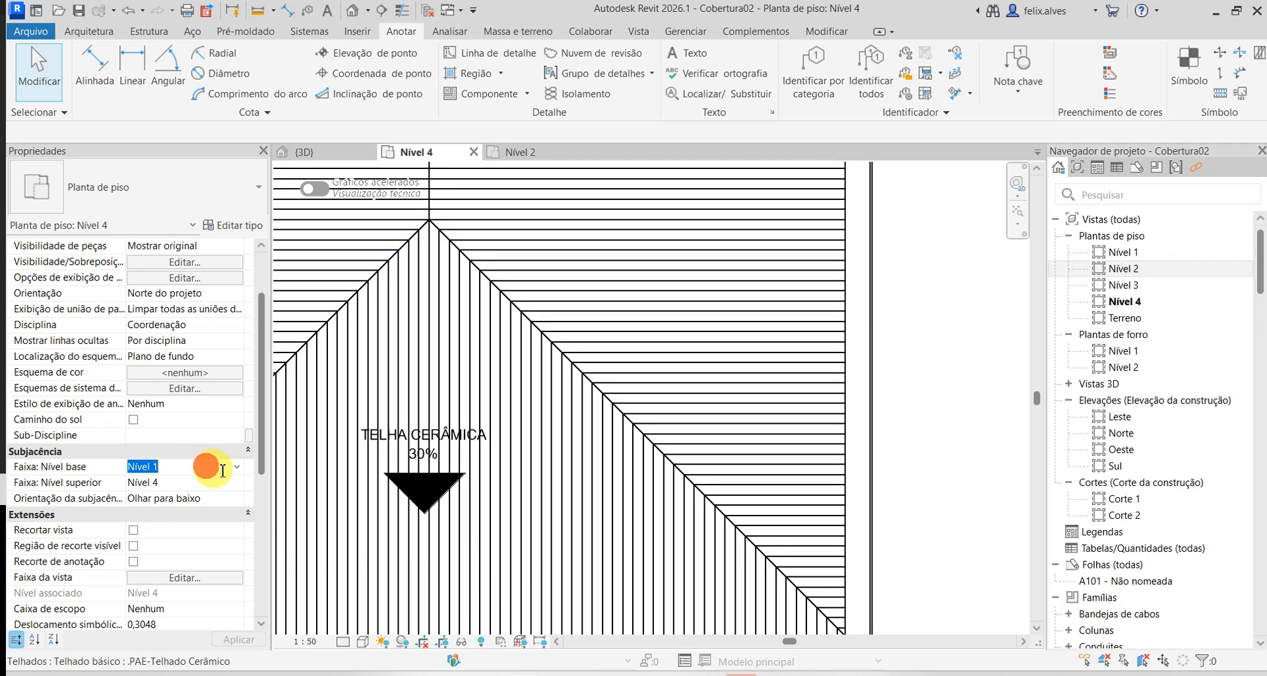
pyautogui.click(235, 468)
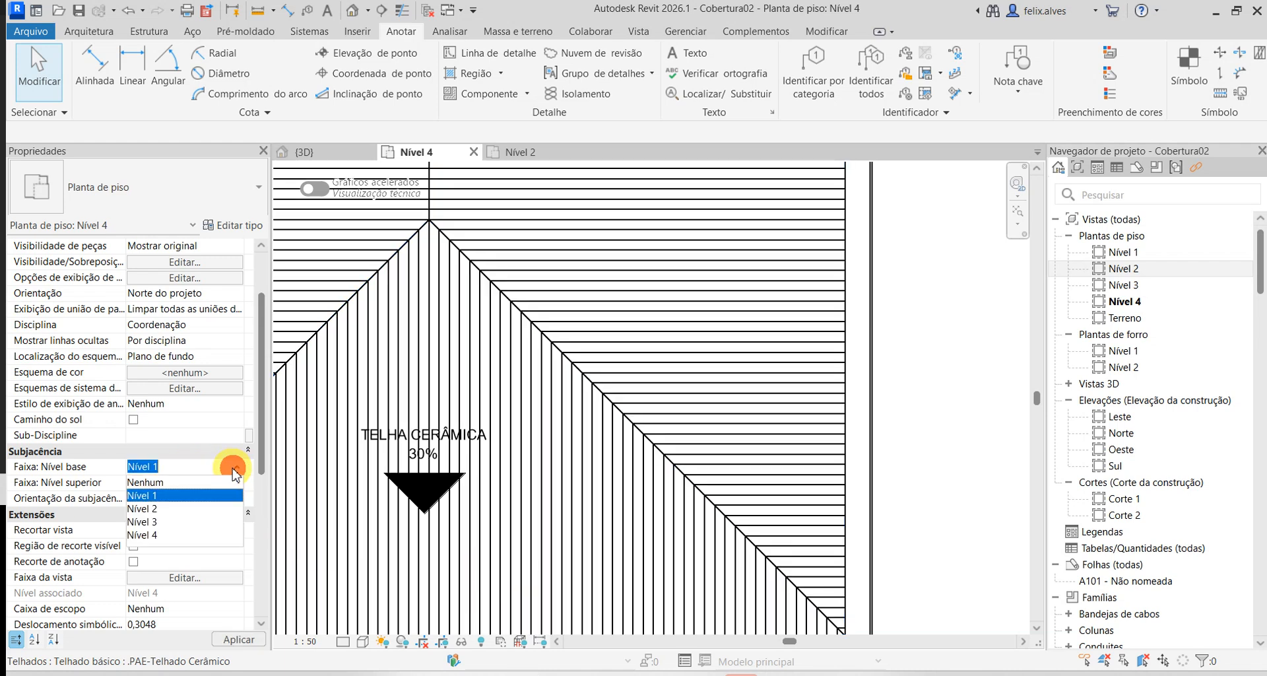
pyautogui.click(152, 509)
pyautogui.click(219, 499)
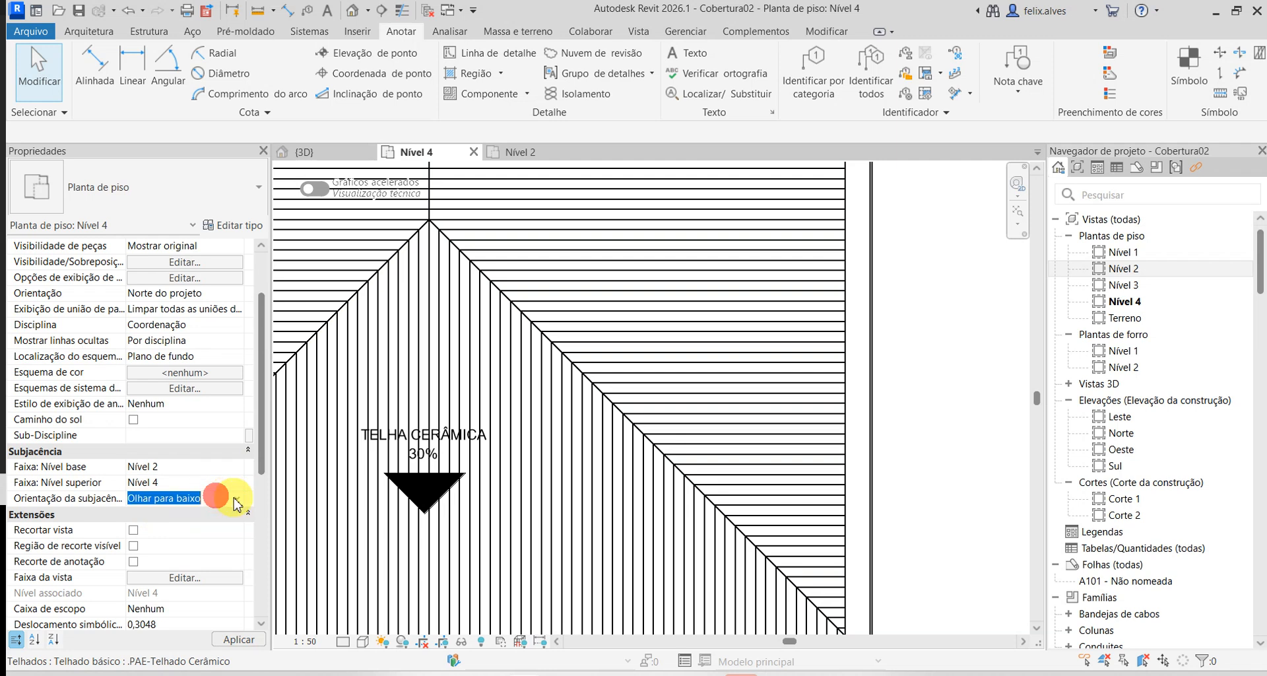
pyautogui.click(236, 499)
pyautogui.click(204, 528)
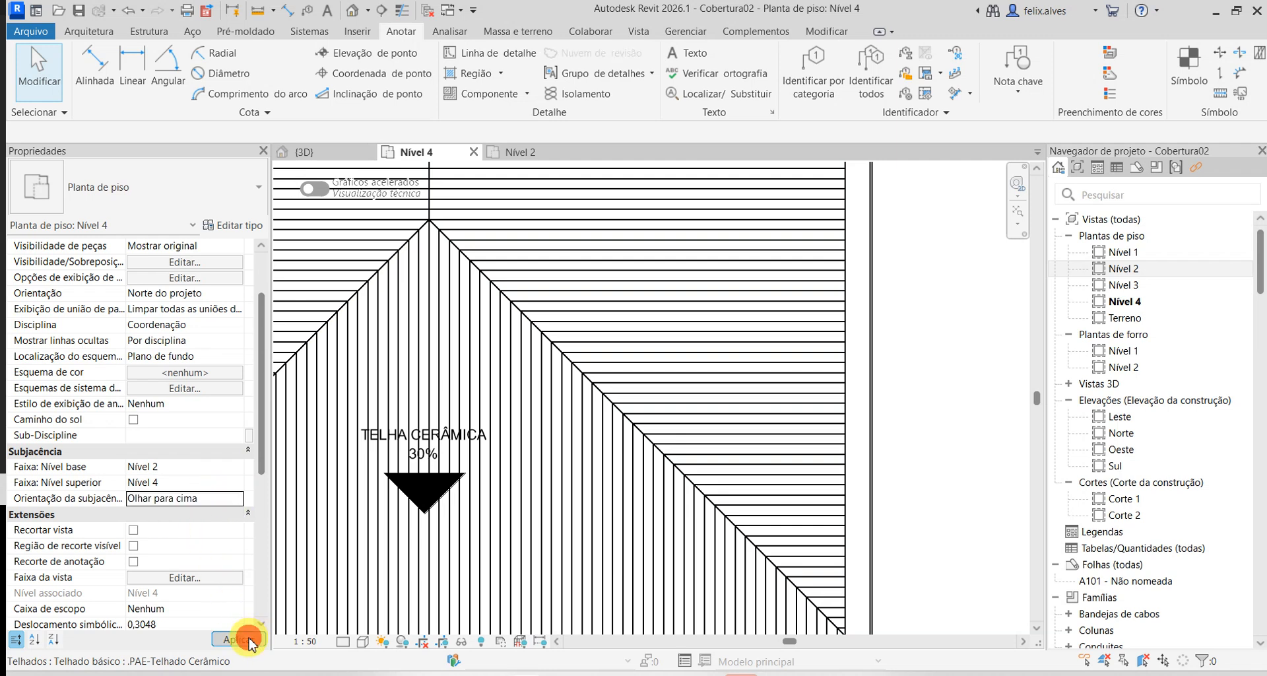
# - Set the underlay base level back to Nível 1 and check the detached roof in the plan
pyautogui.click(220, 472)
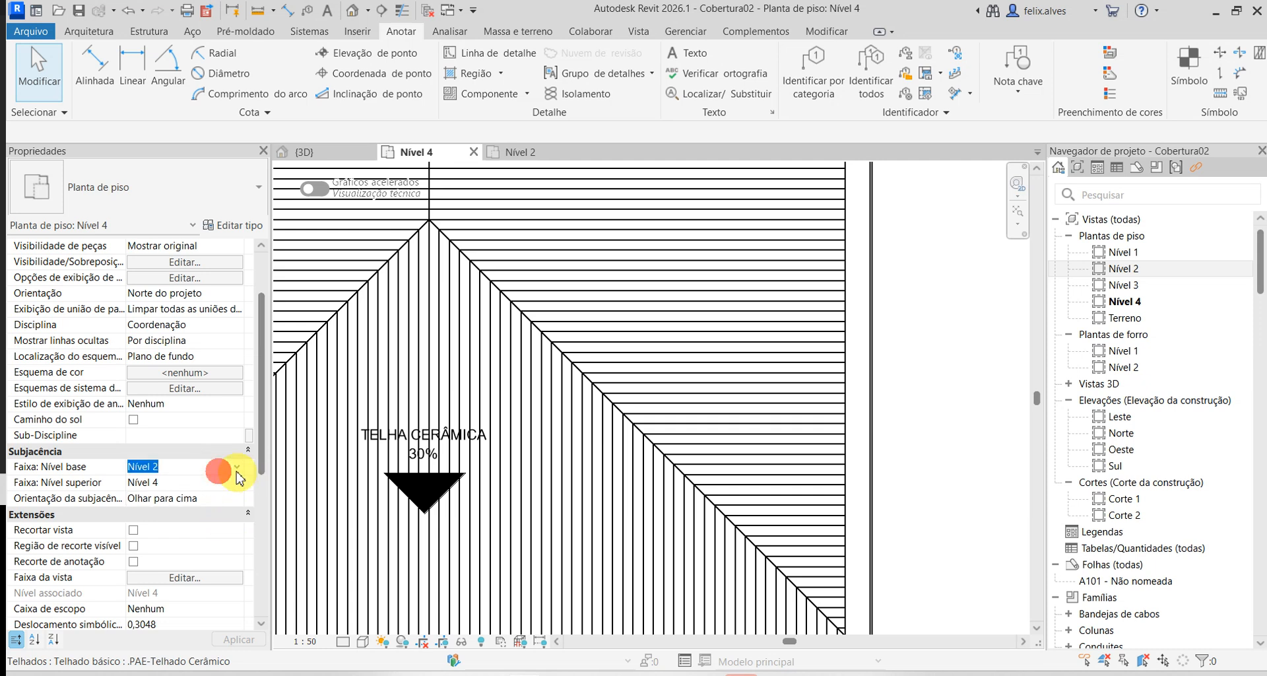
pyautogui.click(237, 468)
pyautogui.click(183, 495)
pyautogui.click(250, 640)
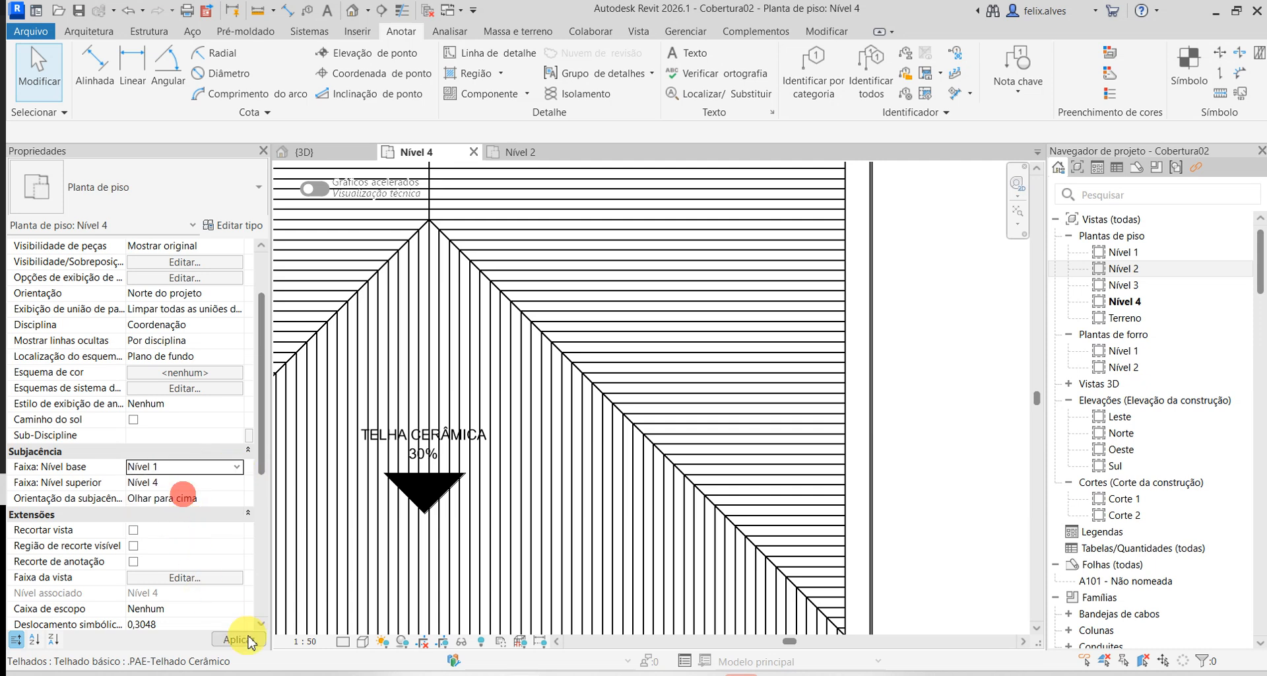
pyautogui.scroll(-5, 826, 476)
pyautogui.moveTo(884, 489); pyautogui.dragTo(876, 531, button='middle')
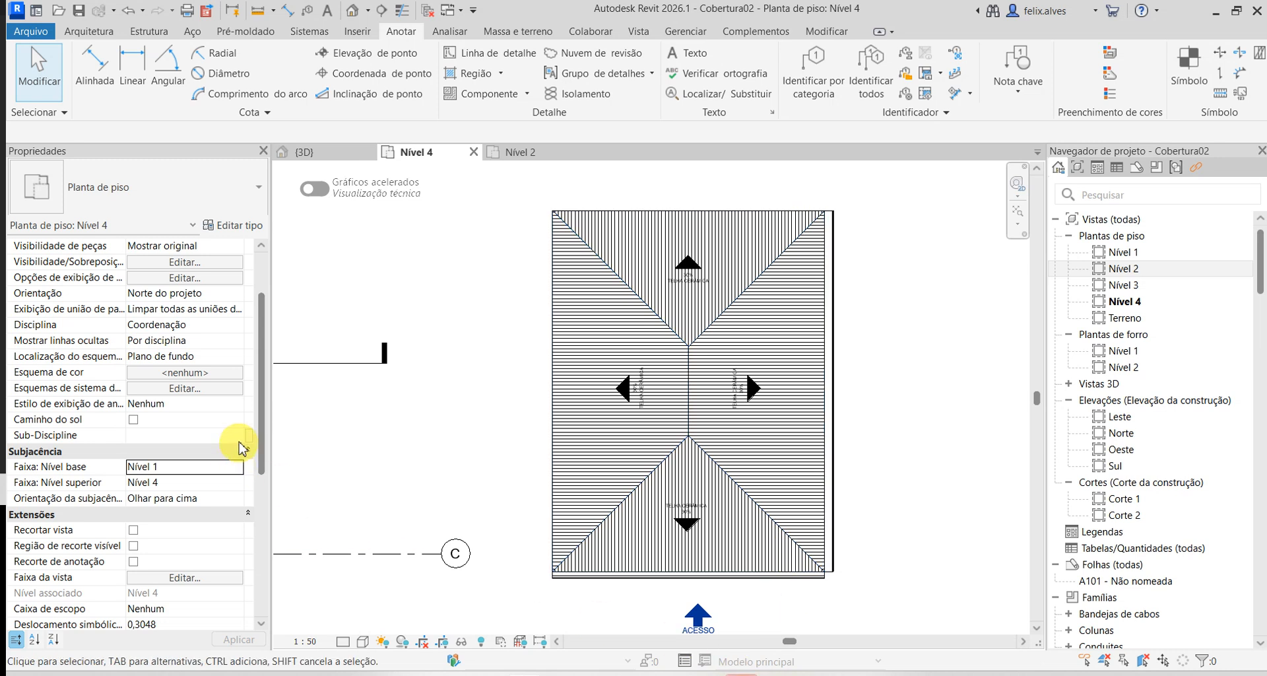
# - Set the underlay top level to Nível 2 and check the detached roof for the walls below
pyautogui.click(181, 486)
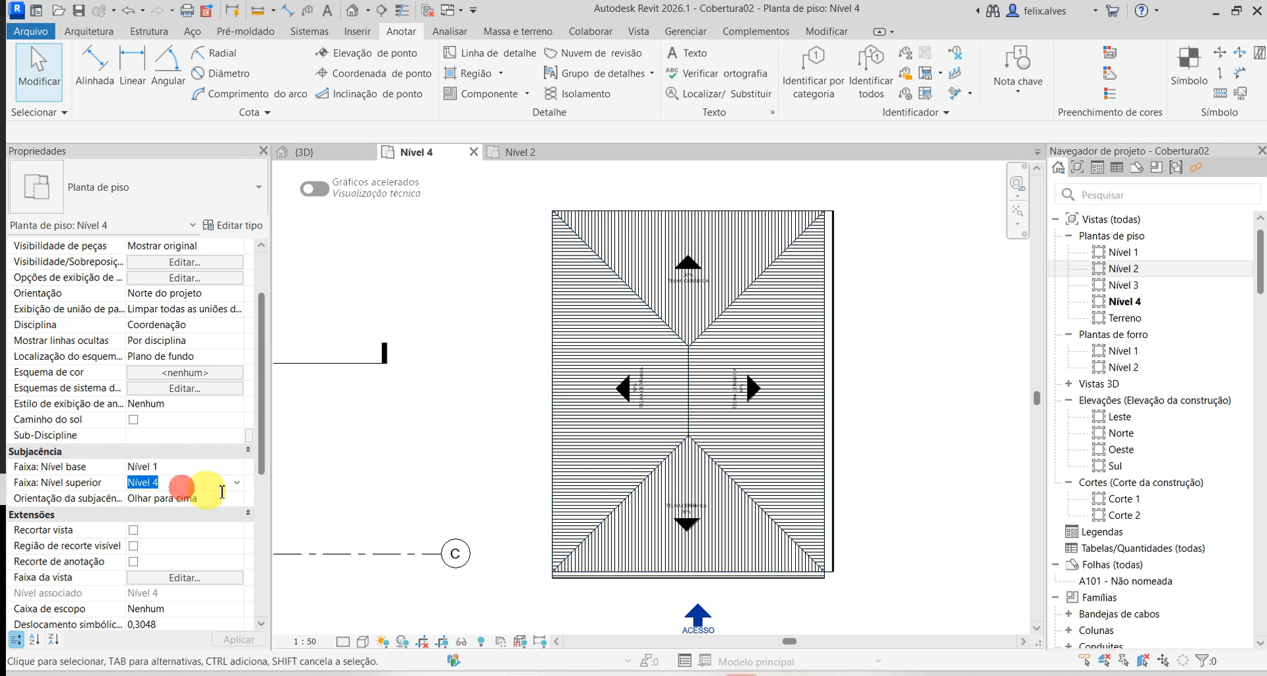
pyautogui.click(236, 486)
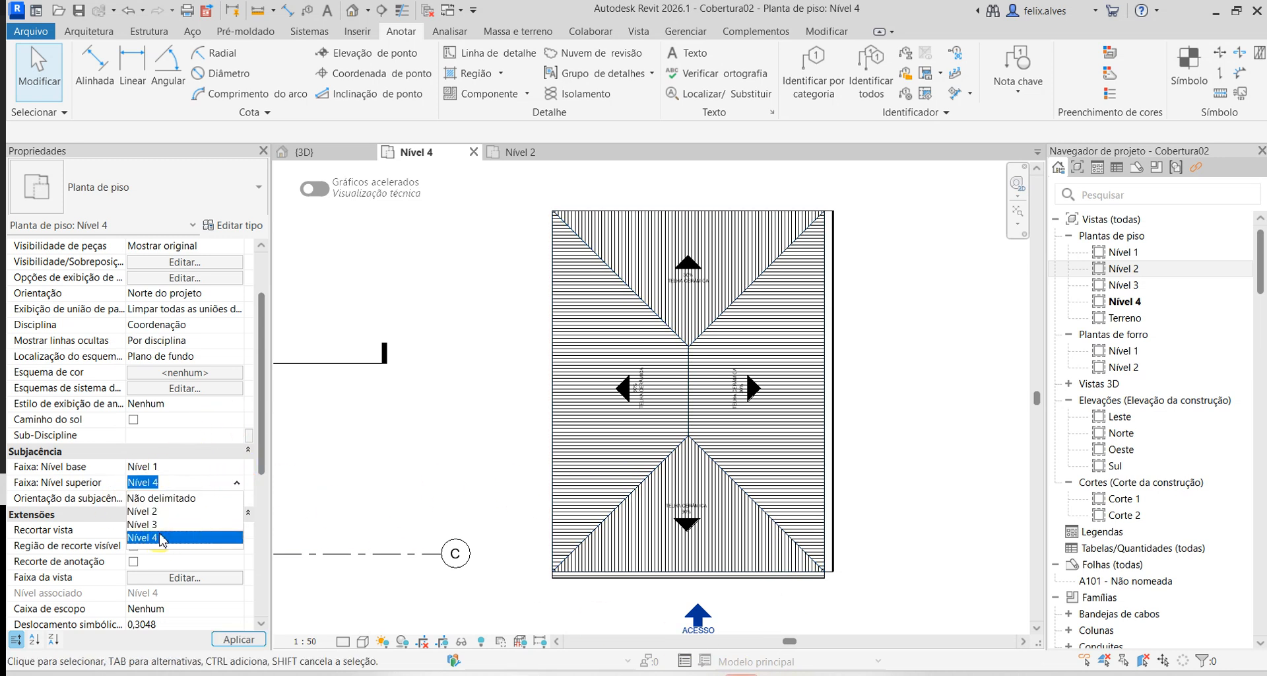
pyautogui.click(156, 513)
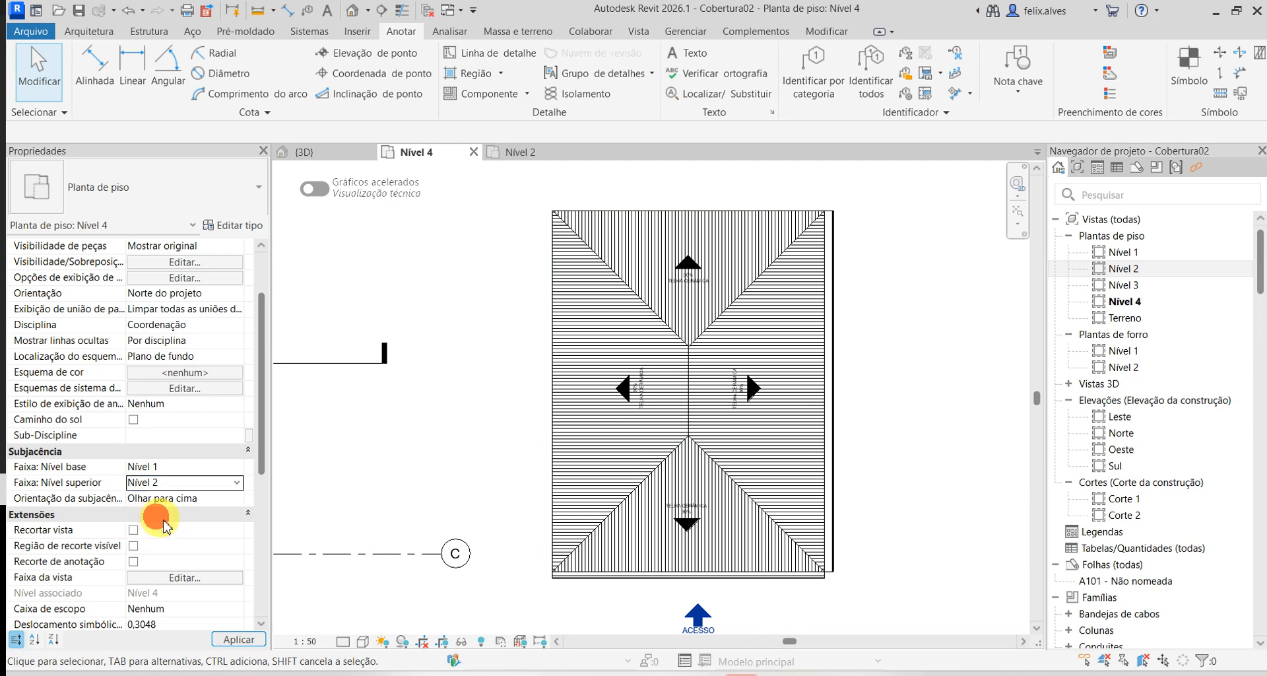
pyautogui.click(234, 630)
pyautogui.scroll(3, 687, 422)
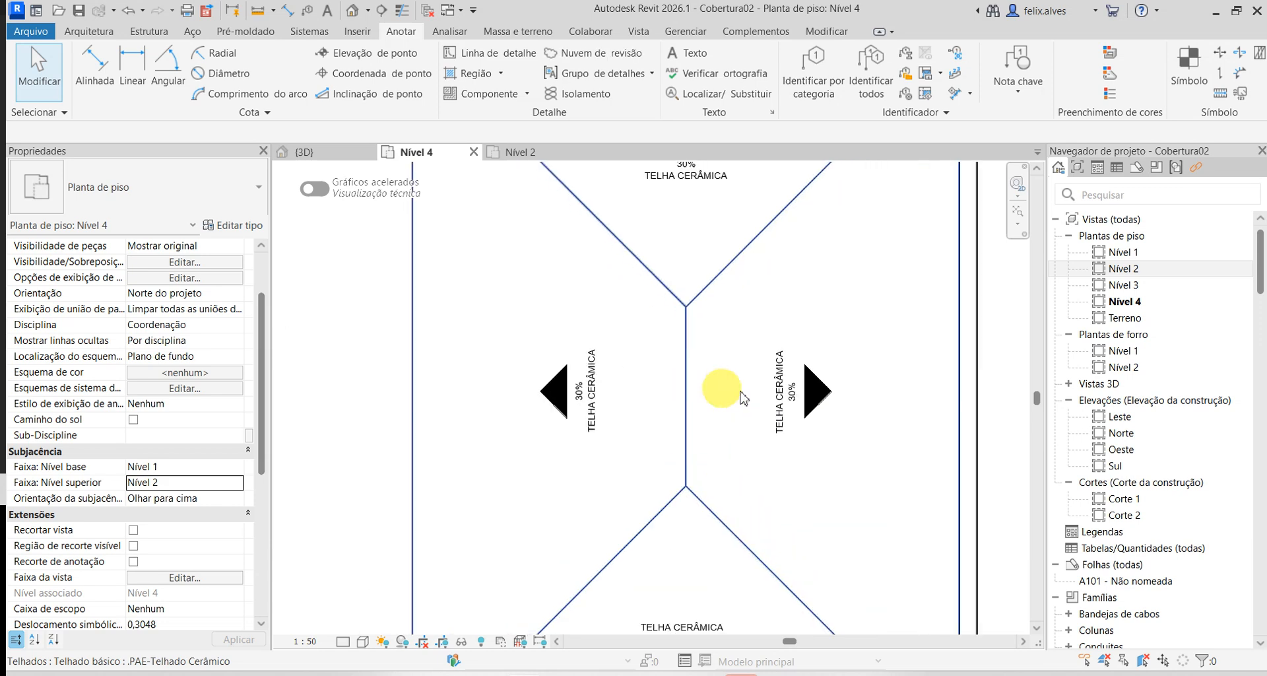
pyautogui.scroll(-2, 716, 552)
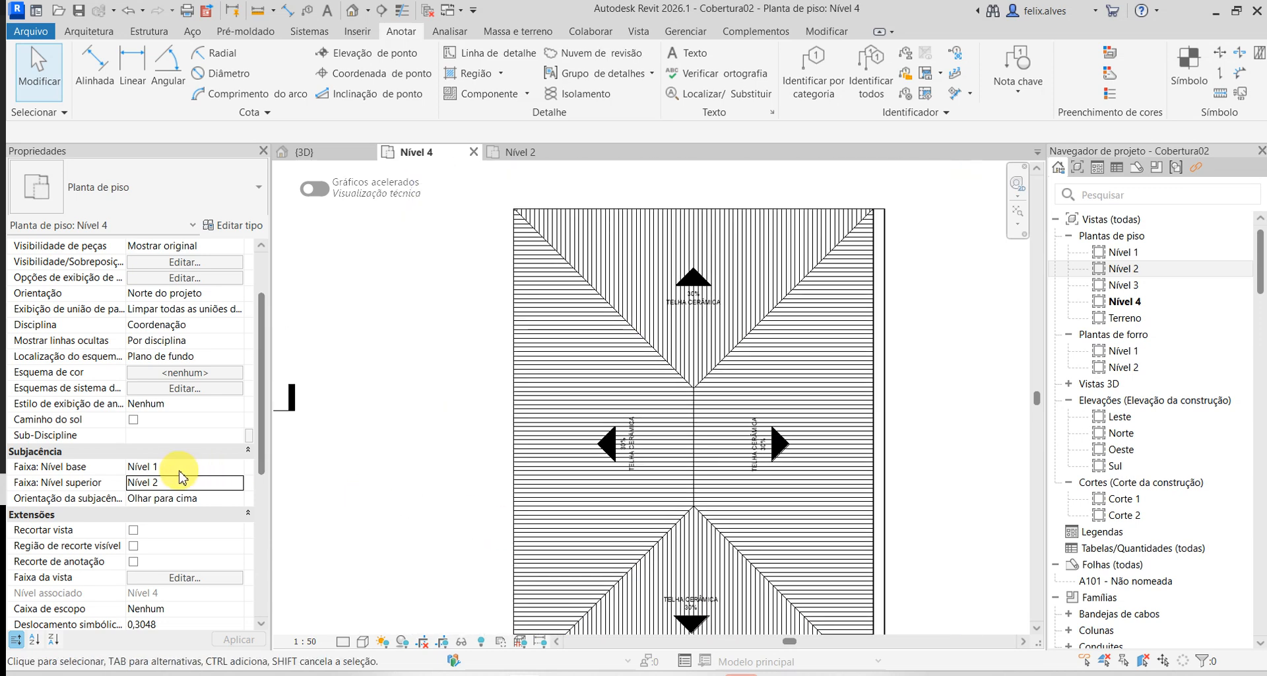
# - Turn off the plan's underlay by setting its base level to Nenhum
pyautogui.click(185, 470)
pyautogui.click(237, 468)
pyautogui.click(199, 496)
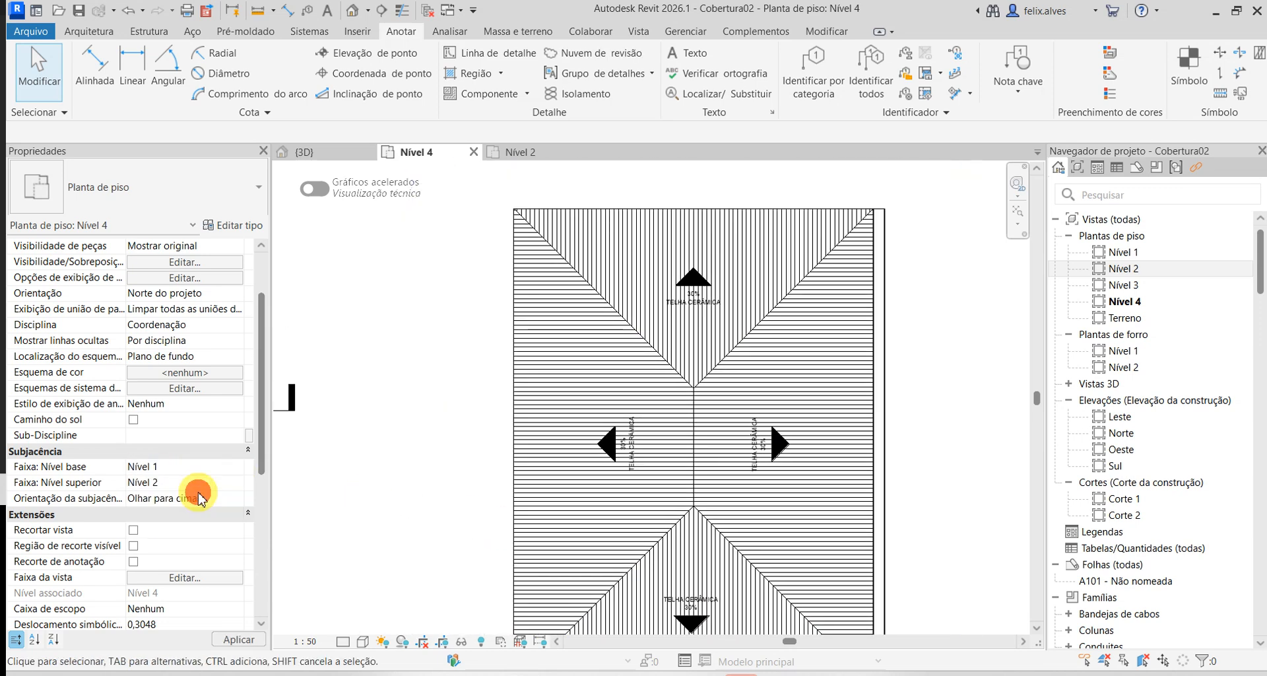
pyautogui.click(236, 467)
pyautogui.click(202, 484)
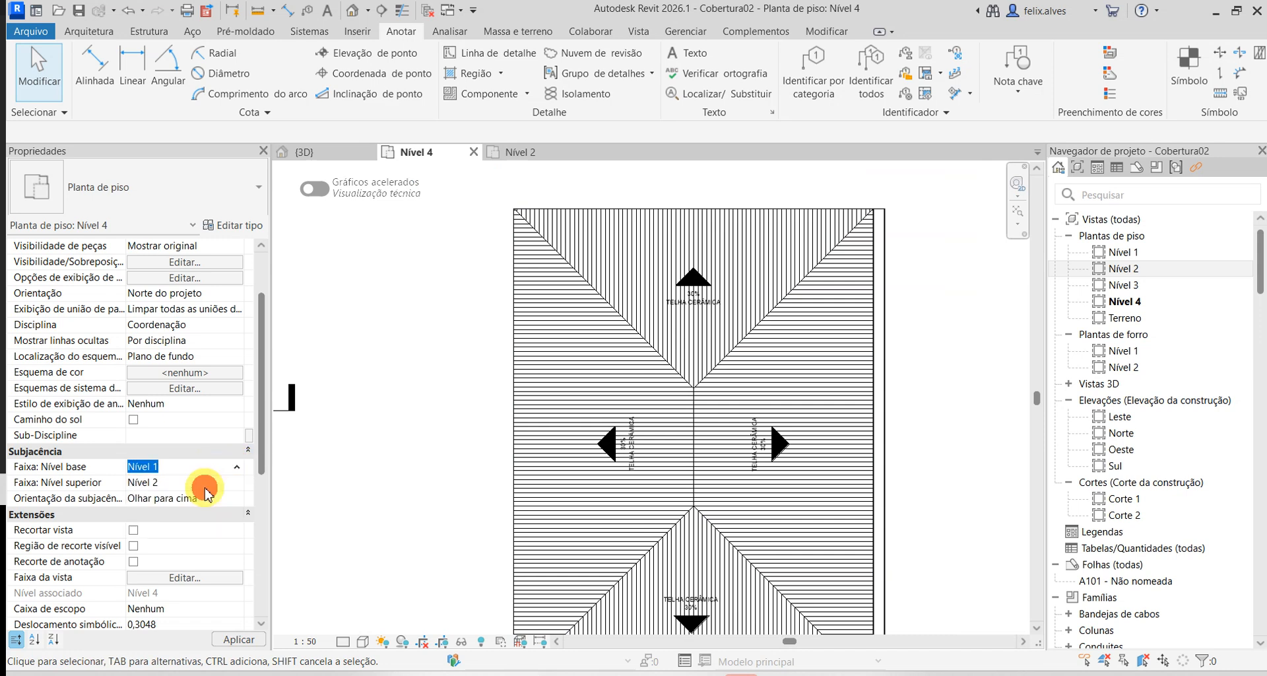
# - Switch the Nível 4 plan to the wireframe visual style so the walls beneath the detached roof show through
pyautogui.click(362, 642)
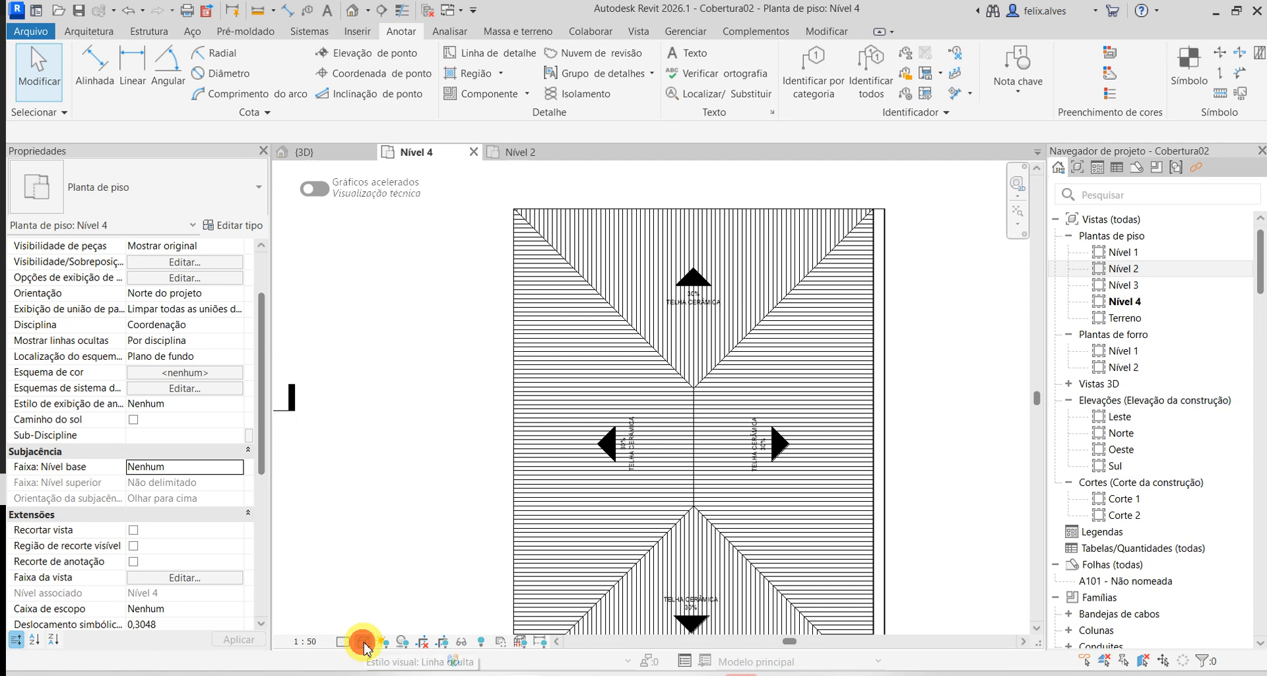
pyautogui.click(410, 543)
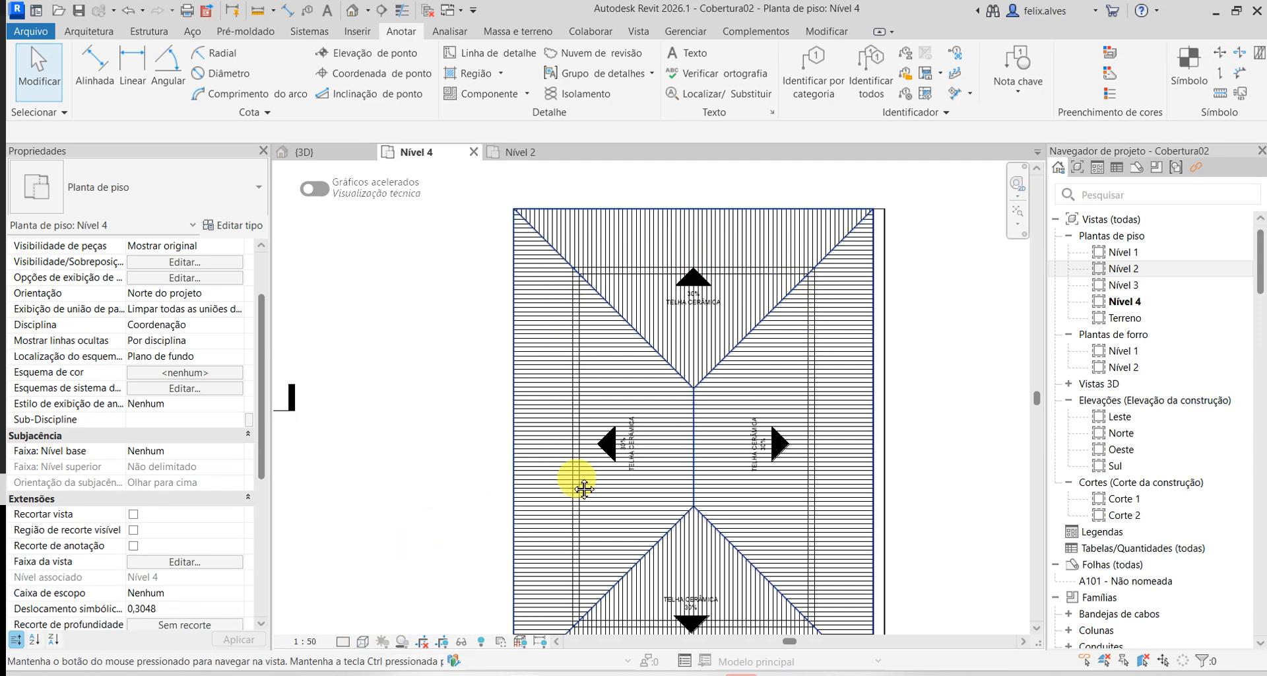
pyautogui.scroll(-3, 528, 449)
pyautogui.scroll(3, 481, 416)
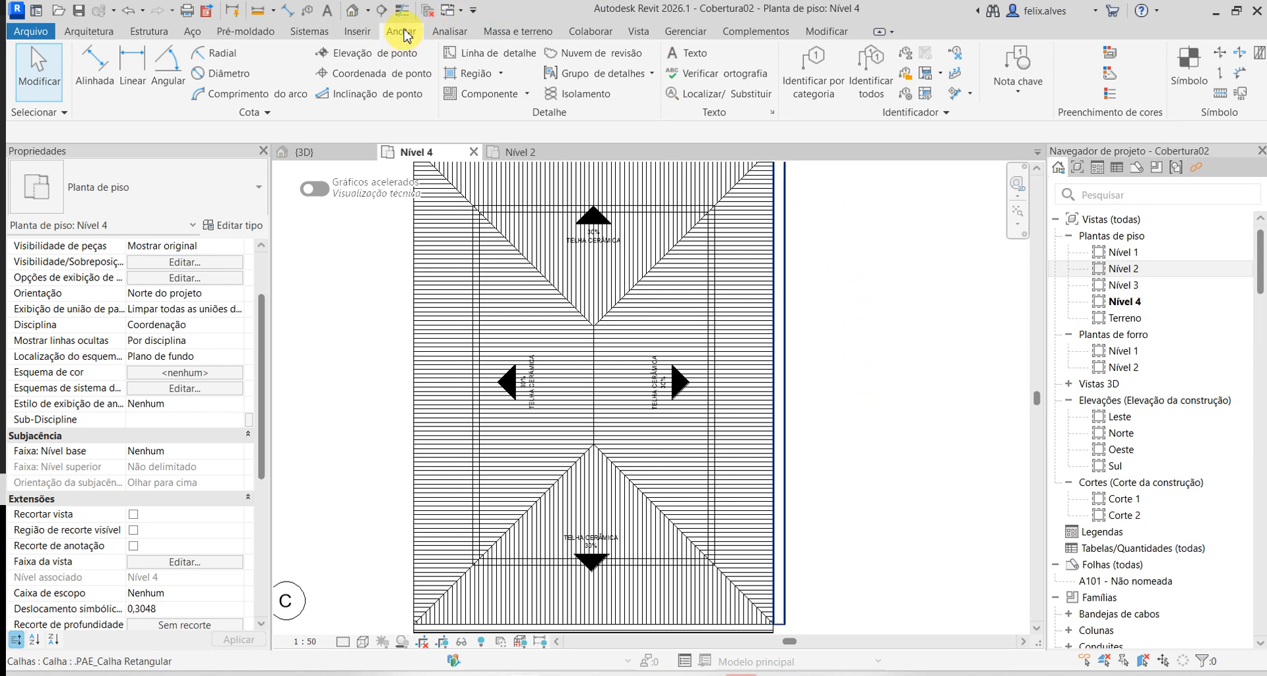
# - Begin a detail line in the Nível 4 plan with the <Linhas finas> line style
pyautogui.click(525, 54)
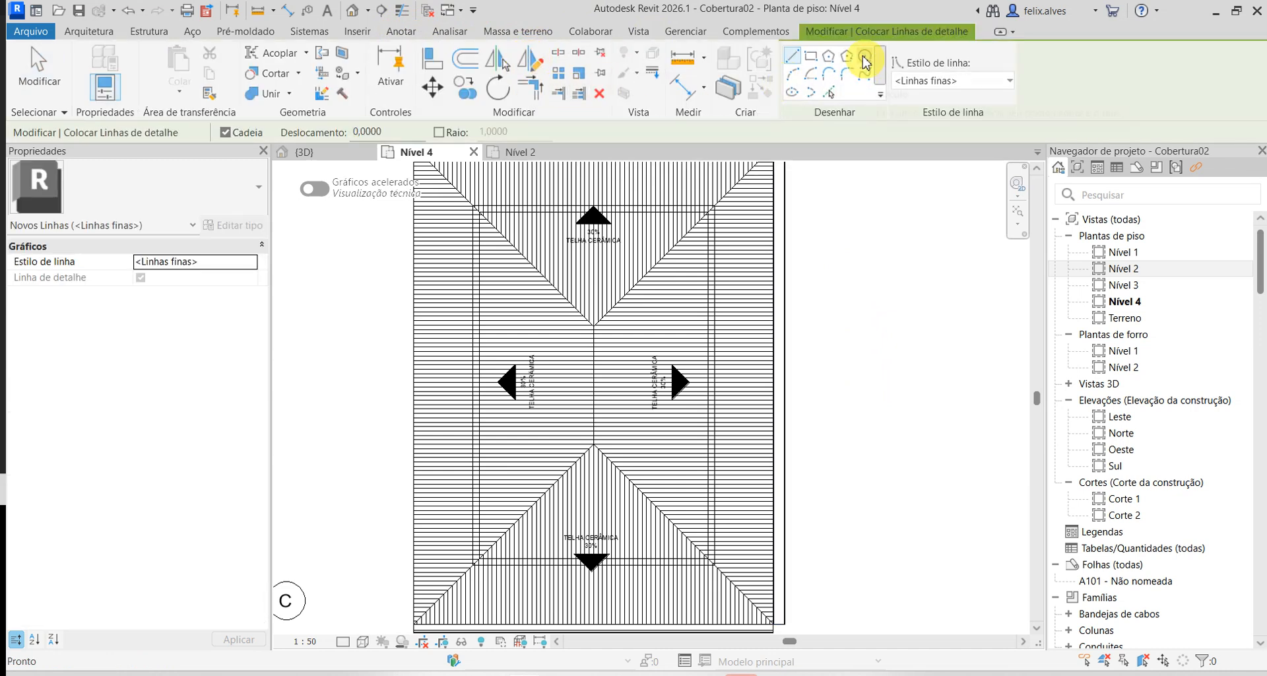
# - Draw a <Linhas finas> detail line along the outer face of the upper wall, between its two outer corners in the Nível 4 plan
pyautogui.click(810, 61)
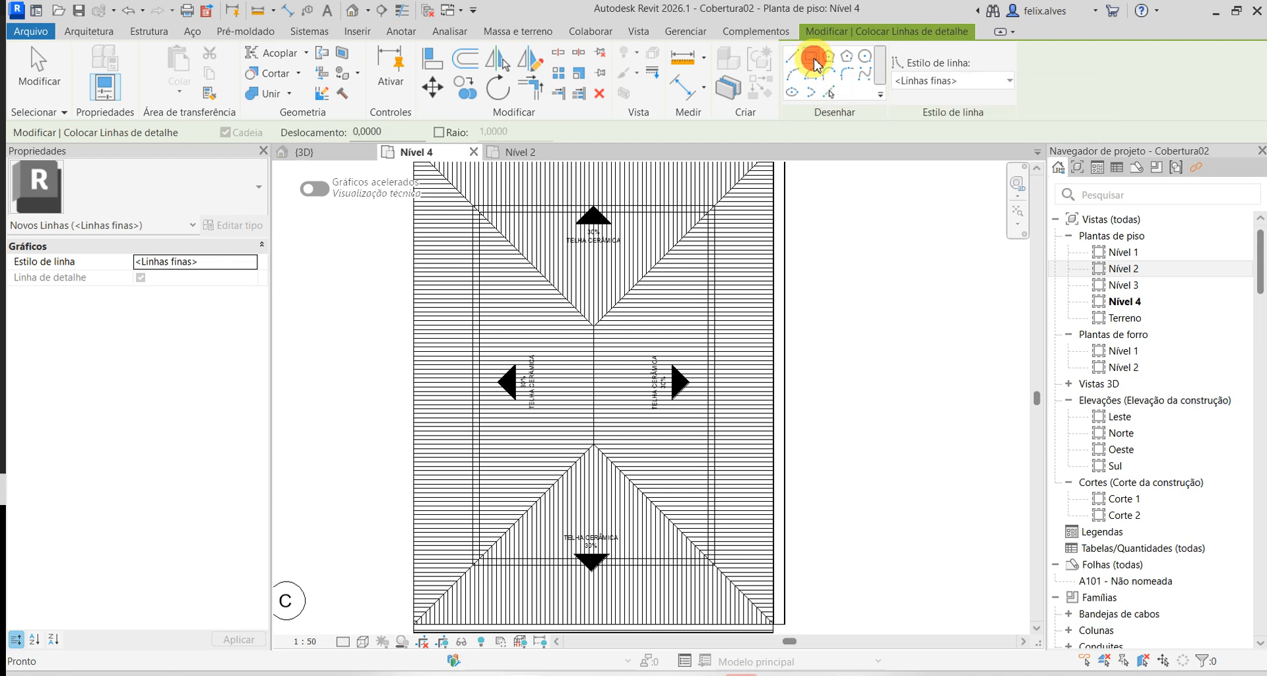
pyautogui.click(793, 57)
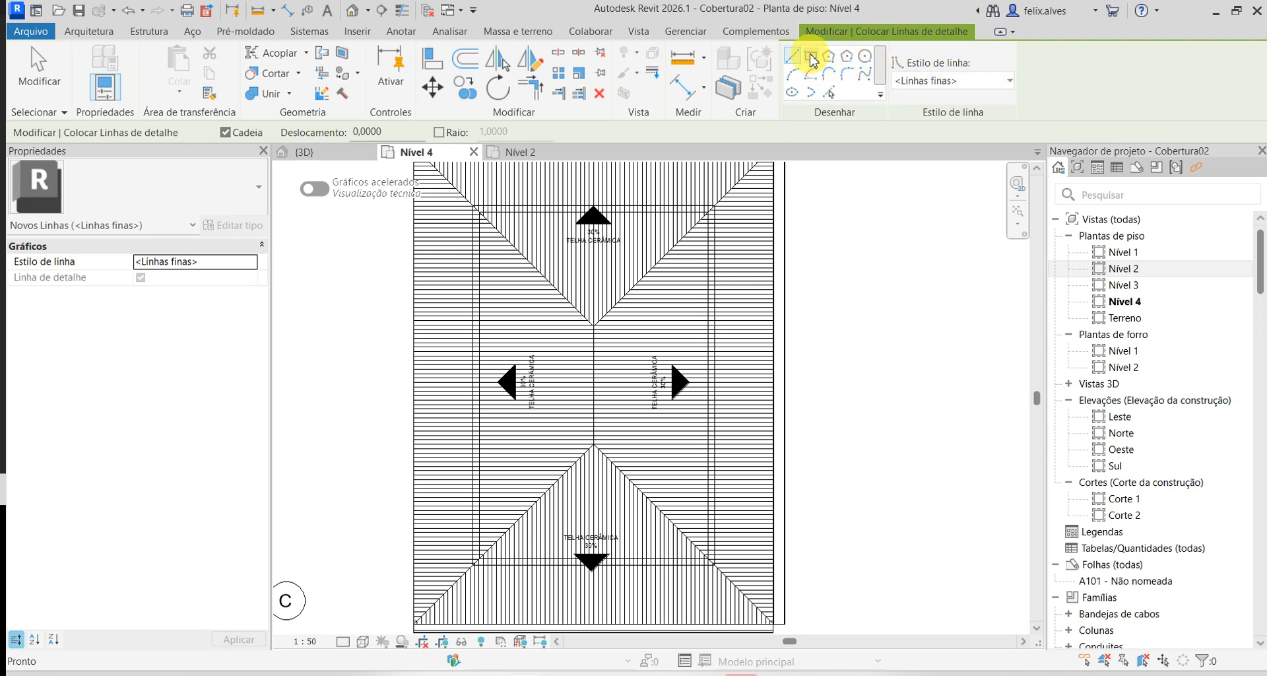
pyautogui.click(1012, 85)
pyautogui.click(1012, 86)
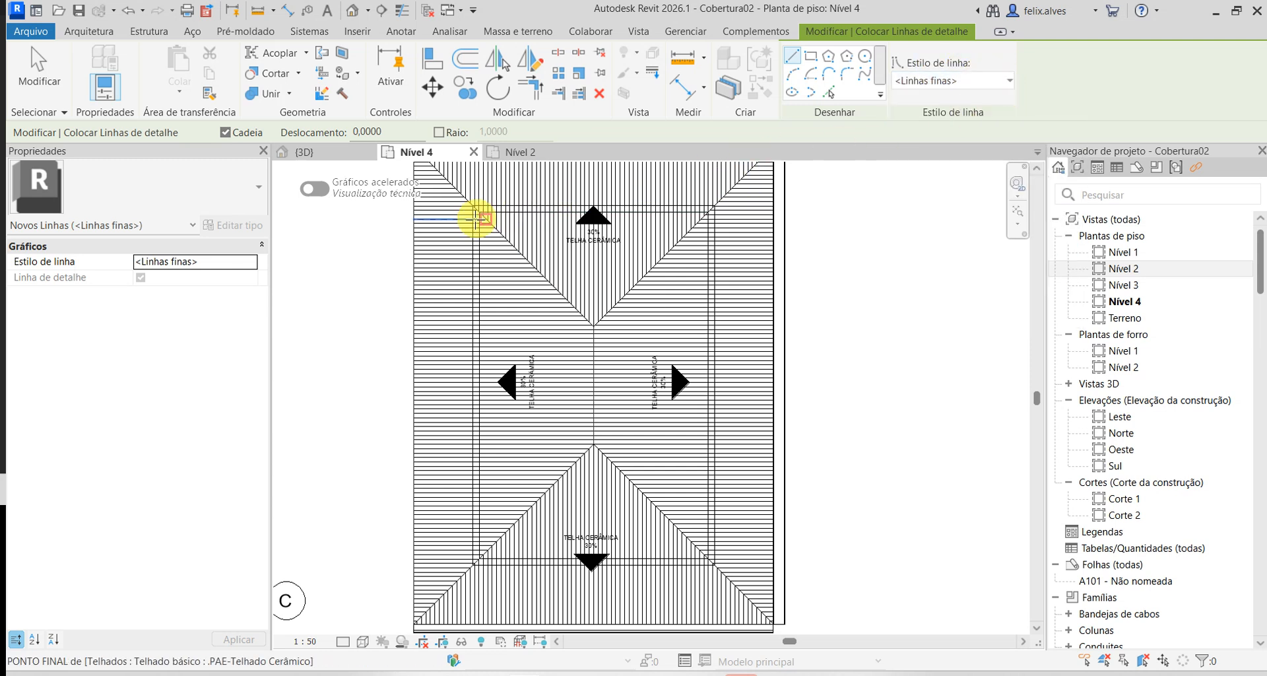
pyautogui.click(709, 229)
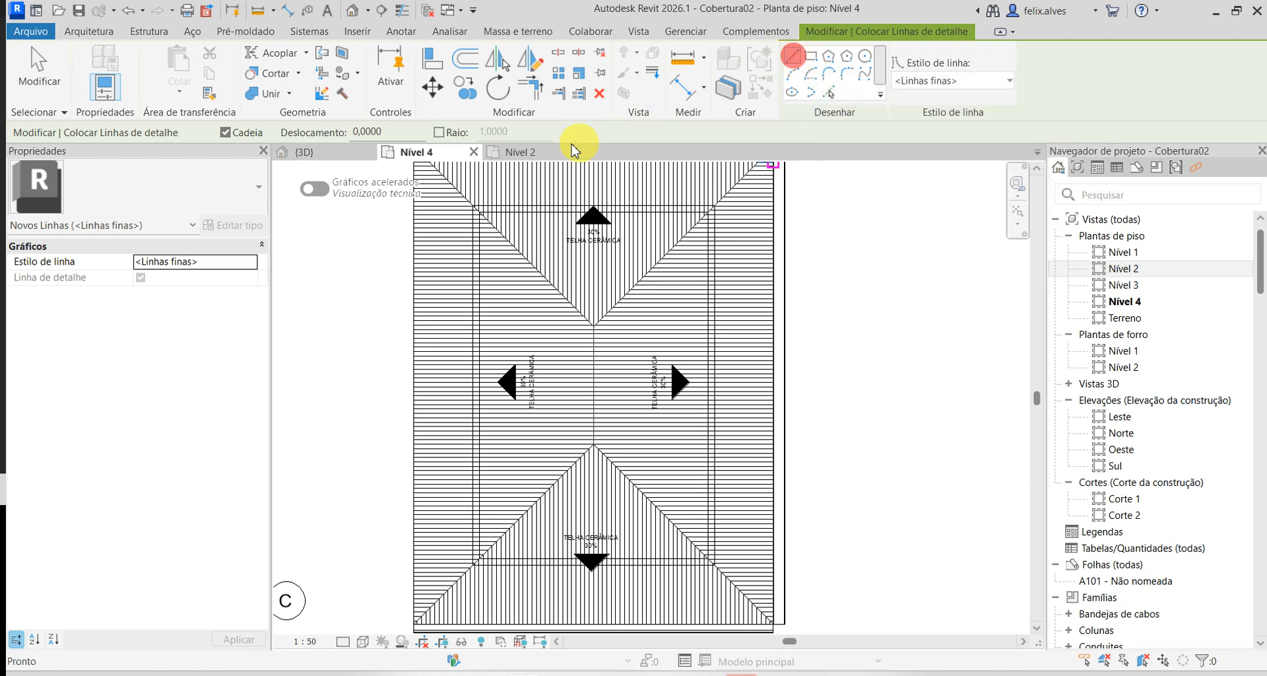
pyautogui.scroll(4, 488, 198)
pyautogui.scroll(2, 425, 233)
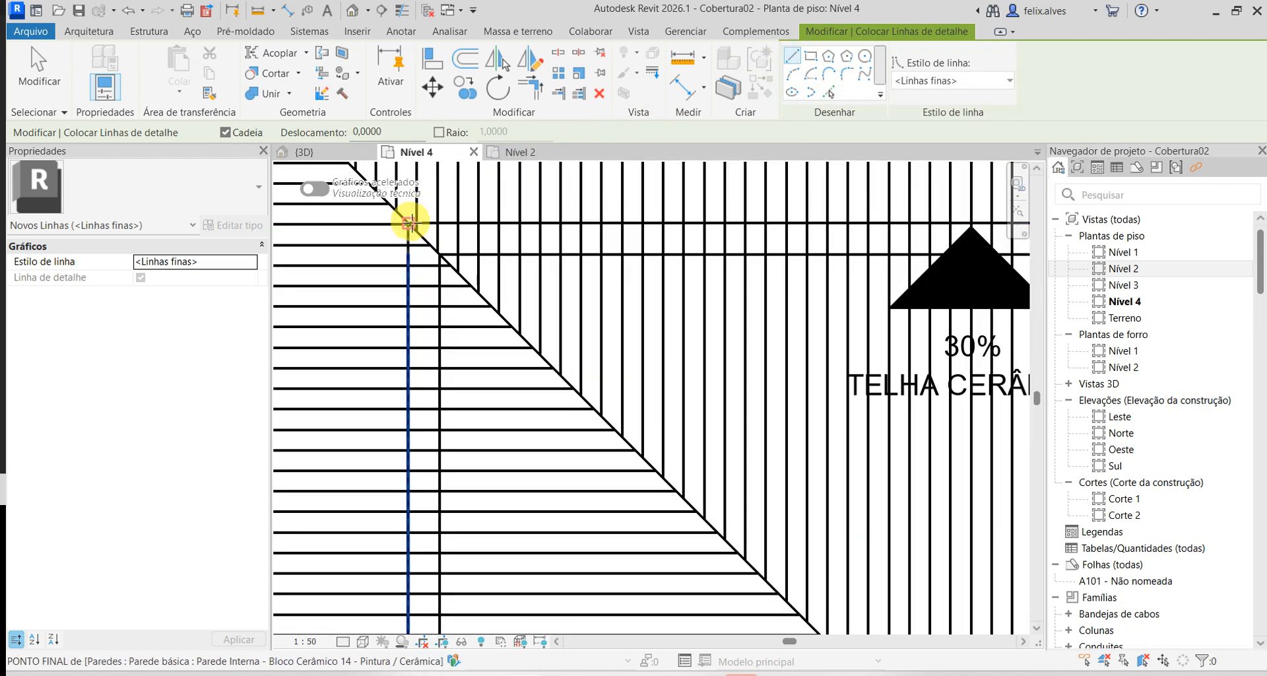
pyautogui.click(410, 223)
pyautogui.scroll(-2, 525, 222)
pyautogui.moveTo(976, 230); pyautogui.dragTo(207, 256, button='middle')
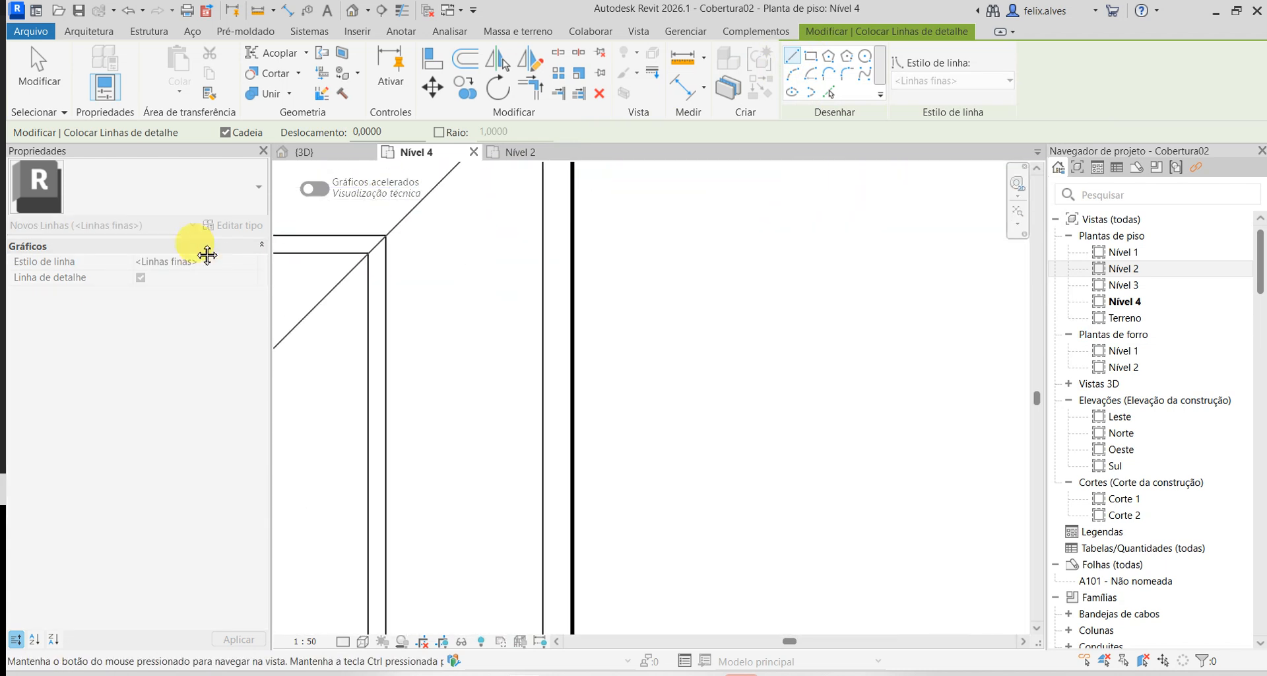
pyautogui.click(373, 236)
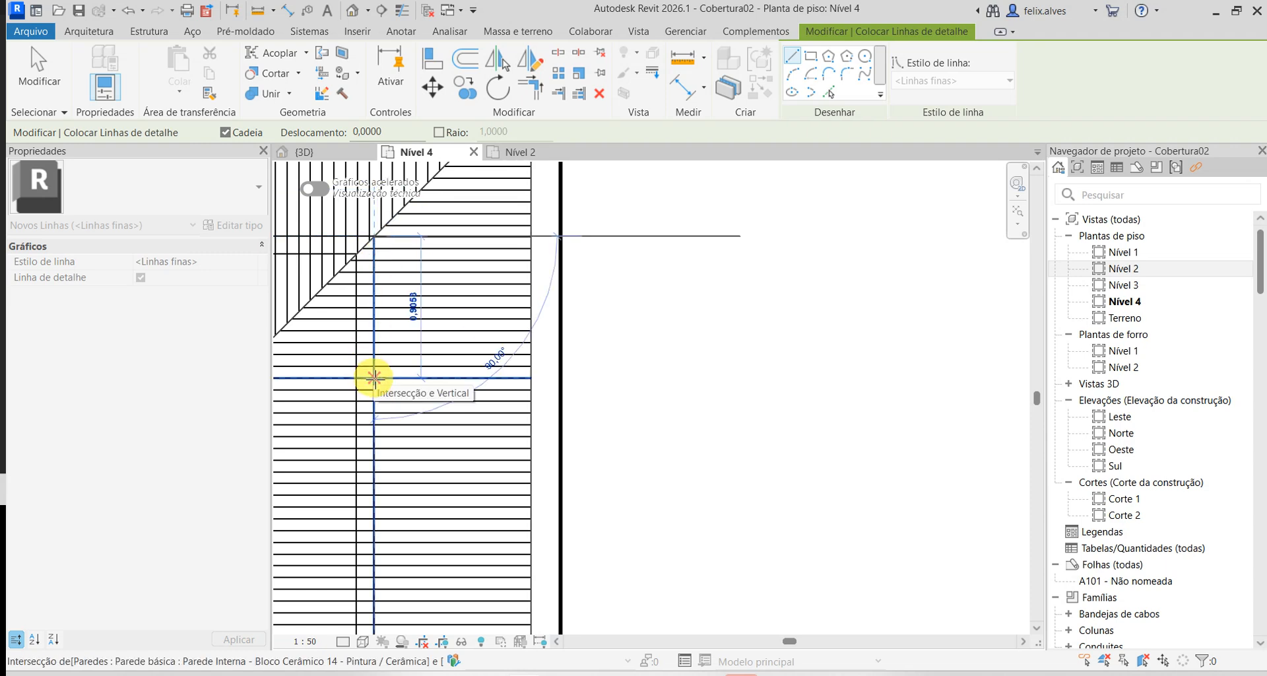
pyautogui.scroll(-2, 375, 379)
pyautogui.moveTo(396, 357); pyautogui.dragTo(600, 132, button='middle')
pyautogui.scroll(-1, 577, 333)
pyautogui.press('Escape')
pyautogui.press('Escape')
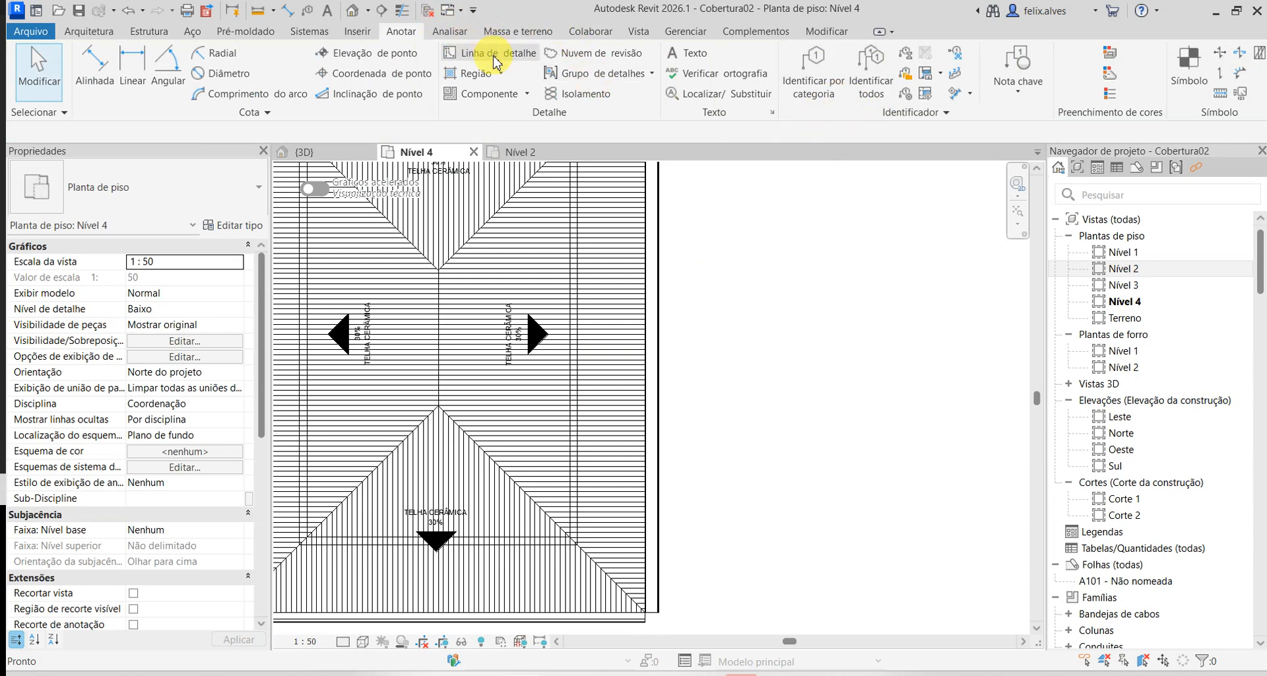
# - Create a detail line on the outer face of the right-hand wall with Pick Lines
pyautogui.click(495, 58)
pyautogui.click(831, 91)
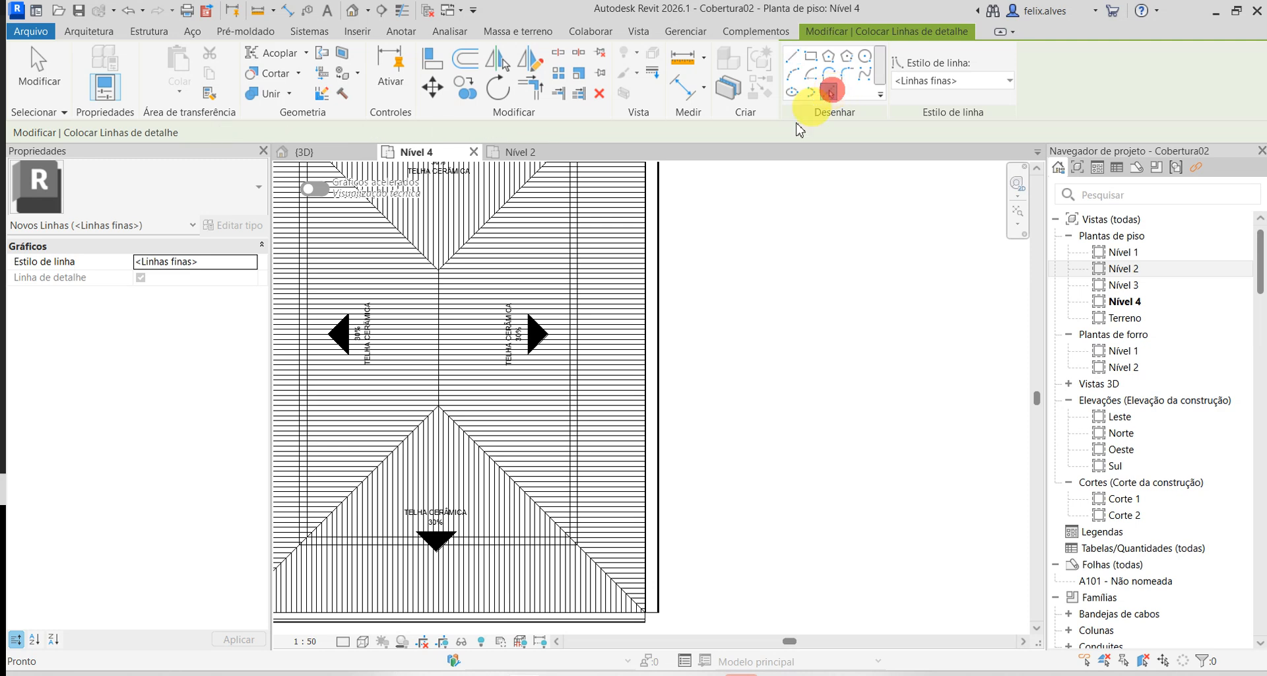
pyautogui.scroll(8, 573, 396)
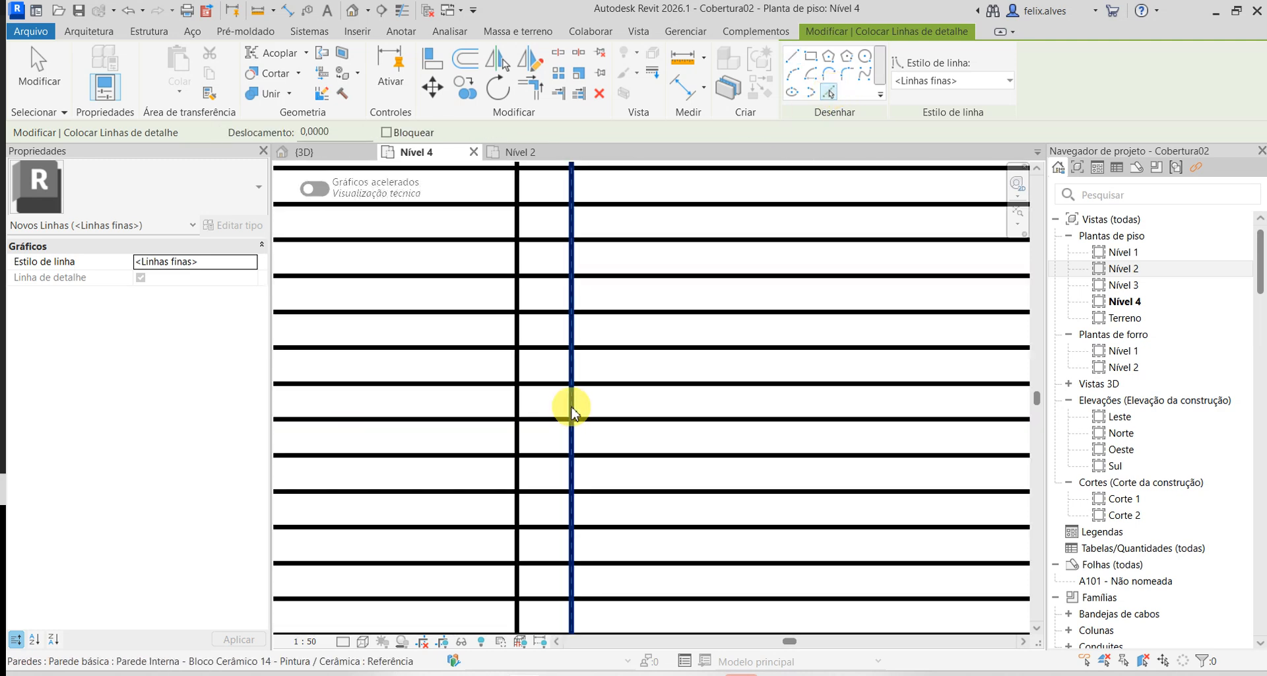
pyautogui.scroll(-6, 573, 407)
# - Create detail lines on the outer faces of the lower and left-hand walls with Pick Lines, completing the perimeter under the roof
pyautogui.scroll(6, 563, 526)
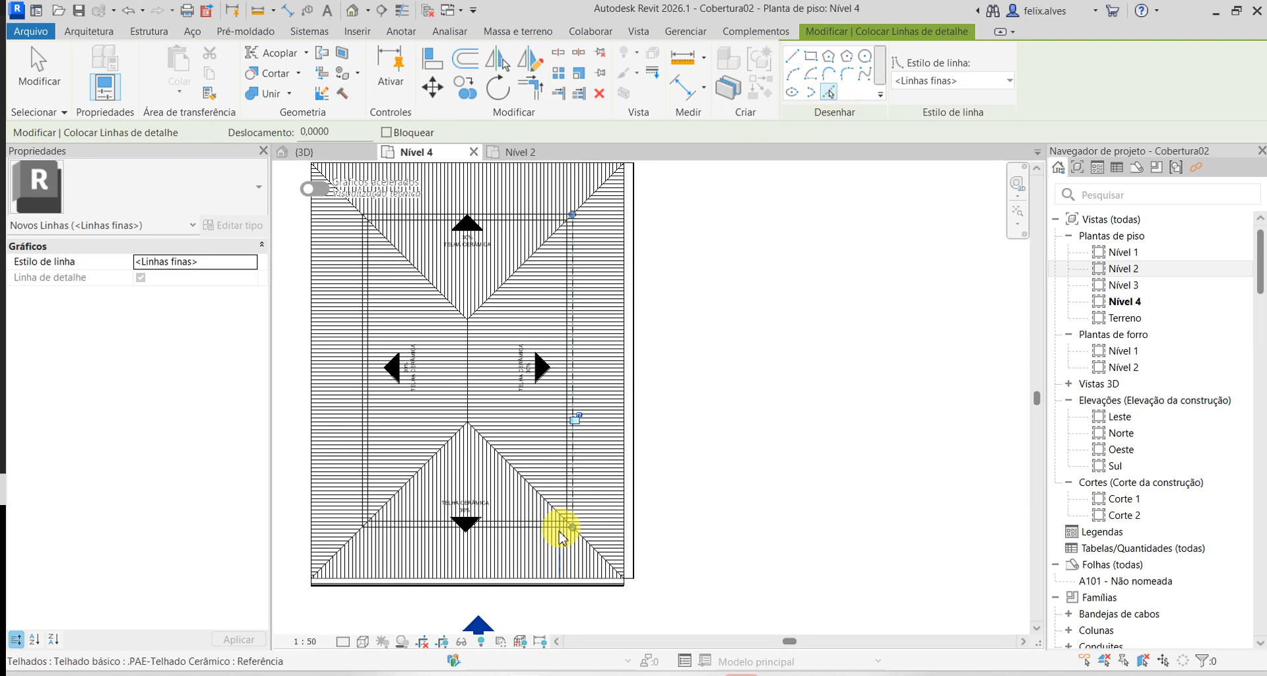
pyautogui.scroll(-3, 566, 517)
pyautogui.scroll(3, 566, 517)
pyautogui.scroll(-3, 566, 518)
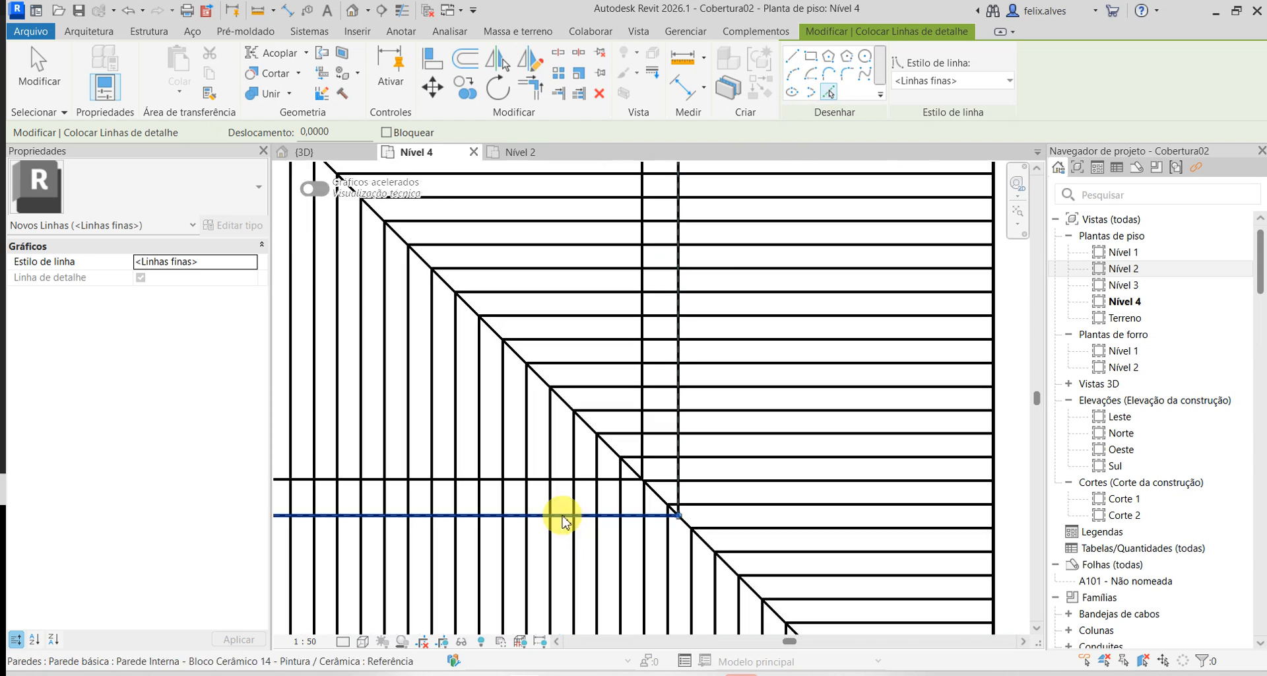
pyautogui.scroll(-5, 565, 518)
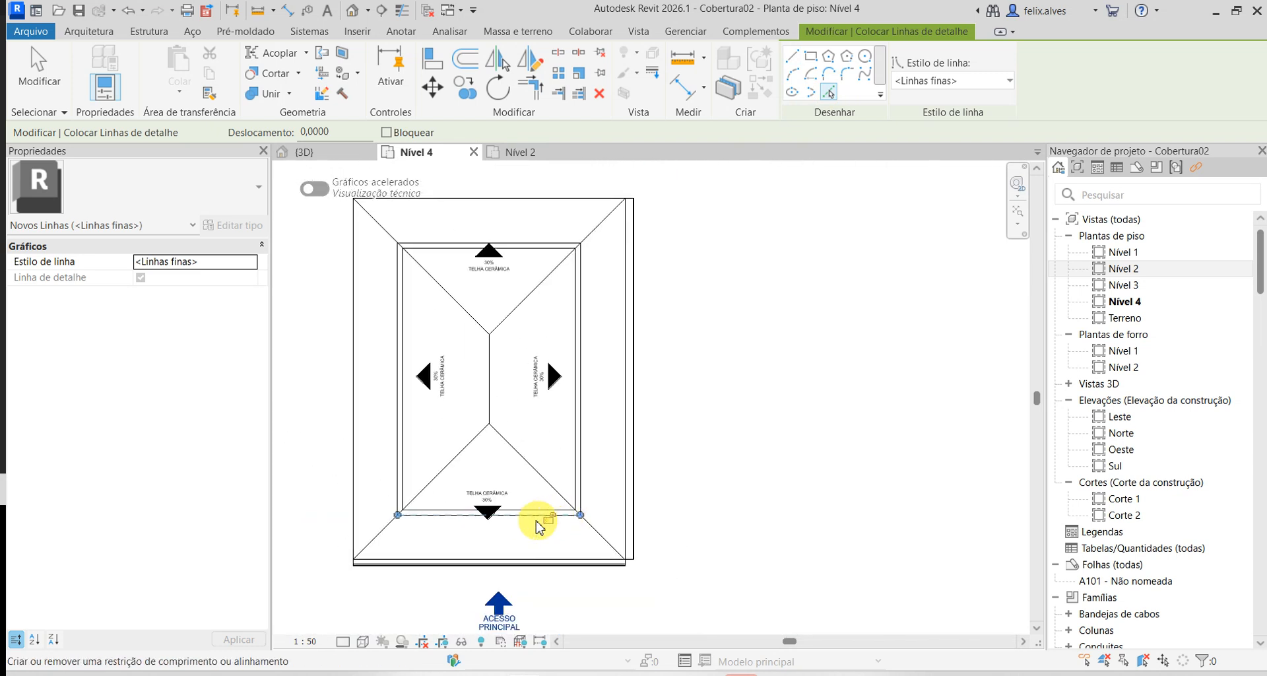
pyautogui.scroll(3, 399, 494)
pyautogui.scroll(5, 399, 493)
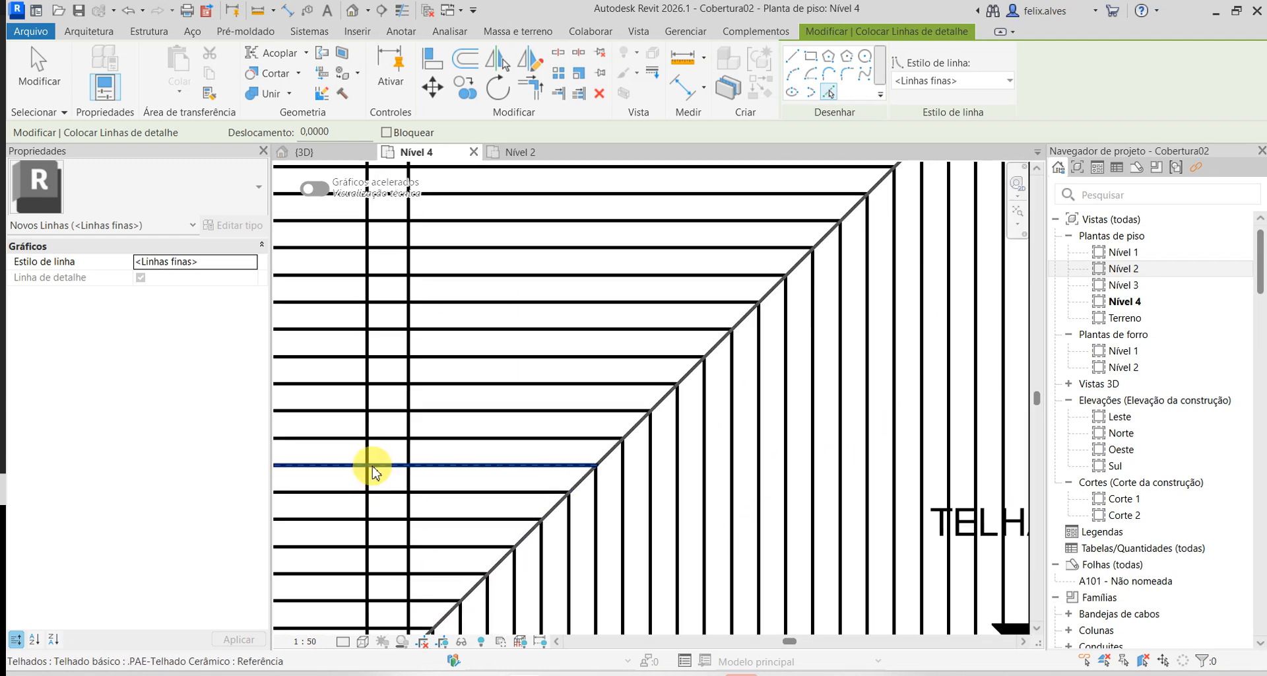
pyautogui.click(373, 489)
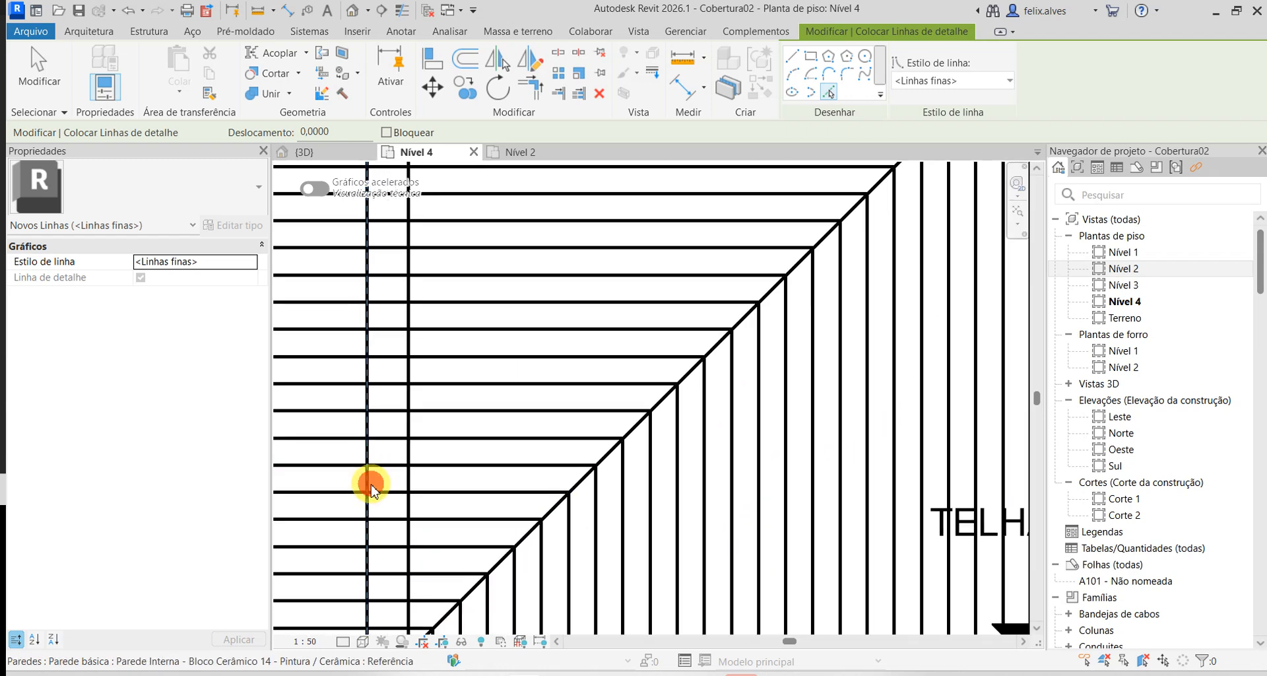
pyautogui.press('Escape')
# - Set the Nível 4 view's visual style to Linha oculta
pyautogui.click(367, 643)
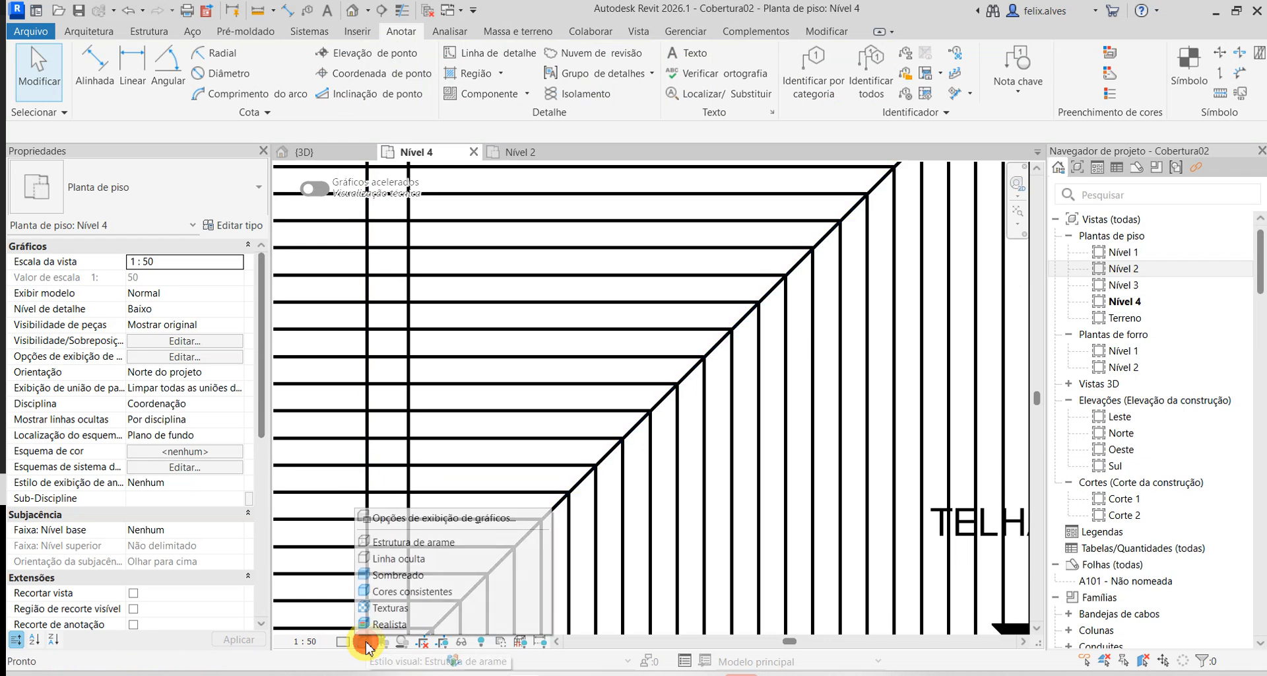
pyautogui.click(391, 563)
pyautogui.scroll(-8, 429, 470)
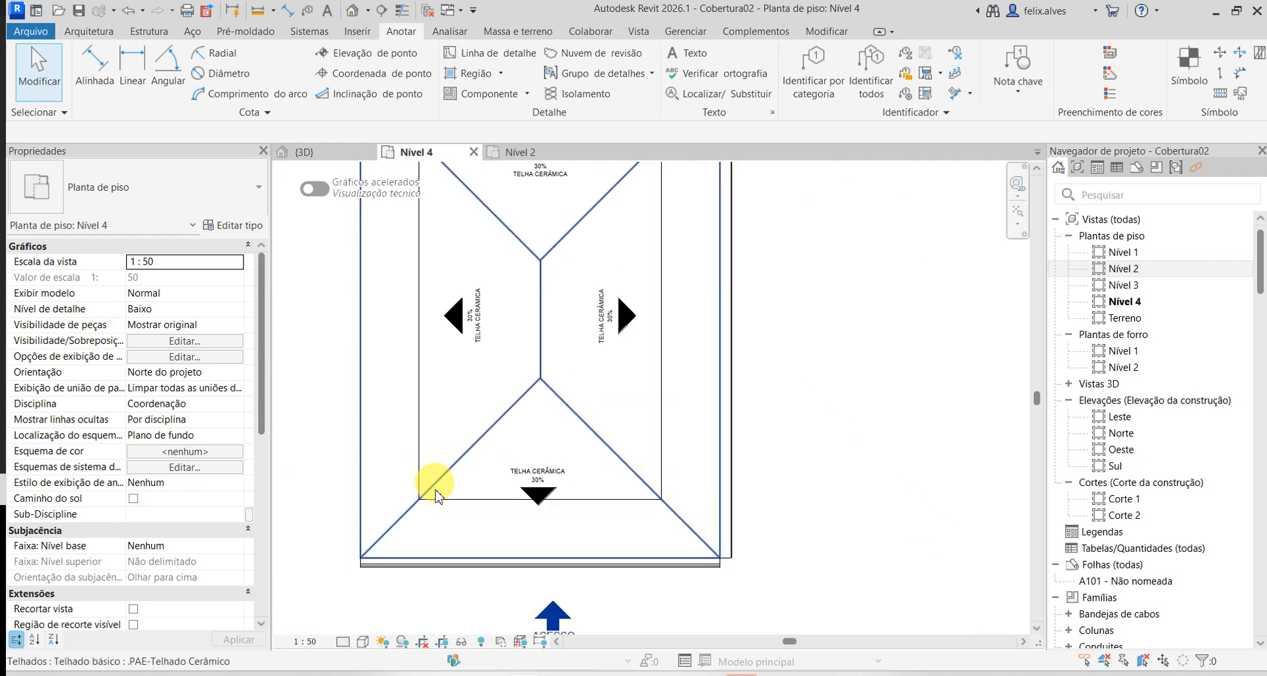
pyautogui.click(814, 489)
pyautogui.scroll(3, 451, 290)
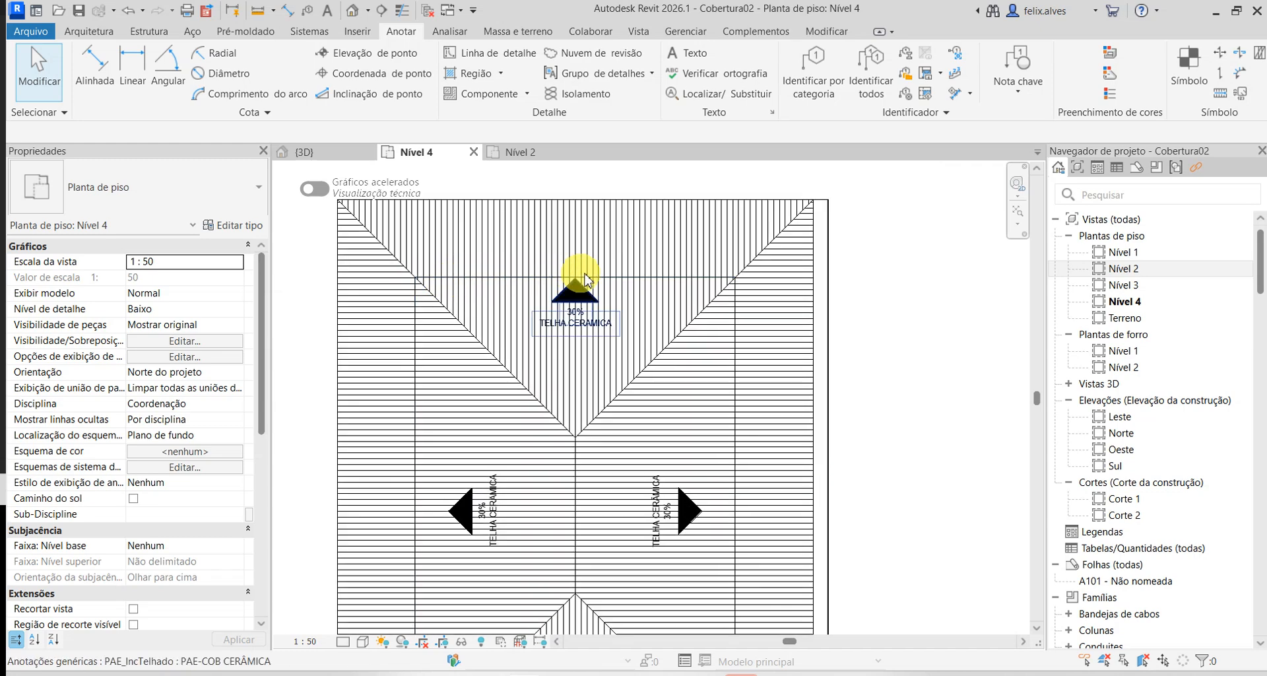
pyautogui.scroll(-3, 660, 436)
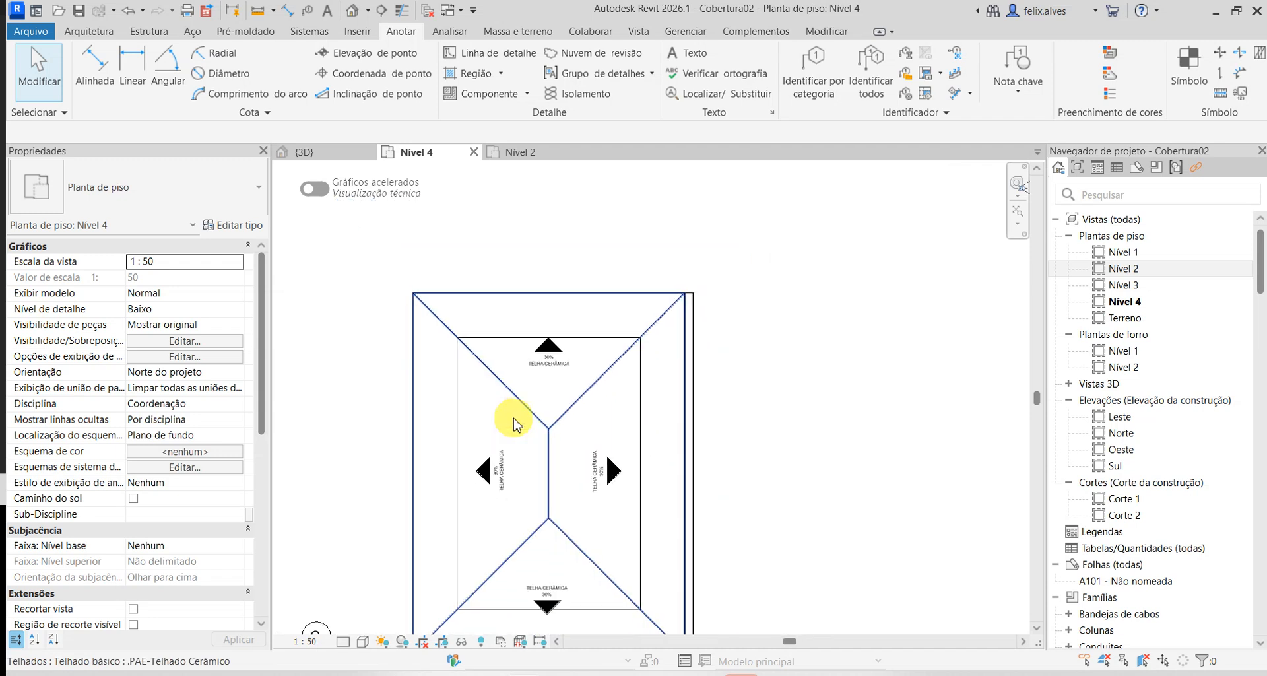
pyautogui.scroll(2, 456, 328)
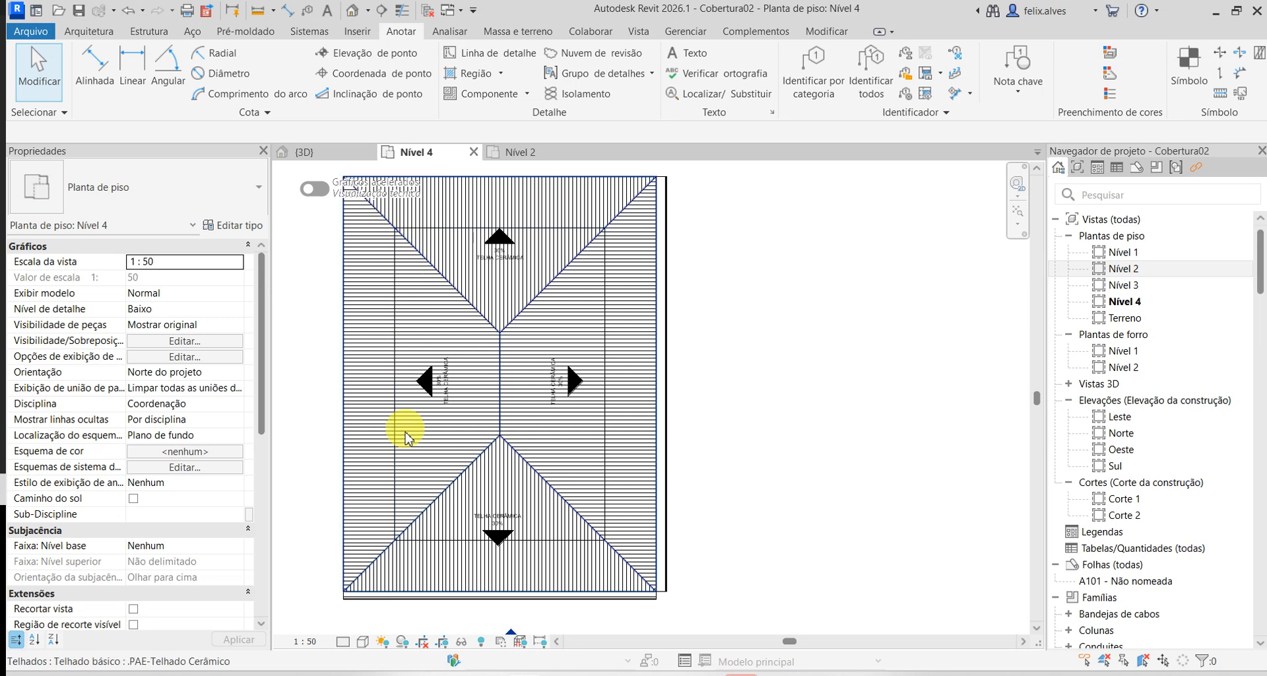
pyautogui.press('Tab')
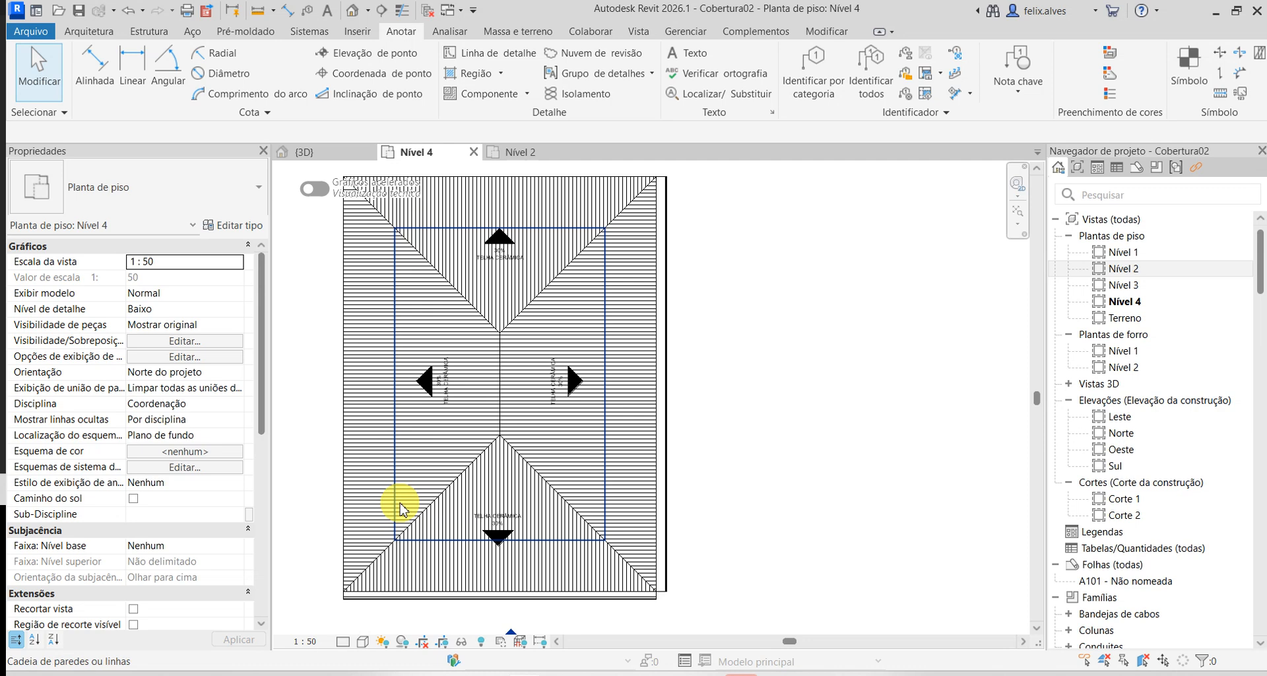
pyautogui.click(401, 509)
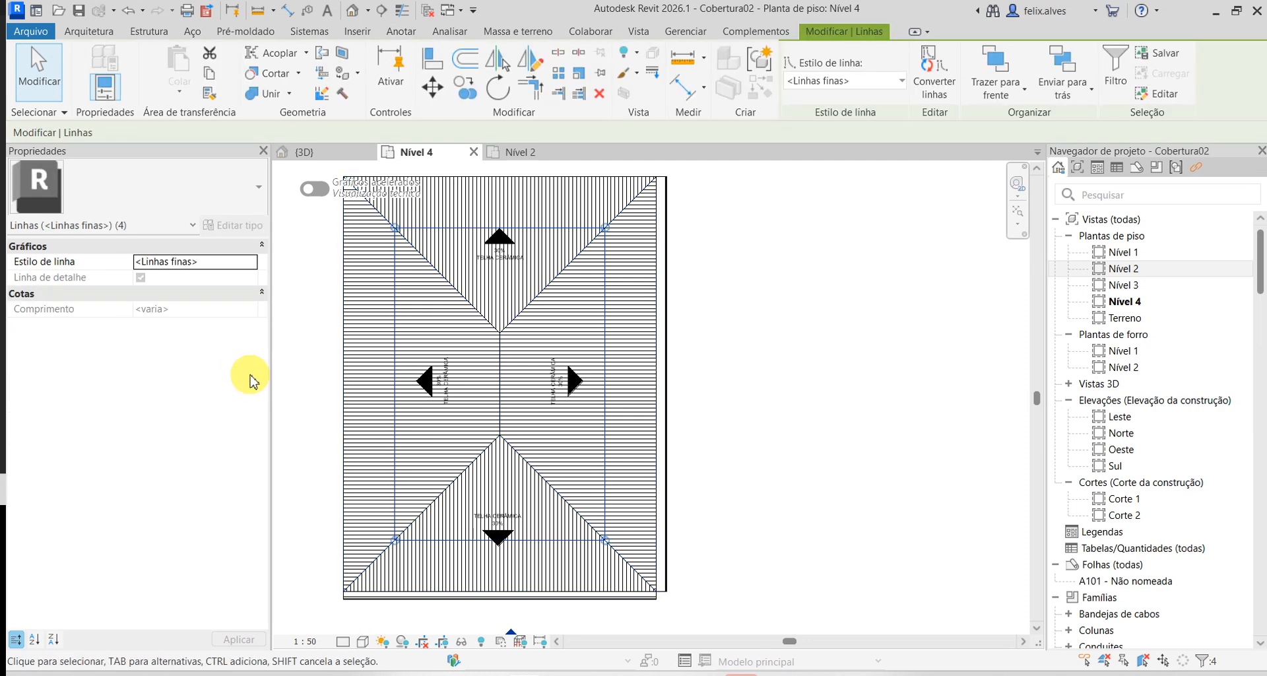
pyautogui.click(336, 374)
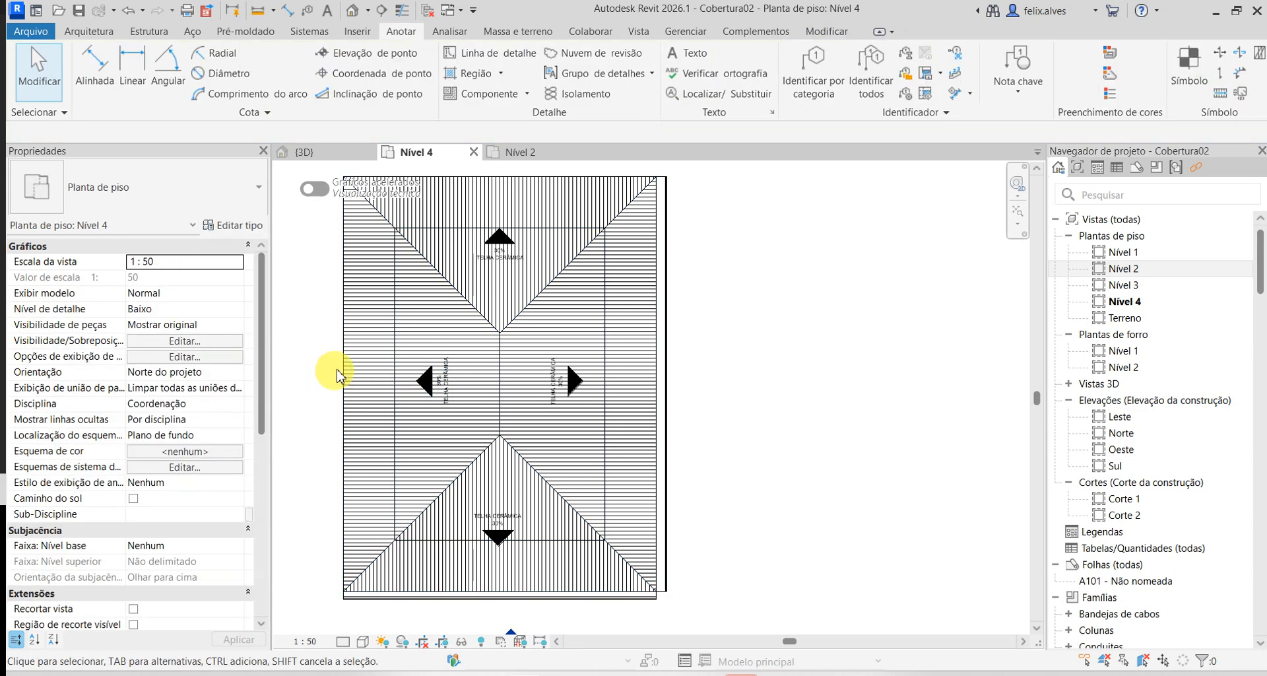
# - Change the line style of the four detail lines tracing the wall perimeter to <Projeção>
pyautogui.click(394, 355)
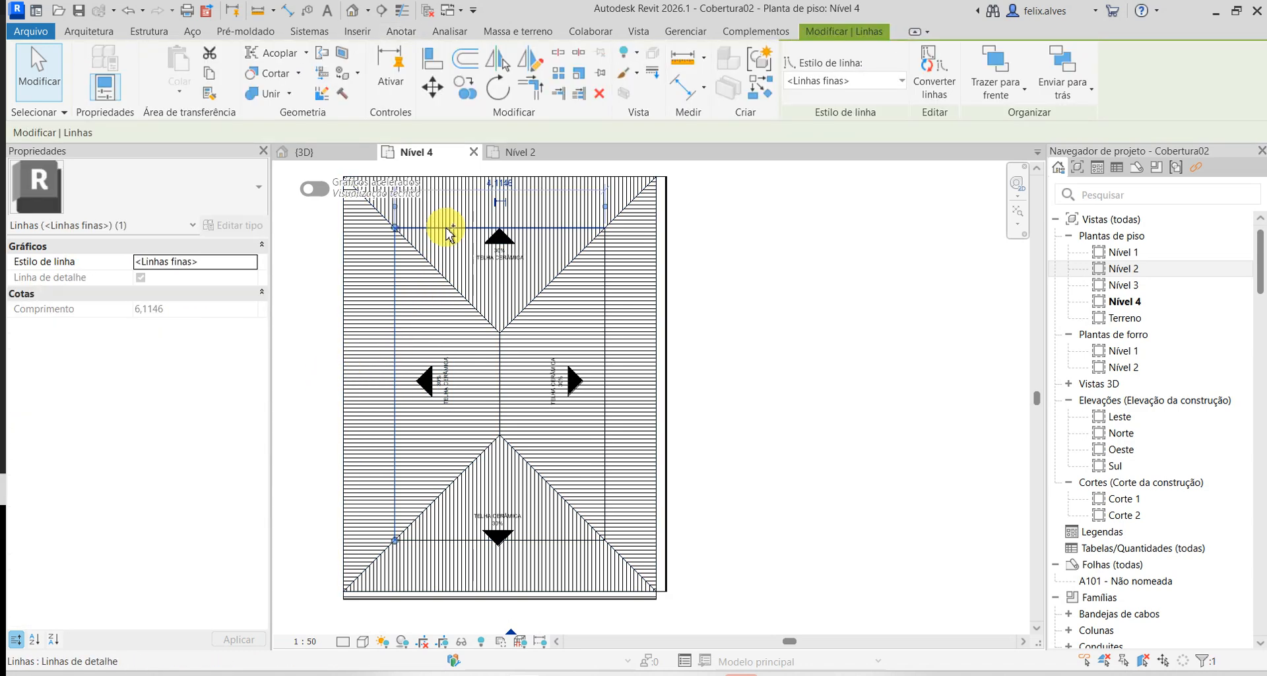
pyautogui.keyDown('ctrl'); pyautogui.click(445, 228); pyautogui.keyUp('ctrl')
pyautogui.keyDown('ctrl'); pyautogui.click(606, 289); pyautogui.keyUp('ctrl')
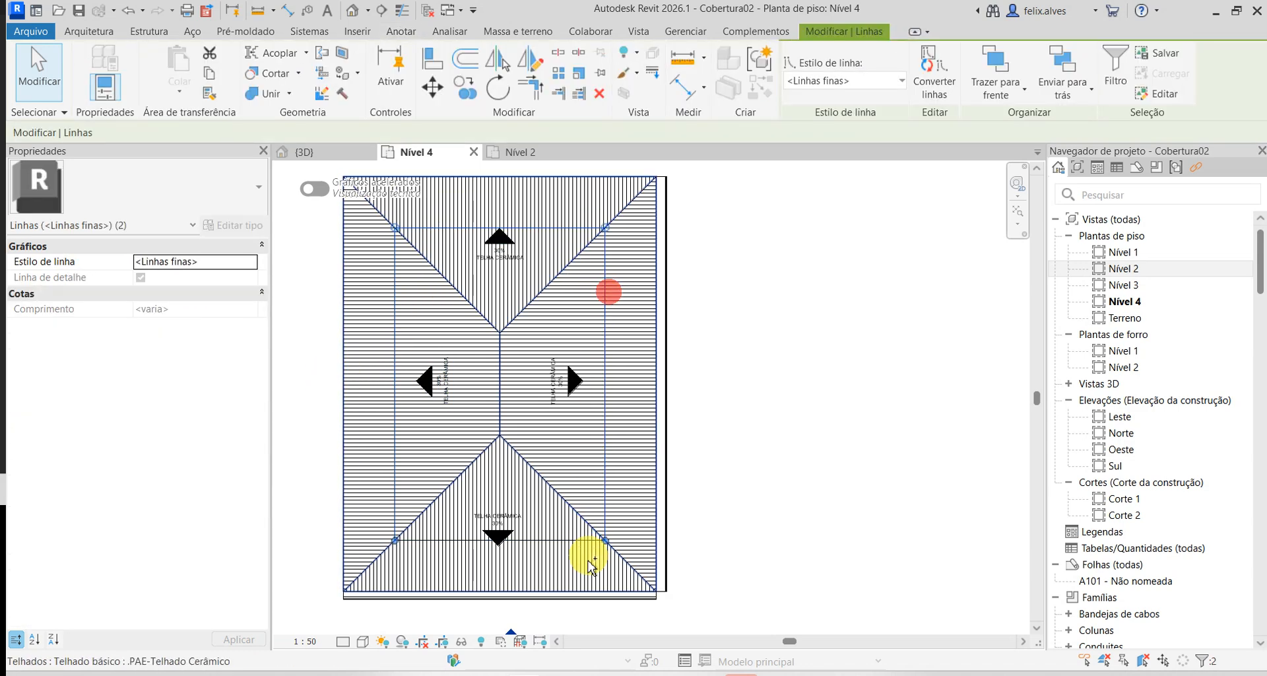
pyautogui.keyDown('ctrl'); pyautogui.click(577, 540); pyautogui.keyUp('ctrl')
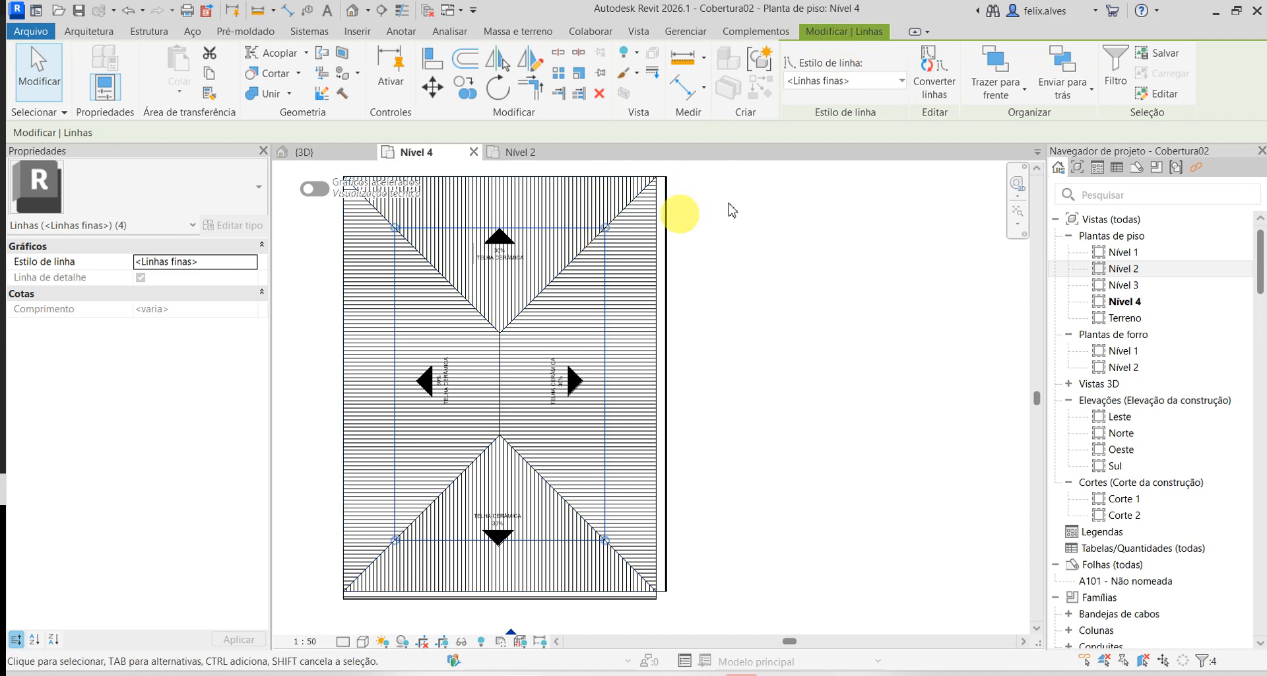
pyautogui.click(902, 84)
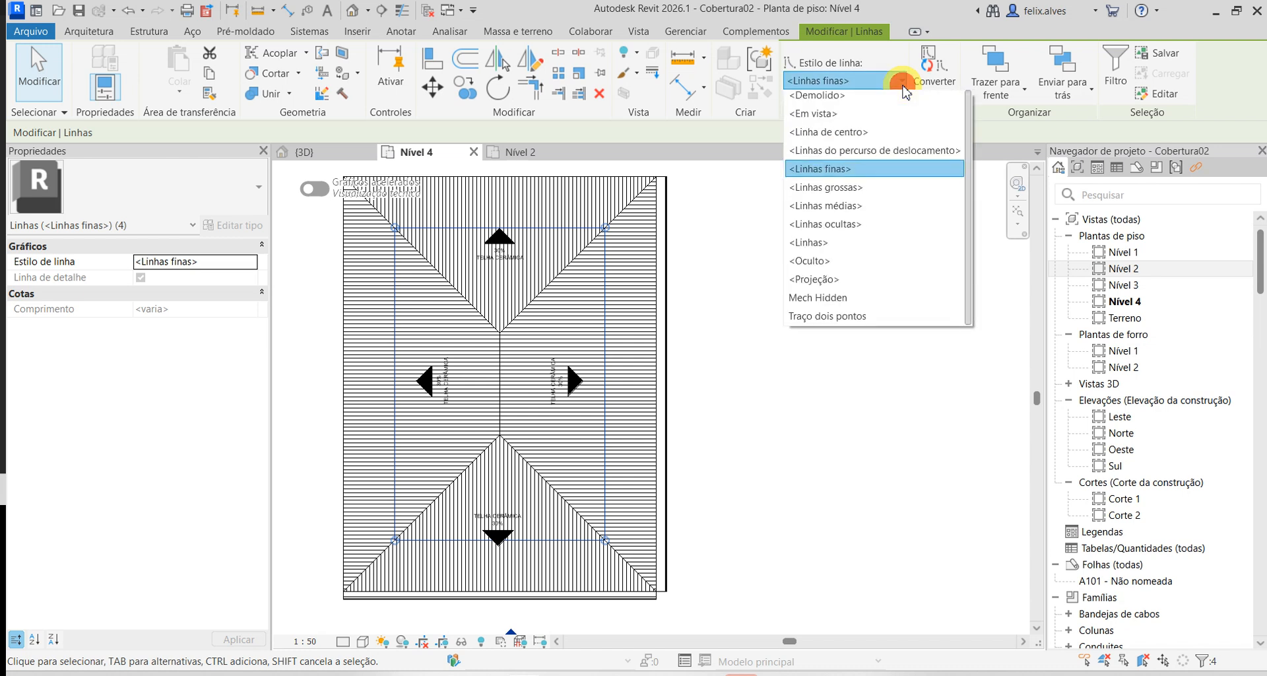
pyautogui.click(839, 284)
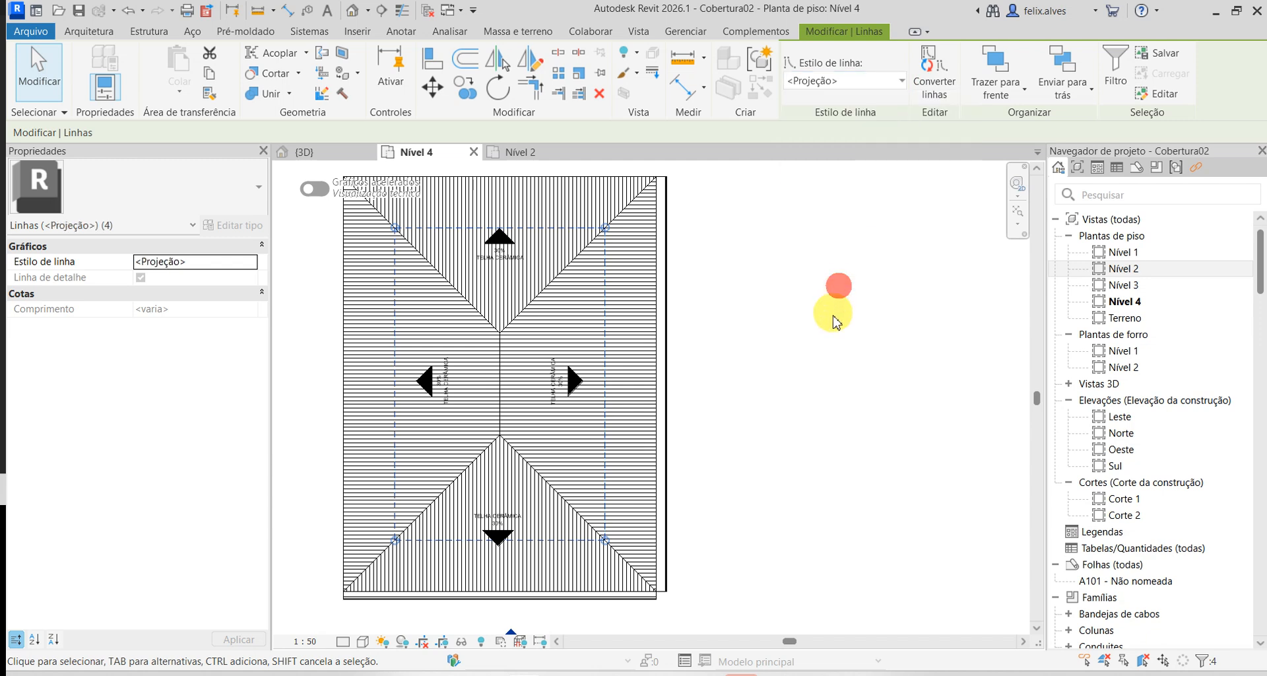
pyautogui.click(812, 368)
pyautogui.scroll(1, 443, 267)
pyautogui.scroll(3, 420, 244)
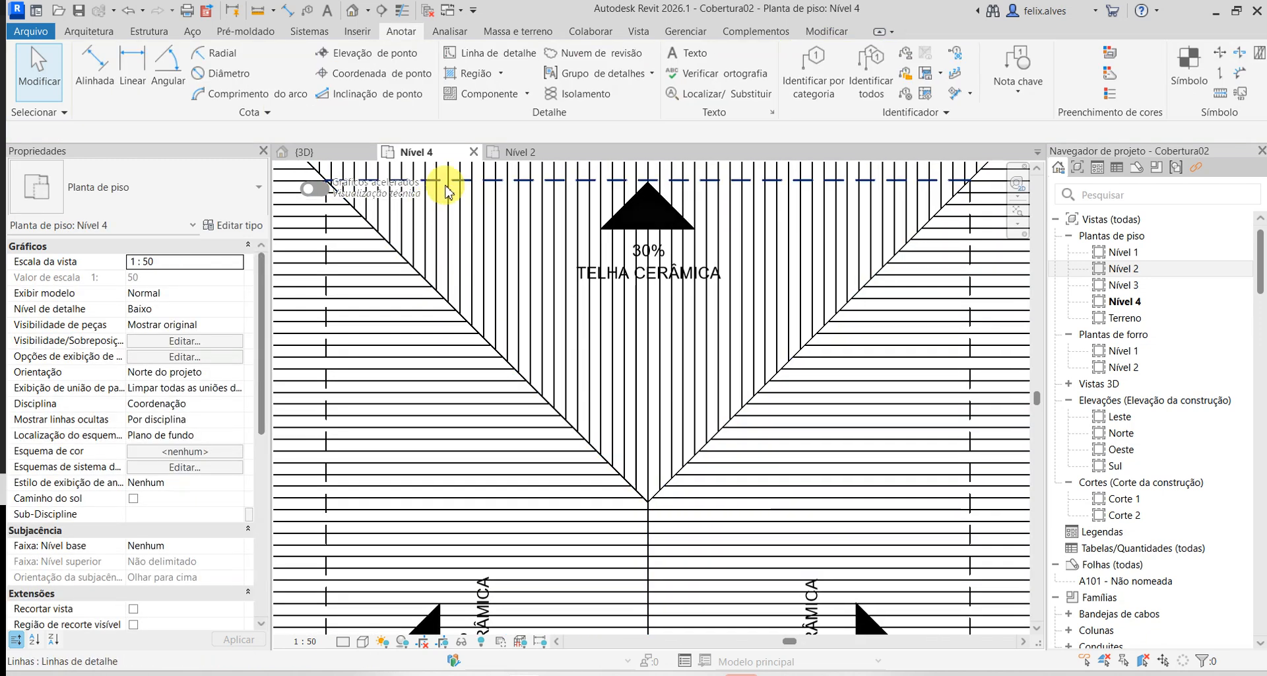
pyautogui.scroll(2, 446, 188)
pyautogui.scroll(-3, 516, 221)
pyautogui.scroll(-3, 515, 221)
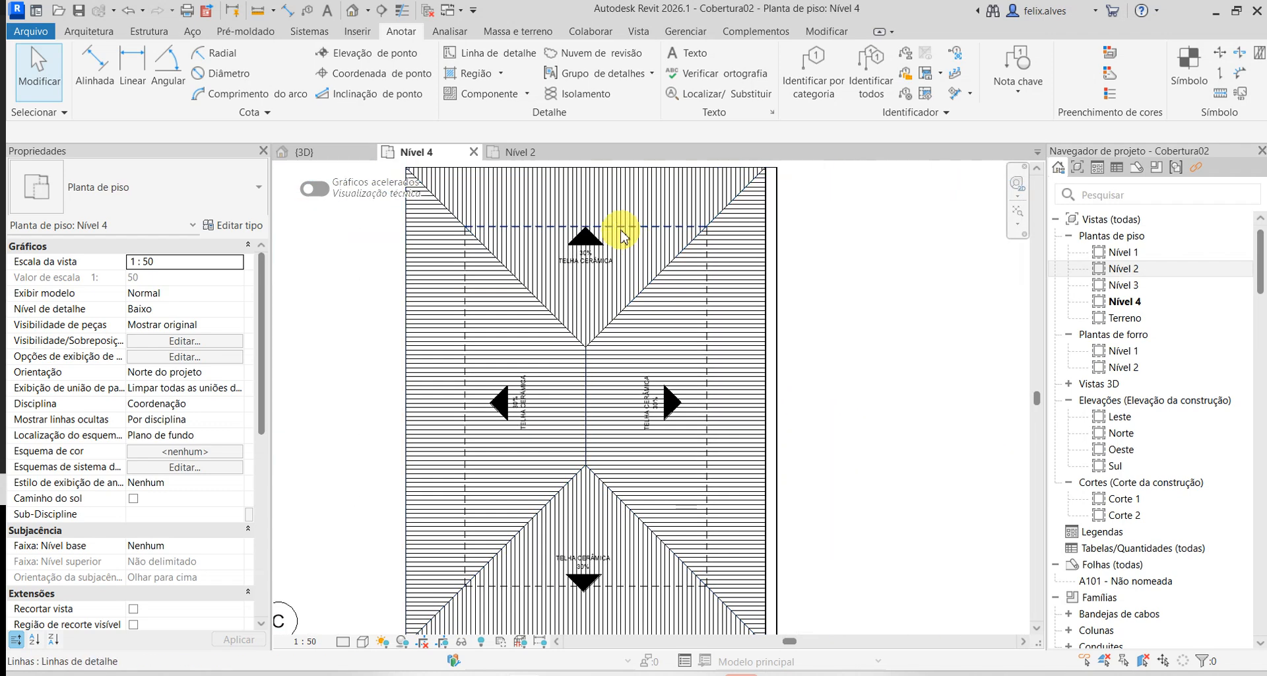
pyautogui.scroll(-1, 724, 496)
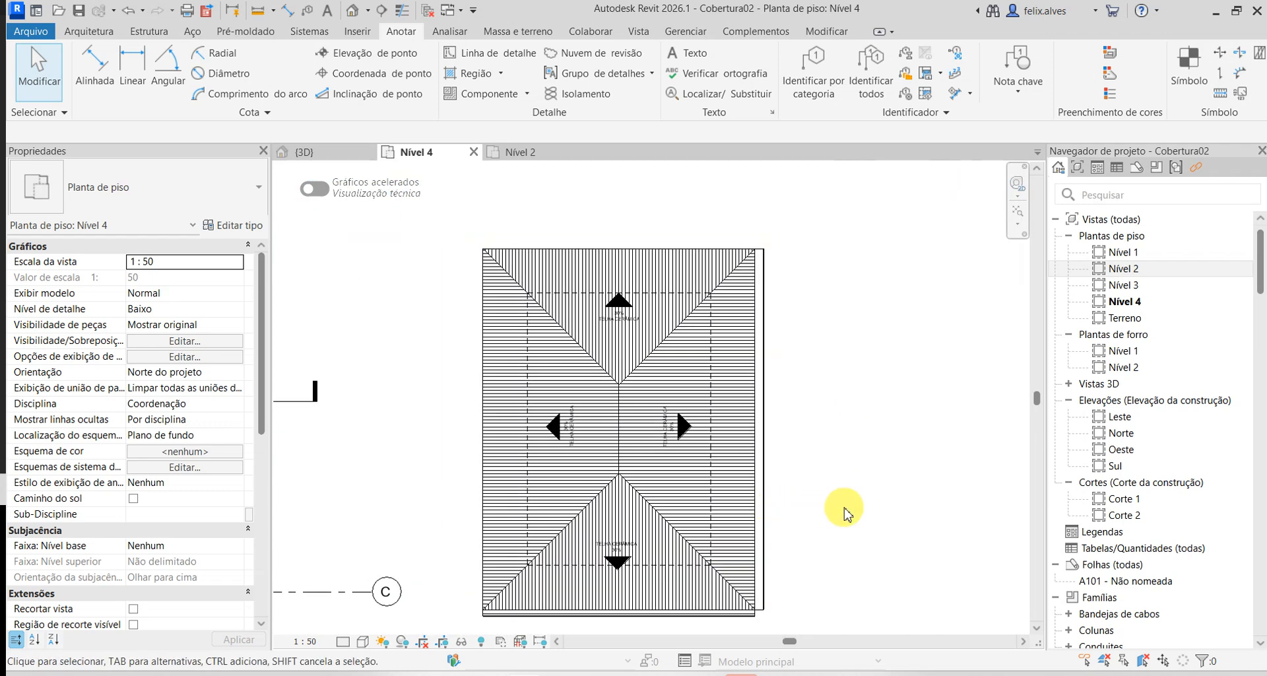
# - Open the Nível 1 floor plan and set its underlay base level to Nível 2
pyautogui.doubleClick(1124, 252)
pyautogui.scroll(5, 786, 482)
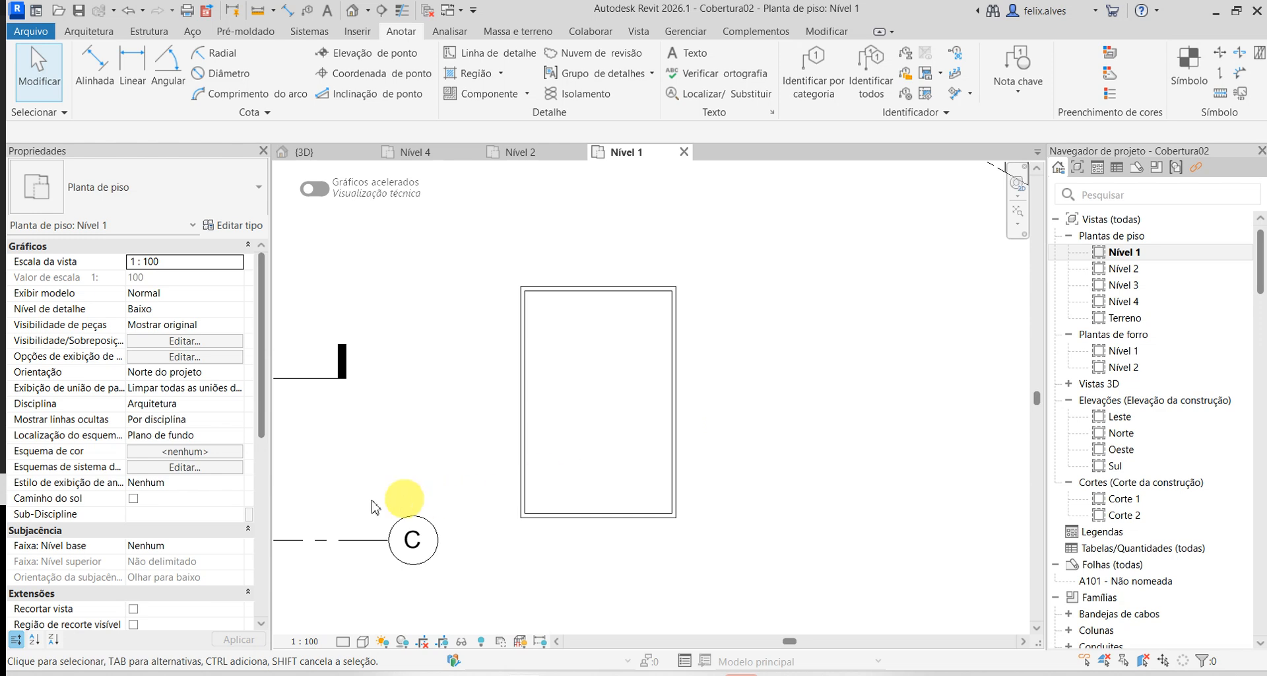
pyautogui.click(224, 546)
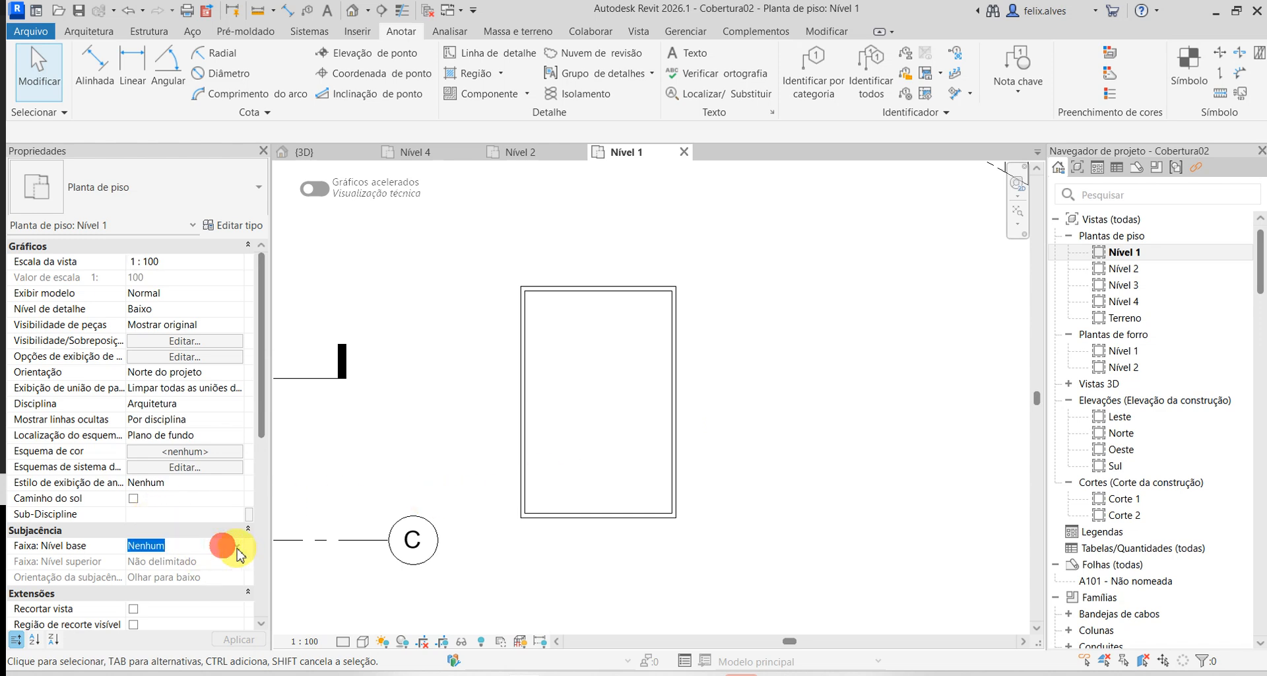
pyautogui.click(235, 548)
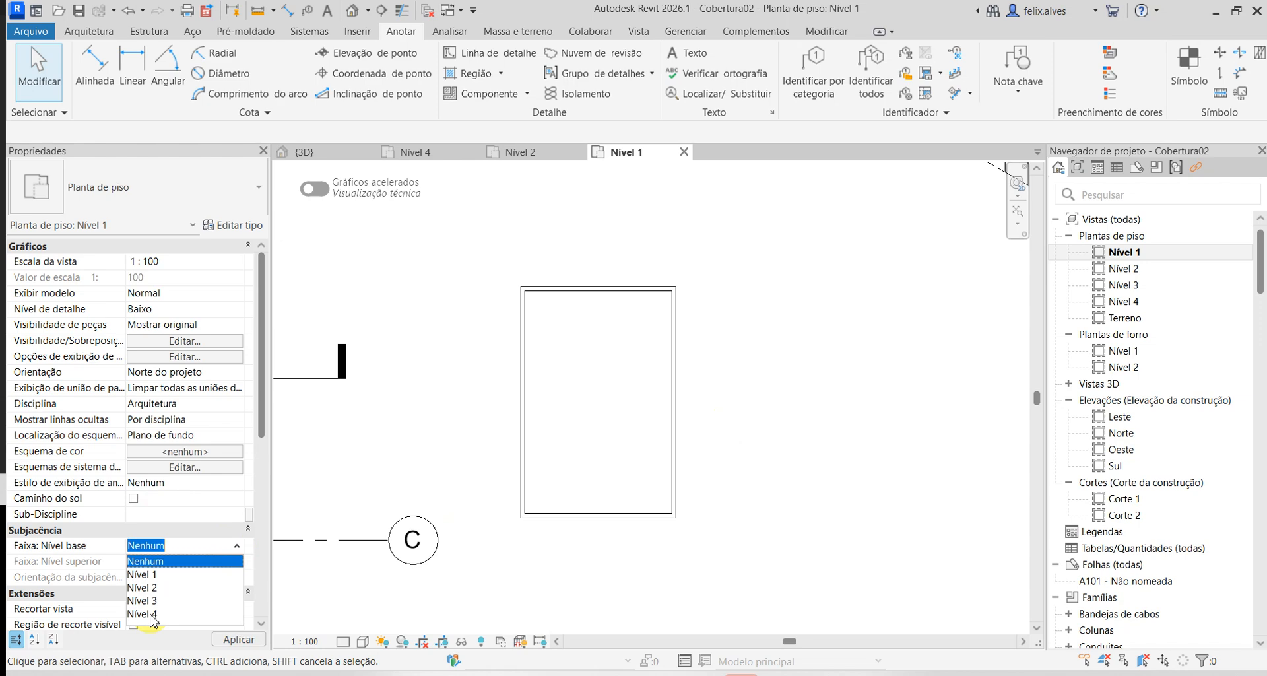
pyautogui.click(146, 590)
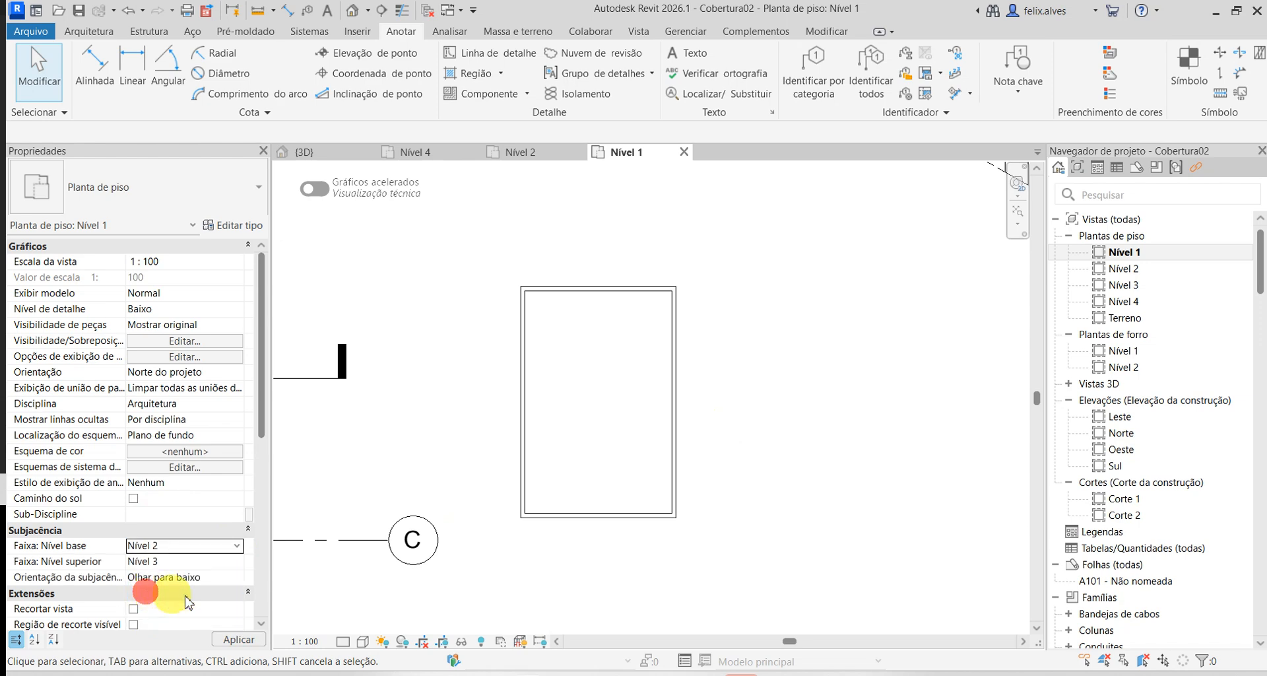
# - Apply the Nível 2 underlay base level and set the underlay orientation to Olhar para cima in the Nível 1 plan
pyautogui.click(250, 640)
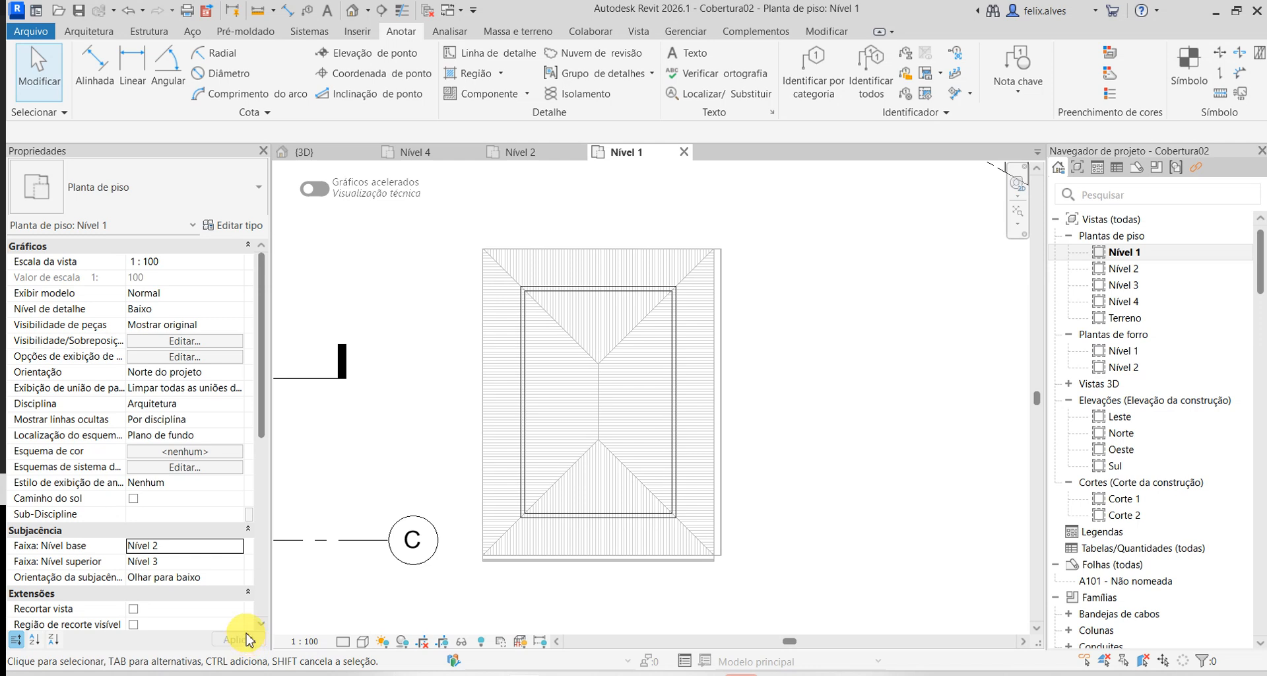
pyautogui.click(217, 566)
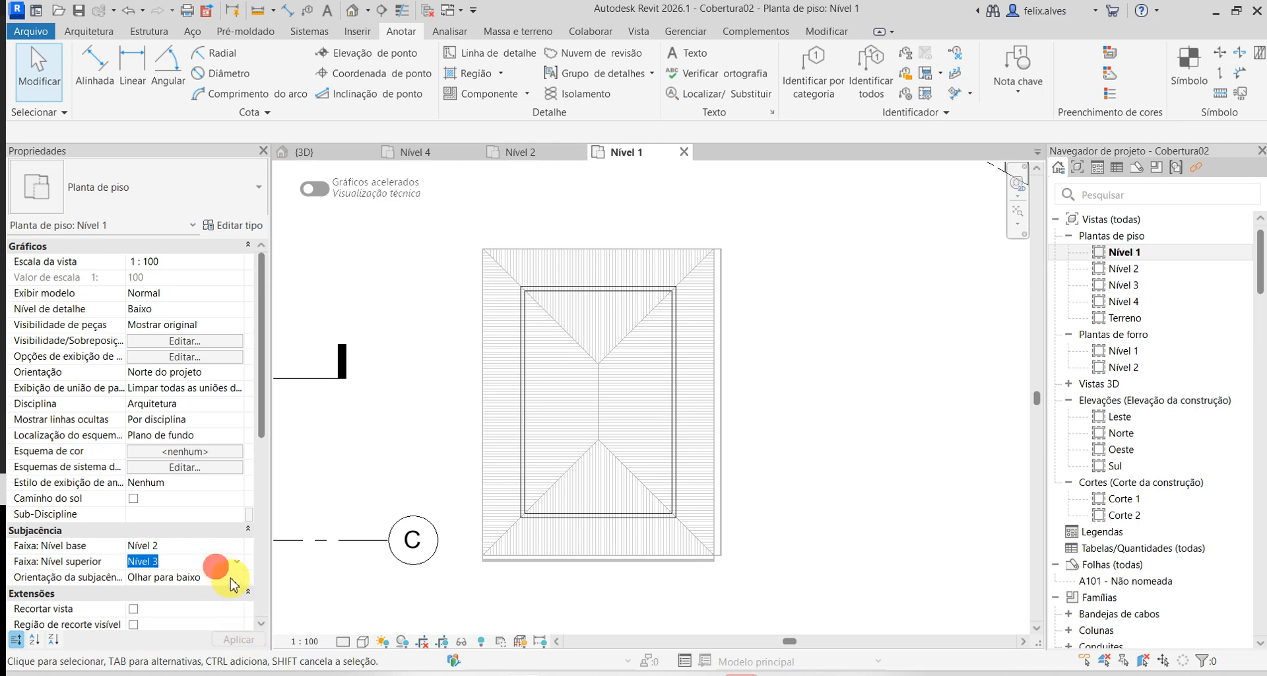
pyautogui.click(232, 584)
pyautogui.click(236, 577)
pyautogui.click(210, 605)
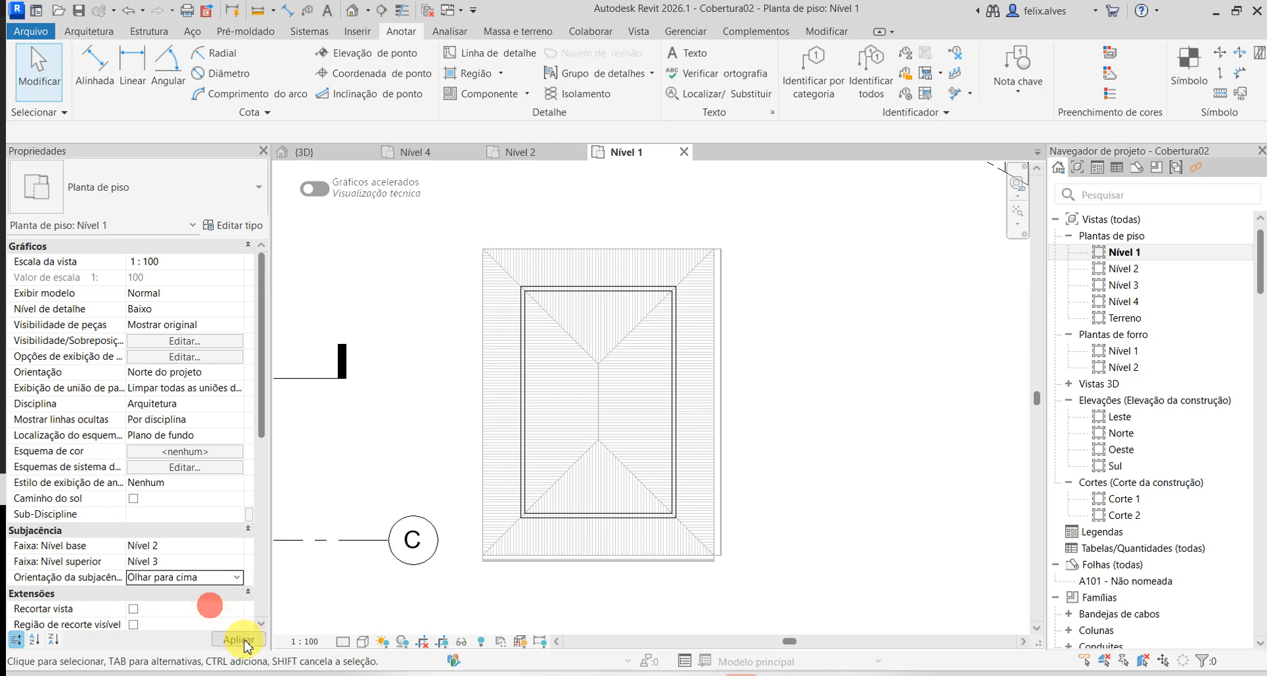
pyautogui.click(242, 640)
# - Set the underlay range of the Nível 1 plan to base level Nível 1 and top level Nível 4
pyautogui.click(238, 562)
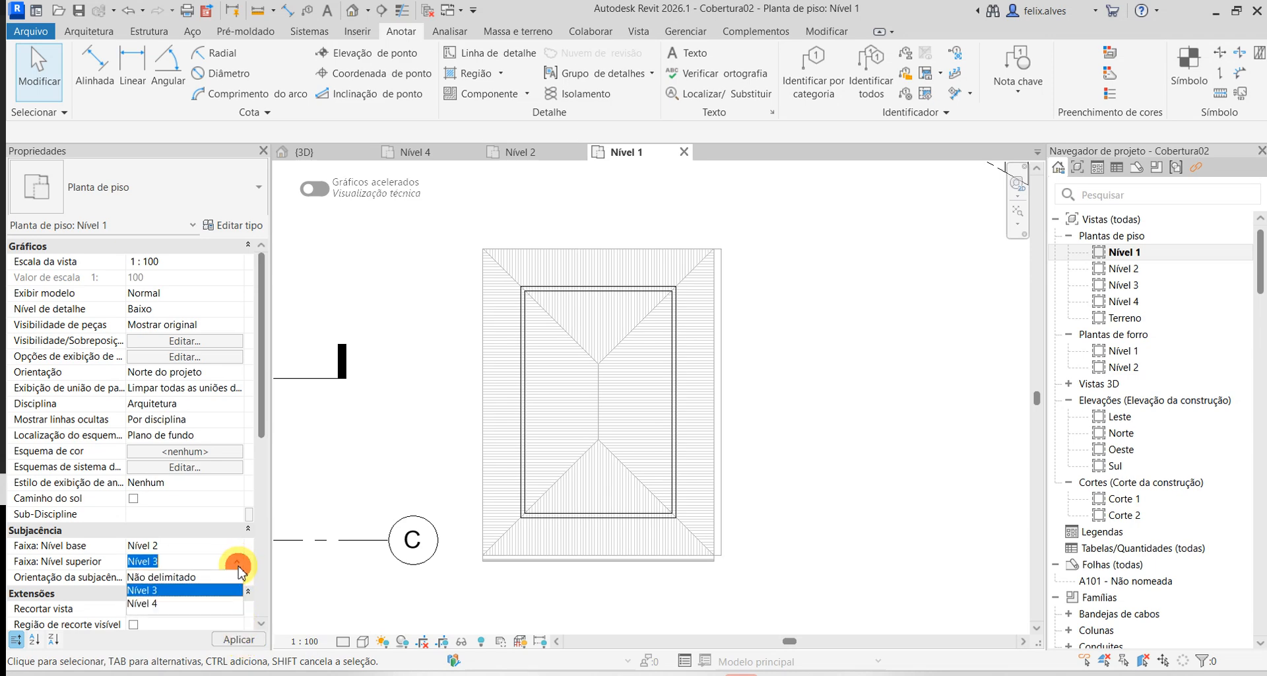
pyautogui.click(239, 547)
pyautogui.click(239, 547)
pyautogui.click(188, 572)
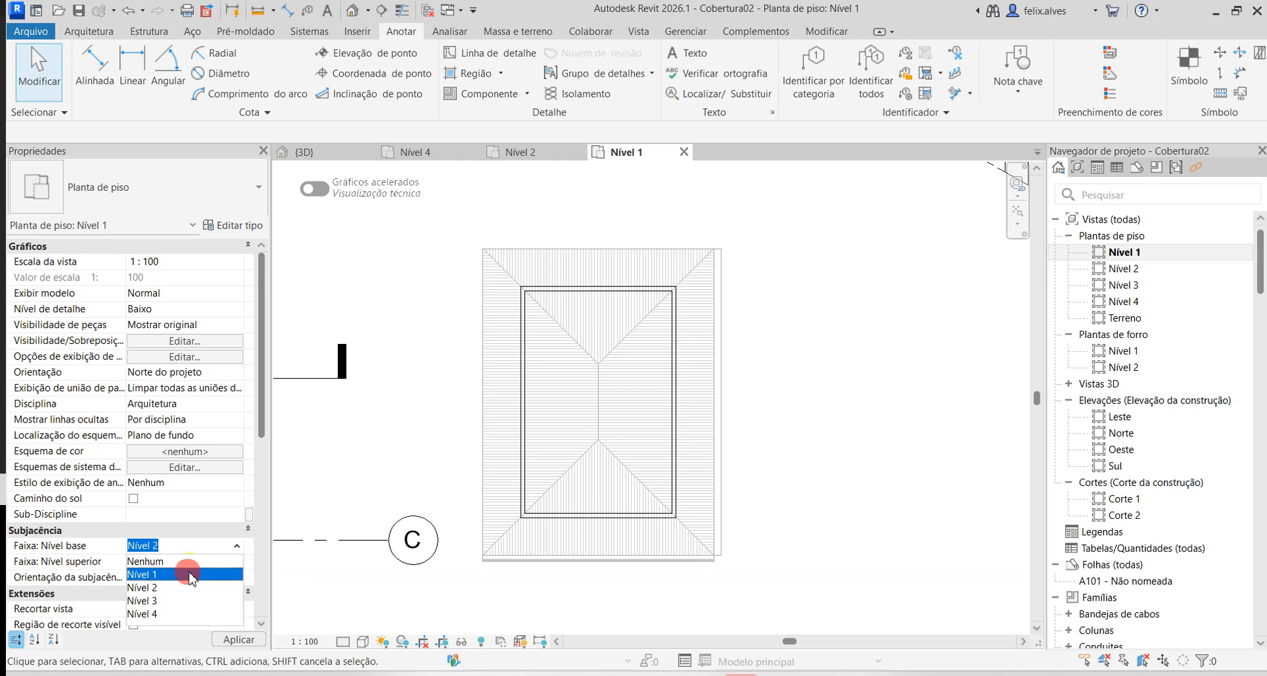
pyautogui.click(241, 638)
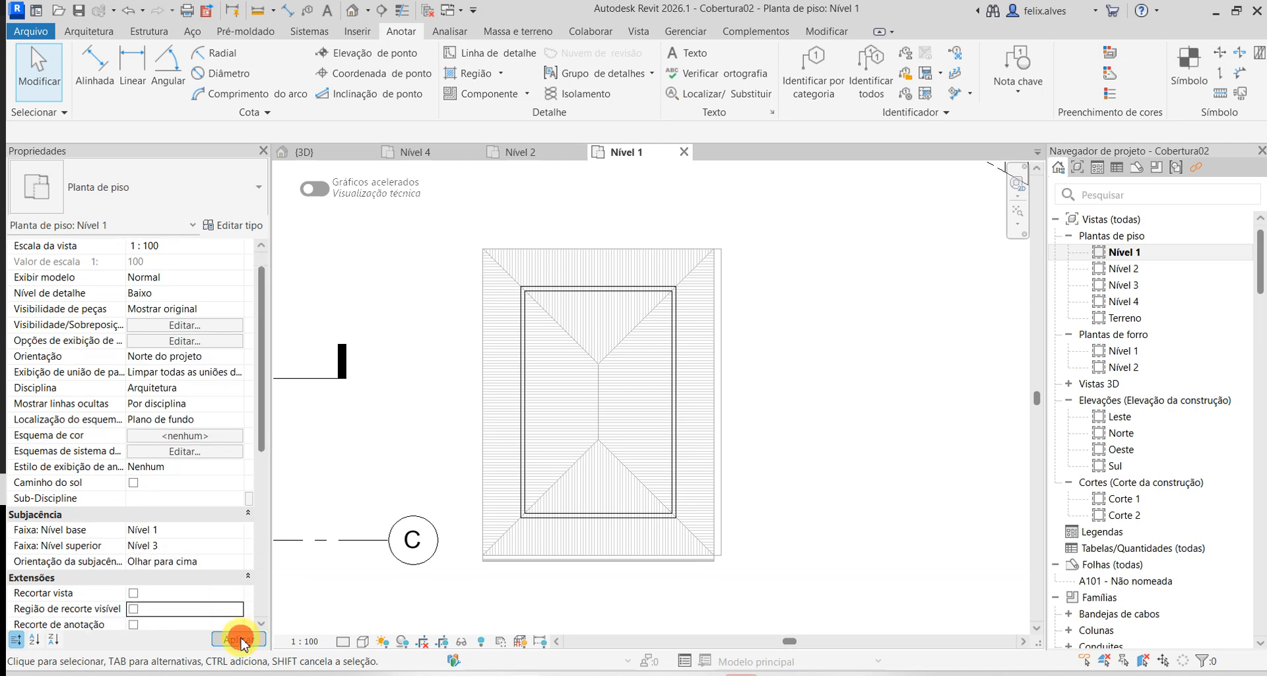
pyautogui.click(237, 546)
pyautogui.click(237, 546)
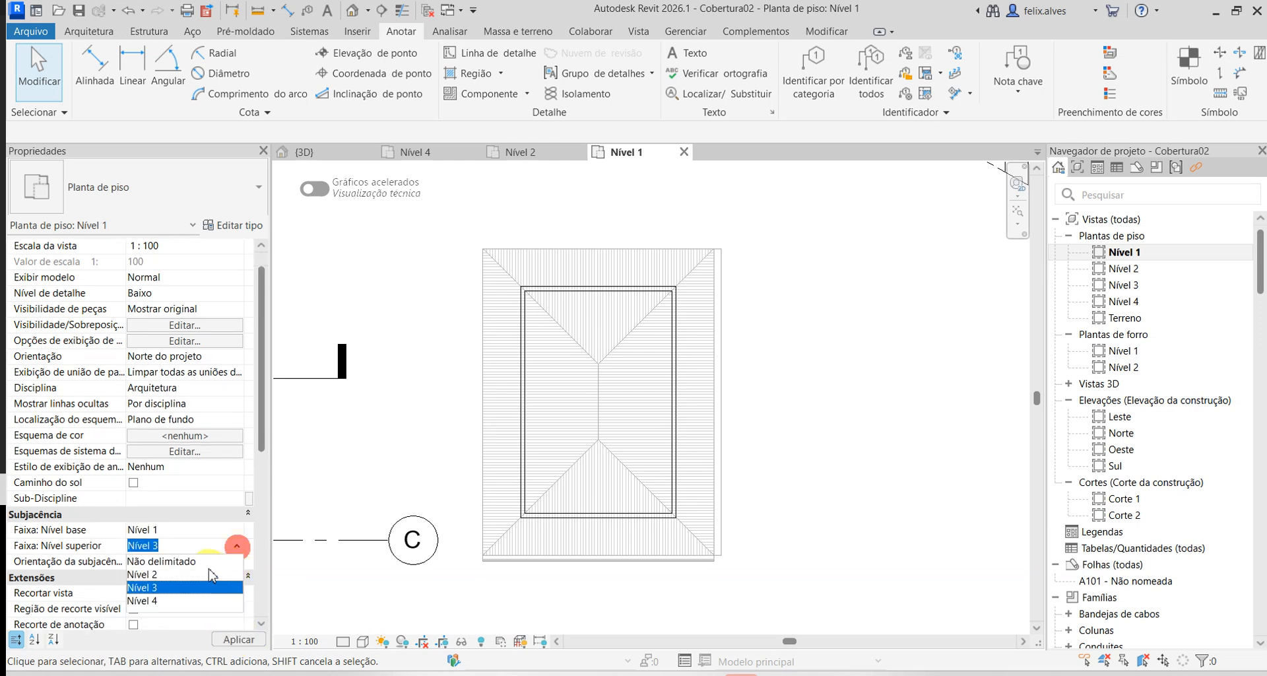
pyautogui.click(182, 601)
pyautogui.click(239, 639)
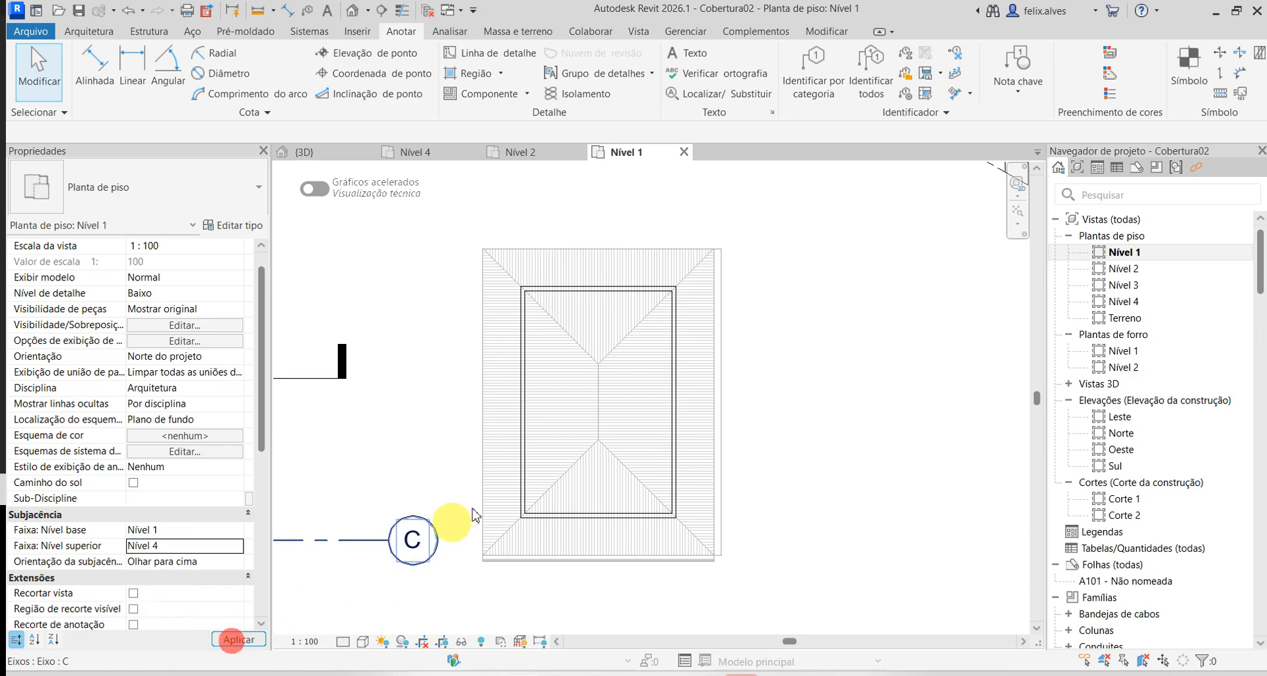
pyautogui.scroll(2, 763, 423)
pyautogui.scroll(-1, 622, 309)
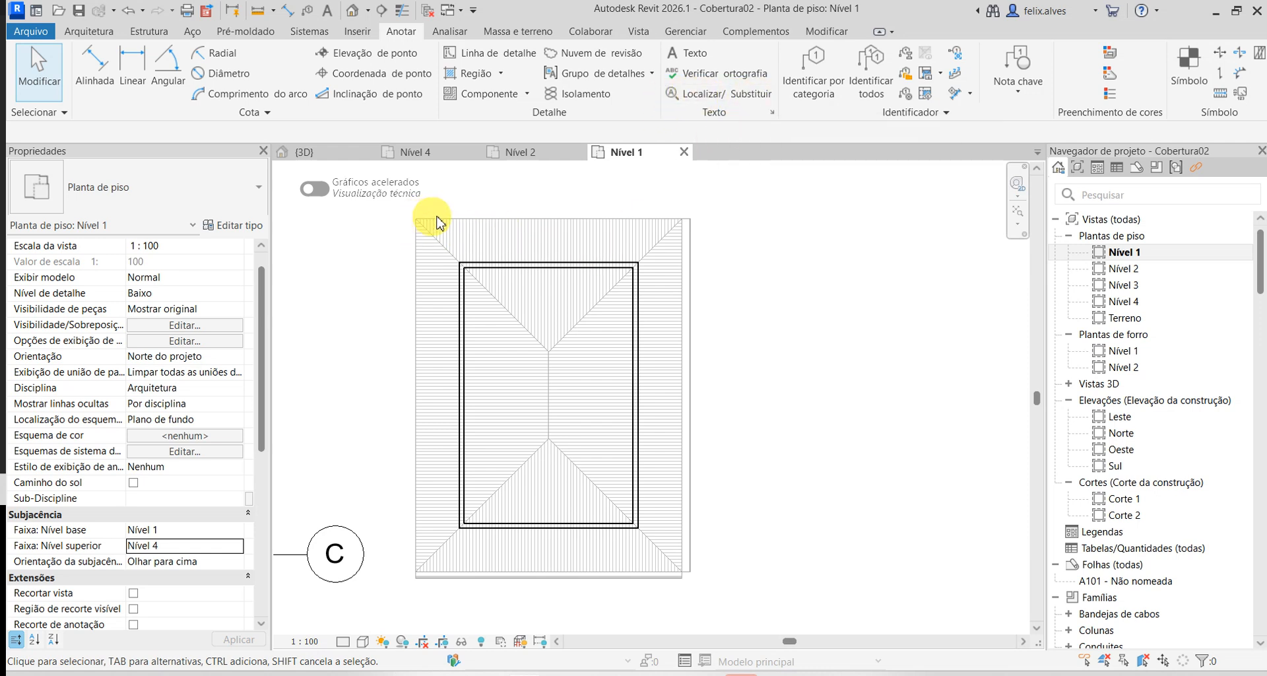
# - Draw a rectangle of <Projeção> detail lines from the roof's upper-left corner to the lower outer end of the right-hand gutter
pyautogui.click(483, 51)
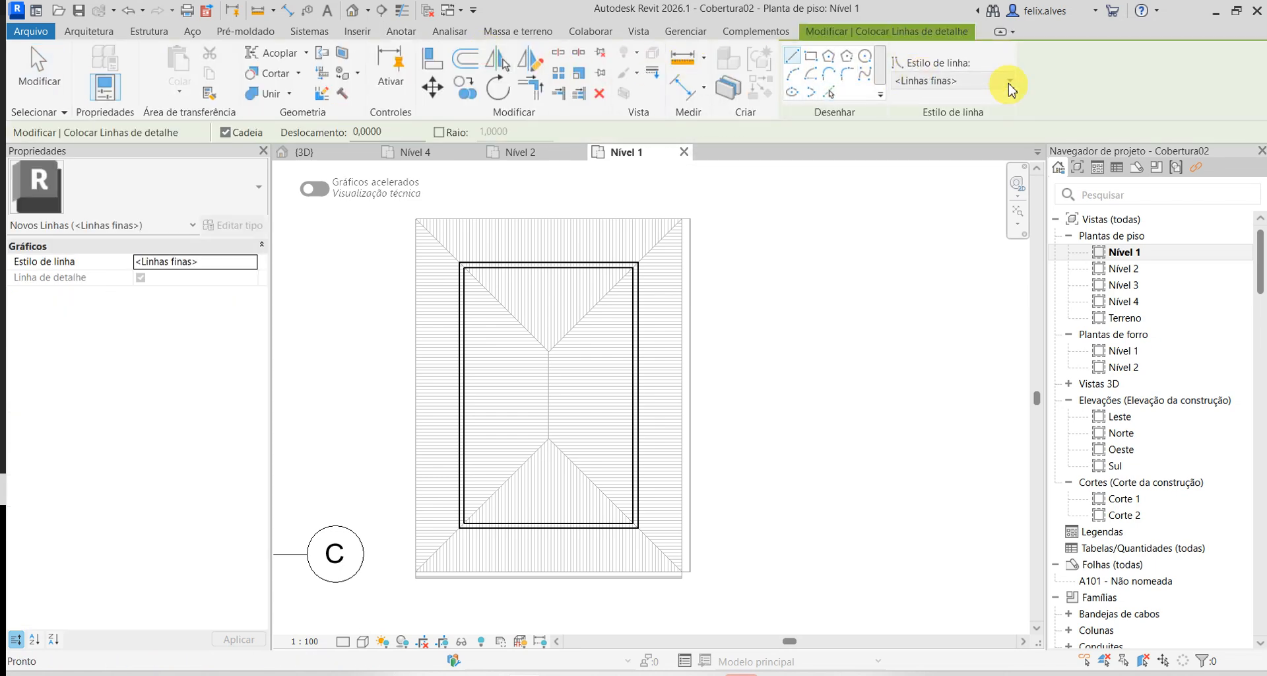
pyautogui.click(1010, 81)
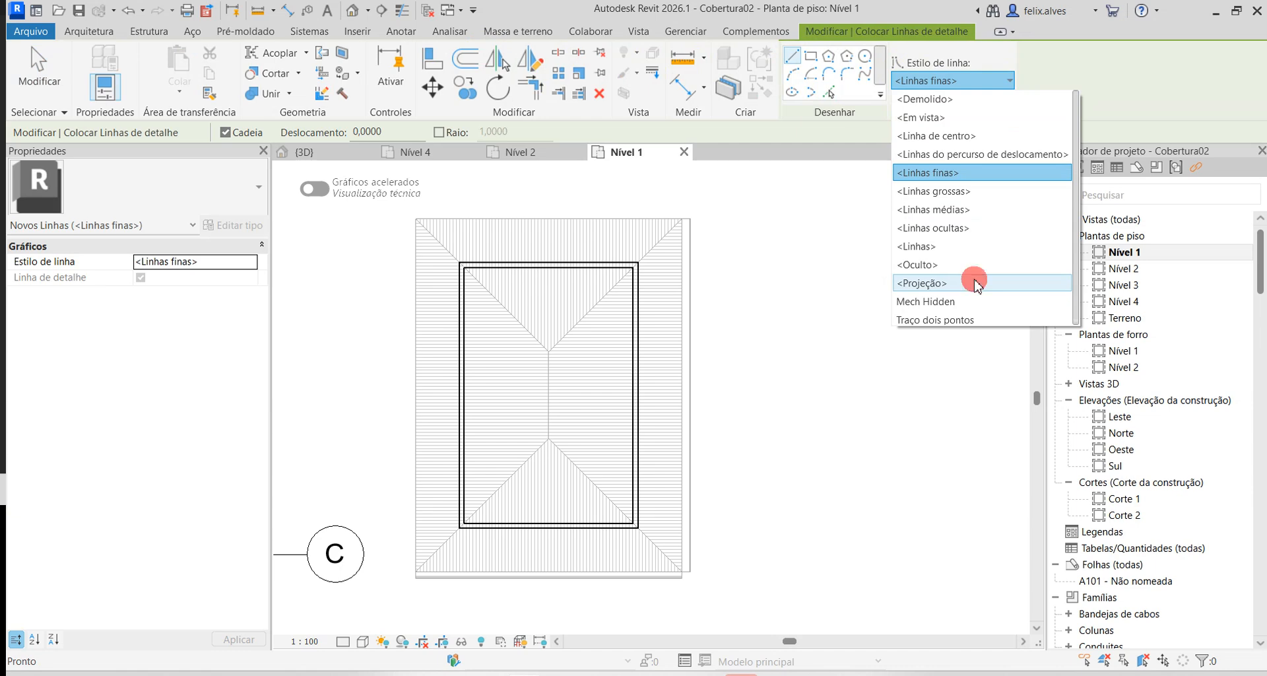
pyautogui.click(975, 283)
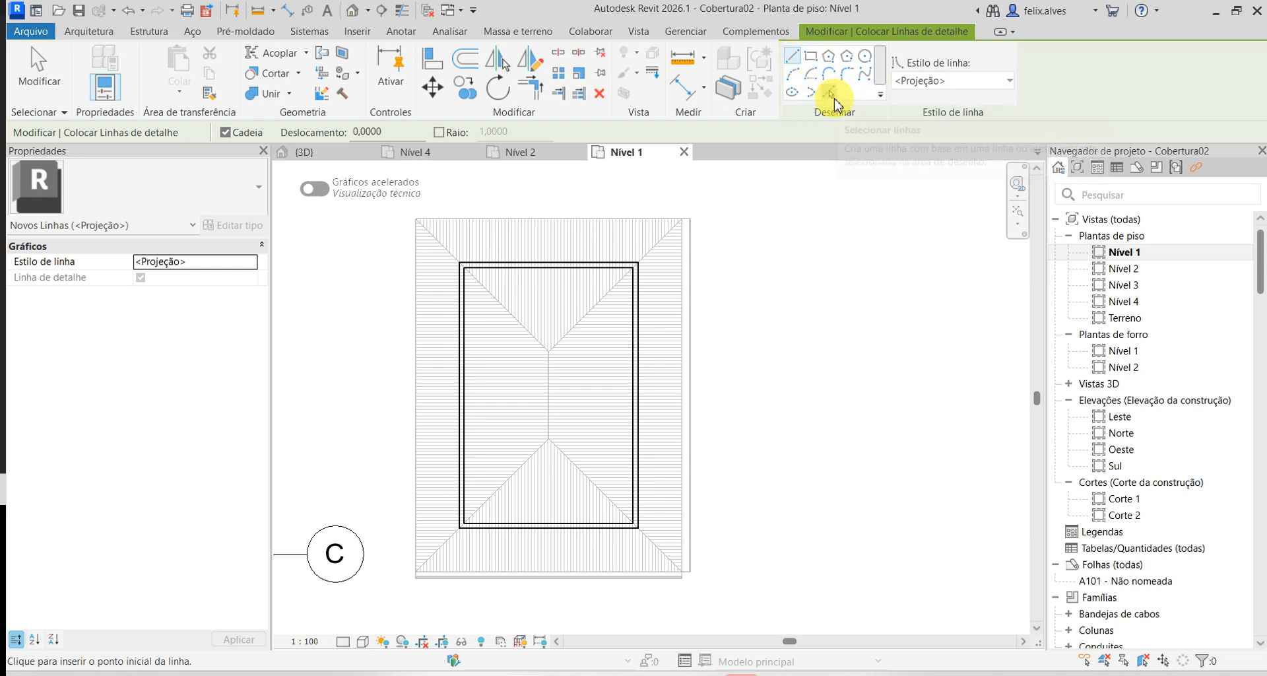
pyautogui.click(812, 59)
pyautogui.scroll(3, 436, 218)
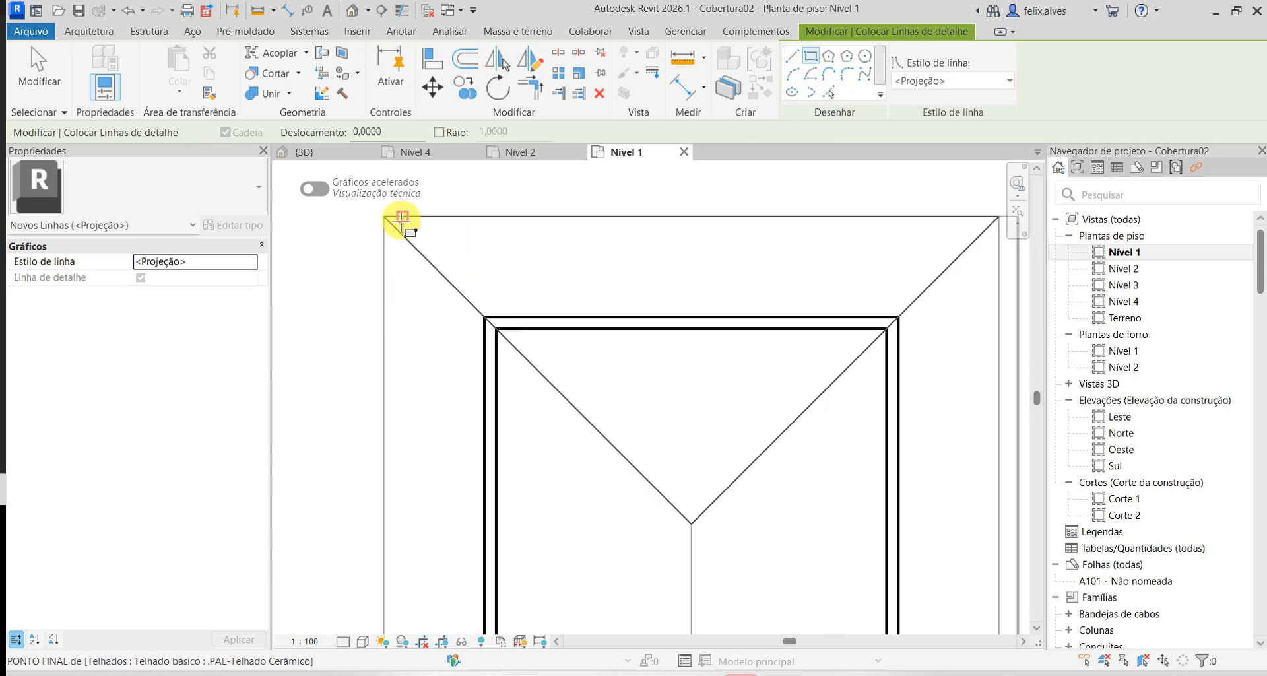
pyautogui.click(384, 216)
pyautogui.scroll(-3, 546, 354)
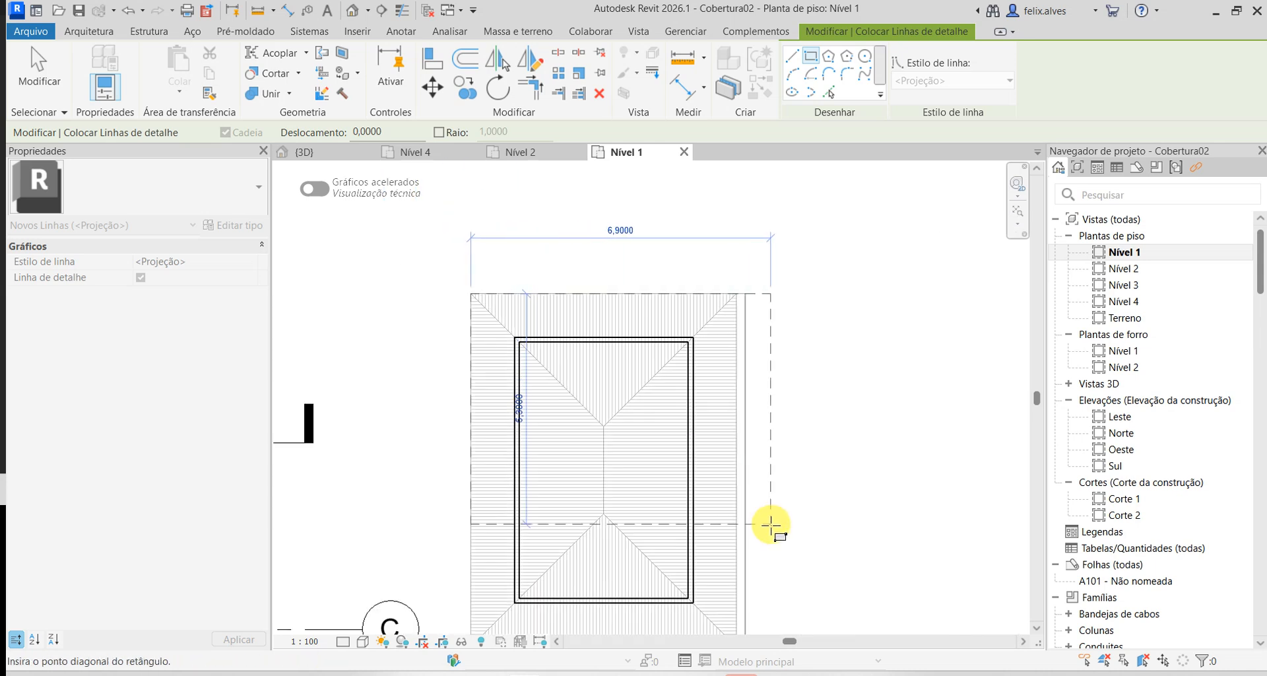
pyautogui.scroll(3, 752, 342)
pyautogui.scroll(5, 718, 470)
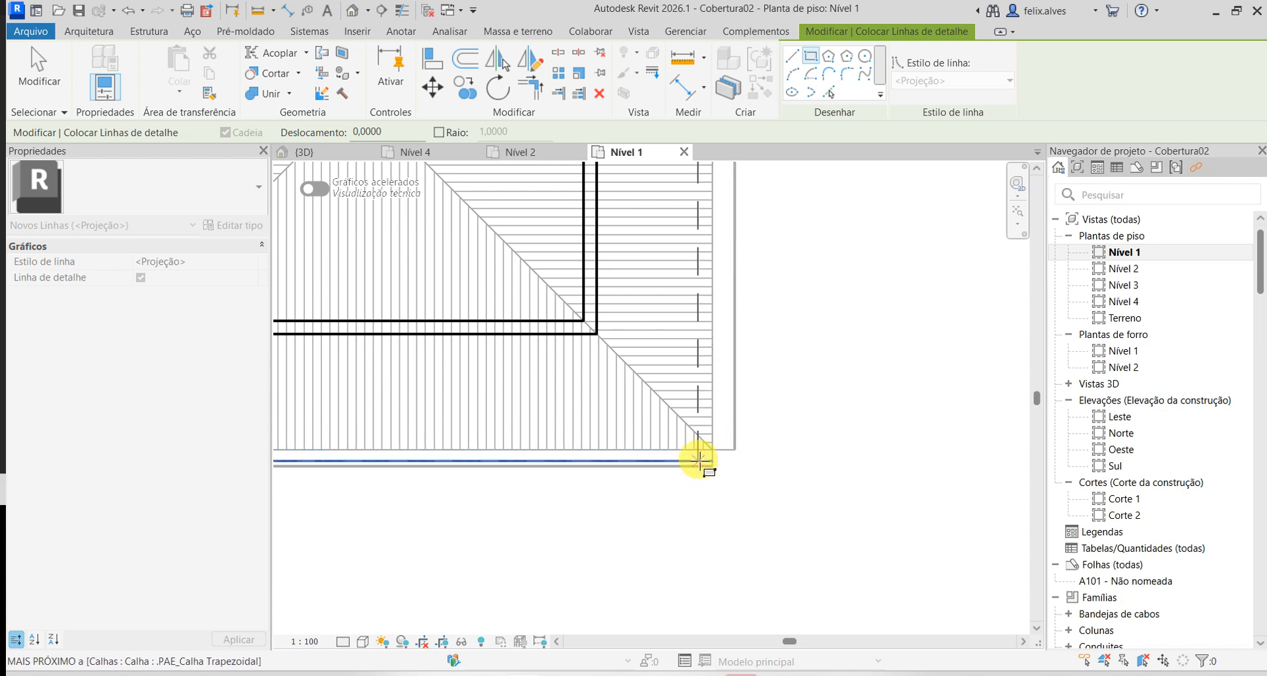
pyautogui.click(737, 450)
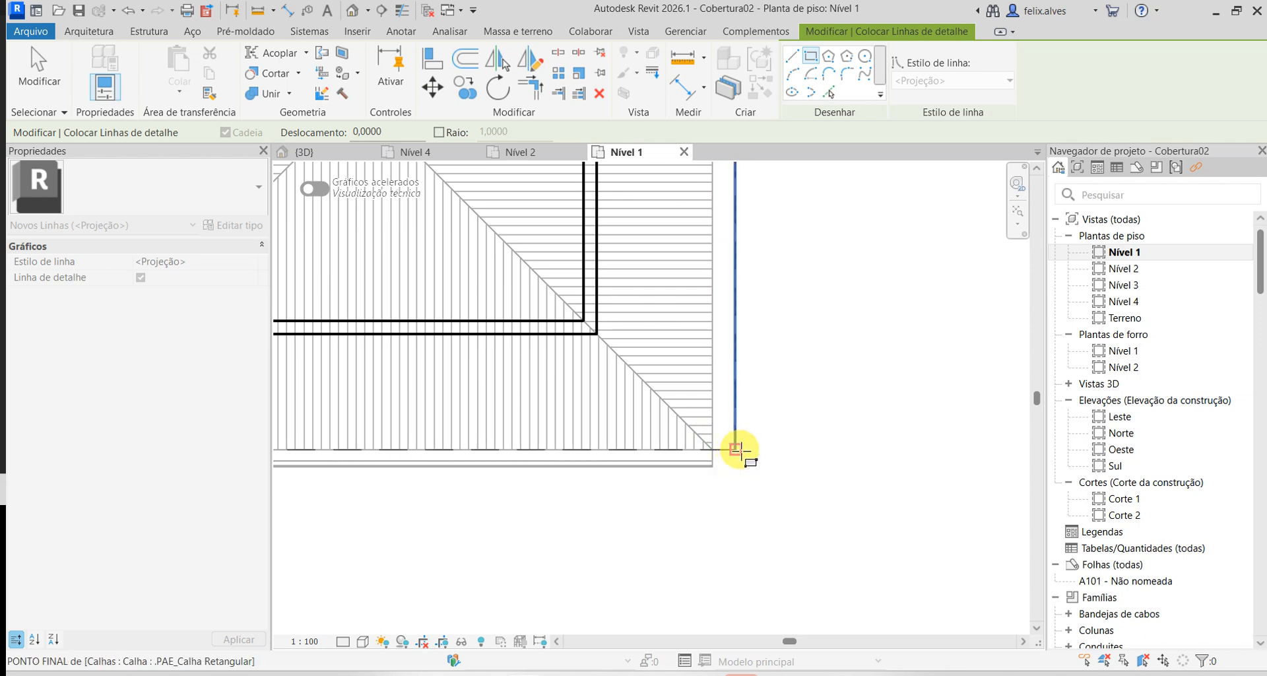
pyautogui.press('Escape')
pyautogui.press('Escape')
# - Align the rectangle's right-hand detail line with the inner edge line of the right-hand gutter
pyautogui.scroll(3, 743, 495)
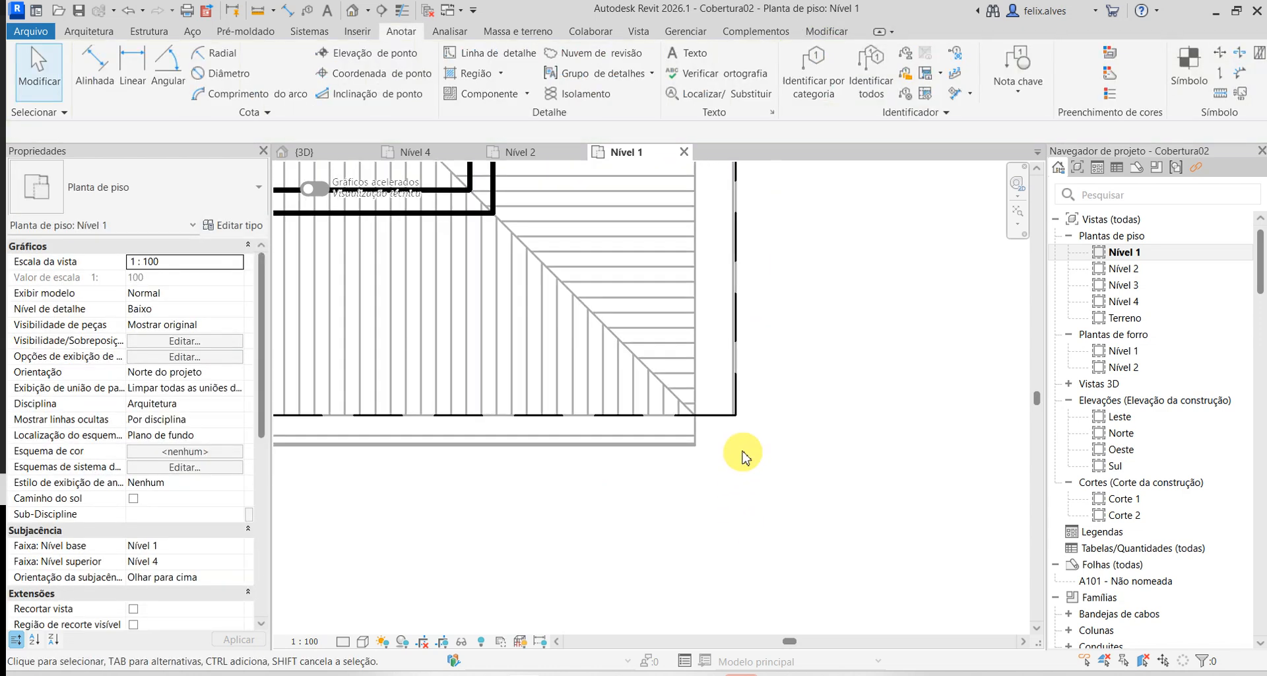
pyautogui.press('a')
pyautogui.press('l')
pyautogui.scroll(3, 736, 406)
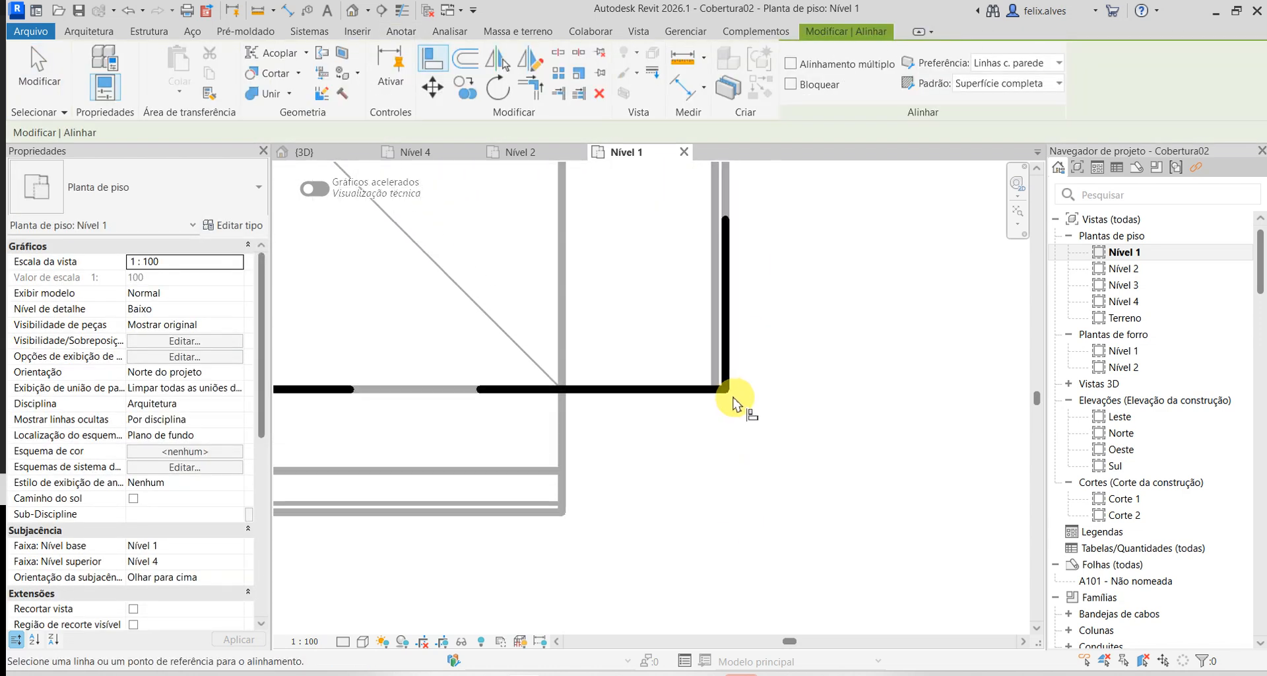
pyautogui.click(712, 366)
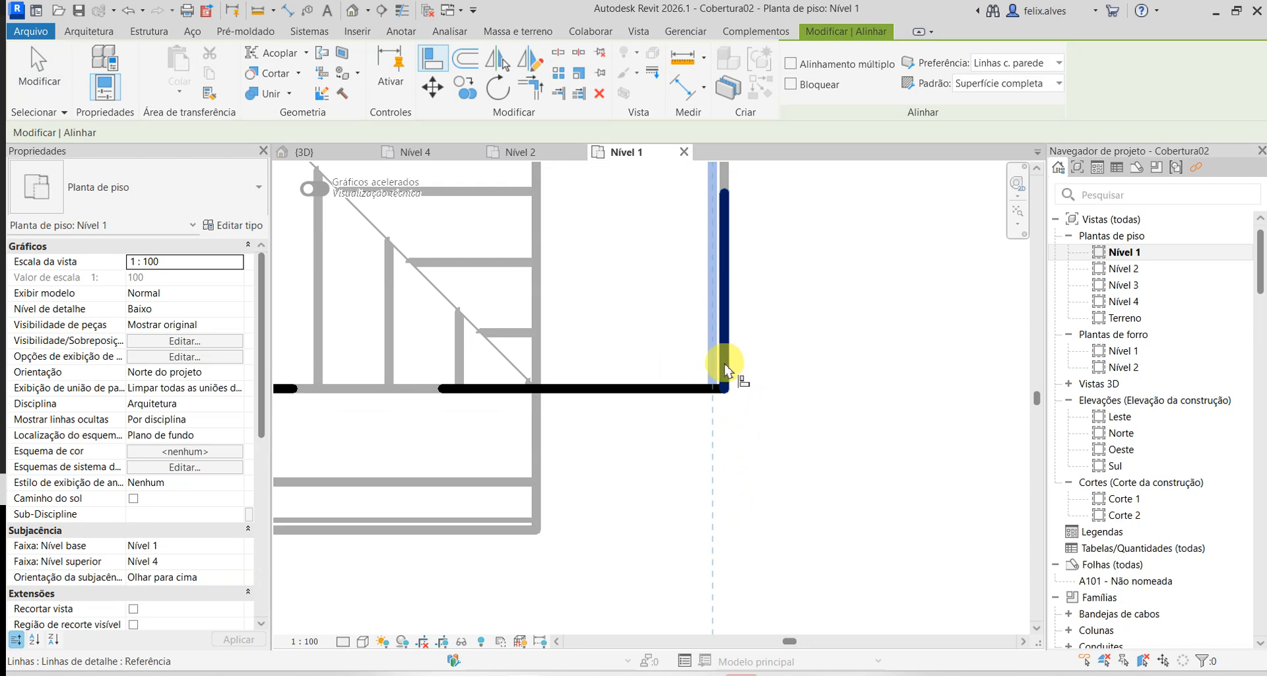
pyautogui.click(724, 356)
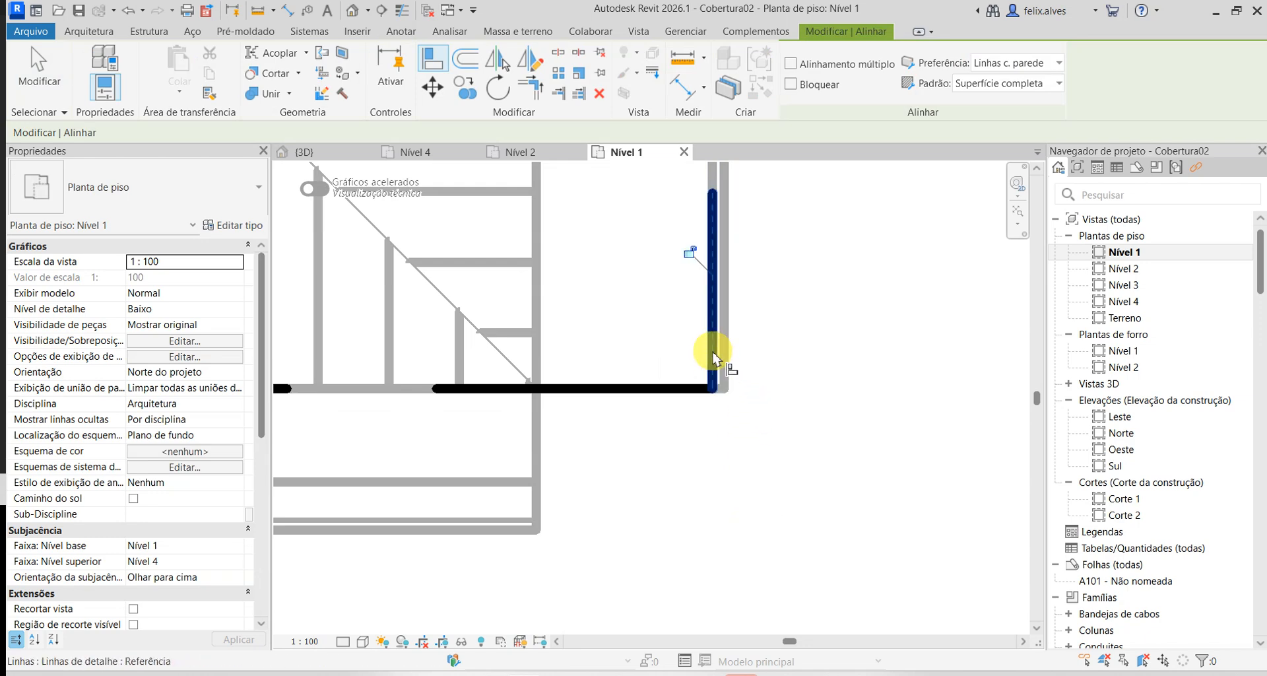
# - Align the rectangle's right-hand detail line with the outer edge of the right-hand gutter
pyautogui.click(726, 356)
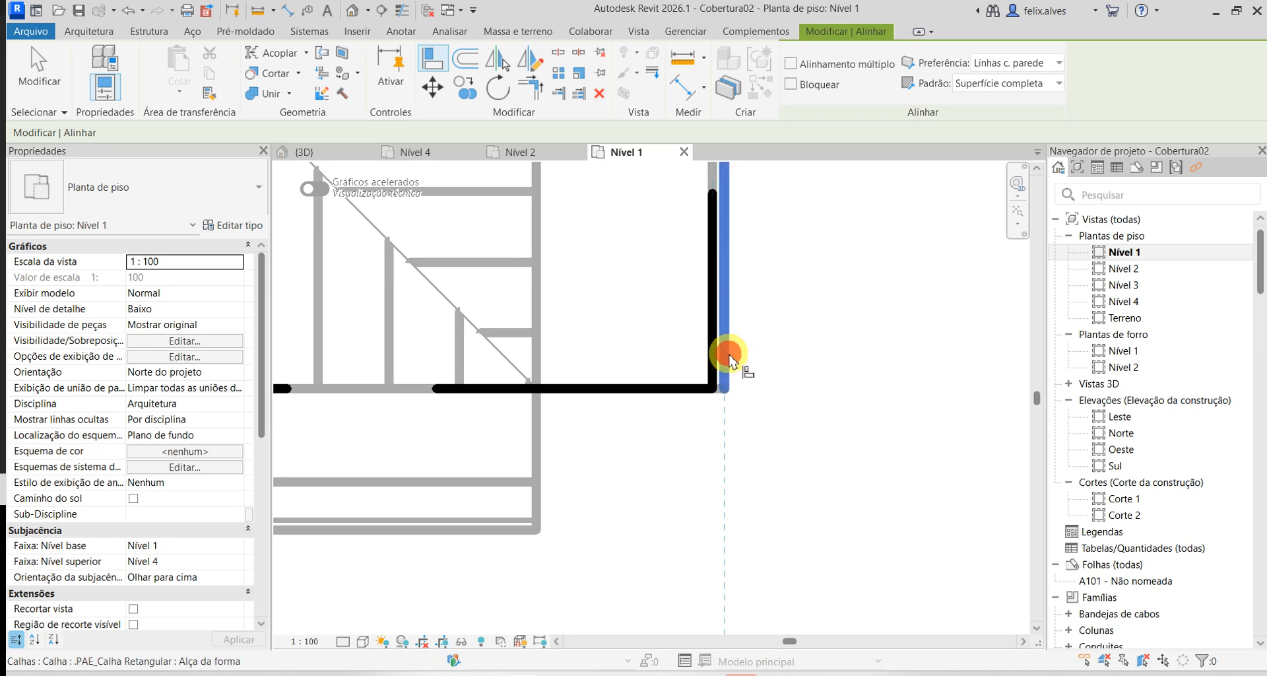
pyautogui.click(711, 350)
pyautogui.scroll(-3, 778, 433)
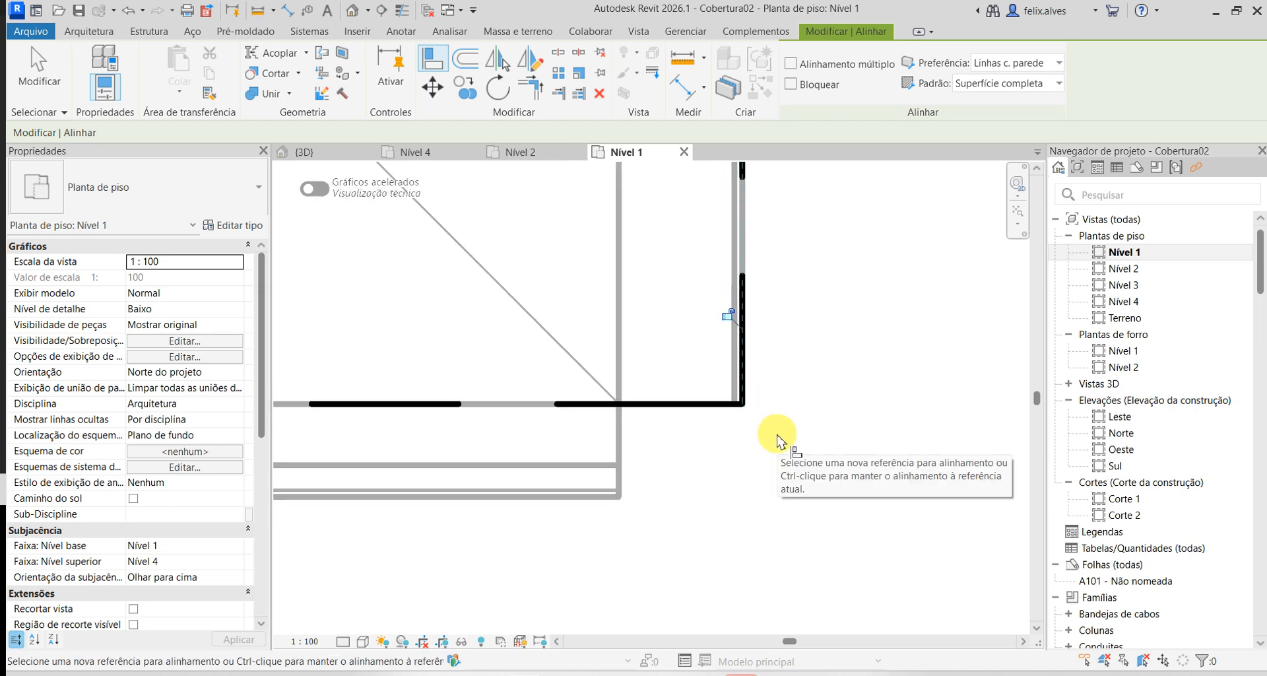
pyautogui.scroll(1, 734, 343)
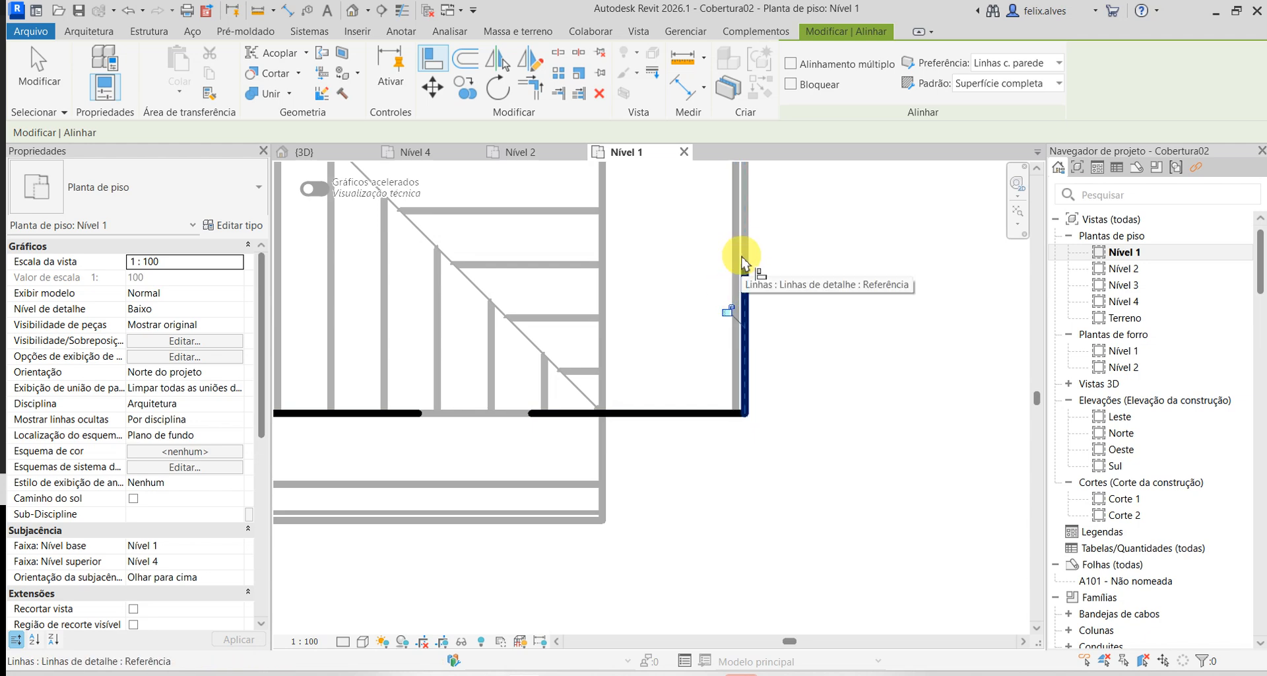
pyautogui.click(745, 297)
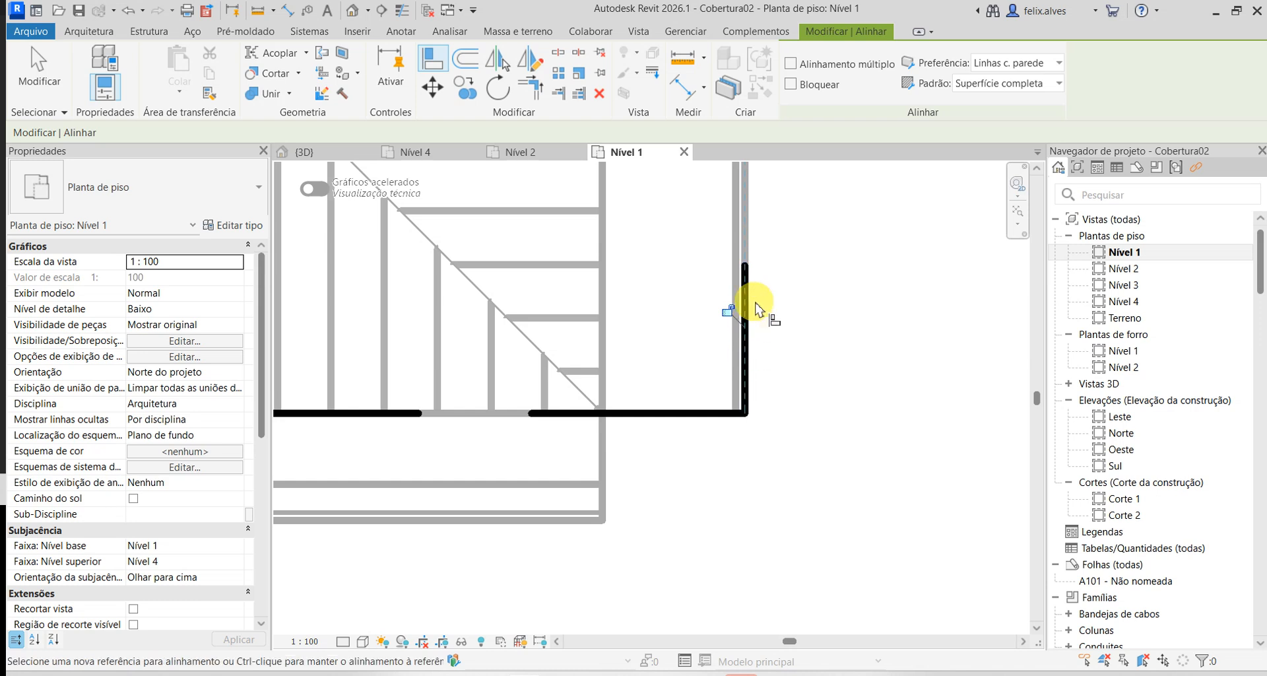
pyautogui.click(750, 408)
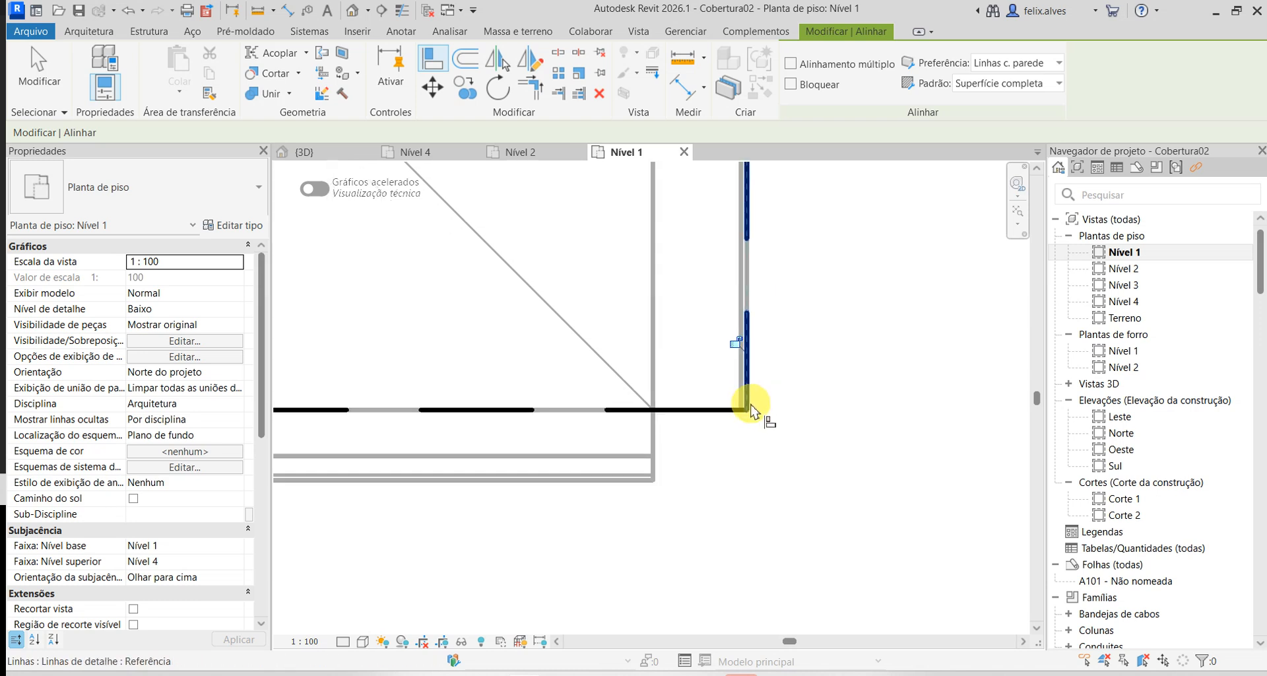
pyautogui.click(896, 286)
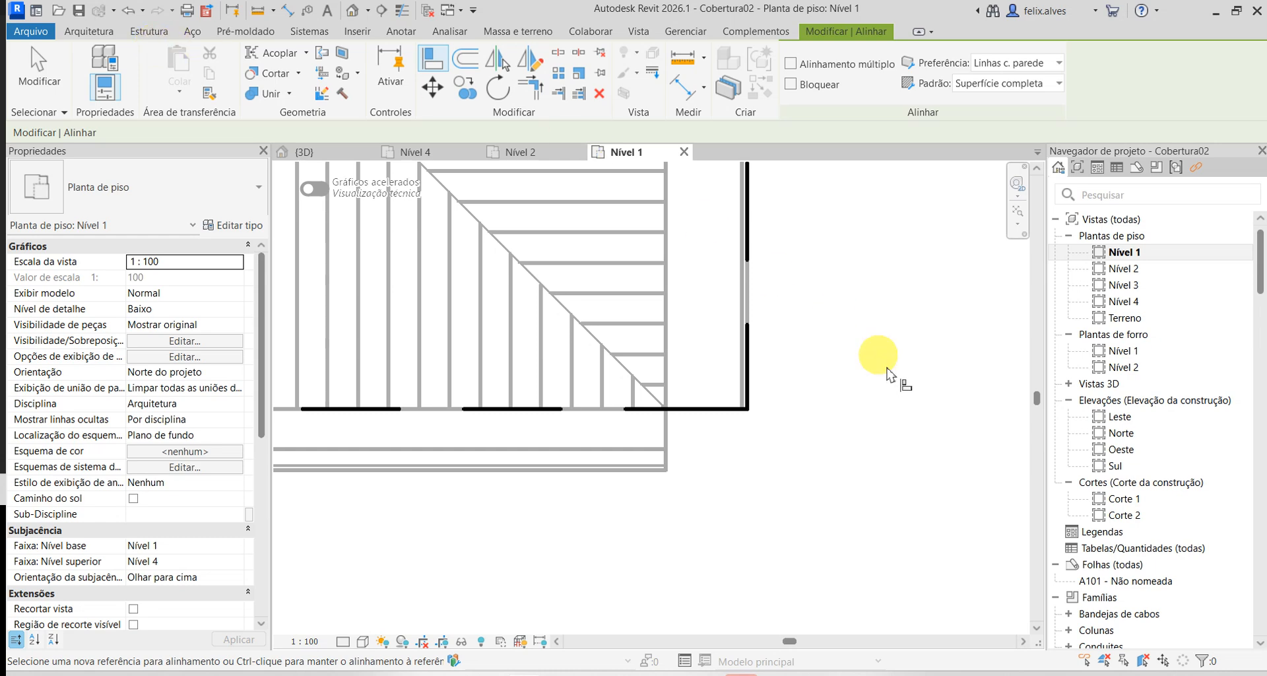
pyautogui.scroll(-7, 901, 396)
pyautogui.moveTo(751, 497); pyautogui.dragTo(924, 515, button='middle')
pyautogui.scroll(1, 878, 504)
pyautogui.press('Escape')
pyautogui.press('Escape')
pyautogui.scroll(2, 880, 480)
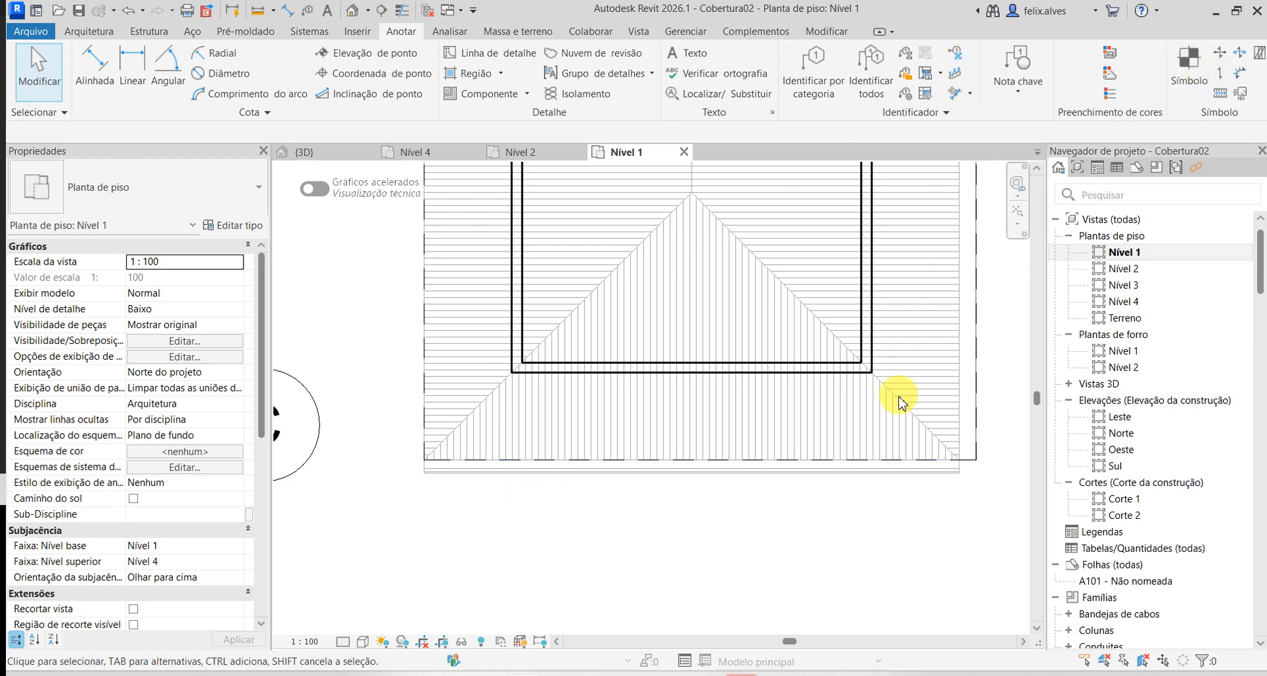
# - Align the rectangle's lower detail line with the outer edge of the trapezoidal gutter below the roof
pyautogui.press('a')
pyautogui.press('l')
pyautogui.scroll(4, 900, 462)
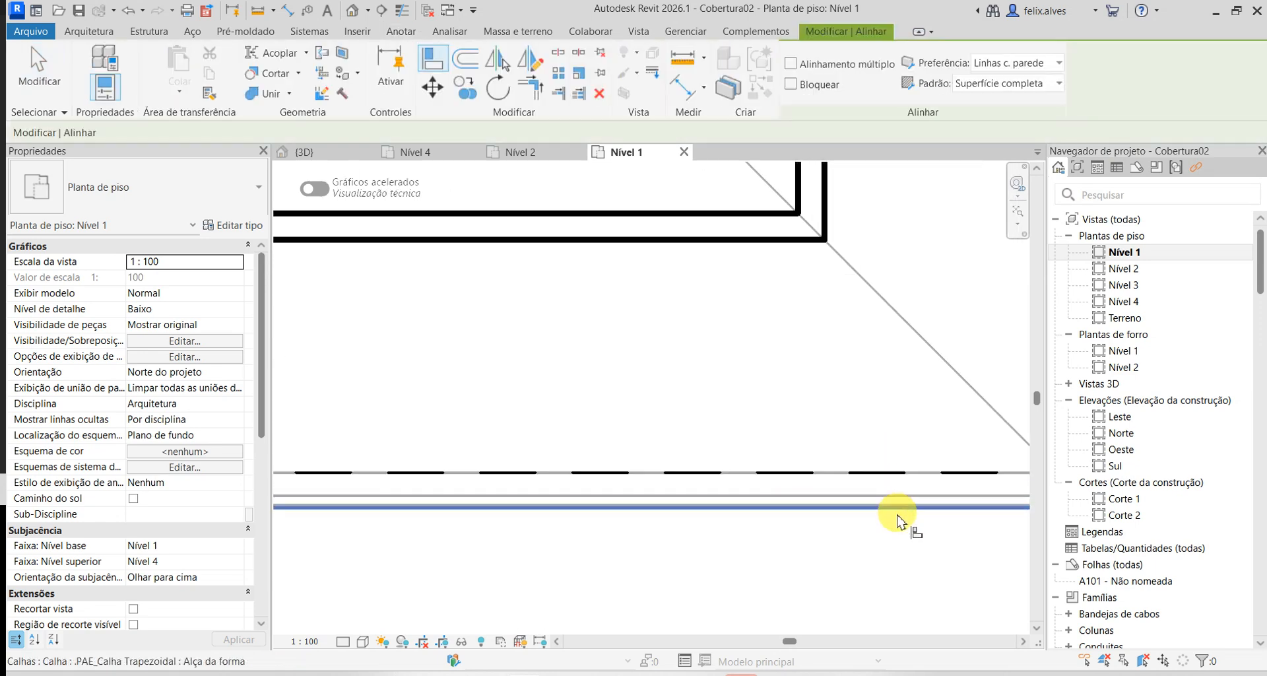
pyautogui.click(896, 517)
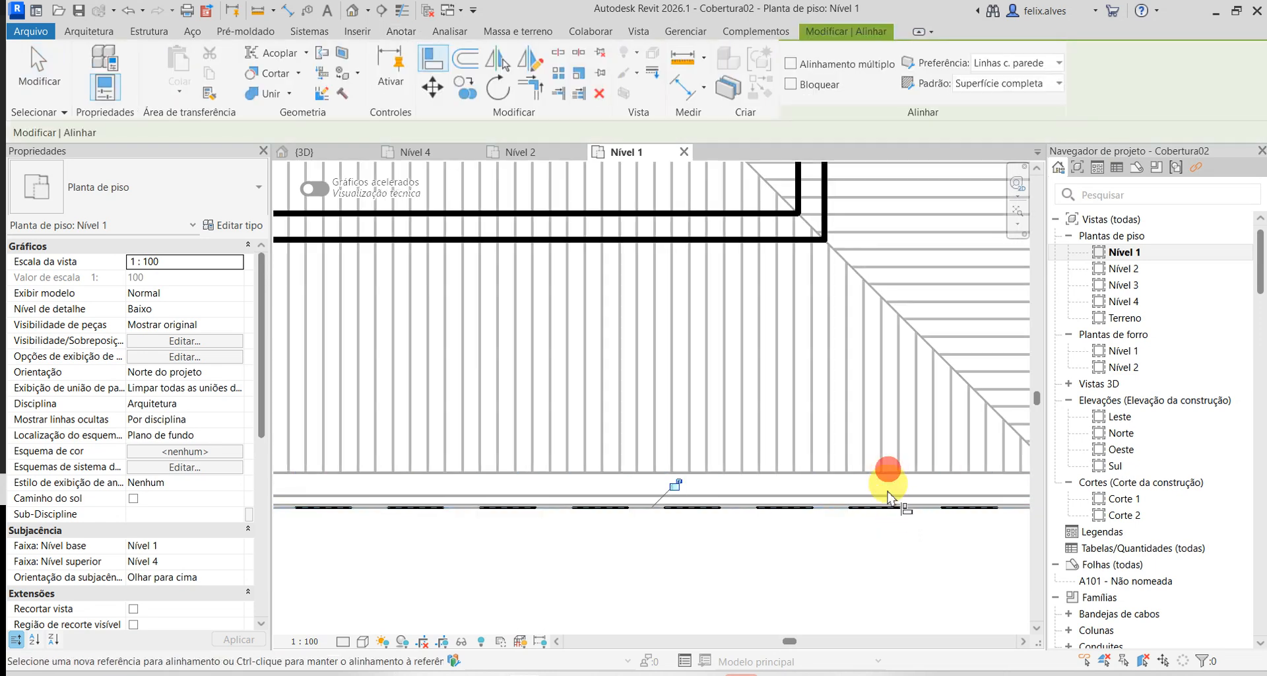
pyautogui.scroll(-3, 885, 502)
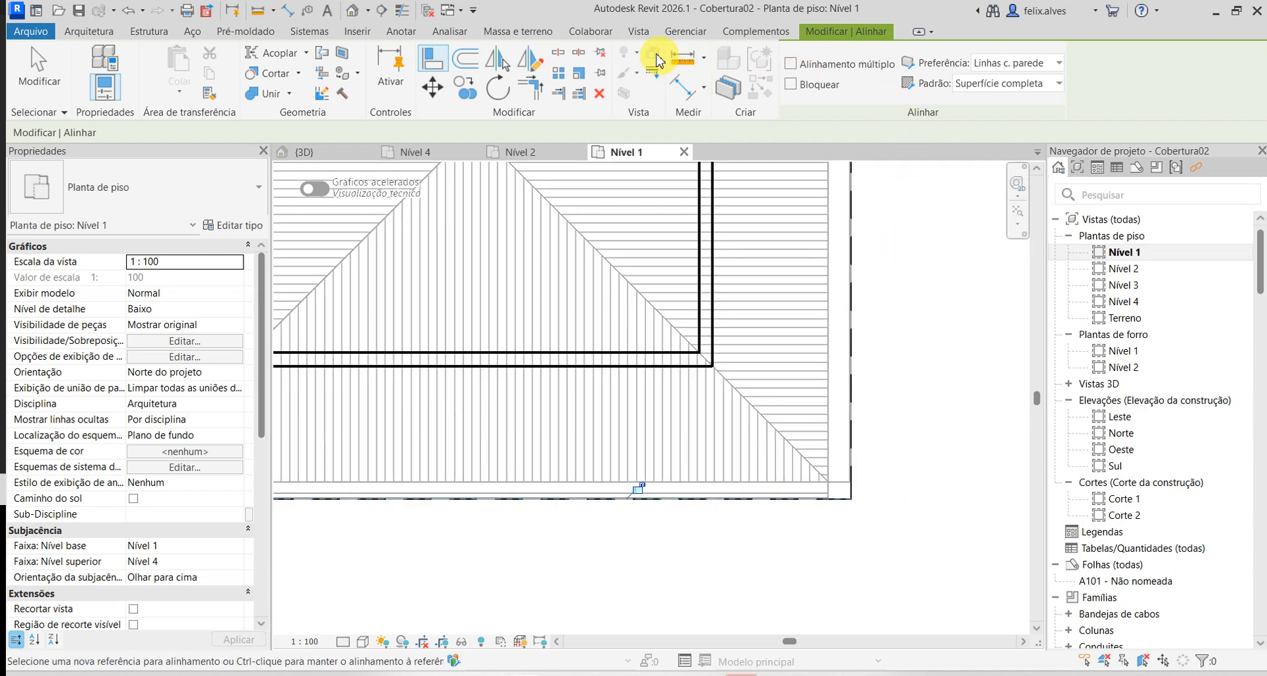
# - Draw a 0.15 vertical and a horizontal <Projeção> detail line outlining the notch between the two gutters at the lower-right corner
pyautogui.click(399, 38)
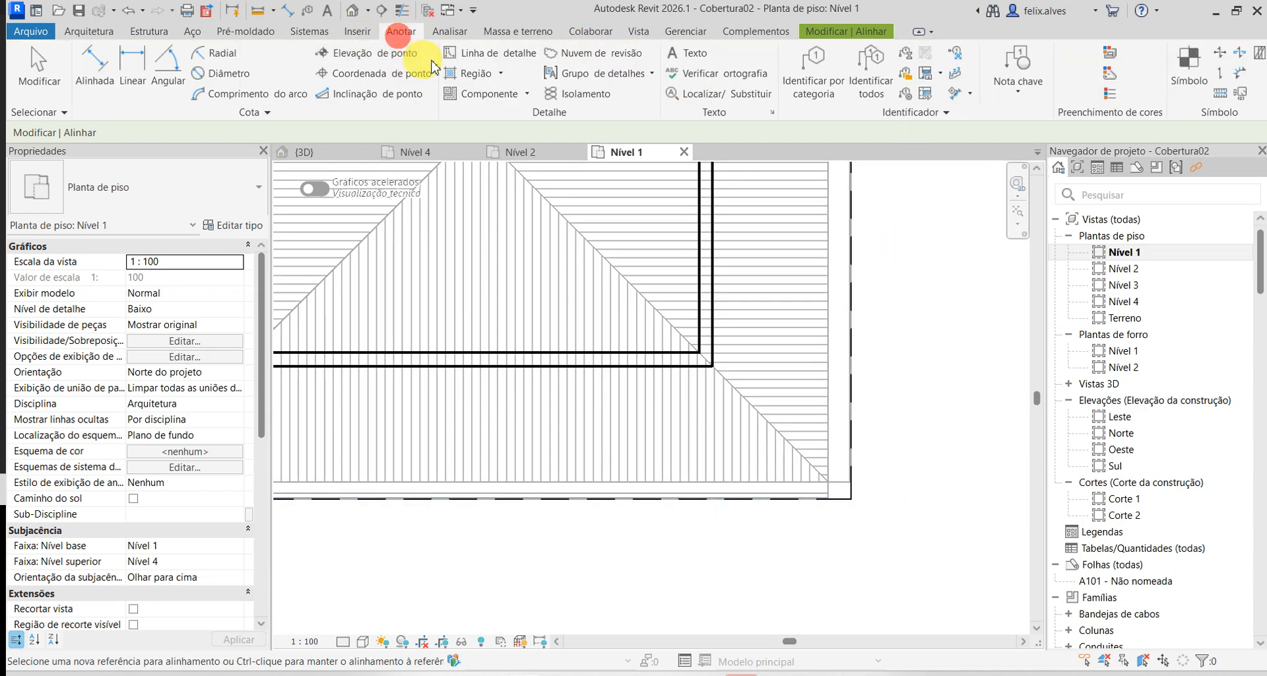
pyautogui.click(508, 52)
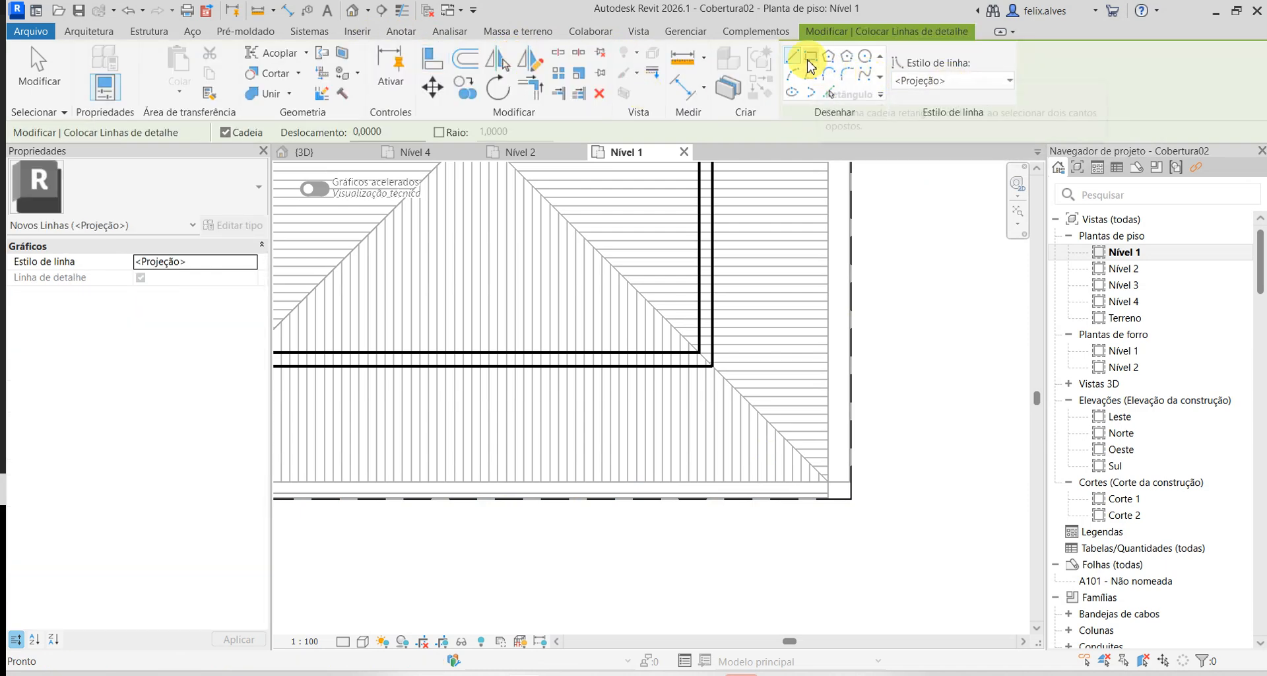
pyautogui.scroll(5, 822, 496)
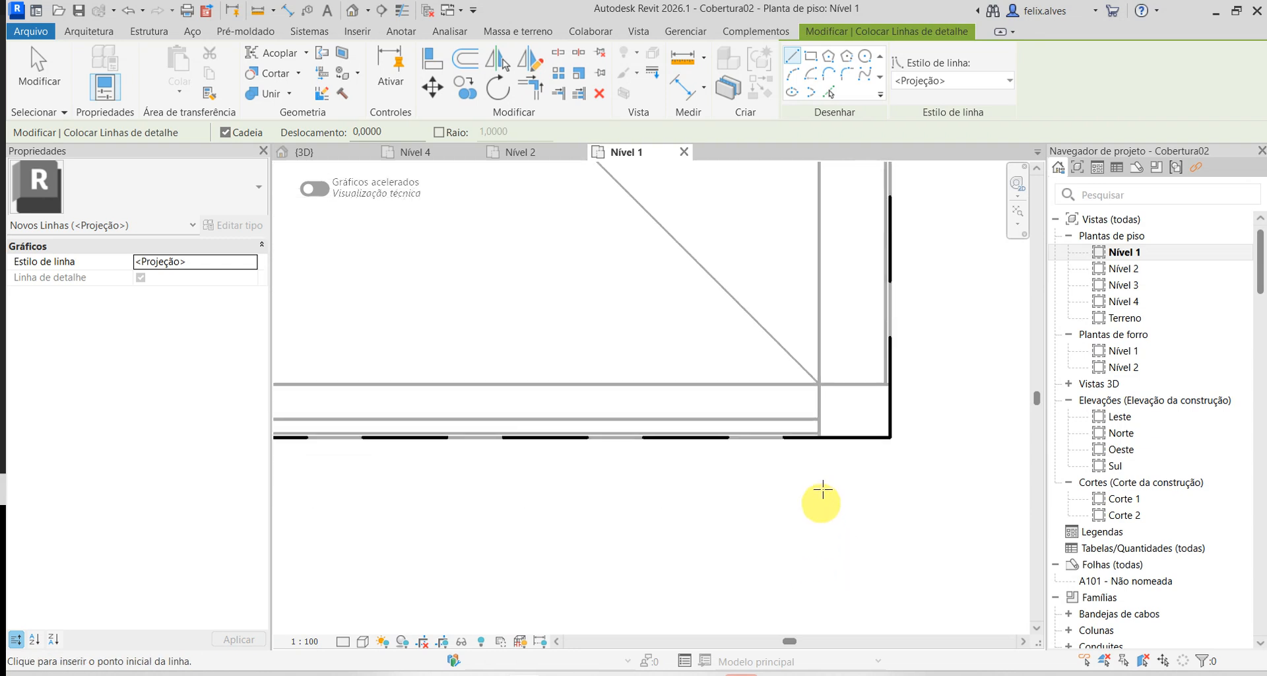
pyautogui.click(817, 430)
pyautogui.click(821, 347)
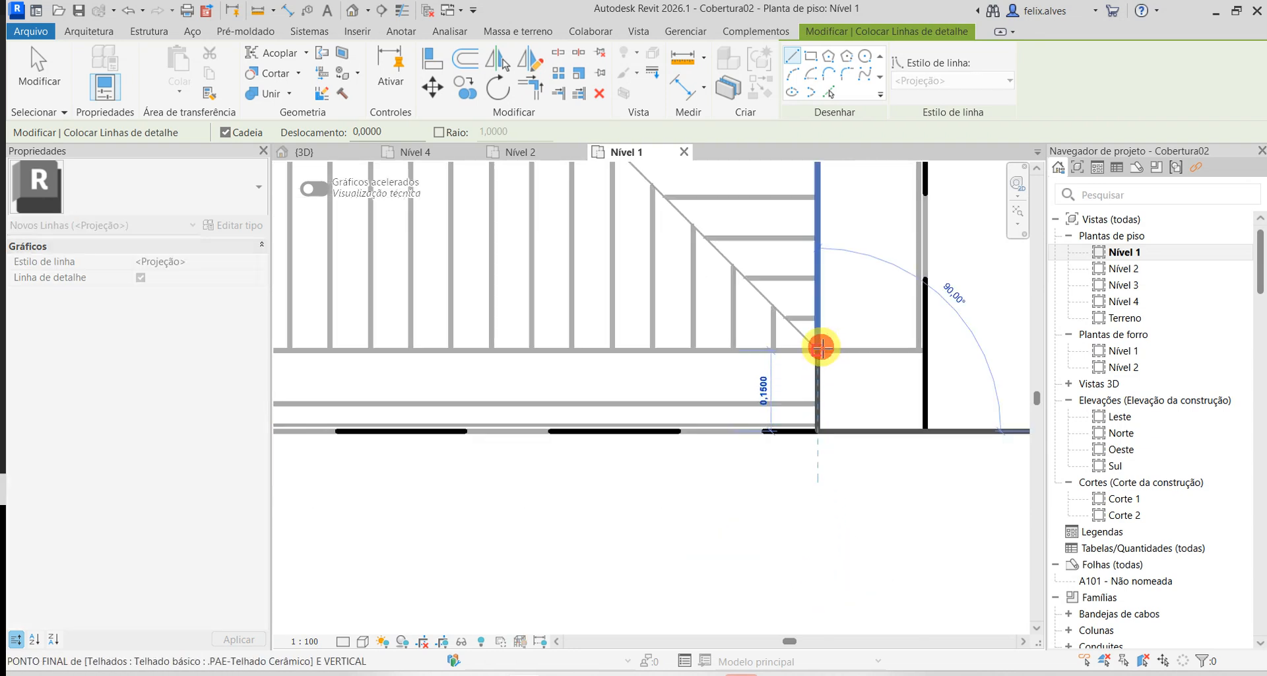
pyautogui.click(924, 349)
pyautogui.press('Escape')
pyautogui.press('Escape')
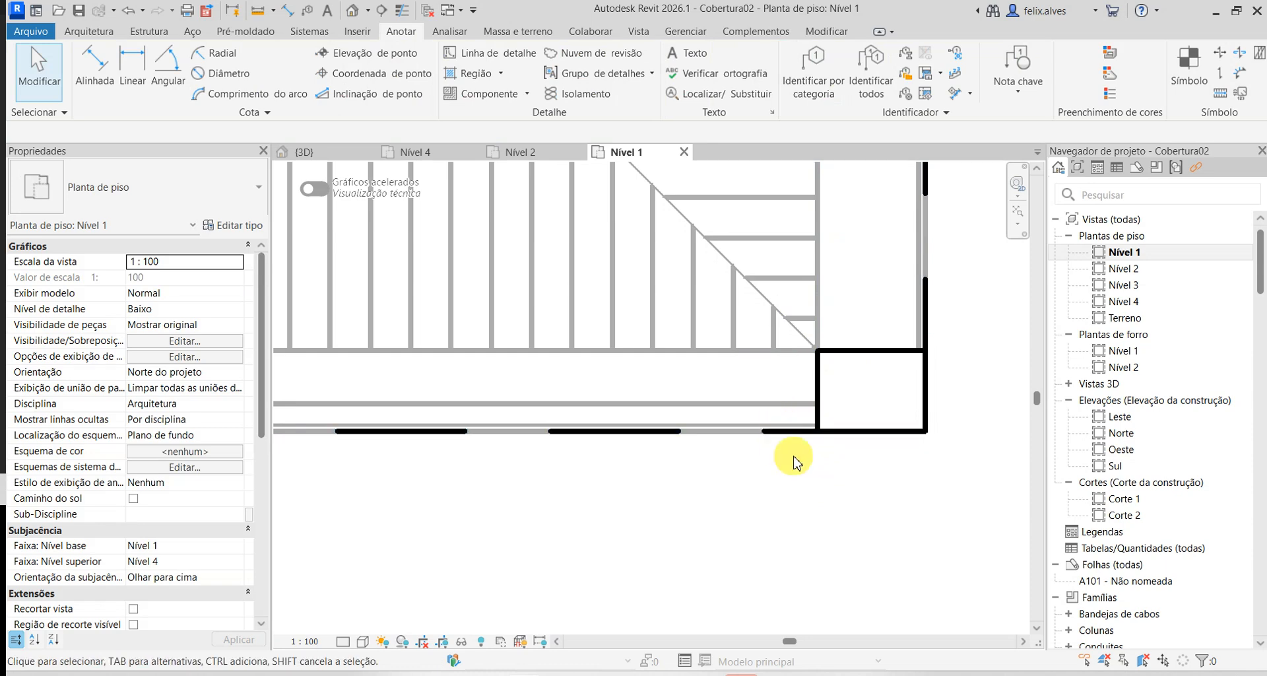
# - Trim the projection lines at the roof outline's lower-right corner so they follow the notch between the two gutters
pyautogui.moveTo(792, 458); pyautogui.dragTo(713, 430, button='middle')
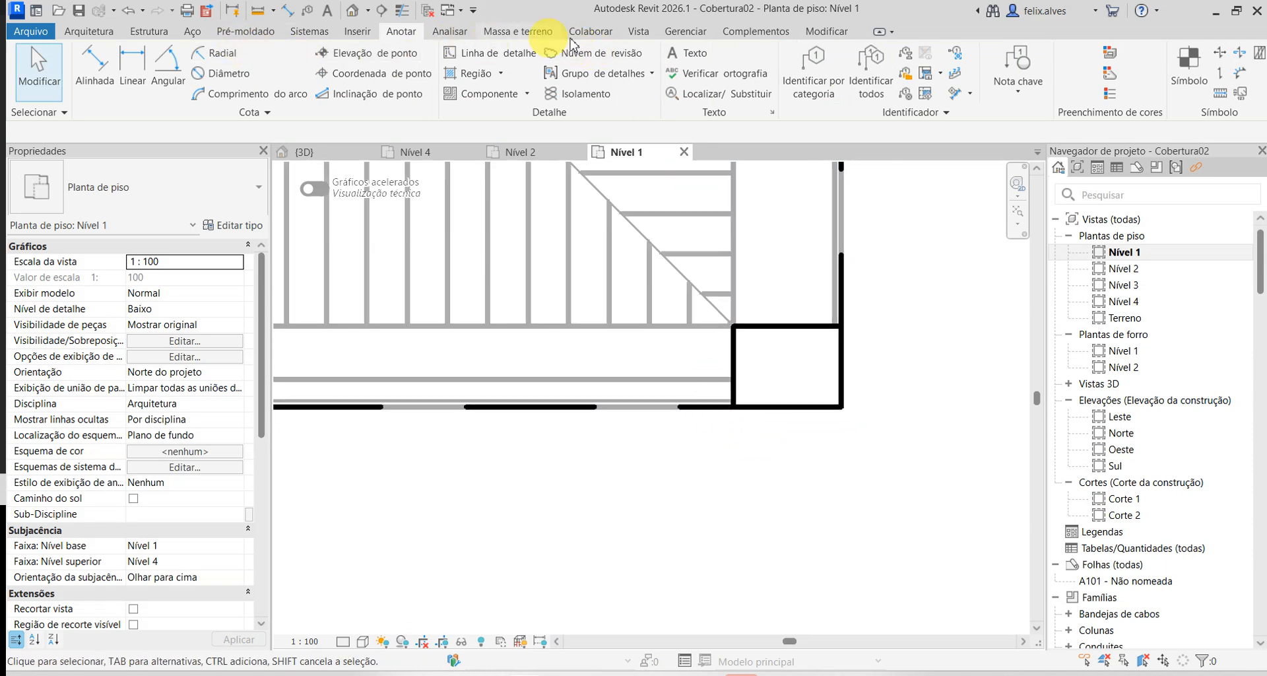
pyautogui.click(841, 33)
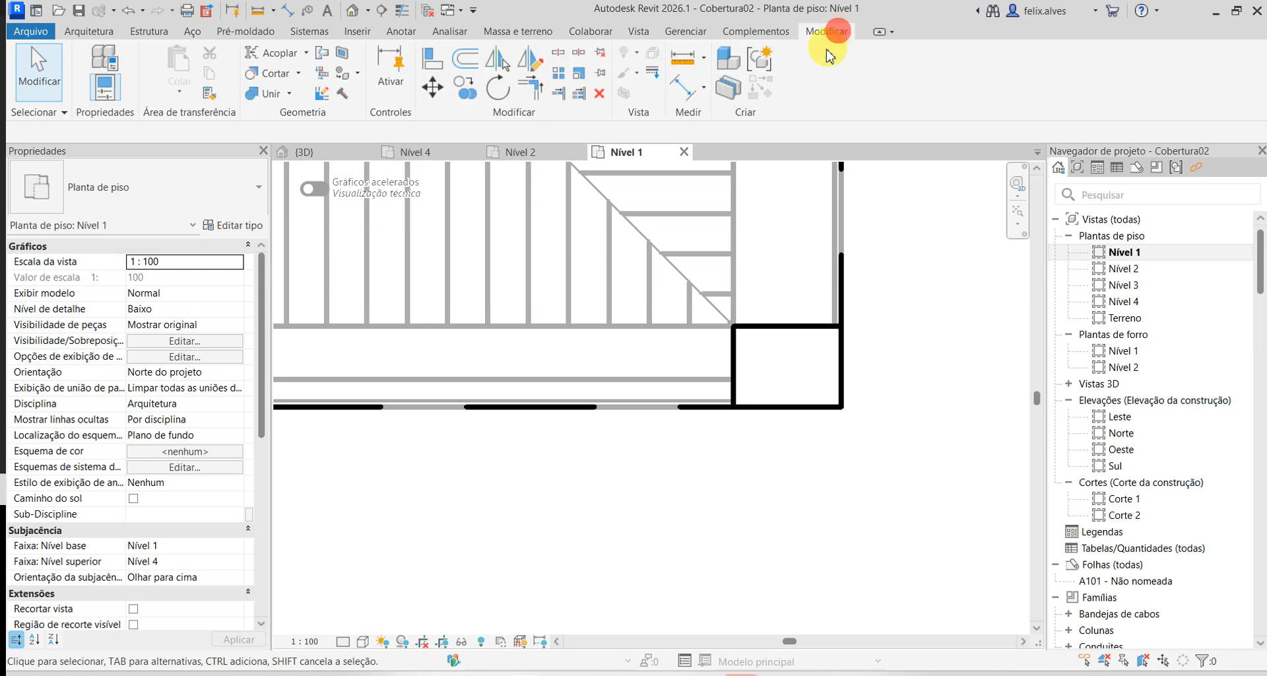
pyautogui.click(531, 89)
pyautogui.click(713, 406)
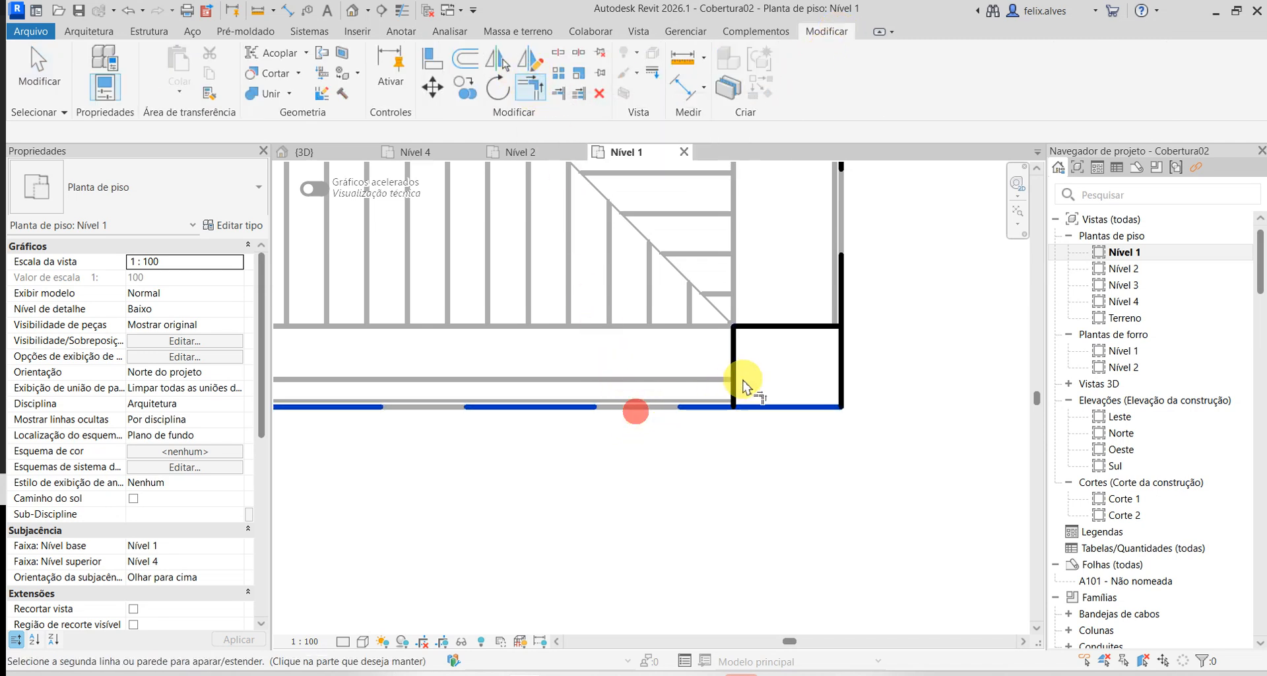
pyautogui.click(735, 373)
pyautogui.click(800, 327)
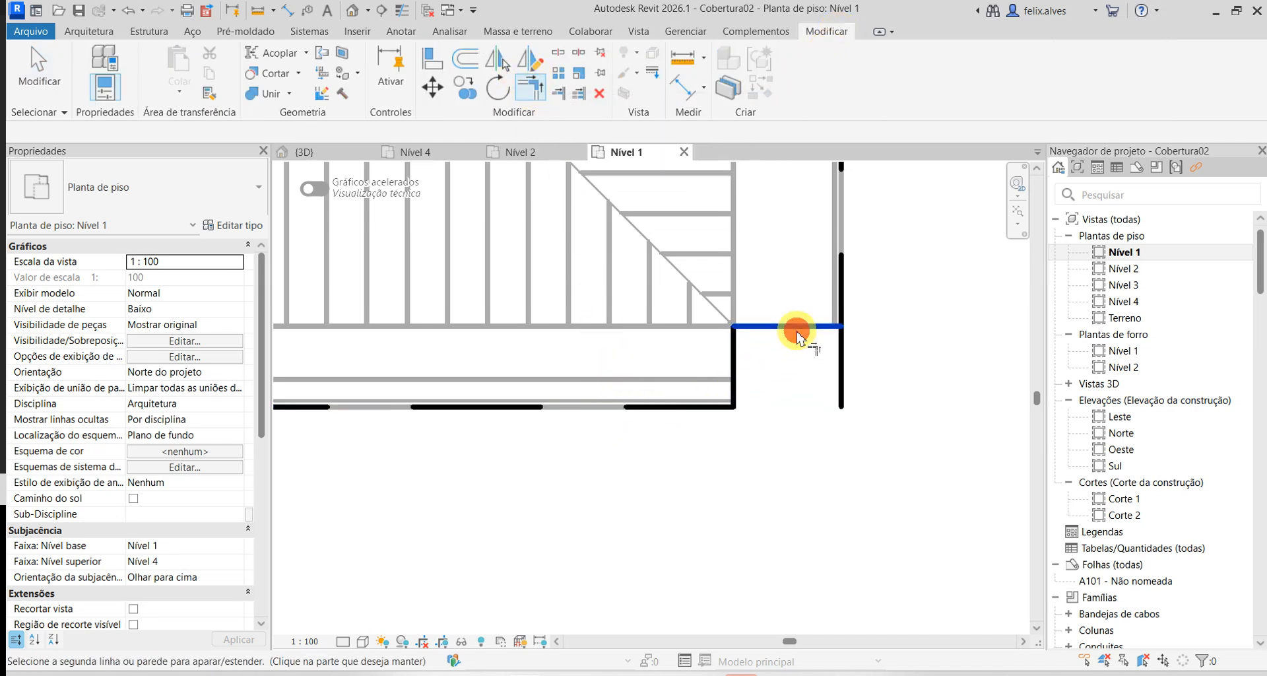
pyautogui.click(844, 295)
pyautogui.press('Escape')
pyautogui.press('Escape')
# - Set the underlay base level of the Nível 1 floor plan to Nenhum and apply the change
pyautogui.scroll(-5, 850, 449)
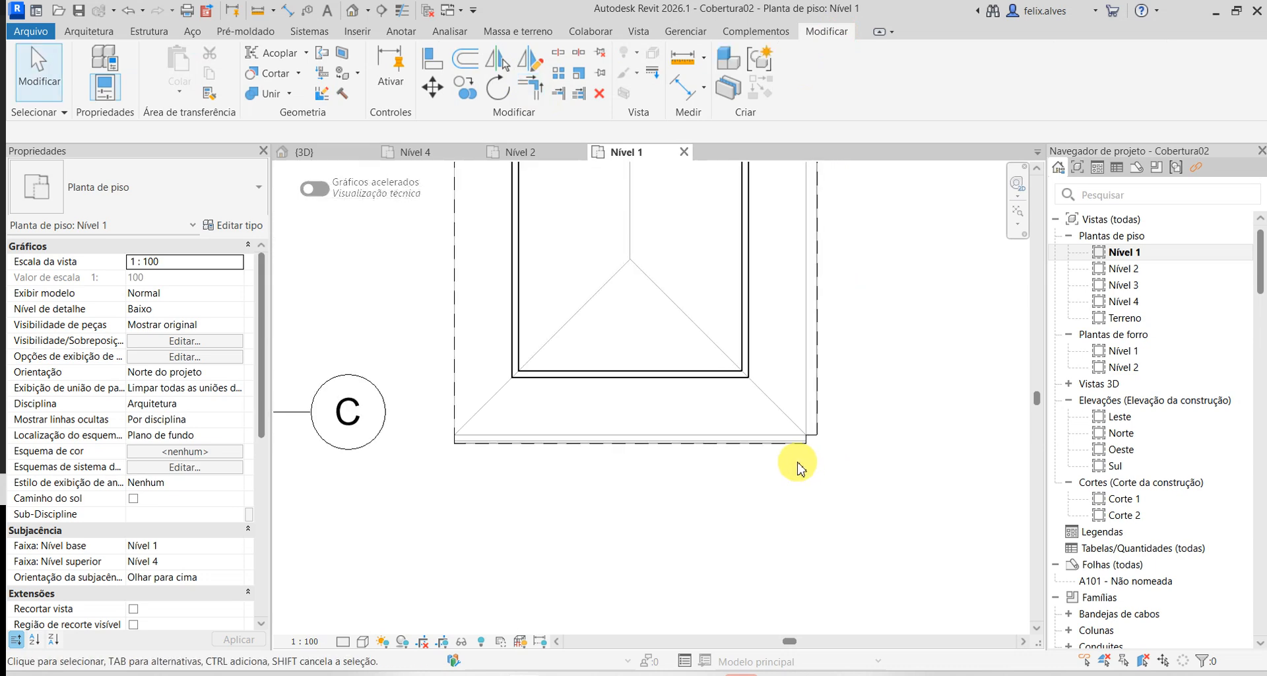
pyautogui.moveTo(699, 481); pyautogui.dragTo(744, 569, button='middle')
pyautogui.scroll(-1, 744, 569)
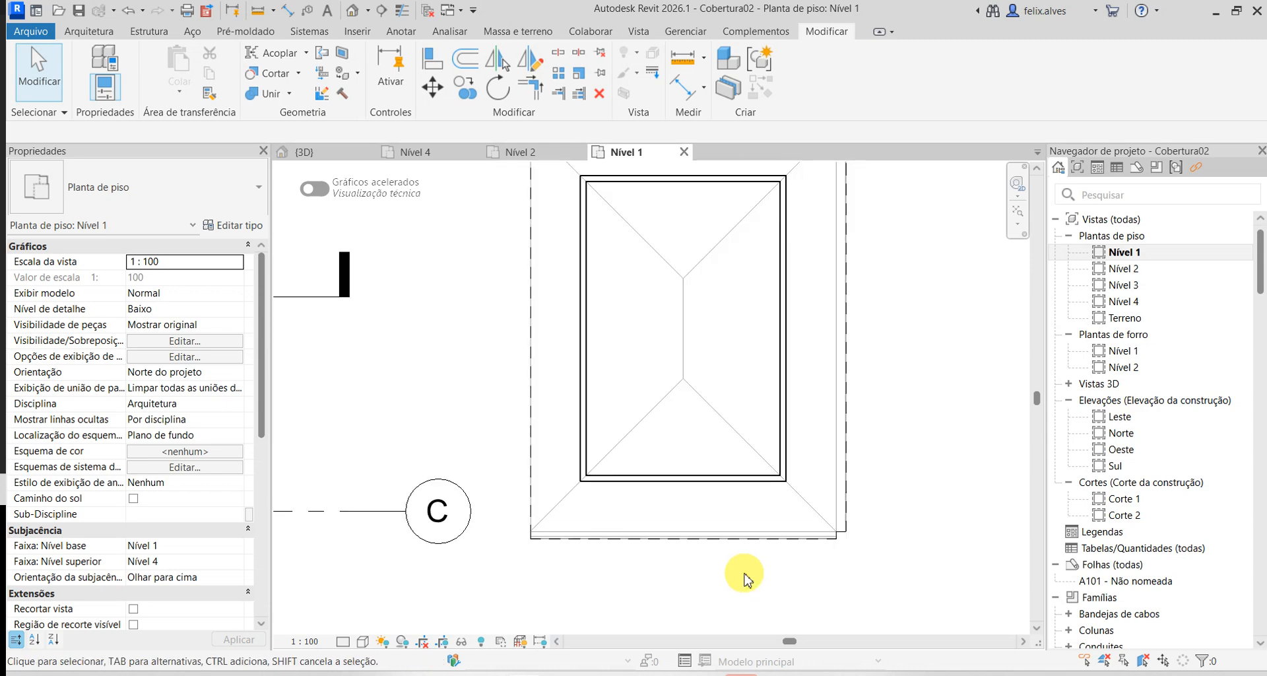
pyautogui.moveTo(774, 333); pyautogui.dragTo(783, 538, button='middle')
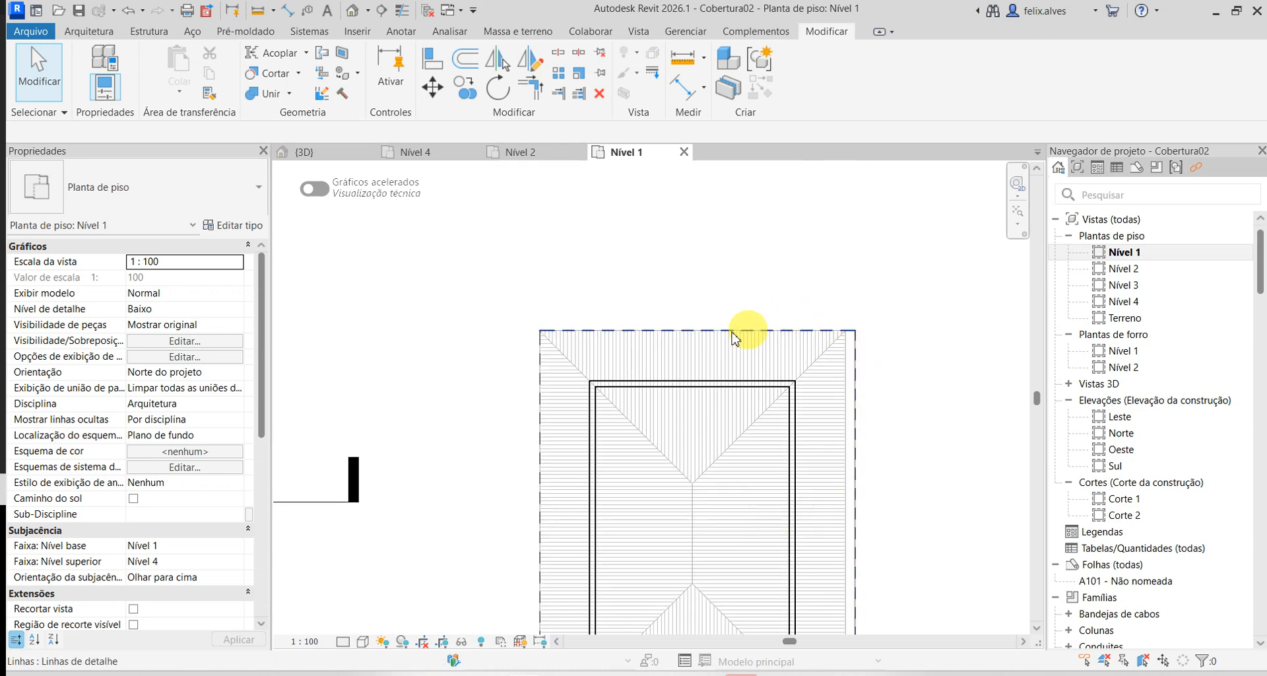
pyautogui.moveTo(557, 430); pyautogui.dragTo(563, 318, button='middle')
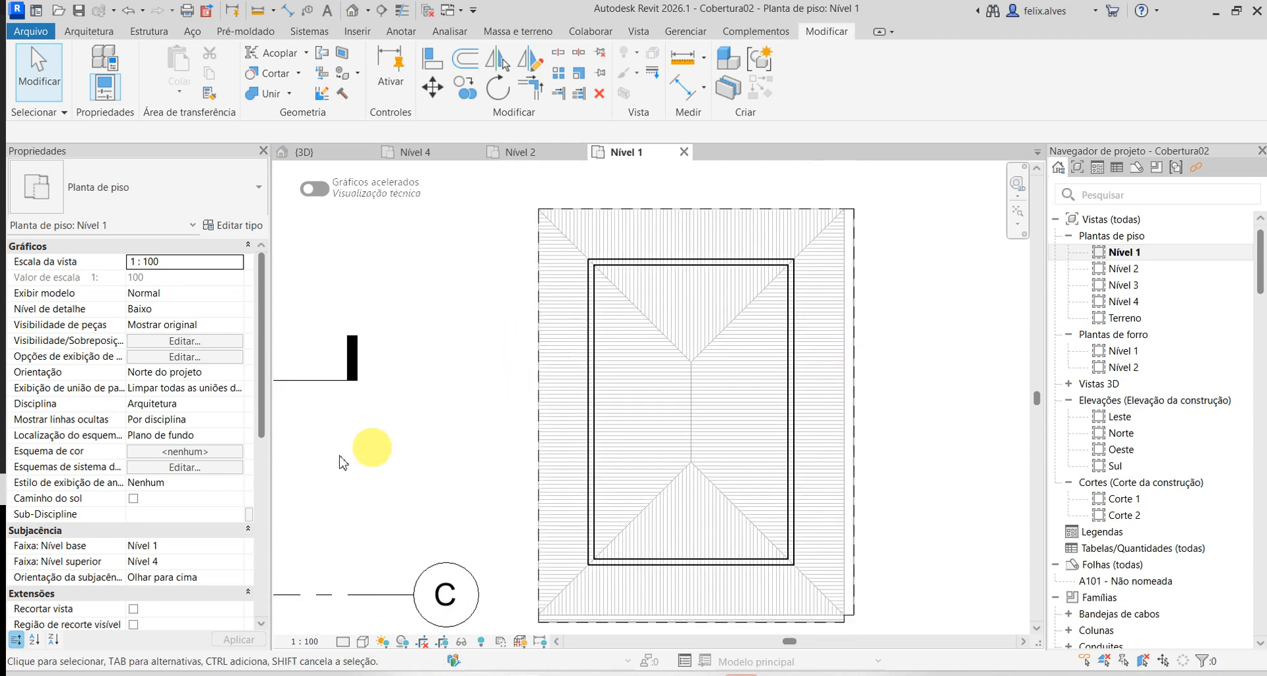
pyautogui.scroll(-3, 149, 528)
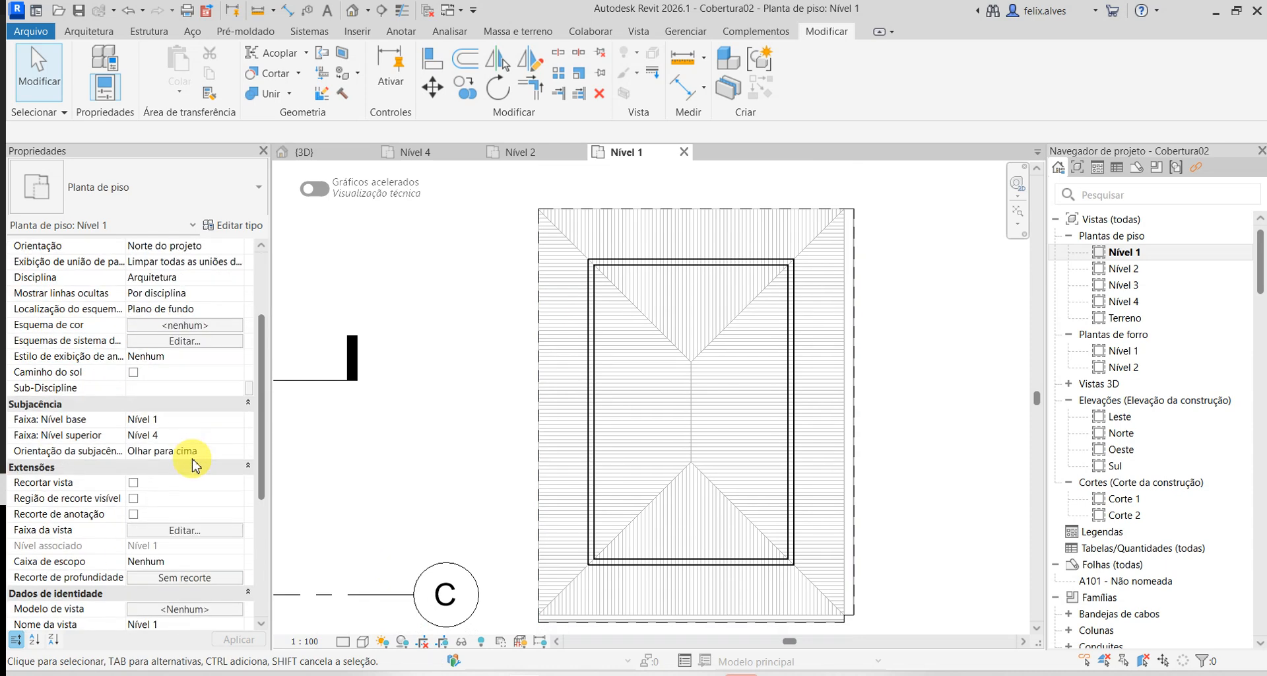
pyautogui.click(237, 420)
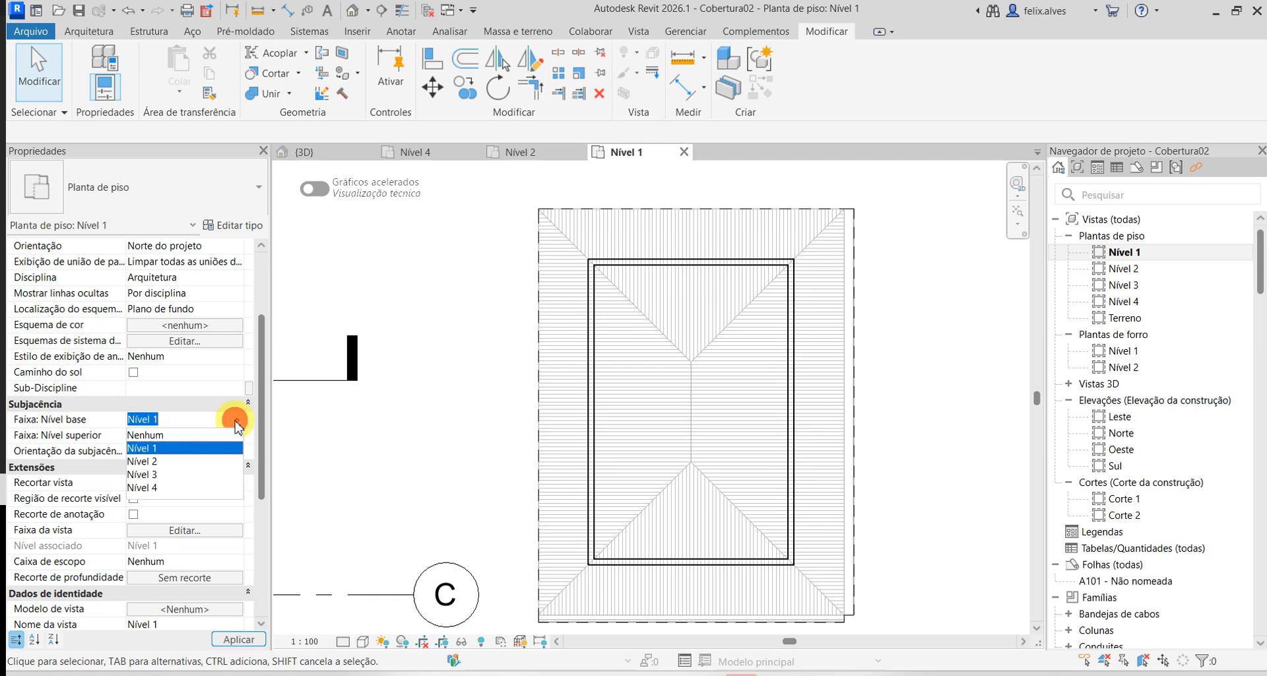
pyautogui.click(176, 434)
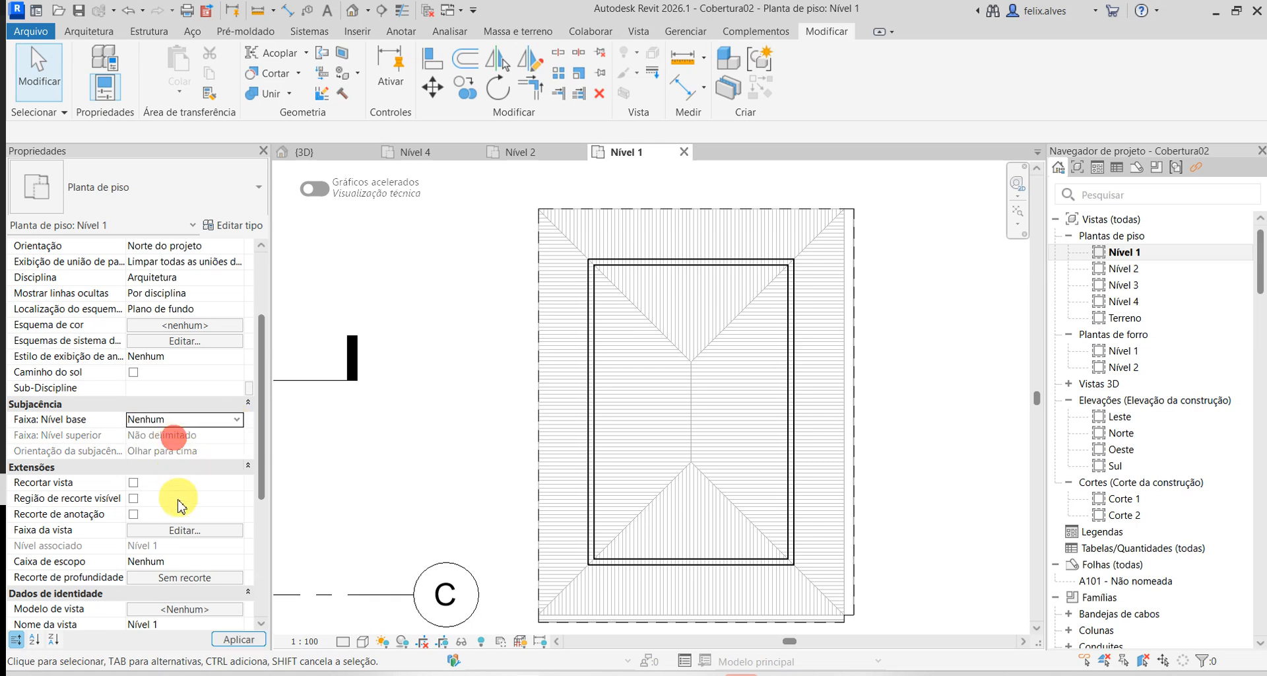
pyautogui.click(232, 644)
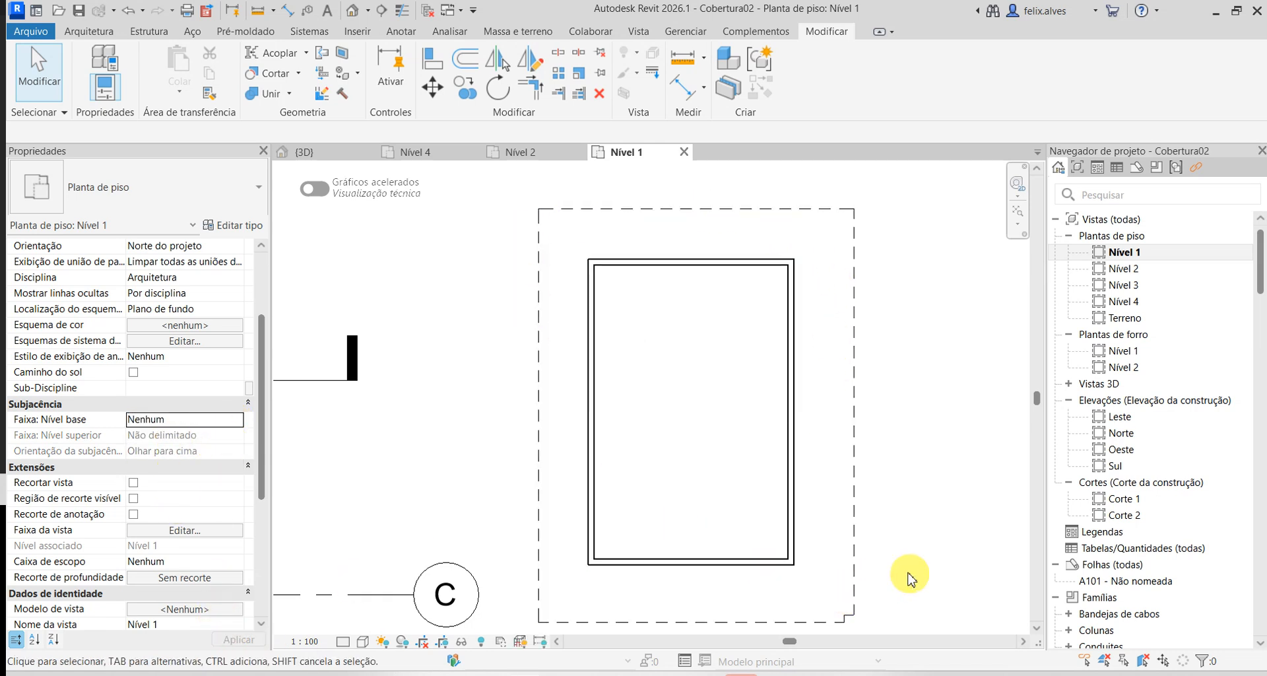
# - Place a 2.5mm Arial text note reading PROJEÇÃO on the upper dashed projection line
pyautogui.moveTo(908, 577)
pyautogui.mouseDown(button='middle')
pyautogui.moveTo(878, 452)
pyautogui.moveTo(840, 590)
pyautogui.moveTo(804, 526)
pyautogui.moveTo(825, 525)
pyautogui.mouseUp(button='middle')
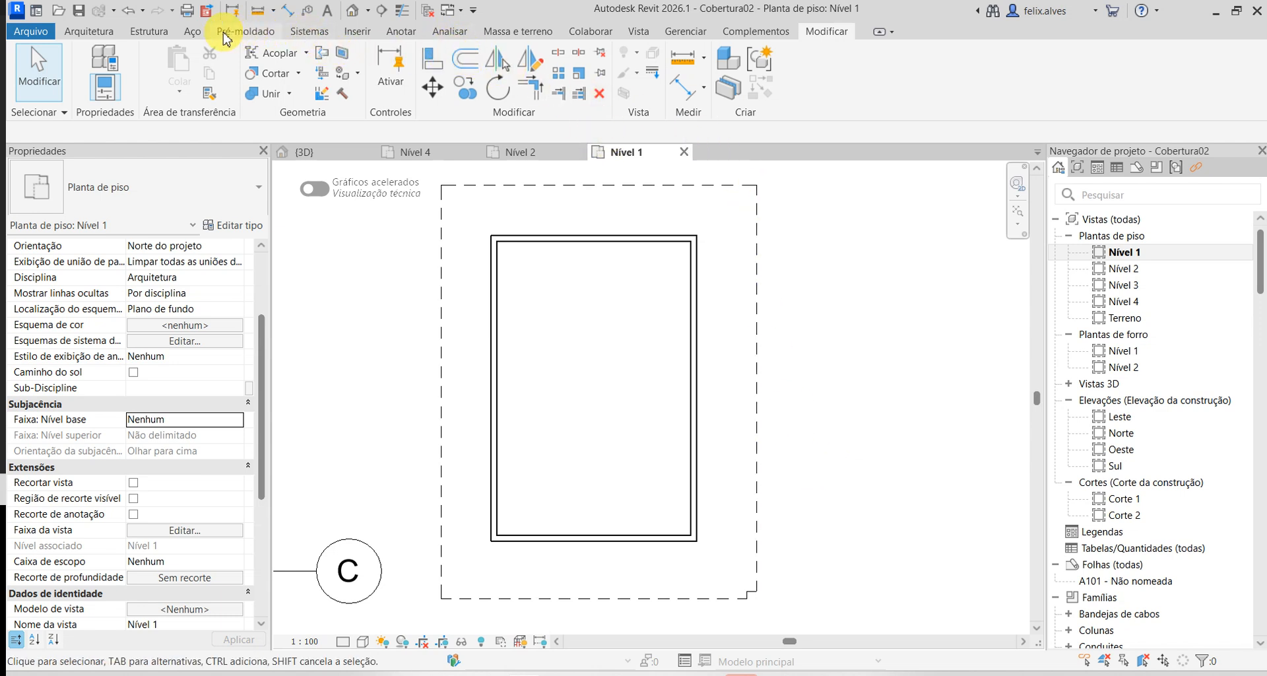
pyautogui.click(404, 33)
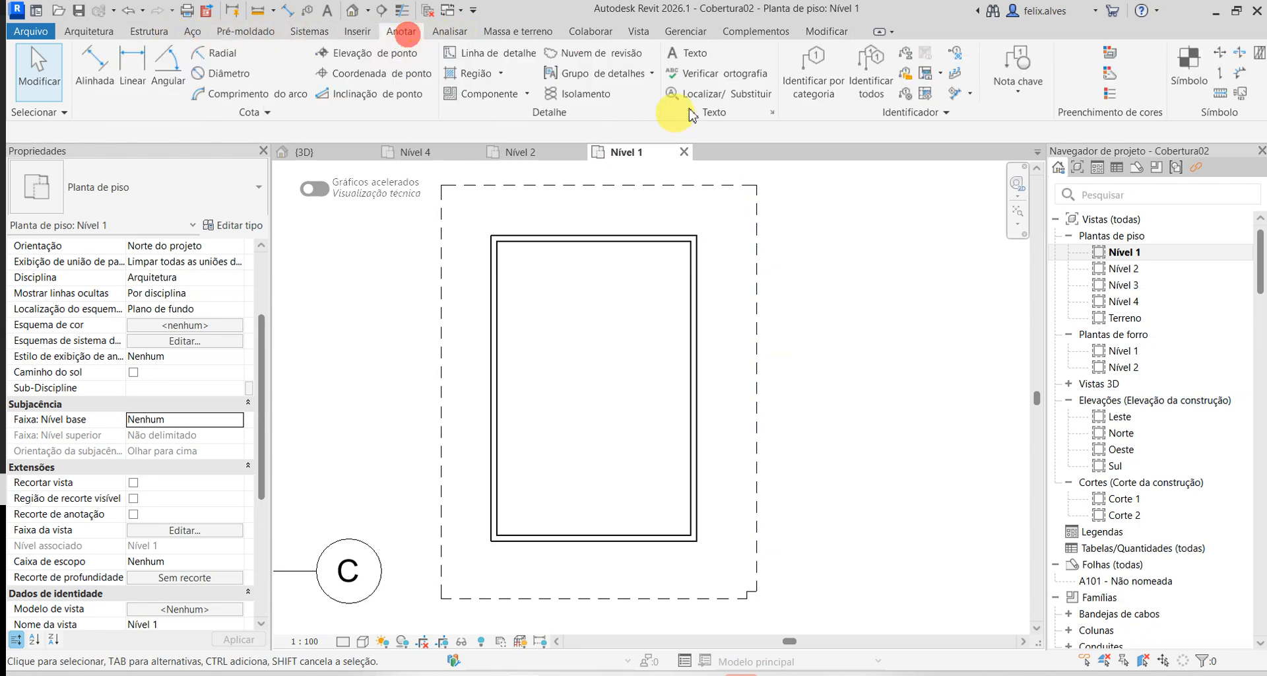
pyautogui.click(700, 64)
pyautogui.click(543, 180)
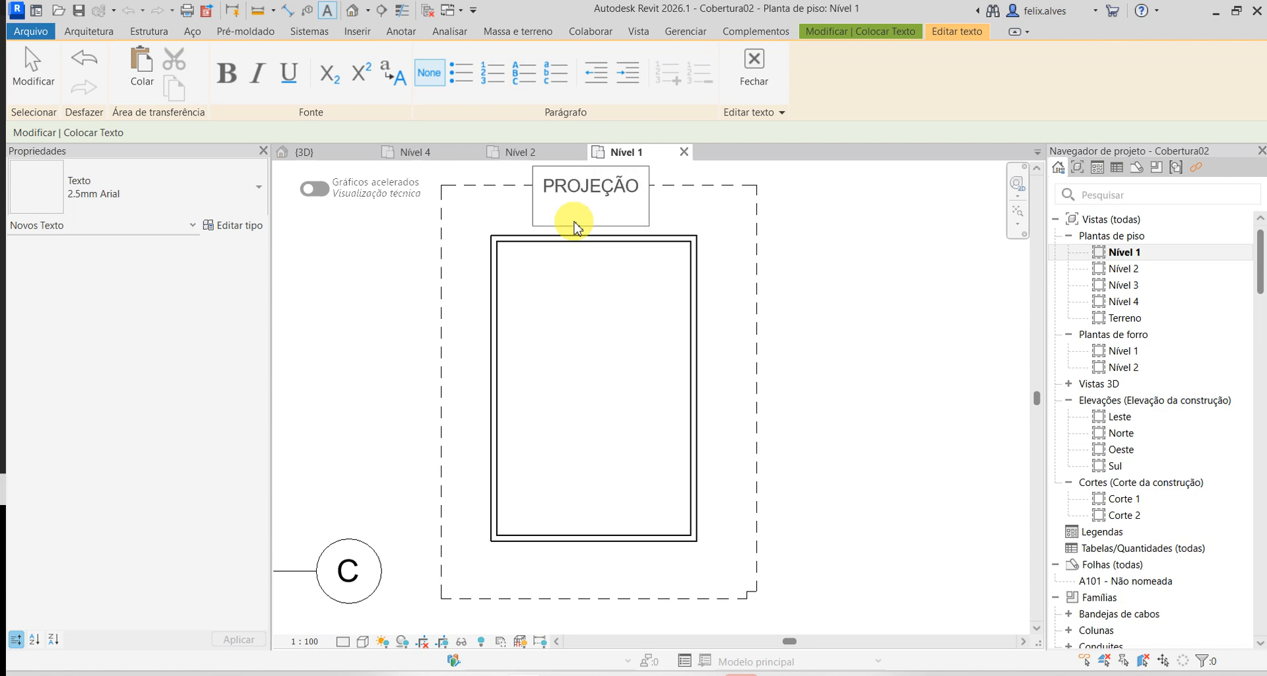
pyautogui.click(804, 235)
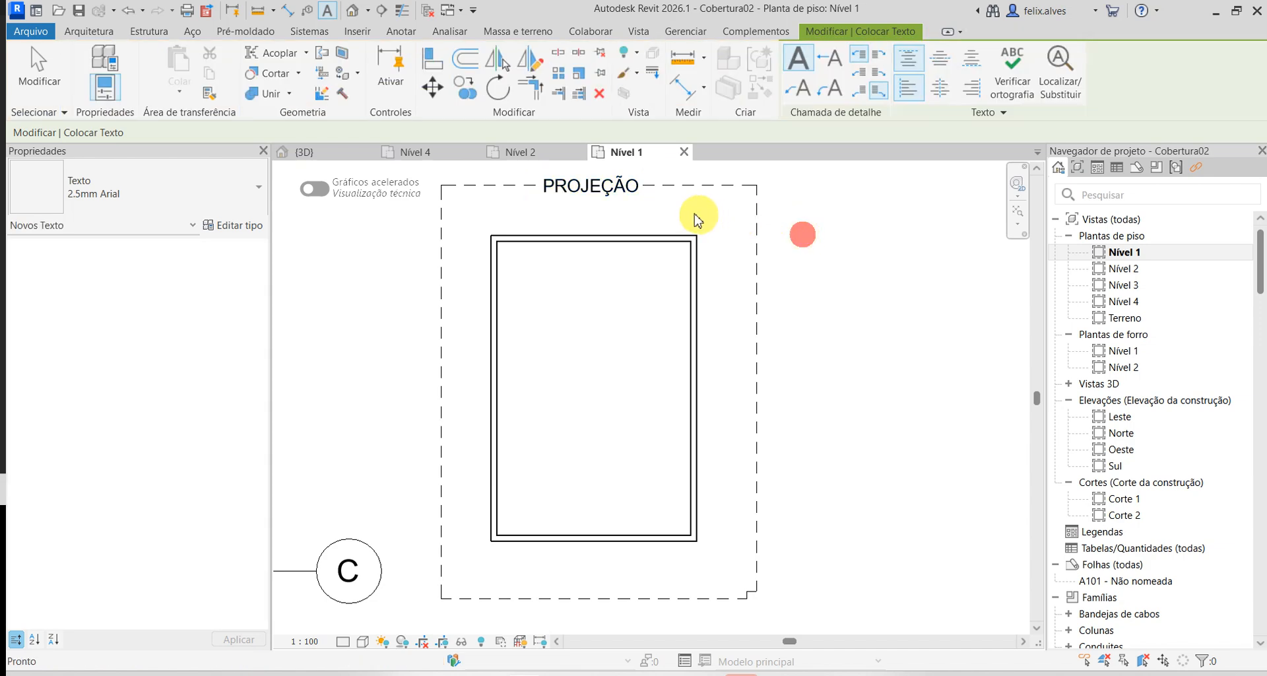
# - Nudge the PROJEÇÃO note upward until it sits just above the upper dashed line
pyautogui.scroll(3, 707, 362)
pyautogui.click(598, 320)
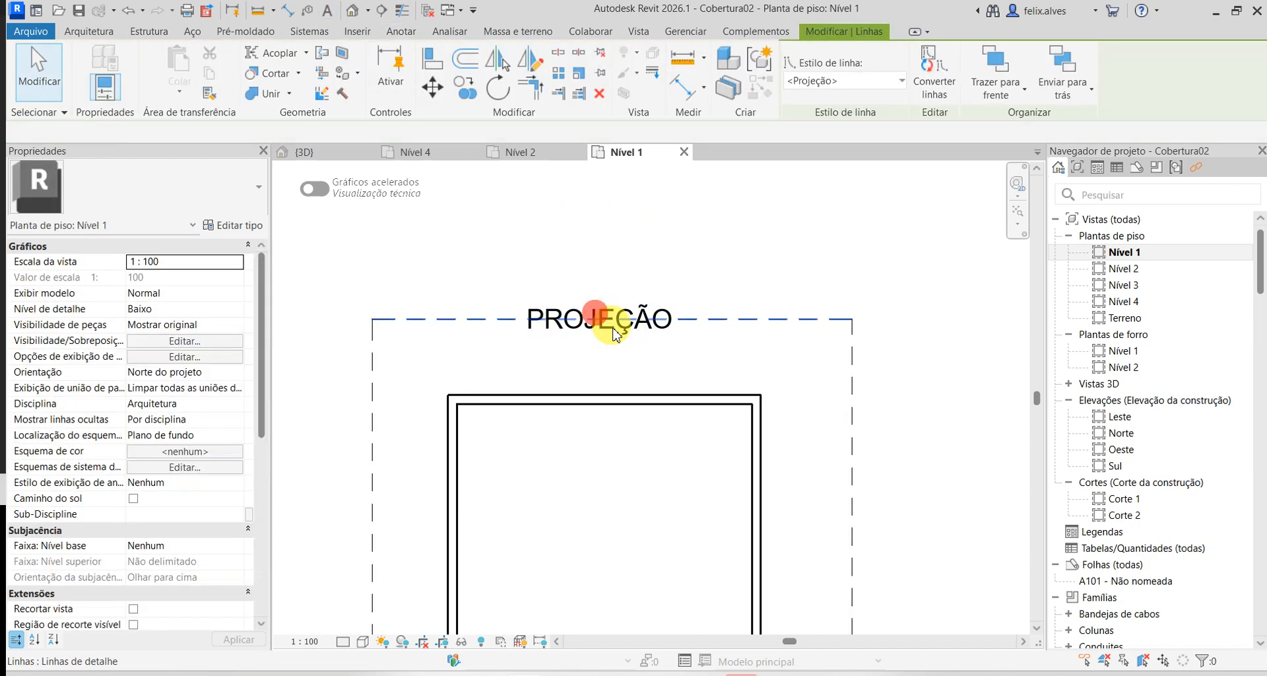
pyautogui.press('Up')
pyautogui.press('Up')
pyautogui.press('Up')
pyautogui.press('Up')
pyautogui.press('Up')
pyautogui.press('Up')
pyautogui.press('Up')
pyautogui.press('Up')
pyautogui.press('Up')
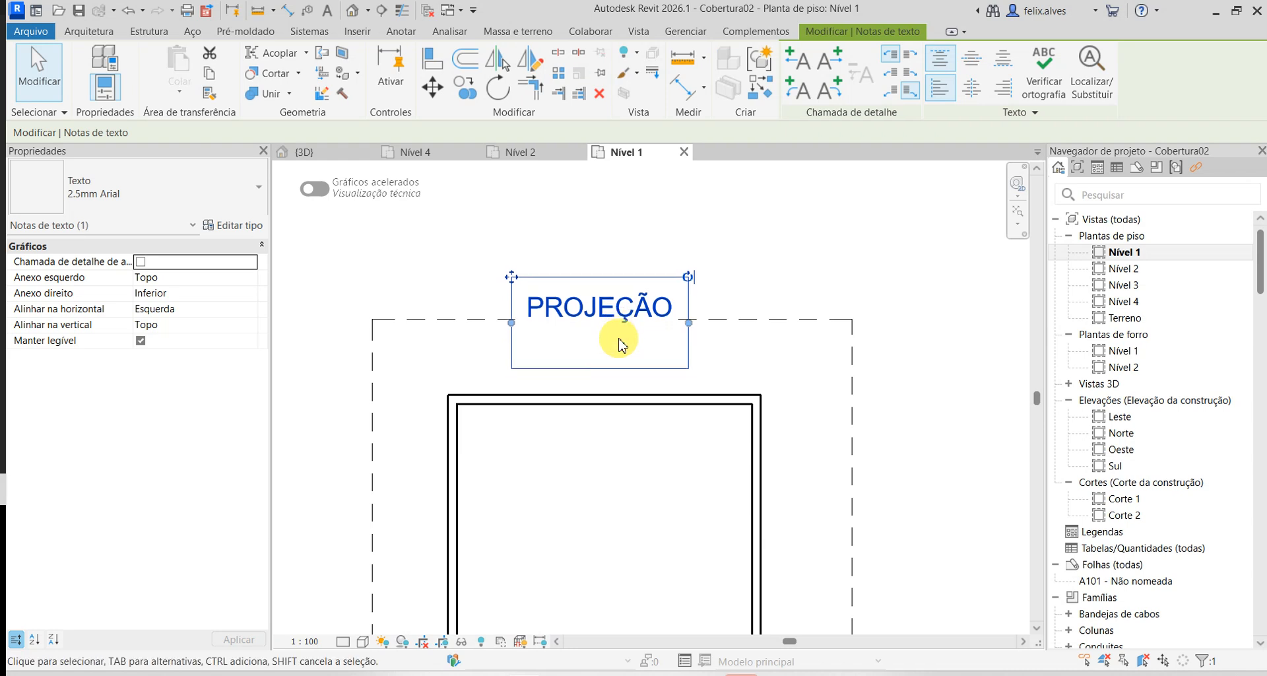
pyautogui.click(792, 283)
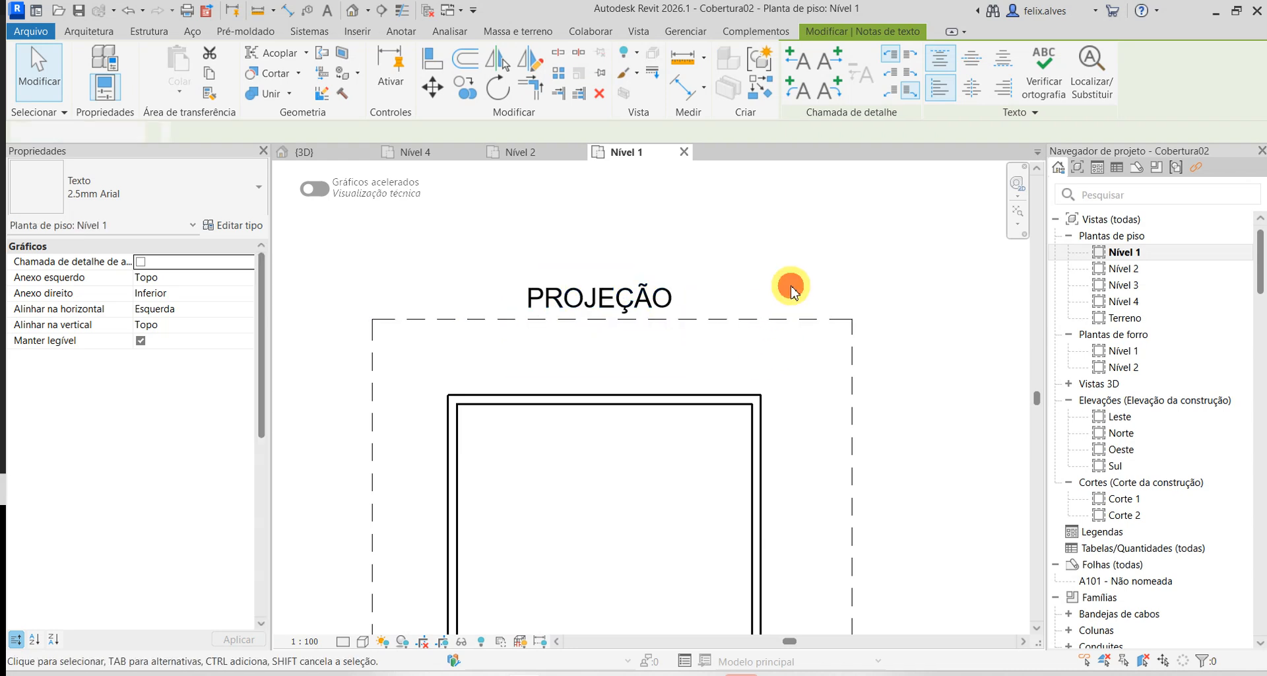
# - Change the PROJEÇÃO note's text type to 2.0mm Arial
pyautogui.click(660, 296)
pyautogui.click(218, 192)
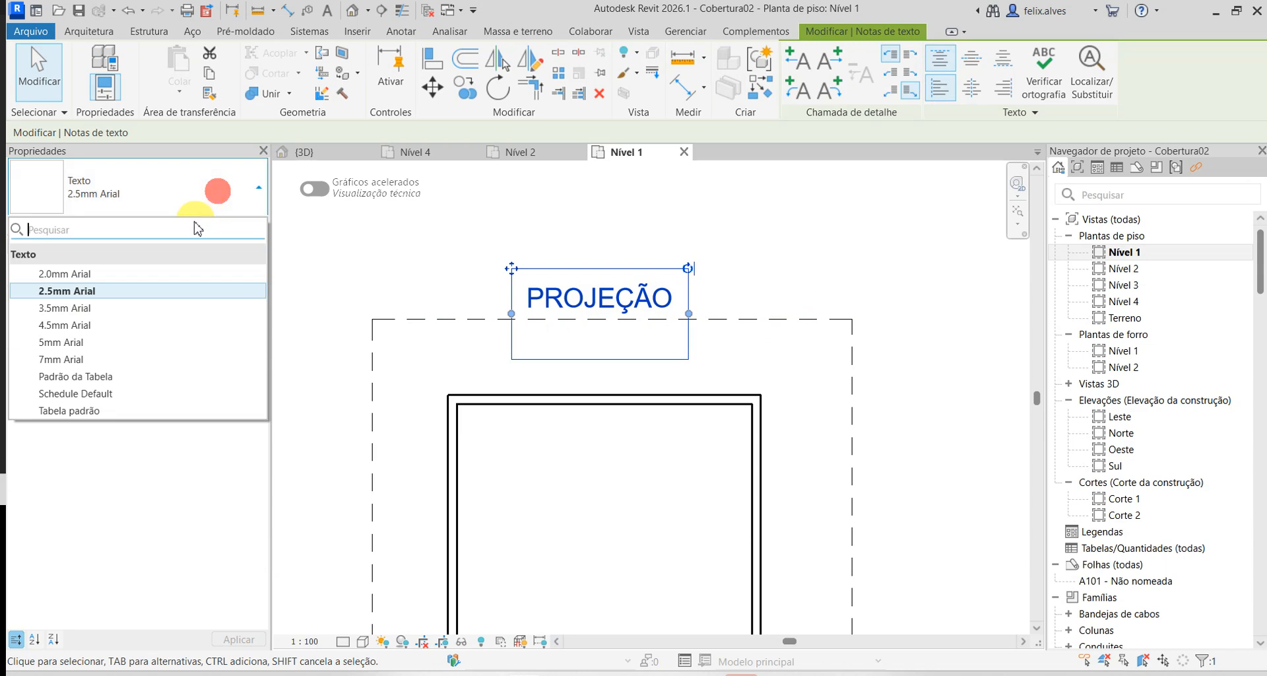
pyautogui.click(122, 274)
pyautogui.click(790, 283)
pyautogui.click(619, 289)
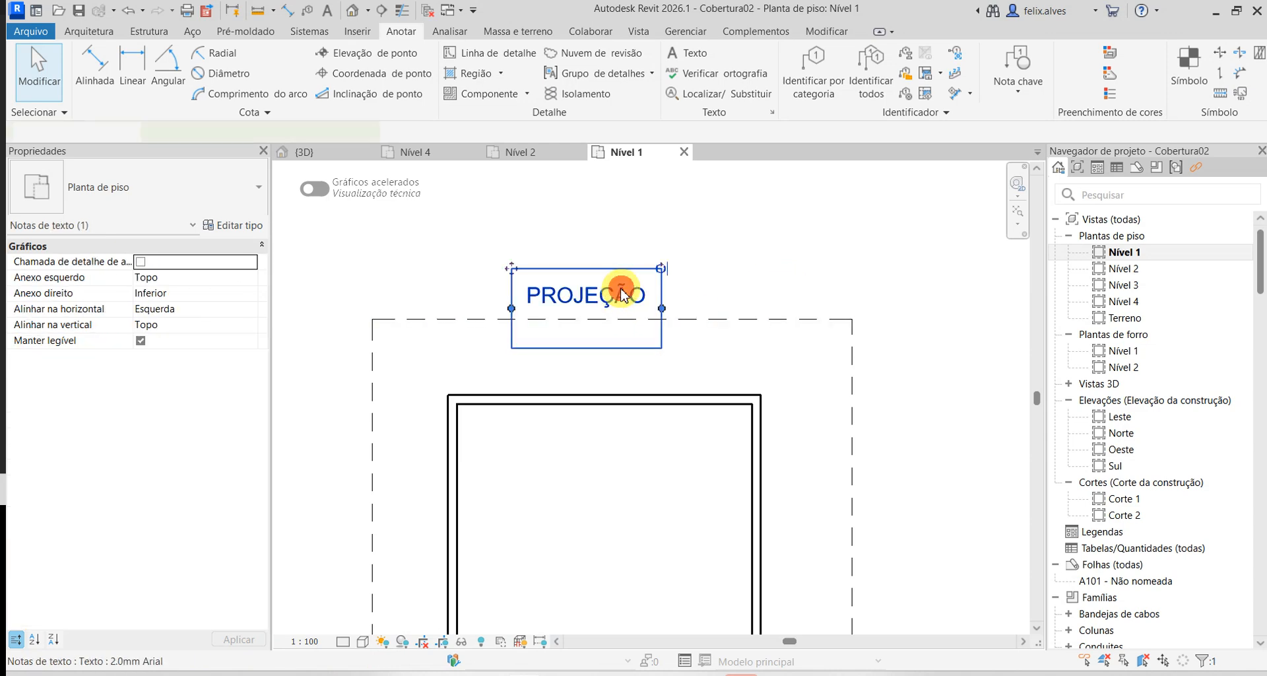
pyautogui.press('Escape')
# - Extend the note's wording to PROJEÇÃO DE COBERTURA
pyautogui.moveTo(707, 375); pyautogui.dragTo(600, 364, button='middle')
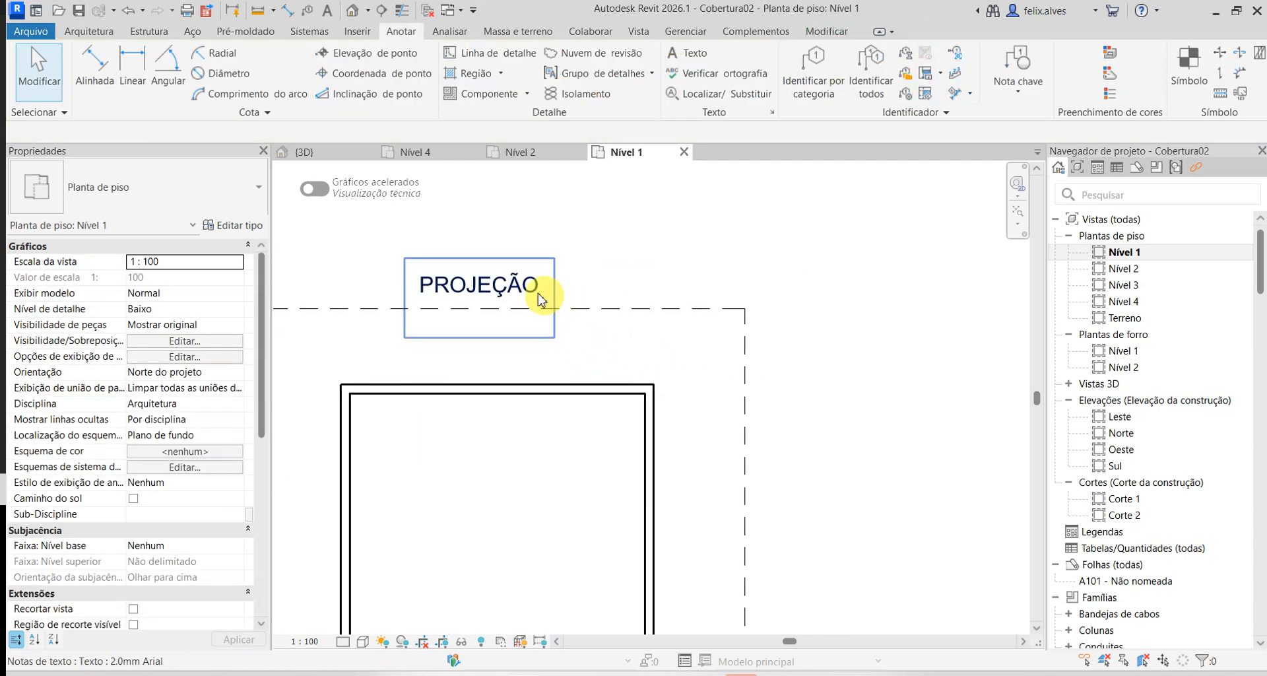
pyautogui.doubleClick(532, 291)
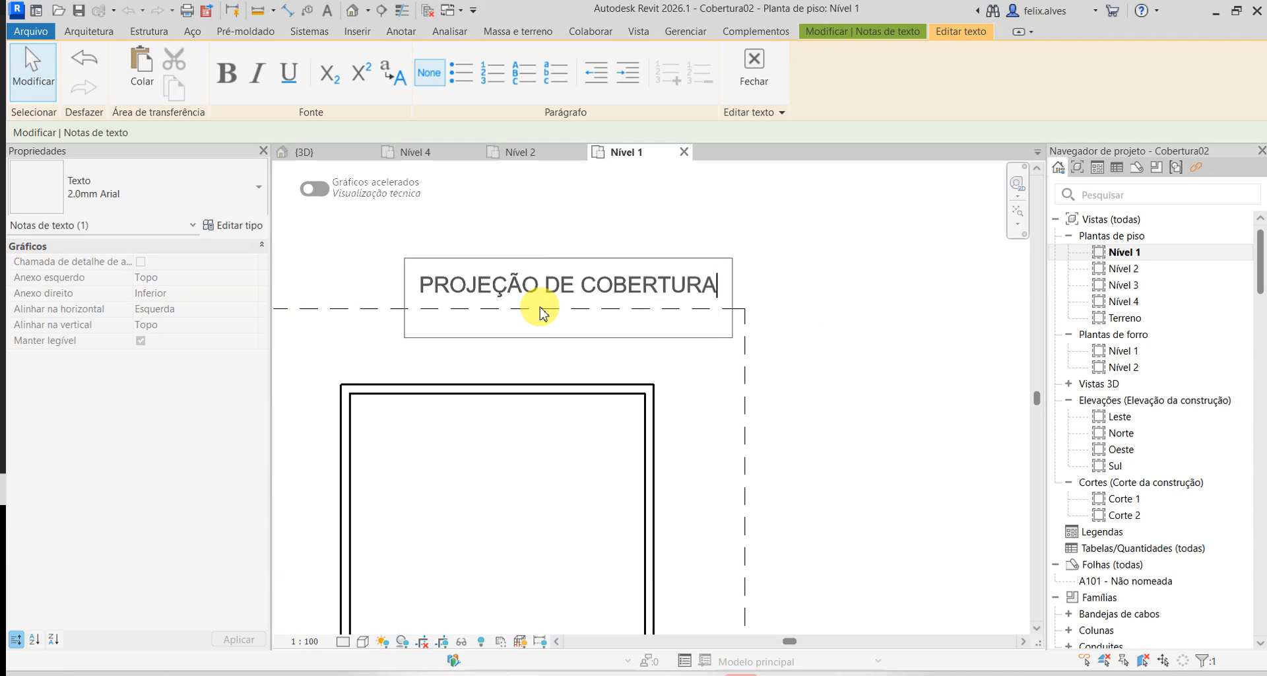
pyautogui.click(858, 339)
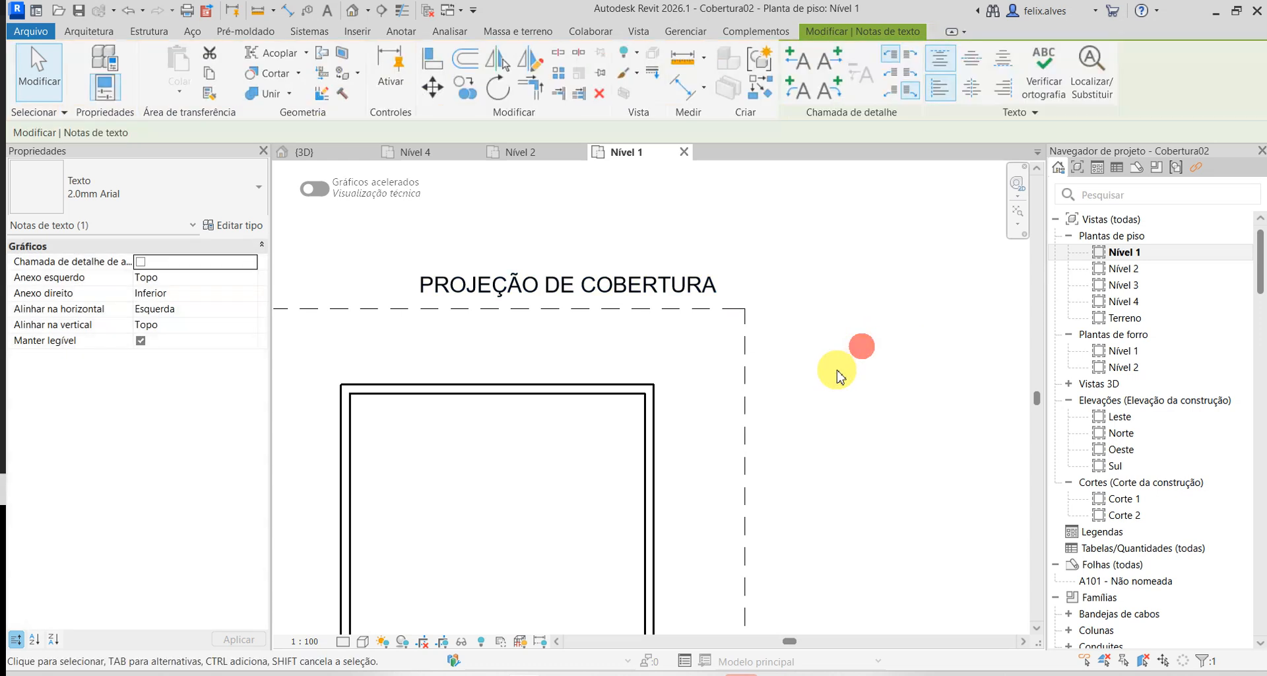
pyautogui.scroll(-2, 841, 356)
pyautogui.moveTo(840, 336); pyautogui.dragTo(845, 261, button='middle')
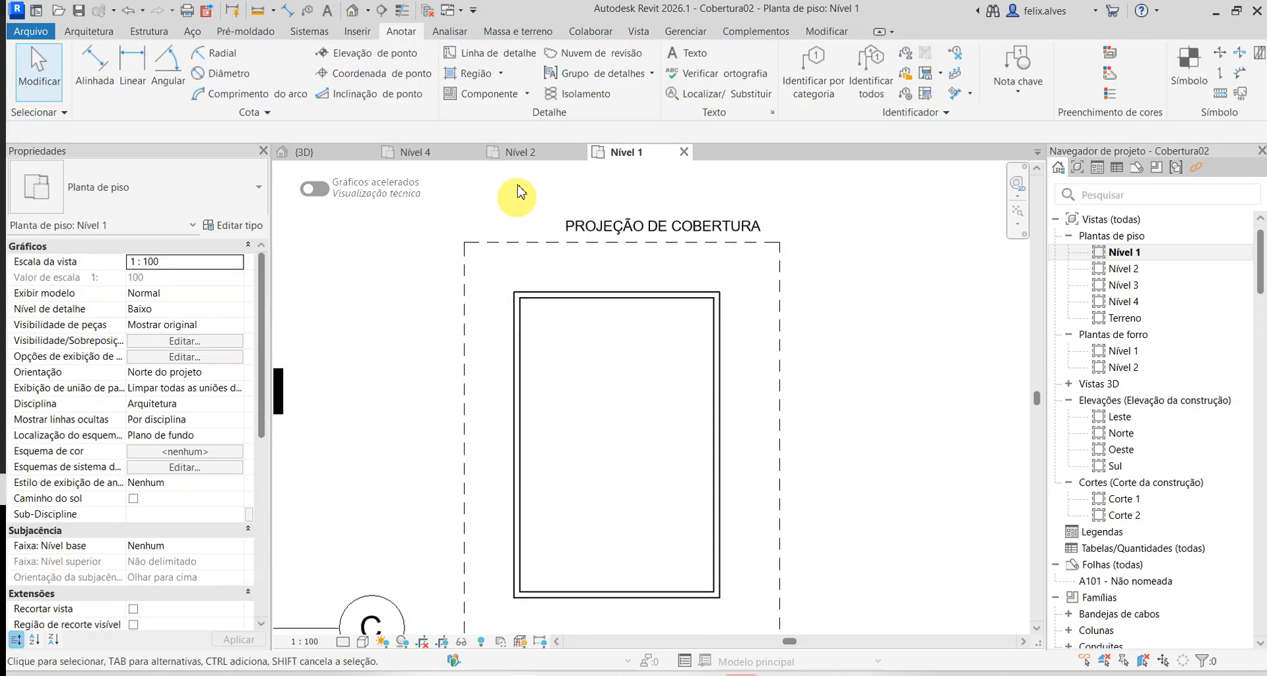
# - In the Nível 4 plan, place a 2.5mm Arial text note reading LIMITE DA EDIFICAÇÃO on the upper dashed wall line
pyautogui.click(418, 156)
pyautogui.scroll(2, 600, 206)
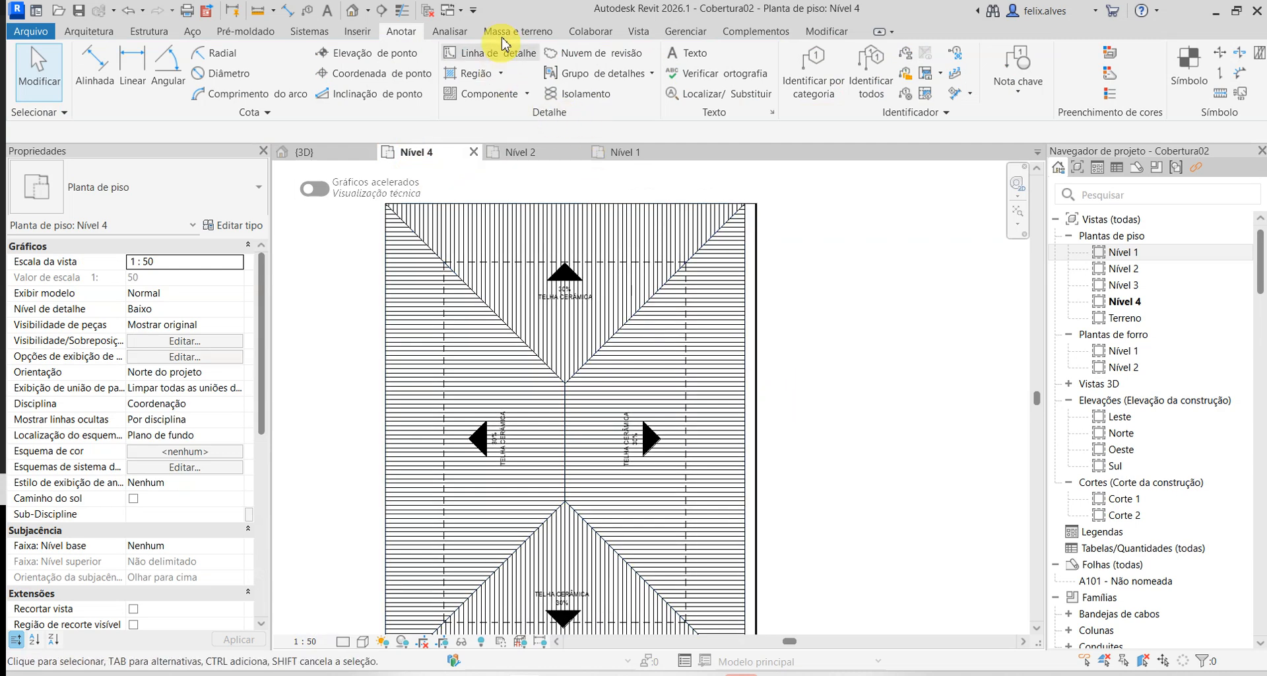
pyautogui.click(686, 53)
pyautogui.scroll(1, 530, 256)
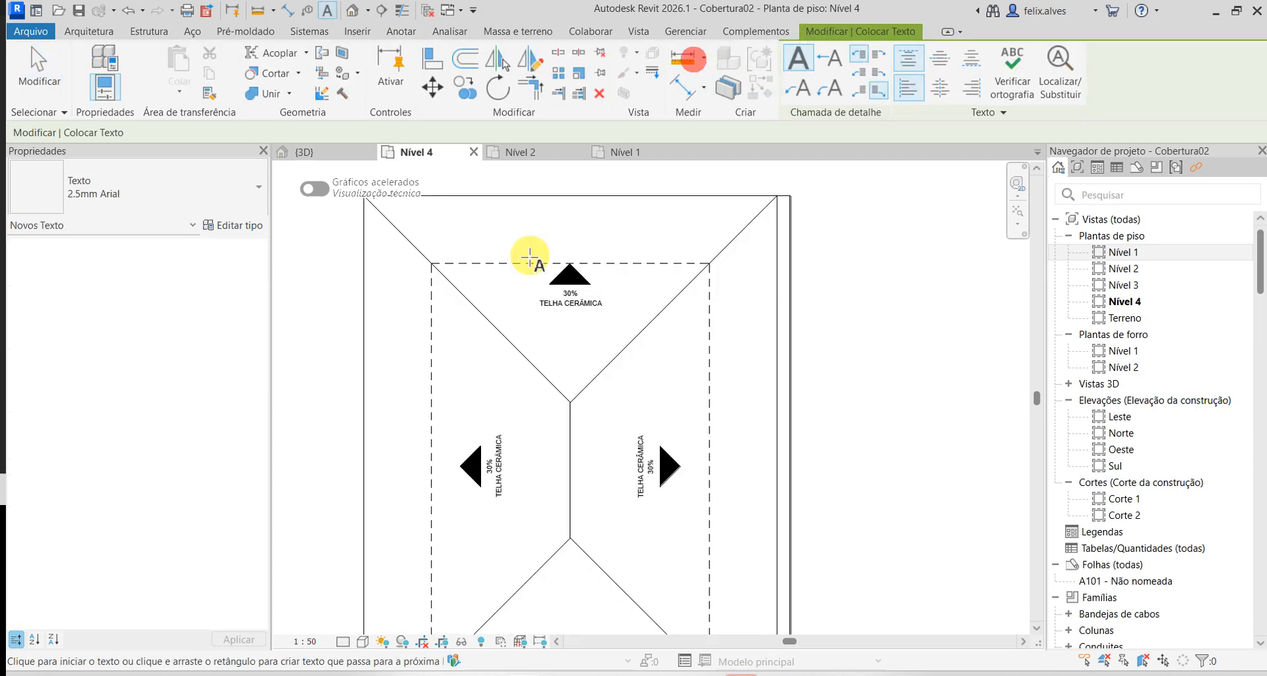
pyautogui.scroll(2, 495, 260)
pyautogui.click(410, 261)
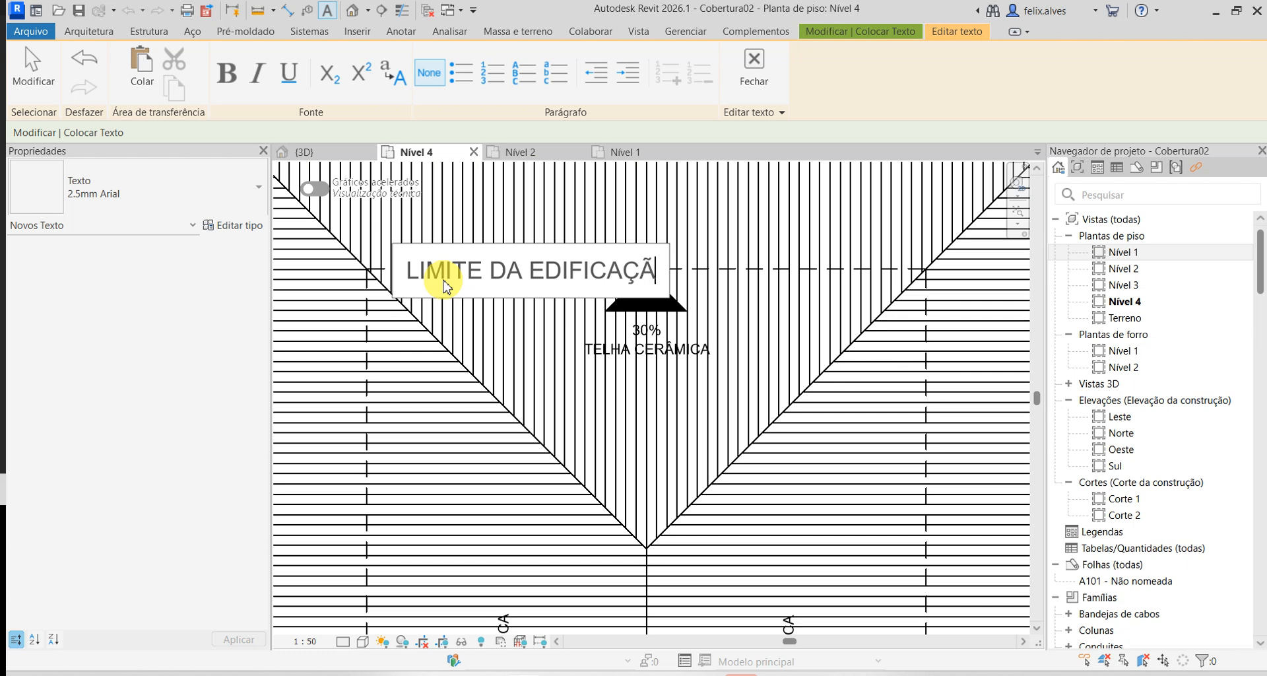
pyautogui.scroll(-3, 548, 237)
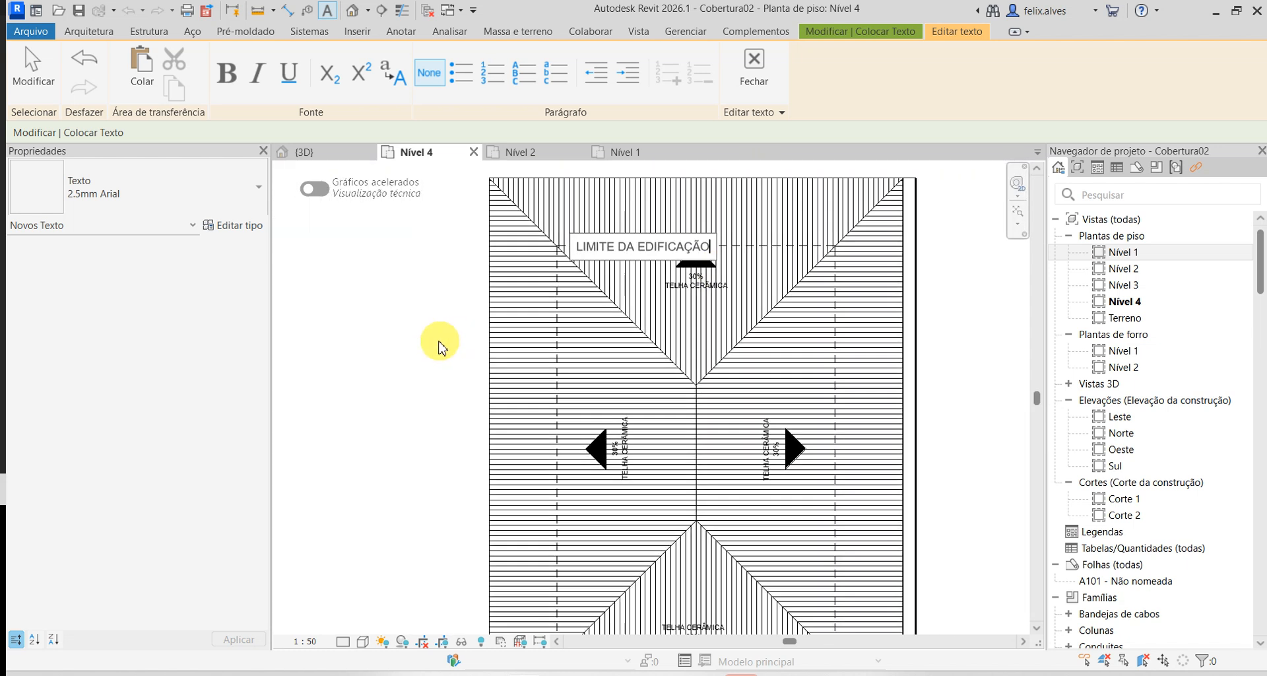
pyautogui.click(429, 339)
pyautogui.moveTo(558, 234); pyautogui.dragTo(571, 231)
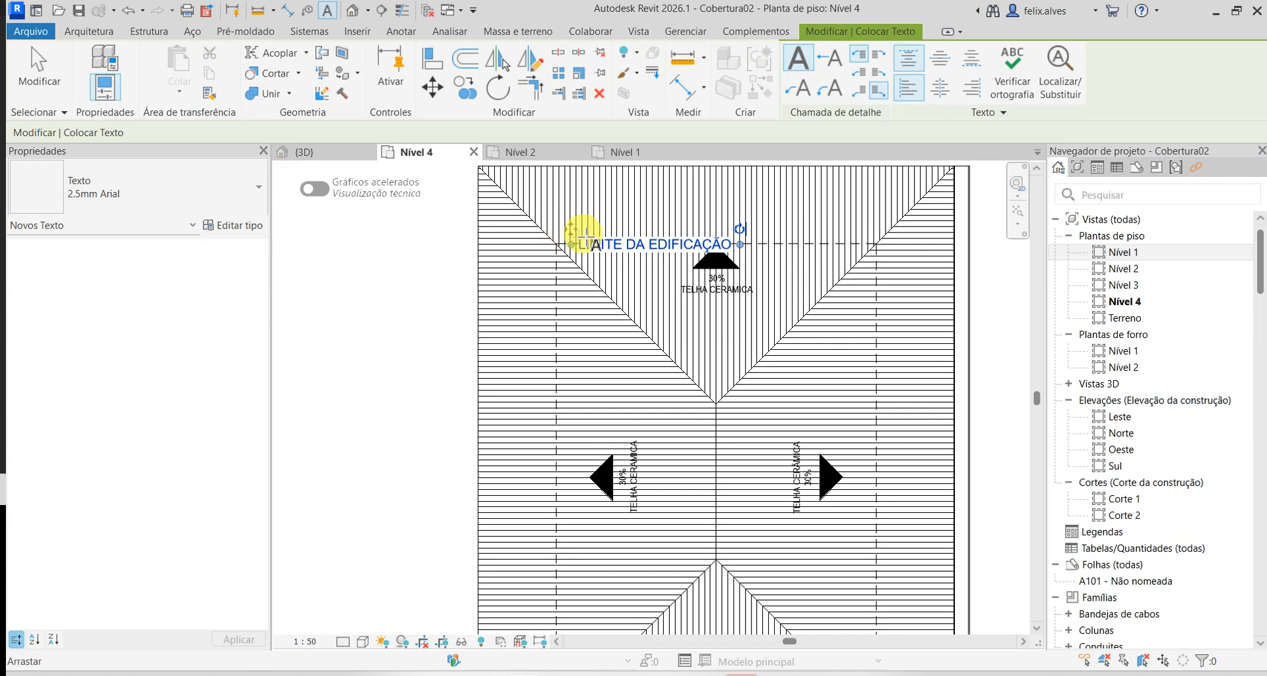
pyautogui.press('Escape')
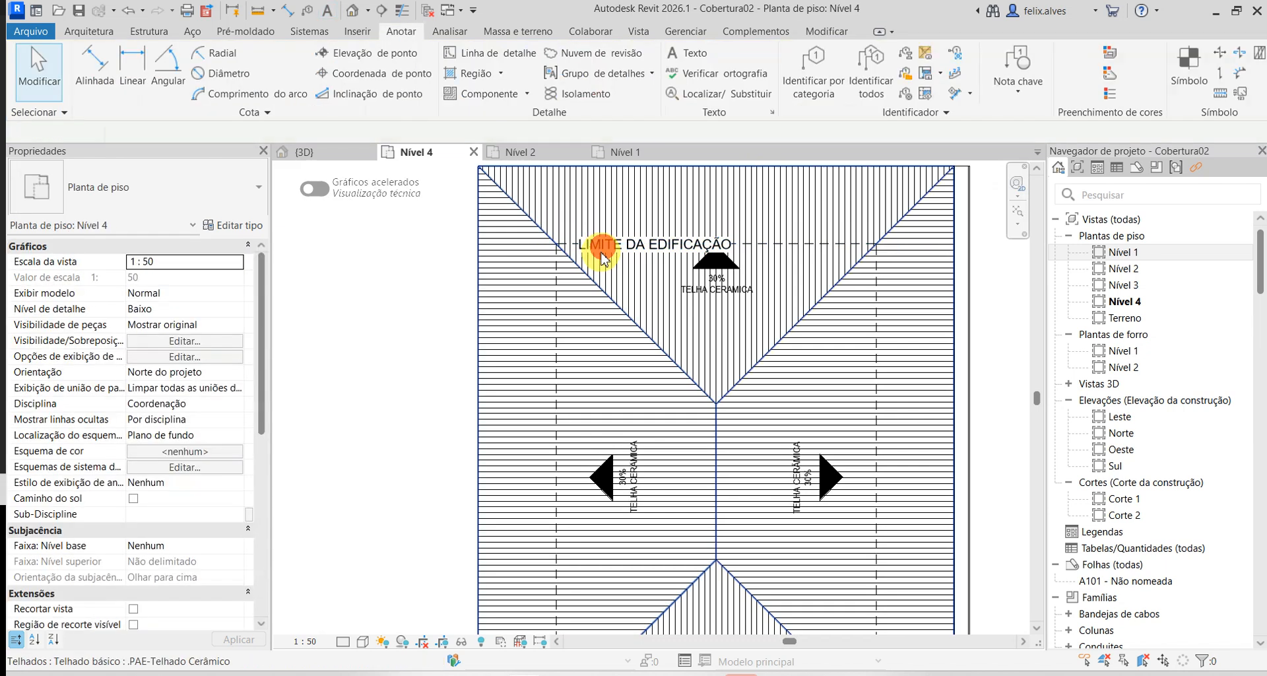
# - Nudge the LIMITE DA EDIFICAÇÃO note upward until it sits just above the dashed wall line
pyautogui.scroll(4, 602, 249)
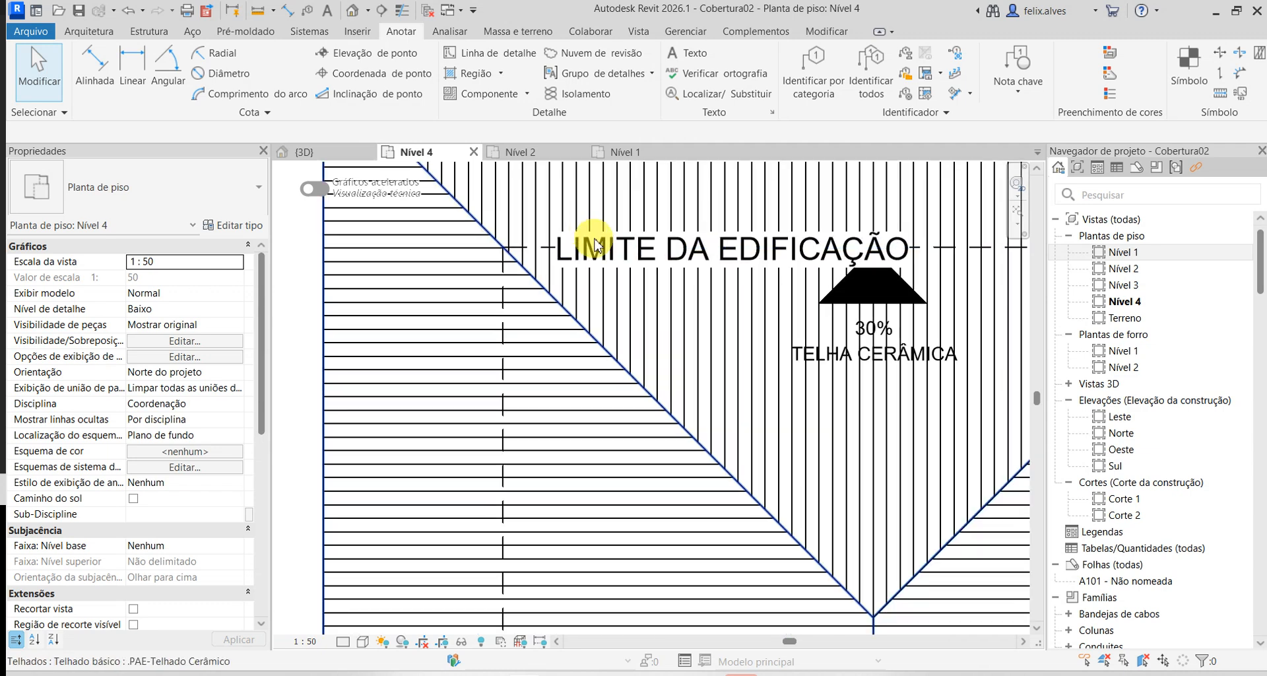
pyautogui.click(633, 258)
pyautogui.press('Escape')
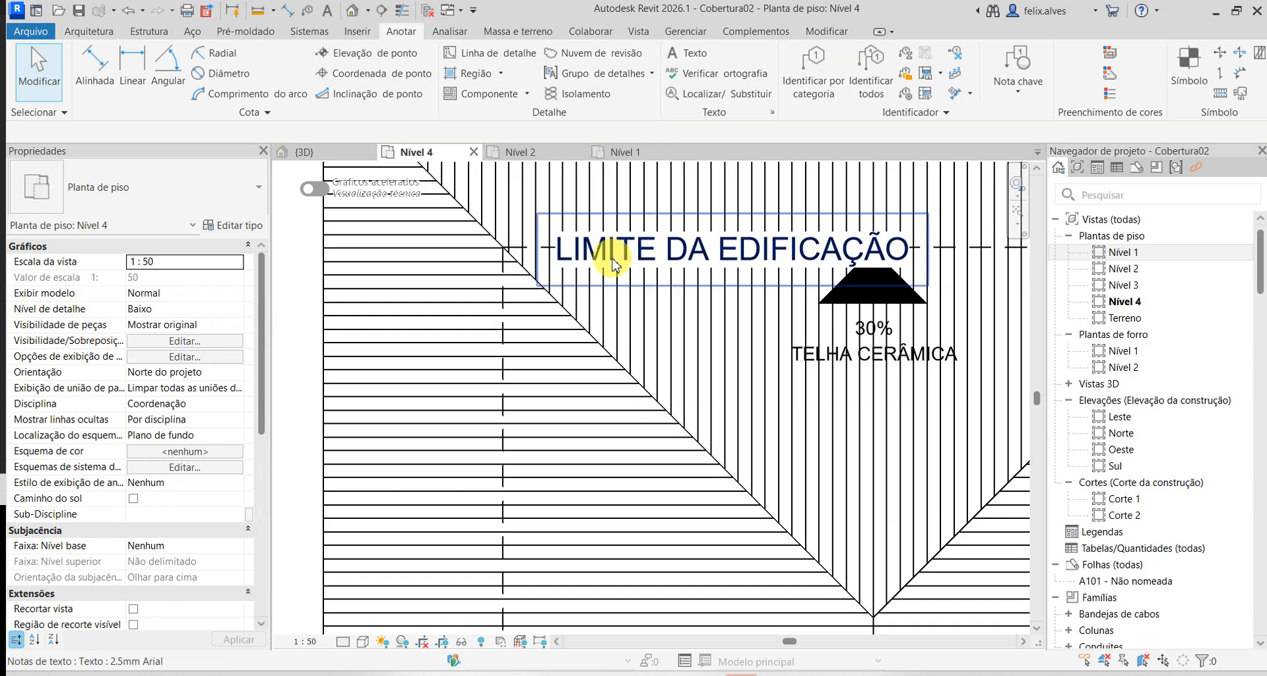
pyautogui.click(609, 262)
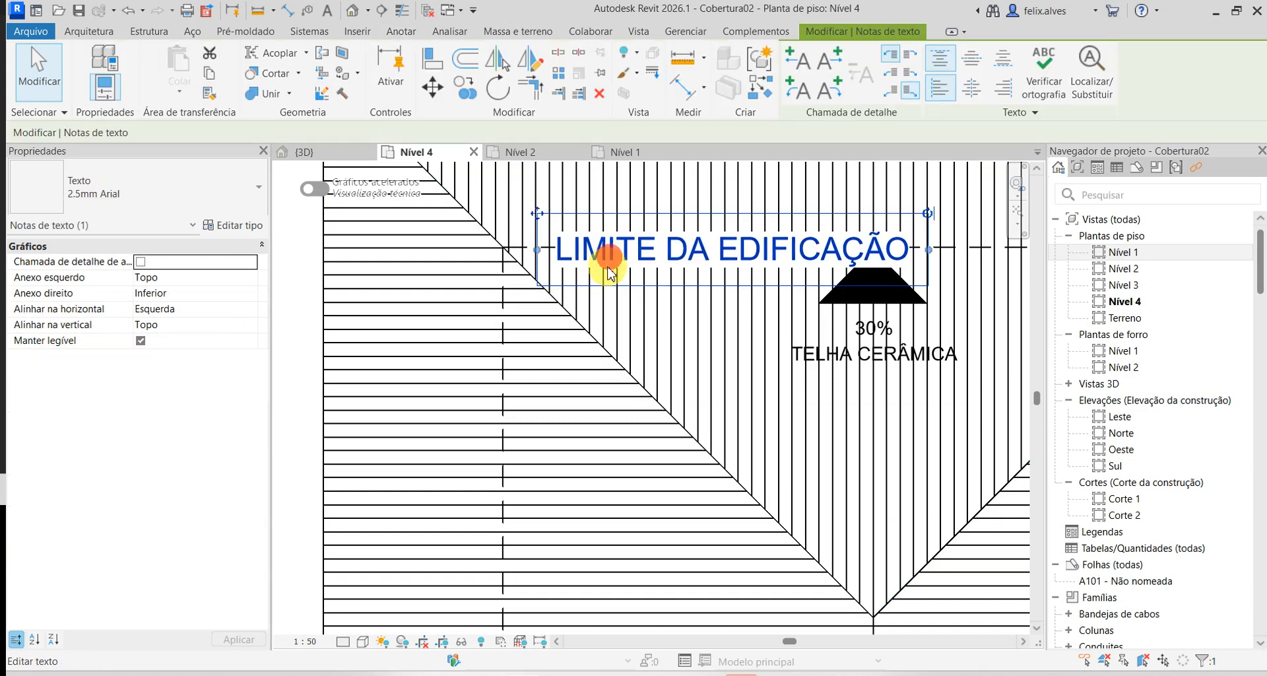
pyautogui.press('Up')
pyautogui.press('Up')
pyautogui.press('Up')
pyautogui.press('Up')
pyautogui.press('Up')
pyautogui.press('Up')
pyautogui.press('Up')
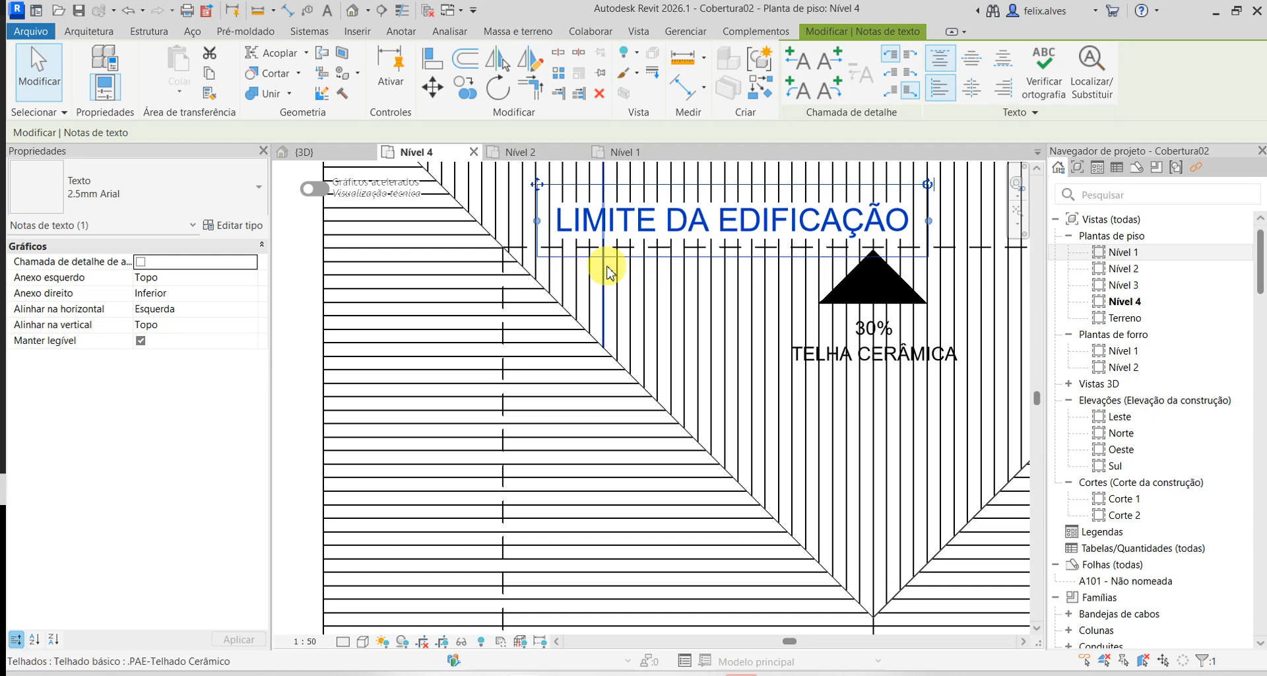
# - Set the background of the LIMITE DA EDIFICAÇÃO note's 2.5mm Arial text type to Transparente
pyautogui.click(311, 439)
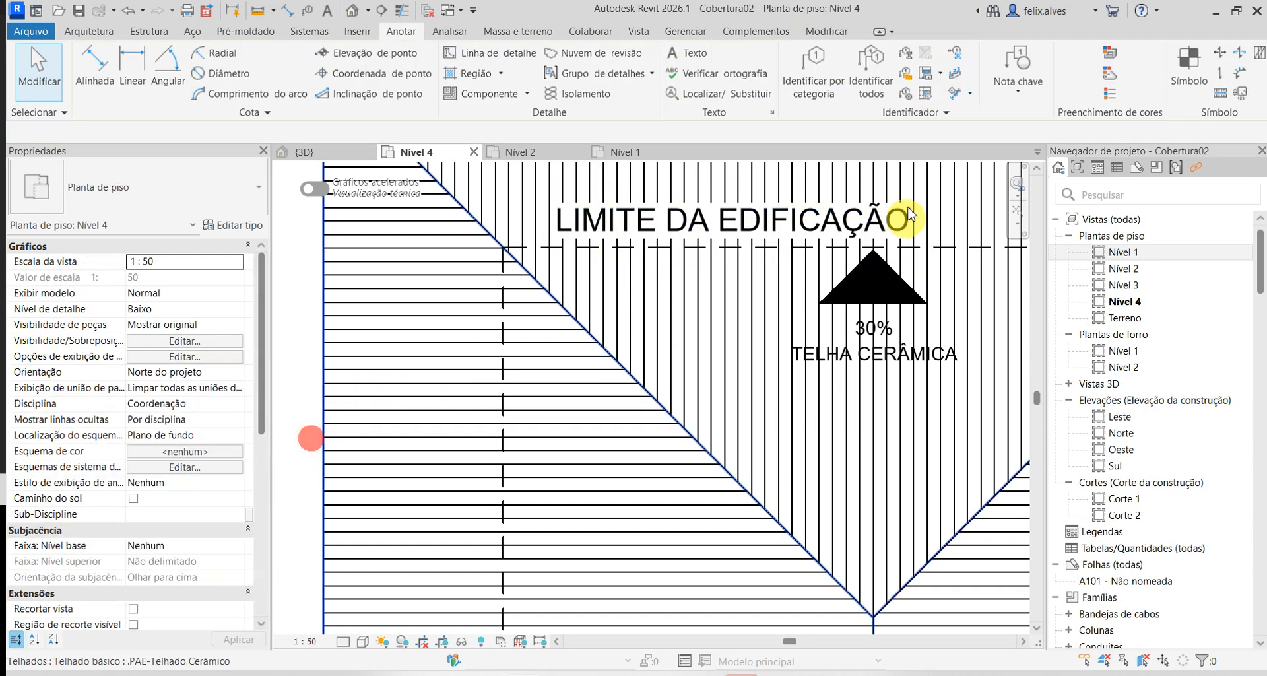
pyautogui.moveTo(743, 246)
pyautogui.mouseDown(button='middle')
pyautogui.moveTo(849, 339)
pyautogui.moveTo(769, 321)
pyautogui.mouseUp(button='middle')
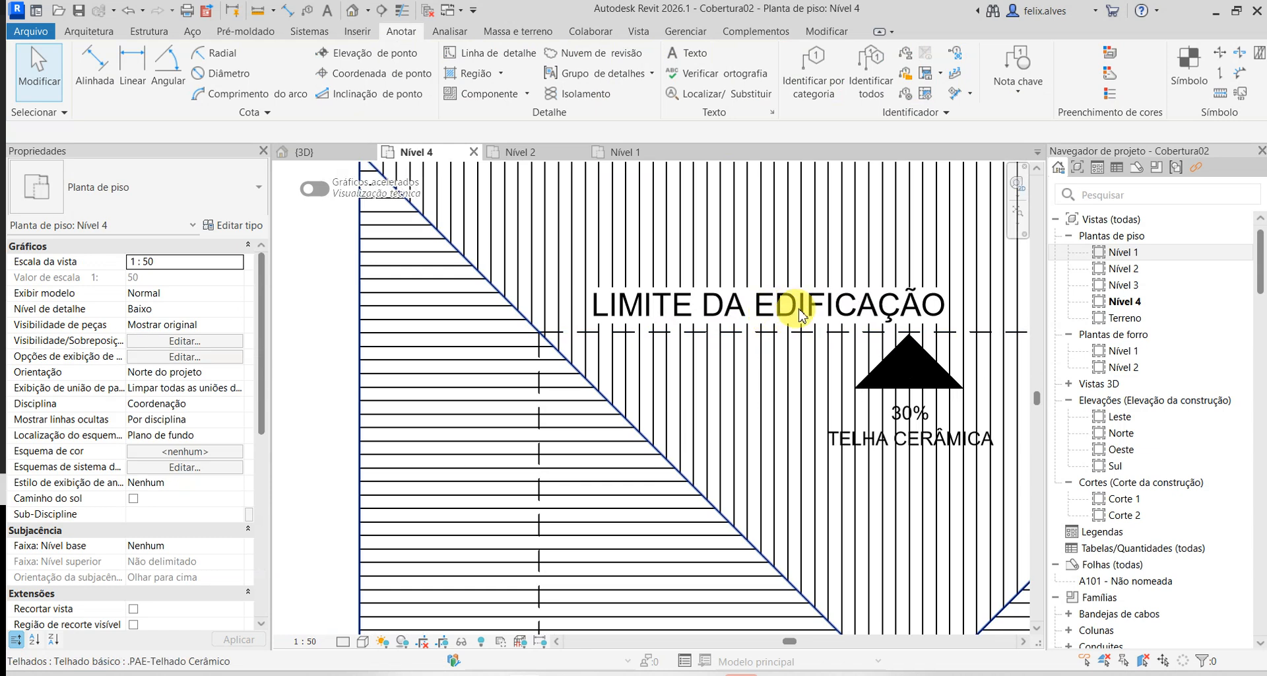
pyautogui.click(801, 315)
pyautogui.press('Escape')
pyautogui.click(790, 316)
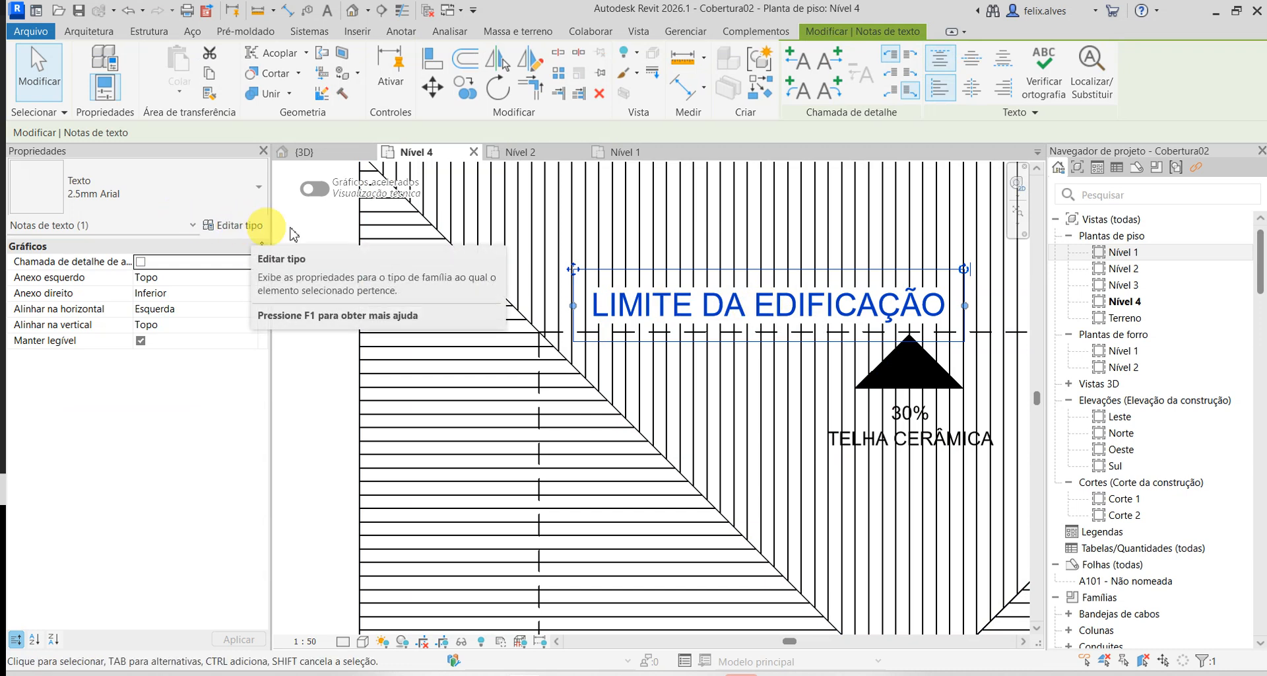
pyautogui.click(244, 227)
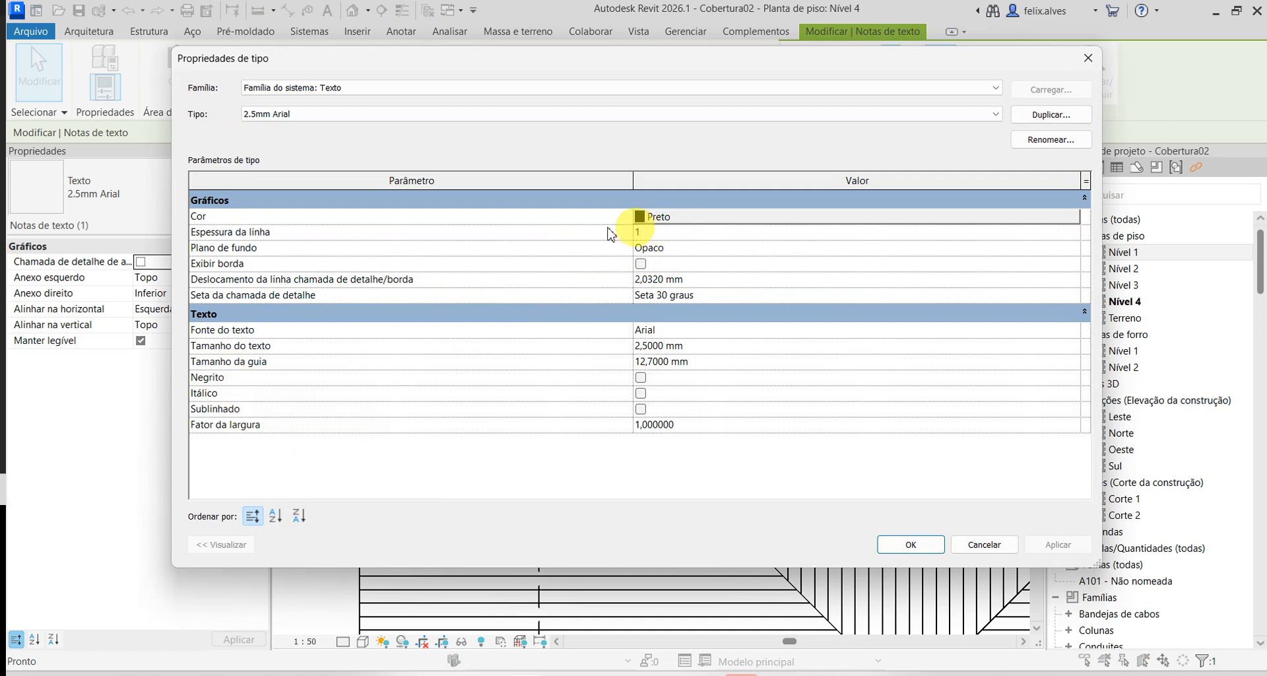
pyautogui.click(712, 255)
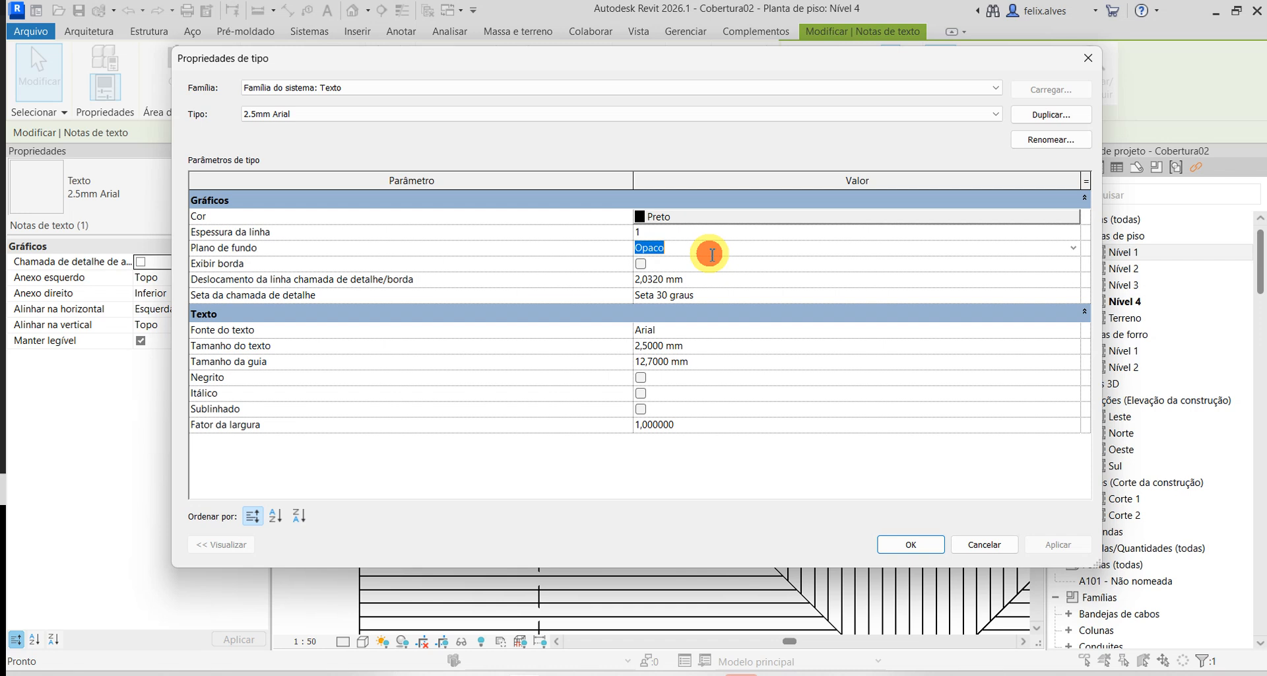
pyautogui.click(1073, 249)
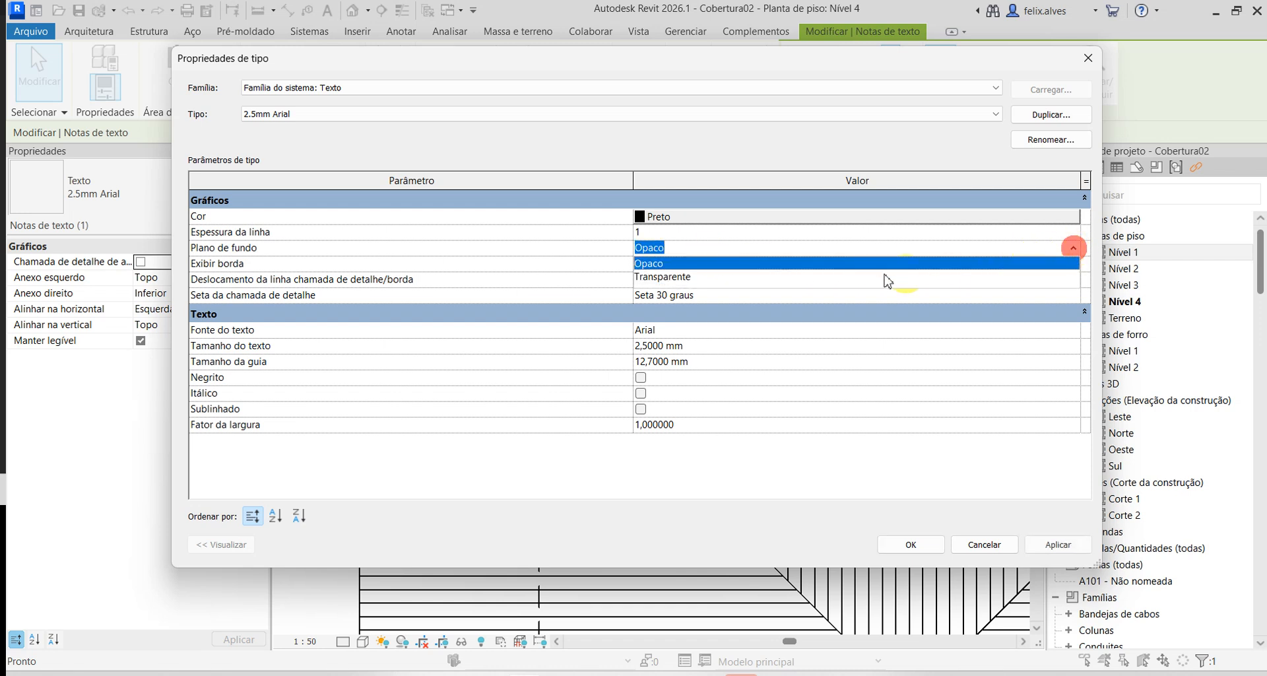
pyautogui.click(704, 276)
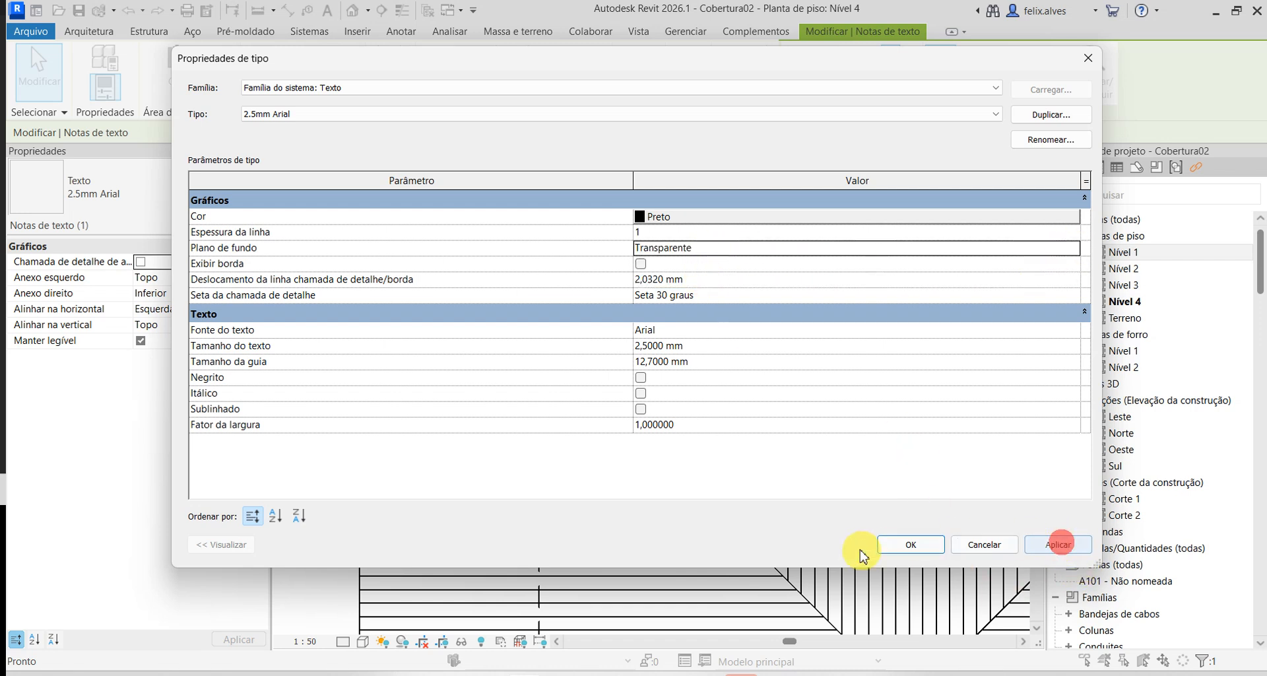
pyautogui.click(908, 545)
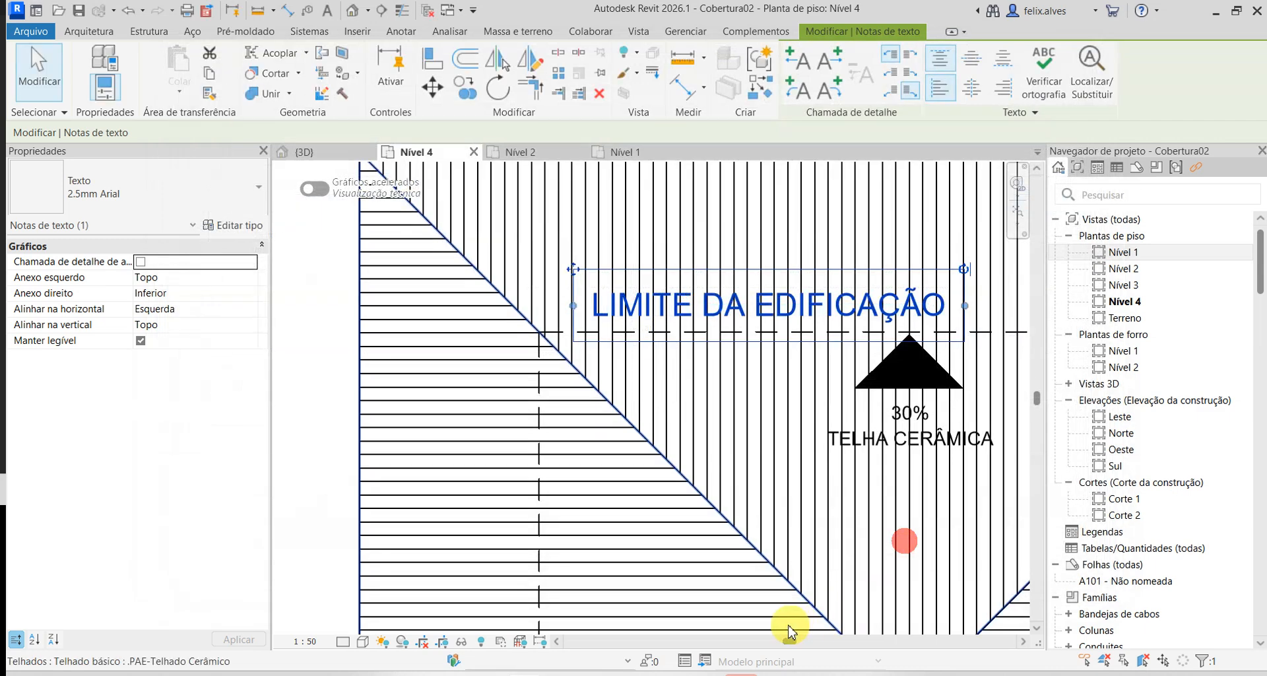
pyautogui.click(333, 439)
# - Review the dashed projection lines and their text notes in the Nível 4 and Nível 1 plans
pyautogui.scroll(-2, 769, 333)
pyautogui.moveTo(792, 379); pyautogui.dragTo(573, 347, button='middle')
pyautogui.scroll(-2, 586, 295)
pyautogui.moveTo(854, 399); pyautogui.dragTo(855, 319, button='middle')
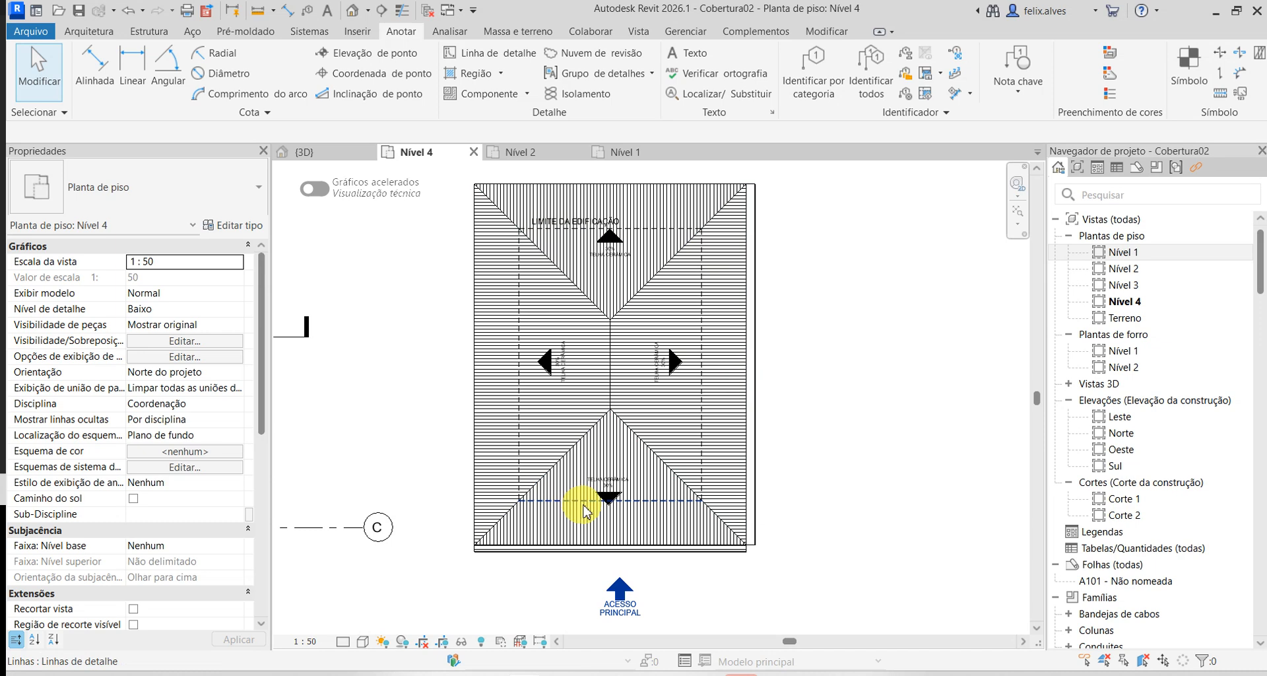
pyautogui.click(626, 154)
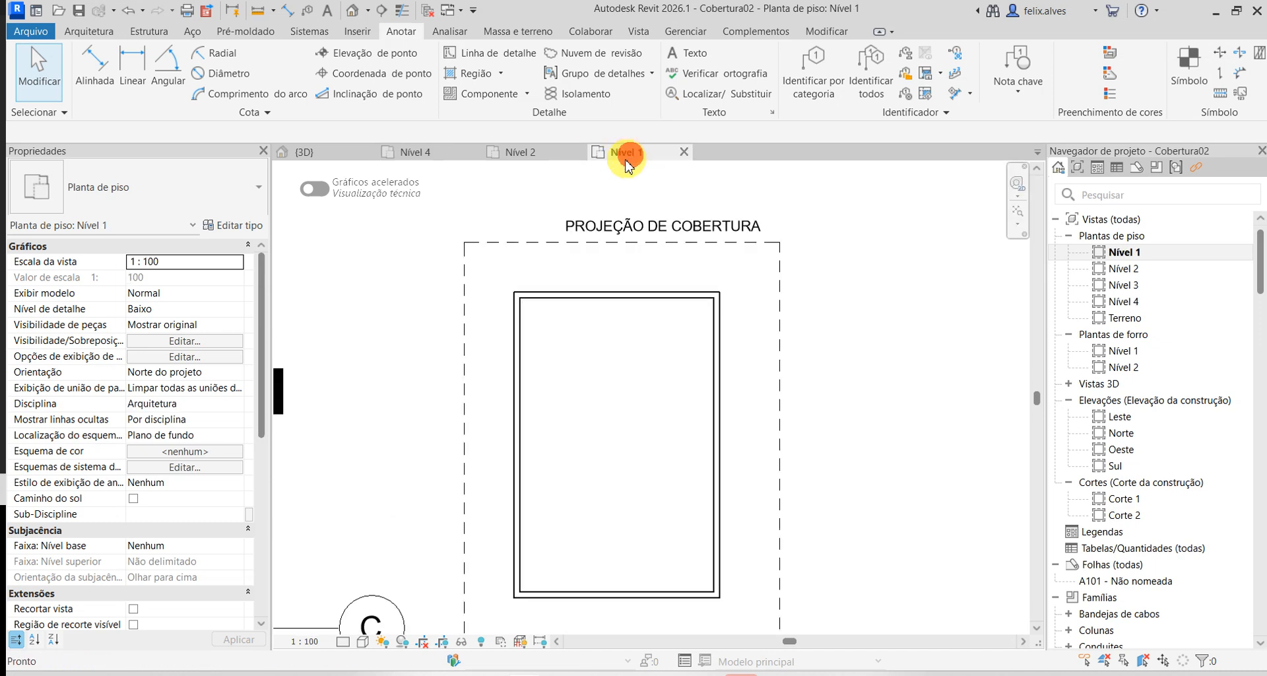
pyautogui.scroll(-2, 701, 340)
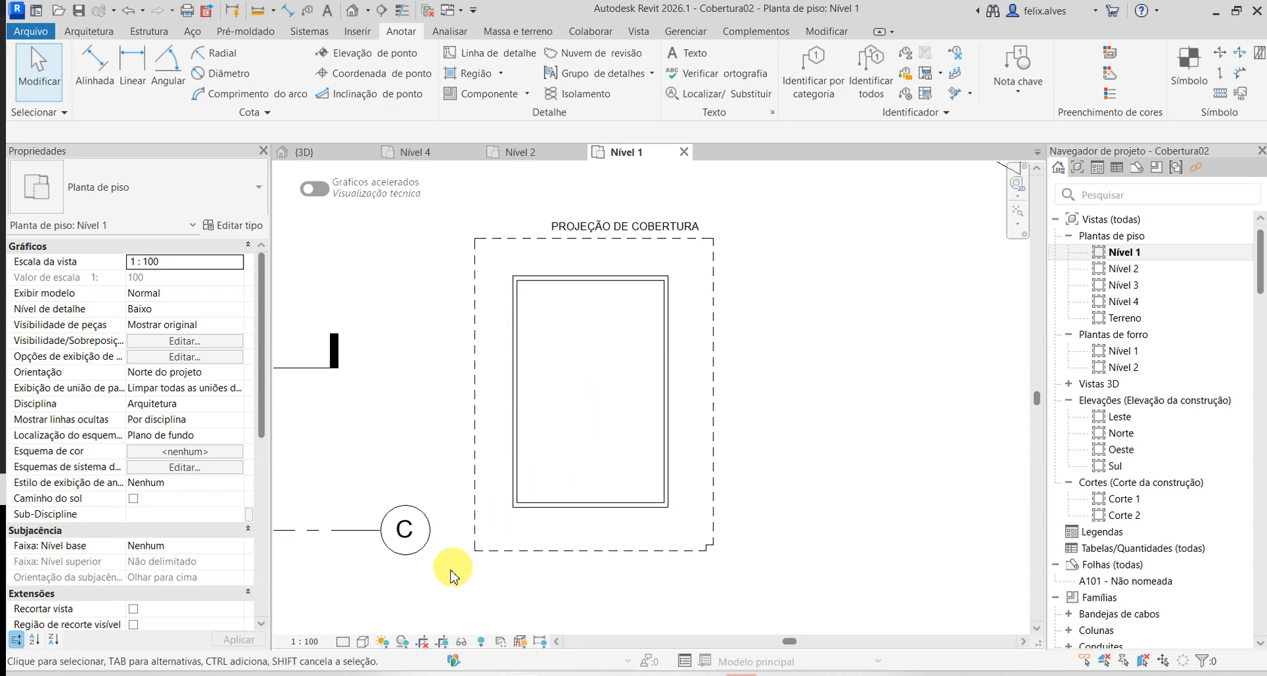
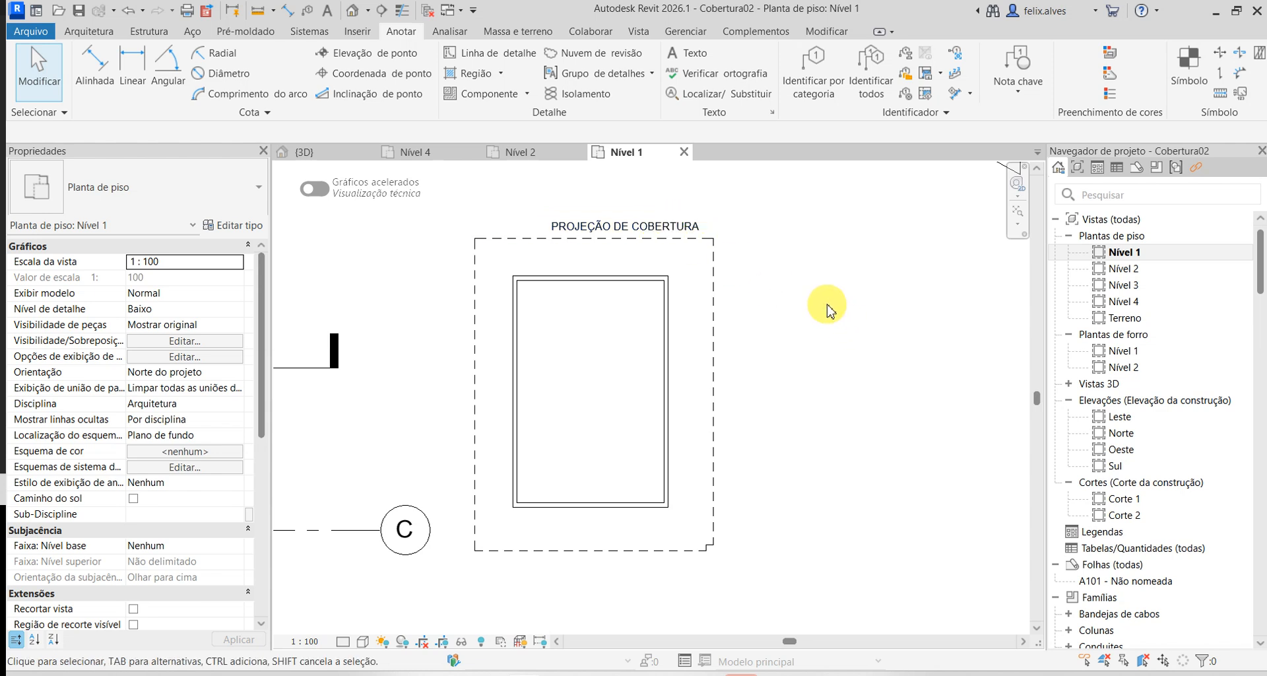
pyautogui.scroll(-6, 827, 308)
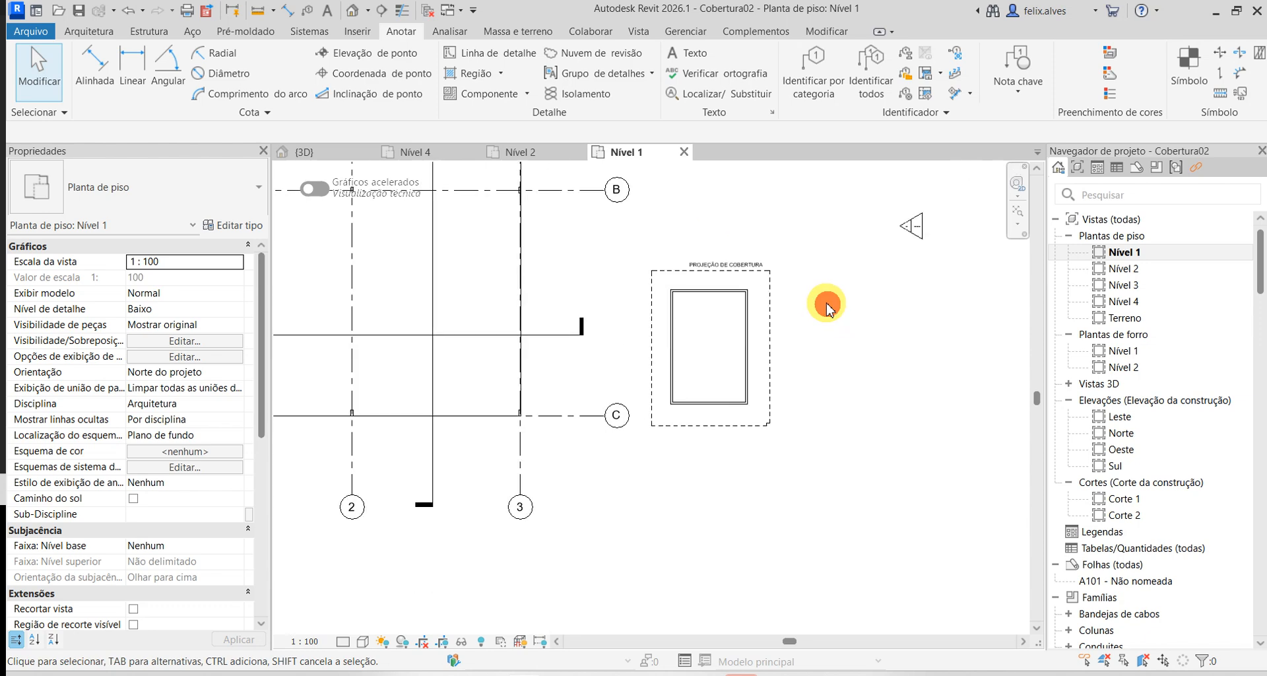
pyautogui.moveTo(840, 537); pyautogui.dragTo(796, 559, button='middle')
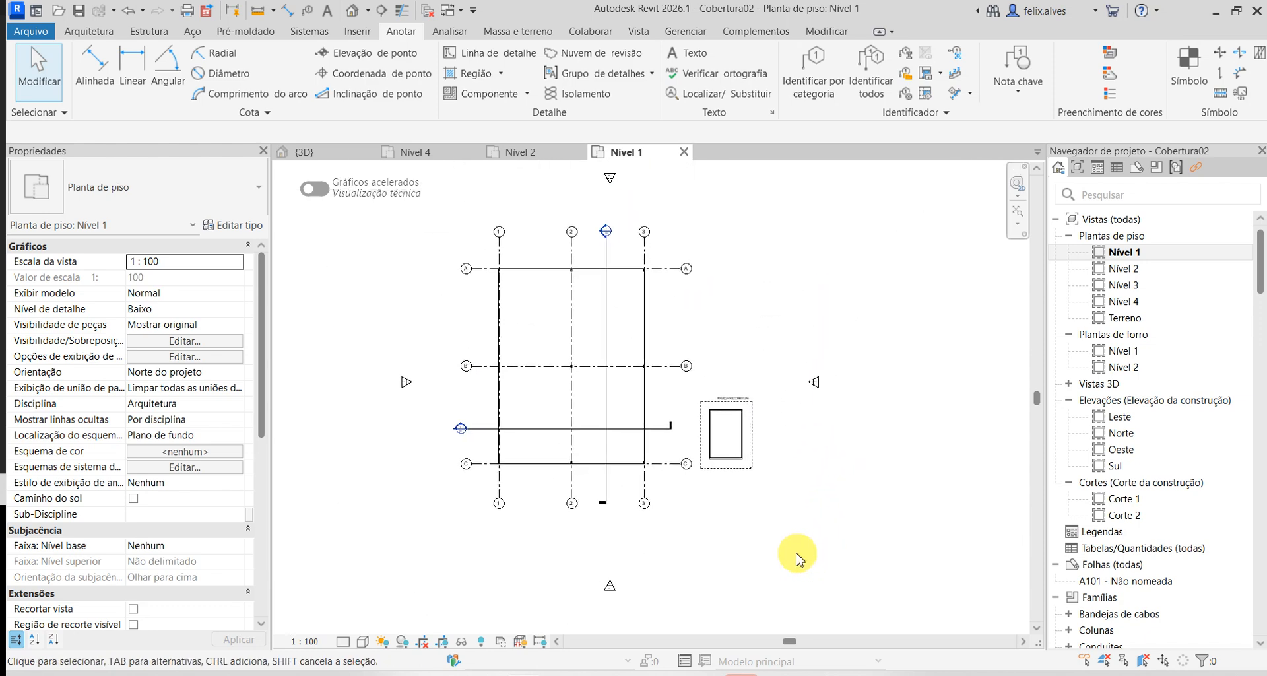
pyautogui.scroll(1, 772, 503)
# - Examine the square floor openings in the Nível 2 plan and in the 3D view
pyautogui.click(526, 154)
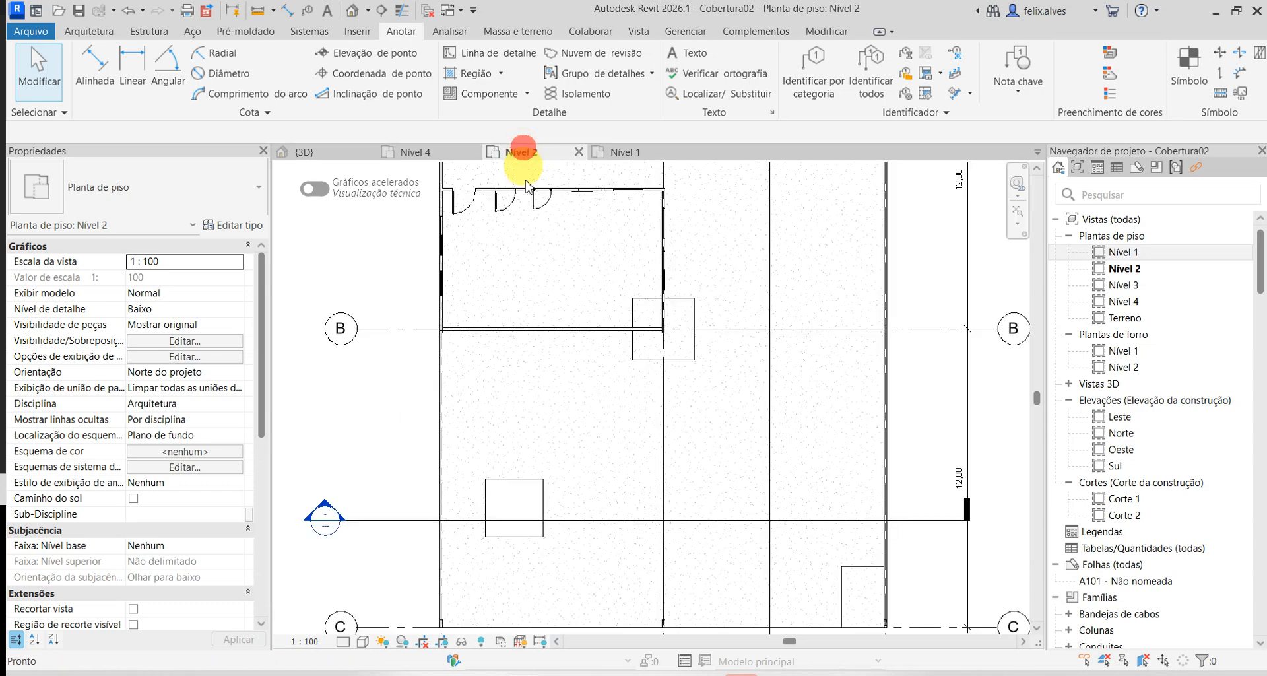
pyautogui.scroll(3, 517, 480)
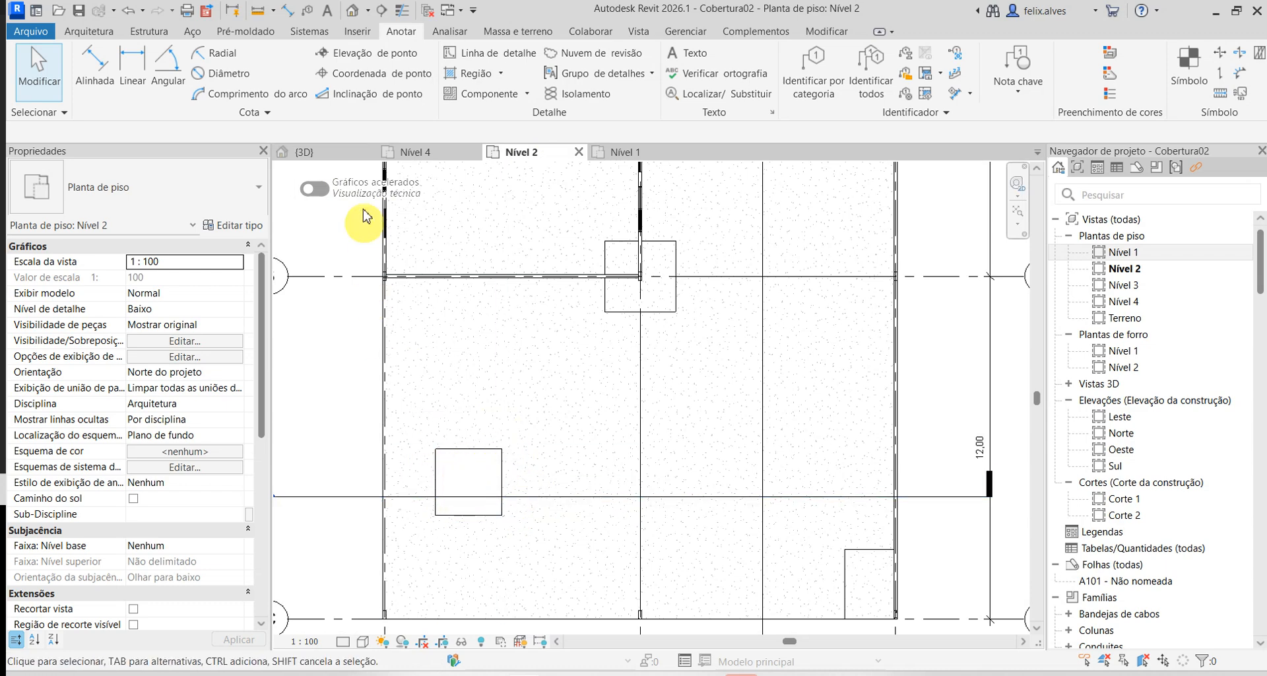
pyautogui.click(330, 160)
pyautogui.scroll(-6, 517, 377)
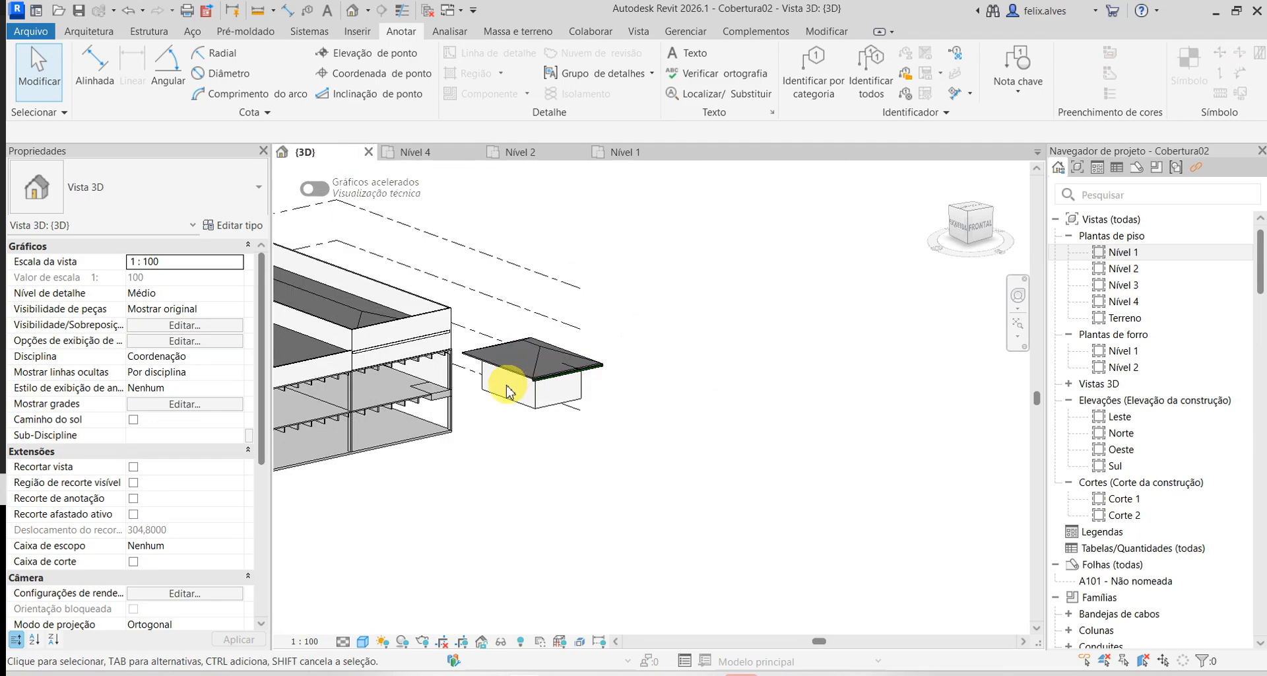
pyautogui.scroll(10, 429, 401)
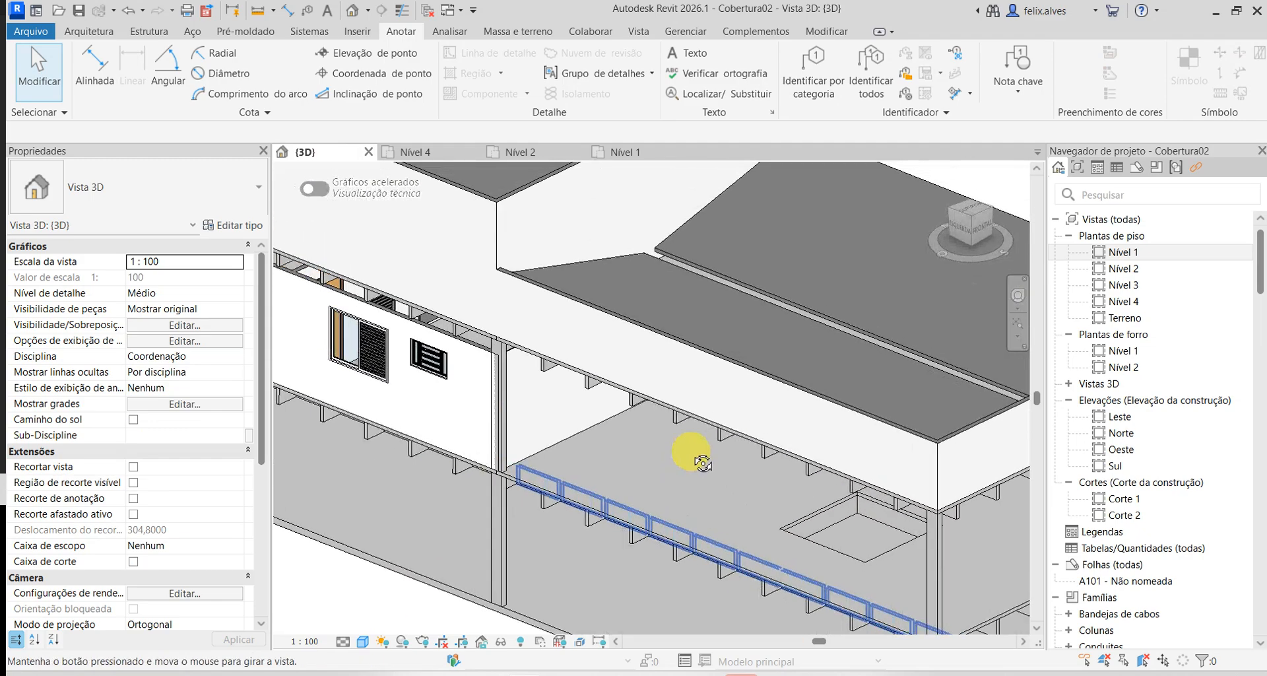
pyautogui.keyDown('shift'); pyautogui.moveTo(703, 463); pyautogui.dragTo(712, 449, button='middle'); pyautogui.keyUp('shift')
pyautogui.moveTo(722, 385); pyautogui.dragTo(562, 234, button='middle')
pyautogui.keyDown('shift'); pyautogui.moveTo(625, 396); pyautogui.dragTo(687, 402, button='middle'); pyautogui.keyUp('shift')
pyautogui.moveTo(693, 393); pyautogui.dragTo(494, 226, button='middle')
pyautogui.scroll(3, 744, 325)
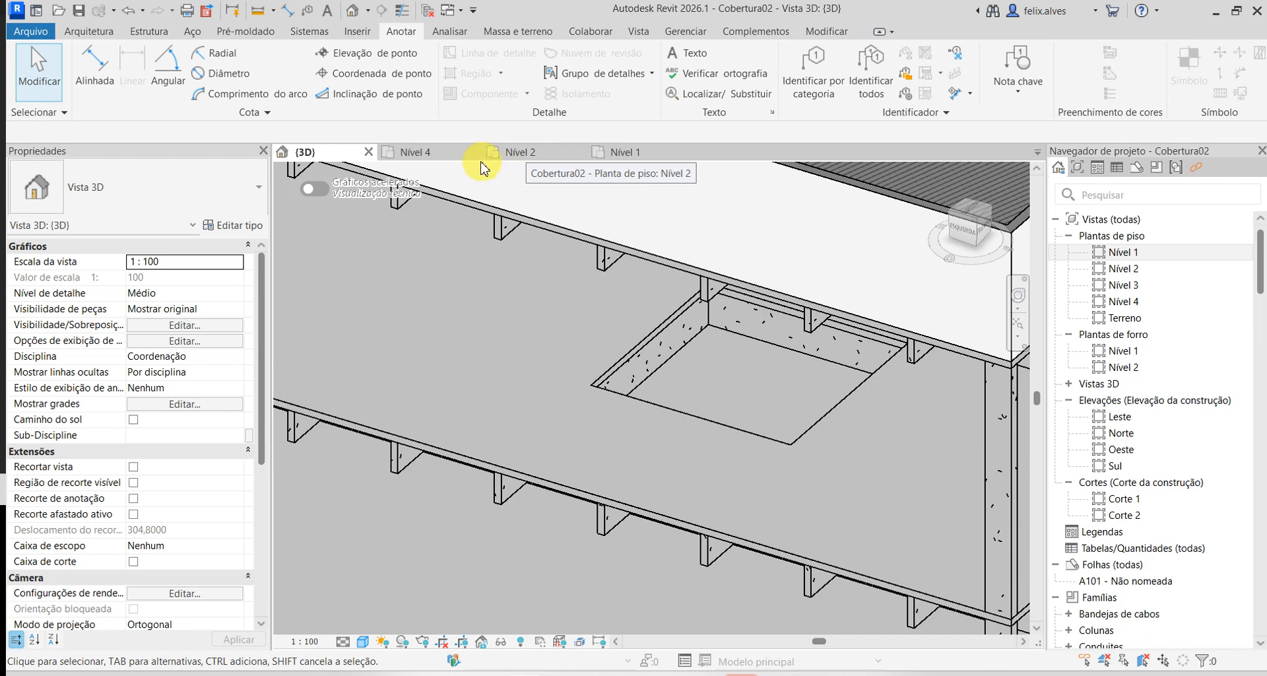
# - In the Nível 2 plan, draw a <Projeção> detail-line rectangle inside the square opening between axes 1 and 2, with a -0,0500 offset from its edges
pyautogui.click(536, 153)
pyautogui.scroll(5, 560, 438)
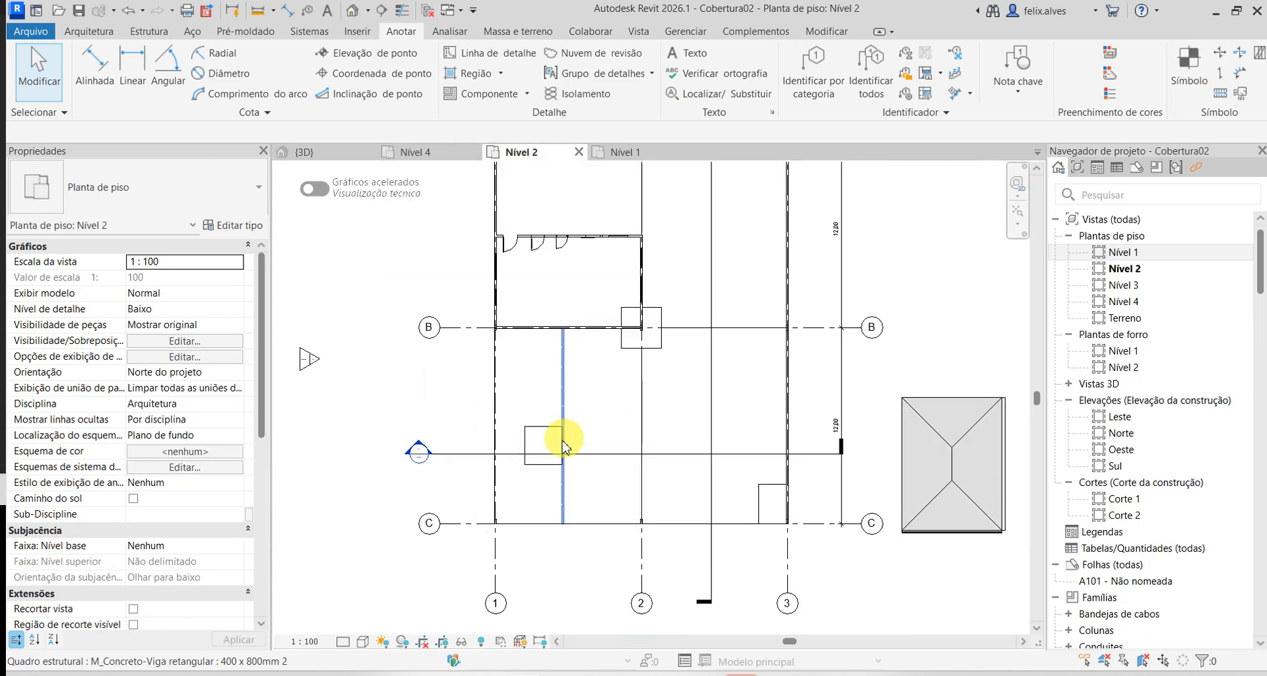
pyautogui.scroll(4, 536, 413)
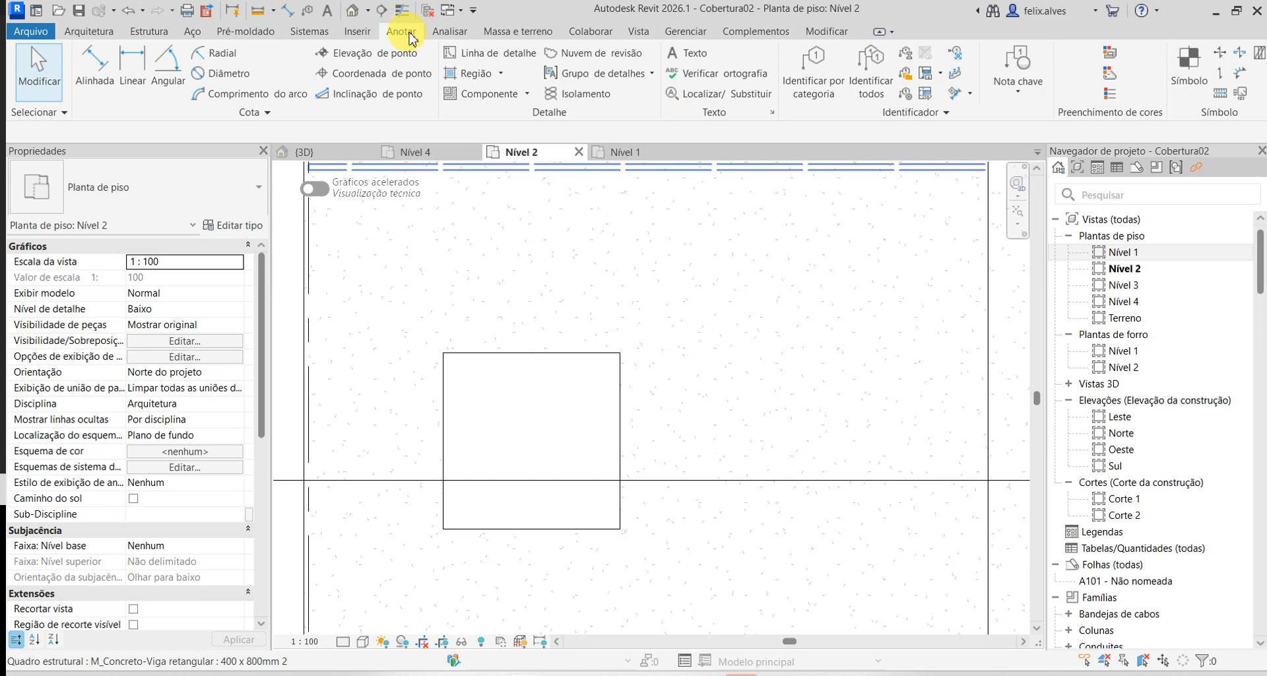
pyautogui.click(488, 62)
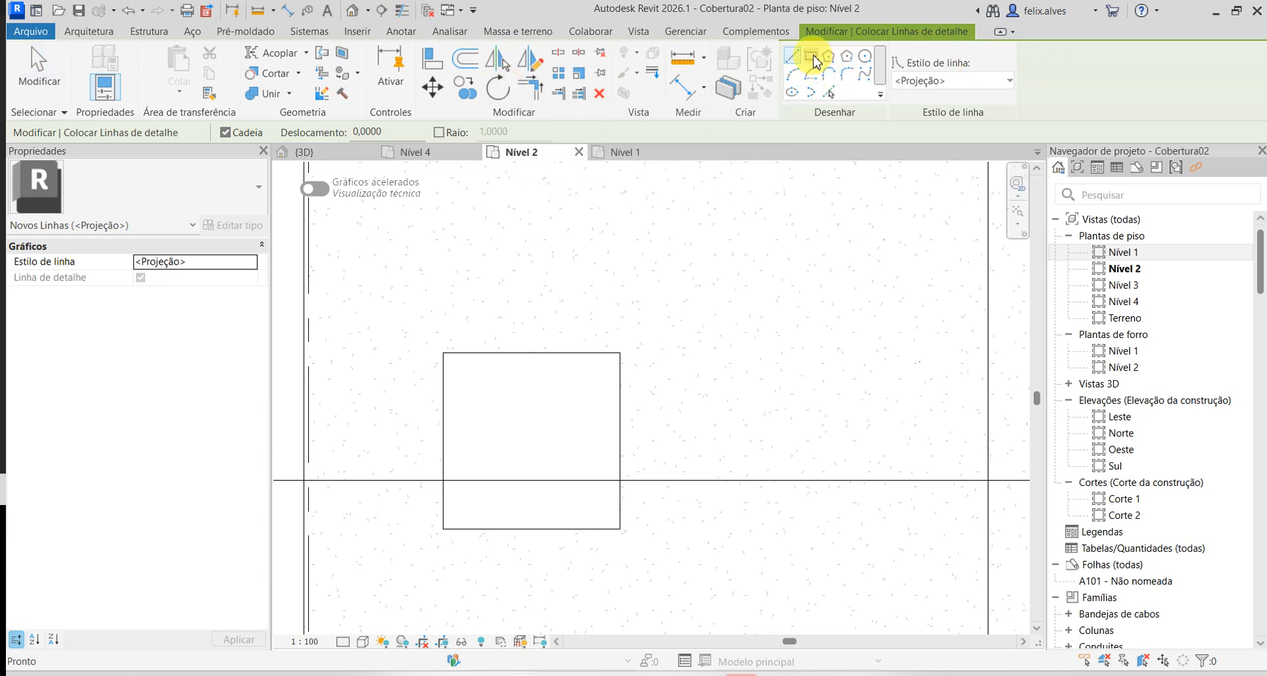
pyautogui.click(813, 57)
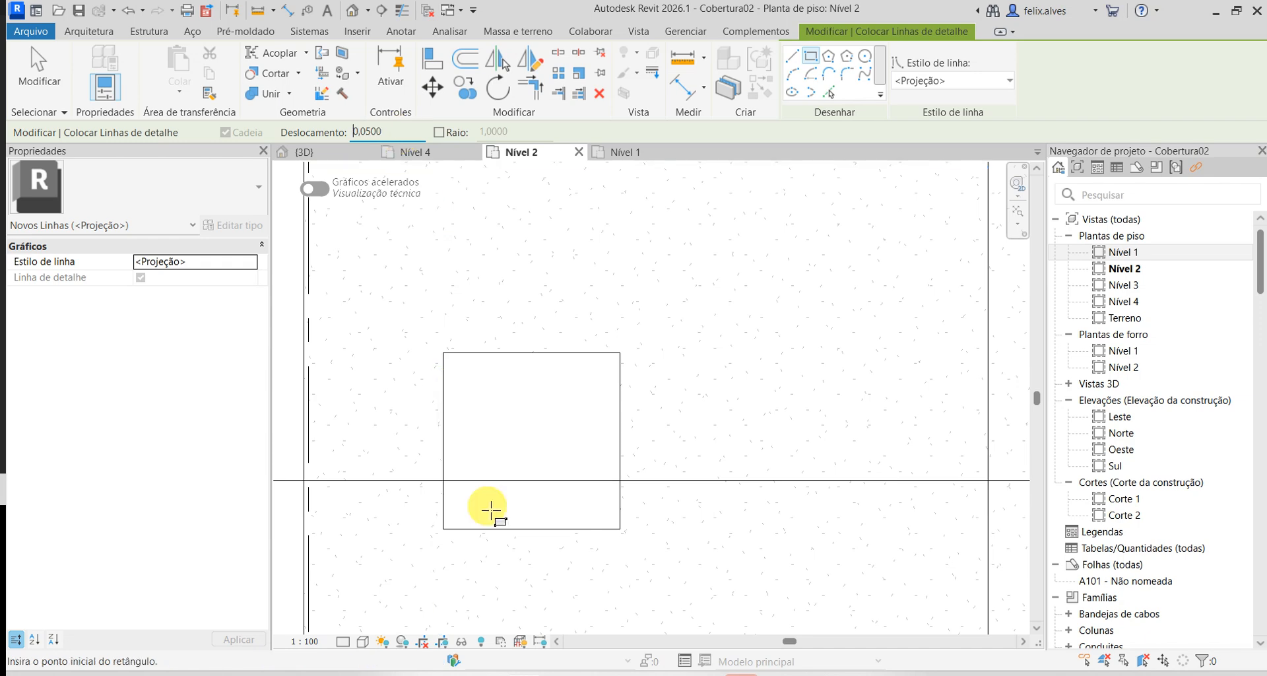
pyautogui.click(443, 353)
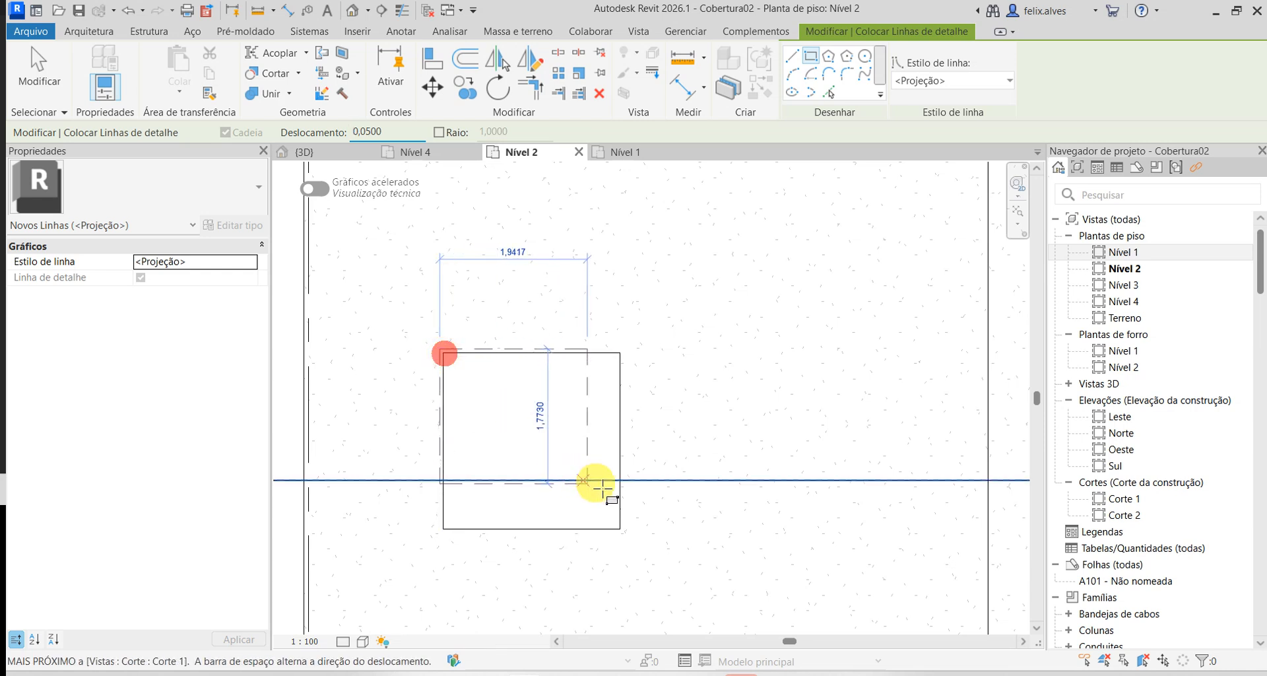
pyautogui.click(621, 529)
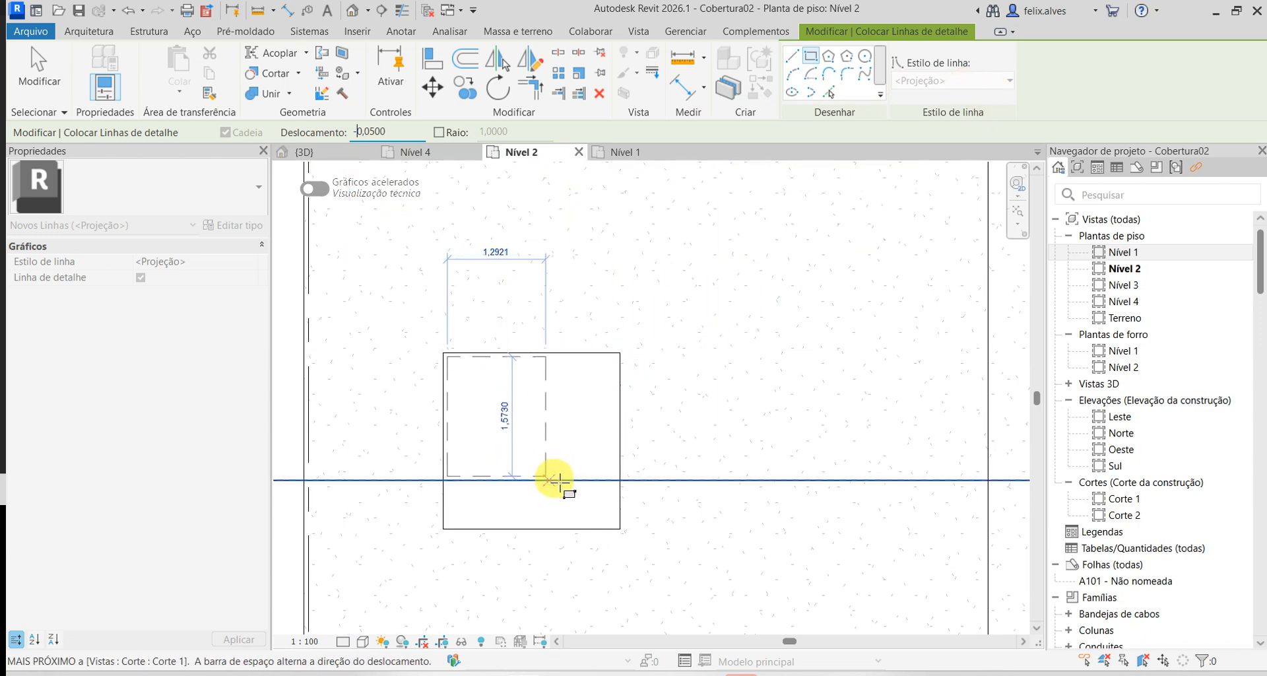
pyautogui.click(620, 522)
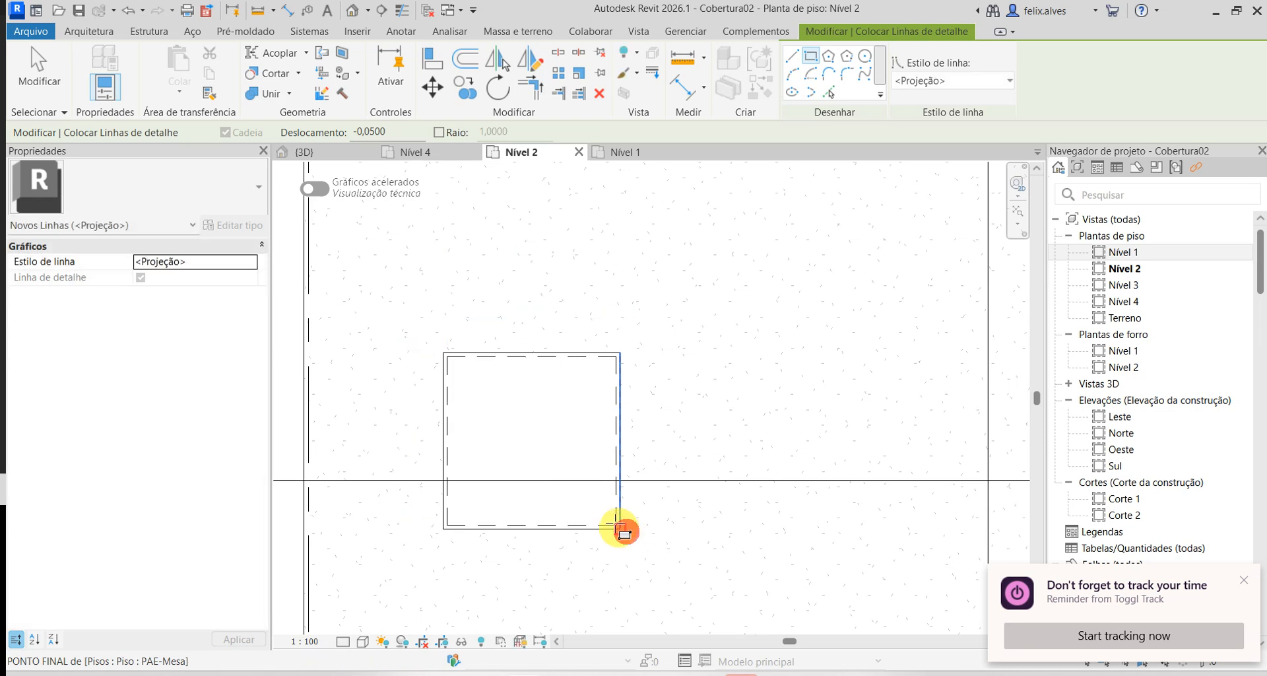
pyautogui.press('Escape')
pyautogui.press('Escape')
# - Change the line style of the whole inner rectangle of the opening to <Linhas finas>
pyautogui.press('Tab')
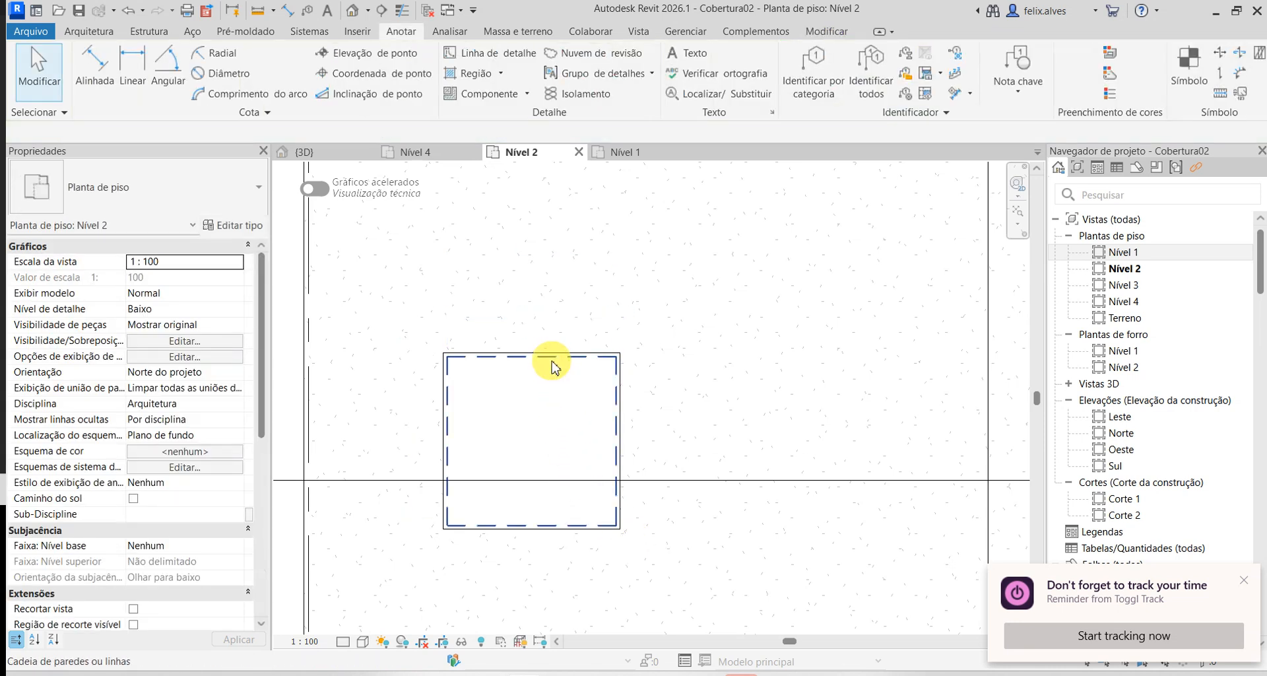
pyautogui.click(552, 366)
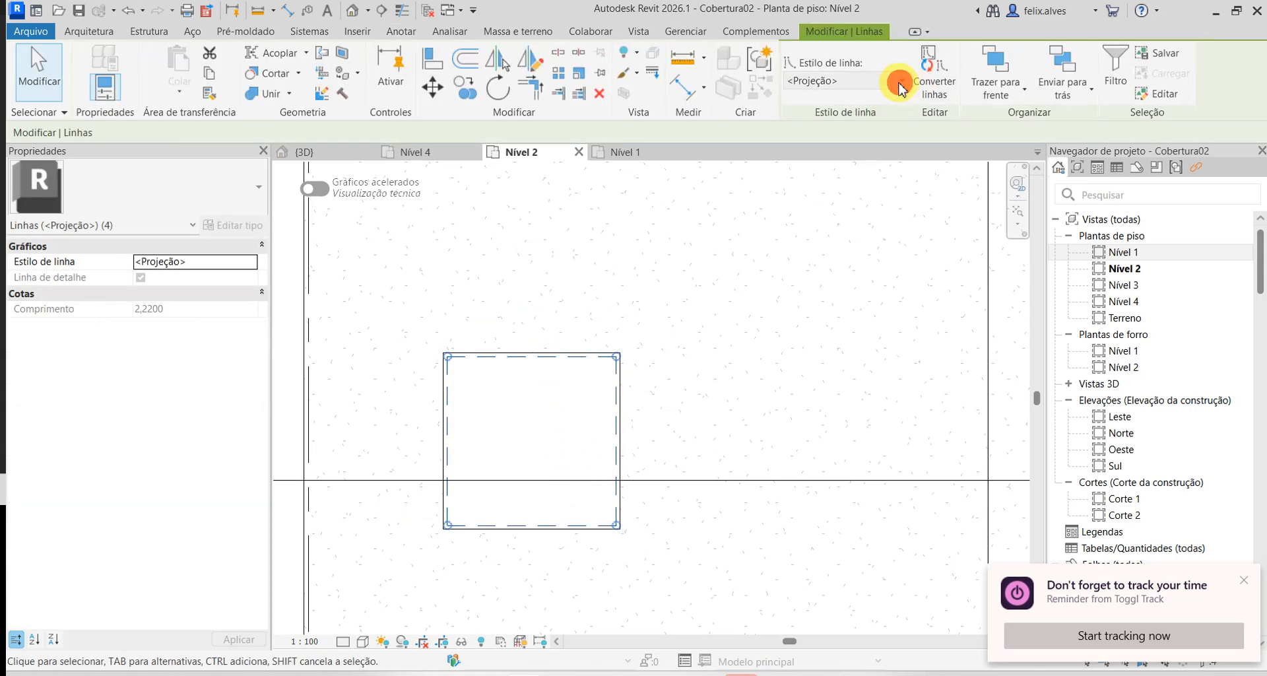
pyautogui.click(900, 85)
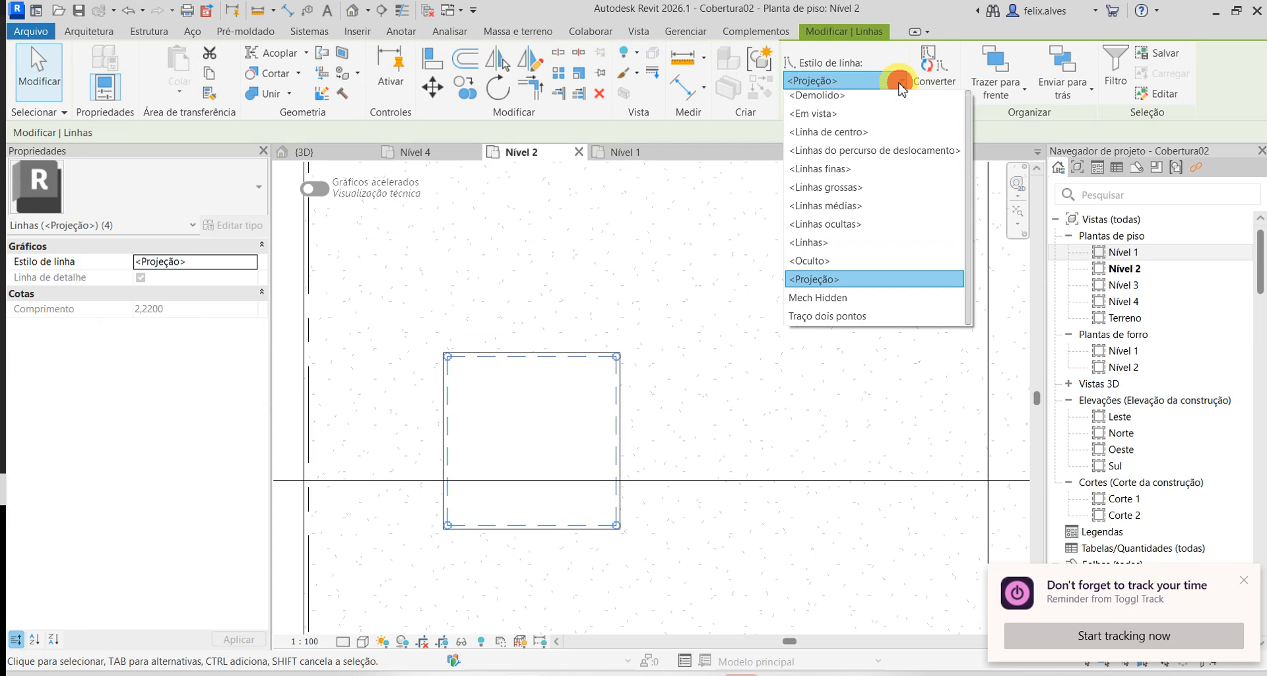
pyautogui.click(845, 177)
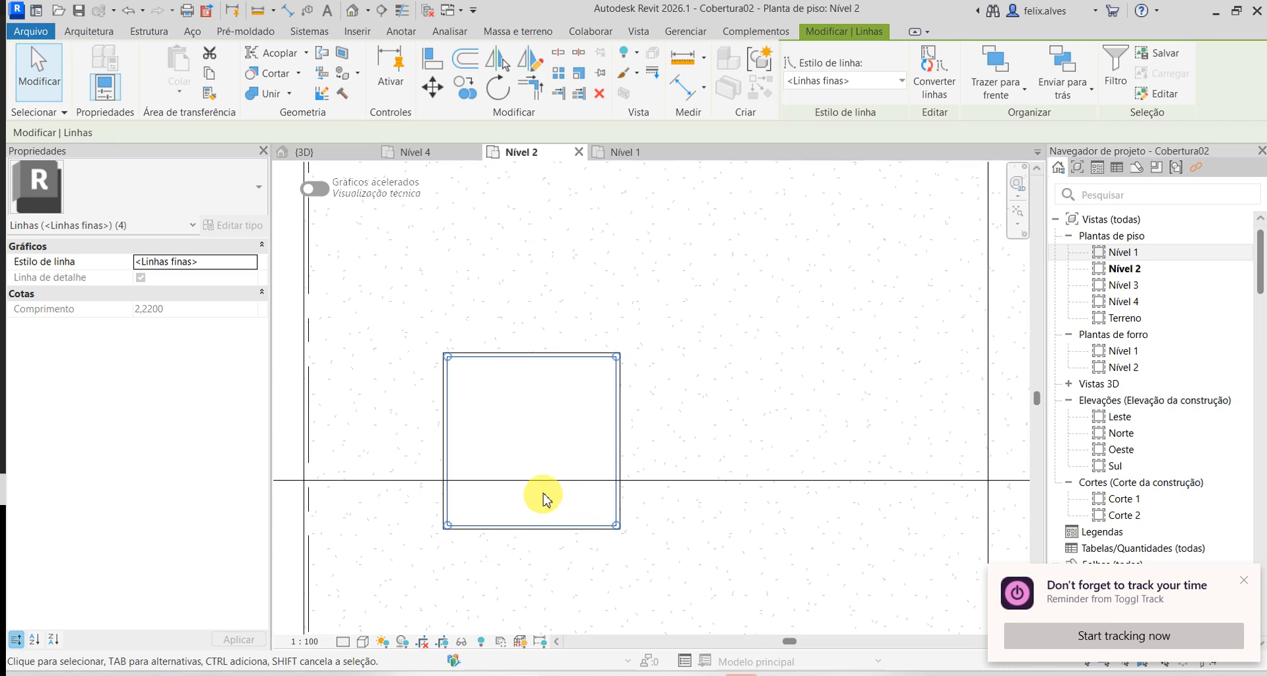
pyautogui.click(533, 465)
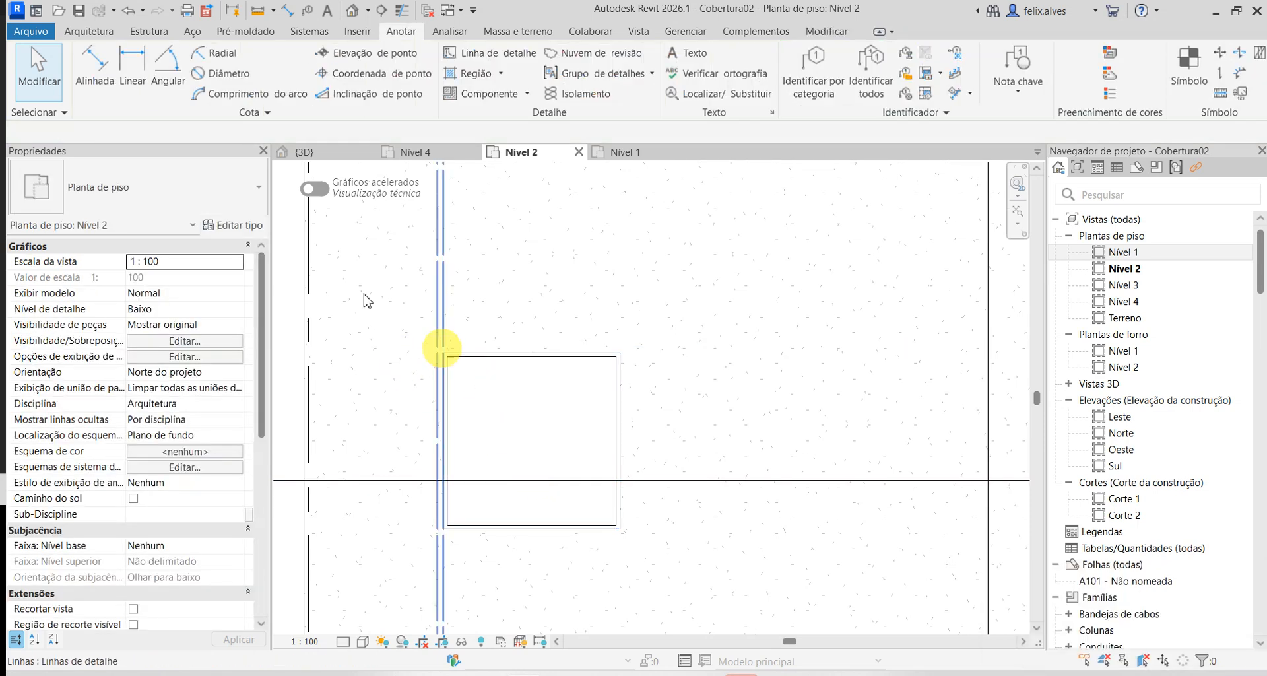
# - Draw two crossing diagonal <Projeção> detail lines between the opposite corners of the opening's inner rectangle
pyautogui.click(495, 52)
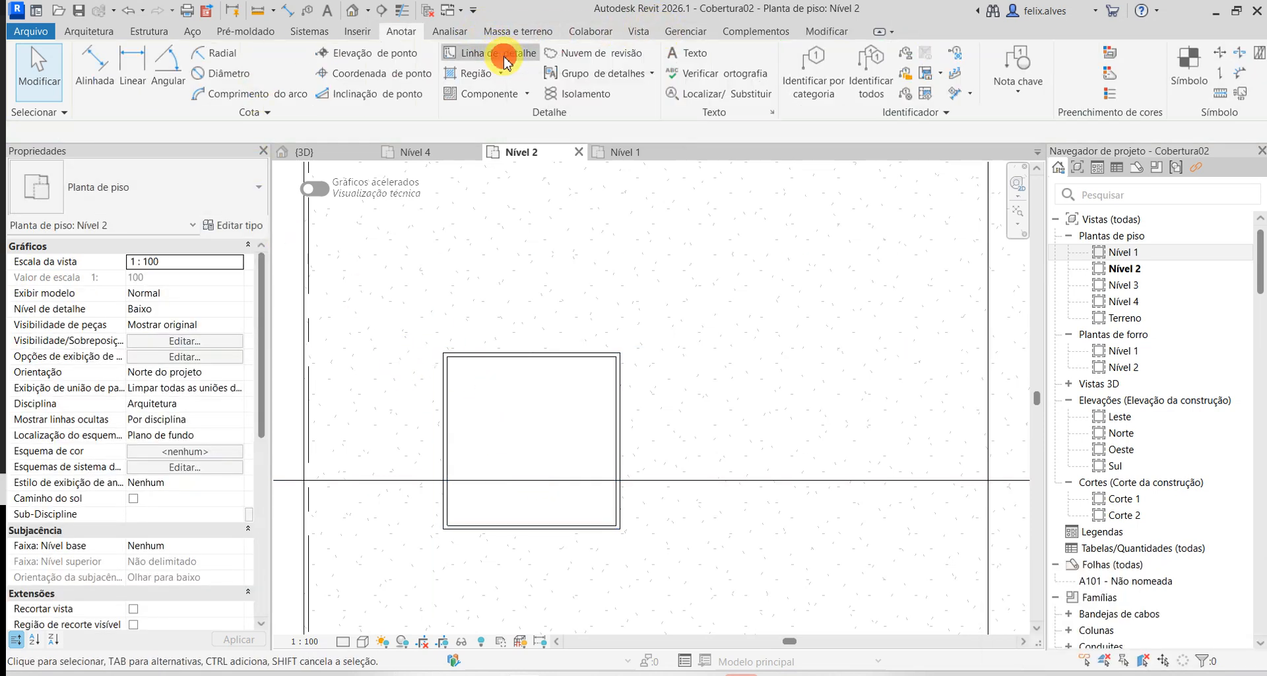
pyautogui.click(449, 359)
pyautogui.click(612, 525)
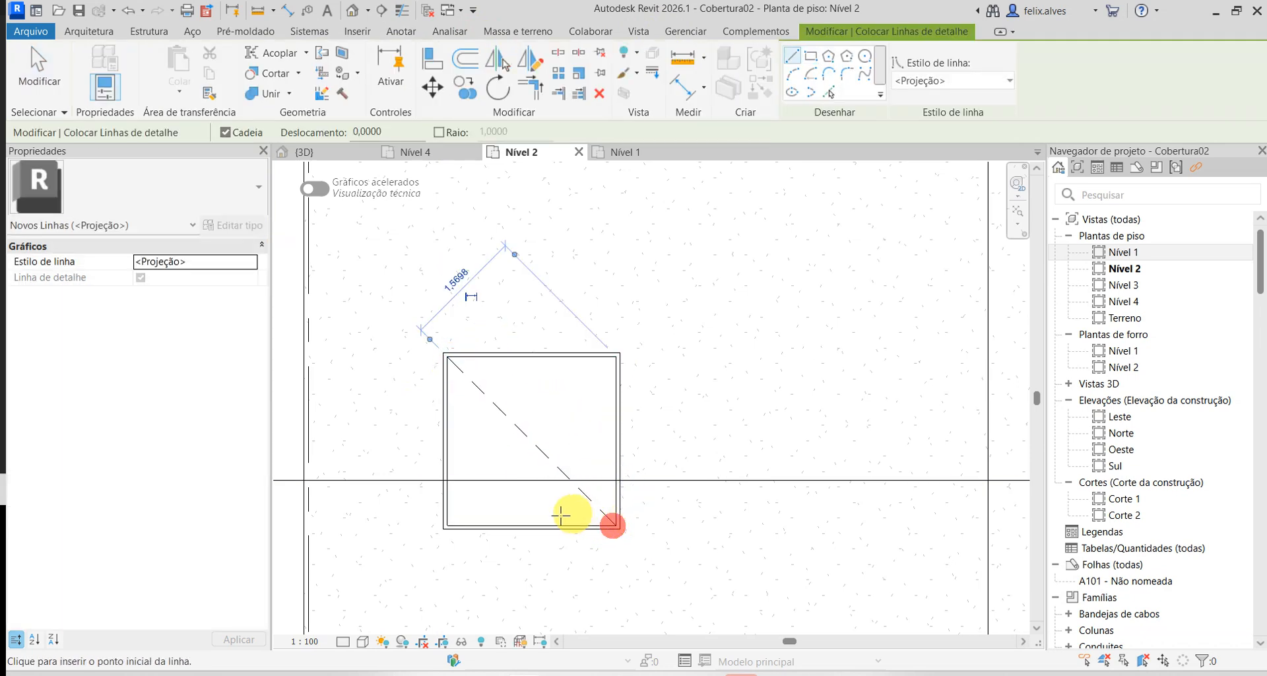
pyautogui.click(448, 526)
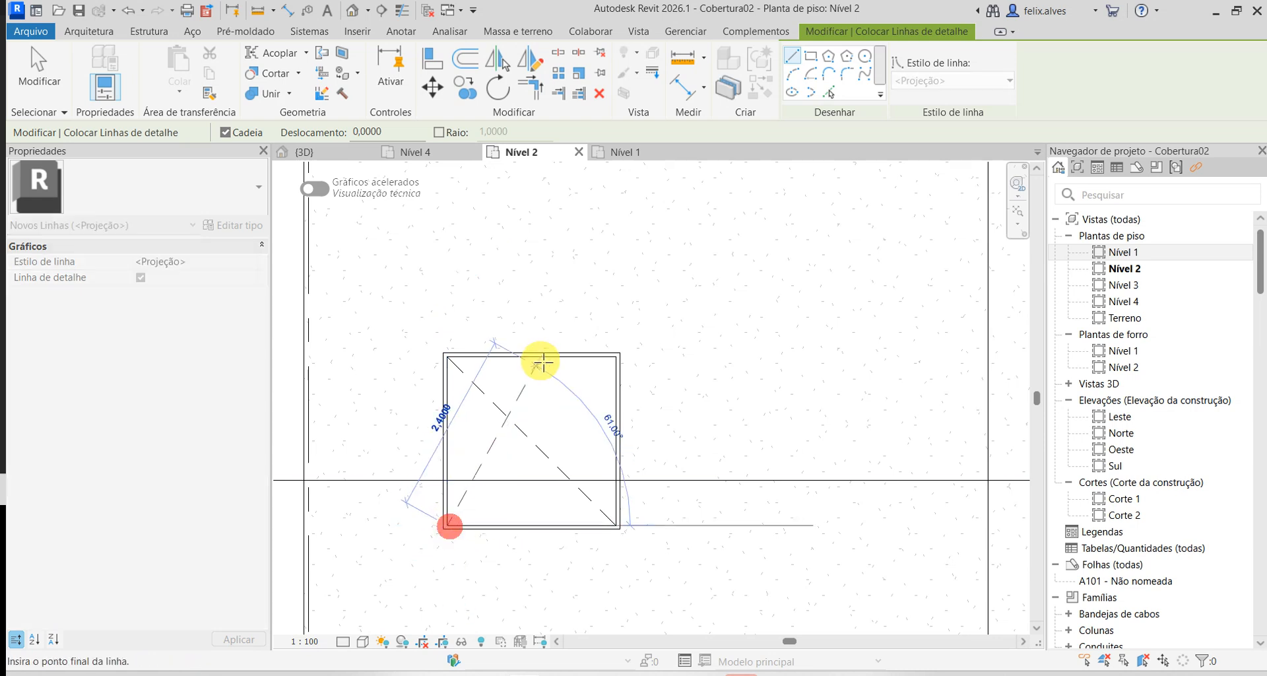
pyautogui.click(616, 358)
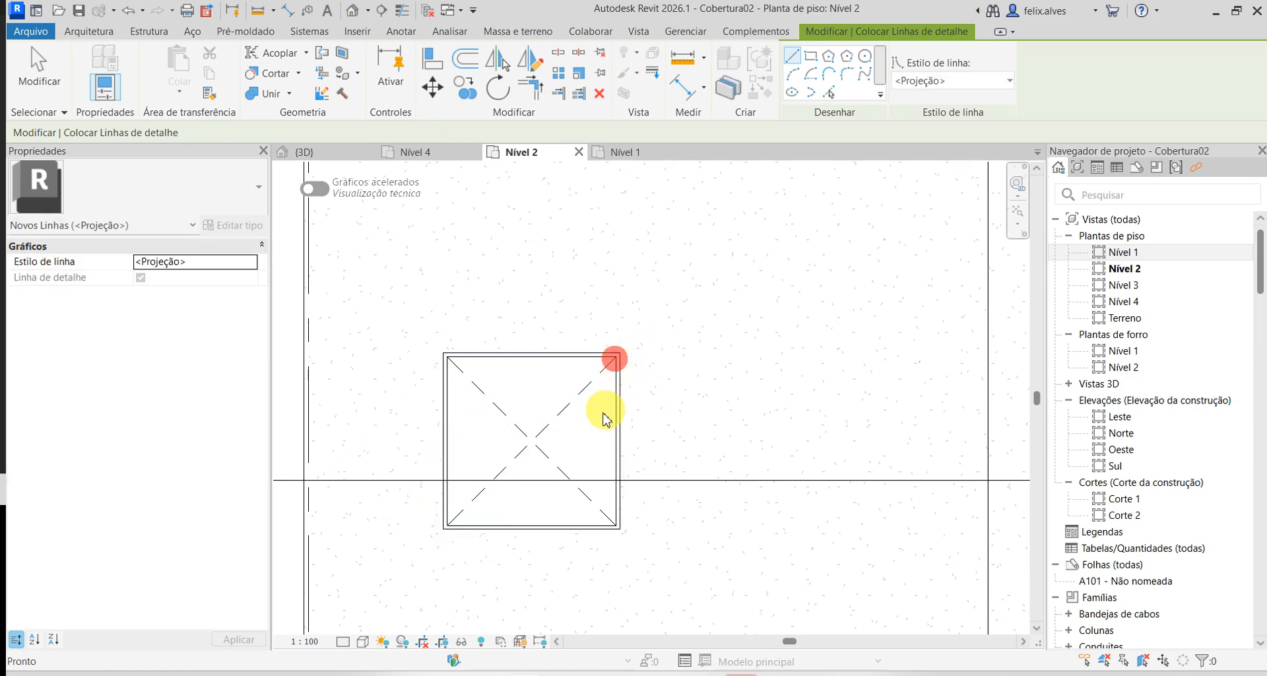
# - Change the line style of both diagonal detail lines in the square opening to <Linhas finas>
pyautogui.press('Escape')
pyautogui.press('Escape')
pyautogui.click(559, 411)
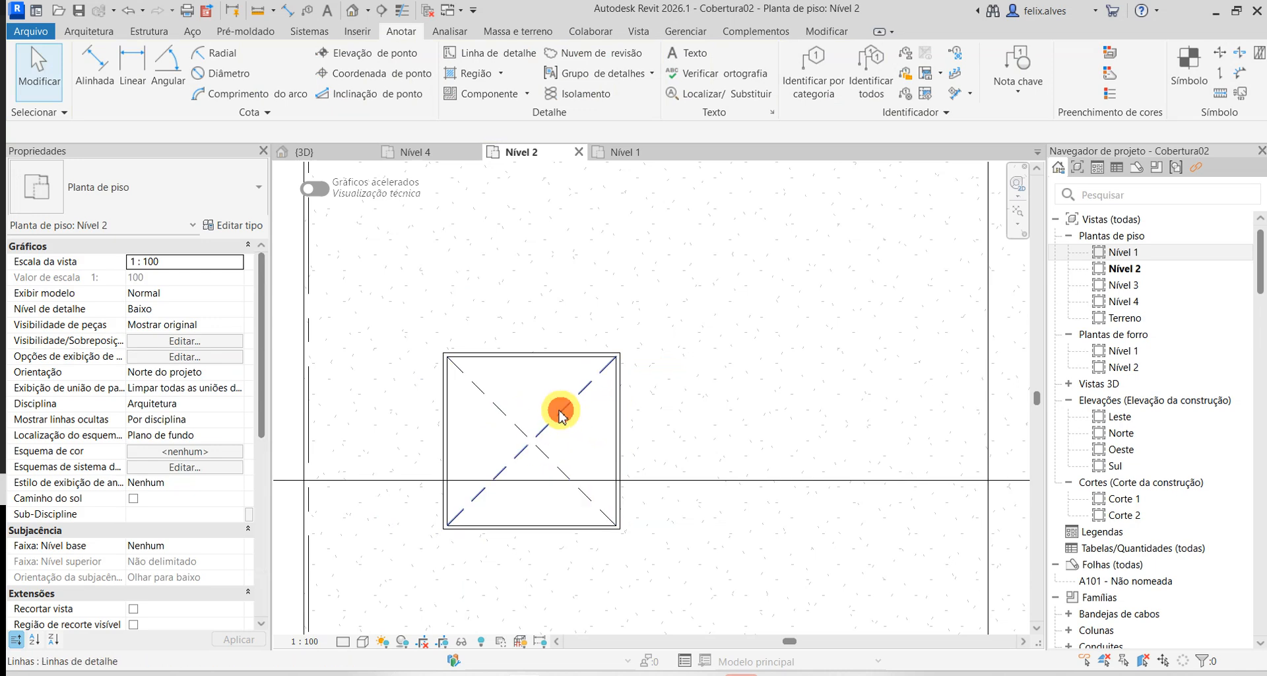
pyautogui.keyDown('ctrl'); pyautogui.click(553, 460); pyautogui.keyUp('ctrl')
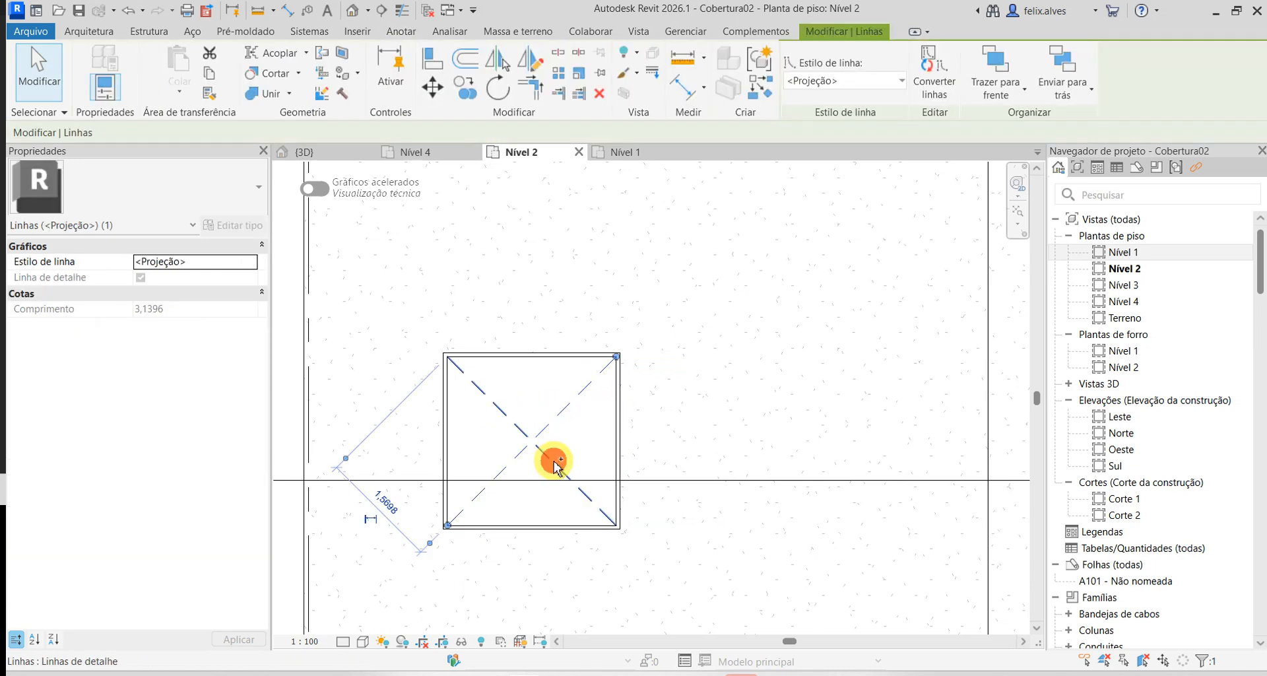
pyautogui.click(899, 81)
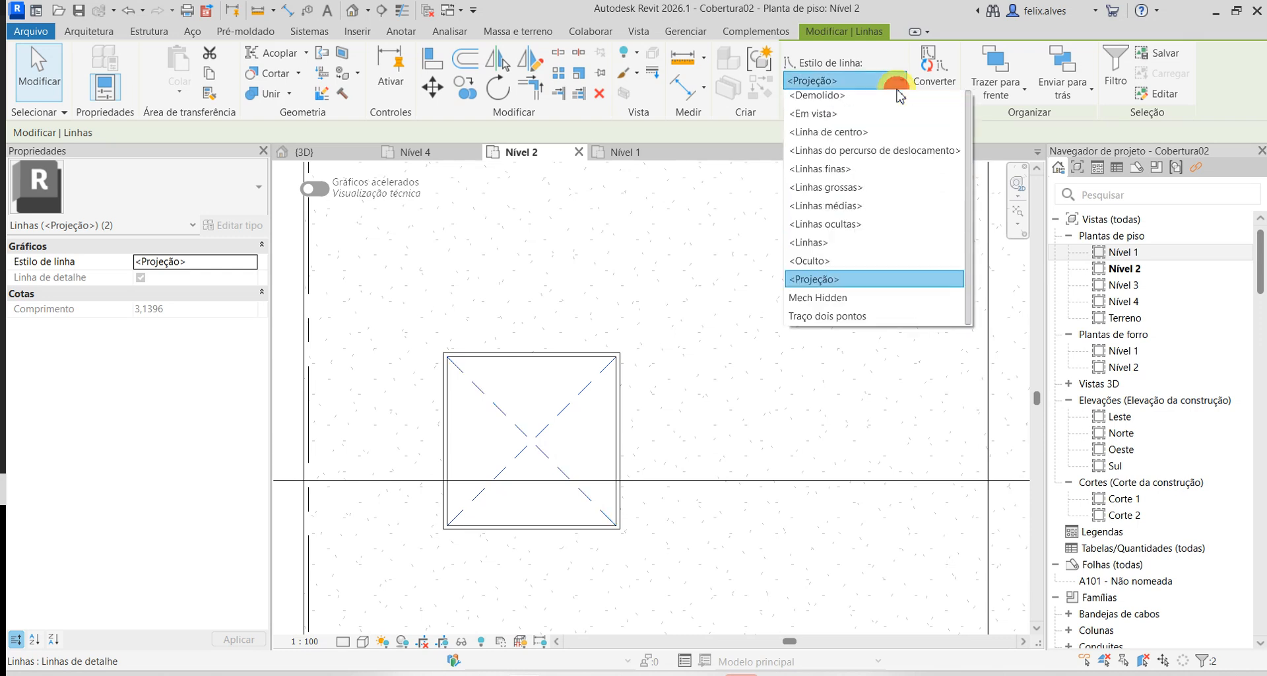
pyautogui.click(869, 175)
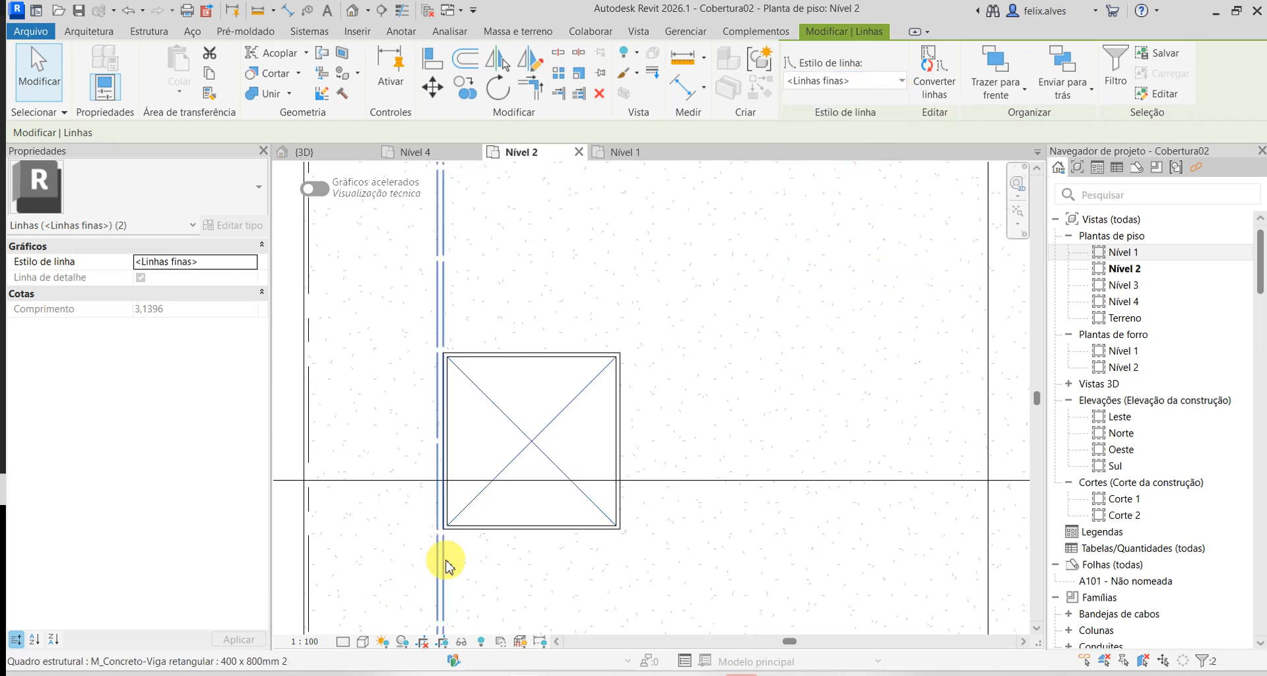
pyautogui.click(460, 569)
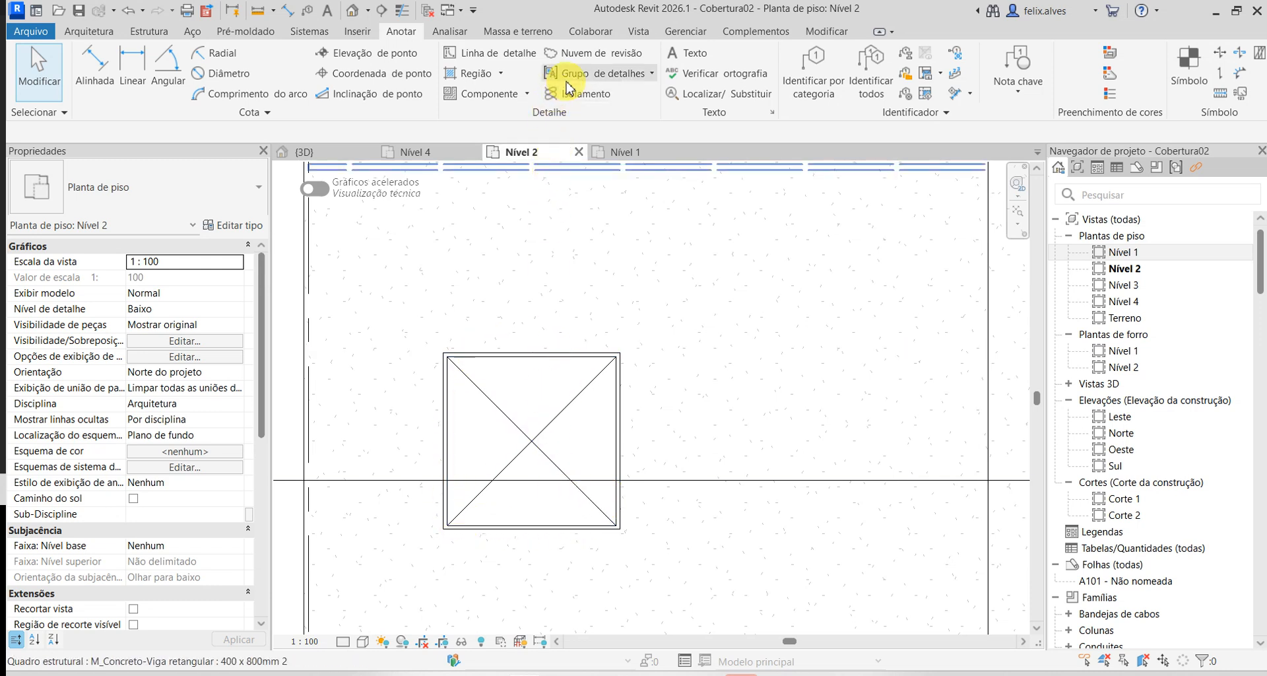
# - Place a two-line text note reading "PLATAFORMA ELEVADA" over the crossed square opening in the Nível 2 plan
pyautogui.click(693, 53)
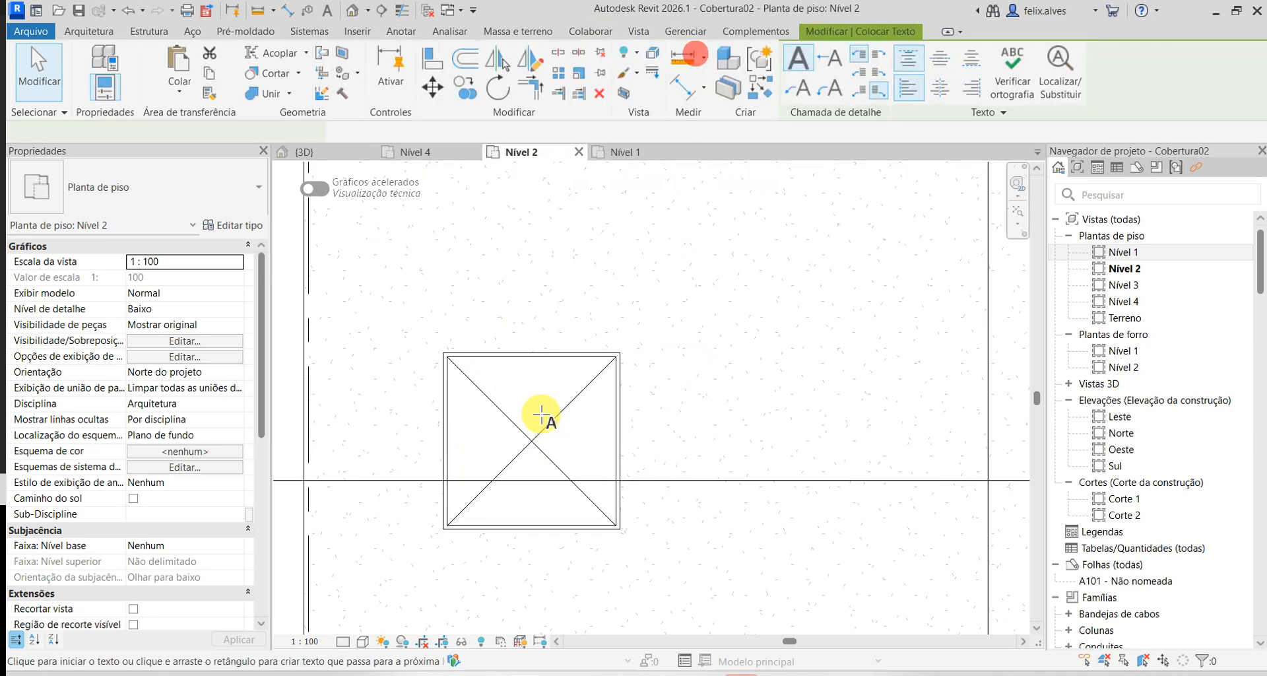
pyautogui.click(487, 371)
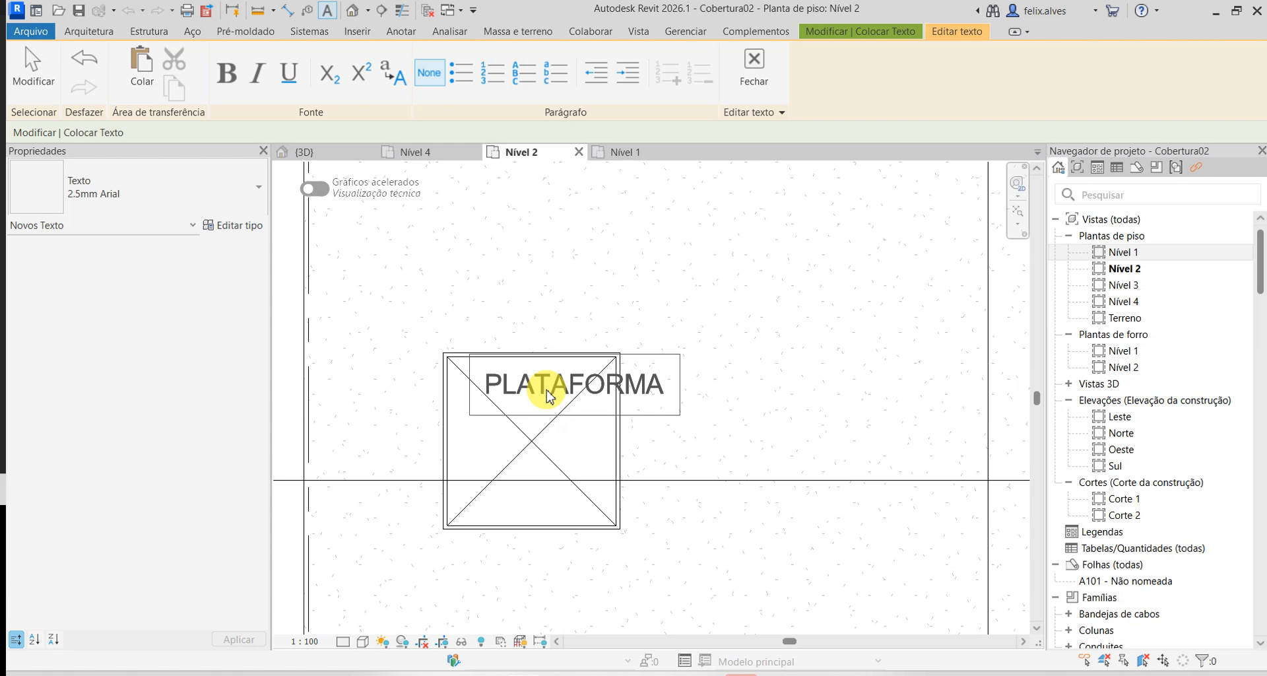
pyautogui.press('Return')
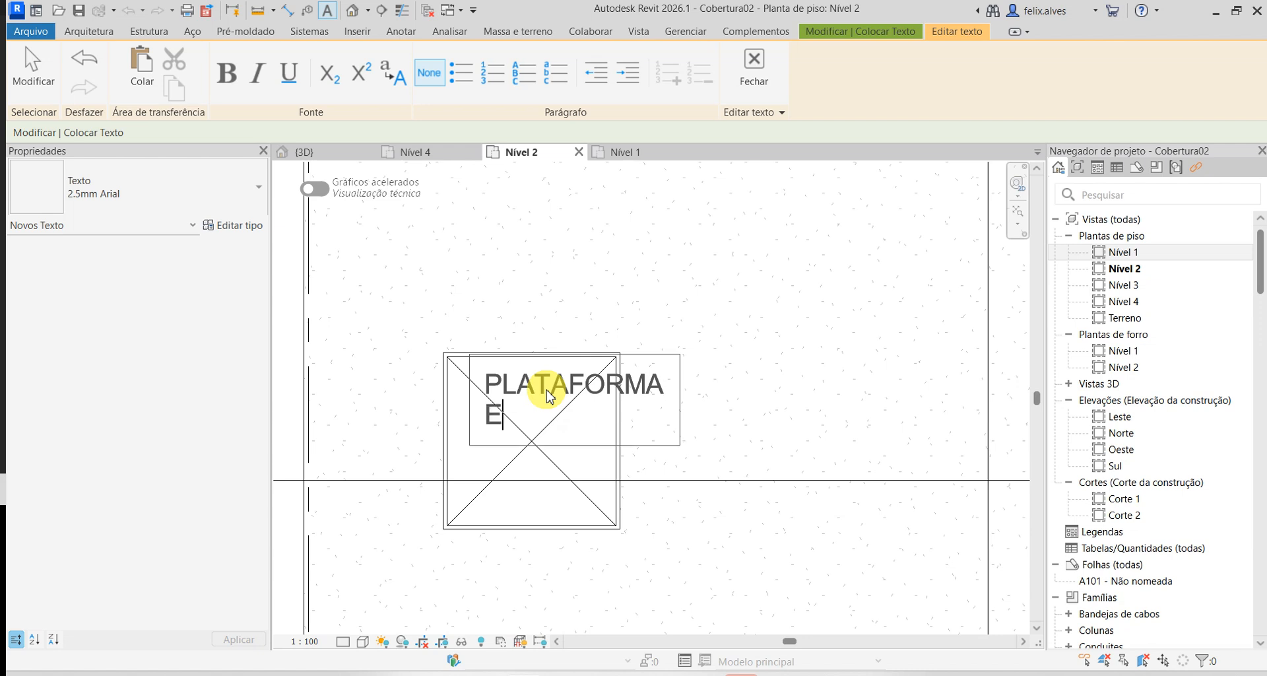
pyautogui.write('ELEVADA')
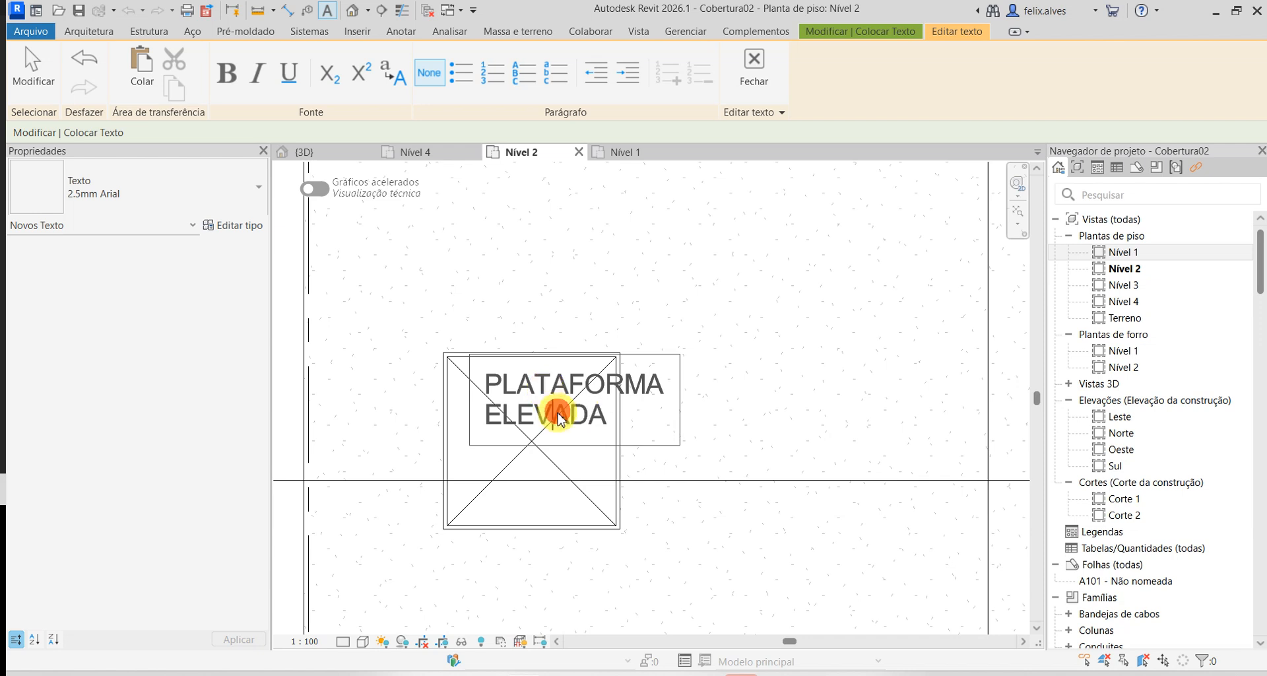
pyautogui.doubleClick(552, 414)
pyautogui.click(617, 423)
pyautogui.moveTo(610, 421); pyautogui.dragTo(474, 380)
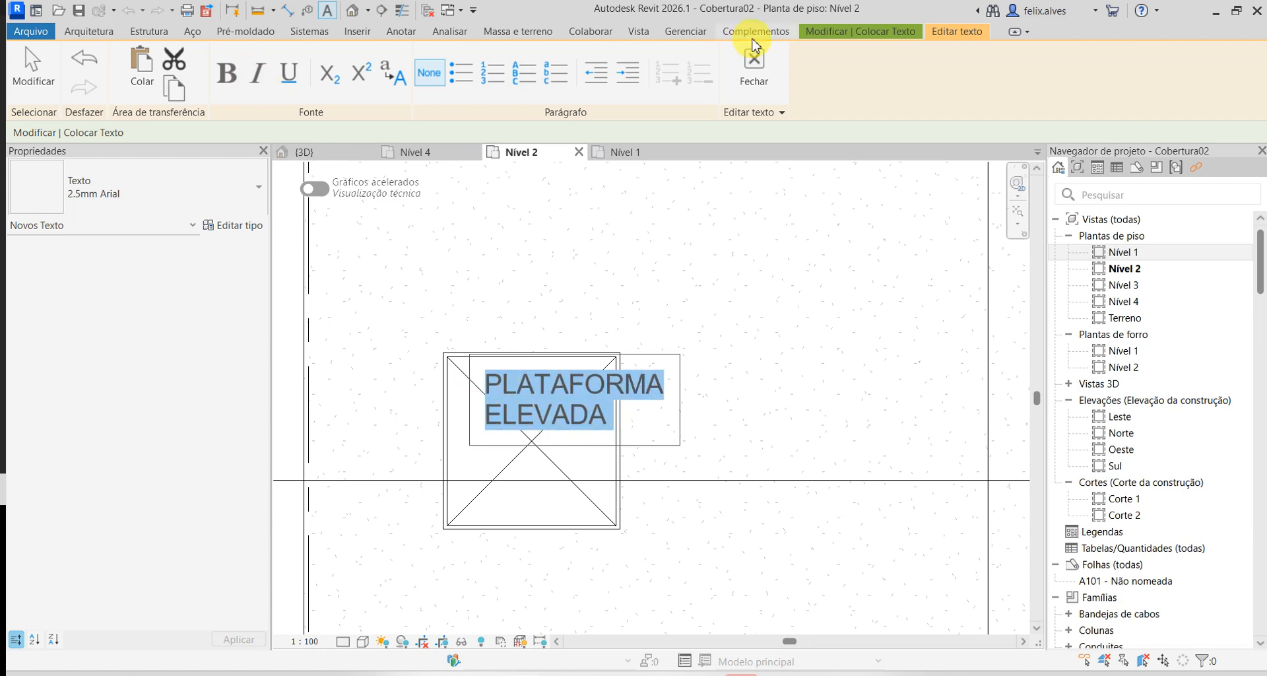
pyautogui.click(858, 34)
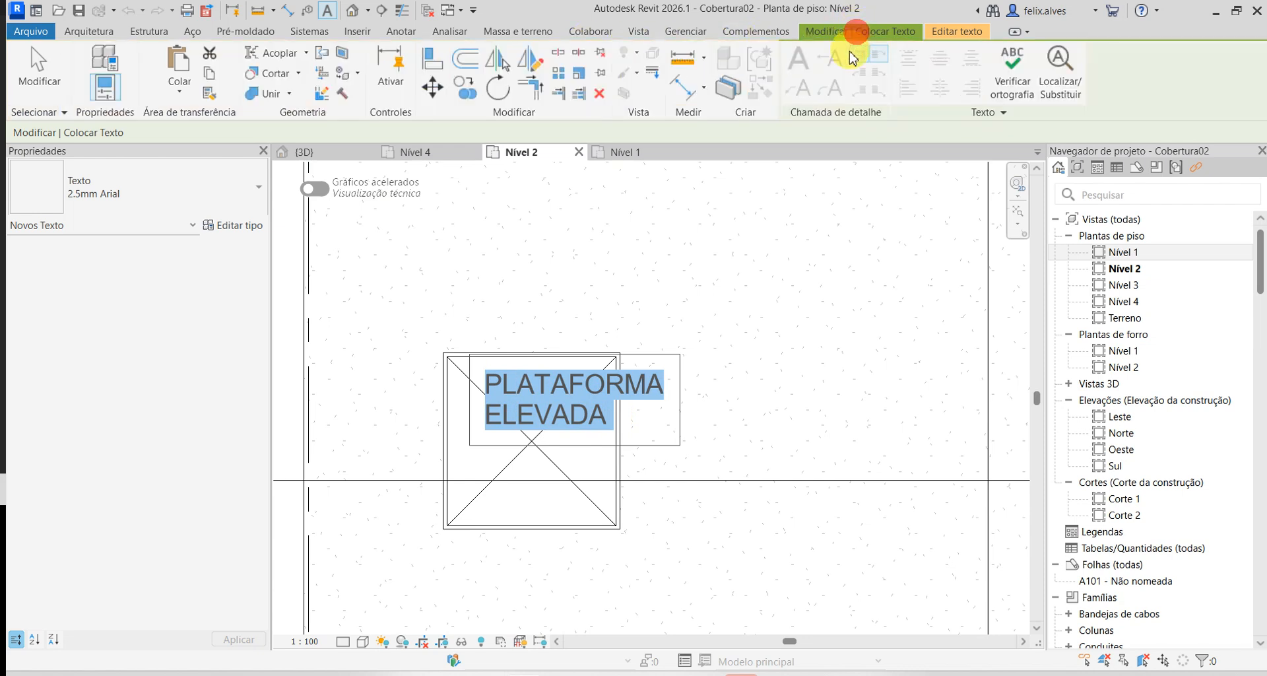
pyautogui.click(611, 421)
pyautogui.press('Return')
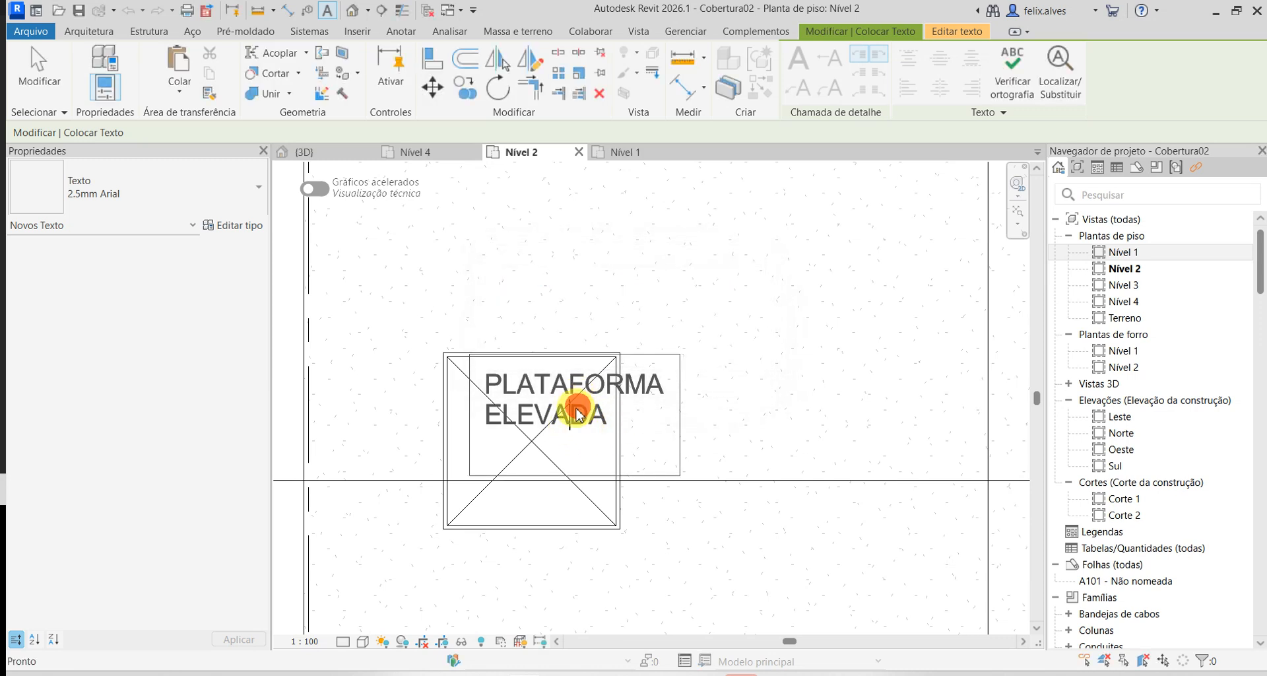
pyautogui.press('Escape')
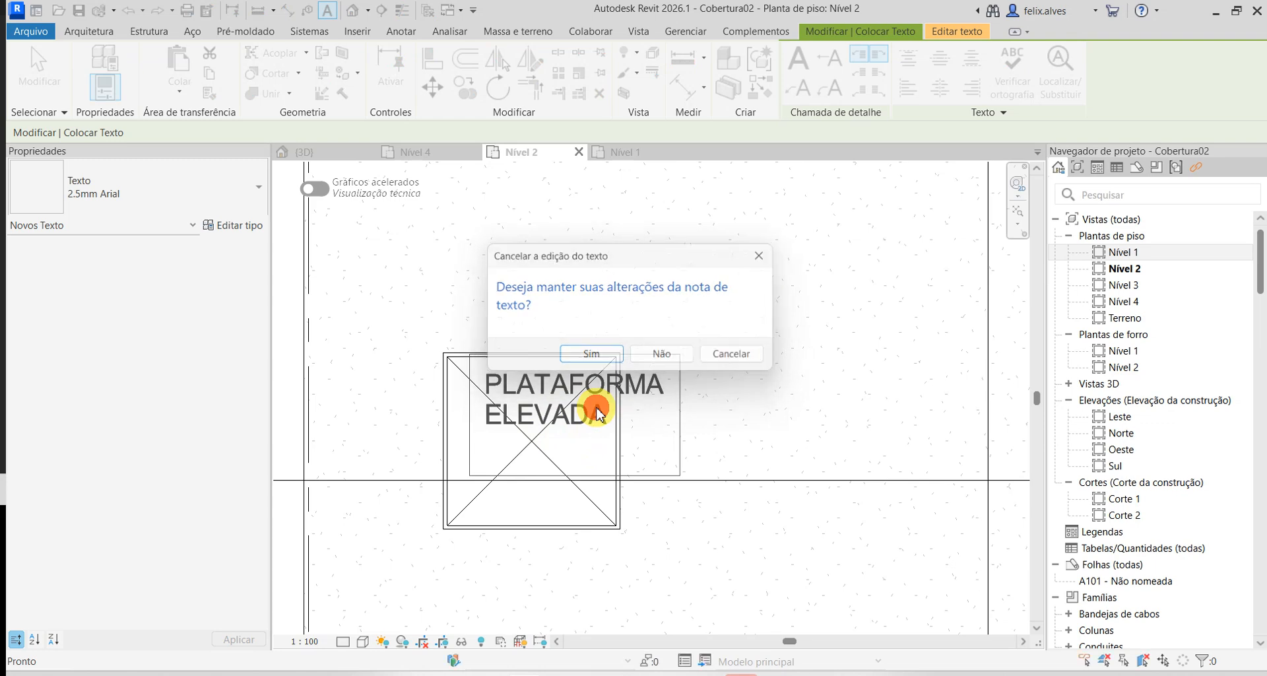
pyautogui.press('Return')
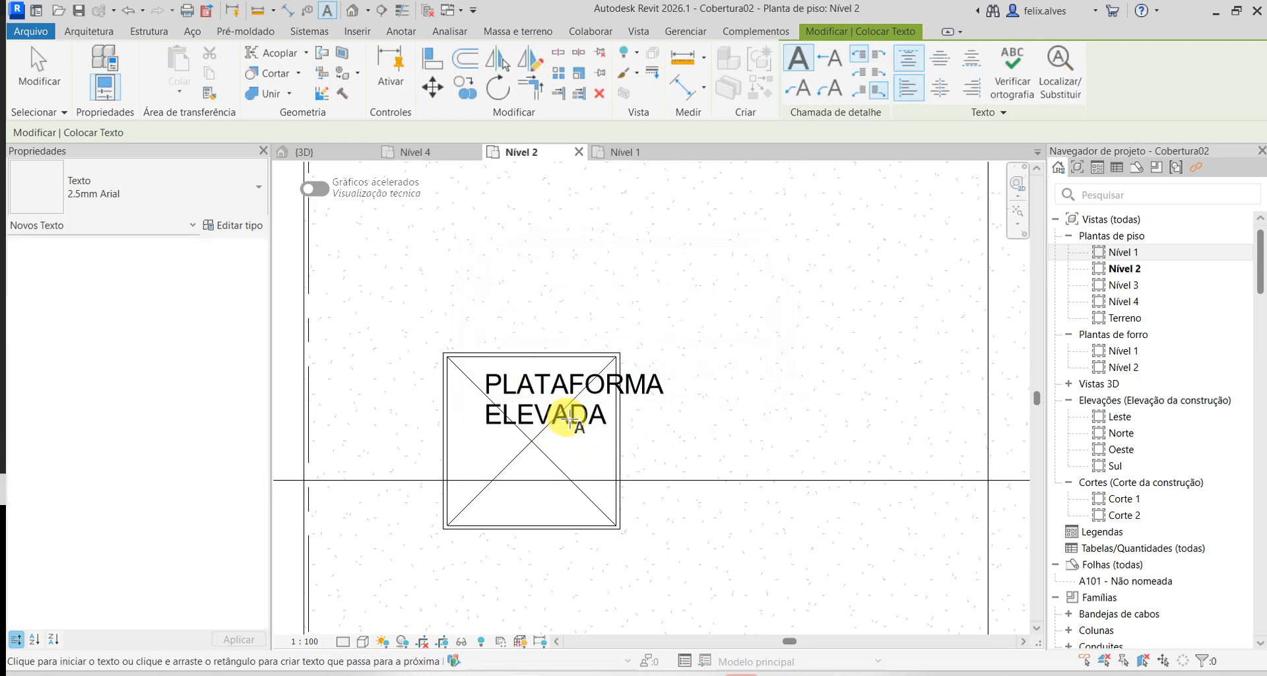
pyautogui.click(586, 416)
pyautogui.press('Escape')
pyautogui.press('Escape')
# - Align the PLATAFORMA ELEVADA note to Centro and Meio in a wider text box, and move it over the centre of the opening
pyautogui.click(559, 389)
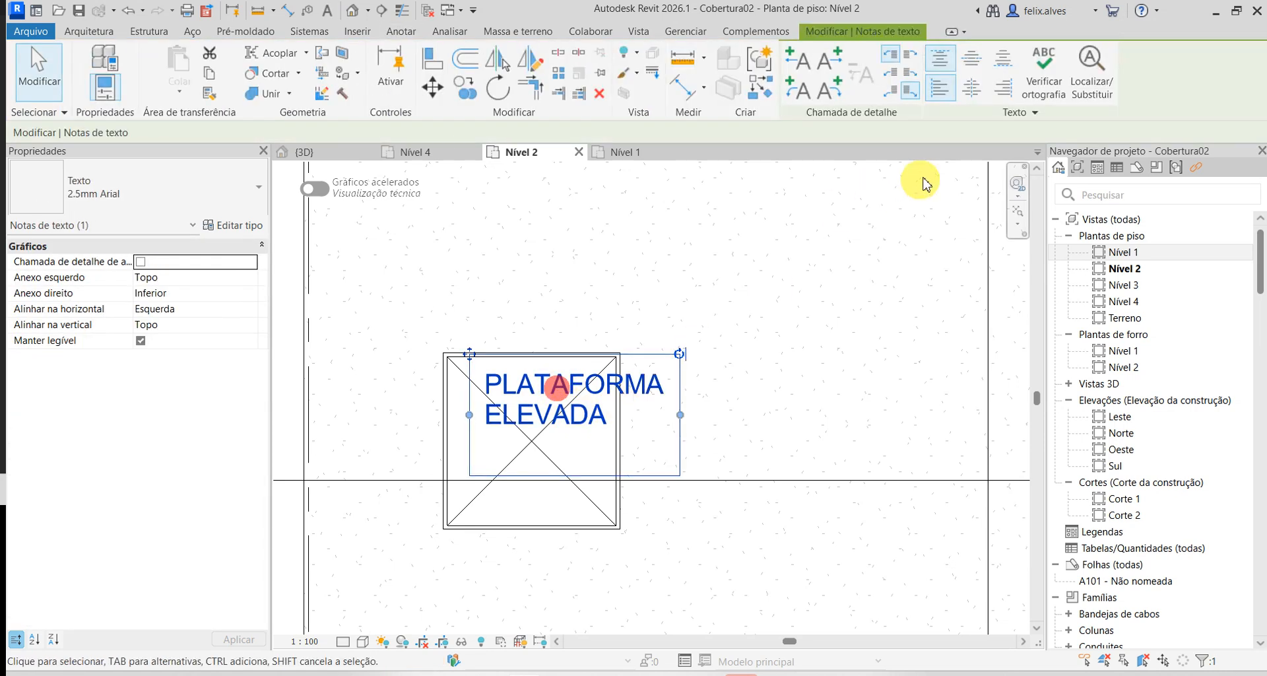
pyautogui.click(971, 65)
pyautogui.click(941, 89)
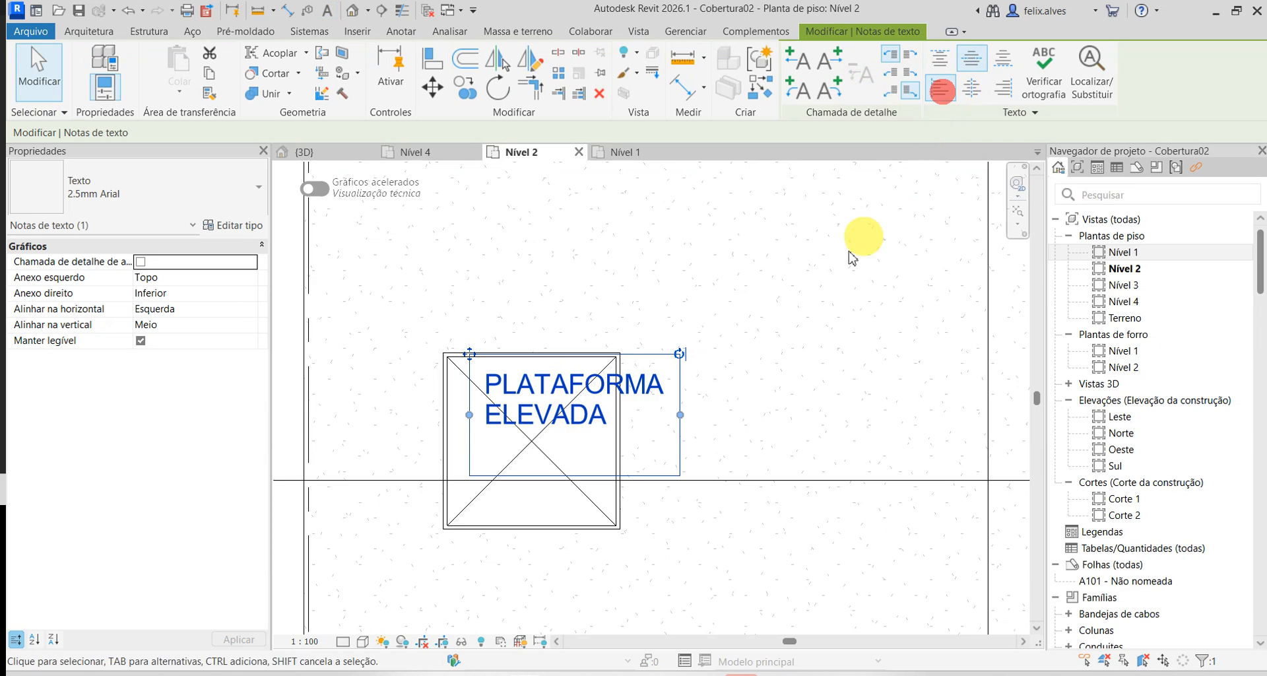
pyautogui.moveTo(680, 414); pyautogui.dragTo(730, 415)
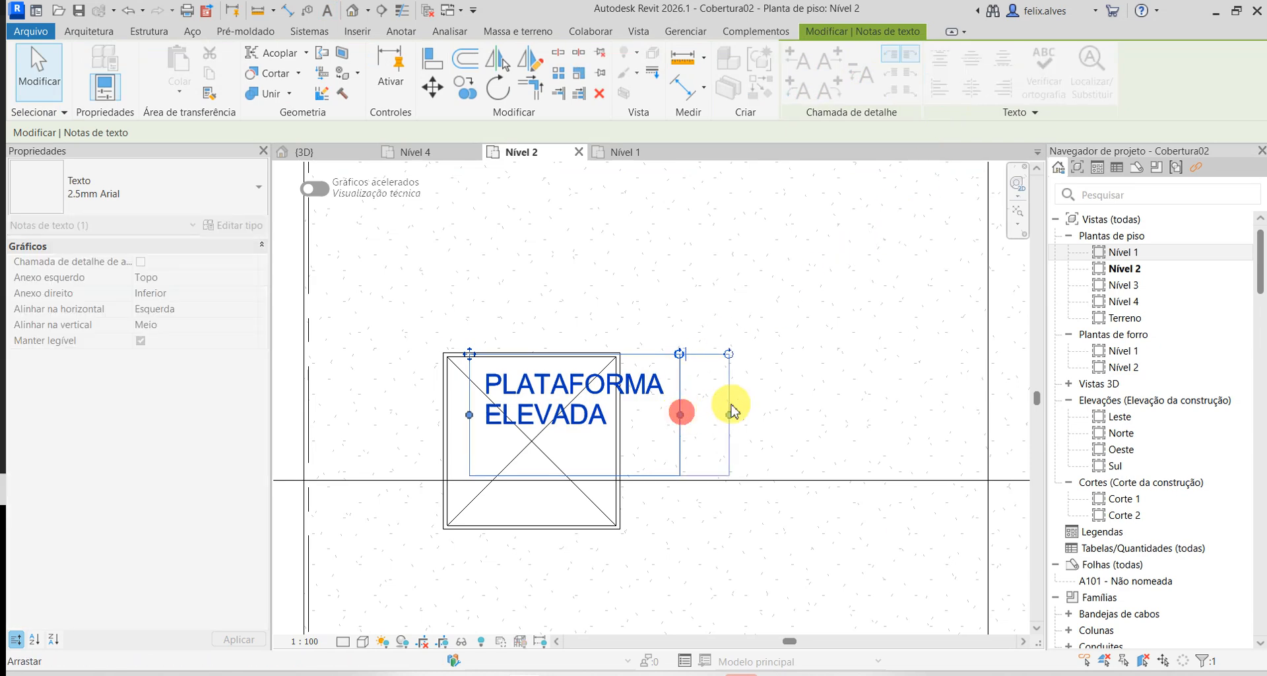
pyautogui.click(972, 88)
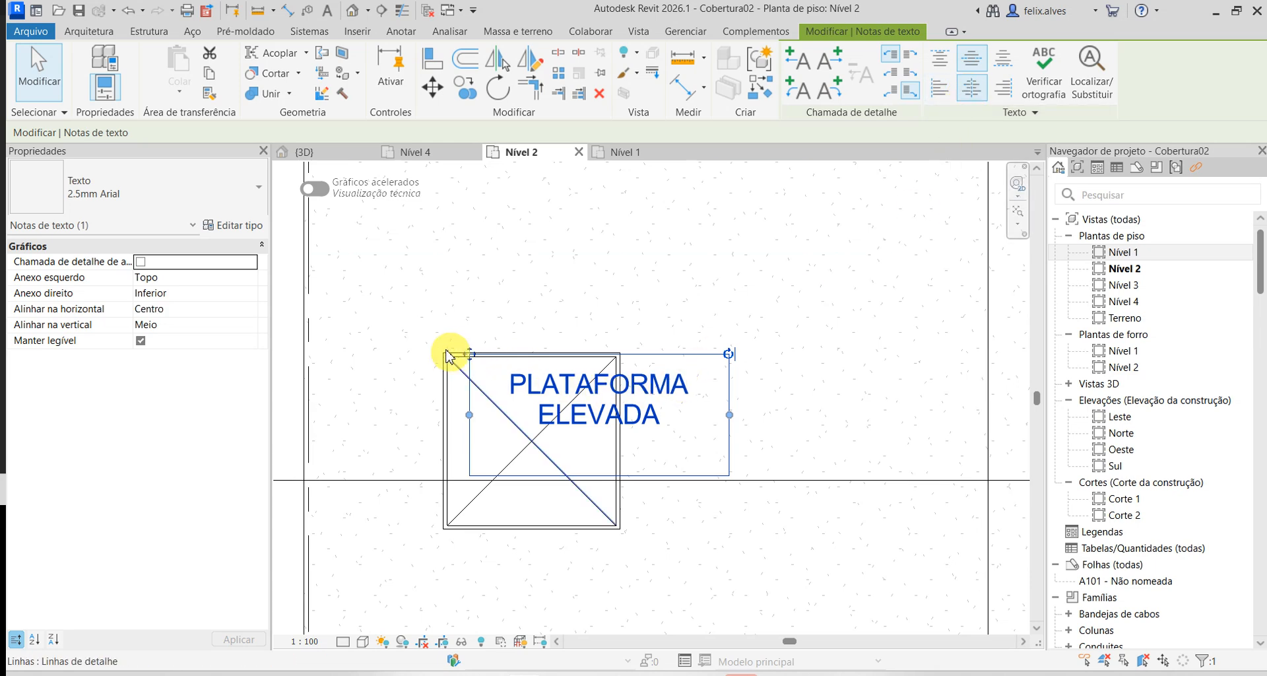
pyautogui.moveTo(470, 354); pyautogui.dragTo(403, 394)
pyautogui.press('Escape')
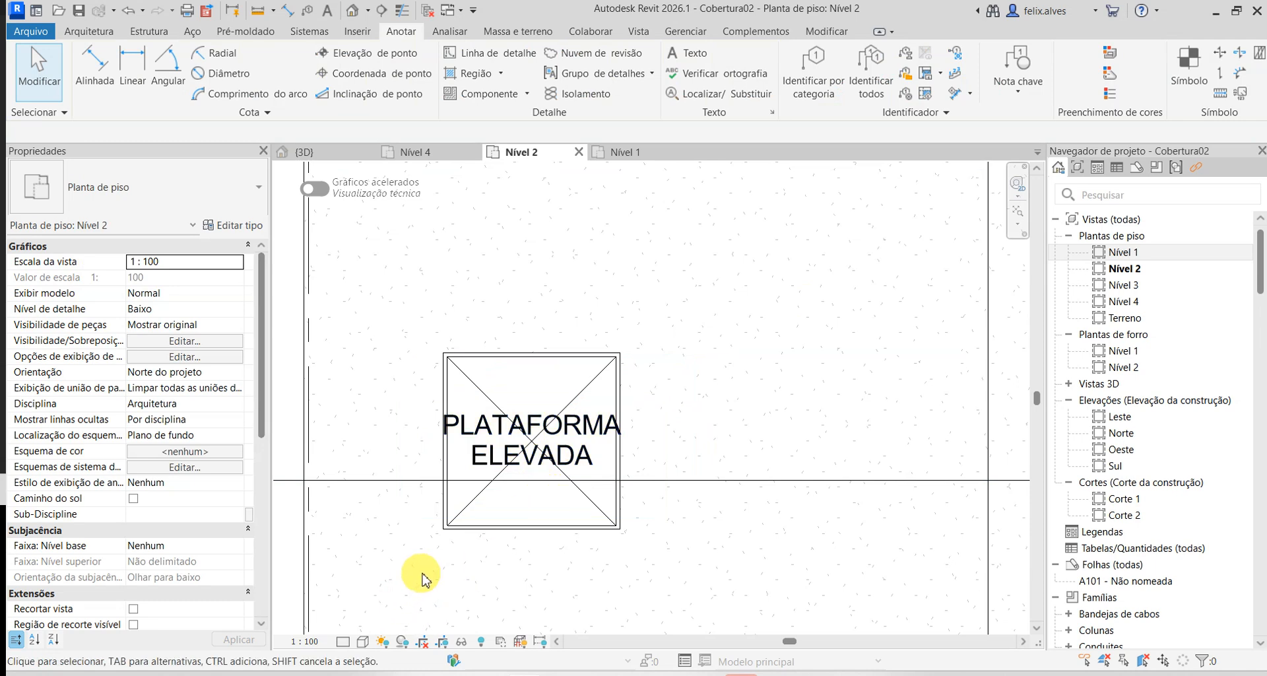
# - Duplicate the note's text type as 1.8mm Arial with a text size of 1,8 mm, and narrow the note's text box
pyautogui.click(569, 465)
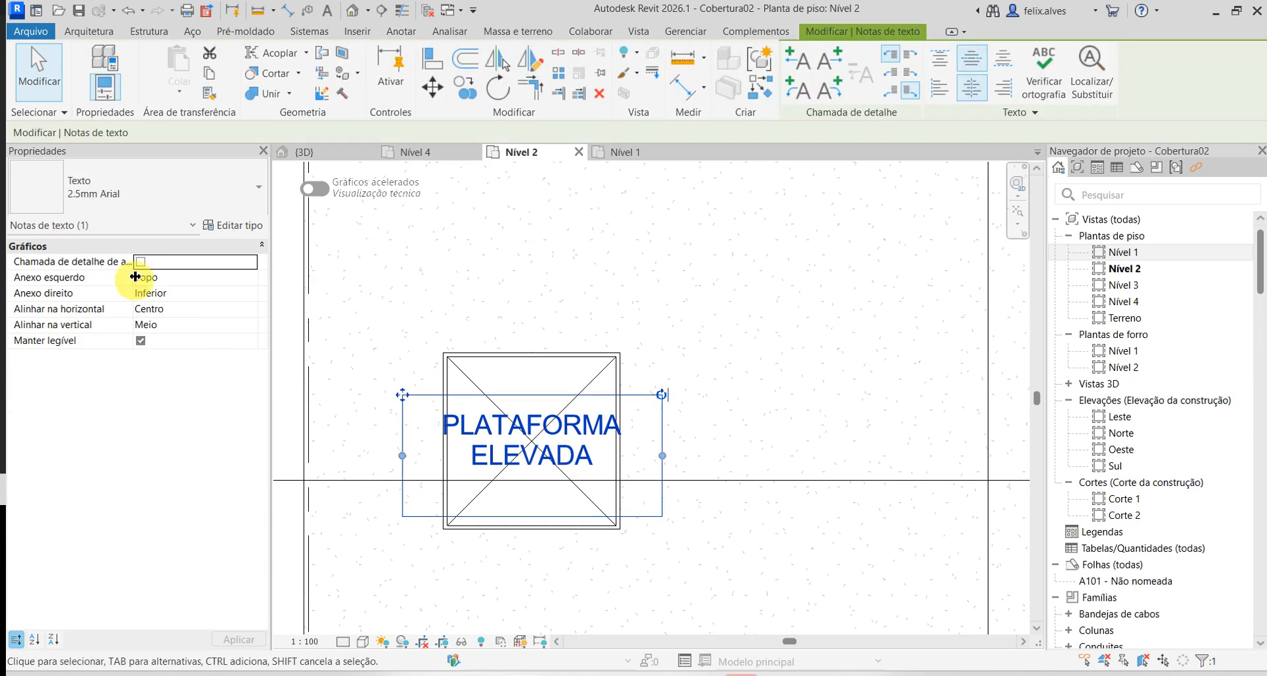
pyautogui.click(261, 228)
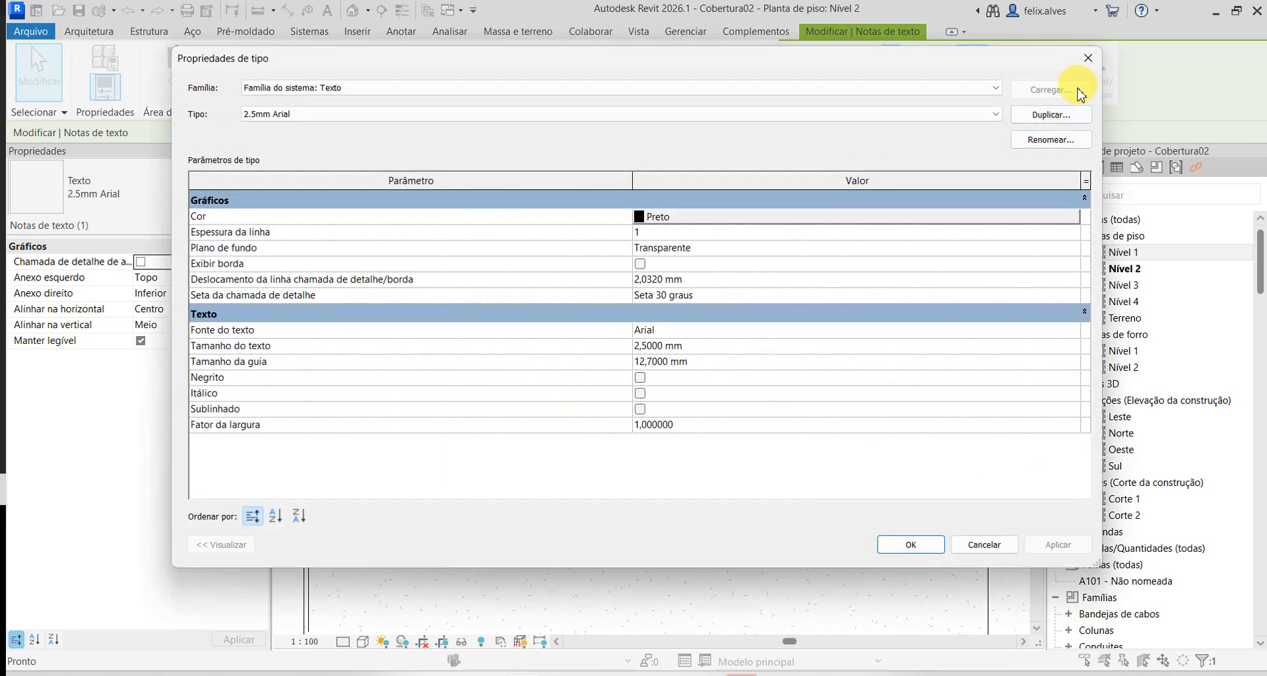
pyautogui.click(1064, 119)
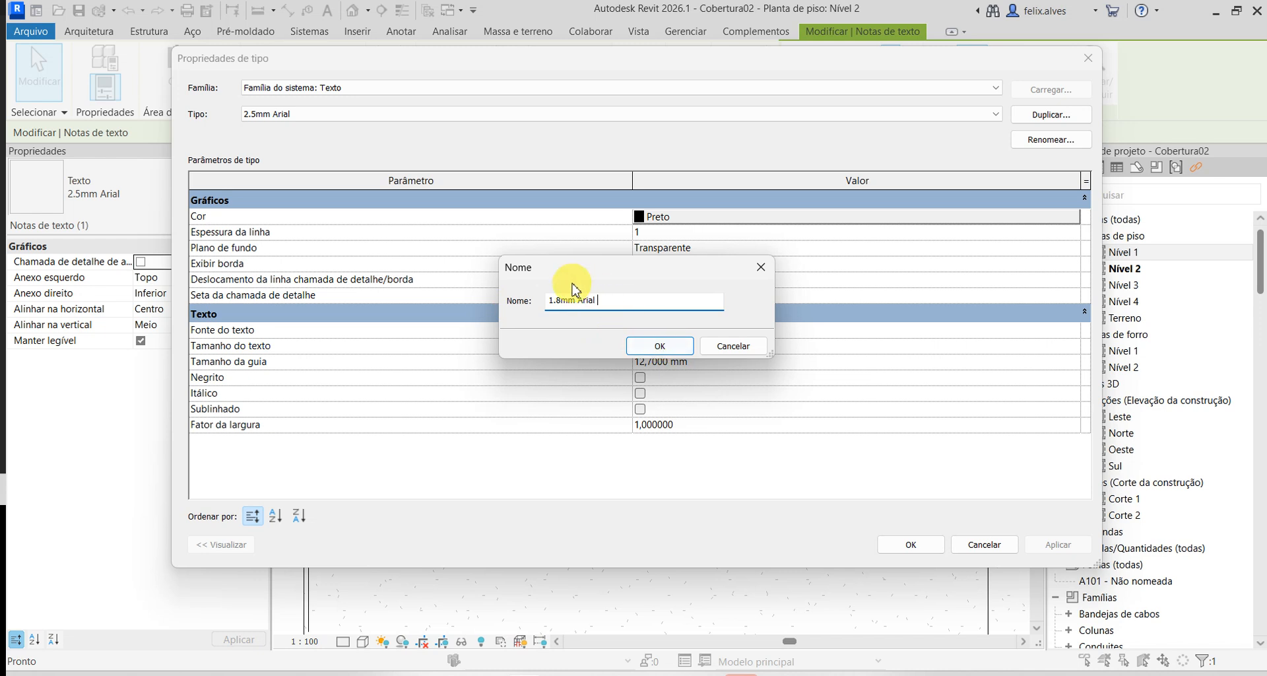
pyautogui.click(660, 346)
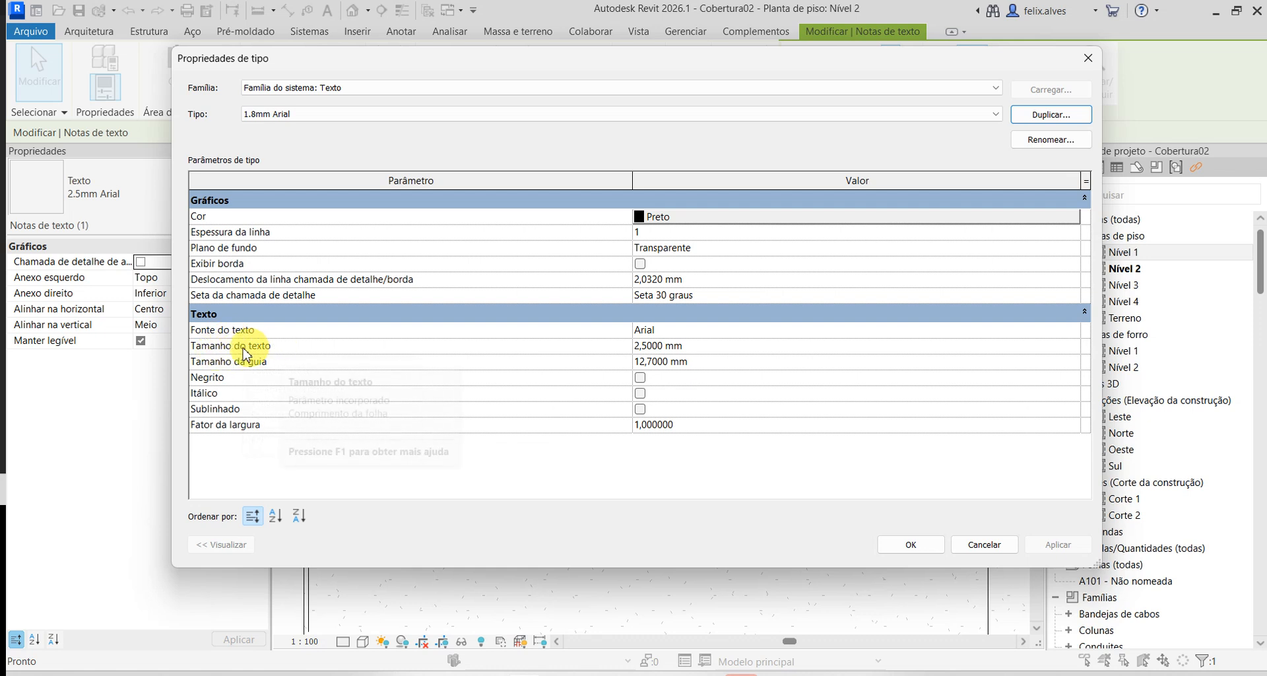
pyautogui.click(648, 346)
pyautogui.moveTo(650, 346); pyautogui.dragTo(566, 352)
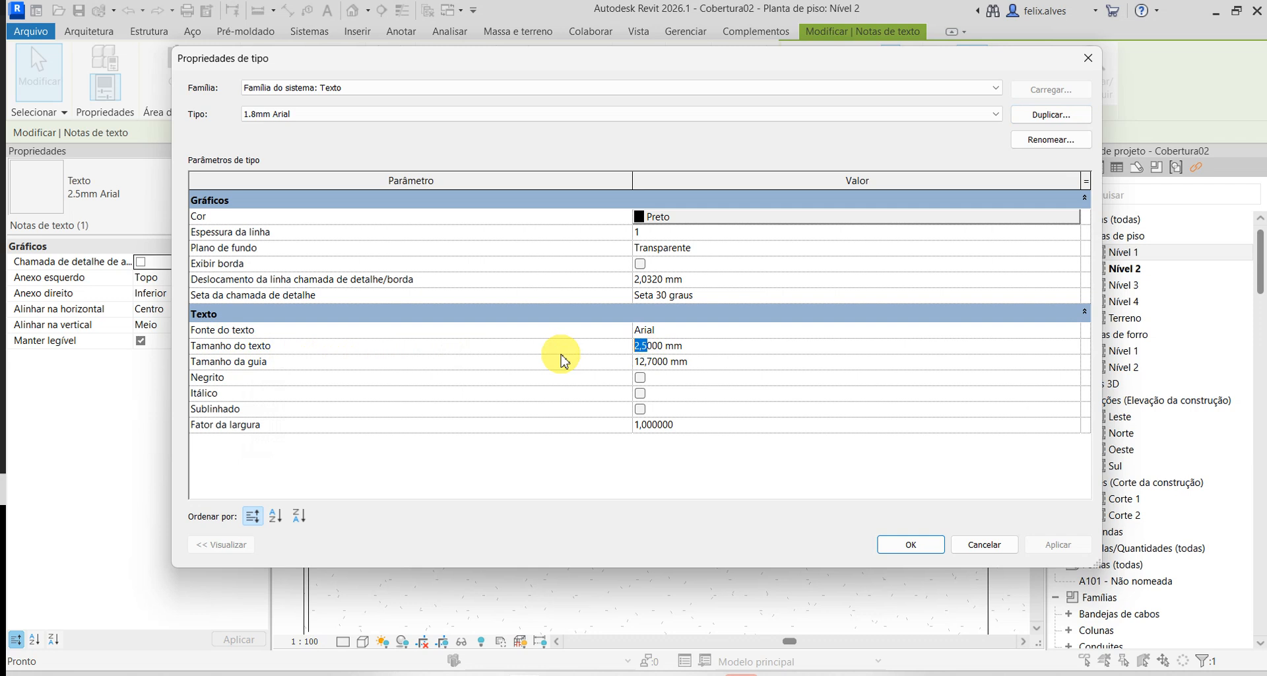
pyautogui.write('1')
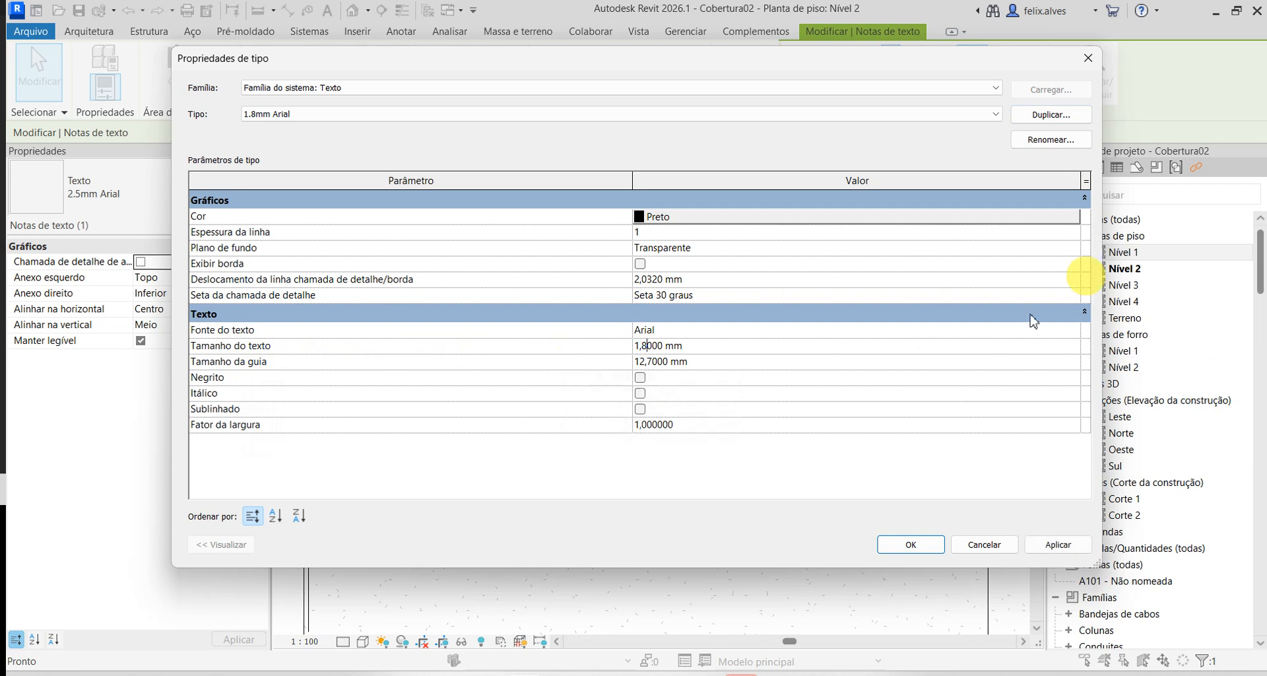
pyautogui.click(1058, 544)
pyautogui.click(907, 543)
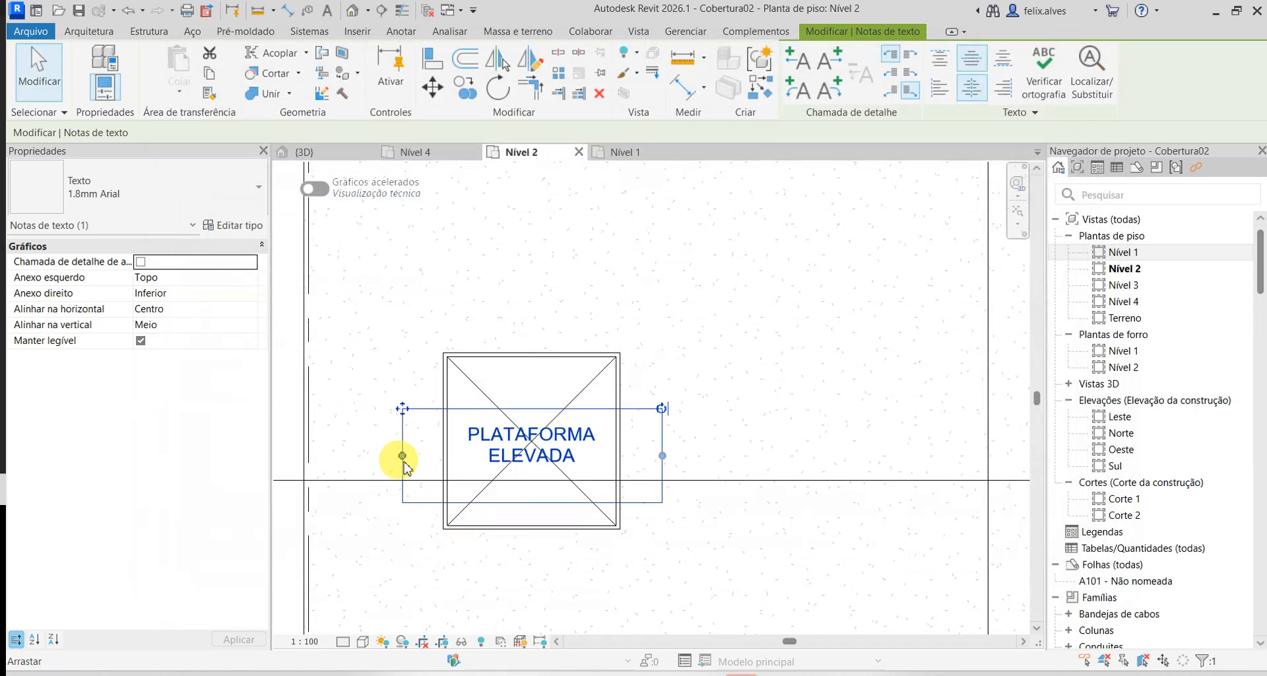
pyautogui.moveTo(402, 455); pyautogui.dragTo(458, 470)
pyautogui.press('Escape')
pyautogui.scroll(-2, 703, 512)
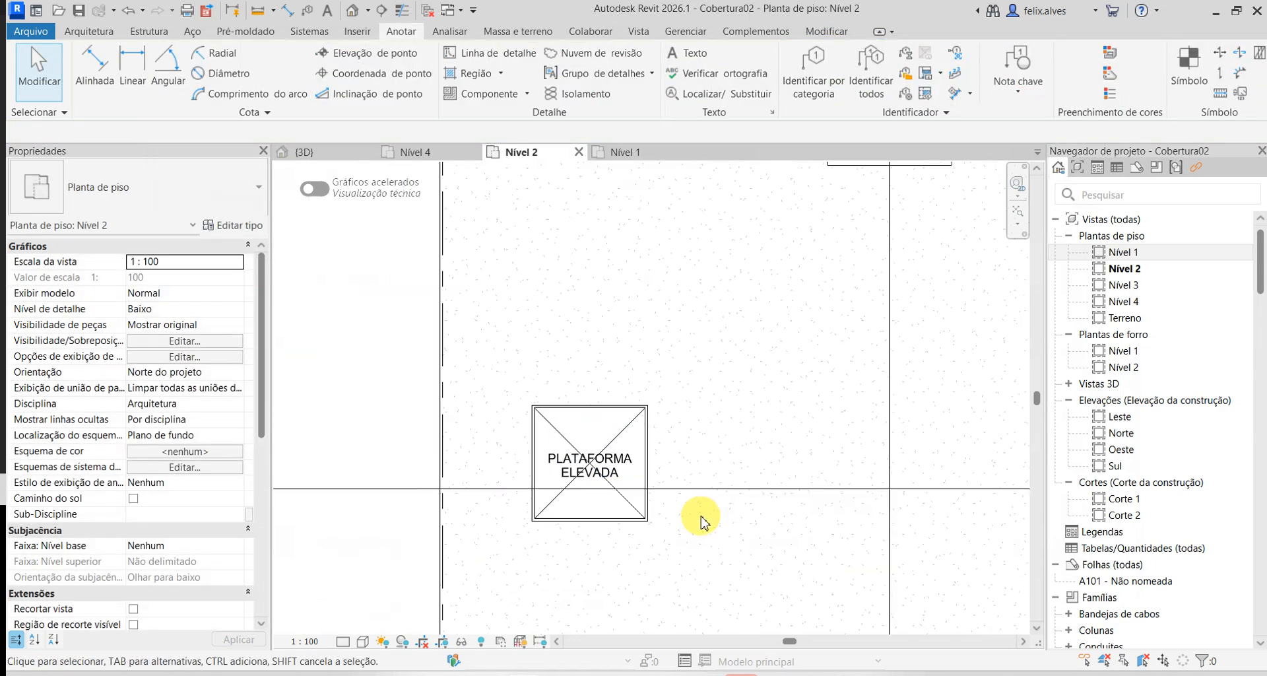
pyautogui.scroll(-2, 701, 521)
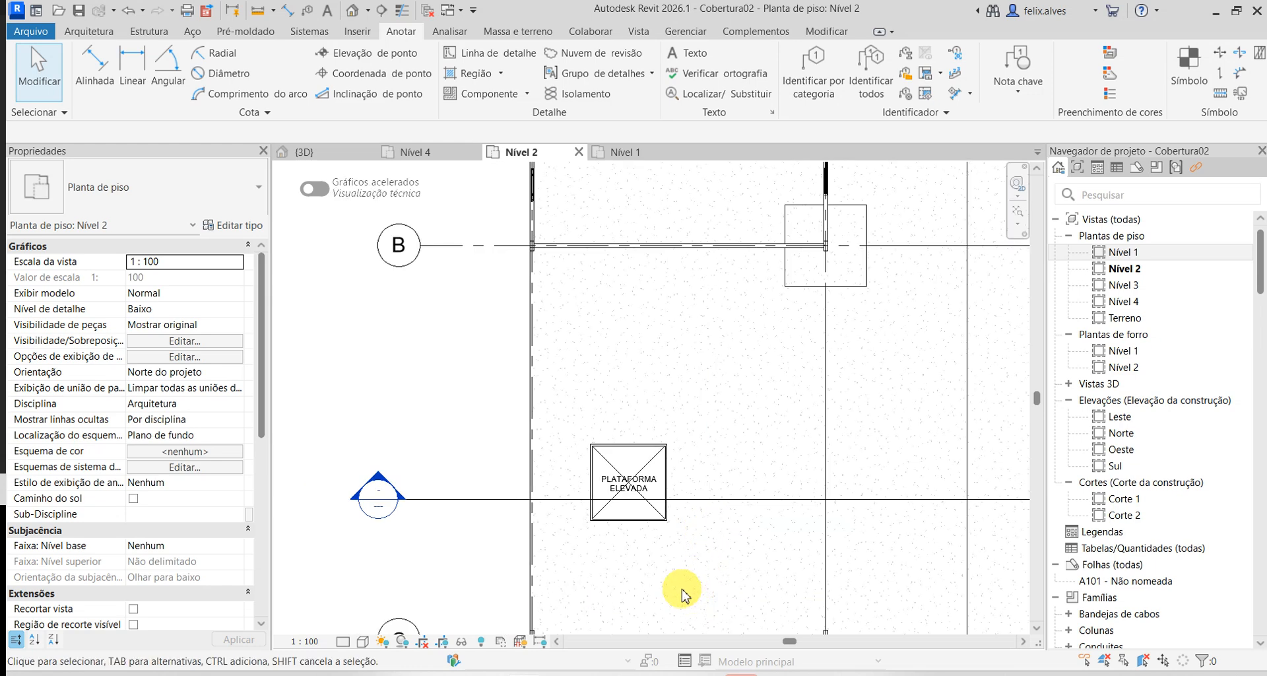
pyautogui.scroll(3, 661, 555)
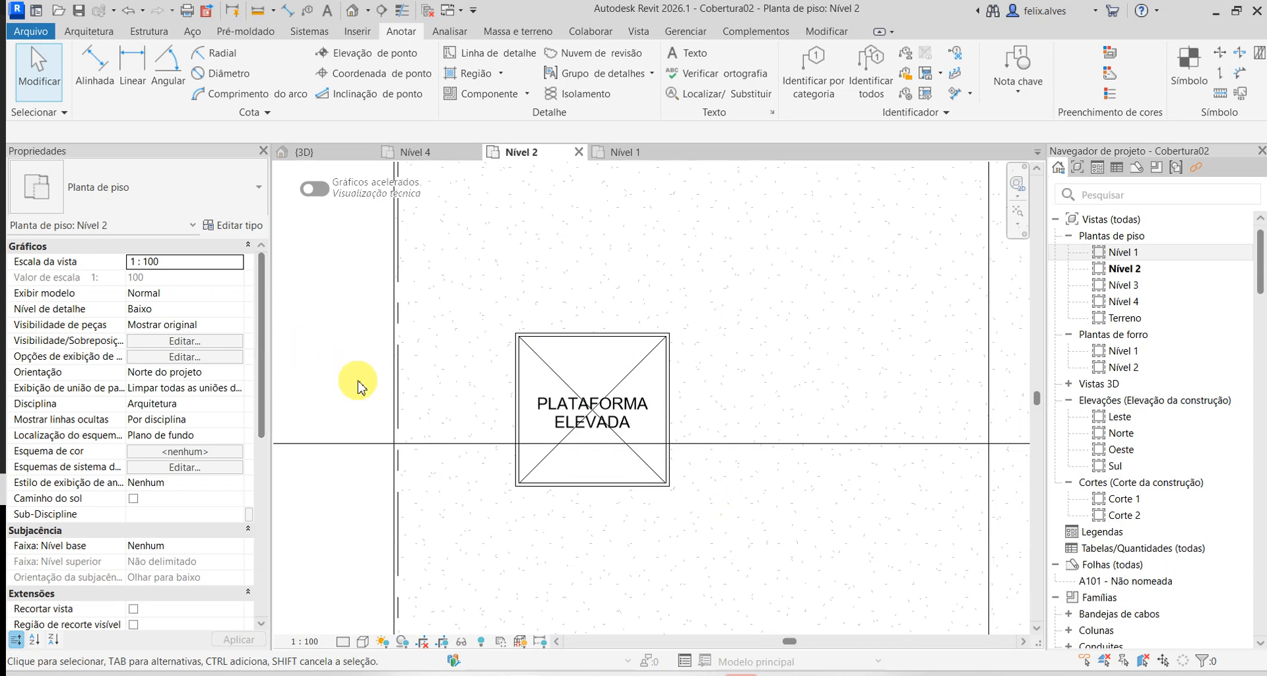
# - Place a room in the walled enclosure above axis B on Nível 2, tagged with M_Identificador do ambiente: Identificador de ambiente
pyautogui.scroll(-4, 358, 383)
pyautogui.moveTo(357, 381)
pyautogui.mouseDown(button='middle')
pyautogui.moveTo(368, 376)
pyautogui.moveTo(419, 509)
pyautogui.mouseUp(button='middle')
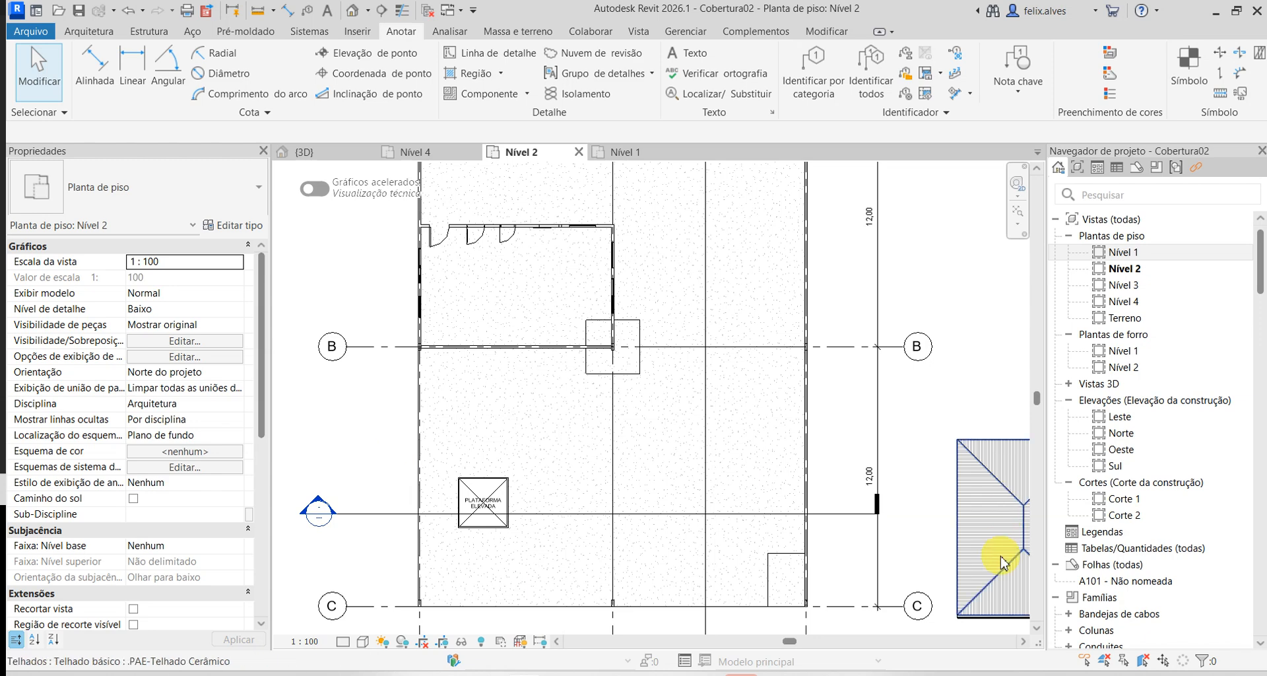
pyautogui.click(354, 285)
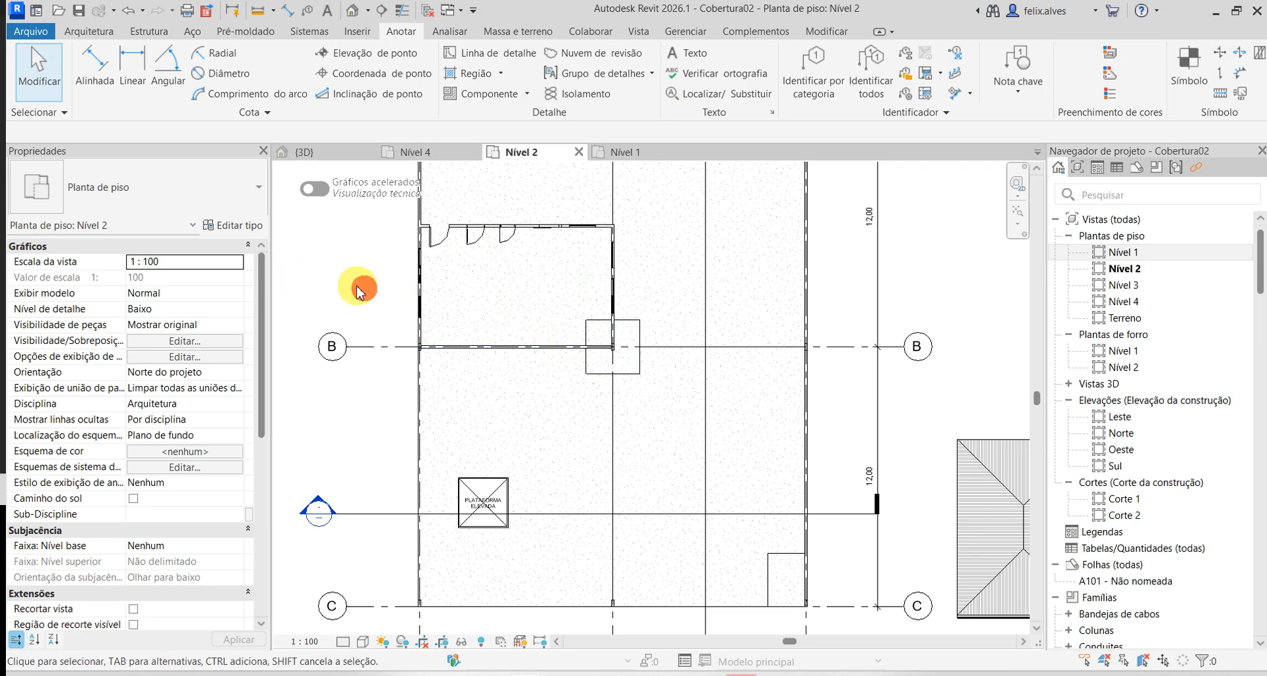
pyautogui.click(88, 32)
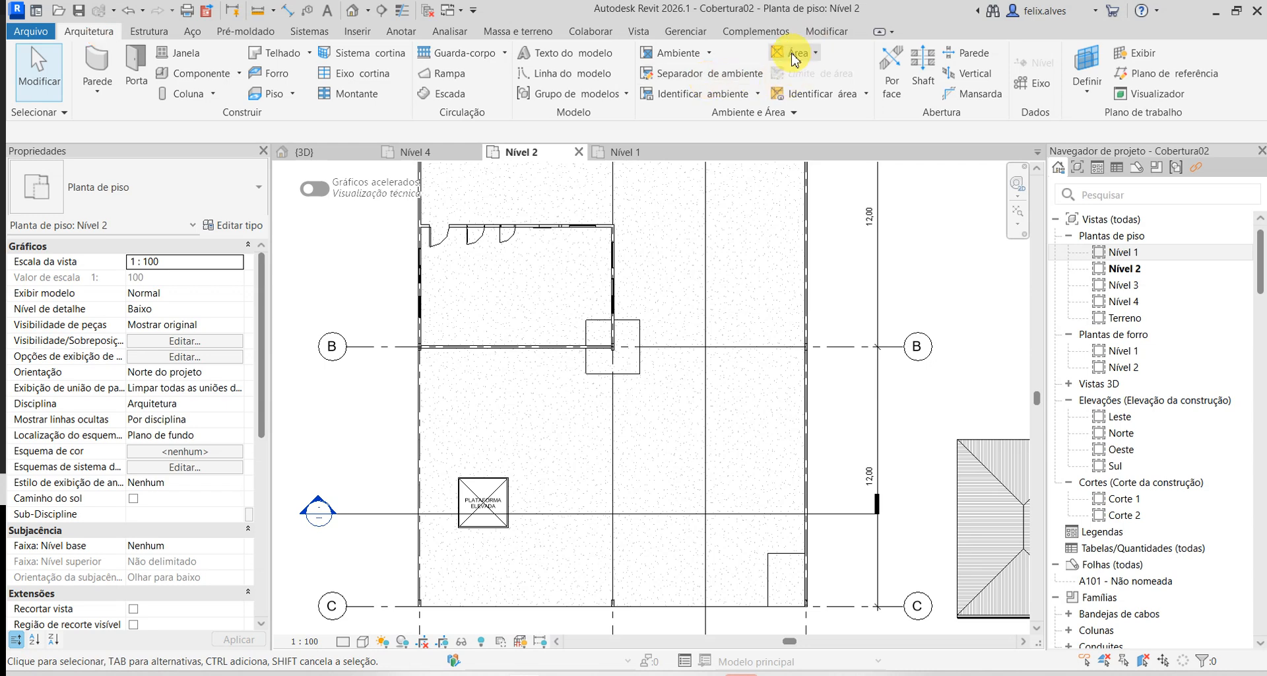
pyautogui.click(793, 59)
pyautogui.click(711, 58)
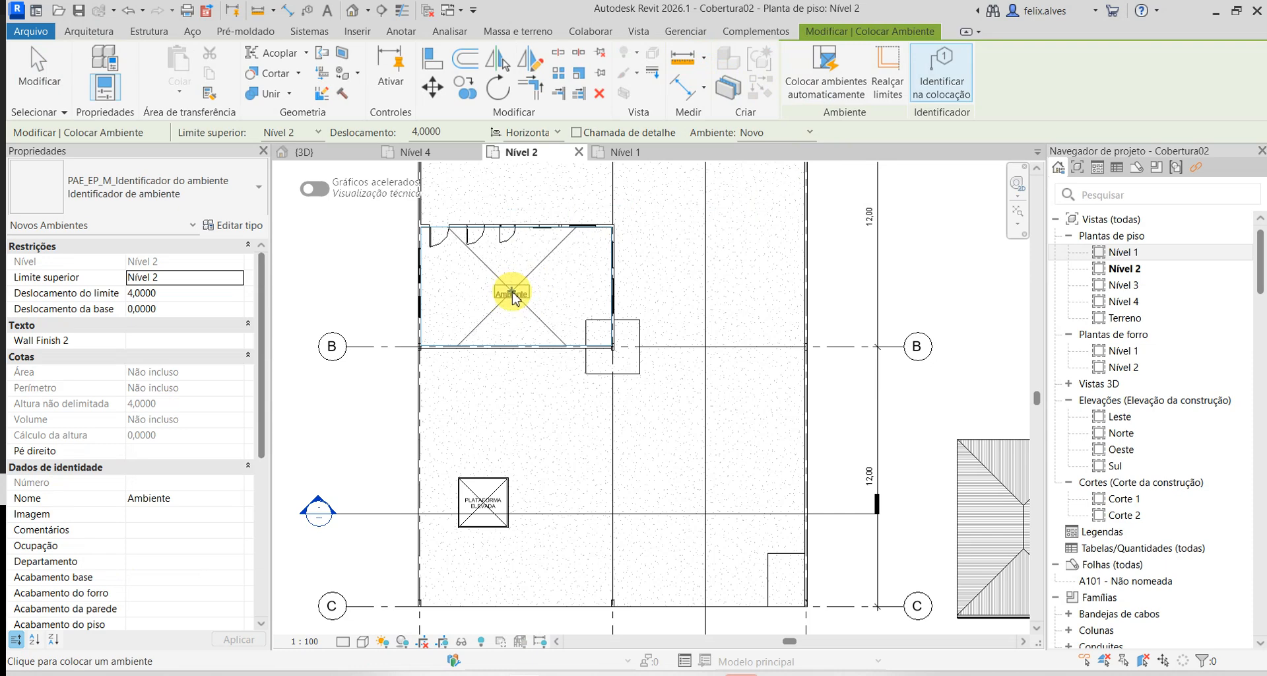
pyautogui.click(251, 192)
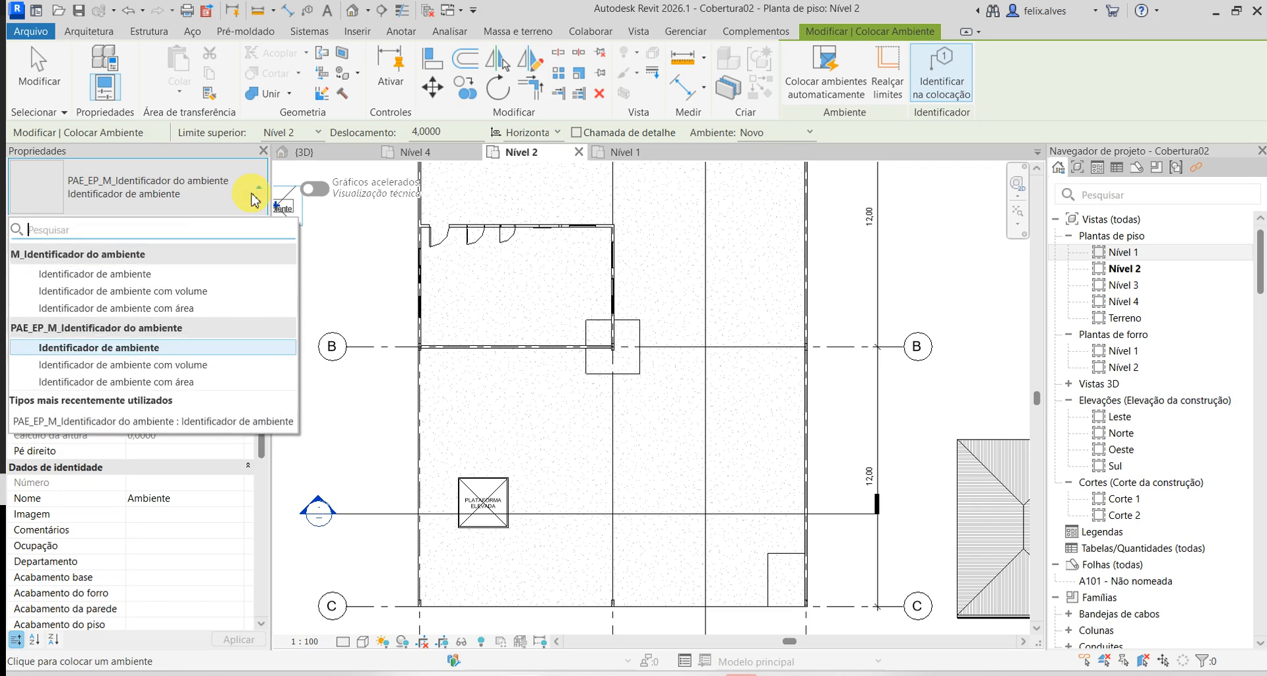
pyautogui.click(146, 277)
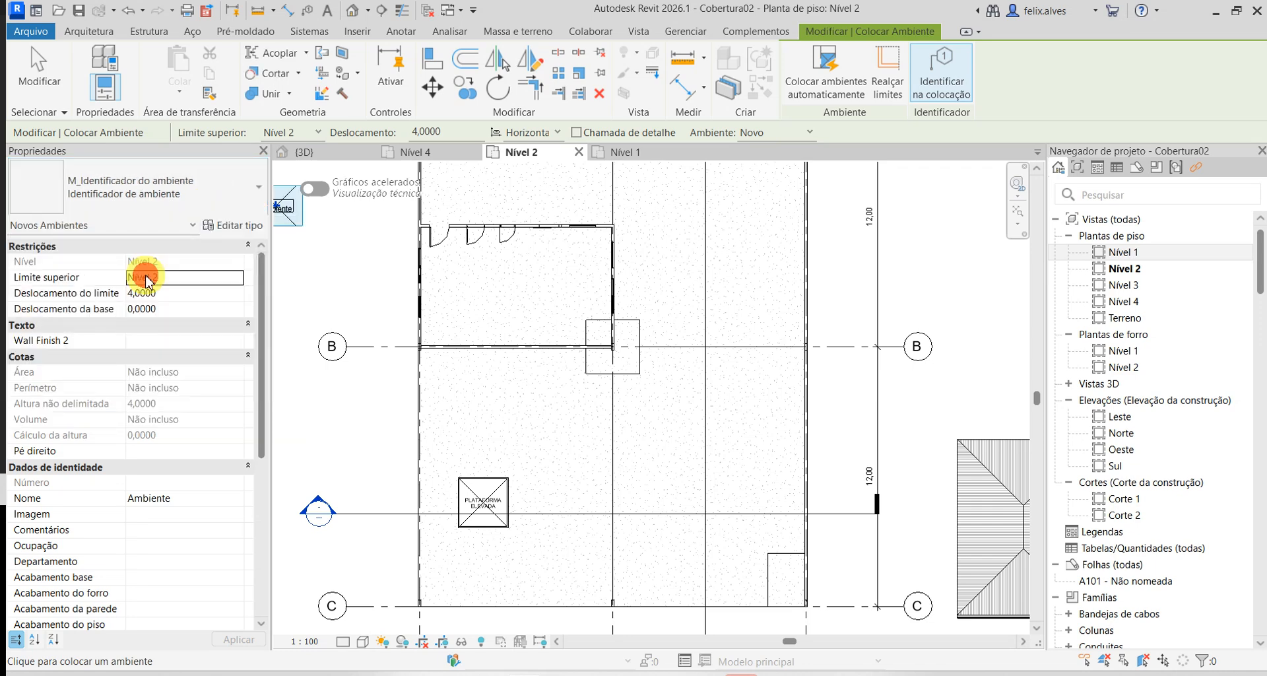
pyautogui.click(519, 296)
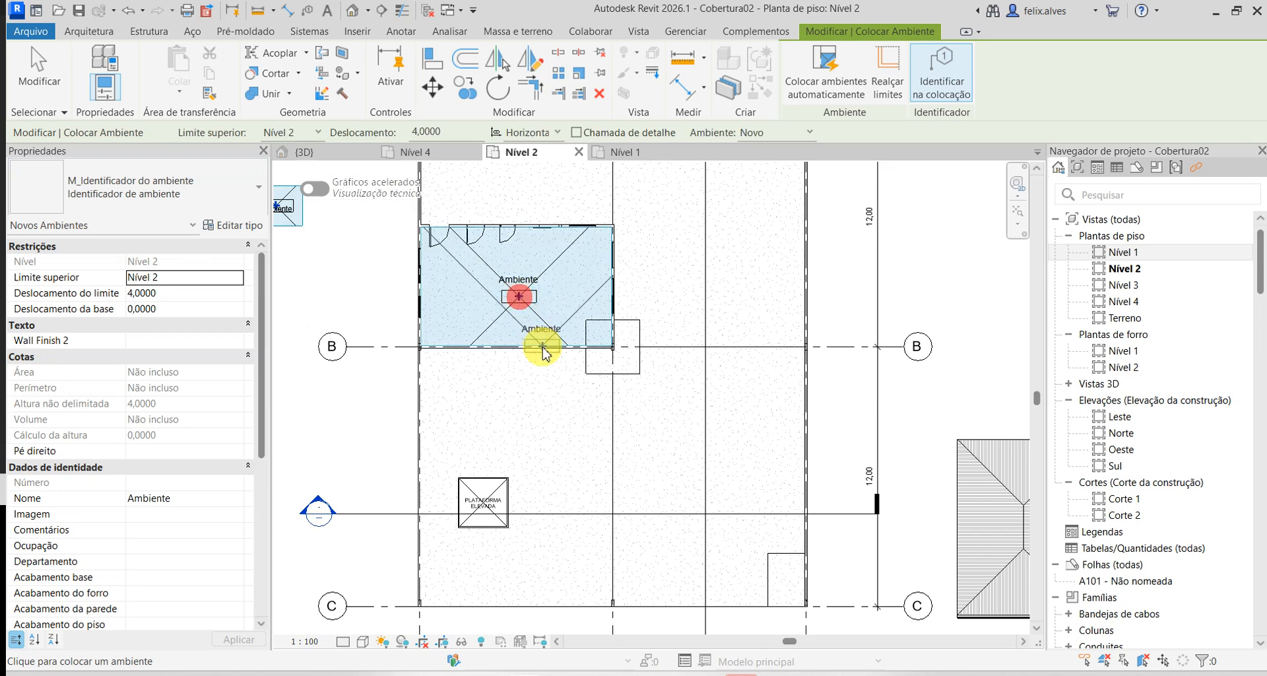
pyautogui.press('Escape')
pyautogui.press('Escape')
# - Change the new room's tag to PAE_EP_M_Identificador do ambiente: Identificador de ambiente com área
pyautogui.click(519, 284)
pyautogui.scroll(2, 522, 280)
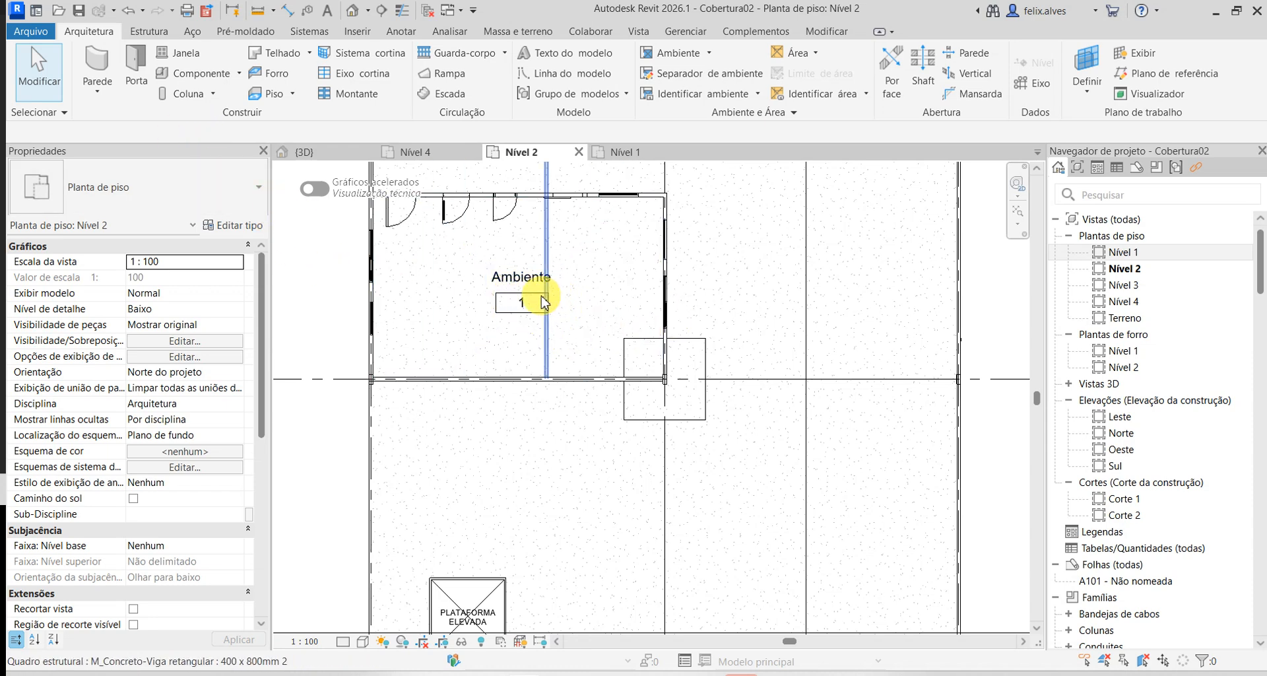
pyautogui.click(533, 306)
pyautogui.press('Escape')
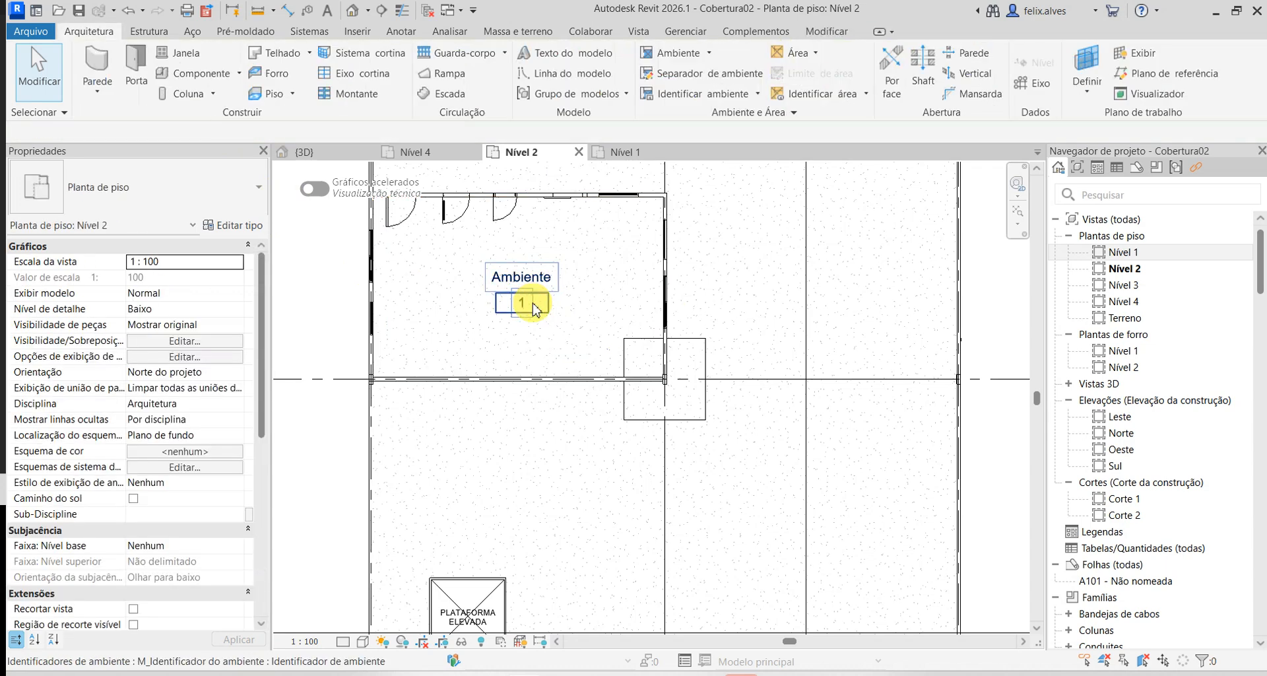
pyautogui.click(533, 307)
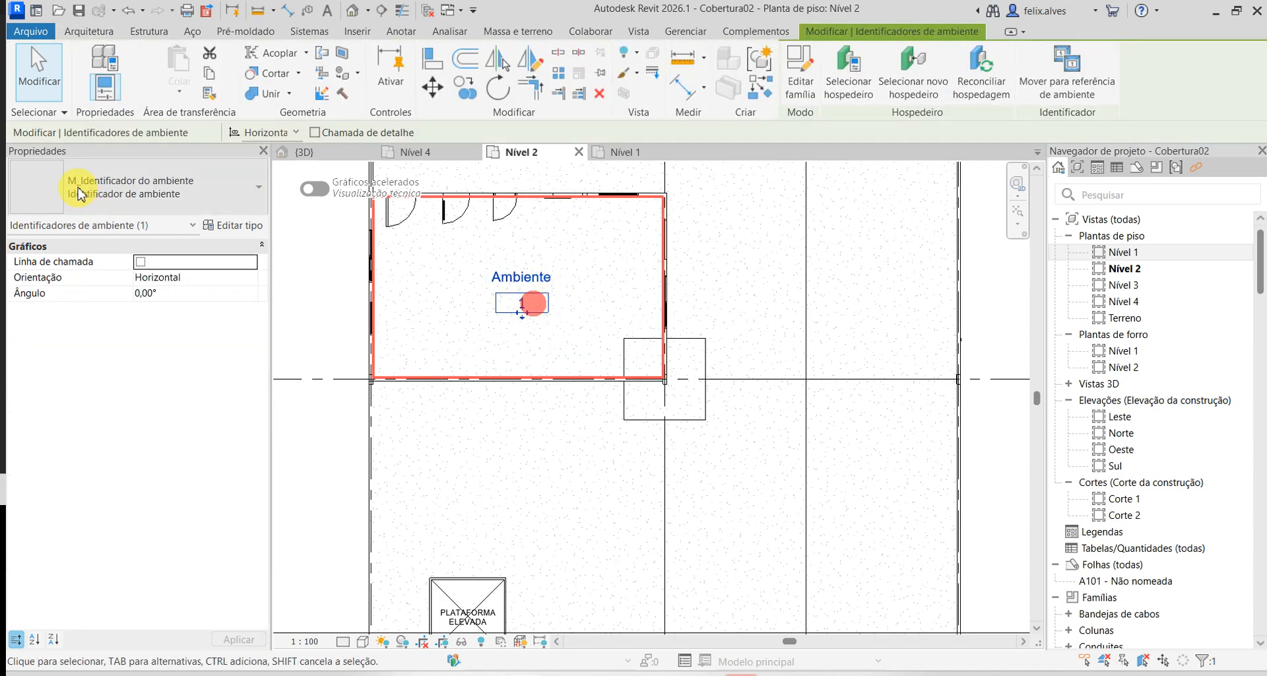
pyautogui.click(167, 195)
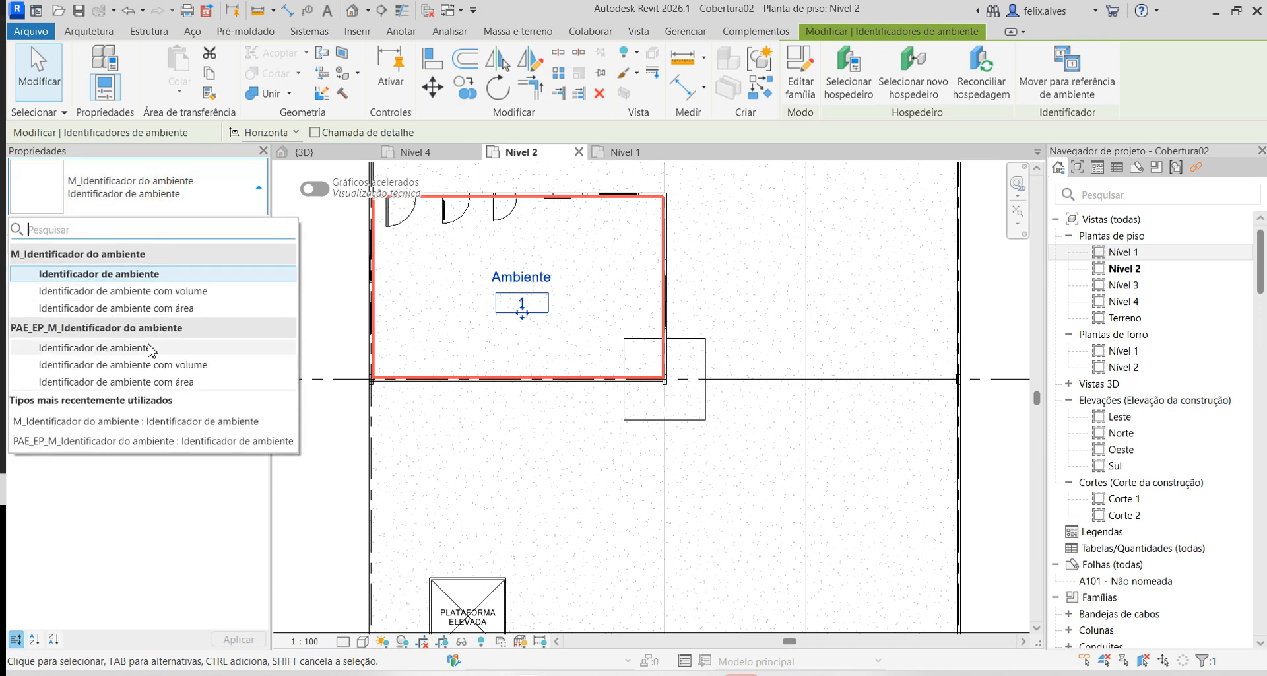
pyautogui.click(158, 381)
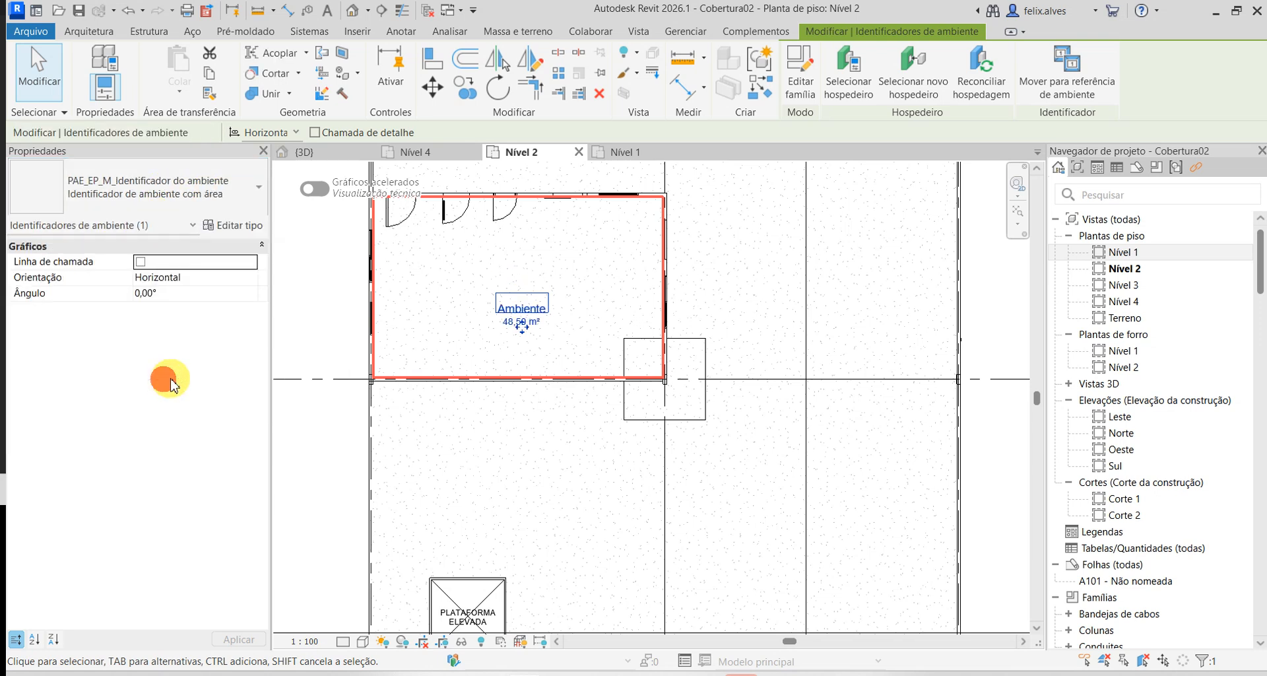
# - Inspect the type properties of the room's area tag and its appearance in the plan
pyautogui.click(253, 230)
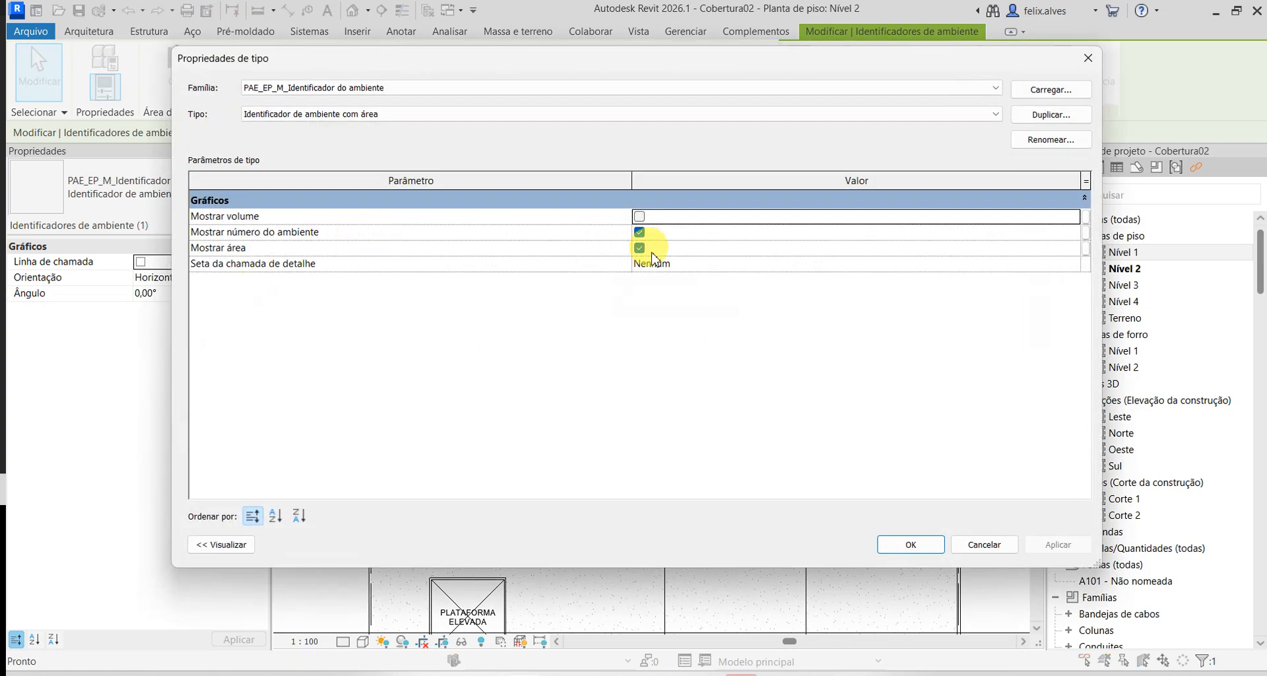
pyautogui.click(983, 544)
pyautogui.press('Escape')
pyautogui.scroll(3, 491, 288)
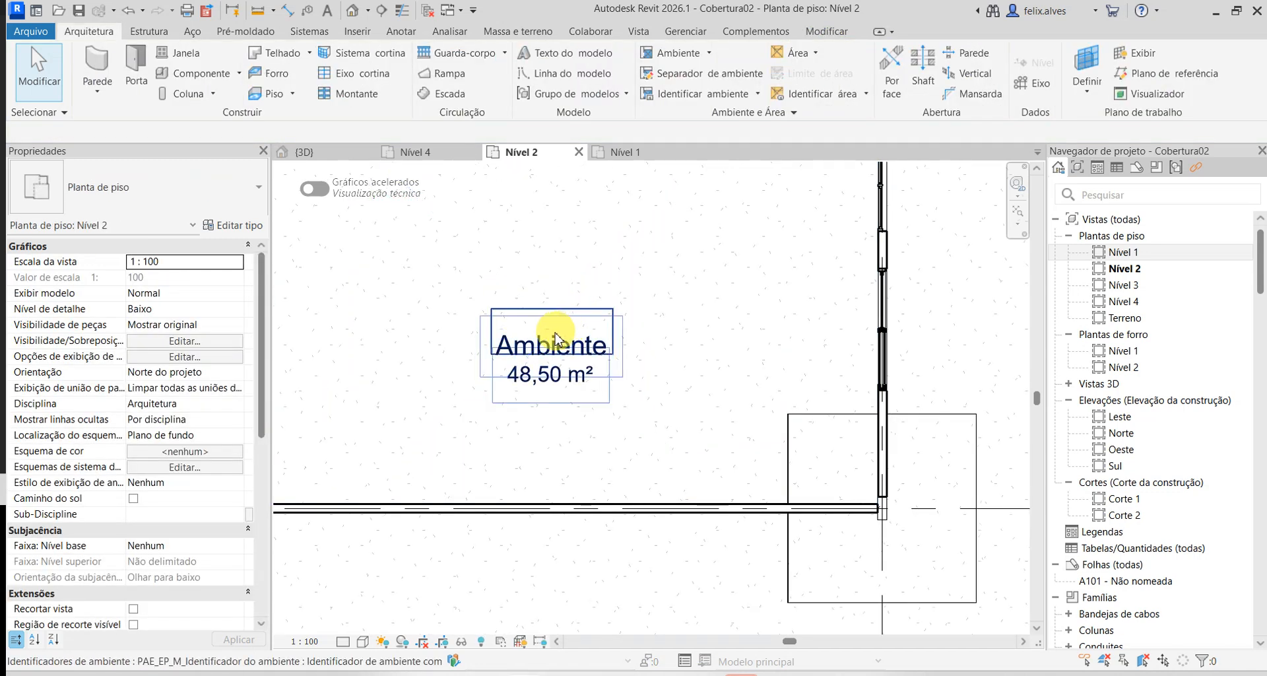
pyautogui.click(545, 373)
pyautogui.press('Escape')
# - Try the PAE_EP_M Identificador de ambiente type on the room tag, and return it to Identificador de ambiente com área
pyautogui.click(556, 333)
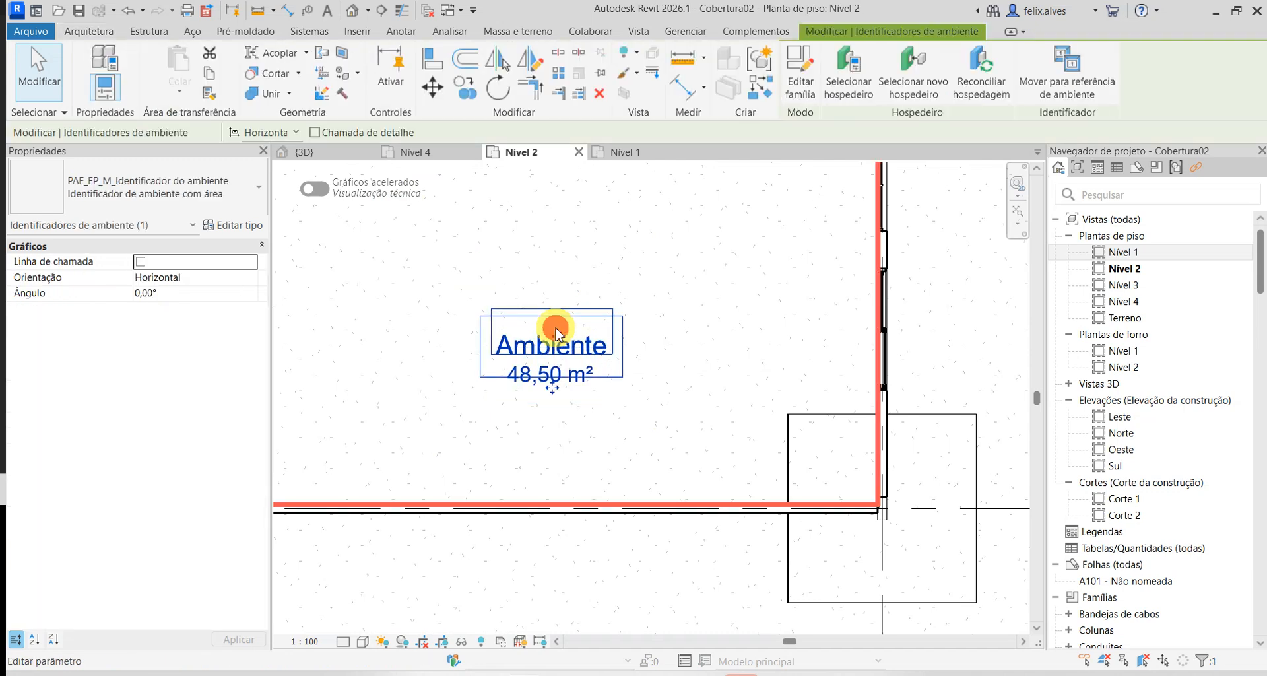
pyautogui.click(248, 198)
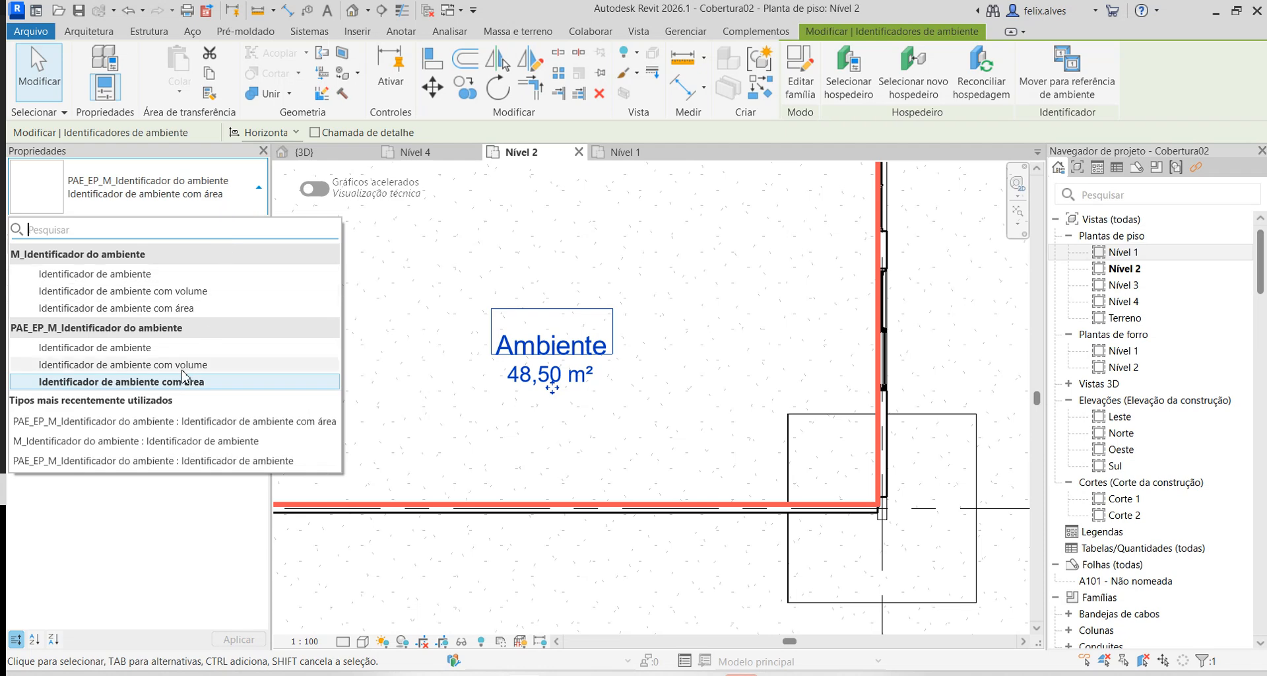
pyautogui.click(132, 347)
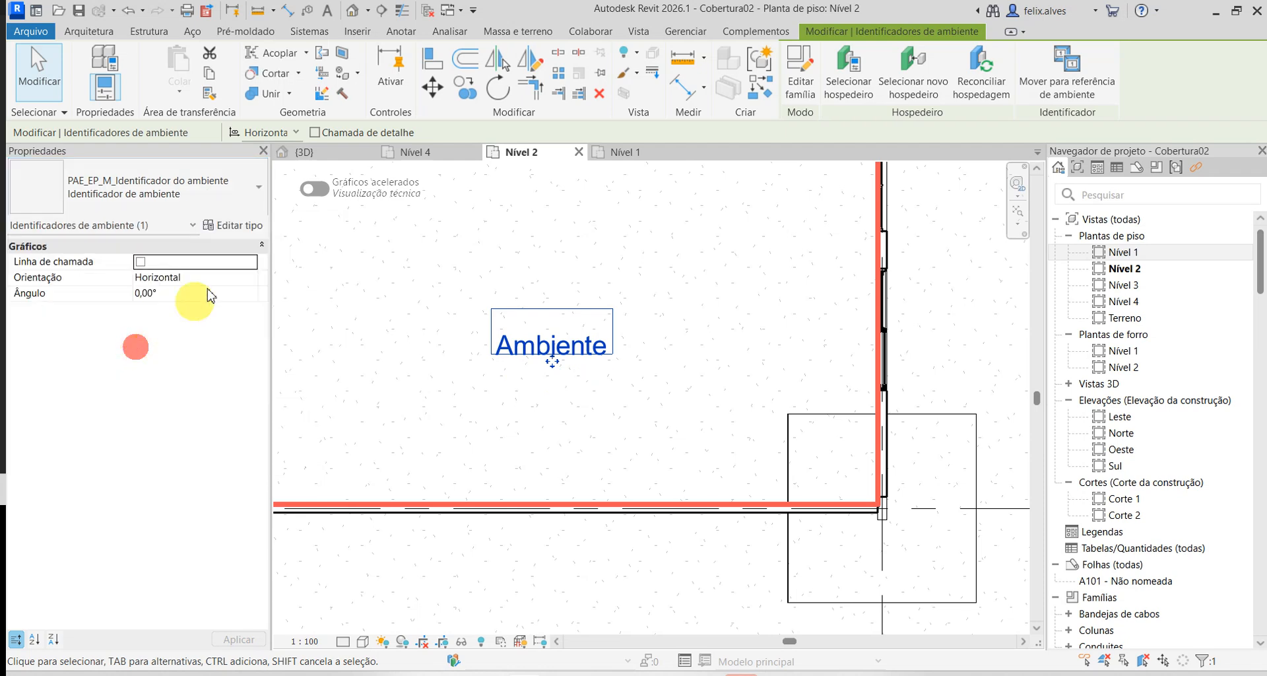
pyautogui.click(225, 208)
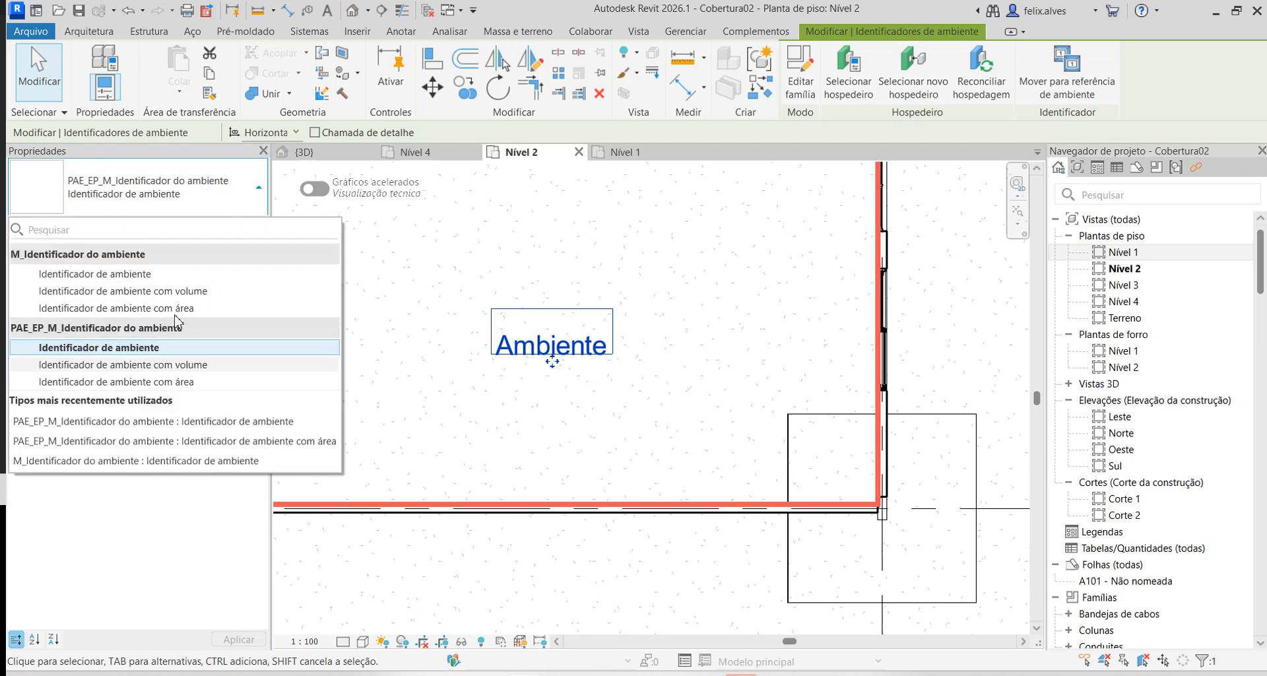
pyautogui.click(140, 383)
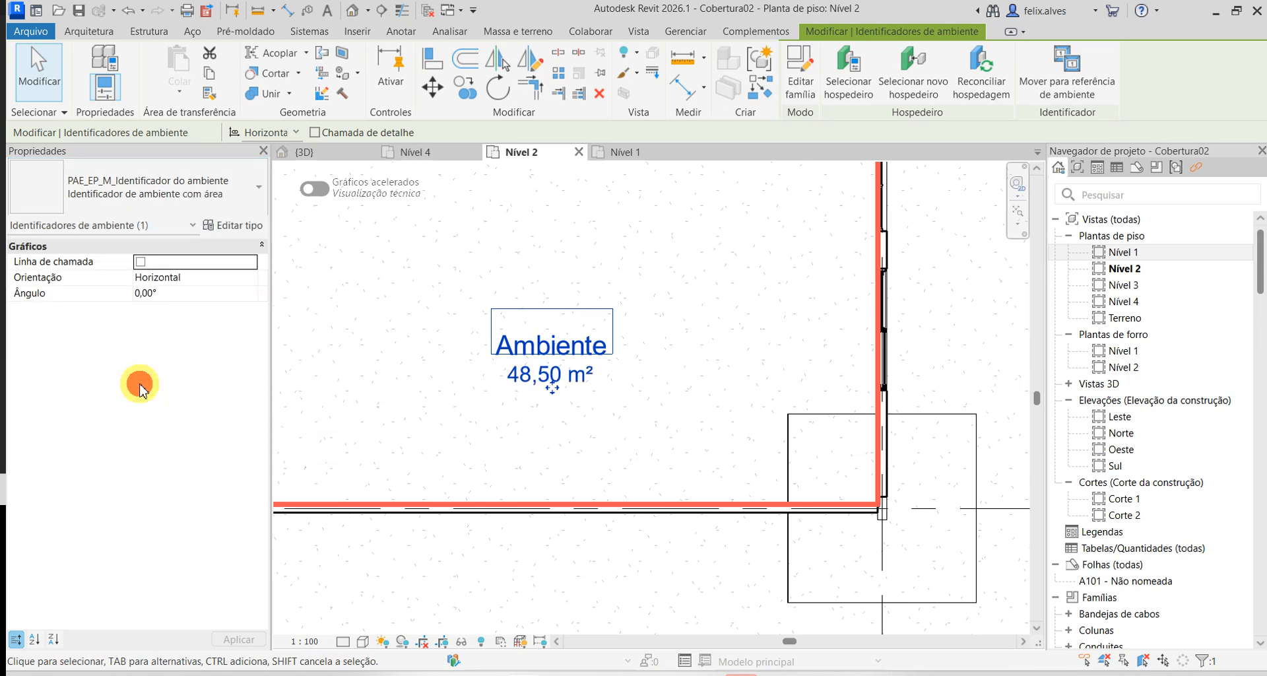
# - Check the volume, room number and area display settings of the Identificador de ambiente com área tag type
pyautogui.click(251, 228)
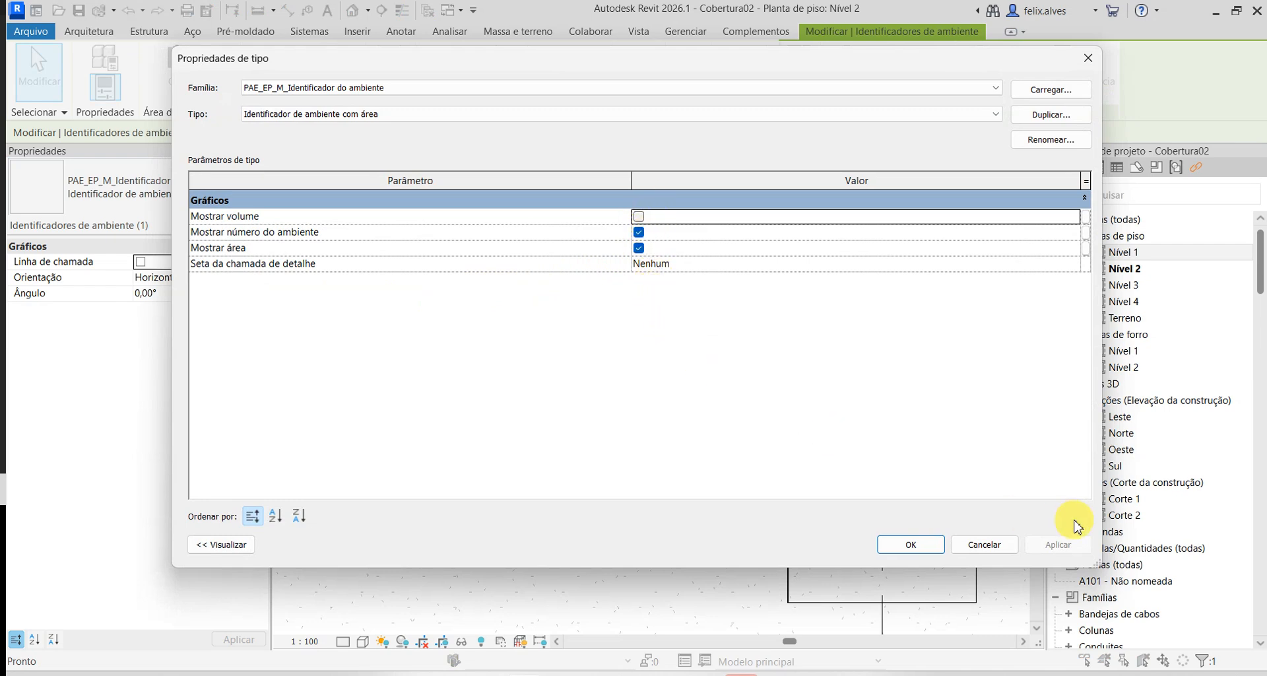
pyautogui.click(998, 546)
pyautogui.press('Escape')
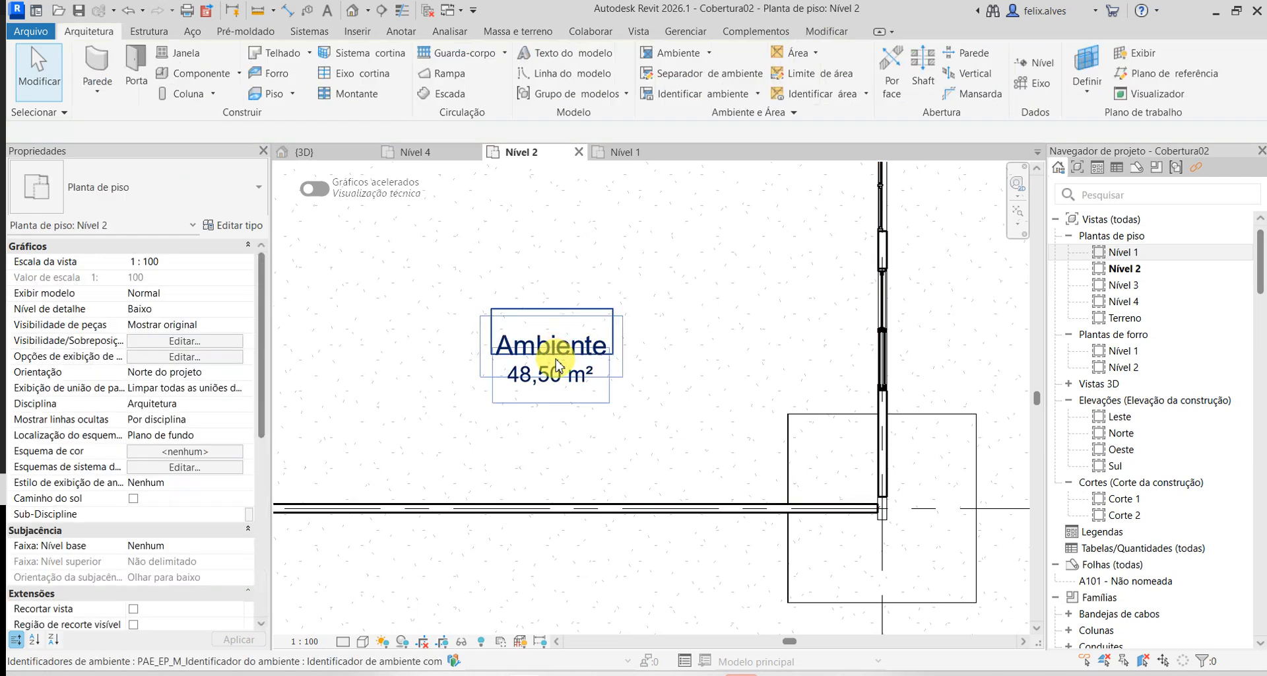
# - Examine the area tag in relation to the walls, doors and windows enclosing the room
pyautogui.scroll(-2, 648, 443)
pyautogui.scroll(3, 608, 409)
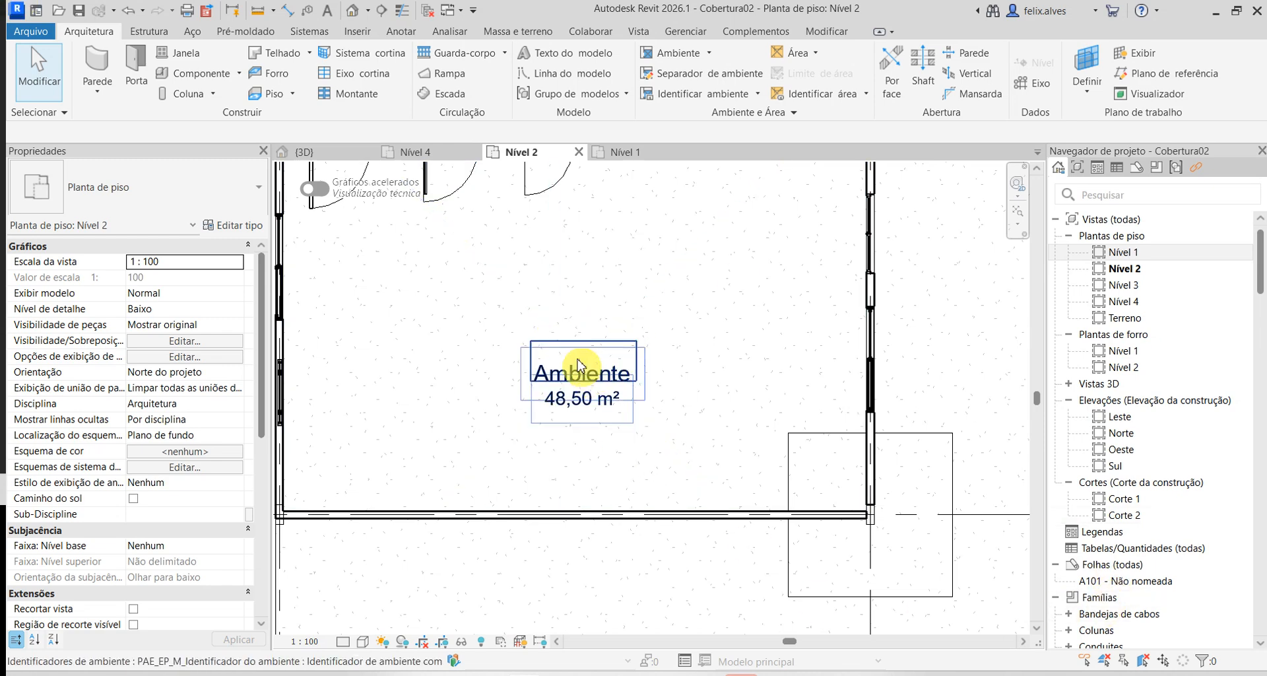
pyautogui.scroll(-1, 604, 347)
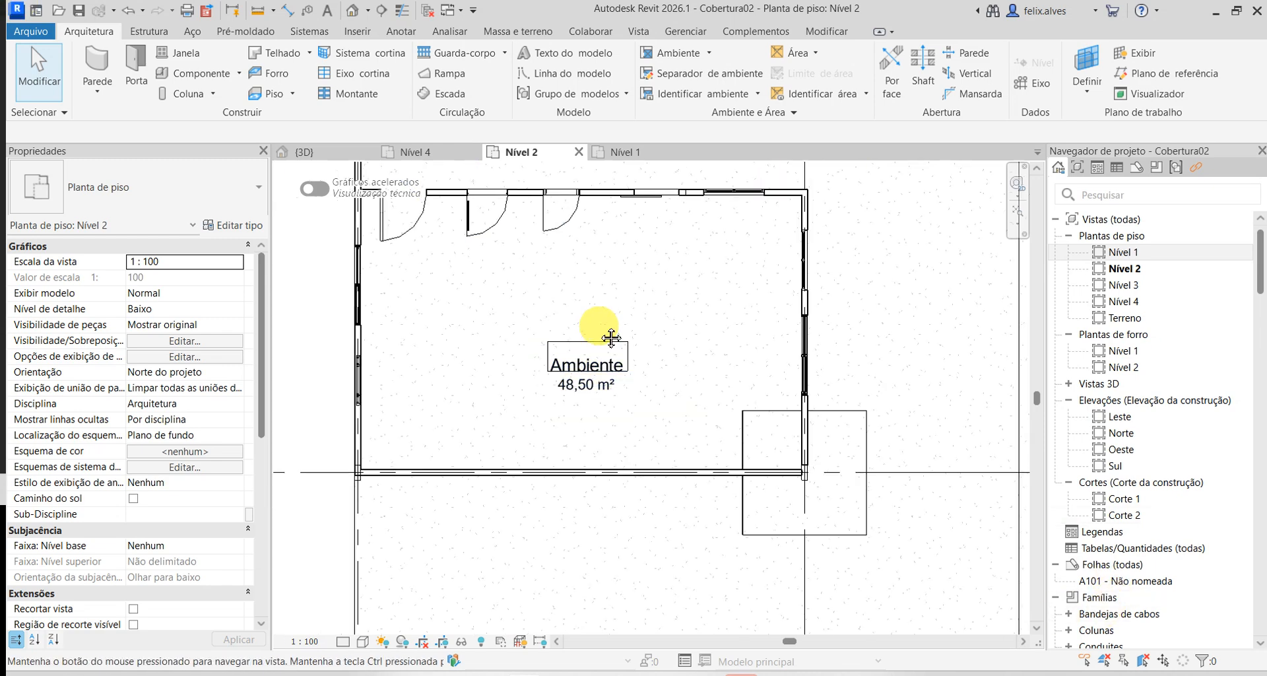
pyautogui.moveTo(595, 334); pyautogui.dragTo(603, 416, button='middle')
pyautogui.scroll(-1, 604, 416)
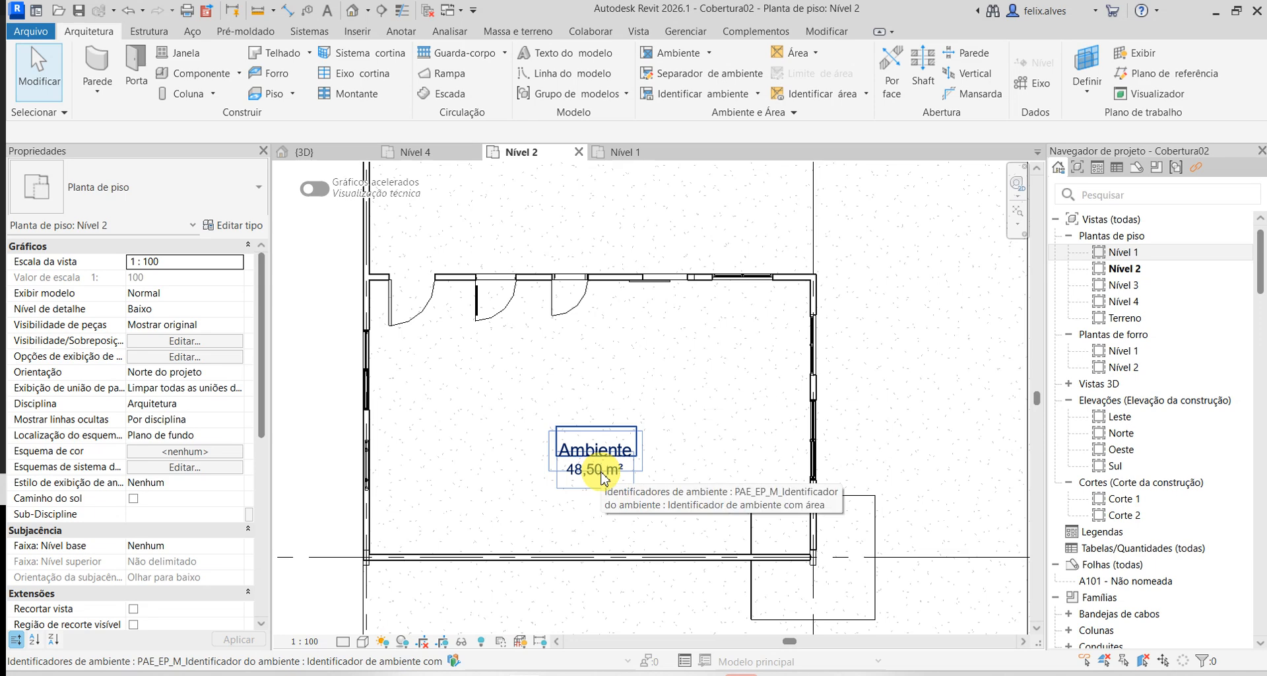
pyautogui.scroll(1, 601, 474)
pyautogui.moveTo(592, 473); pyautogui.dragTo(612, 408, button='middle')
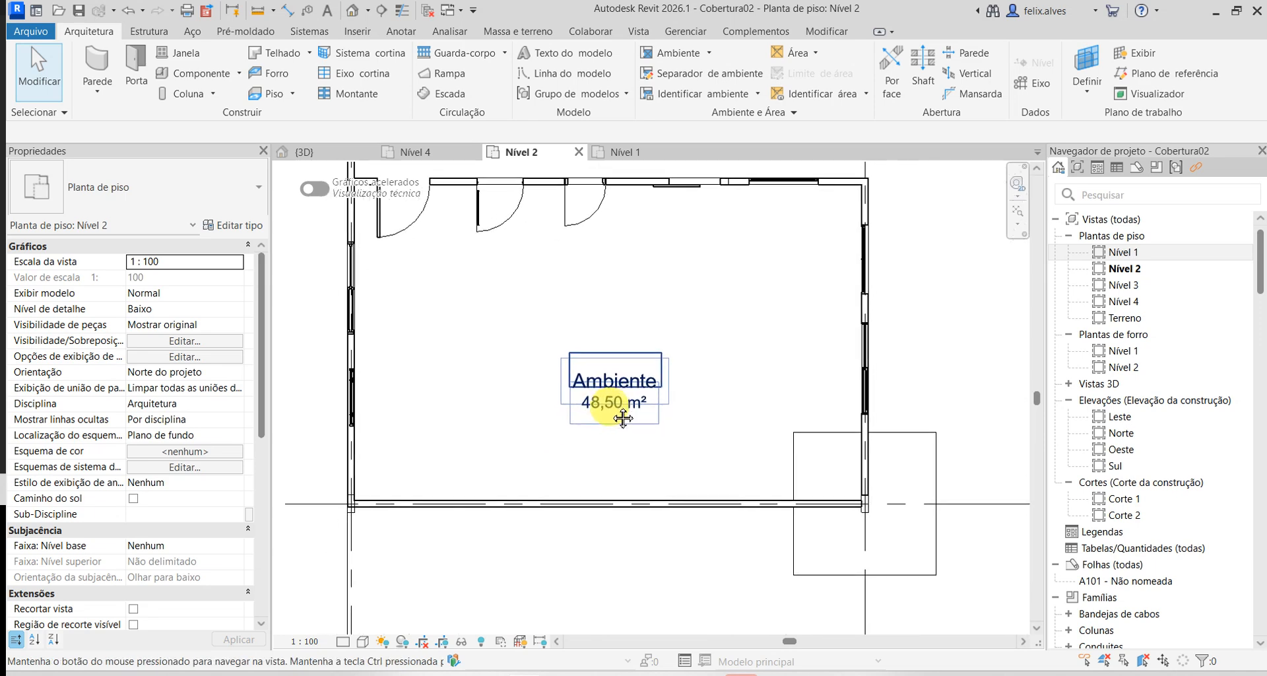
pyautogui.scroll(1, 620, 406)
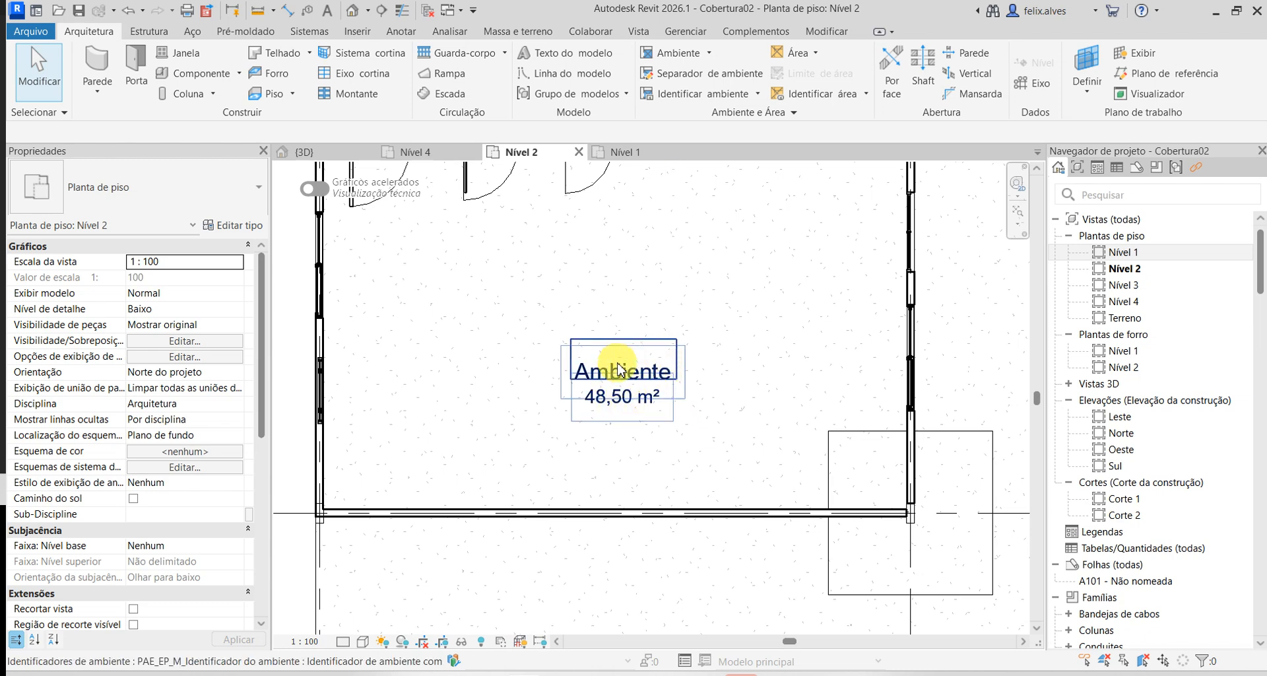
# - Examine the room's lower wall corner at the structural column on axis B
pyautogui.scroll(4, 430, 481)
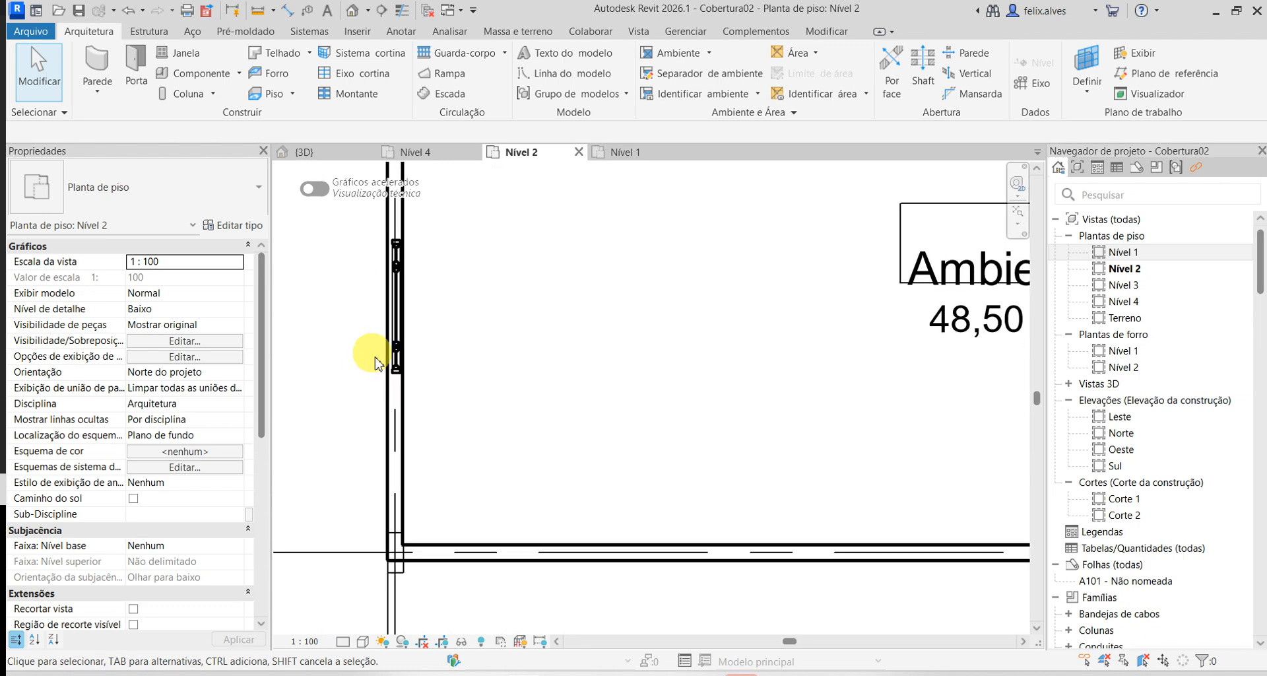
pyautogui.scroll(-4, 424, 419)
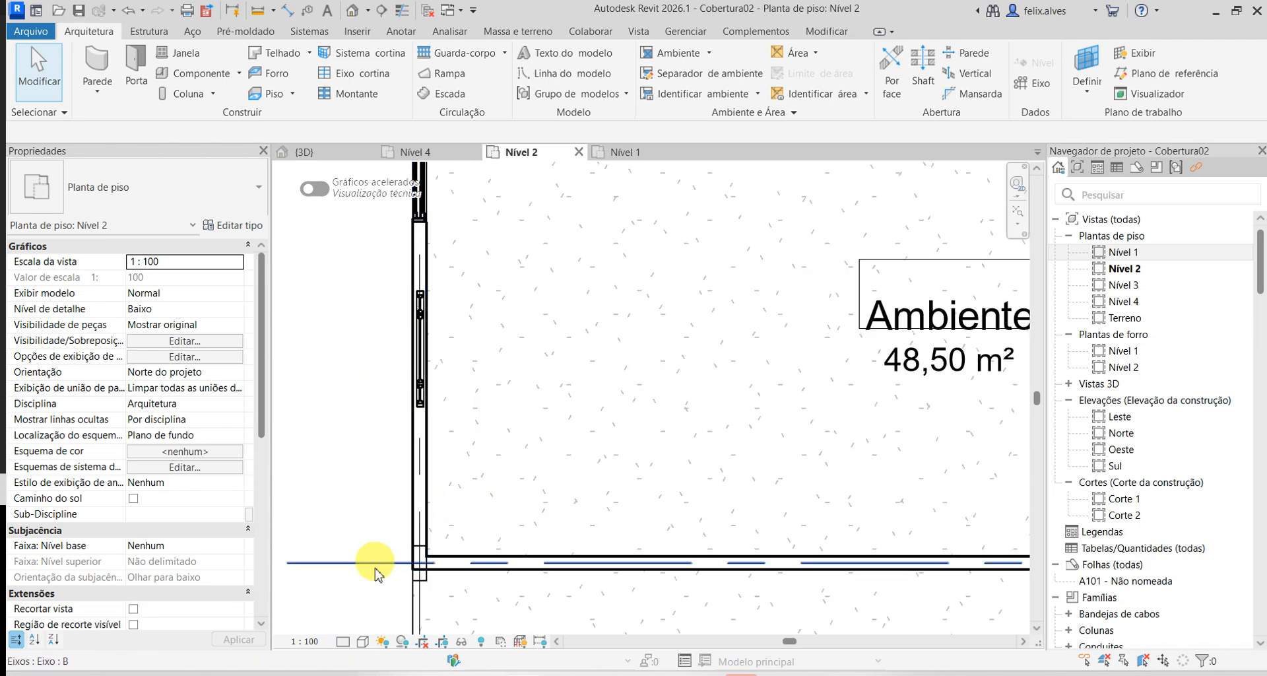
pyautogui.scroll(5, 369, 581)
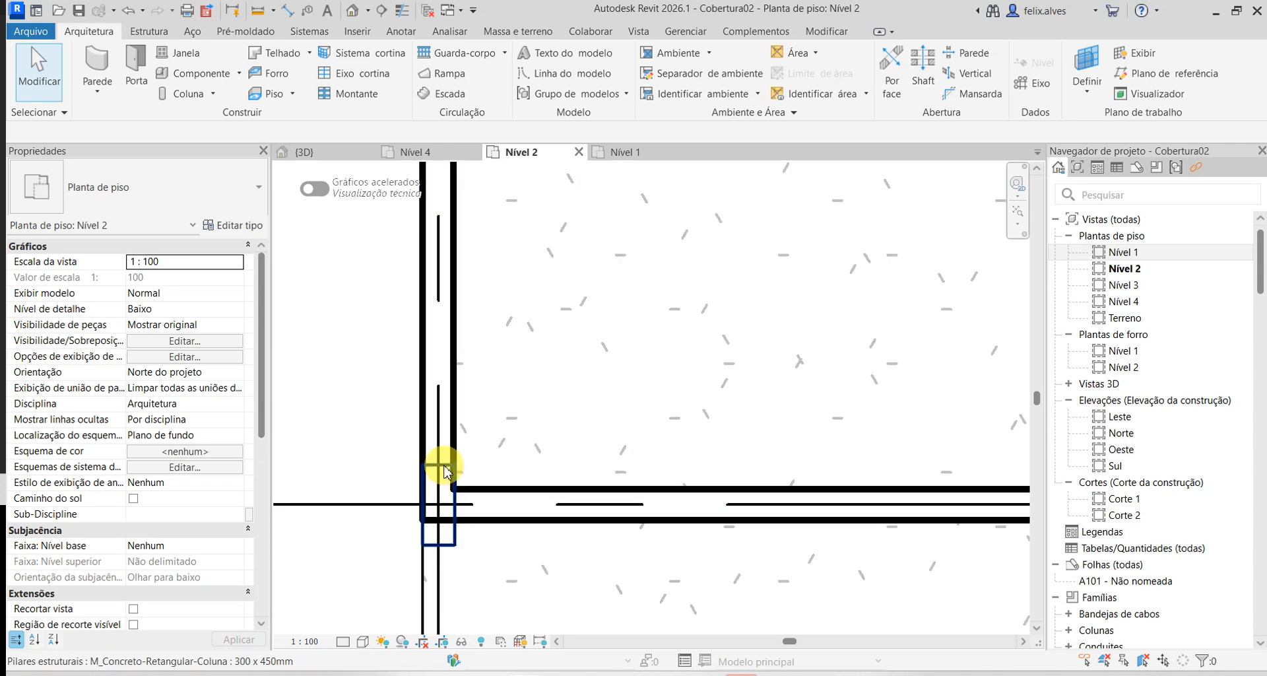
pyautogui.scroll(4, 456, 552)
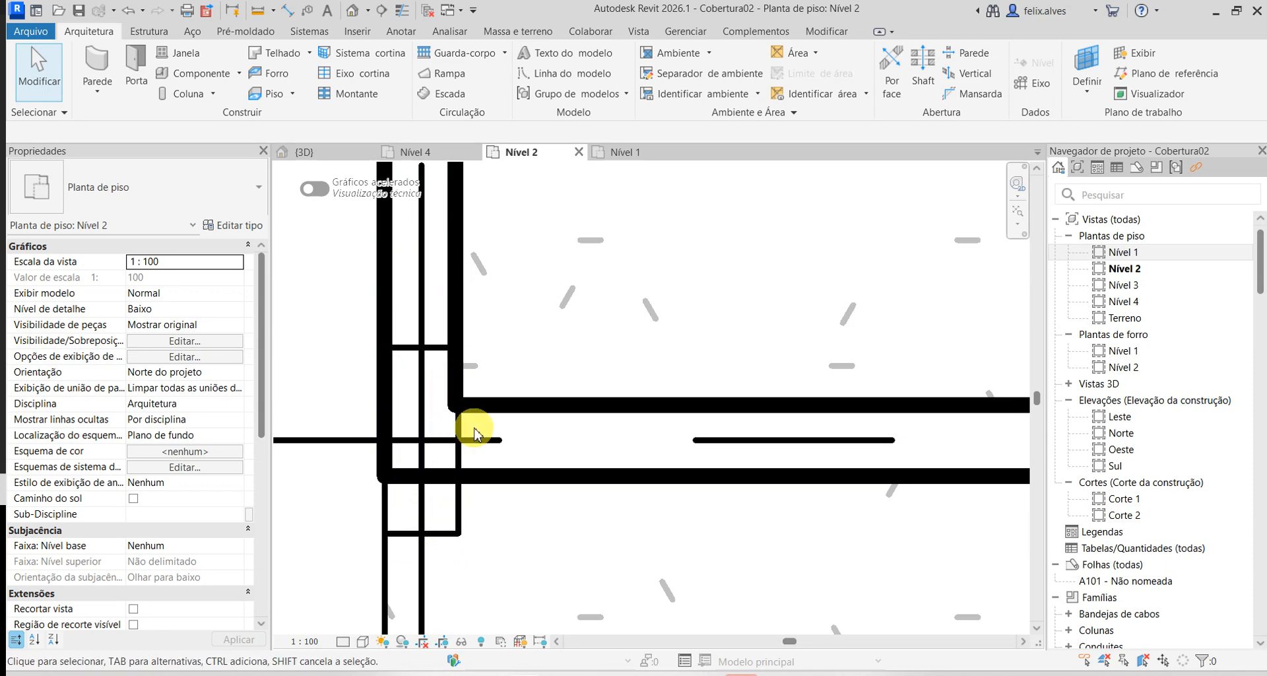
pyautogui.scroll(-3, 475, 433)
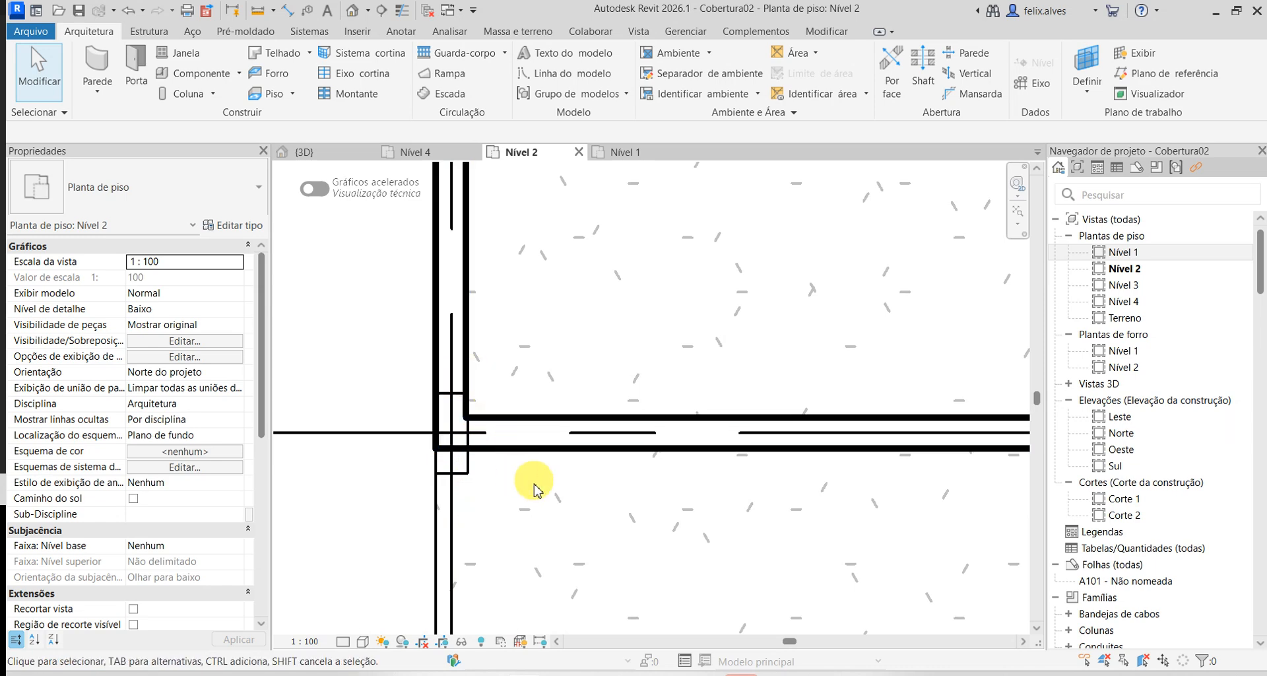
pyautogui.scroll(-4, 533, 490)
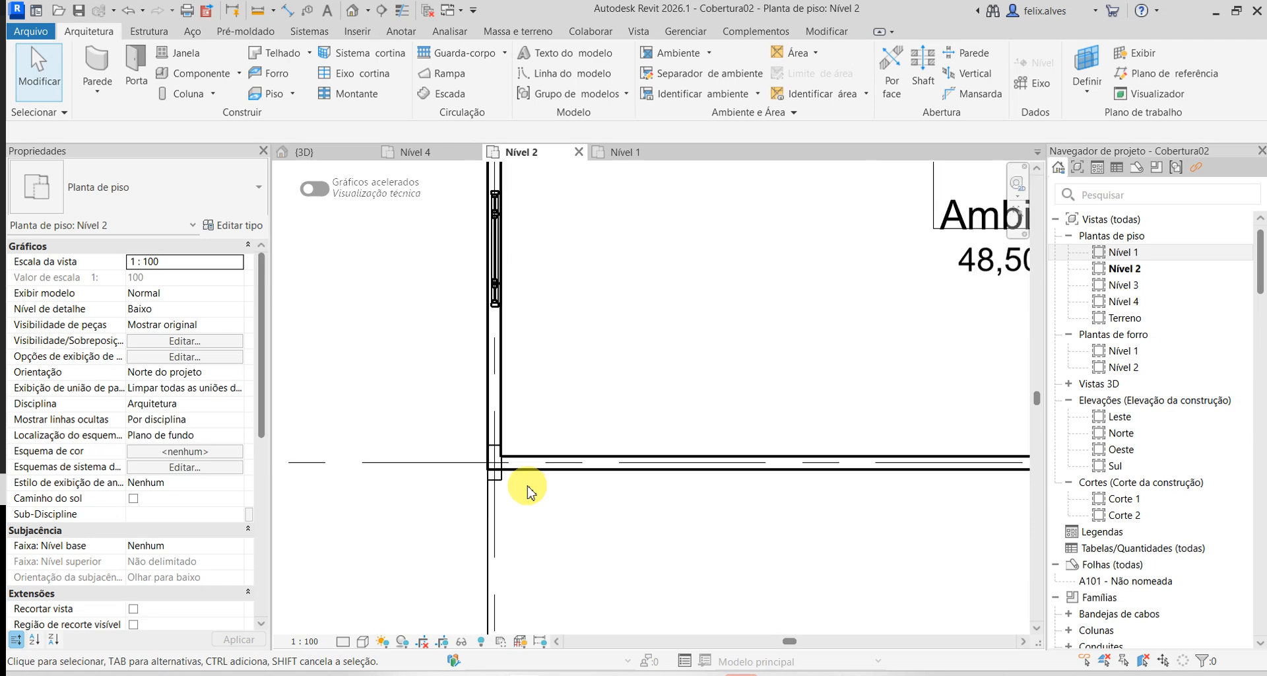
# - Examine how the walls around the tagged room on Nível 2 meet the structural columns on axis B
pyautogui.scroll(-4, 528, 490)
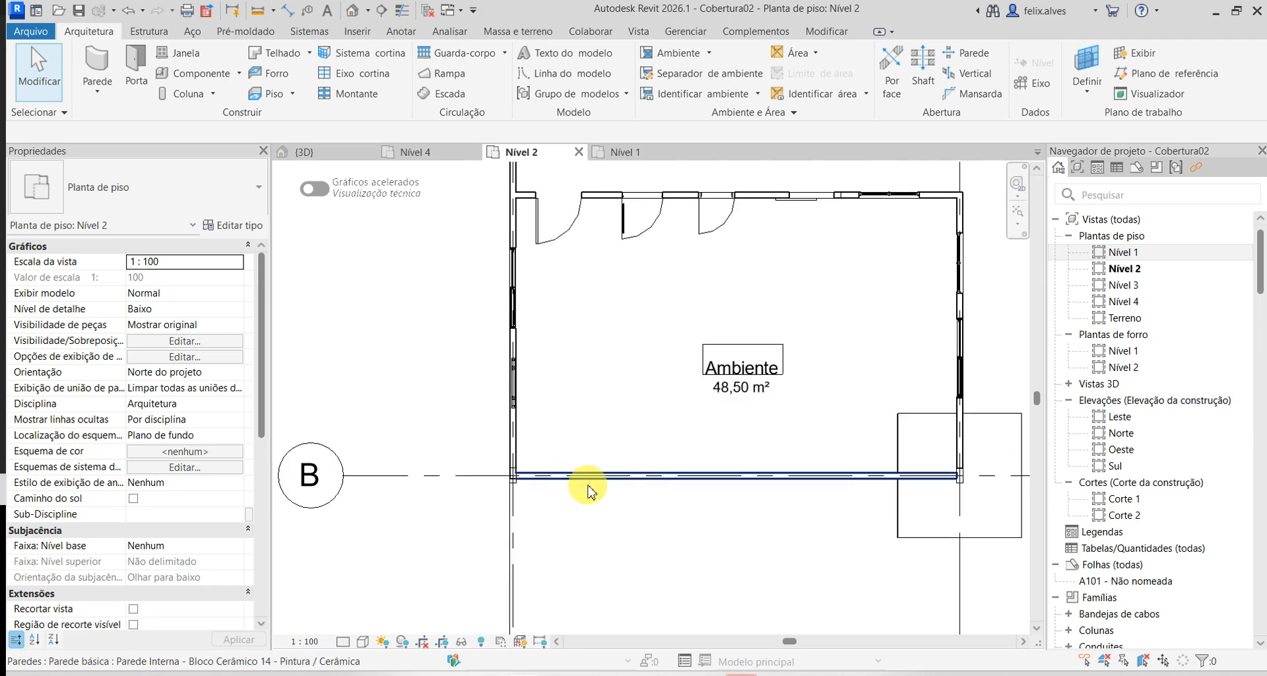
pyautogui.moveTo(444, 517); pyautogui.dragTo(447, 585, button='middle')
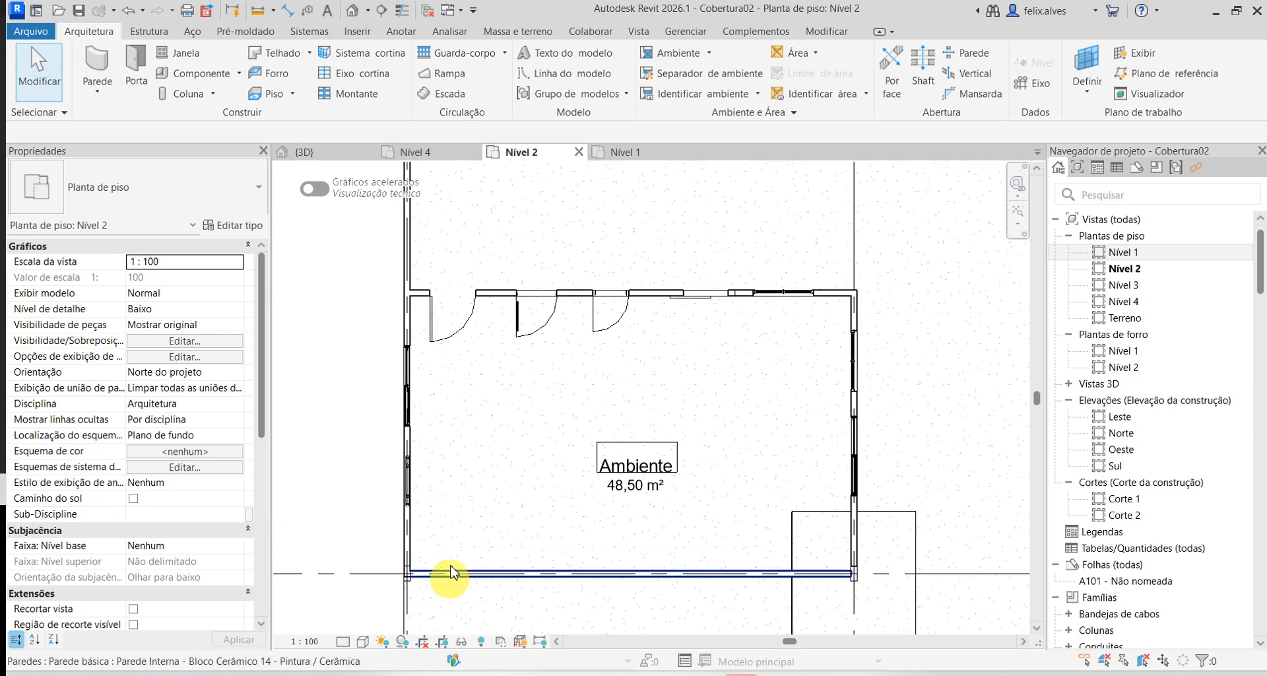
pyautogui.scroll(4, 415, 276)
pyautogui.scroll(-4, 416, 276)
pyautogui.scroll(6, 429, 589)
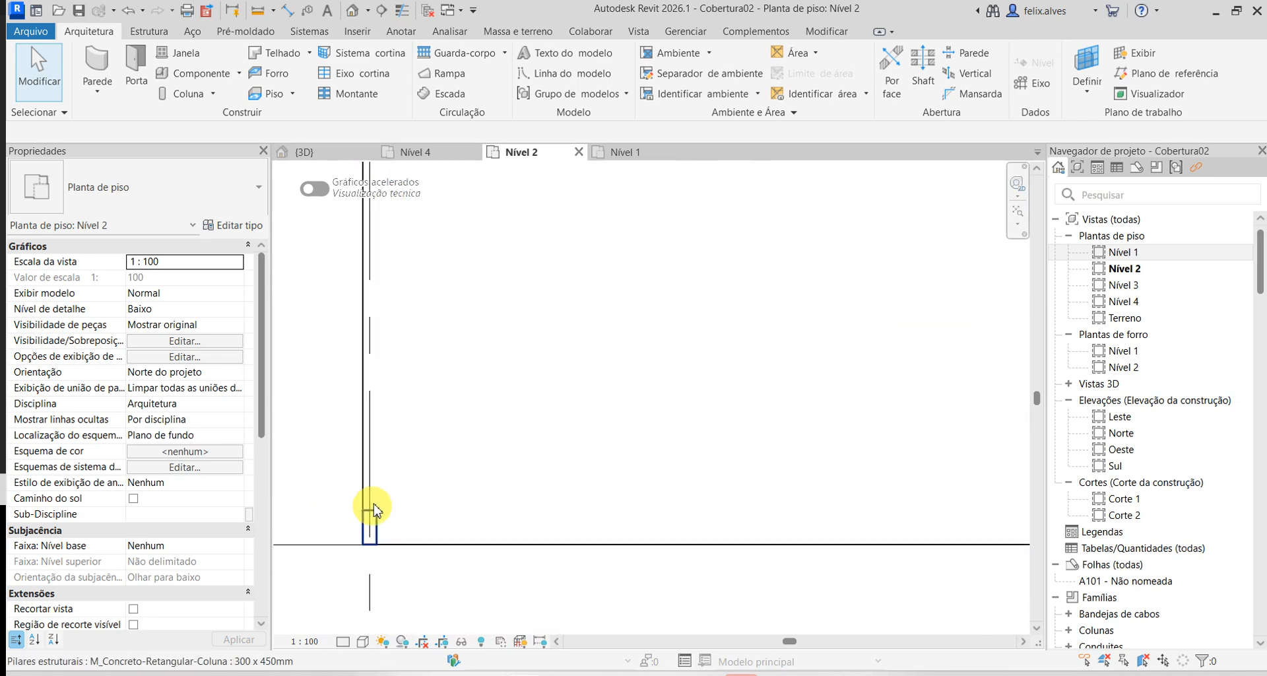
pyautogui.scroll(-6, 370, 350)
pyautogui.moveTo(489, 368); pyautogui.dragTo(509, 581, button='middle')
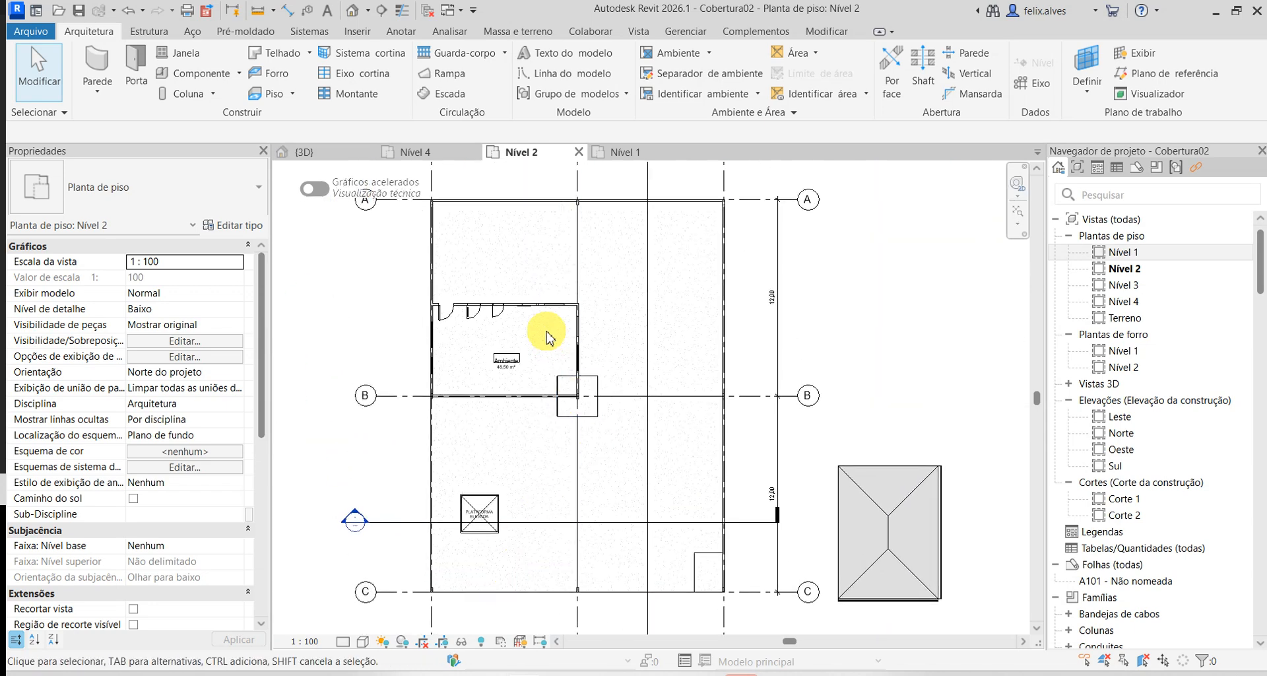
pyautogui.scroll(4, 547, 331)
pyautogui.moveTo(424, 342); pyautogui.dragTo(524, 586, button='middle')
pyautogui.scroll(5, 523, 590)
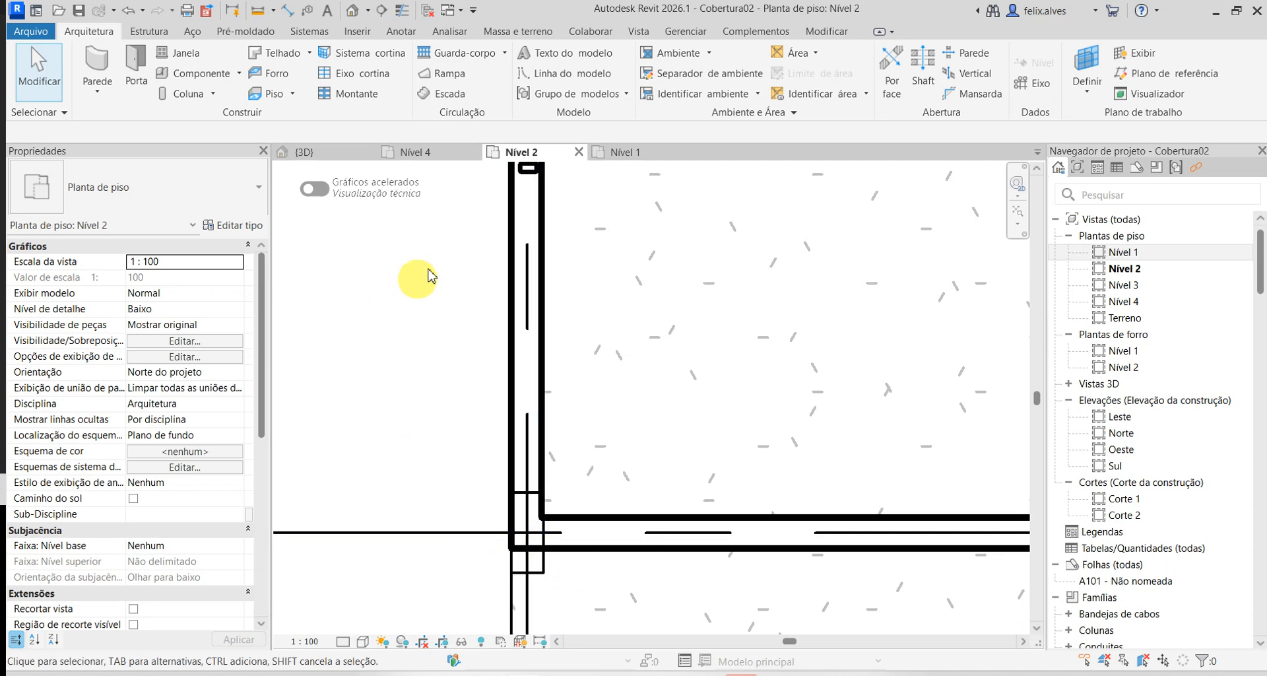
# - Set the cut line weight of the Pilares estruturais category to 4 in the project's object styles
pyautogui.click(638, 31)
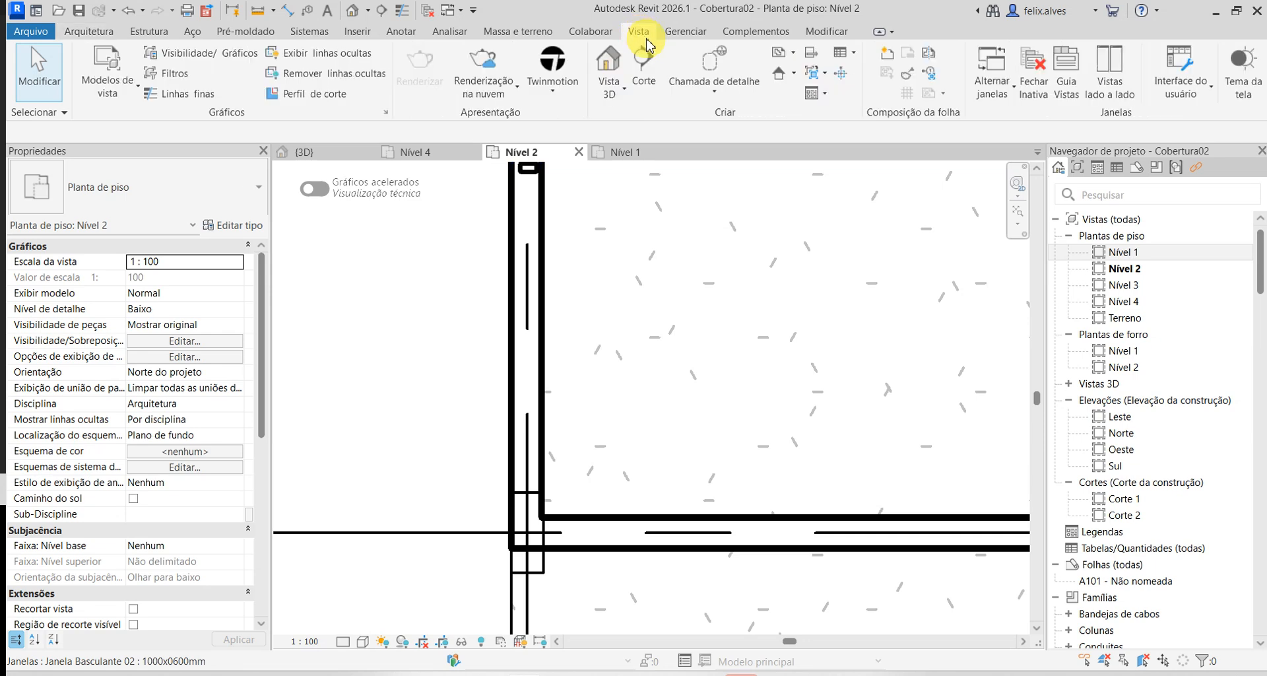
pyautogui.click(683, 37)
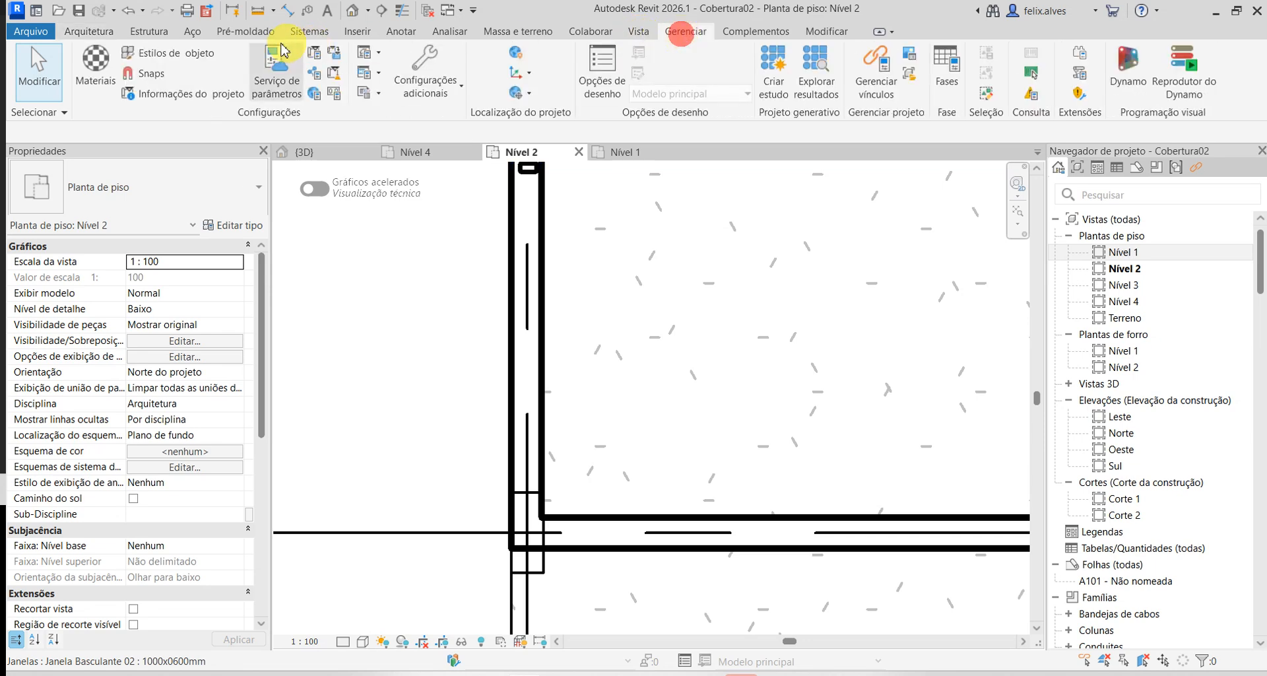
pyautogui.click(205, 53)
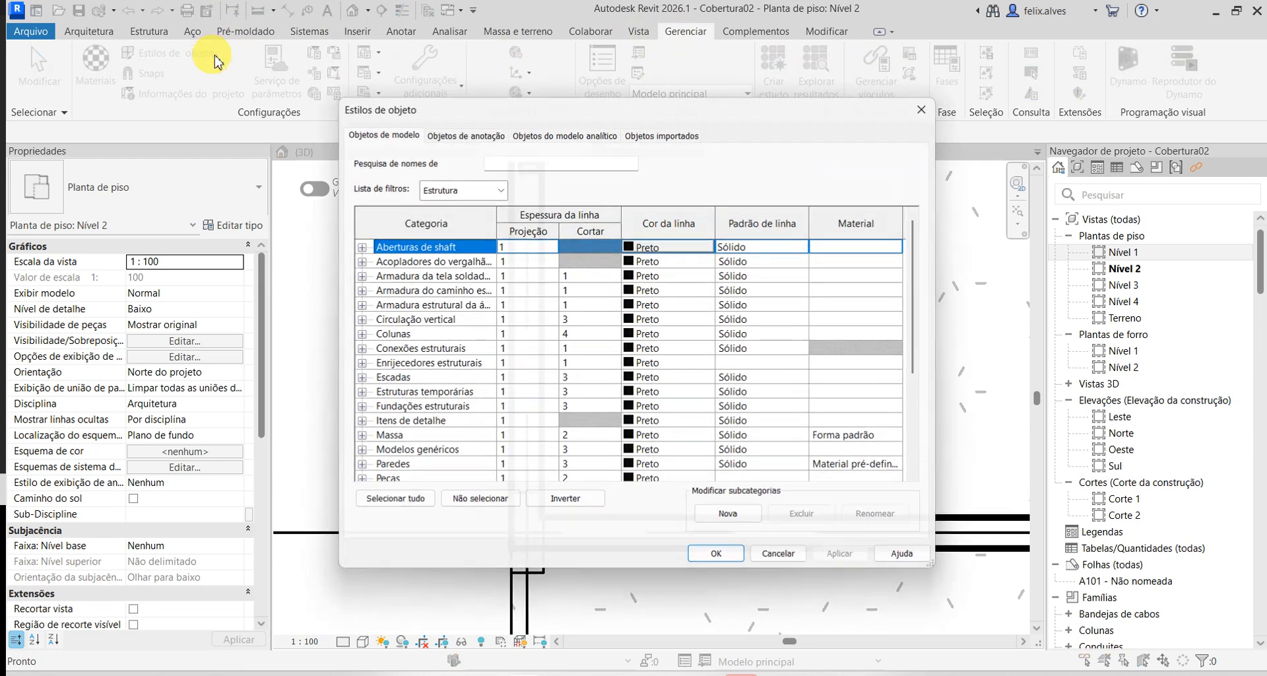
pyautogui.press('Escape')
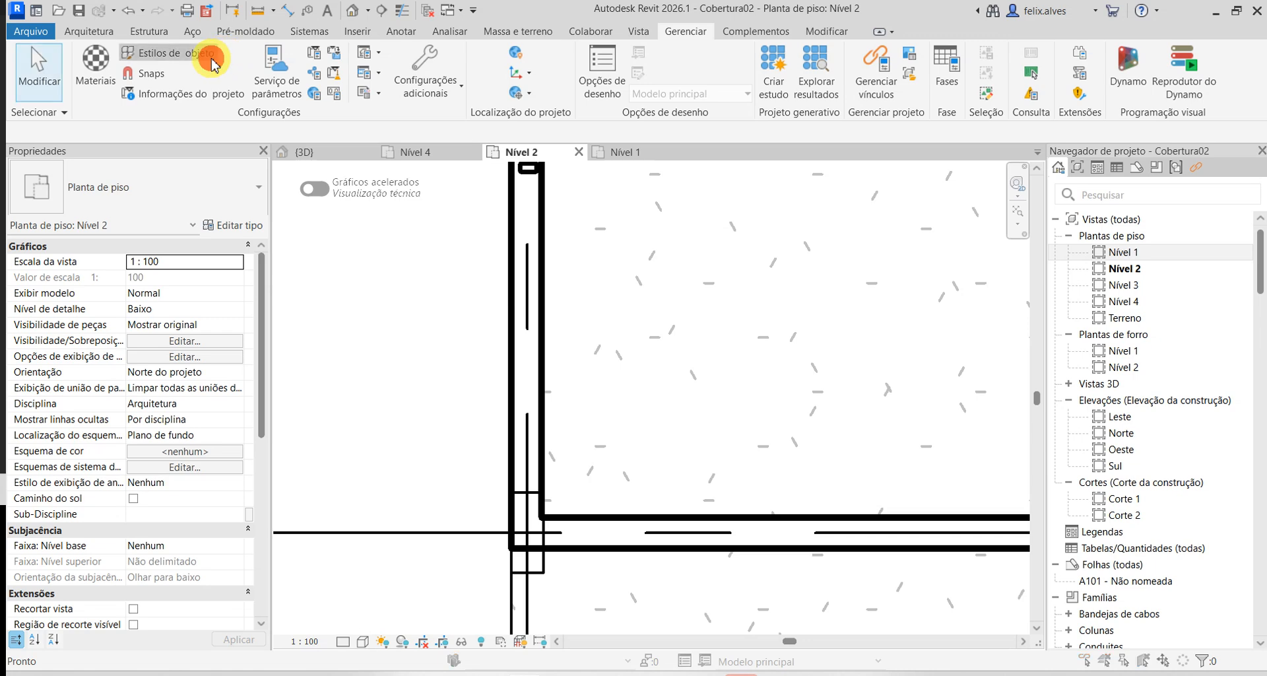
pyautogui.click(199, 54)
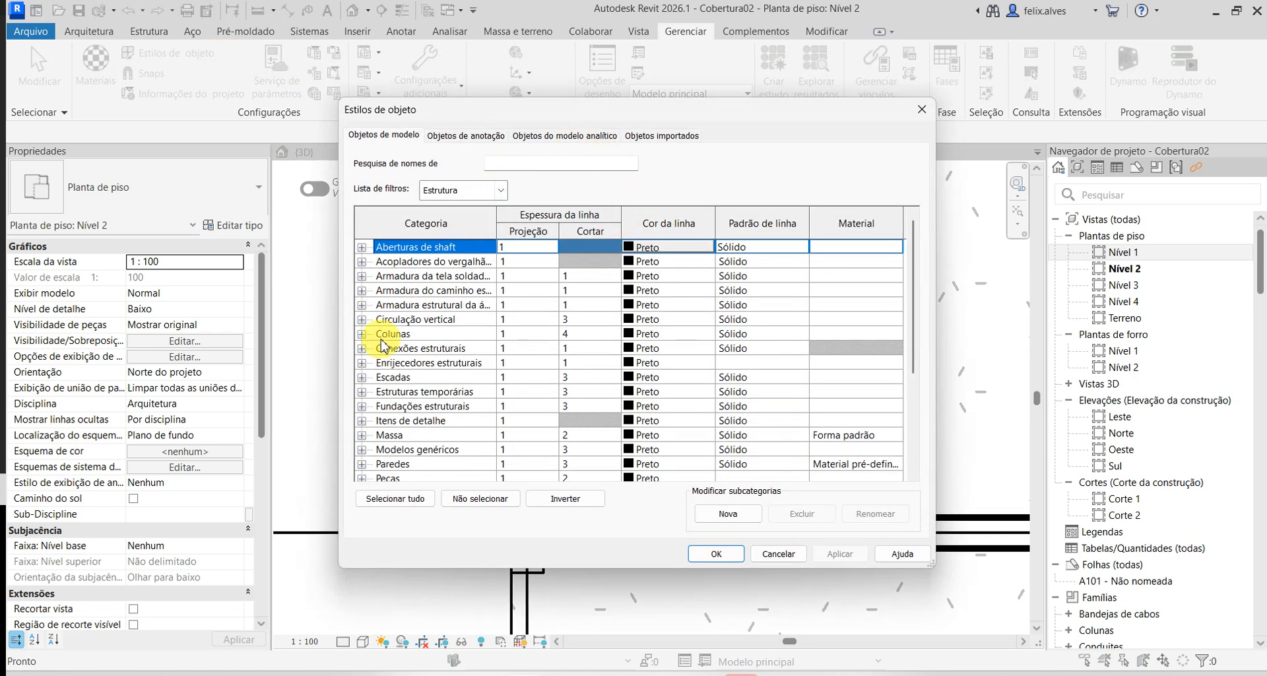
pyautogui.scroll(-3, 416, 363)
pyautogui.click(420, 393)
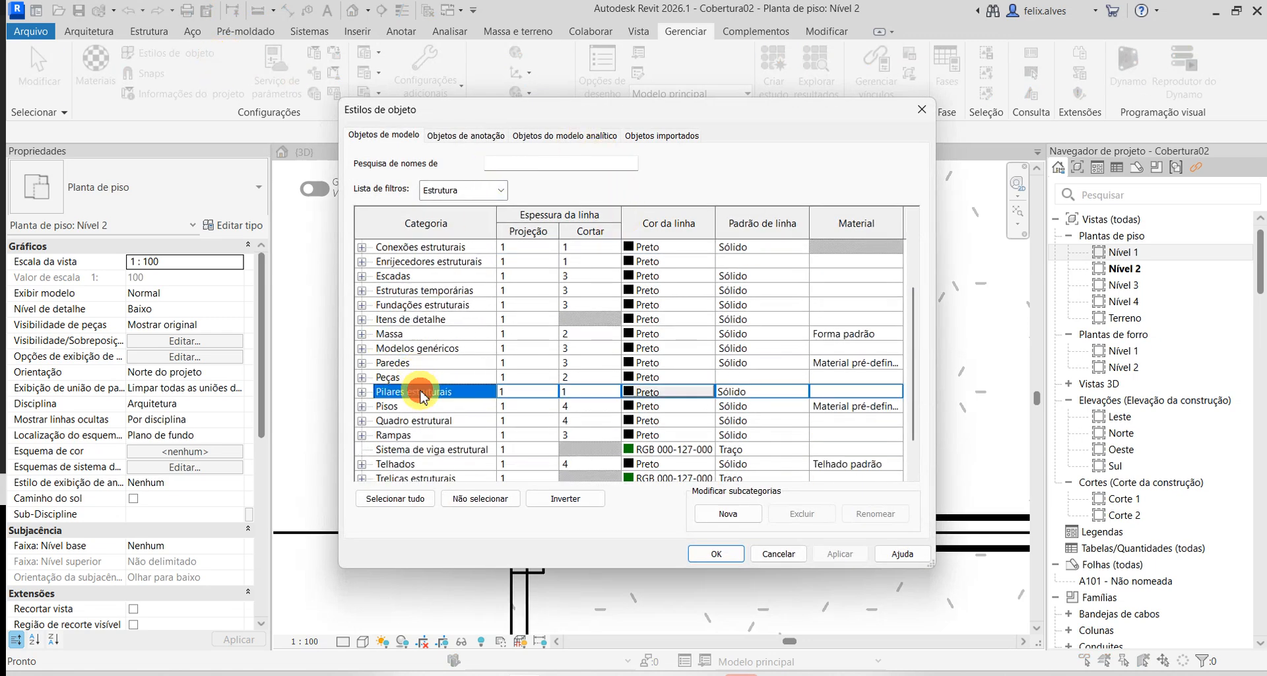
pyautogui.click(362, 392)
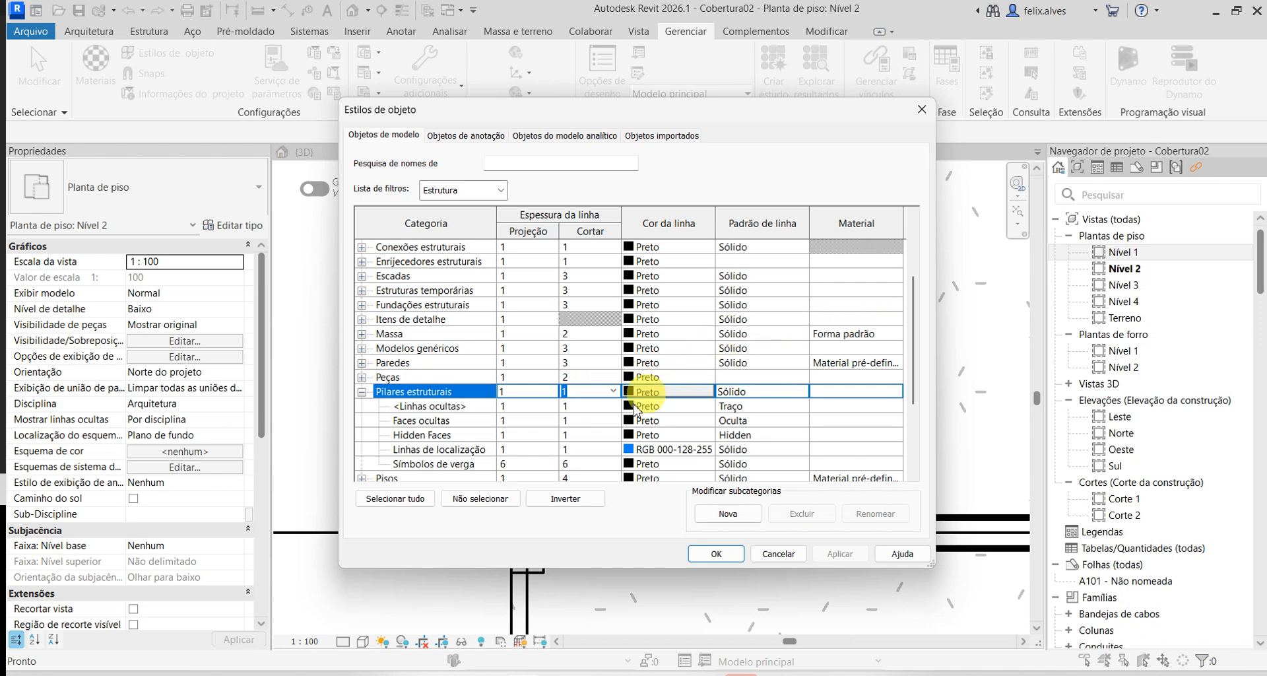
pyautogui.click(615, 392)
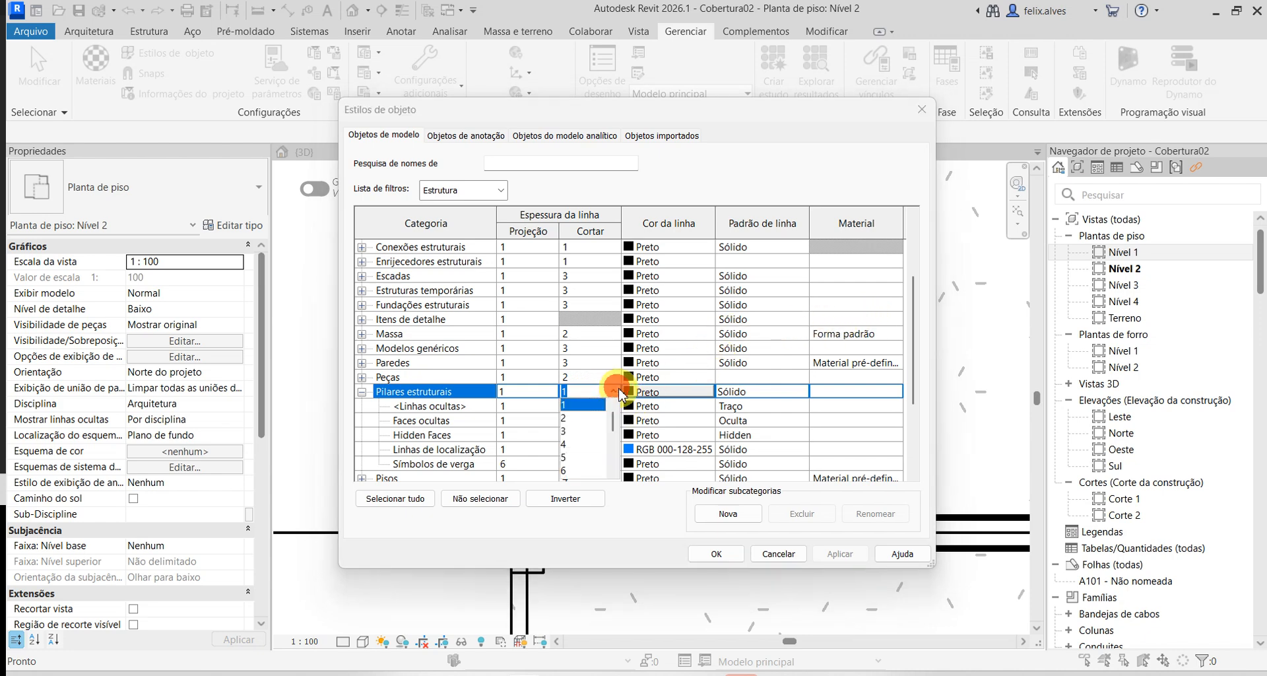
pyautogui.click(566, 444)
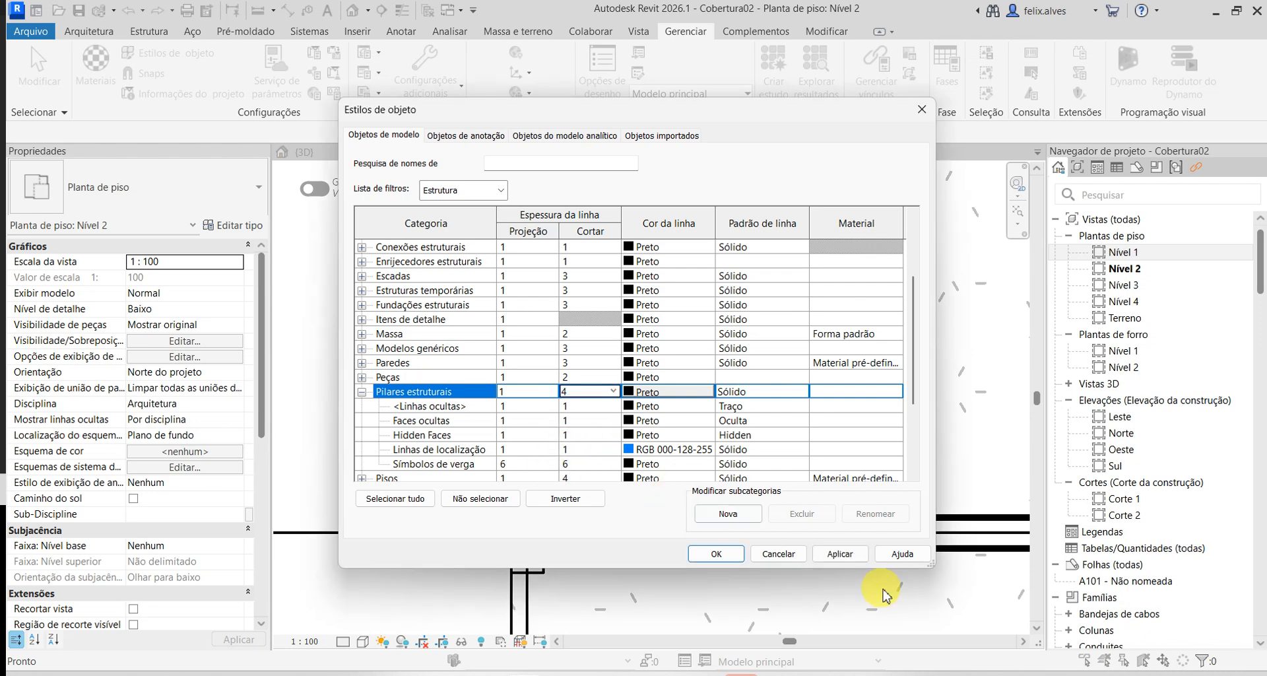
pyautogui.click(716, 553)
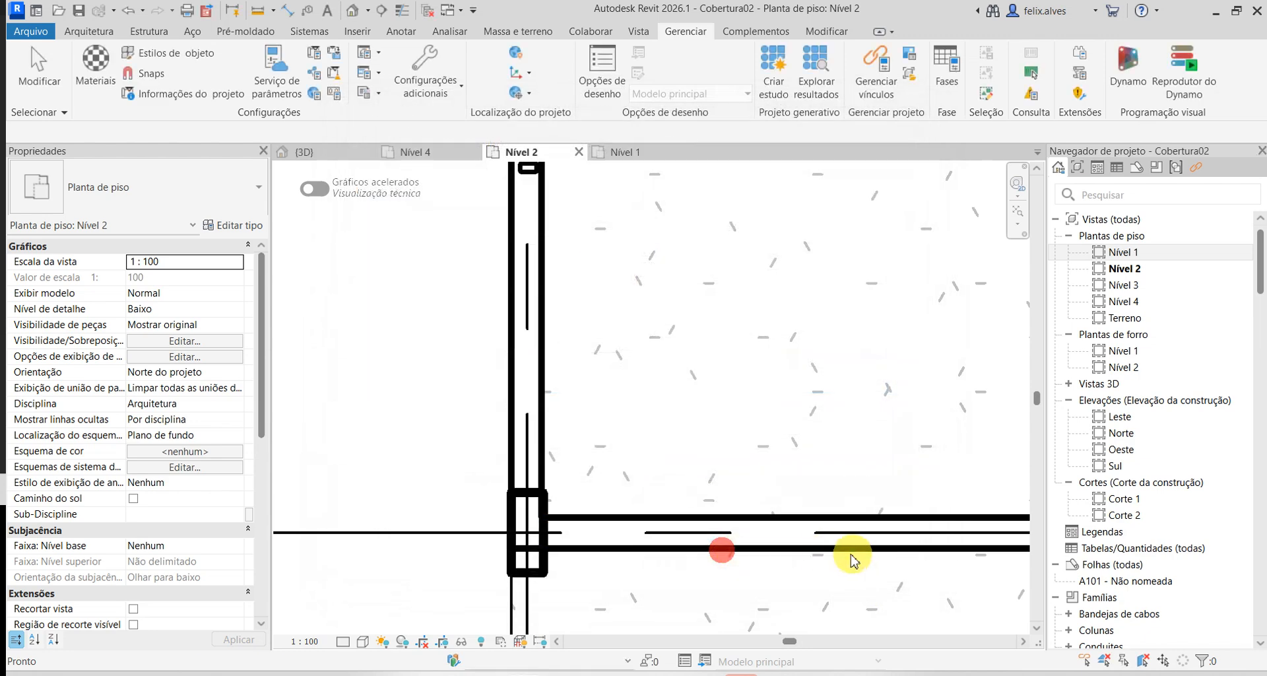
# - Inspect the cut outlines of the structural columns at the room's two lower corners on axis B
pyautogui.click(458, 481)
pyautogui.scroll(-4, 510, 525)
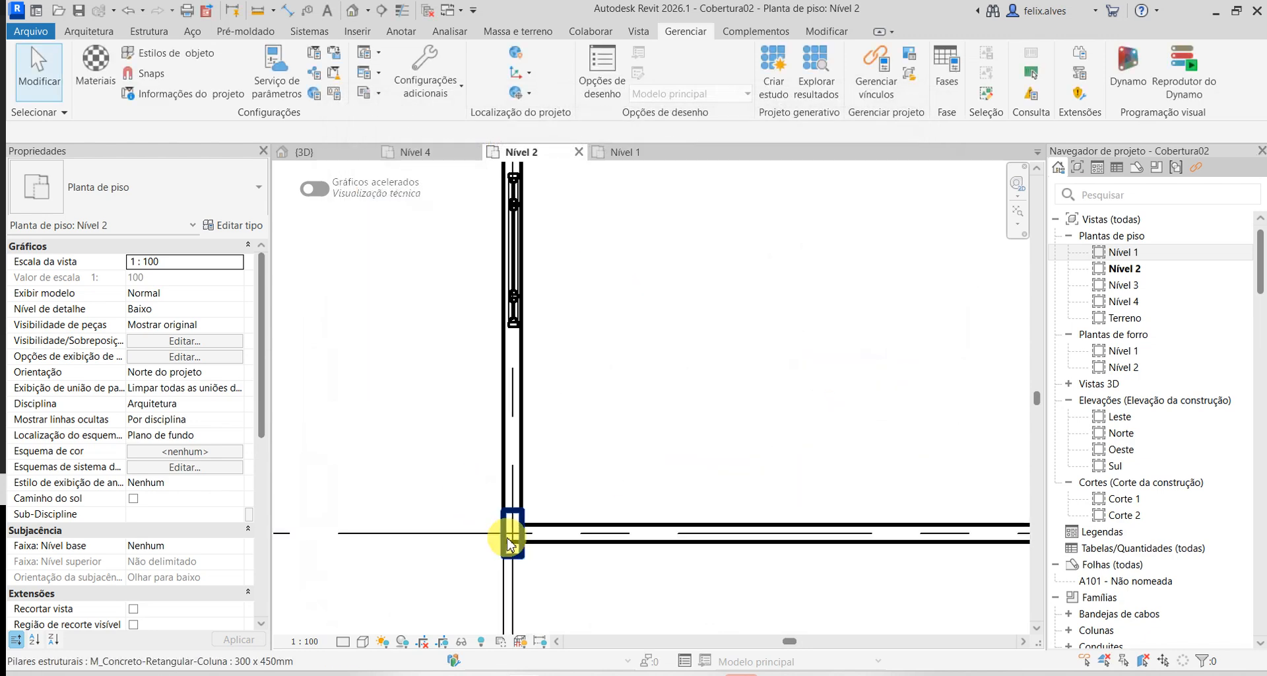
pyautogui.scroll(-2, 593, 567)
pyautogui.scroll(8, 663, 501)
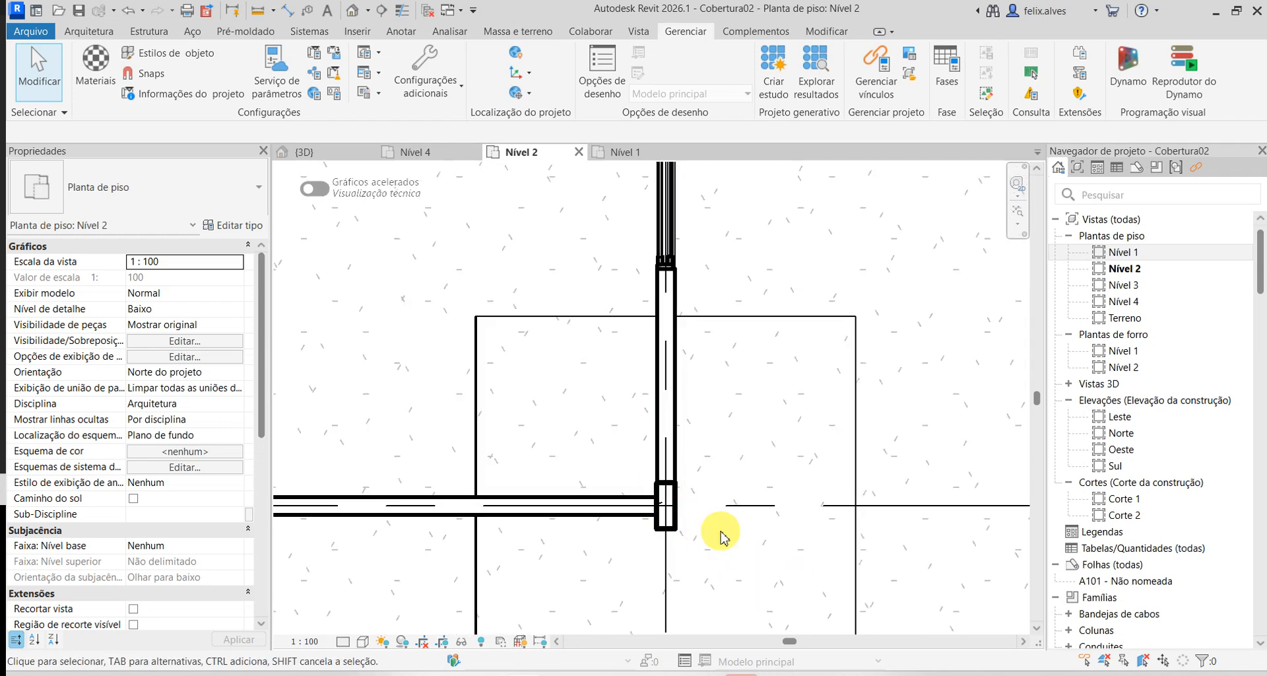
pyautogui.scroll(-4, 723, 536)
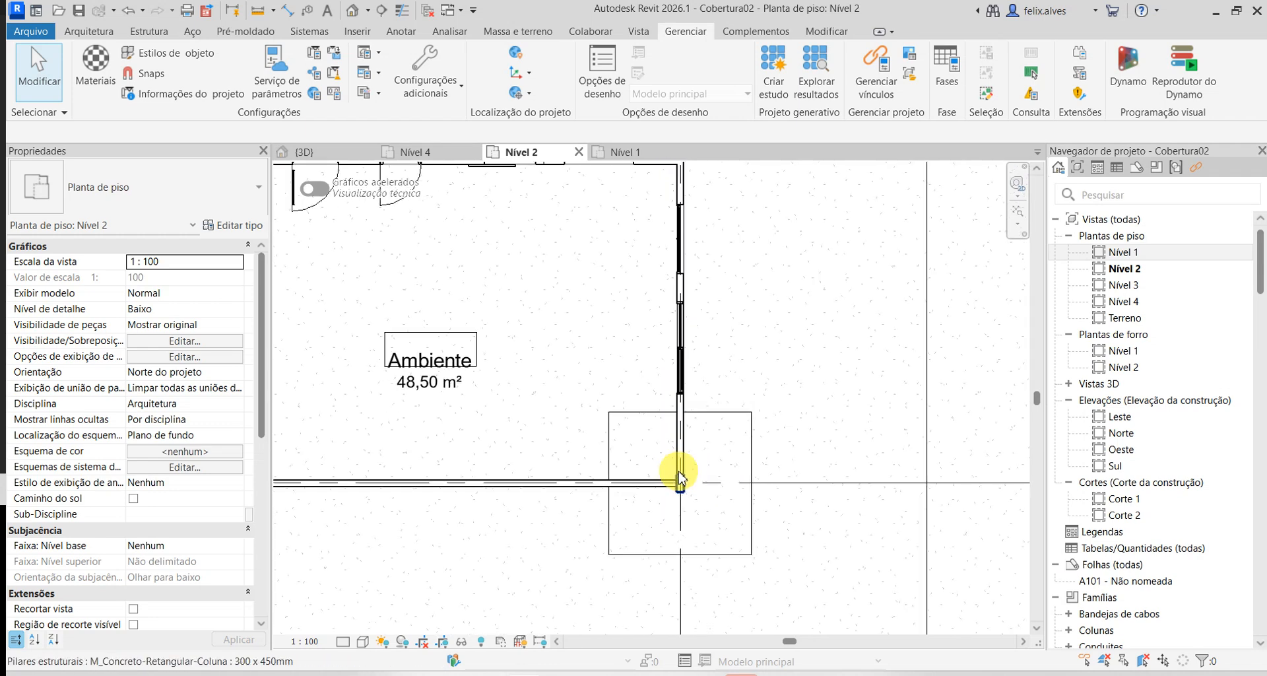
pyautogui.moveTo(537, 489); pyautogui.dragTo(880, 508, button='middle')
pyautogui.scroll(3, 425, 515)
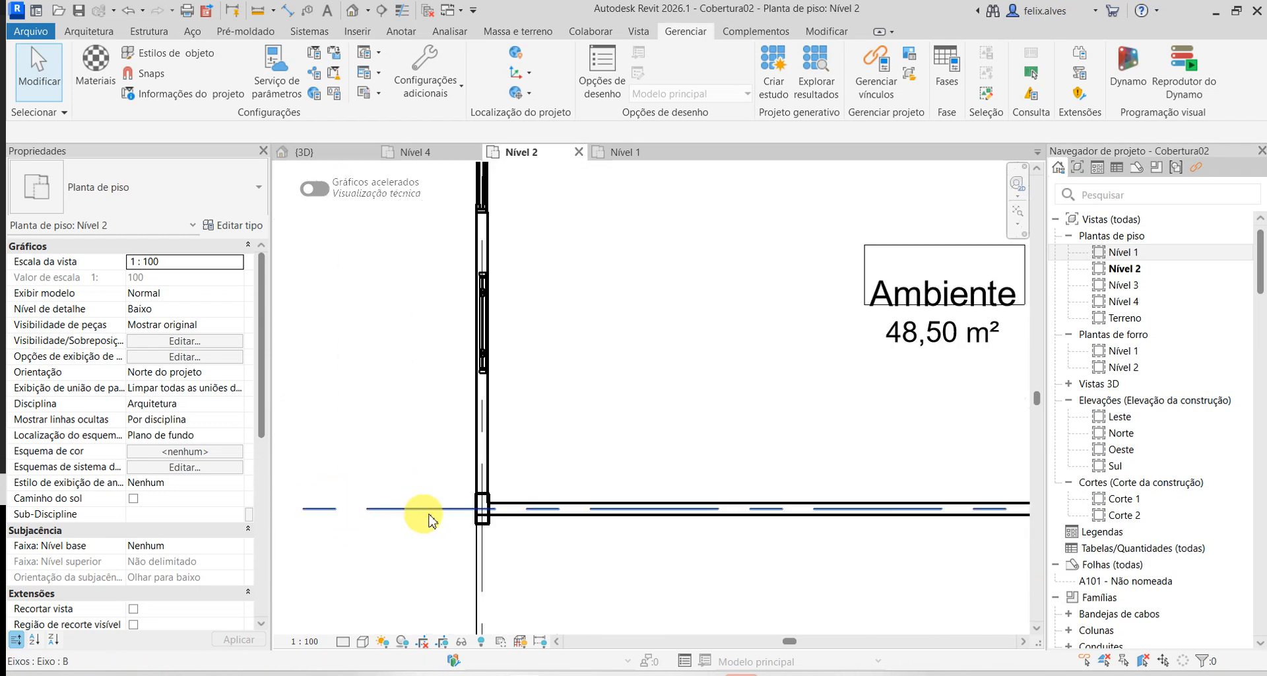
pyautogui.scroll(-1, 537, 542)
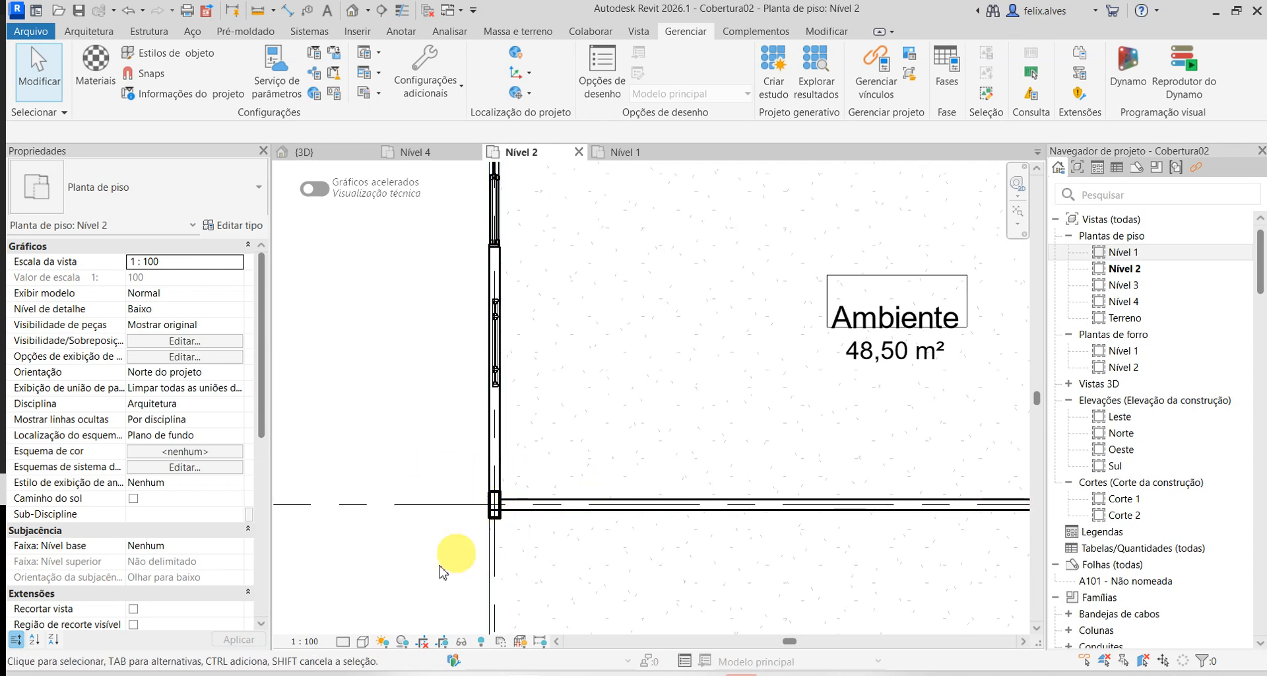
# - Set the Nível 2 plan's view scale to 1:50
pyautogui.click(307, 643)
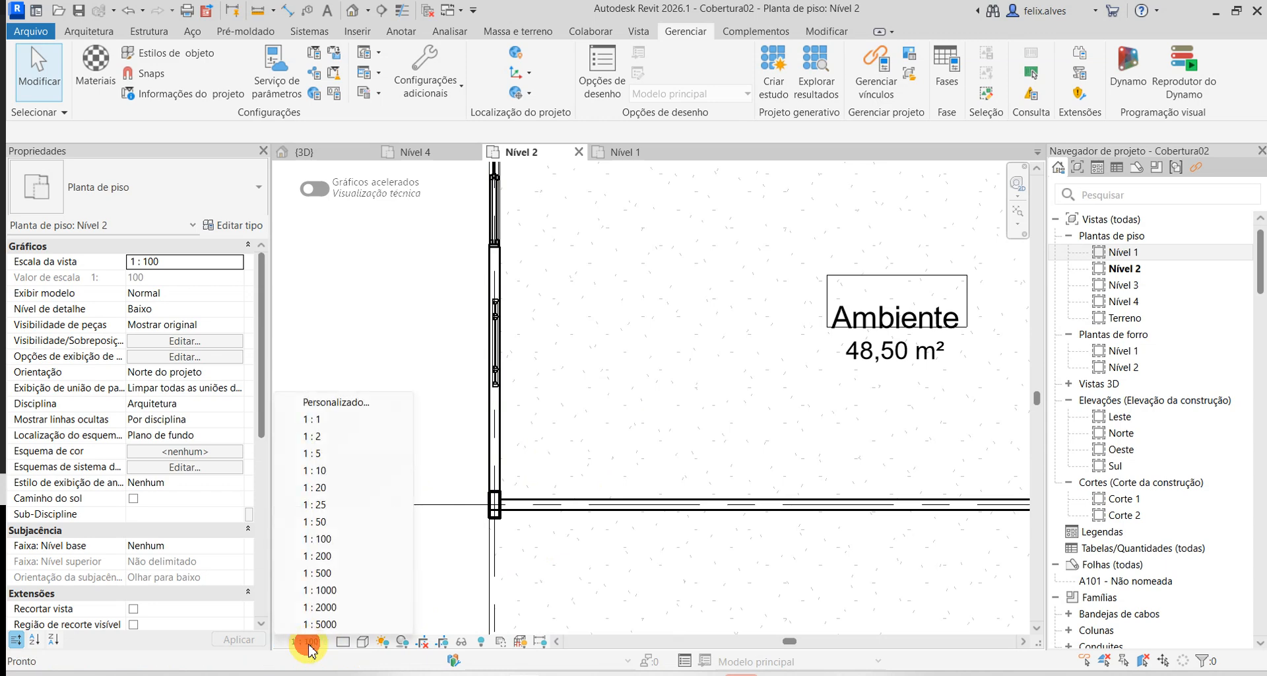
pyautogui.click(323, 521)
pyautogui.scroll(8, 546, 464)
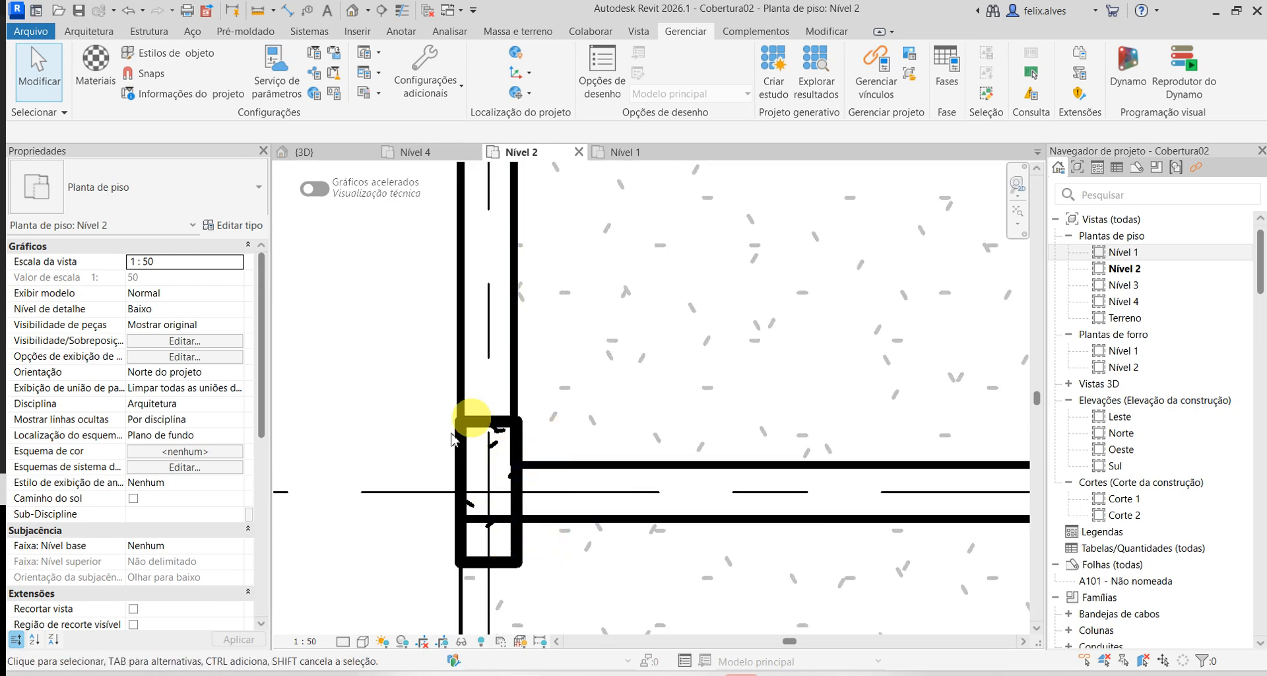
# - Check the extents of the two internal walls that meet at the room's lower-left structural column
pyautogui.click(569, 520)
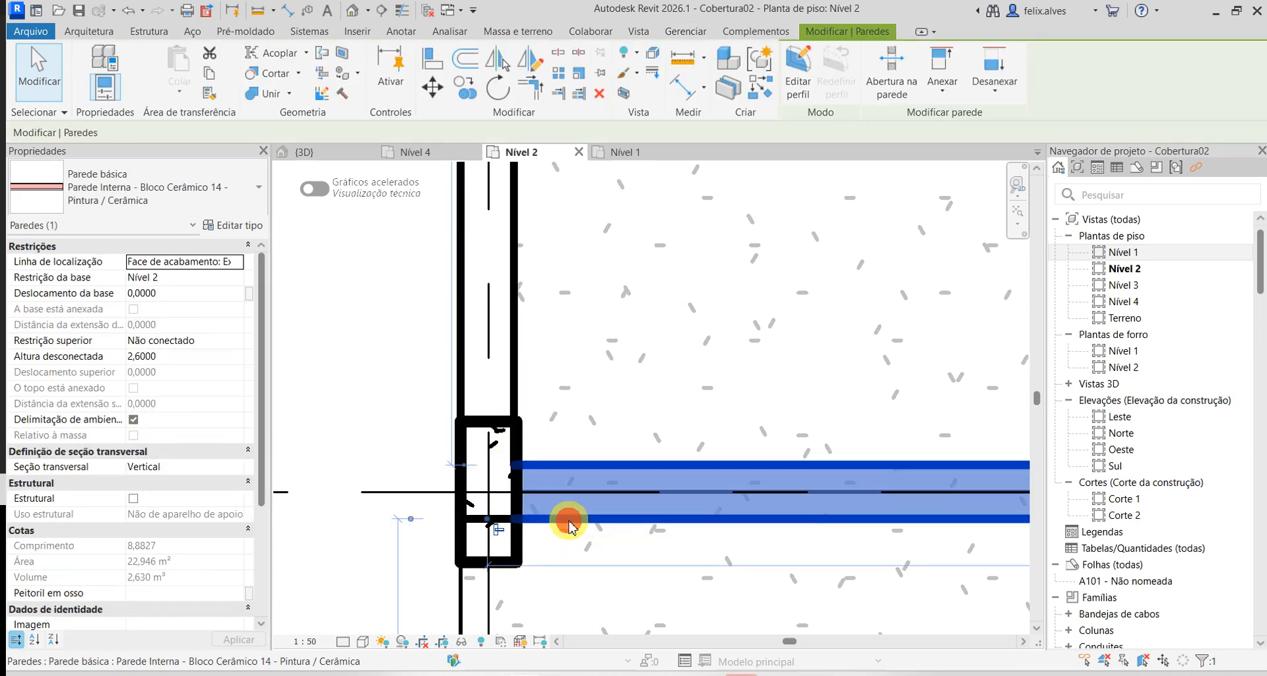
pyautogui.press('Escape')
pyautogui.click(516, 358)
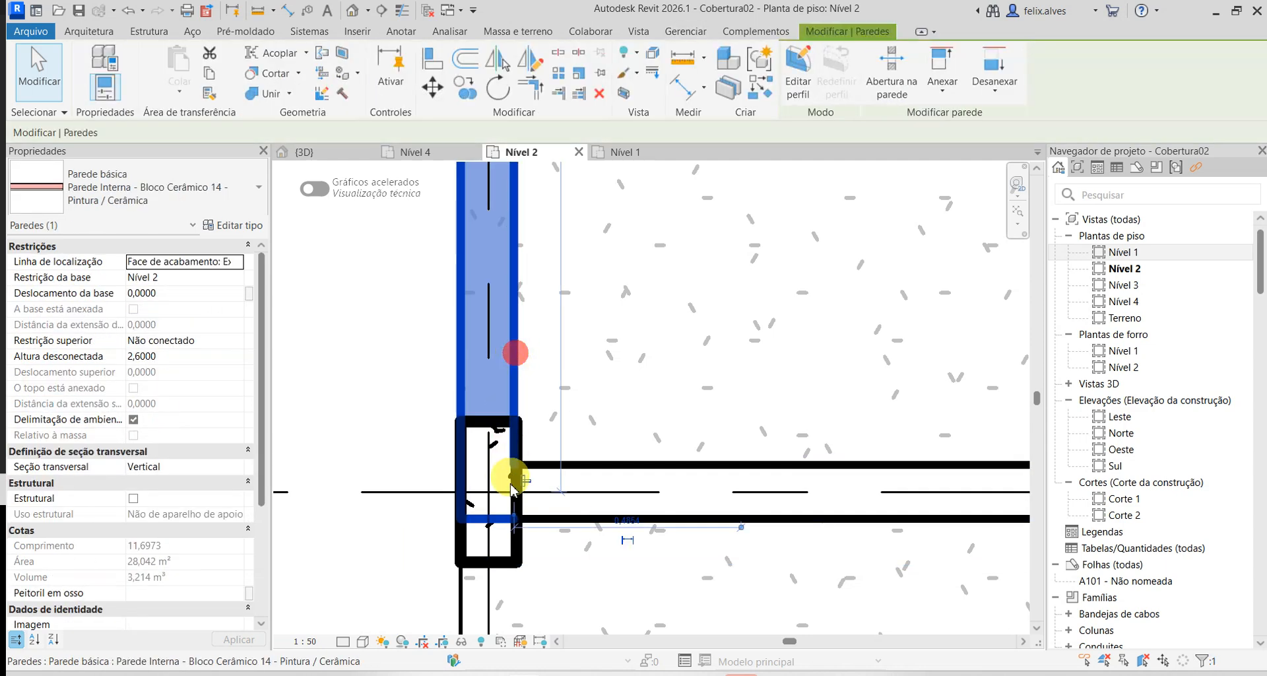
pyautogui.press('Escape')
pyautogui.click(566, 517)
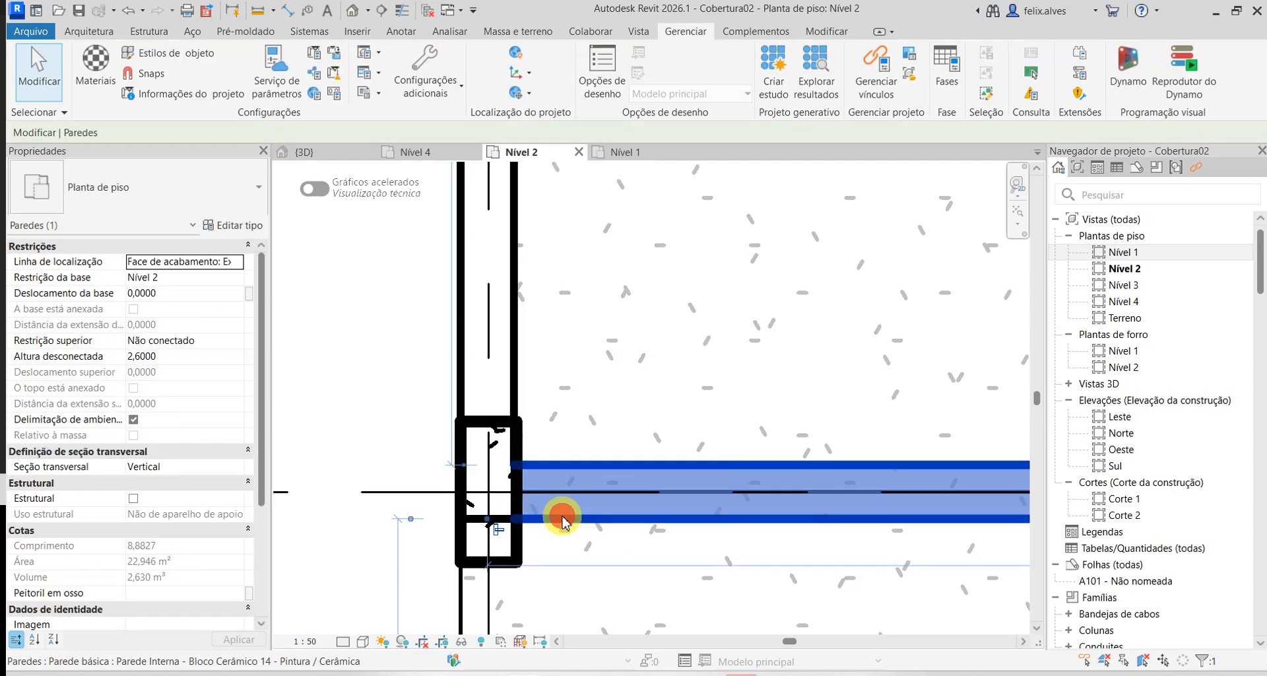
pyautogui.press('Escape')
pyautogui.click(513, 389)
pyautogui.press('Escape')
# - Pull the end of the wall along axis B out of the column and align it with the column's room-side face
pyautogui.click(557, 521)
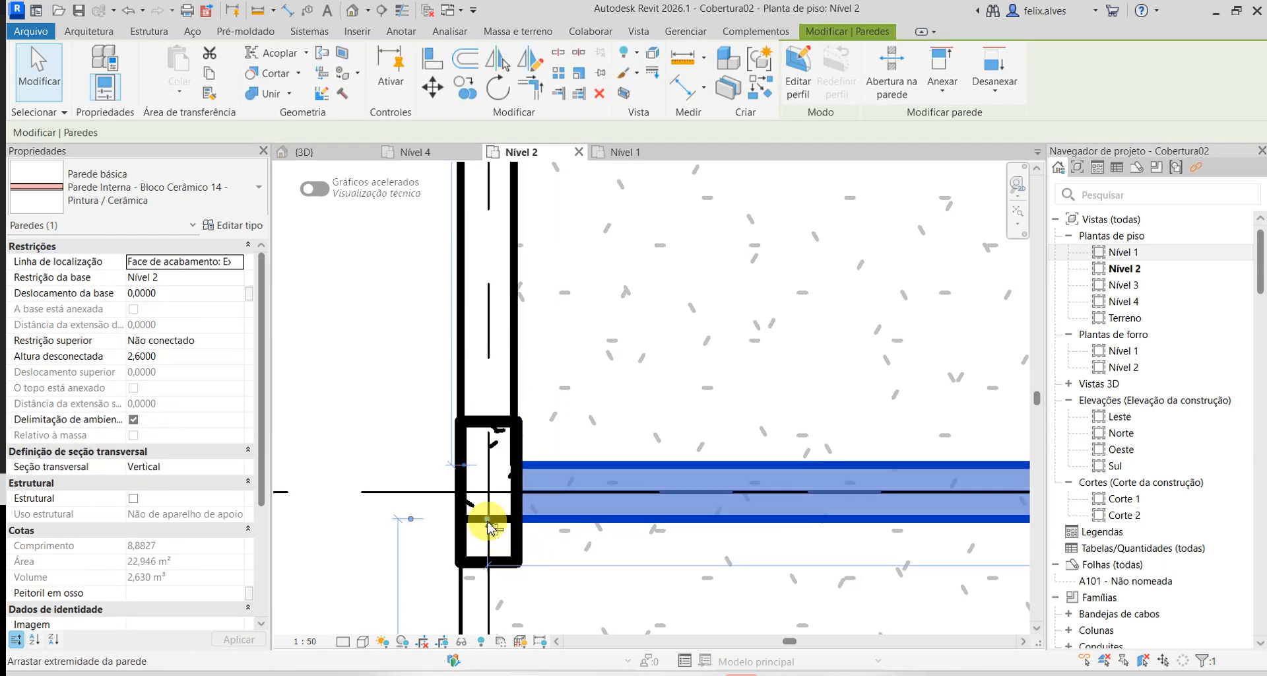
pyautogui.moveTo(487, 519); pyautogui.dragTo(523, 518)
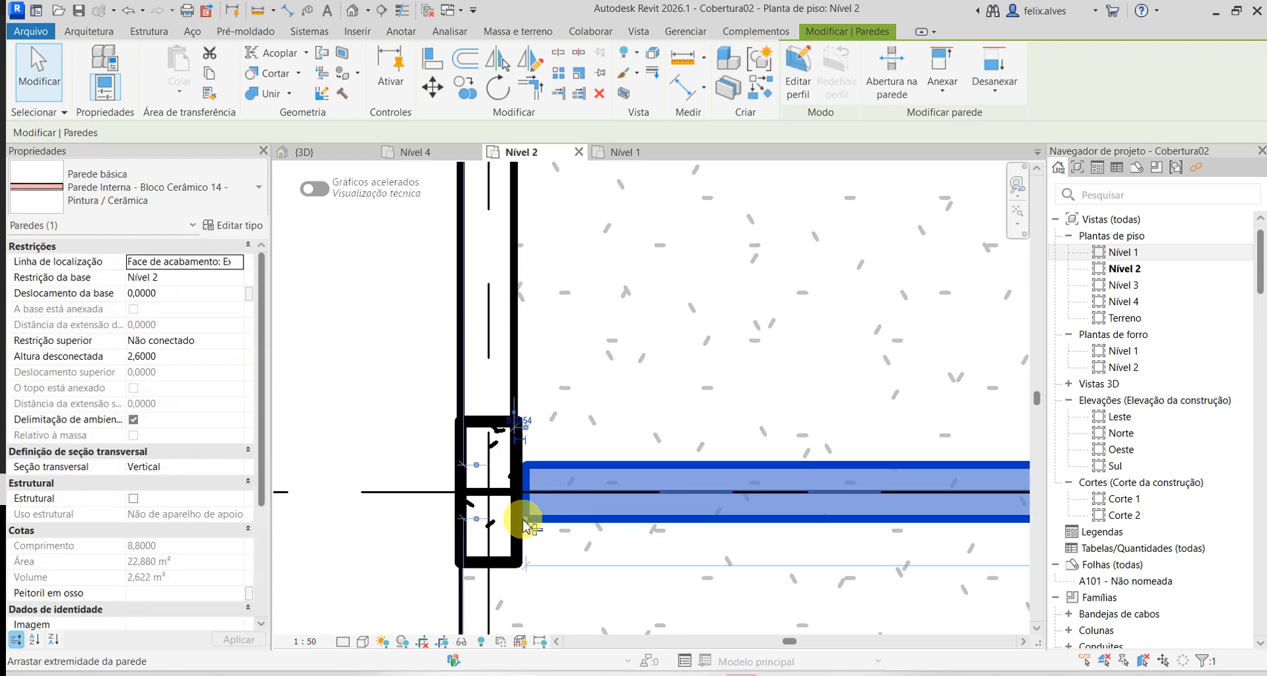
pyautogui.scroll(2, 523, 518)
pyautogui.click(538, 555)
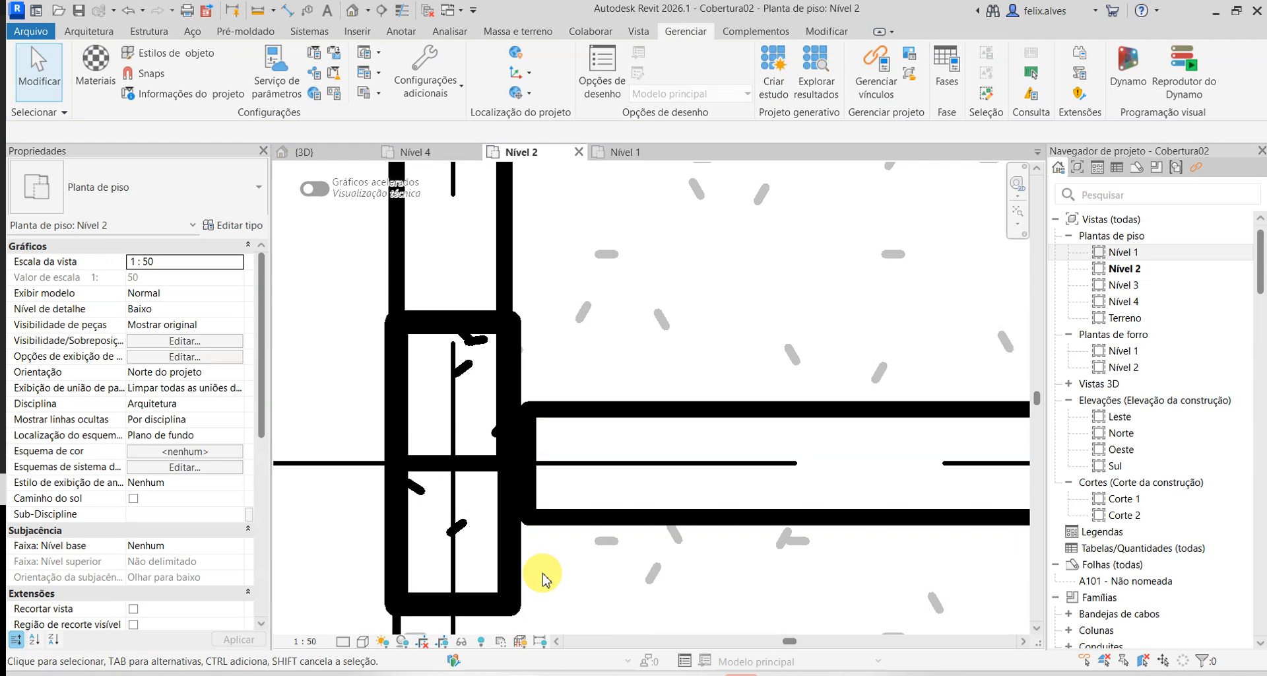
pyautogui.press('a')
pyautogui.press('l')
pyautogui.click(511, 389)
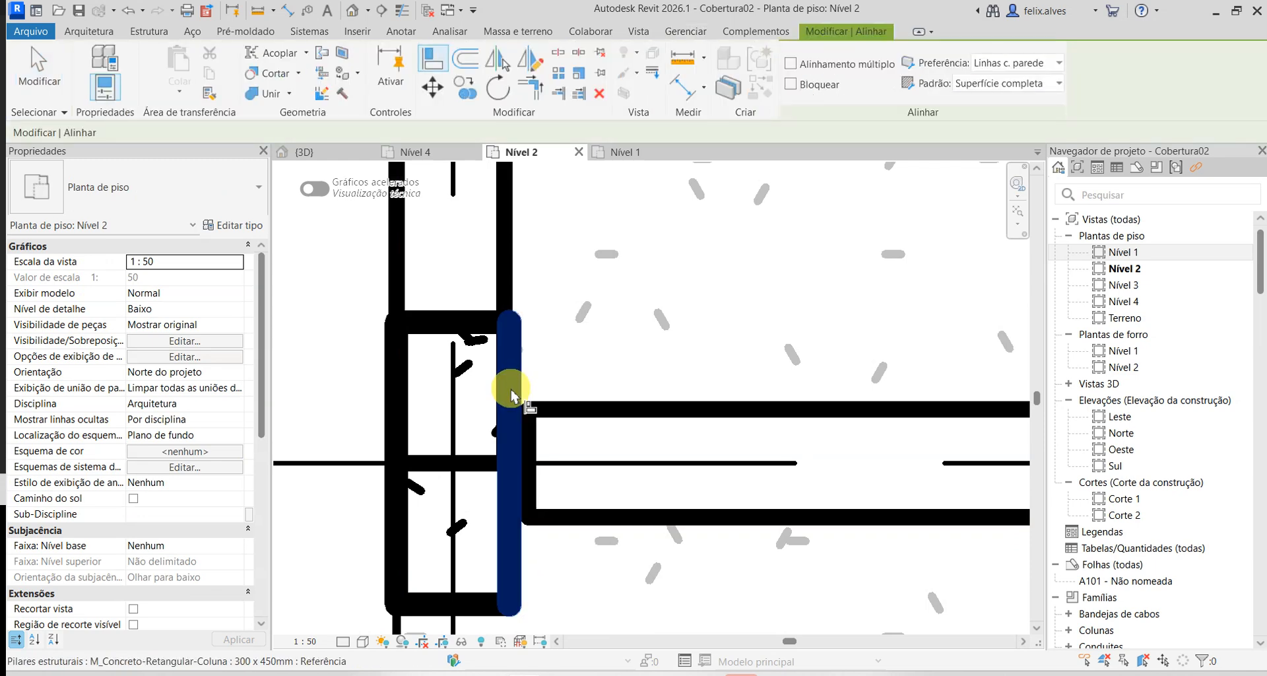
pyautogui.click(529, 443)
pyautogui.scroll(-2, 536, 571)
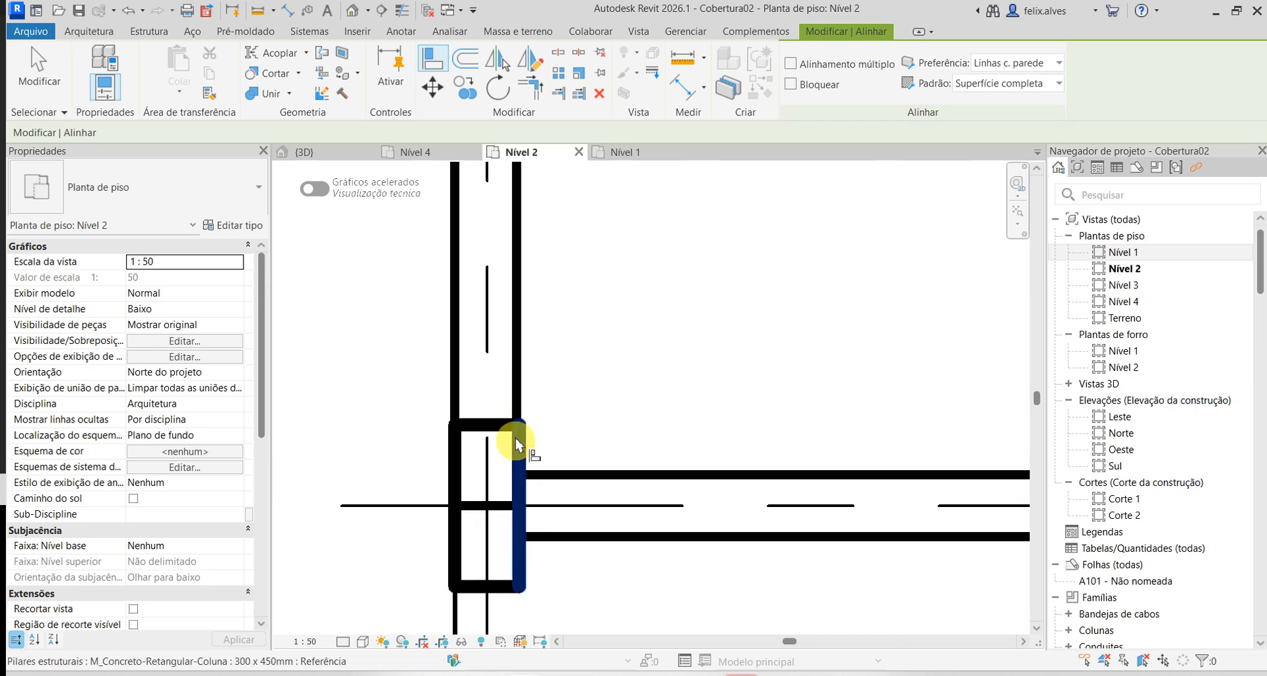
# - Try to align the vertical wall and the column's upper face using the line inside the column, and undo the alignment
pyautogui.click(498, 424)
pyautogui.click(492, 505)
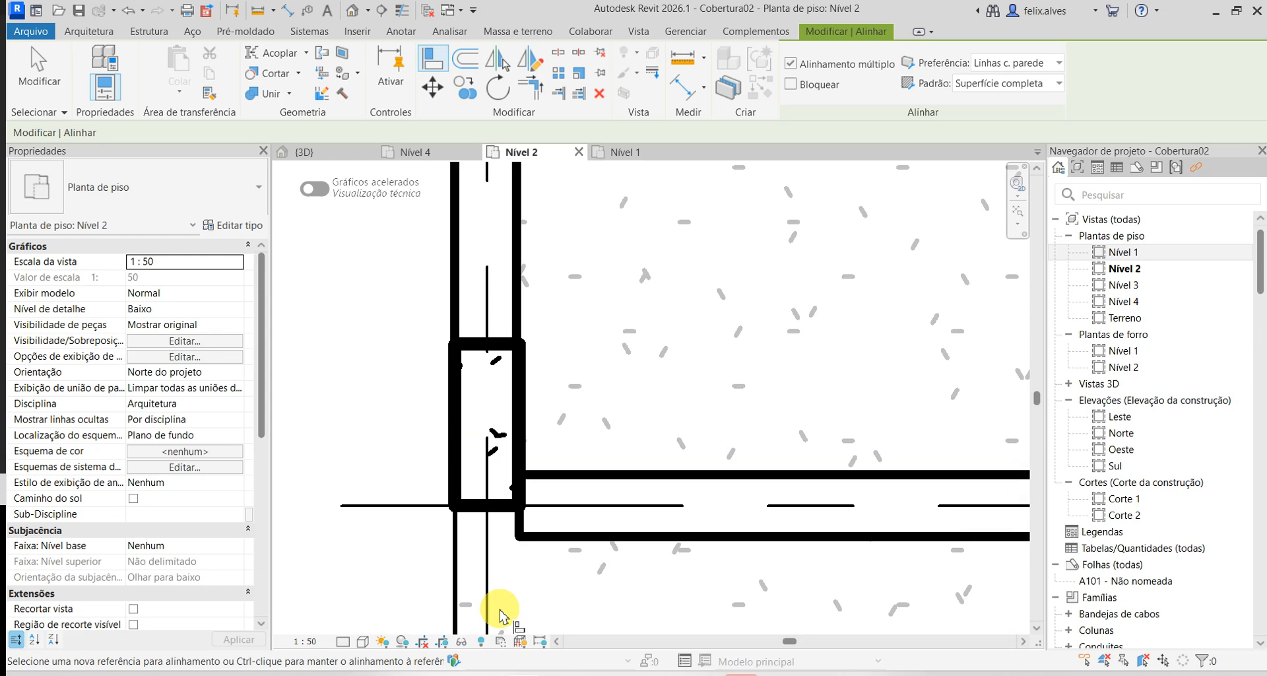
pyautogui.hotkey('ctrl', 'z')
pyautogui.press('Escape')
# - Pull the vertical wall's lower end clear of the column and align it with the column's upper face
pyautogui.click(526, 389)
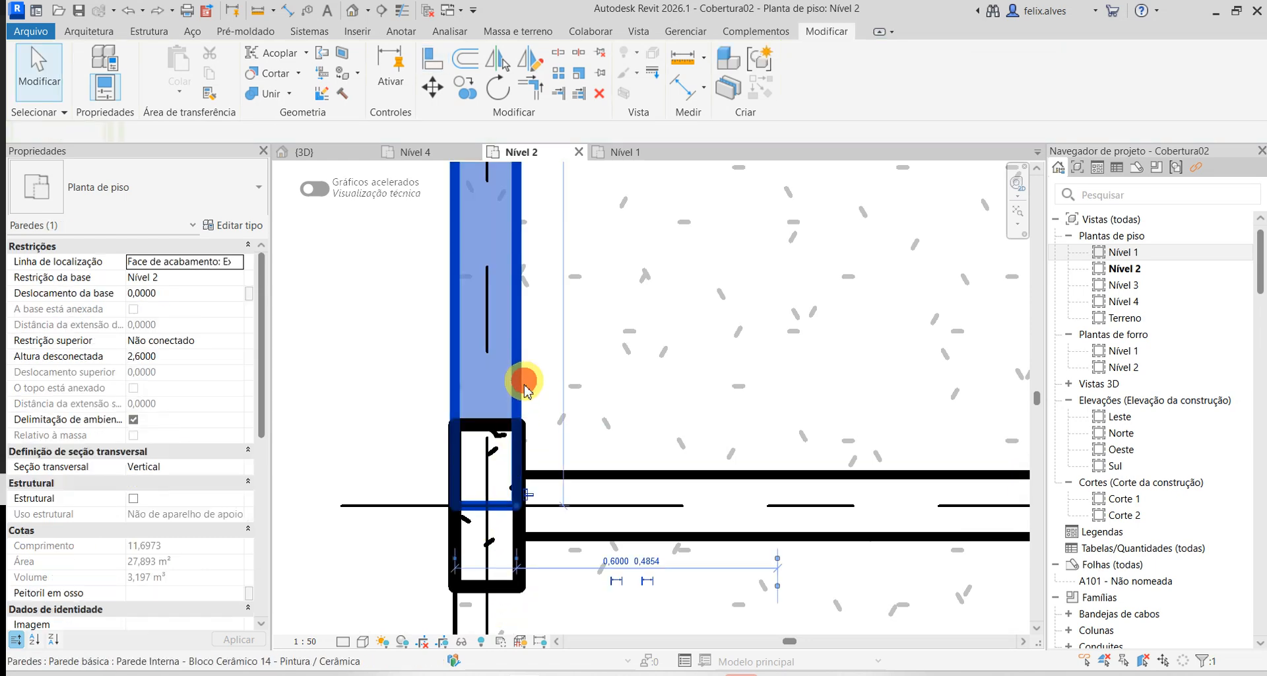
pyautogui.moveTo(528, 493); pyautogui.dragTo(526, 340)
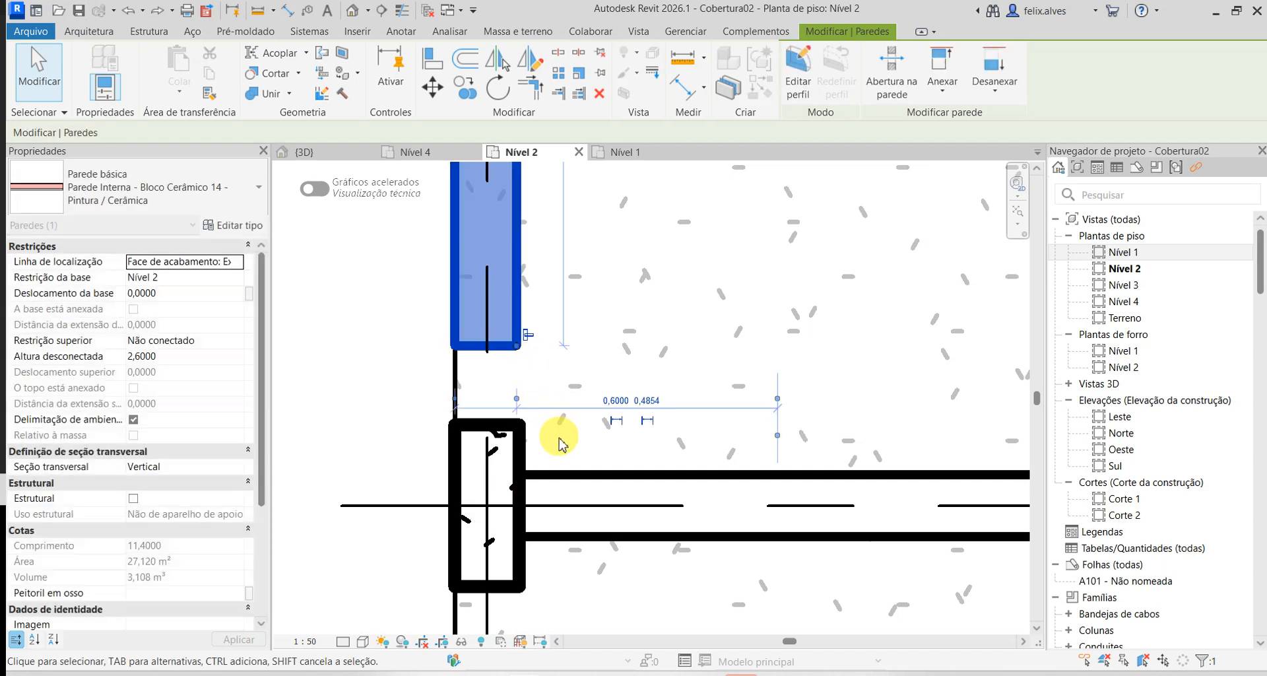
pyautogui.click(555, 445)
pyautogui.press('a')
pyautogui.press('l')
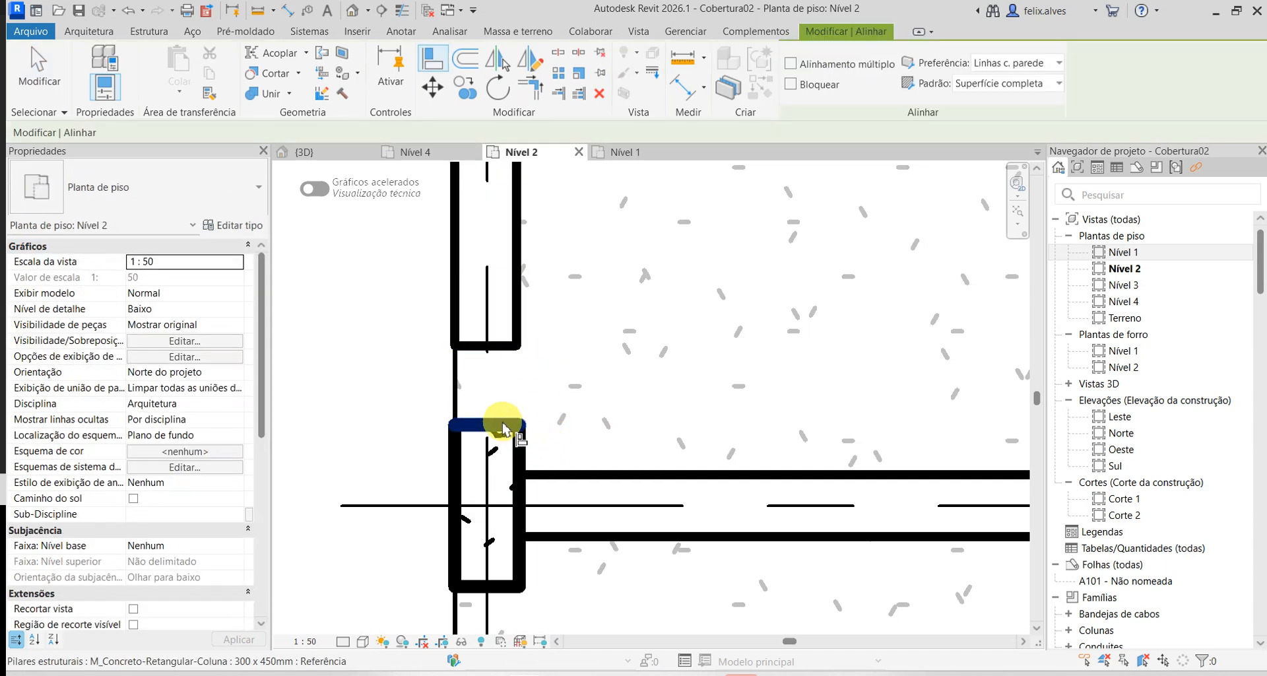
pyautogui.click(504, 425)
pyautogui.click(498, 348)
pyautogui.press('Escape')
pyautogui.press('Escape')
pyautogui.scroll(-3, 462, 522)
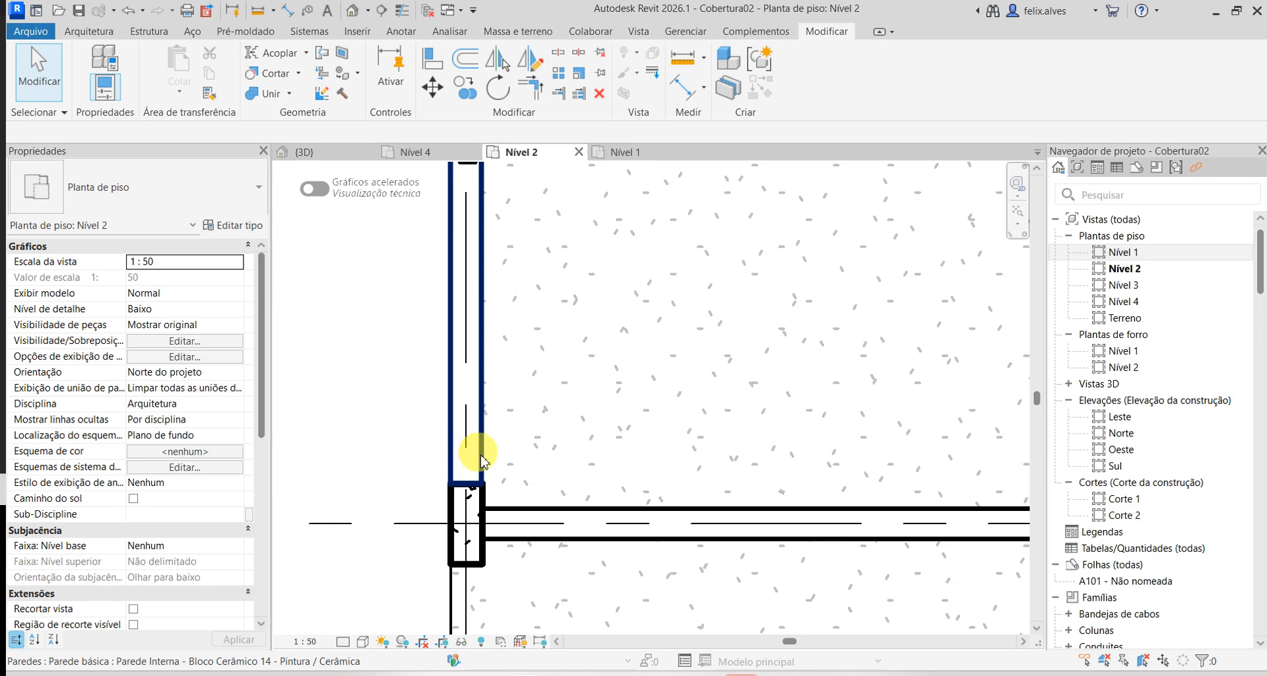
# - Examine the wall ends at the room's lower-right column with the Cores consistentes visual style, and return the view to Linha oculta
pyautogui.scroll(-5, 577, 531)
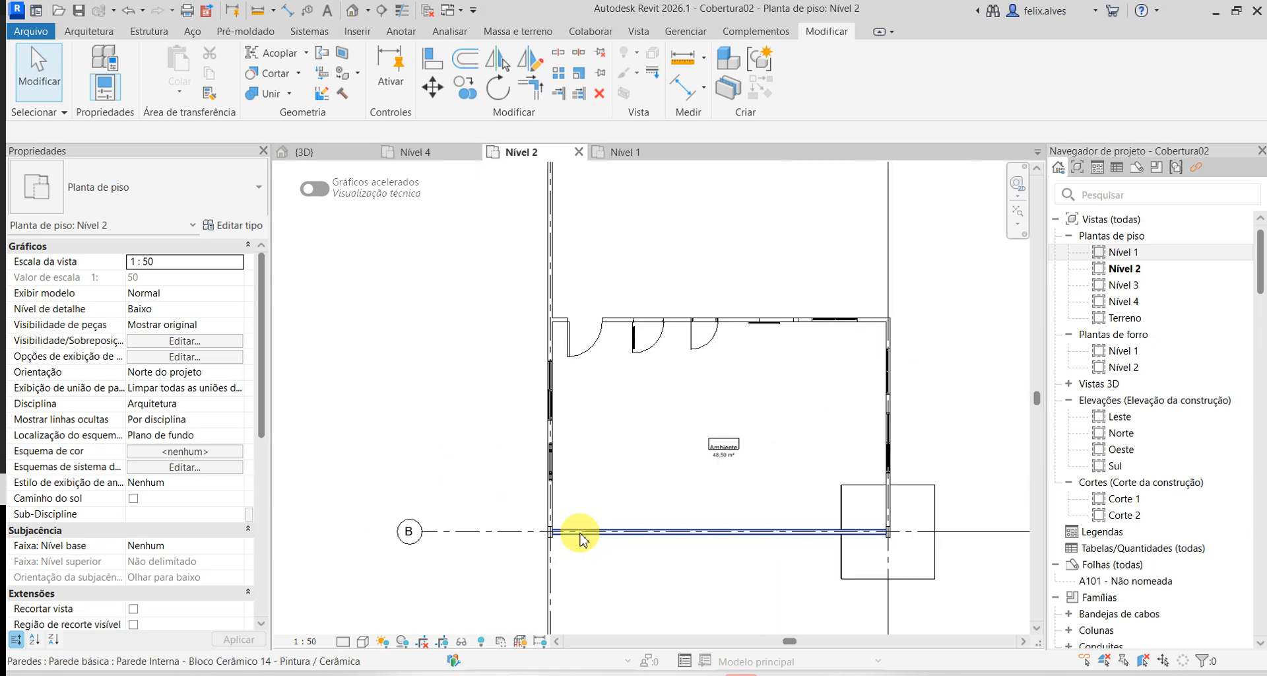
pyautogui.scroll(6, 579, 538)
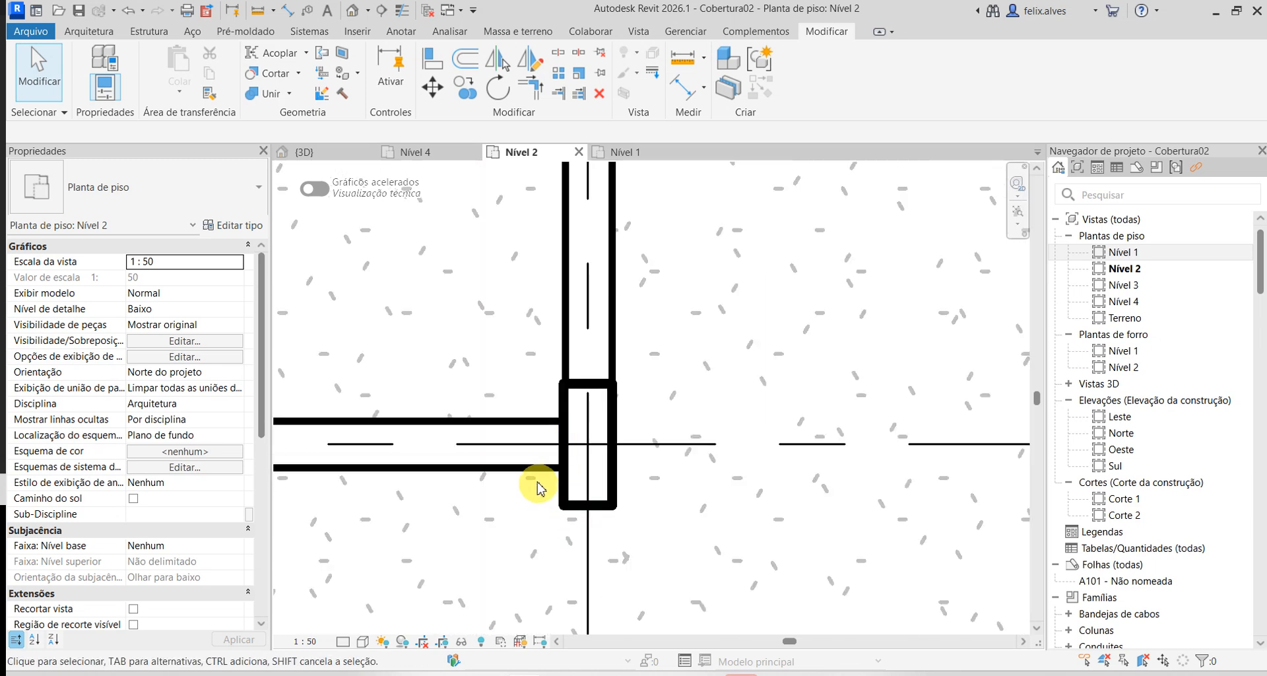
pyautogui.click(362, 641)
pyautogui.click(387, 589)
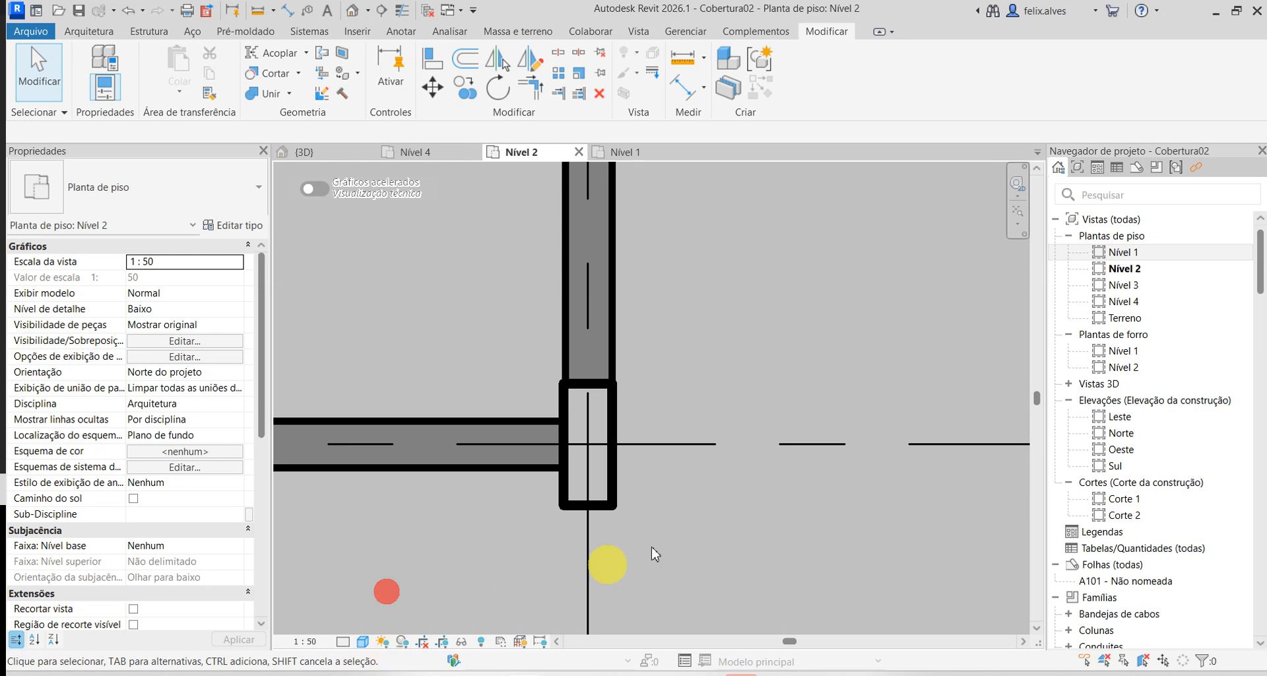
pyautogui.scroll(-4, 690, 518)
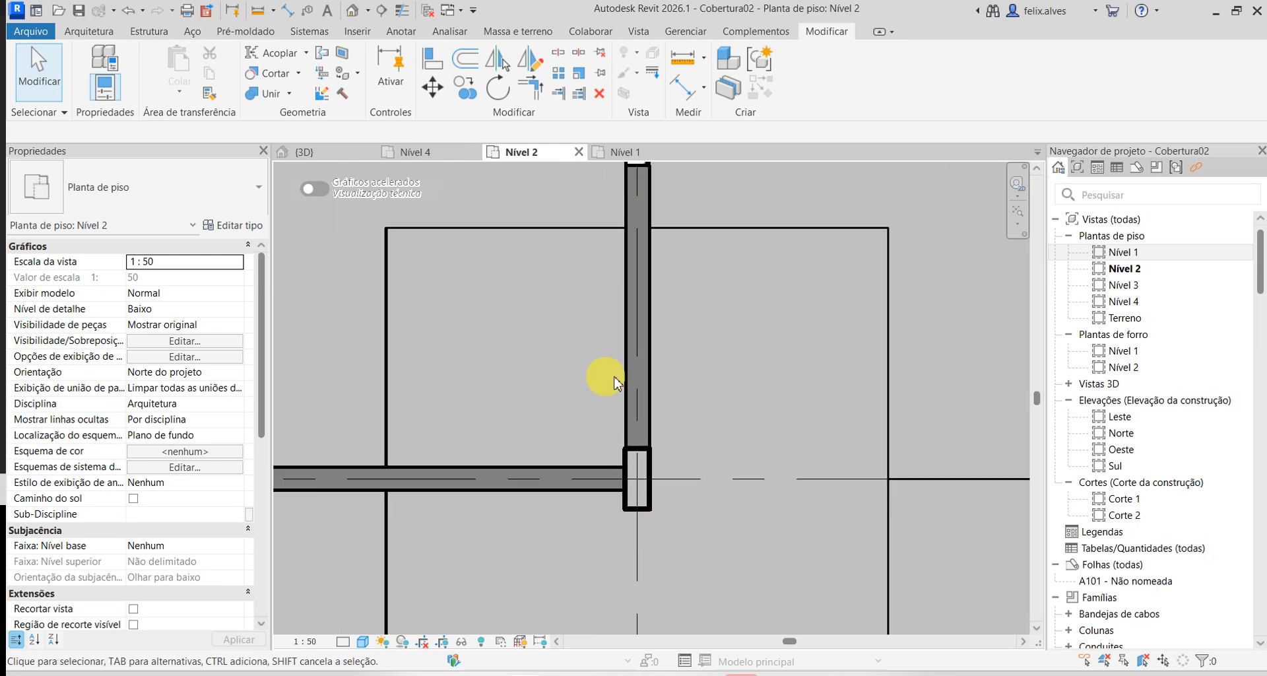
pyautogui.scroll(9, 635, 423)
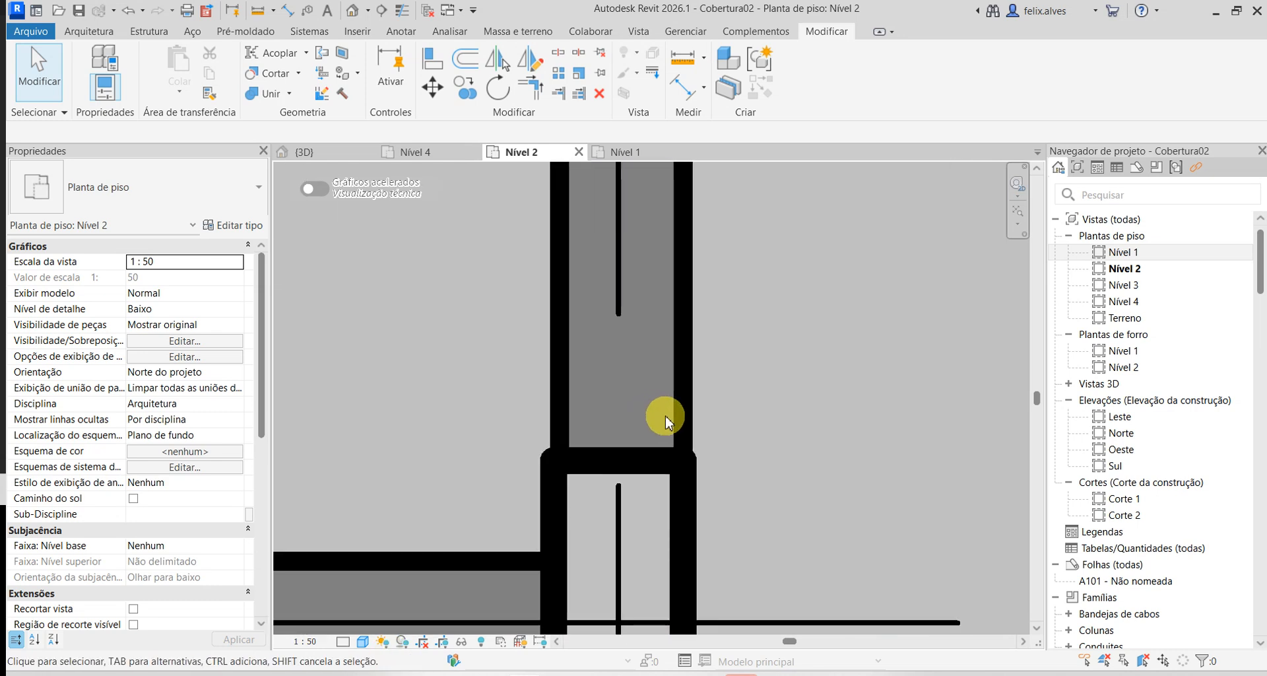
pyautogui.scroll(-5, 666, 415)
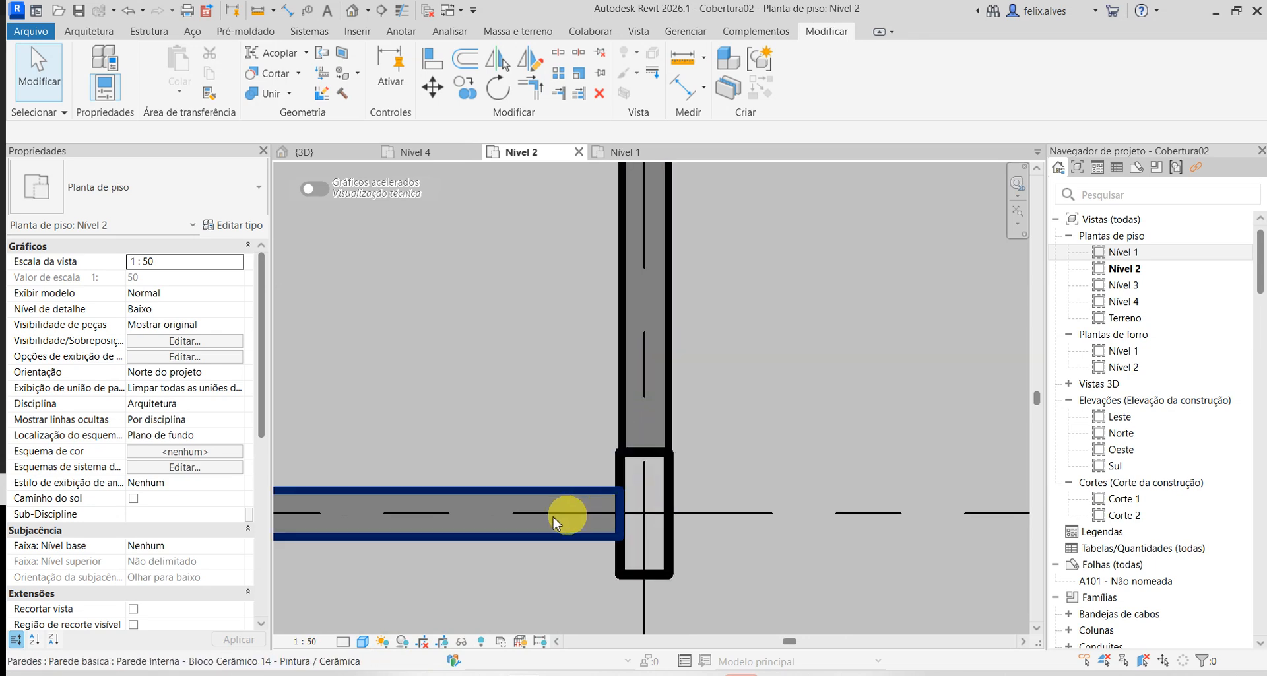
pyautogui.click(363, 641)
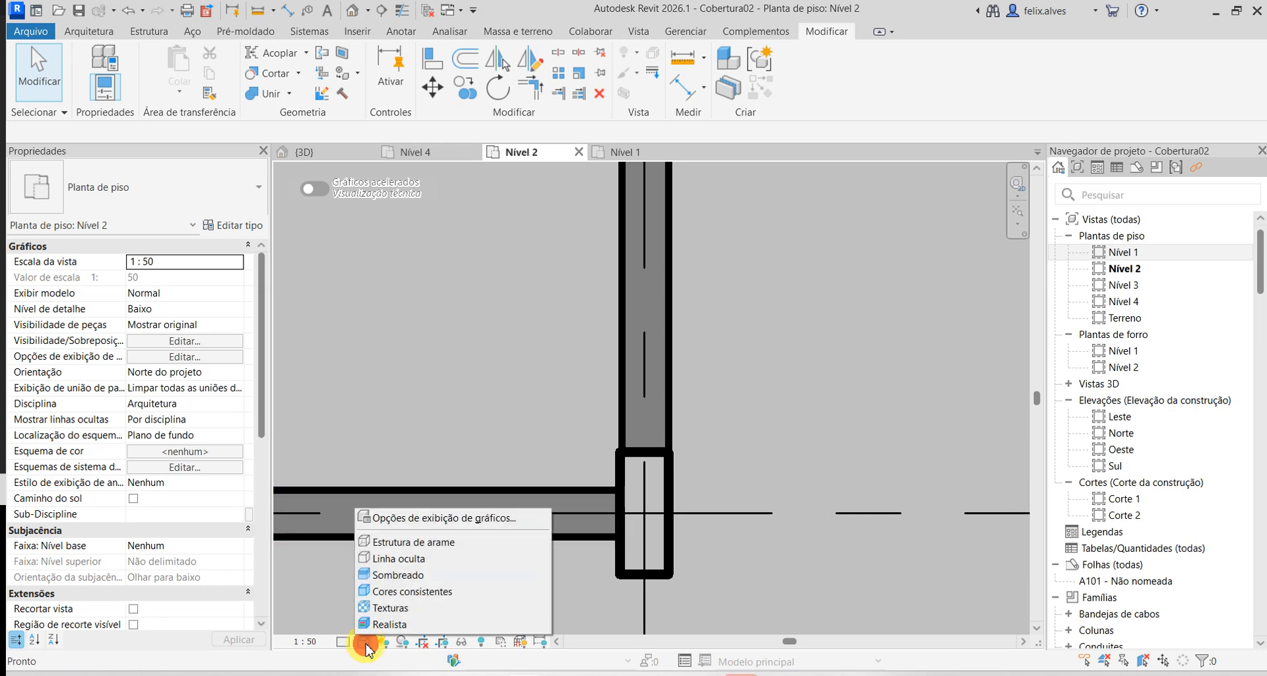
pyautogui.click(422, 560)
pyautogui.scroll(-4, 616, 523)
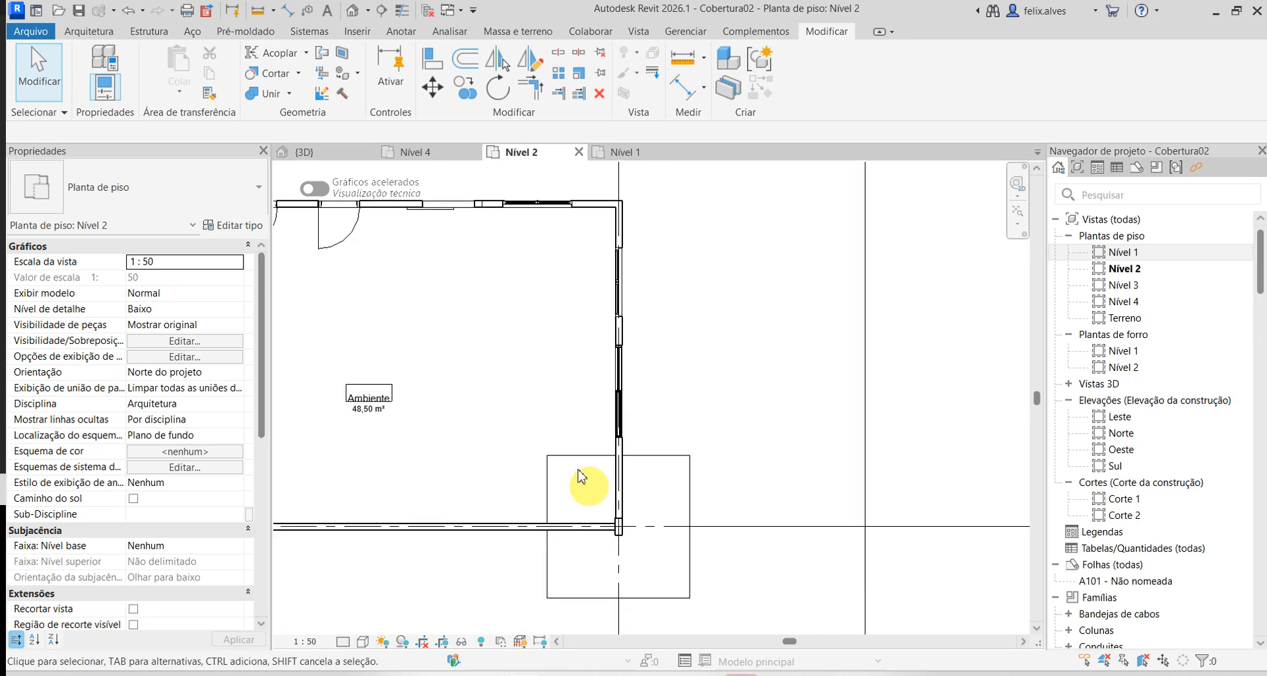
# - Load the room tag family MPF-ANT-IdentificadorAmbiente.rfa from the .FamíliasAP folder into the project
pyautogui.scroll(6, 690, 489)
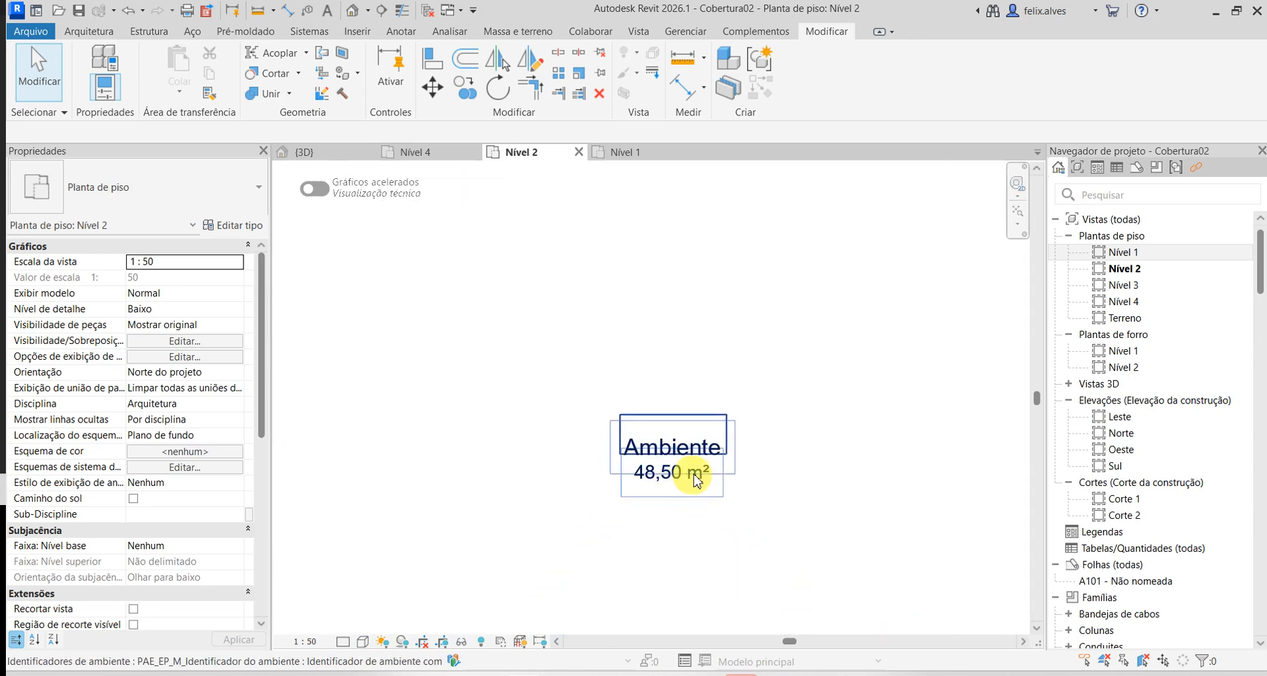
pyautogui.moveTo(766, 487)
pyautogui.mouseDown(button='middle')
pyautogui.moveTo(829, 478)
pyautogui.moveTo(869, 454)
pyautogui.mouseUp(button='middle')
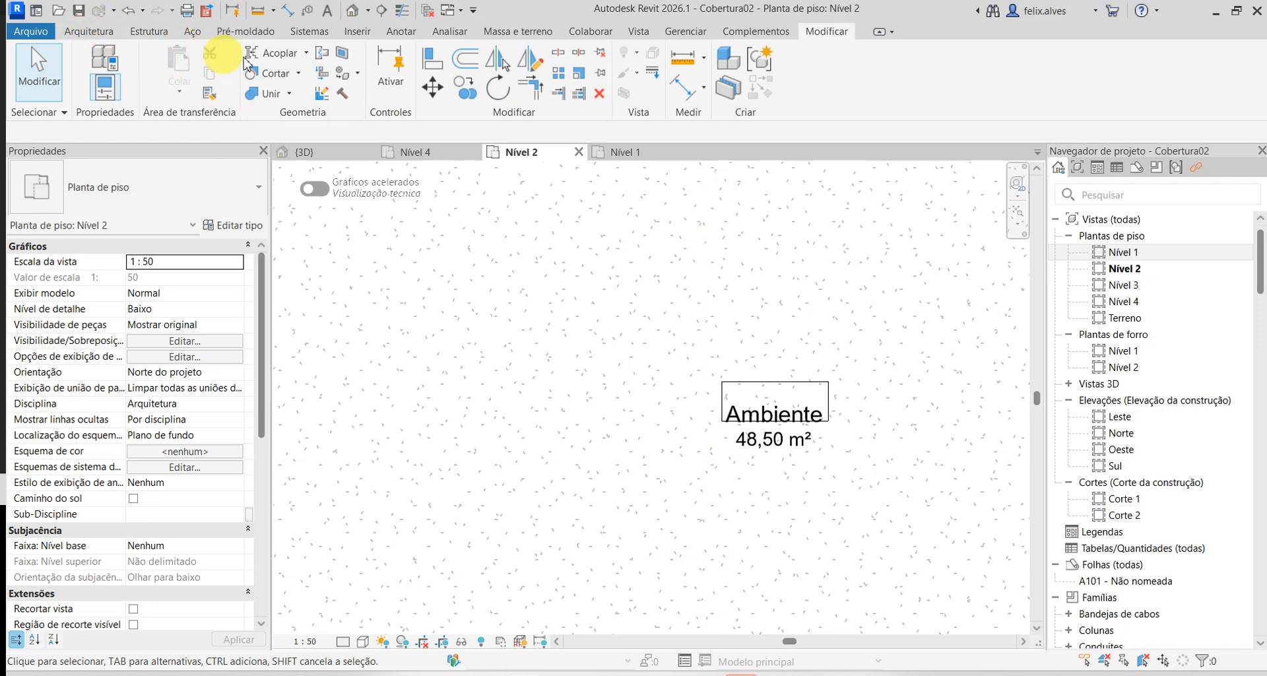
pyautogui.click(891, 107)
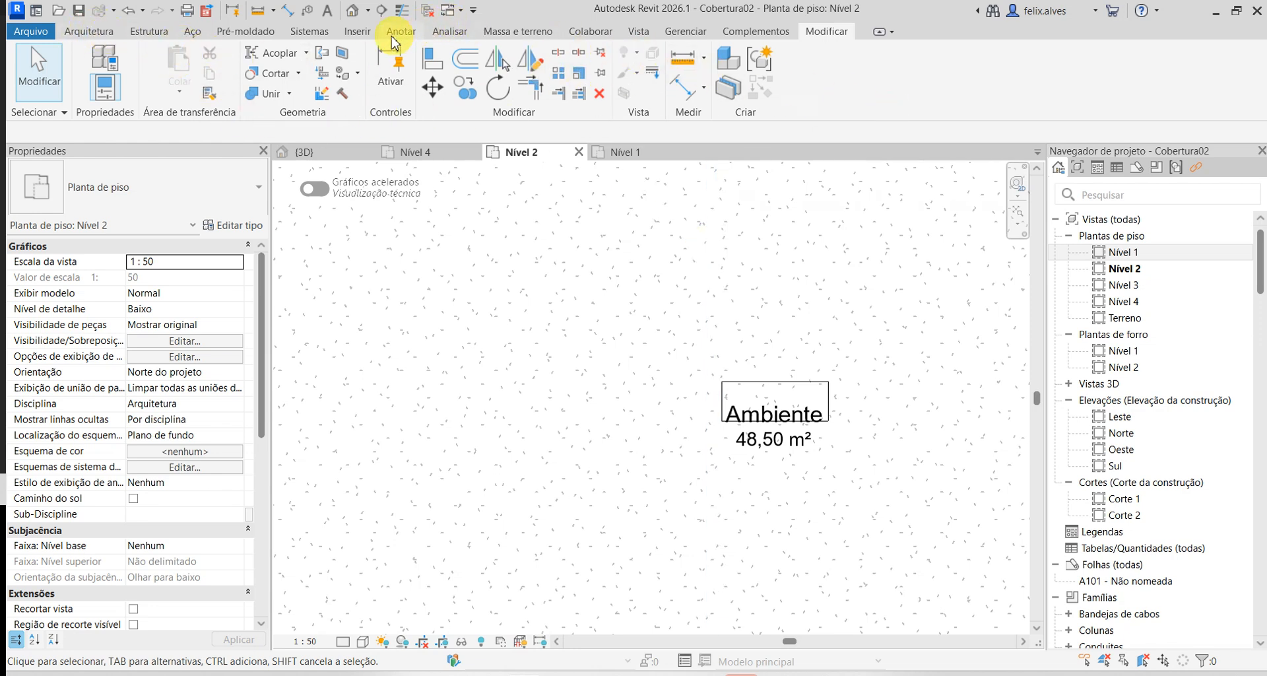
pyautogui.click(360, 32)
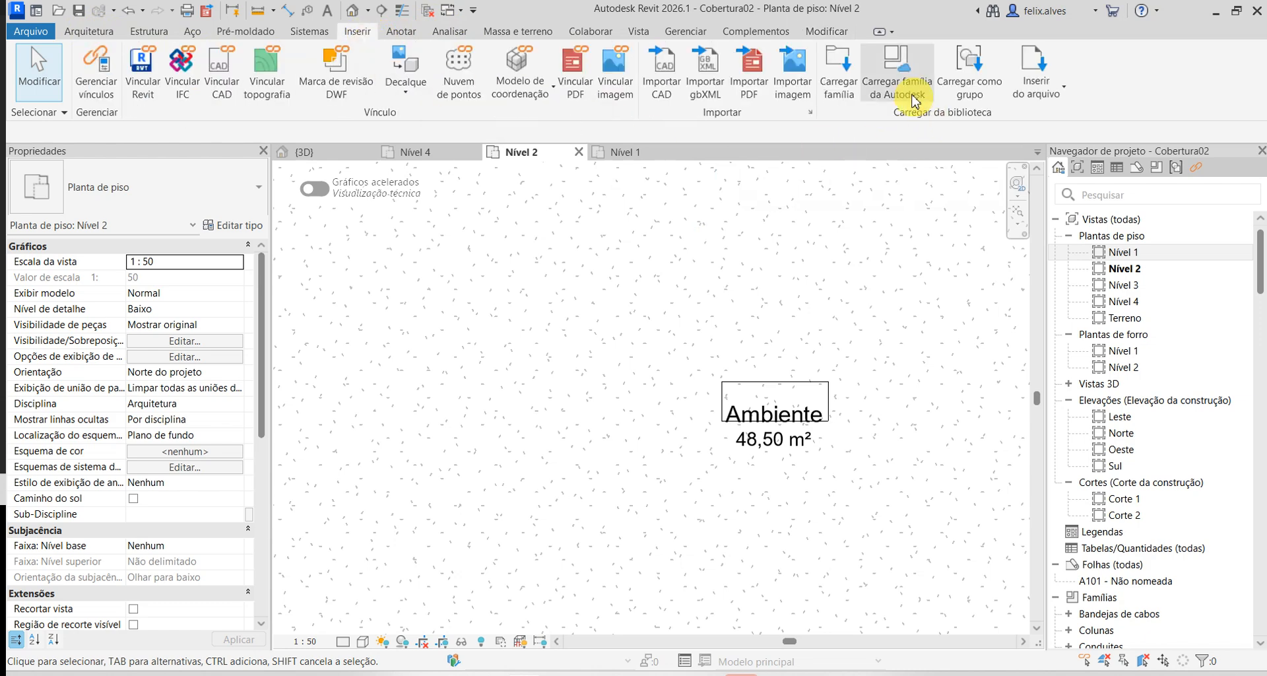
pyautogui.click(843, 73)
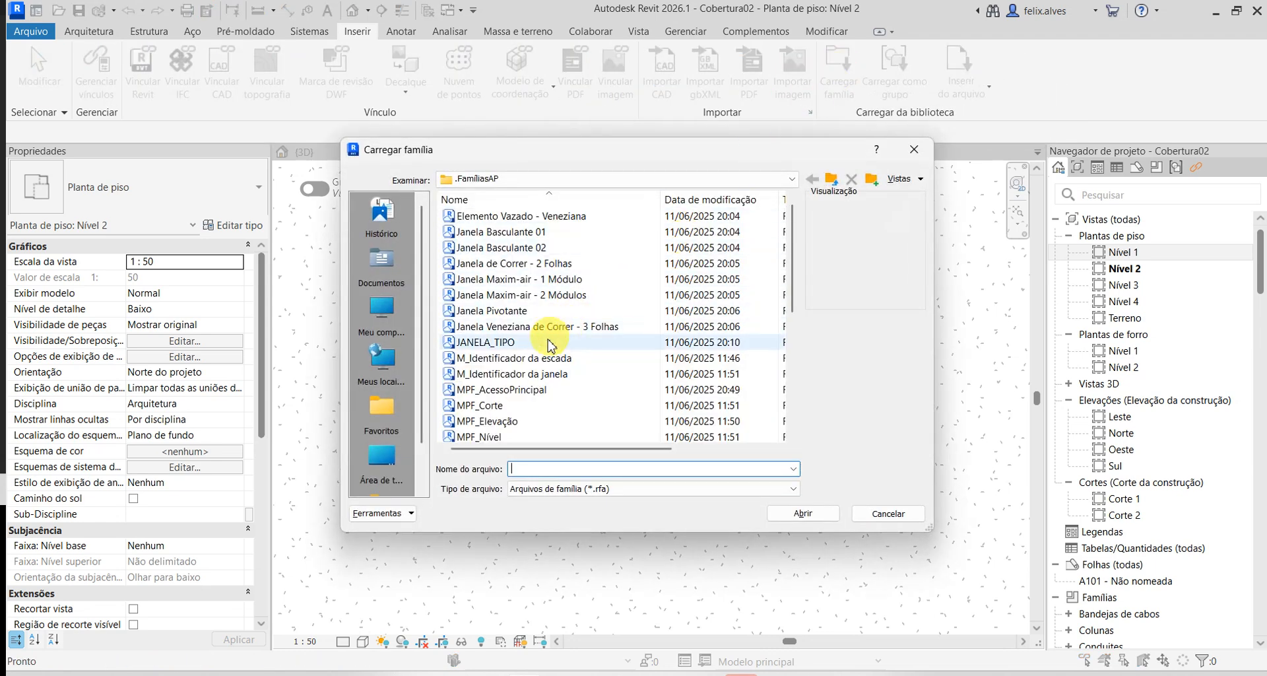
pyautogui.scroll(-3, 548, 340)
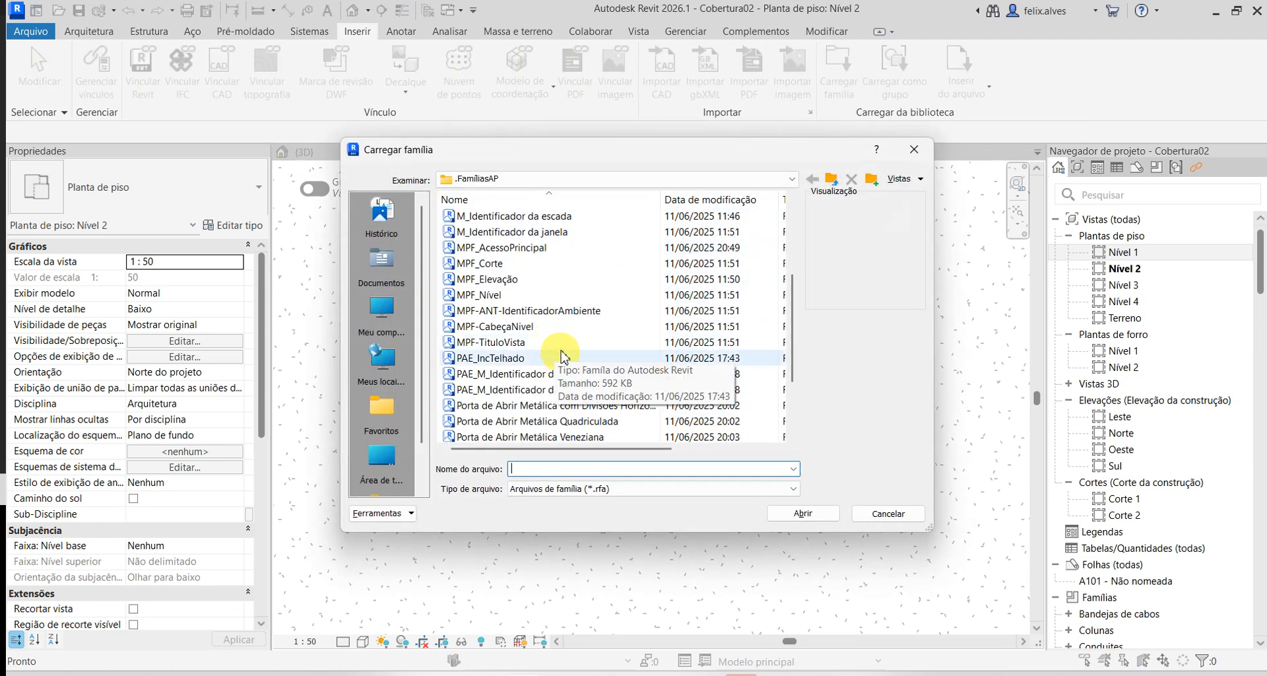
pyautogui.click(531, 312)
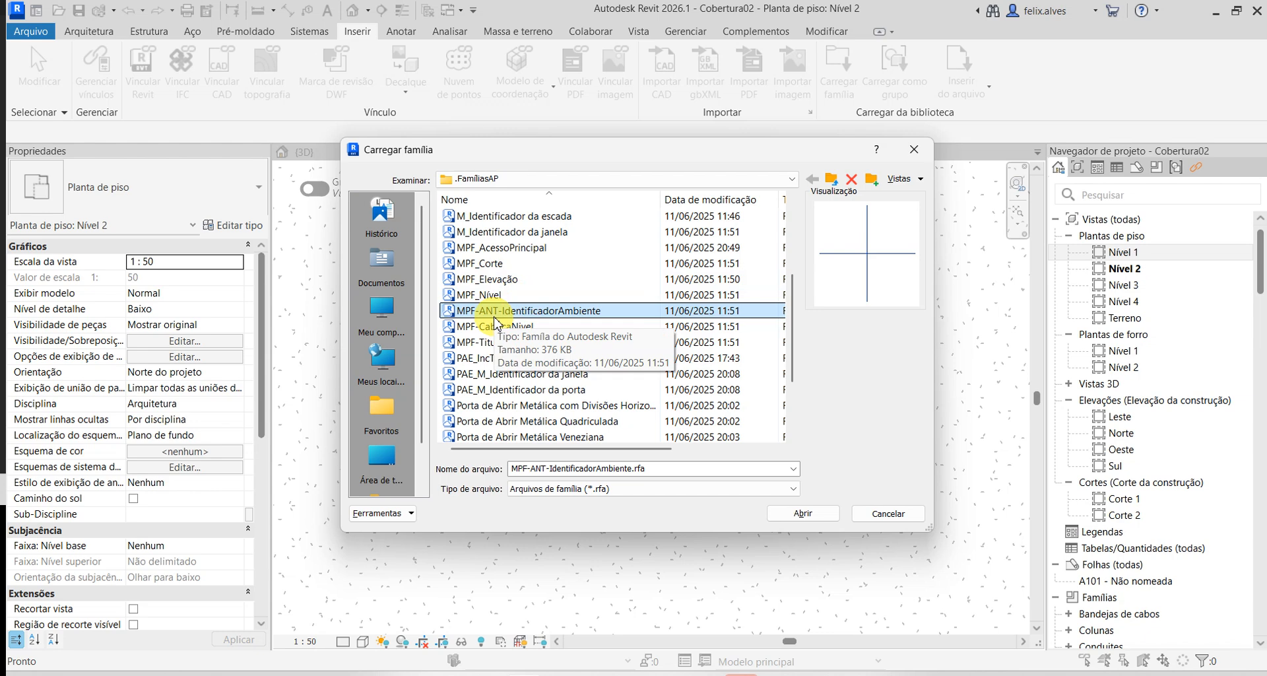
pyautogui.click(825, 520)
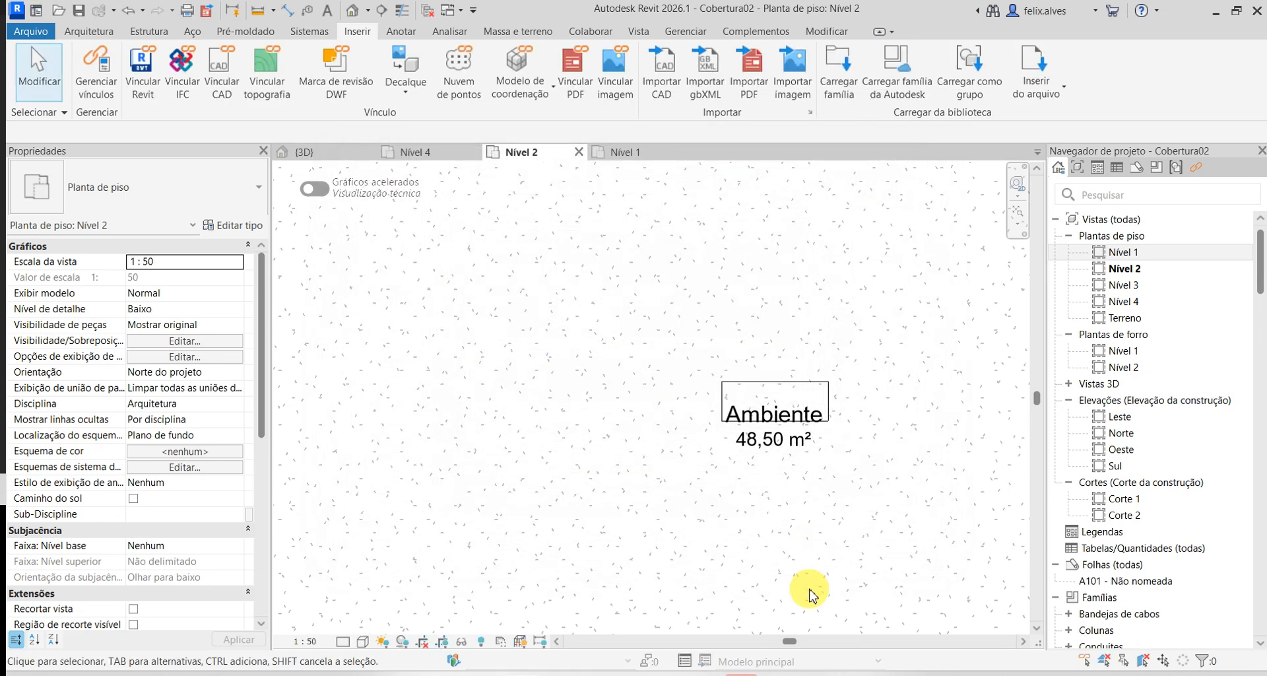
# - Try the MPF-ANT-IdentificadorAmbiente types on the room tag: Nome do Ambiente, Nome do Ambiente e Volume, Nome do Ambiente e Área, and Nome do Ambiente, Área e Acabamentos
pyautogui.click(769, 424)
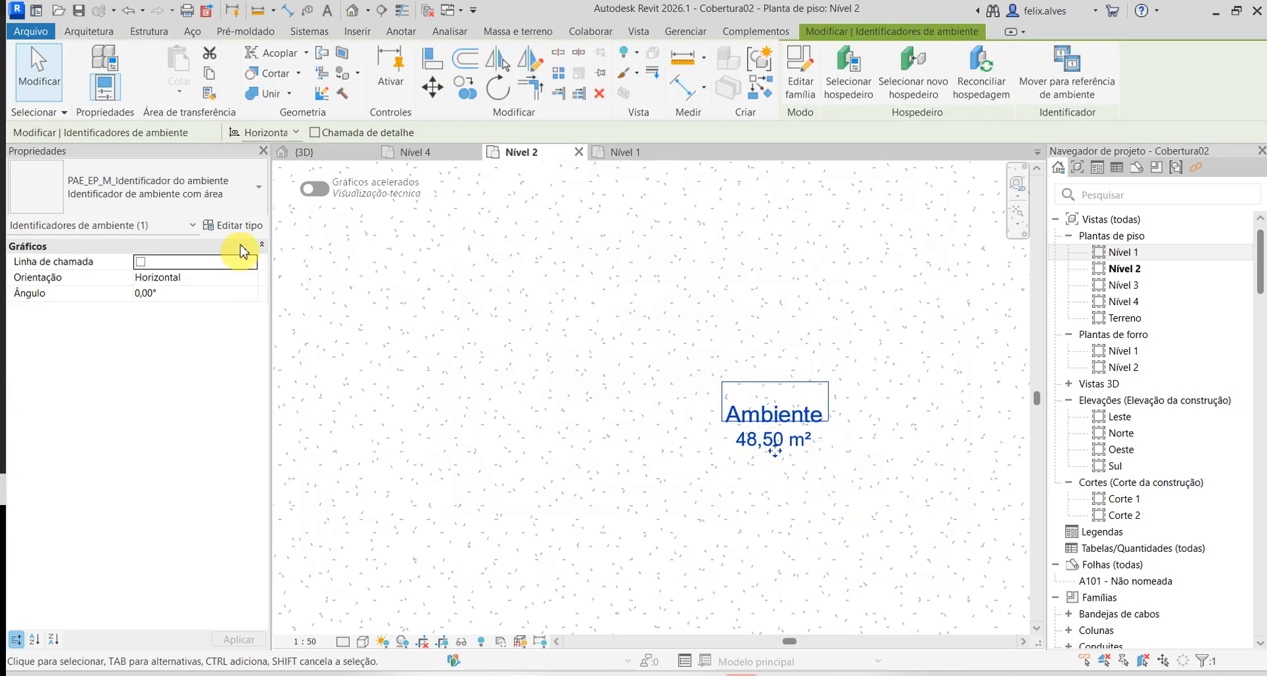
pyautogui.click(235, 203)
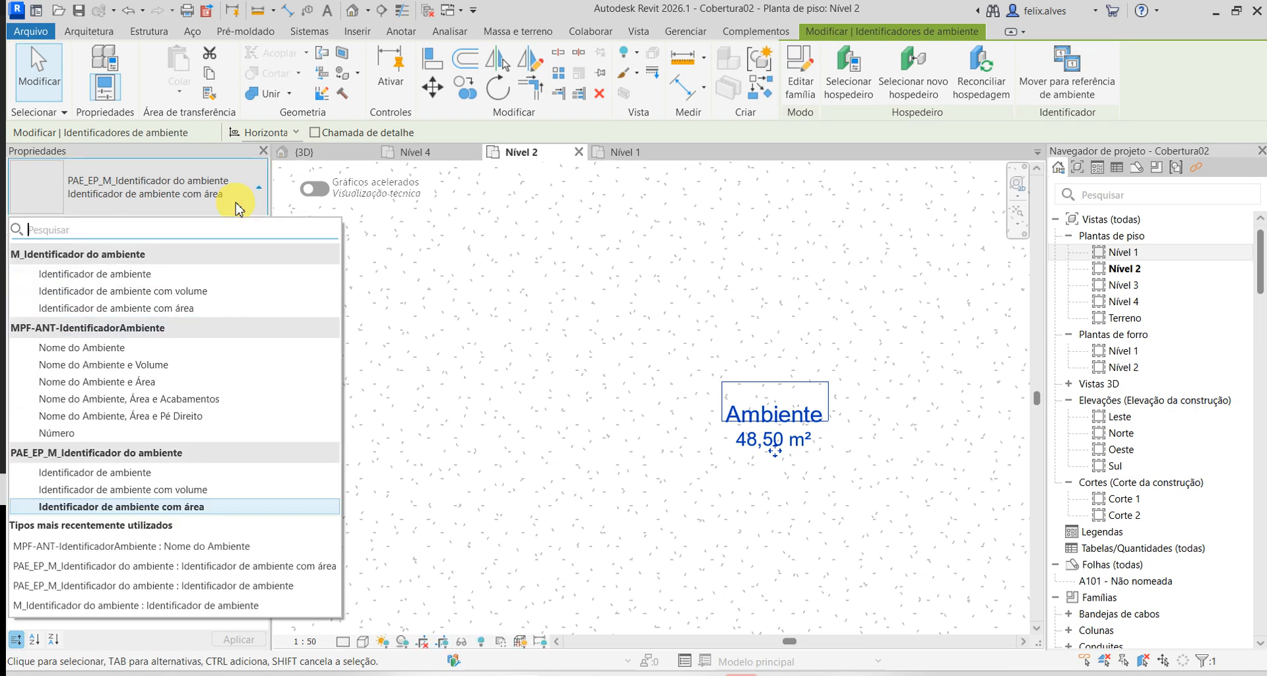
pyautogui.click(132, 348)
pyautogui.click(198, 183)
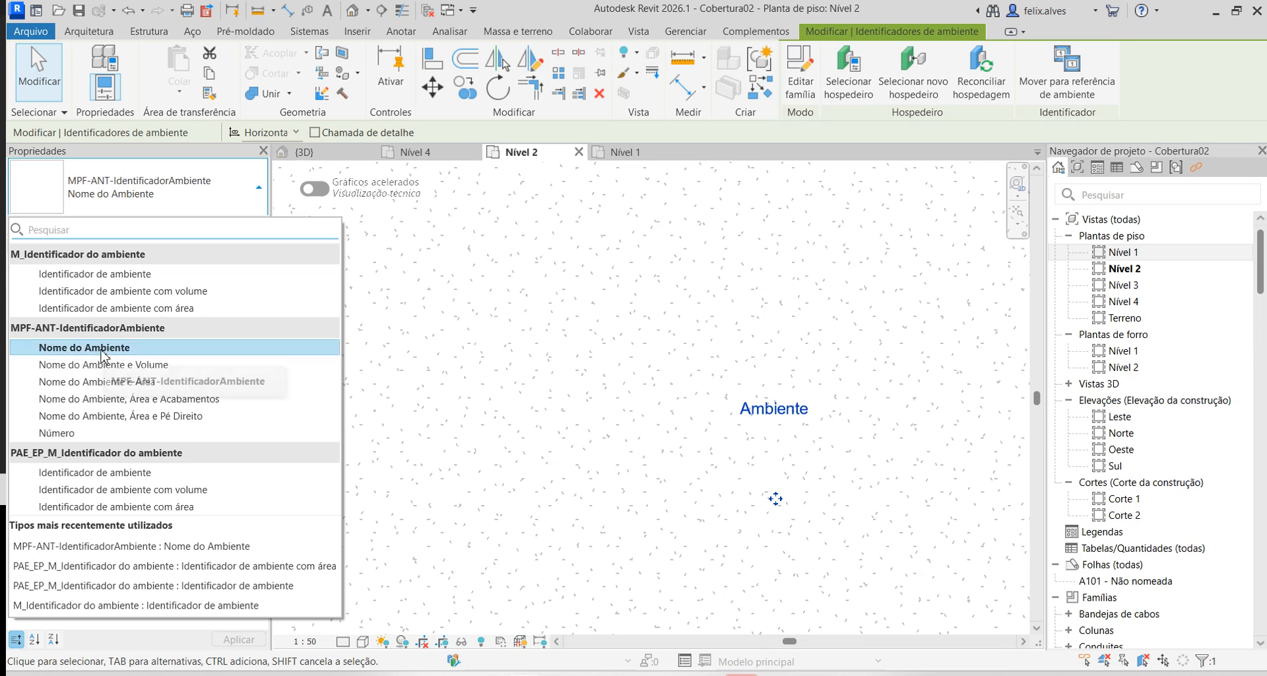
pyautogui.click(102, 366)
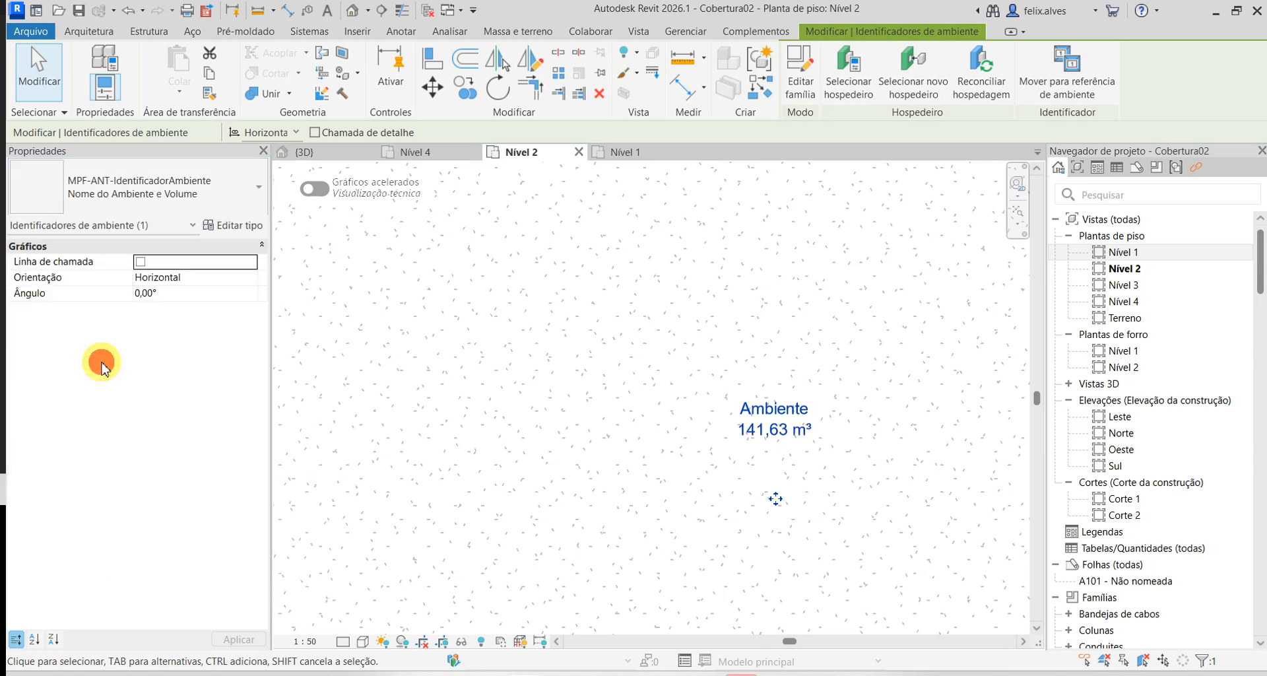
pyautogui.click(198, 197)
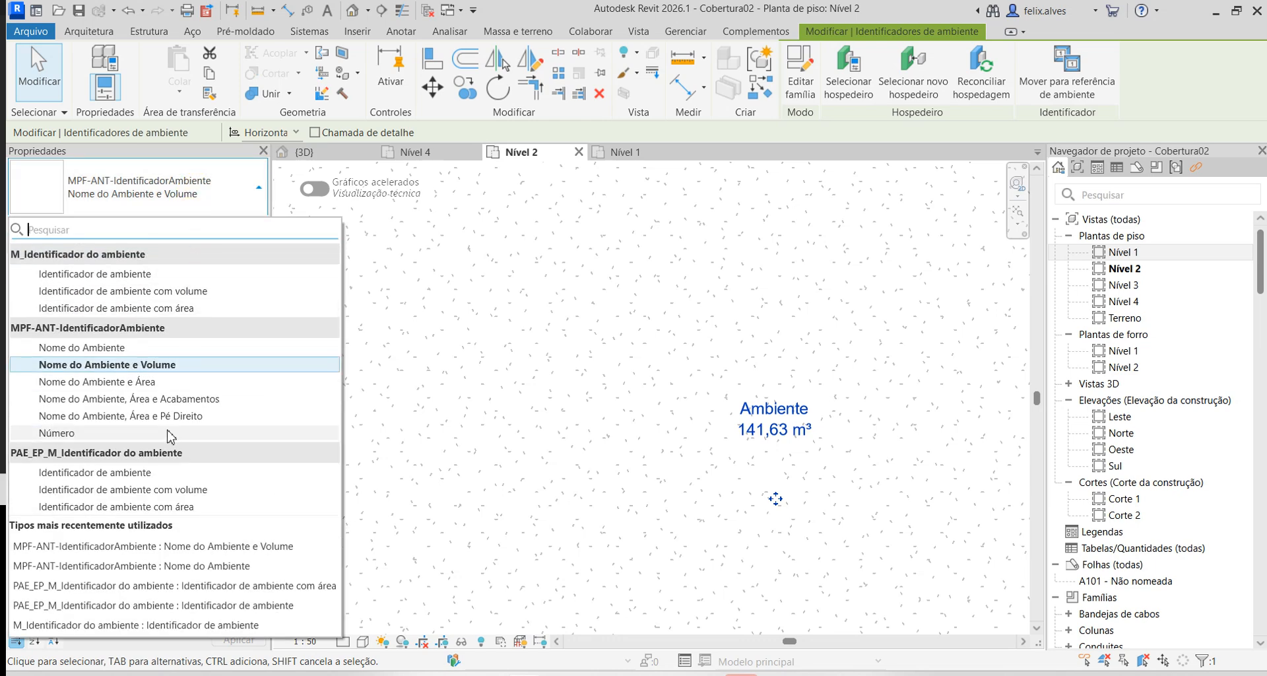
pyautogui.click(131, 385)
pyautogui.click(185, 177)
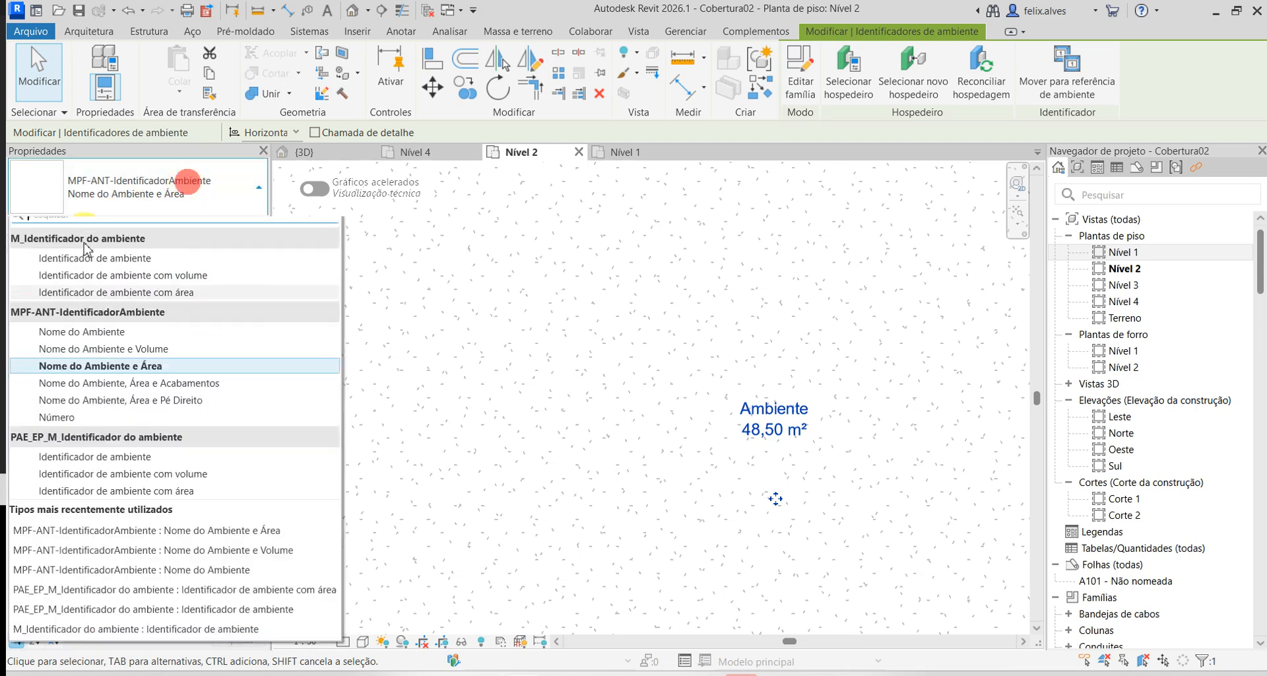
pyautogui.click(98, 402)
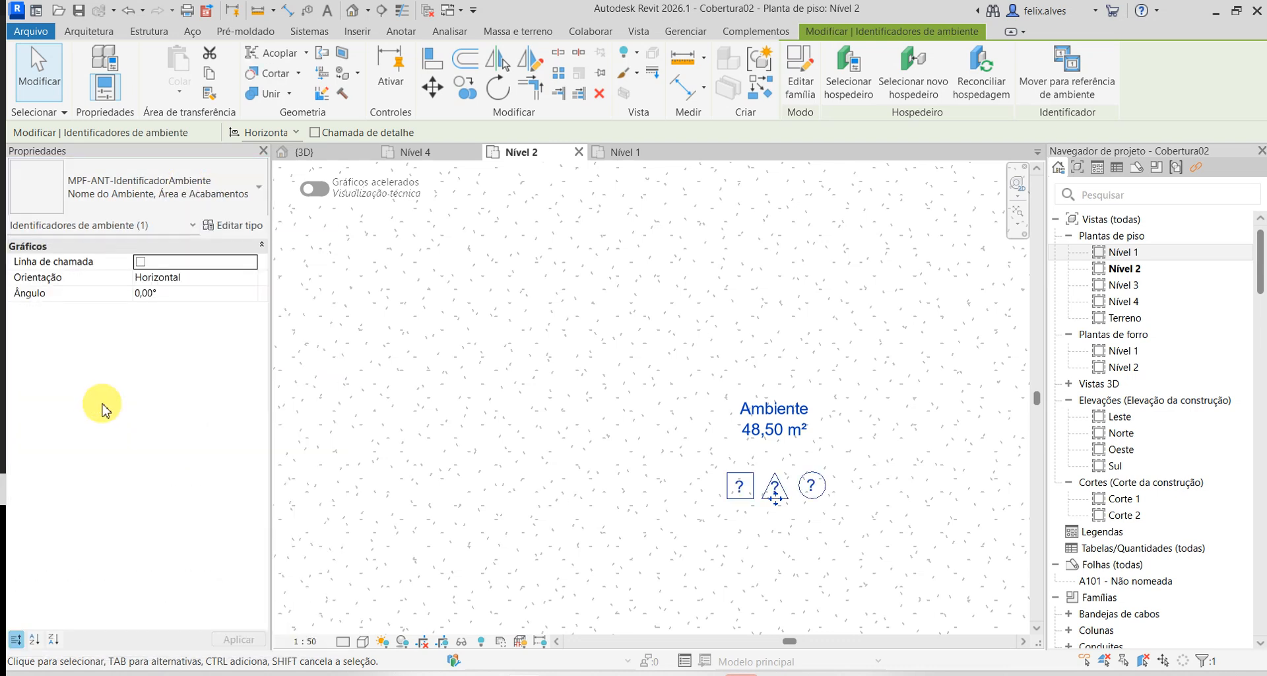
# - Set the room tag's type to Nome do Ambiente, Área e Pé Direito of MPF-ANT-IdentificadorAmbiente
pyautogui.click(158, 197)
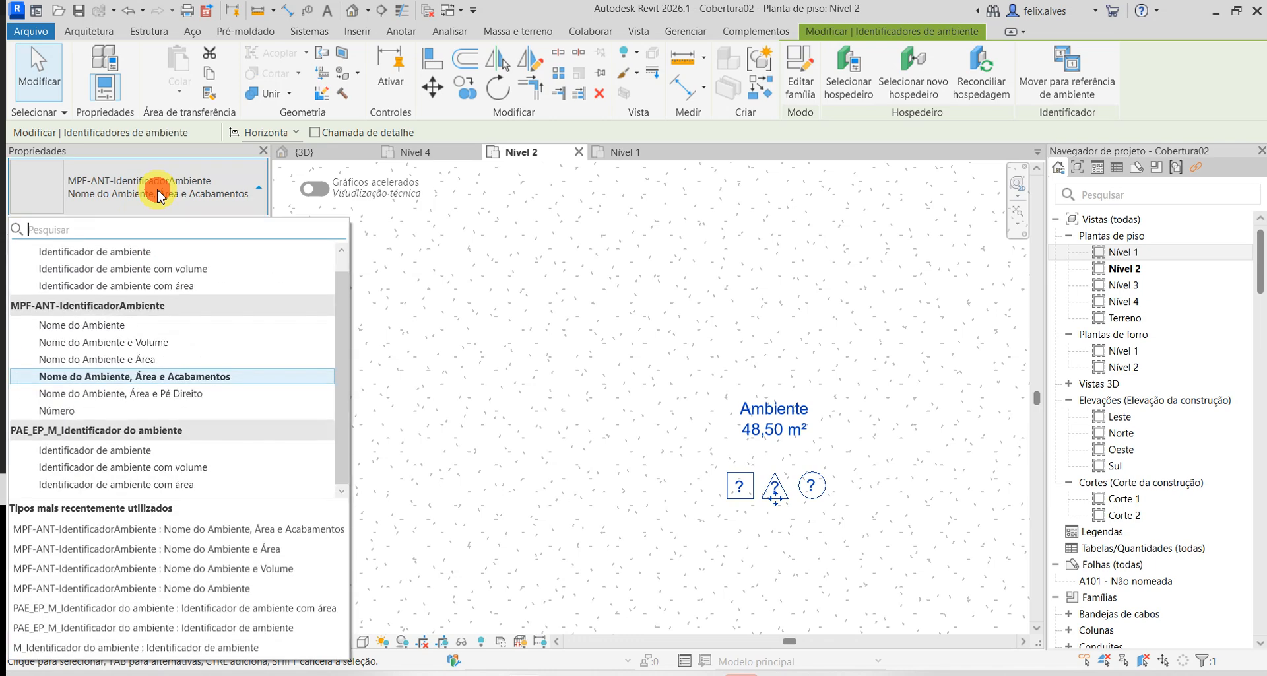
pyautogui.click(163, 402)
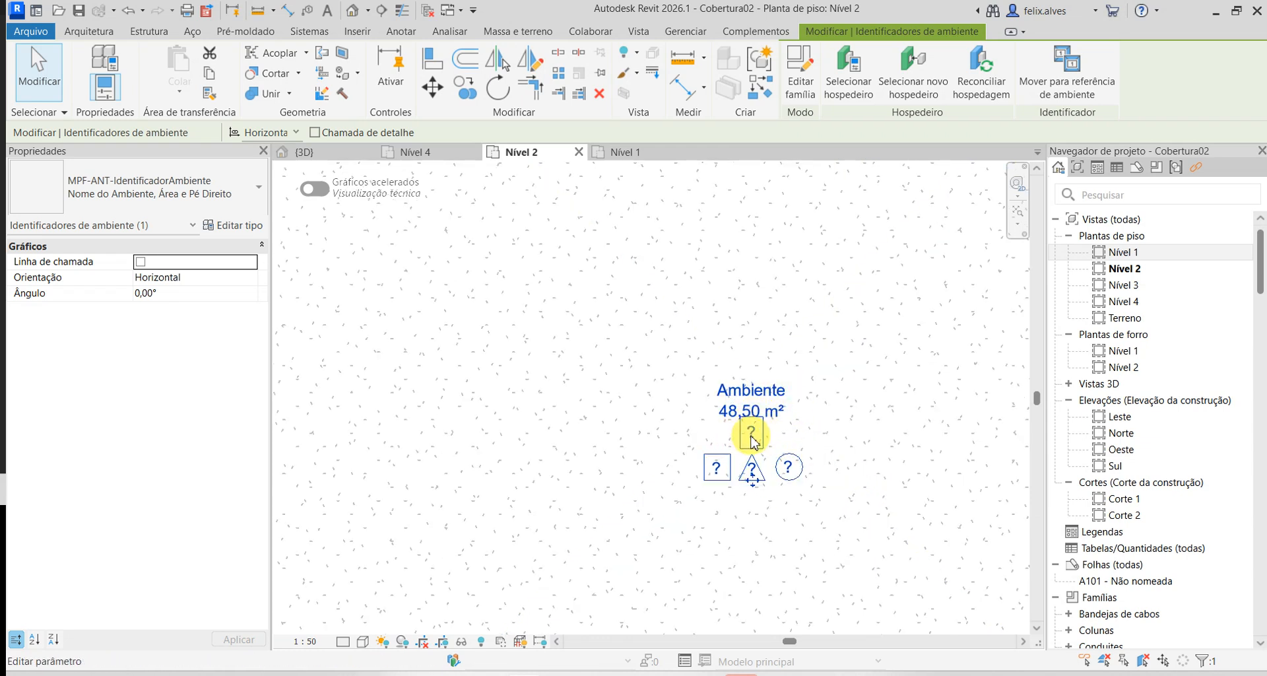
# - Enter P.D. 2,60 m as the ceiling height in the room tag and save the project
pyautogui.click(752, 433)
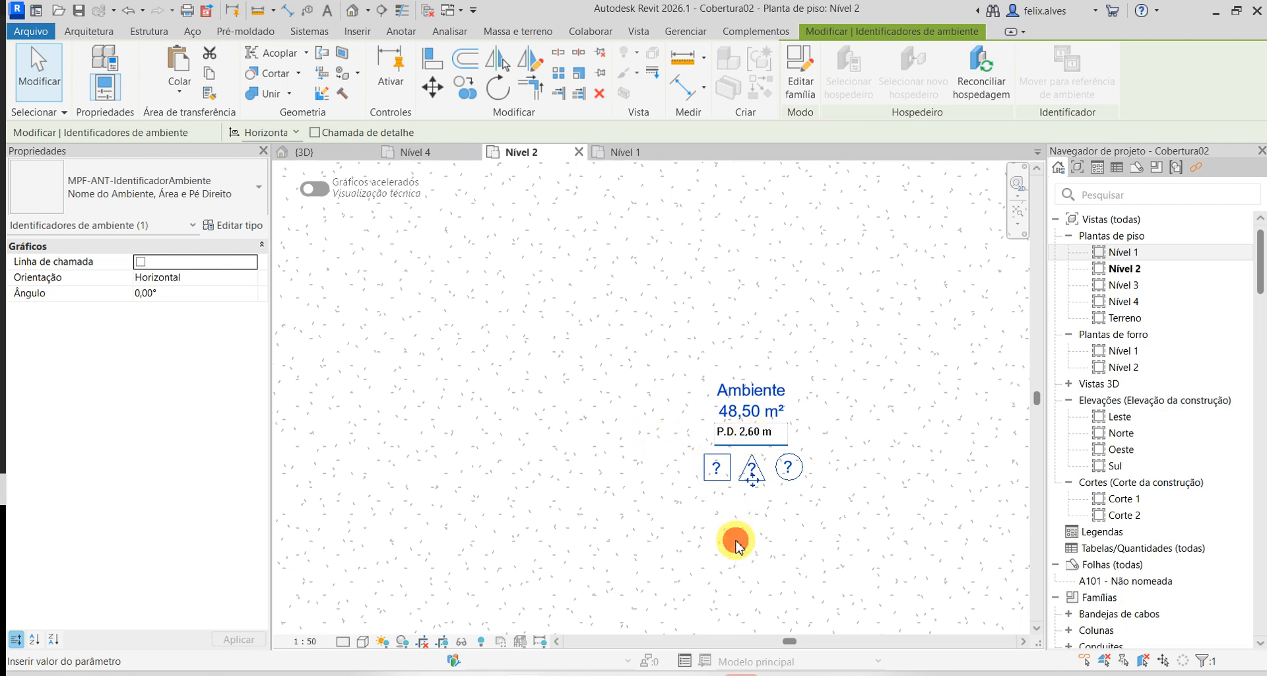
pyautogui.click(742, 537)
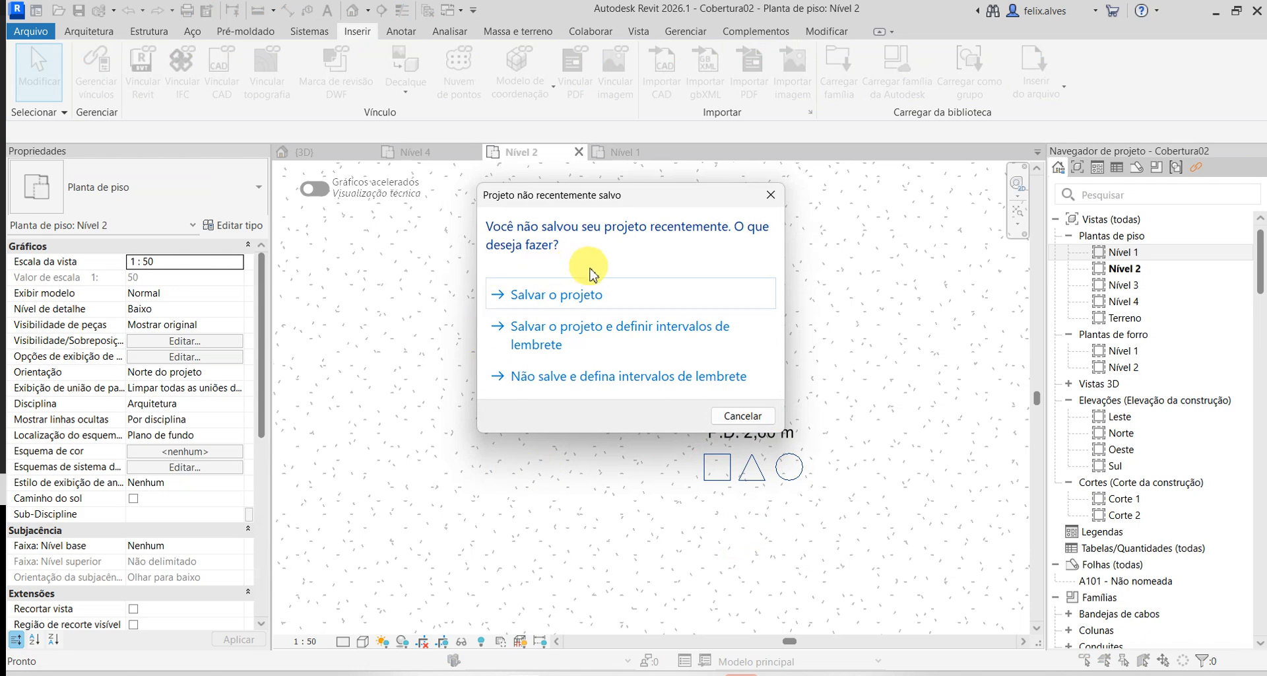
pyautogui.click(608, 296)
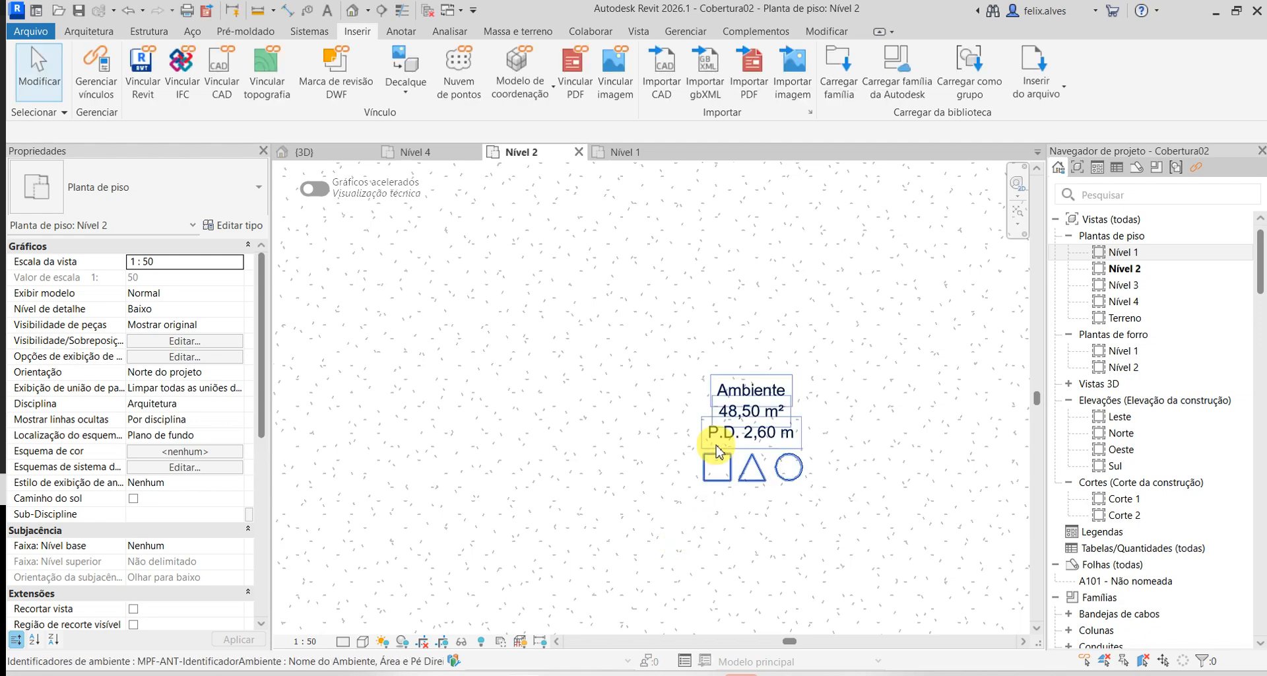
# - Enter 1 as the finish code in the room tag's square symbol
pyautogui.scroll(3, 748, 512)
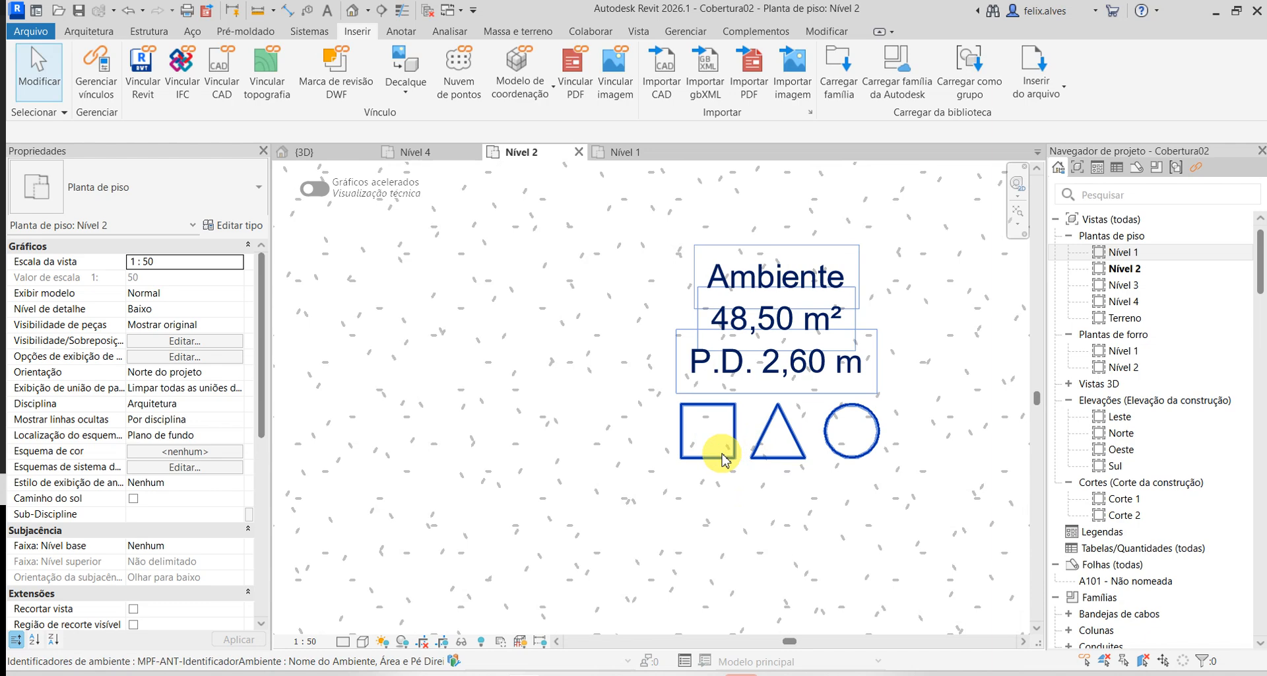
pyautogui.click(723, 454)
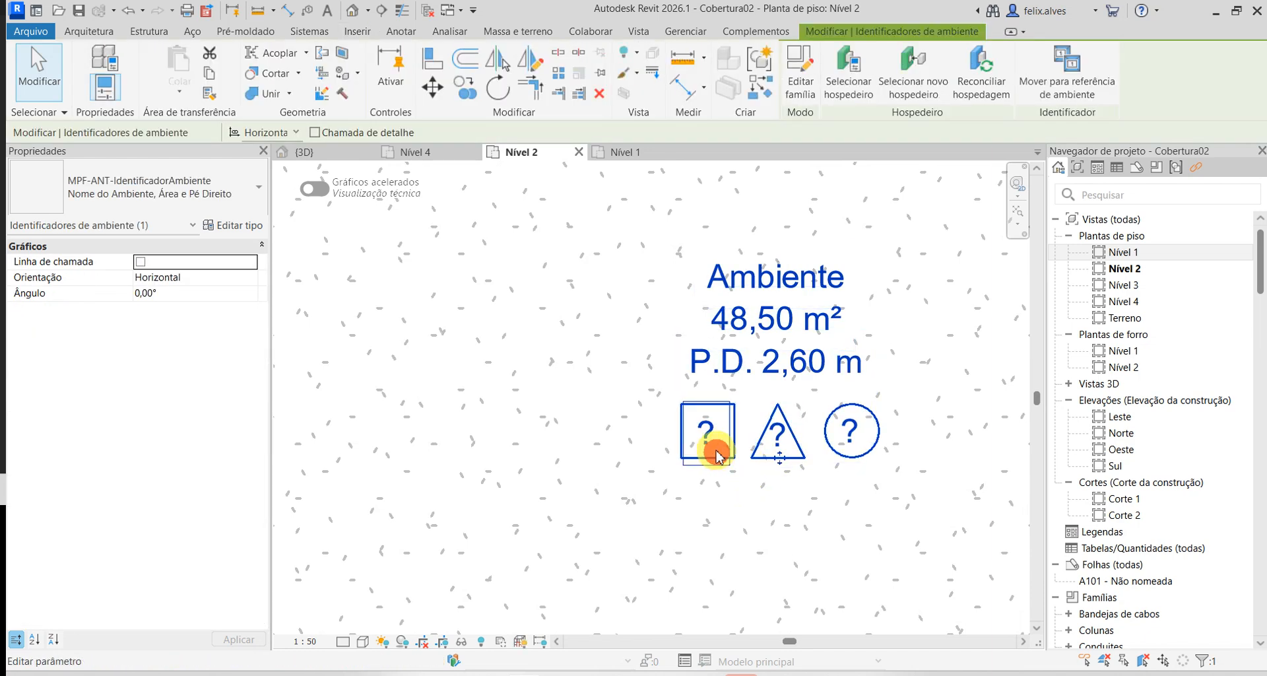
pyautogui.click(716, 453)
pyautogui.click(721, 454)
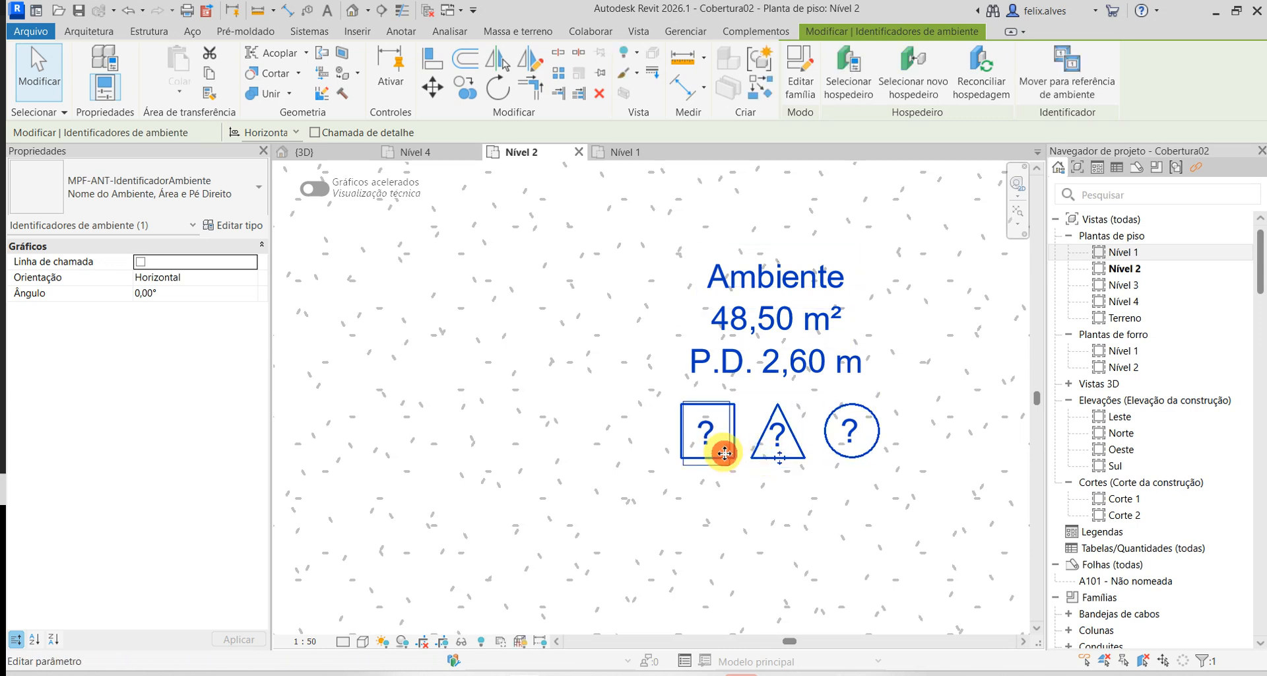
pyautogui.click(712, 441)
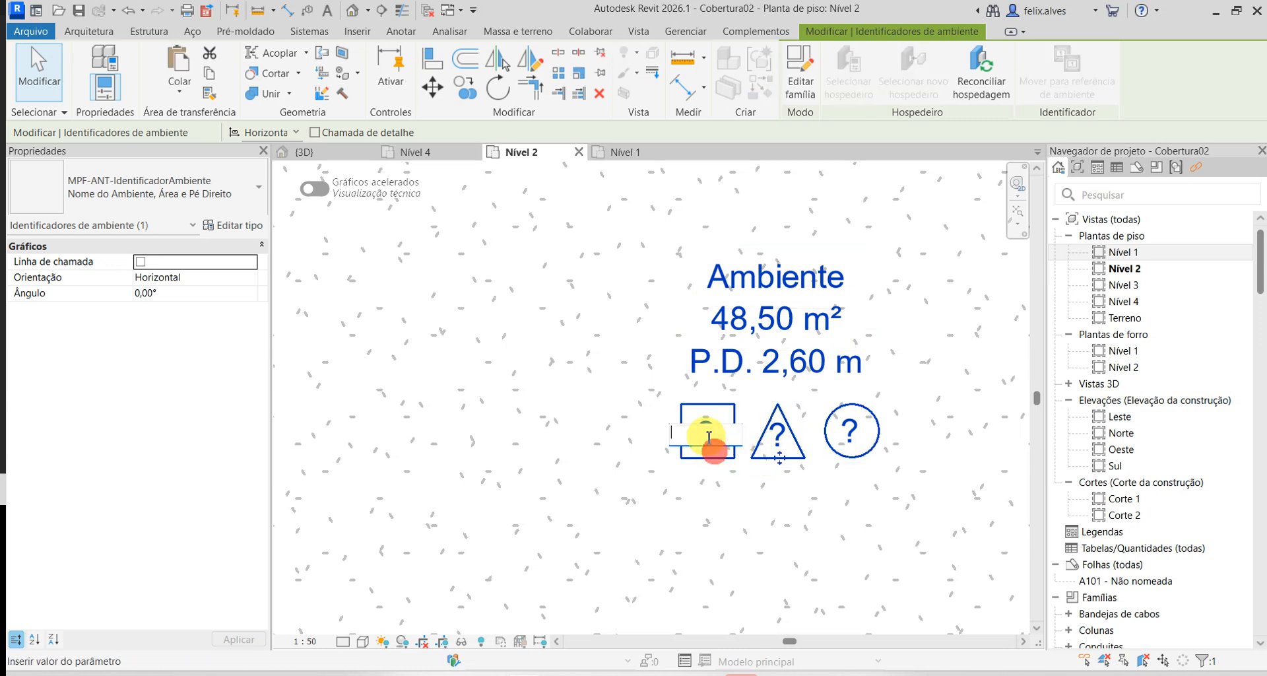
pyautogui.write('1')
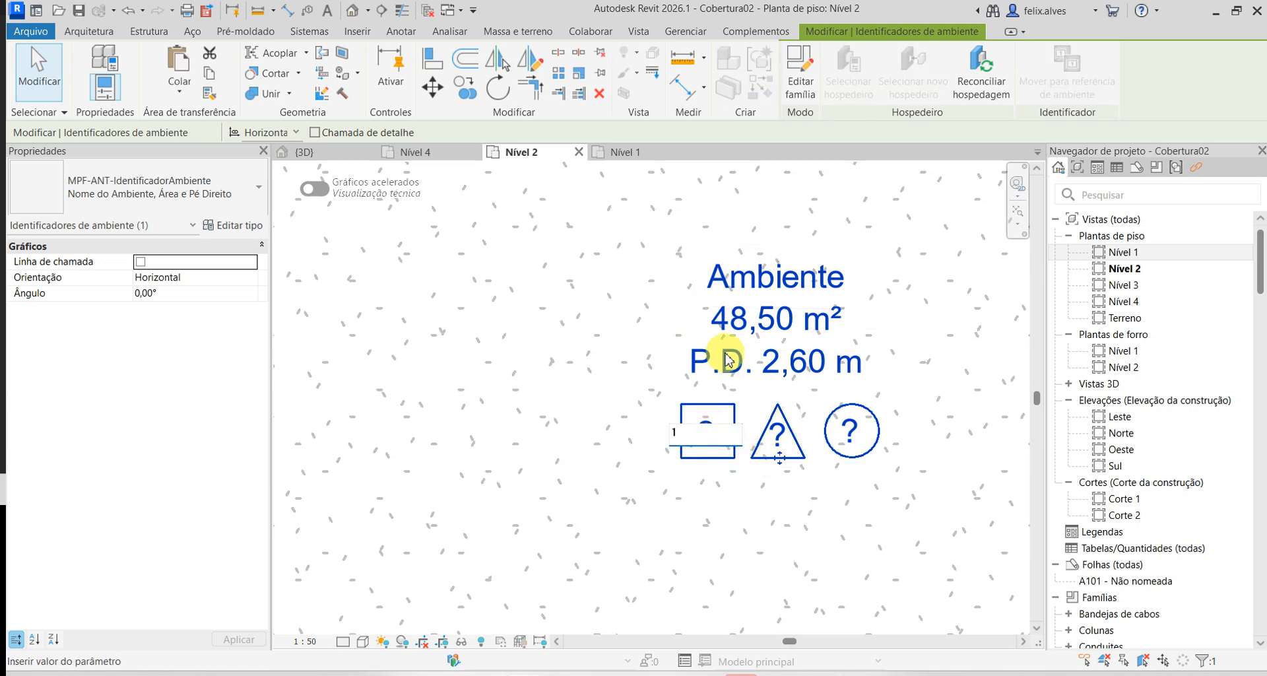
pyautogui.click(787, 454)
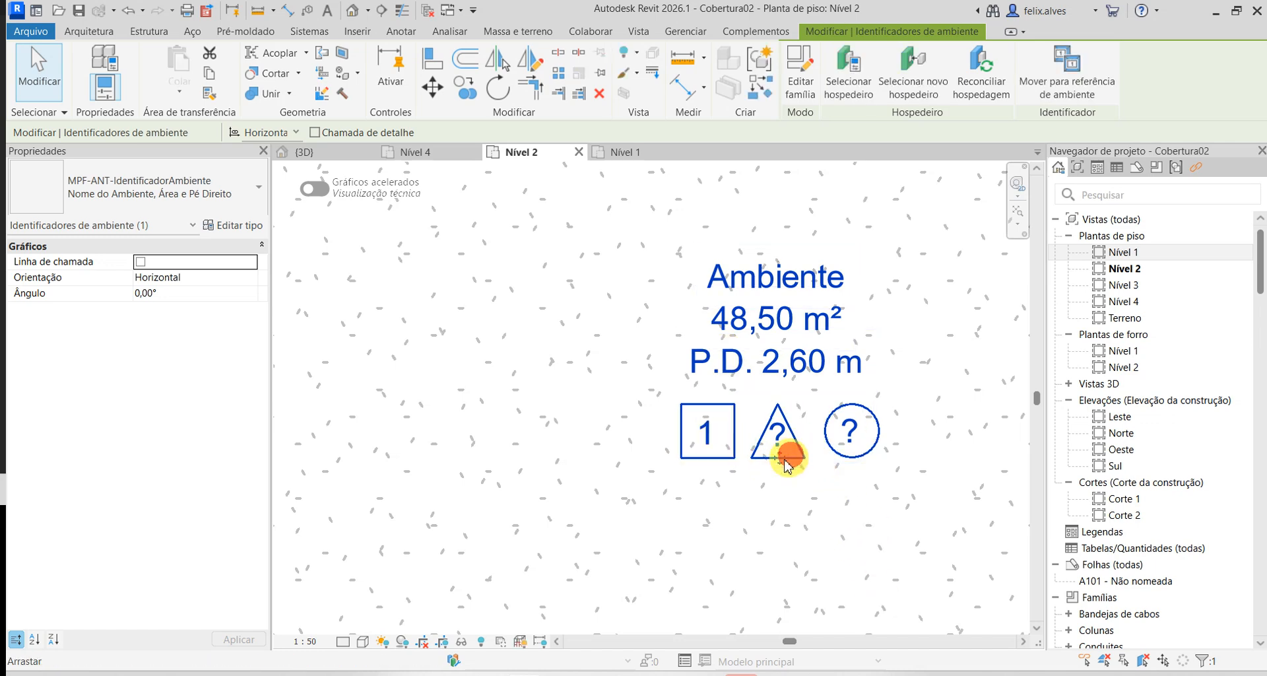
# - Capture the legend of circle, triangle and square finish symbols with Ferramenta de Captura and place it enlarged beside the room tag for reference
pyautogui.click(786, 455)
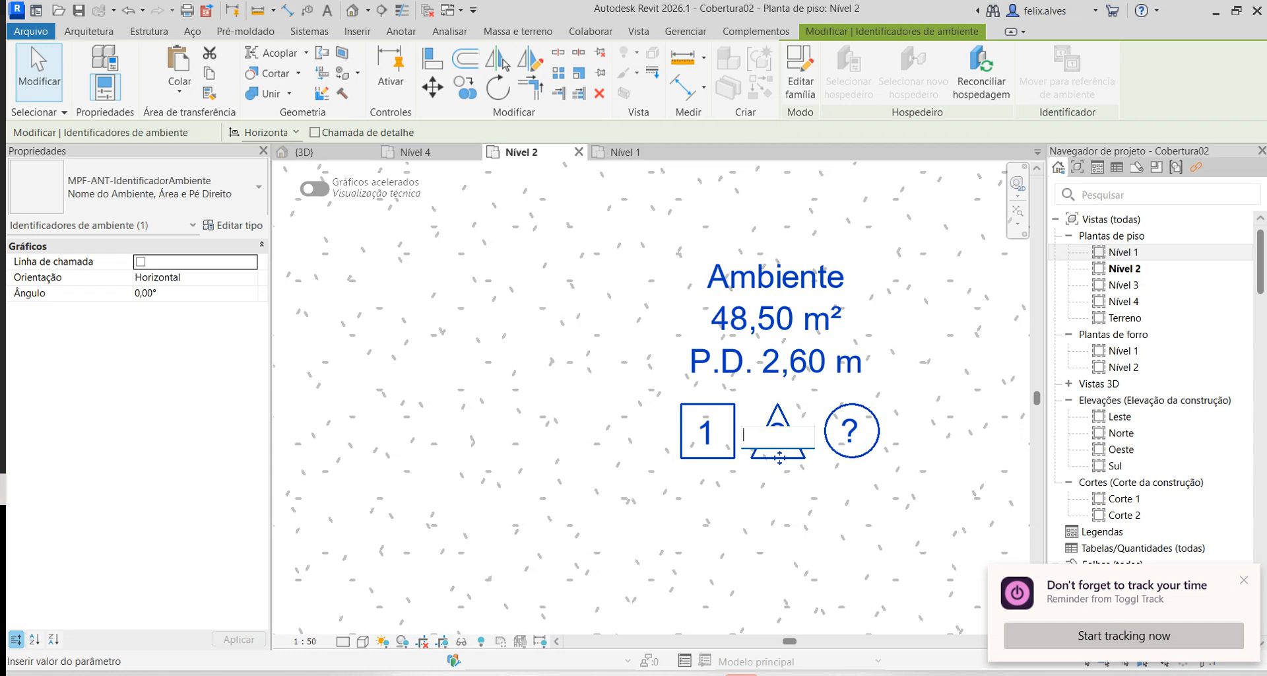
pyautogui.hotkey('alt', 'Tab')
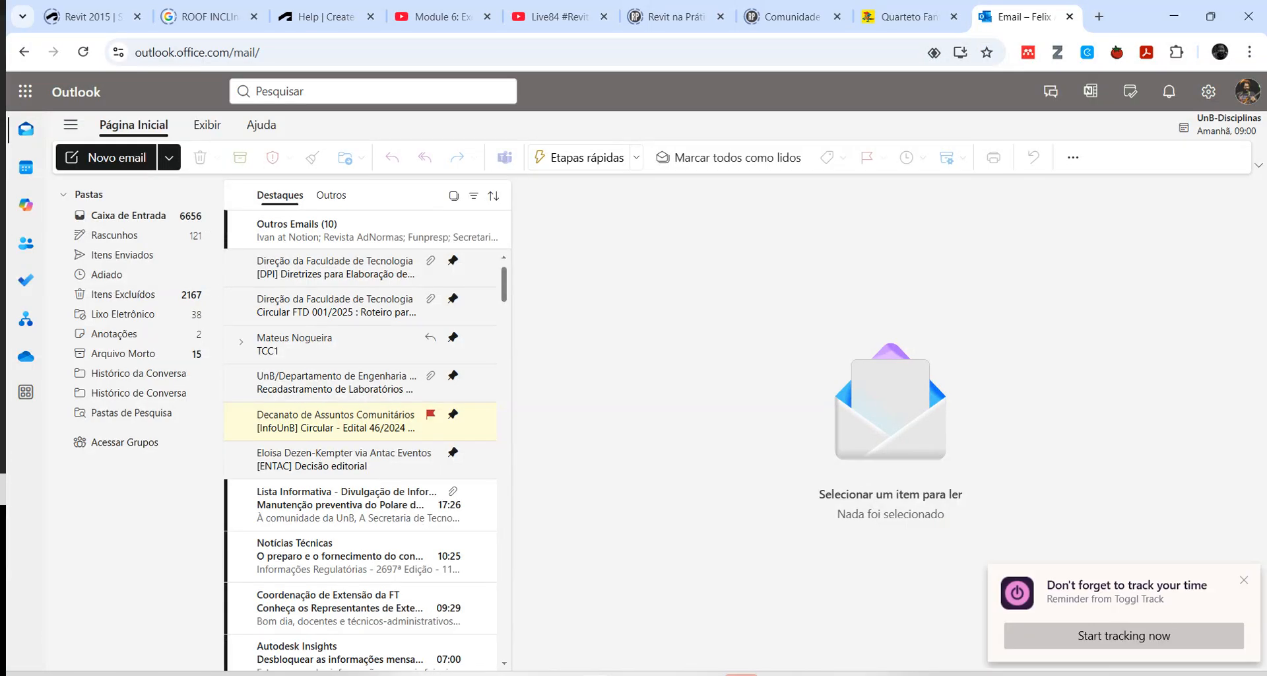
pyautogui.moveTo(1123, 24); pyautogui.dragTo(0, 118)
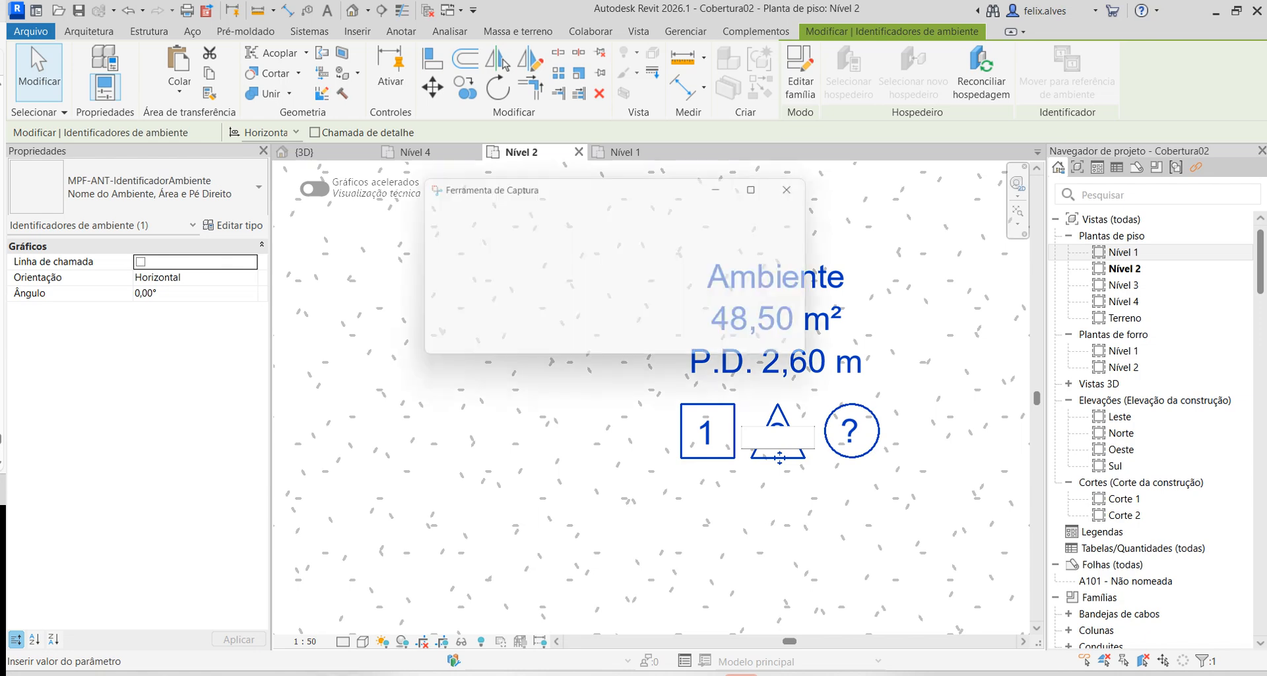
pyautogui.click(467, 218)
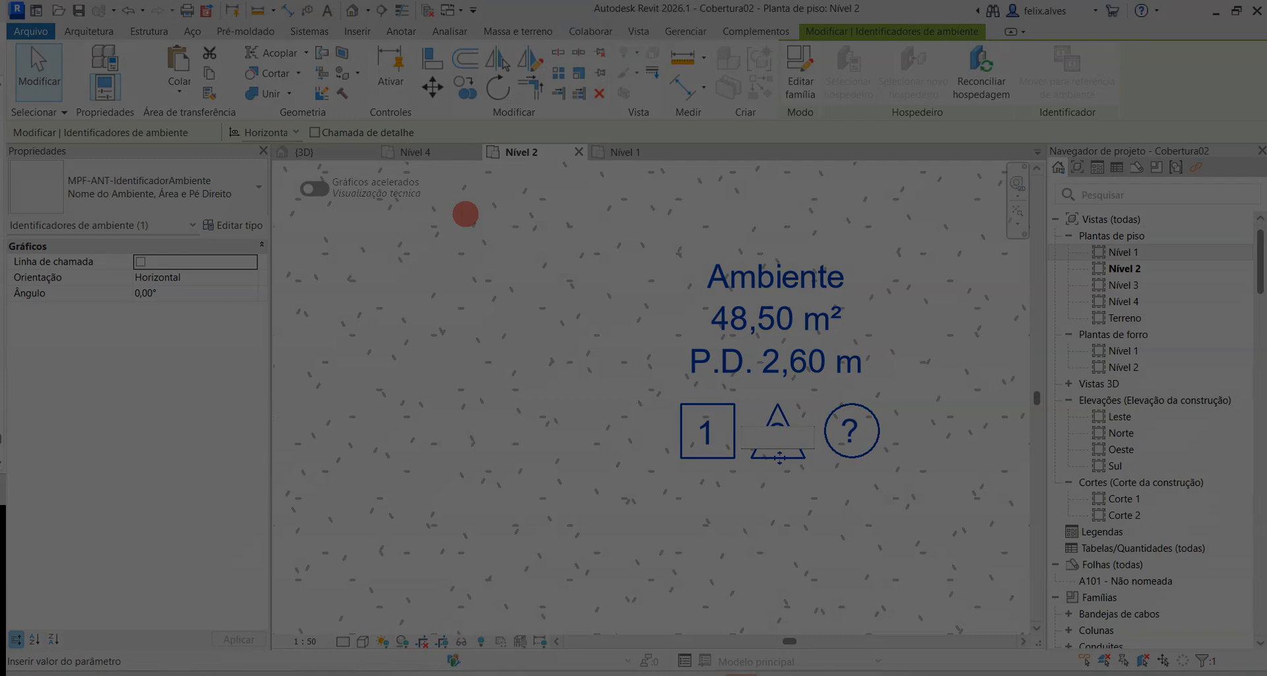
pyautogui.click(465, 214)
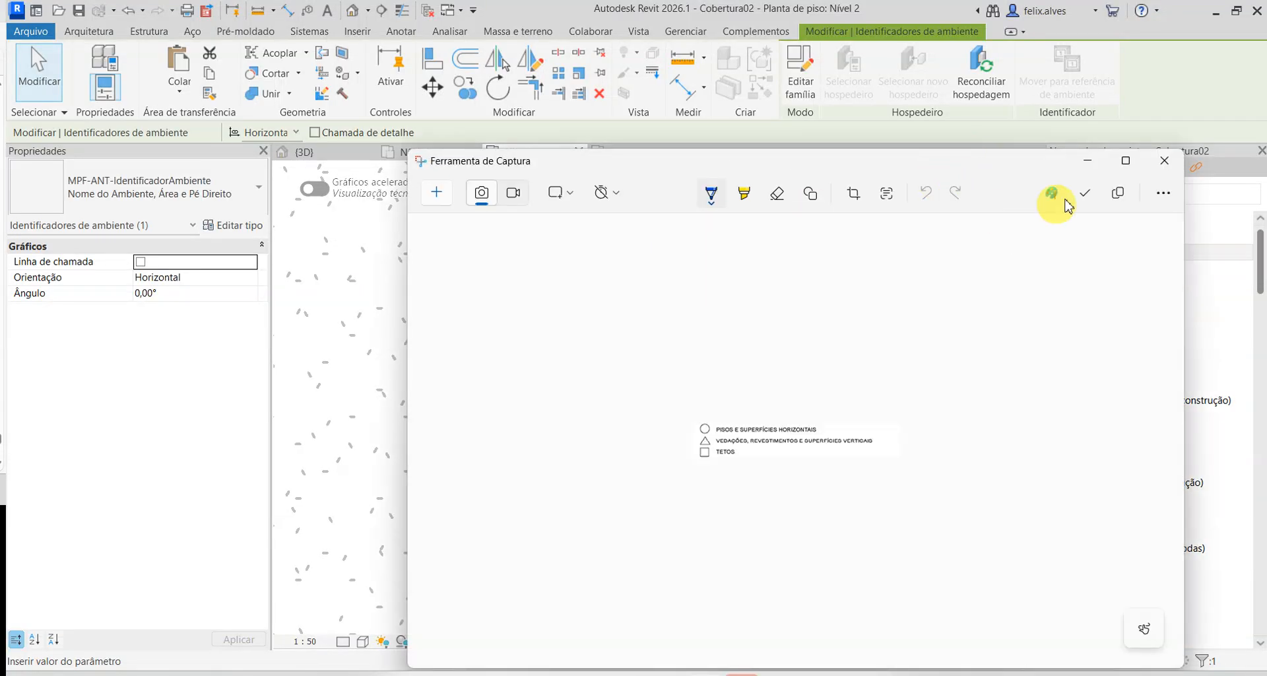
pyautogui.moveTo(1127, 173)
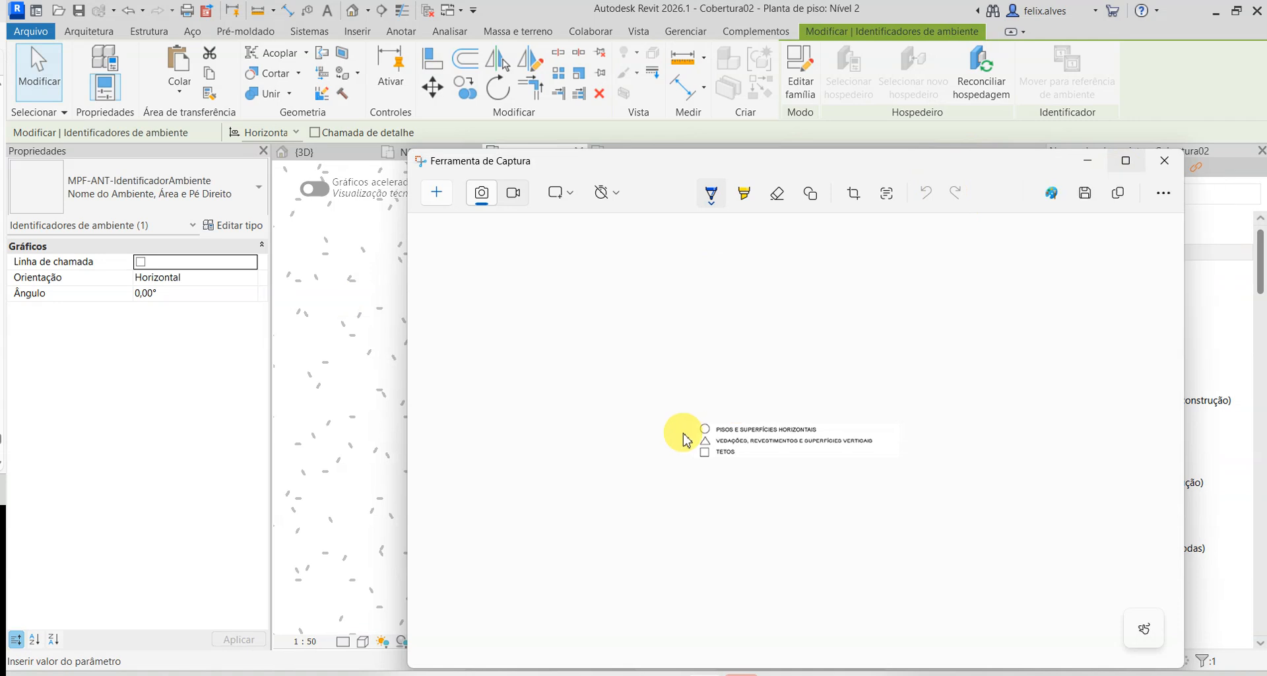
pyautogui.keyDown('ctrl'); pyautogui.scroll(5, 769, 438); pyautogui.keyUp('ctrl')
pyautogui.scroll(2, 802, 488)
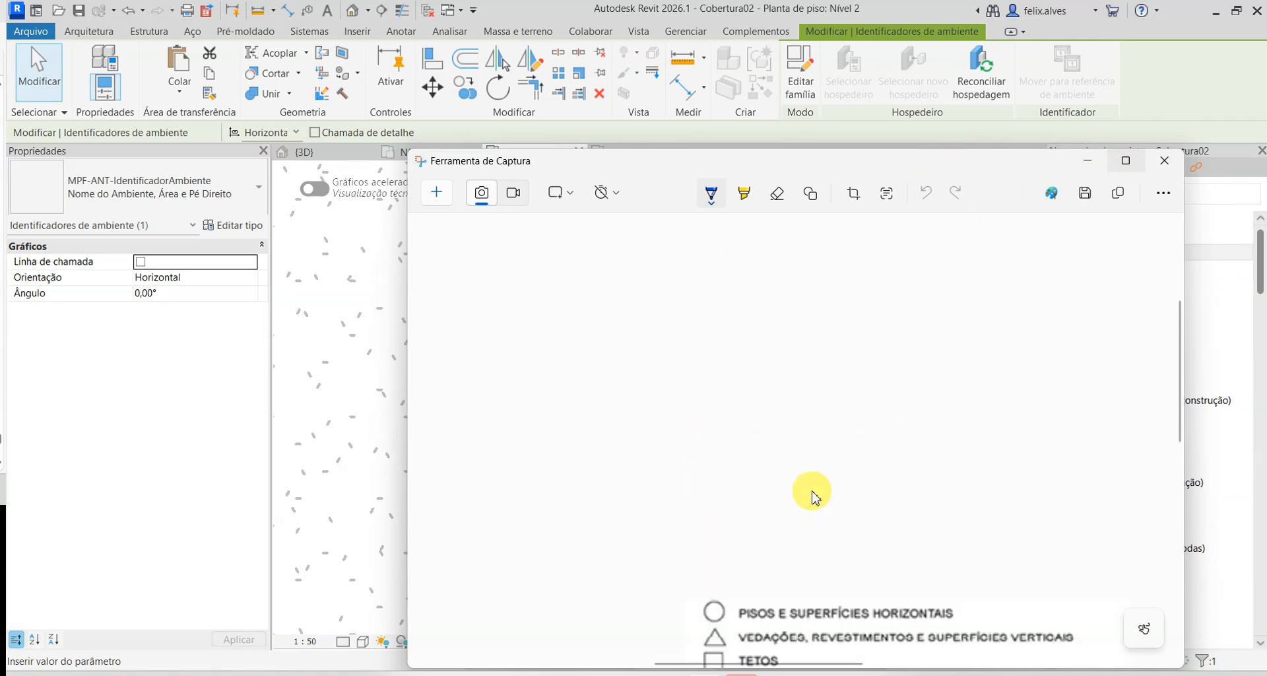
pyautogui.scroll(-3, 809, 495)
pyautogui.moveTo(833, 666); pyautogui.dragTo(858, 664)
pyautogui.moveTo(997, 163); pyautogui.dragTo(595, 114)
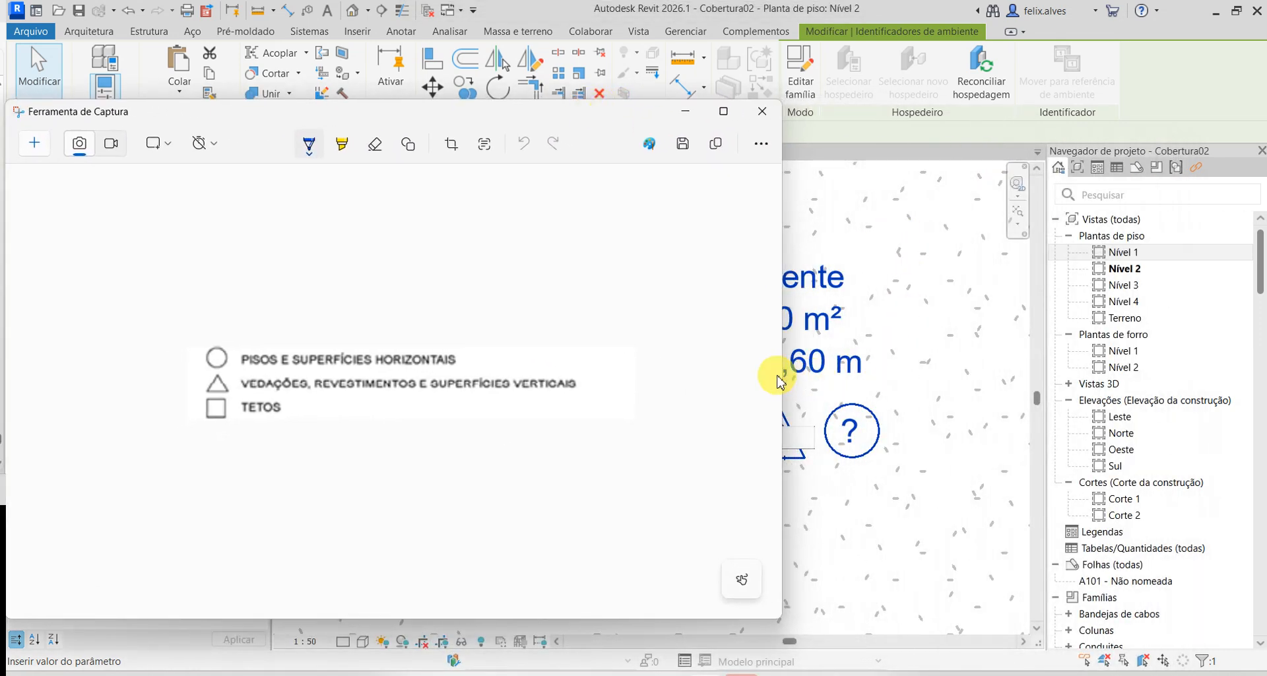
pyautogui.moveTo(784, 366); pyautogui.dragTo(348, 383)
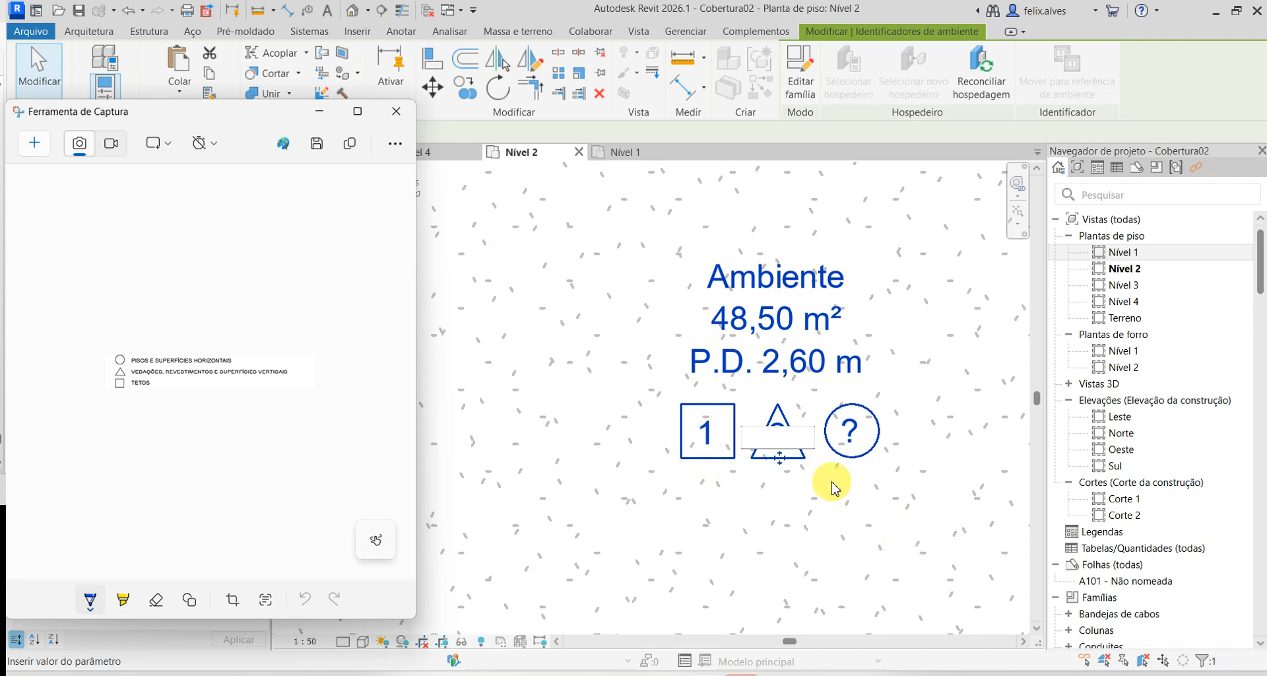
# - Consult the captured legend again and enter 1 as the finish code in the room tag's triangle symbol
pyautogui.click(781, 451)
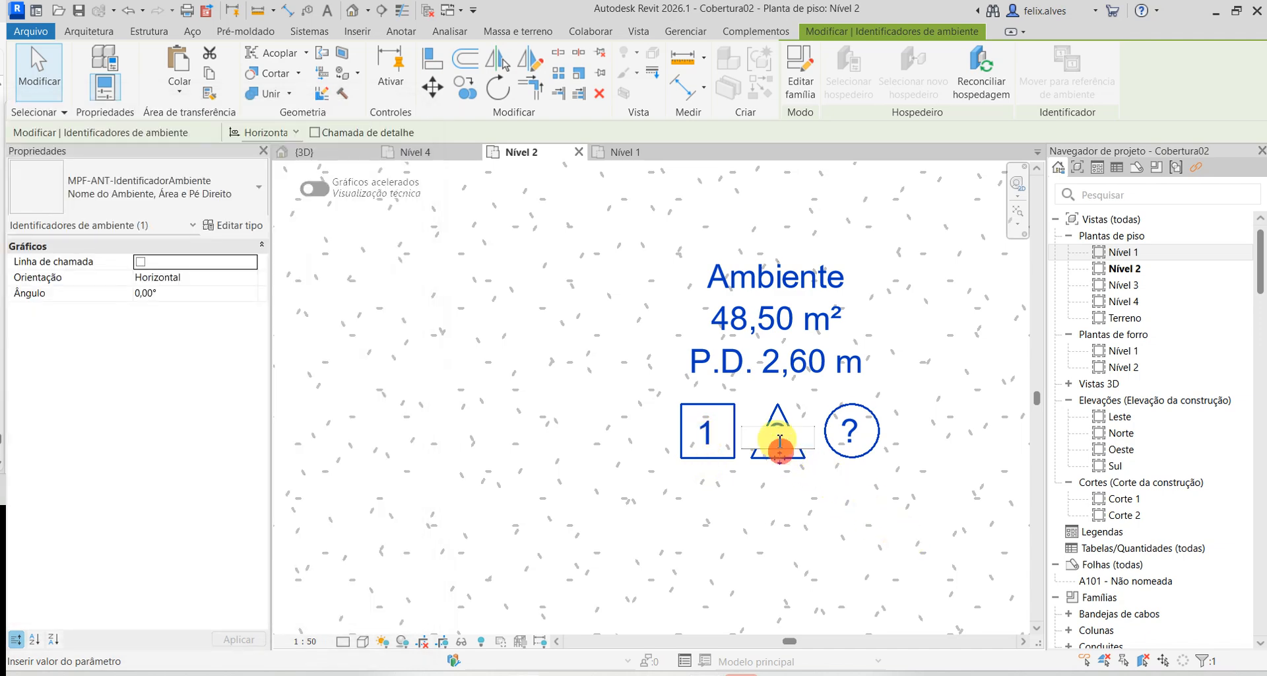
pyautogui.click(795, 512)
pyautogui.click(775, 435)
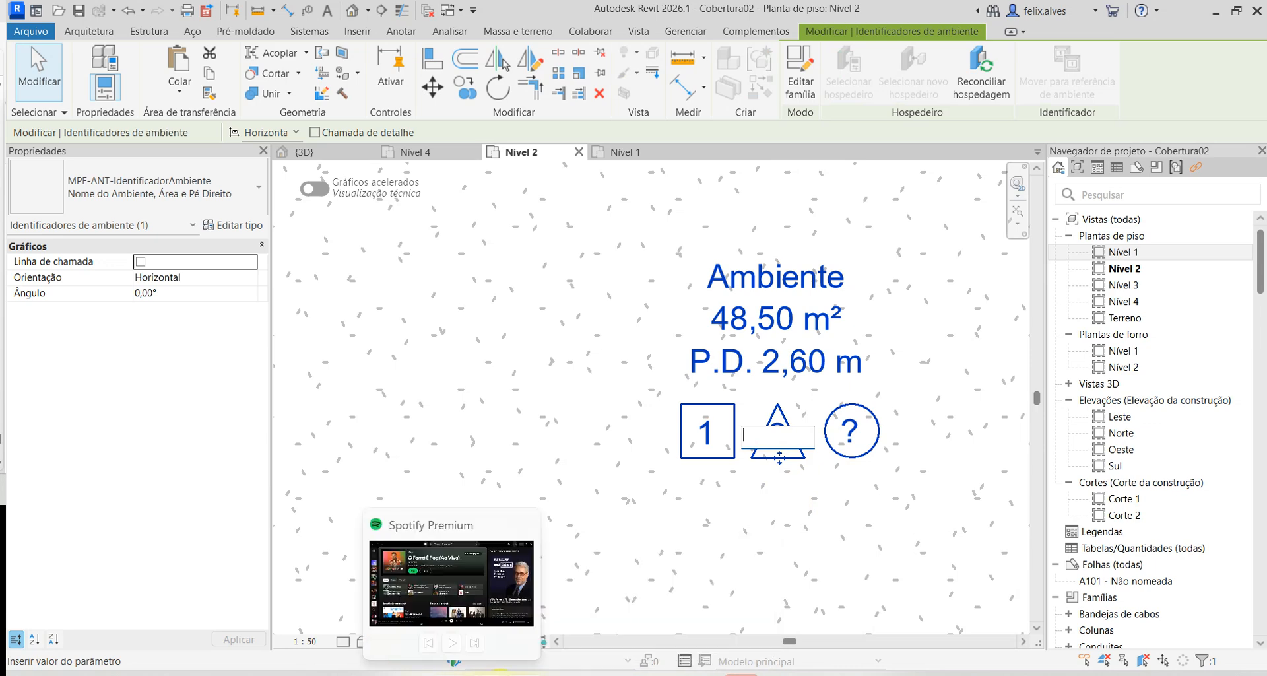
pyautogui.click(705, 674)
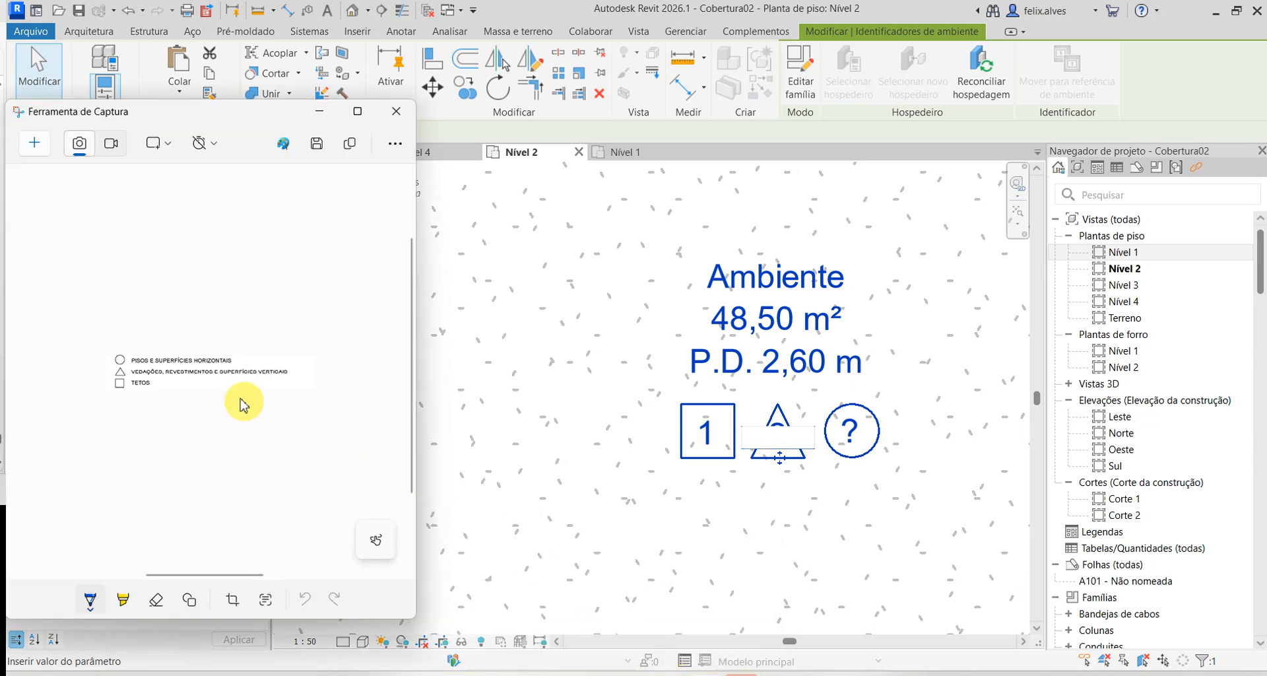
pyautogui.click(783, 441)
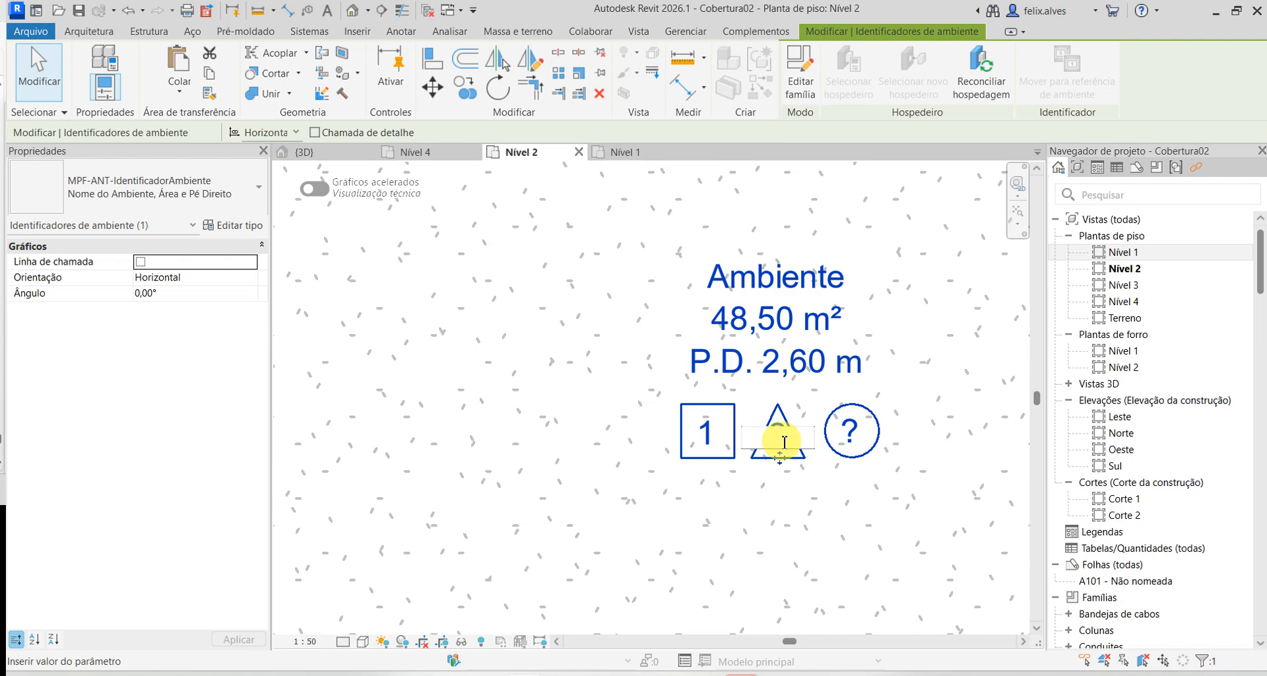
pyautogui.click(785, 441)
pyautogui.write('1')
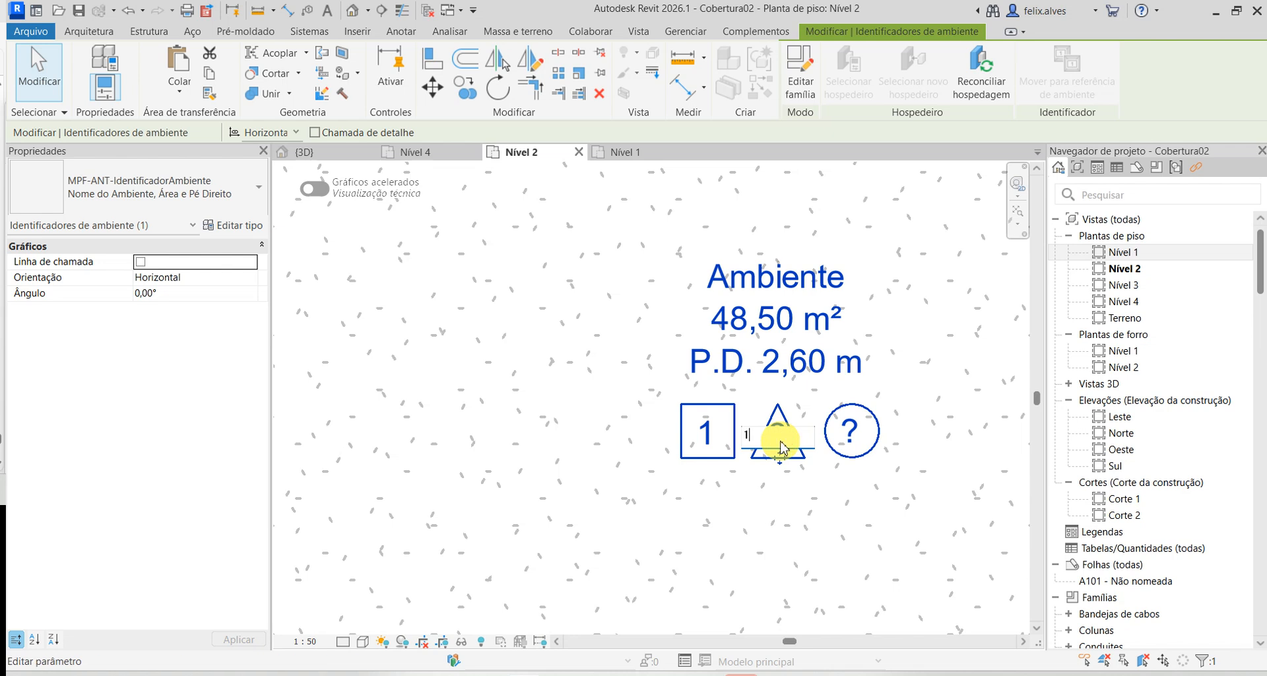
pyautogui.press('Return')
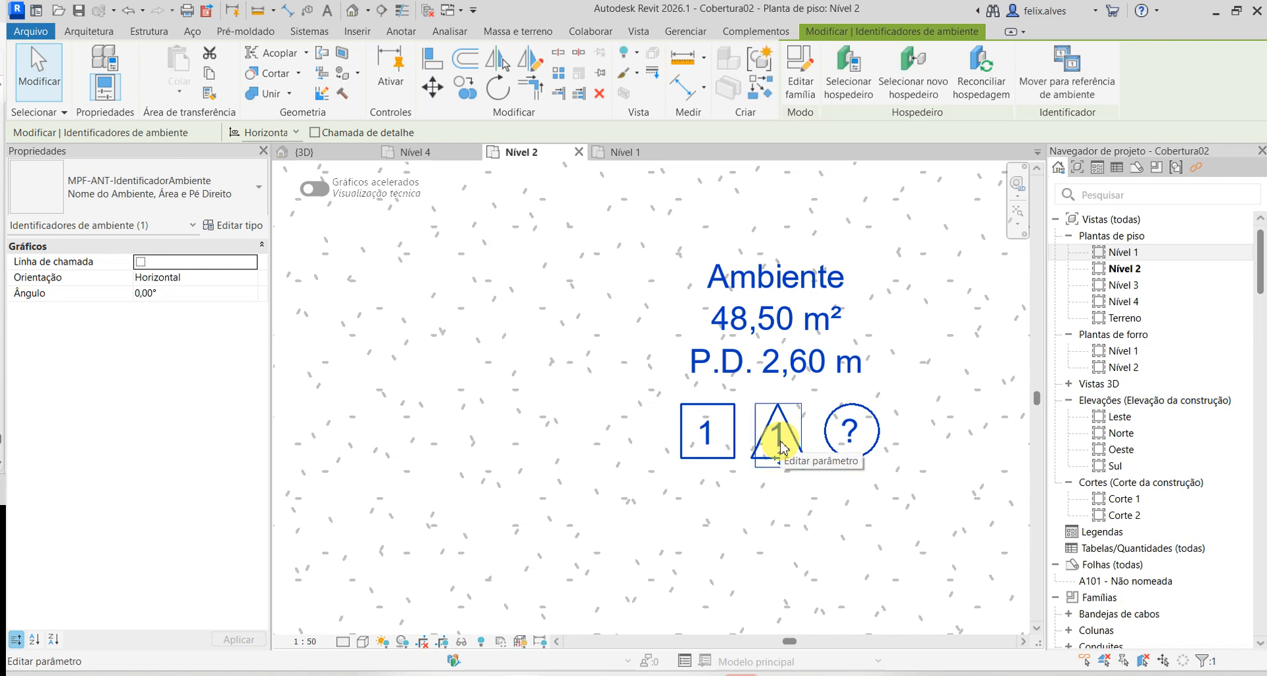
# - Set the finish code in the room tag's triangle symbol to 2
pyautogui.click(782, 446)
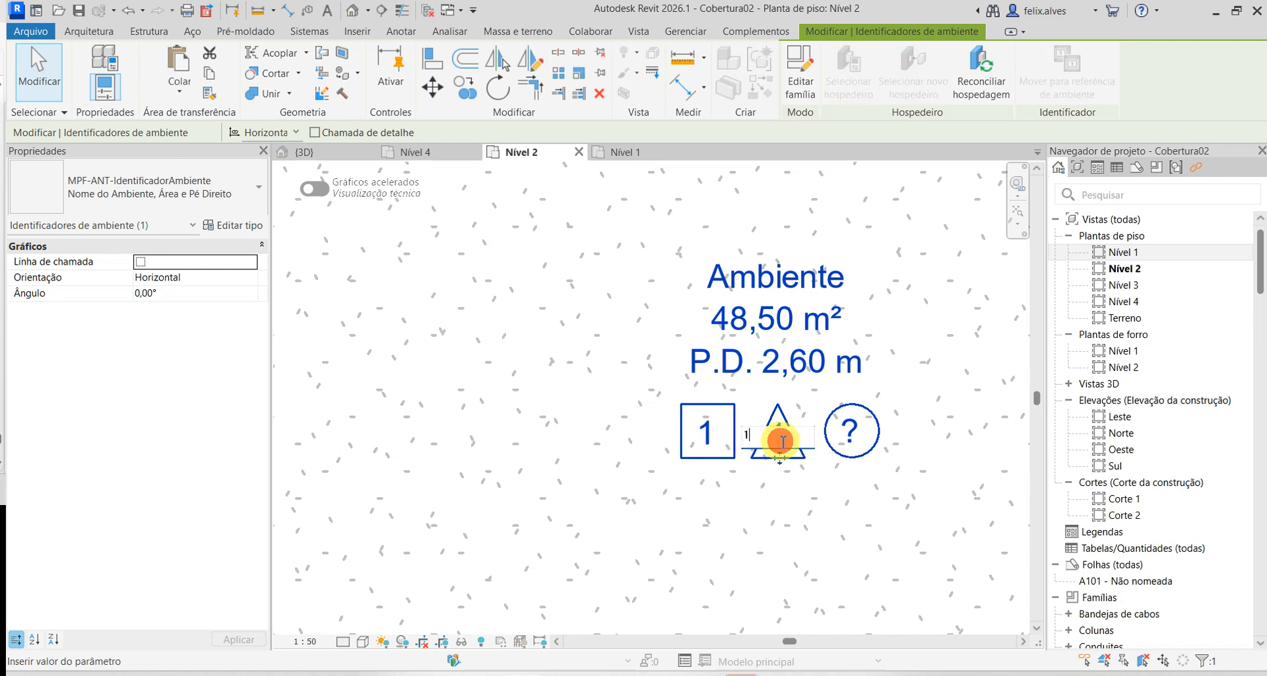
pyautogui.write('2')
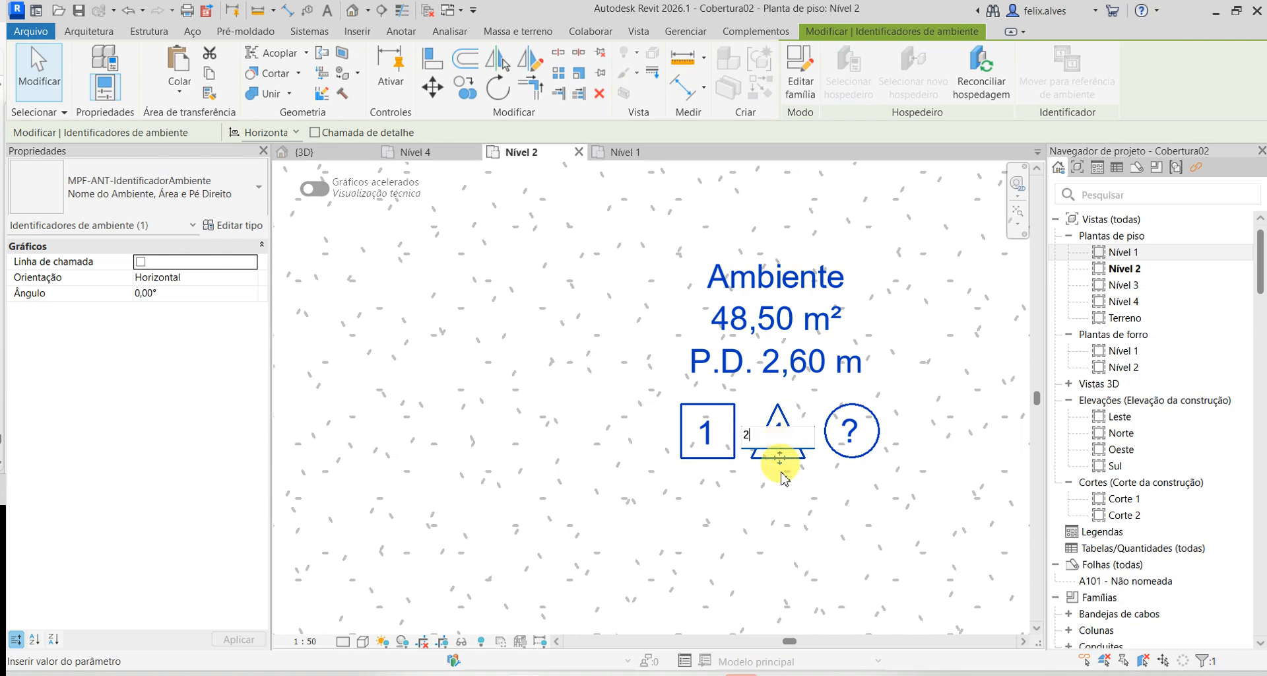
pyautogui.click(784, 500)
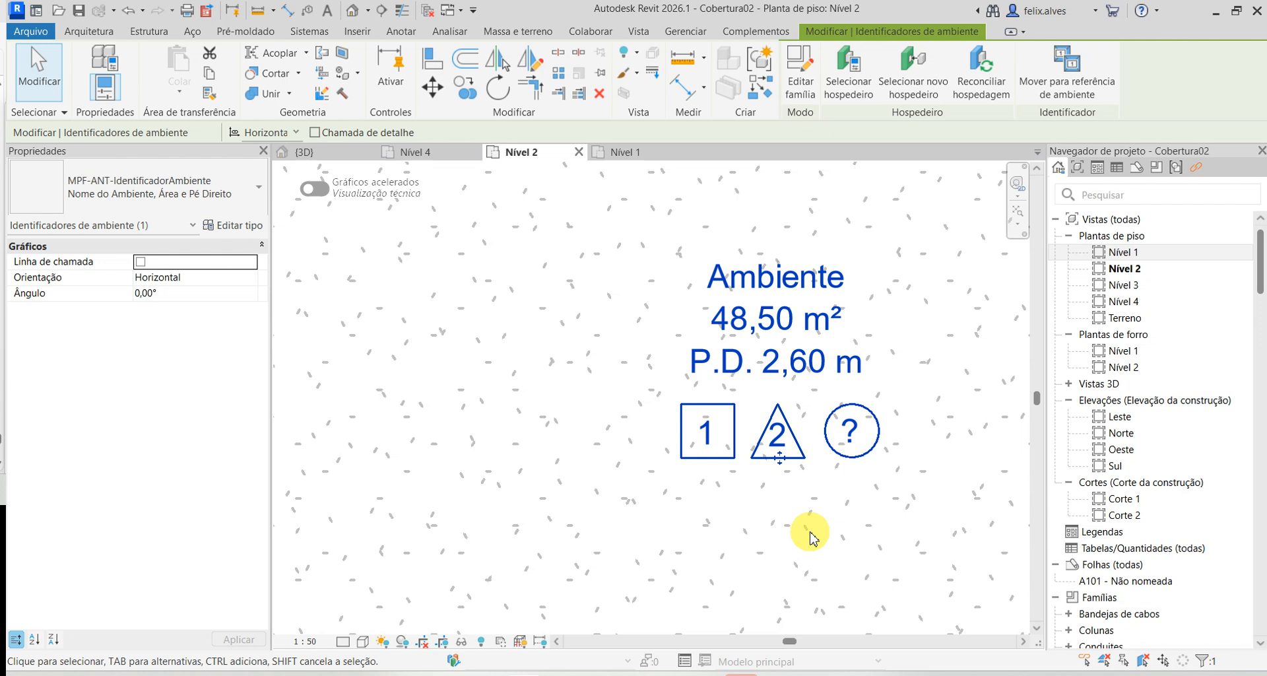
# - Enter 1 as the finish code in the room tag's circle symbol and deselect the tag
pyautogui.click(855, 434)
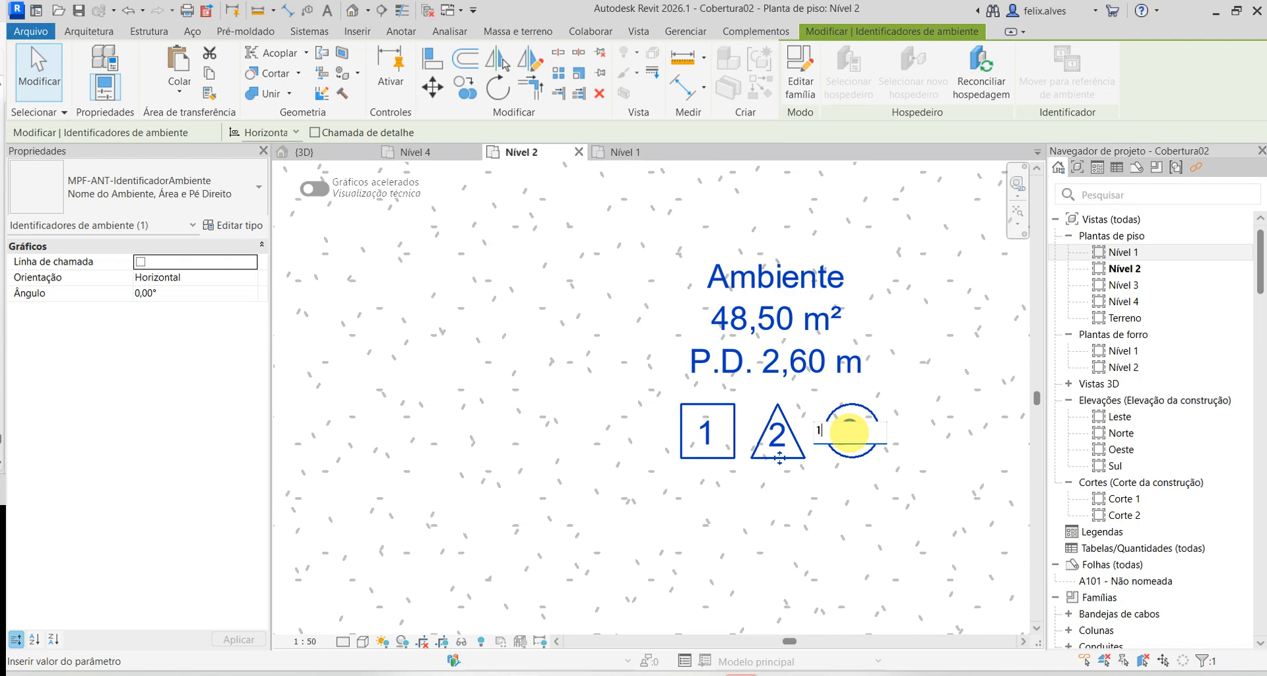
pyautogui.press('Return')
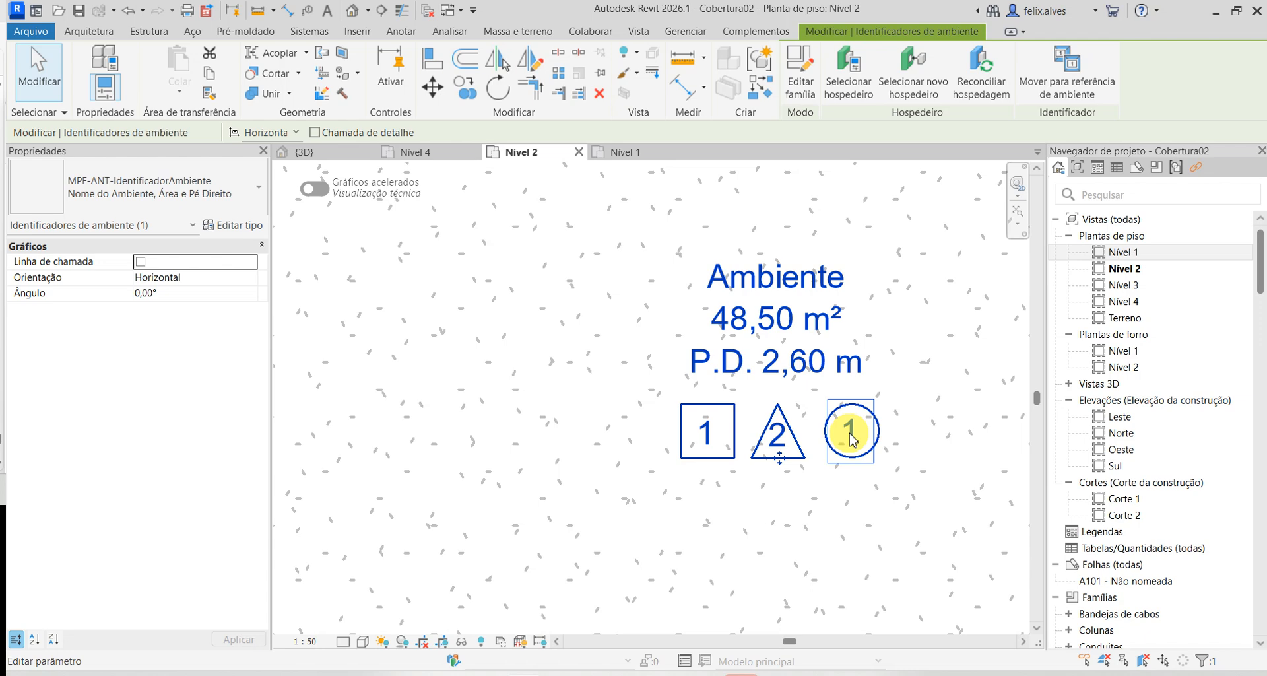
pyautogui.click(829, 565)
pyautogui.scroll(-3, 825, 558)
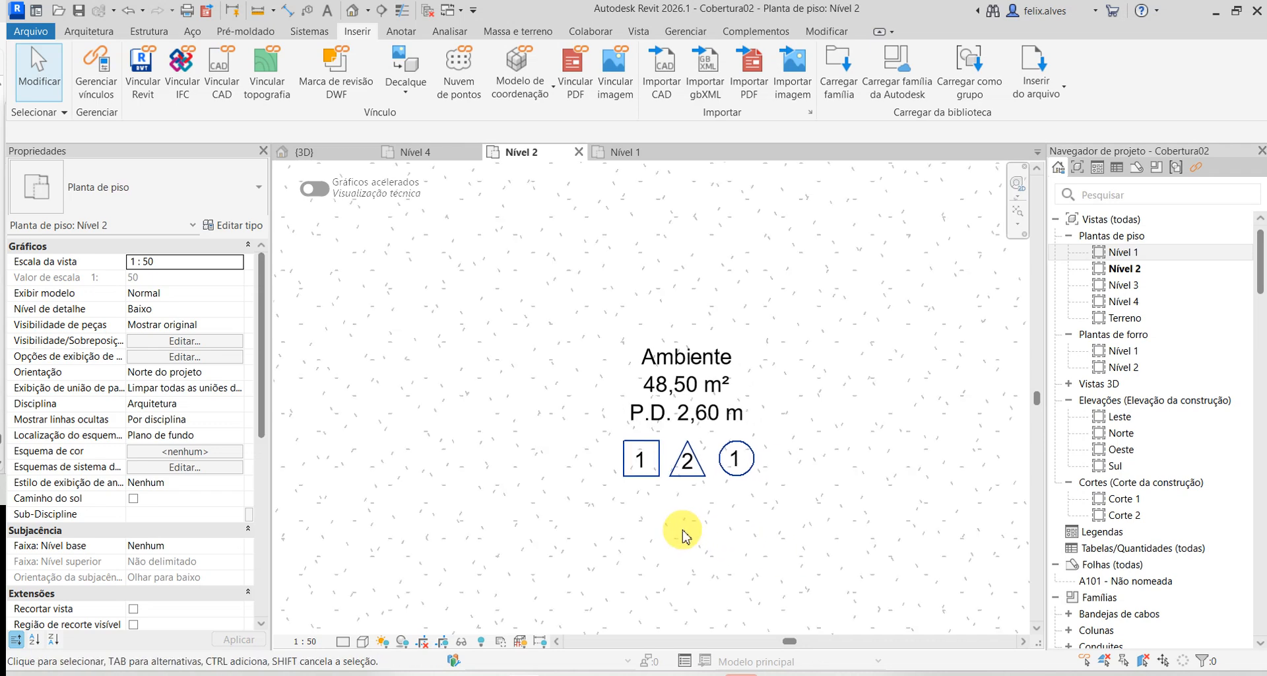
pyautogui.scroll(-2, 687, 535)
pyautogui.moveTo(716, 532); pyautogui.dragTo(701, 438, button='middle')
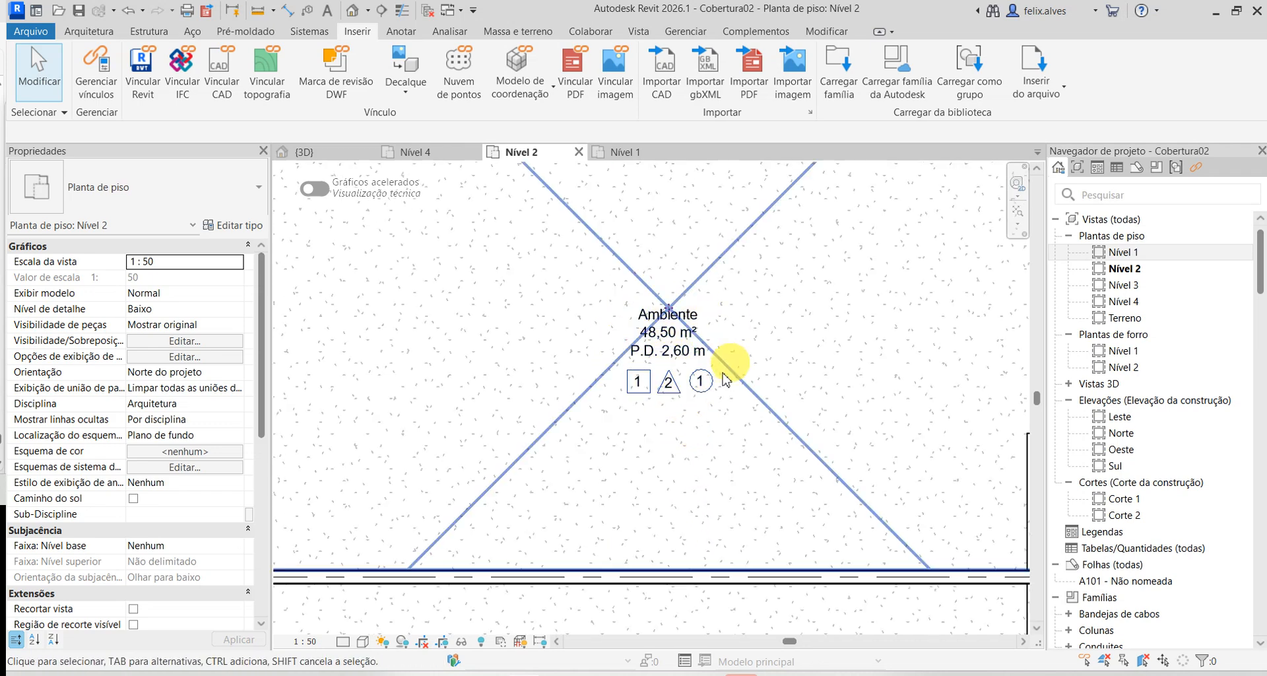
# - Switch to the Autodesk Revit 2024 session and bring up the dialog for opening an existing project
pyautogui.moveTo(813, 675)
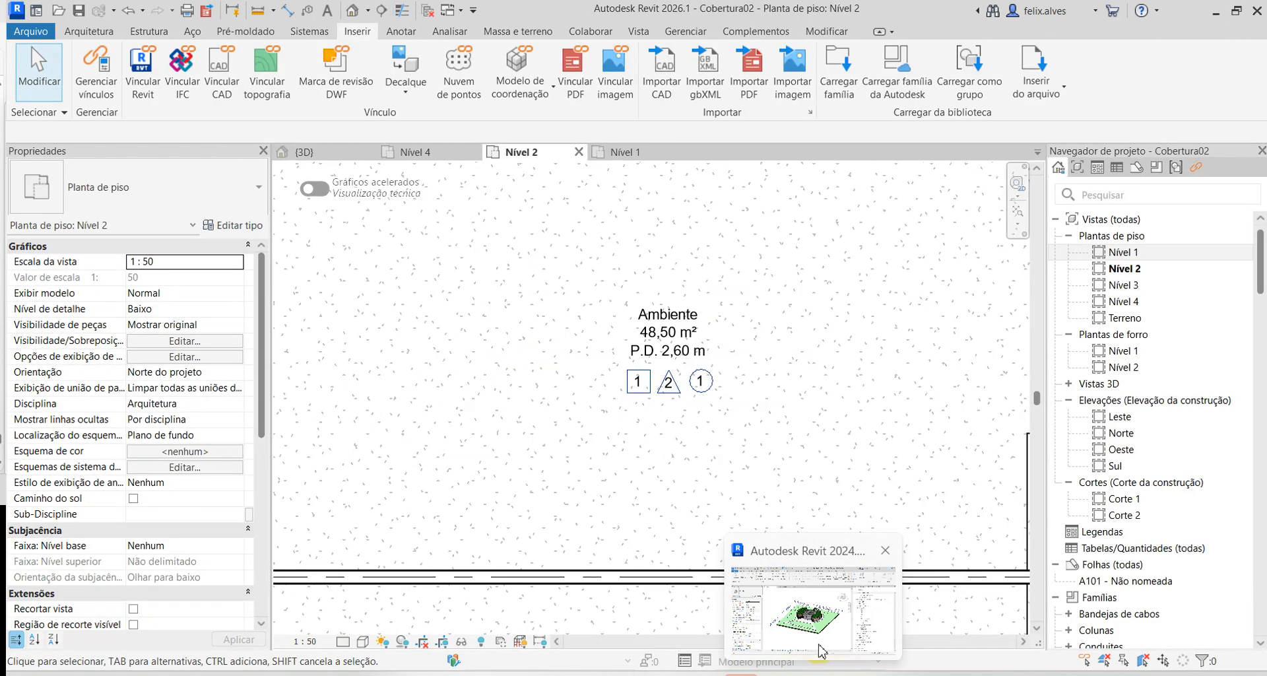
pyautogui.click(821, 651)
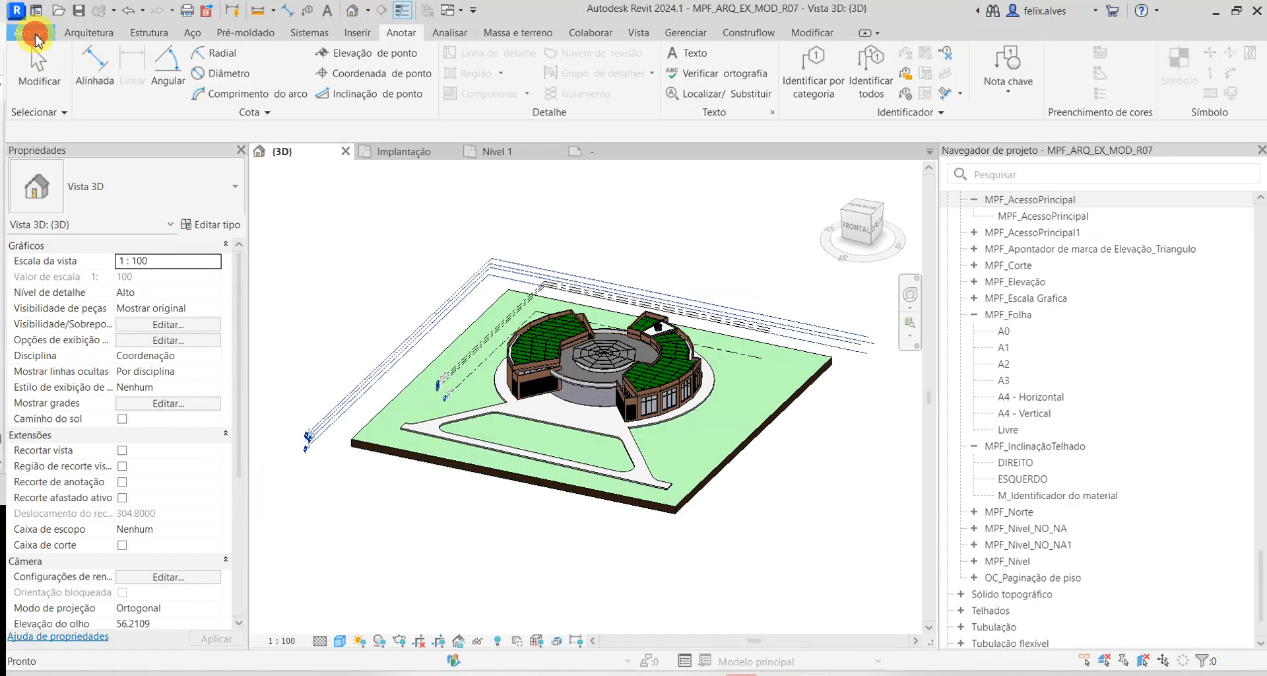
pyautogui.click(33, 33)
pyautogui.click(109, 148)
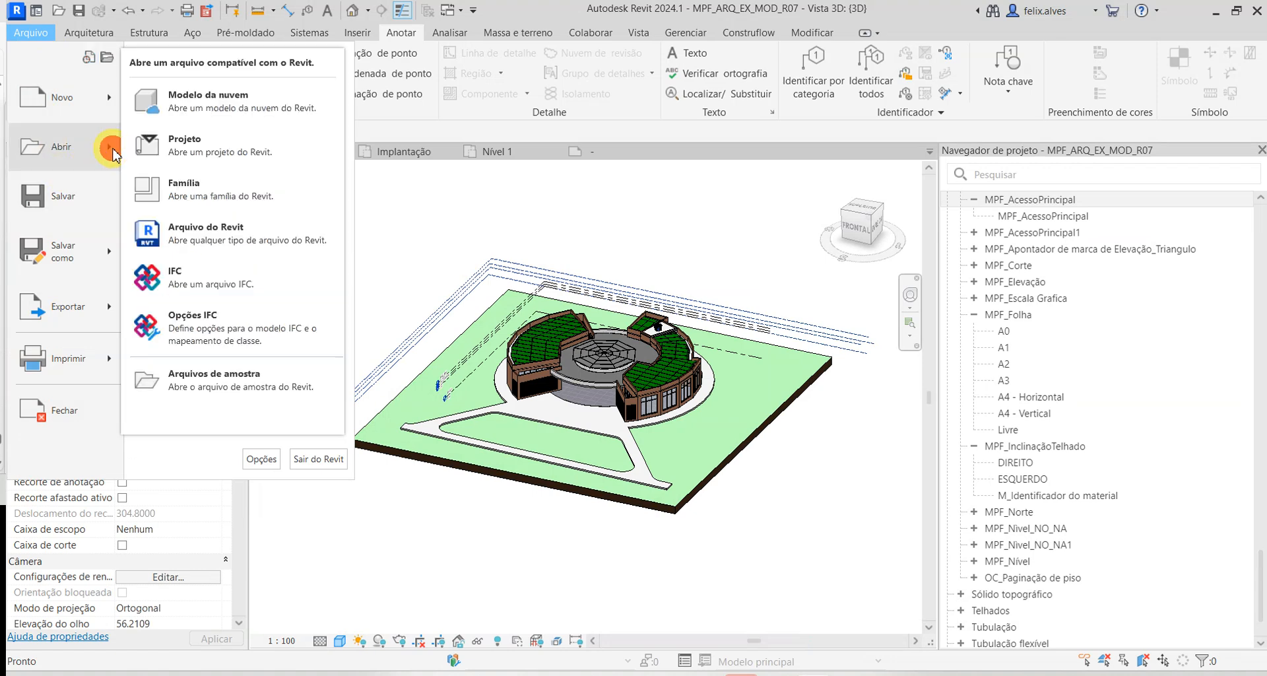
pyautogui.click(203, 142)
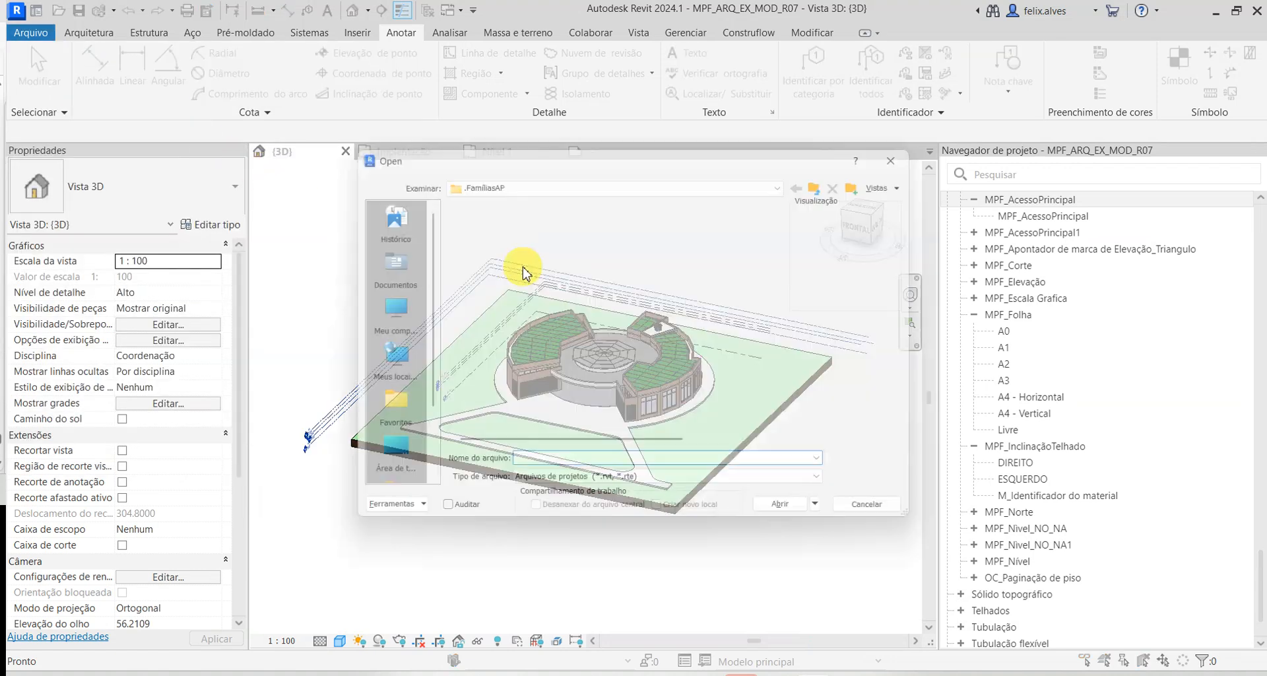
# - Browse from the PAE folder through 02.GERENCIAMENTO to V1_Terreno and open the Tutorial10 project
pyautogui.click(738, 179)
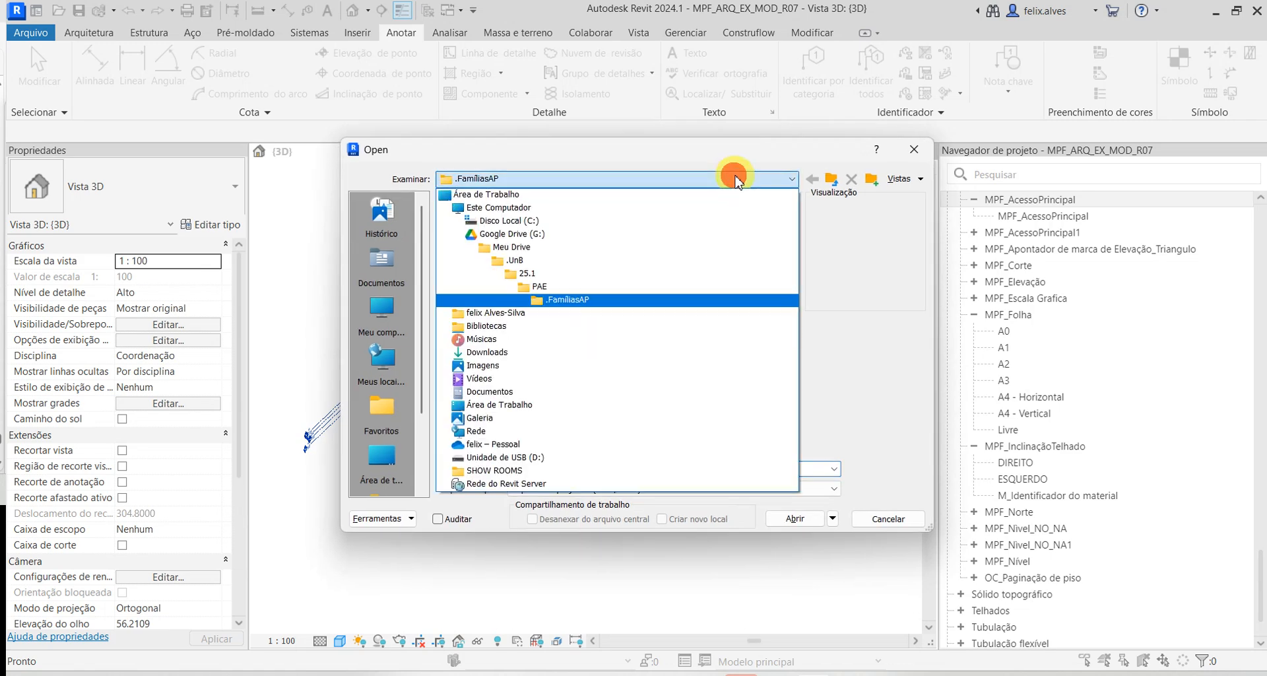
pyautogui.click(637, 286)
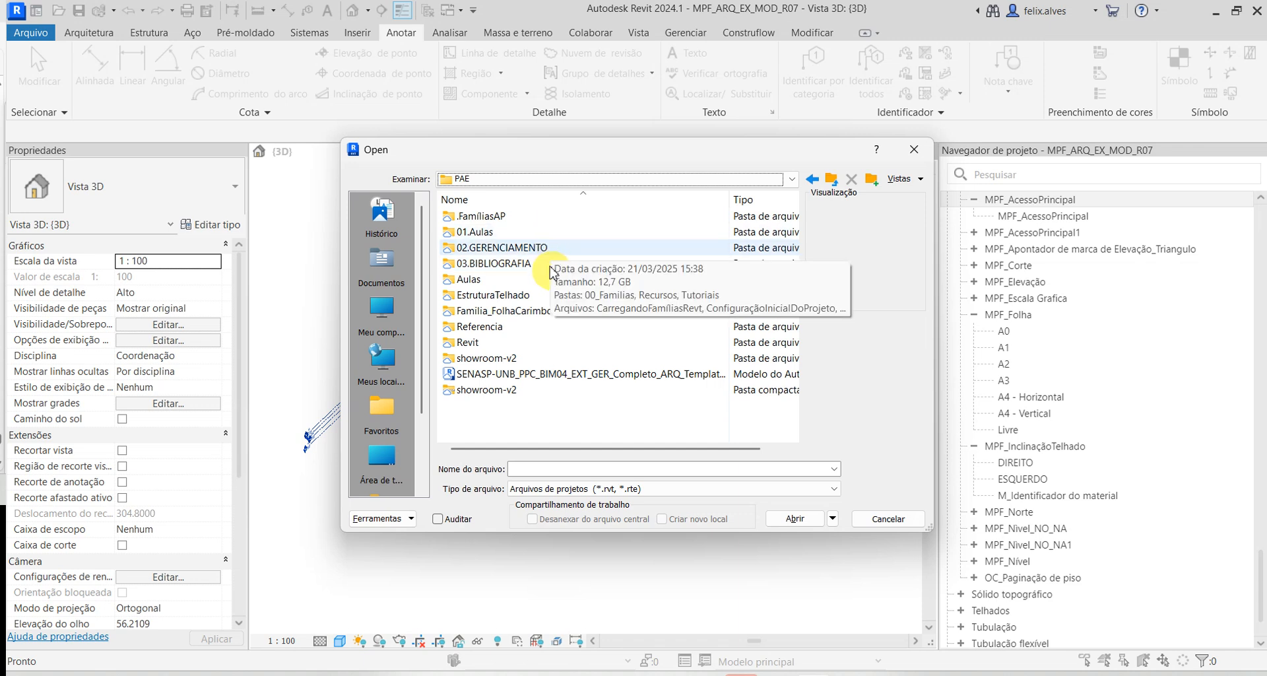
pyautogui.click(531, 250)
pyautogui.doubleClick(531, 249)
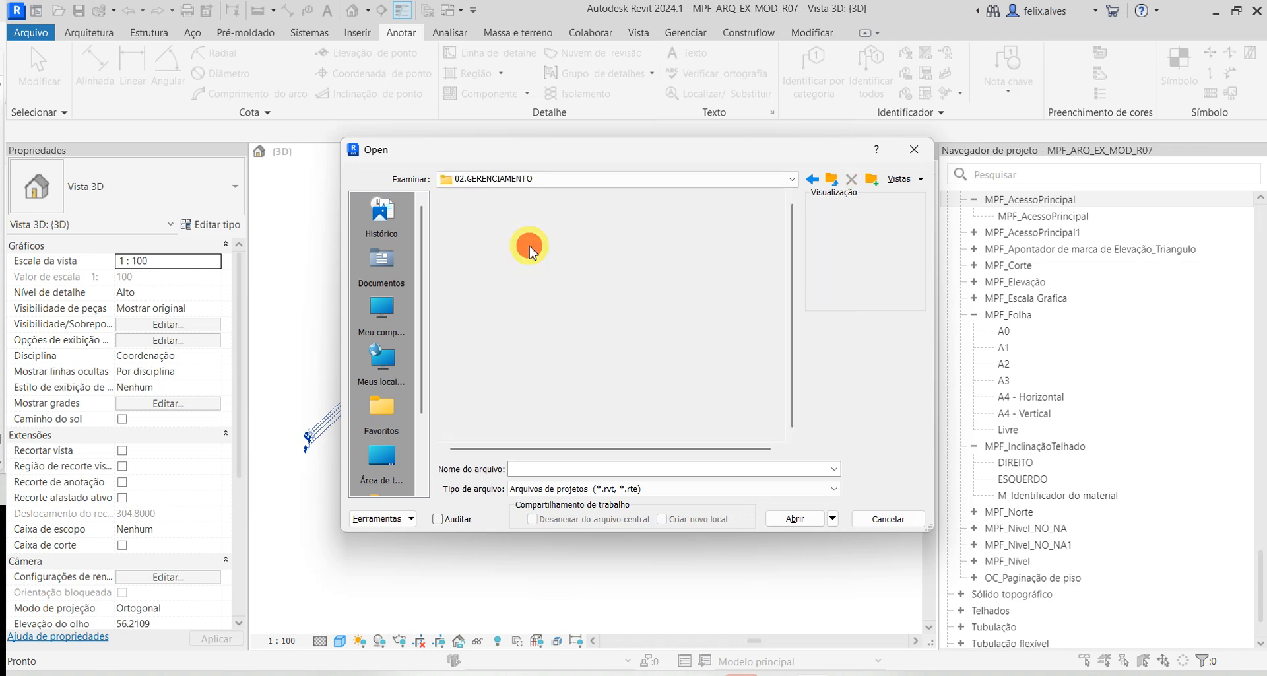
pyautogui.doubleClick(482, 248)
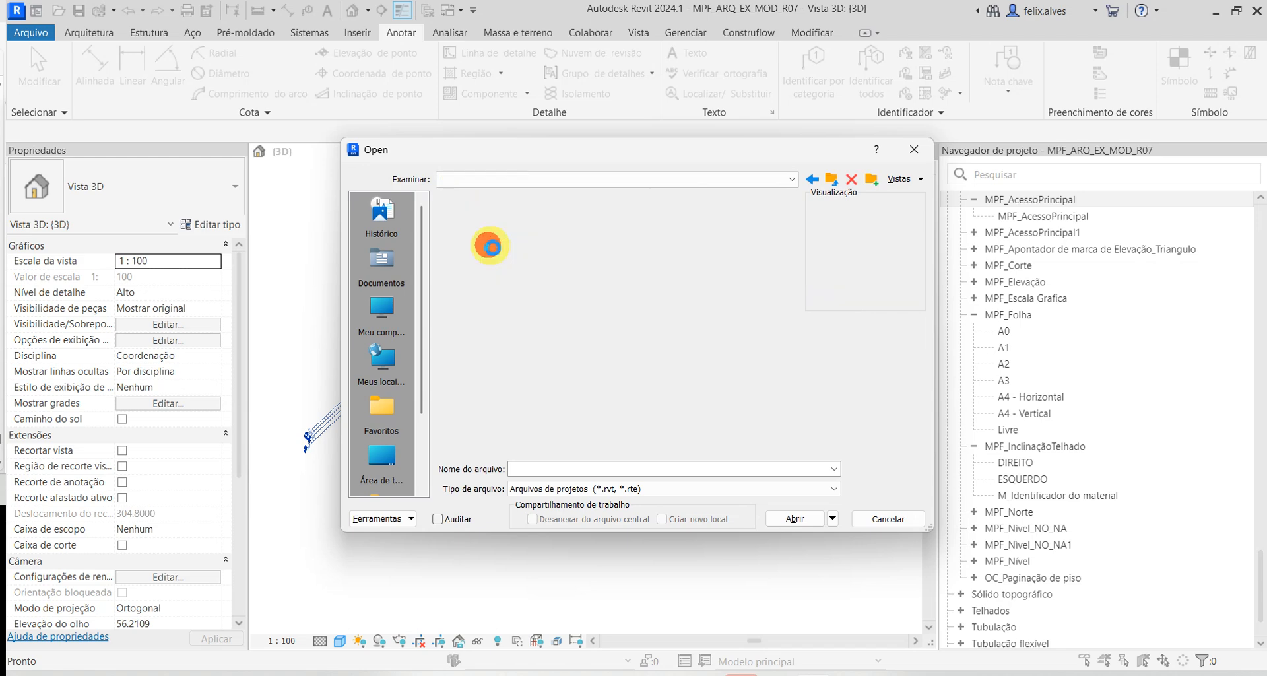
pyautogui.doubleClick(485, 216)
pyautogui.scroll(-20, 536, 287)
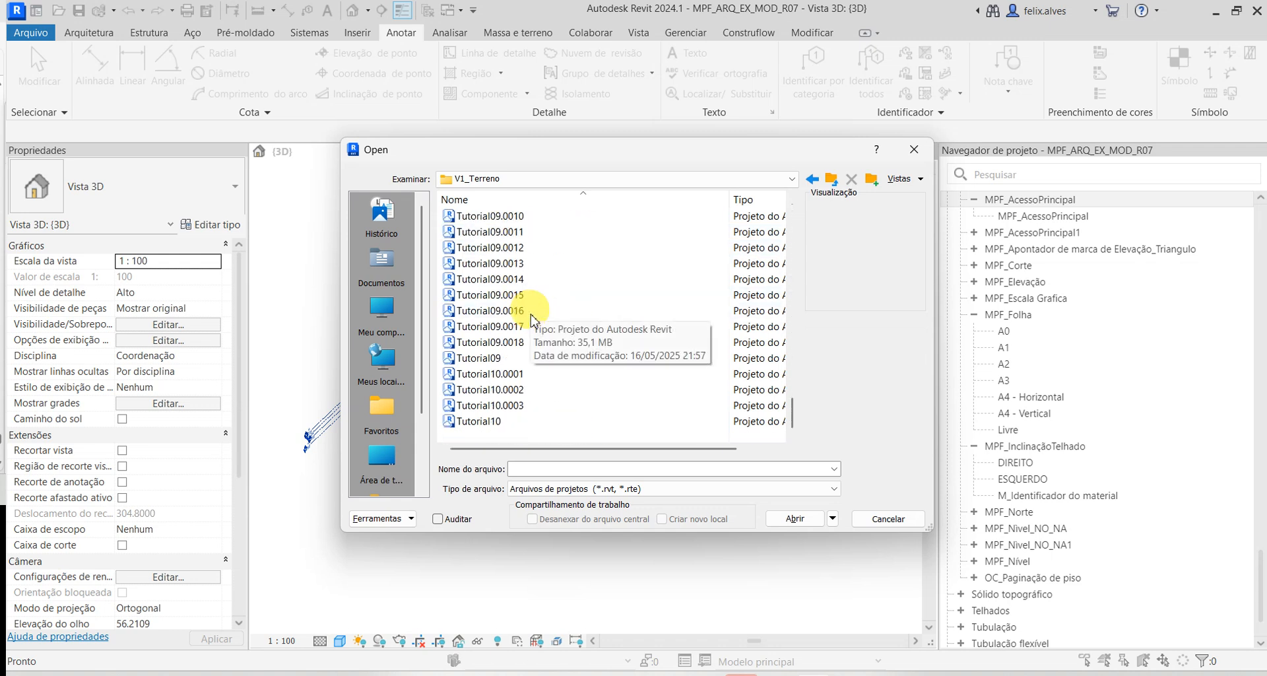
pyautogui.scroll(-7, 495, 363)
pyautogui.click(482, 421)
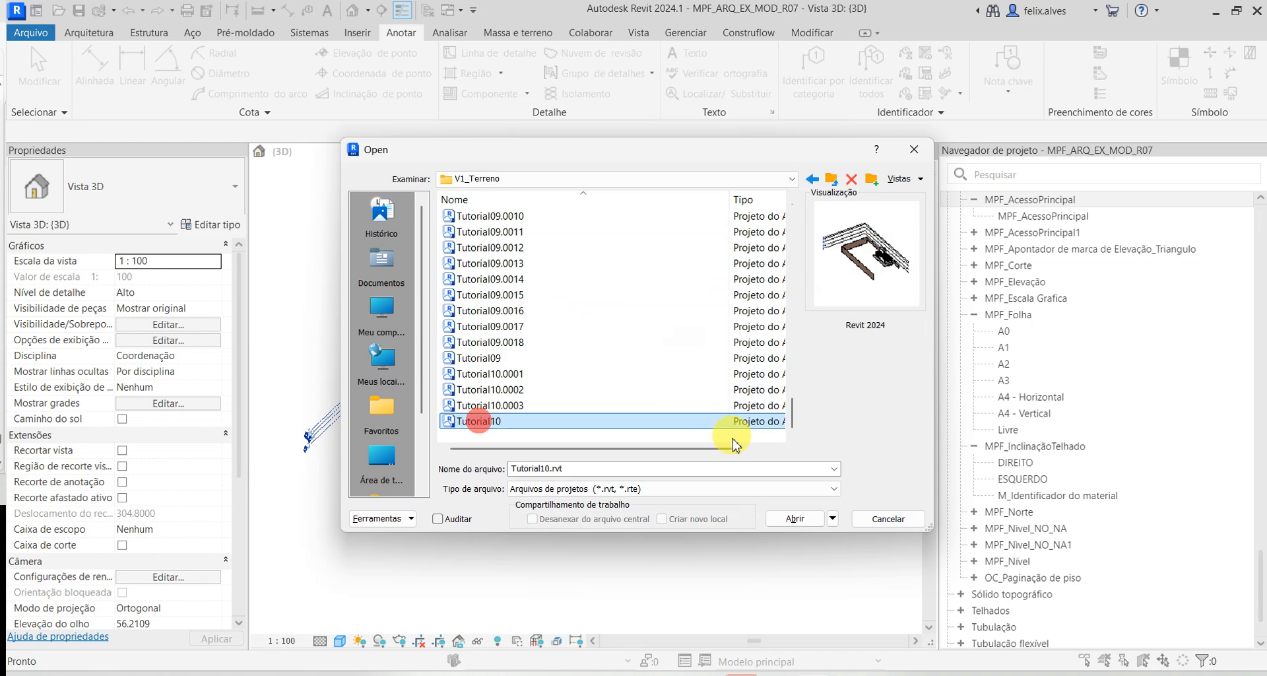
pyautogui.click(814, 521)
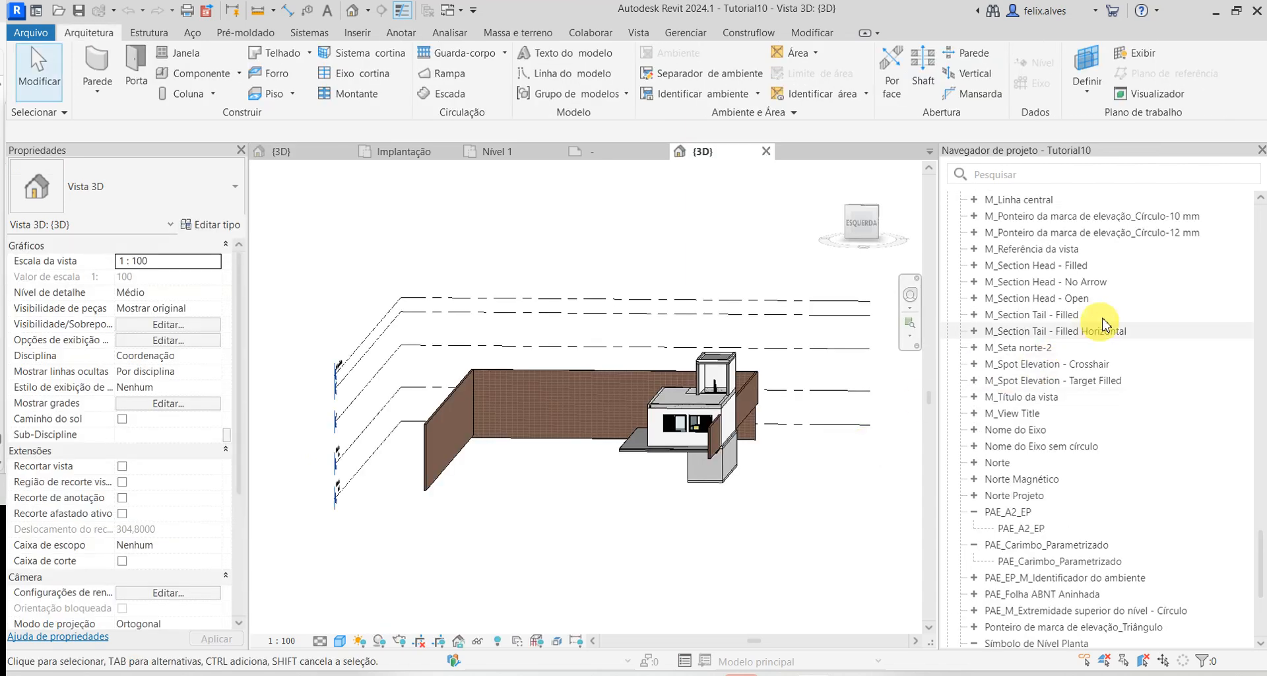
# - Open the EP-Planta Baixa Térreo floor plan and bring the Quarto/Sala, closet and Bwc rooms into view
pyautogui.scroll(15, 1102, 325)
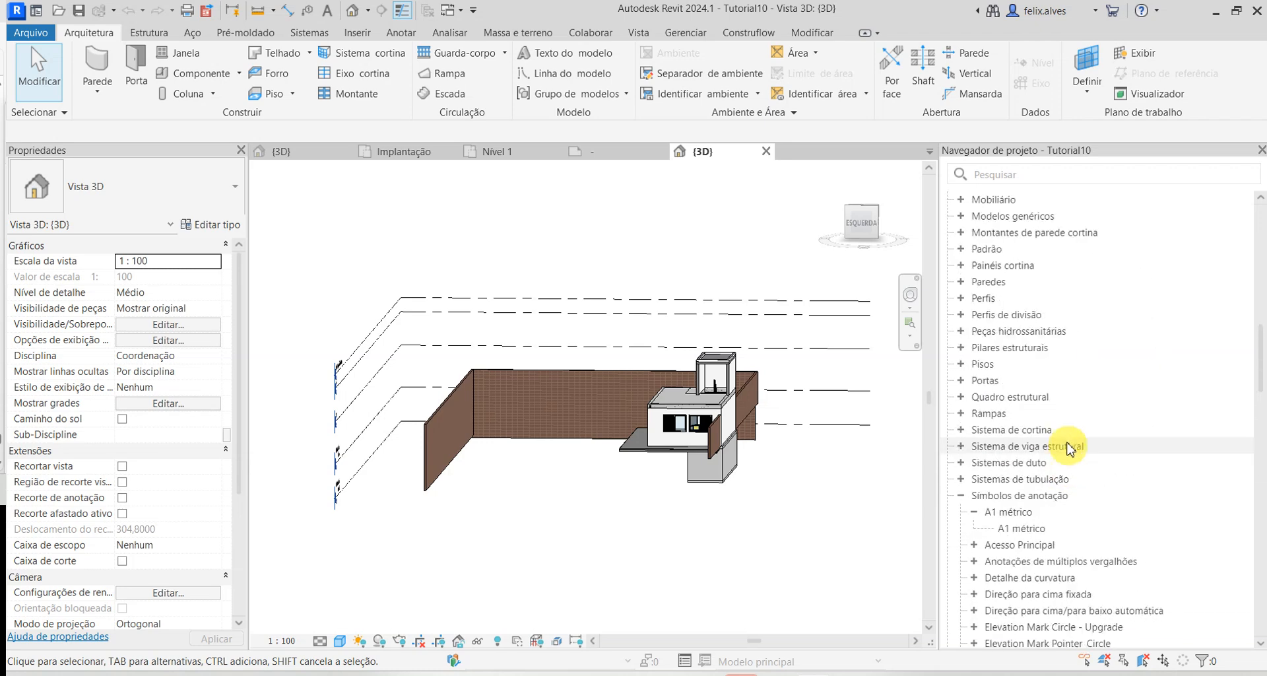
pyautogui.scroll(10, 1057, 435)
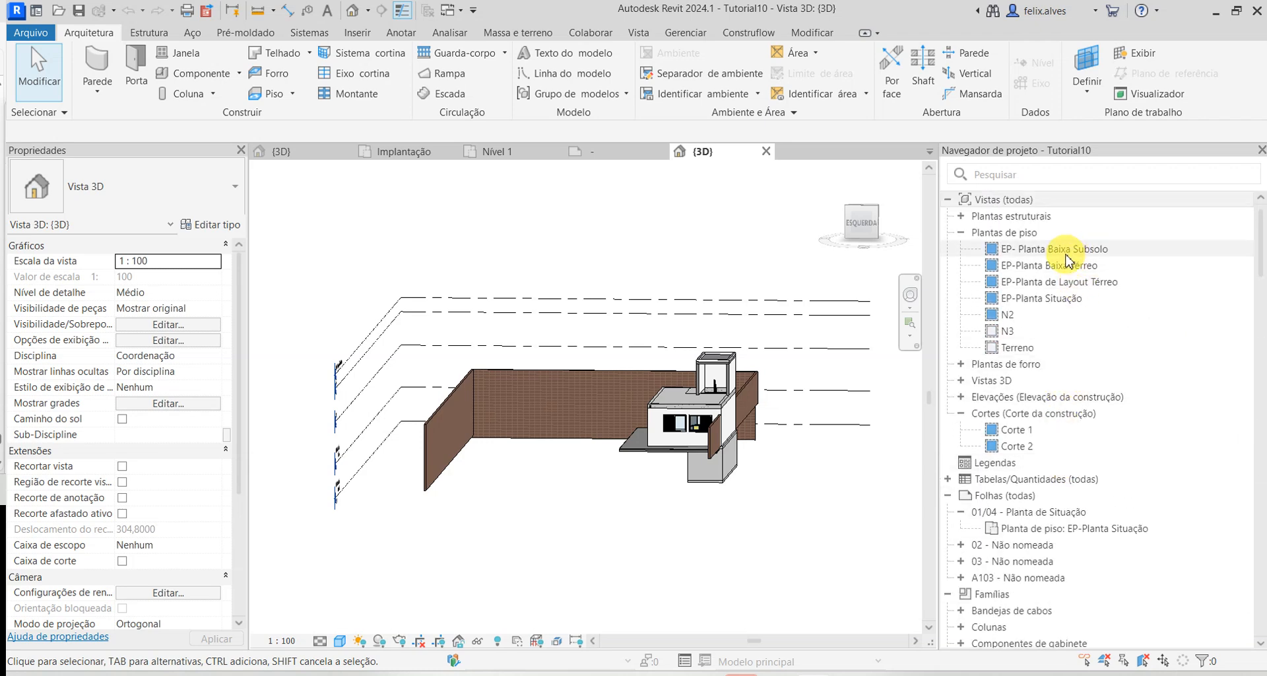
pyautogui.doubleClick(1050, 266)
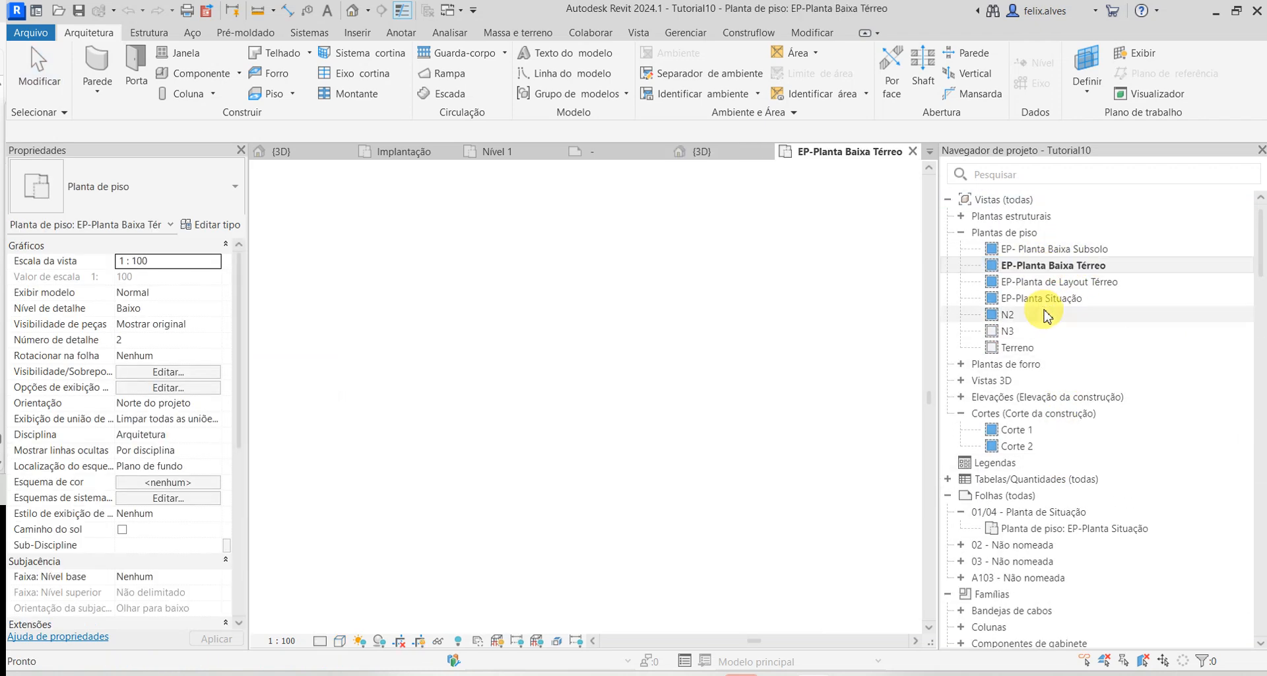
pyautogui.scroll(8, 765, 489)
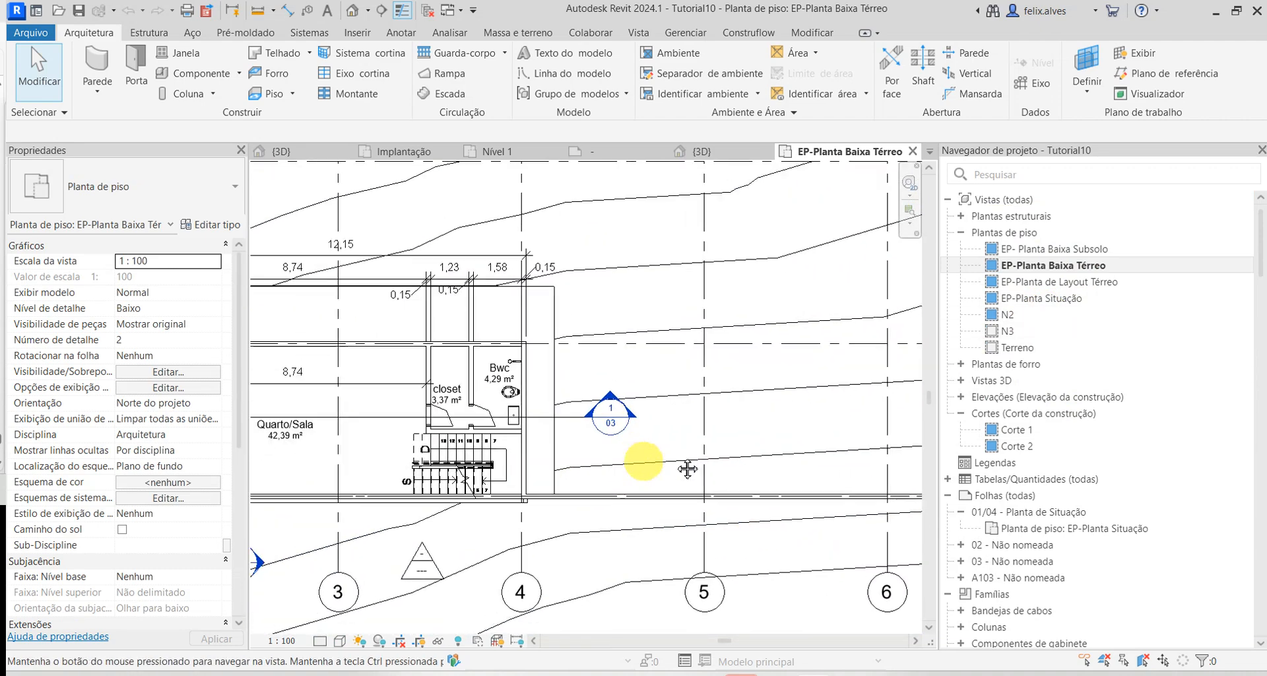
pyautogui.scroll(3, 743, 474)
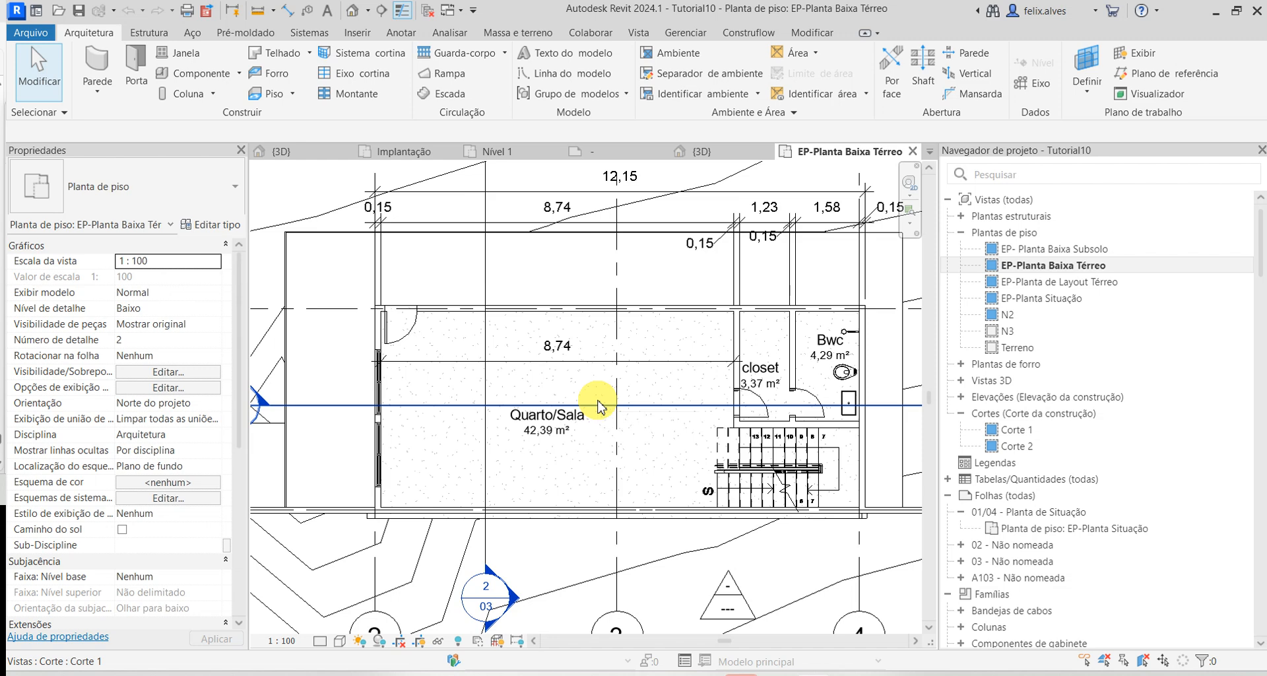
# - Check which tag family and type the Quarto/Sala room tag uses, leaving the tag deselected
pyautogui.click(528, 416)
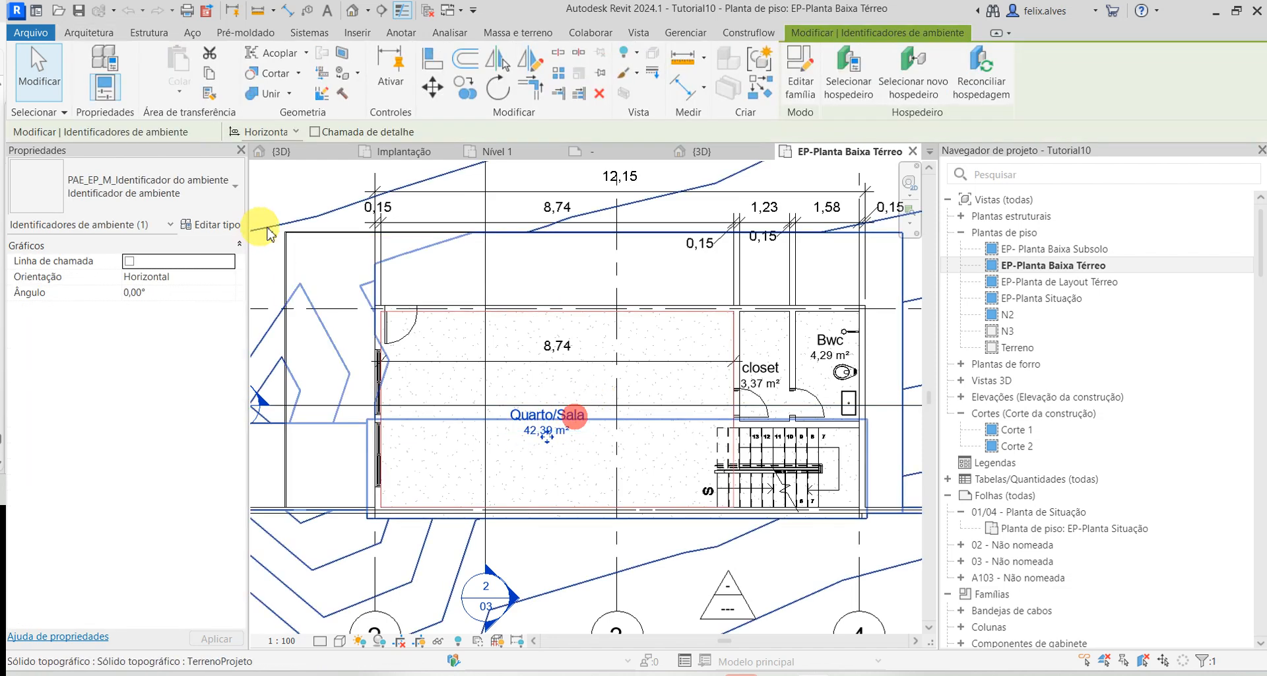
pyautogui.click(227, 194)
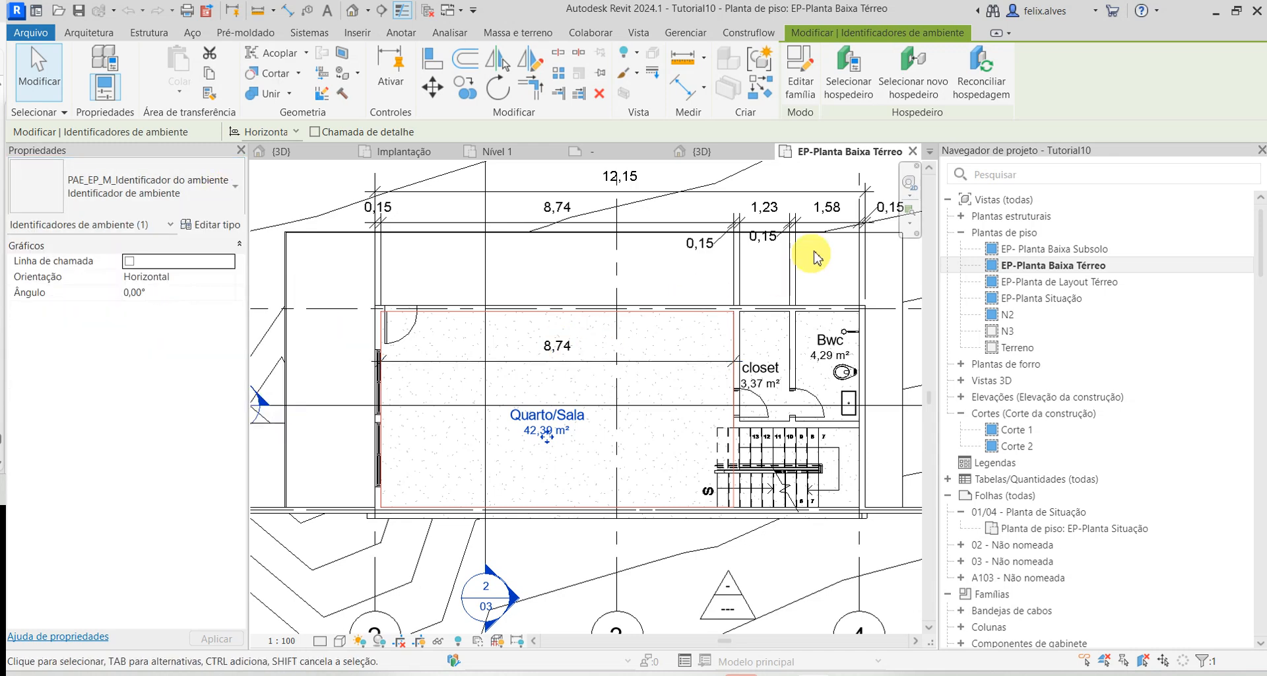
pyautogui.press('Escape')
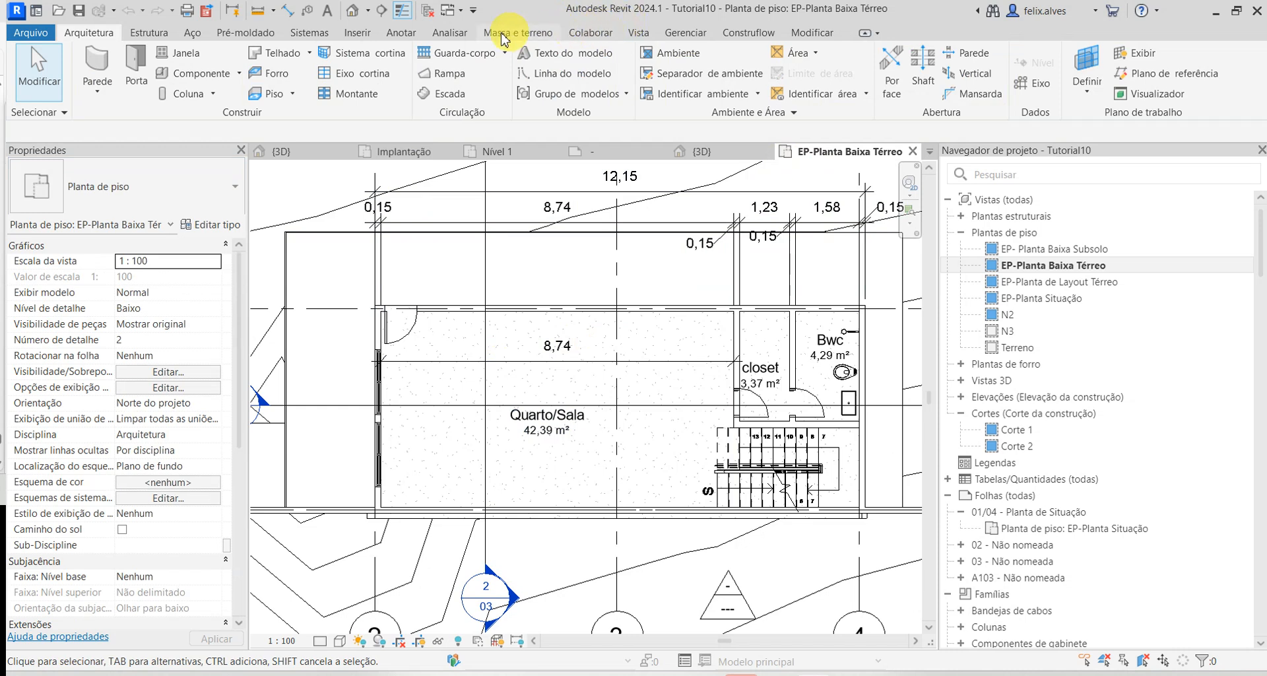
# - Start loading a family and browse from Google Drive (G:) through Meu Drive and .UnB to the .FamíliasAP folder inside PAE
pyautogui.click(364, 37)
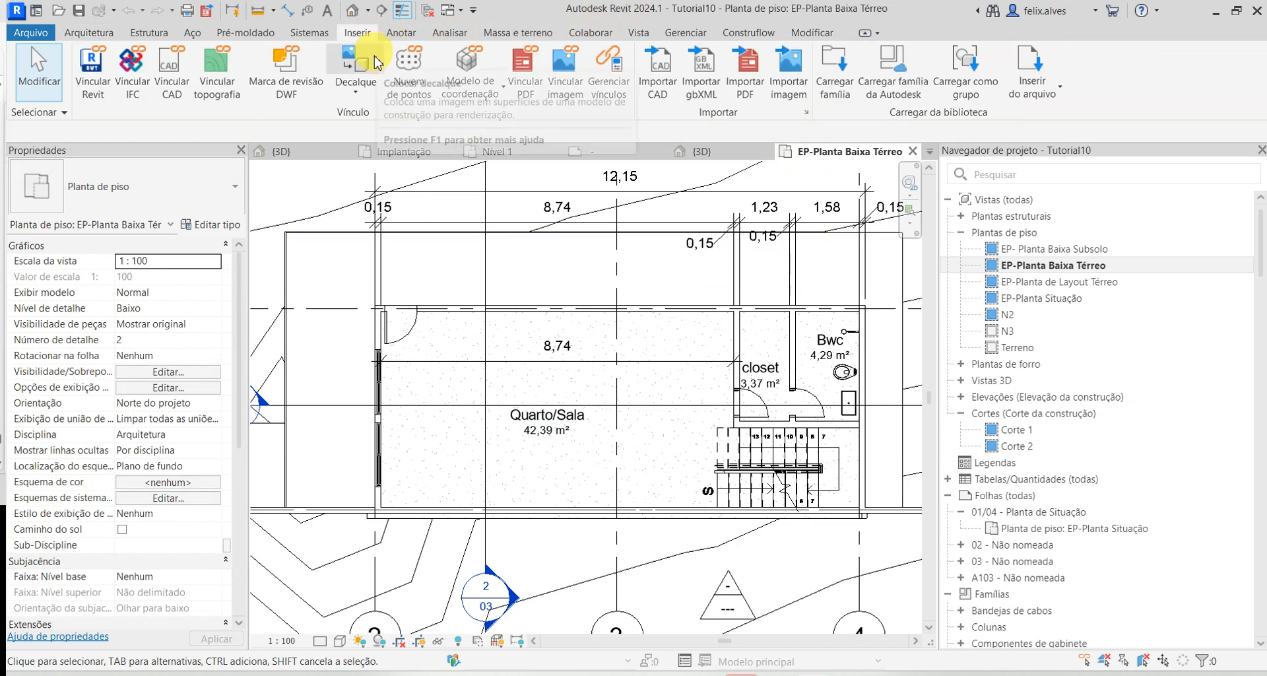
pyautogui.click(835, 73)
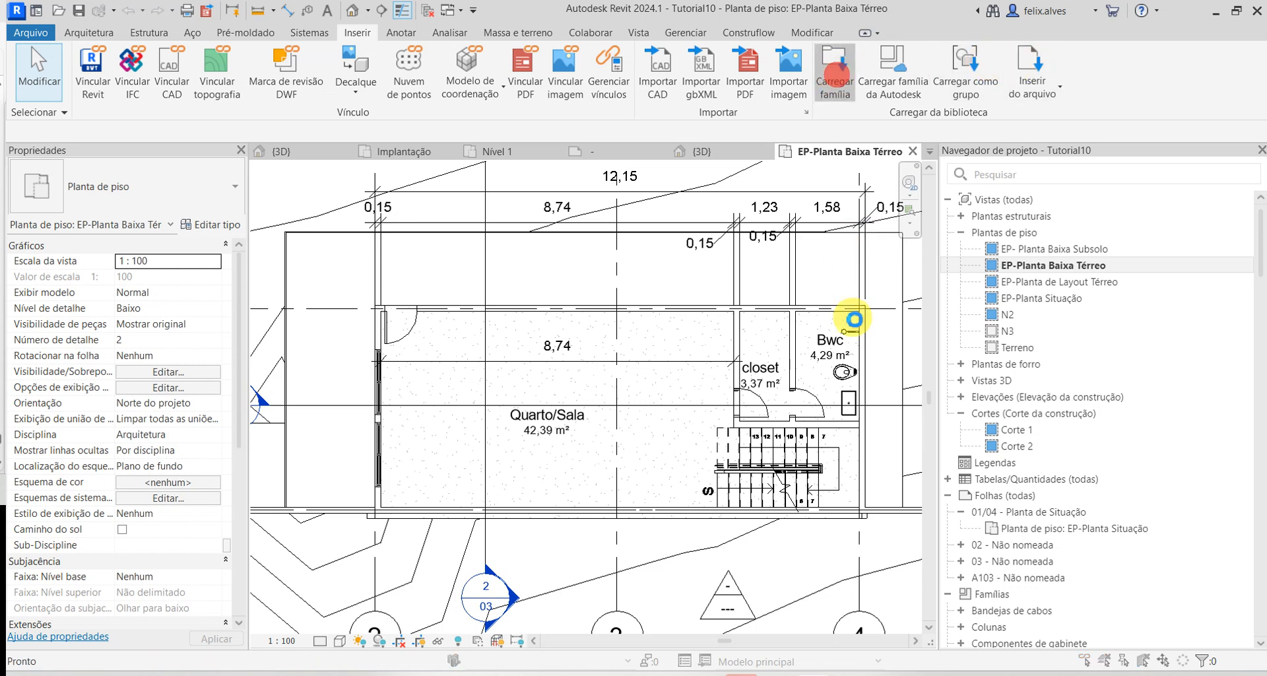
pyautogui.click(532, 176)
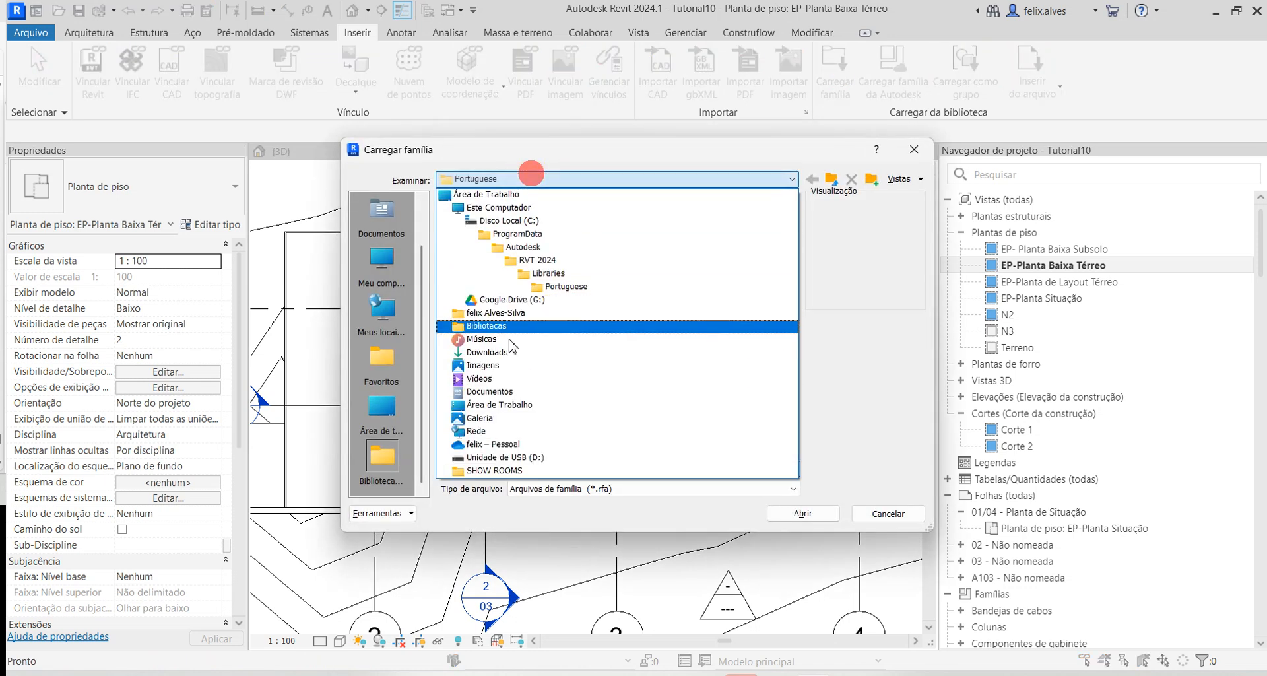
pyautogui.click(507, 299)
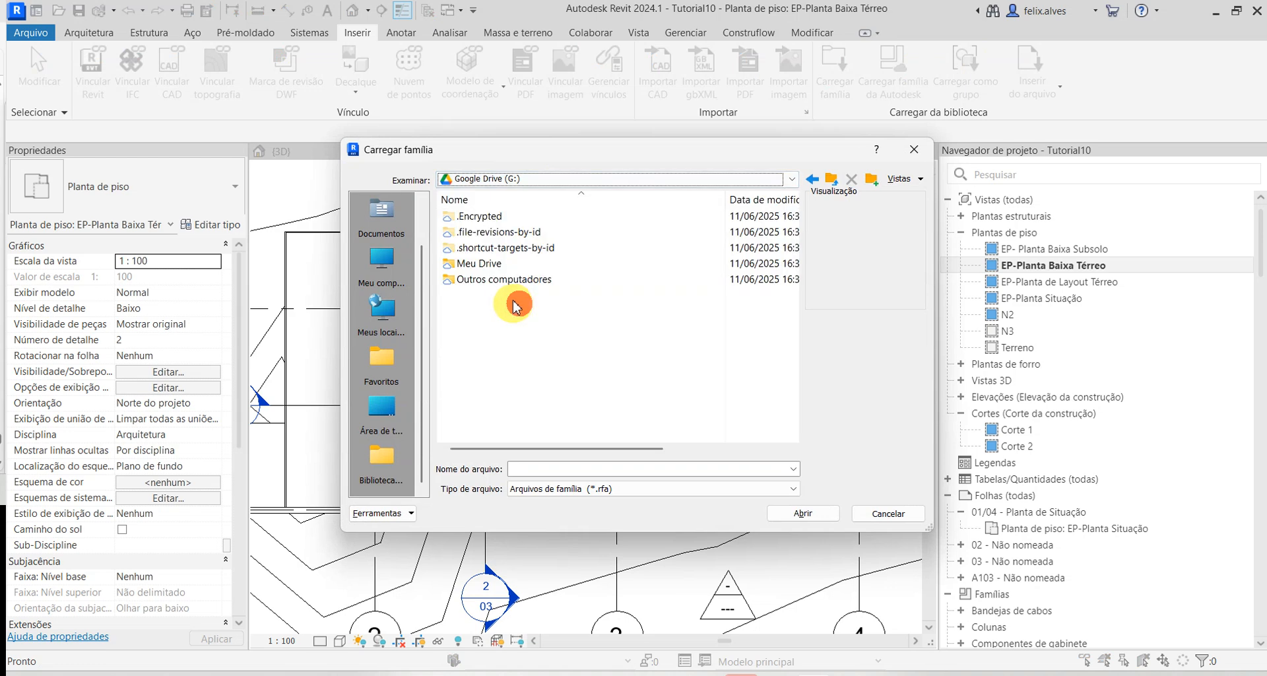
pyautogui.click(503, 264)
pyautogui.doubleClick(503, 264)
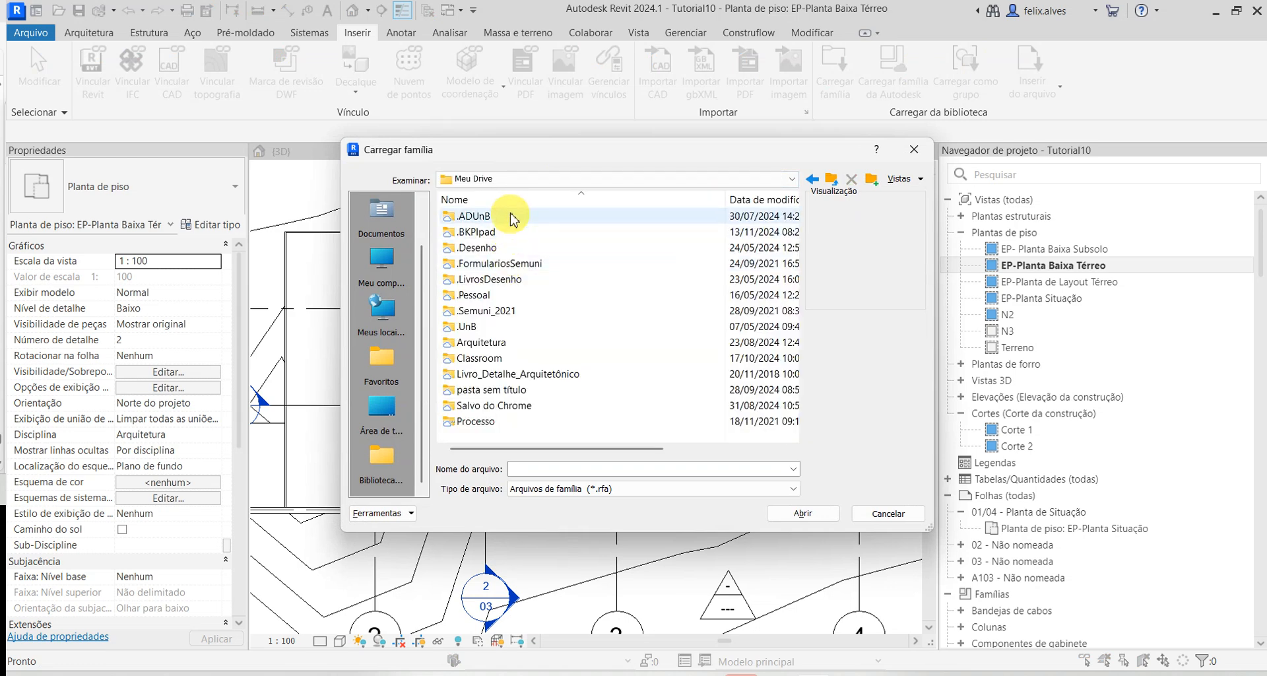
pyautogui.doubleClick(495, 325)
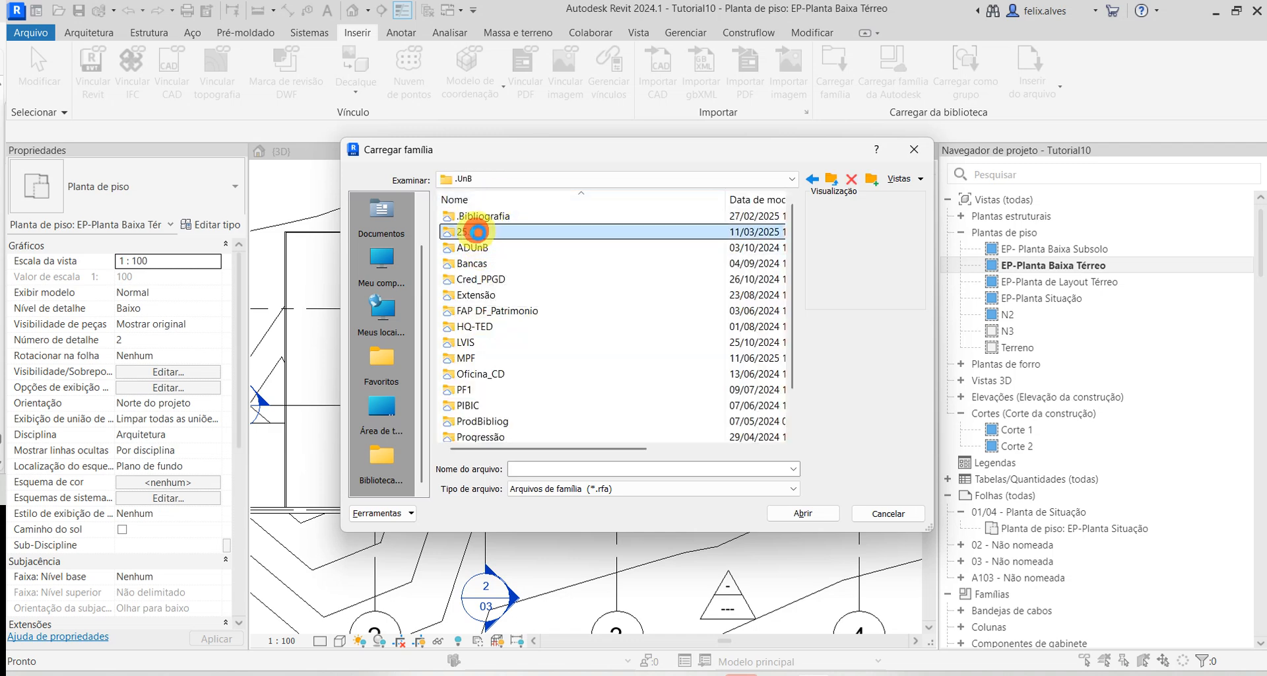
pyautogui.doubleClick(477, 232)
pyautogui.doubleClick(473, 246)
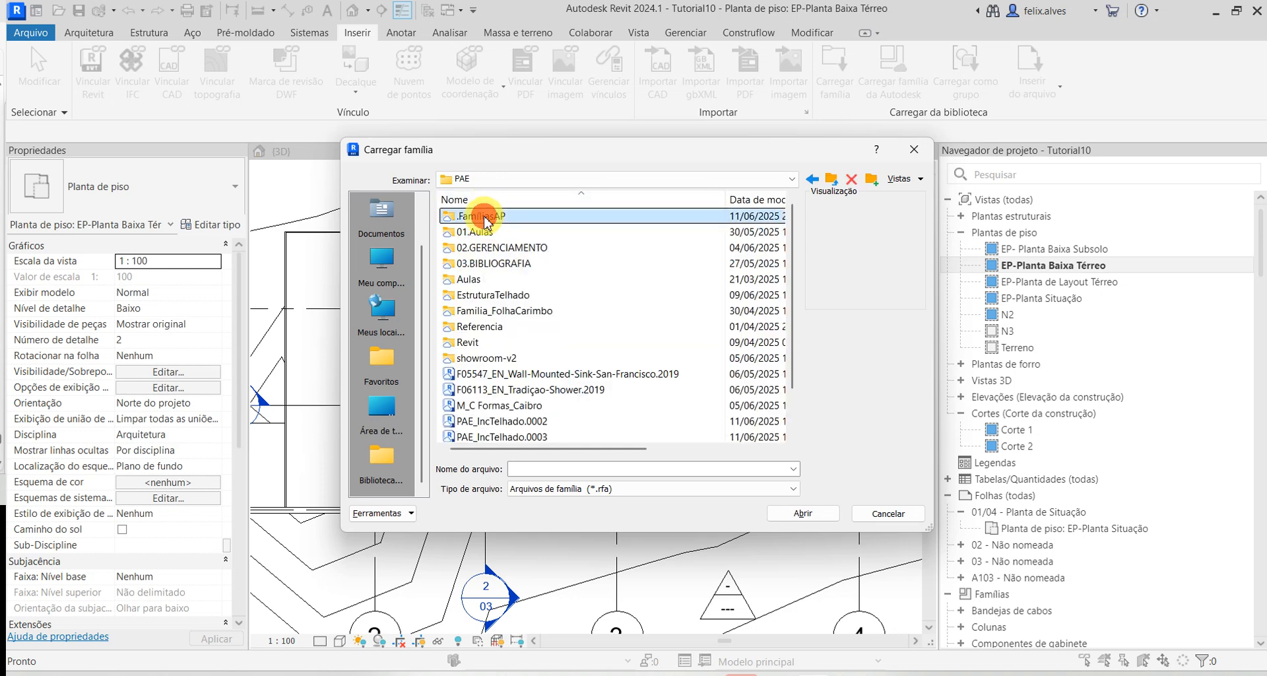
pyautogui.doubleClick(485, 217)
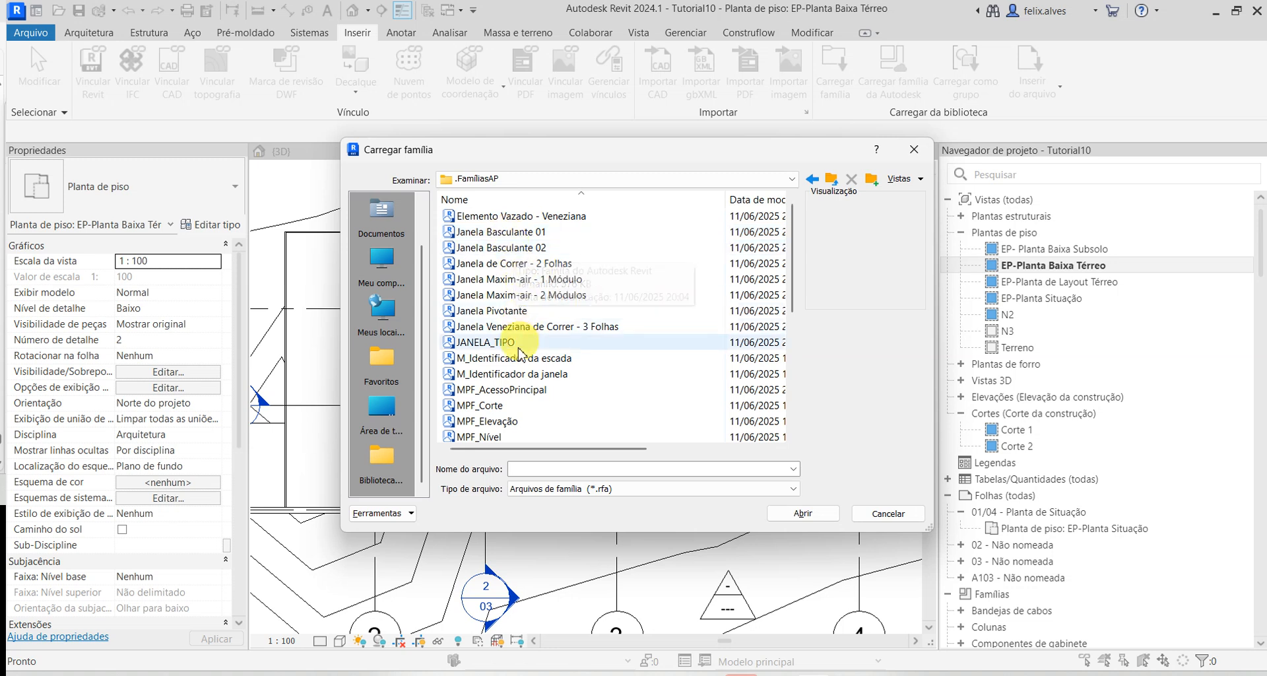
# - Load the MPF-ANT-IdentificadorAmbiente family into the project
pyautogui.scroll(-1, 521, 396)
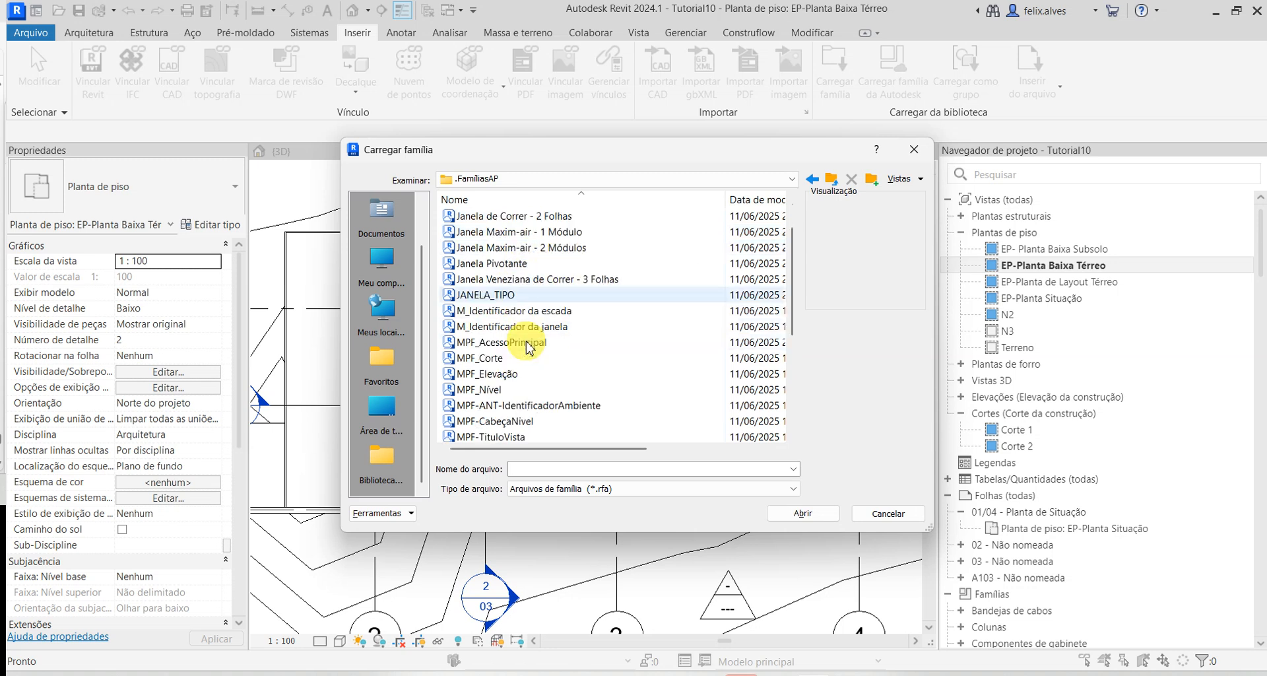
pyautogui.click(526, 406)
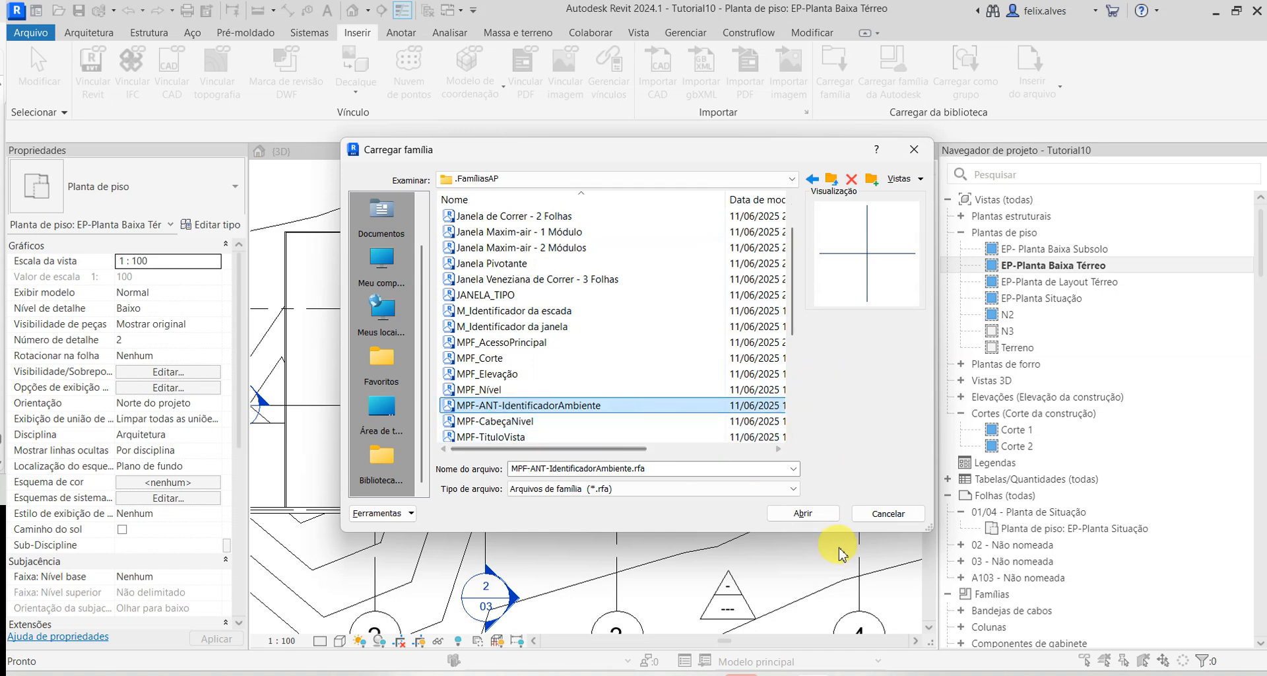
pyautogui.click(798, 513)
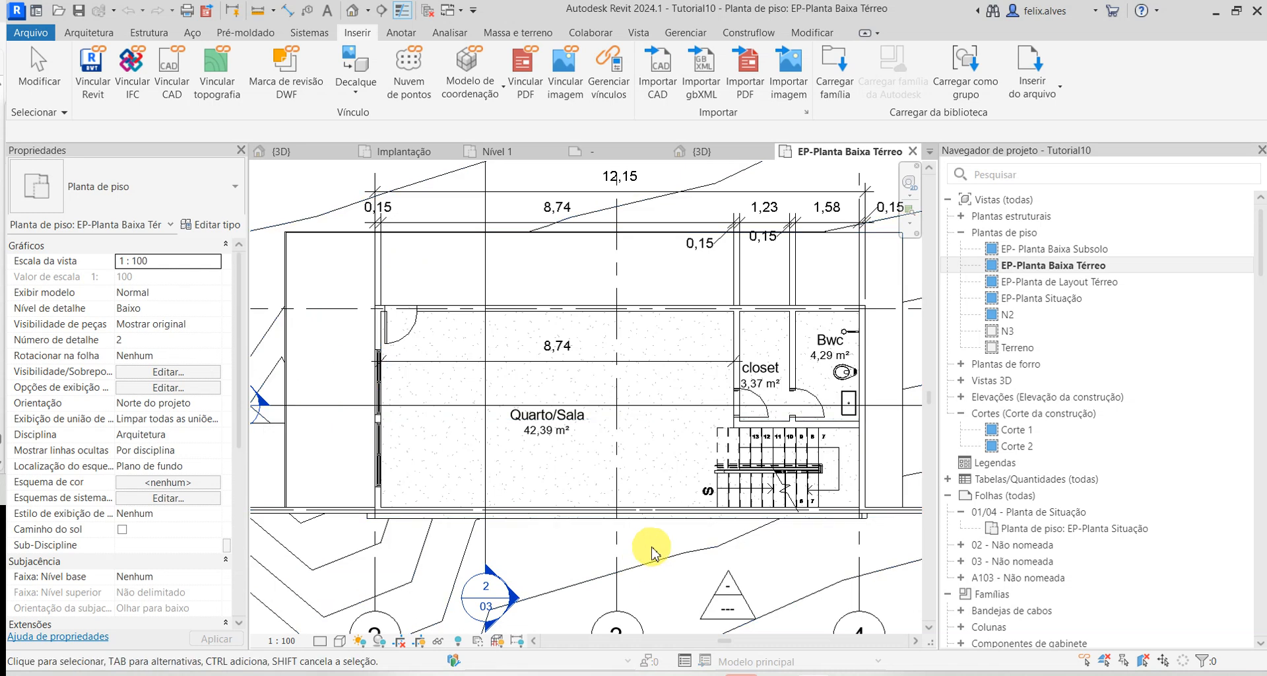
# - Review the tag types available for the Quarto/Sala room tag without choosing another one
pyautogui.click(570, 423)
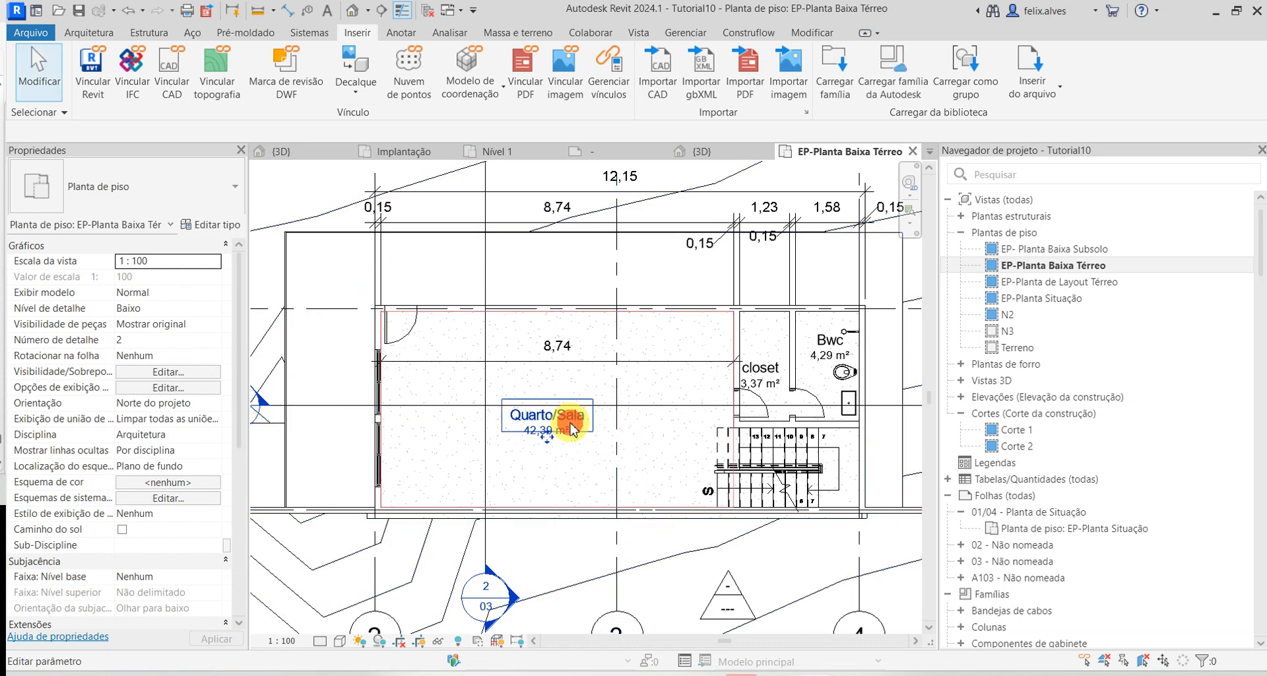
pyautogui.click(160, 210)
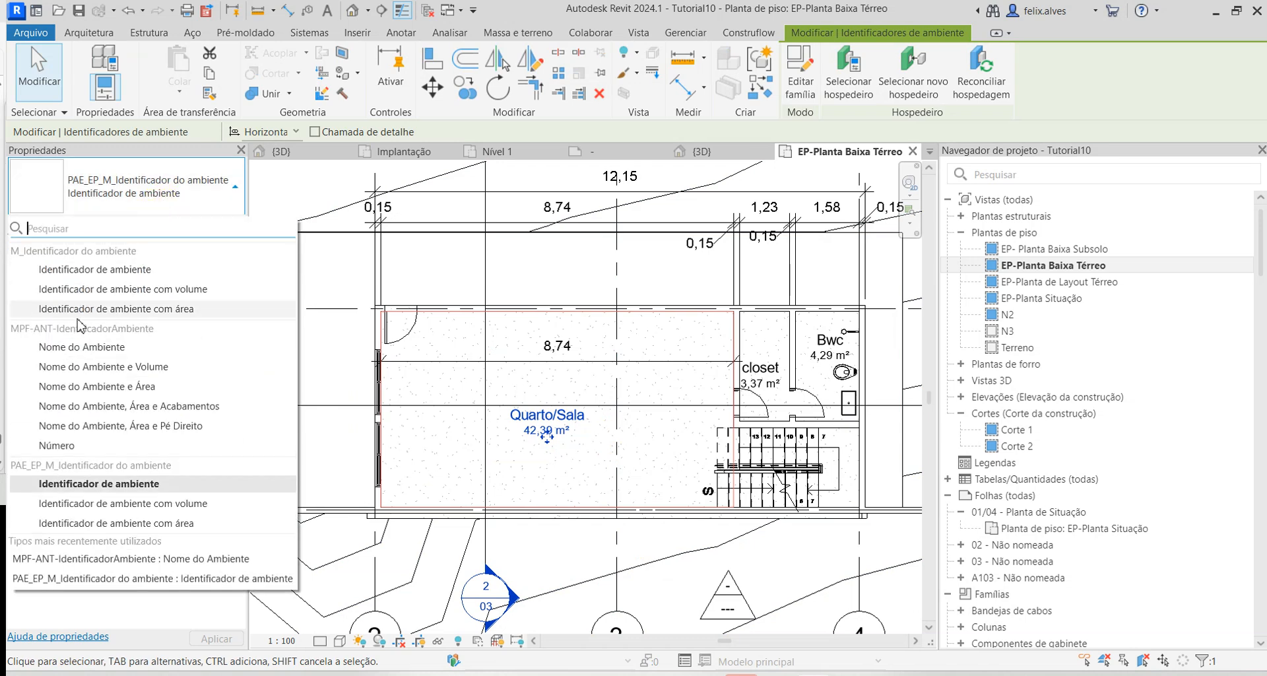
pyautogui.click(470, 417)
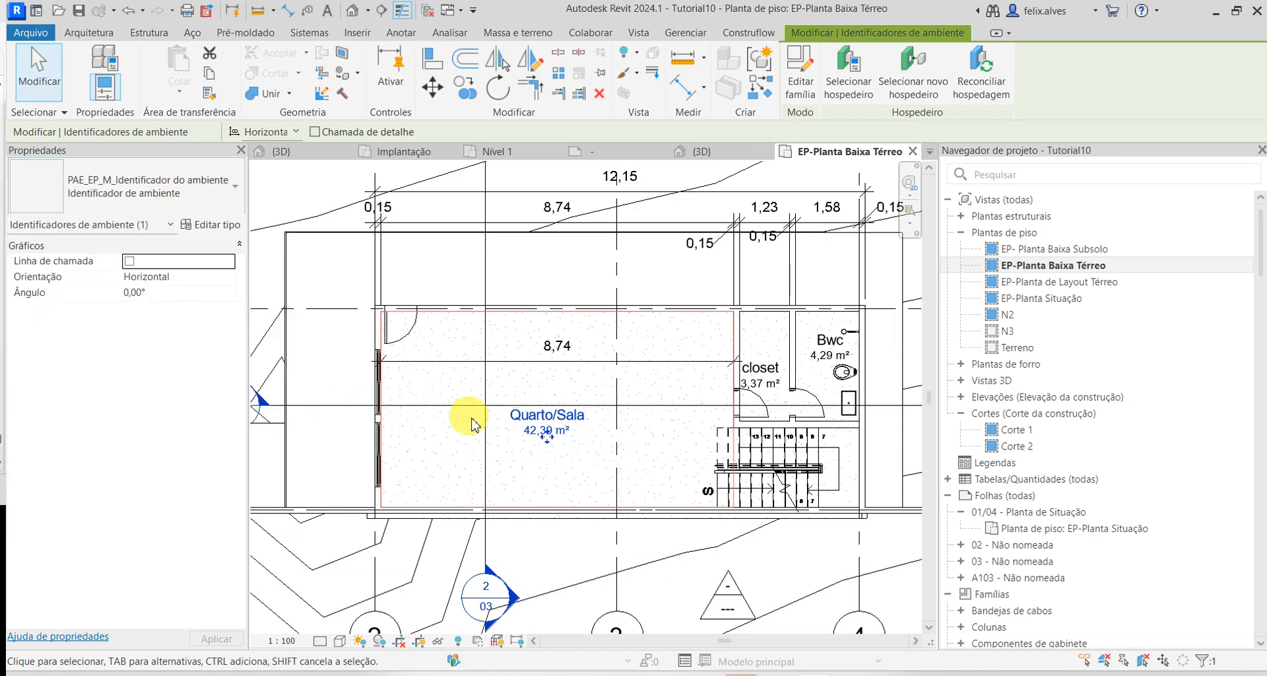
# - Select all instances of the Quarto/Sala room tag's type visible in the view, and clear the selection
pyautogui.click(559, 451)
pyautogui.click(554, 437)
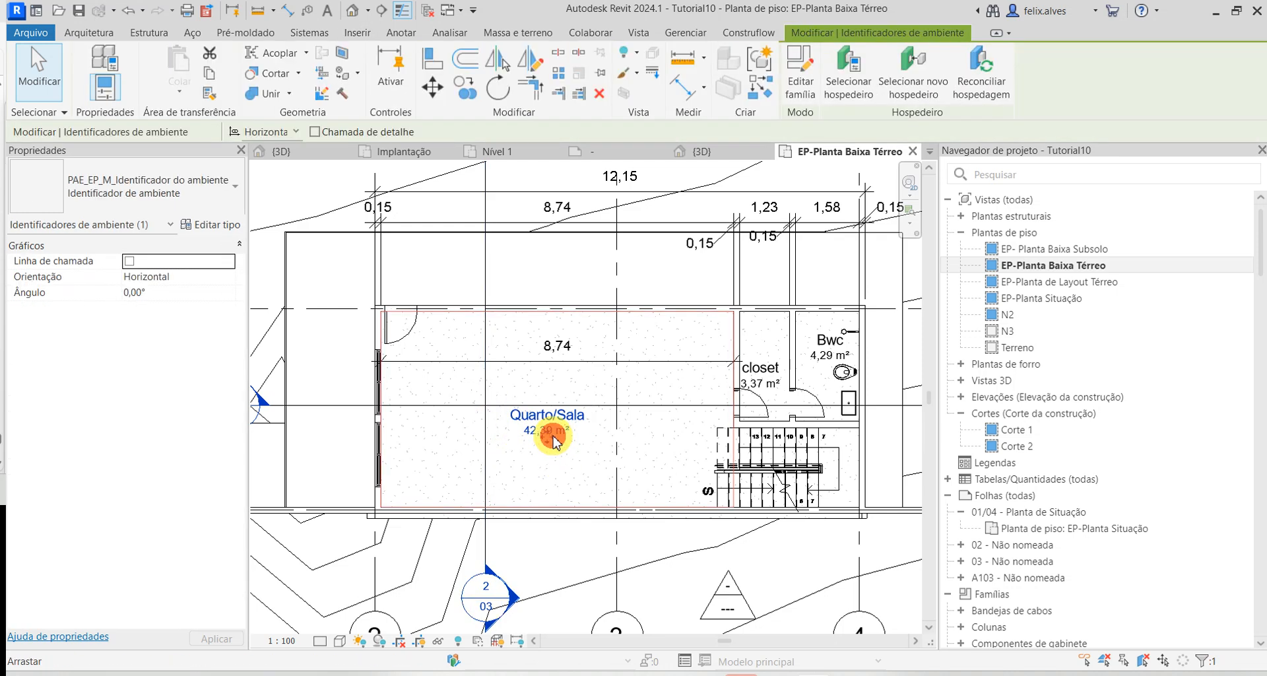
pyautogui.rightClick(553, 438)
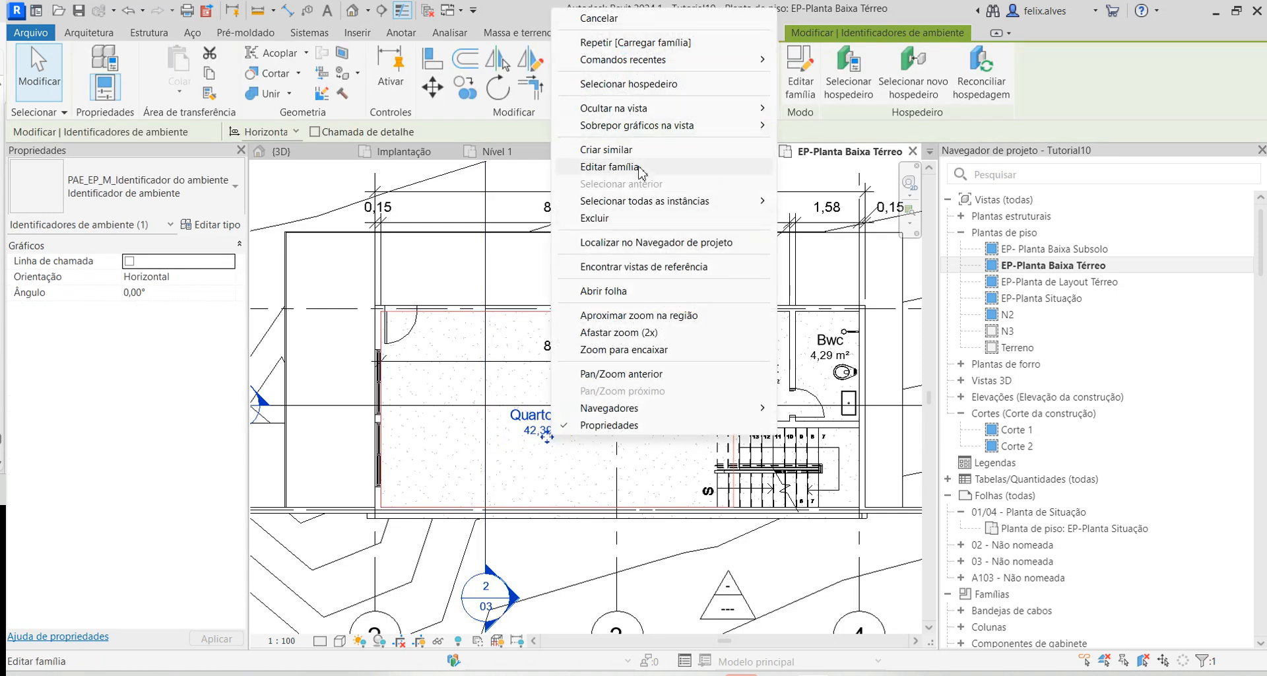
pyautogui.moveTo(712, 132)
pyautogui.moveTo(726, 204)
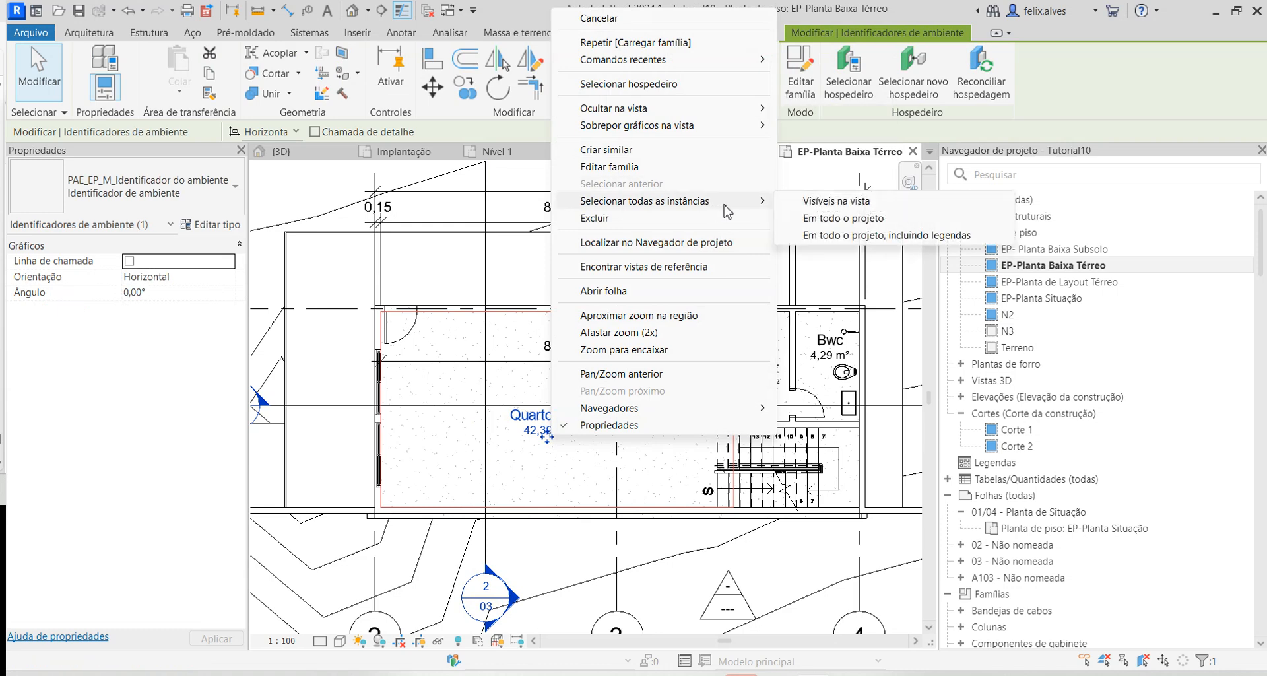
pyautogui.click(842, 207)
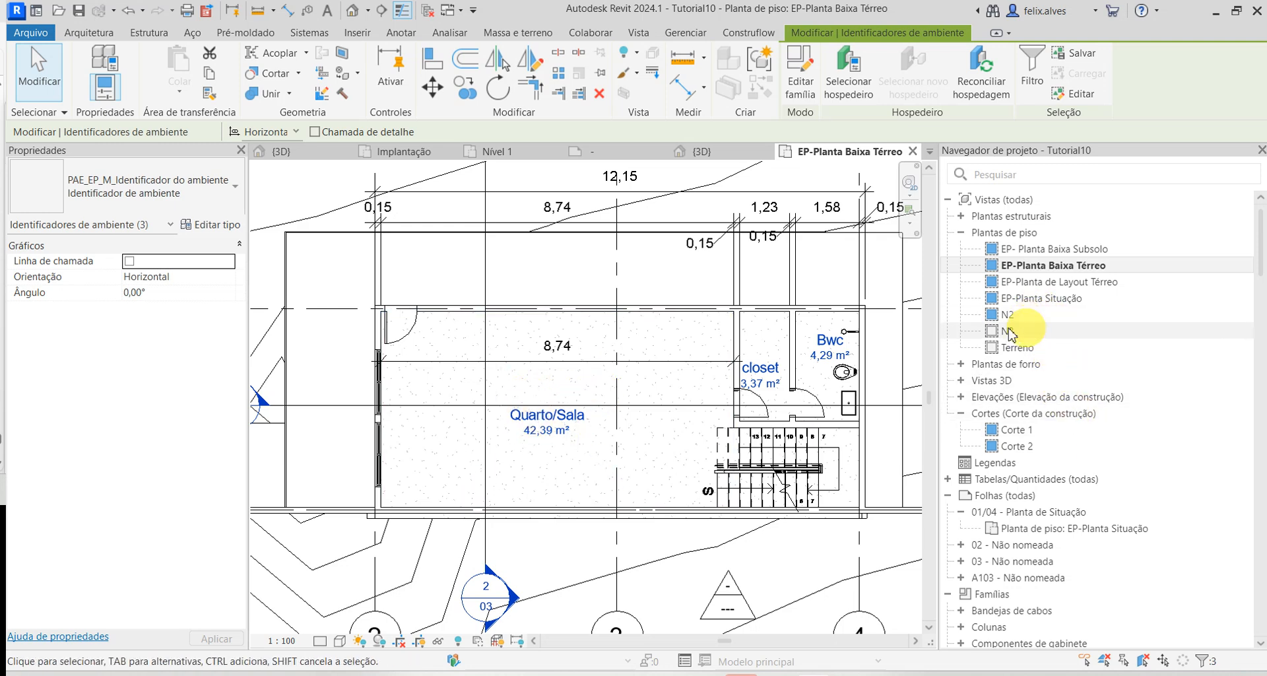
pyautogui.press('Escape')
# - Change all instances of the Quarto/Sala tag's type across the project to MPF-ANT-IdentificadorAmbiente: Nome do Ambiente, Área e Pé Direito
pyautogui.rightClick(562, 425)
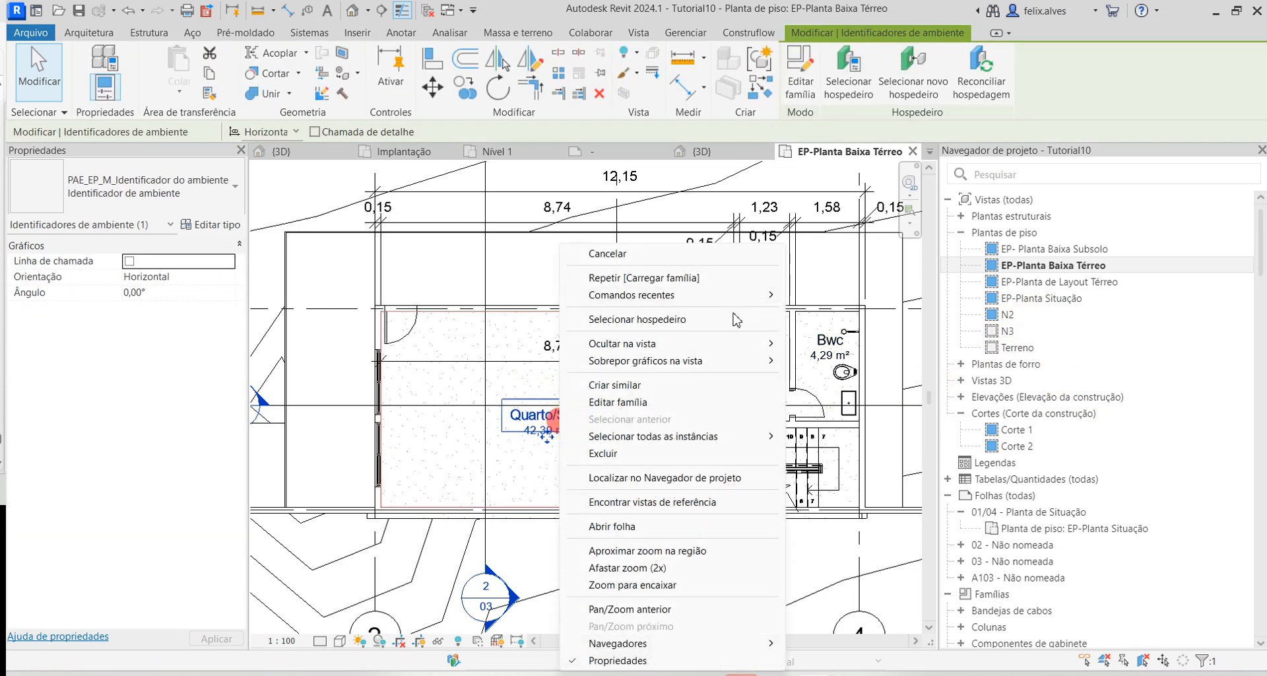
pyautogui.moveTo(726, 350)
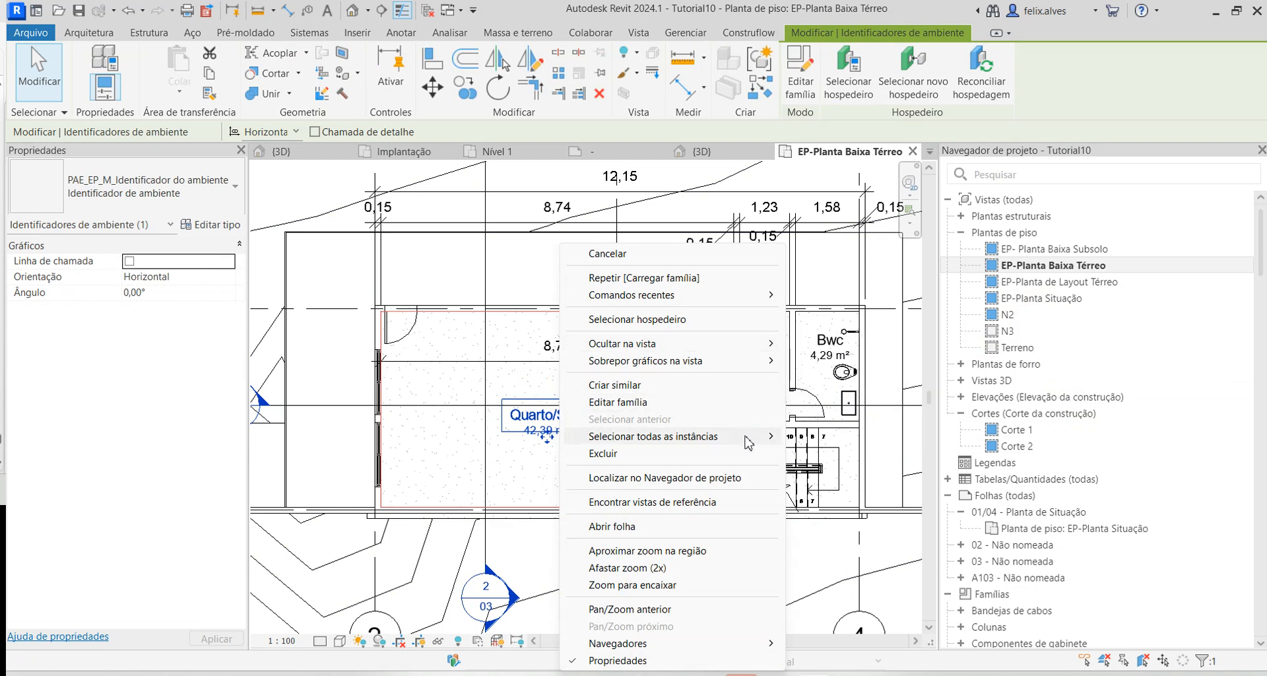
pyautogui.moveTo(746, 439)
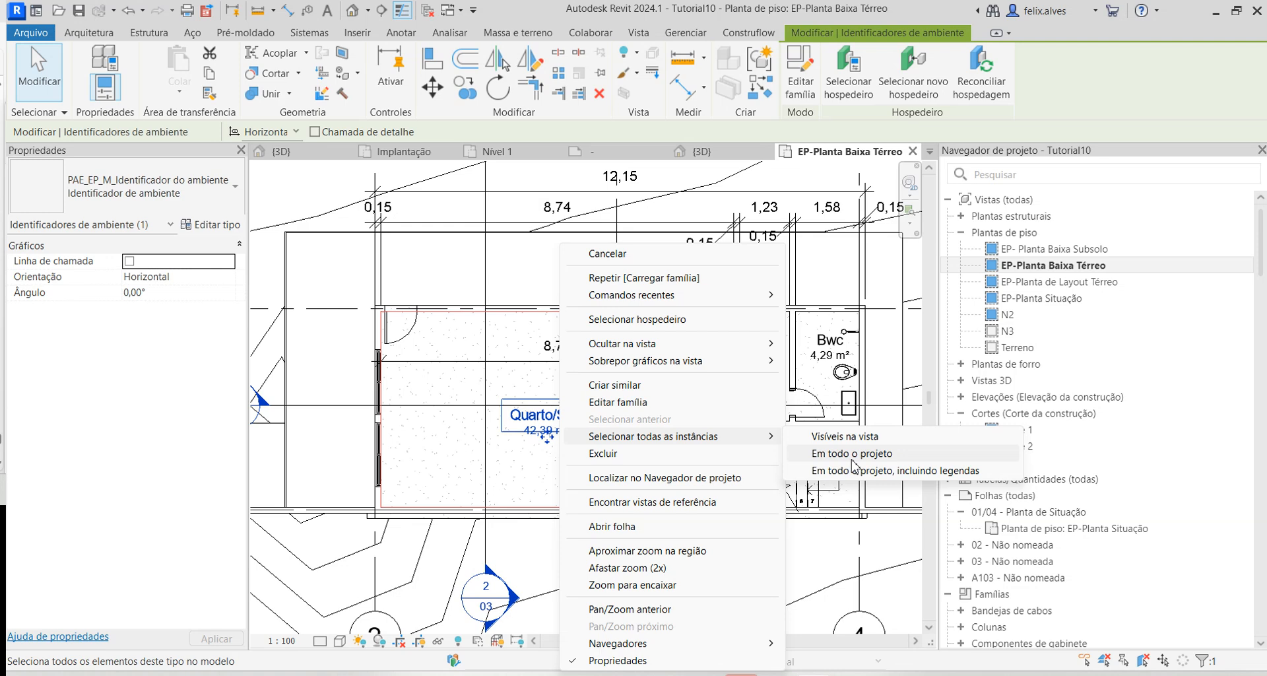
pyautogui.click(852, 455)
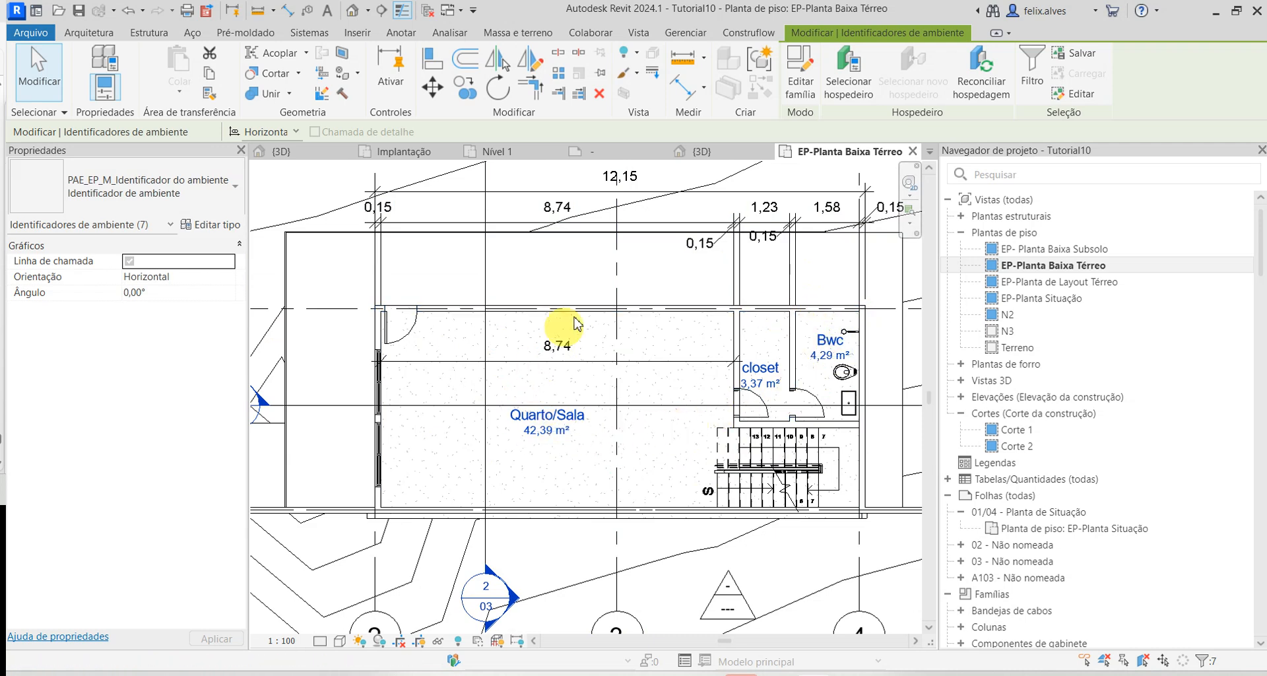
pyautogui.click(162, 198)
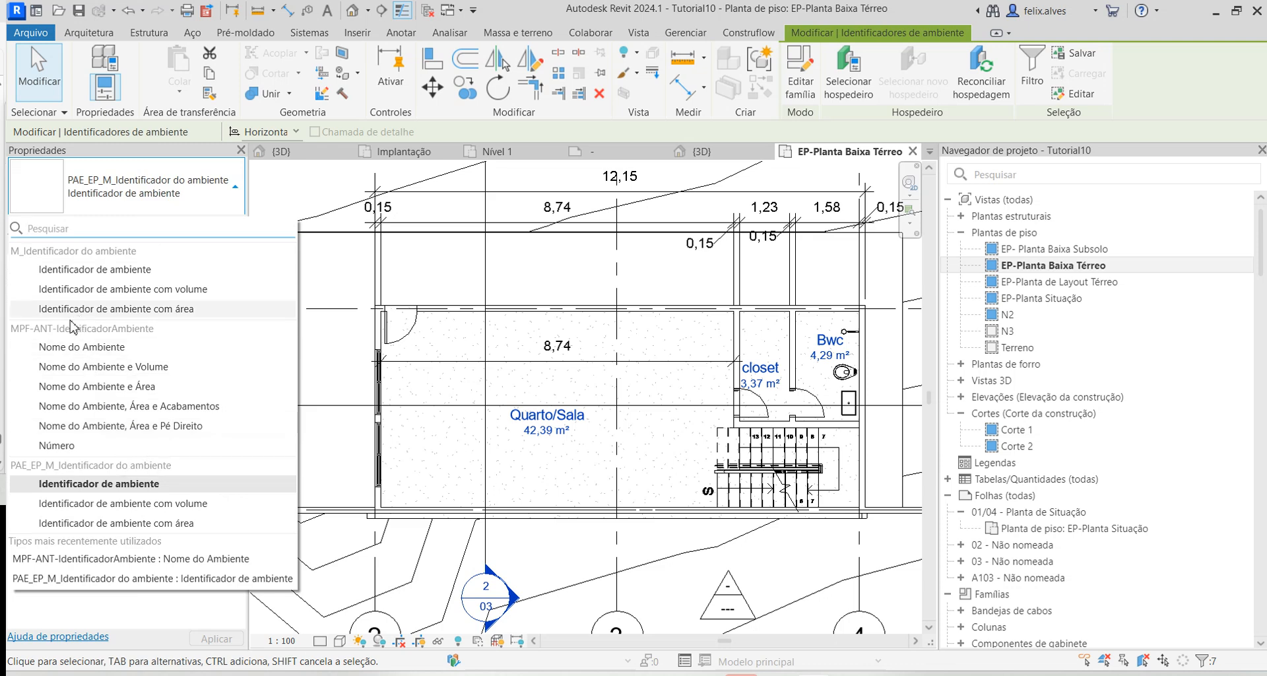
pyautogui.click(159, 428)
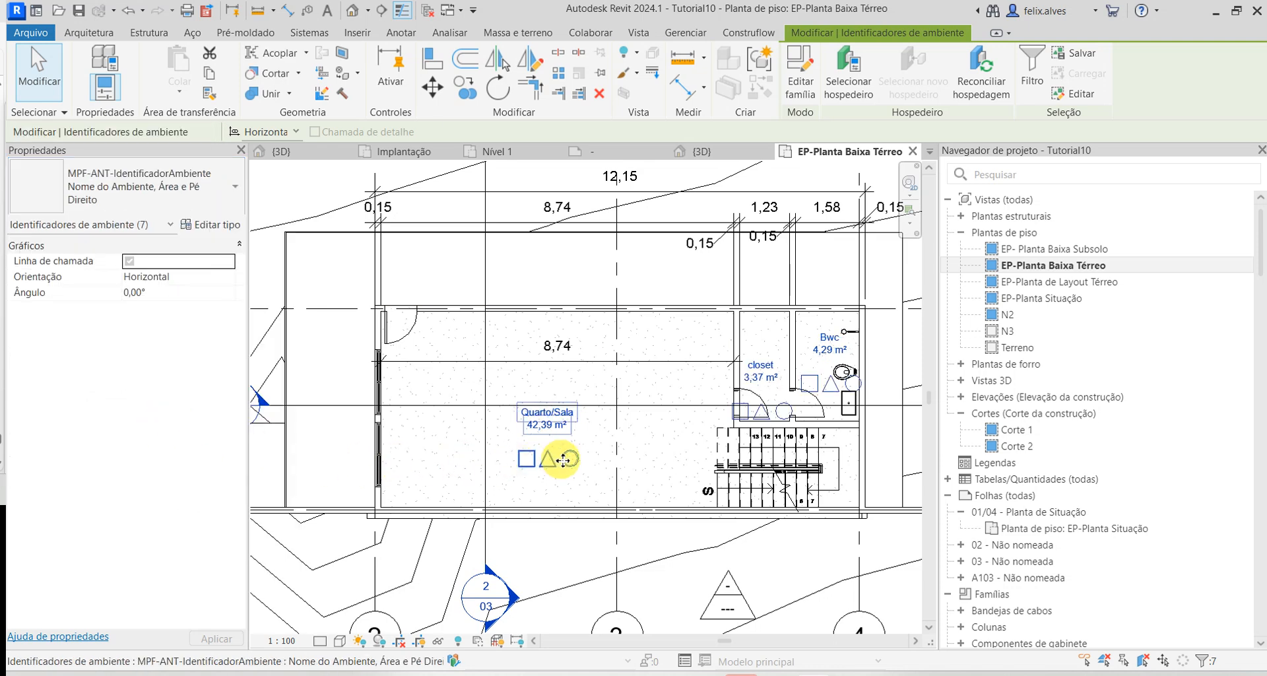
pyautogui.click(901, 536)
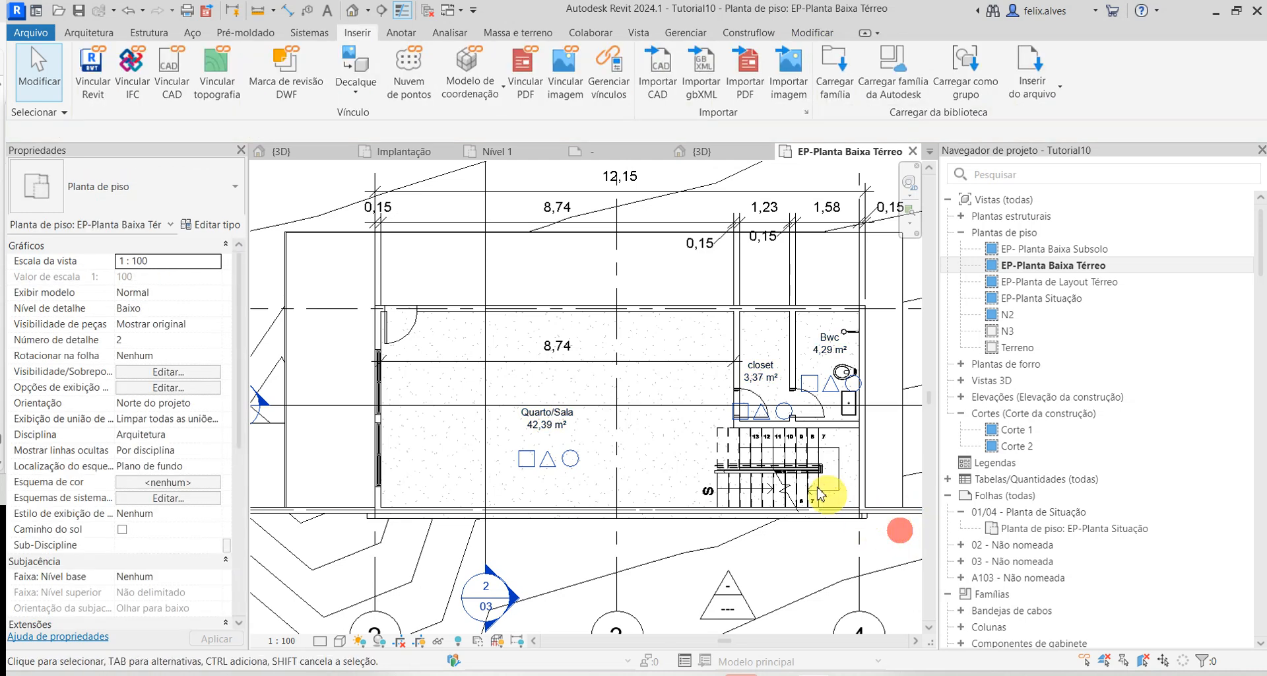
# - Move the closet room tag outside the building, above the plan, with a leader line pointing back to the closet
pyautogui.scroll(3, 759, 435)
pyautogui.scroll(-2, 726, 475)
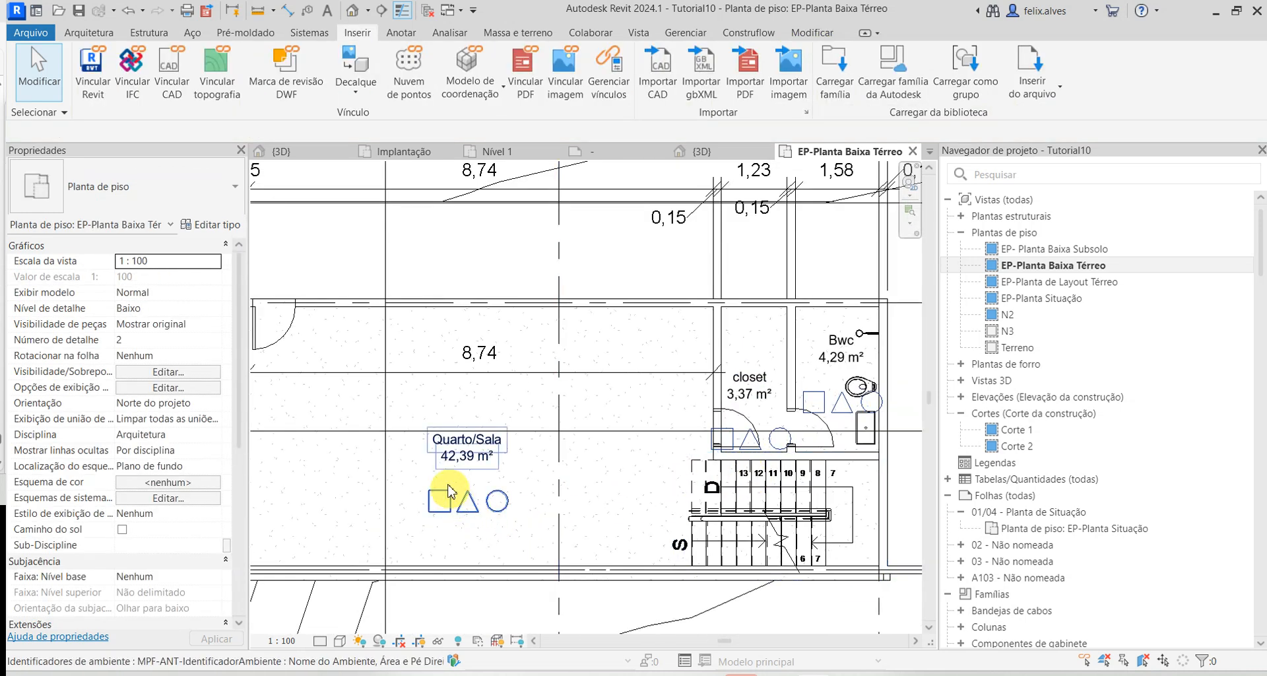
pyautogui.click(758, 398)
pyautogui.click(756, 379)
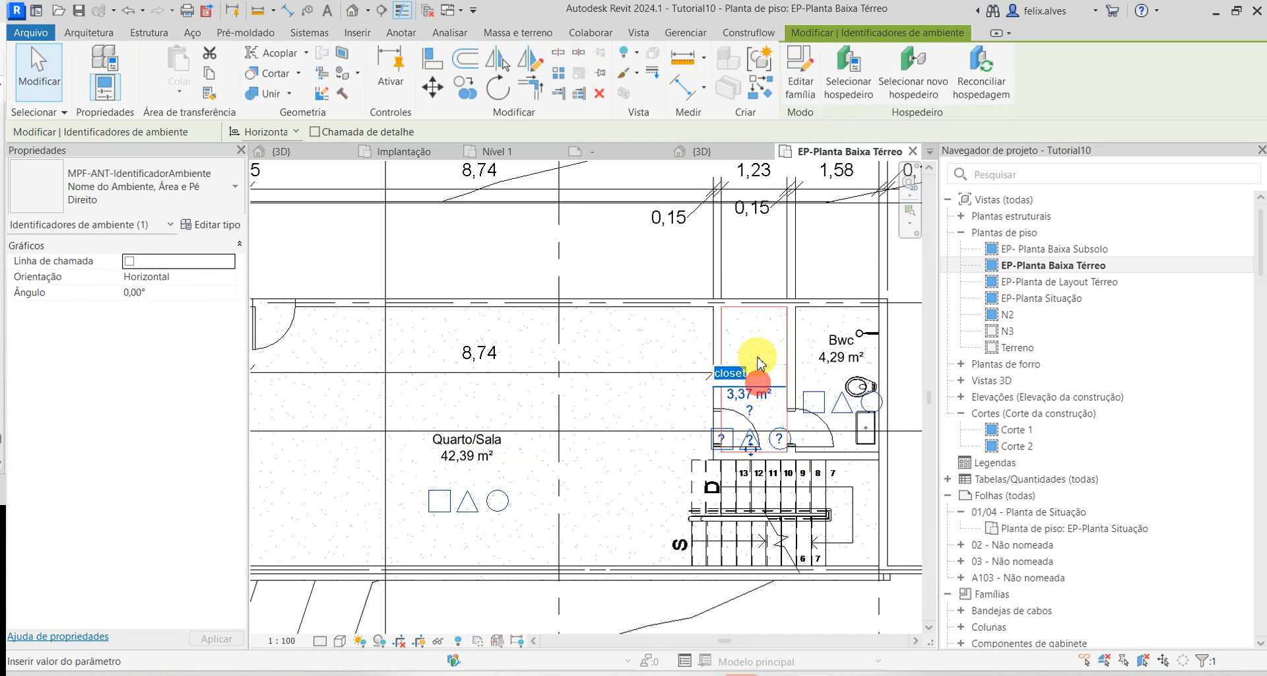
pyautogui.moveTo(773, 418)
pyautogui.mouseDown()
pyautogui.moveTo(764, 451)
pyautogui.moveTo(731, 362)
pyautogui.moveTo(668, 297)
pyautogui.moveTo(679, 276)
pyautogui.moveTo(668, 286)
pyautogui.moveTo(746, 371)
pyautogui.moveTo(741, 359)
pyautogui.moveTo(633, 249)
pyautogui.moveTo(631, 258)
pyautogui.mouseUp()
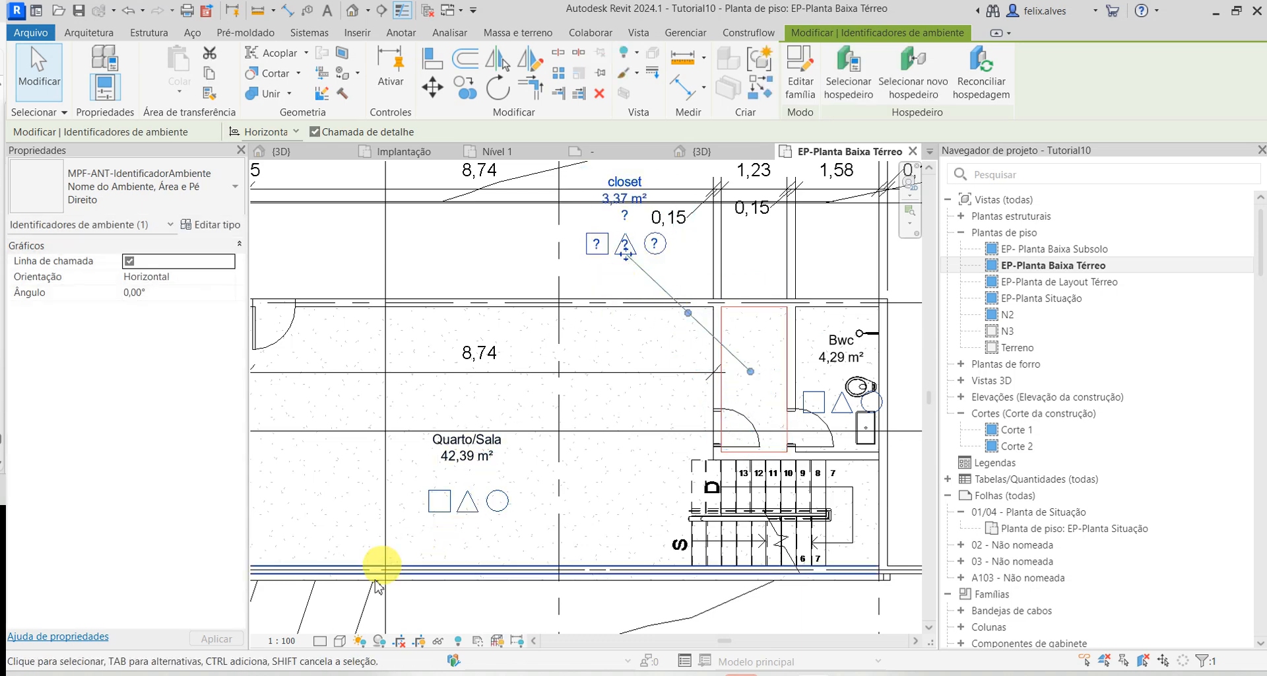
# - Set the EP-Planta Baixa Térreo view scale to 1 : 50
pyautogui.click(284, 640)
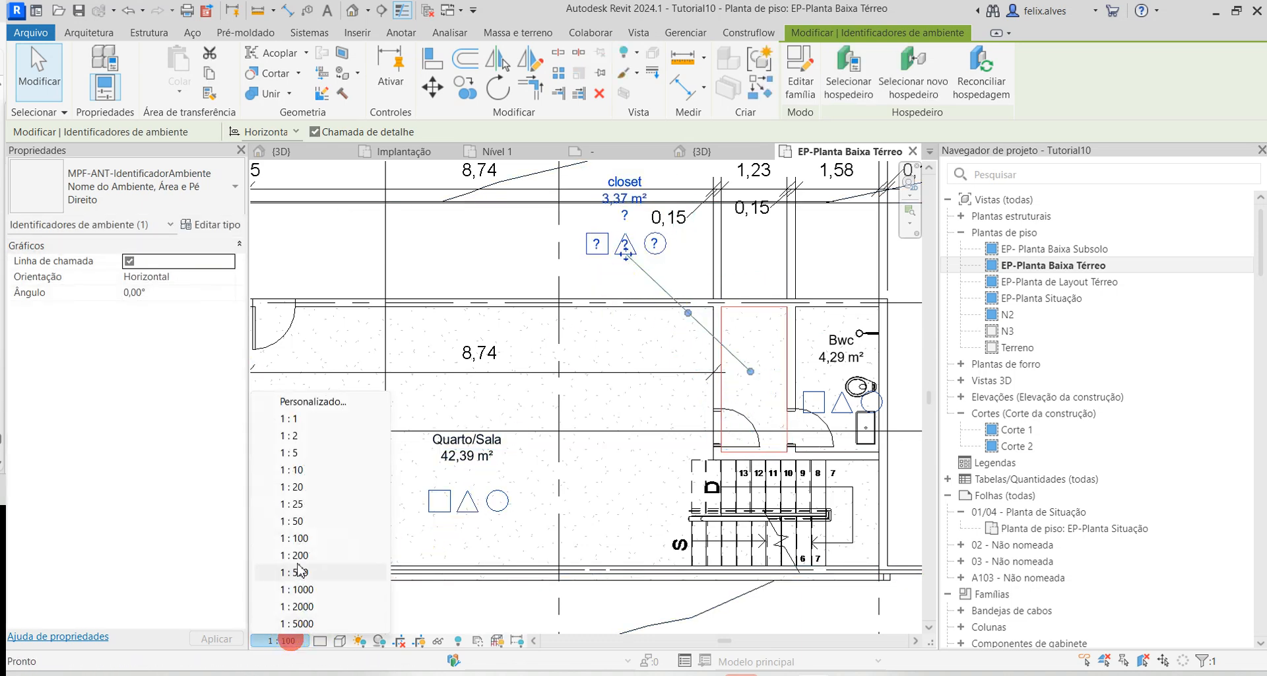
pyautogui.click(298, 521)
pyautogui.press('Escape')
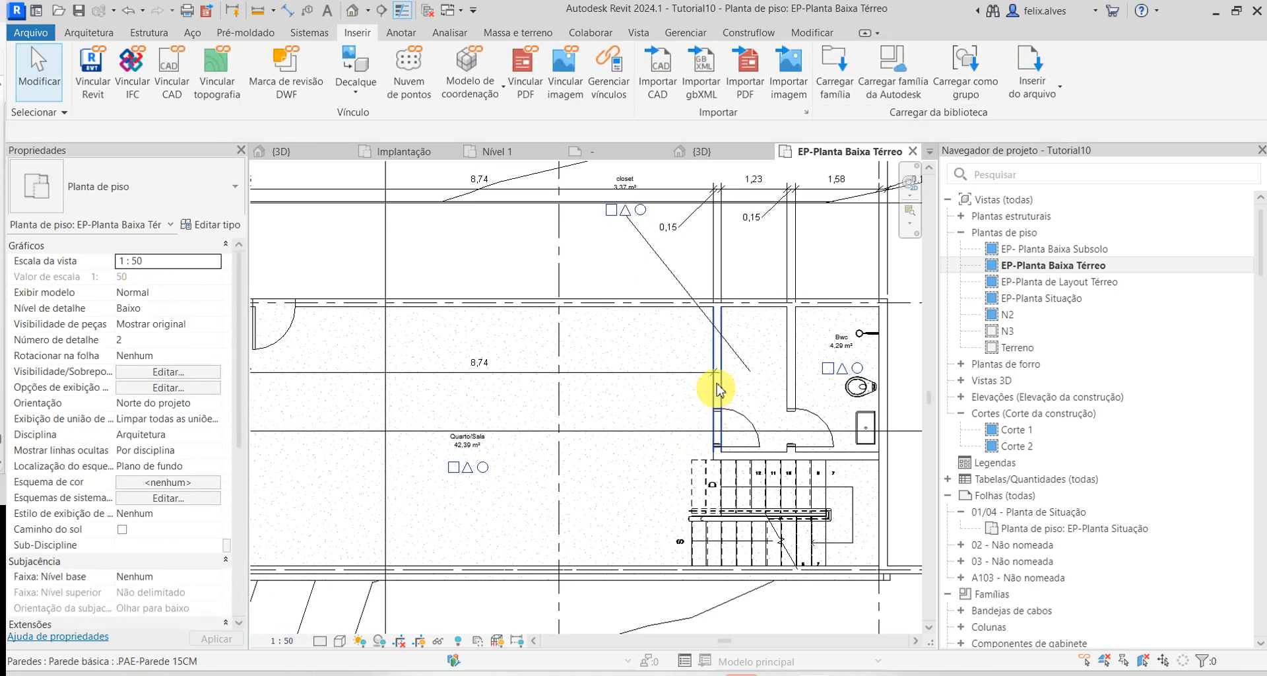
# - Move the closet room tag back inside the closet and turn off its leader line
pyautogui.click(634, 215)
pyautogui.moveTo(624, 218); pyautogui.dragTo(762, 395)
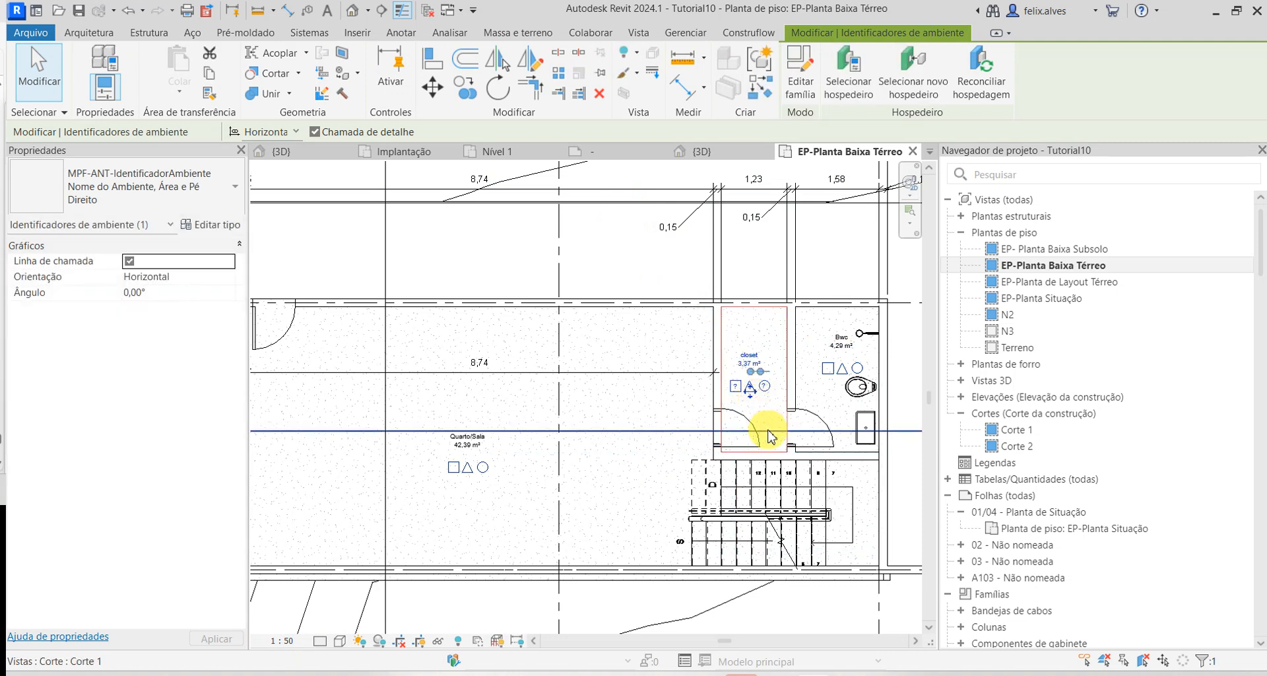
pyautogui.scroll(2, 763, 398)
pyautogui.press('Escape')
pyautogui.scroll(3, 767, 388)
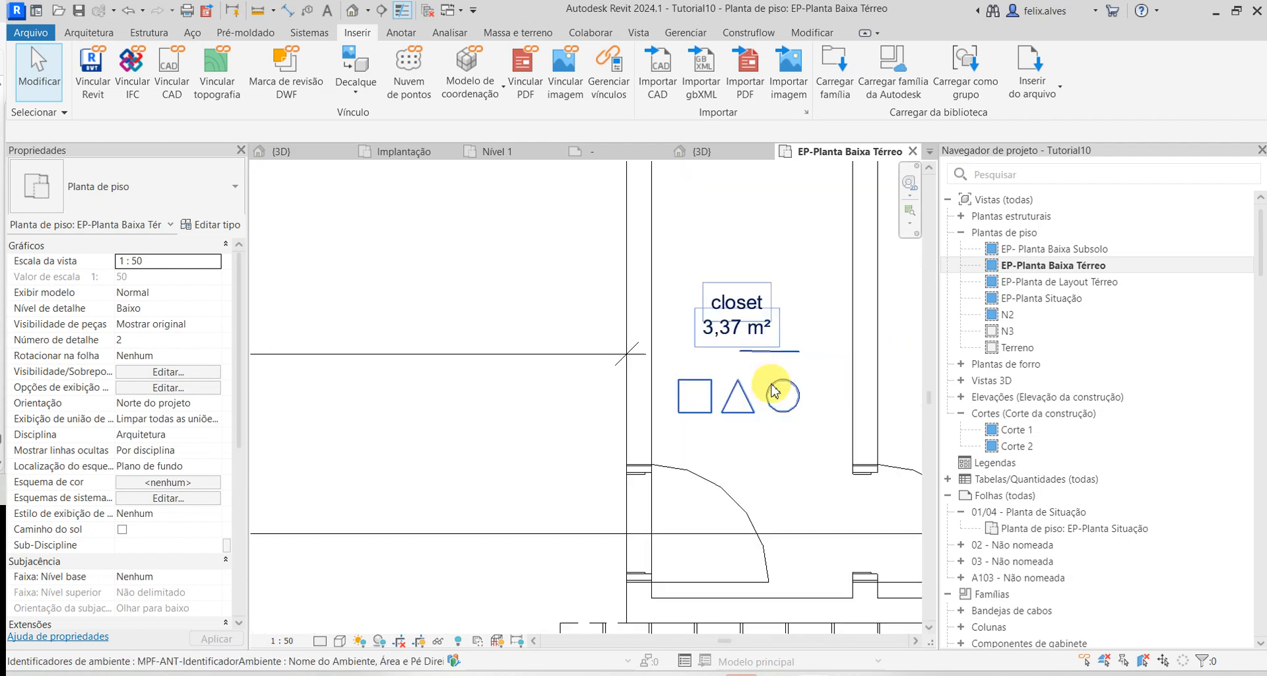
pyautogui.click(748, 339)
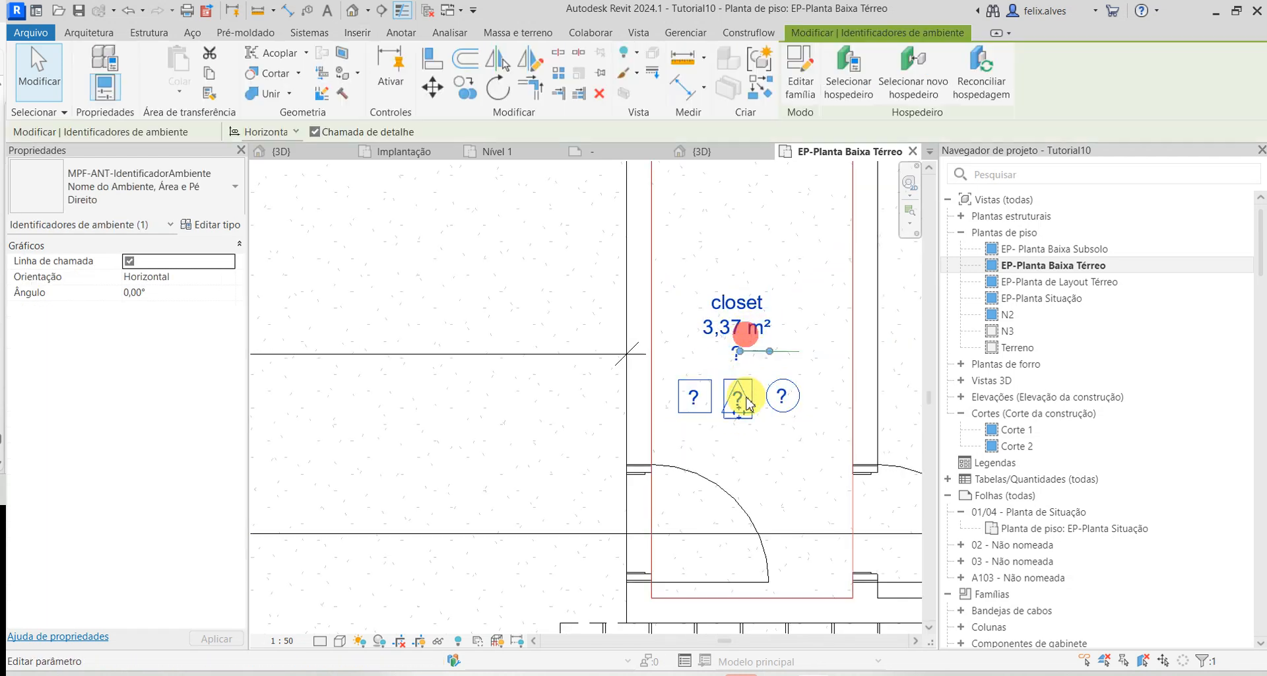
pyautogui.click(131, 263)
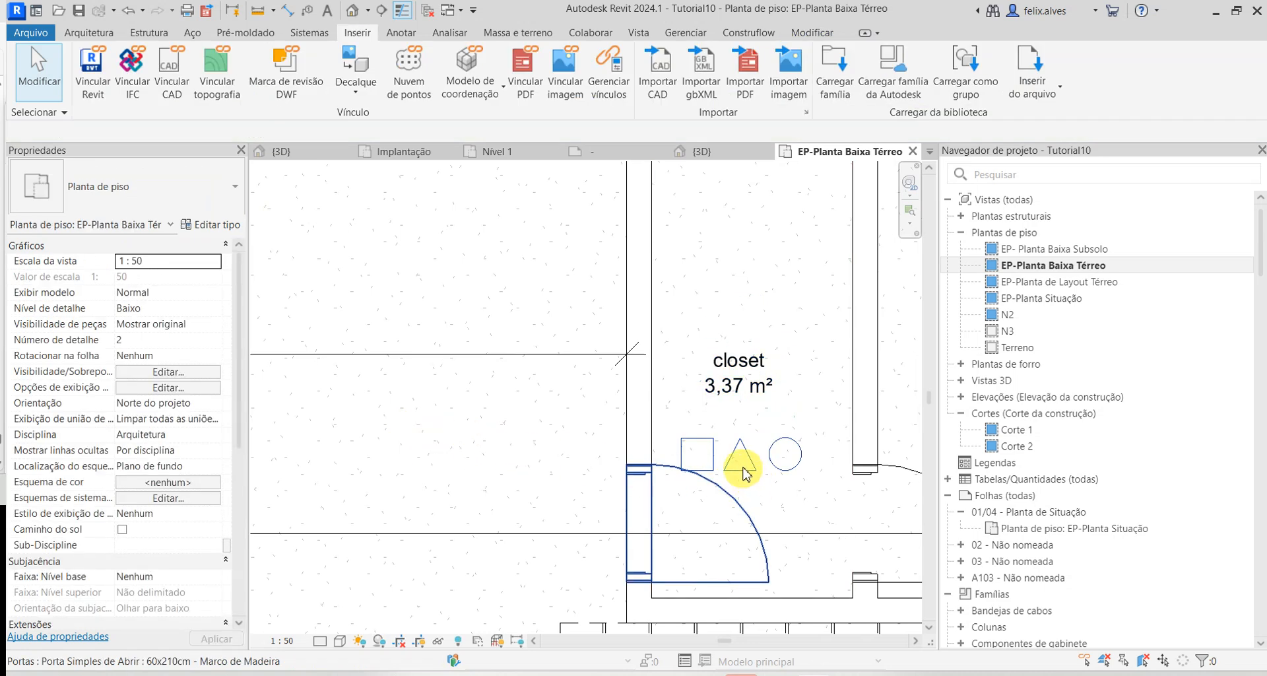
# - Move the closet room tag up within the room, away from the door swing
pyautogui.click(742, 479)
pyautogui.press('Escape')
pyautogui.click(742, 474)
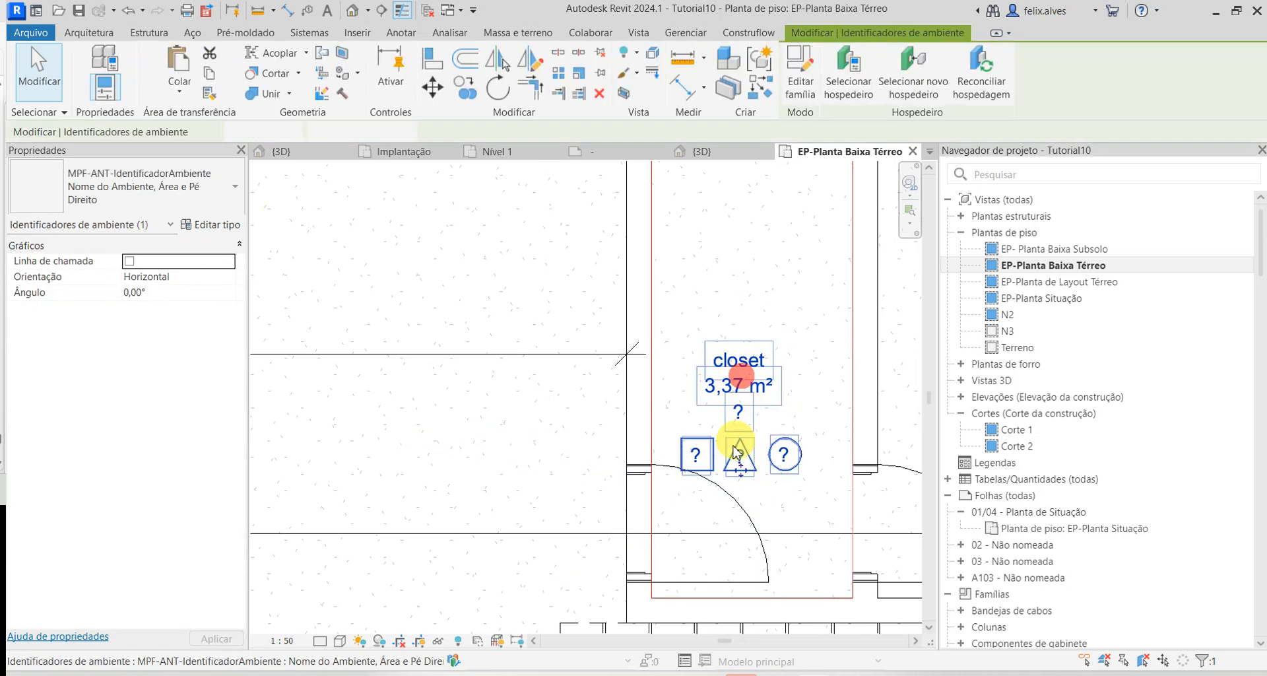
pyautogui.moveTo(746, 476); pyautogui.dragTo(756, 351)
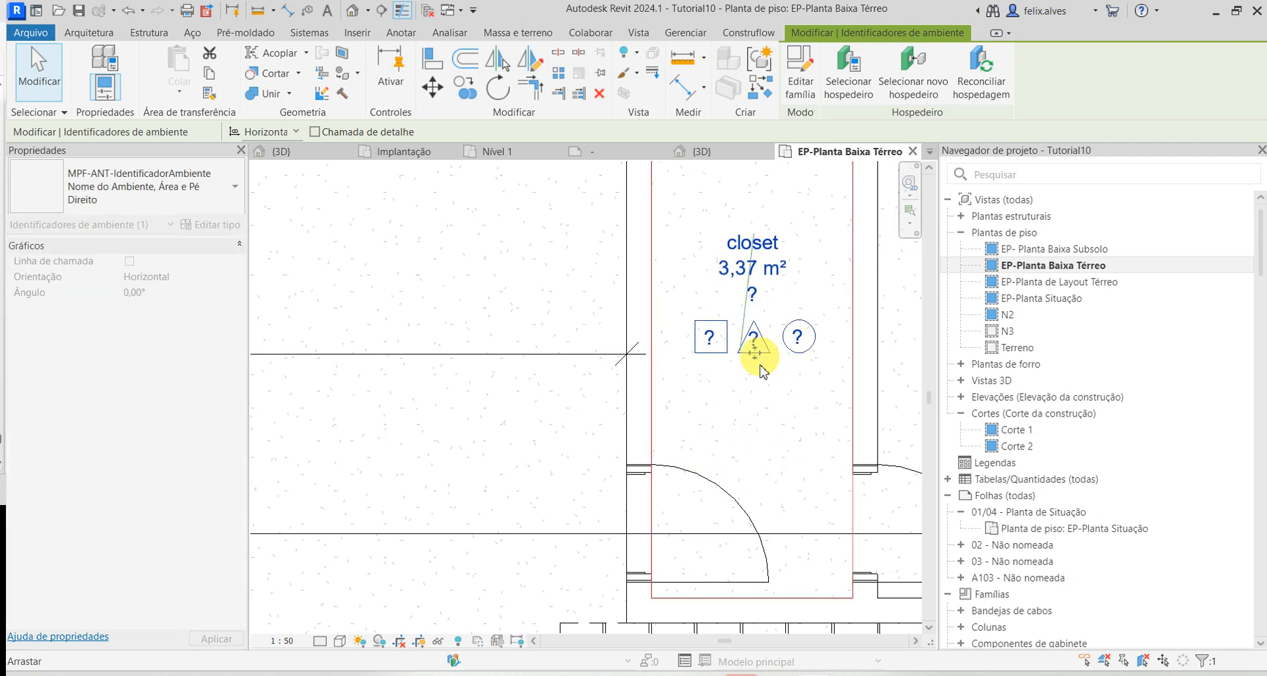
pyautogui.click(768, 428)
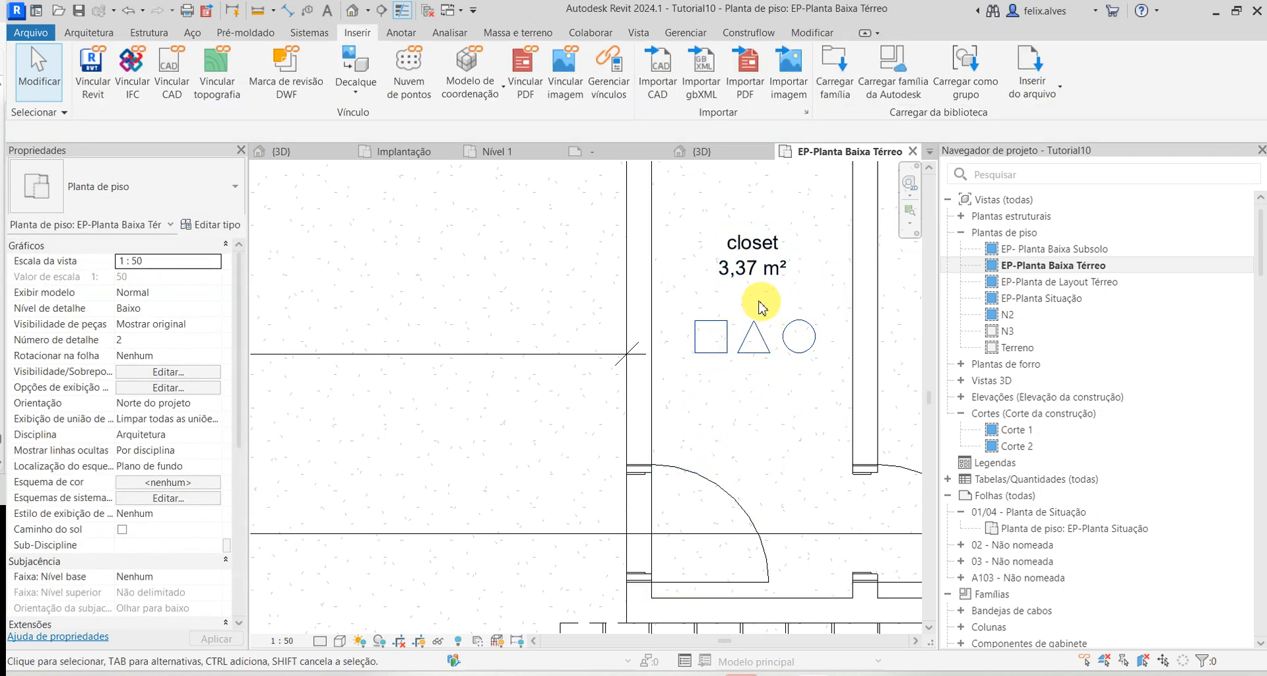
# - Turn on the closet room tag's leader line and shift the tag slightly within the room
pyautogui.click(763, 344)
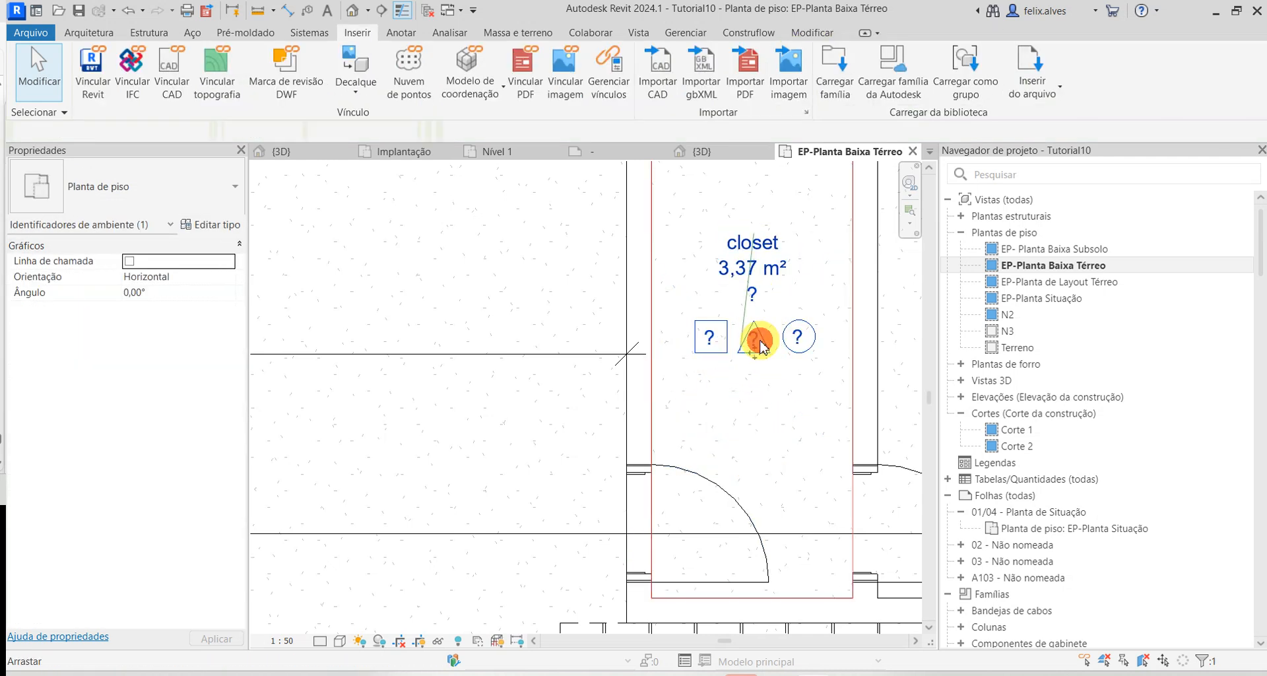
pyautogui.click(129, 261)
pyautogui.moveTo(754, 353)
pyautogui.mouseDown()
pyautogui.moveTo(719, 370)
pyautogui.moveTo(405, 249)
pyautogui.moveTo(628, 311)
pyautogui.moveTo(744, 311)
pyautogui.moveTo(738, 353)
pyautogui.mouseUp()
pyautogui.press('Escape')
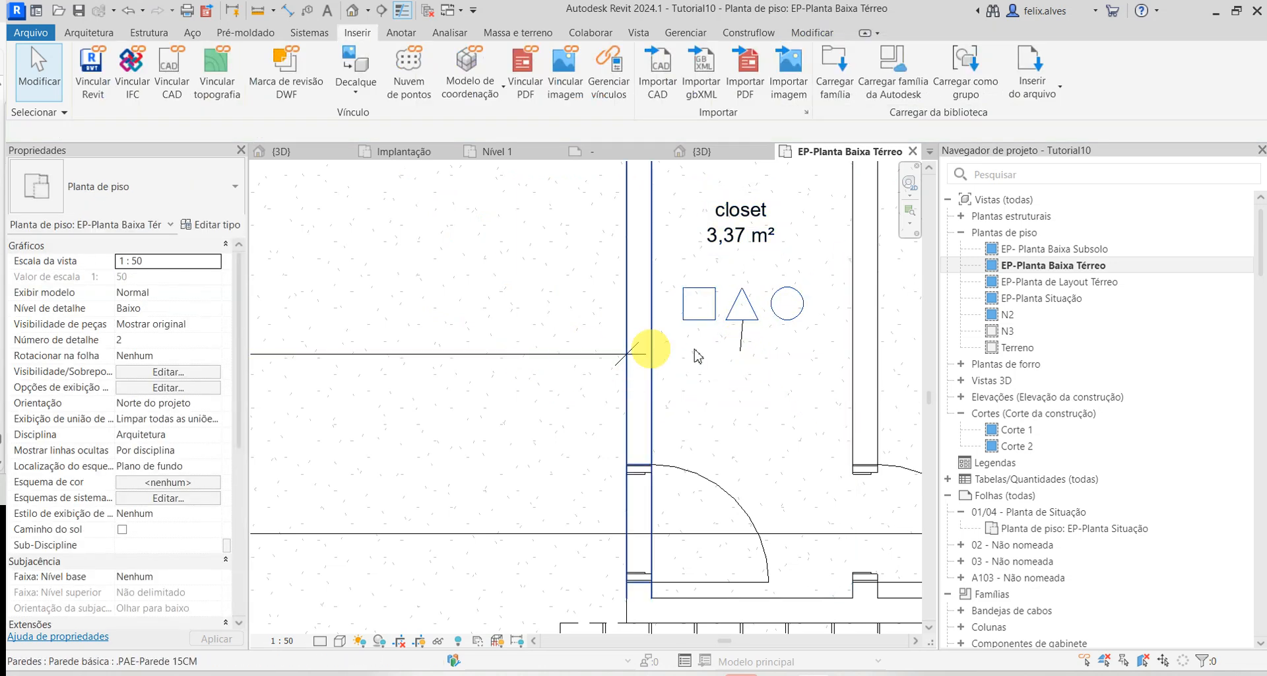
# - Turn off the closet room tag's leader line
pyautogui.click(741, 314)
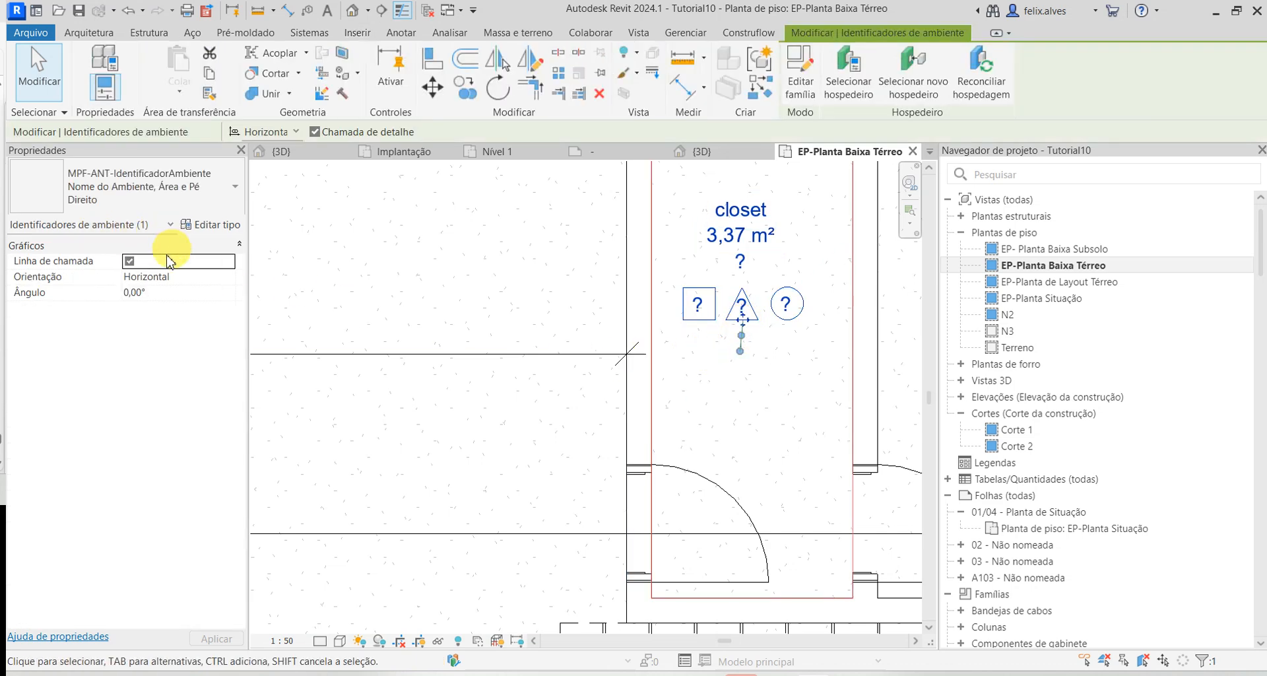
pyautogui.click(130, 262)
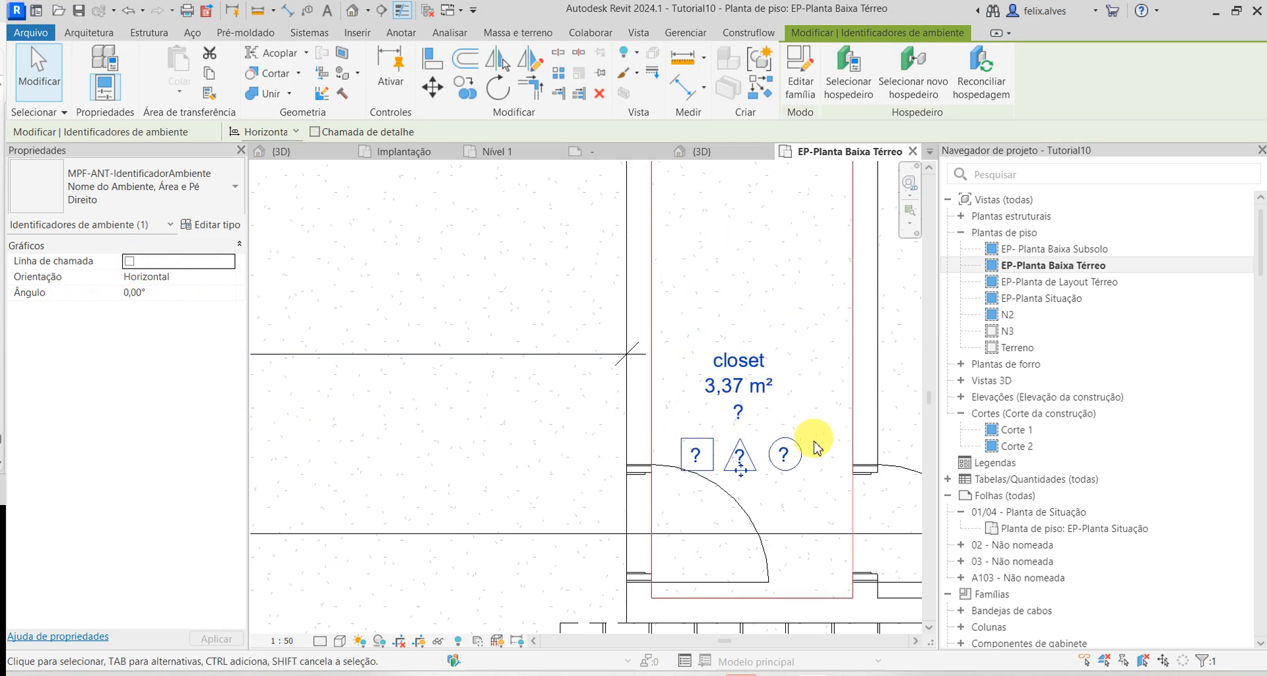
pyautogui.press('Escape')
# - Reposition the closet room tag in the upper part of the closet, clear of the door swing
pyautogui.click(741, 470)
pyautogui.press('Escape')
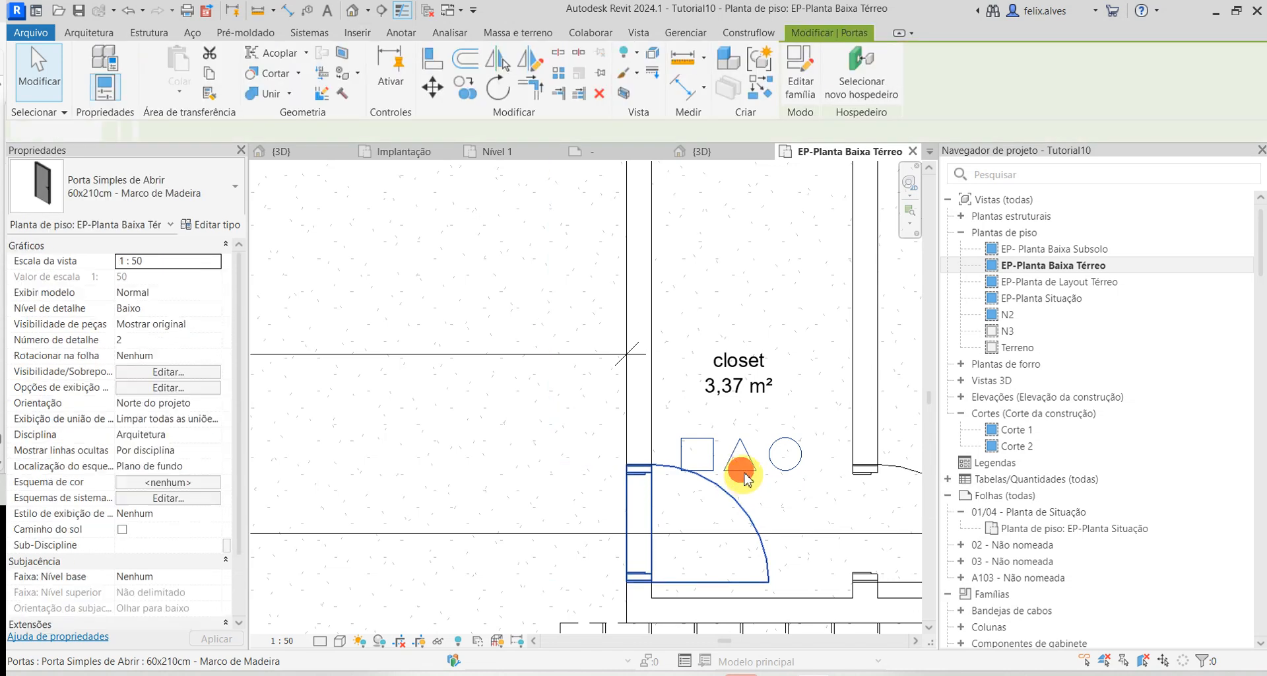
pyautogui.click(749, 460)
pyautogui.press('Escape')
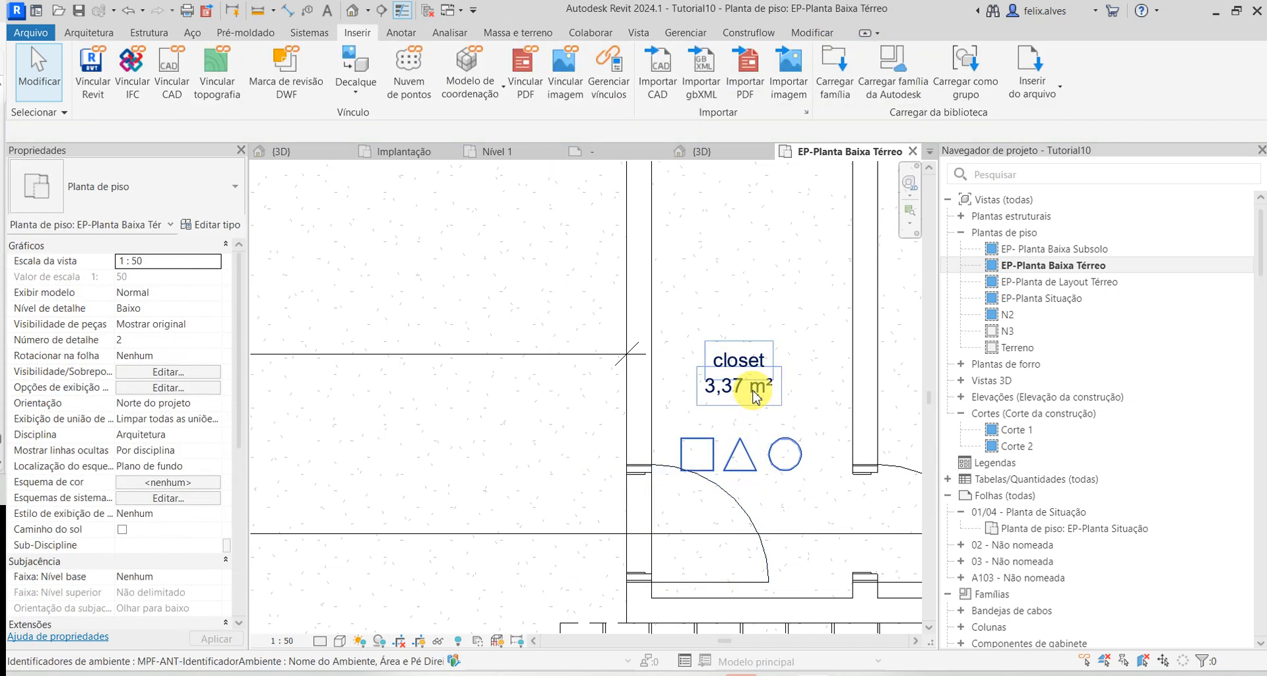
pyautogui.click(752, 391)
pyautogui.moveTo(740, 461); pyautogui.dragTo(772, 330)
pyautogui.press('Escape')
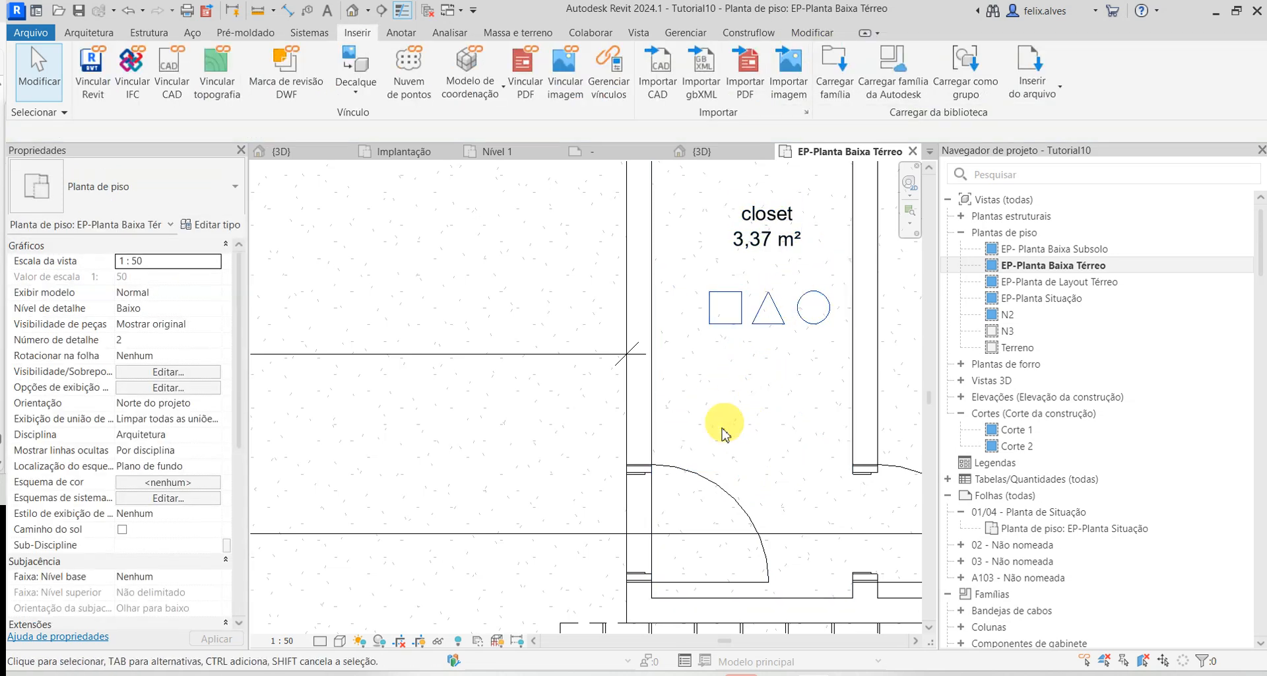
# - Fill in the ceiling height of the Quarto/Sala room tag as P.D. 2,60 m
pyautogui.scroll(-2, 708, 447)
pyautogui.scroll(-2, 708, 443)
pyautogui.moveTo(553, 544); pyautogui.dragTo(721, 453, button='middle')
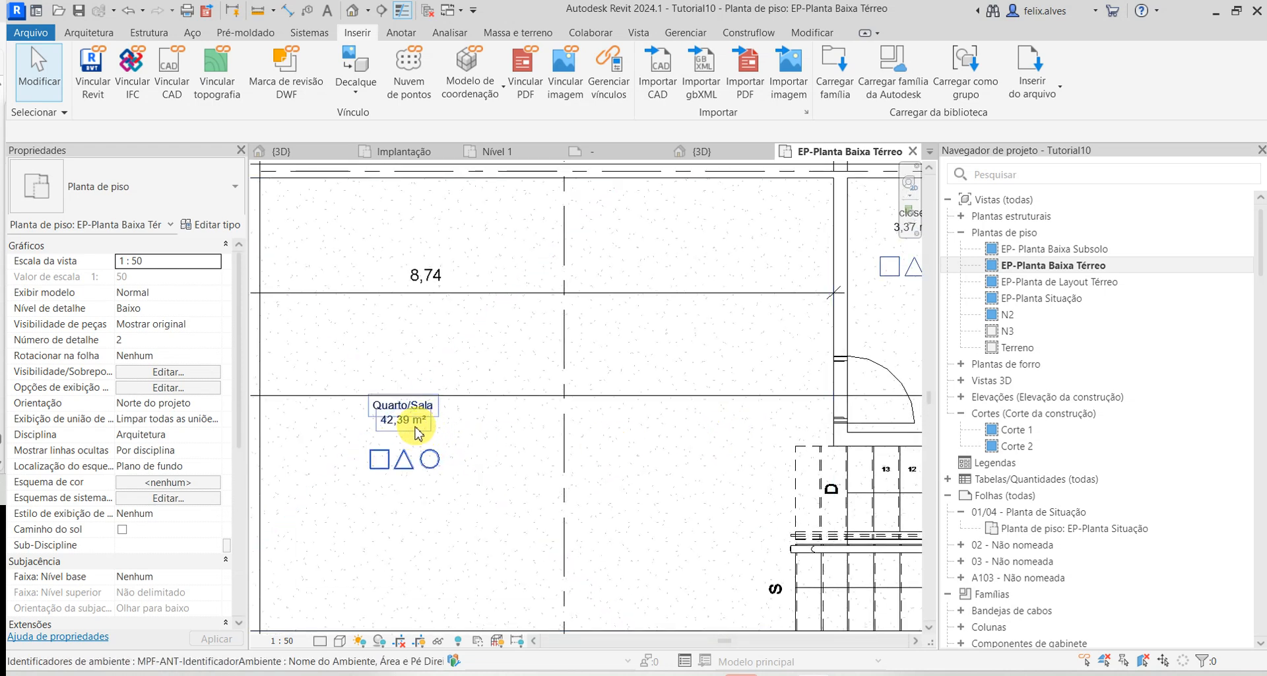
pyautogui.click(417, 433)
pyautogui.click(402, 441)
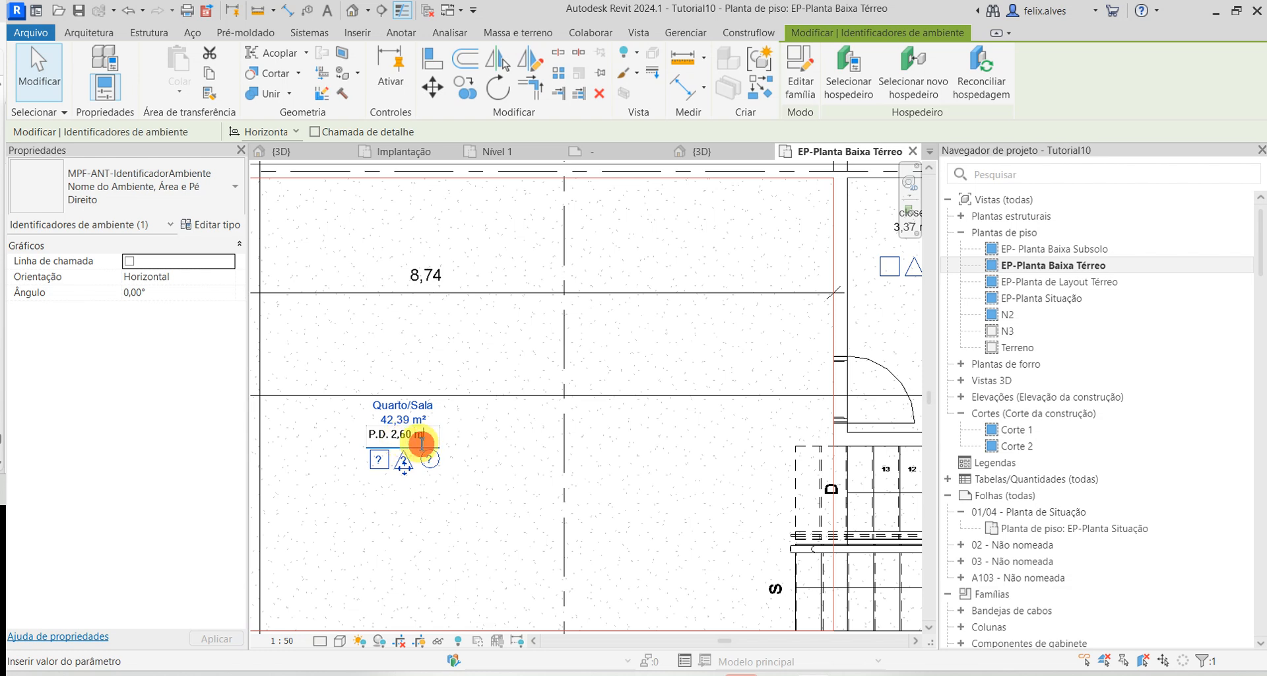
pyautogui.moveTo(422, 441); pyautogui.dragTo(287, 456)
pyautogui.press('Delete')
pyautogui.press('Return')
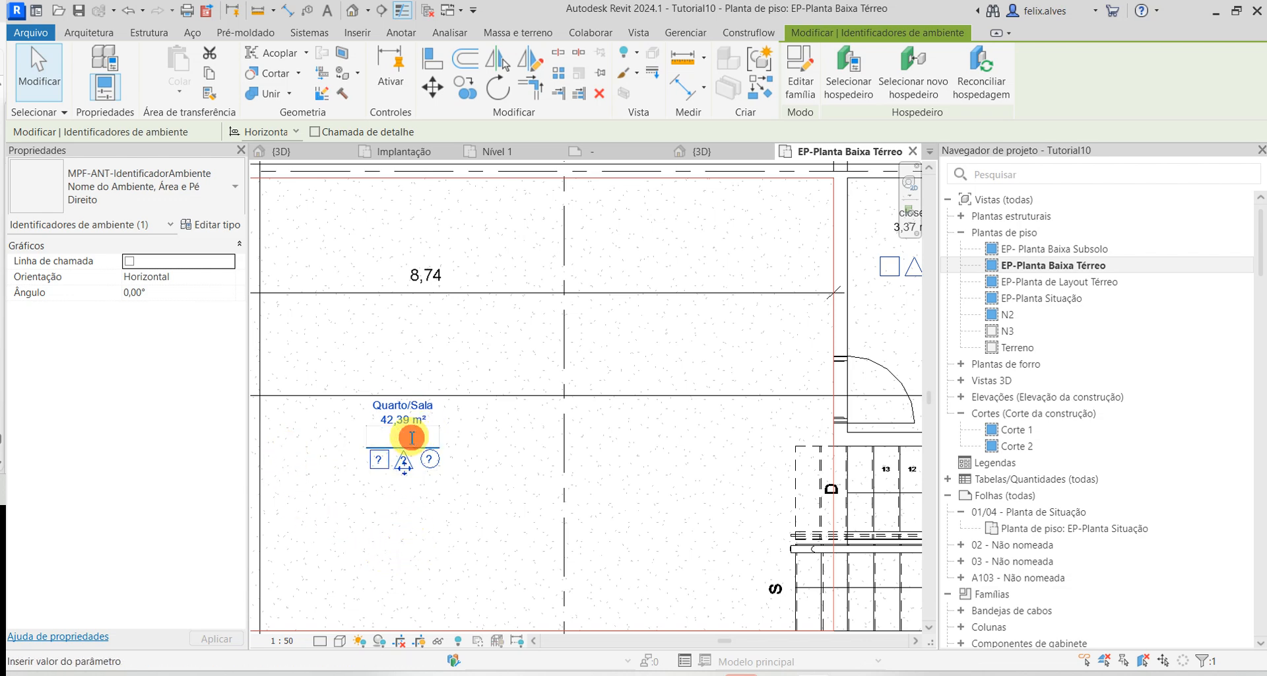
pyautogui.click(481, 533)
# - Enter the ceiling height P.D. 2,60 m in the closet and Bwc room tags
pyautogui.scroll(-1, 526, 498)
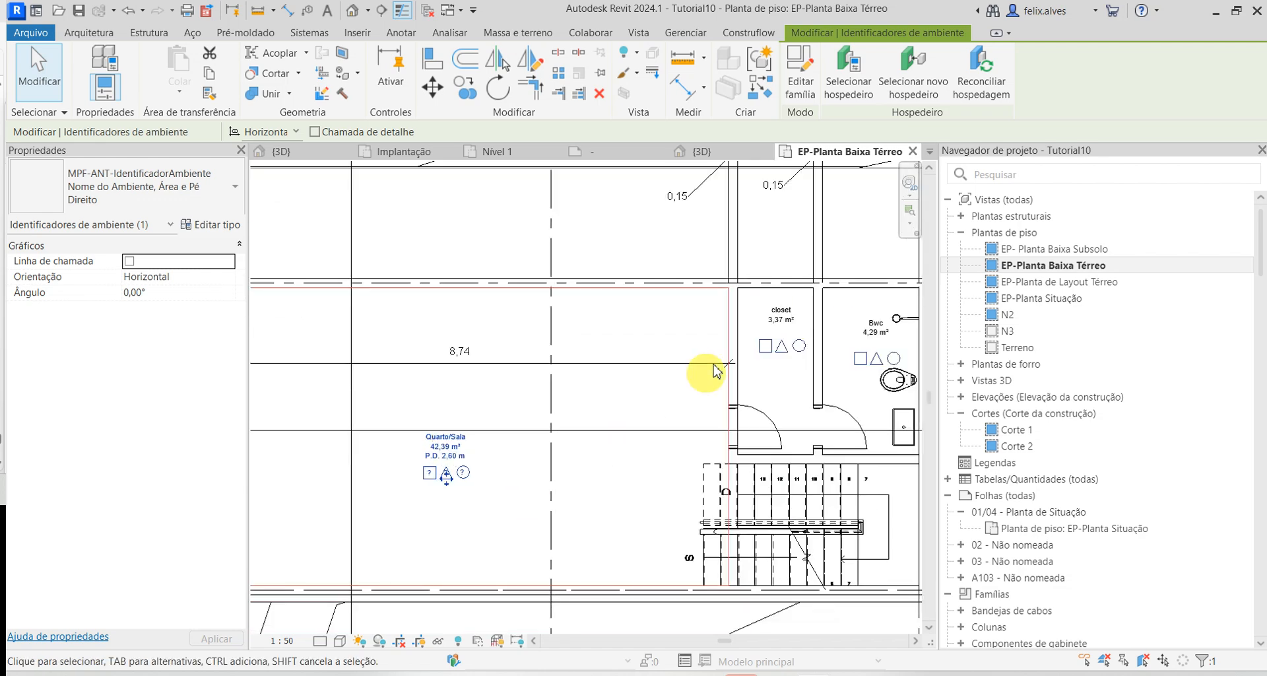
pyautogui.moveTo(717, 368); pyautogui.dragTo(487, 421, button='middle')
pyautogui.scroll(2, 573, 393)
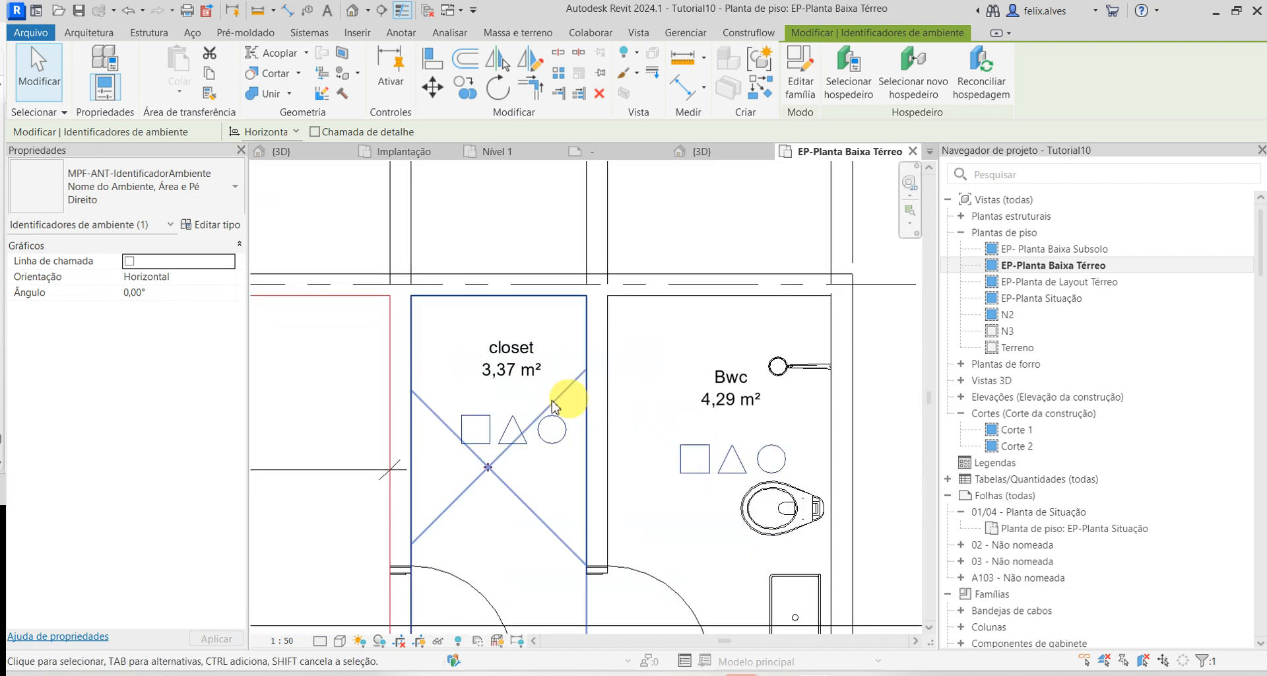
pyautogui.click(516, 380)
pyautogui.click(519, 393)
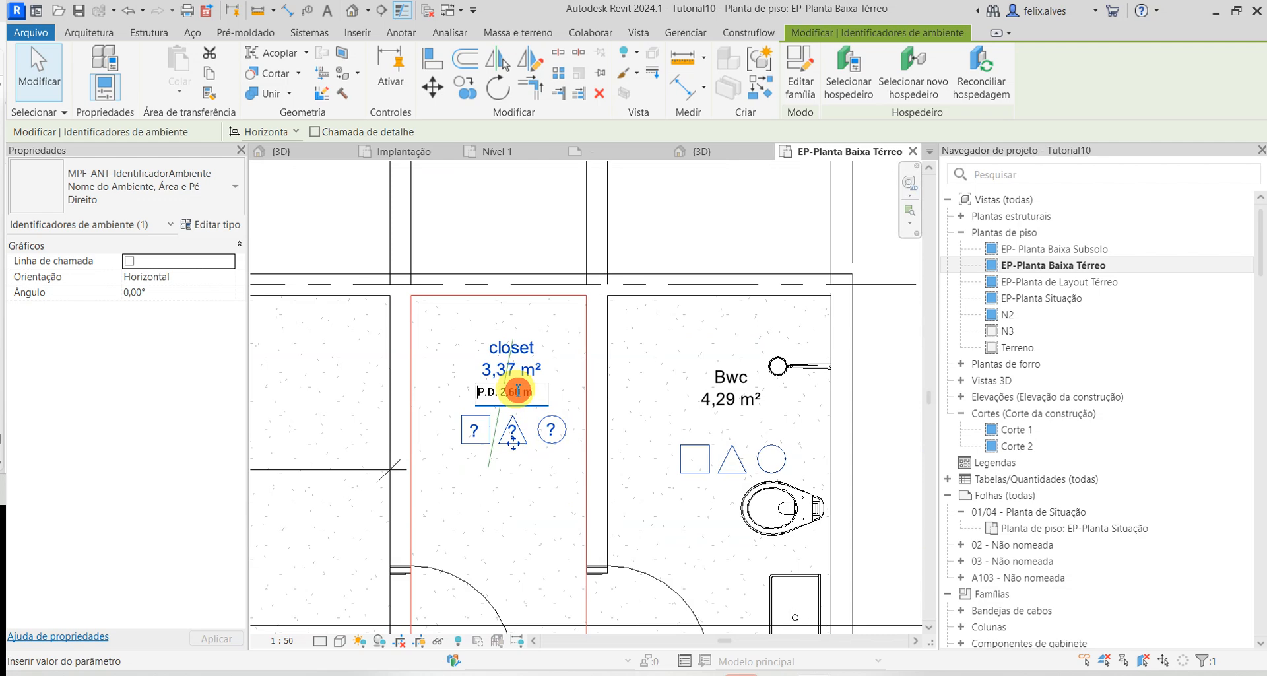
pyautogui.click(563, 409)
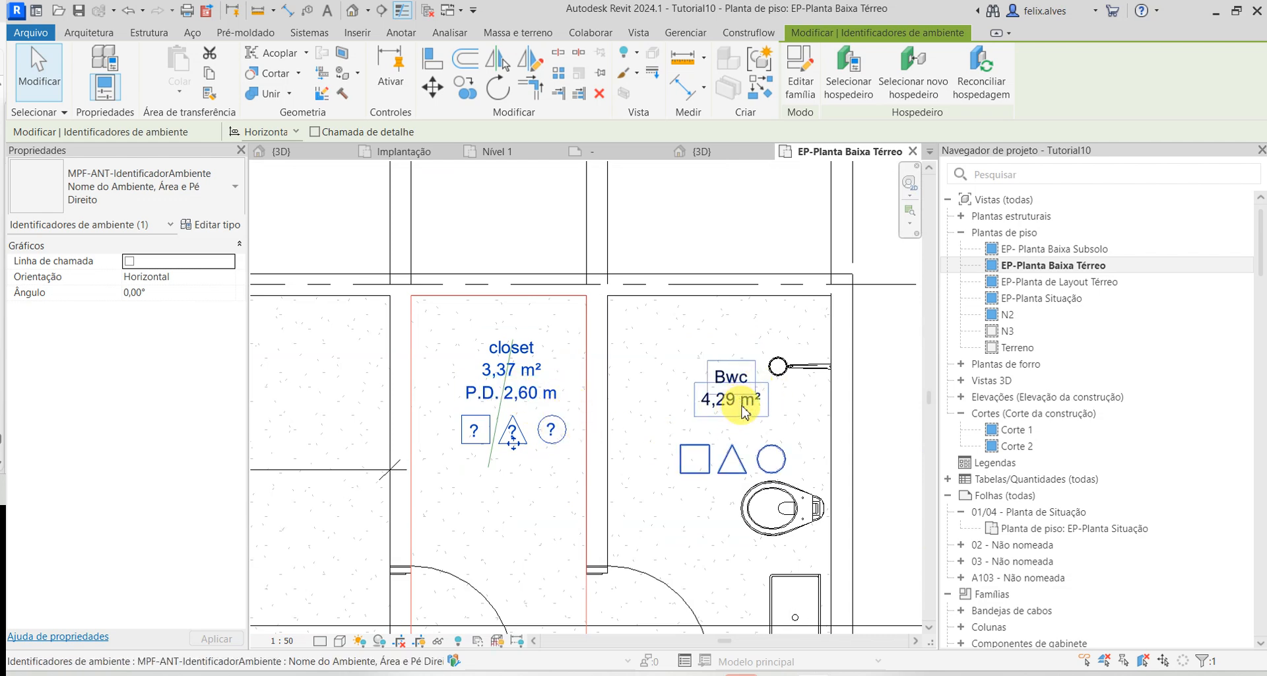
pyautogui.press('Escape')
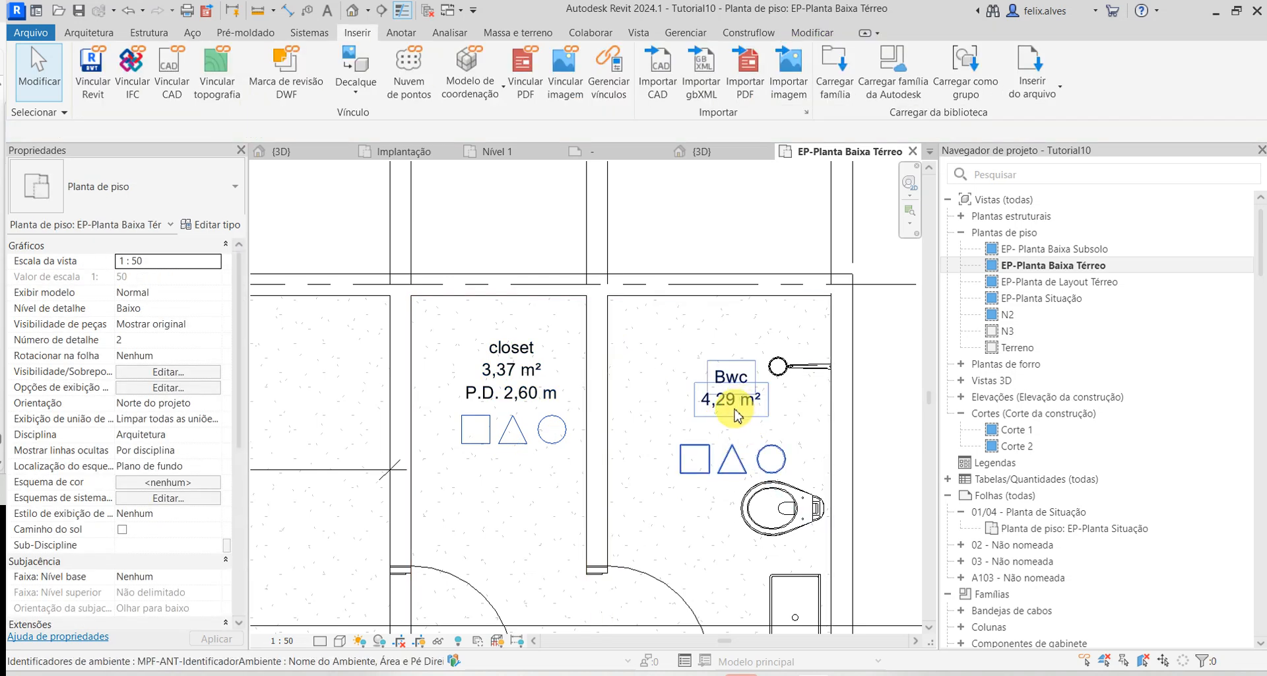
pyautogui.click(737, 416)
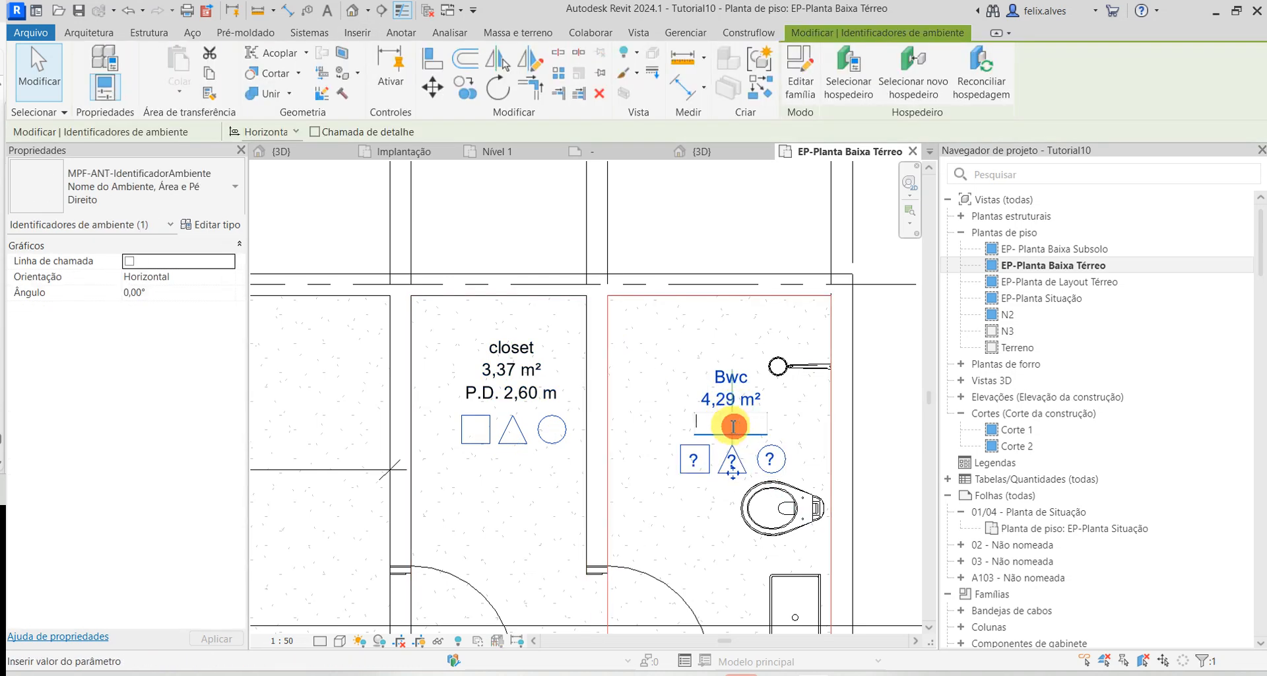
pyautogui.press('Escape')
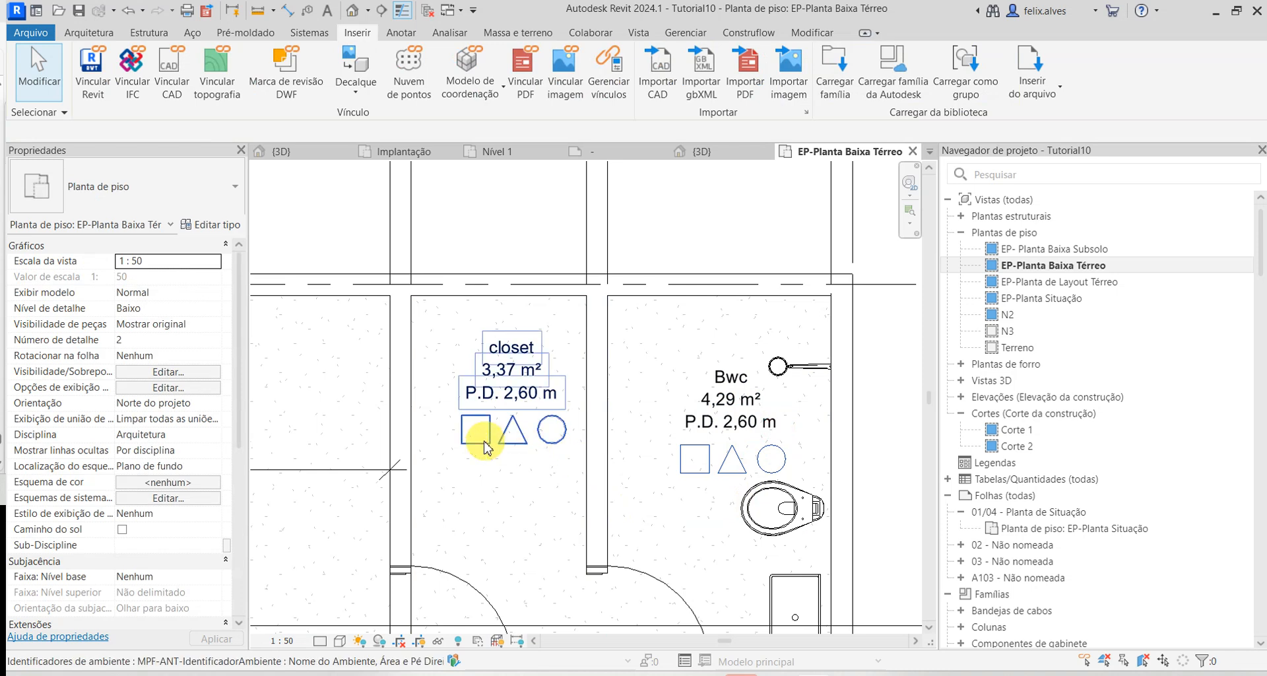
# - Set the ceiling height text in the Bwc room tag to P.D. 2,40 m
pyautogui.scroll(3, 486, 422)
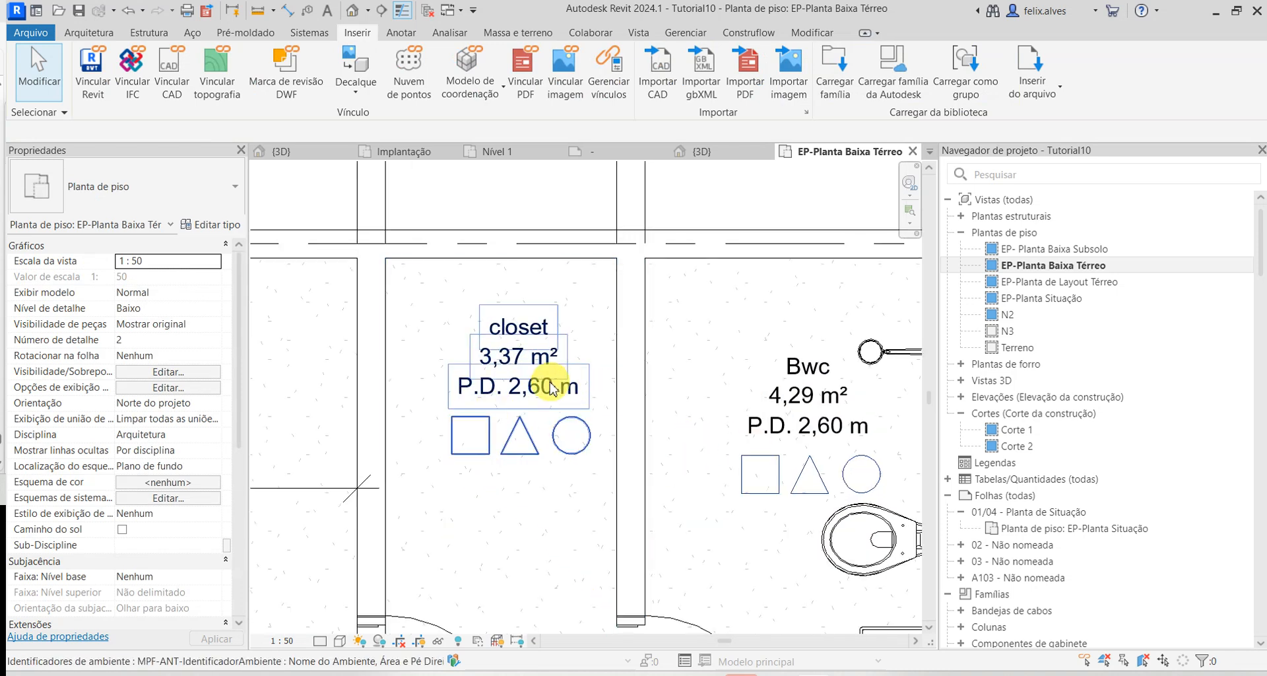
pyautogui.doubleClick(811, 429)
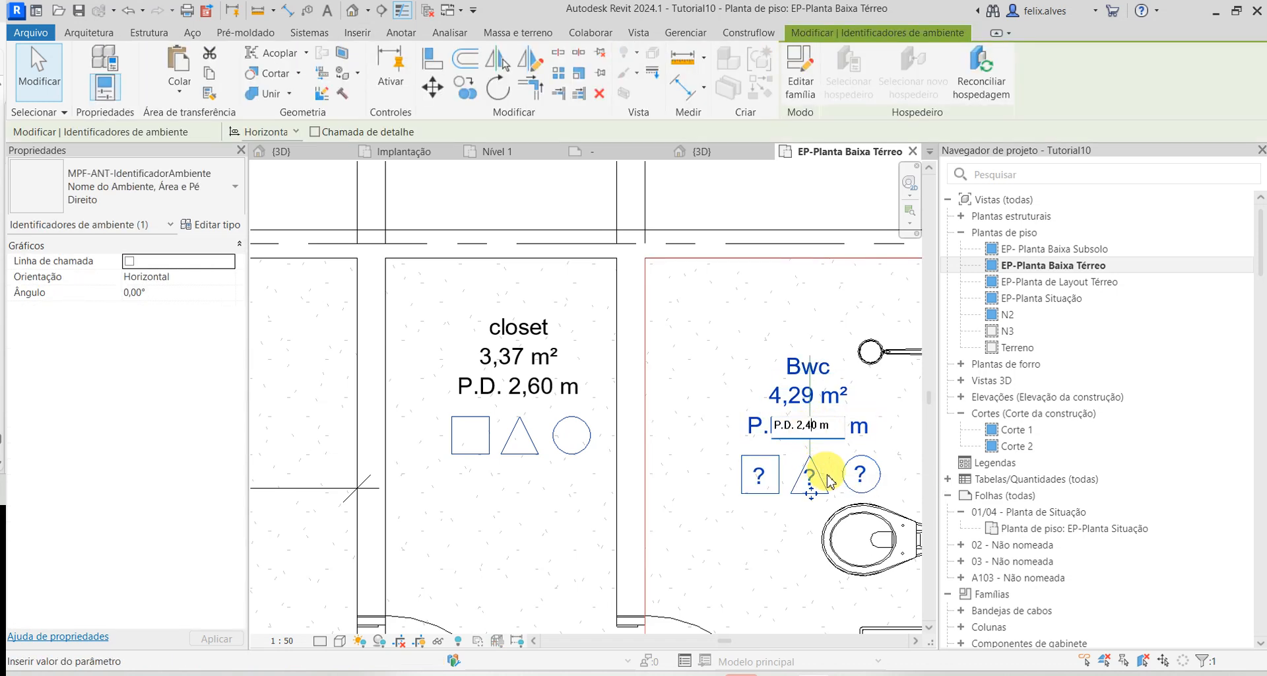
pyautogui.click(815, 212)
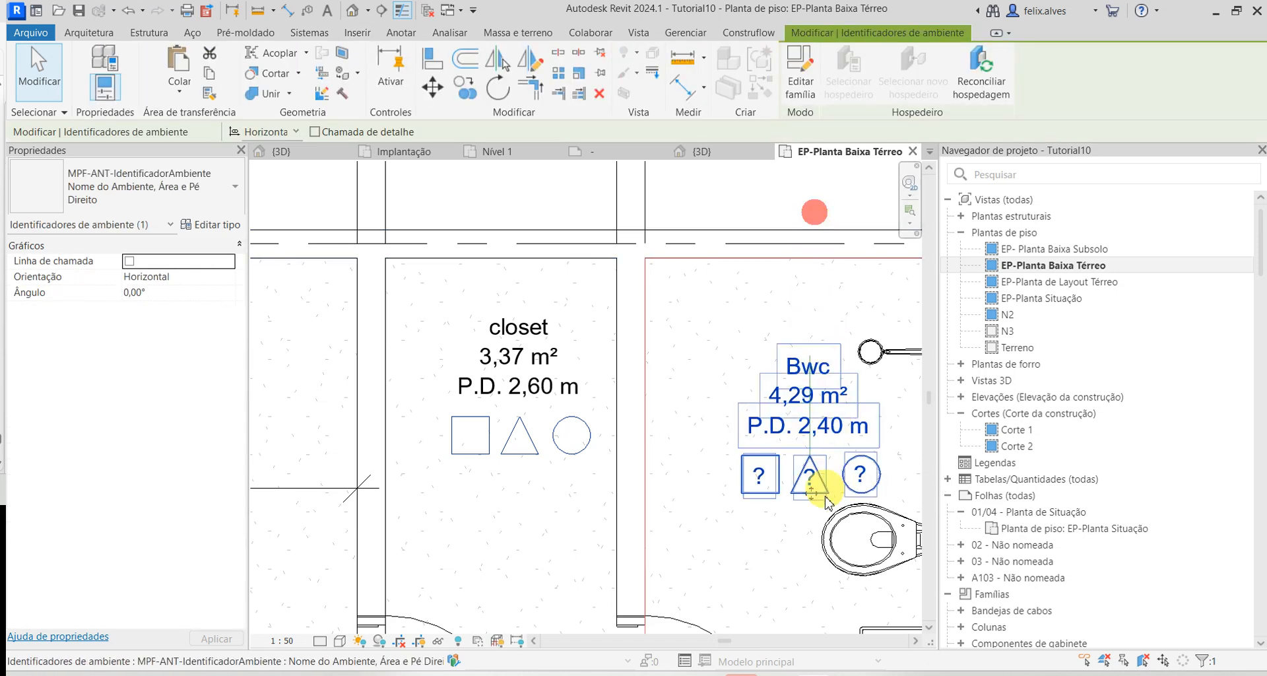
# - Fill the square, triangle and circle finish symbols of the Quarto/Sala room tag with 1, 1 and 1
pyautogui.moveTo(759, 563); pyautogui.dragTo(758, 441, button='middle')
pyautogui.scroll(-5, 649, 526)
pyautogui.moveTo(663, 532); pyautogui.dragTo(868, 465, button='middle')
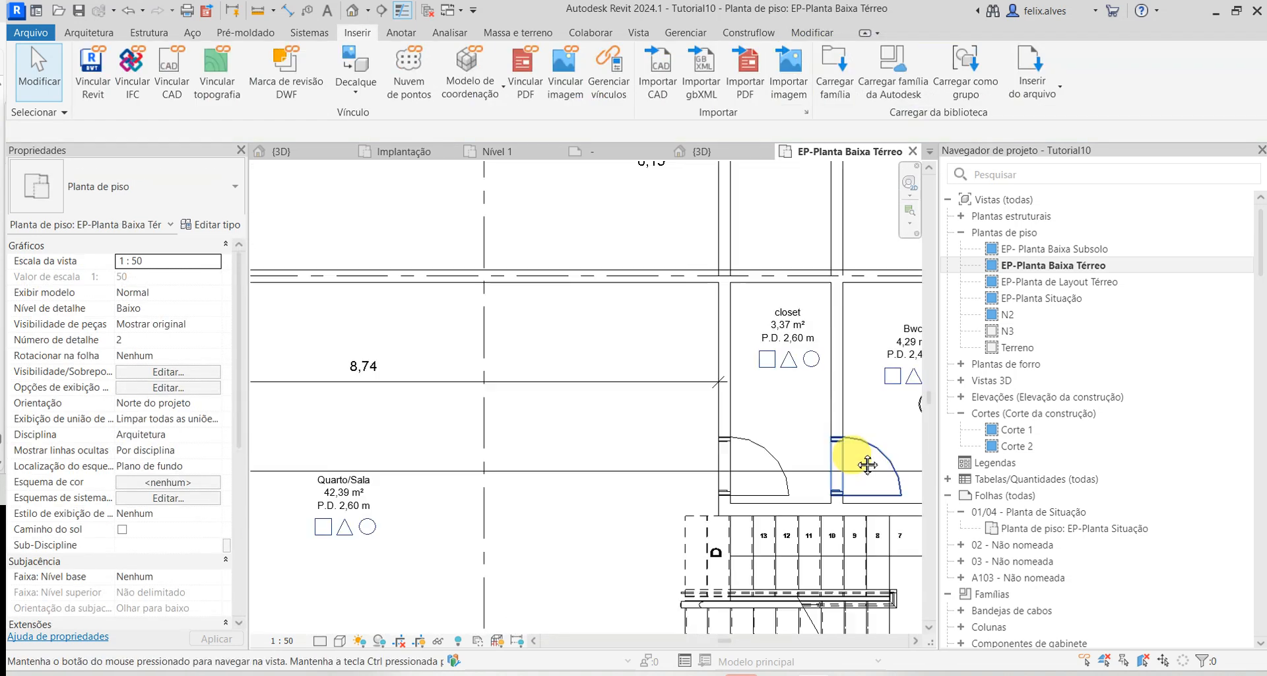
pyautogui.scroll(3, 335, 517)
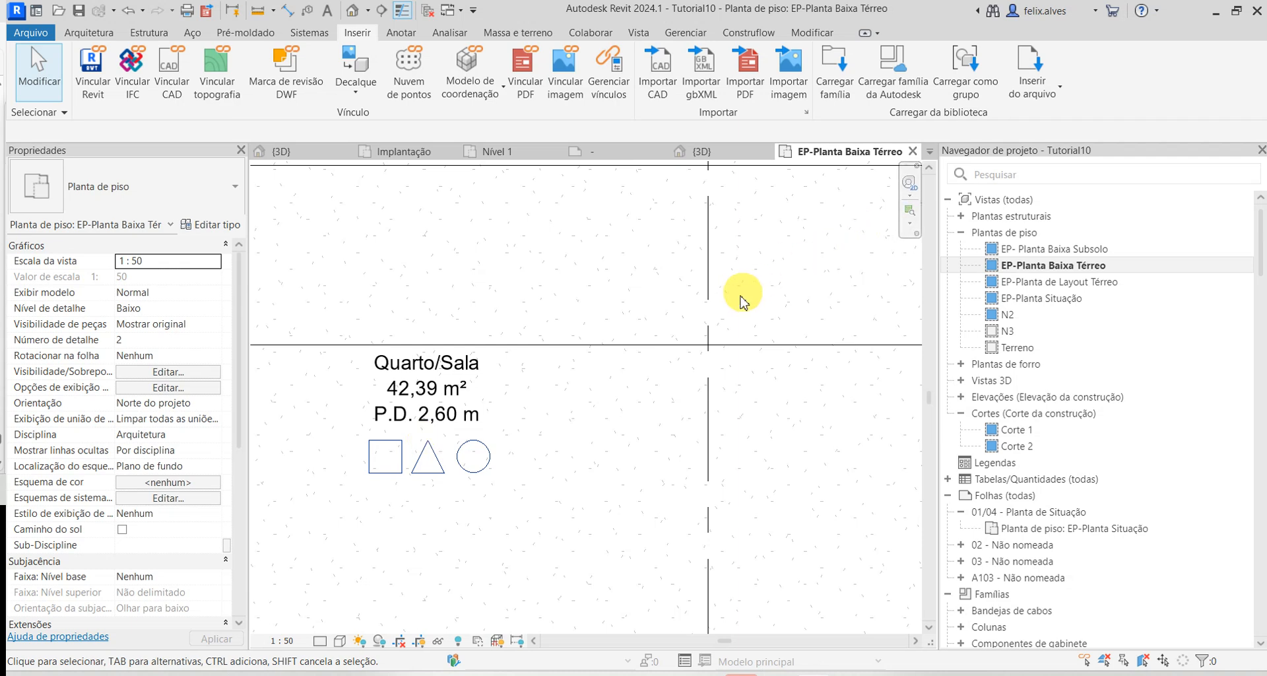
pyautogui.click(391, 462)
pyautogui.click(388, 459)
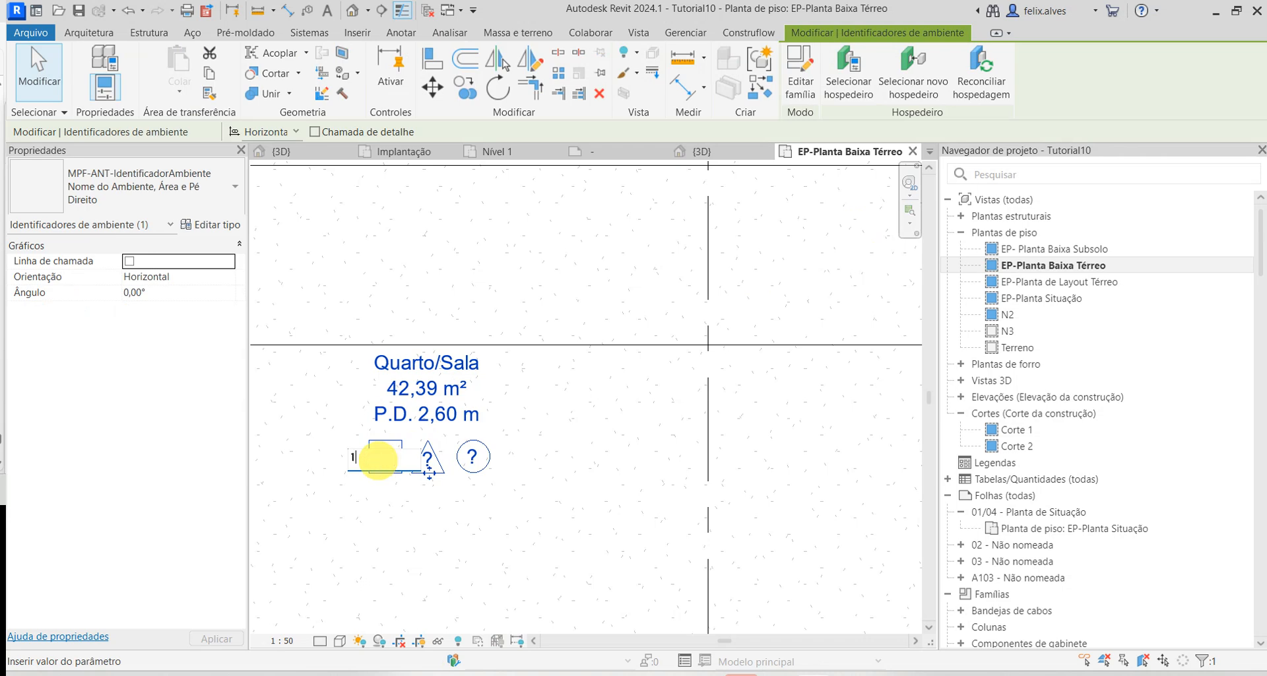
pyautogui.click(459, 523)
pyautogui.click(430, 458)
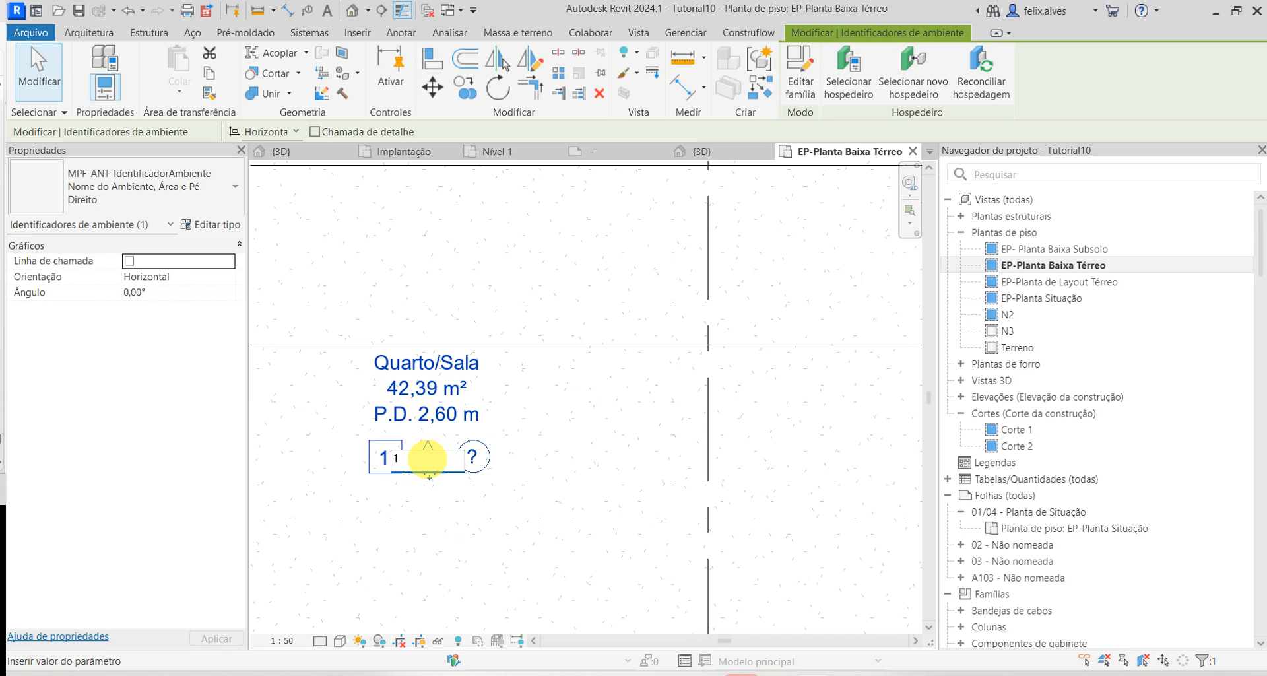
pyautogui.click(504, 503)
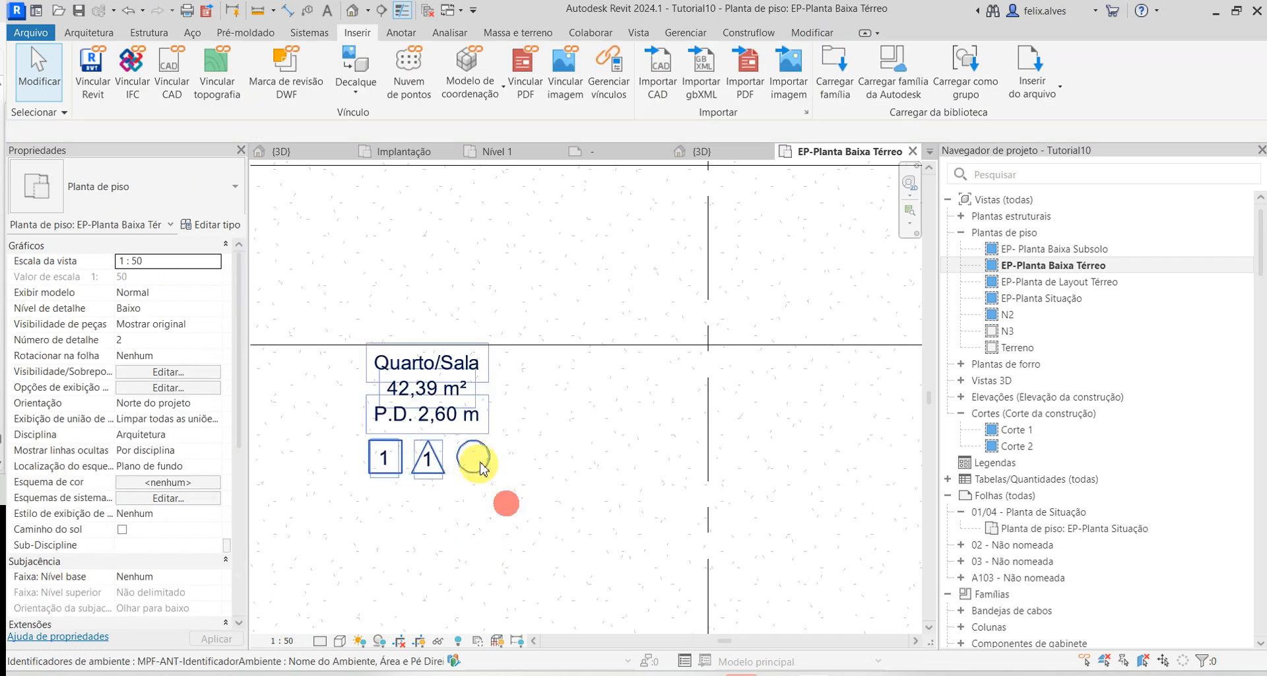
pyautogui.click(470, 459)
pyautogui.click(474, 460)
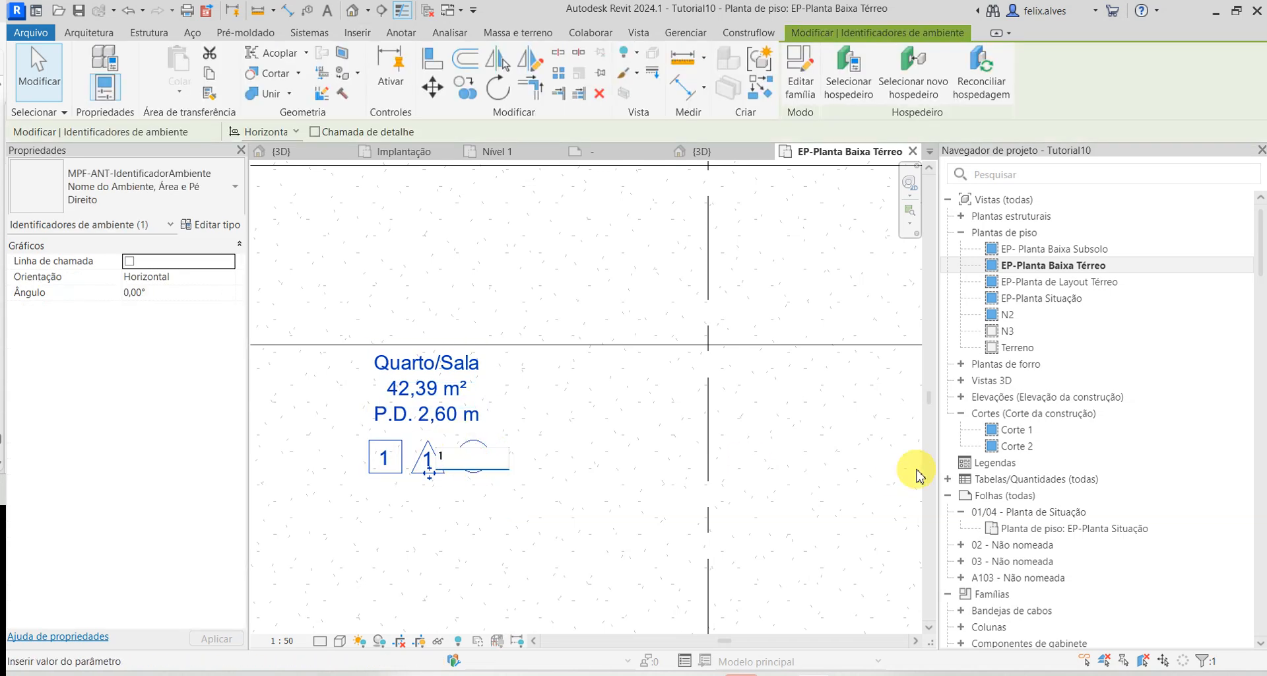
pyautogui.click(673, 472)
pyautogui.scroll(-2, 698, 553)
pyautogui.moveTo(833, 485); pyautogui.dragTo(461, 487, button='middle')
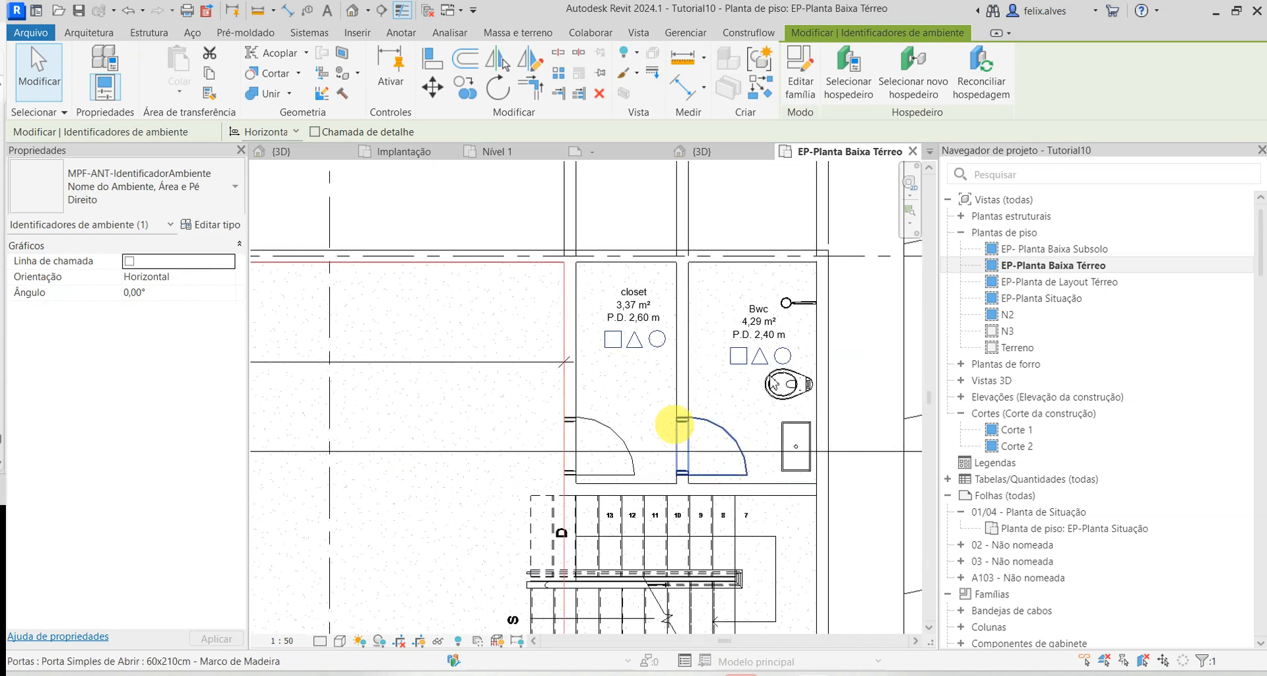
pyautogui.moveTo(674, 426); pyautogui.dragTo(486, 444, button='middle')
pyautogui.scroll(4, 526, 425)
pyautogui.click(556, 326)
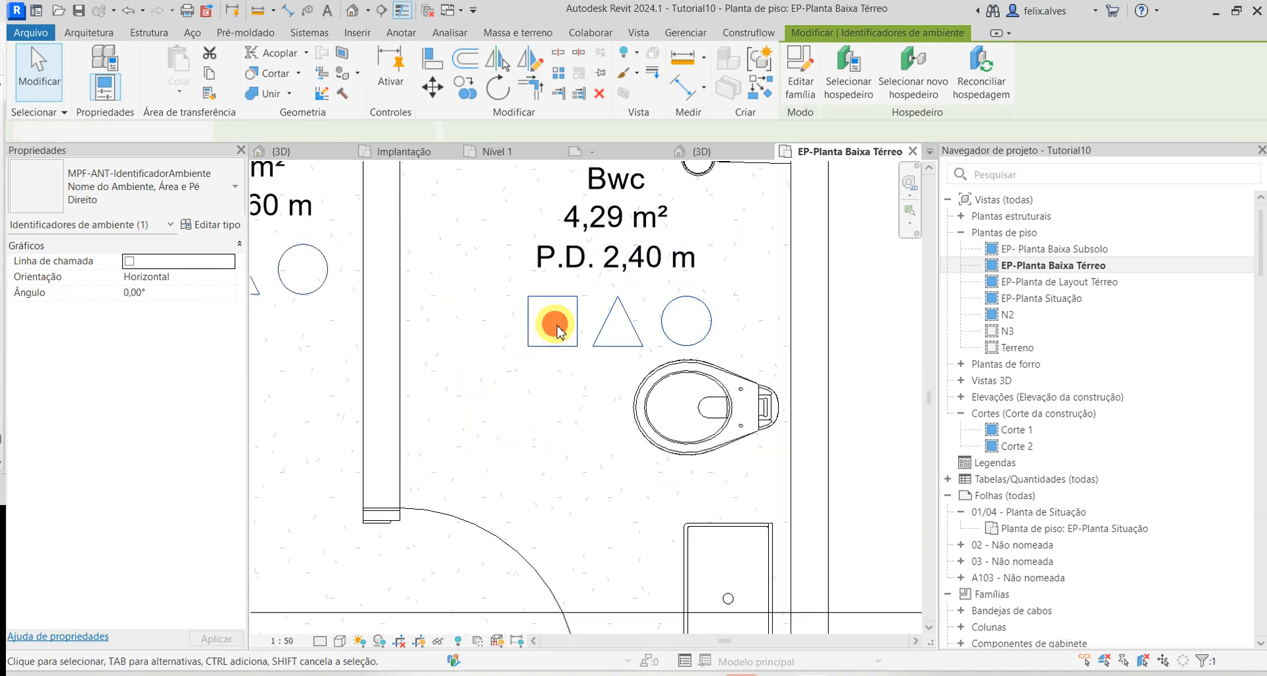
pyautogui.click(560, 330)
pyautogui.doubleClick(555, 328)
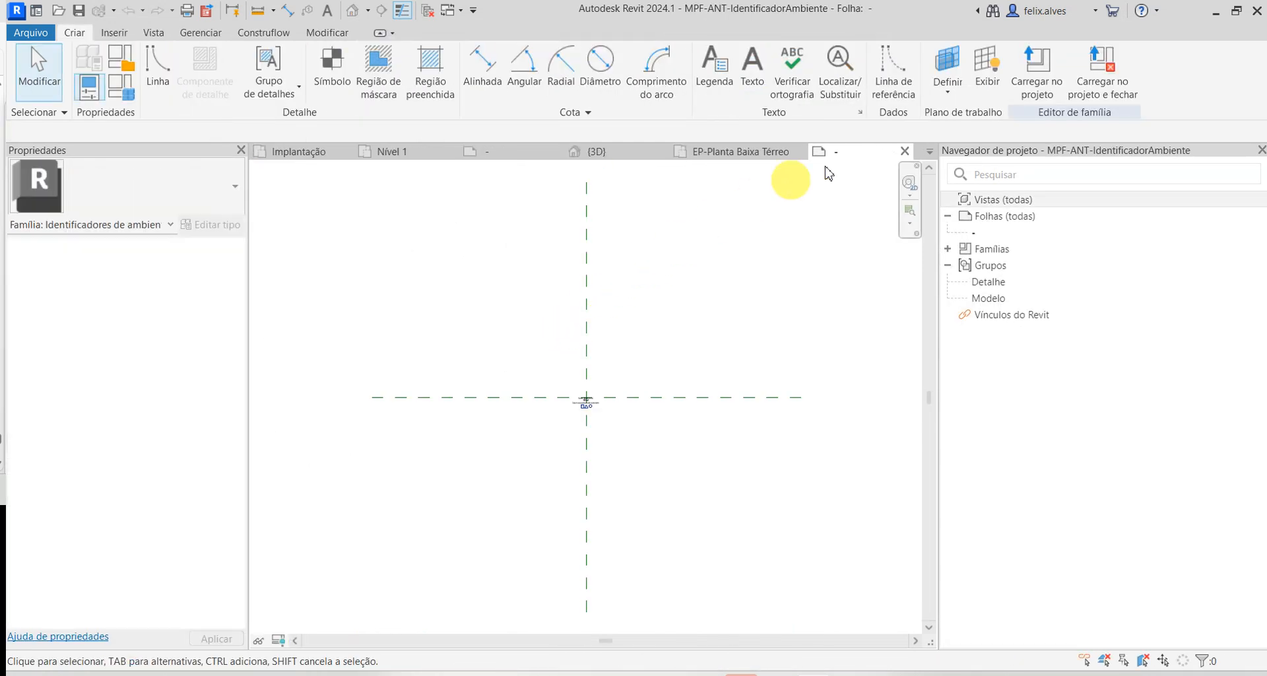
pyautogui.click(905, 151)
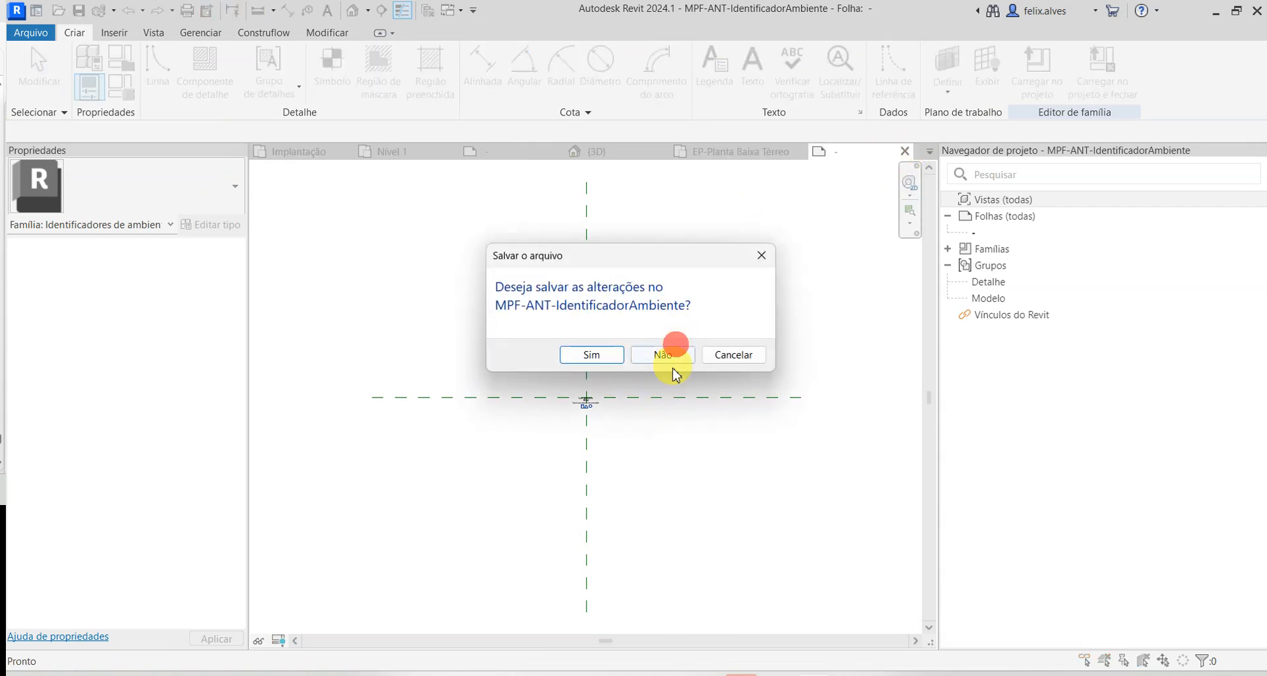
pyautogui.click(681, 355)
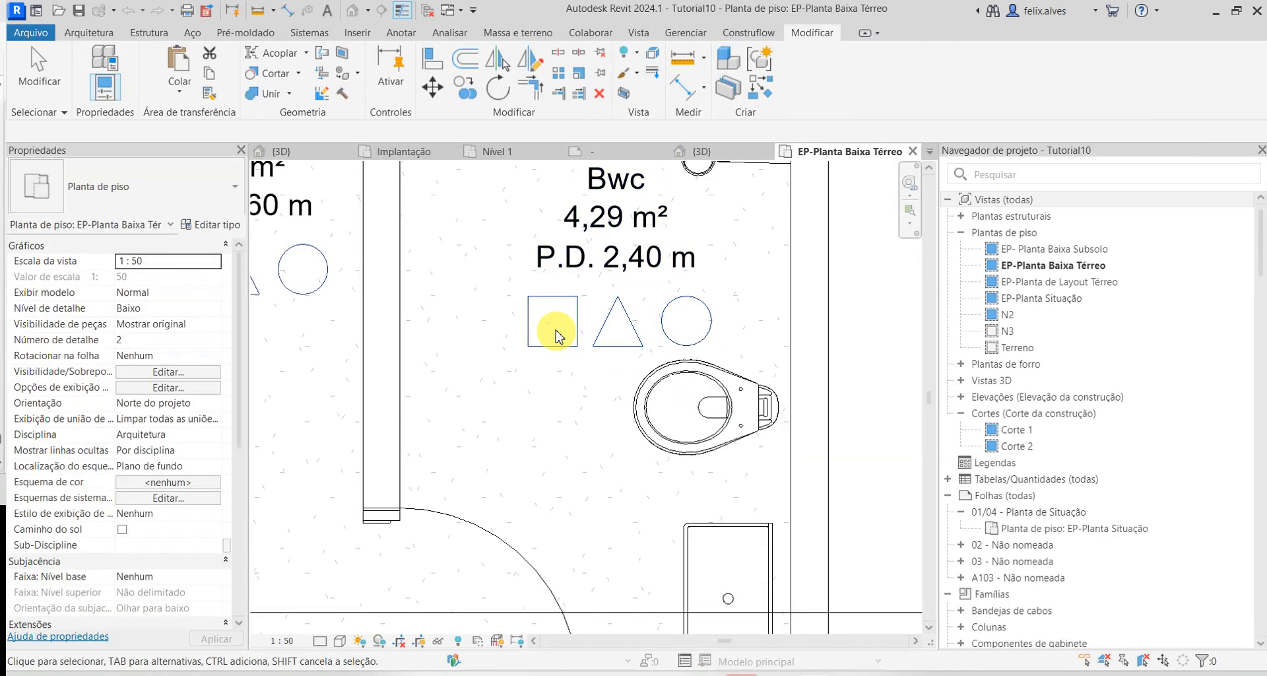
# - Fill the square, triangle and circle finish symbols of the Bwc room tag with 2, 2 and 1
pyautogui.click(552, 324)
pyautogui.click(552, 324)
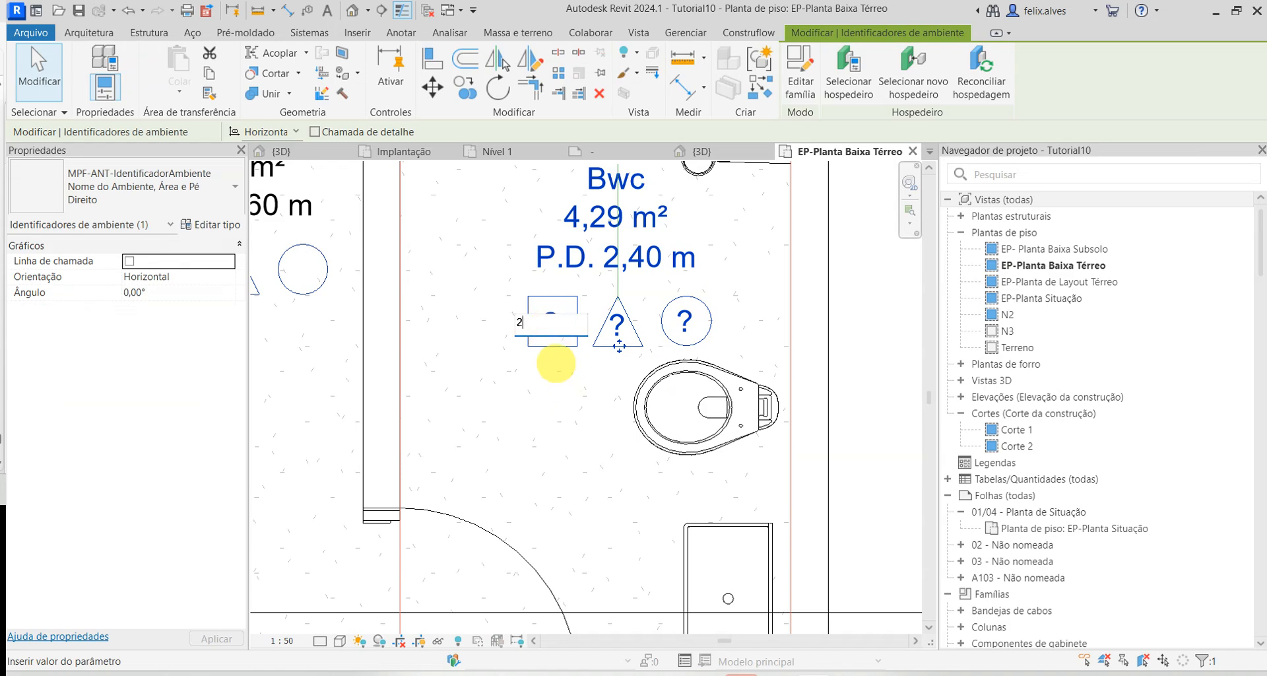
pyautogui.click(578, 415)
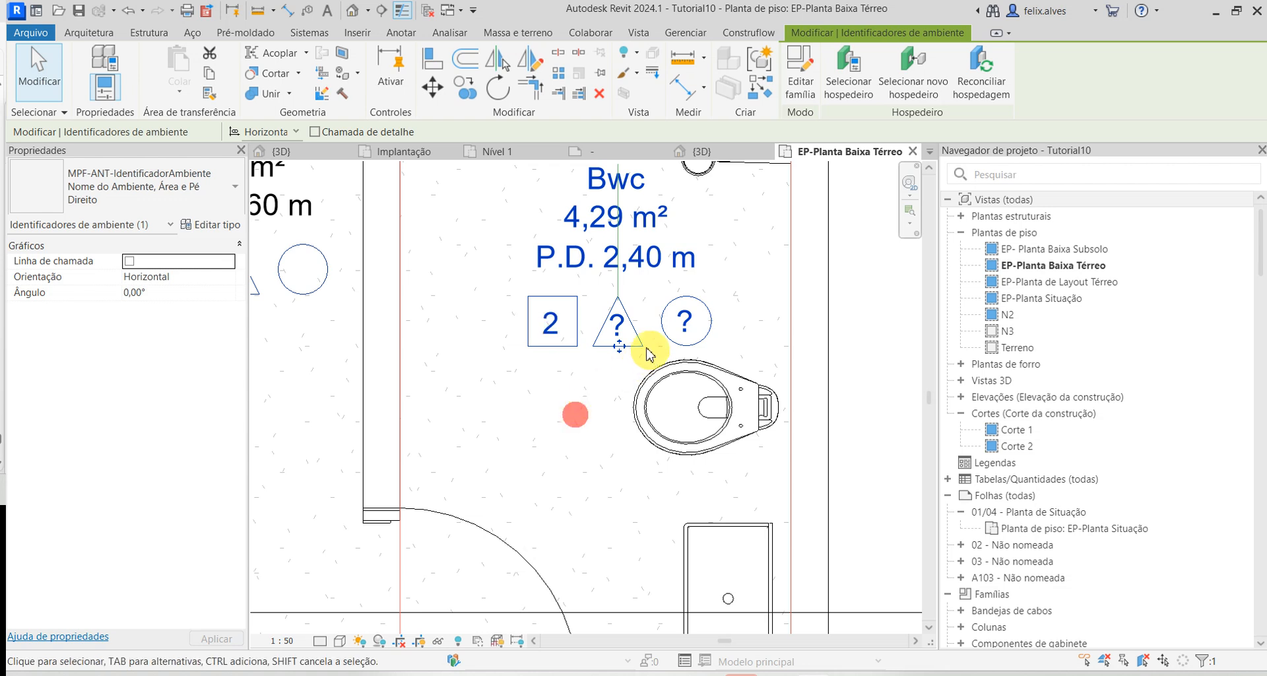
pyautogui.click(617, 321)
pyautogui.click(616, 324)
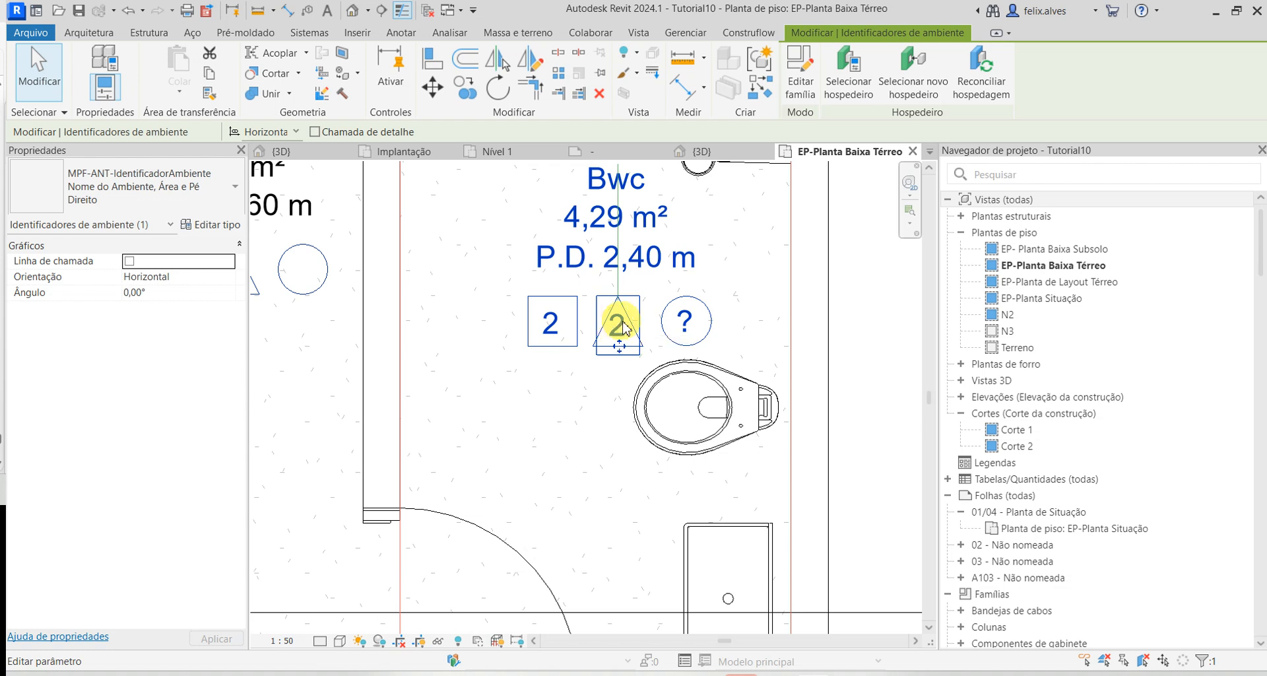
pyautogui.click(684, 319)
pyautogui.click(687, 328)
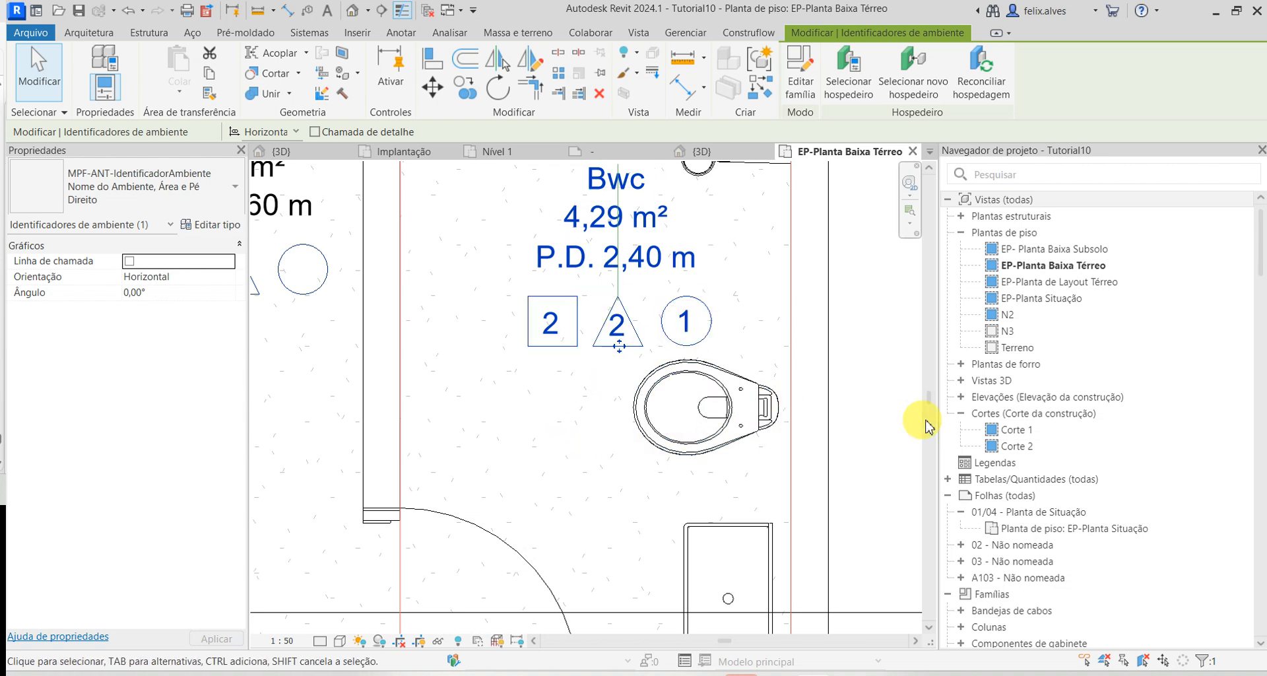
pyautogui.click(893, 426)
pyautogui.scroll(-1, 851, 469)
pyautogui.scroll(-1, 851, 469)
pyautogui.scroll(-7, 696, 492)
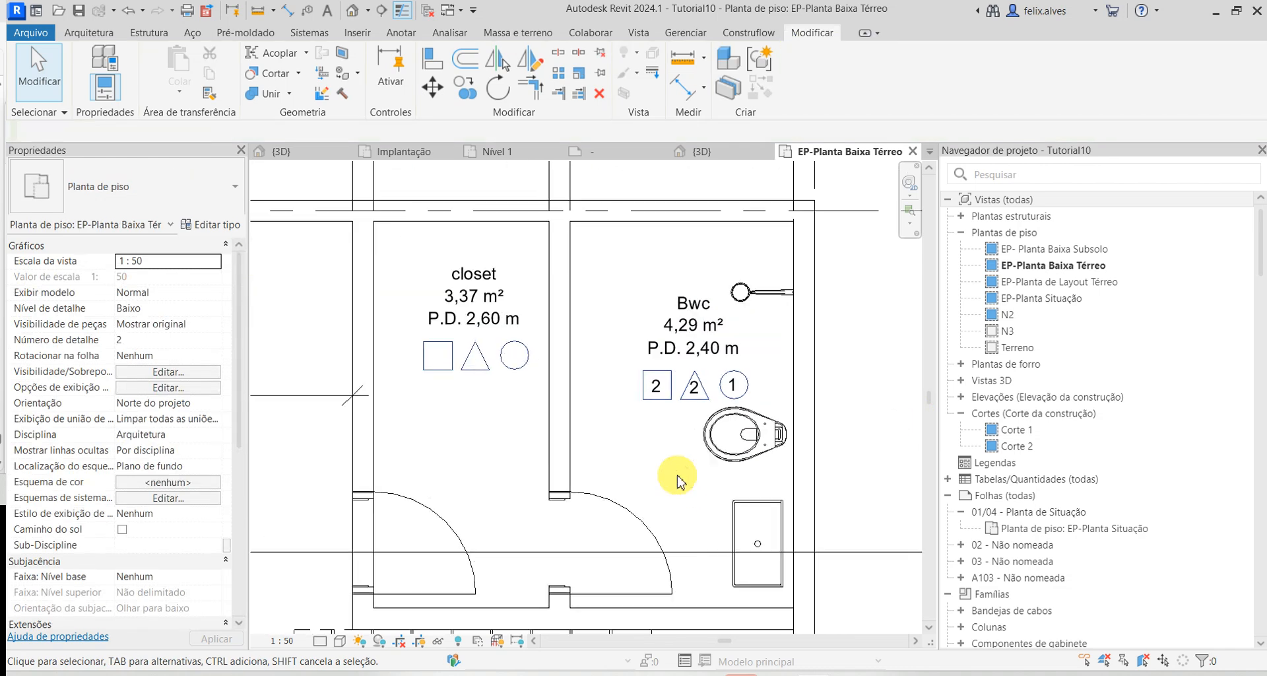
pyautogui.moveTo(449, 377); pyautogui.dragTo(715, 343, button='middle')
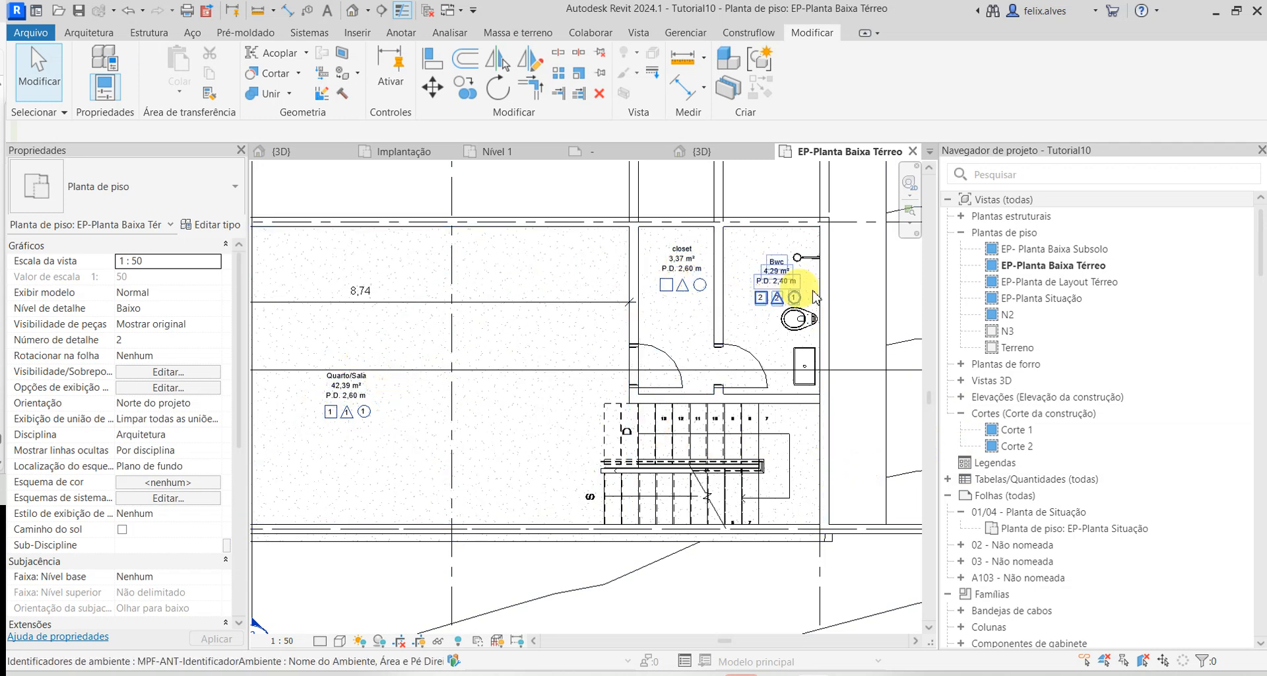
pyautogui.moveTo(350, 413); pyautogui.dragTo(416, 402, button='middle')
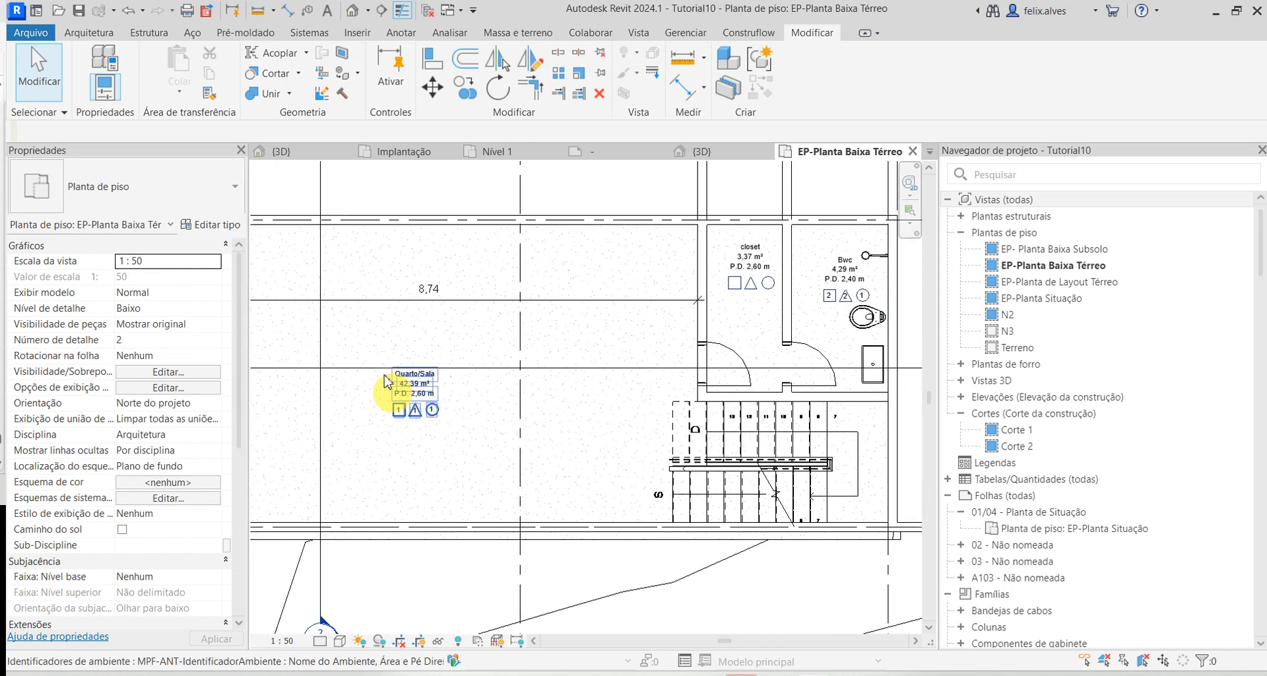
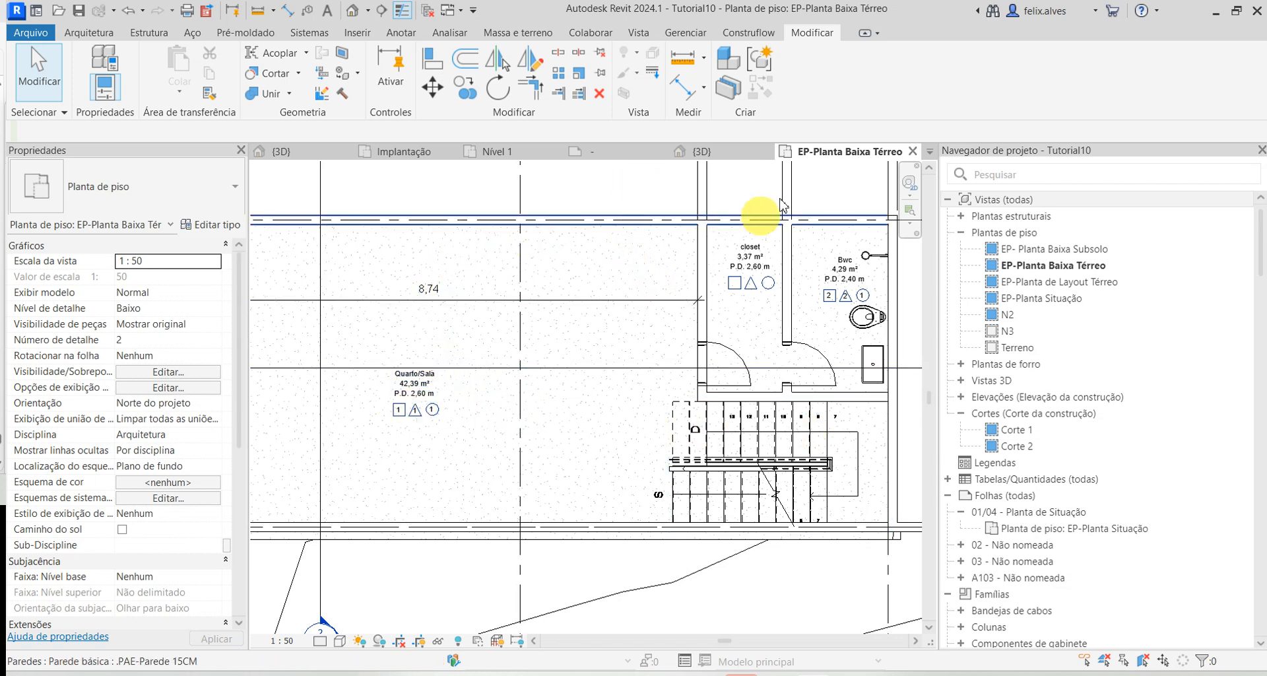
# - Switch to the Cobertura02 project and show the tagged room on the Nível 2 floor plan
pyautogui.click(1210, 22)
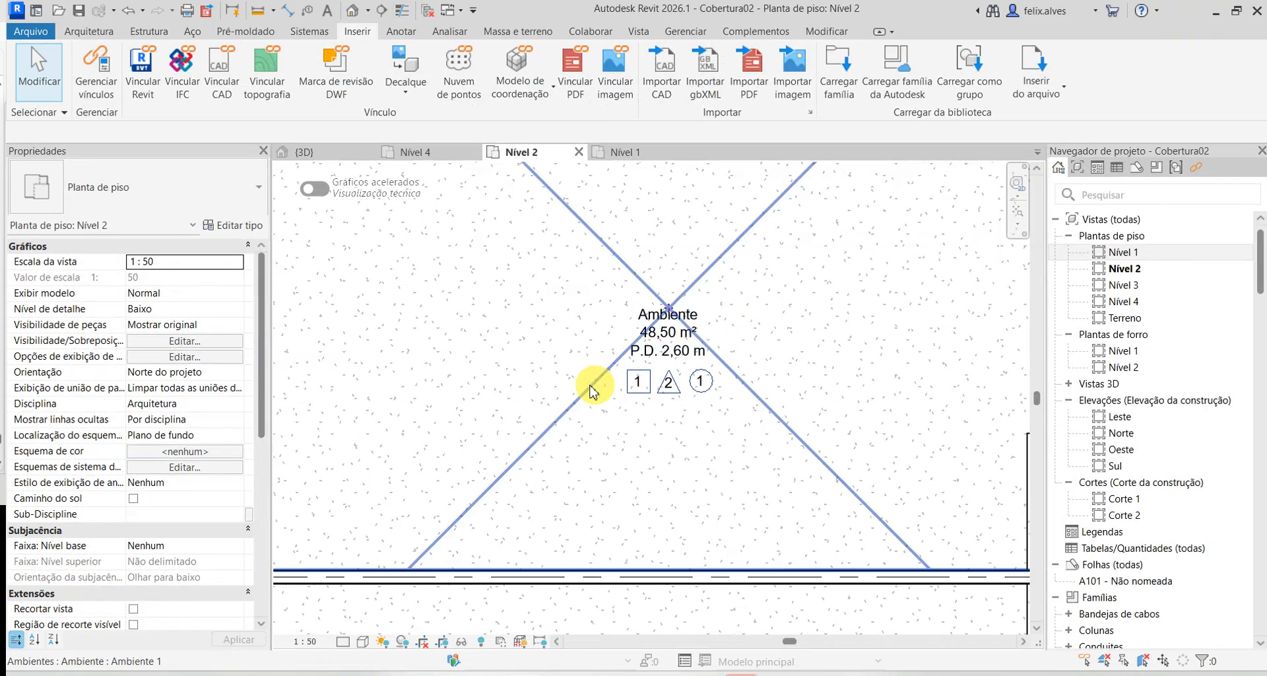
pyautogui.scroll(-4, 605, 308)
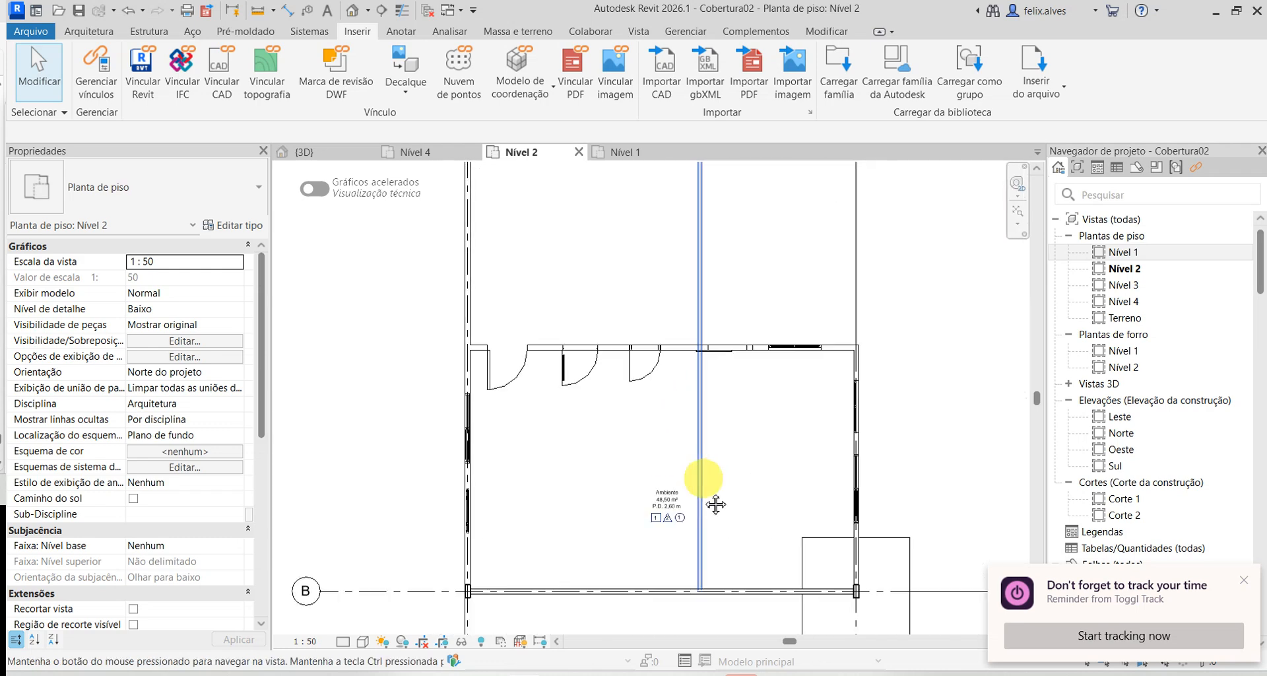
pyautogui.scroll(2, 521, 476)
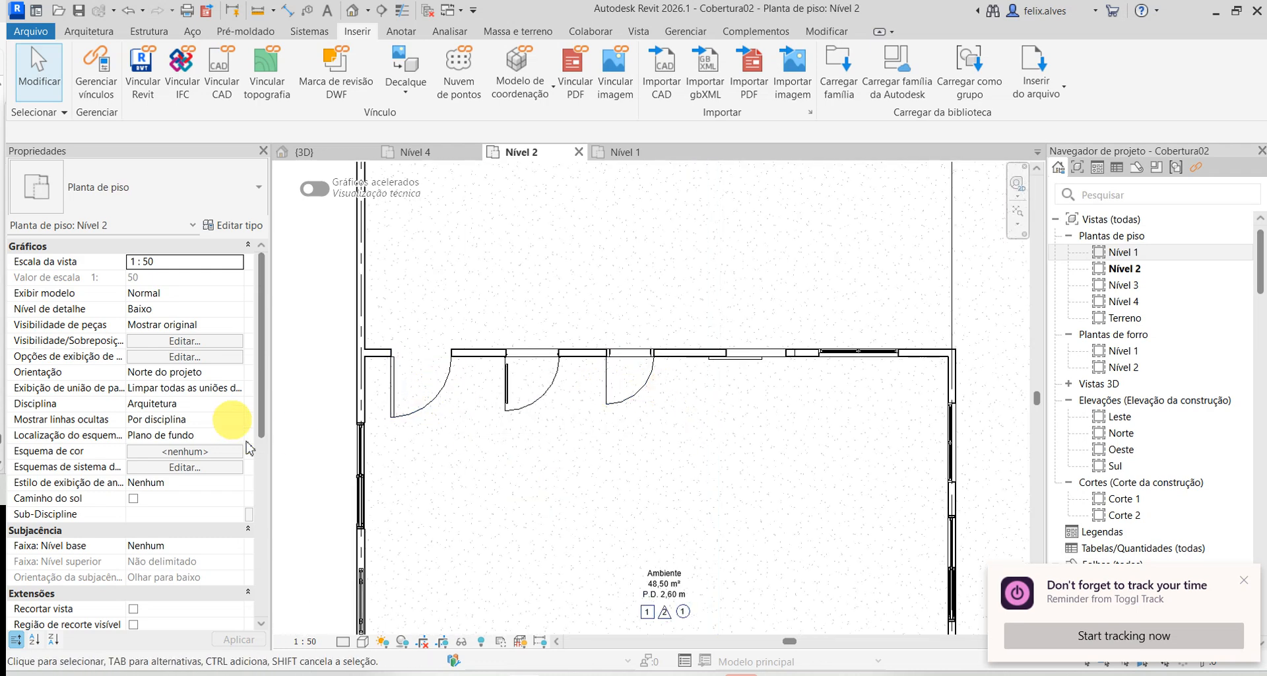
pyautogui.scroll(-3, 495, 442)
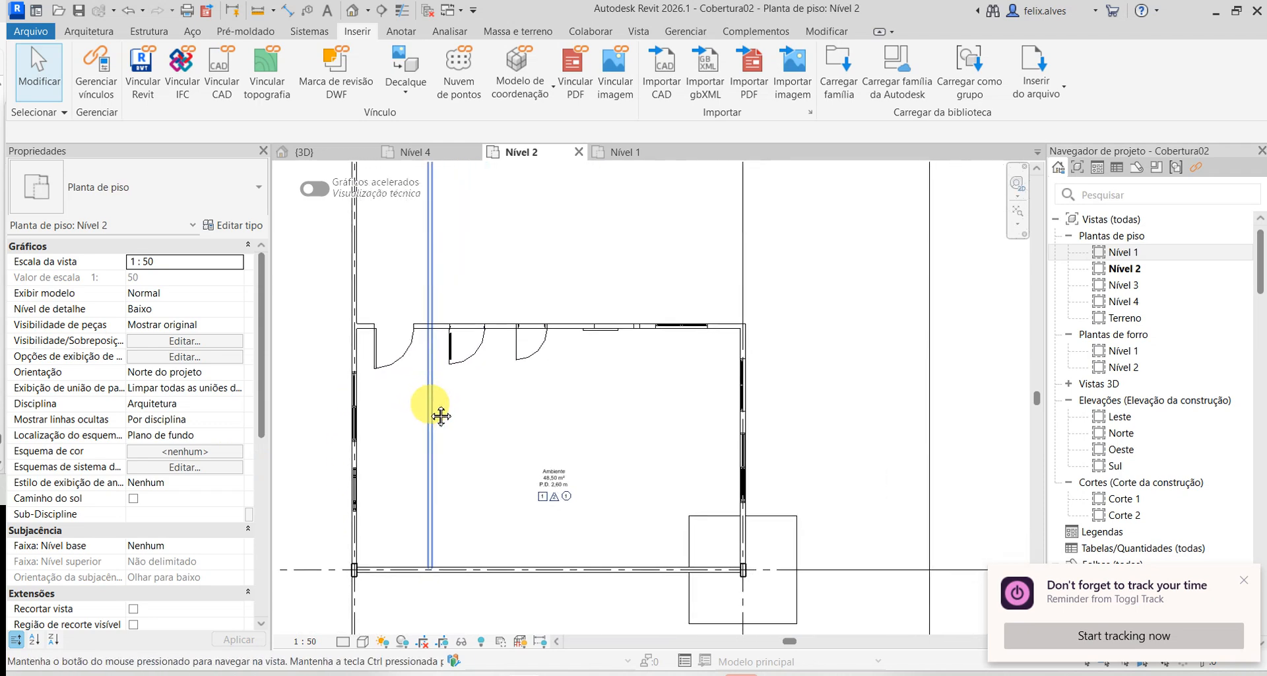
pyautogui.scroll(-2, 469, 411)
pyautogui.moveTo(491, 395); pyautogui.dragTo(470, 443, button='middle')
pyautogui.scroll(4, 439, 445)
pyautogui.moveTo(396, 472); pyautogui.dragTo(474, 396, button='middle')
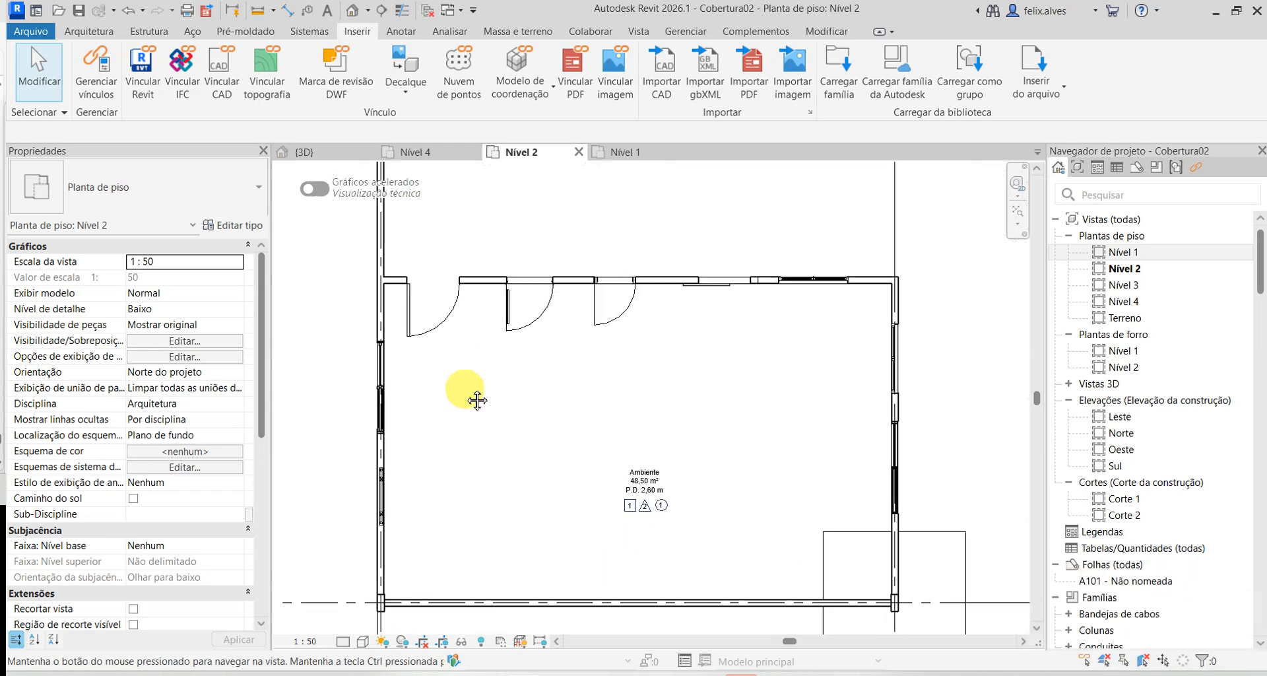
pyautogui.scroll(1, 472, 398)
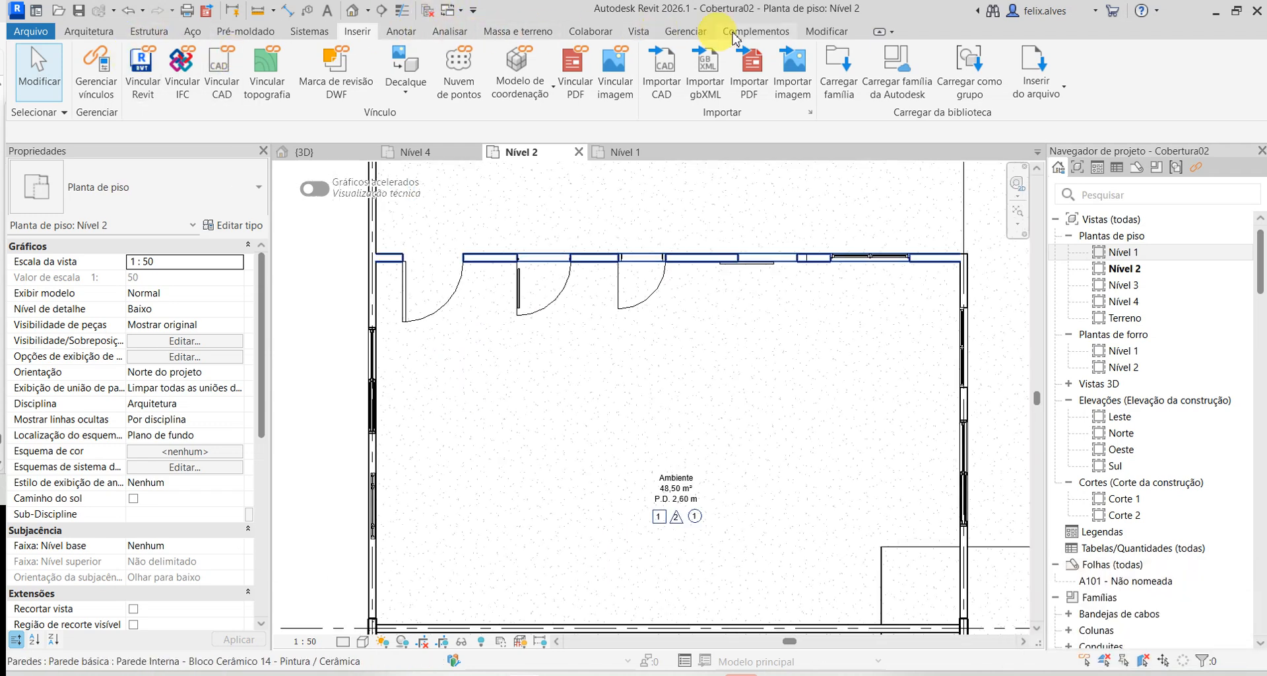
# - Tag the three hinged doors along the room's upper wall by category, using horizontally oriented tags
pyautogui.click(415, 33)
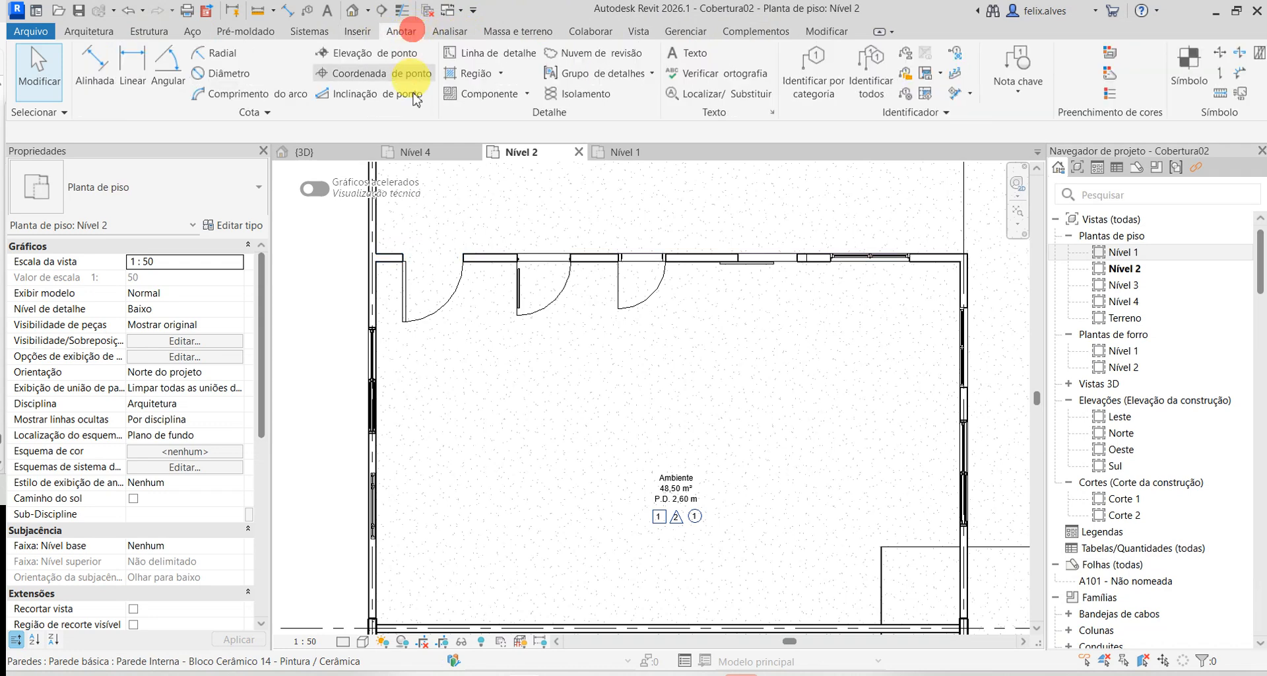
pyautogui.click(818, 74)
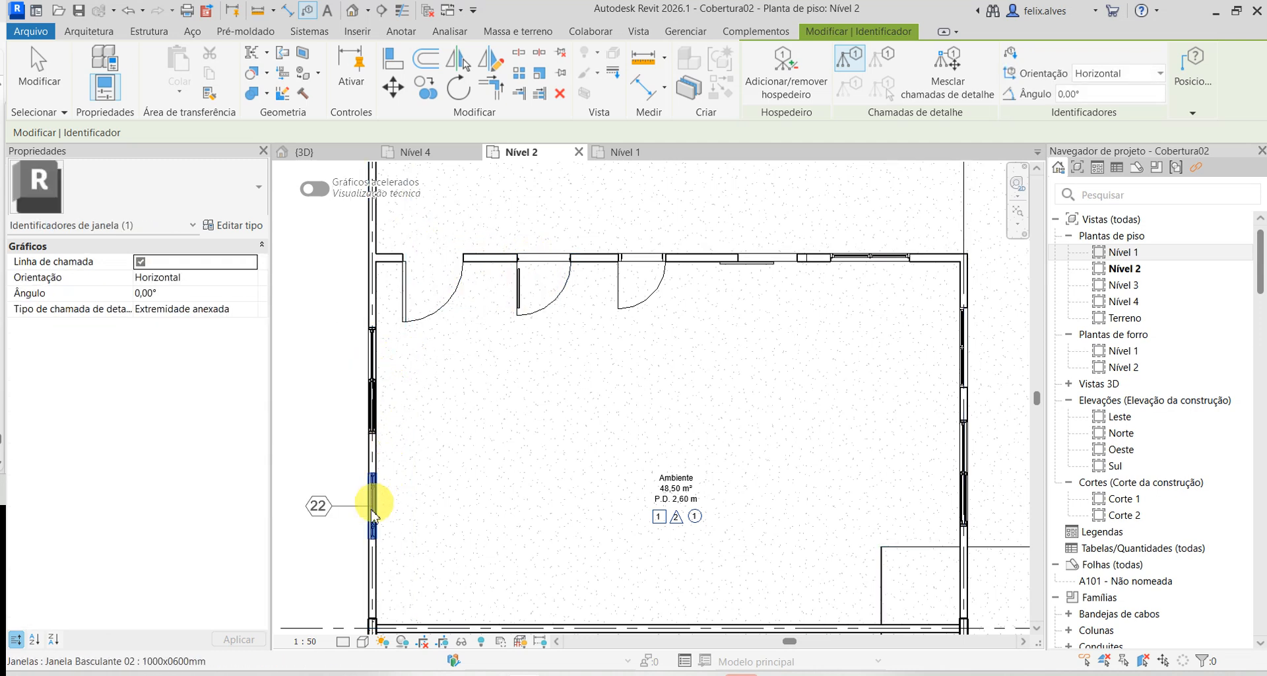
pyautogui.press('Escape')
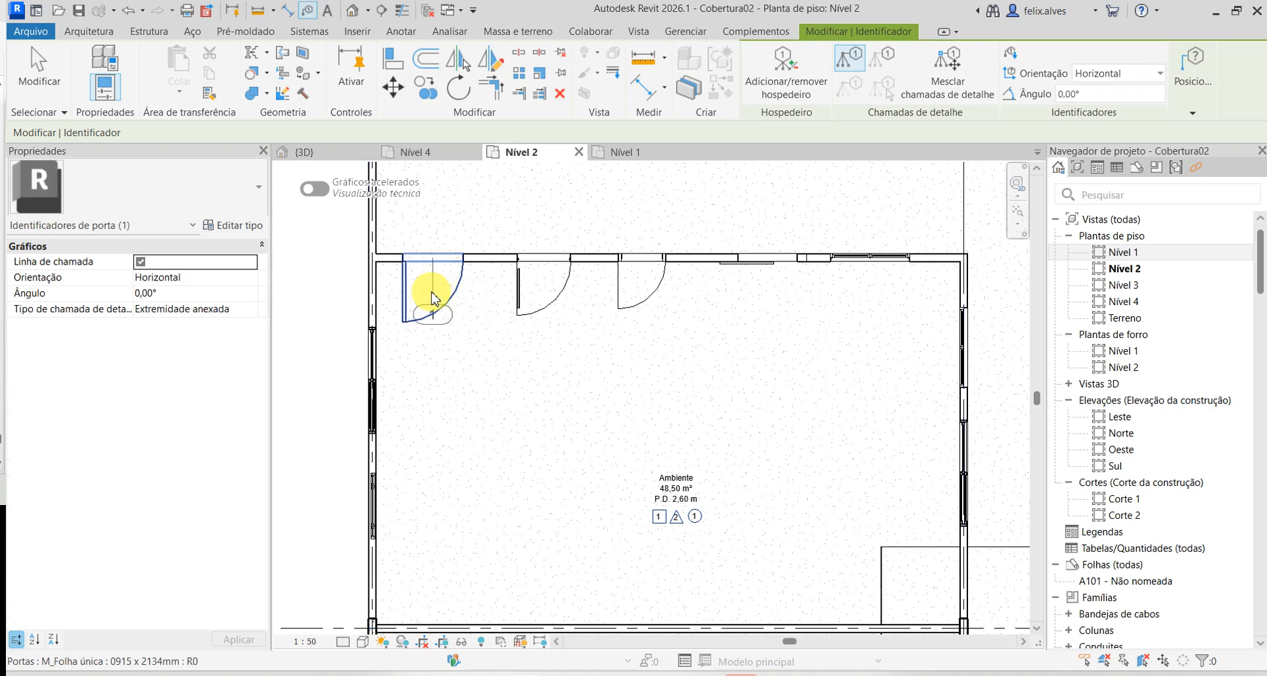
pyautogui.press('Escape')
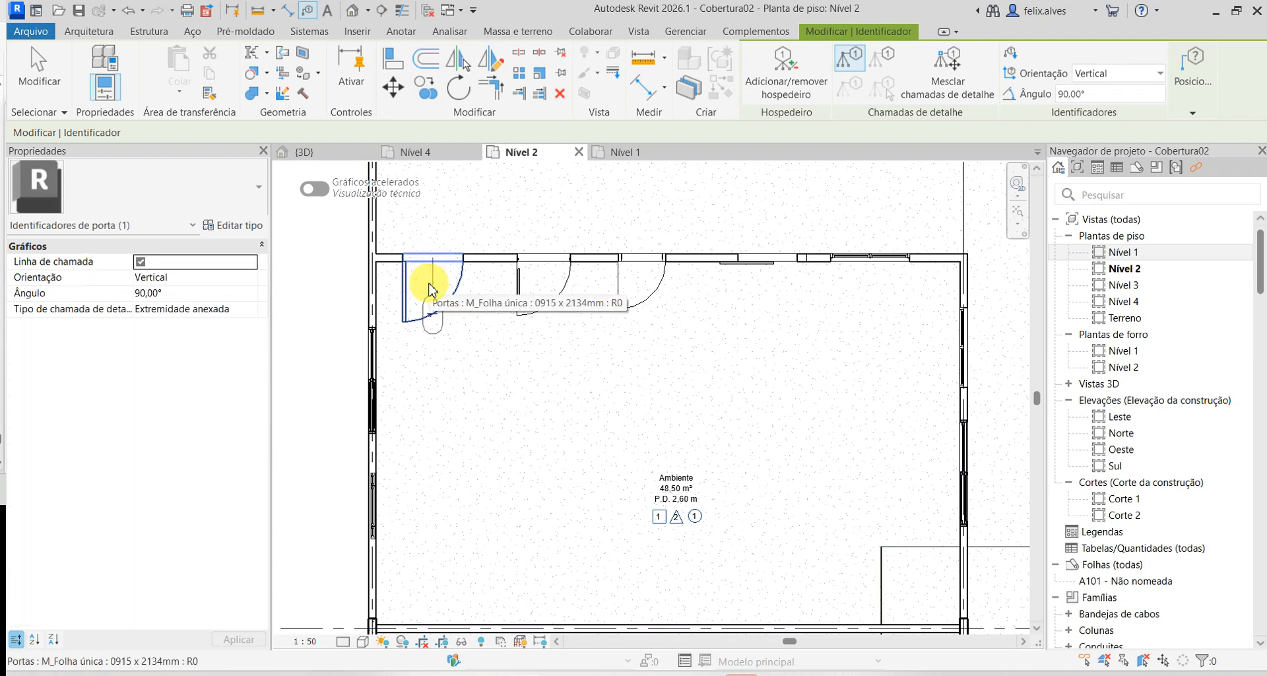
pyautogui.press('space')
pyautogui.click(432, 282)
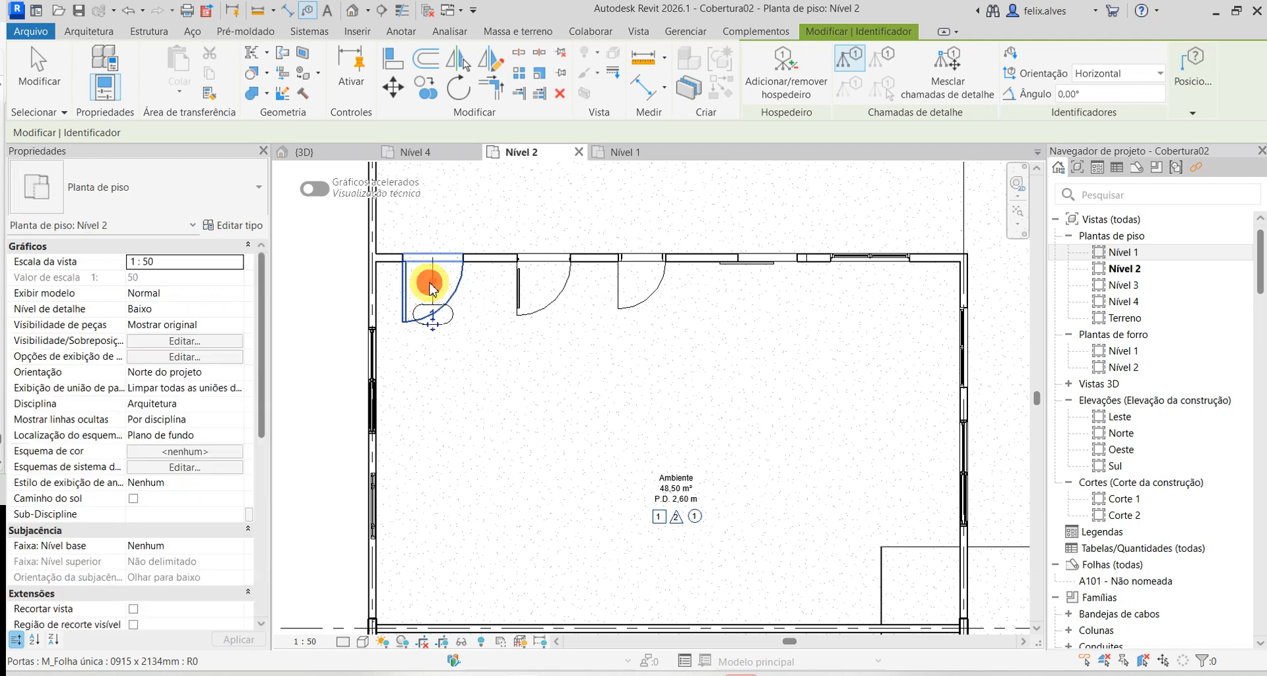
pyautogui.click(543, 285)
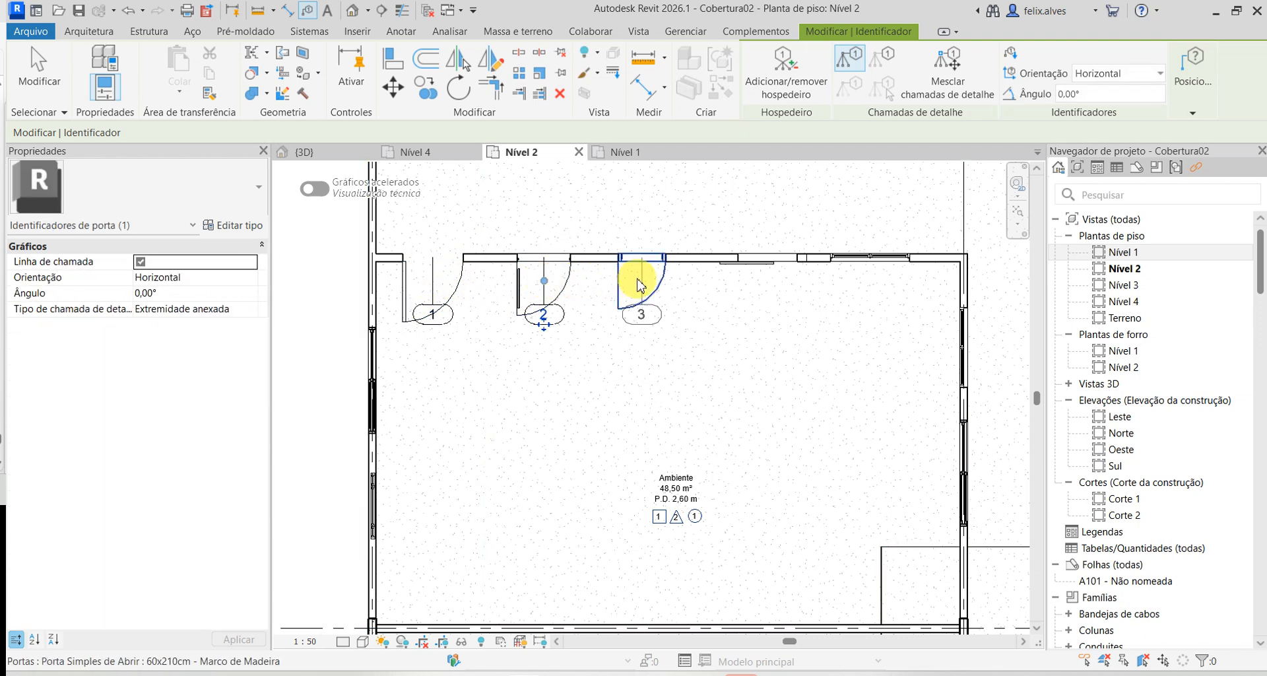
pyautogui.click(637, 278)
pyautogui.scroll(-1, 640, 343)
pyautogui.moveTo(640, 336); pyautogui.dragTo(642, 235, button='middle')
pyautogui.press('Escape')
pyautogui.press('Escape')
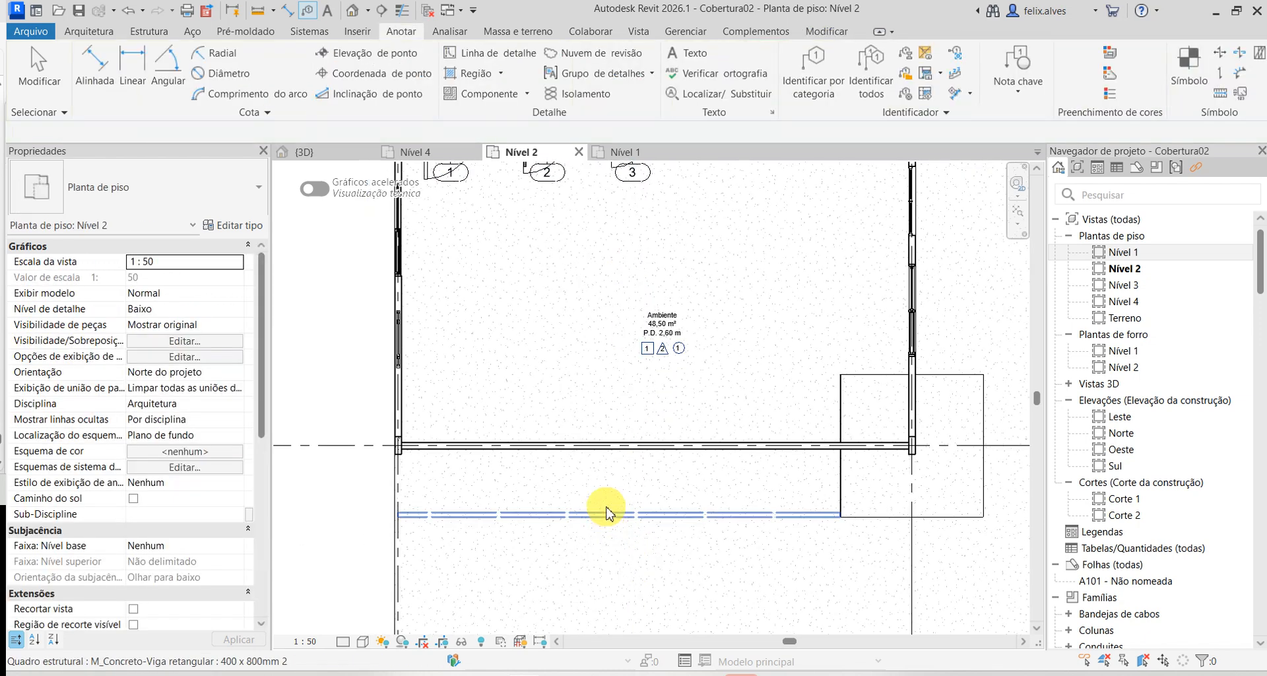
# - Place a door similar to the M_Folha única 0915 x 2134mm one near the left end of the room's lower wall
pyautogui.moveTo(607, 514); pyautogui.dragTo(623, 632, button='middle')
pyautogui.scroll(3, 456, 264)
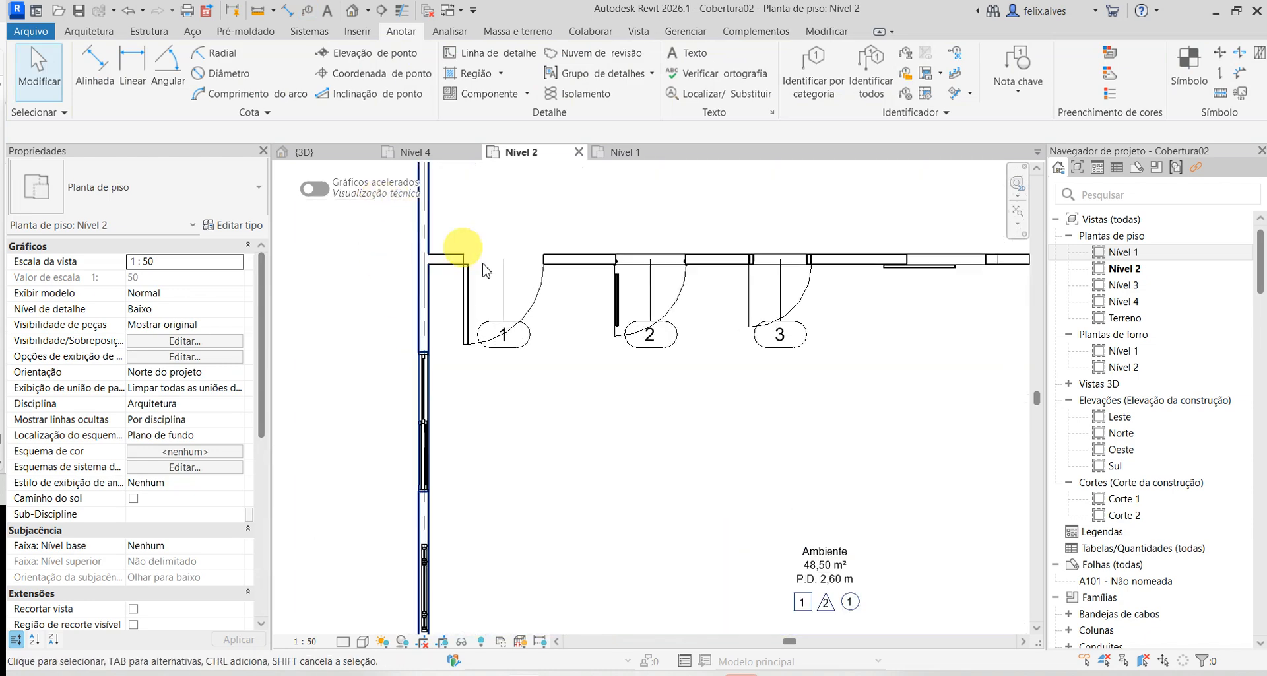
pyautogui.rightClick(466, 316)
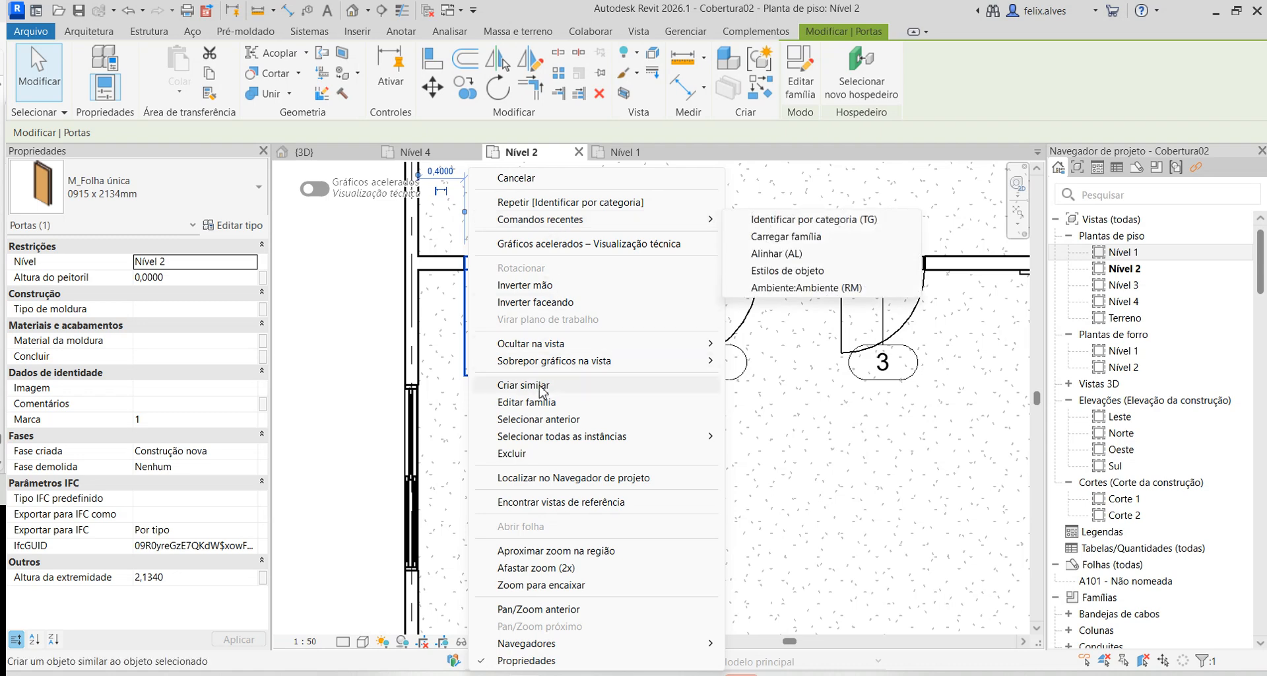
pyautogui.click(554, 386)
pyautogui.scroll(-2, 592, 499)
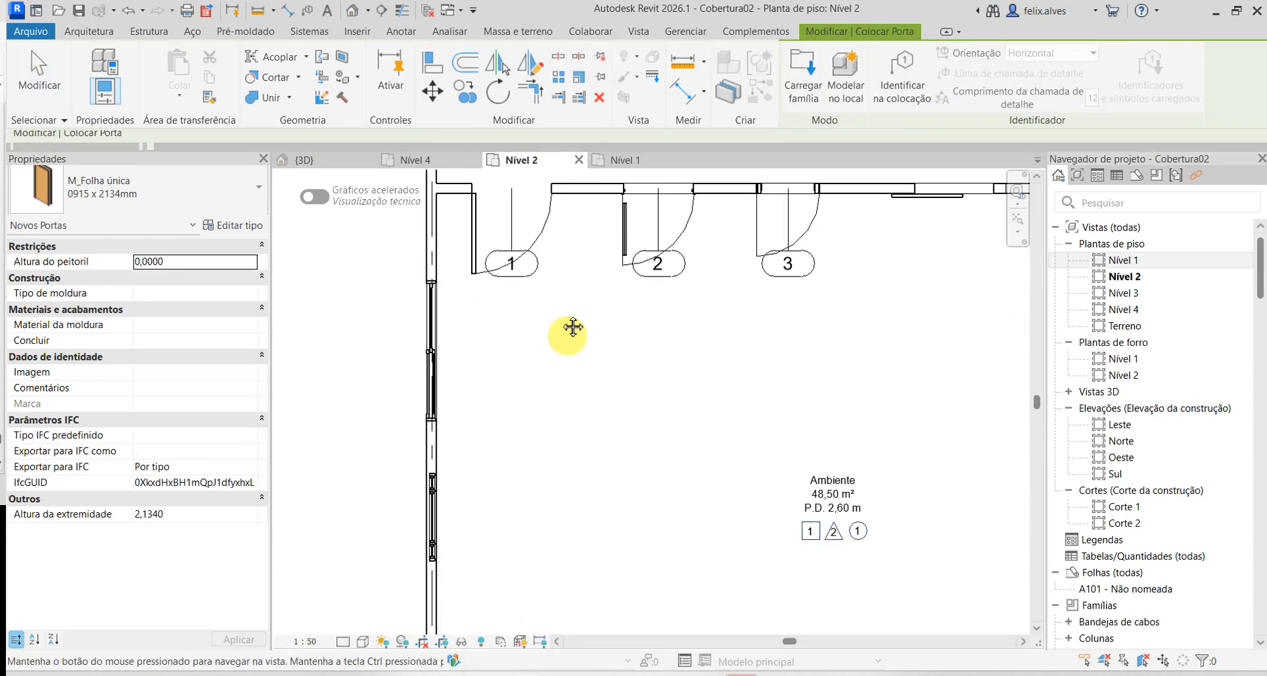
pyautogui.moveTo(575, 332); pyautogui.dragTo(469, 271, button='middle')
pyautogui.scroll(-2, 458, 340)
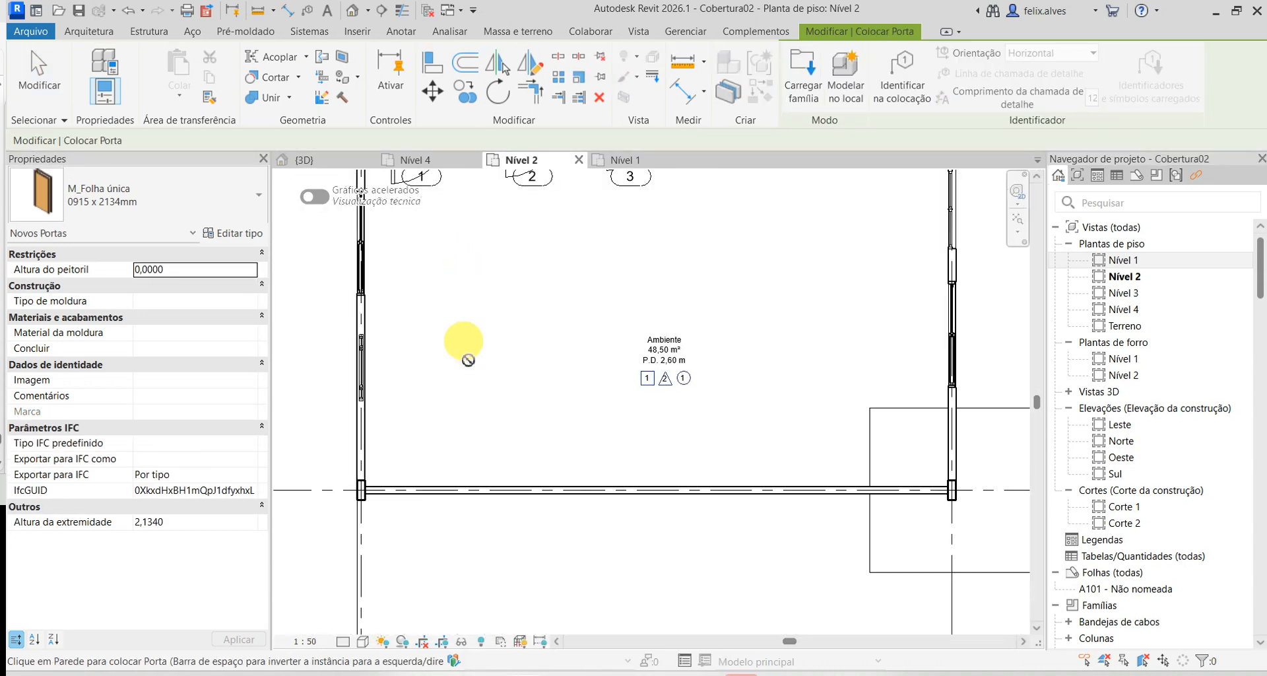
pyautogui.click(417, 482)
pyautogui.press('Escape')
pyautogui.press('Escape')
# - Tag the new door in the lower wall by category, with a leader and horizontal orientation
pyautogui.moveTo(490, 417); pyautogui.dragTo(529, 544, button='middle')
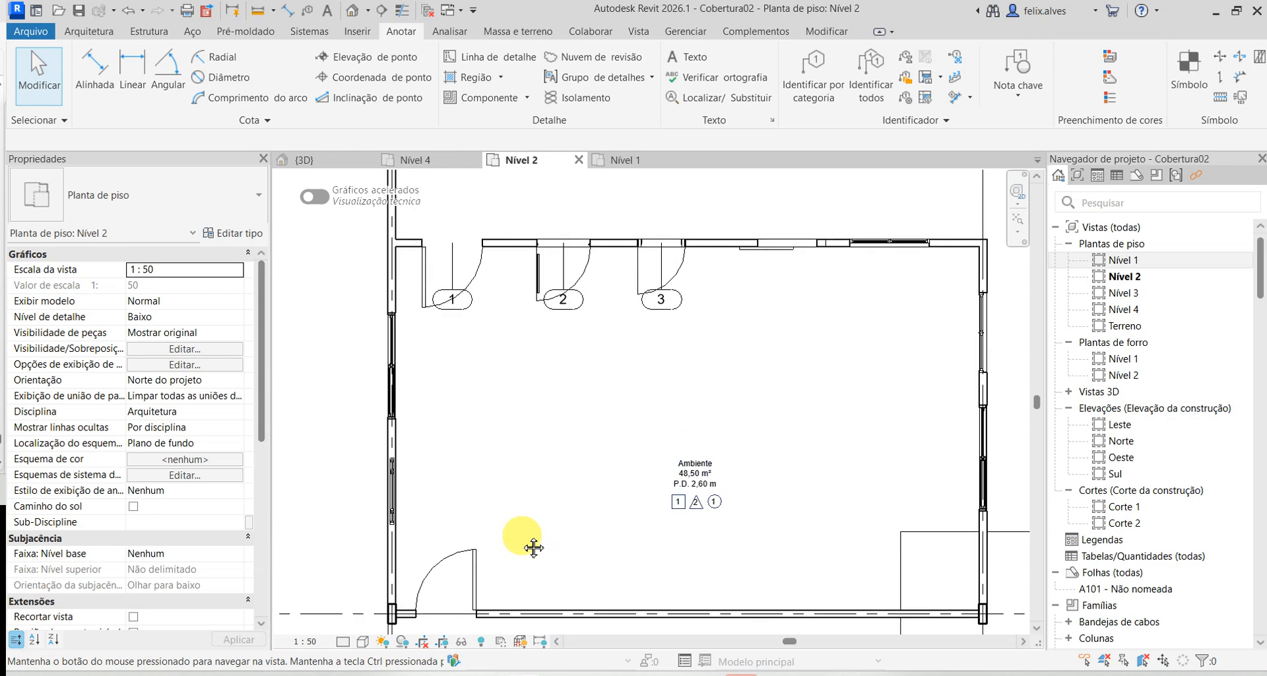
pyautogui.click(814, 66)
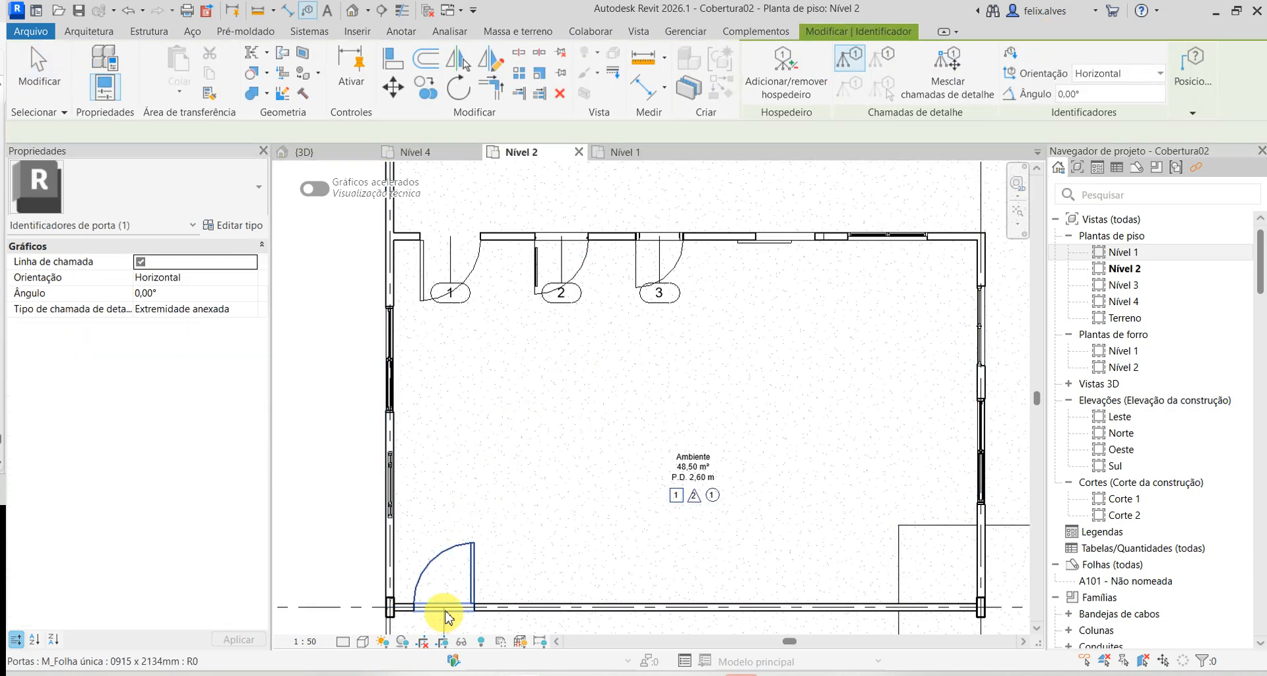
pyautogui.moveTo(450, 589); pyautogui.dragTo(451, 528, button='middle')
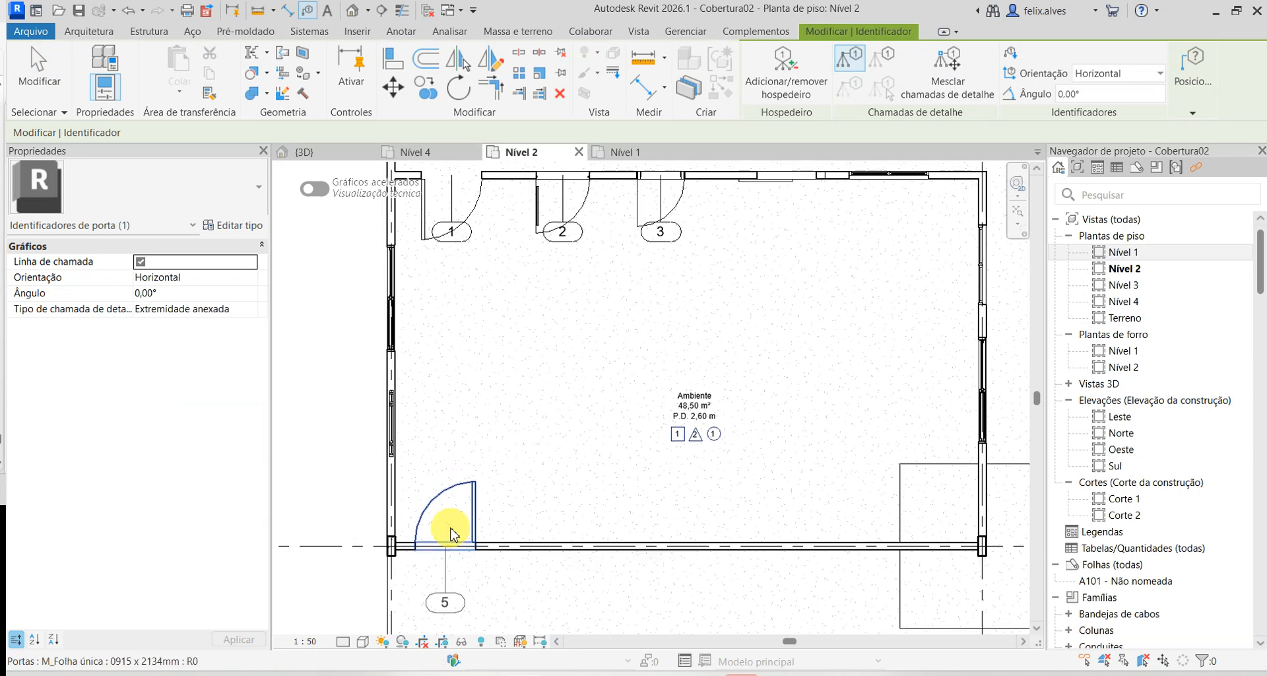
pyautogui.click(451, 528)
pyautogui.press('Escape')
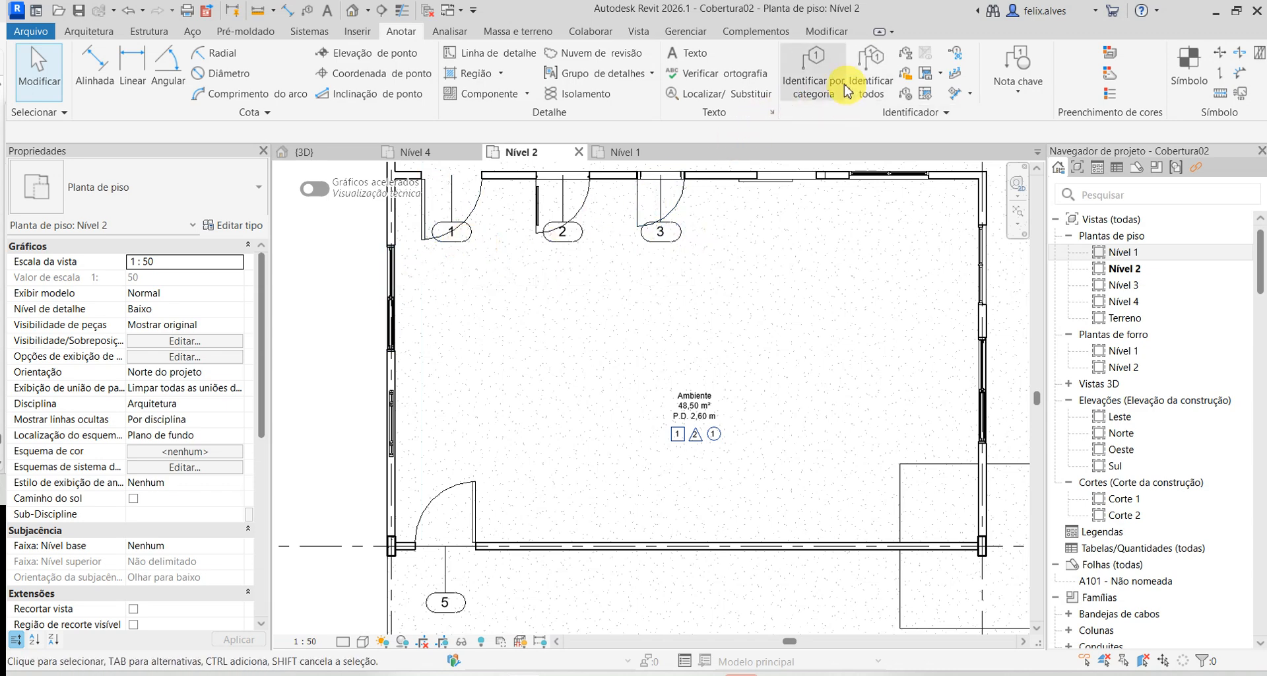
# - Tag by category the windows in the side walls and the sliding door and window in the upper wall
pyautogui.click(818, 74)
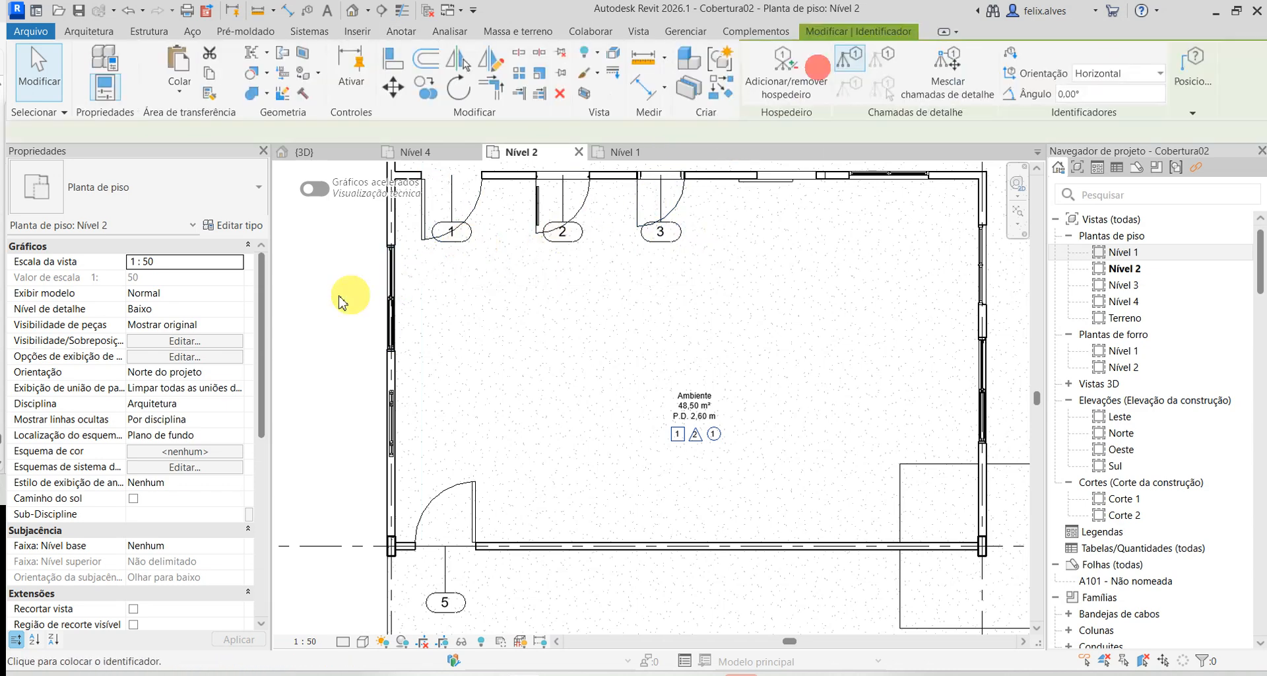
pyautogui.click(390, 297)
pyautogui.click(390, 425)
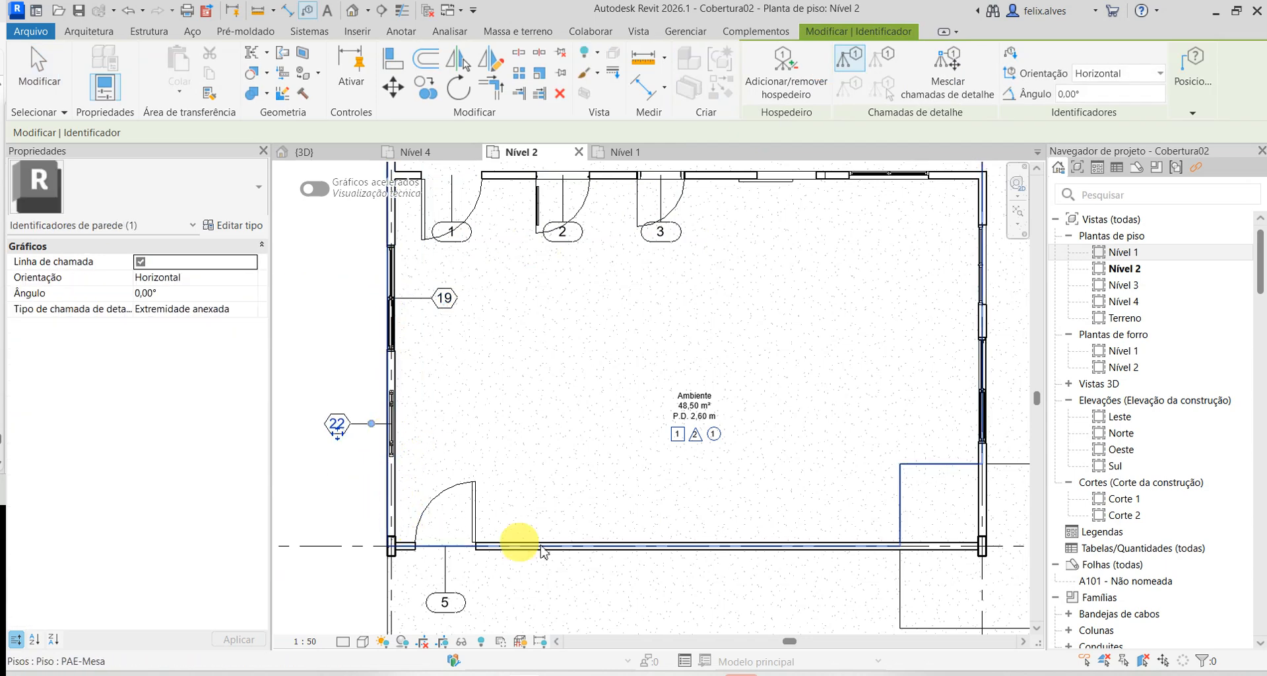
pyautogui.click(773, 175)
pyautogui.click(895, 178)
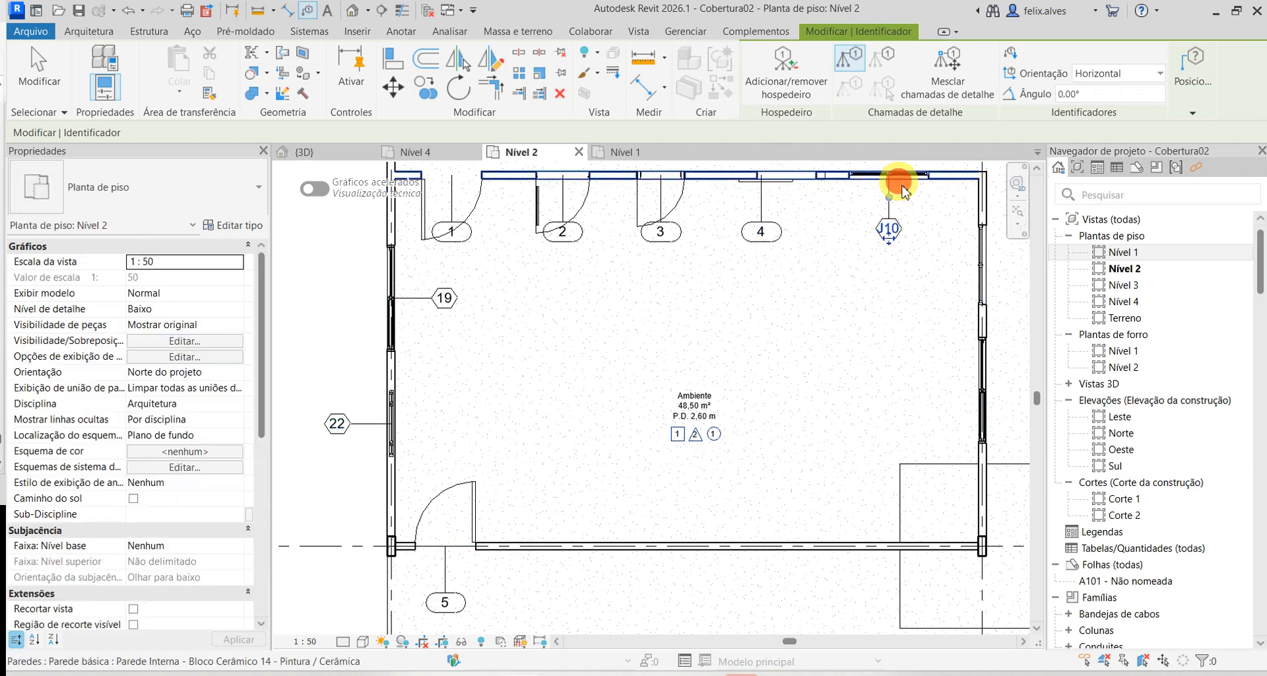
pyautogui.moveTo(976, 269); pyautogui.dragTo(894, 277, button='middle')
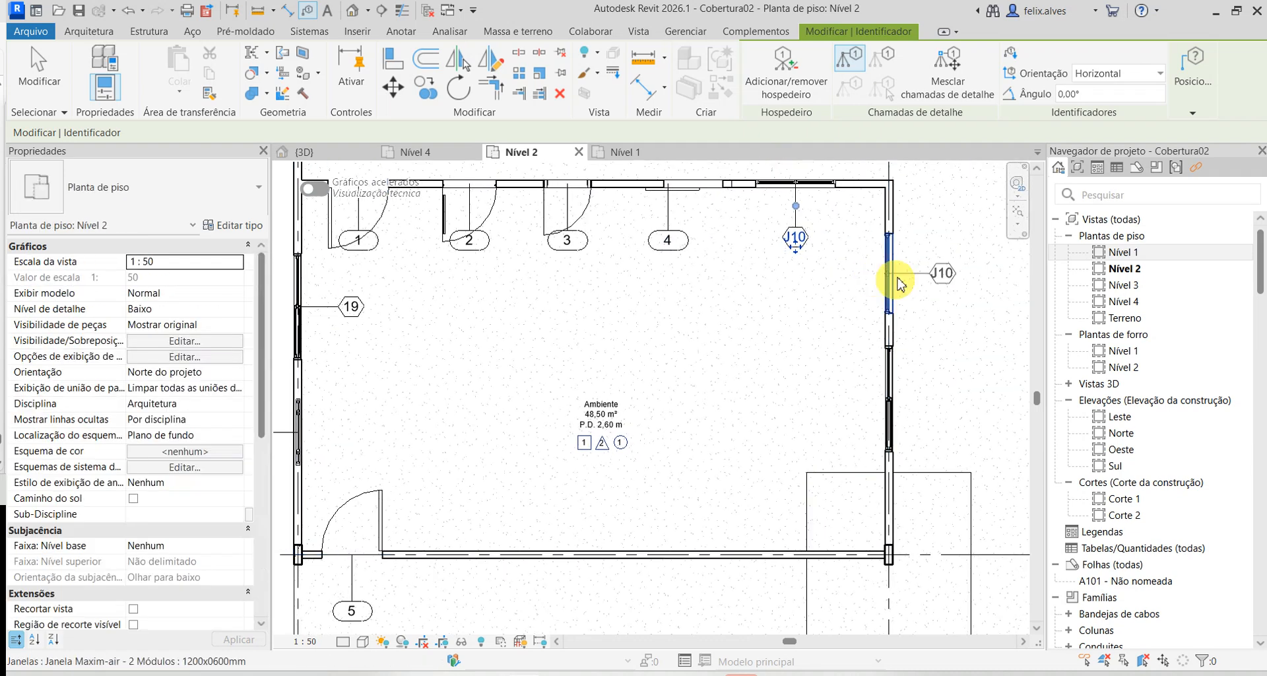
pyautogui.click(895, 272)
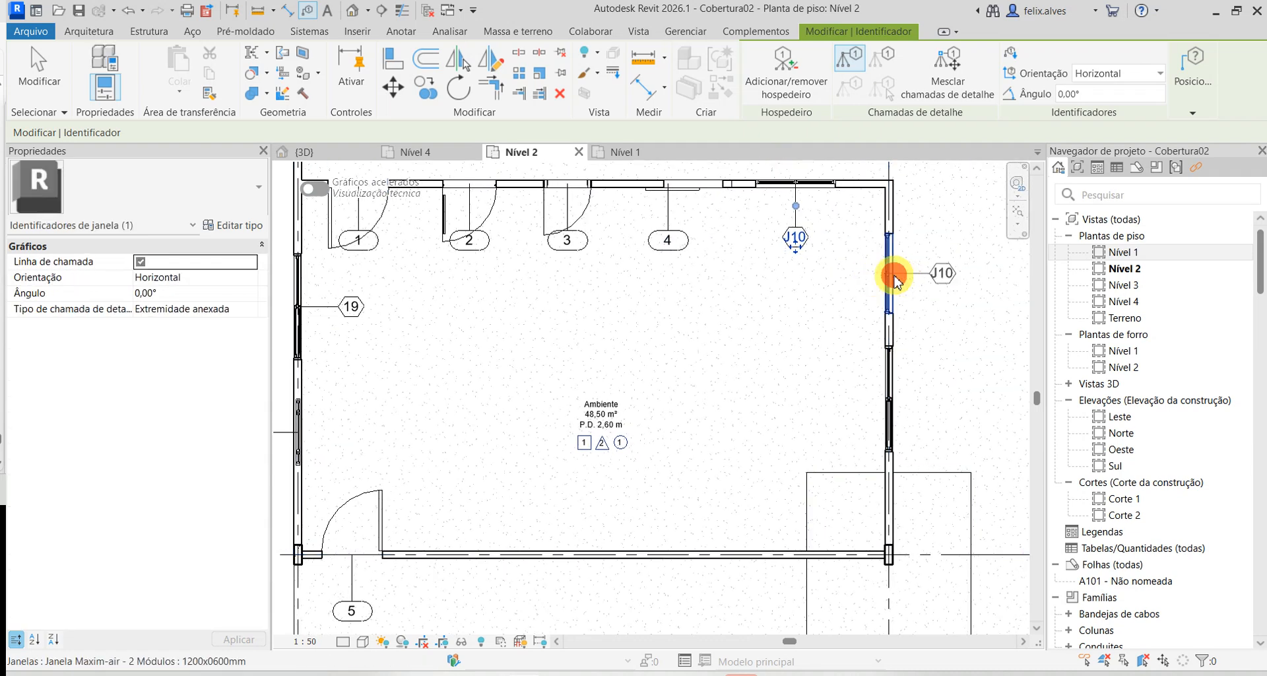
pyautogui.click(897, 402)
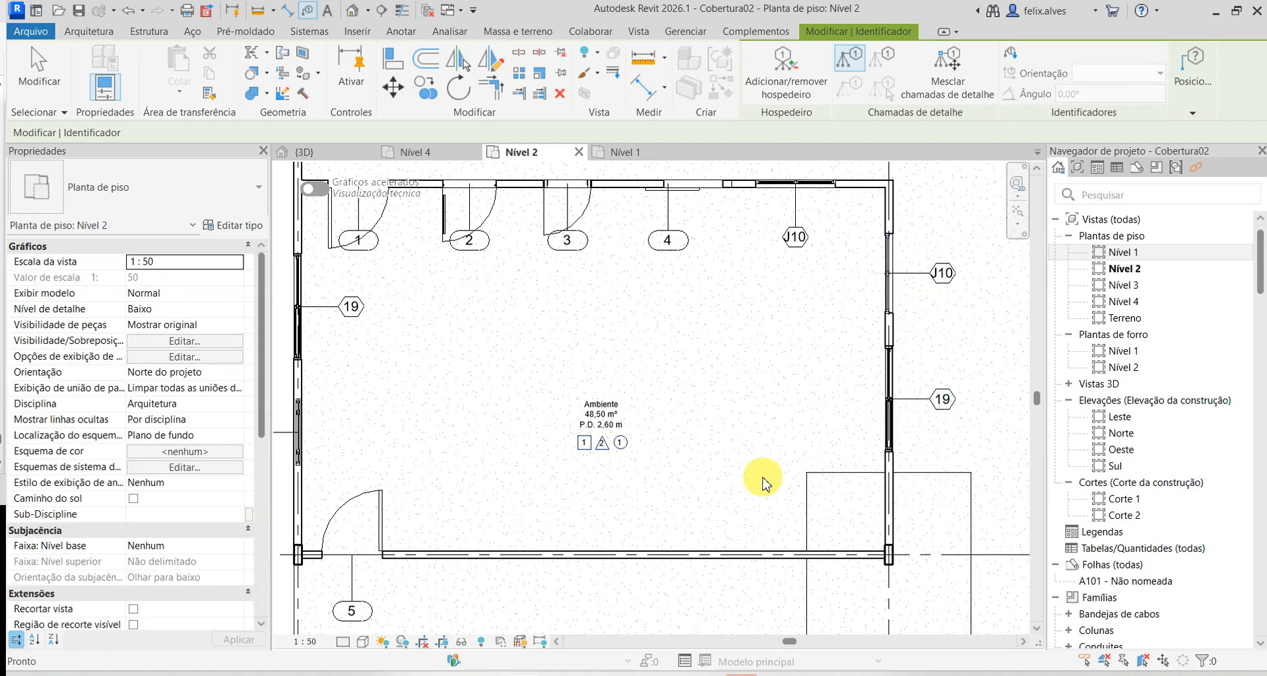
pyautogui.press('Escape')
# - Delete all window tags visible in the view by selecting every instance of M_Identificador da janela
pyautogui.click(942, 399)
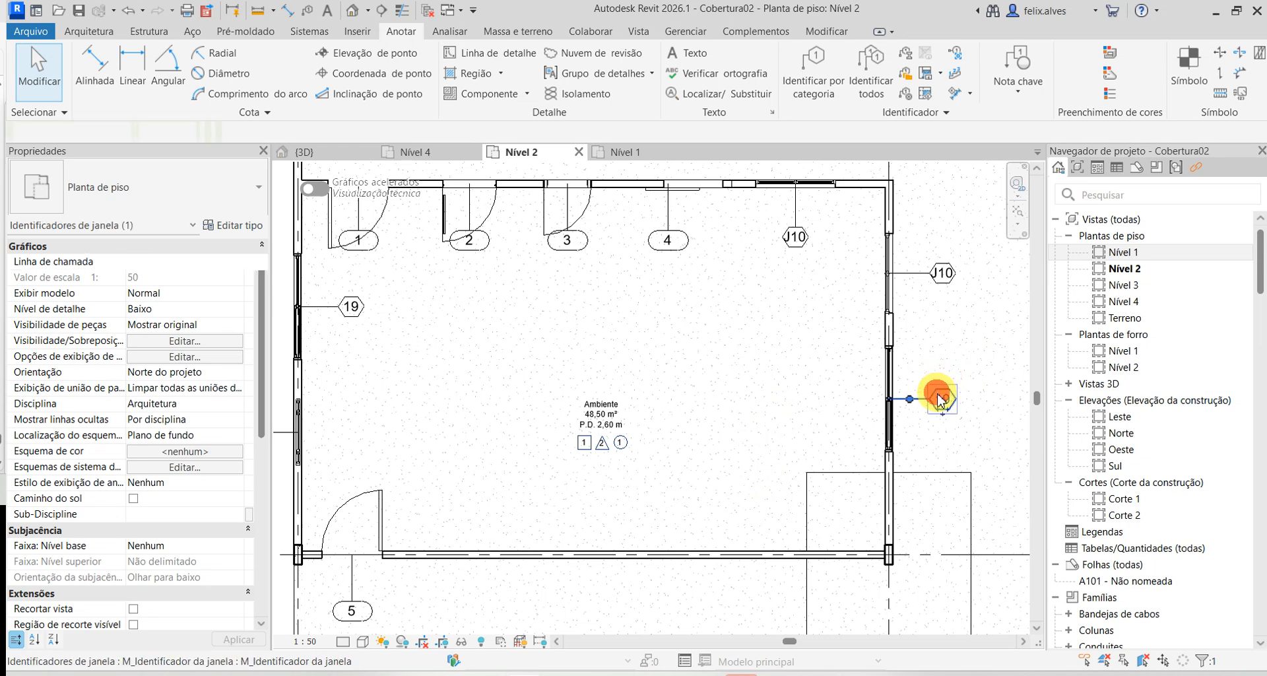
pyautogui.rightClick(942, 400)
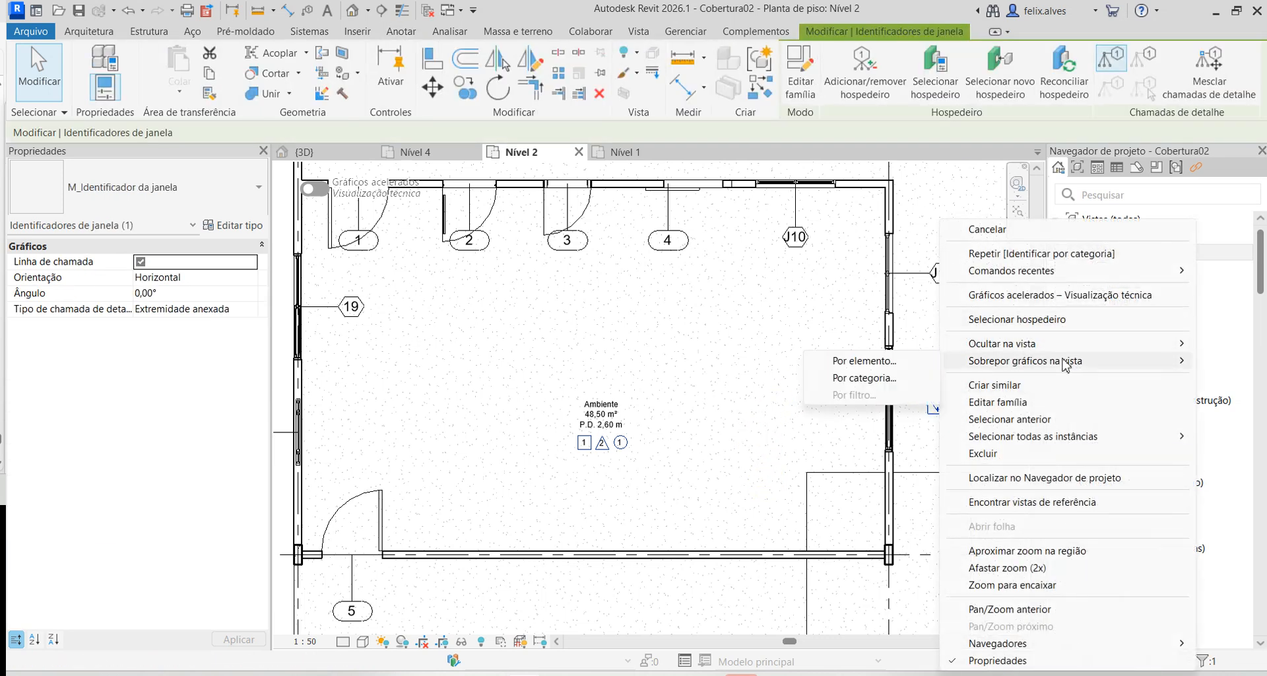
pyautogui.moveTo(1049, 436)
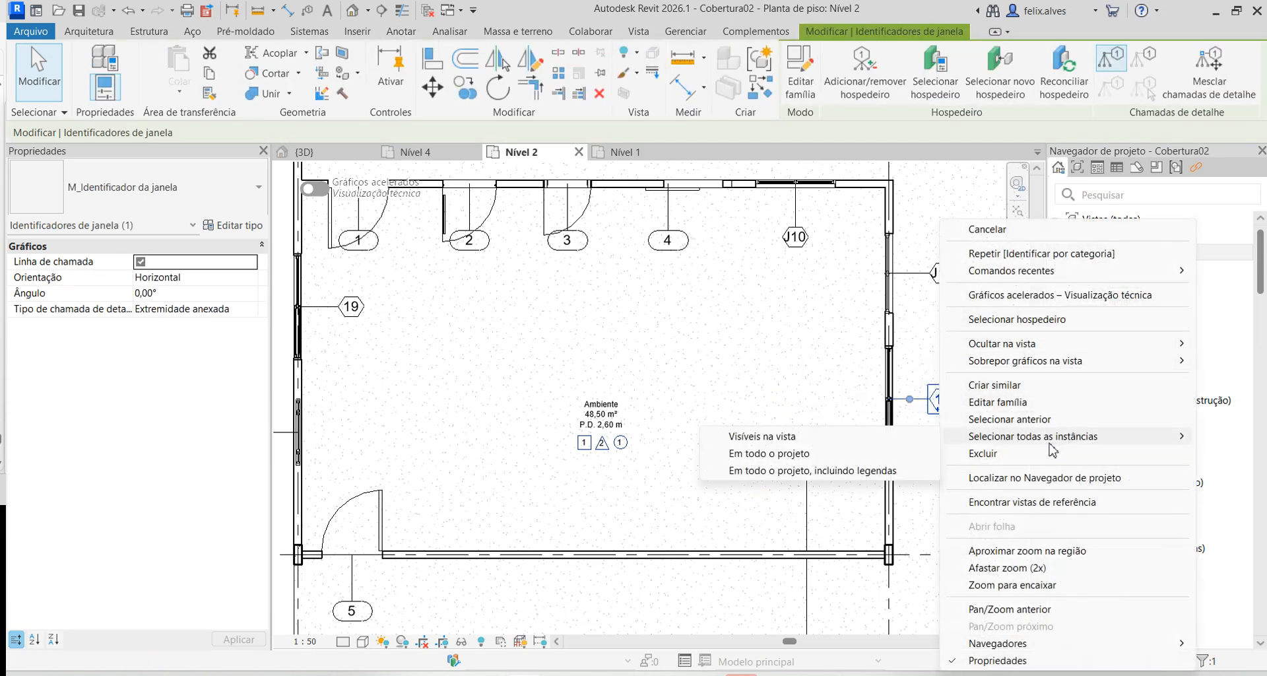
pyautogui.click(783, 441)
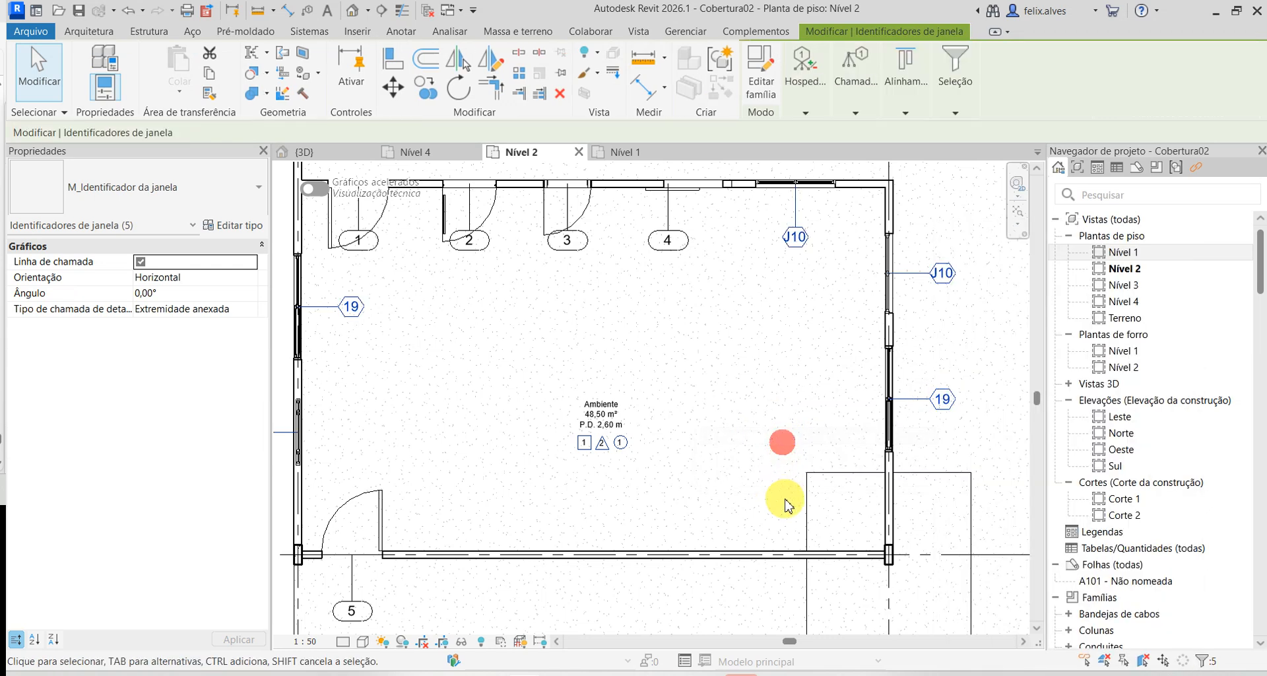
pyautogui.press('Escape')
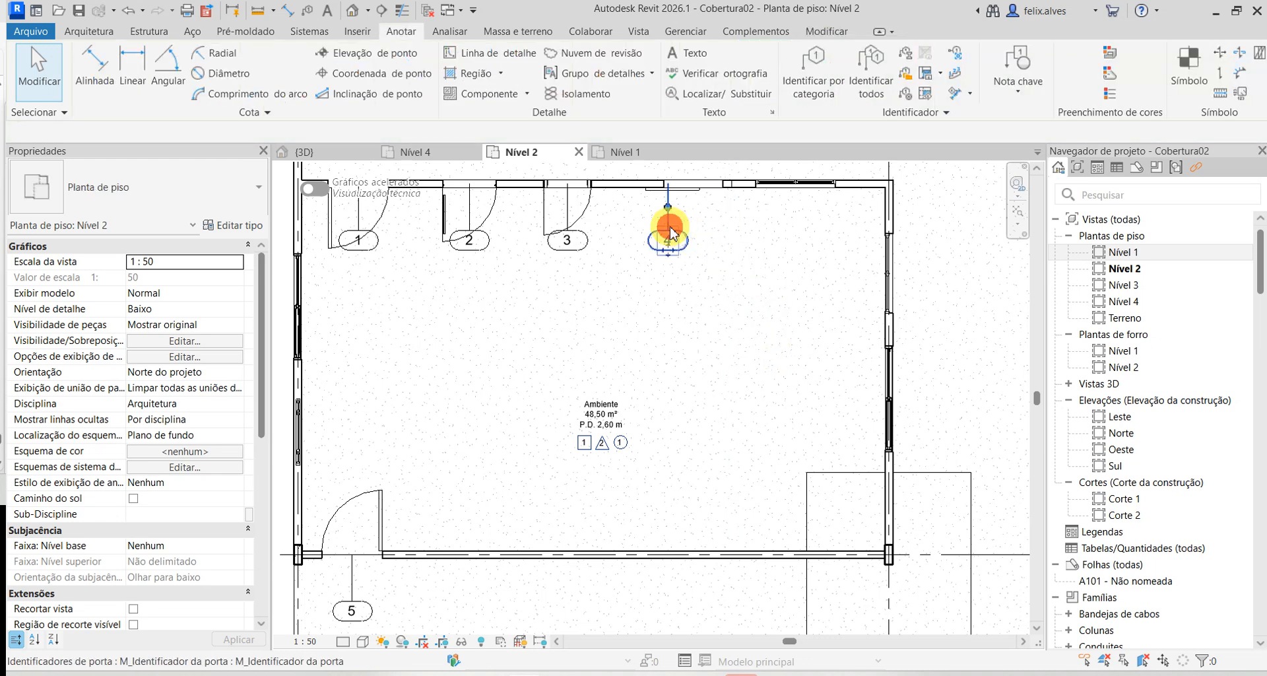
# - Delete all door tags visible in the view by selecting every instance of M_Identificador da porta
pyautogui.rightClick(671, 232)
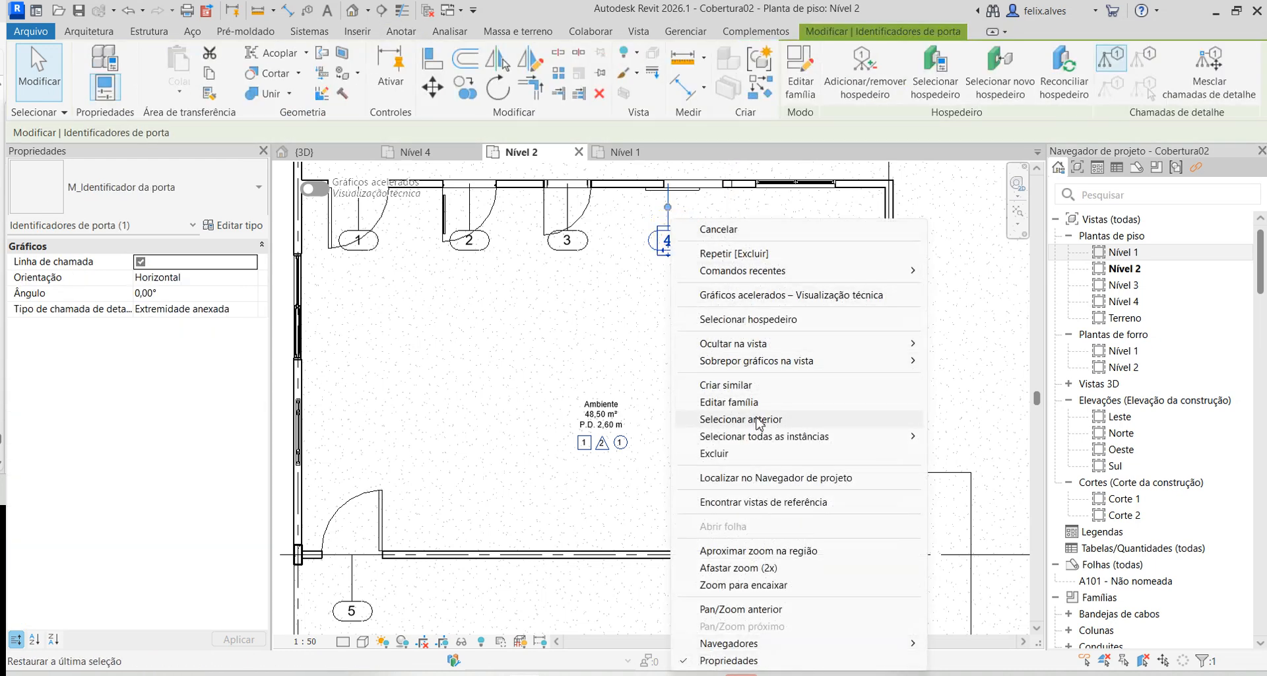
pyautogui.moveTo(917, 438)
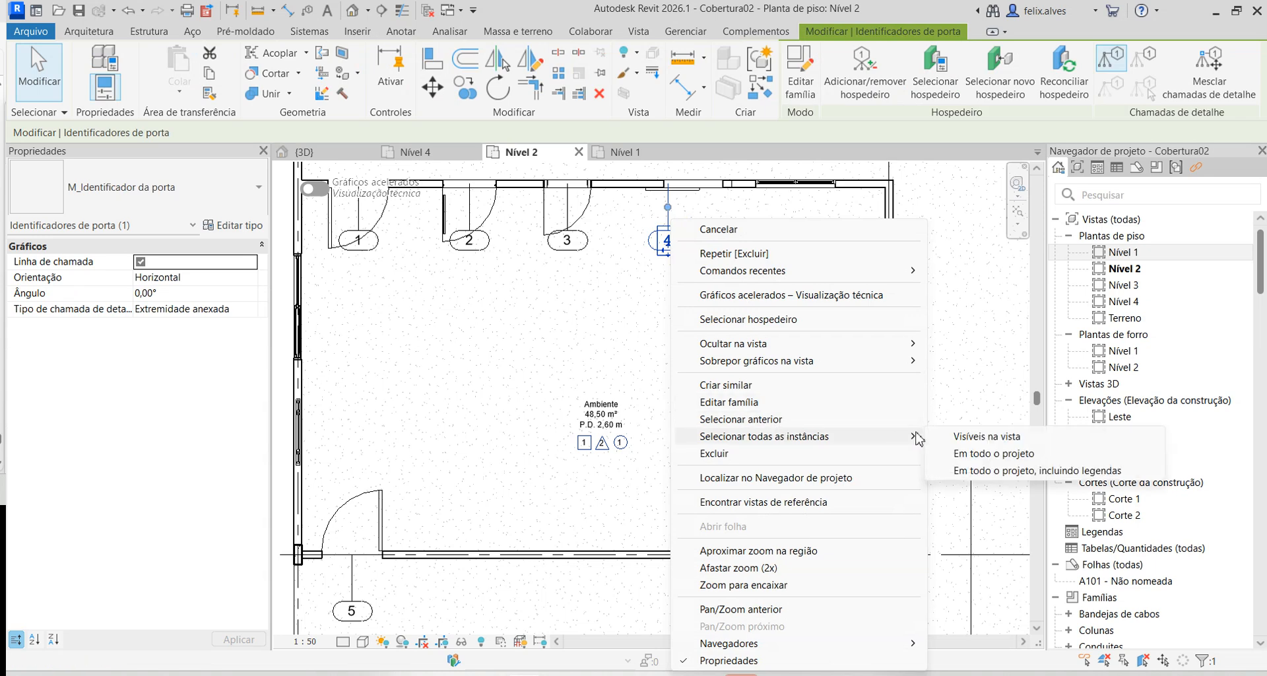
pyautogui.click(977, 437)
pyautogui.press('Delete')
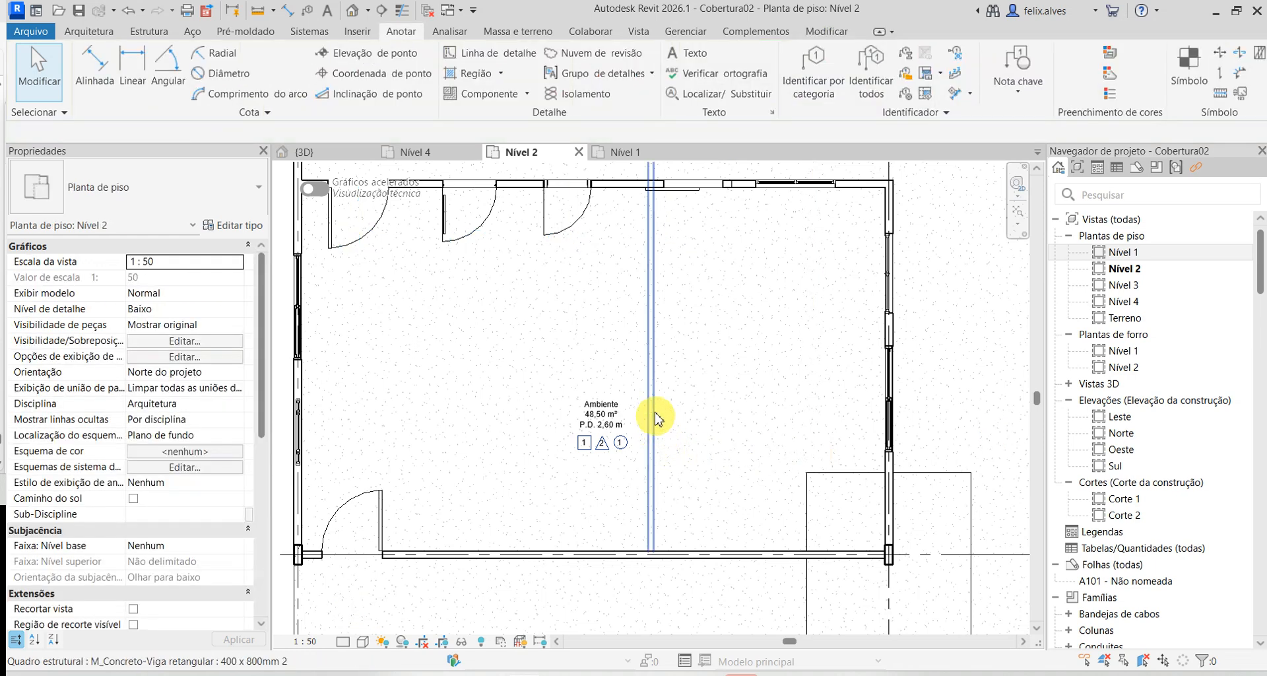
# - Tag all untagged doors and windows in the current view at once, with horizontal tags and no leaders
pyautogui.scroll(-1, 750, 416)
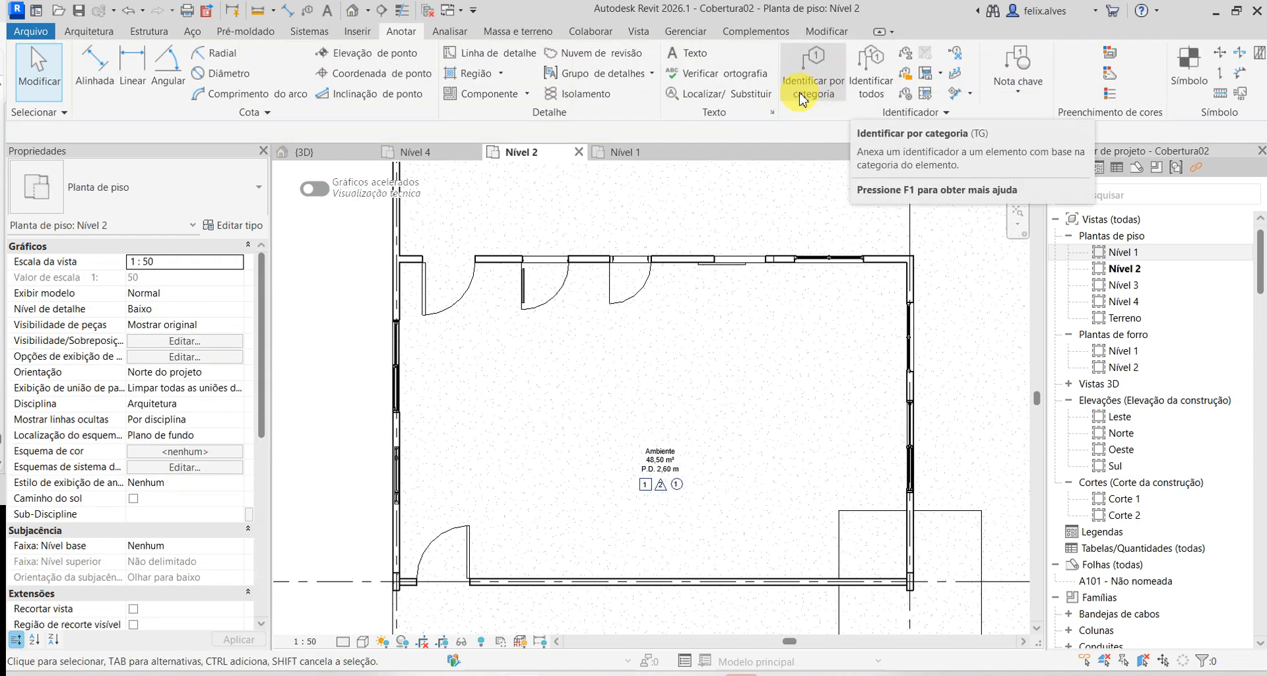
pyautogui.click(862, 88)
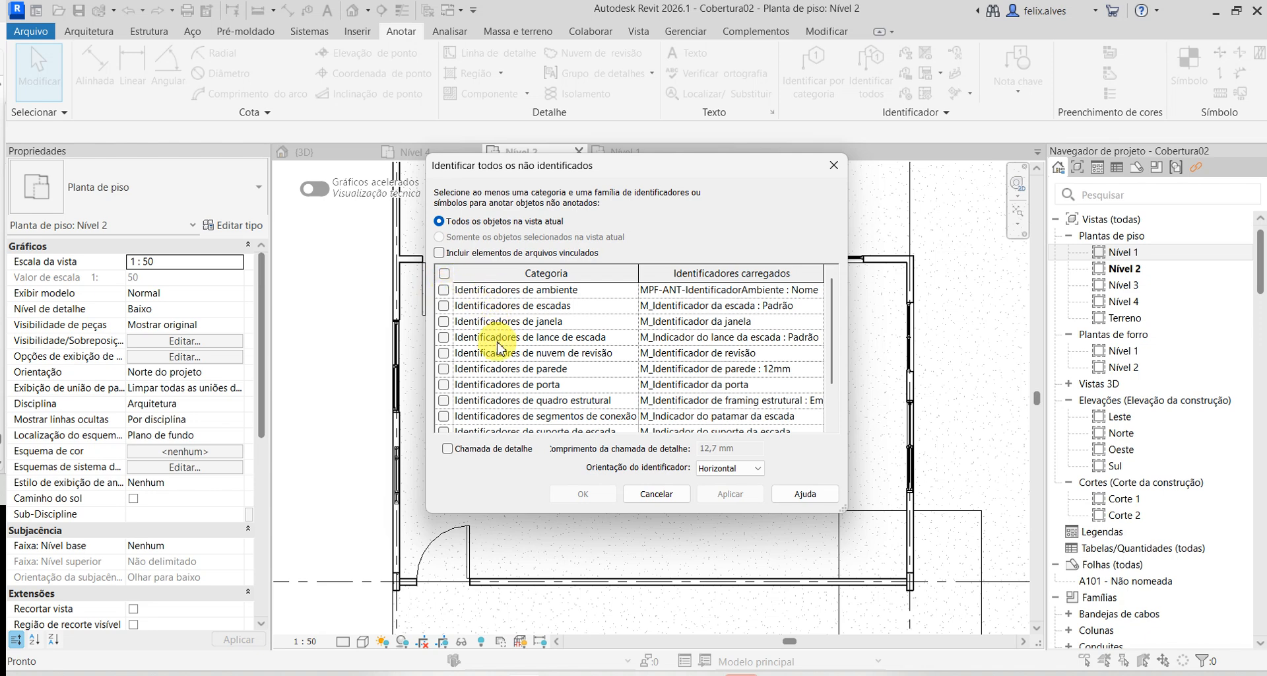
pyautogui.click(443, 385)
pyautogui.scroll(-1, 460, 403)
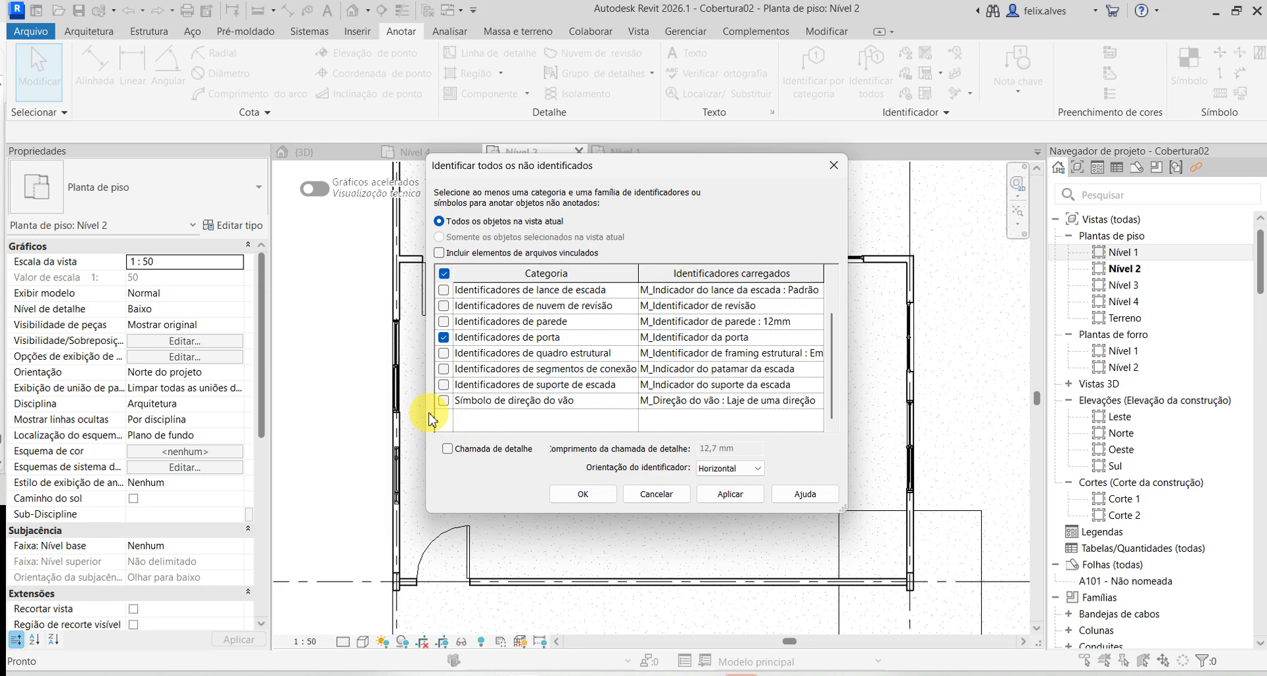
pyautogui.scroll(1, 460, 407)
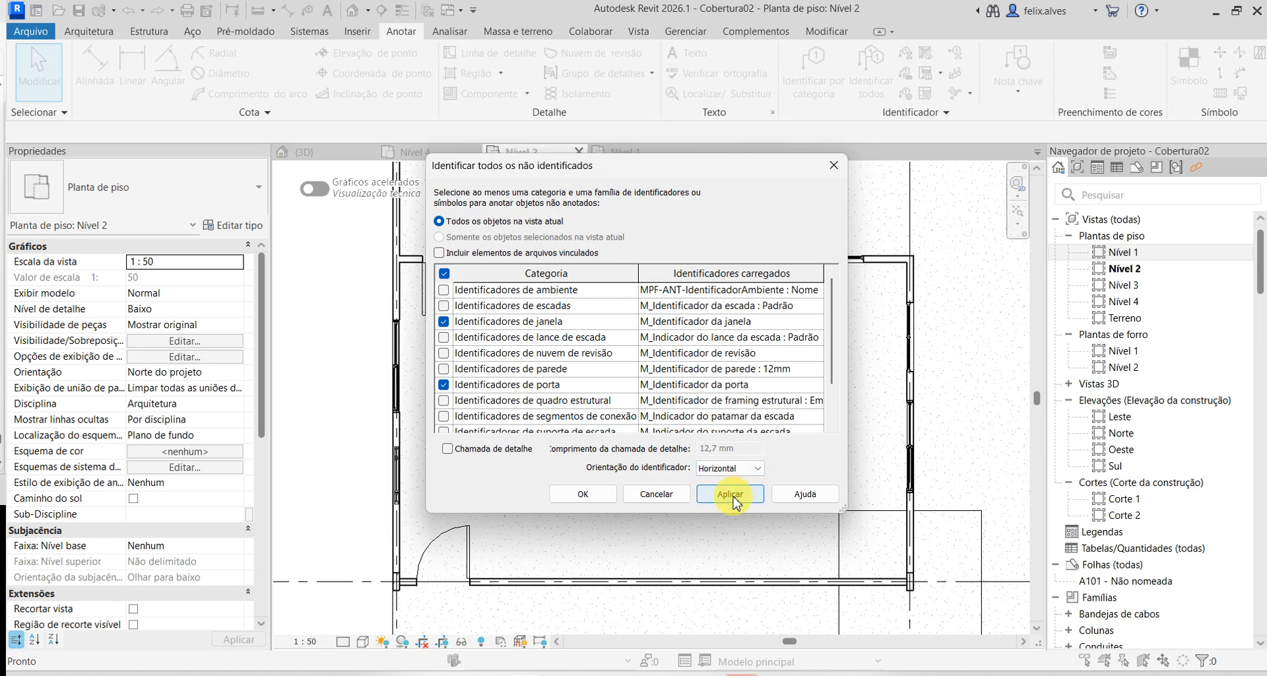
pyautogui.click(582, 493)
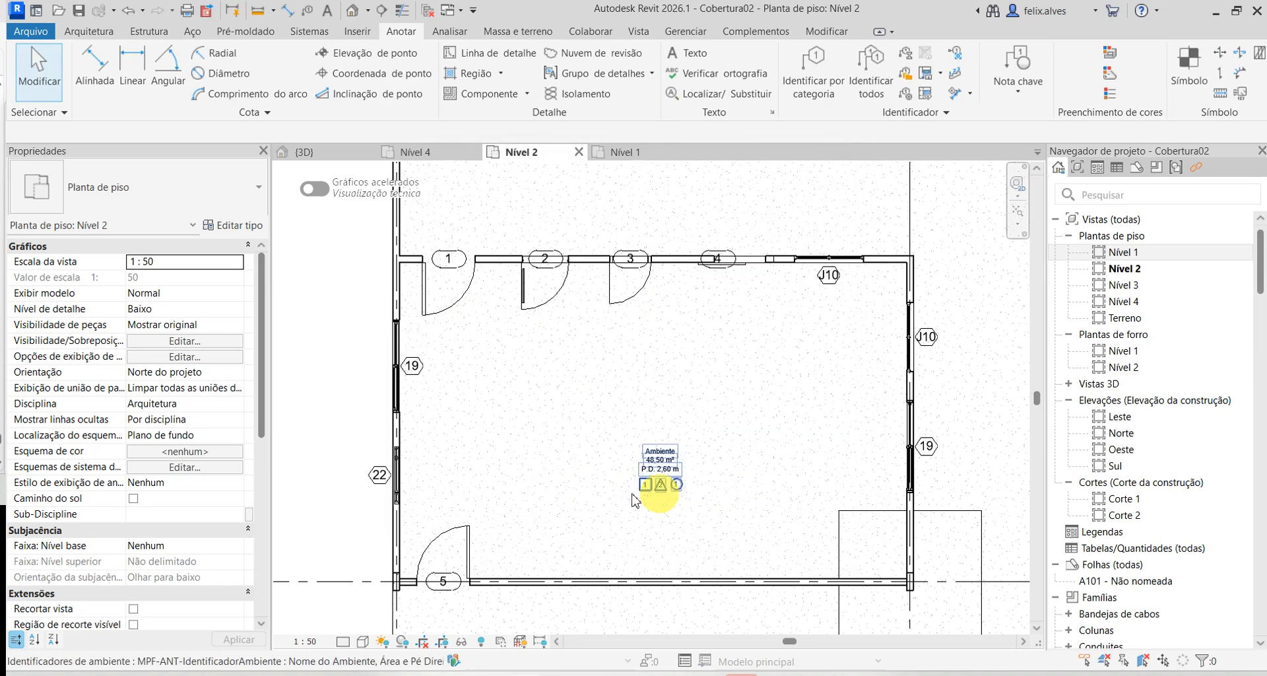
# - Move the sliding door's tag off the door symbol to just above the upper wall
pyautogui.scroll(3, 424, 370)
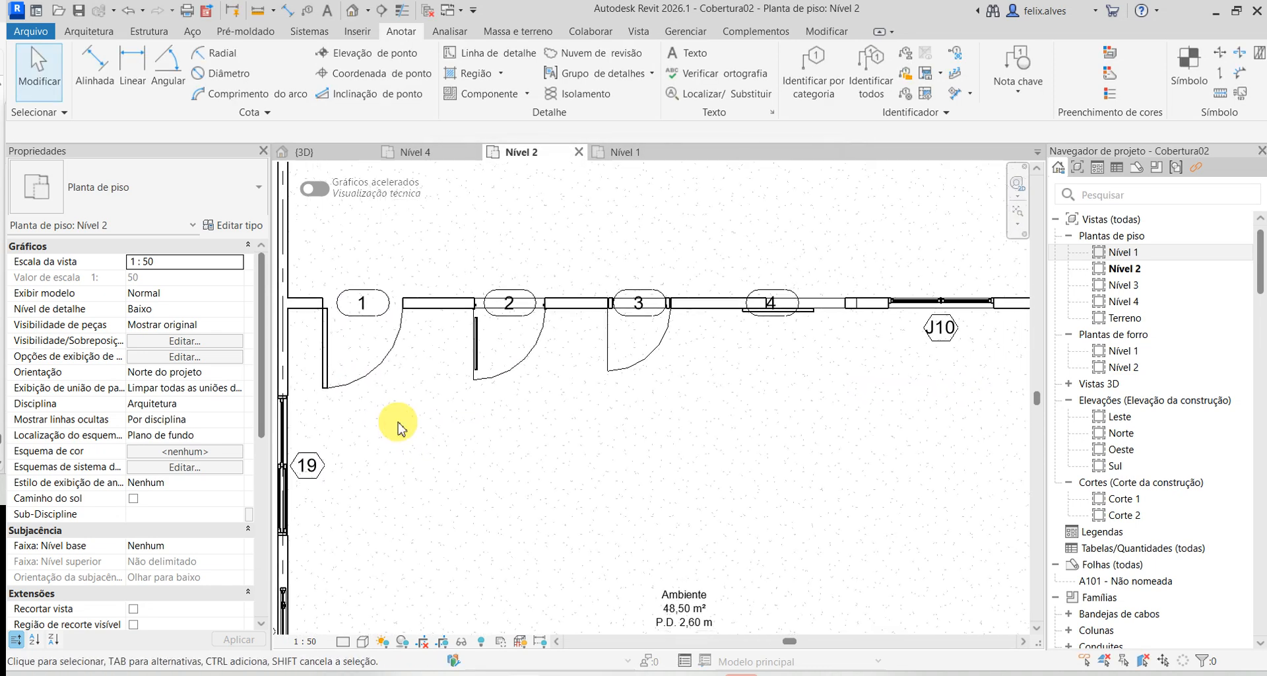
pyautogui.scroll(-2, 403, 428)
pyautogui.scroll(-3, 668, 320)
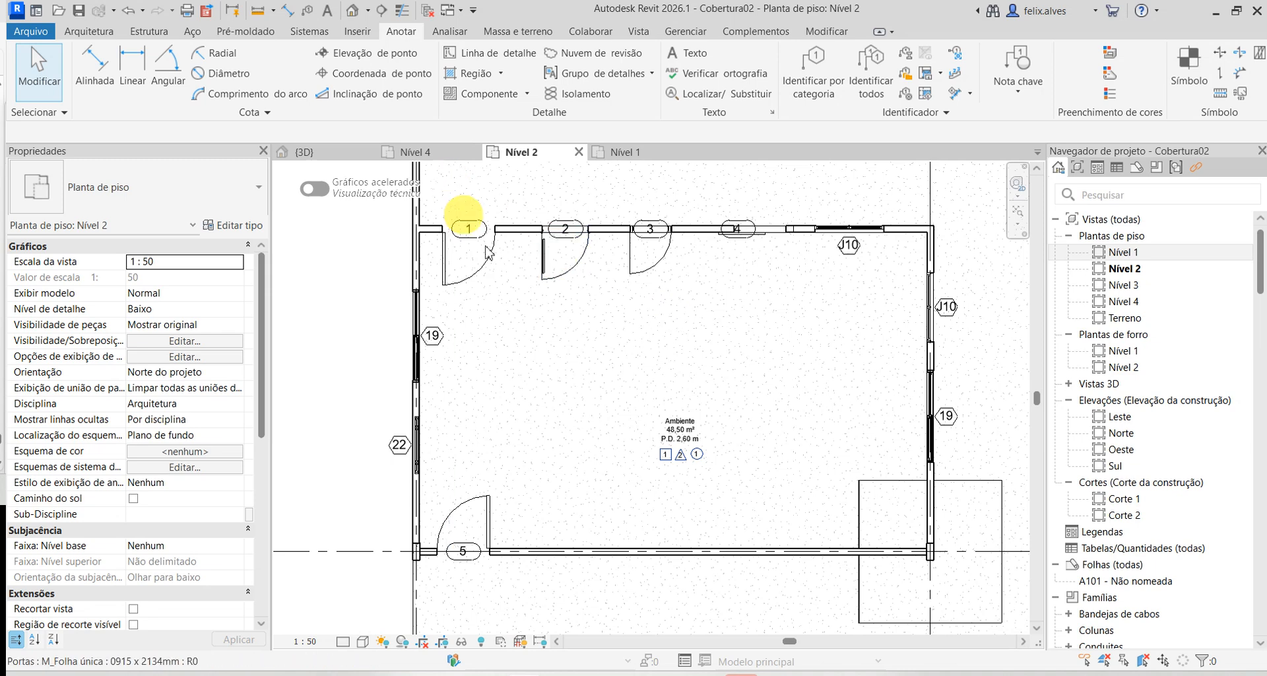
pyautogui.scroll(3, 498, 261)
pyautogui.scroll(-2, 537, 304)
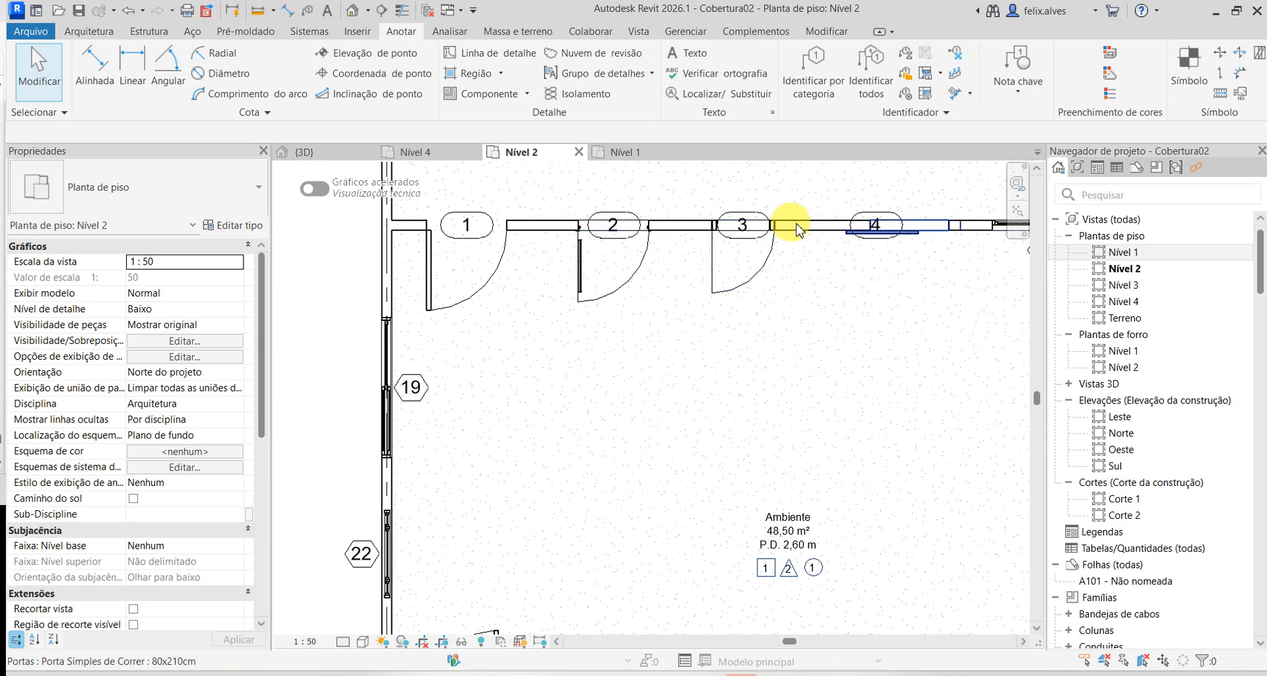
pyautogui.scroll(-2, 802, 222)
pyautogui.moveTo(874, 267); pyautogui.dragTo(596, 271, button='middle')
pyautogui.scroll(4, 581, 199)
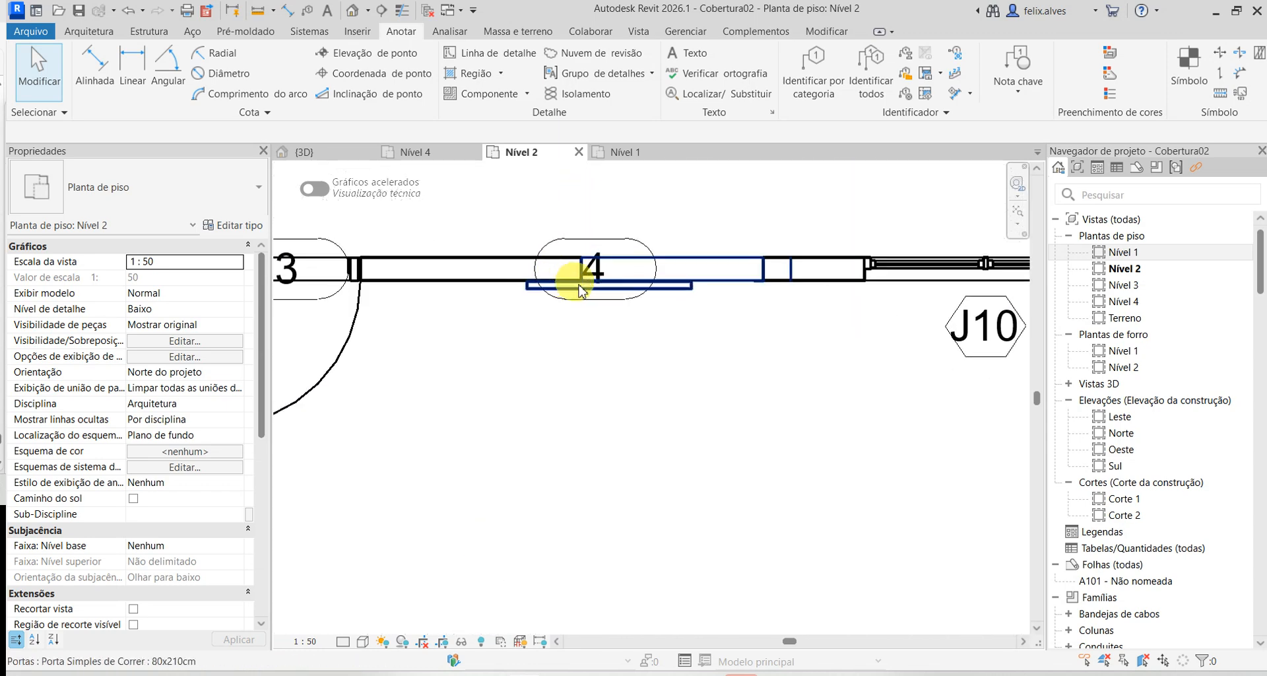
pyautogui.click(658, 283)
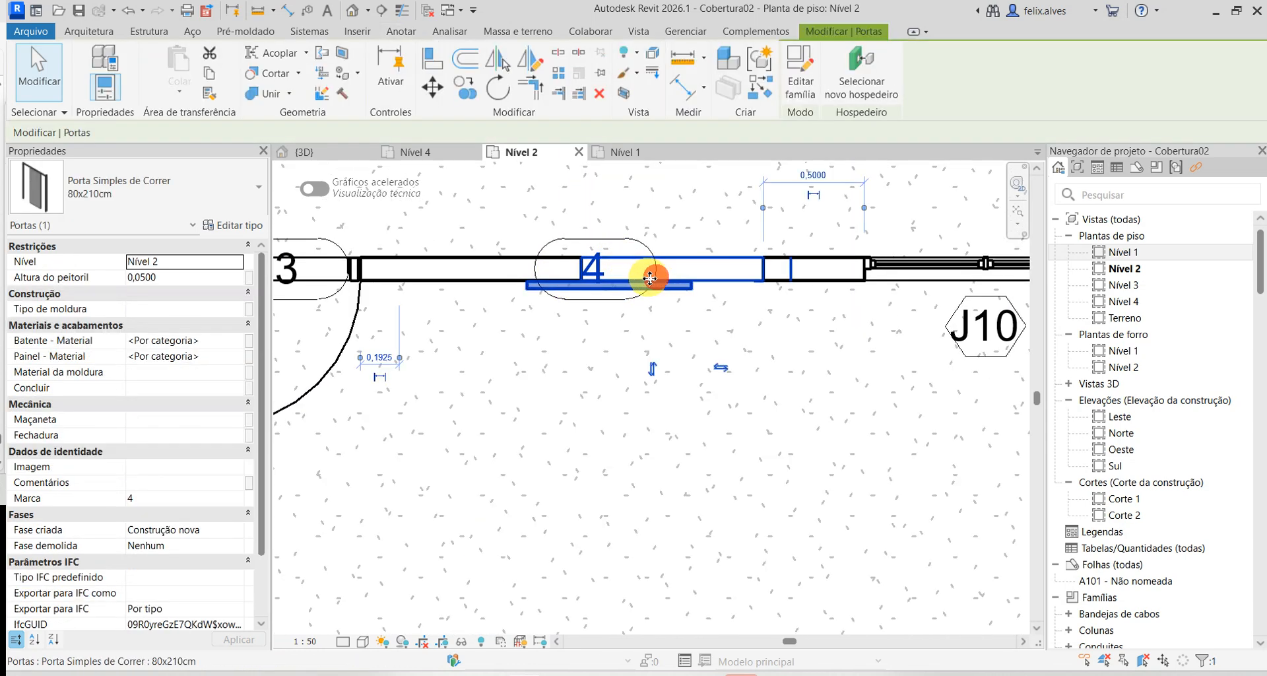
pyautogui.press('Escape')
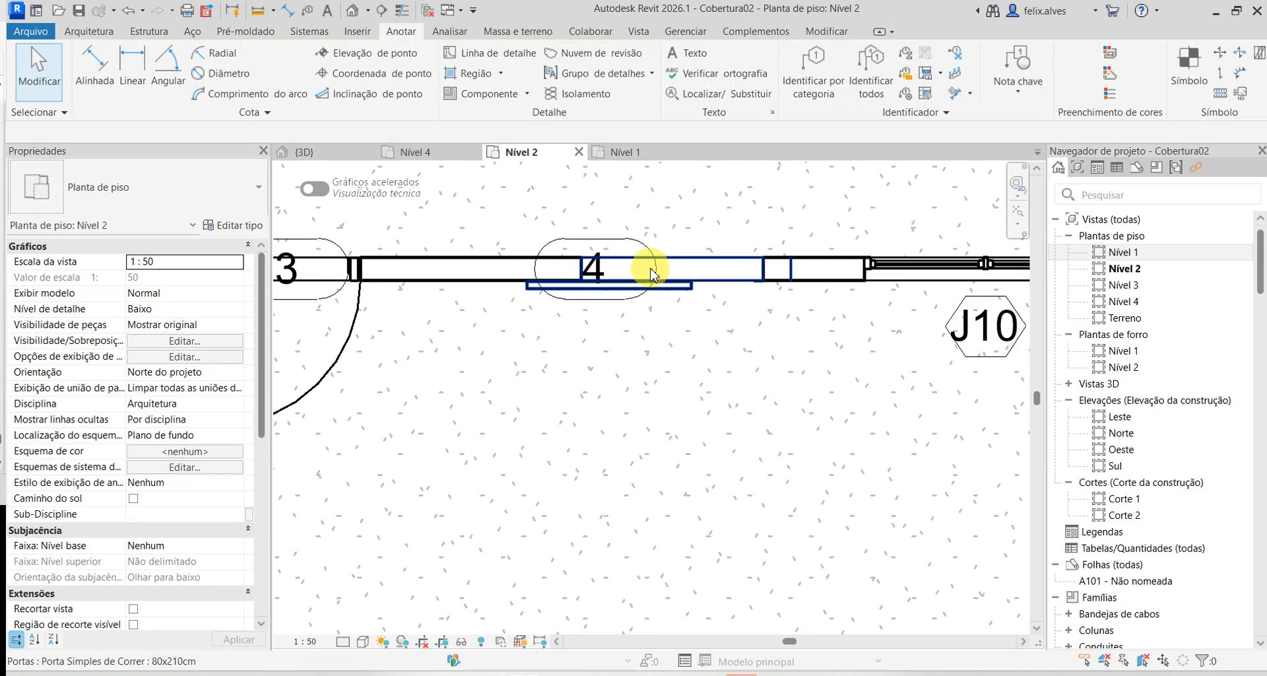
pyautogui.click(614, 243)
pyautogui.moveTo(590, 302); pyautogui.dragTo(678, 245)
pyautogui.click(687, 403)
# - Move door tag 3 off its door symbol to just above the upper wall, level with the sliding door's tag
pyautogui.scroll(-3, 686, 402)
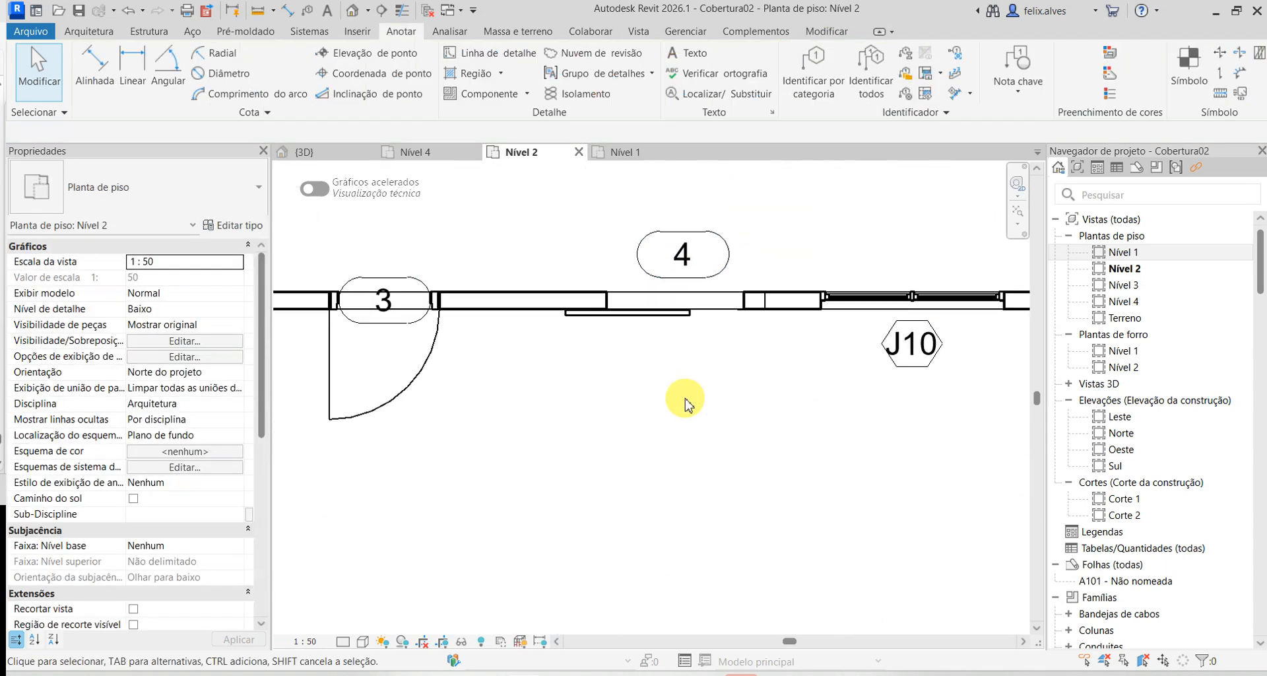
pyautogui.click(435, 324)
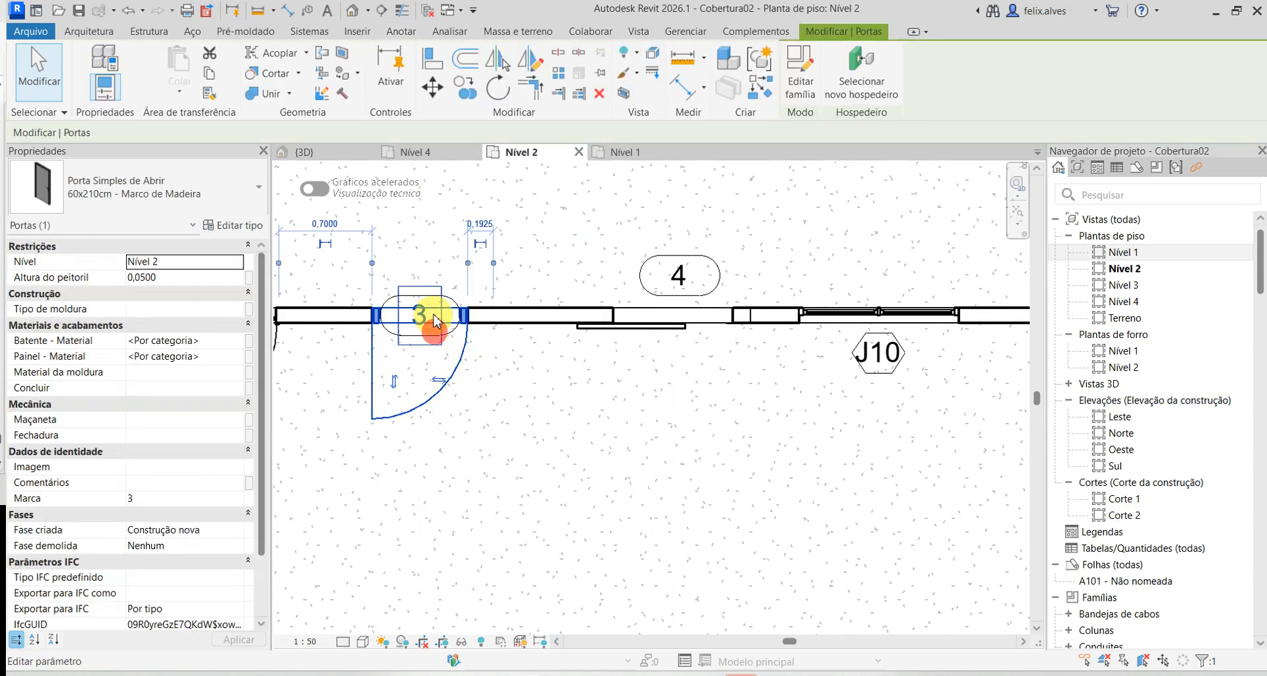
pyautogui.click(581, 376)
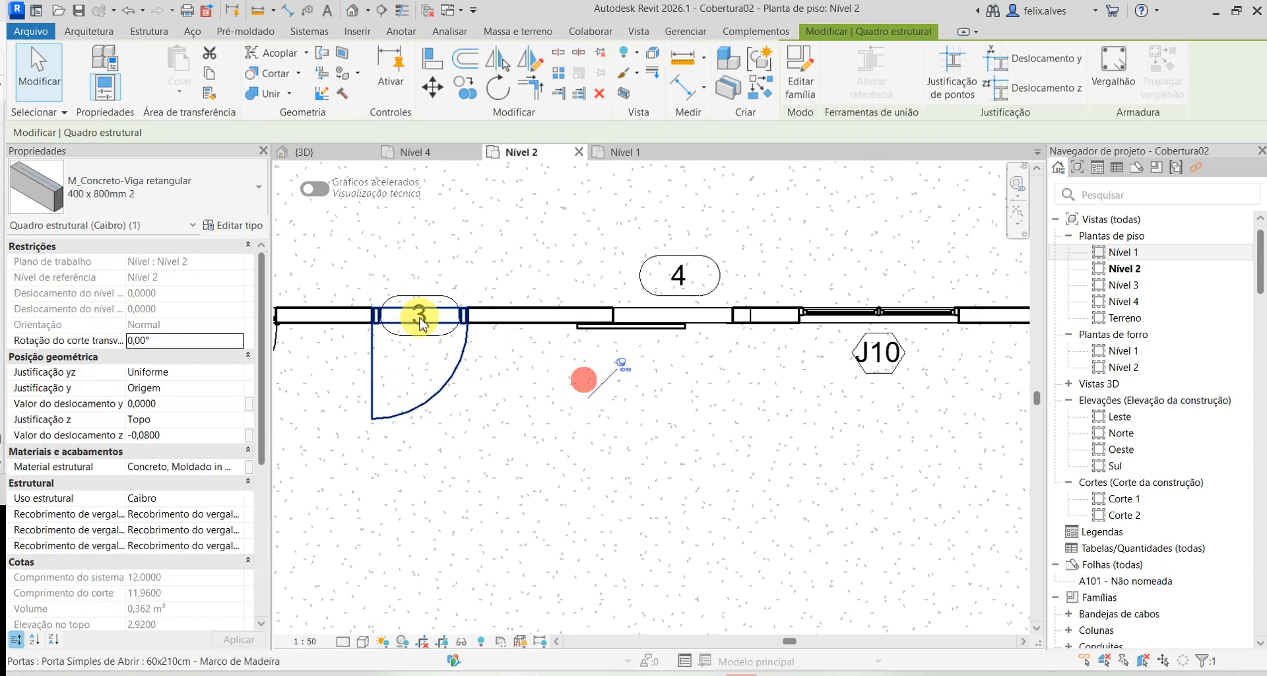
pyautogui.press('Escape')
pyautogui.click(432, 344)
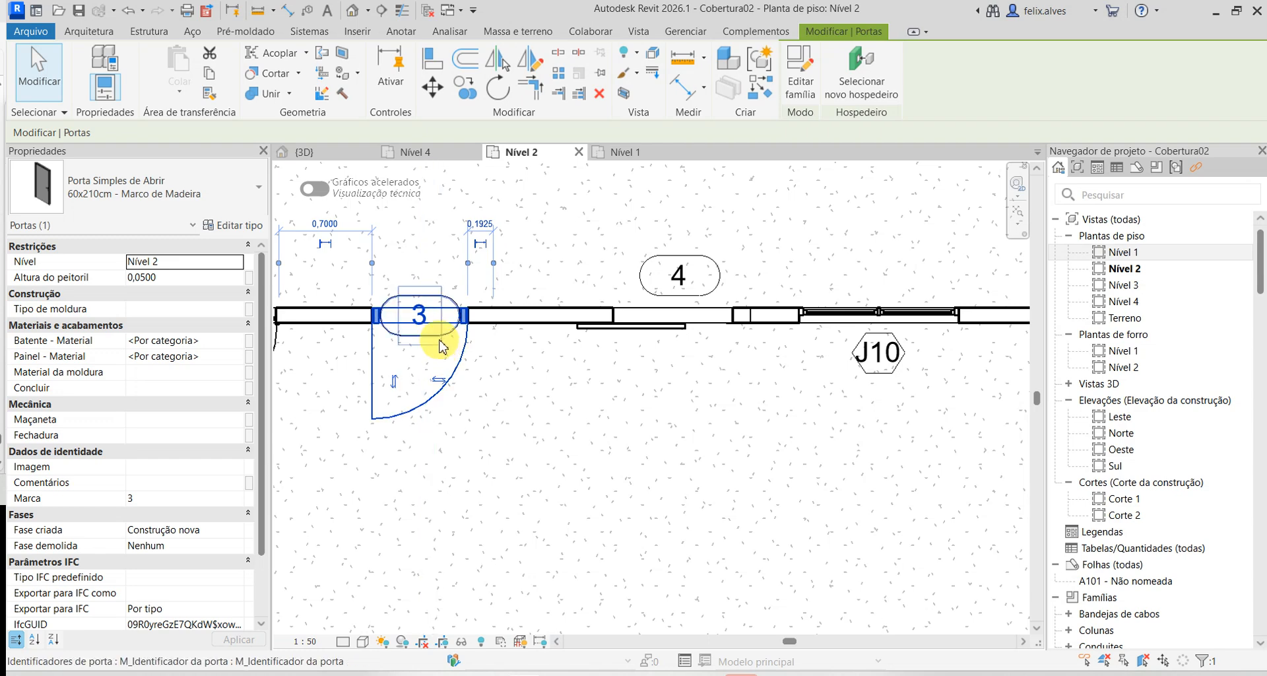
pyautogui.moveTo(453, 317); pyautogui.dragTo(456, 264)
pyautogui.press('Escape')
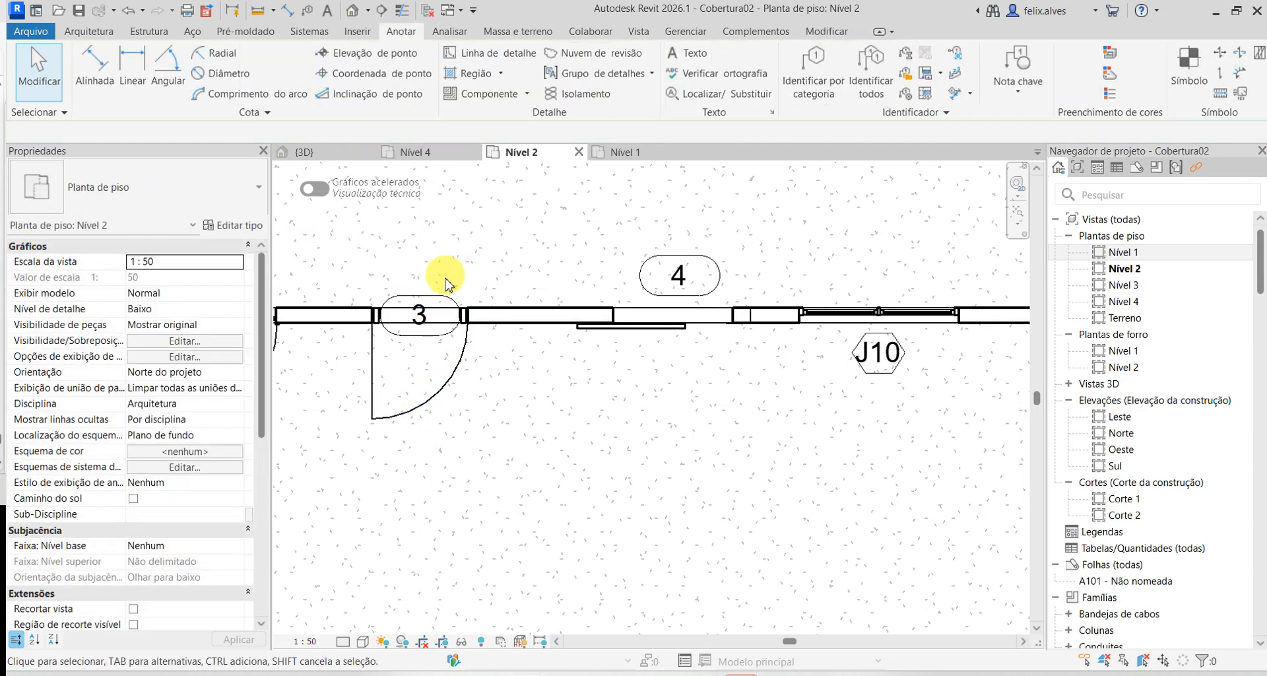
pyautogui.click(439, 339)
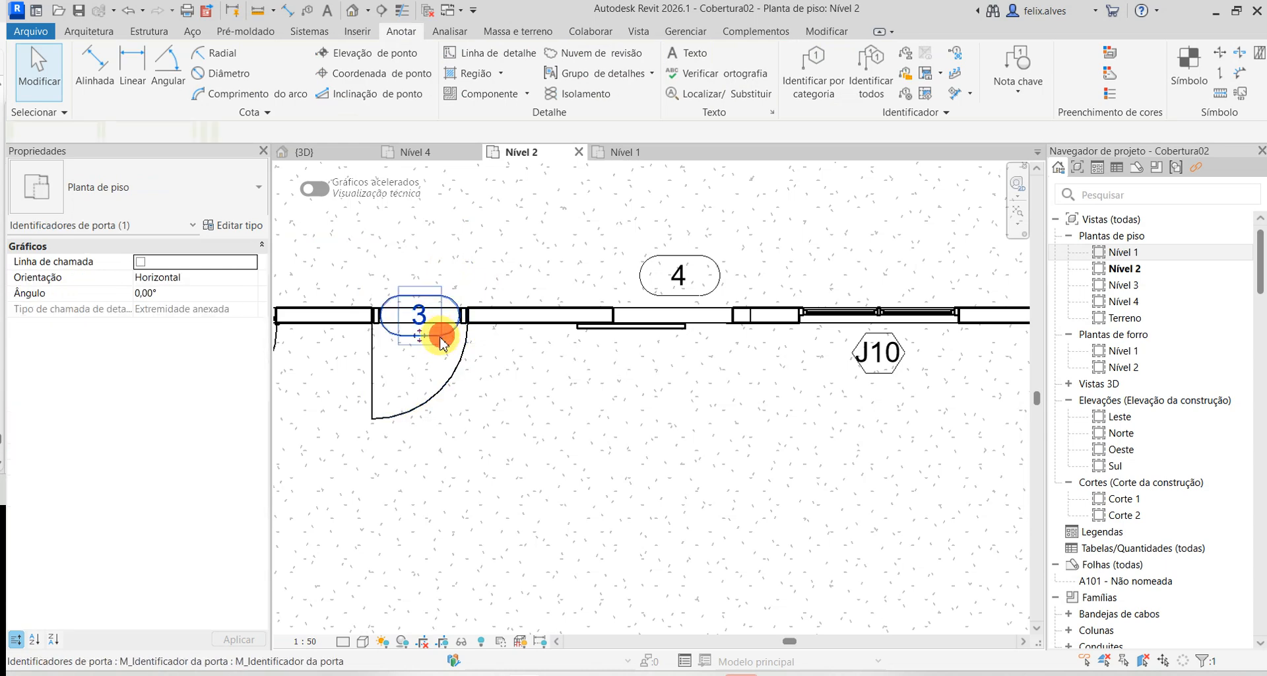
pyautogui.press('Up')
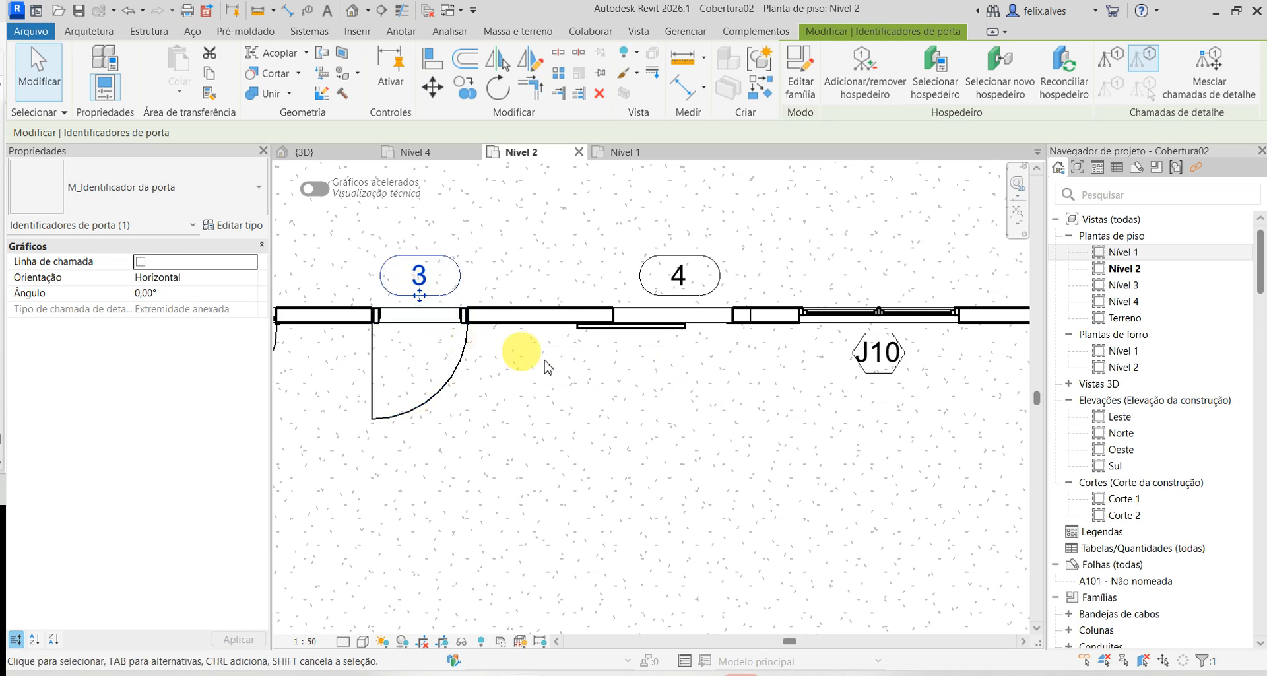
pyautogui.scroll(-4, 644, 383)
pyautogui.moveTo(658, 400); pyautogui.dragTo(716, 387, button='middle')
pyautogui.click(704, 430)
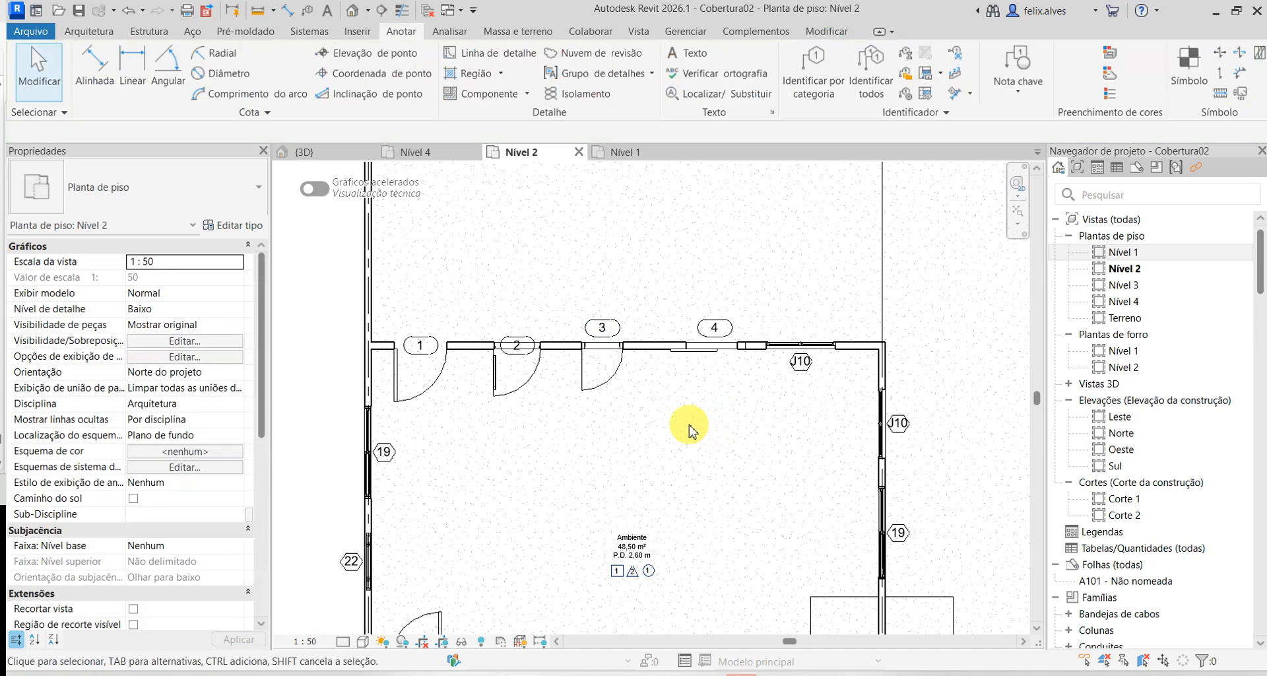
# - Load the tag families PAE_M_Identificador da janela and PAE_M_Identificador da porta from the .FamíliasAP folder into the project
pyautogui.moveTo(682, 422); pyautogui.dragTo(716, 291, button='middle')
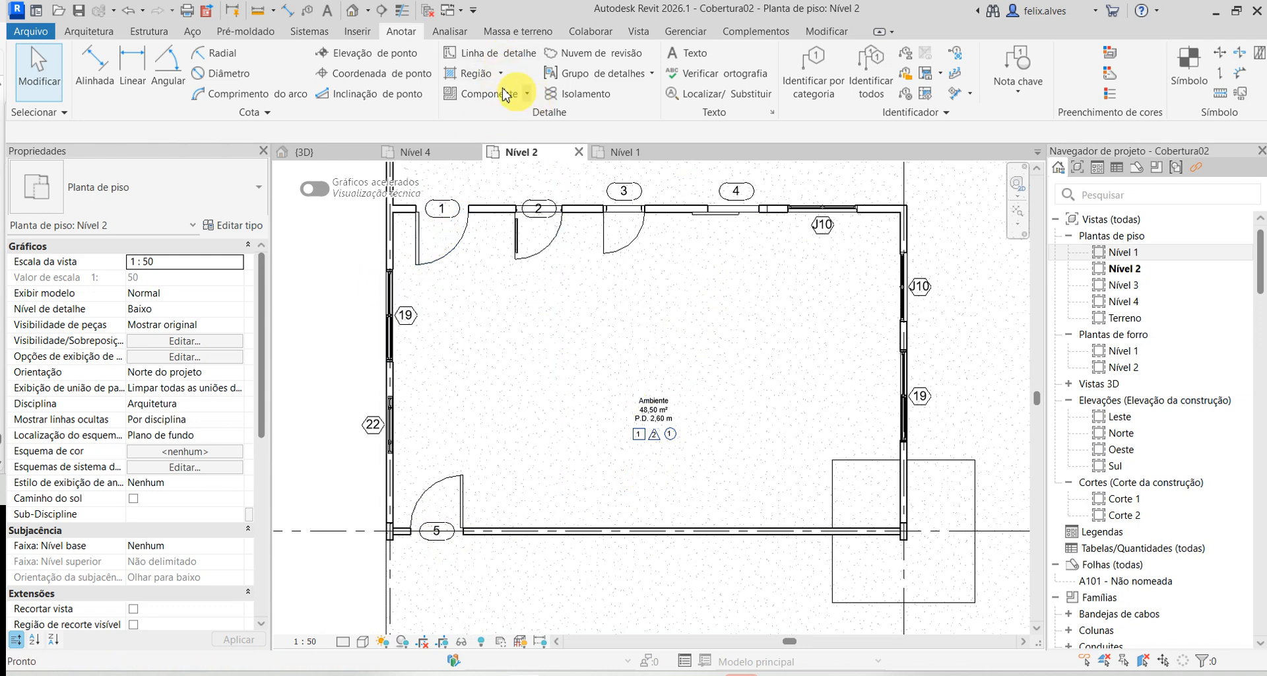
pyautogui.click(359, 37)
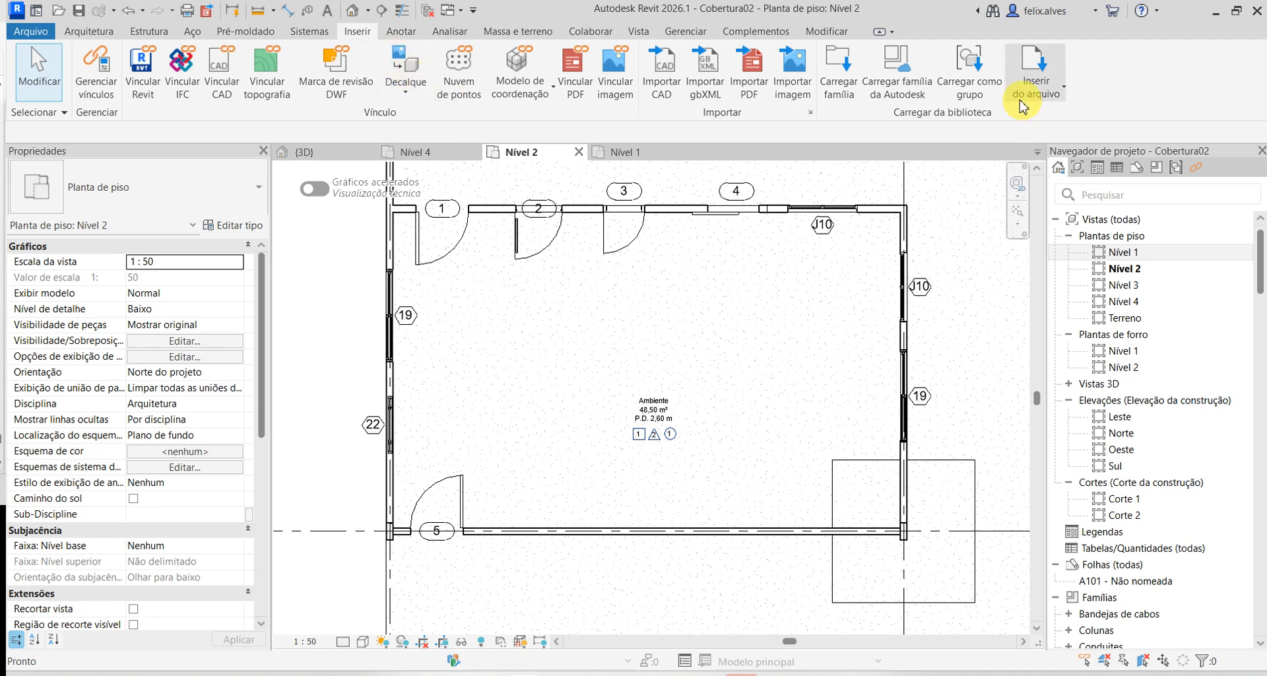
pyautogui.click(848, 73)
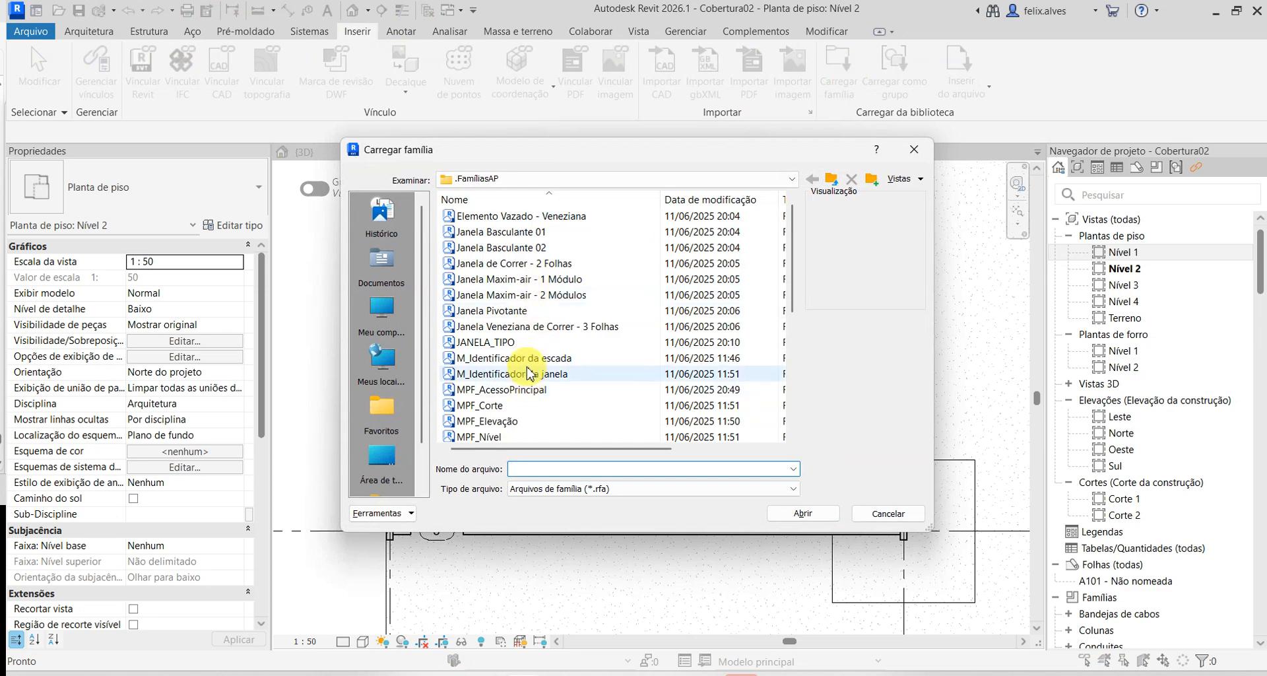
pyautogui.scroll(-2, 528, 374)
pyautogui.scroll(-1, 528, 373)
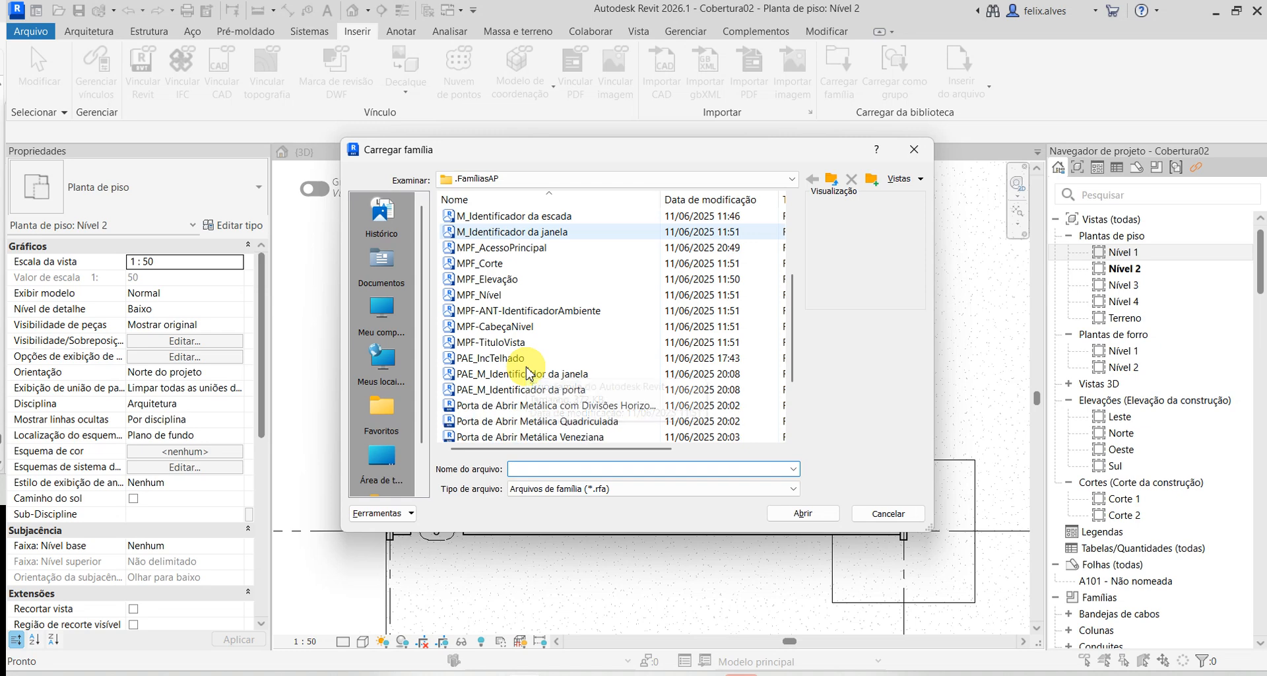
pyautogui.click(525, 374)
pyautogui.keyDown('ctrl'); pyautogui.click(531, 390); pyautogui.keyUp('ctrl')
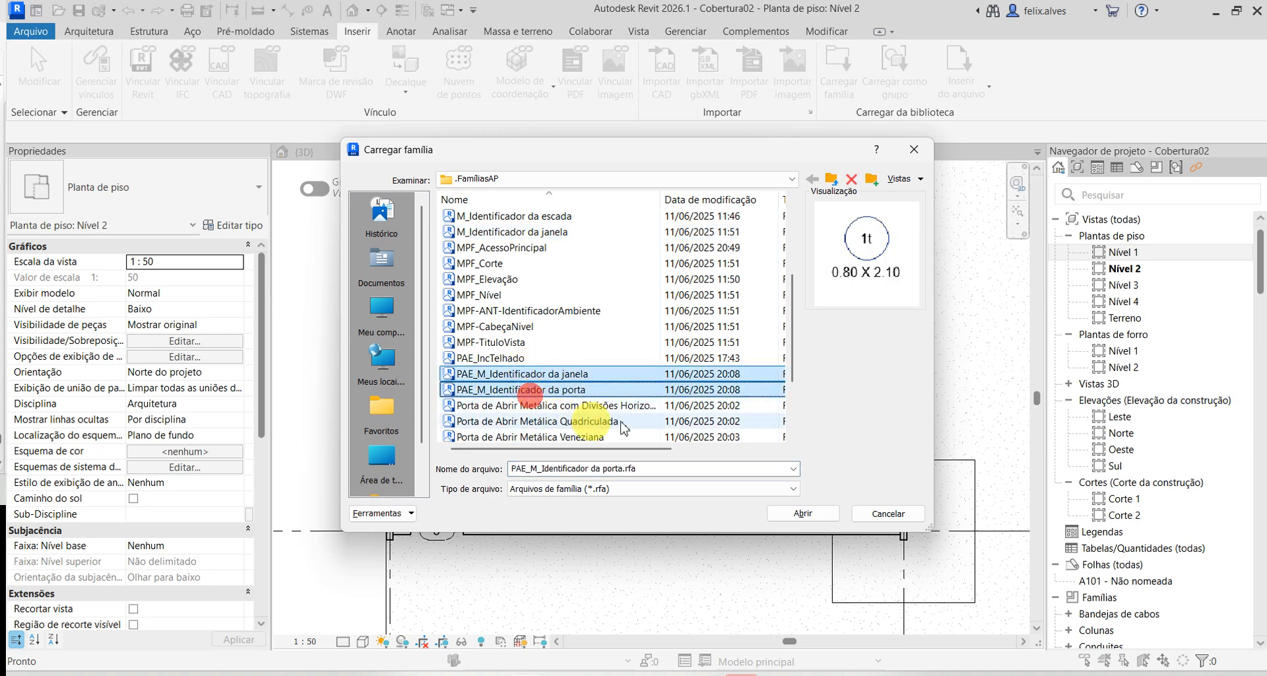
pyautogui.click(811, 516)
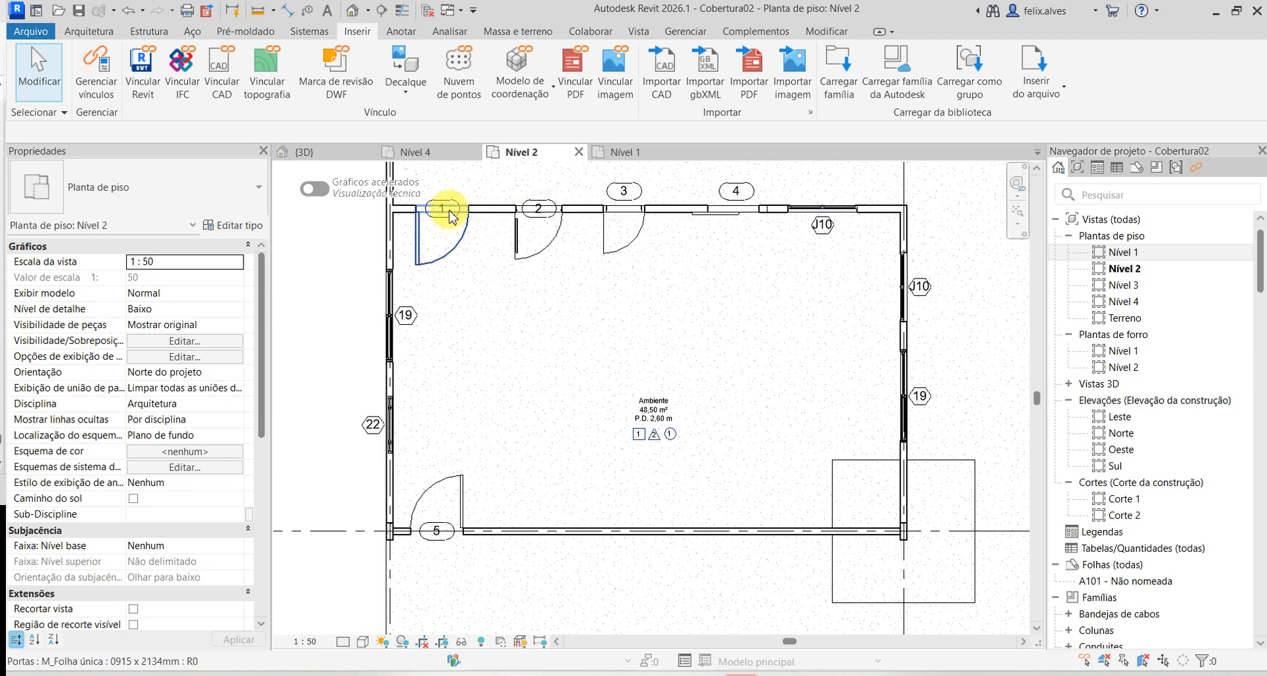
# - Select all M_Identificador da porta tags in the entire project and change them to the PAE_M_Identificador da porta type DIMENSÕES+INDICADOR
pyautogui.press('Tab')
pyautogui.press('Tab')
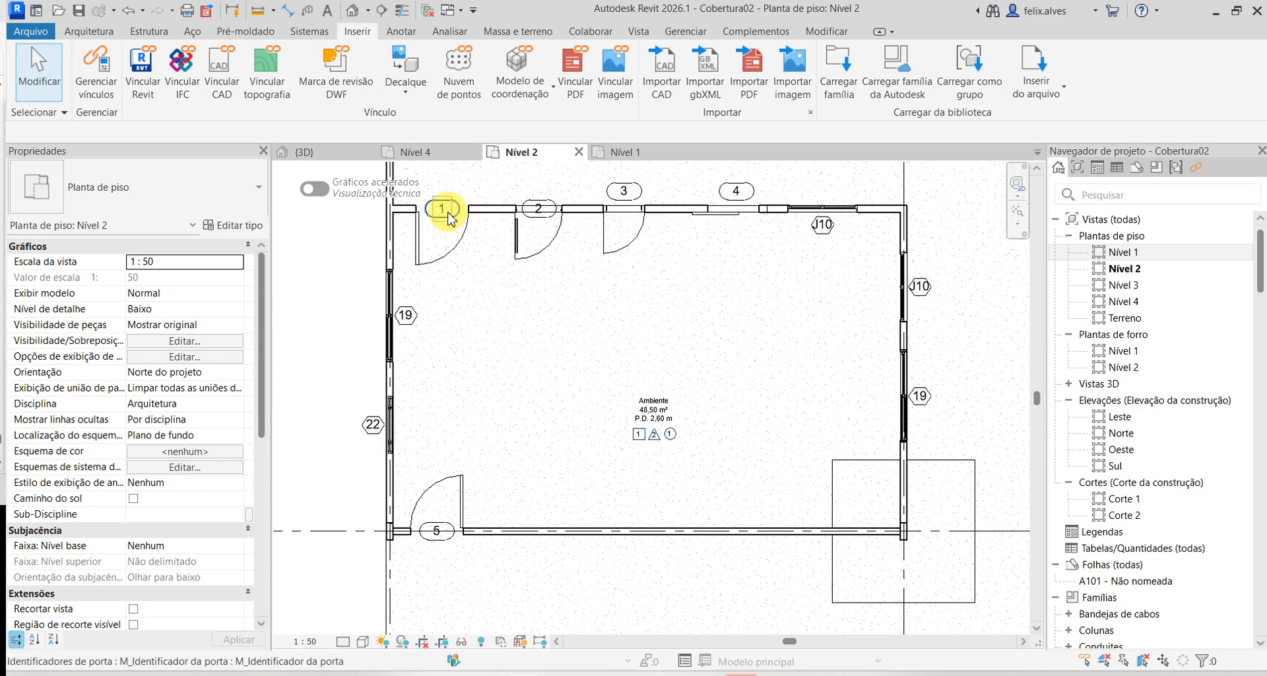
pyautogui.click(445, 221)
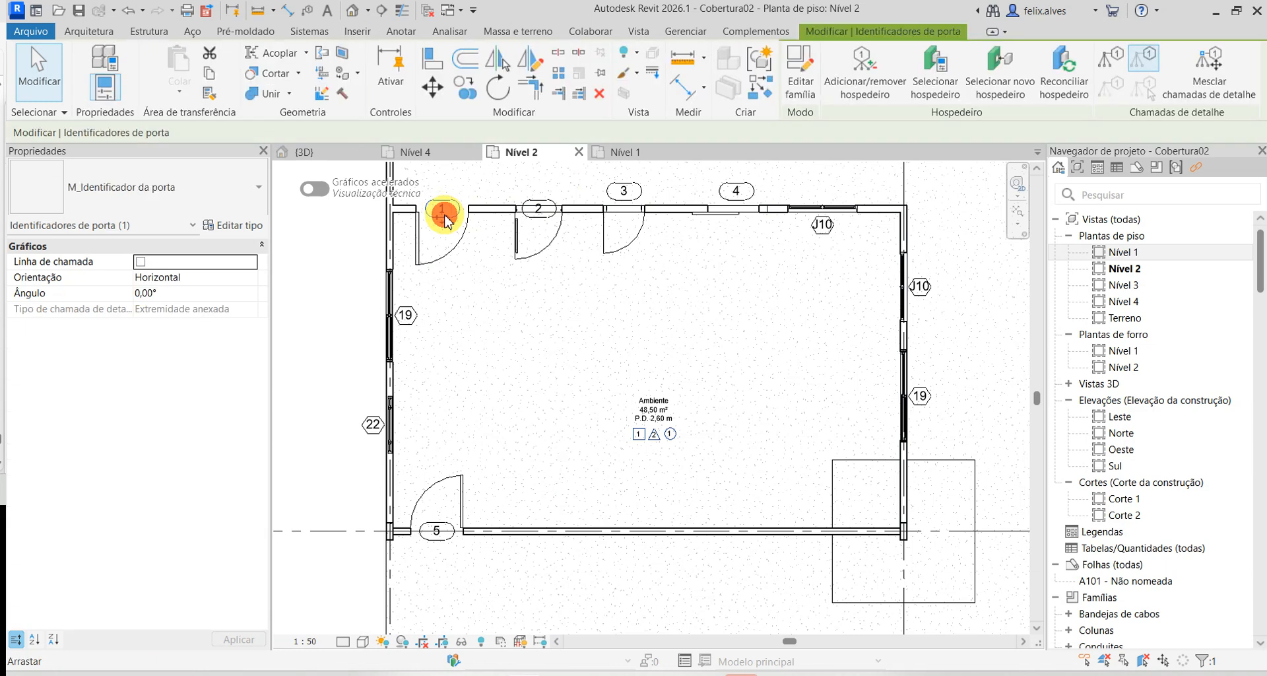
pyautogui.rightClick(445, 221)
pyautogui.moveTo(657, 361)
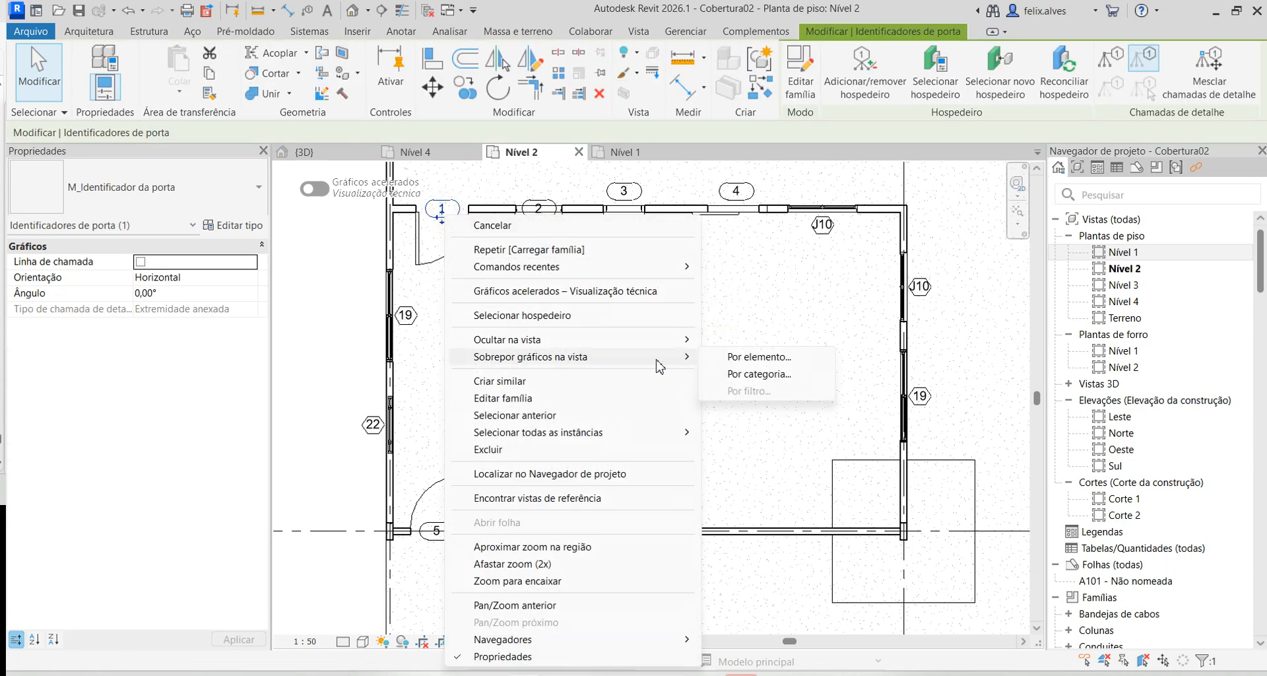
pyautogui.moveTo(660, 432)
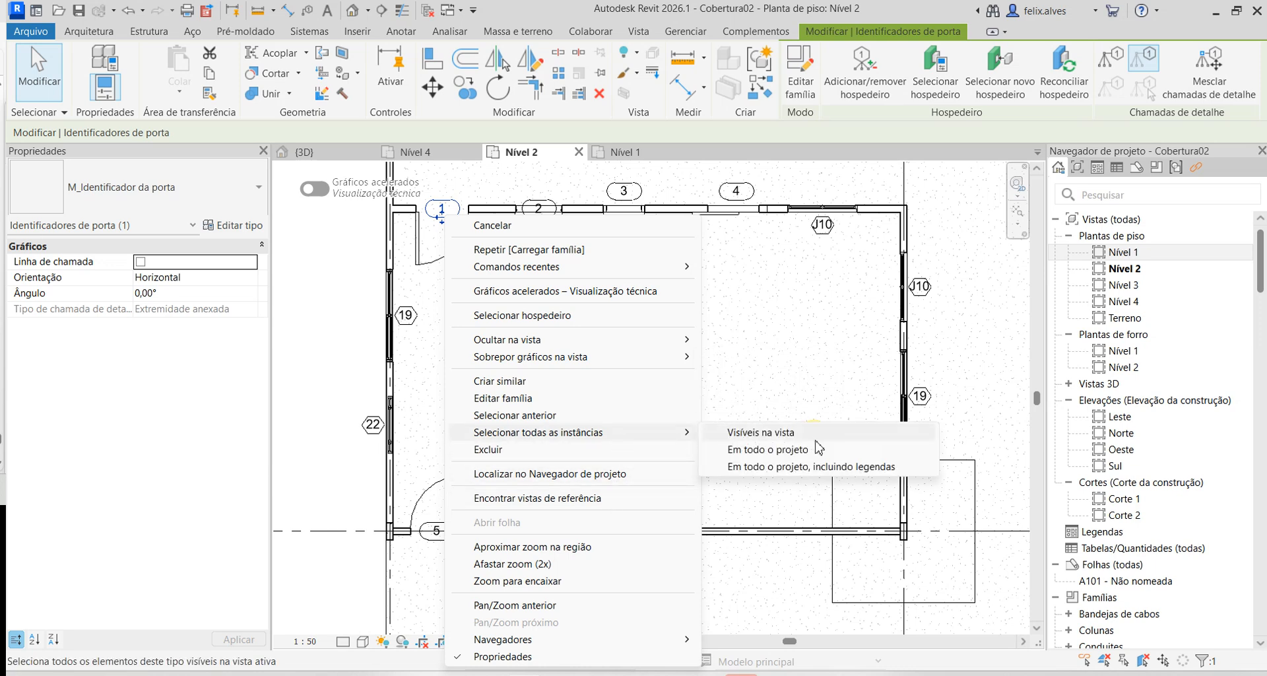
pyautogui.click(789, 450)
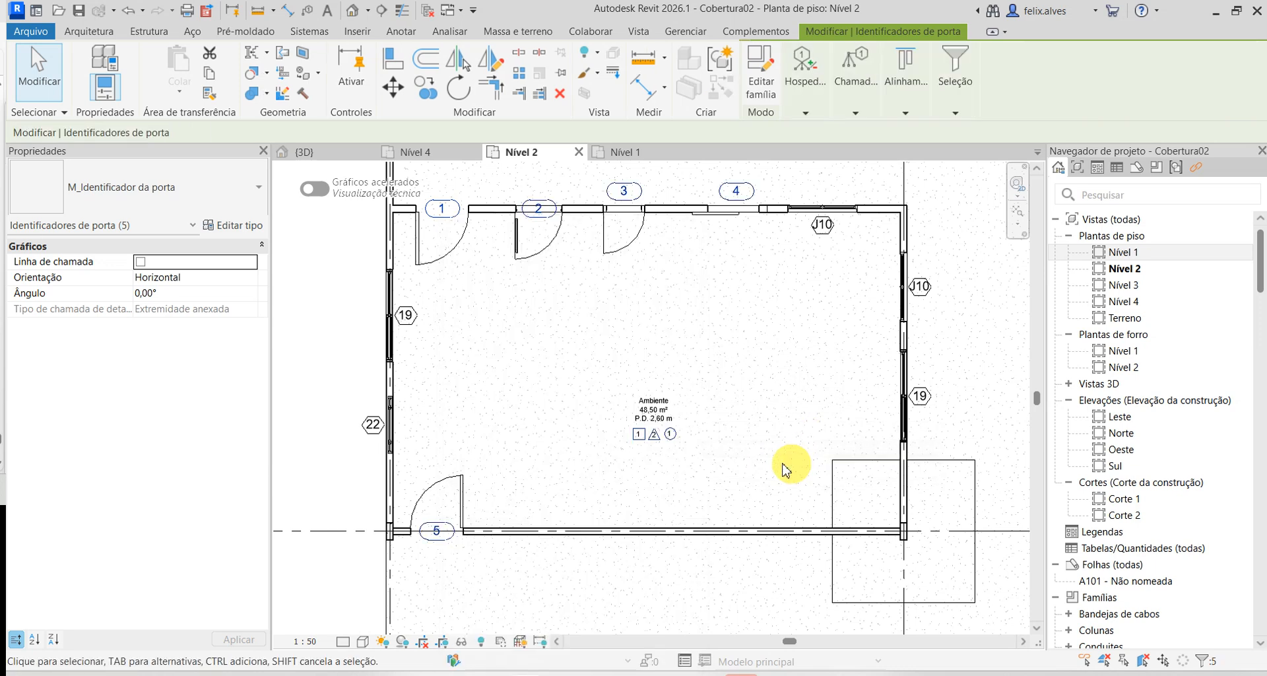
pyautogui.click(187, 183)
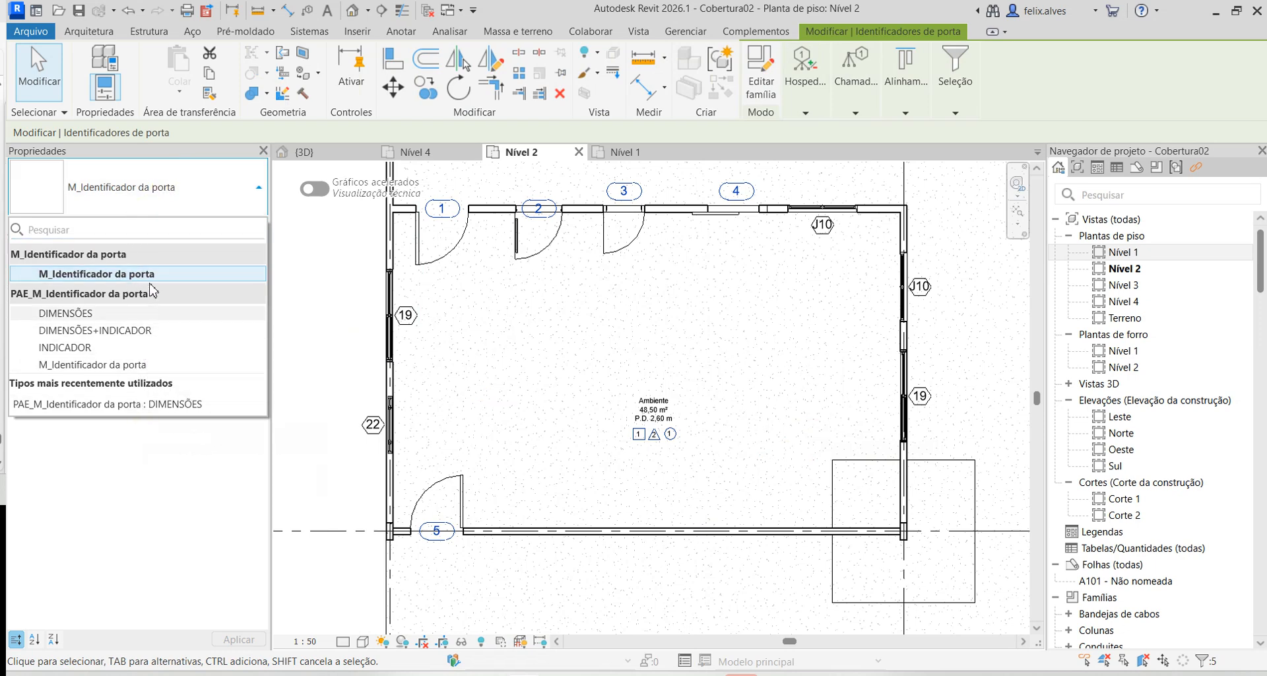
pyautogui.click(78, 337)
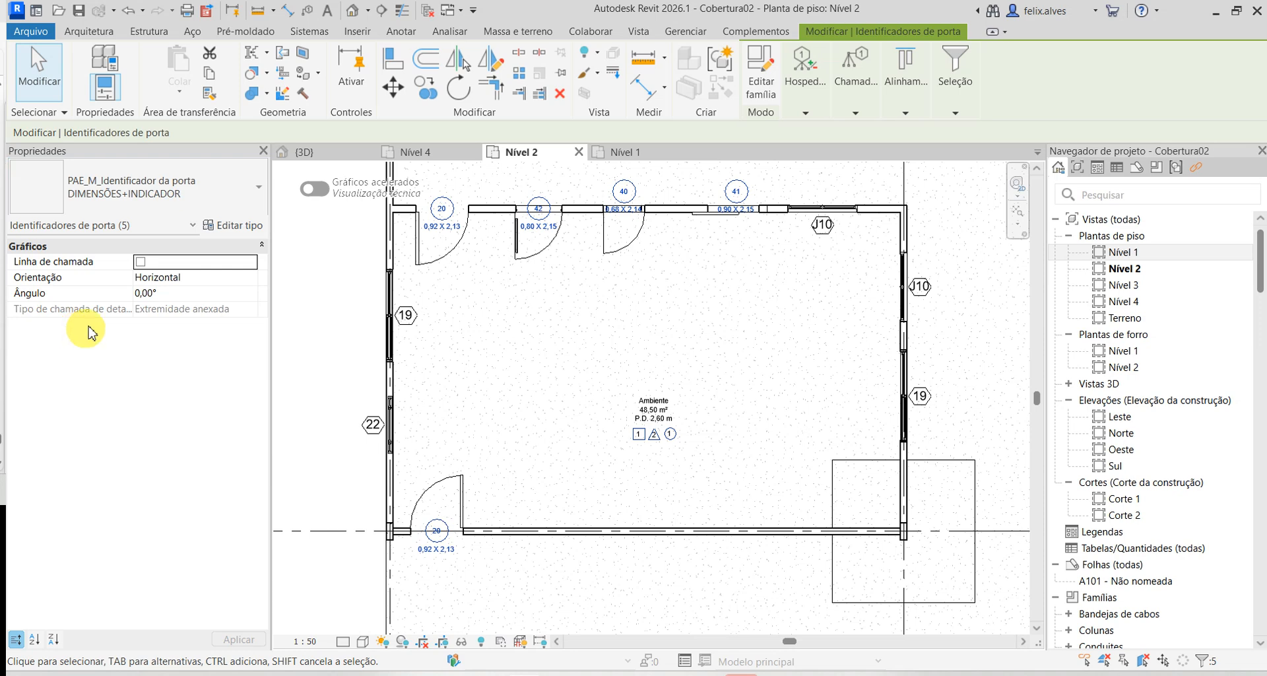
# - Change the tag of the first door in the upper wall to the INDICADOR type
pyautogui.scroll(1, 496, 214)
pyautogui.scroll(2, 496, 209)
pyautogui.moveTo(578, 344); pyautogui.dragTo(711, 450, button='middle')
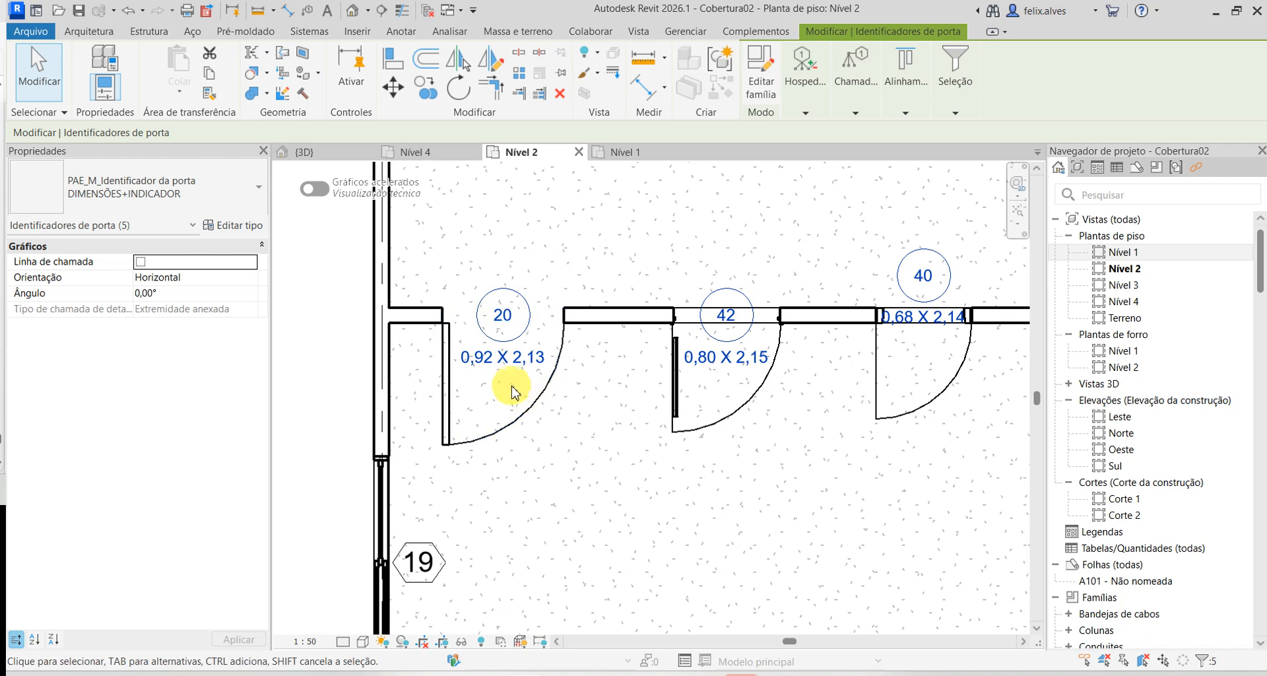
pyautogui.press('Escape')
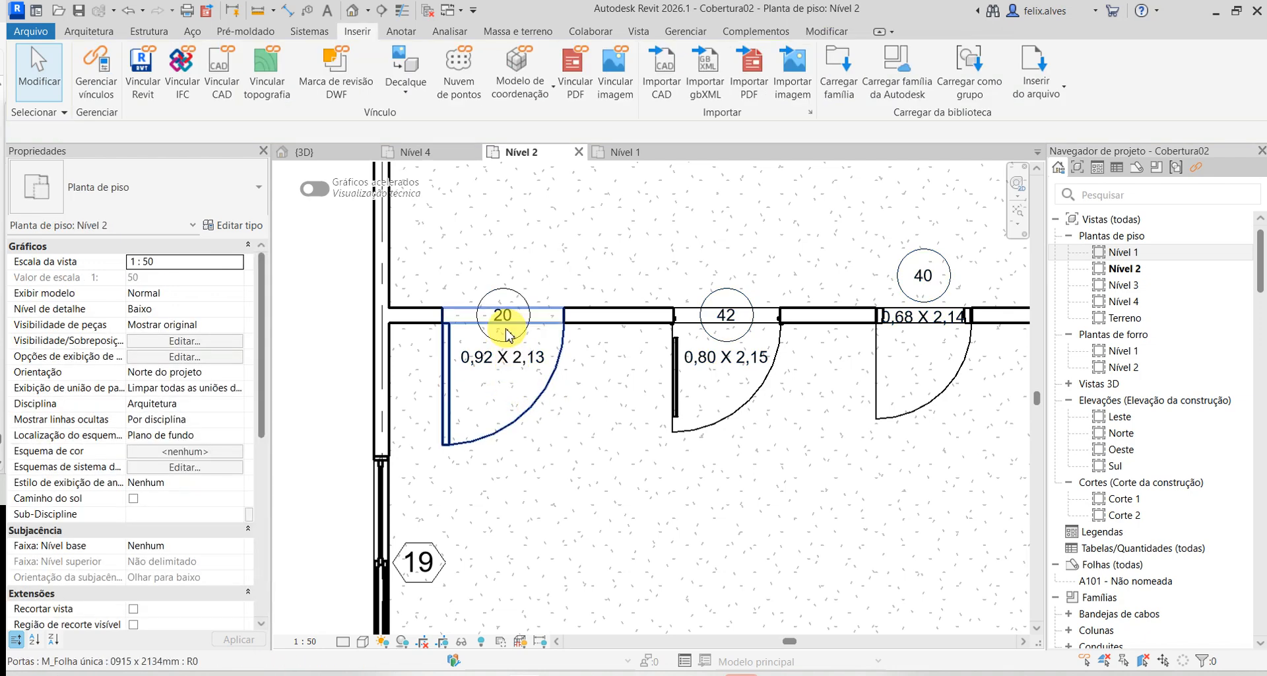
pyautogui.click(508, 365)
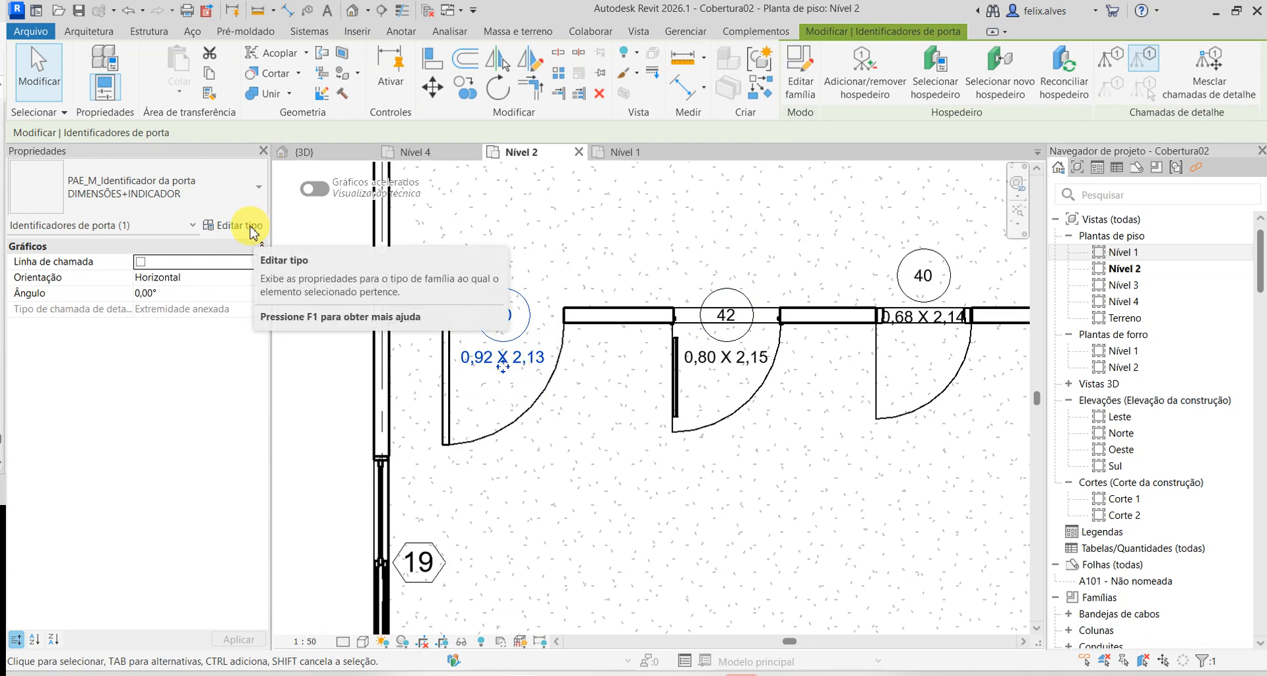
pyautogui.click(254, 190)
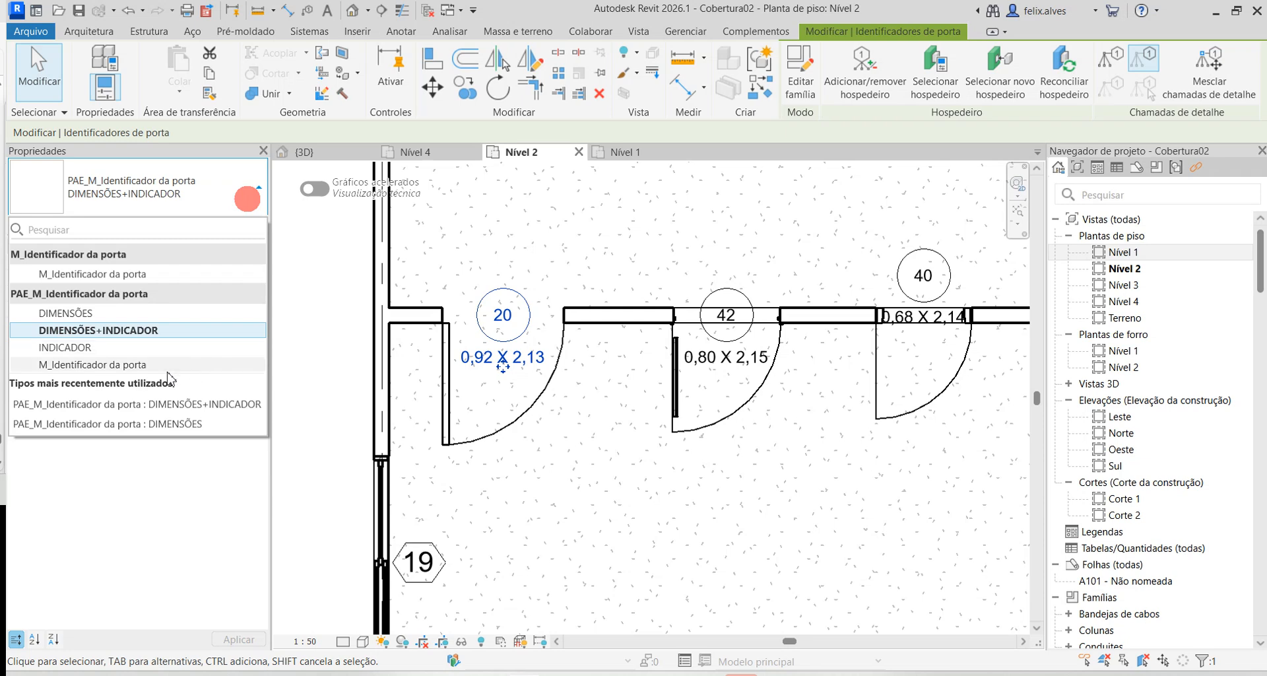
pyautogui.click(83, 348)
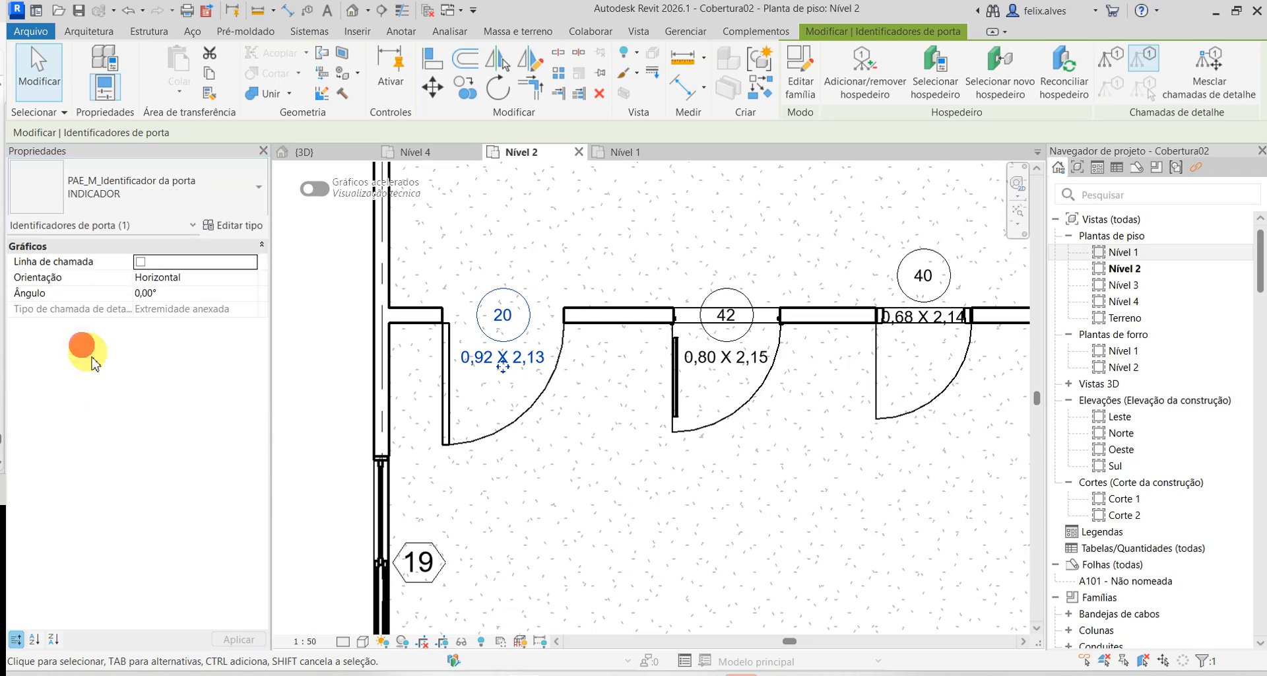
pyautogui.click(534, 469)
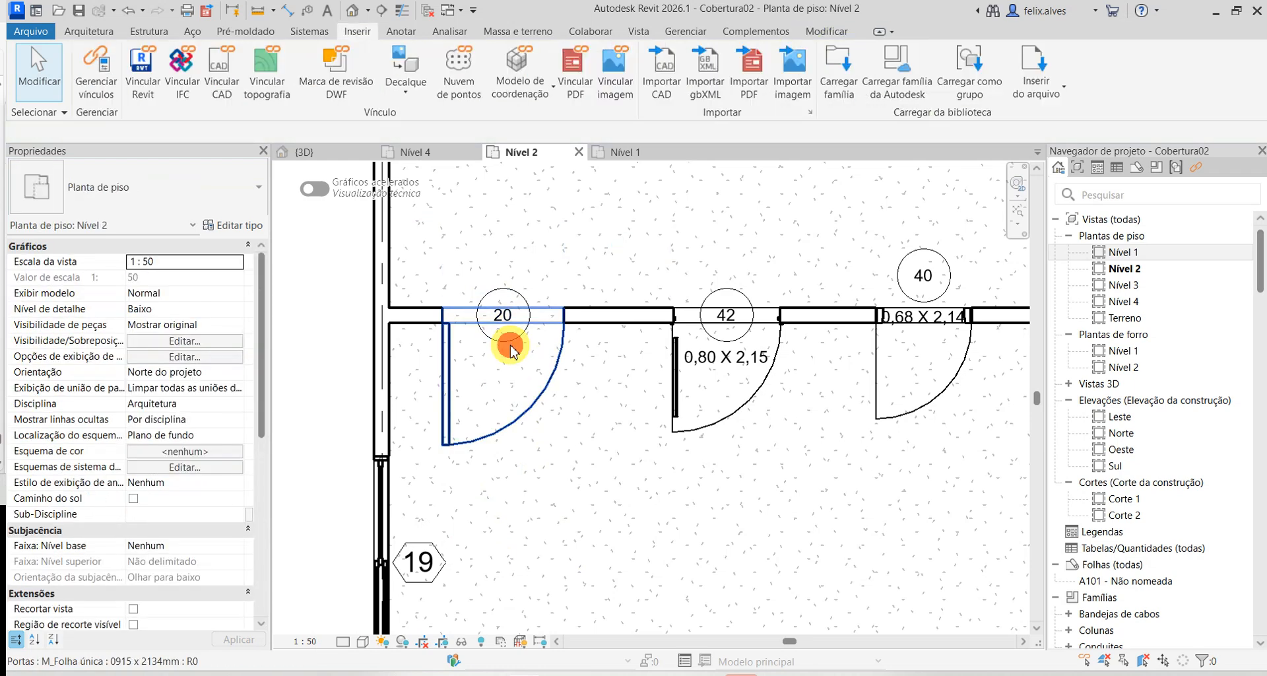
# - Examine the type properties of the INDICADOR door tag, including its Dimensões, Marca and Rep visibility options
pyautogui.click(525, 300)
pyautogui.click(253, 231)
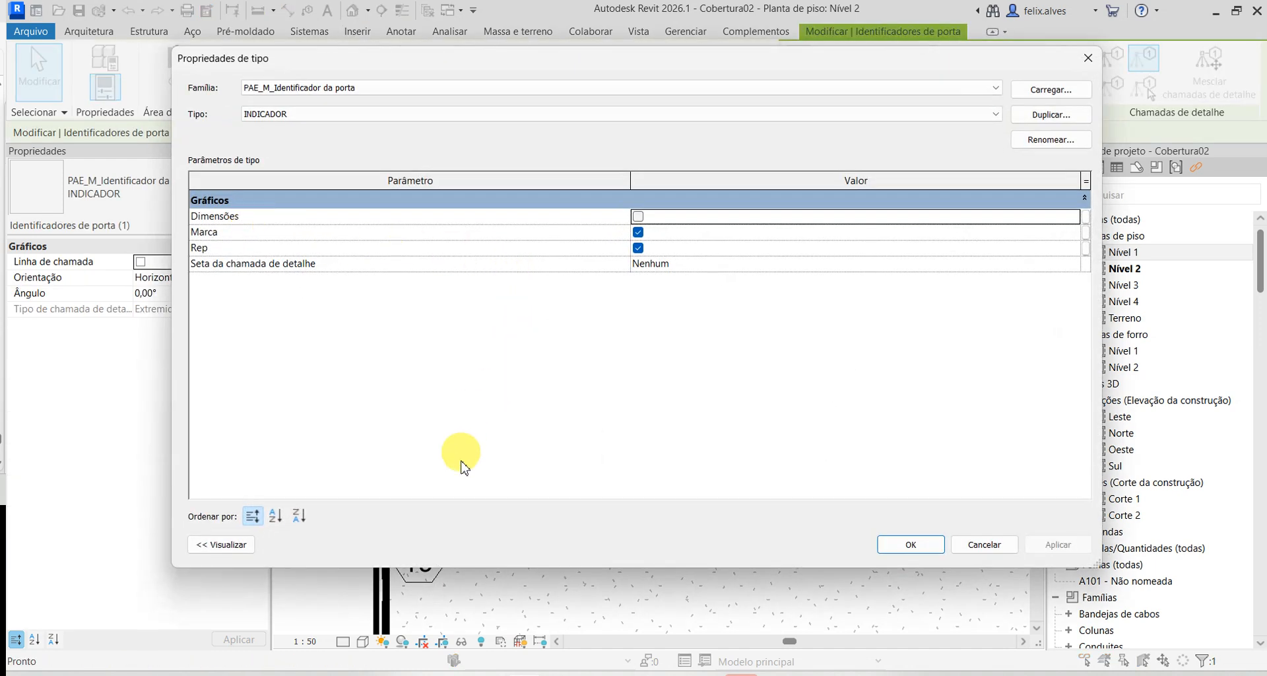
pyautogui.click(998, 548)
pyautogui.press('Escape')
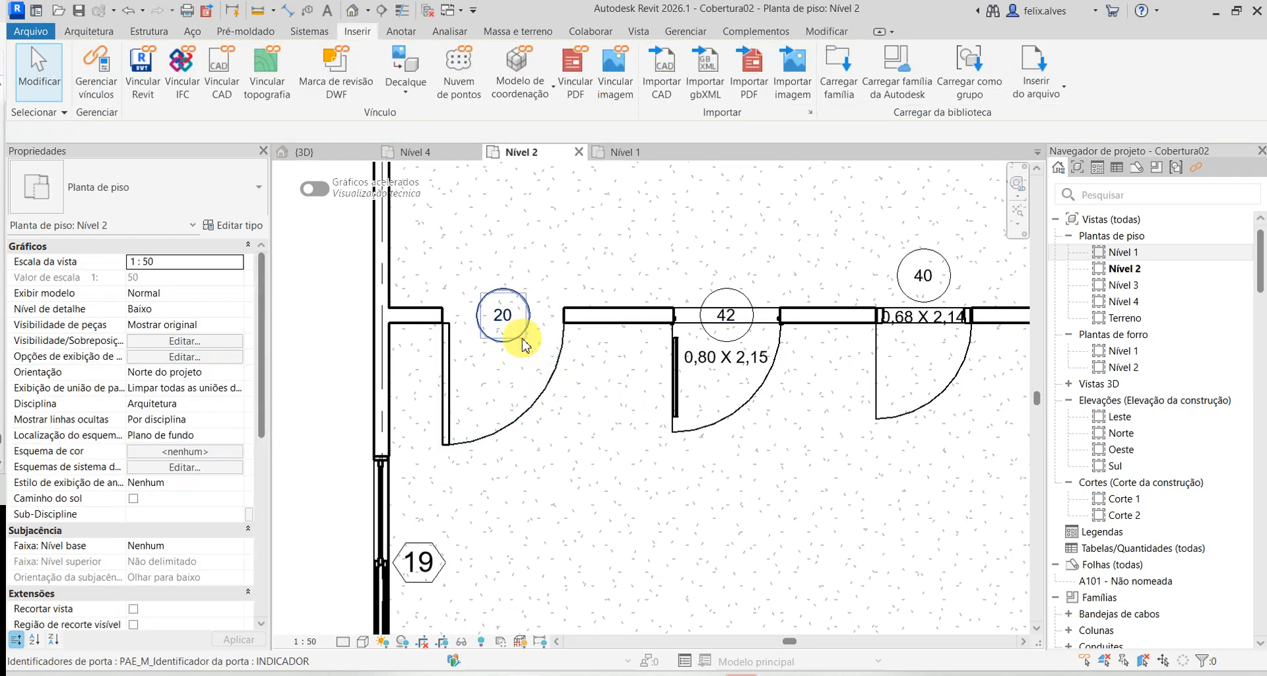
pyautogui.click(521, 343)
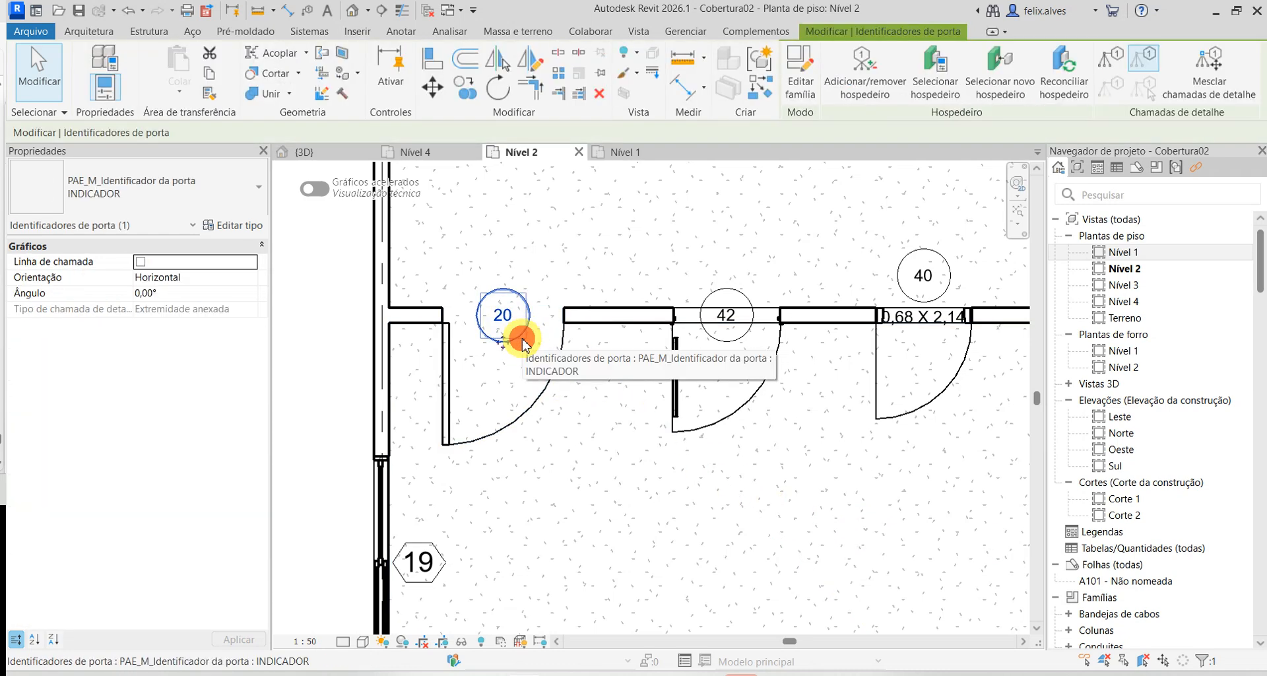
pyautogui.click(251, 228)
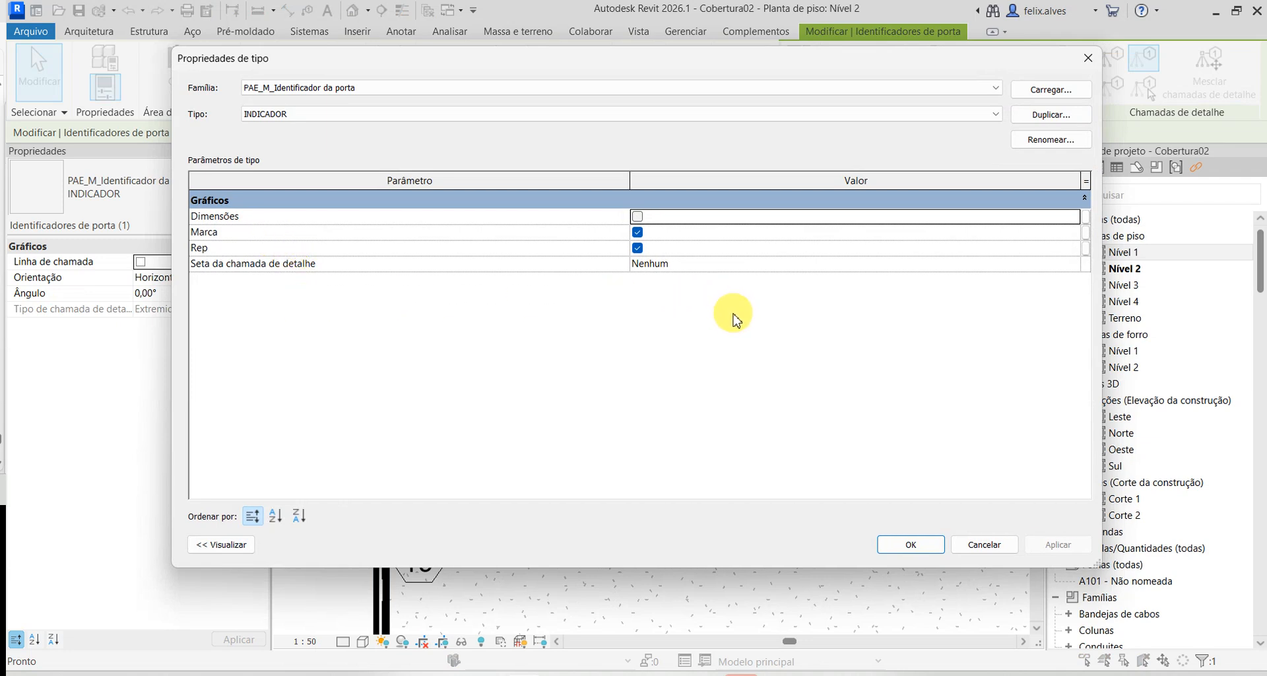
pyautogui.press('Return')
# - Set the first upper-wall door's type mark to P1 directly in its tag and accept the type parameter change
pyautogui.click(505, 316)
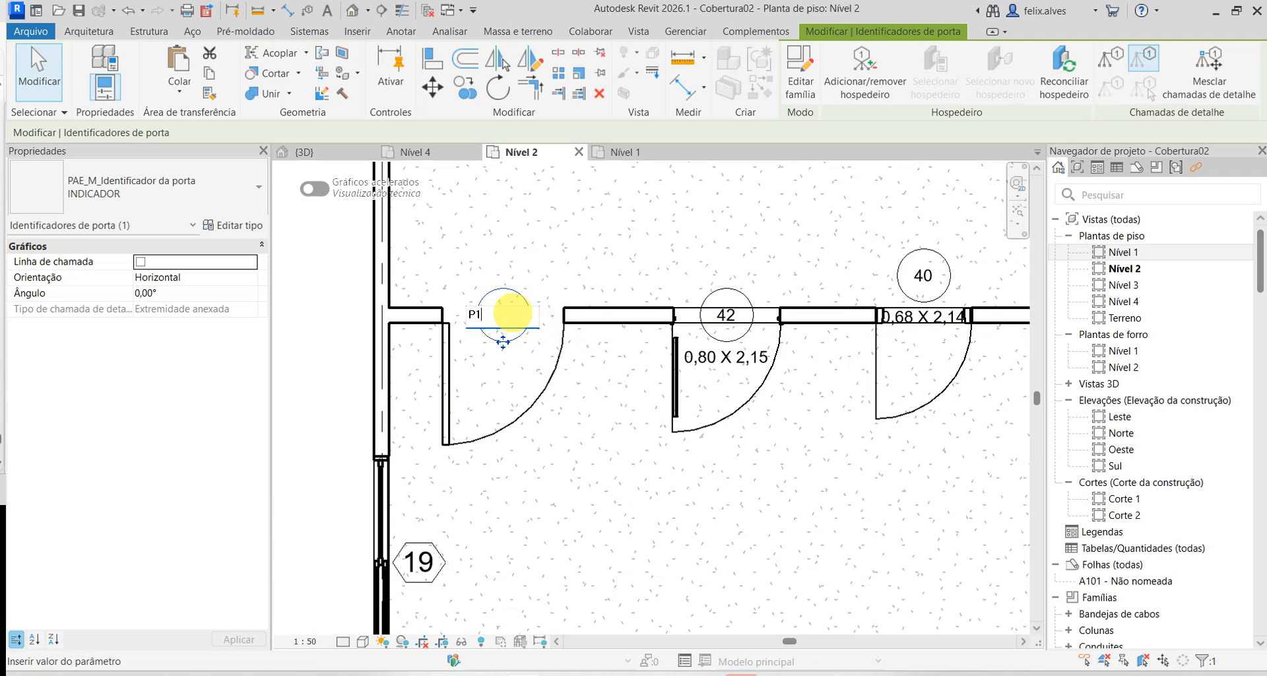
pyautogui.press('Return')
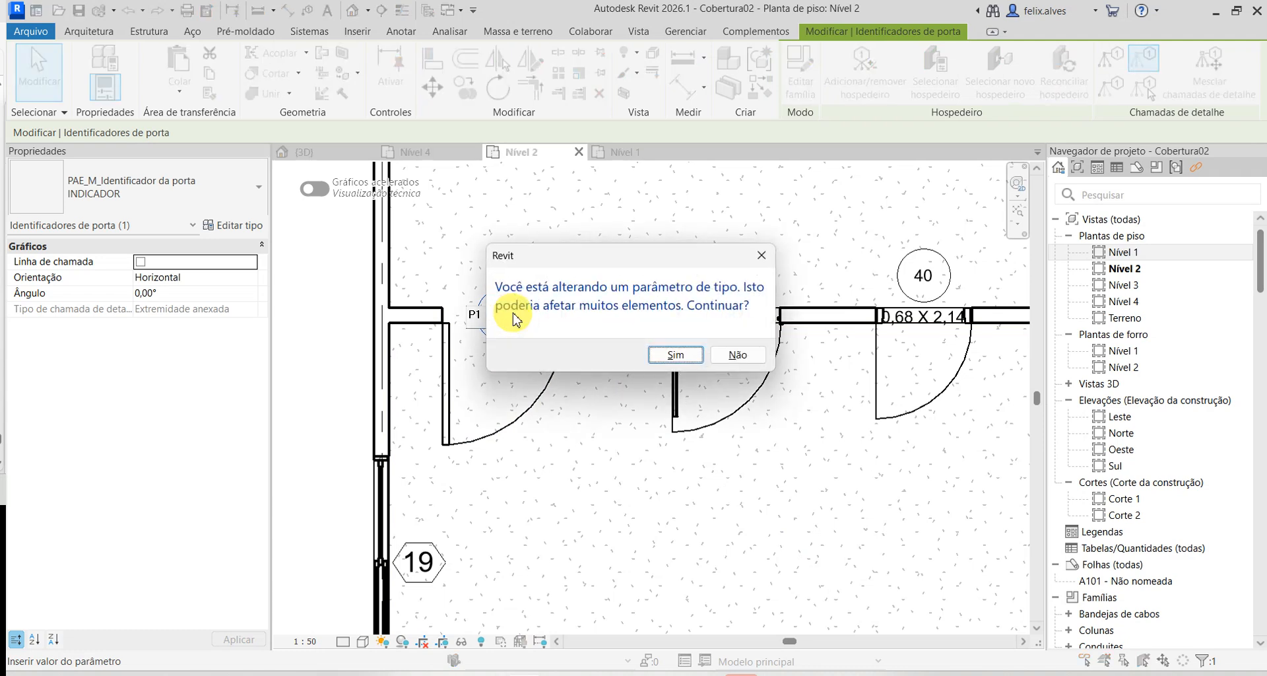
pyautogui.click(676, 356)
pyautogui.scroll(-2, 565, 554)
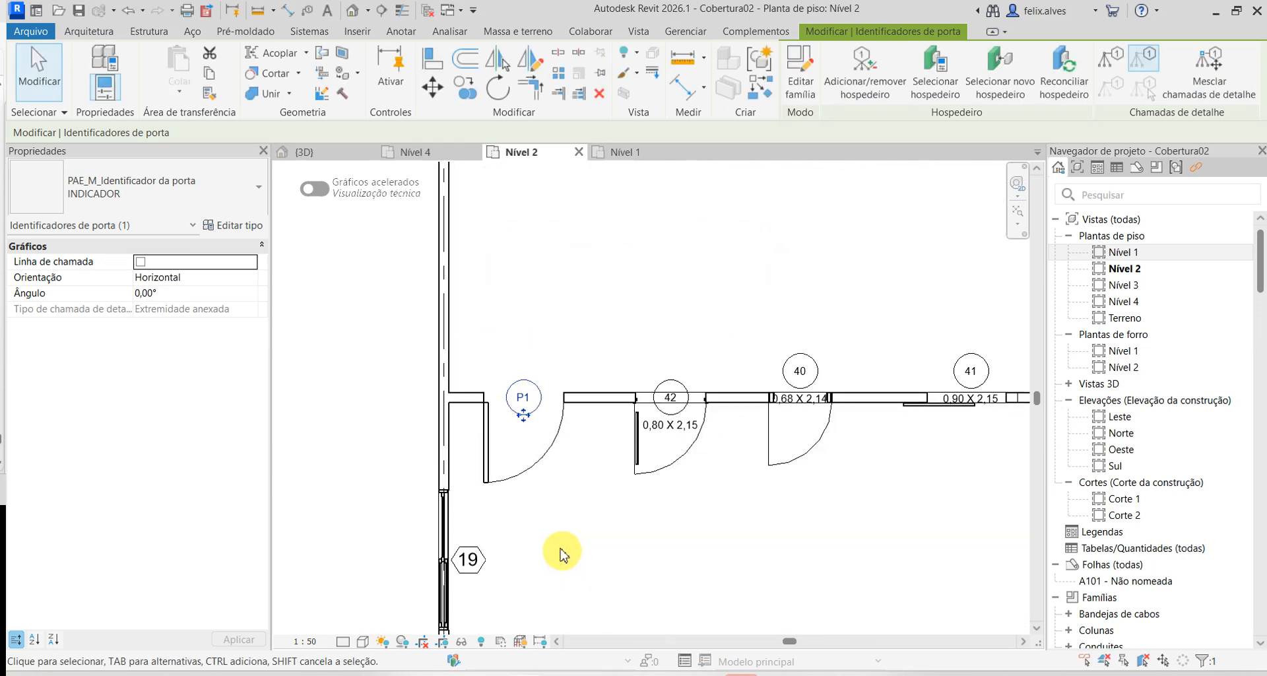
pyautogui.moveTo(566, 543); pyautogui.dragTo(493, 220, button='middle')
pyautogui.scroll(-3, 453, 439)
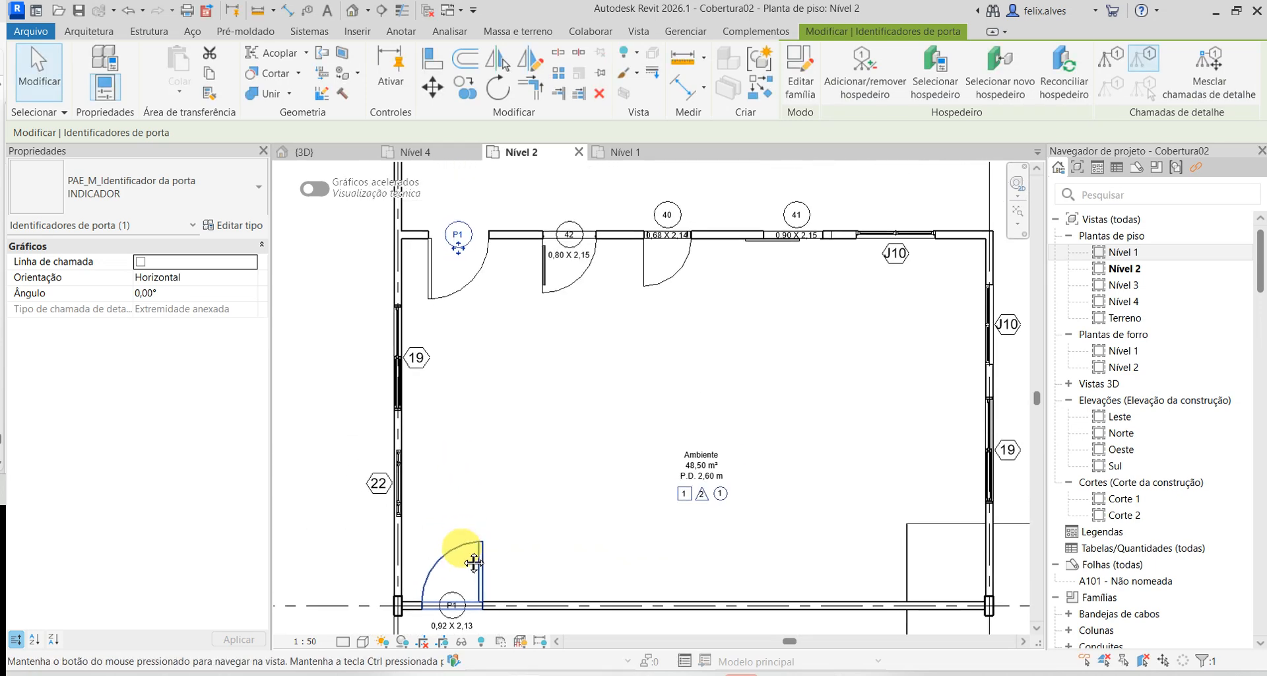
# - Select the lower-wall door and the first upper-wall door in turn to compare their family and type
pyautogui.moveTo(442, 562); pyautogui.dragTo(444, 523, button='middle')
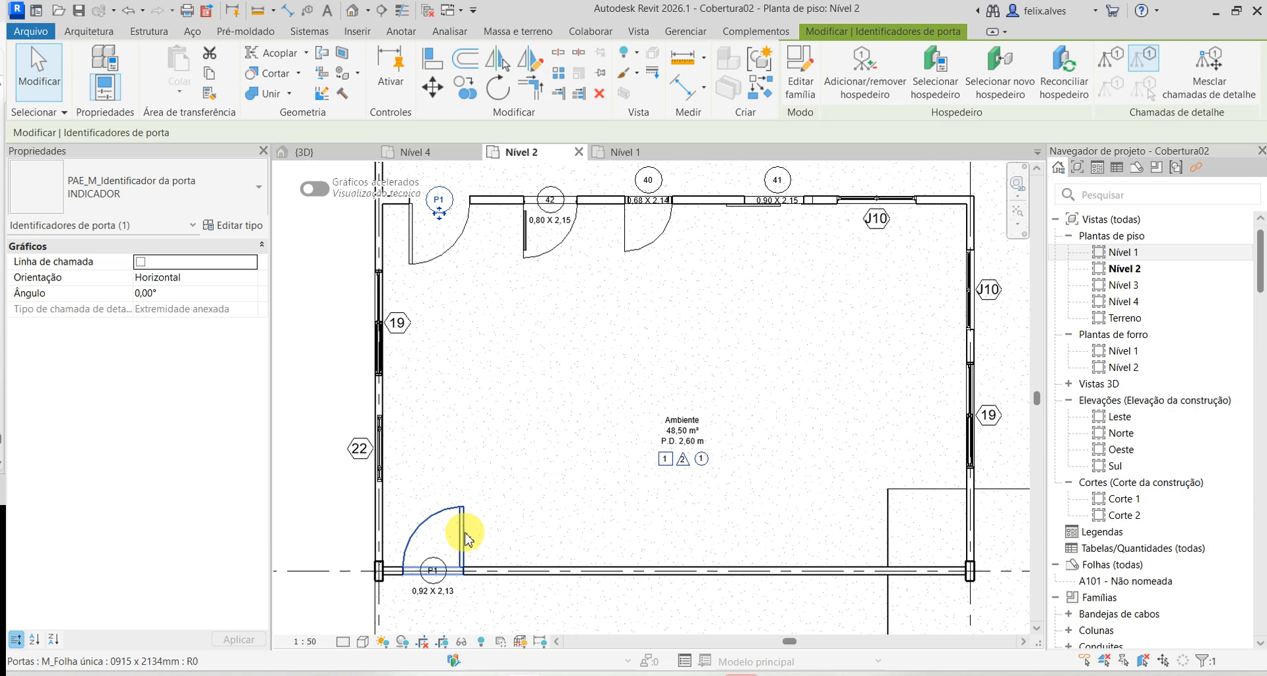
pyautogui.click(466, 538)
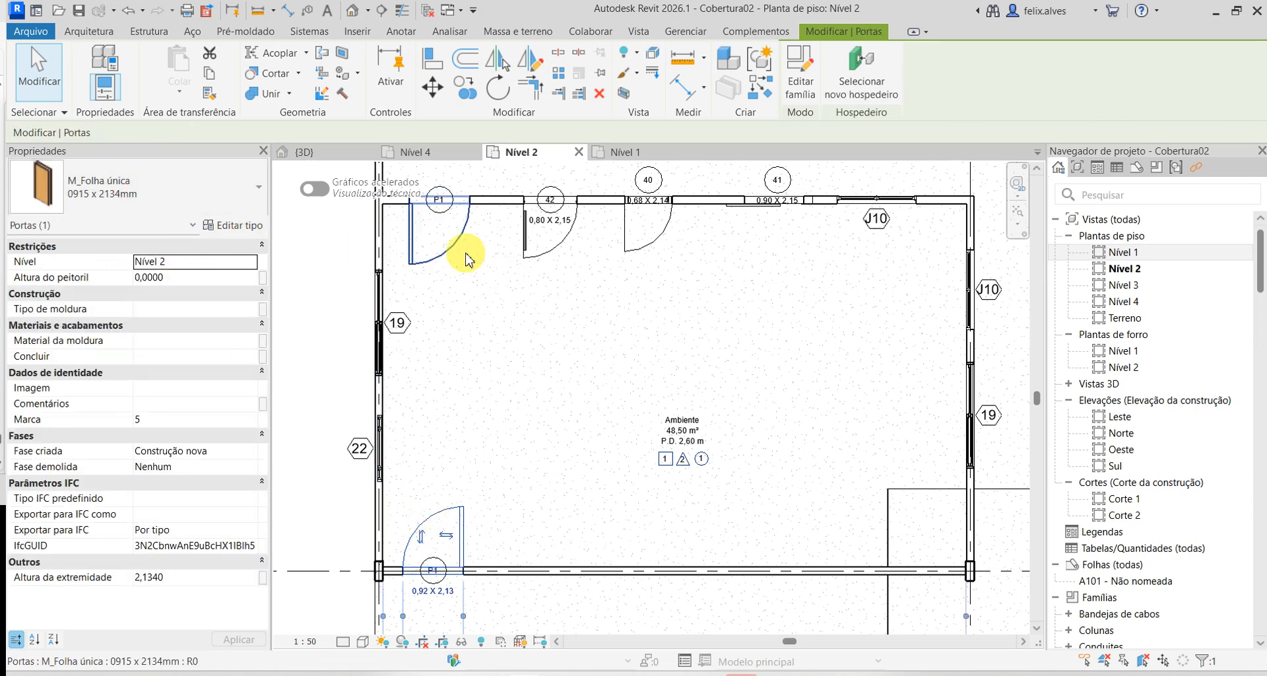
pyautogui.click(449, 259)
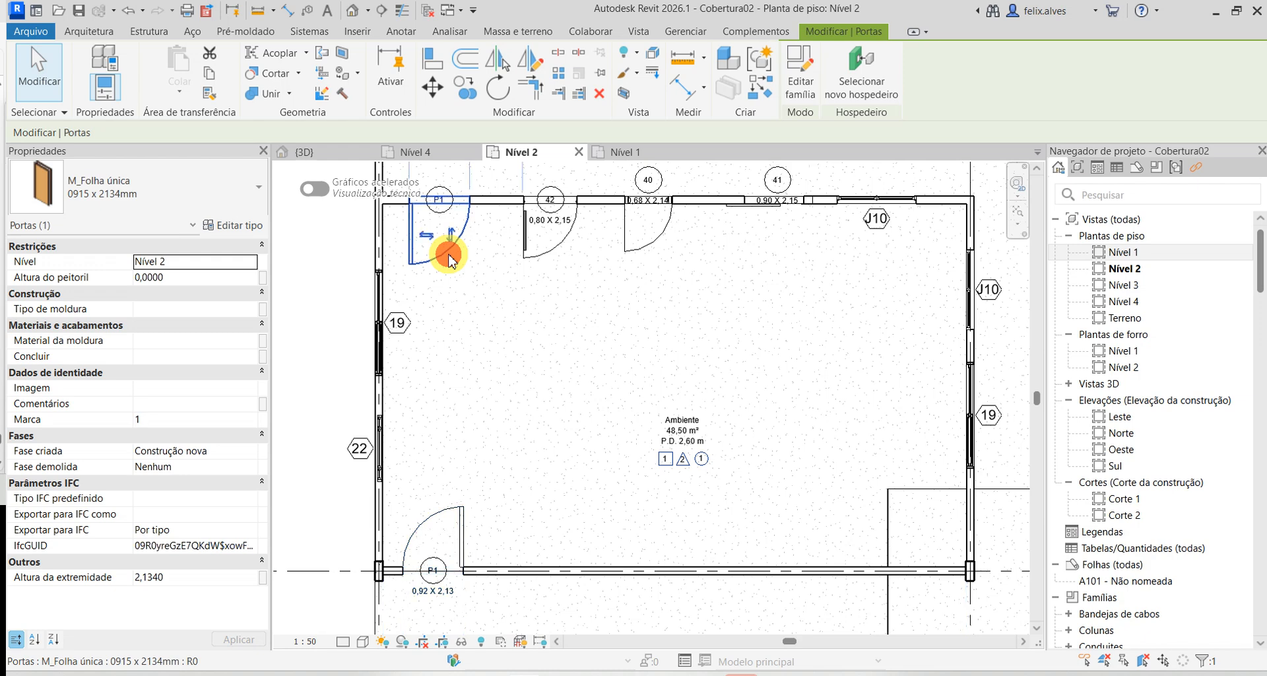
pyautogui.press('Escape')
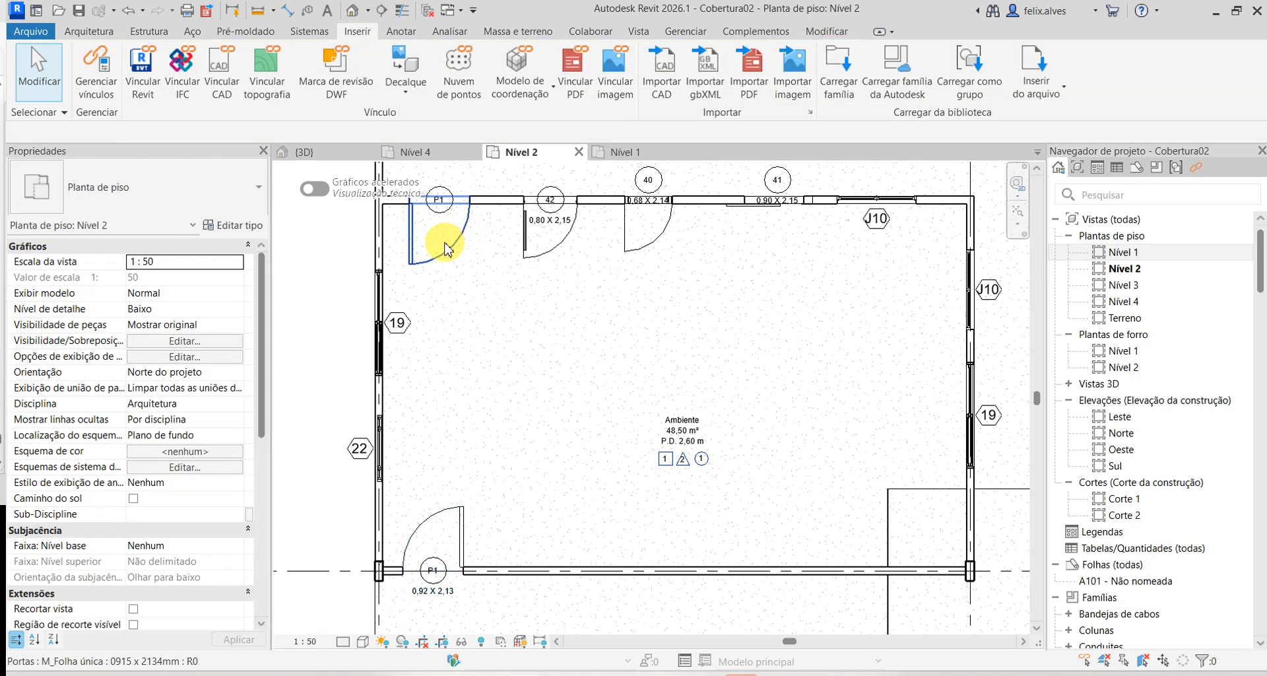
# - Select all instances of the first upper-wall door's type visible in the view, and clear the selection after checking them
pyautogui.rightClick(447, 250)
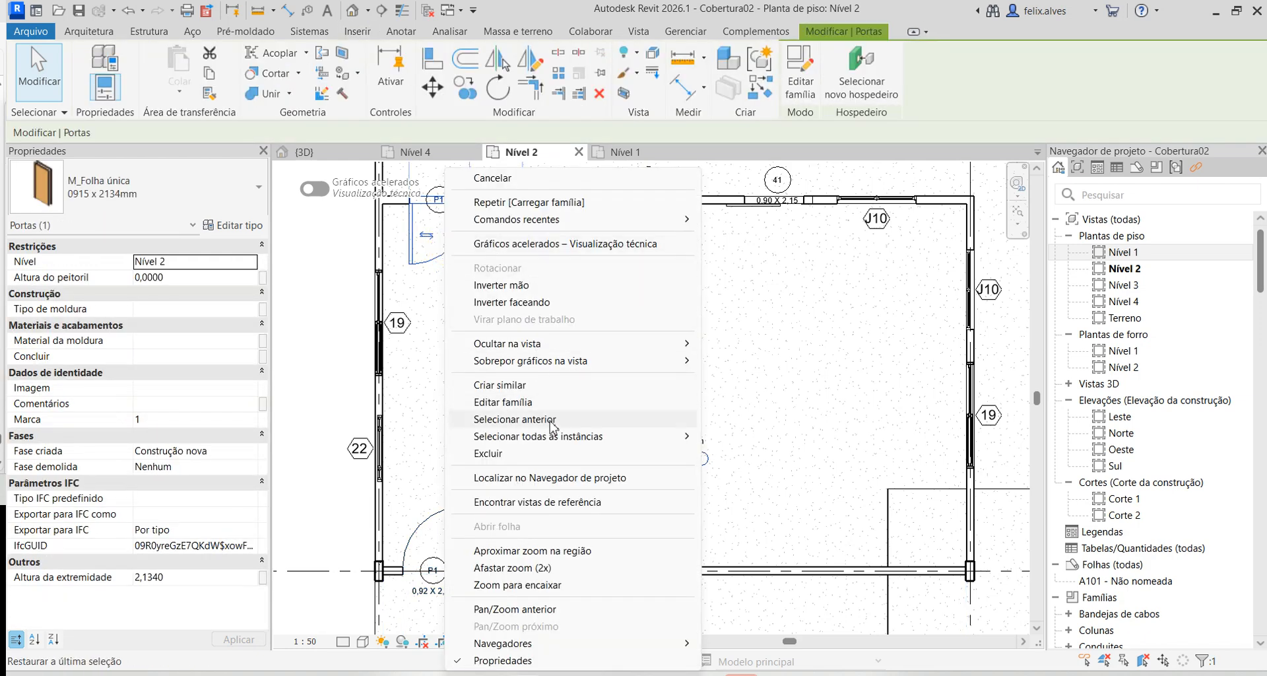
pyautogui.moveTo(651, 350)
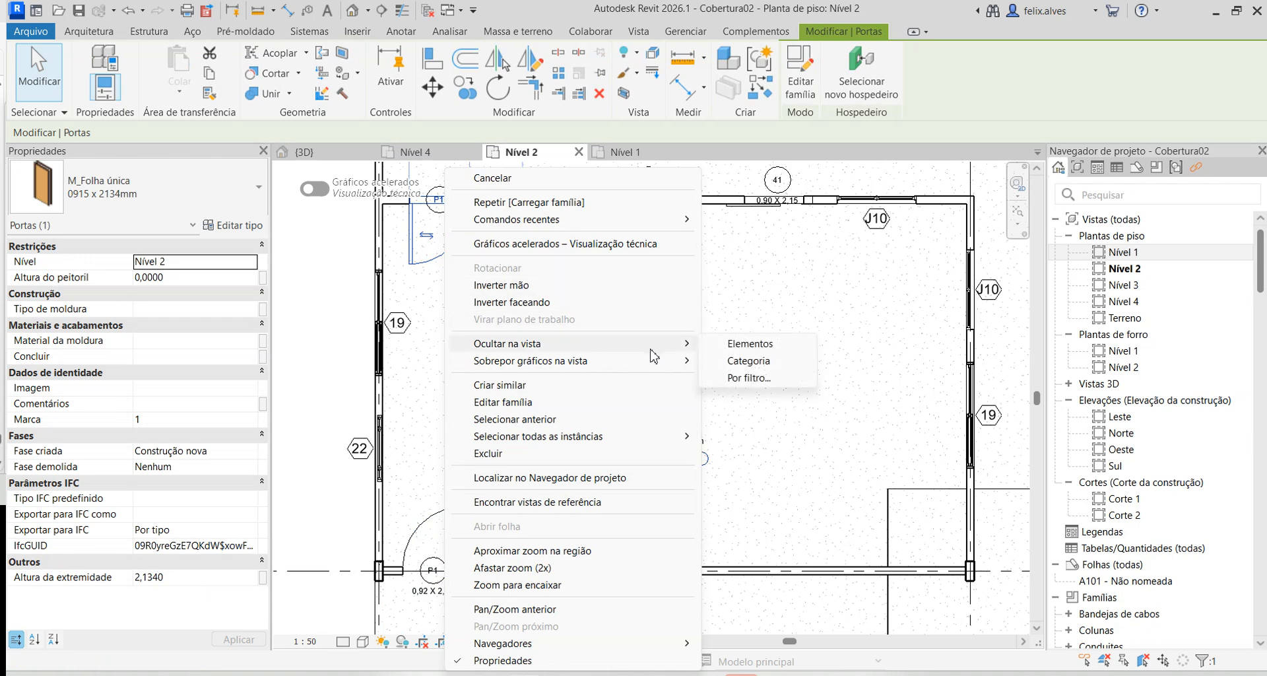
pyautogui.moveTo(668, 438)
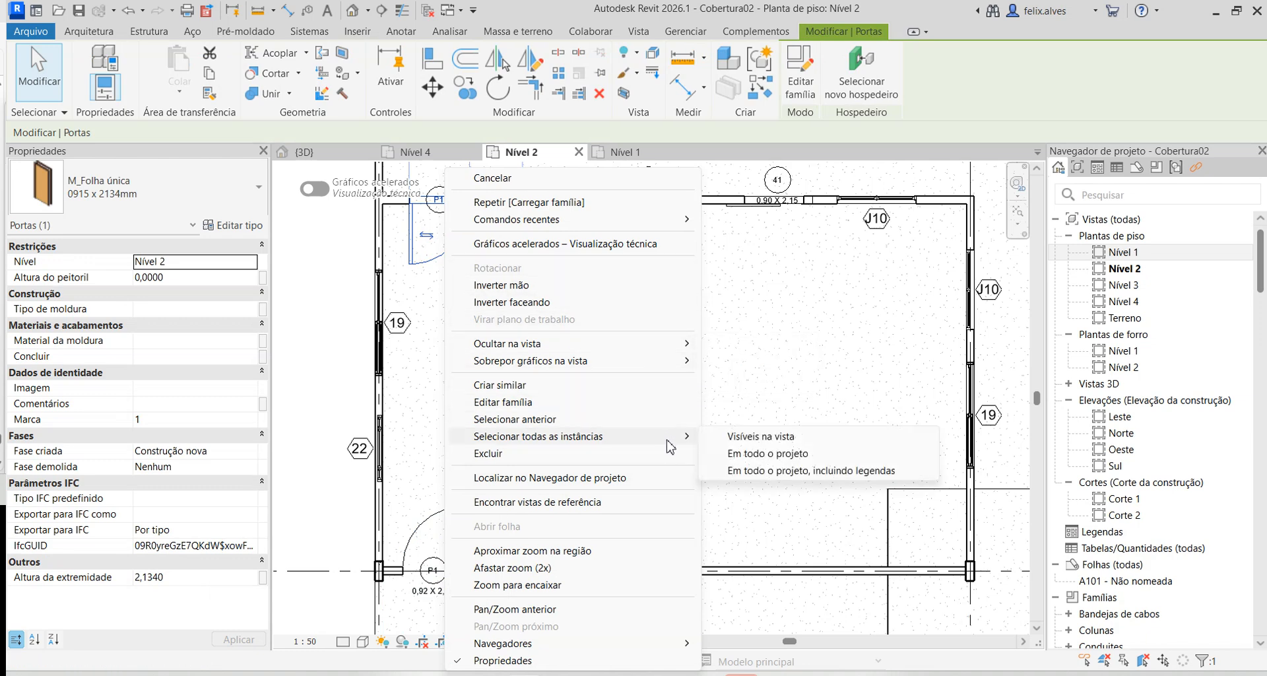
pyautogui.click(783, 442)
pyautogui.scroll(-1, 433, 376)
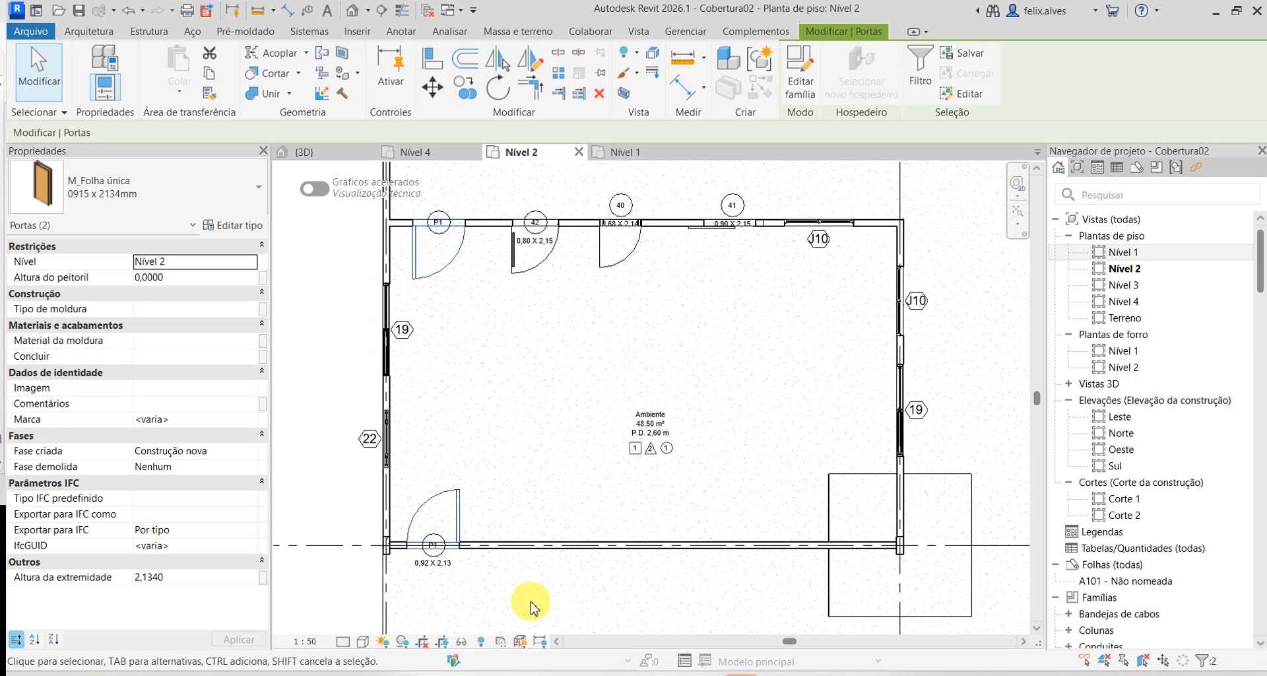
pyautogui.press('Escape')
# - Examine the DIMENSÕES+INDICADOR type properties of the second upper-wall door's tag and close them without changes
pyautogui.scroll(4, 438, 224)
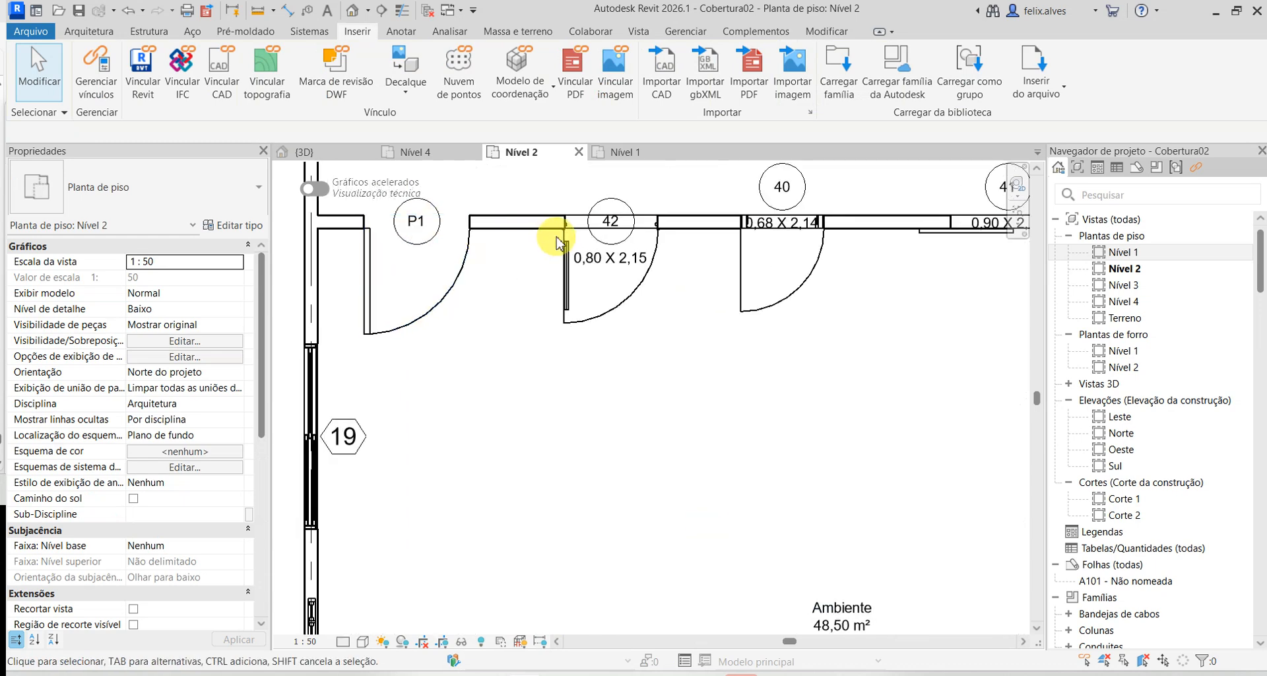
pyautogui.click(630, 214)
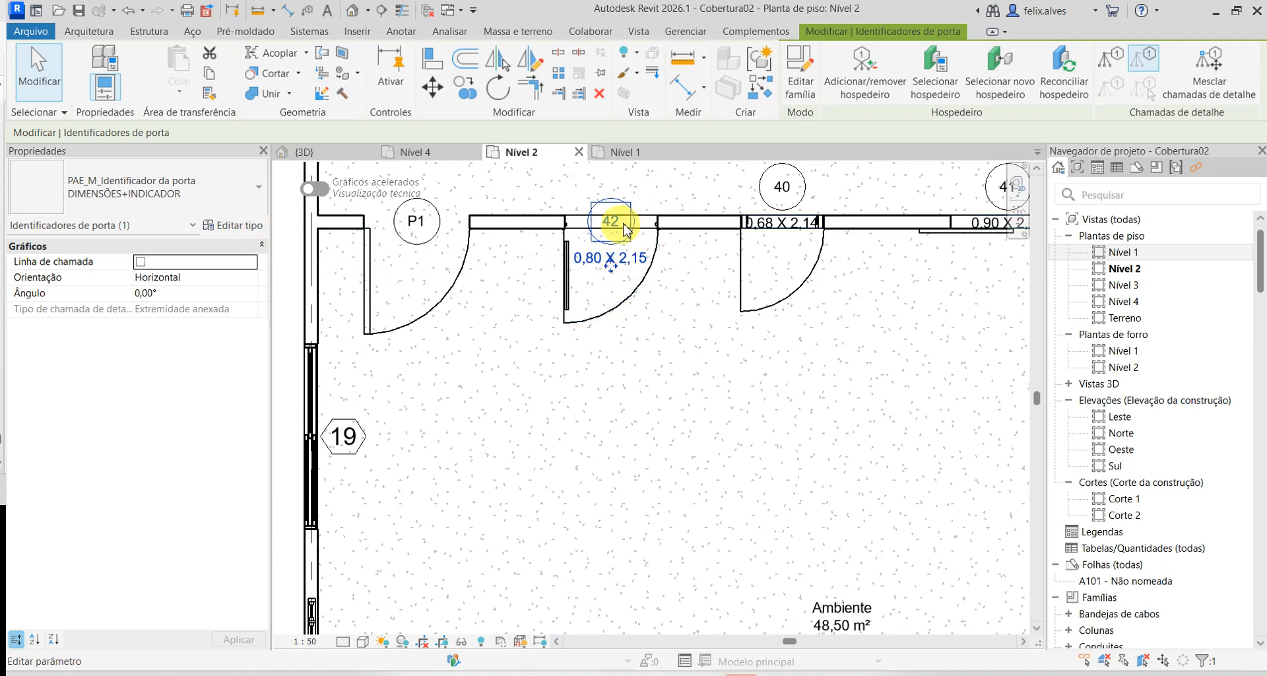
pyautogui.click(239, 226)
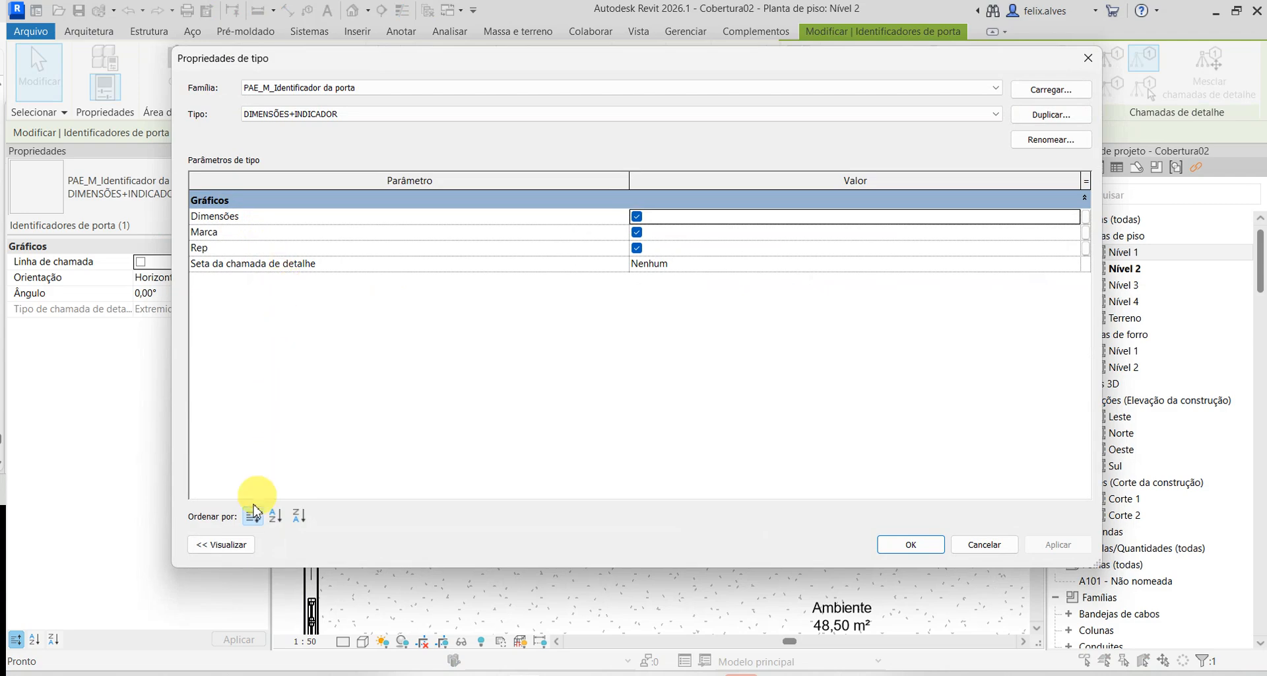
pyautogui.click(221, 545)
pyautogui.press('Escape')
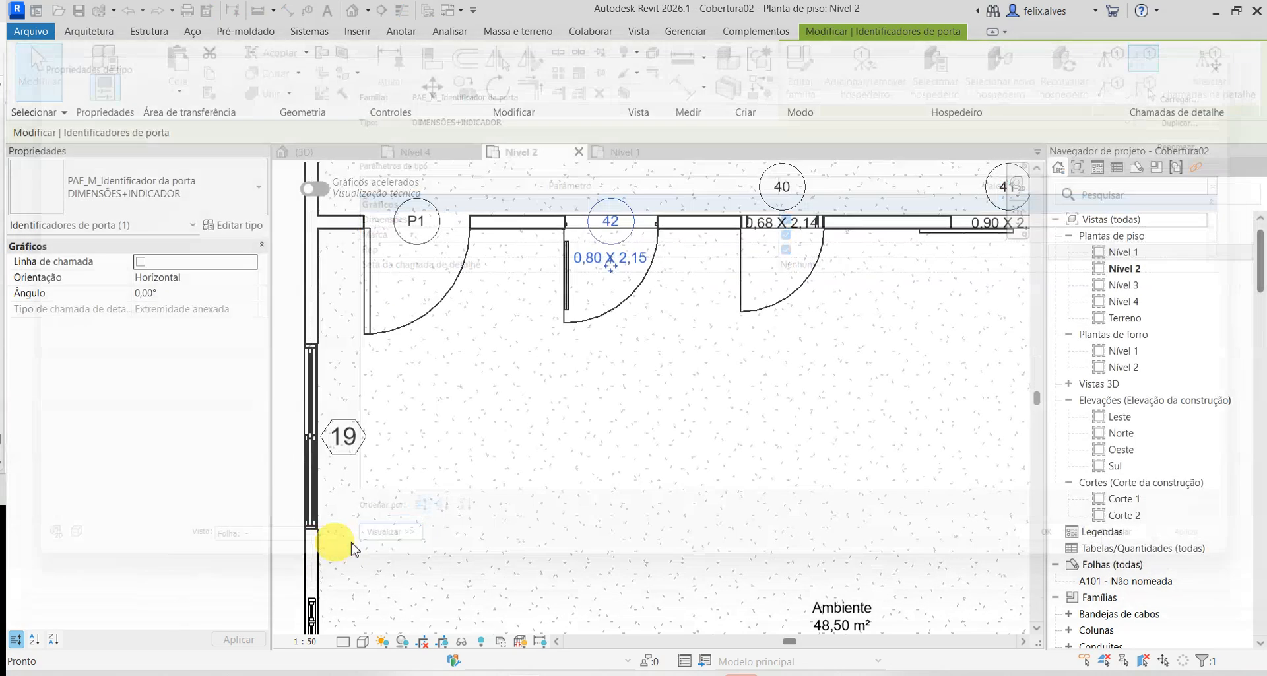
pyautogui.press('Escape')
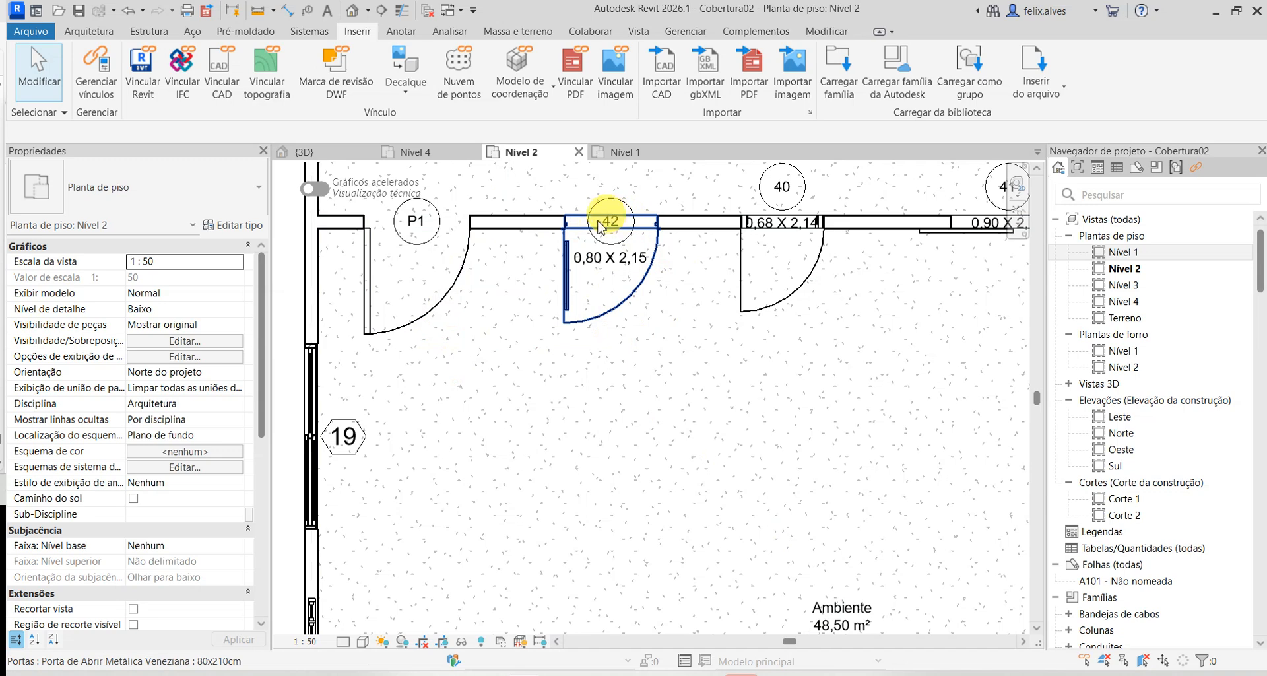
# - Select the second upper-wall door and its tag in turn to compare their properties
pyautogui.click(603, 317)
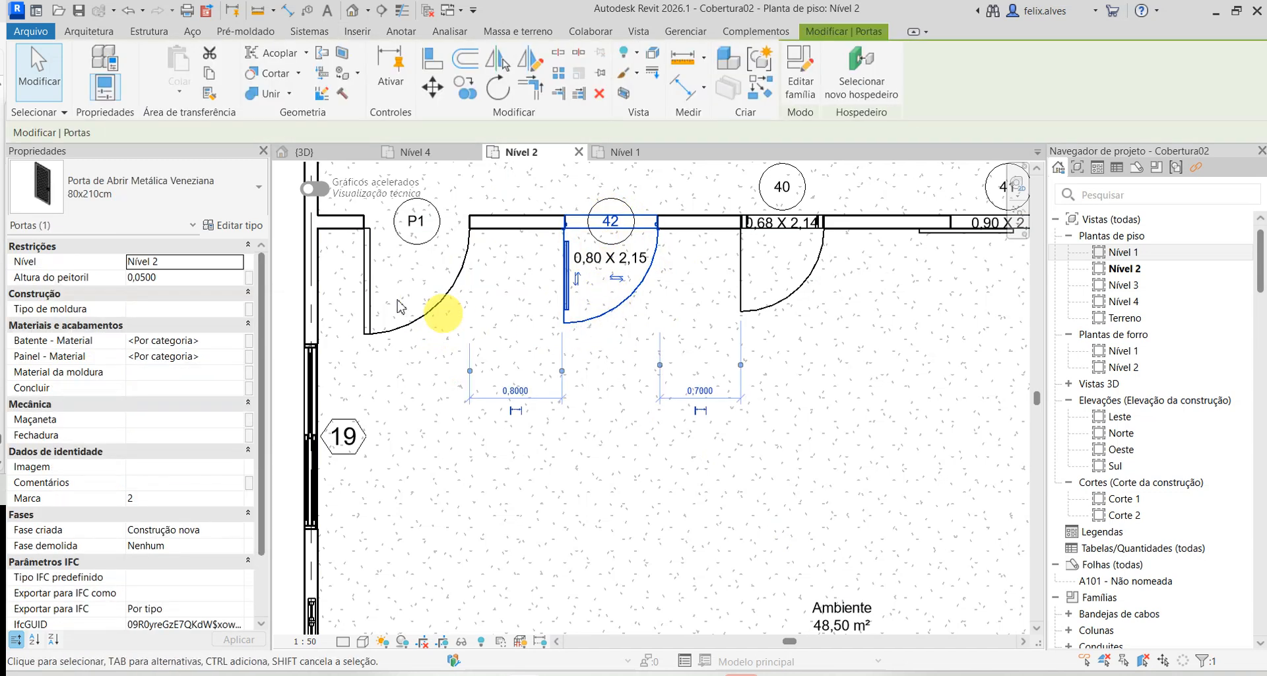
pyautogui.click(556, 276)
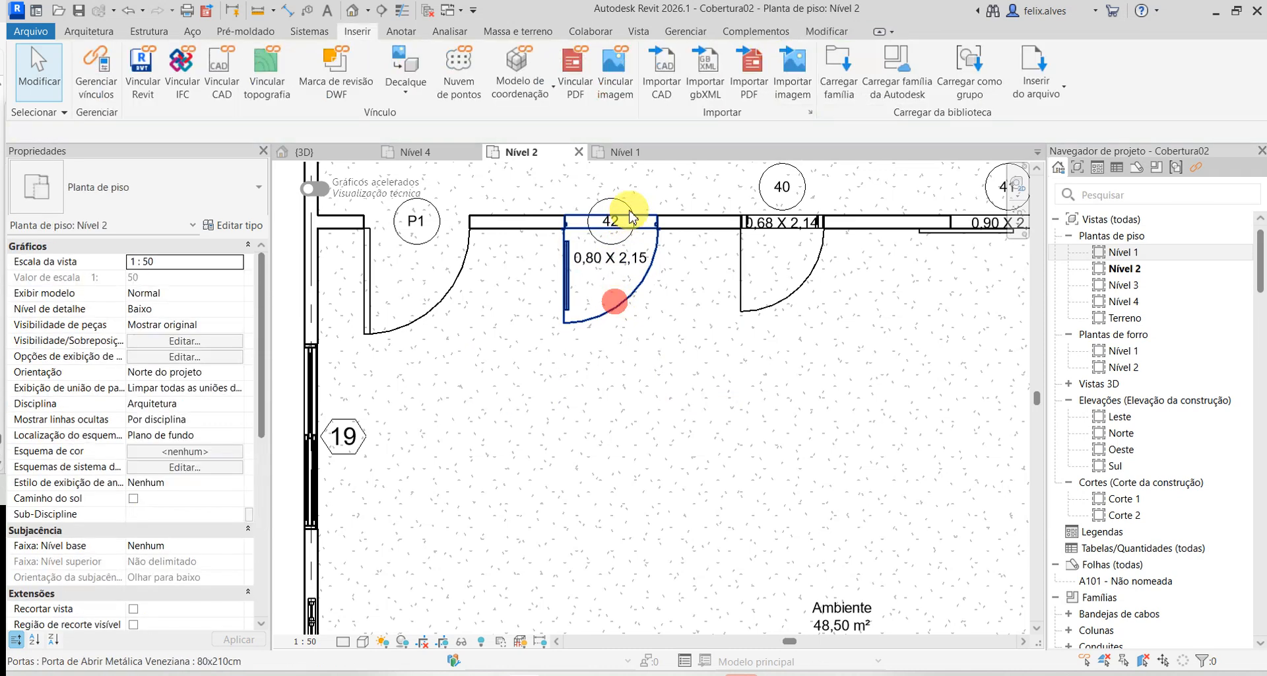
pyautogui.click(625, 210)
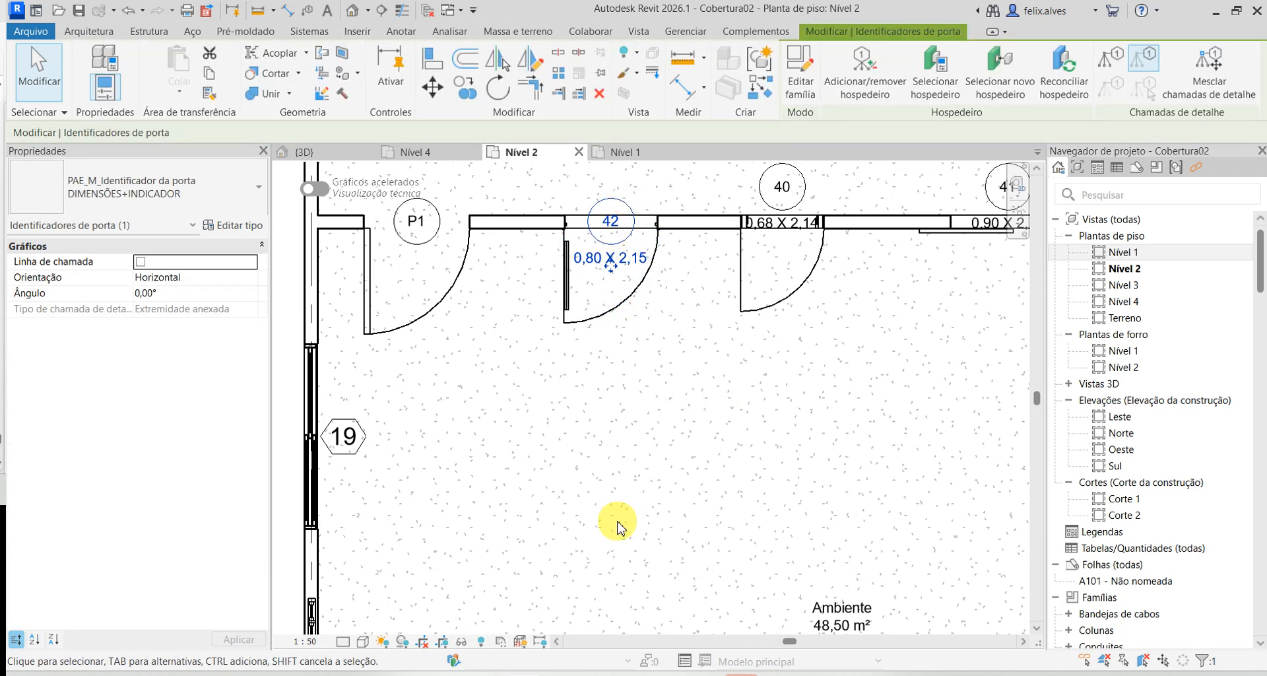
pyautogui.click(640, 371)
# - Set the Marca de tipo of the second upper-wall door to P2 in the door's type properties
pyautogui.click(607, 309)
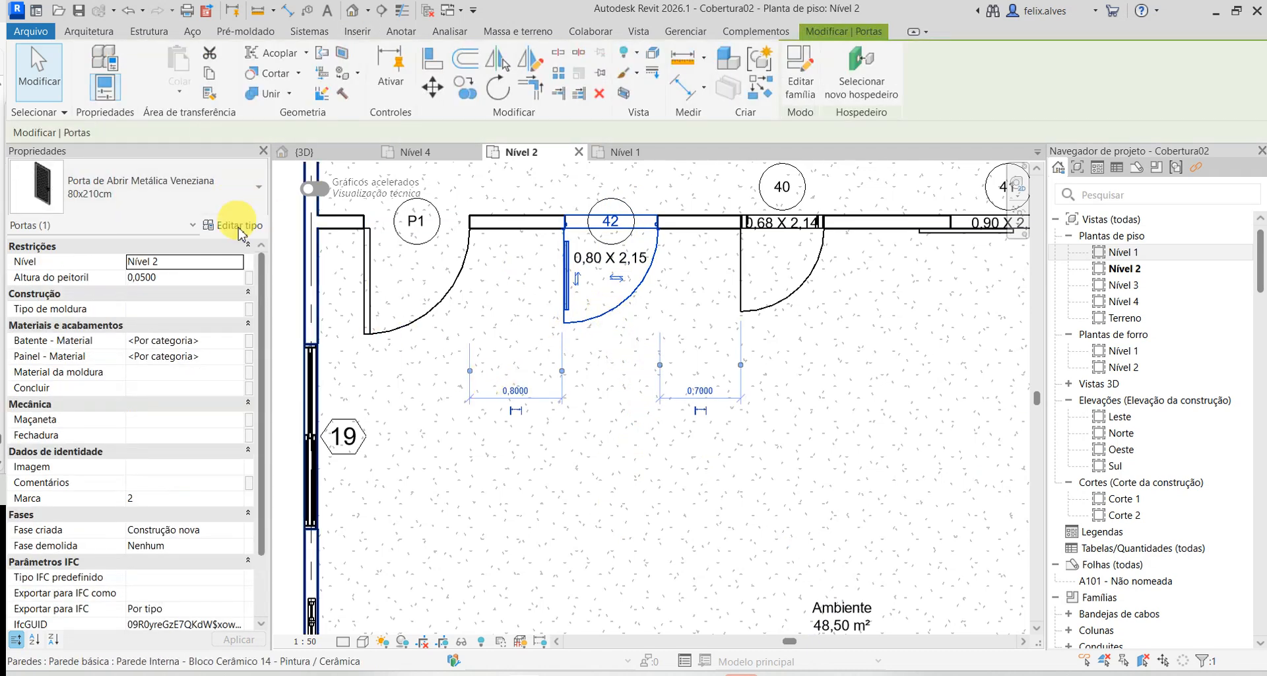
pyautogui.click(246, 228)
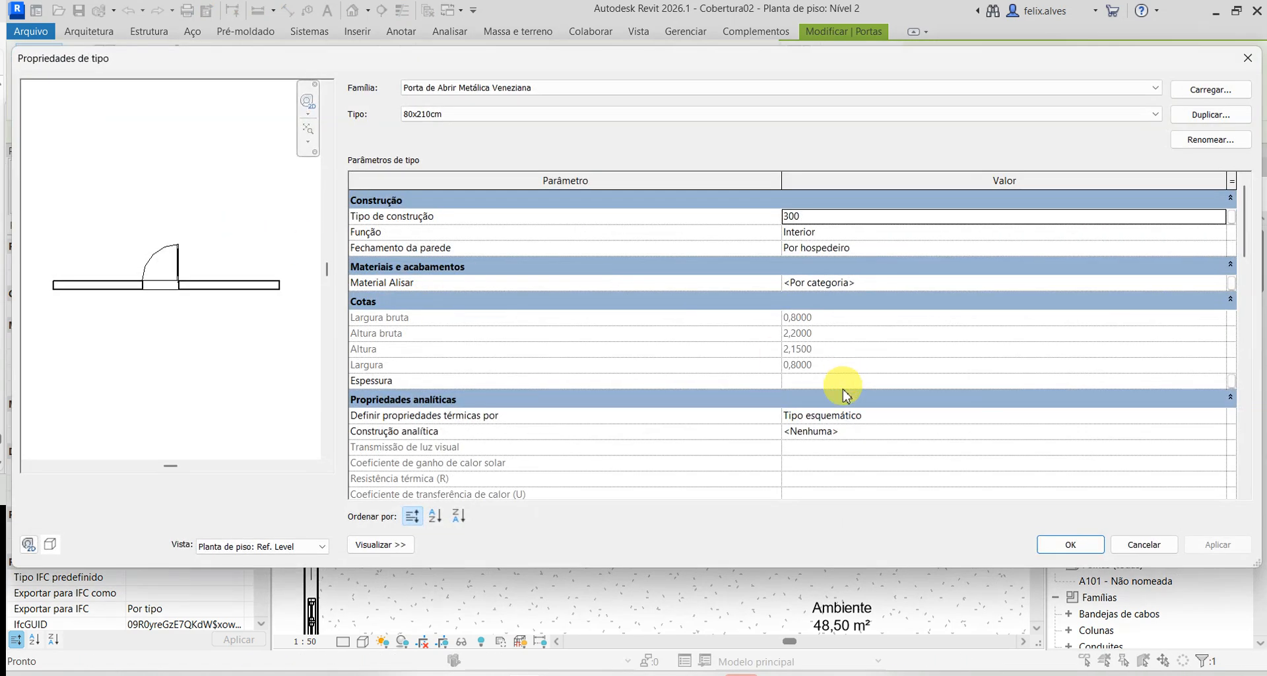
pyautogui.scroll(-3, 839, 403)
pyautogui.scroll(-6, 837, 406)
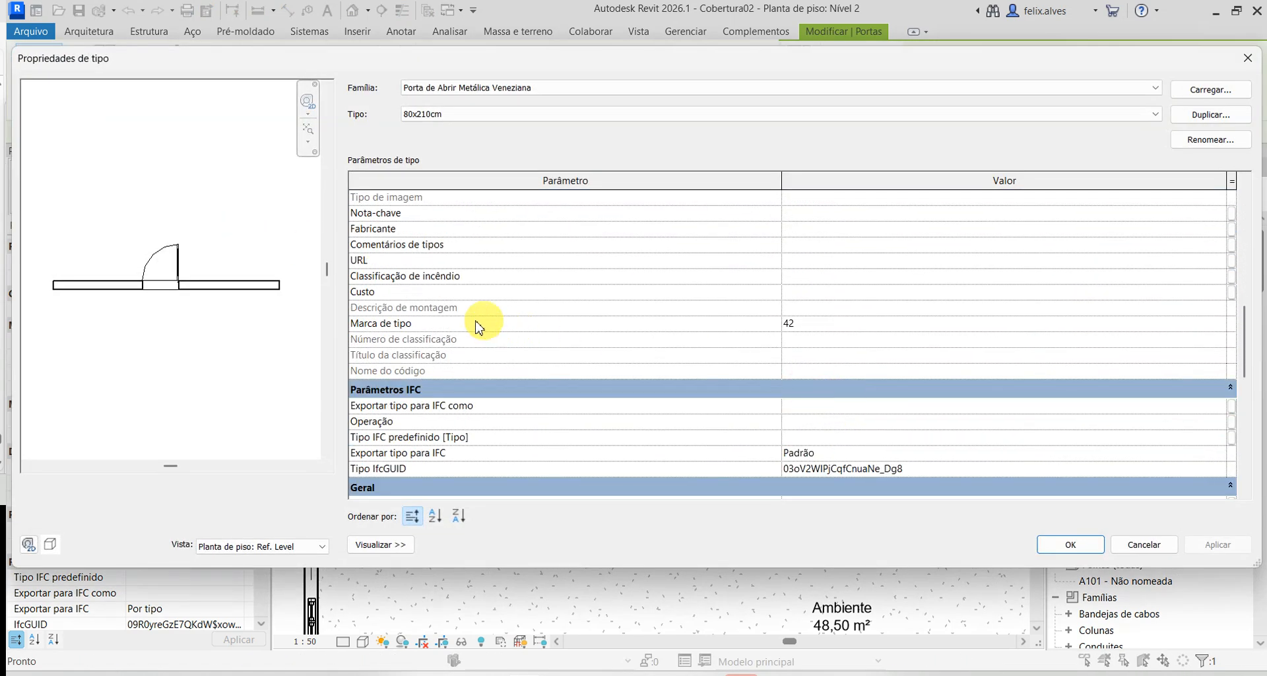
pyautogui.click(846, 325)
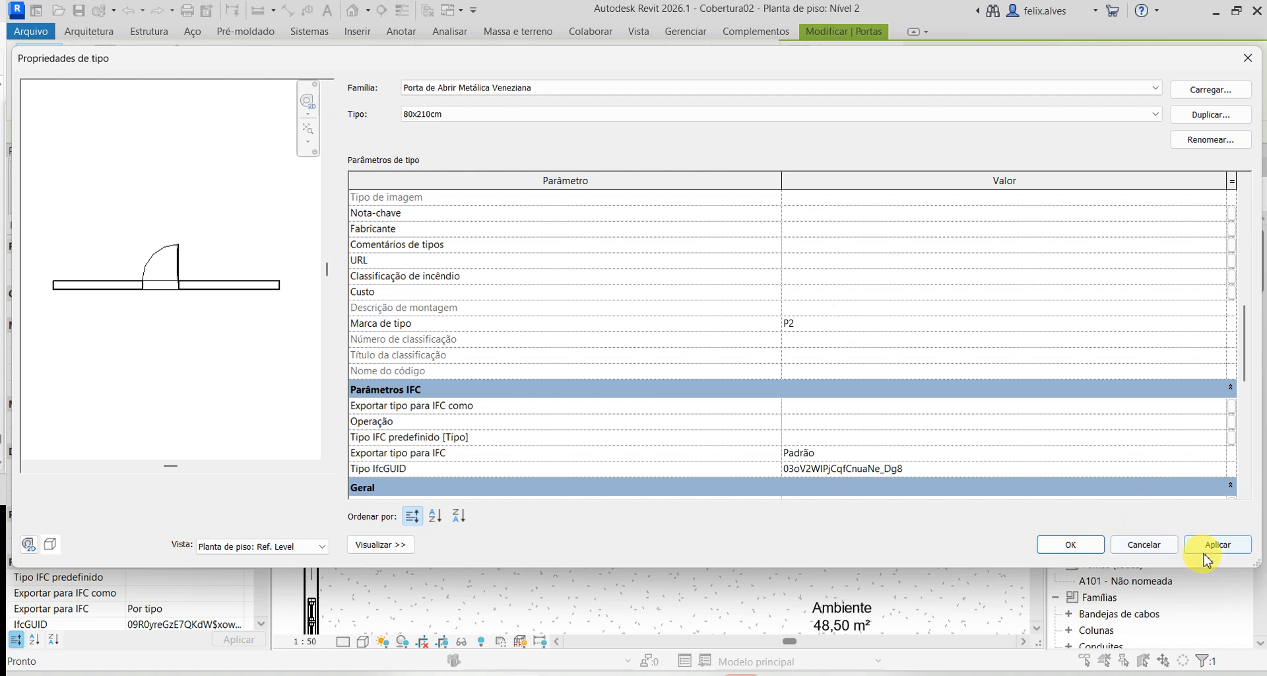
pyautogui.click(1063, 544)
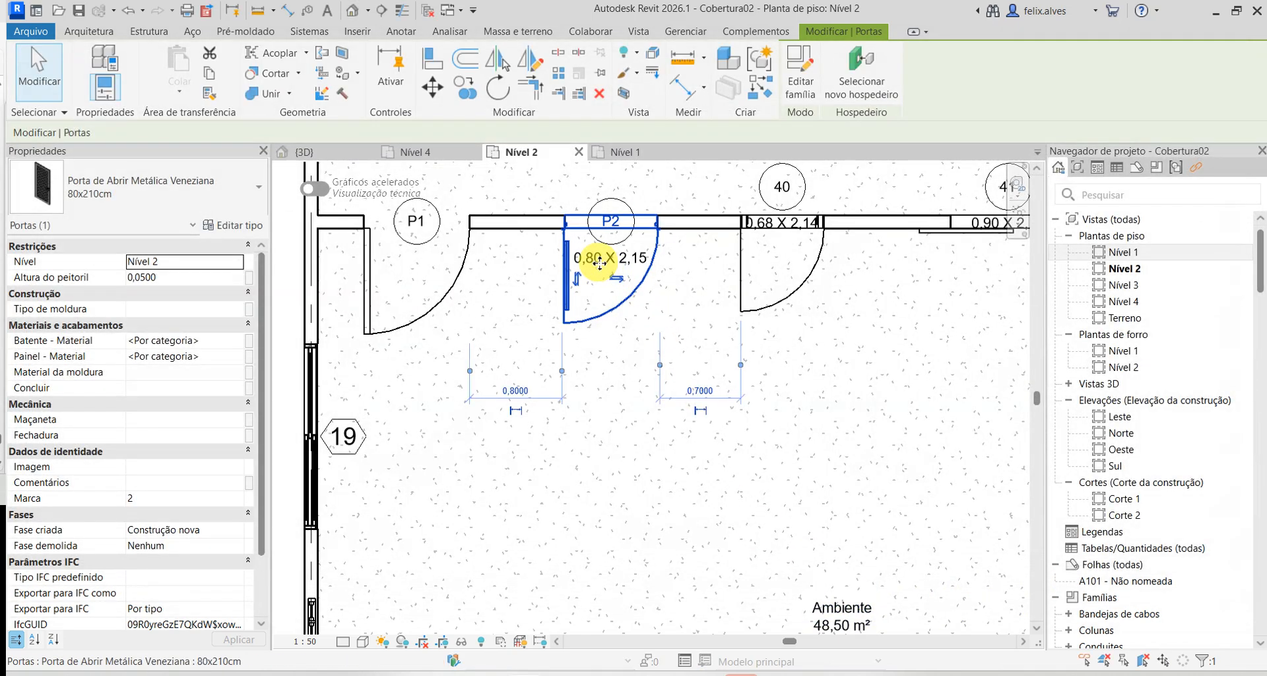
pyautogui.press('Escape')
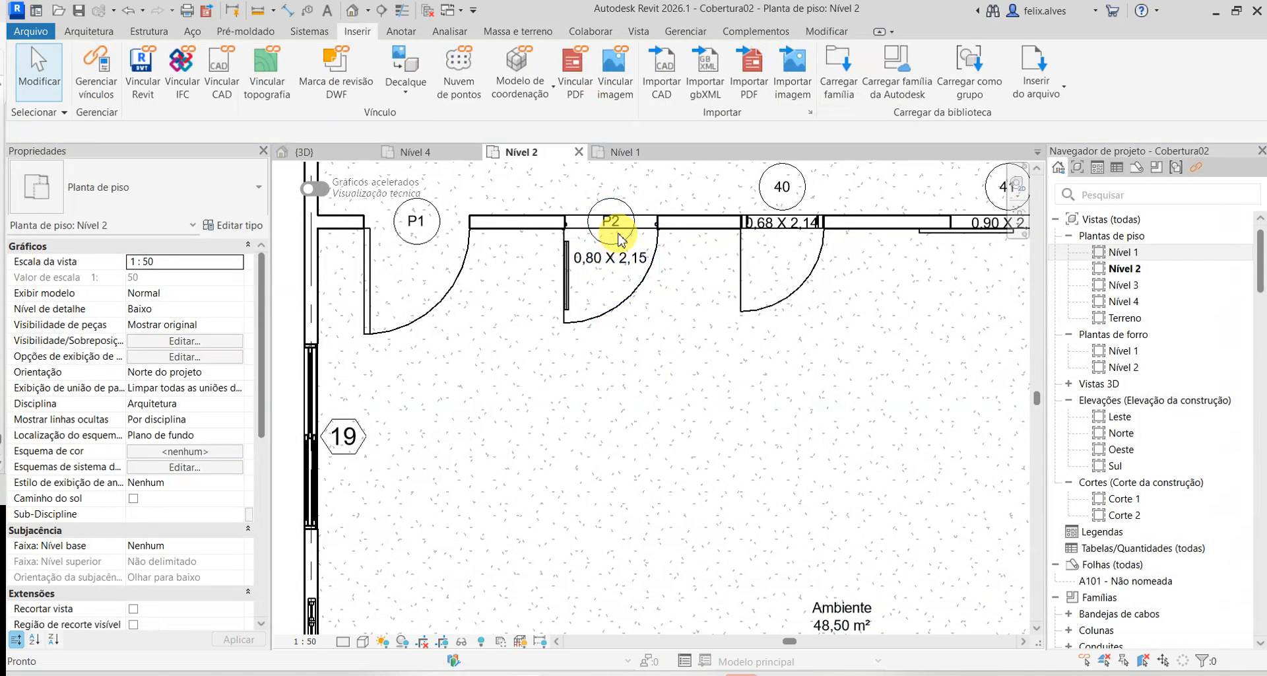
# - Change the second upper-wall door's tag to the INDICADOR type
pyautogui.click(621, 267)
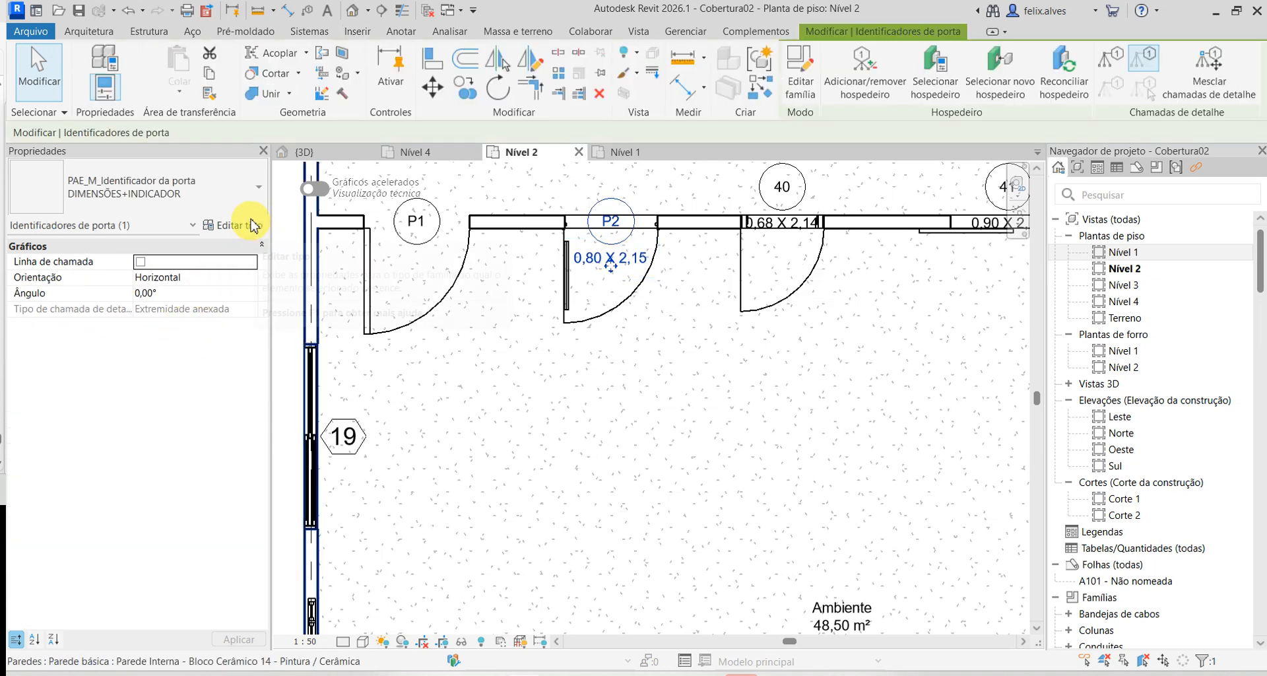
pyautogui.click(257, 187)
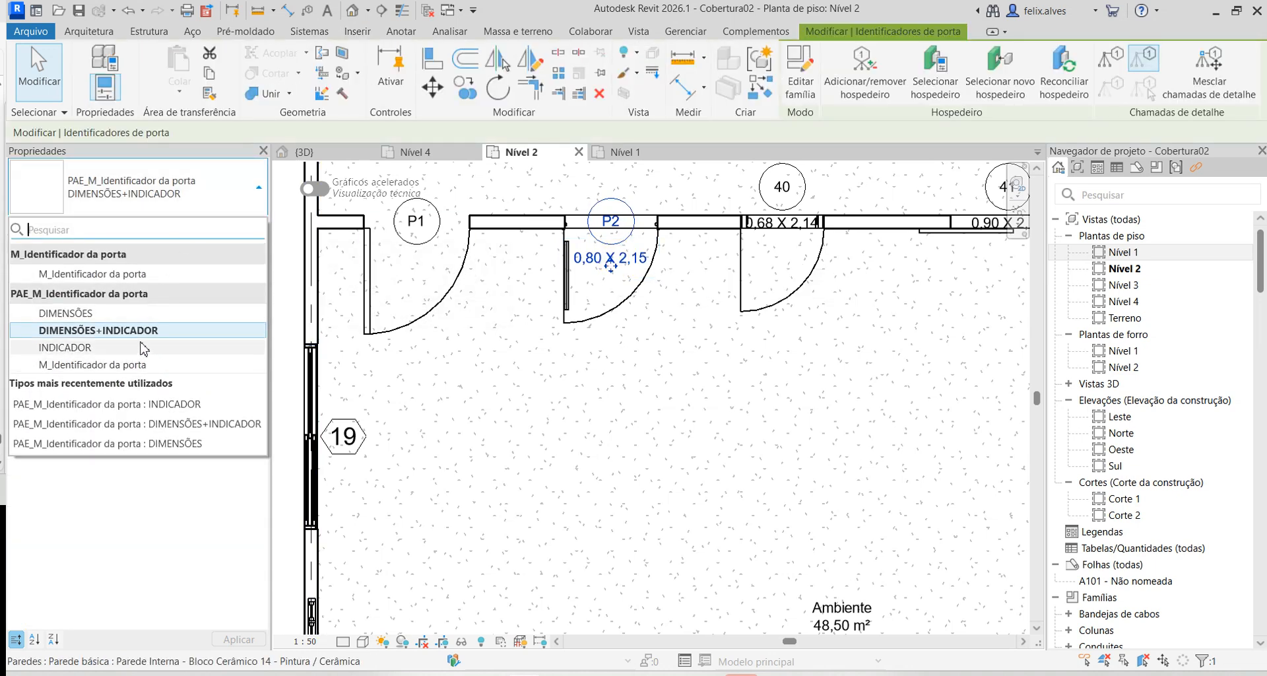
pyautogui.click(126, 348)
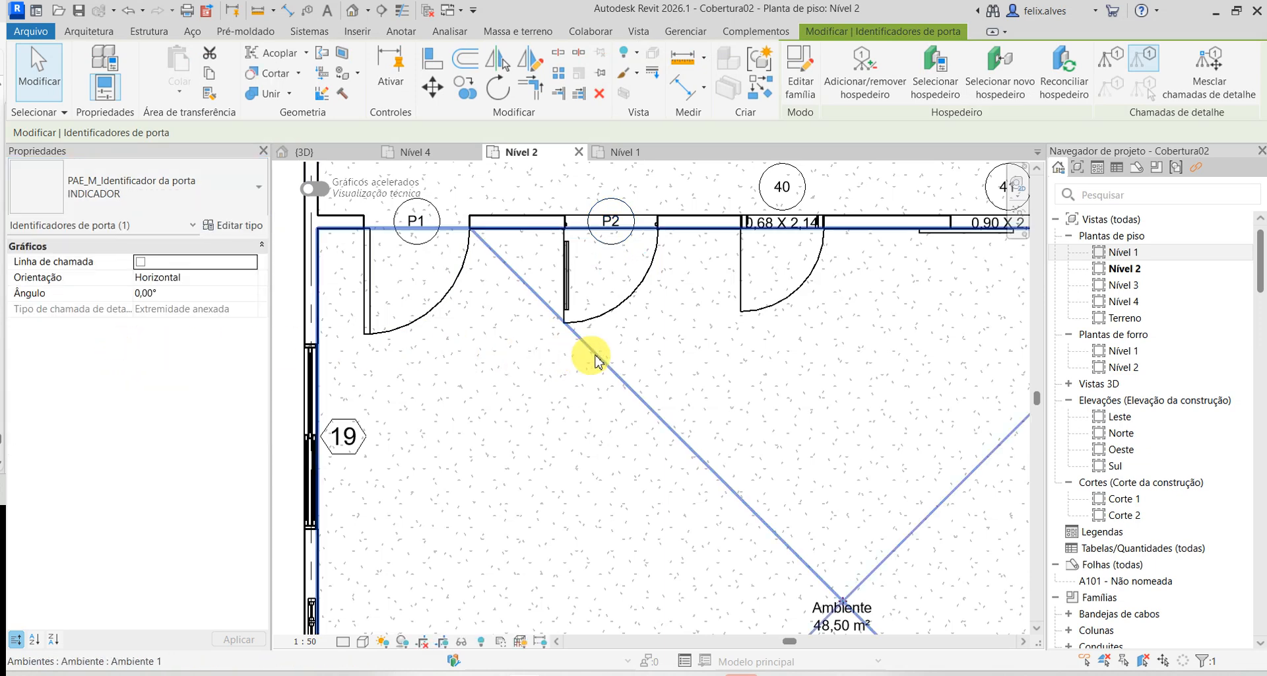
pyautogui.press('Escape')
# - Examine the tags and dimension labels of the doors along the upper wall
pyautogui.scroll(-2, 766, 366)
pyautogui.moveTo(770, 367); pyautogui.dragTo(624, 450, button='middle')
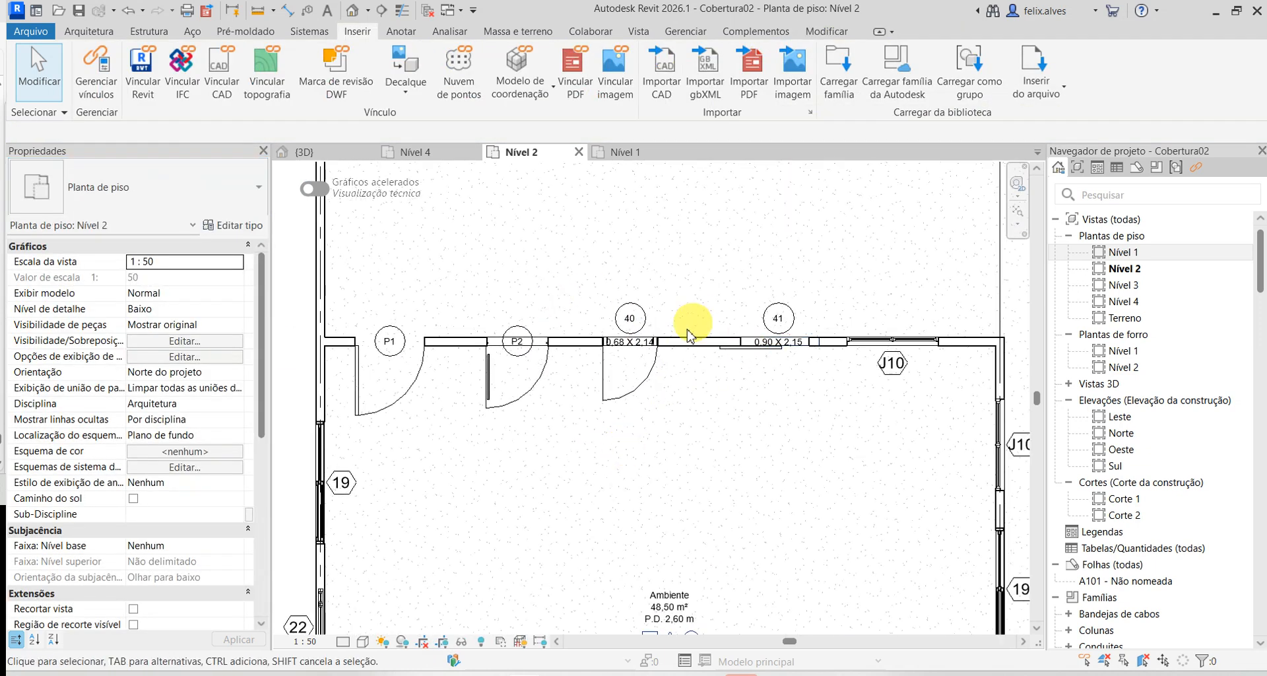
pyautogui.scroll(1, 676, 413)
pyautogui.scroll(1, 639, 414)
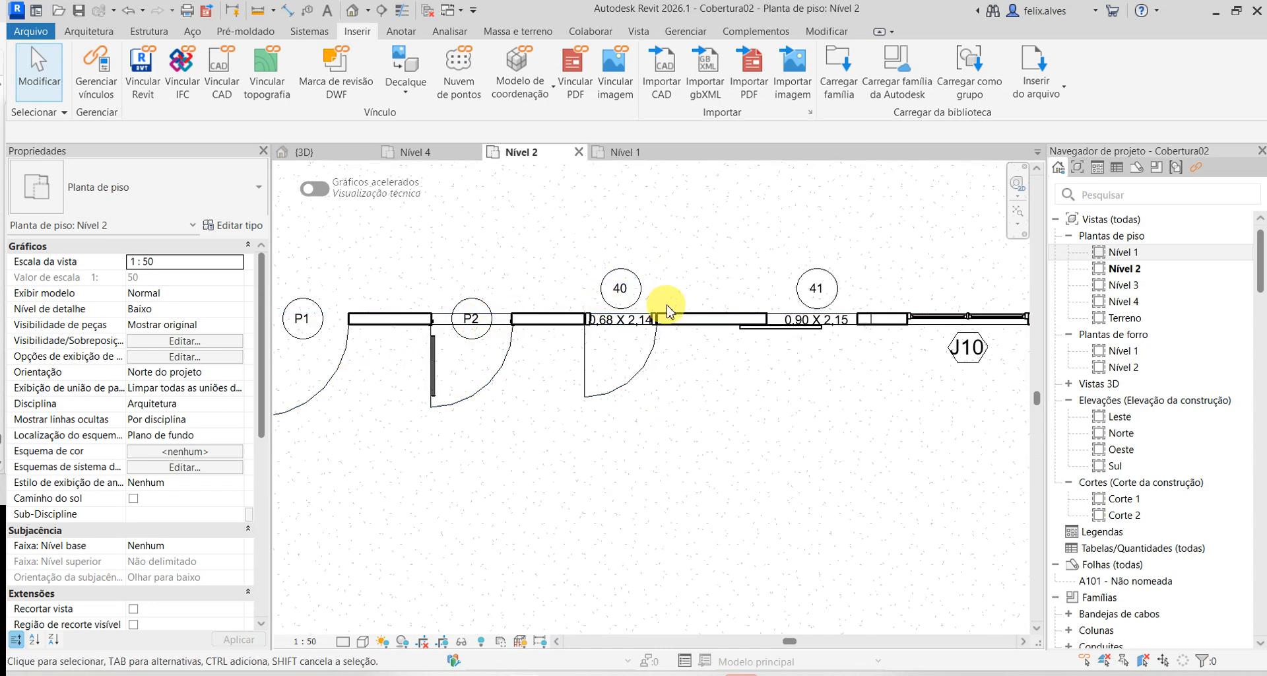
pyautogui.scroll(-3, 576, 325)
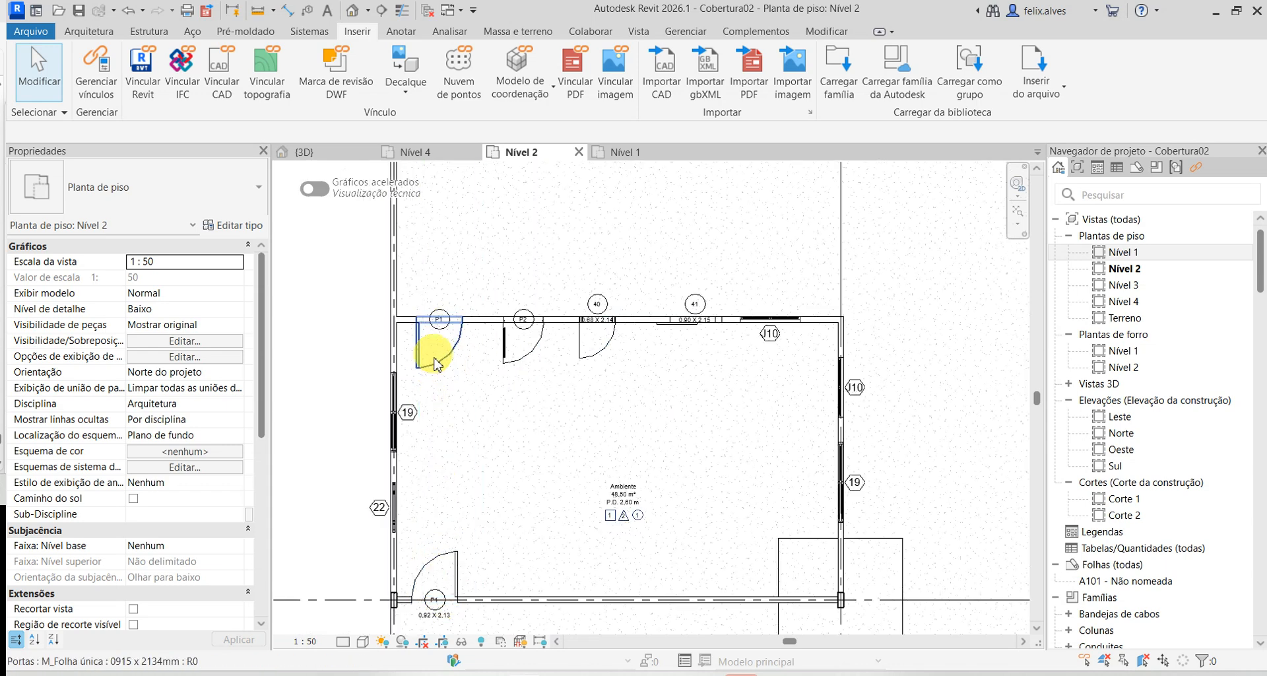
pyautogui.scroll(2, 614, 396)
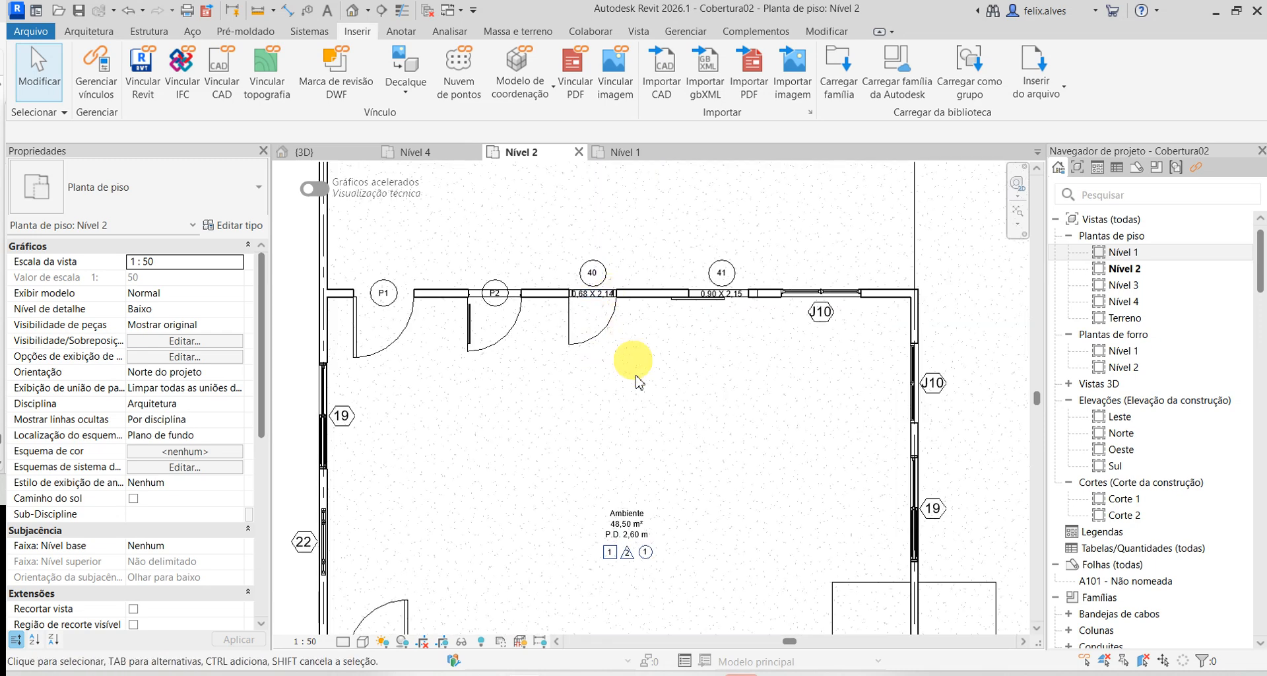
pyautogui.moveTo(641, 418); pyautogui.dragTo(655, 587, button='middle')
pyautogui.scroll(2, 602, 507)
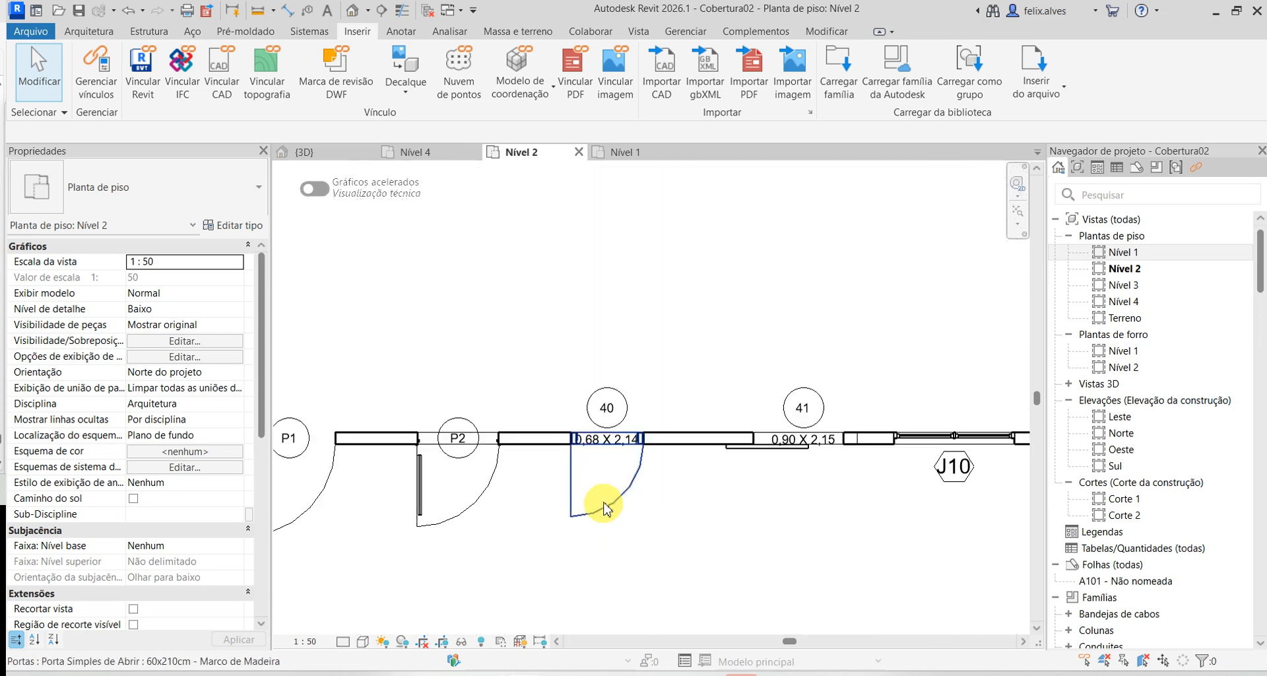
# - Select all DIMENSÕES+INDICADOR door tags in the entire project and change them to the INDICADOR type
pyautogui.click(621, 404)
pyautogui.rightClick(619, 404)
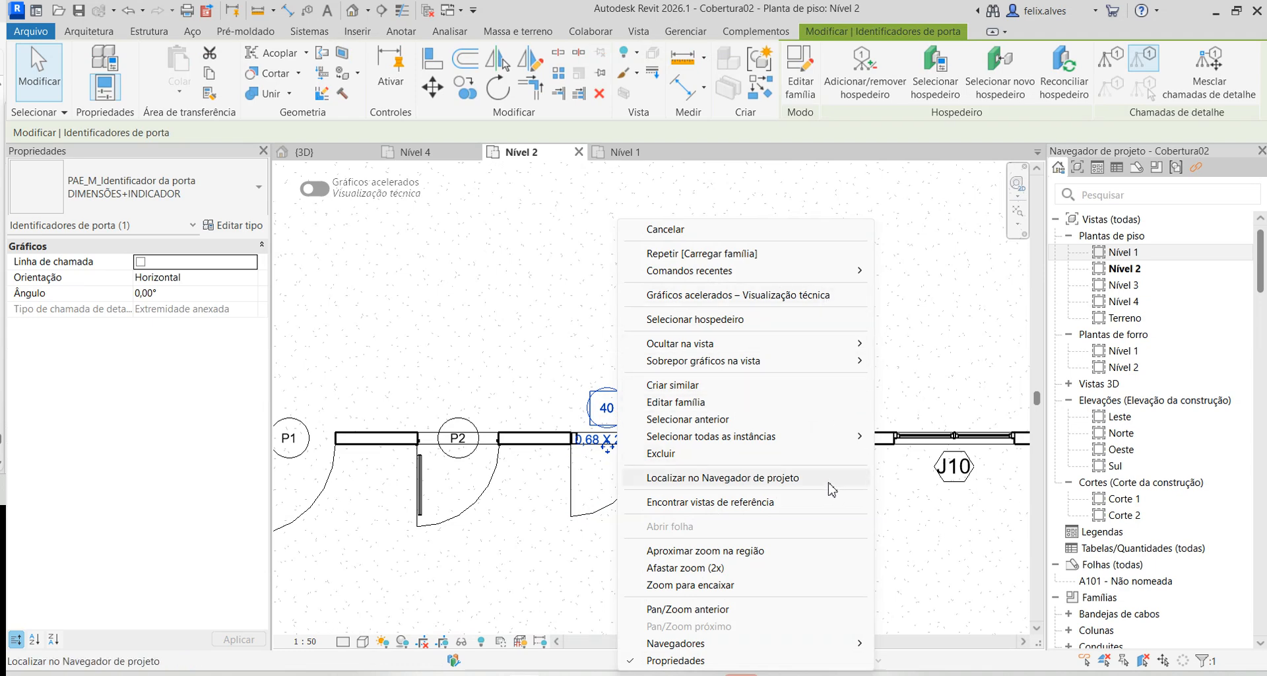
pyautogui.moveTo(818, 437)
pyautogui.click(975, 455)
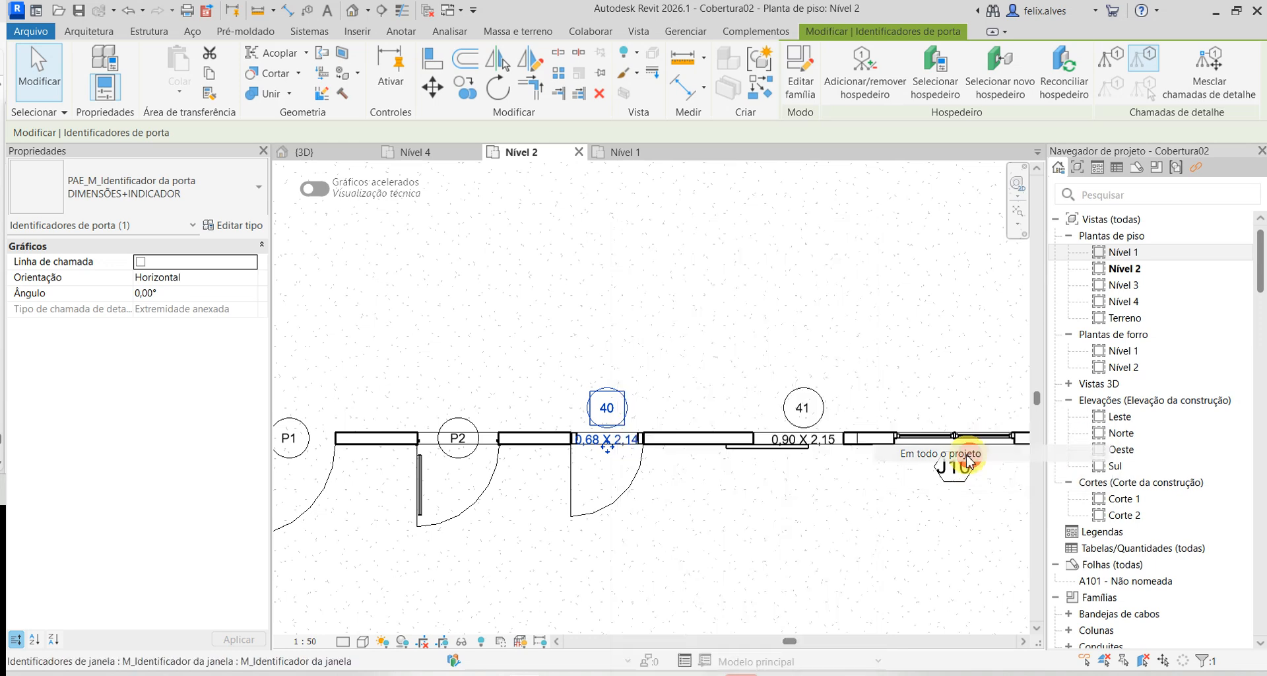
pyautogui.scroll(-4, 686, 475)
pyautogui.moveTo(696, 538); pyautogui.dragTo(662, 433, button='middle')
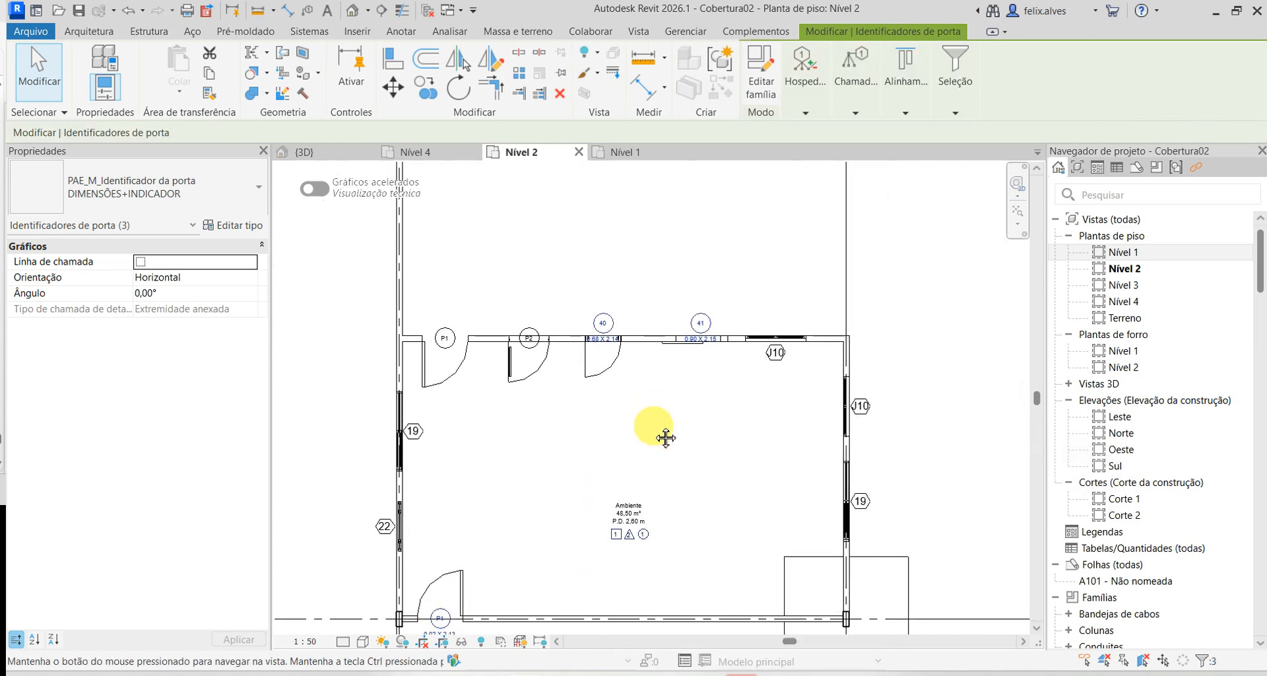
pyautogui.click(221, 201)
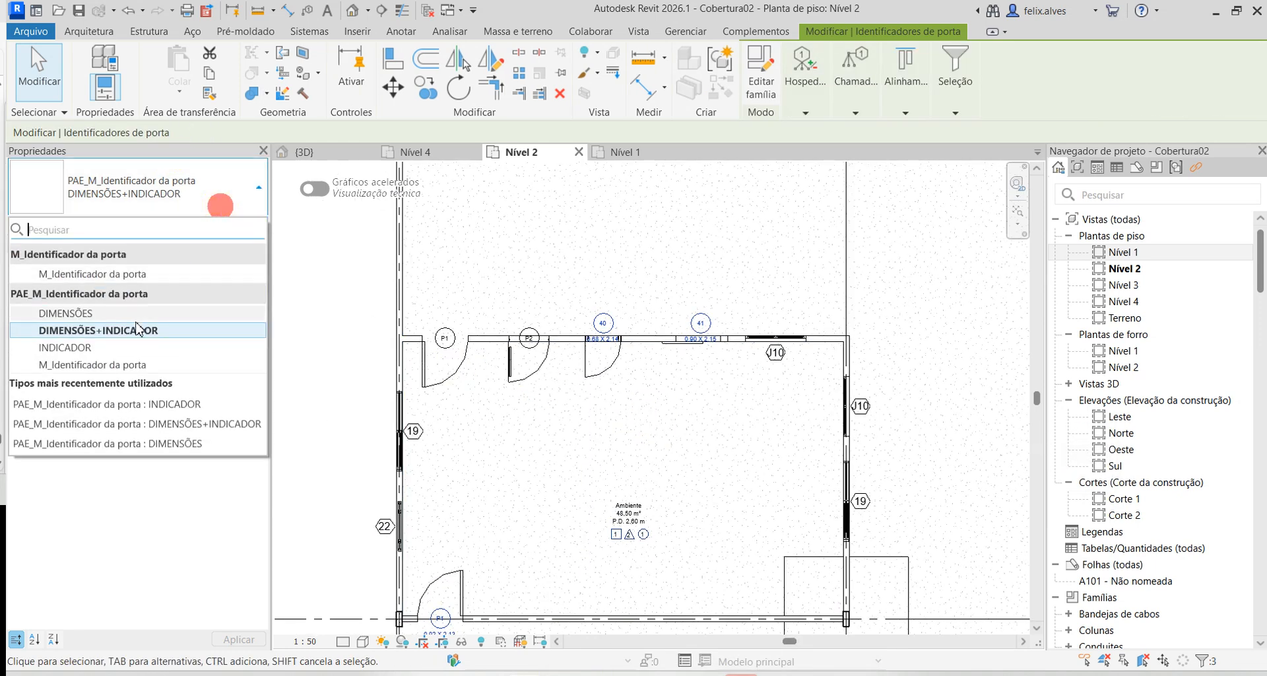
pyautogui.click(99, 347)
pyautogui.click(944, 380)
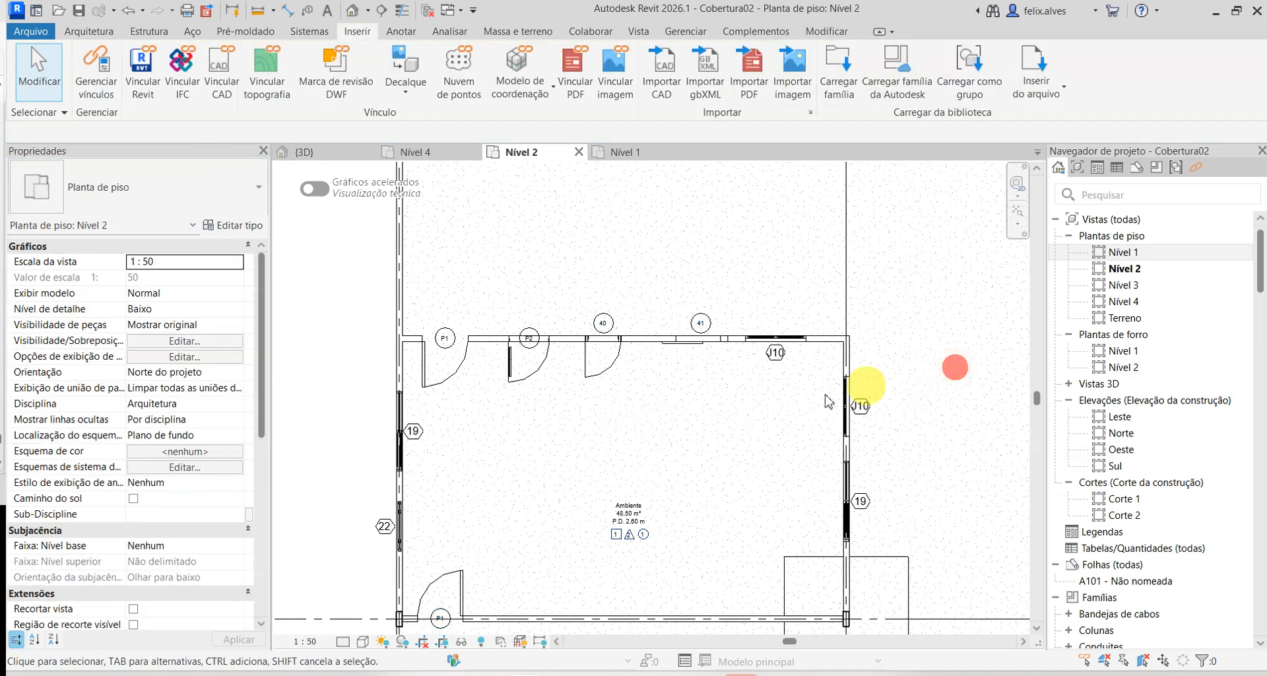
# - Select all instances of the third upper-wall door, type 60x210cm - Marco de Madeira, in the entire project
pyautogui.scroll(4, 600, 327)
pyautogui.click(601, 336)
pyautogui.press('Escape')
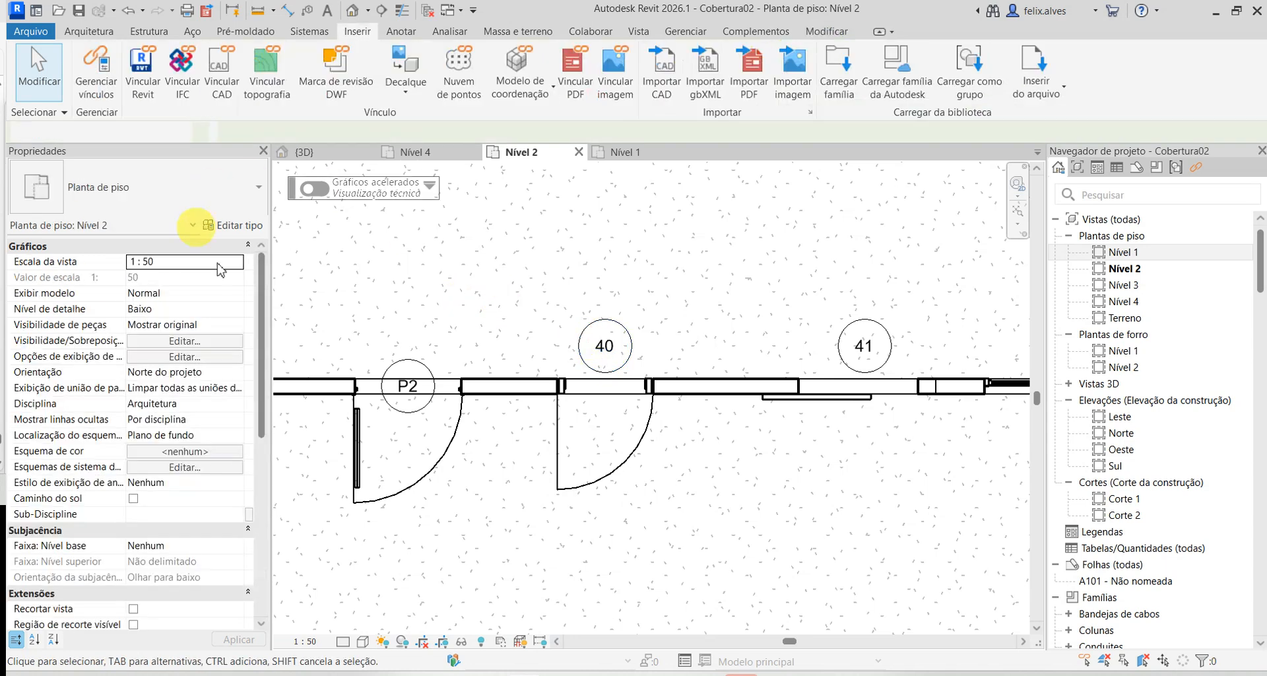
pyautogui.click(637, 455)
pyautogui.rightClick(637, 455)
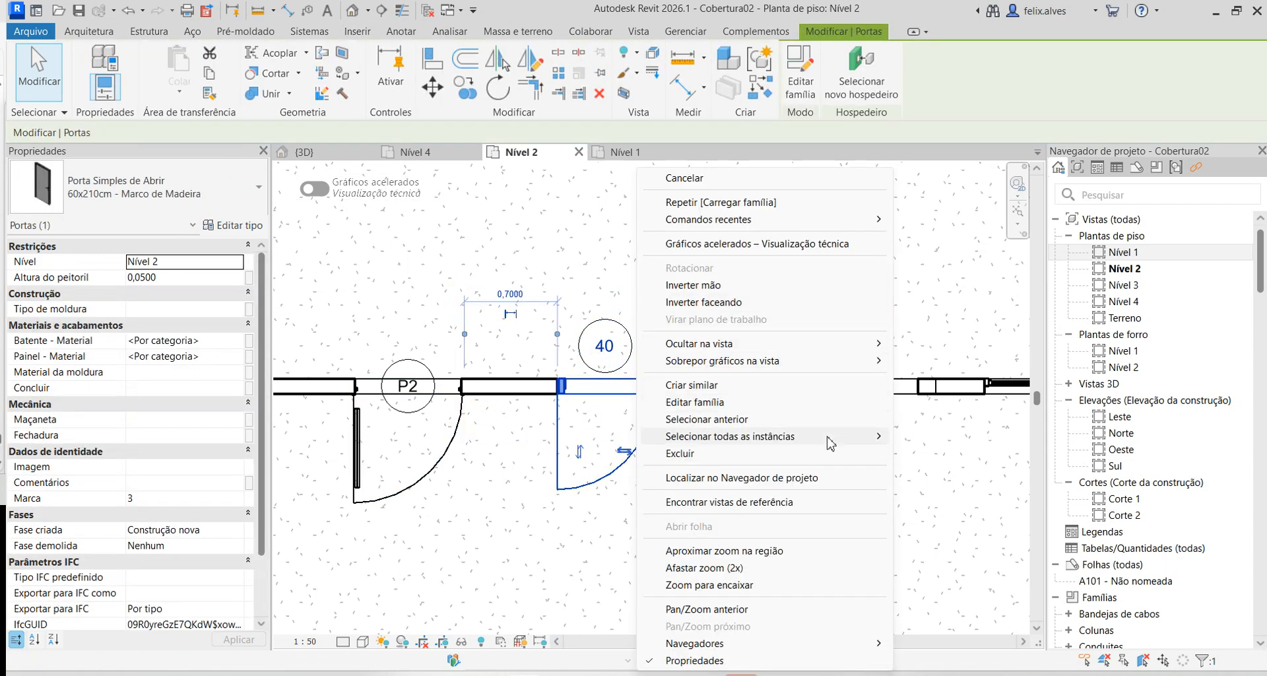
pyautogui.moveTo(852, 436)
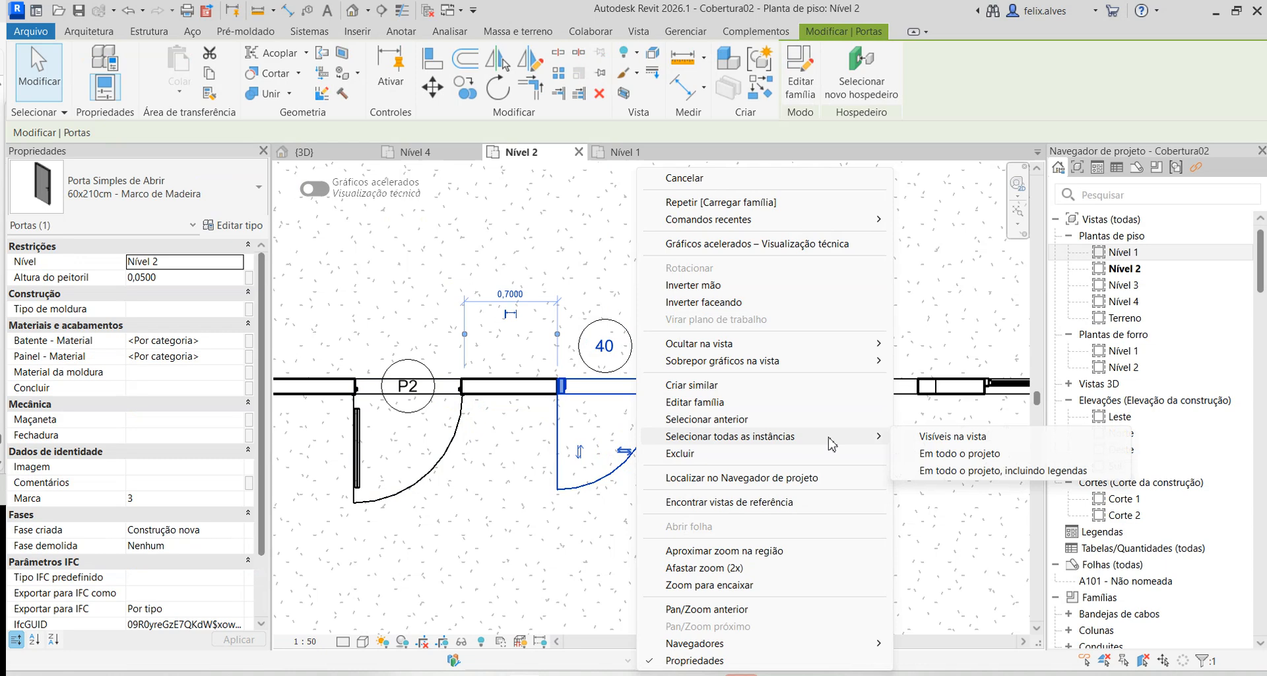
pyautogui.click(975, 456)
pyautogui.scroll(-5, 730, 495)
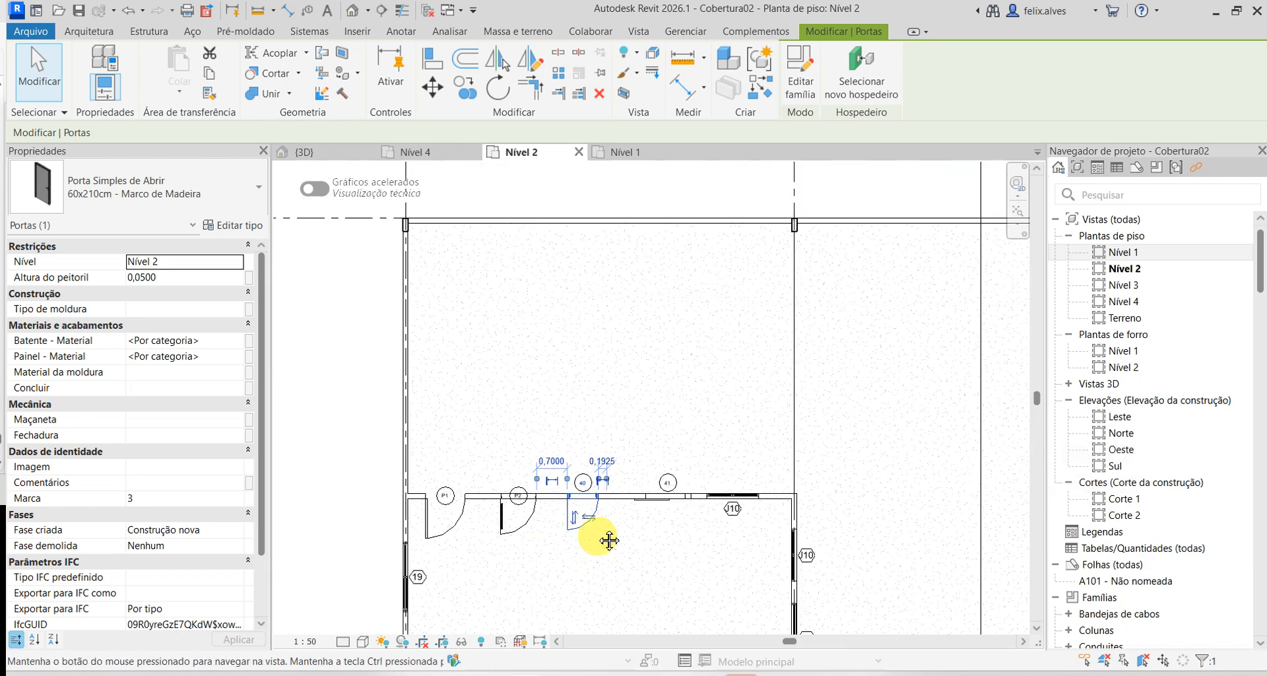
pyautogui.moveTo(609, 540); pyautogui.dragTo(587, 383, button='middle')
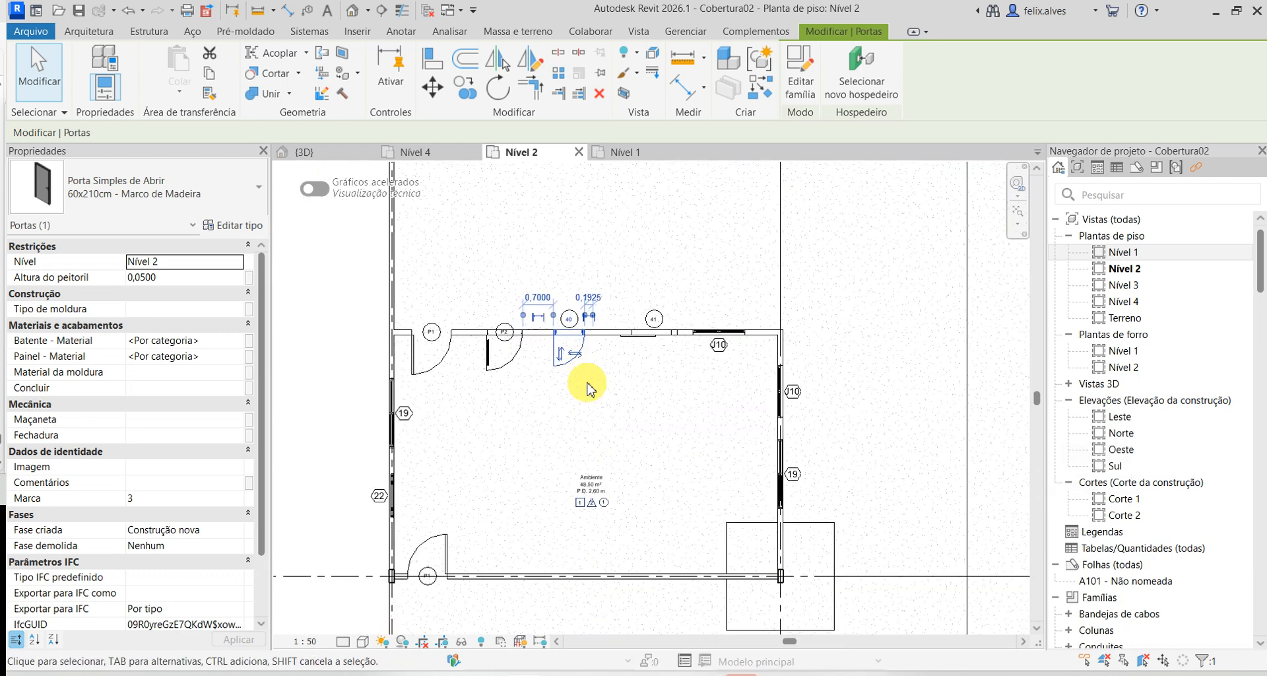
# - Set the Marca de tipo of the third upper-wall door to P3 in its type properties
pyautogui.click(247, 224)
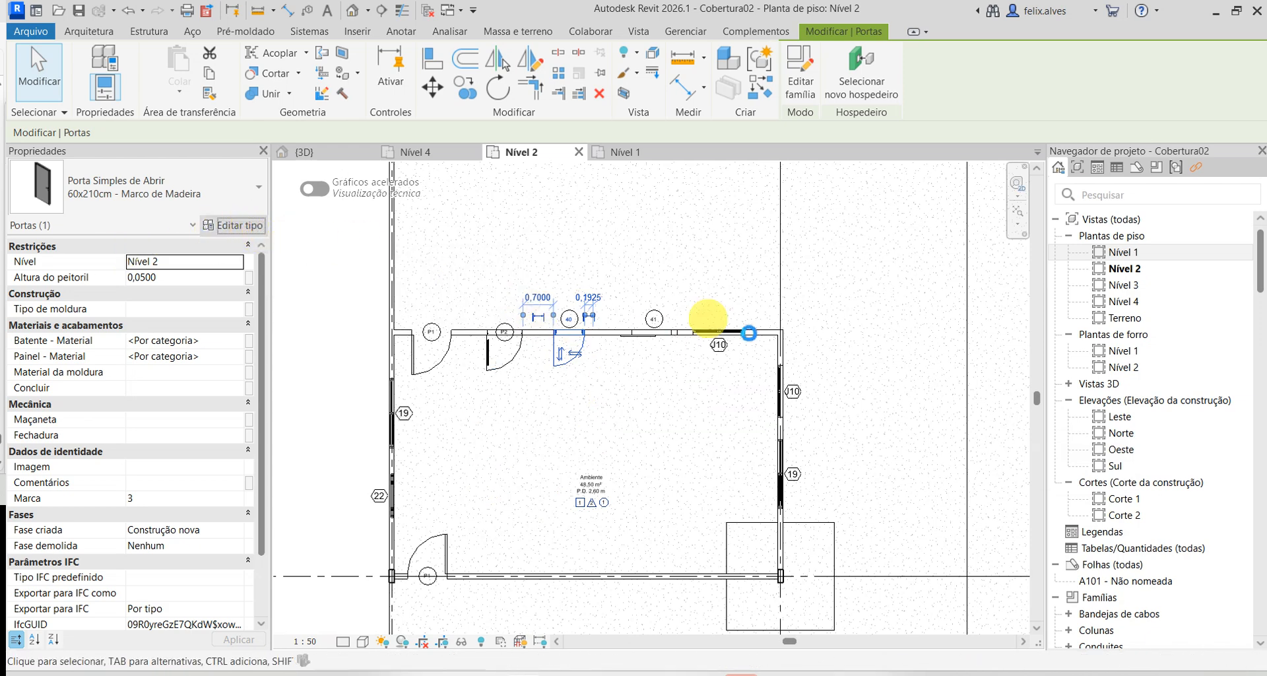
pyautogui.scroll(-10, 914, 452)
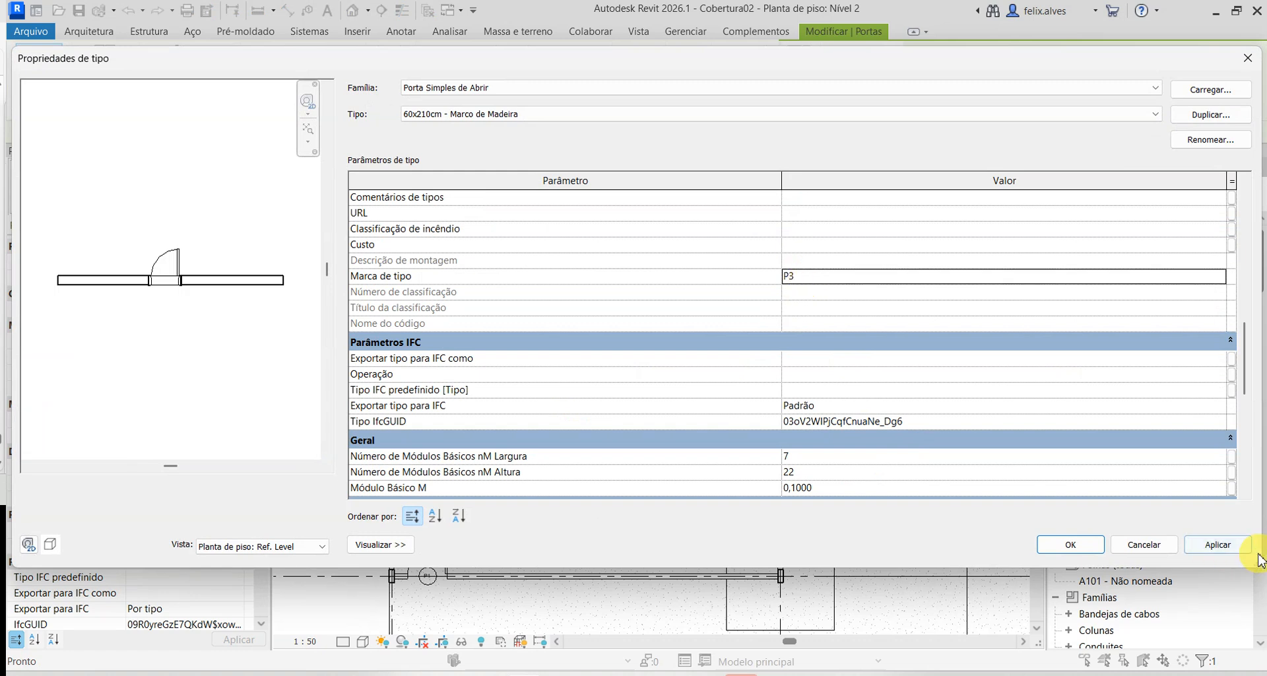
pyautogui.click(1099, 551)
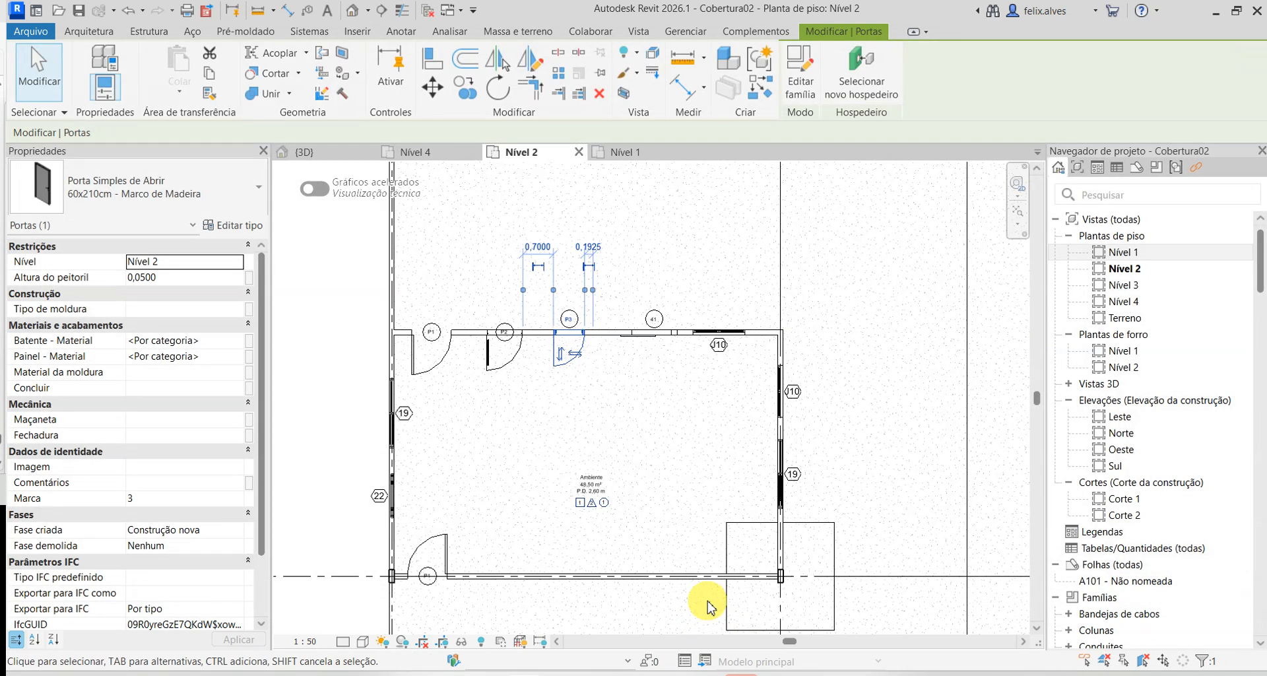
pyautogui.scroll(1, 573, 347)
pyautogui.click(827, 386)
# - Select all M_Identificador da janela window tags in the entire project and change them to the PAE_M_Identificador da janela type
pyautogui.moveTo(916, 430); pyautogui.dragTo(876, 385, button='middle')
pyautogui.scroll(2, 800, 362)
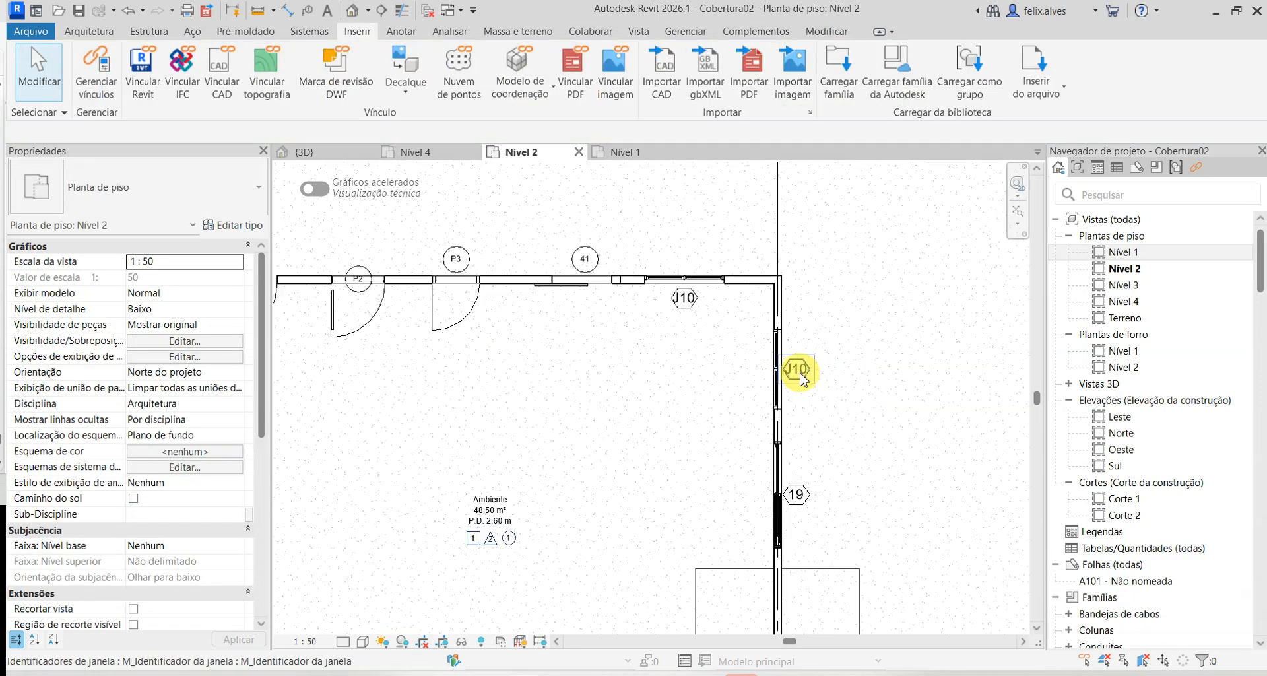
pyautogui.click(804, 381)
pyautogui.rightClick(806, 382)
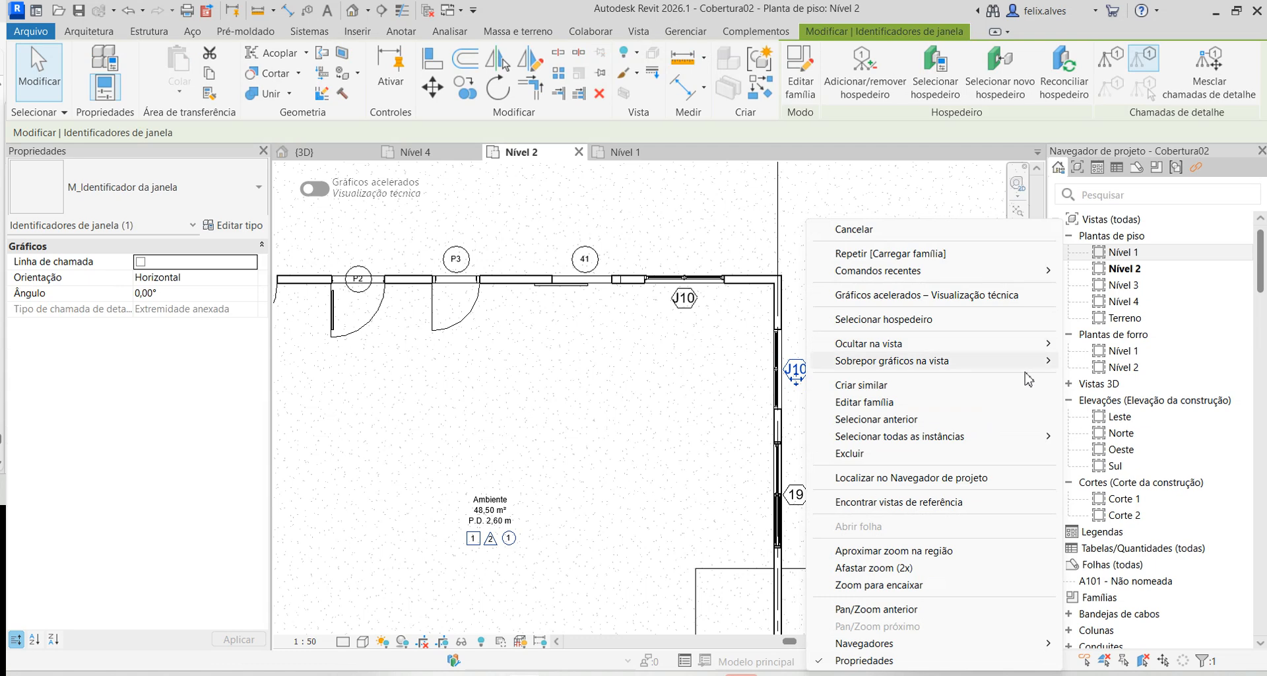
pyautogui.moveTo(1030, 445)
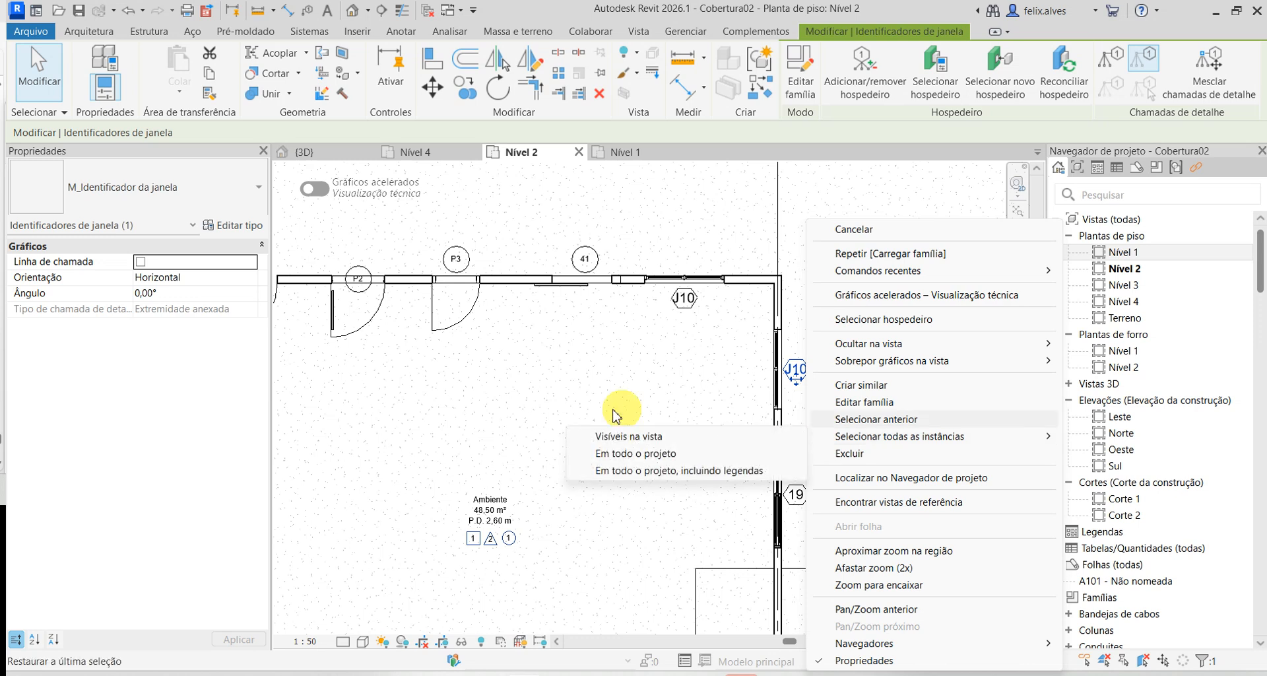
pyautogui.click(670, 454)
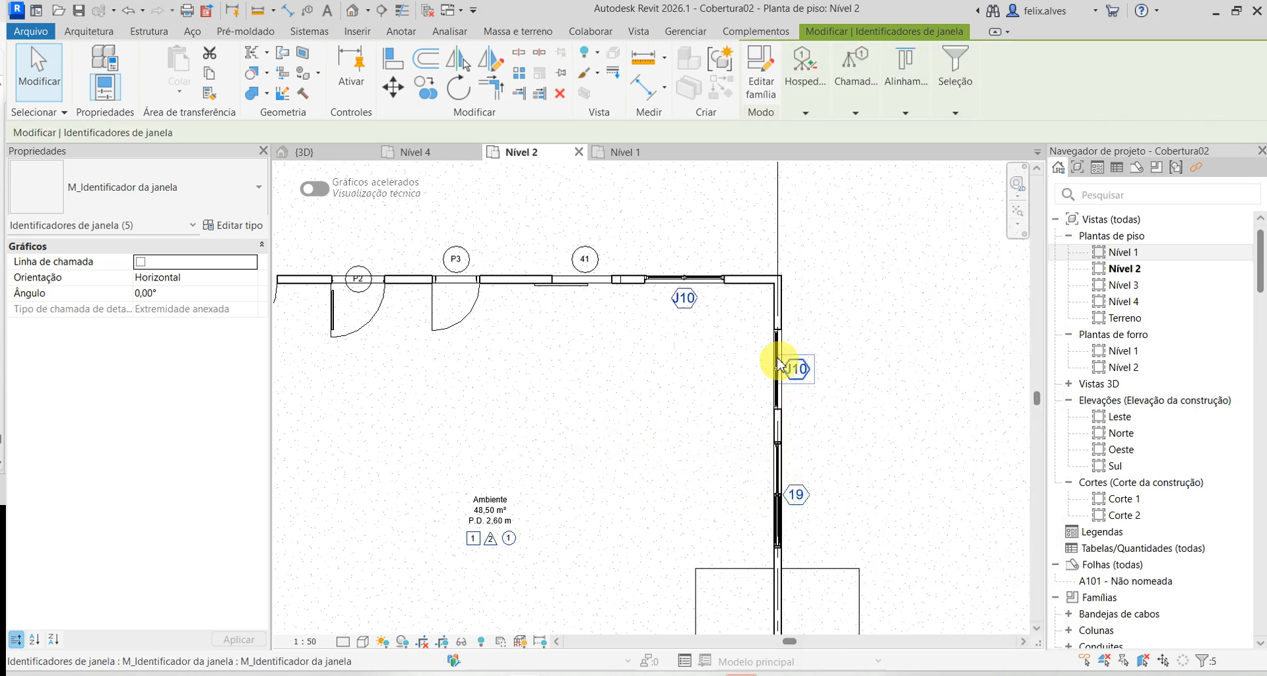
pyautogui.click(237, 206)
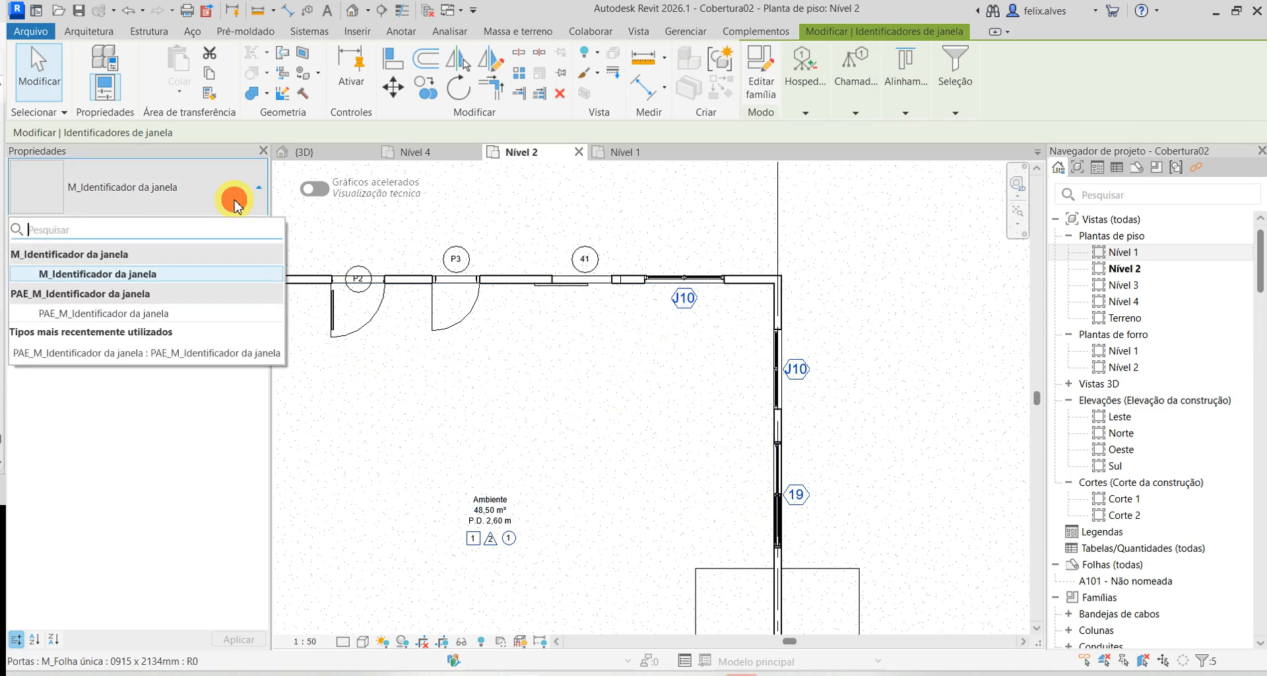
pyautogui.click(160, 313)
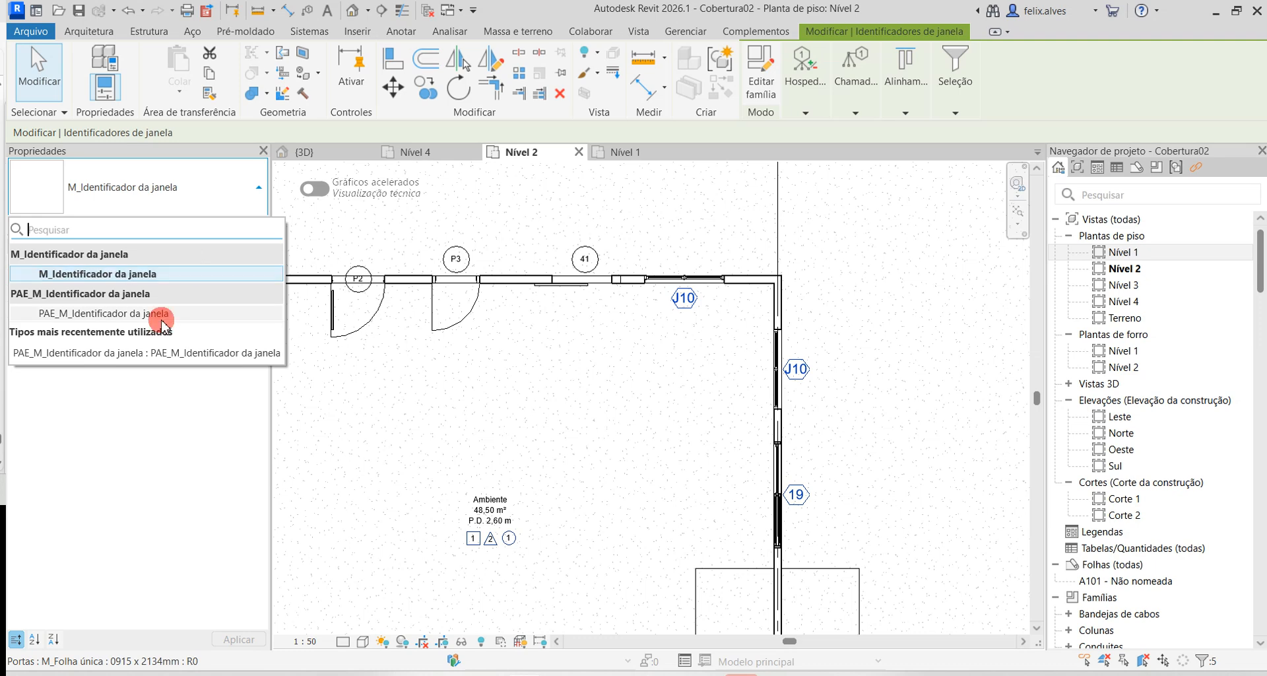
pyautogui.scroll(-2, 837, 470)
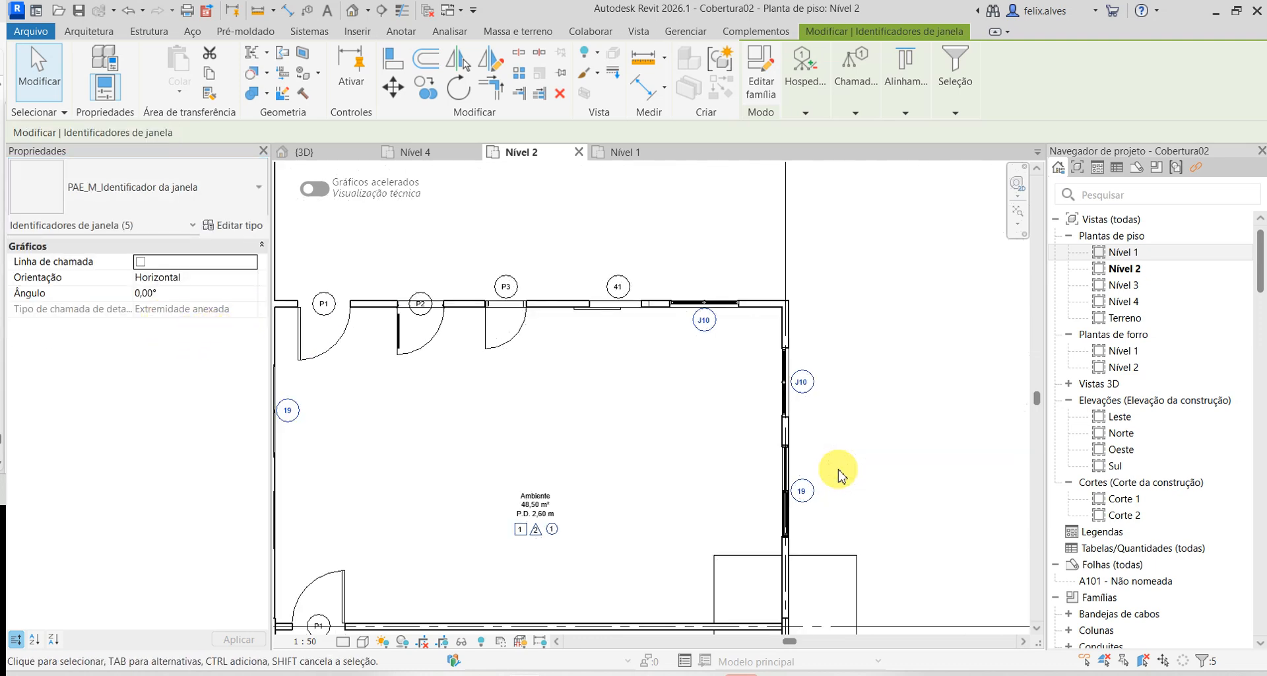
# - Examine the restyled window tags and check which tag types are available for them, including the lower left-wall window's tag
pyautogui.scroll(3, 799, 506)
pyautogui.scroll(1, 800, 512)
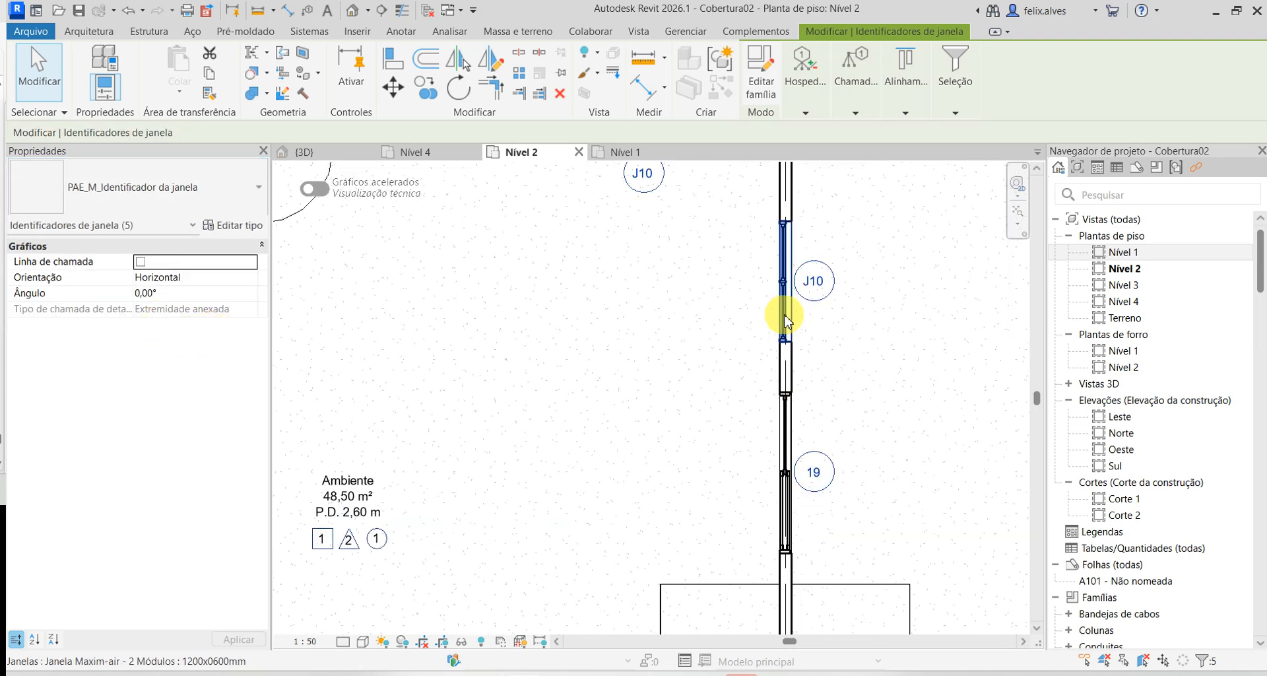
pyautogui.scroll(-2, 815, 419)
pyautogui.moveTo(663, 464); pyautogui.dragTo(775, 397, button='middle')
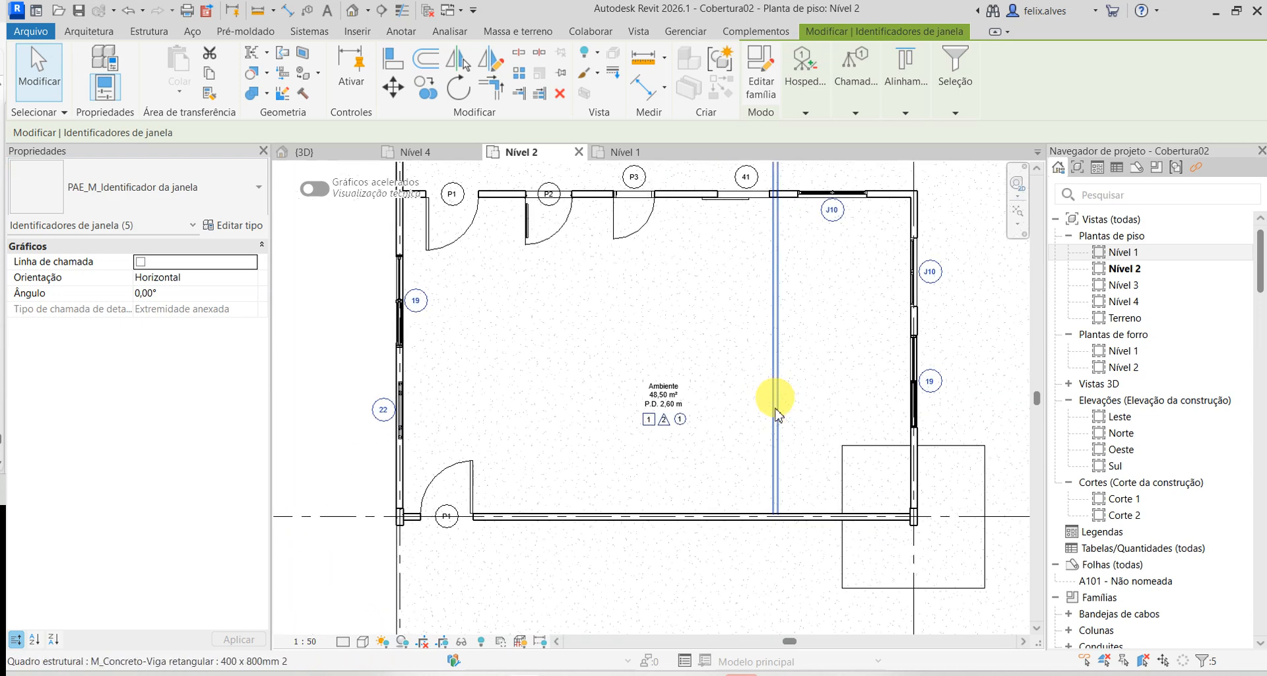
pyautogui.click(237, 188)
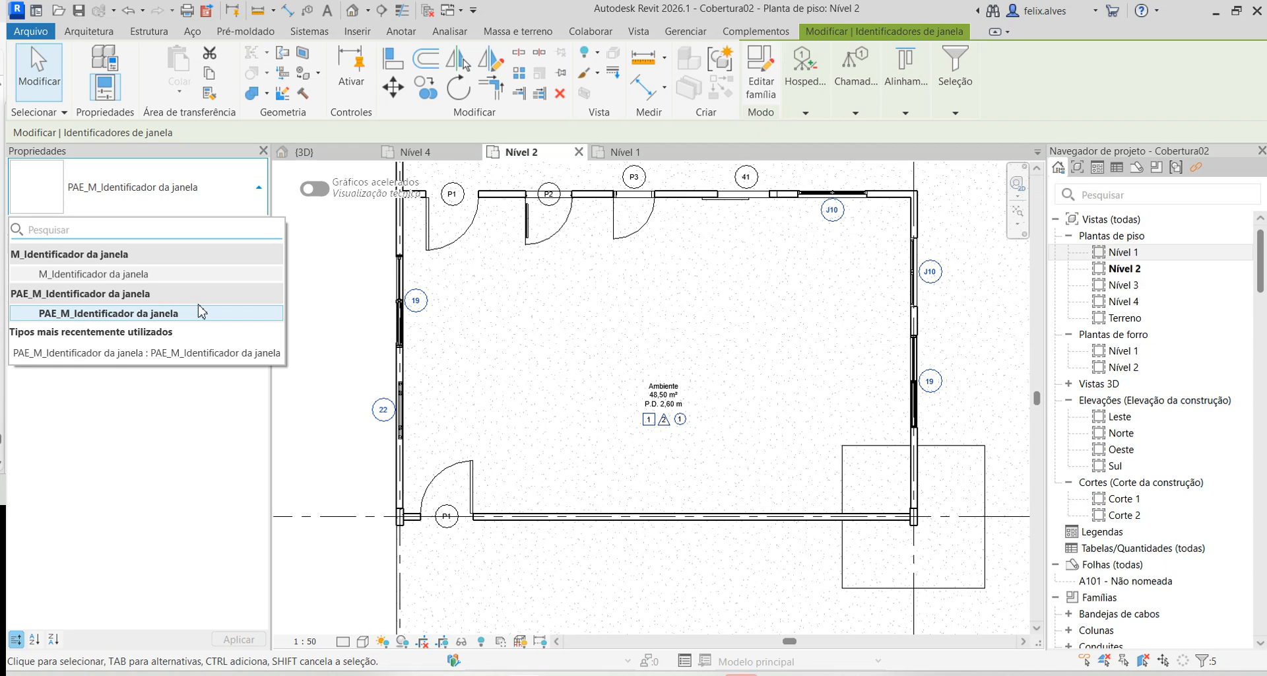
pyautogui.click(524, 595)
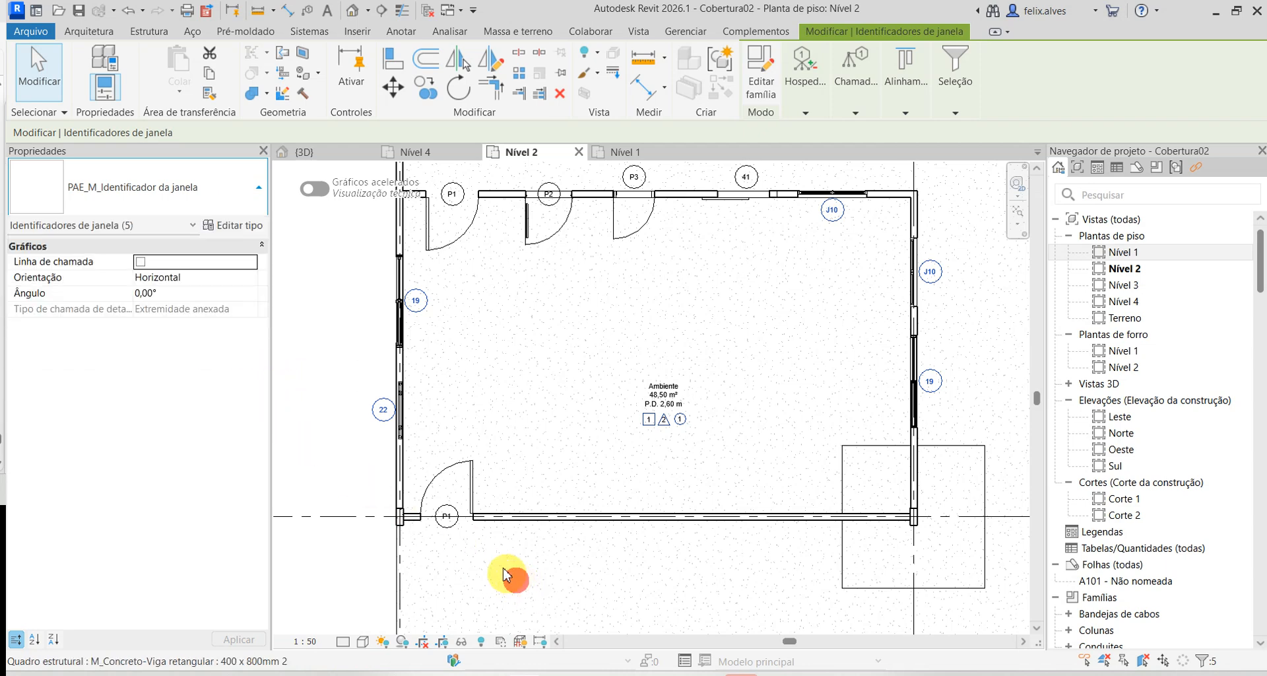
pyautogui.click(380, 426)
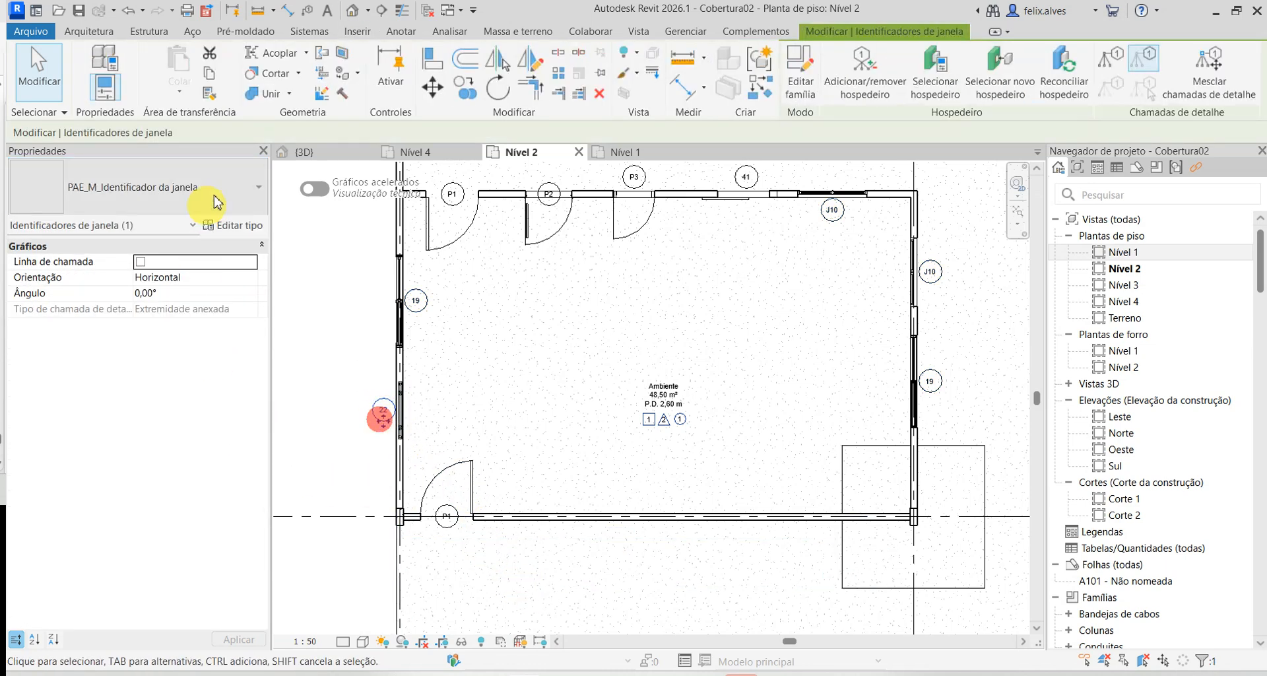
pyautogui.click(256, 187)
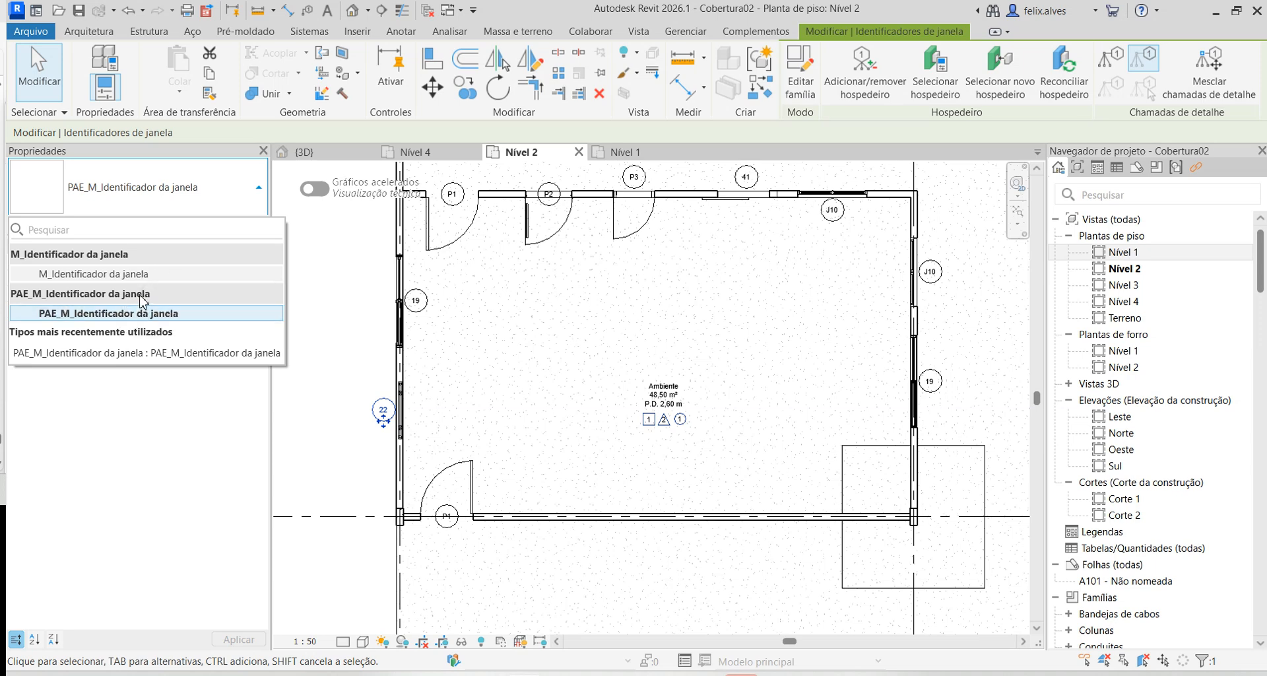
pyautogui.click(335, 437)
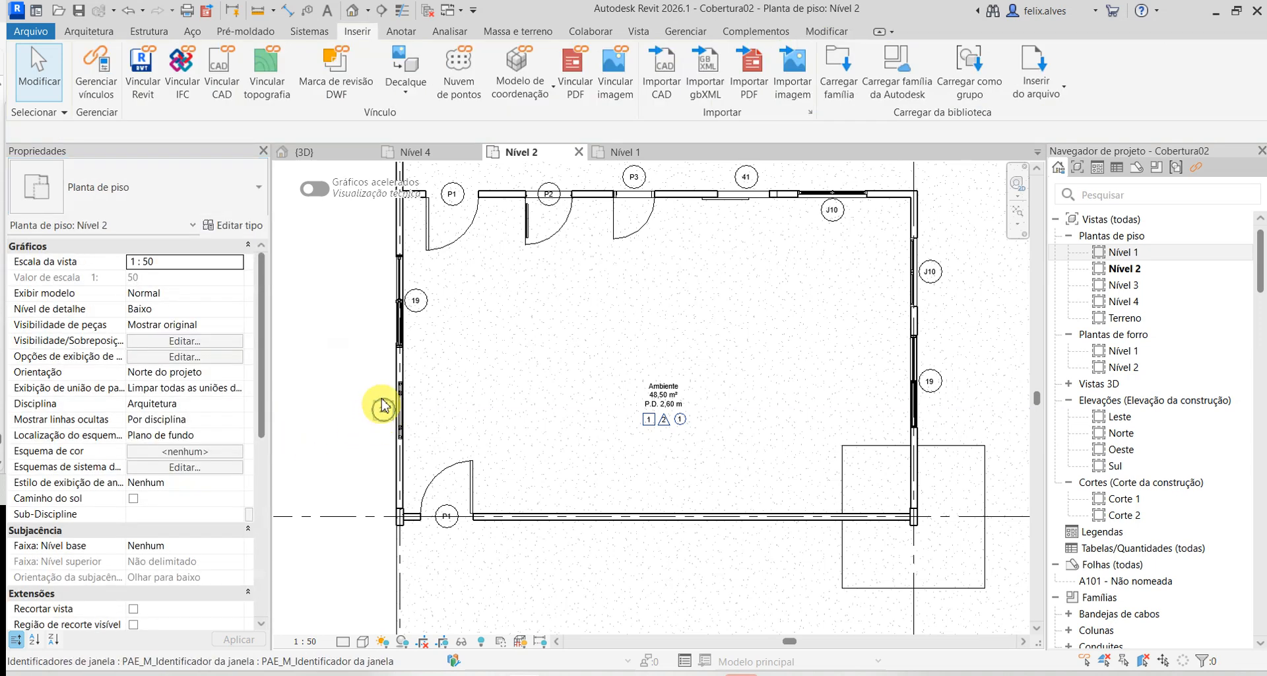
# - Inspect the window tags along the right and left walls and the properties of the lower left-wall window
pyautogui.scroll(2, 842, 346)
pyautogui.moveTo(935, 384); pyautogui.dragTo(696, 394, button='middle')
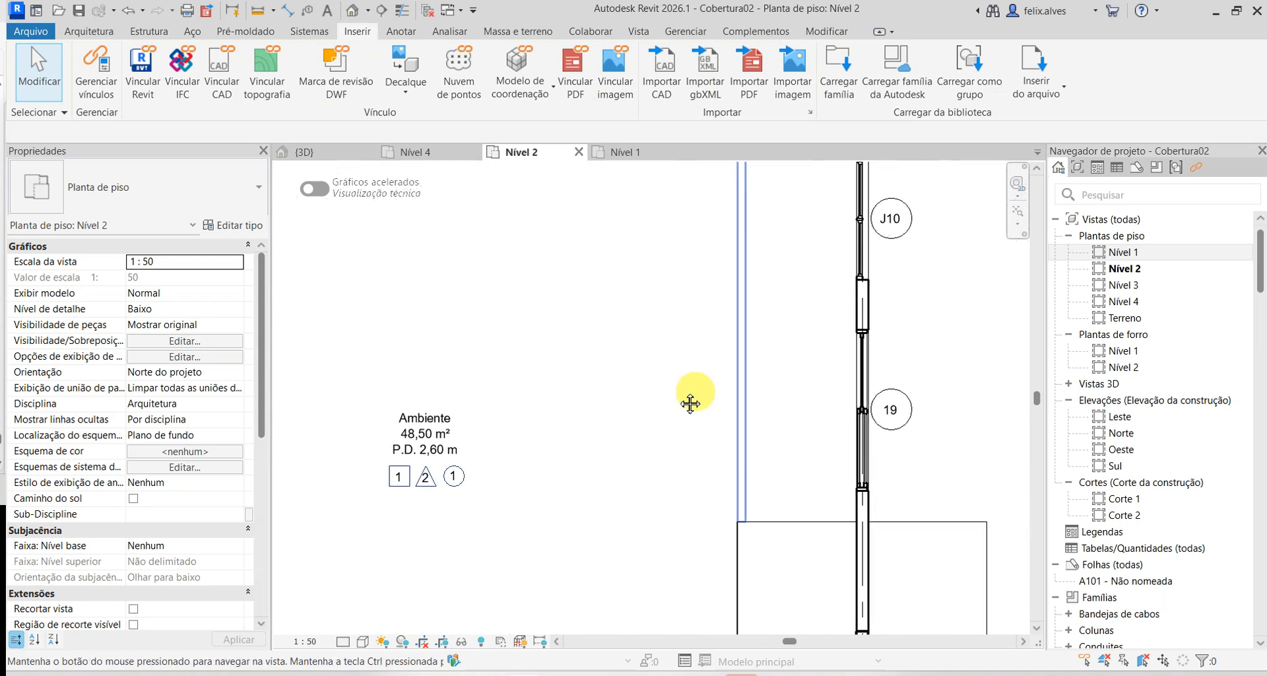
pyautogui.scroll(-3, 598, 421)
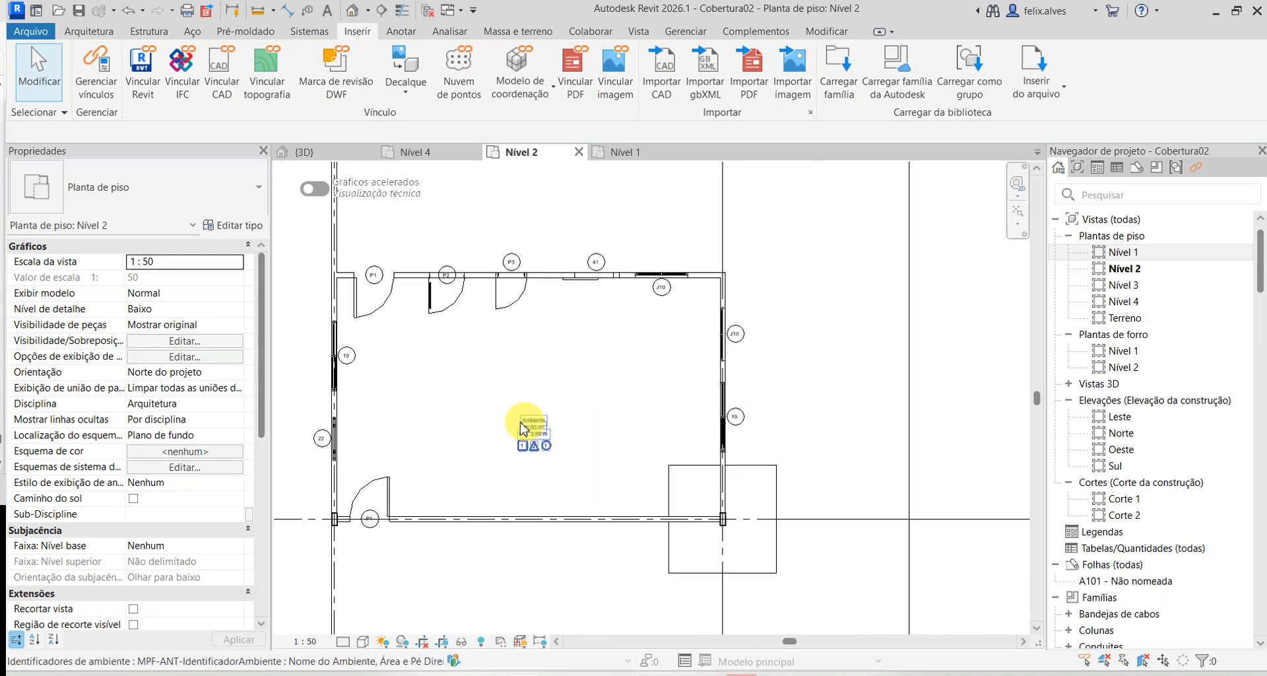
pyautogui.scroll(3, 307, 439)
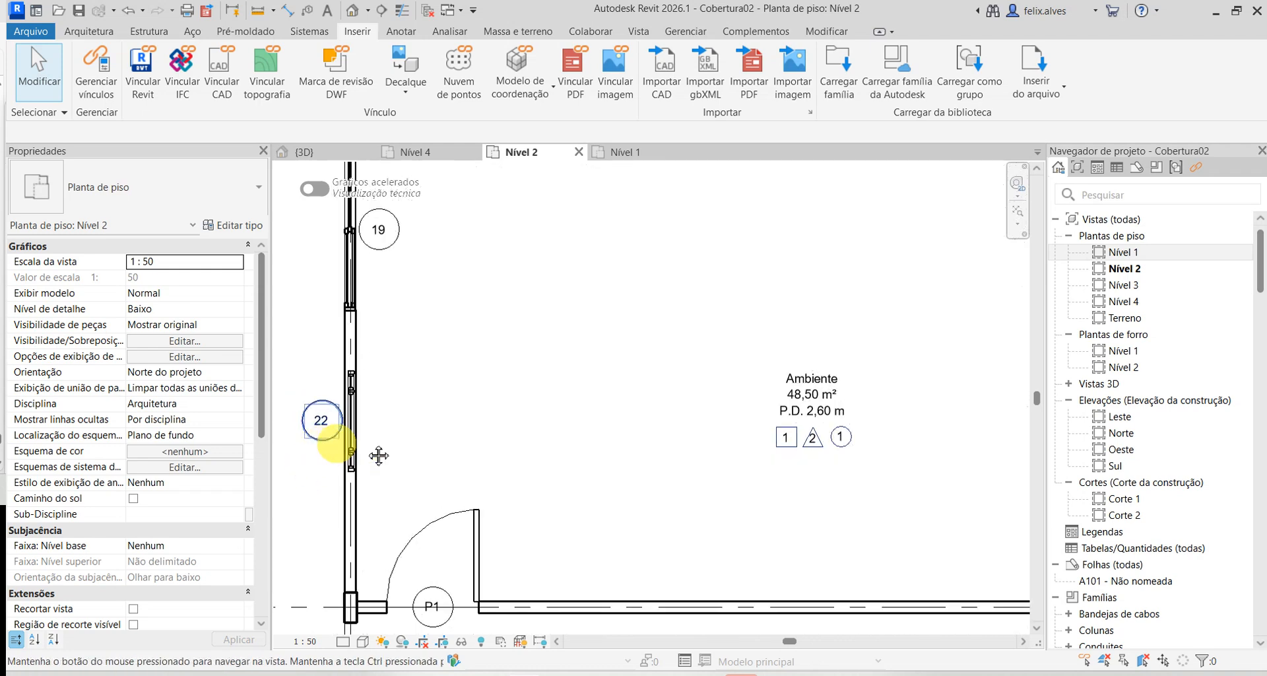
pyautogui.scroll(-1, 440, 509)
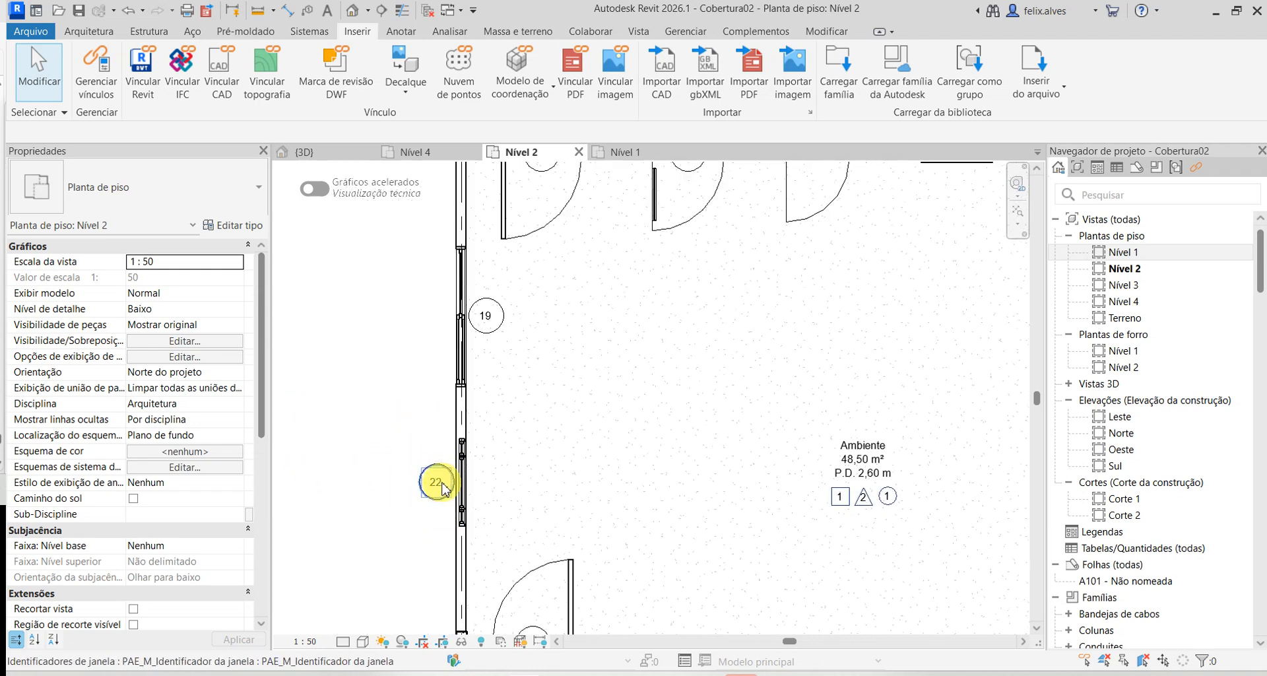
pyautogui.click(463, 515)
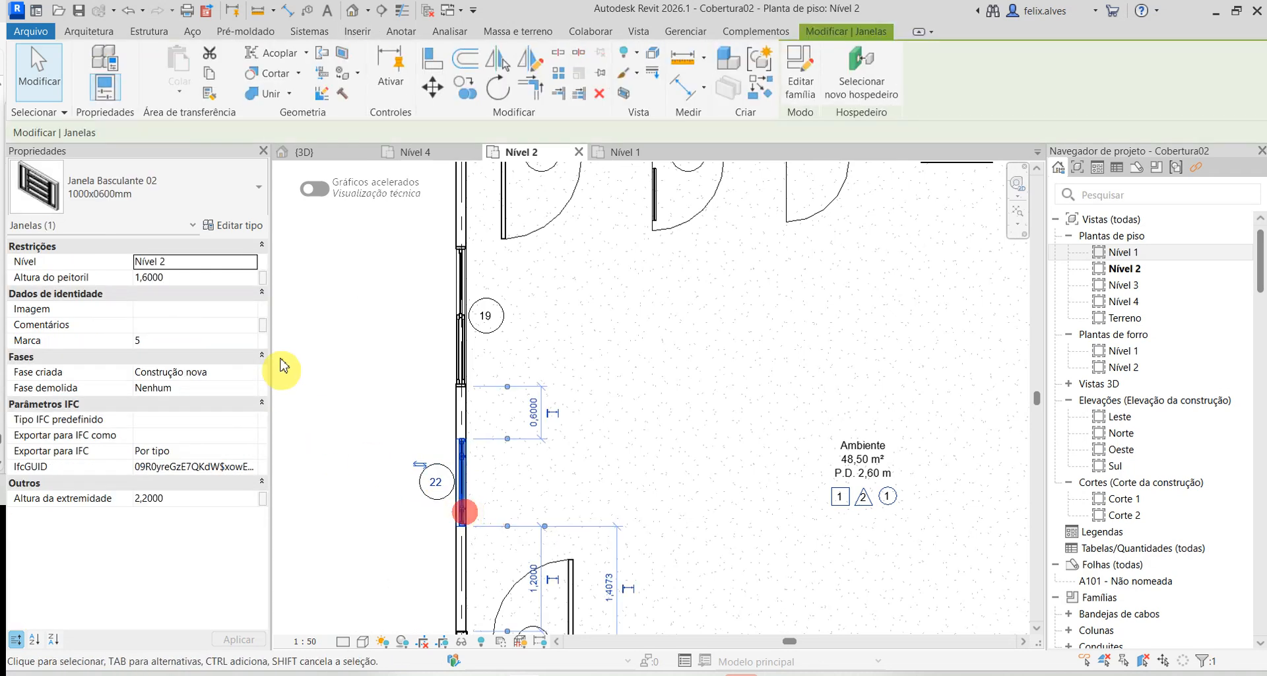
pyautogui.click(555, 526)
pyautogui.scroll(-2, 555, 526)
pyautogui.moveTo(652, 505); pyautogui.dragTo(469, 530, button='middle')
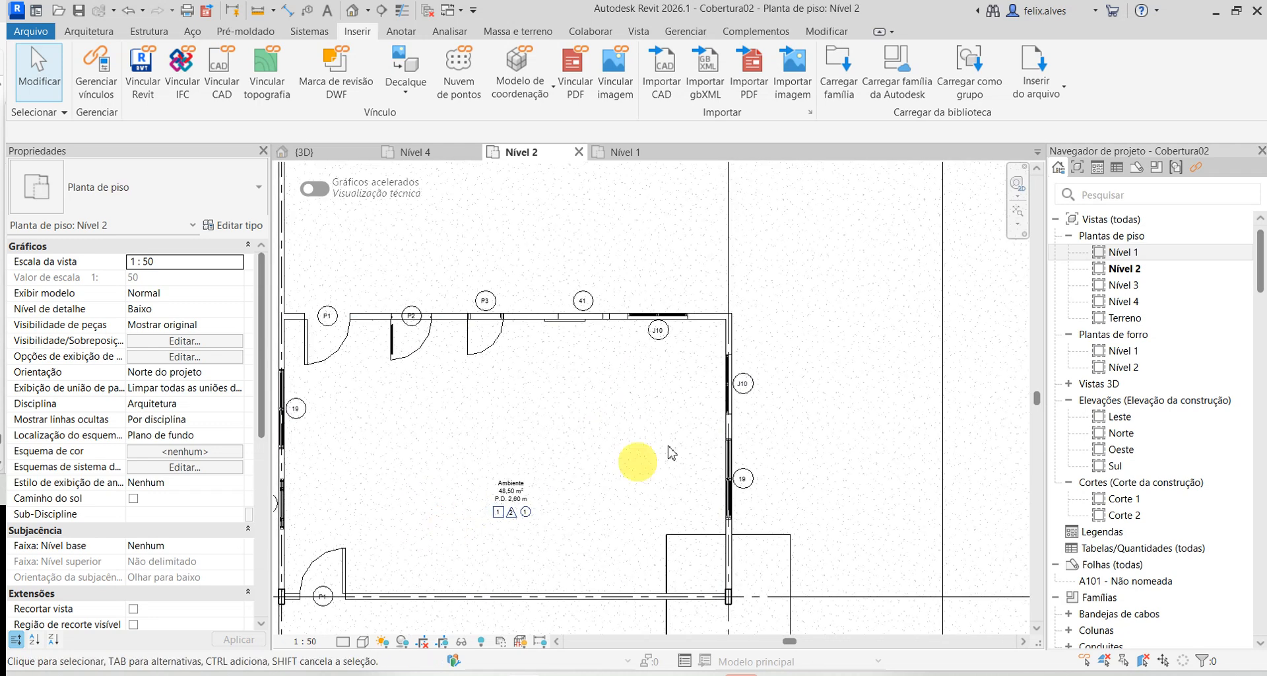
# - Set the Marca de tipo of the lower right-wall window to J1 in its type properties, accepting the duplicate value
pyautogui.scroll(3, 705, 442)
pyautogui.moveTo(757, 516); pyautogui.dragTo(686, 566, button='middle')
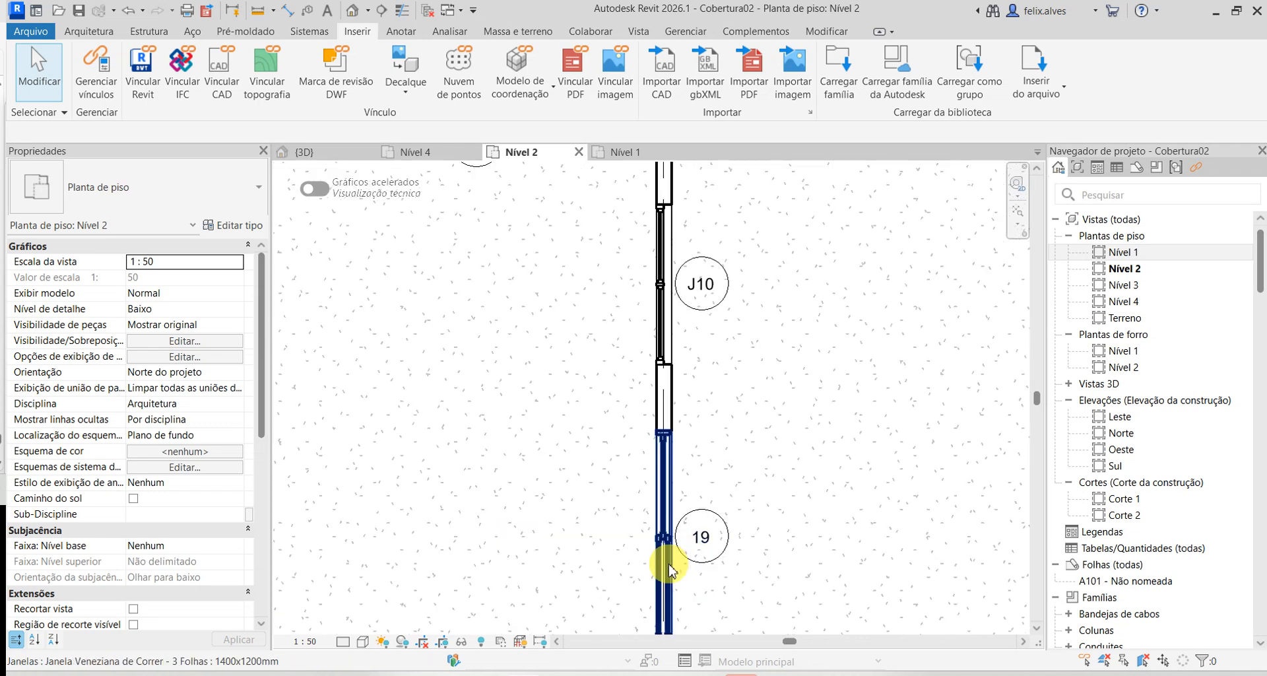
pyautogui.click(669, 564)
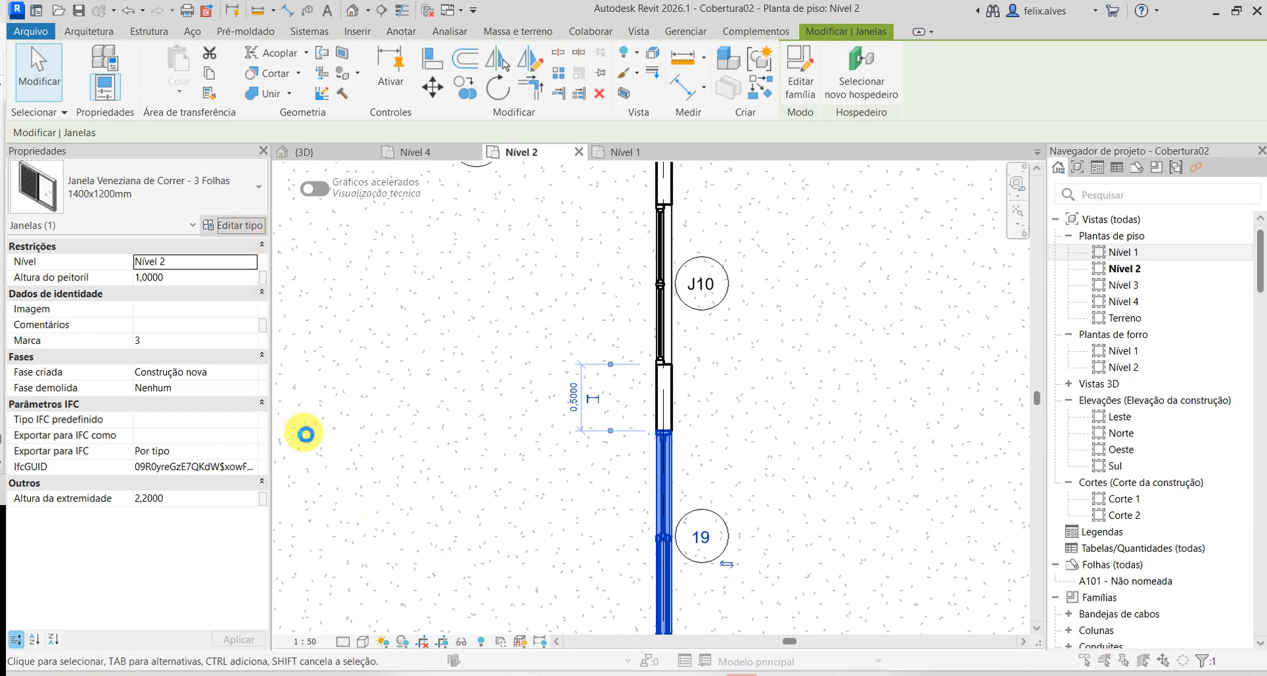
pyautogui.scroll(-5, 797, 415)
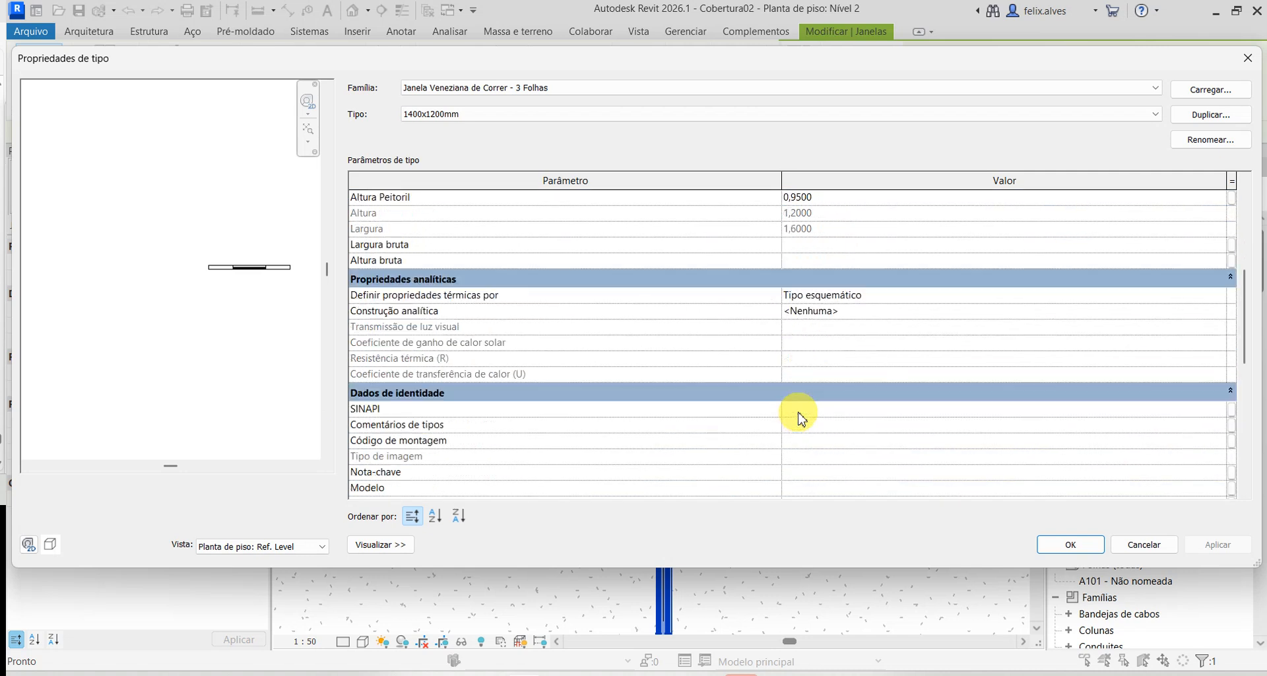
pyautogui.scroll(-5, 799, 417)
pyautogui.scroll(1, 799, 417)
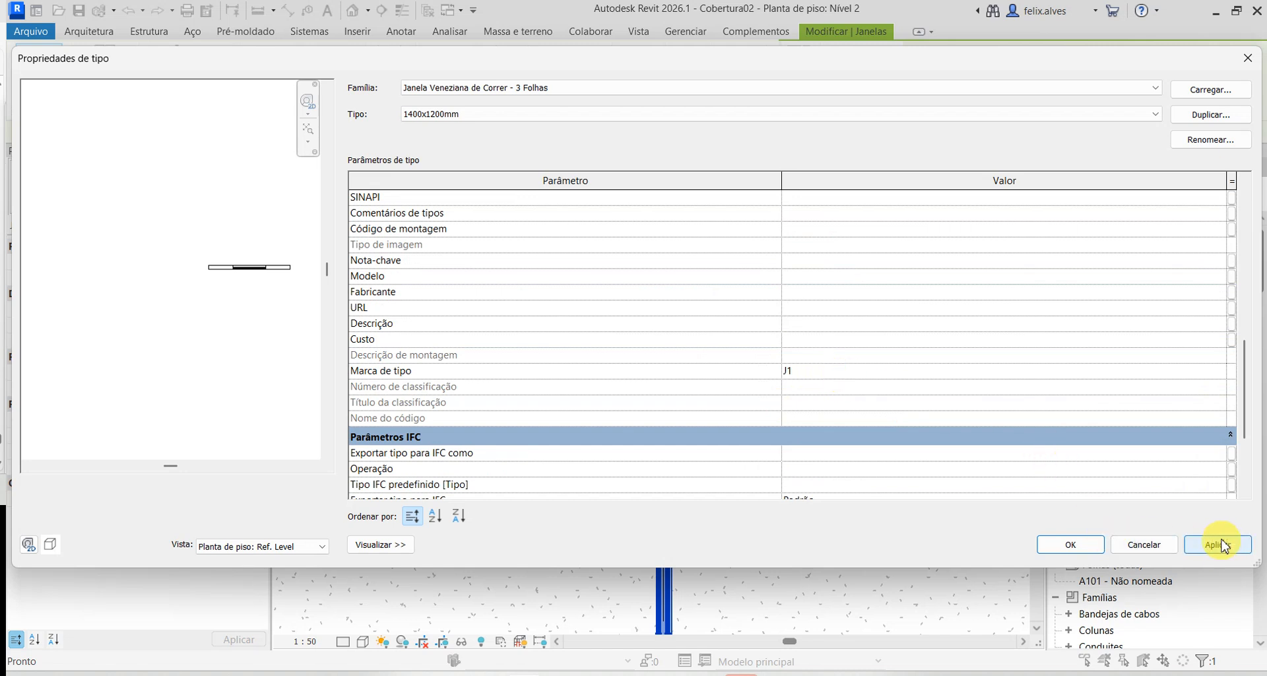
pyautogui.click(1073, 545)
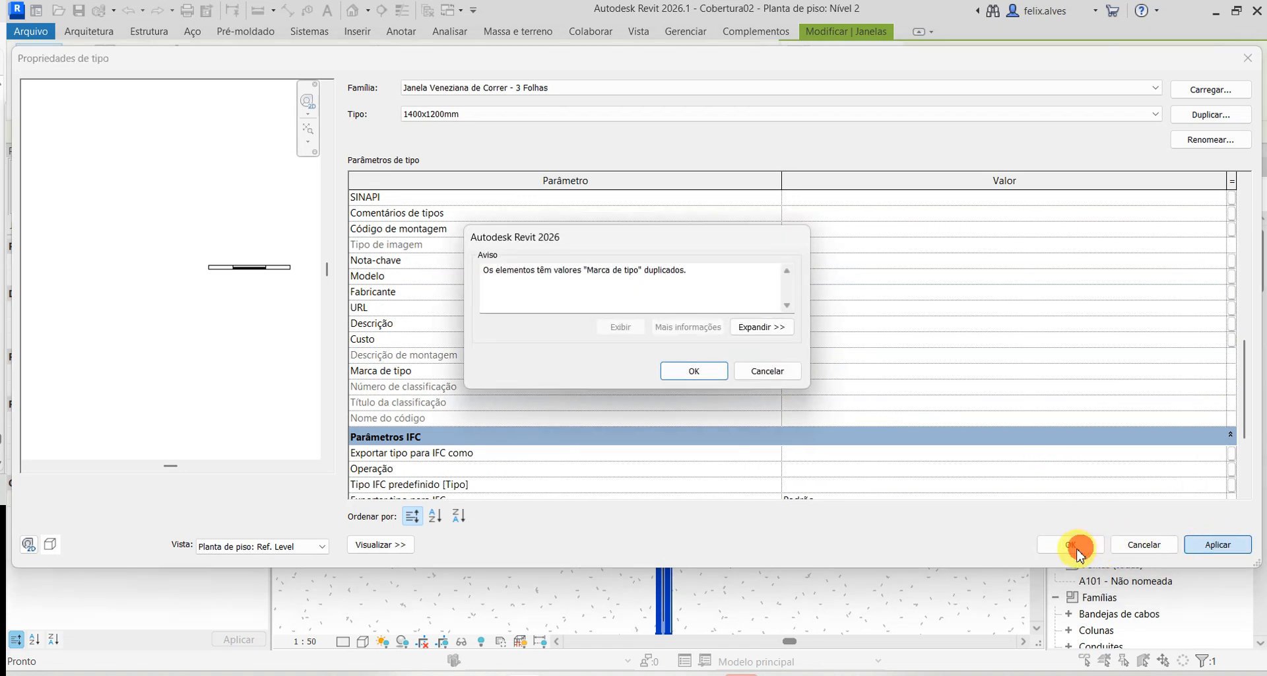
pyautogui.click(695, 372)
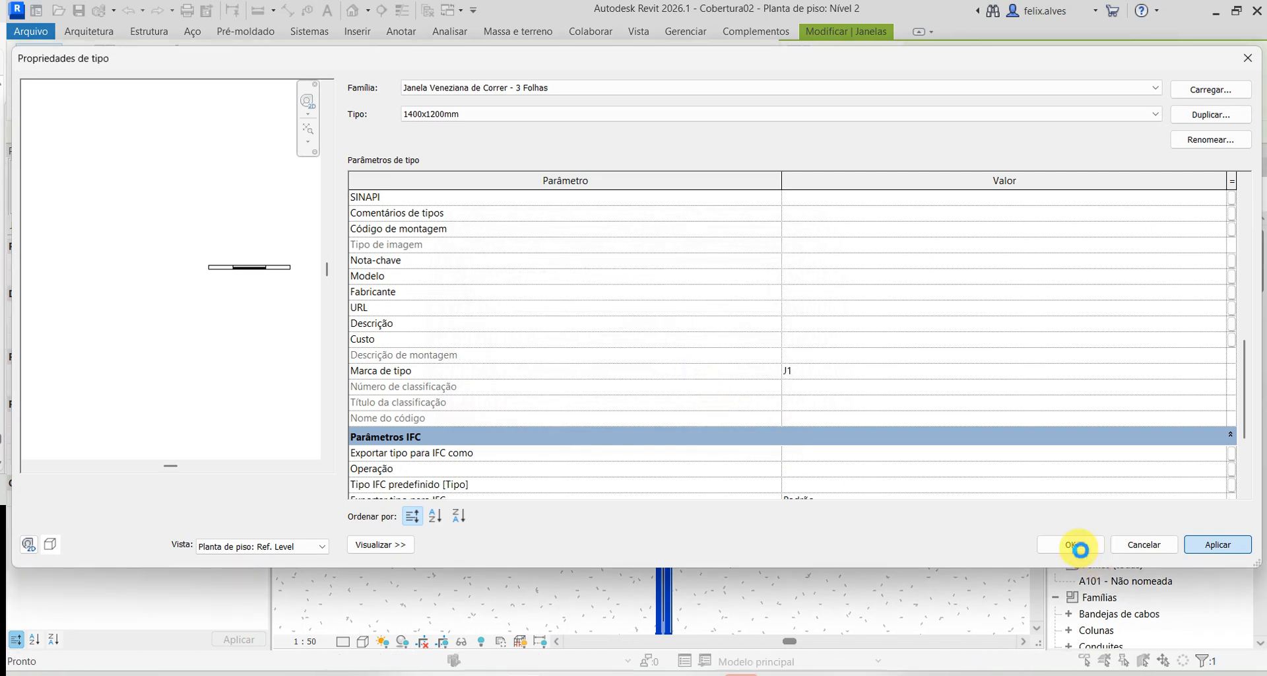
pyautogui.click(1072, 545)
pyautogui.scroll(-3, 830, 459)
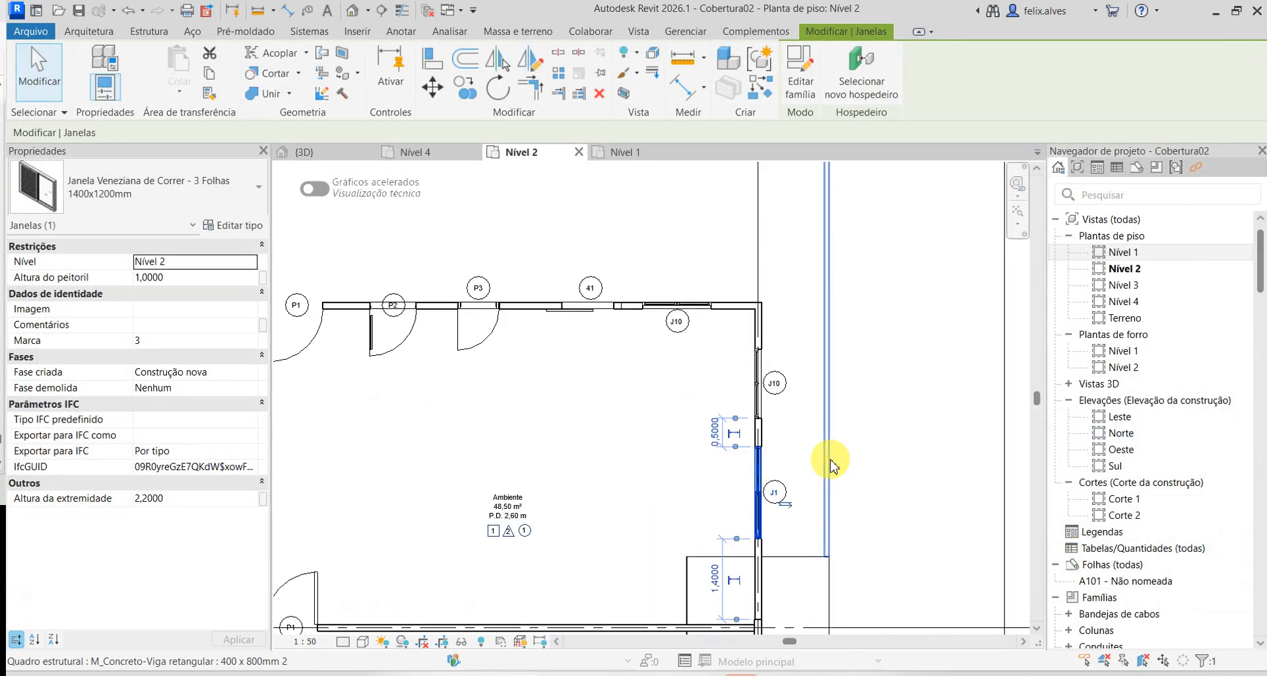
# - Set the Marca de tipo of the upper right-wall window to J2 in its type properties
pyautogui.moveTo(767, 473)
pyautogui.mouseDown(button='middle')
pyautogui.moveTo(781, 347)
pyautogui.moveTo(775, 402)
pyautogui.moveTo(852, 432)
pyautogui.moveTo(802, 459)
pyautogui.moveTo(832, 459)
pyautogui.moveTo(783, 456)
pyautogui.mouseUp(button='middle')
pyautogui.scroll(1, 705, 453)
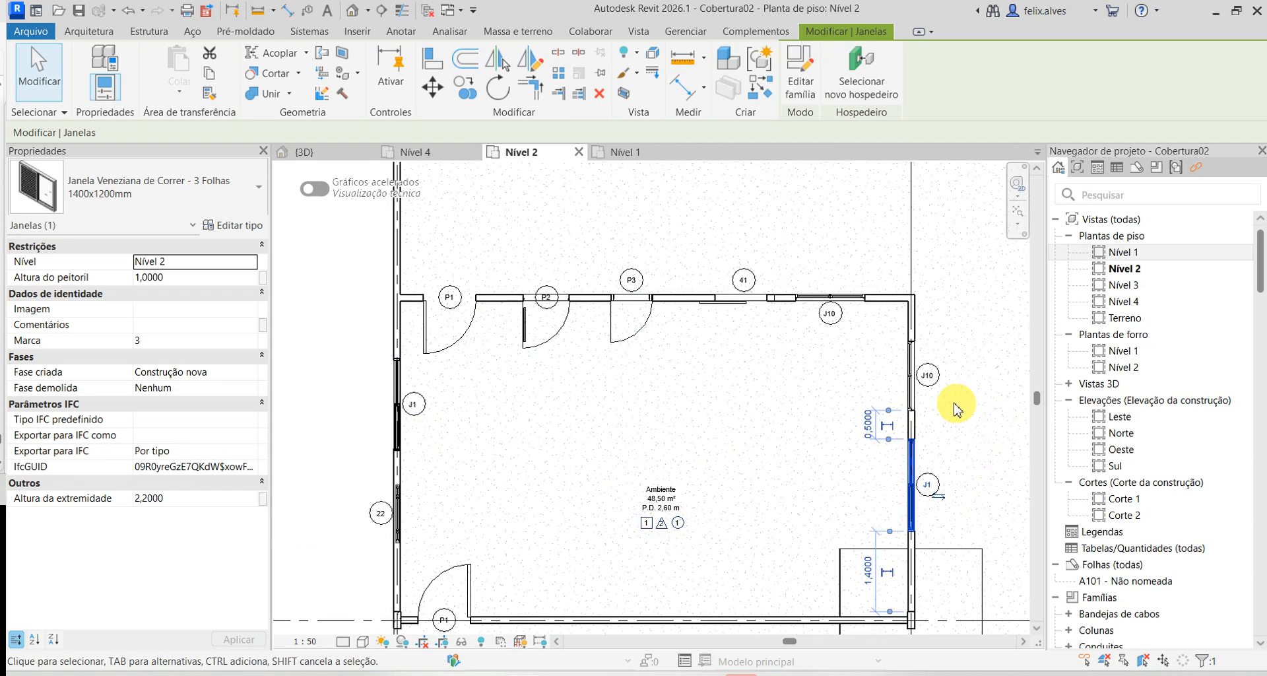
pyautogui.scroll(2, 935, 390)
pyautogui.press('Escape')
pyautogui.doubleClick(921, 362)
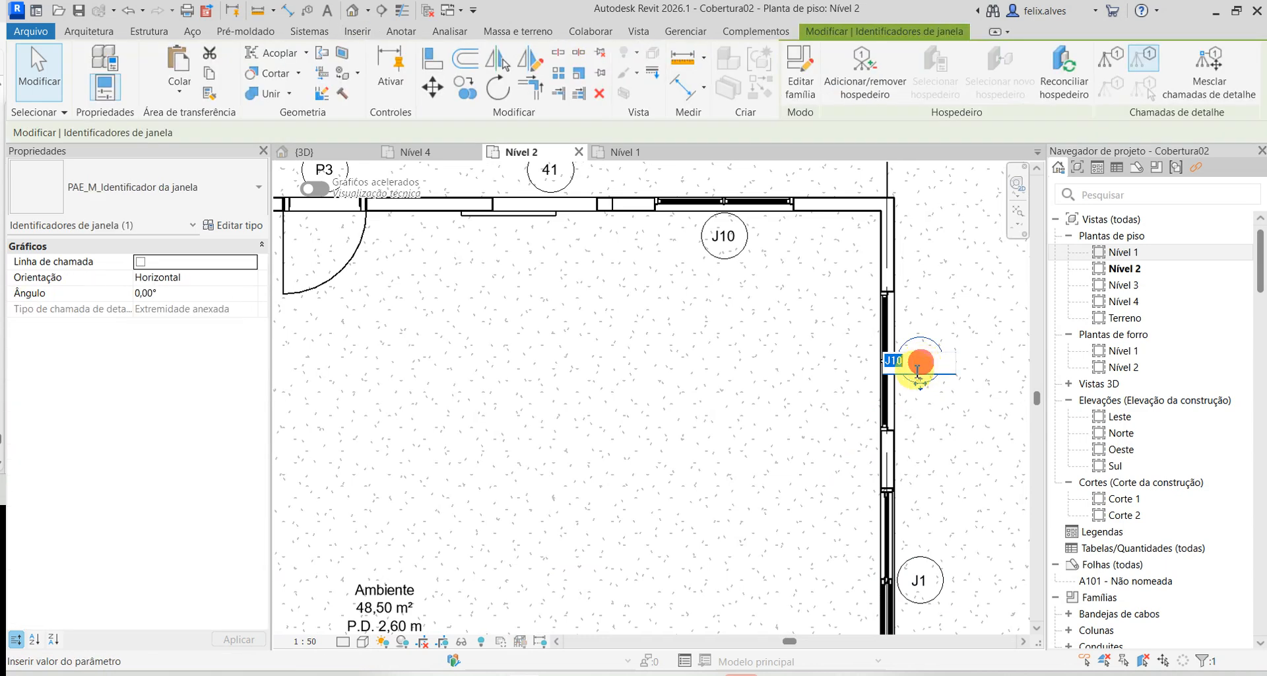
pyautogui.press('Escape')
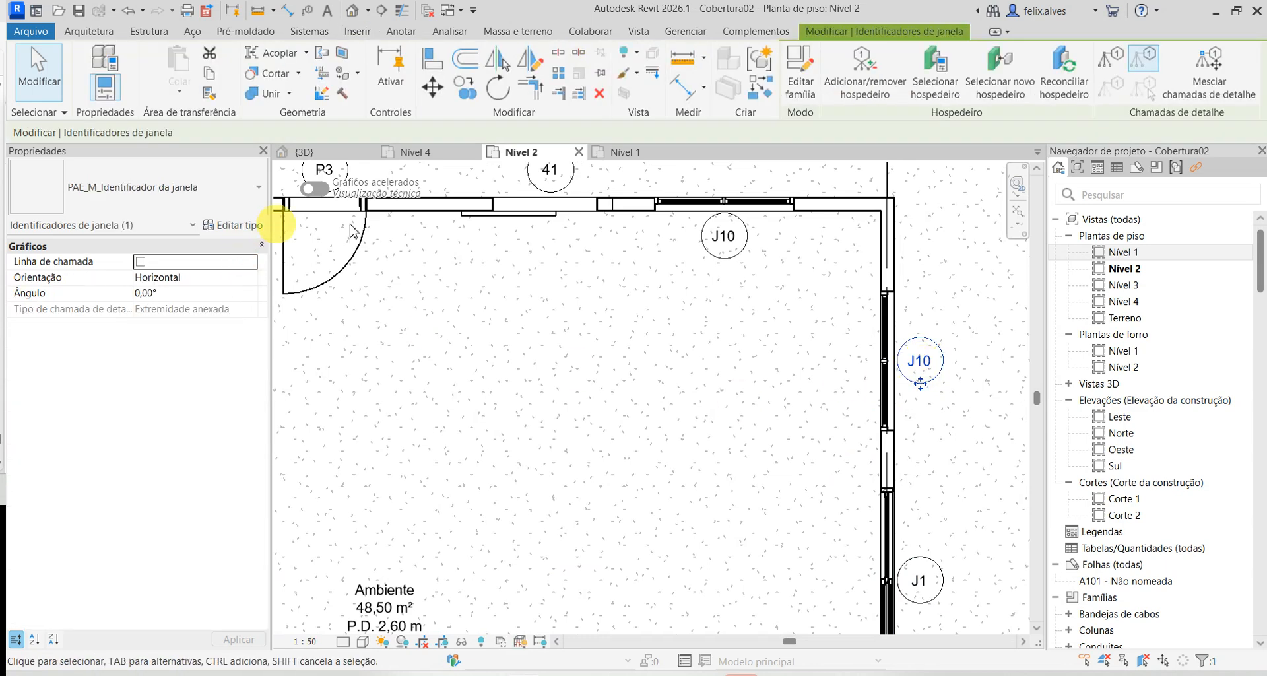
pyautogui.click(890, 323)
pyautogui.click(261, 227)
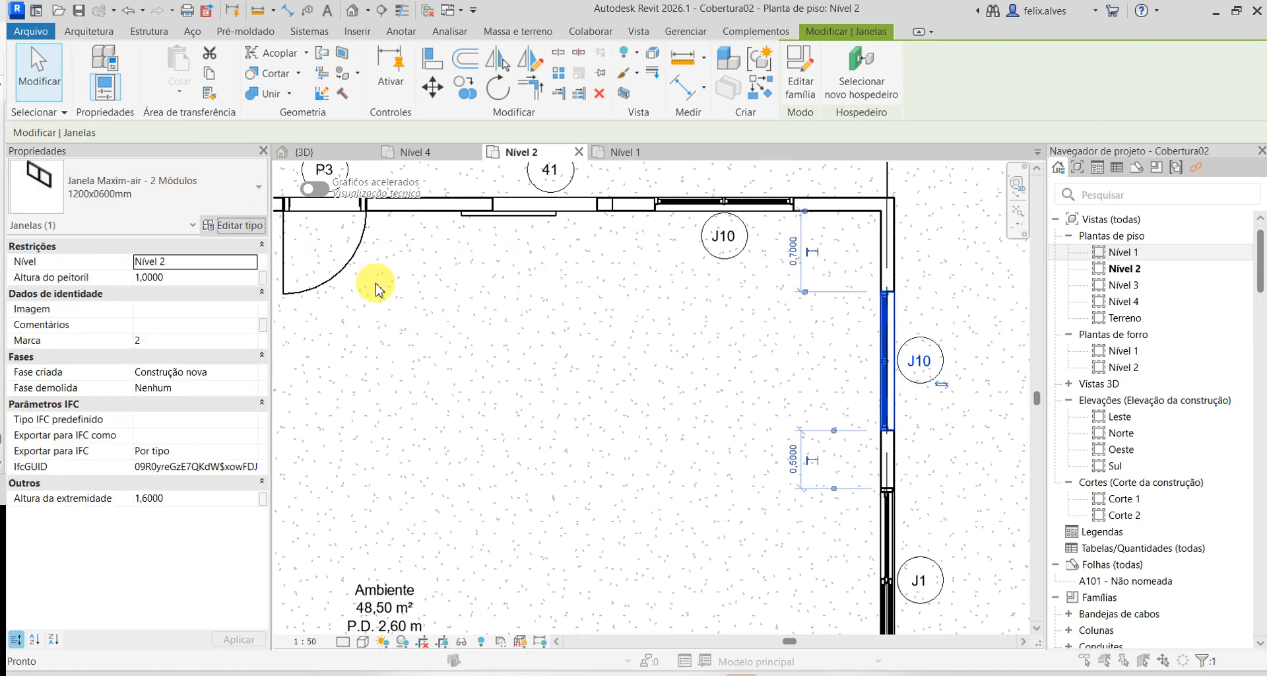
pyautogui.scroll(-10, 577, 340)
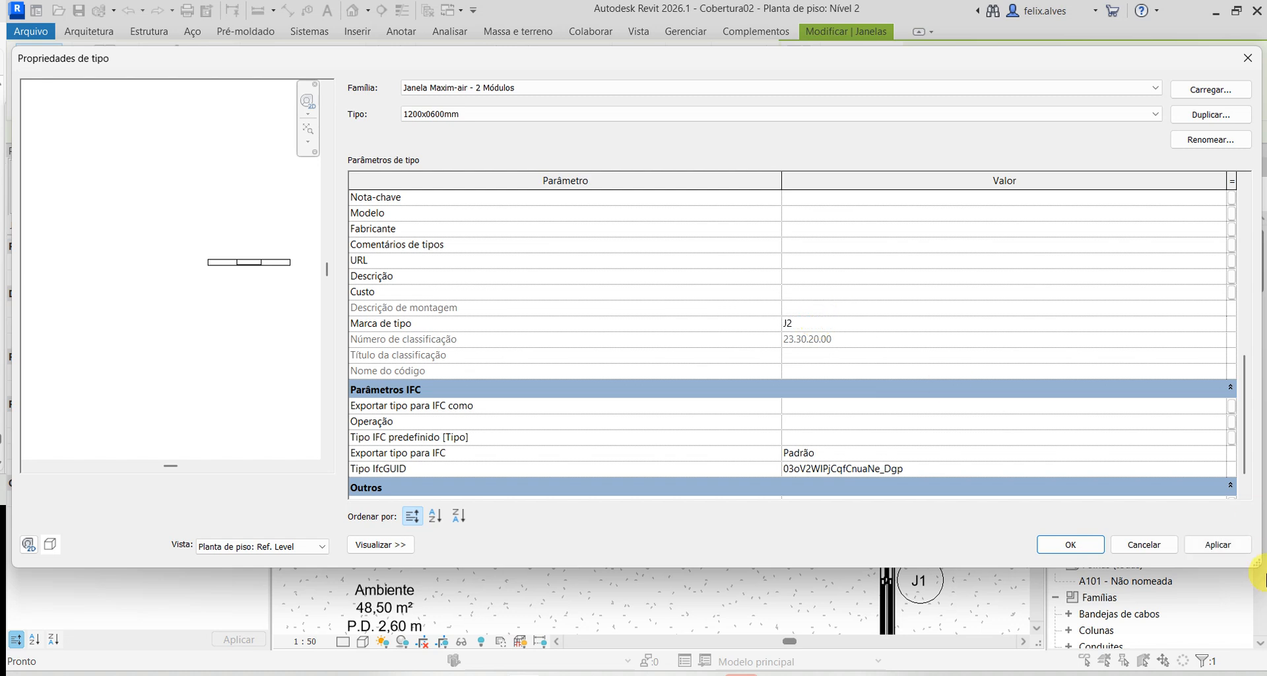
pyautogui.click(1212, 548)
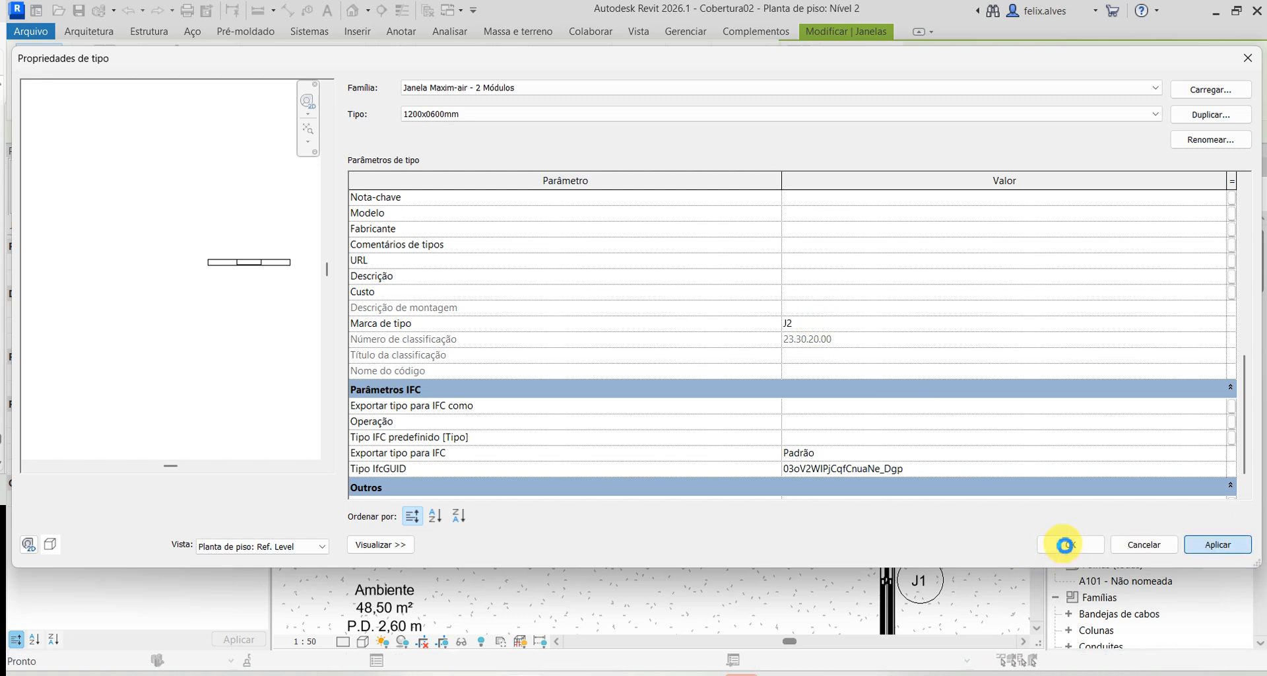
pyautogui.click(1069, 546)
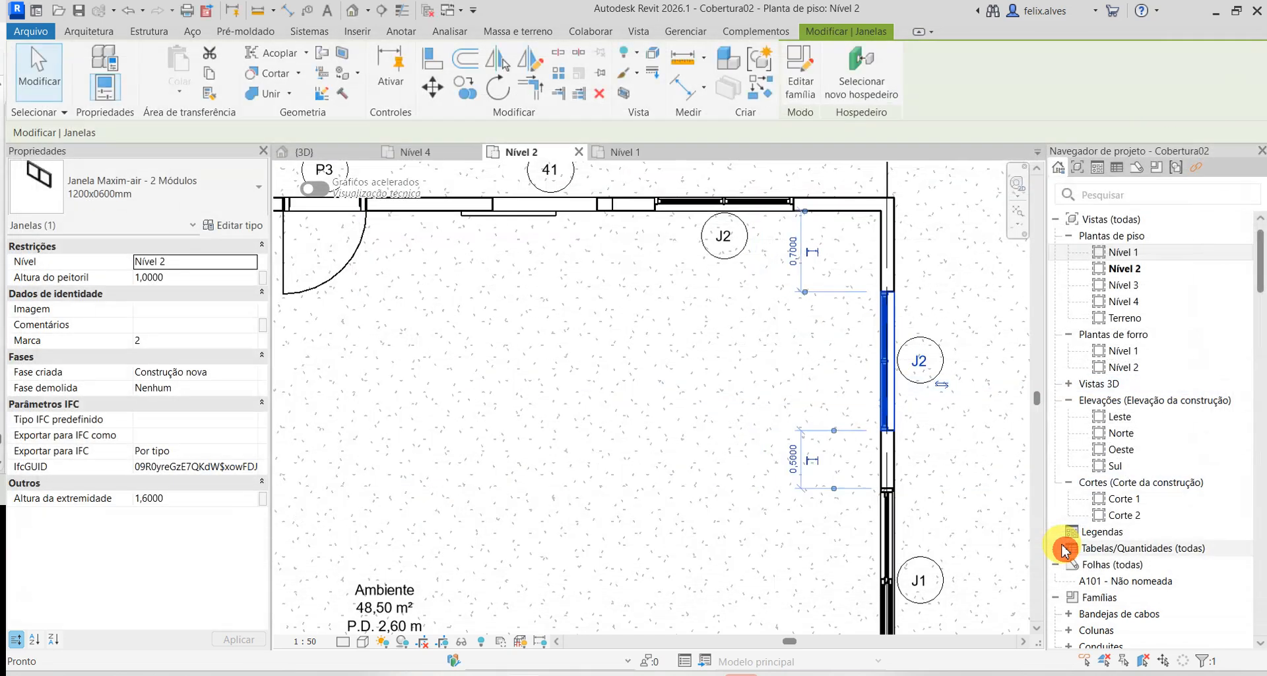
pyautogui.scroll(-3, 848, 567)
pyautogui.moveTo(866, 509); pyautogui.dragTo(907, 352, button='middle')
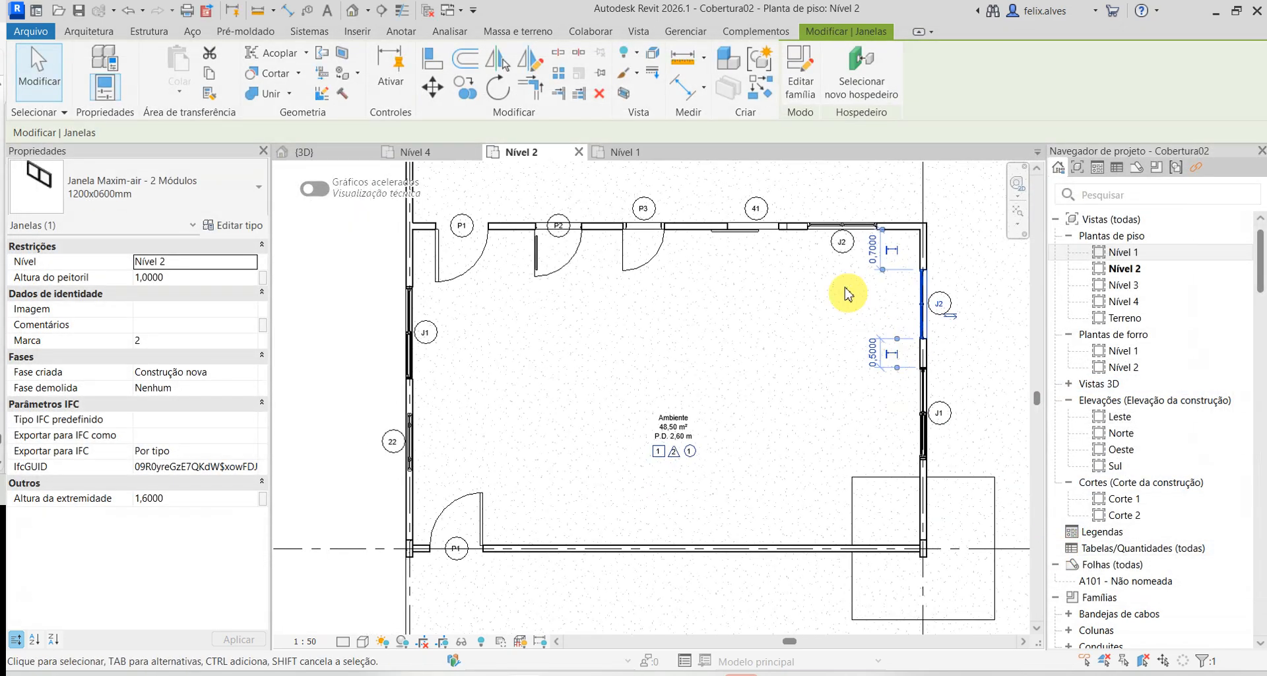
pyautogui.press('Escape')
pyautogui.scroll(2, 810, 336)
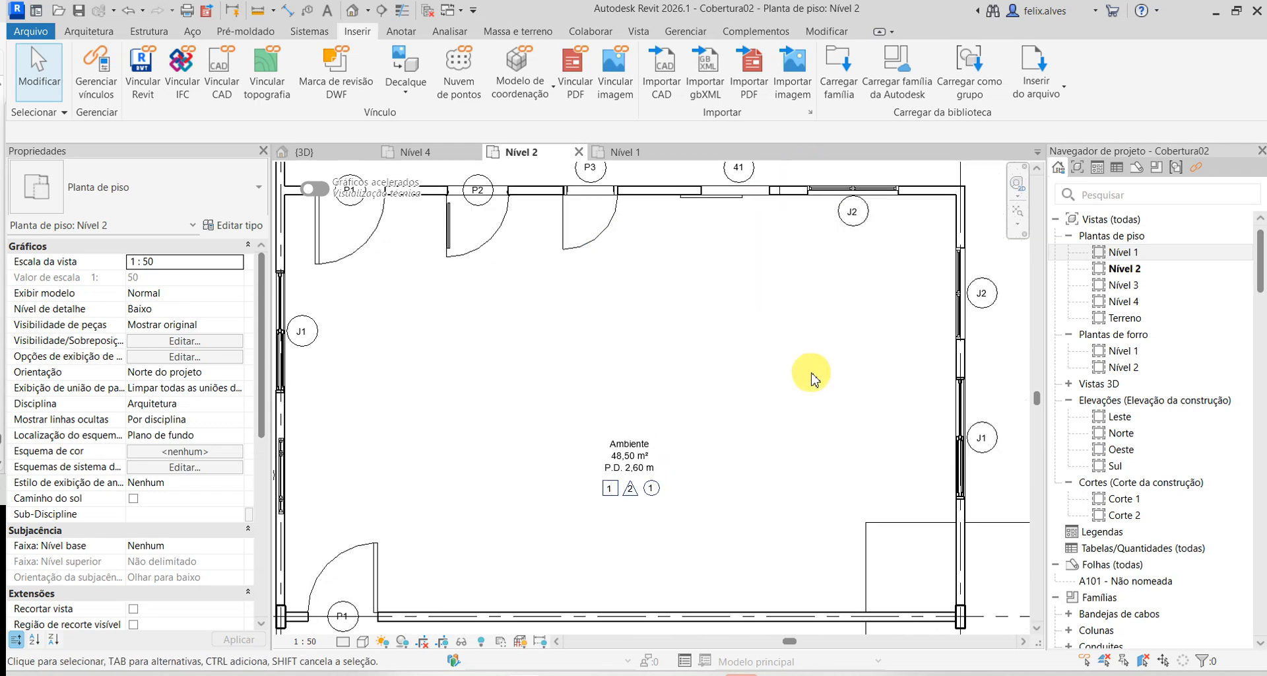
pyautogui.scroll(-3, 779, 505)
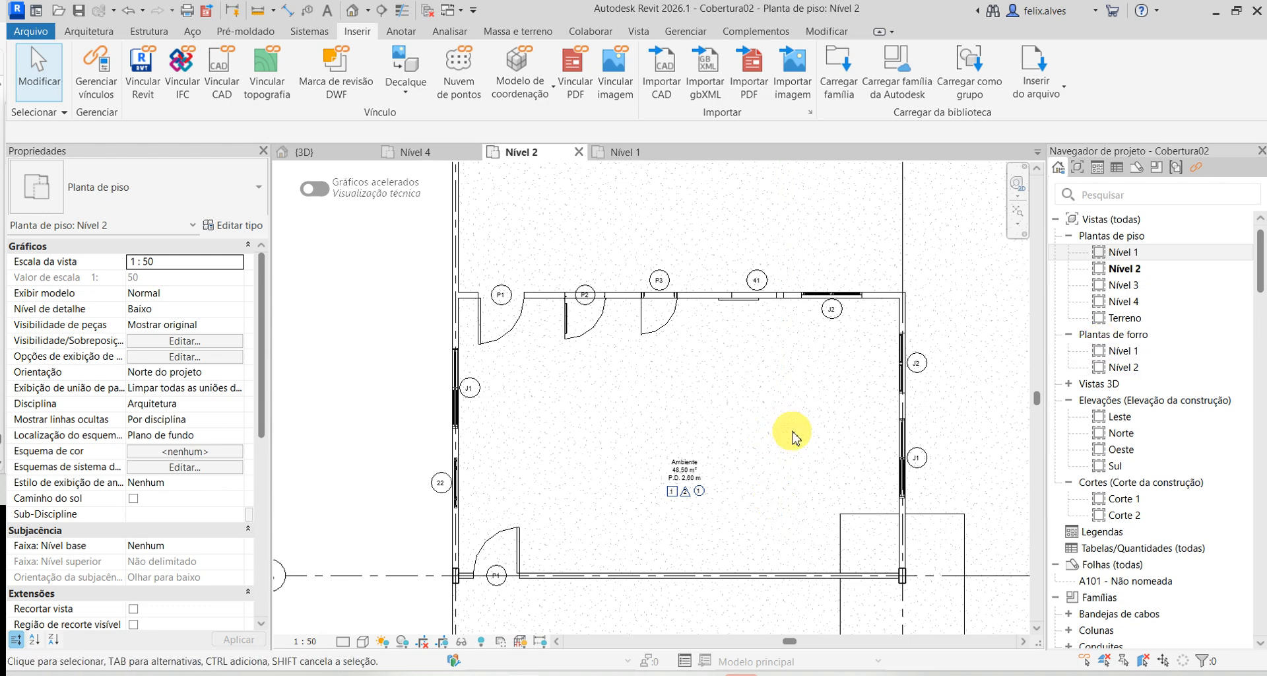
# - Examine the whole building in the 3D view from the front corner above
pyautogui.click(330, 152)
pyautogui.scroll(-4, 754, 553)
pyautogui.keyDown('shift'); pyautogui.moveTo(756, 538); pyautogui.dragTo(680, 460, button='middle'); pyautogui.keyUp('shift')
pyautogui.keyDown('shift'); pyautogui.moveTo(586, 453); pyautogui.dragTo(569, 610, button='middle'); pyautogui.keyUp('shift')
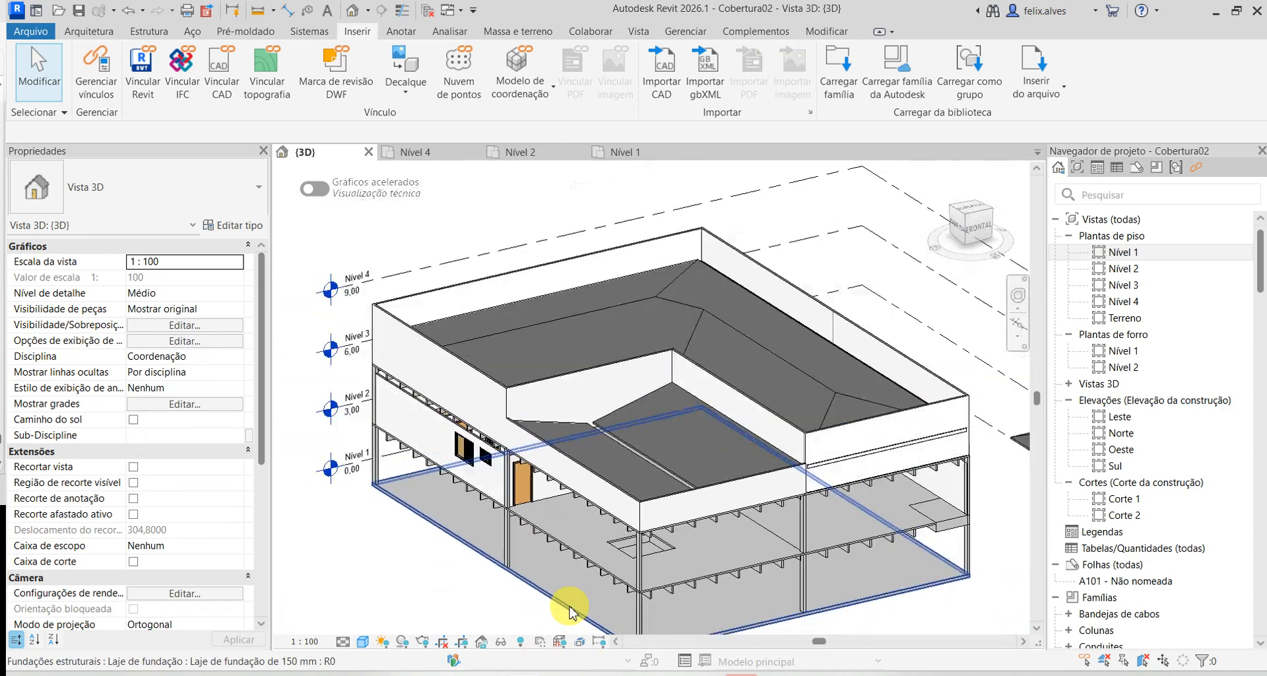
# - Examine the elevation marker beyond the numbered and lettered grid's right side in the Nível 1 floor plan
pyautogui.doubleClick(1134, 251)
pyautogui.moveTo(816, 426); pyautogui.dragTo(834, 496, button='middle')
pyautogui.click(841, 428)
pyautogui.scroll(2, 849, 491)
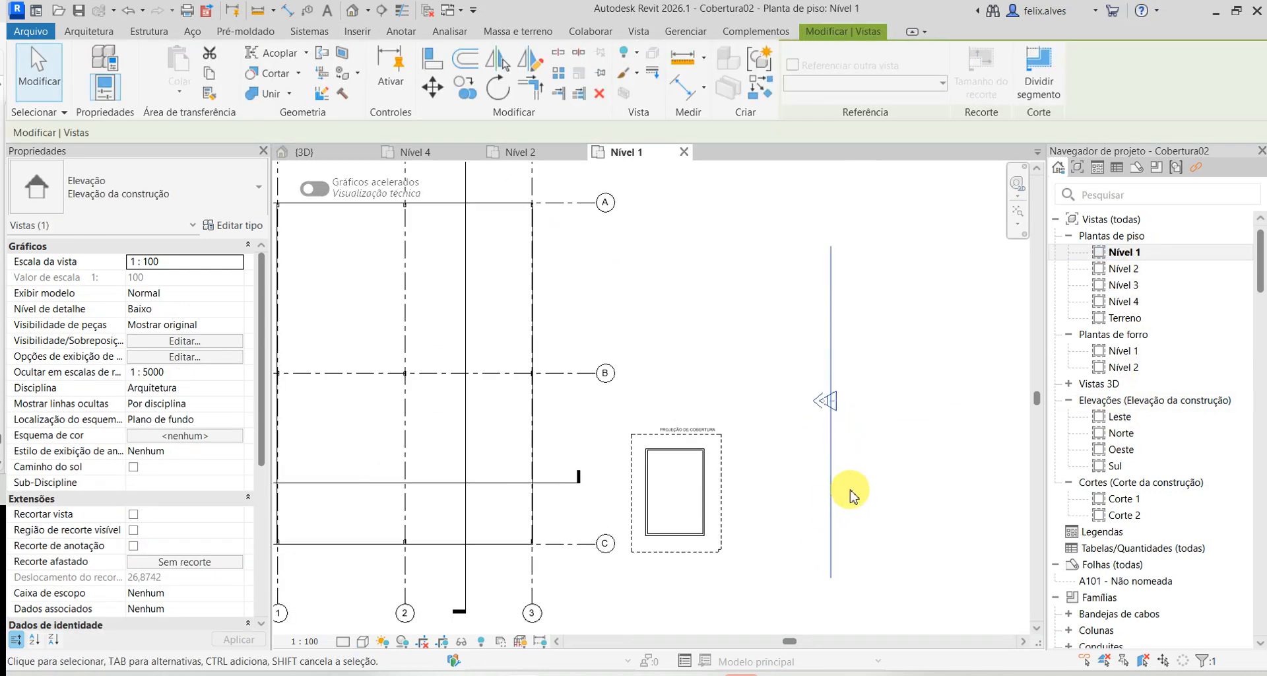
pyautogui.scroll(-2, 850, 492)
pyautogui.press('Escape')
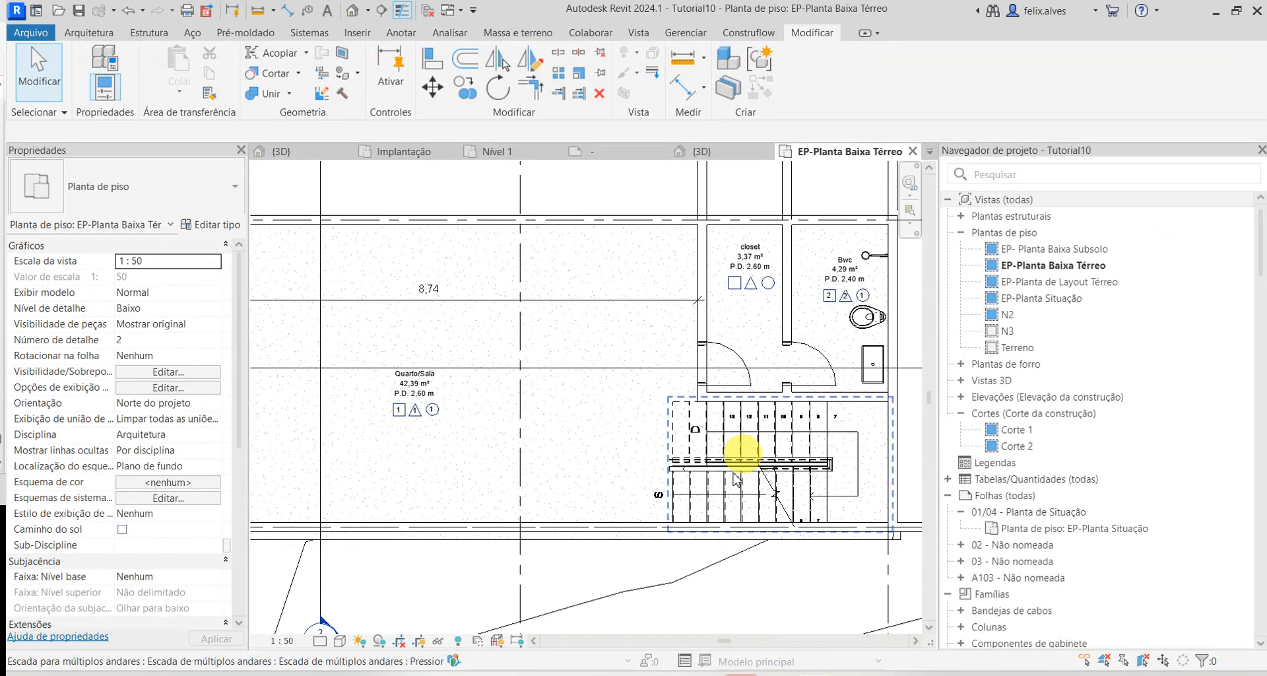
# - Switch to the Tutorial10 project's EP-Planta Baixa Térreo plan and examine the Fachada 4 elevation marker below the house
pyautogui.scroll(-4, 764, 557)
pyautogui.scroll(2, 706, 532)
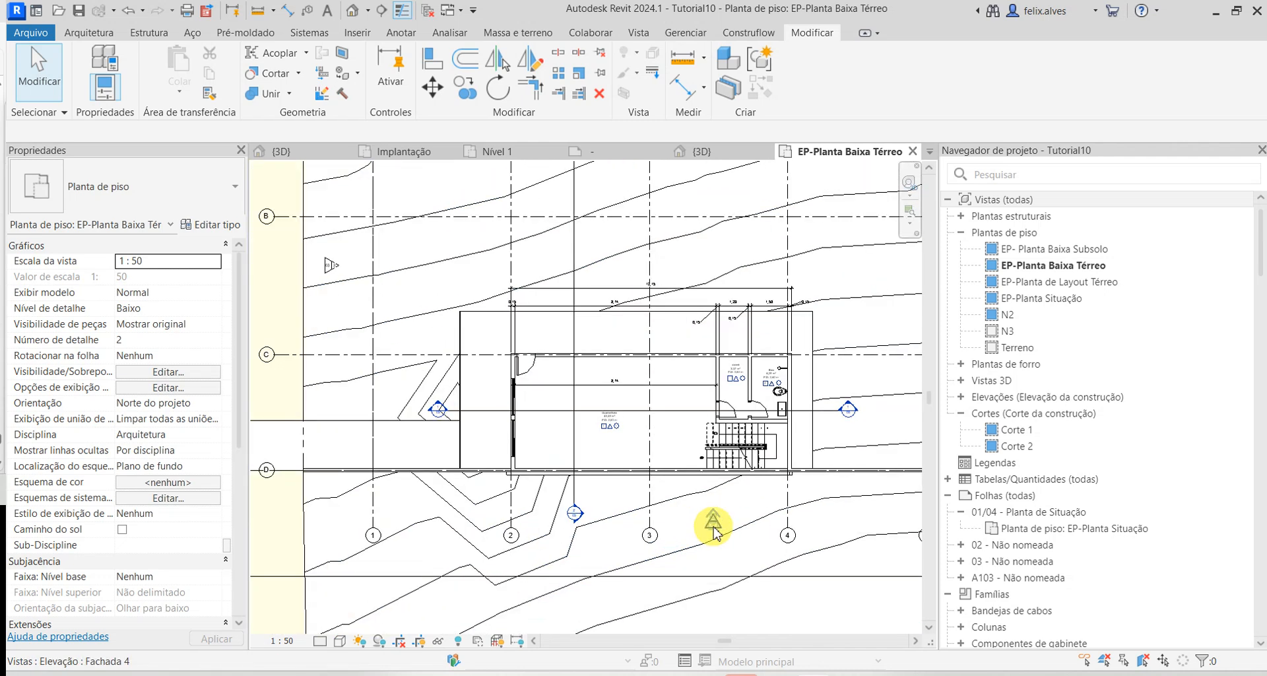
pyautogui.click(713, 532)
pyautogui.scroll(-3, 717, 538)
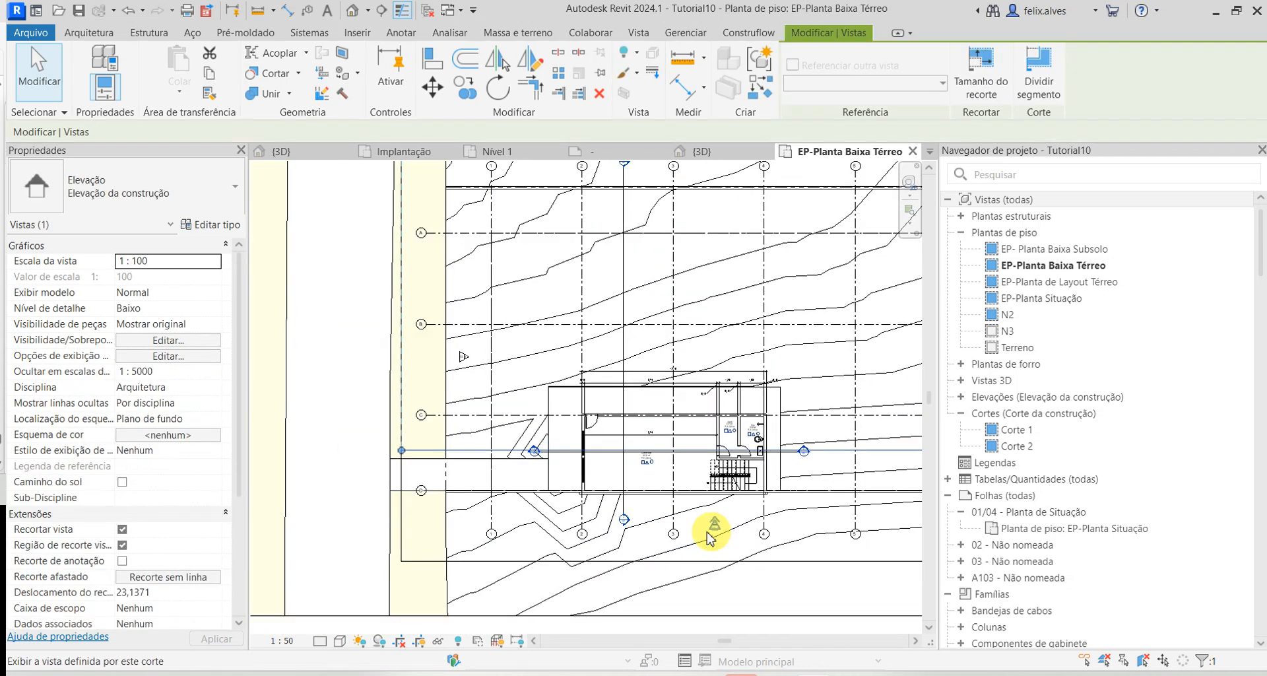
pyautogui.click(815, 505)
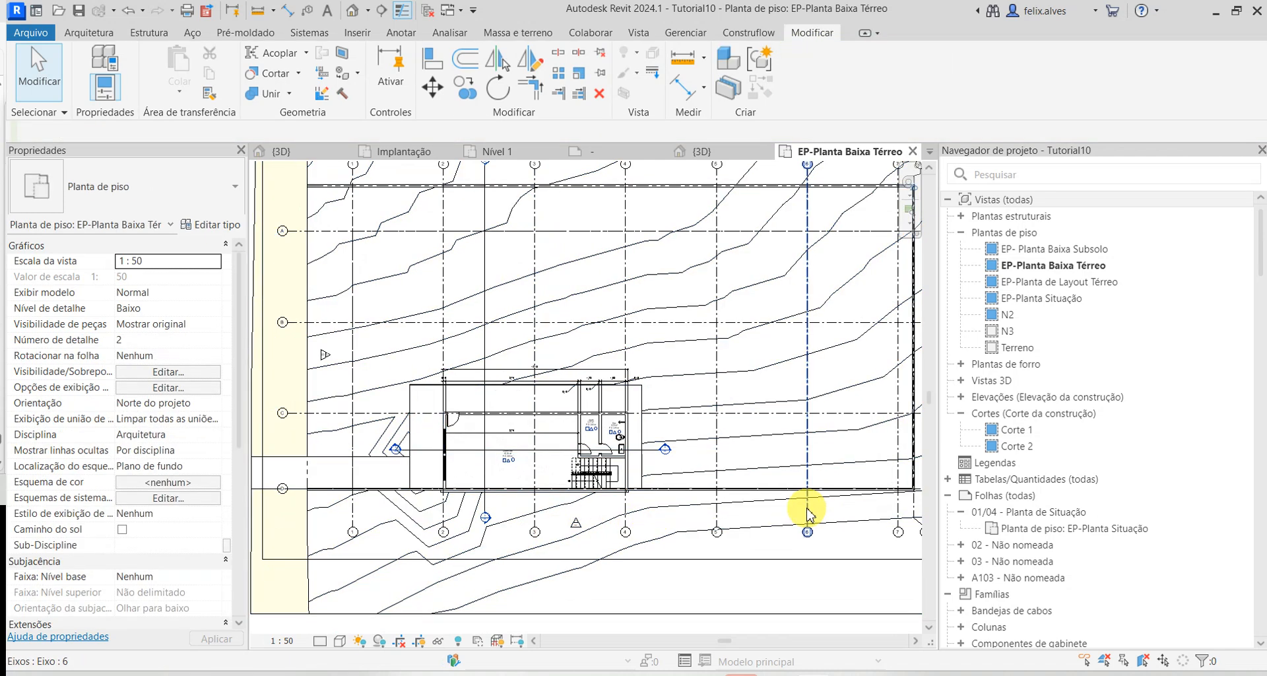
pyautogui.scroll(-1, 578, 526)
pyautogui.click(578, 526)
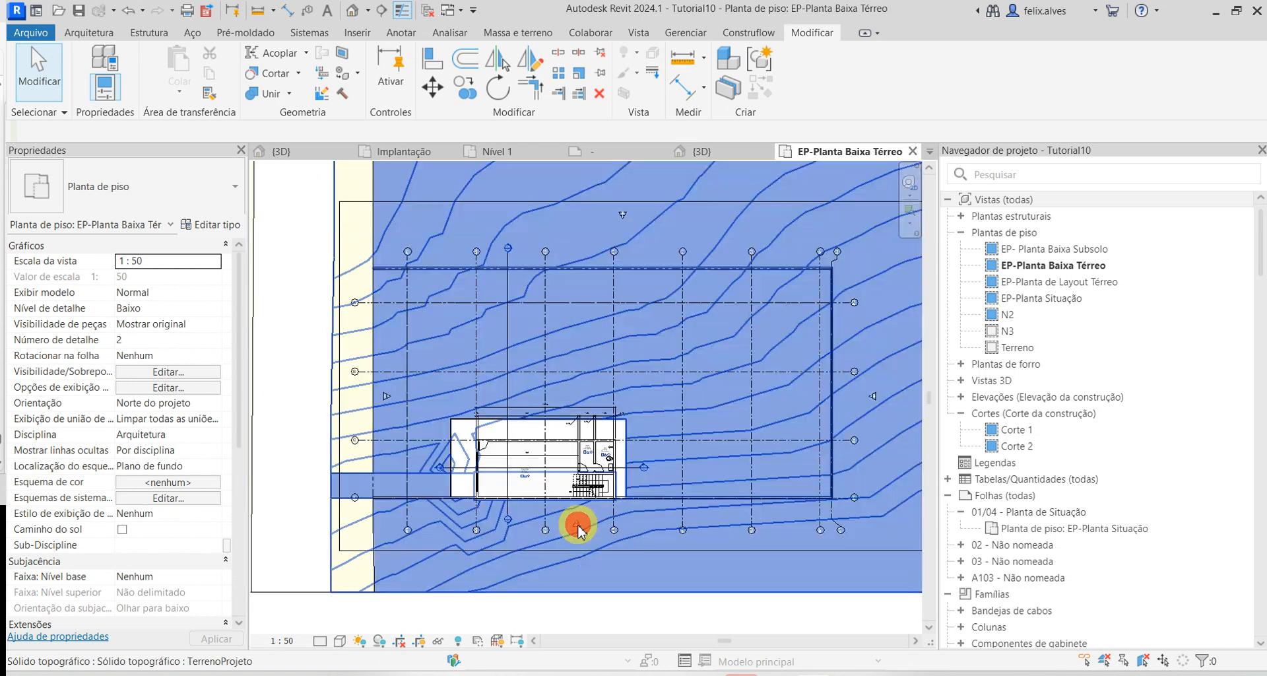
pyautogui.click(578, 526)
pyautogui.moveTo(424, 513); pyautogui.dragTo(526, 515, button='middle')
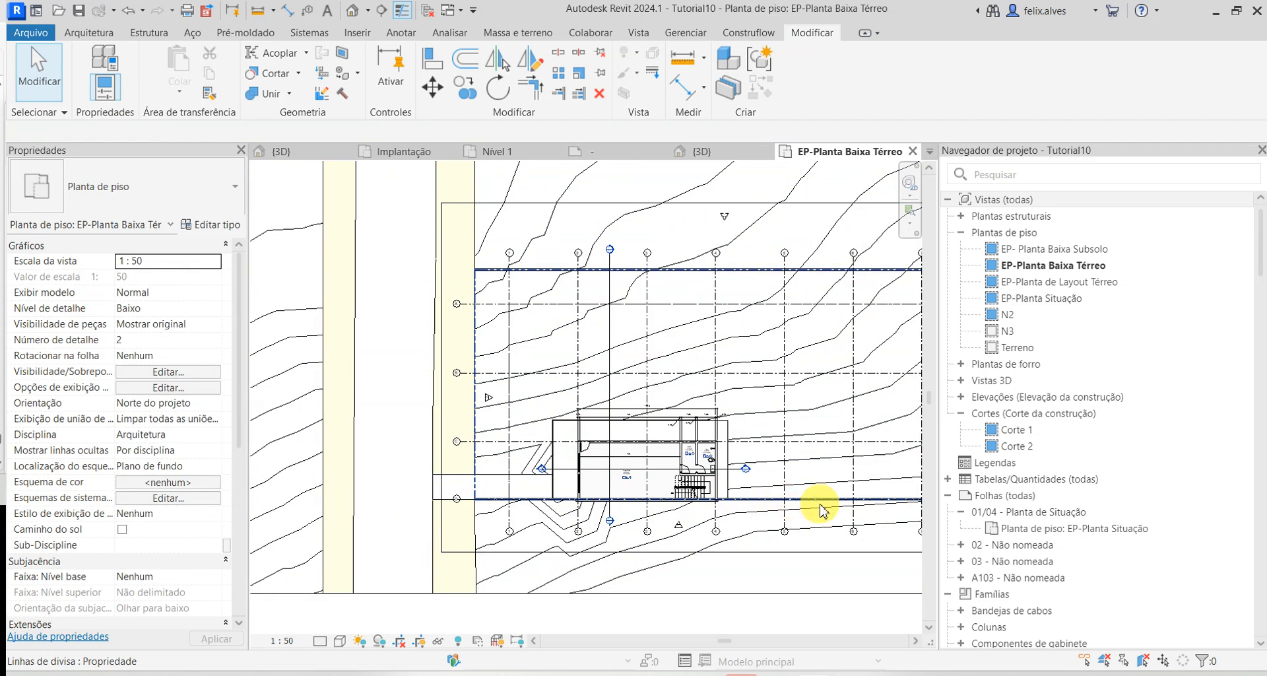
# - Examine the Fachada 4 elevation's cut line and crop extents across the house and terrain
pyautogui.scroll(2, 689, 532)
pyautogui.click(675, 519)
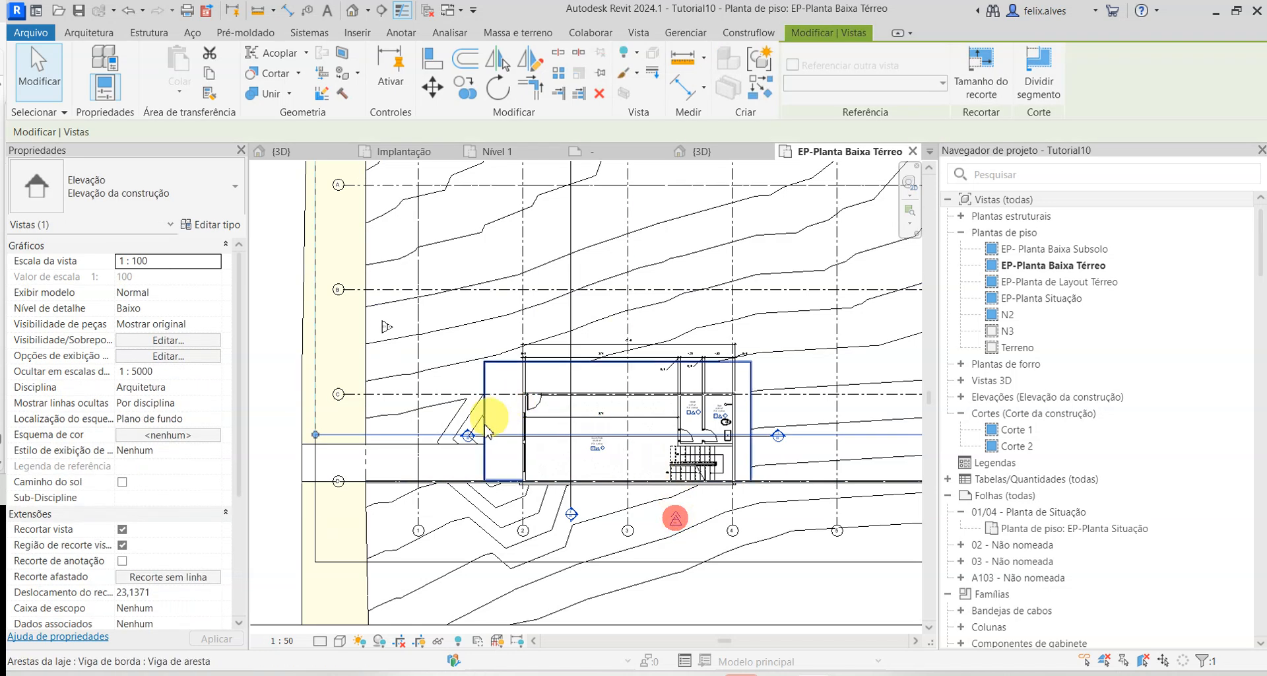
pyautogui.moveTo(680, 546); pyautogui.dragTo(586, 519, button='middle')
pyautogui.scroll(-2, 555, 500)
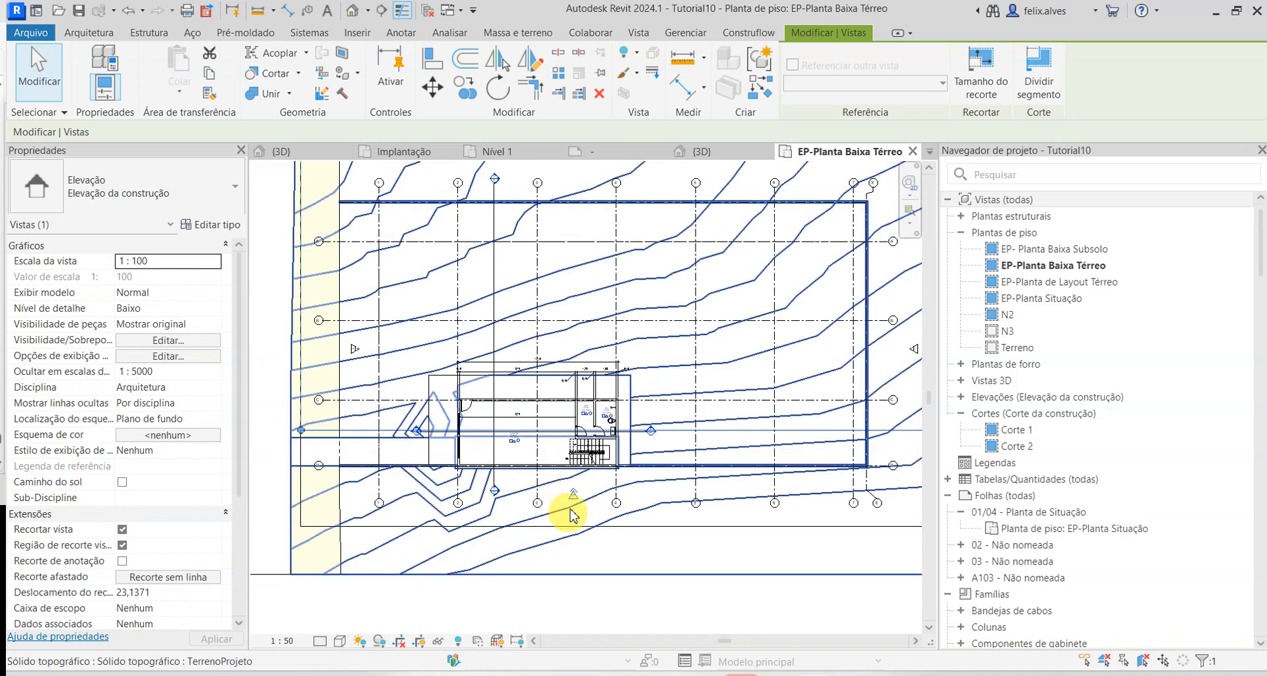
pyautogui.press('Escape')
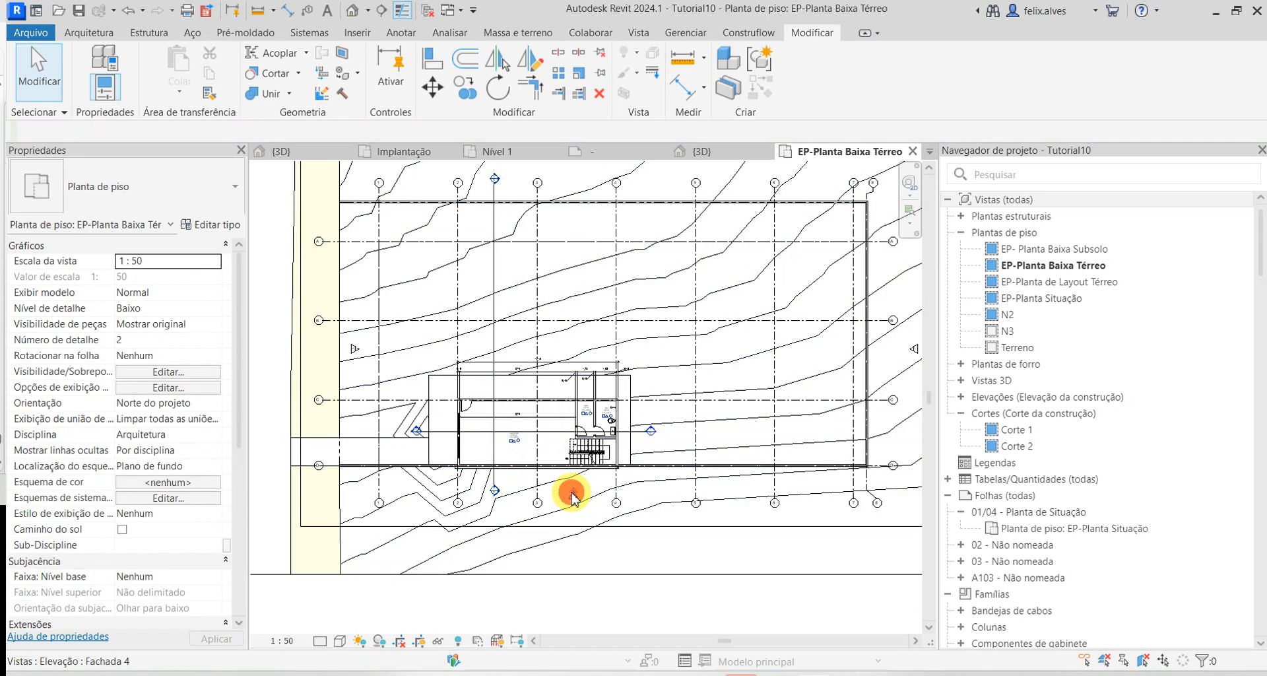
pyautogui.click(572, 496)
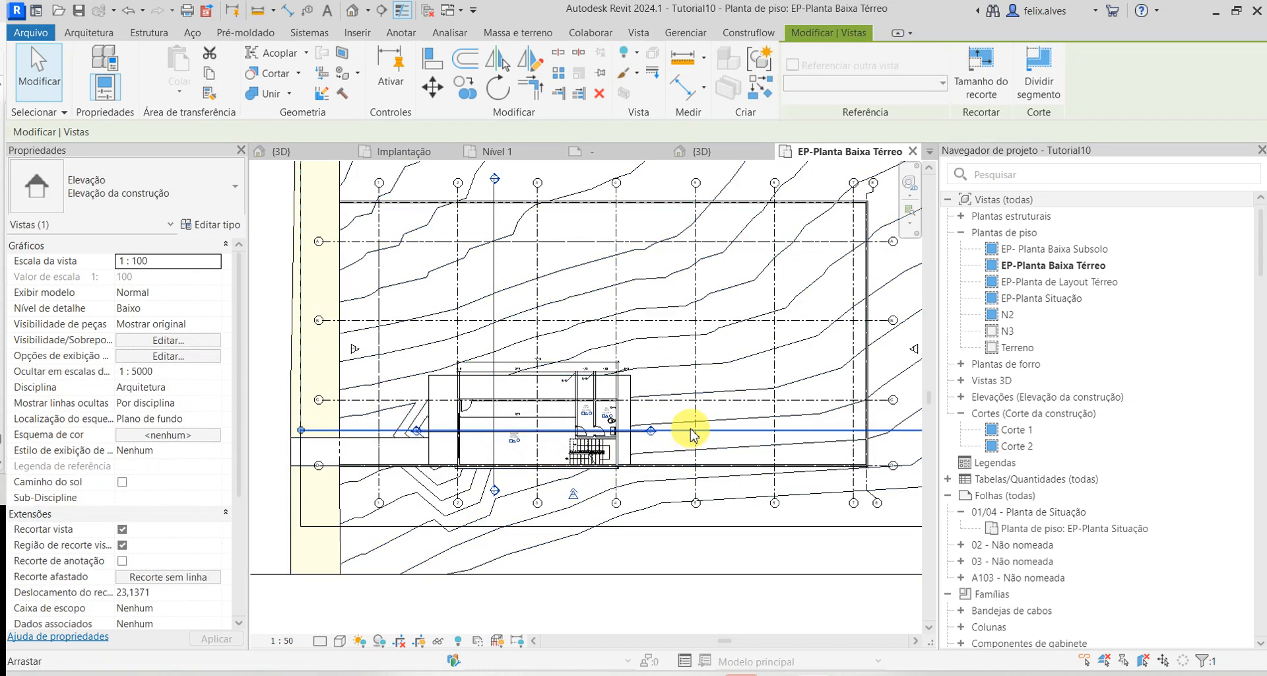
pyautogui.scroll(-2, 667, 441)
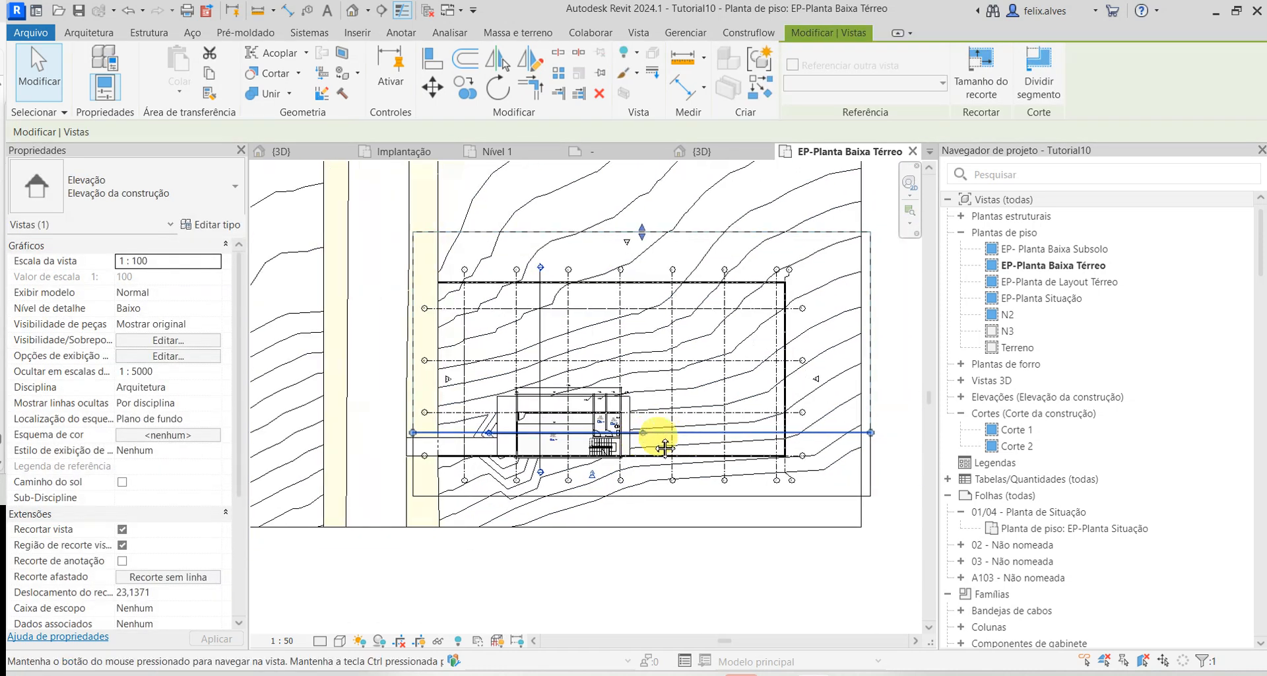
pyautogui.moveTo(664, 448); pyautogui.dragTo(1182, 674, button='middle')
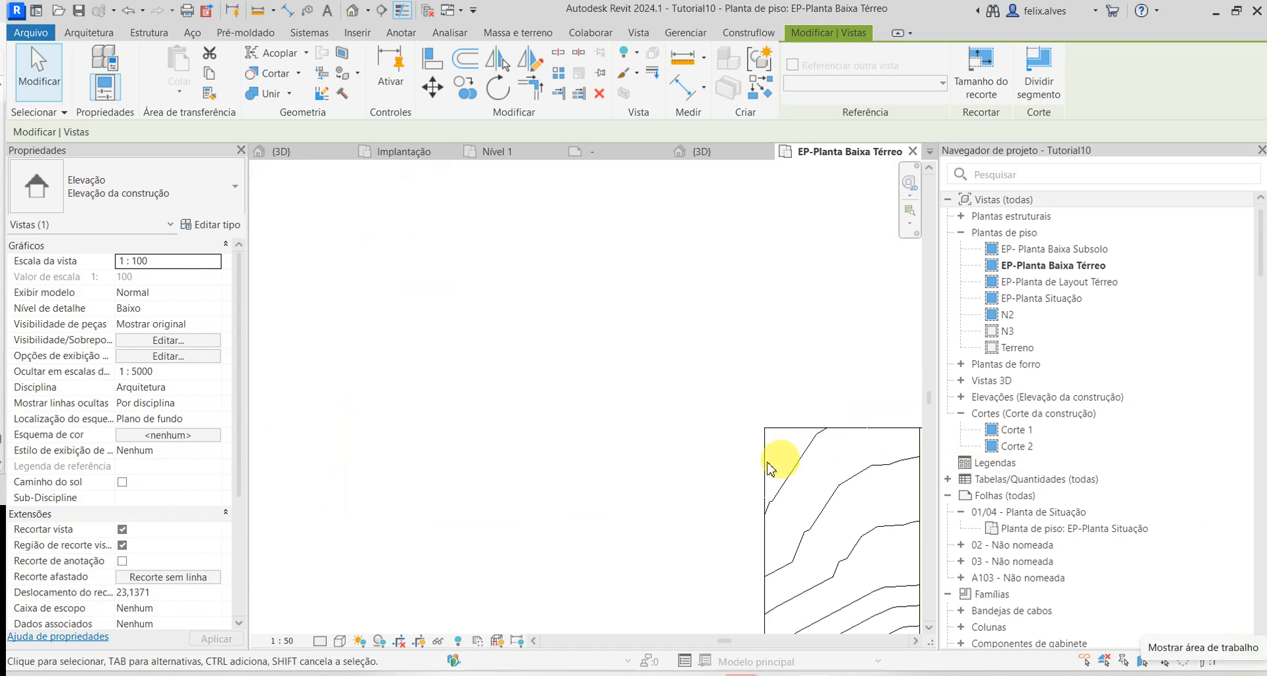
pyautogui.scroll(-5, 633, 463)
pyautogui.moveTo(684, 462); pyautogui.dragTo(509, 398, button='middle')
pyautogui.scroll(5, 518, 416)
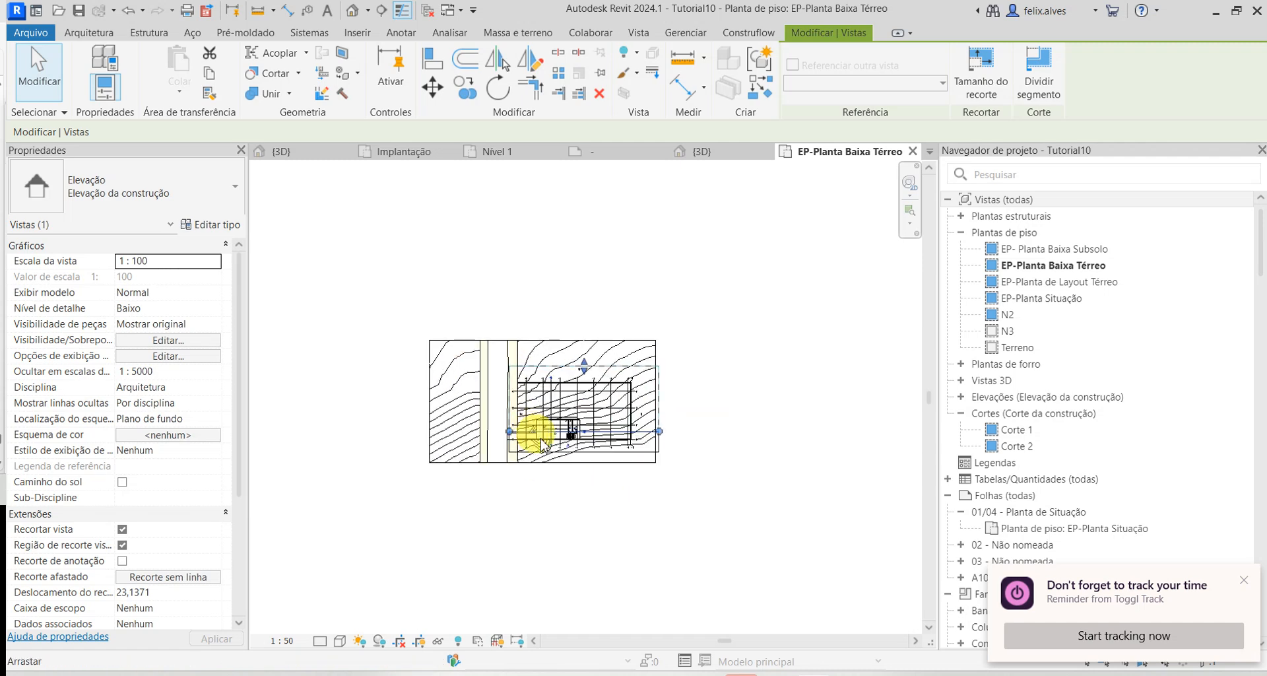
pyautogui.click(523, 394)
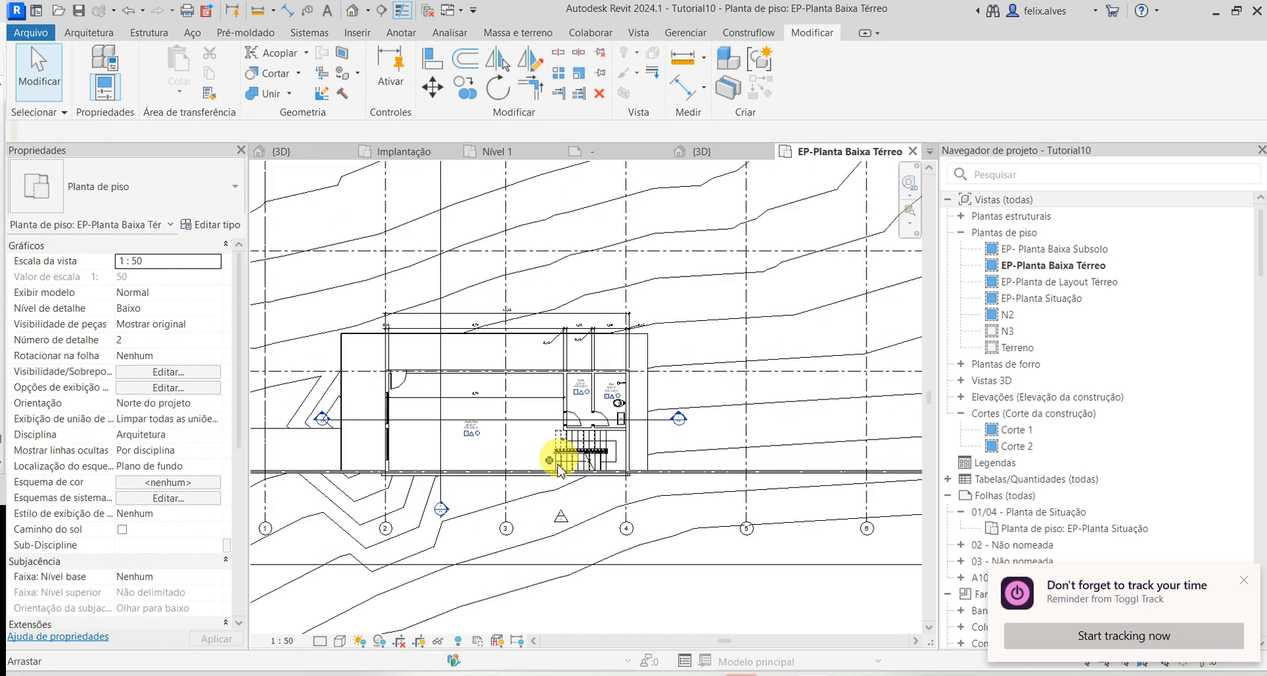
# - Open the Fachada 4 elevation view from its marker in the plan and turn off Thin Lines
pyautogui.click(561, 516)
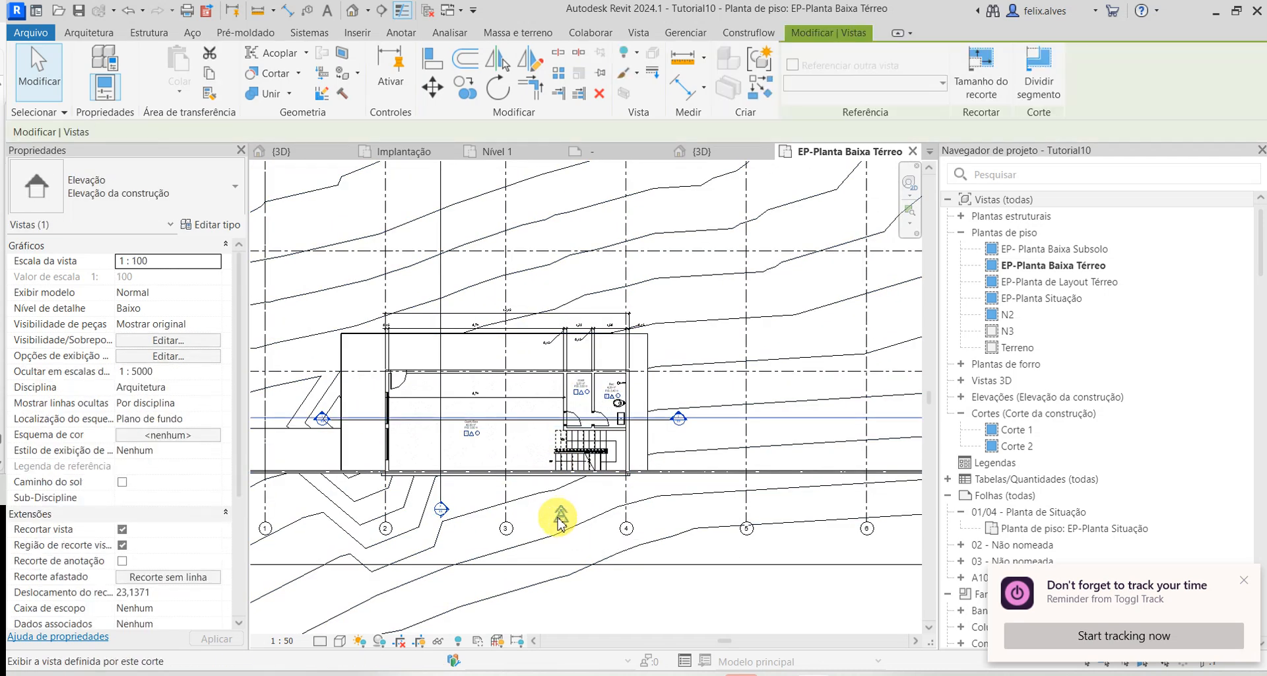
pyautogui.rightClick(559, 520)
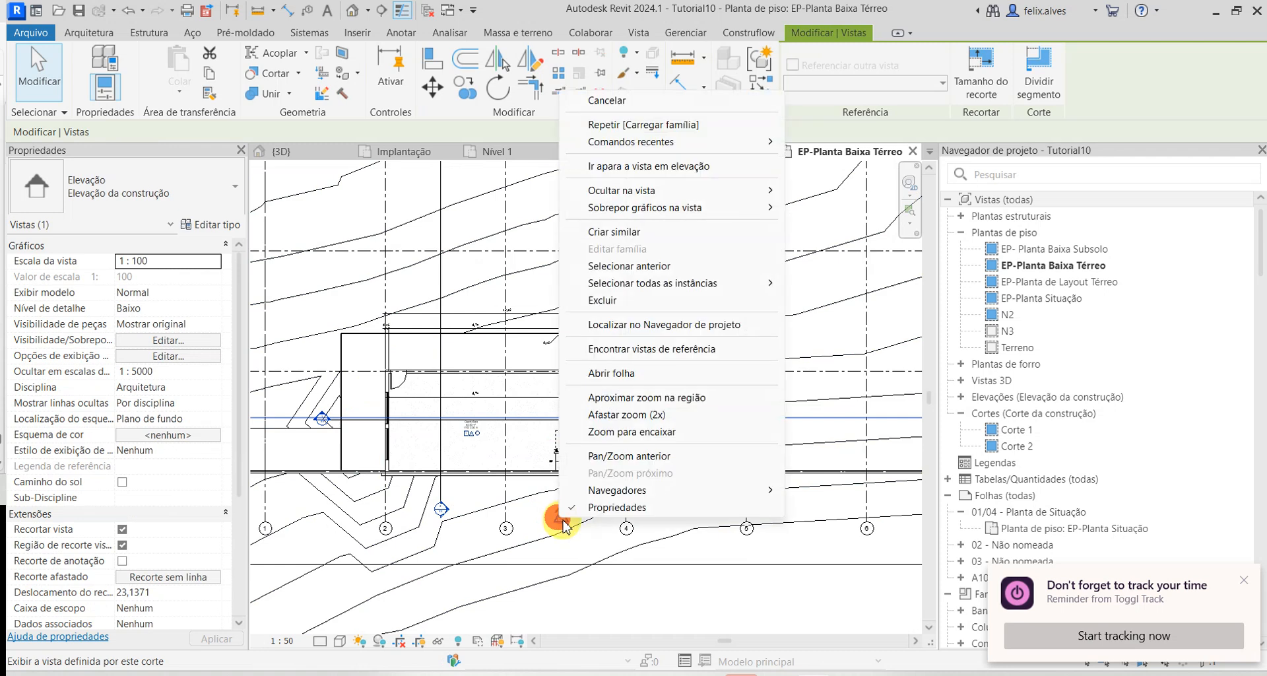
pyautogui.click(681, 169)
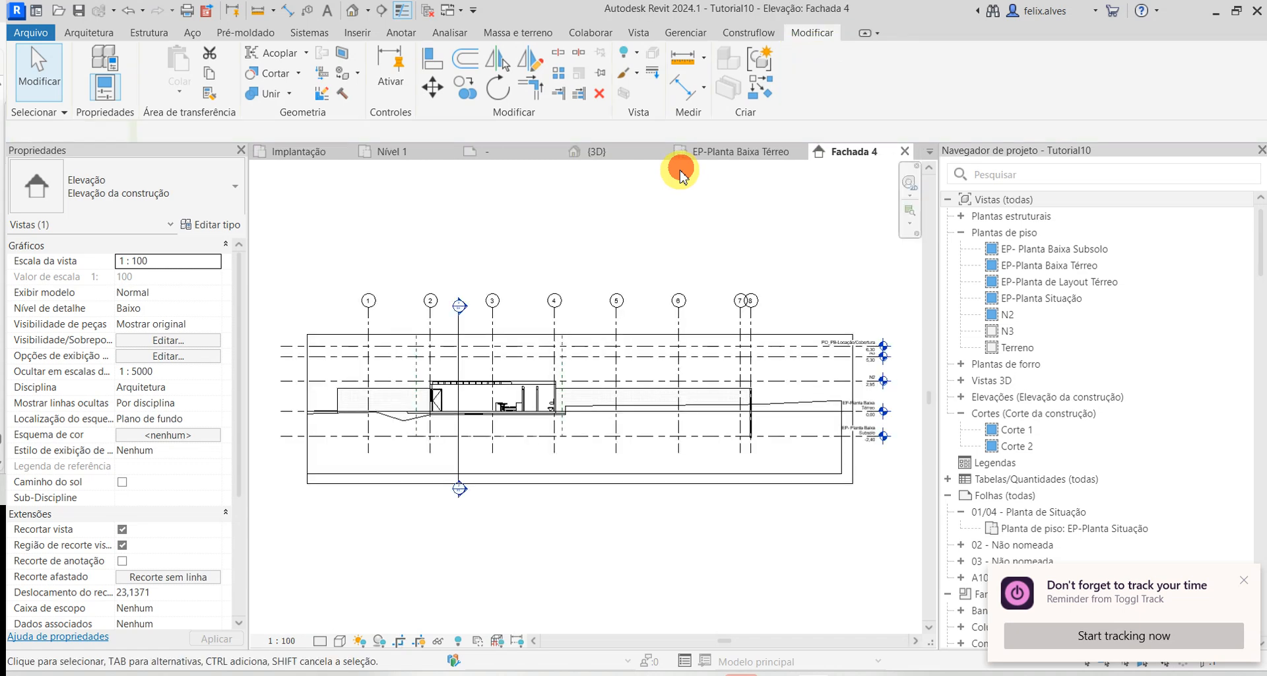
pyautogui.scroll(3, 528, 413)
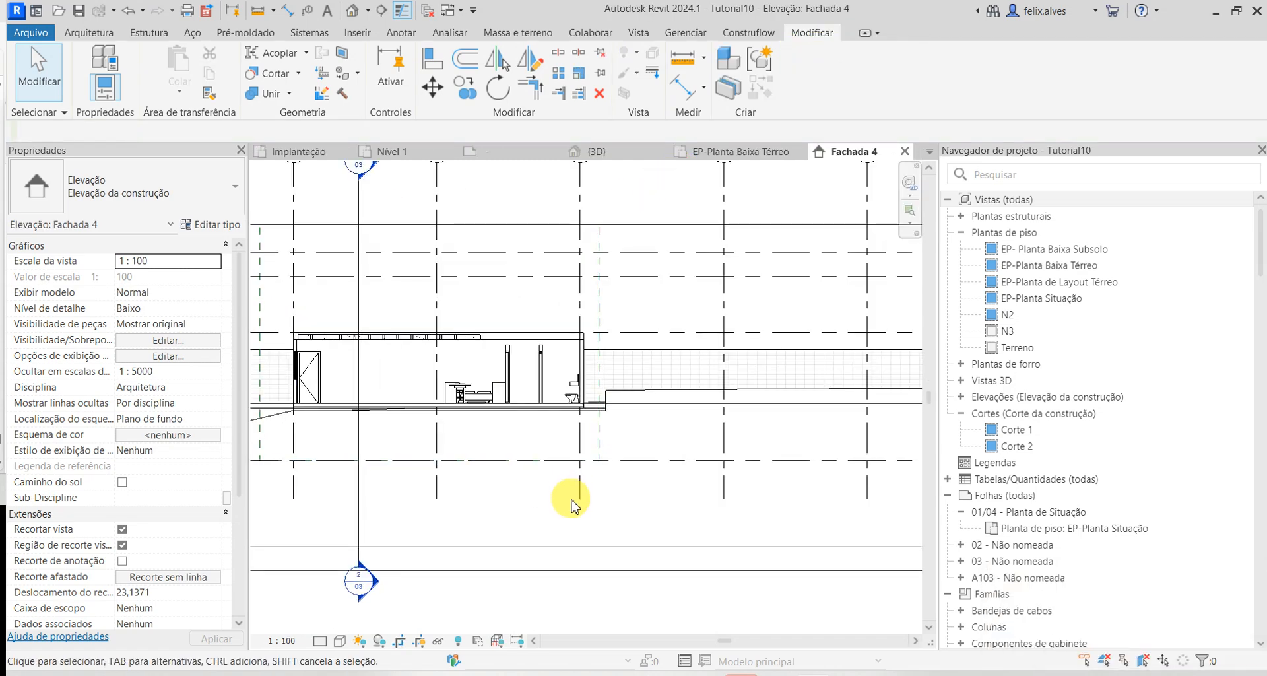
pyautogui.scroll(-2, 570, 522)
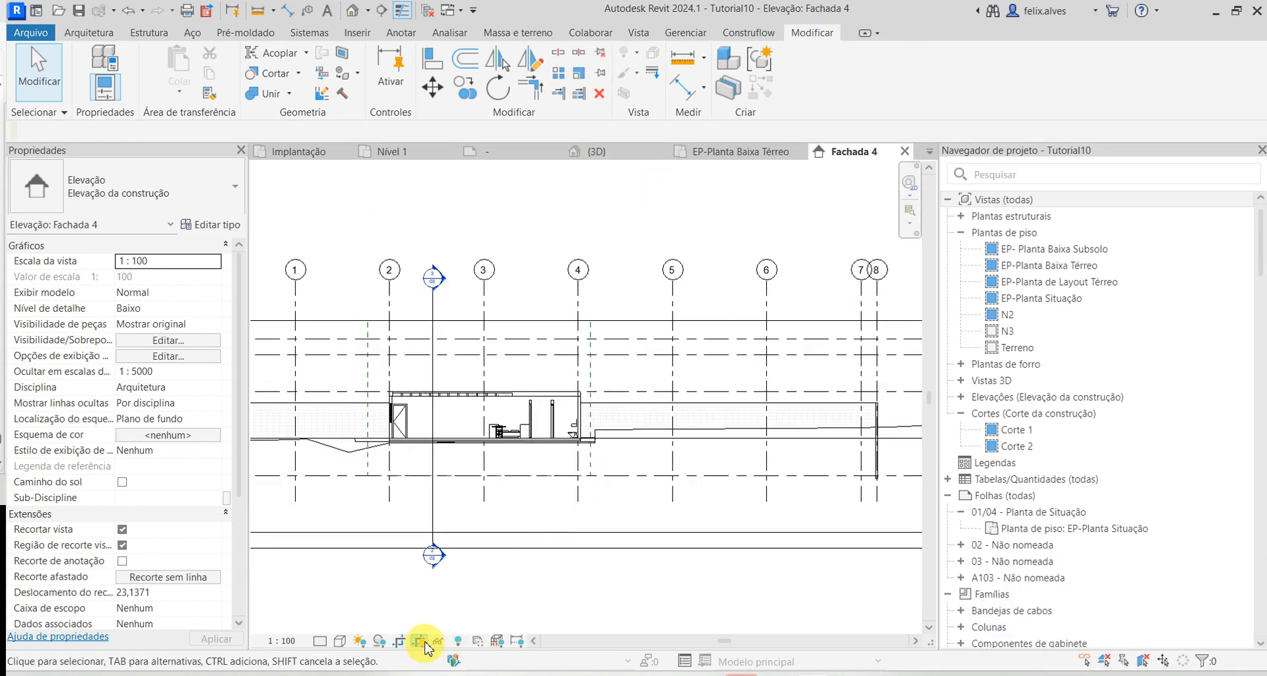
pyautogui.scroll(5, 419, 396)
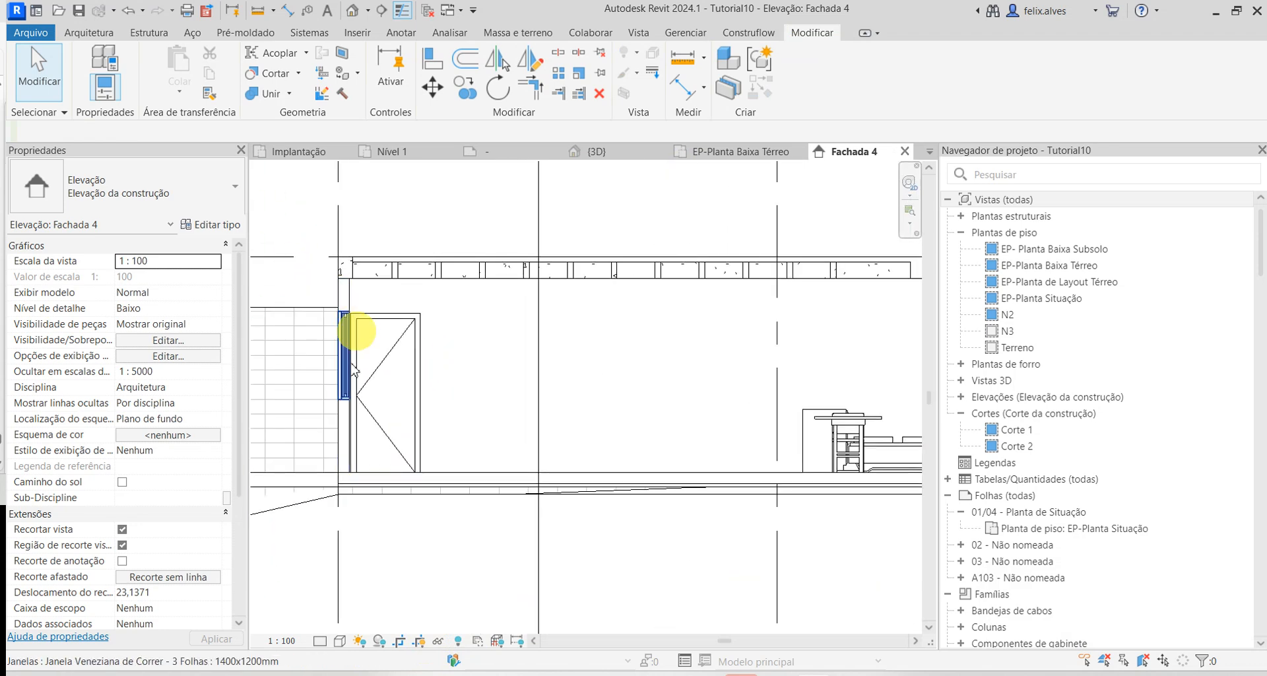
pyautogui.click(403, 9)
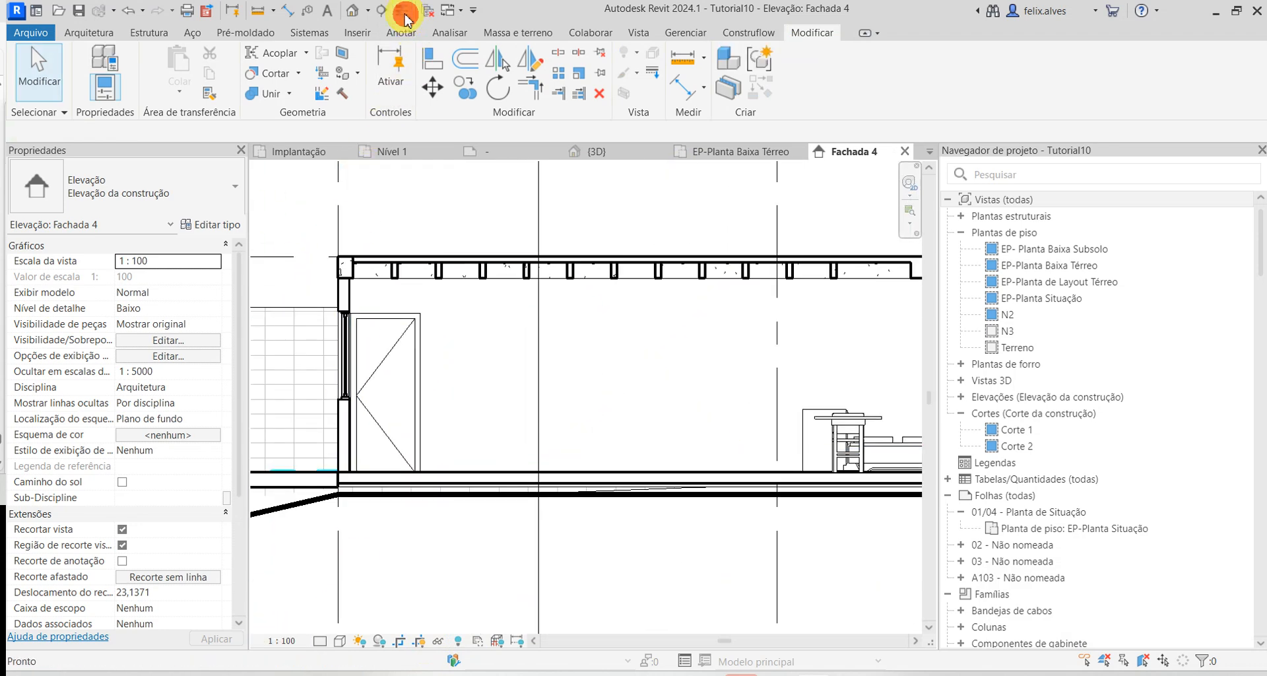
# - Align the top of the left interior wall with the underside of the slab in the Fachada 4 elevation
pyautogui.scroll(-2, 415, 360)
pyautogui.moveTo(833, 424); pyautogui.dragTo(637, 423, button='middle')
pyautogui.scroll(2, 720, 314)
pyautogui.press('a')
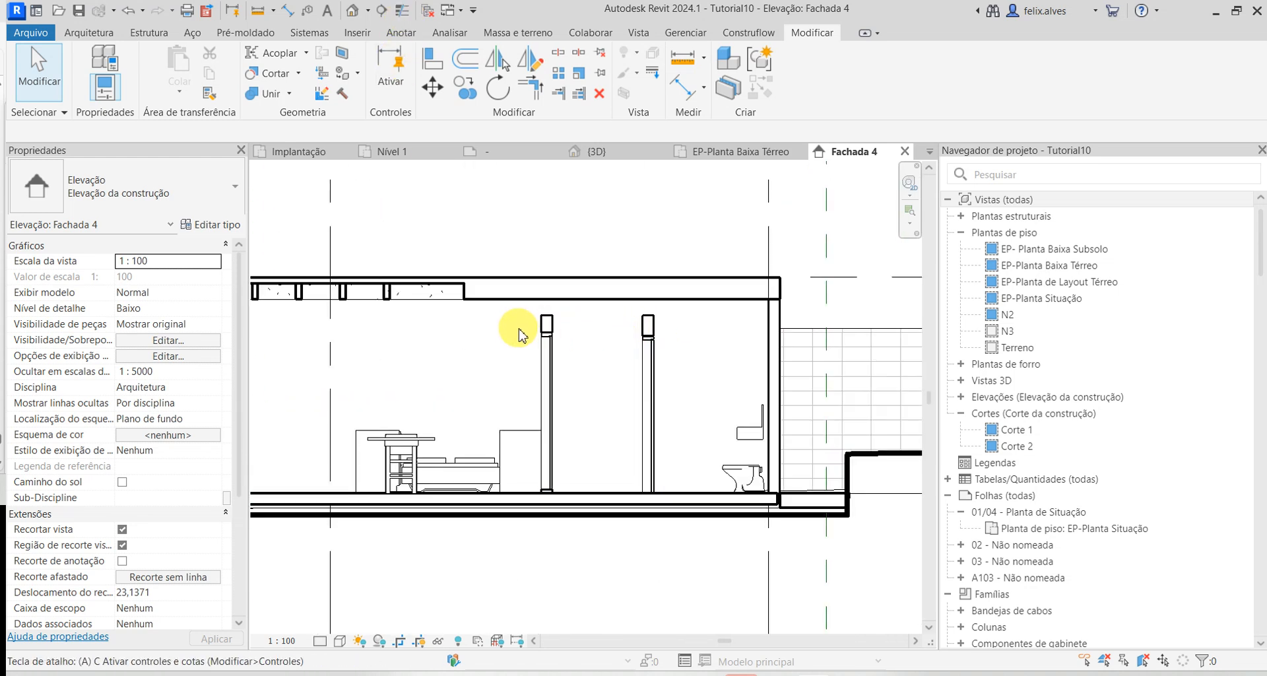
pyautogui.press('l')
pyautogui.click(579, 300)
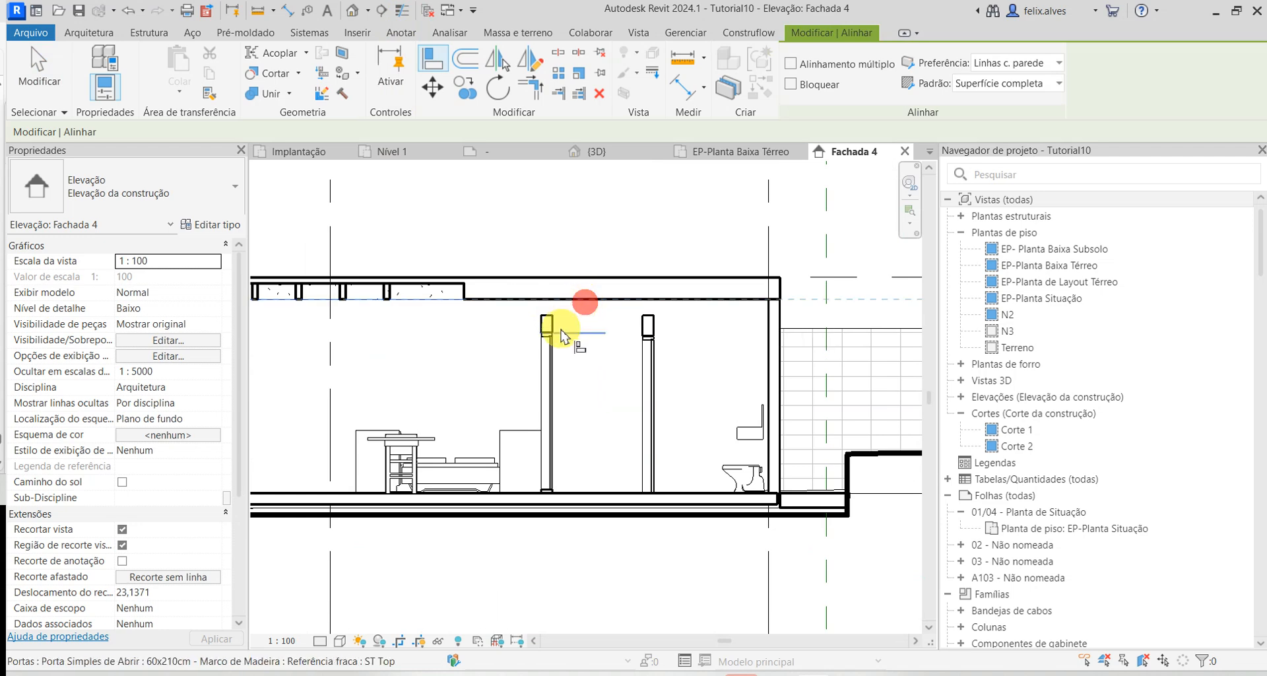
pyautogui.click(551, 317)
pyautogui.click(648, 326)
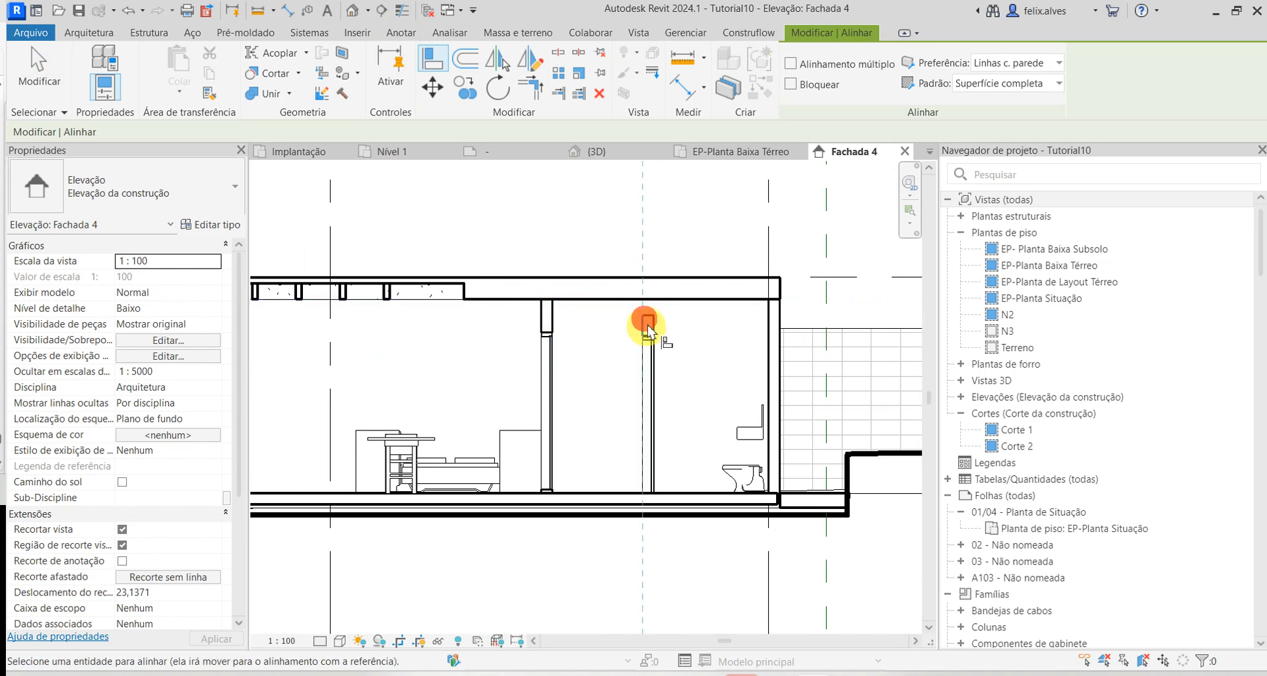
pyautogui.click(654, 302)
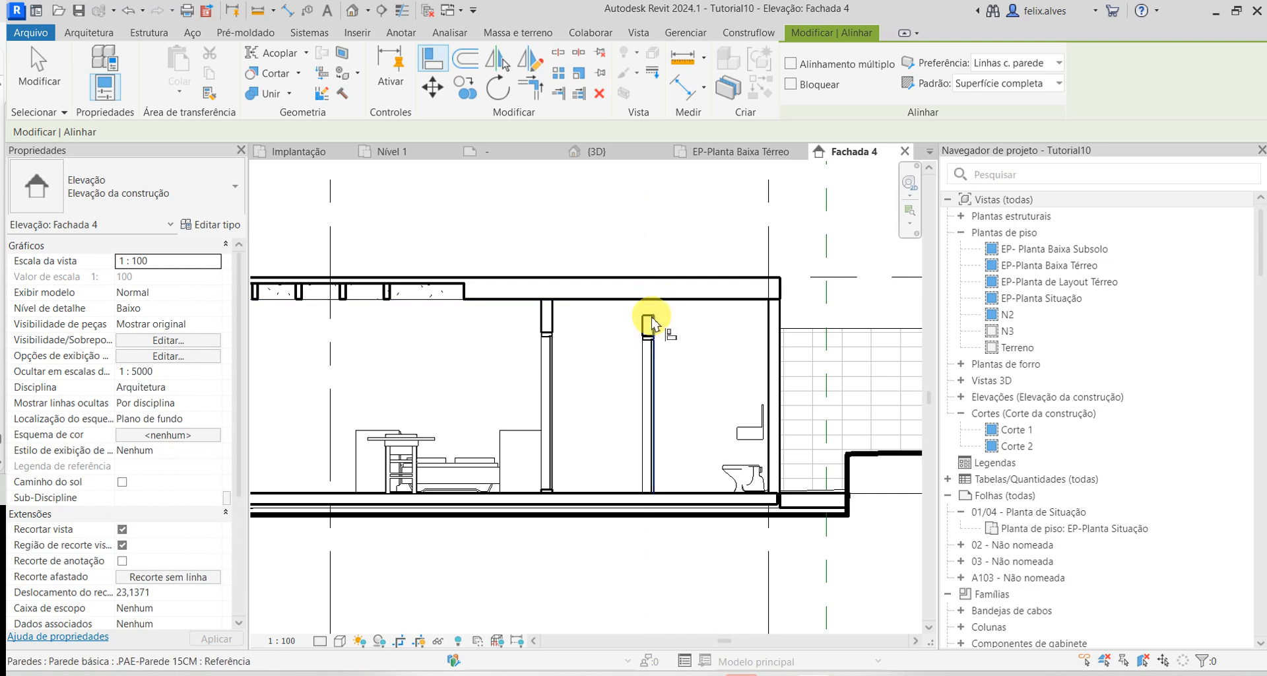
pyautogui.click(648, 316)
pyautogui.click(643, 296)
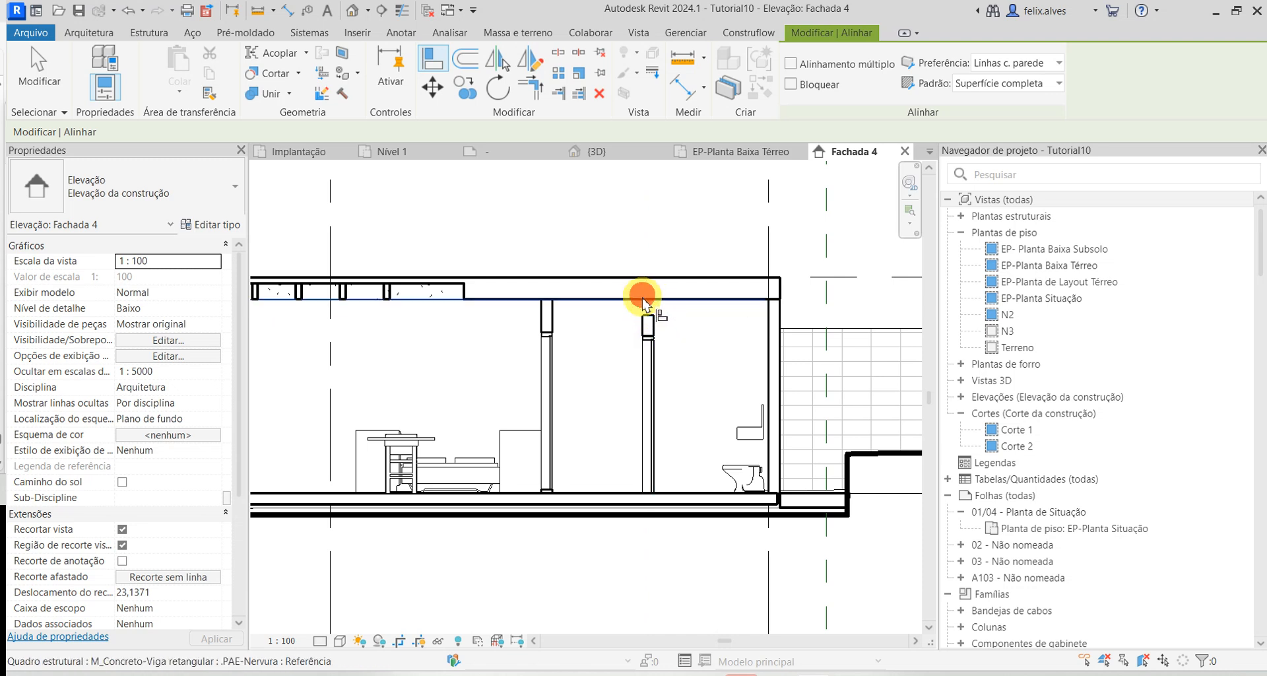
pyautogui.press('Escape')
# - Align the top of the interior wall nearest the bathroom with the underside of the slab
pyautogui.scroll(3, 647, 317)
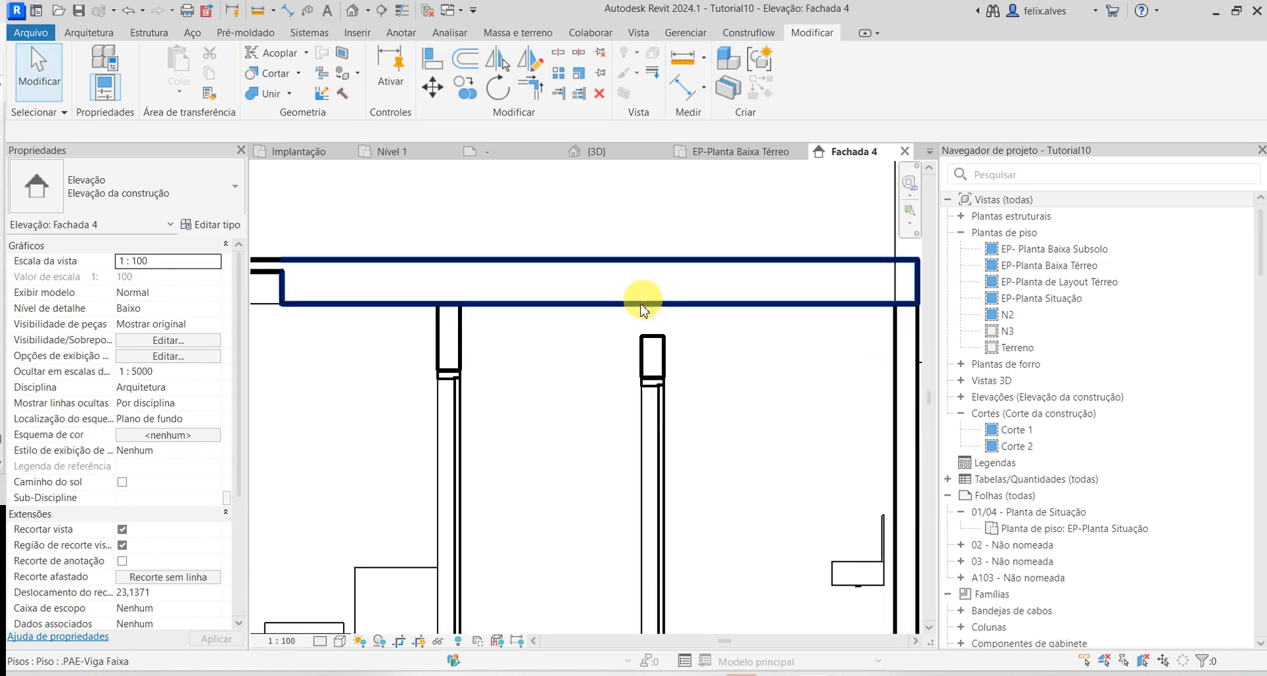
pyautogui.press('a')
pyautogui.press('l')
pyautogui.click(640, 304)
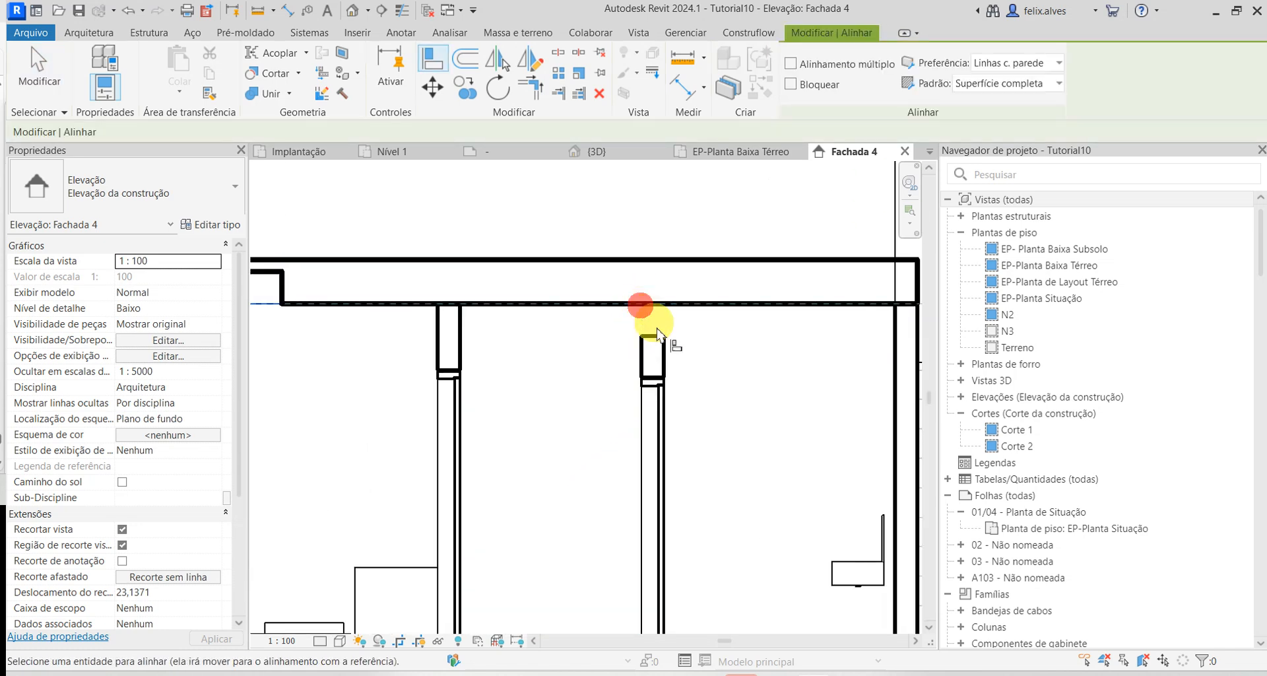
pyautogui.click(656, 341)
pyautogui.scroll(-3, 660, 430)
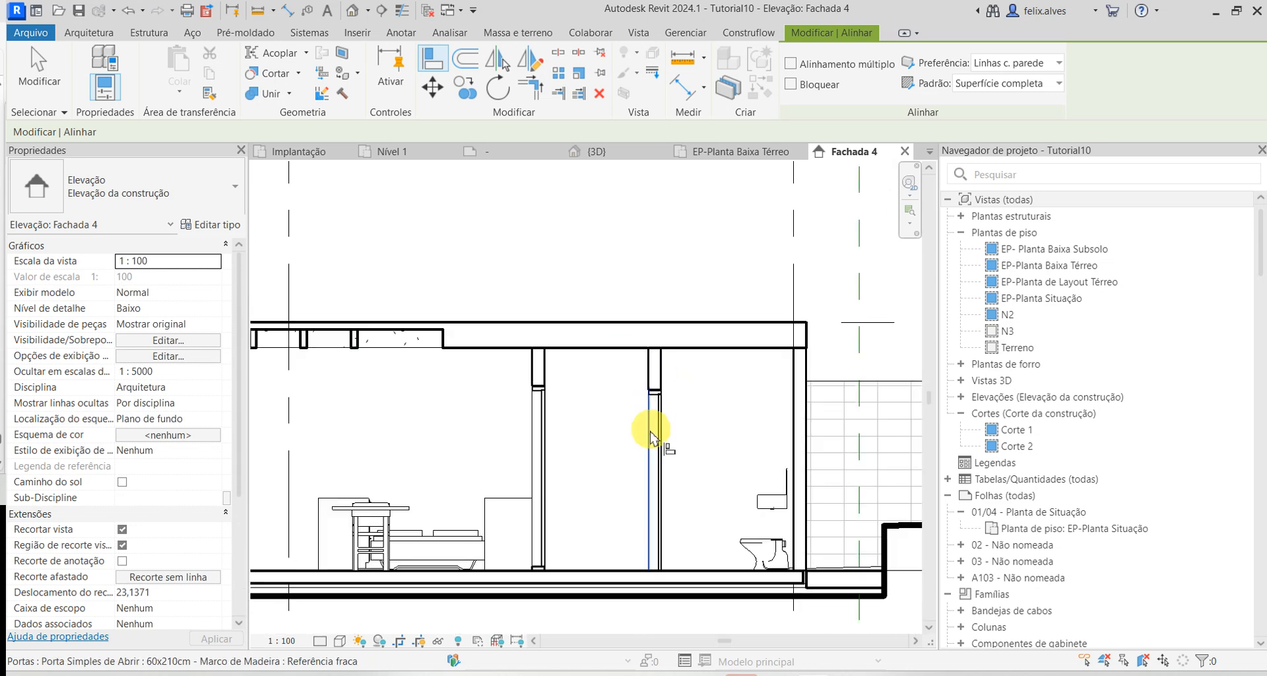
pyautogui.press('Escape')
# - Review the whole Fachada 4 elevation and switch to the template's Nível 1 plan, dismissing the save reminder
pyautogui.scroll(-3, 647, 574)
pyautogui.scroll(-2, 647, 584)
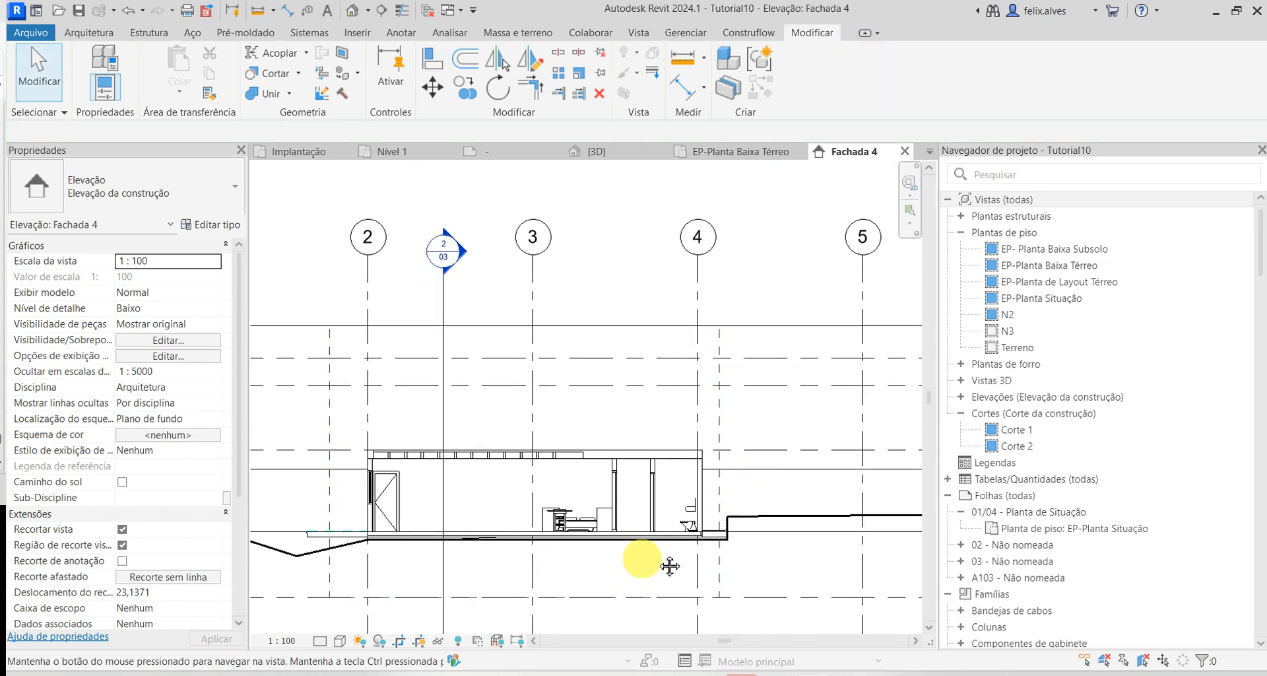
pyautogui.moveTo(667, 565); pyautogui.dragTo(719, 552, button='middle')
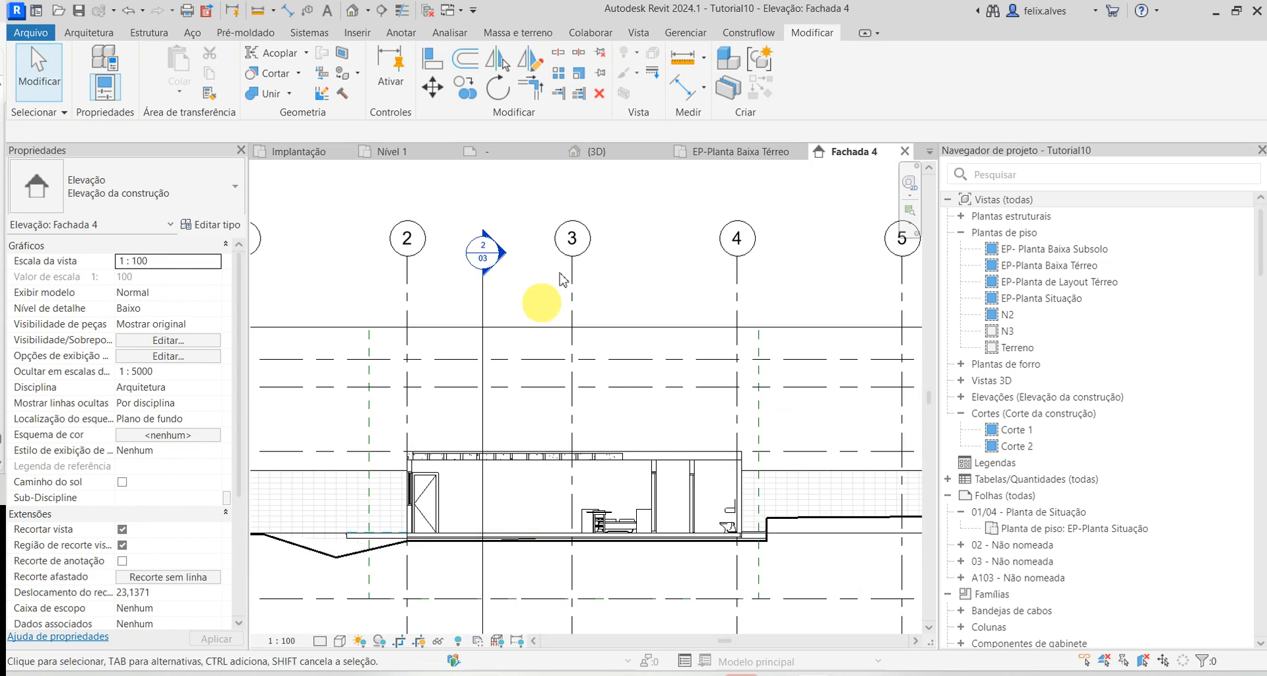
pyautogui.click(418, 156)
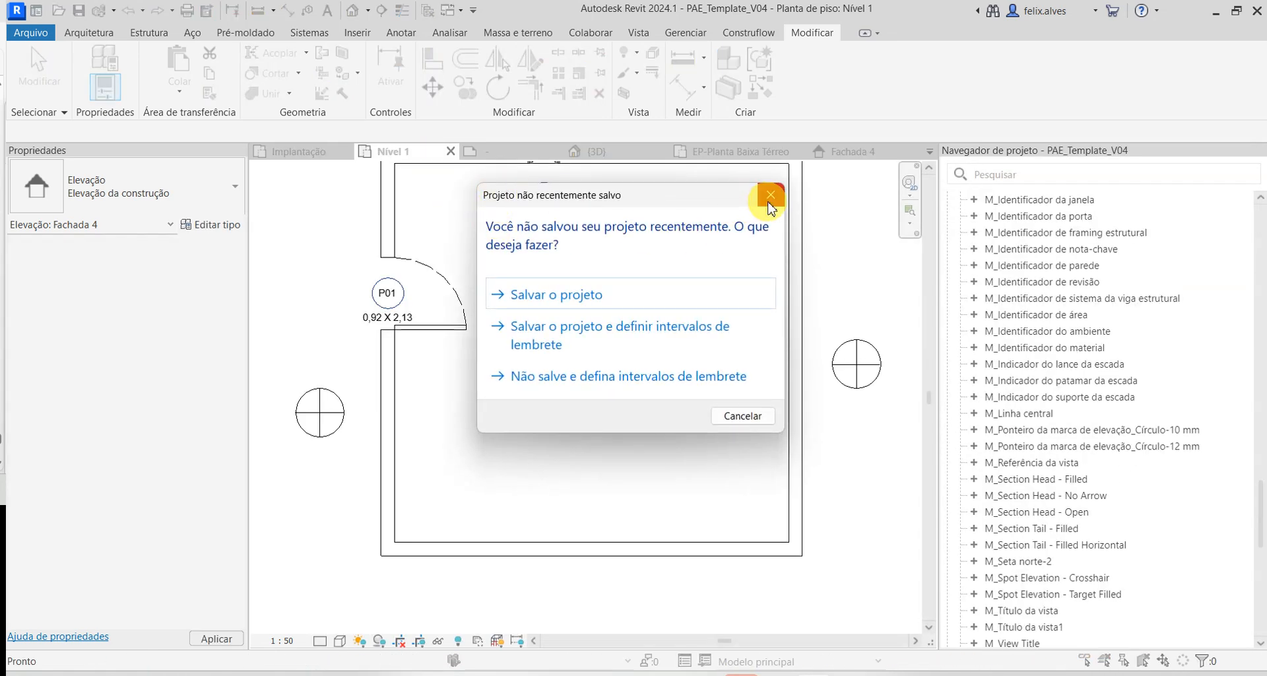
pyautogui.click(770, 200)
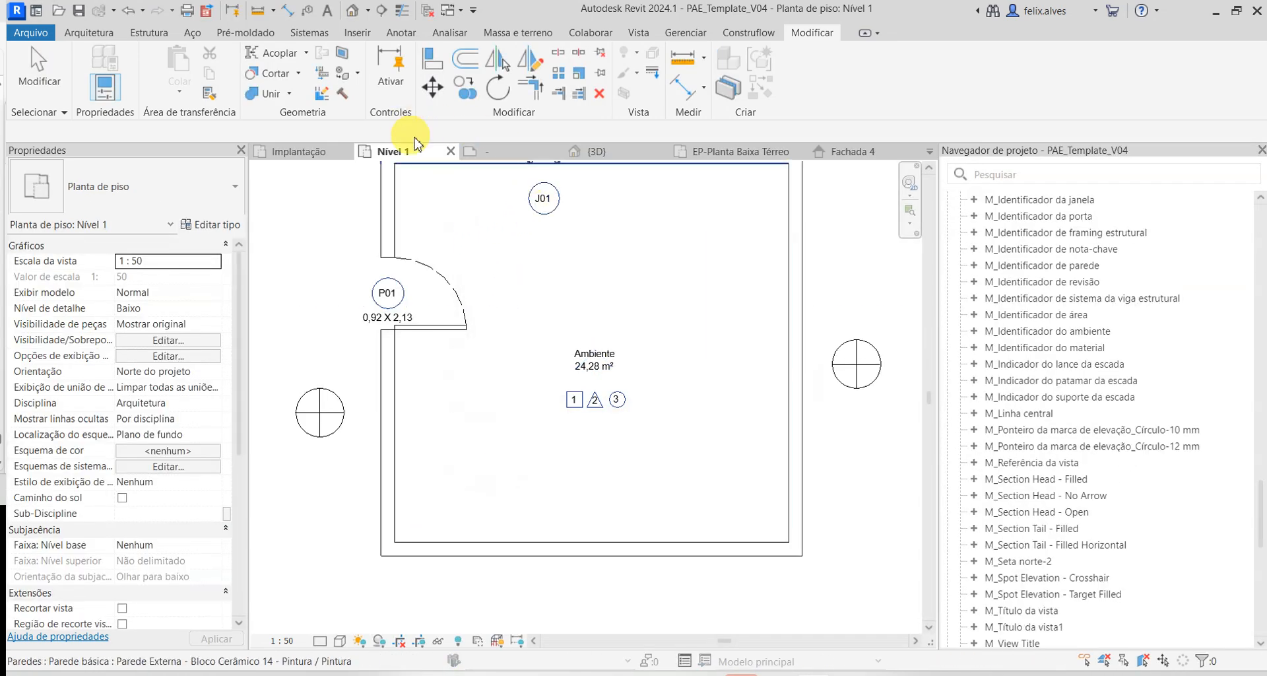
# - Switch to the EP-Planta Baixa Térreo plan and select the Fachada 4 elevation below the house to show its cut line and extents
pyautogui.click(762, 159)
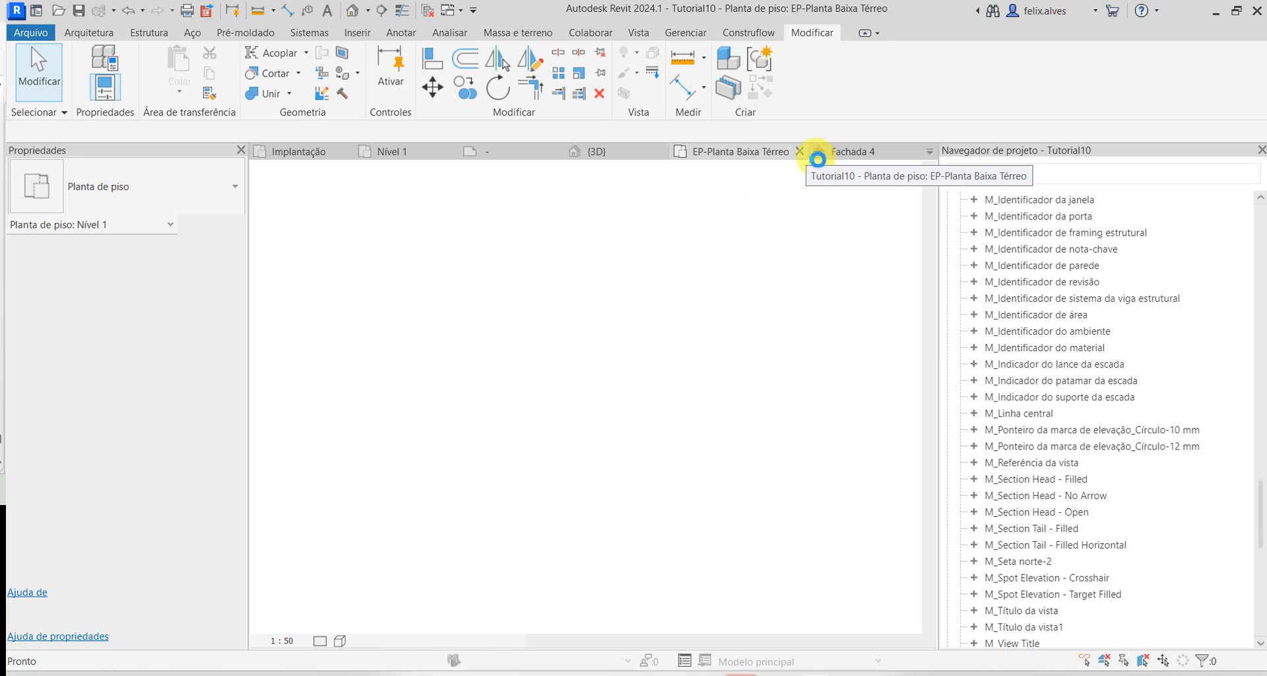
pyautogui.scroll(4, 462, 474)
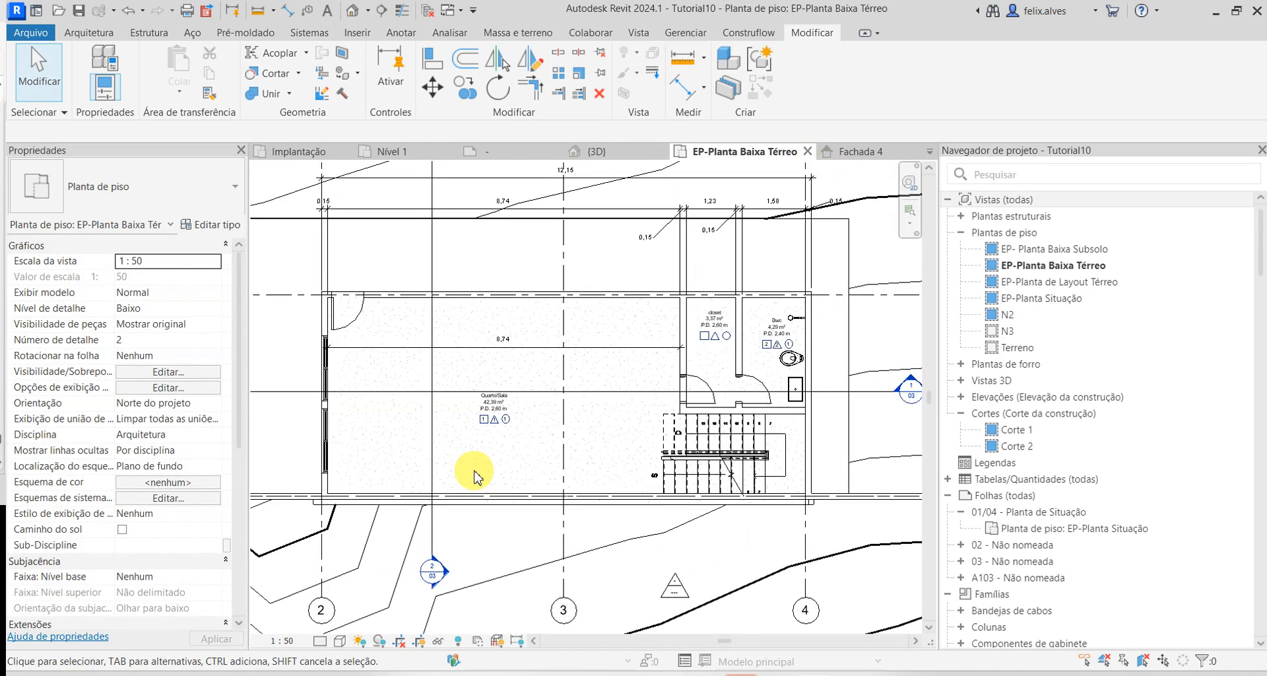
pyautogui.moveTo(398, 382); pyautogui.dragTo(328, 334, button='middle')
pyautogui.scroll(2, 552, 504)
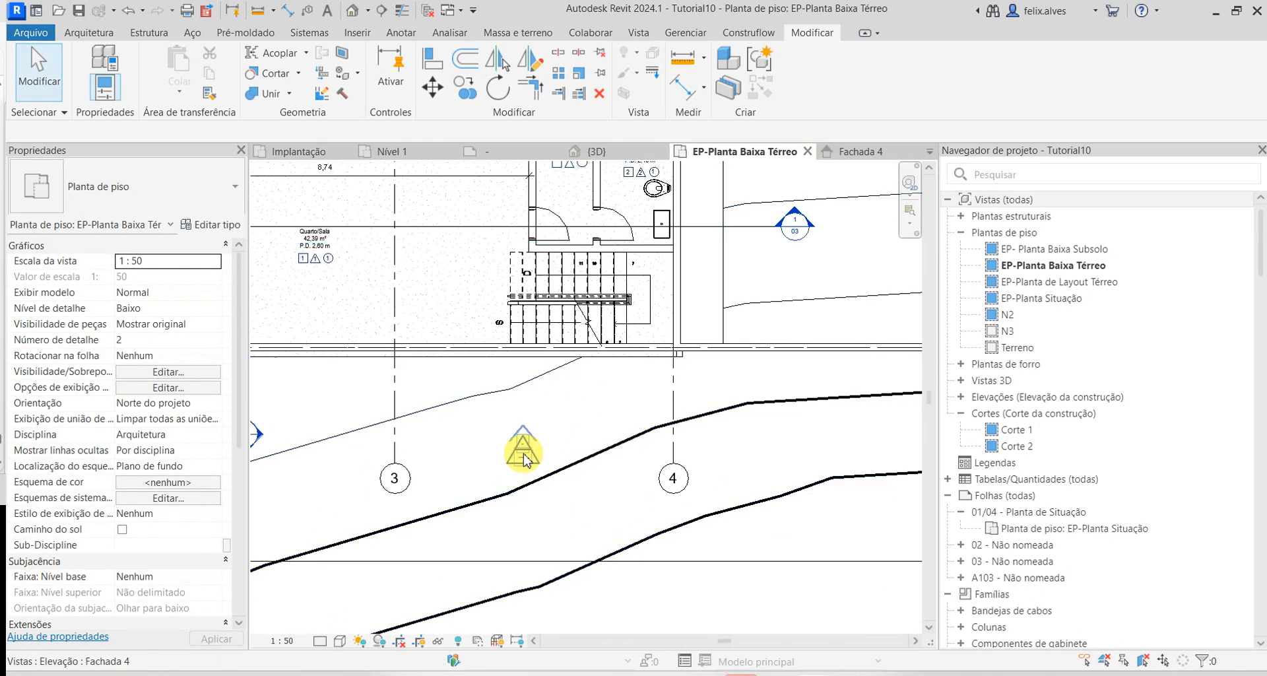
pyautogui.click(536, 462)
pyautogui.scroll(-5, 559, 516)
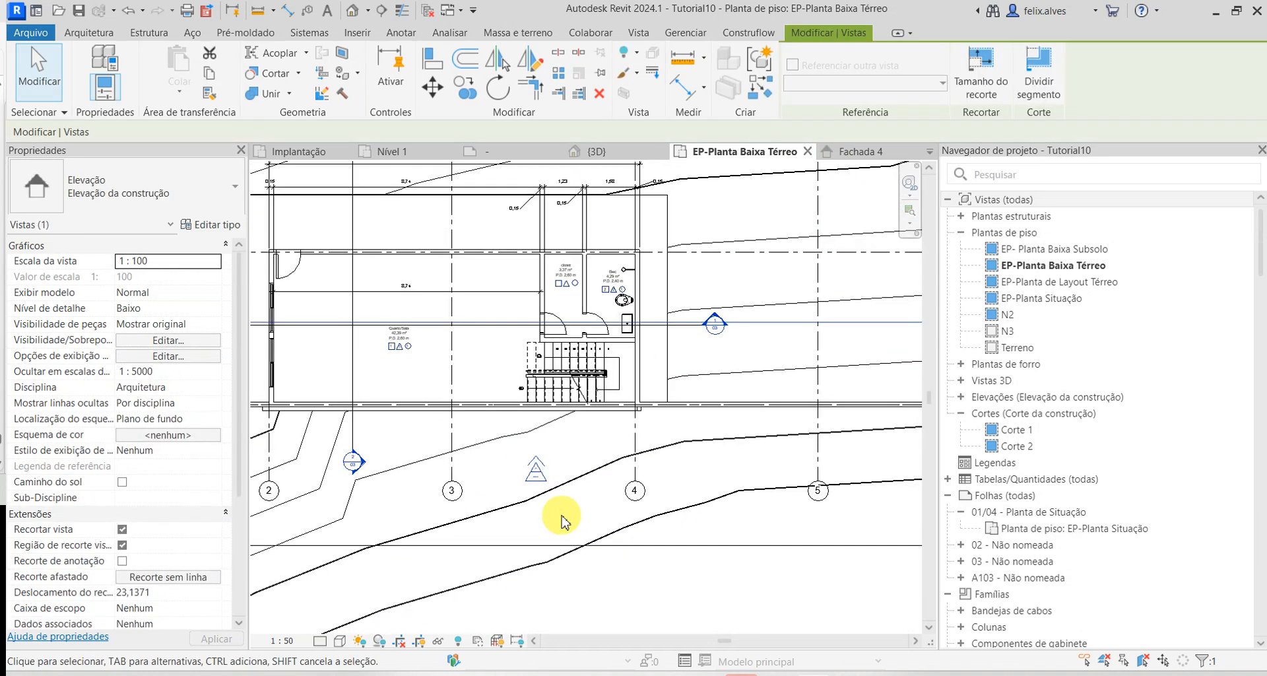
pyautogui.scroll(-2, 565, 522)
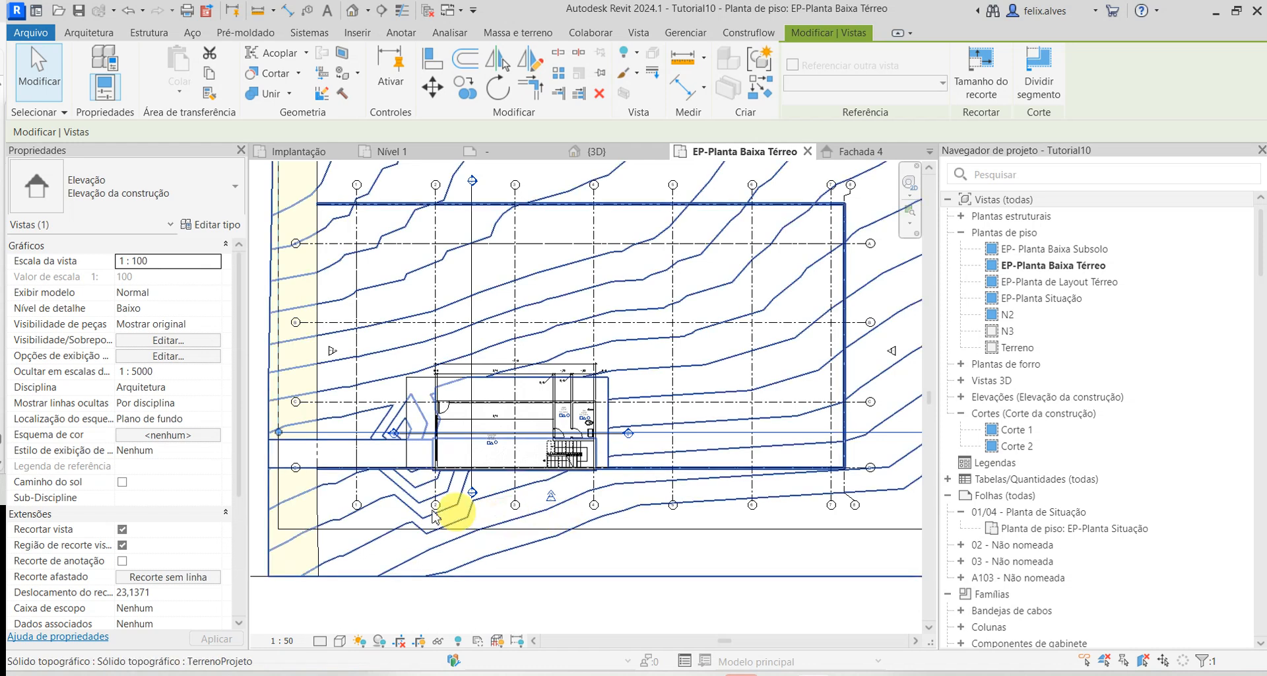
pyautogui.scroll(-3, 328, 436)
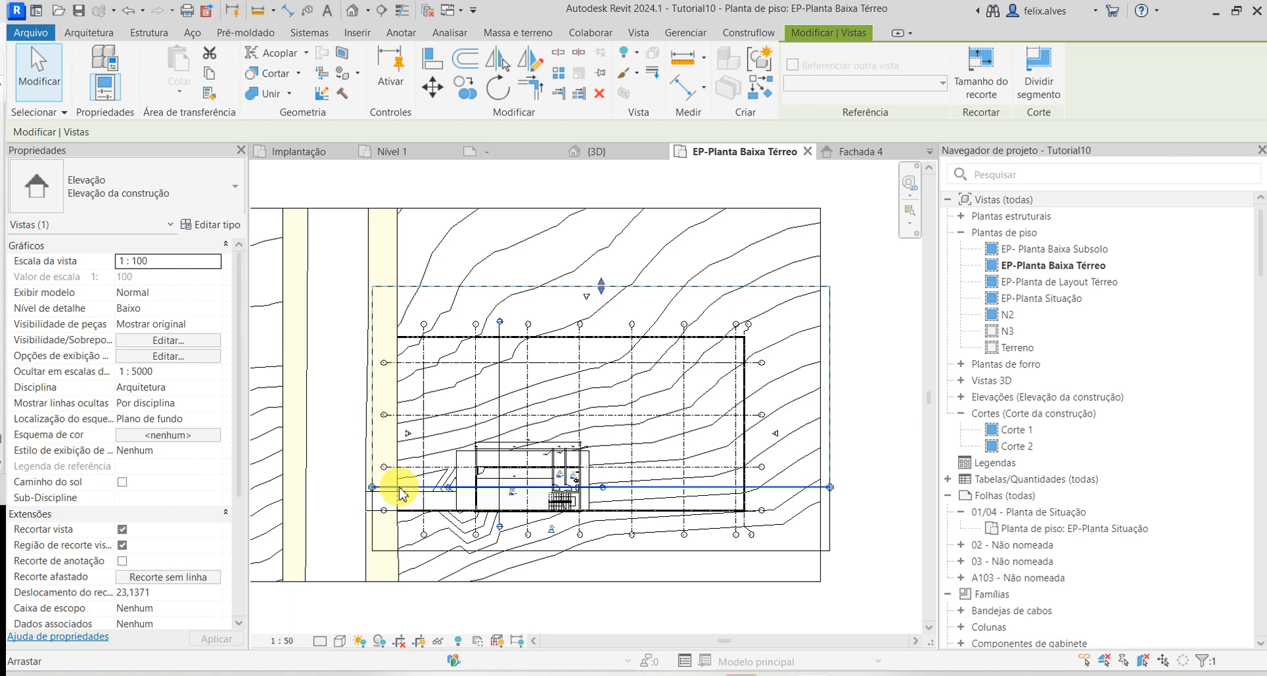
pyautogui.scroll(1, 401, 488)
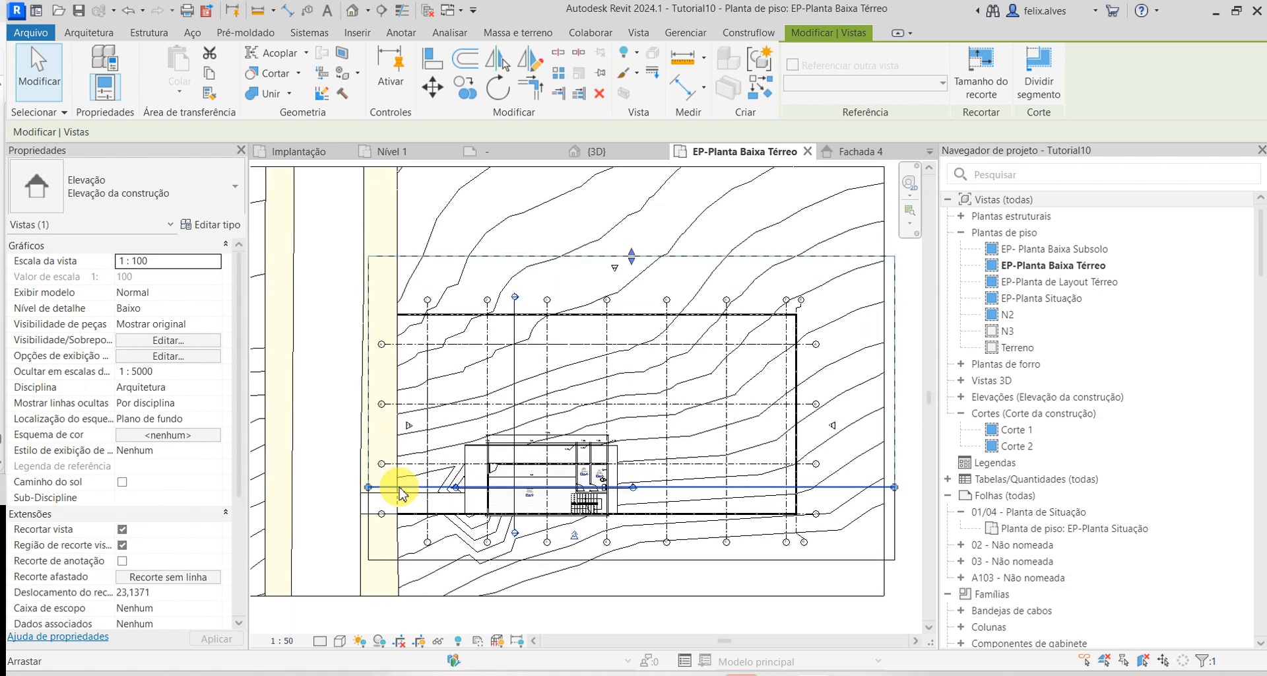
# - Nudge the Fachada 4 cut line out of the house to just beyond the lower property line
pyautogui.press('Down')
pyautogui.press('Down')
pyautogui.press('Down')
pyautogui.press('Down')
pyautogui.press('Down')
pyautogui.press('Down')
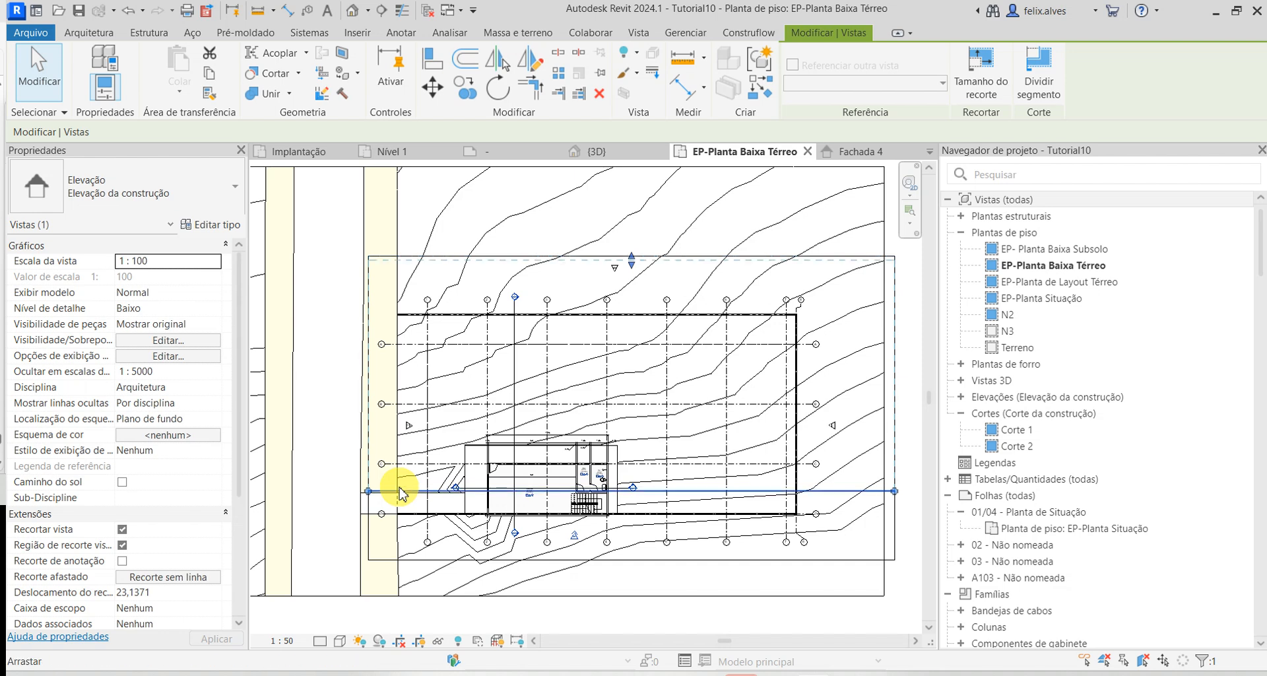
pyautogui.press('Down')
pyautogui.press('Down')
pyautogui.press('Down')
pyautogui.press('Down')
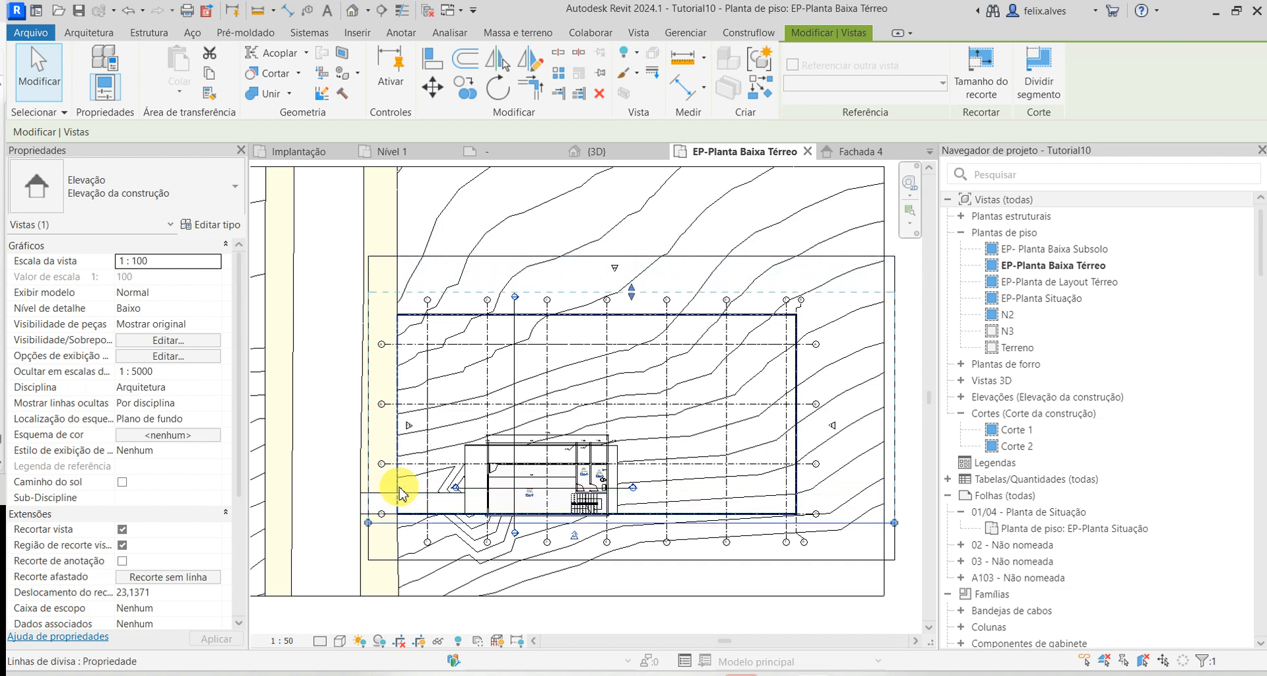
pyautogui.press('Down')
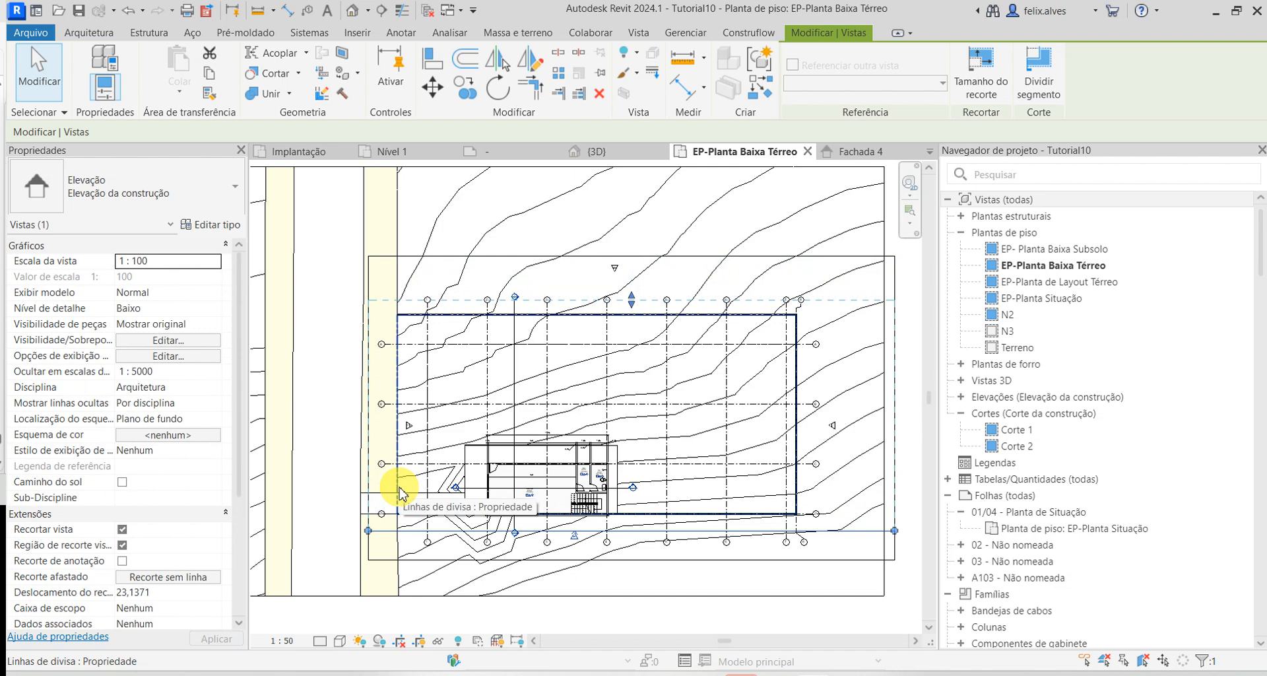
pyautogui.press('Up')
pyautogui.press('Up')
pyautogui.press('Up')
pyautogui.press('Up')
pyautogui.press('Up')
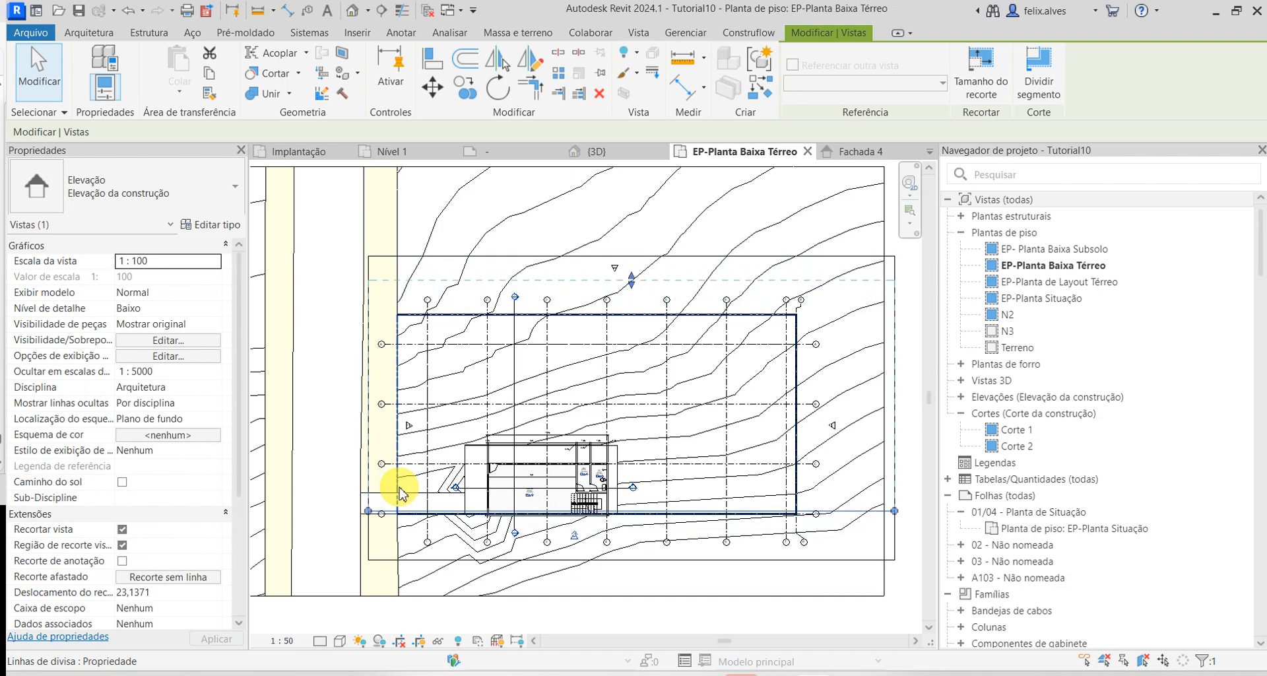
pyautogui.press('Up')
pyautogui.press('Up')
pyautogui.press('Down')
pyautogui.press('Down')
pyautogui.press('Down')
pyautogui.press('Down')
pyautogui.press('Down')
pyautogui.press('Down')
pyautogui.press('Down')
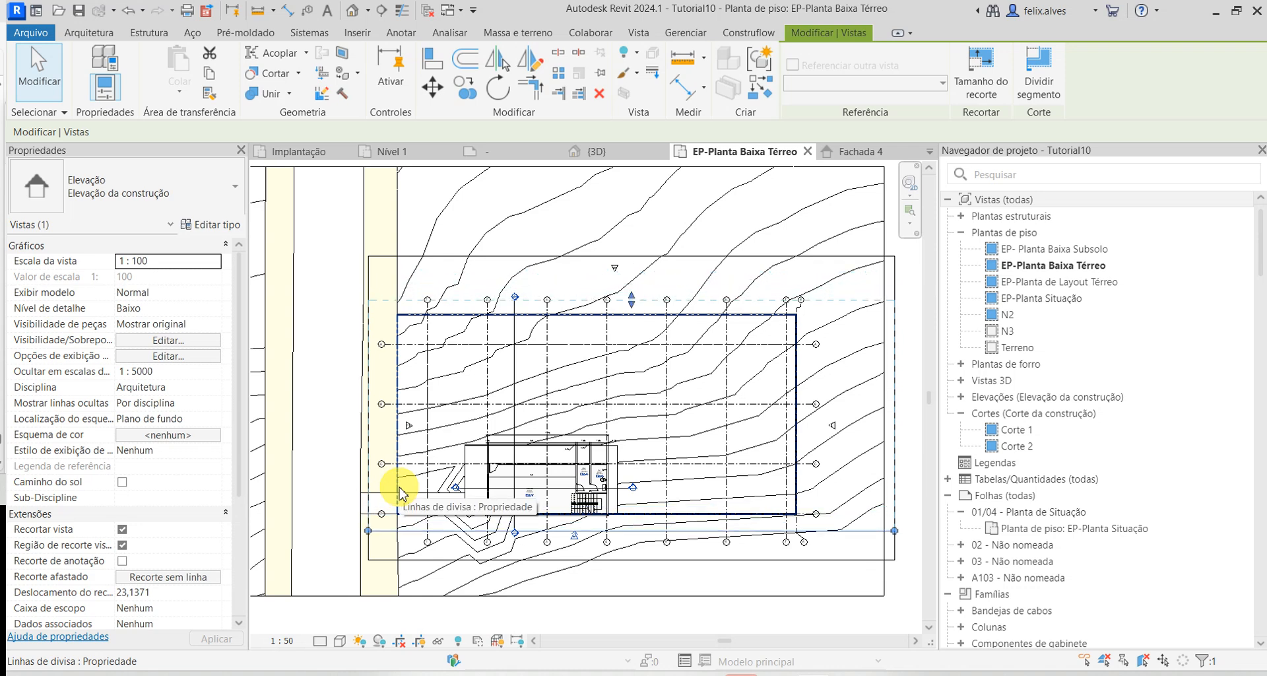
# - Open the Fachada 4 elevation and change its visual style to a shaded display with material colours
pyautogui.click(853, 153)
pyautogui.scroll(-4, 509, 518)
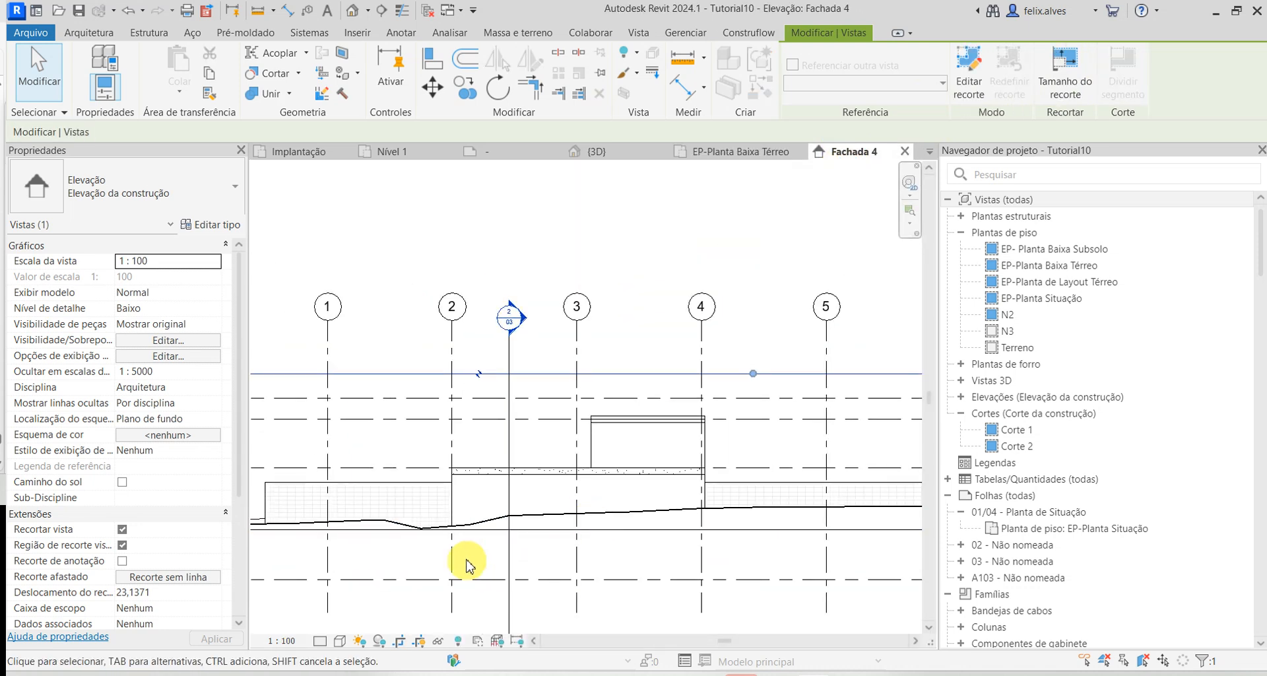
pyautogui.click(338, 643)
pyautogui.click(360, 594)
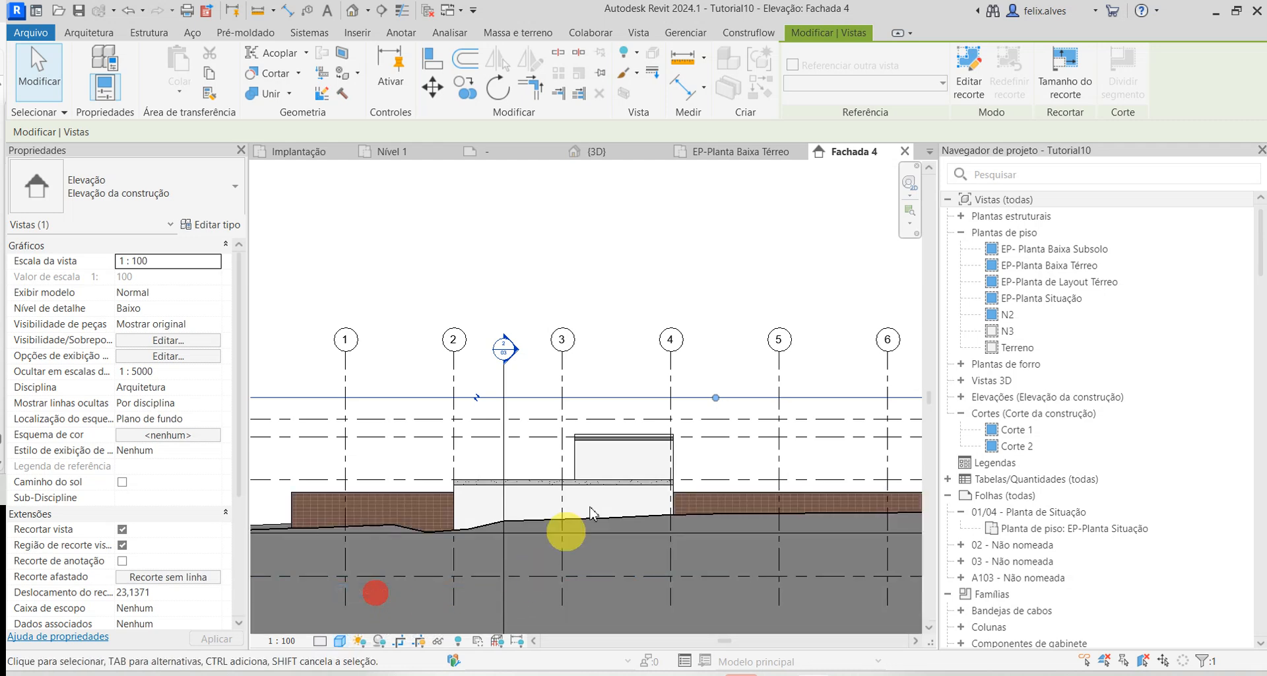
pyautogui.scroll(3, 591, 512)
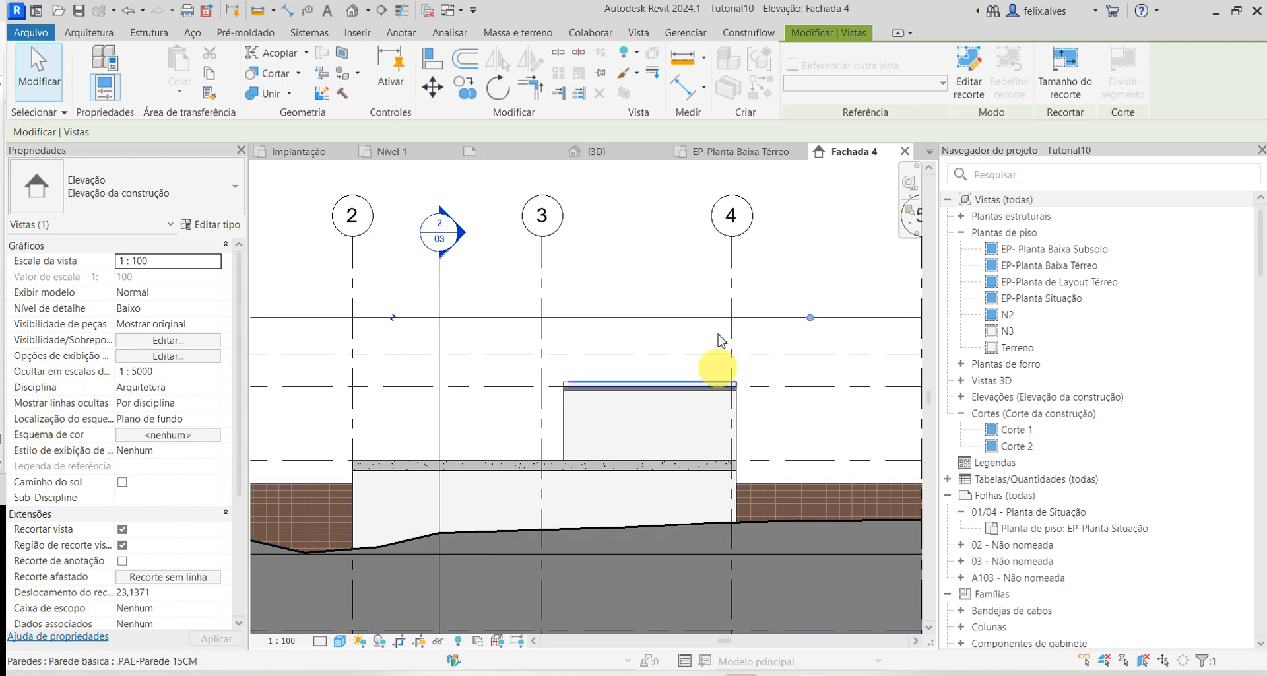
# - Close the PAE_Template_V04 project's Nível 1 plan without saving the changes
pyautogui.click(413, 153)
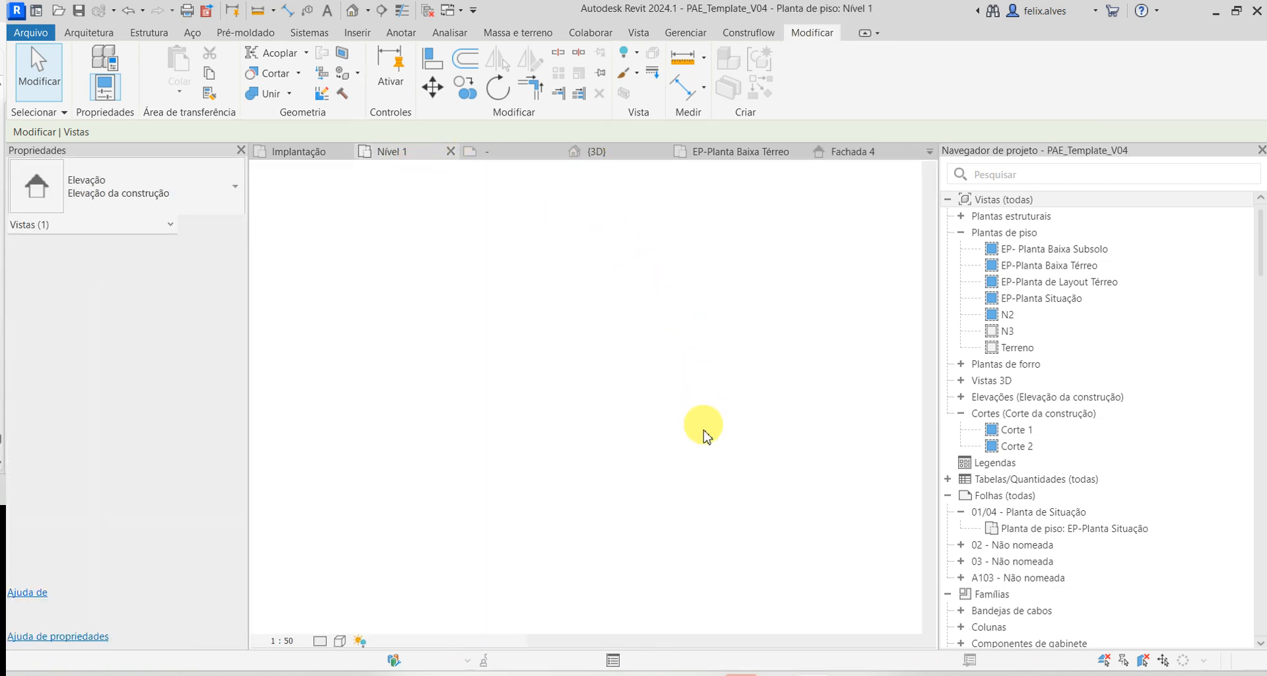
pyautogui.click(450, 152)
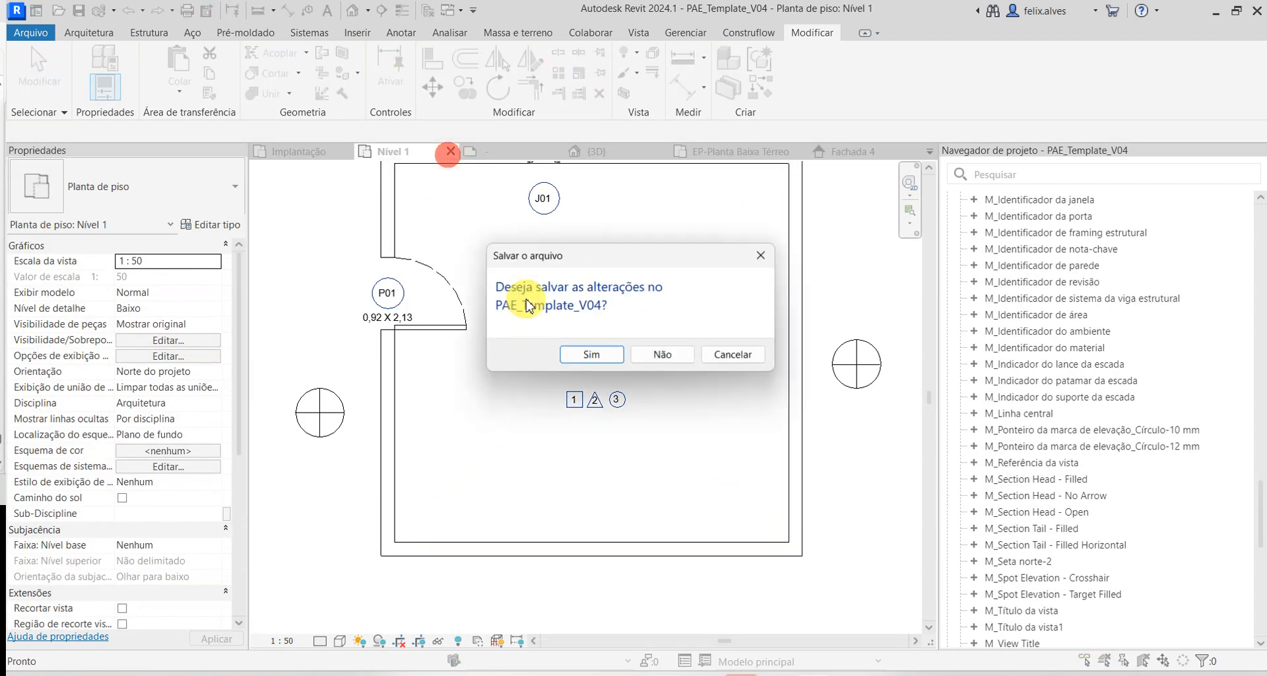
pyautogui.click(663, 356)
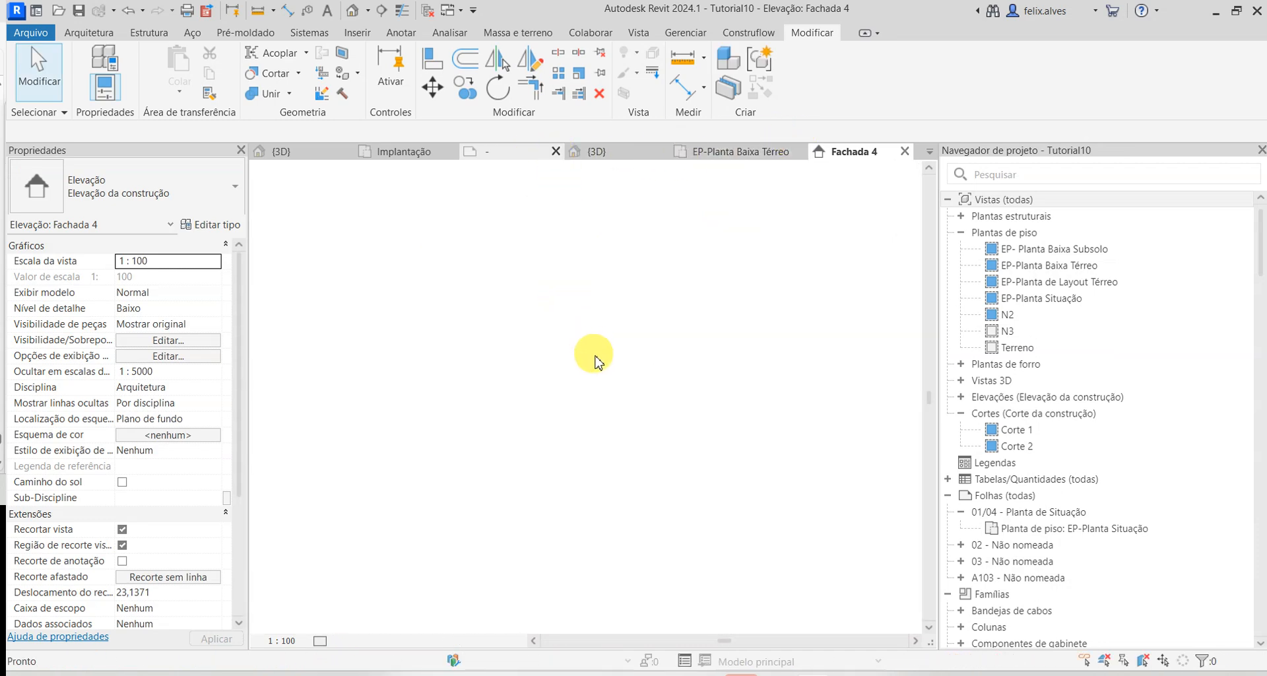
# - Examine the cut lines and extents of Fachada 4 and the elevation on the site's right side in the EP-Planta Baixa Térreo plan
pyautogui.click(645, 151)
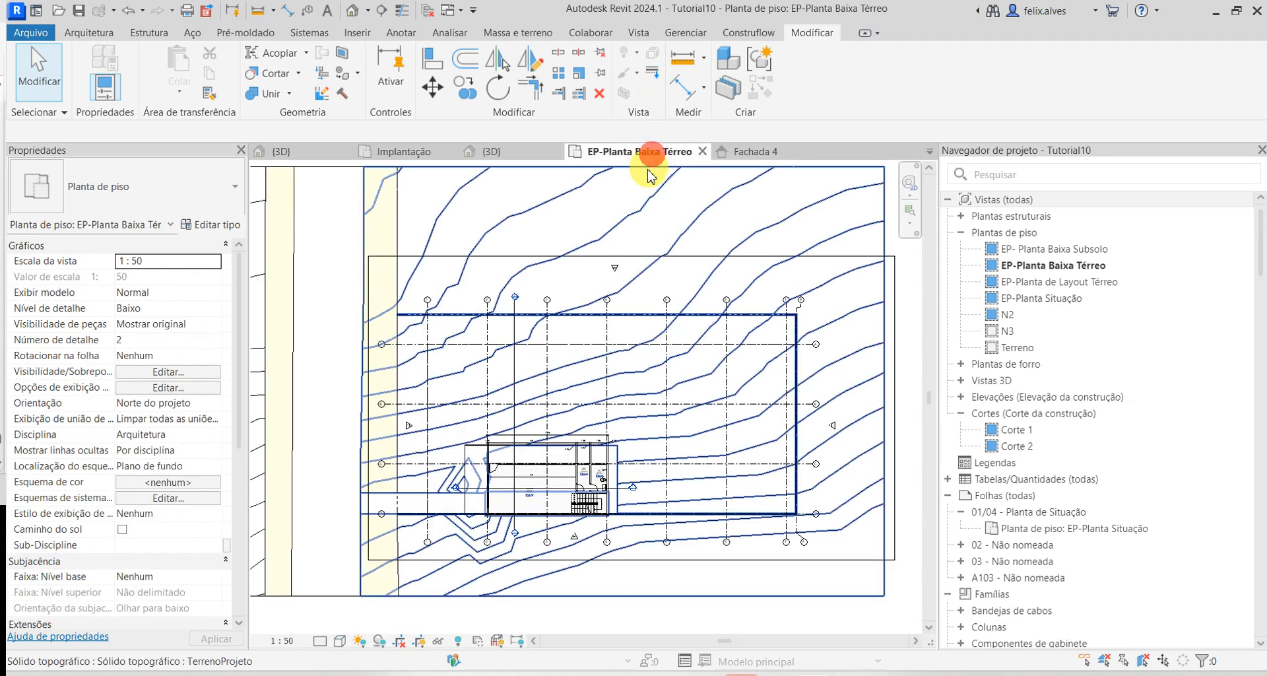
pyautogui.scroll(3, 576, 540)
pyautogui.click(571, 540)
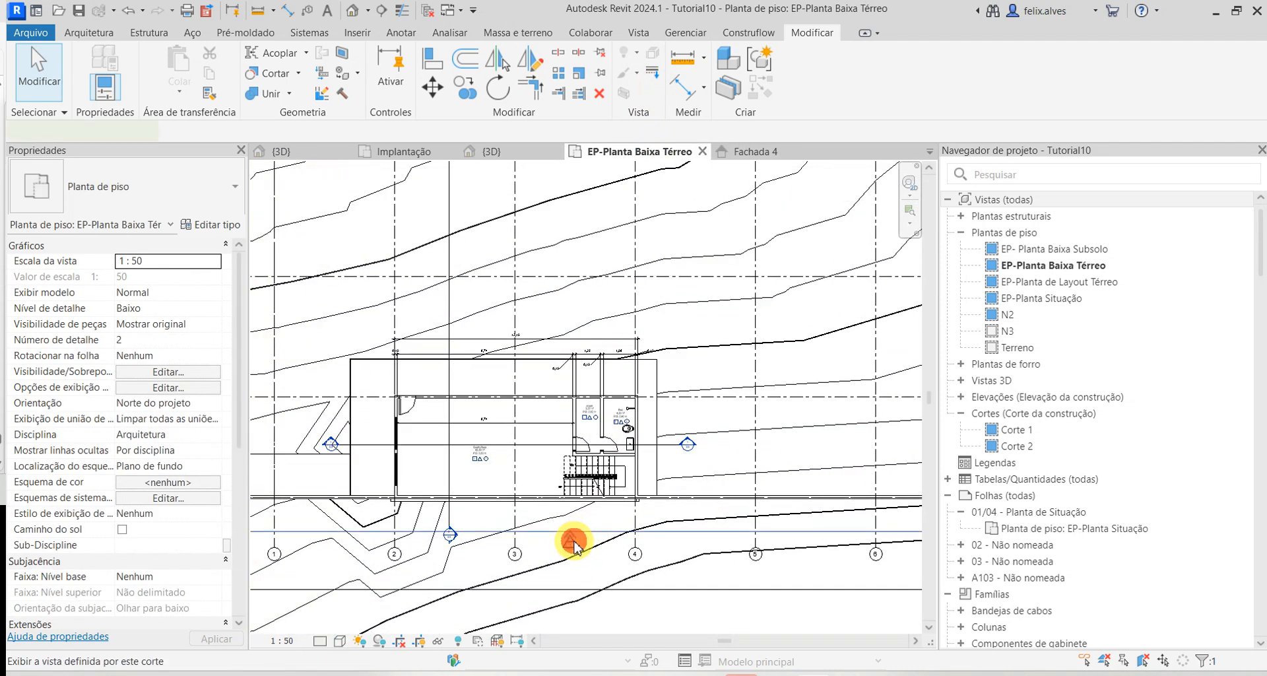
pyautogui.scroll(-5, 606, 551)
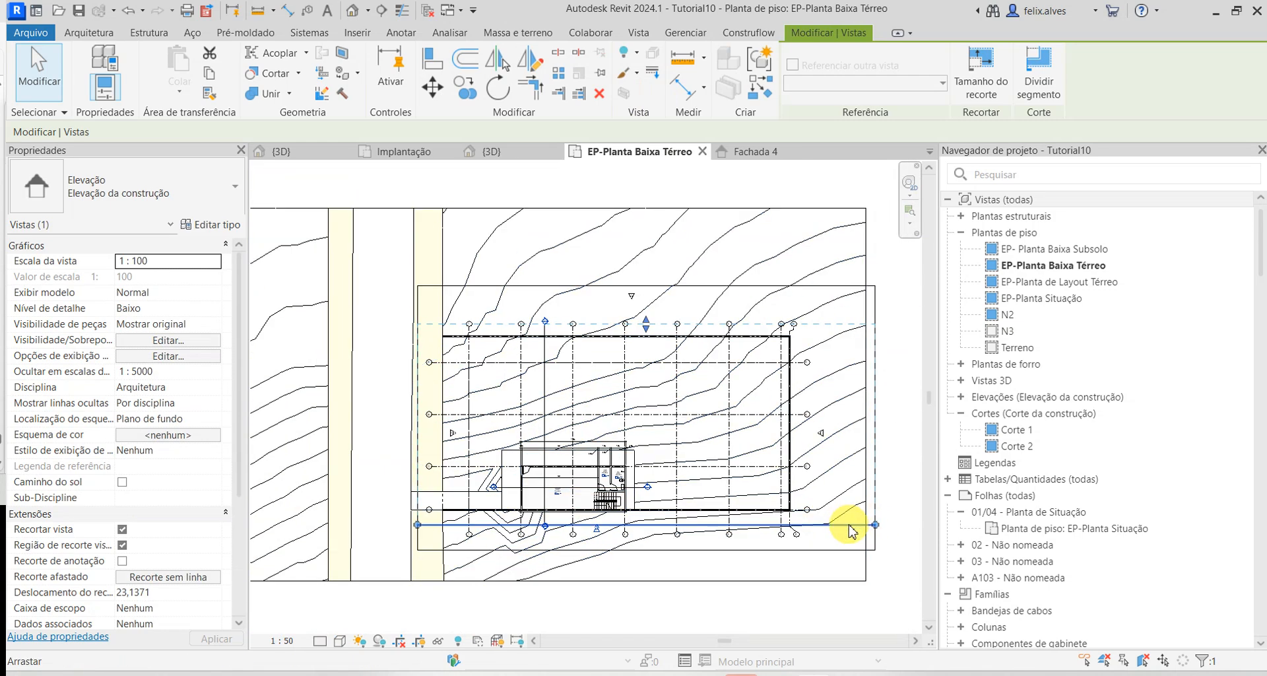
pyautogui.click(820, 432)
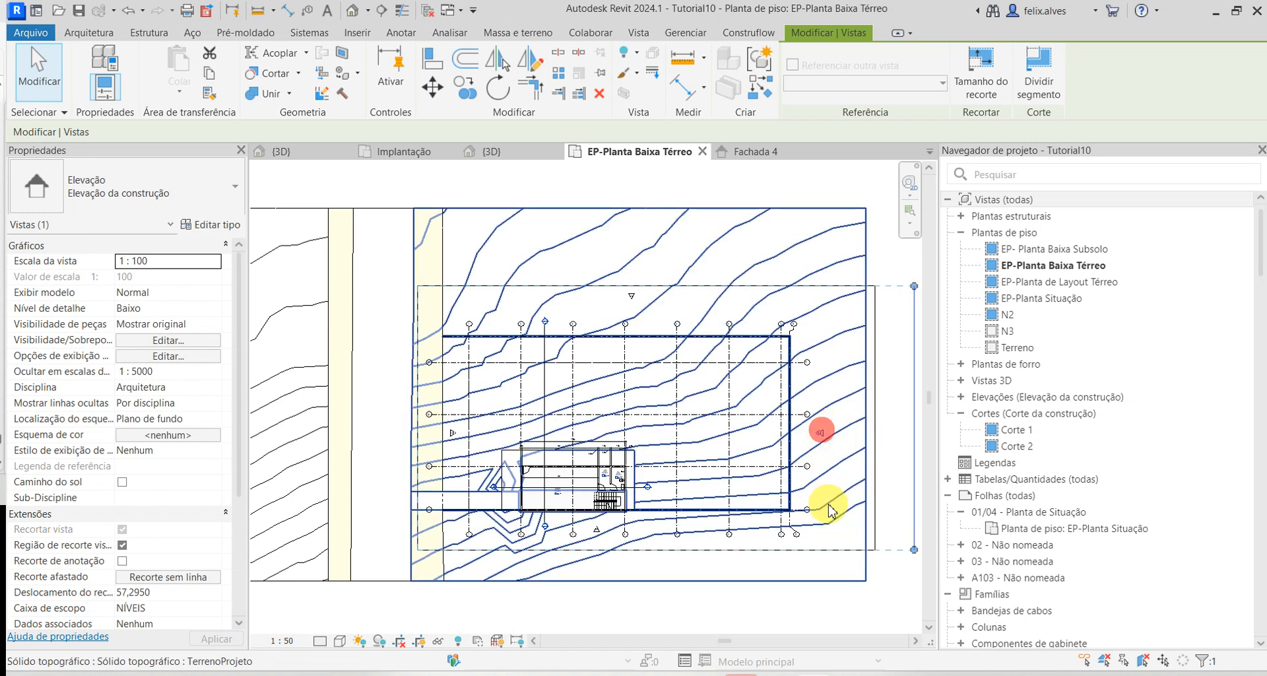
pyautogui.moveTo(830, 506); pyautogui.dragTo(755, 493, button='middle')
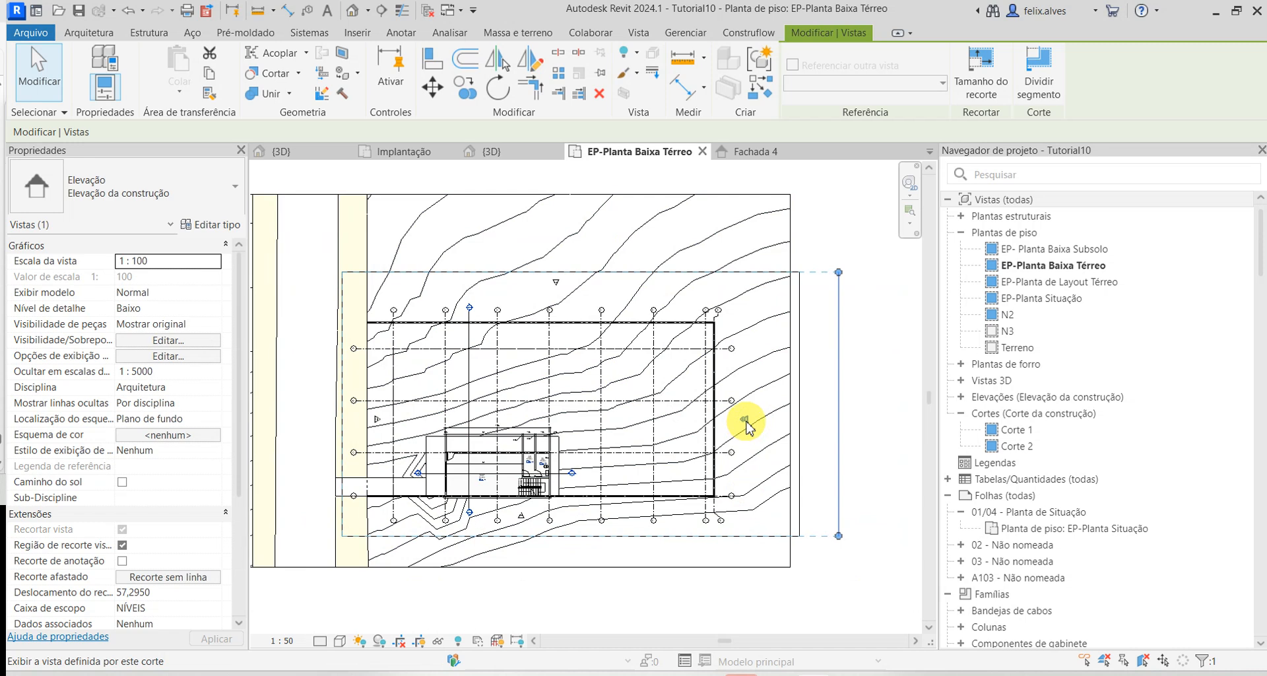
# - Move the cut line of the site's right-side elevation inward to just beside the house and open its Fachada 3 view
pyautogui.click(842, 433)
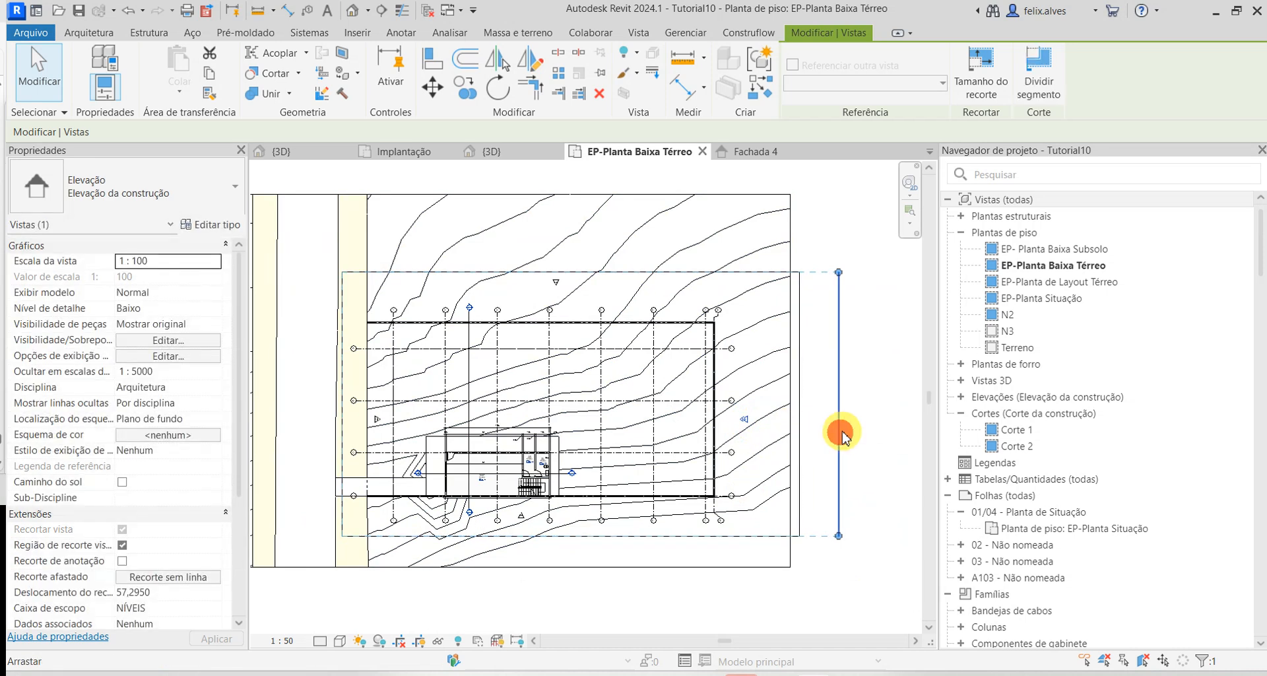
pyautogui.moveTo(843, 451)
pyautogui.mouseDown()
pyautogui.moveTo(812, 430)
pyautogui.moveTo(589, 449)
pyautogui.mouseUp()
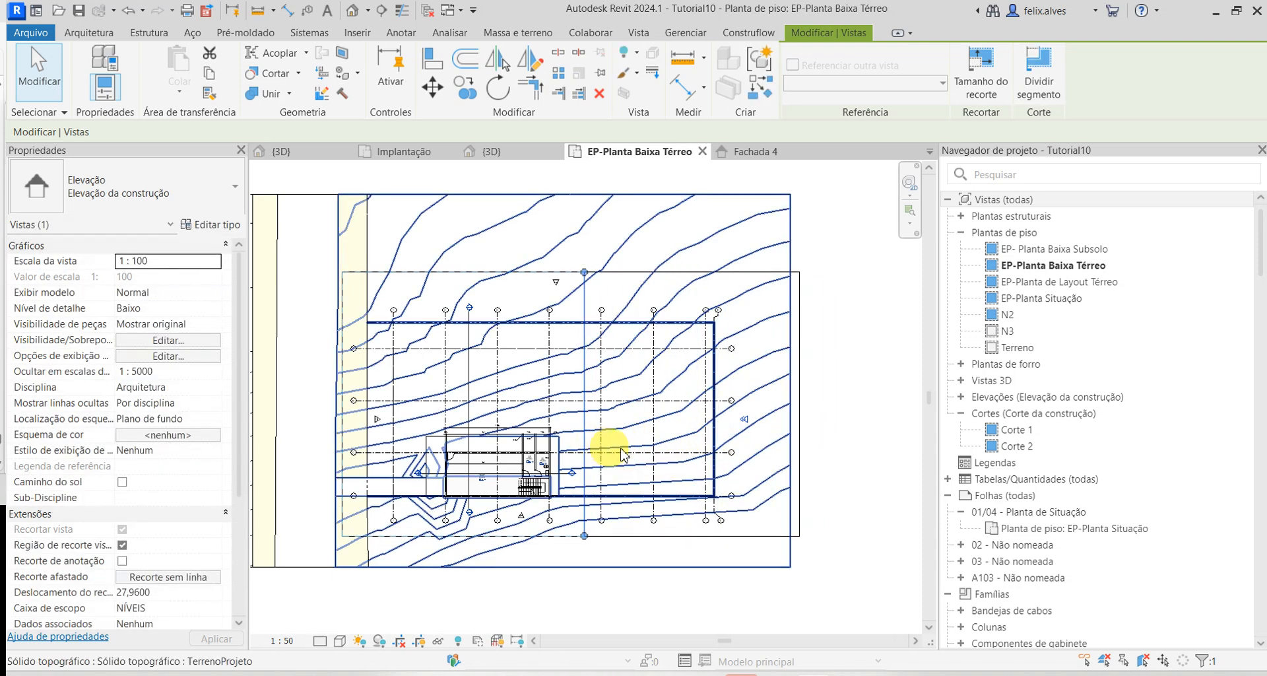
pyautogui.rightClick(746, 422)
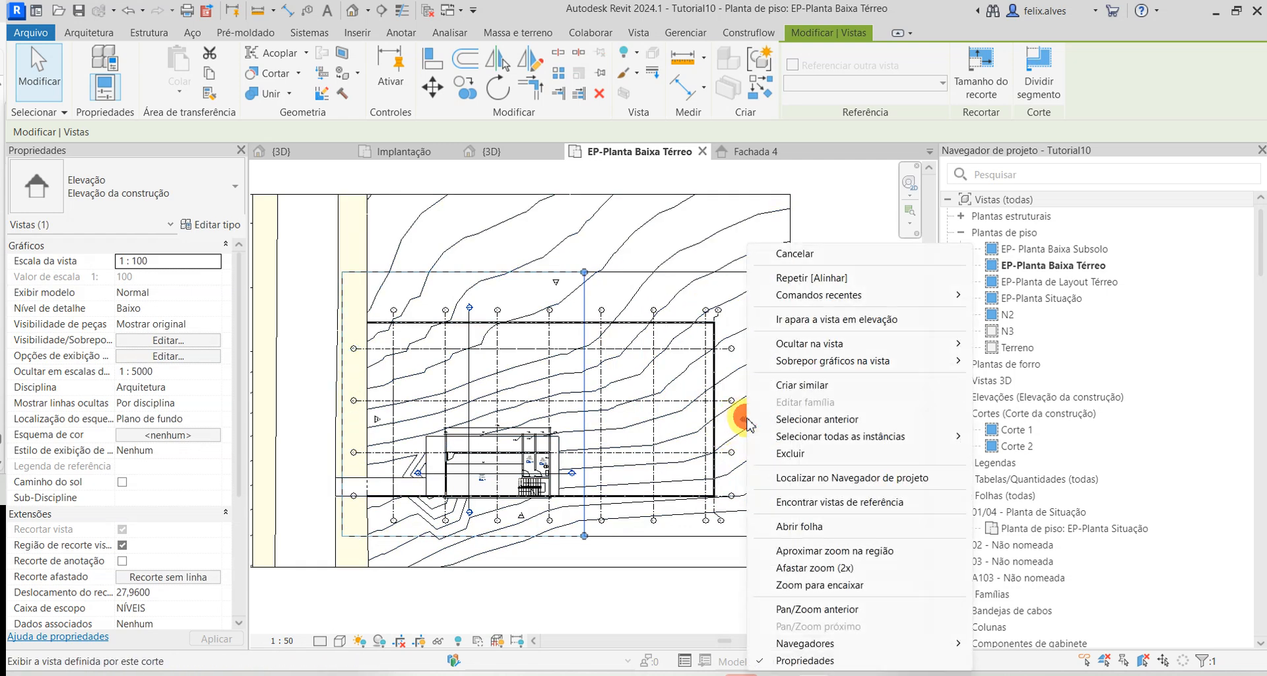
pyautogui.click(865, 321)
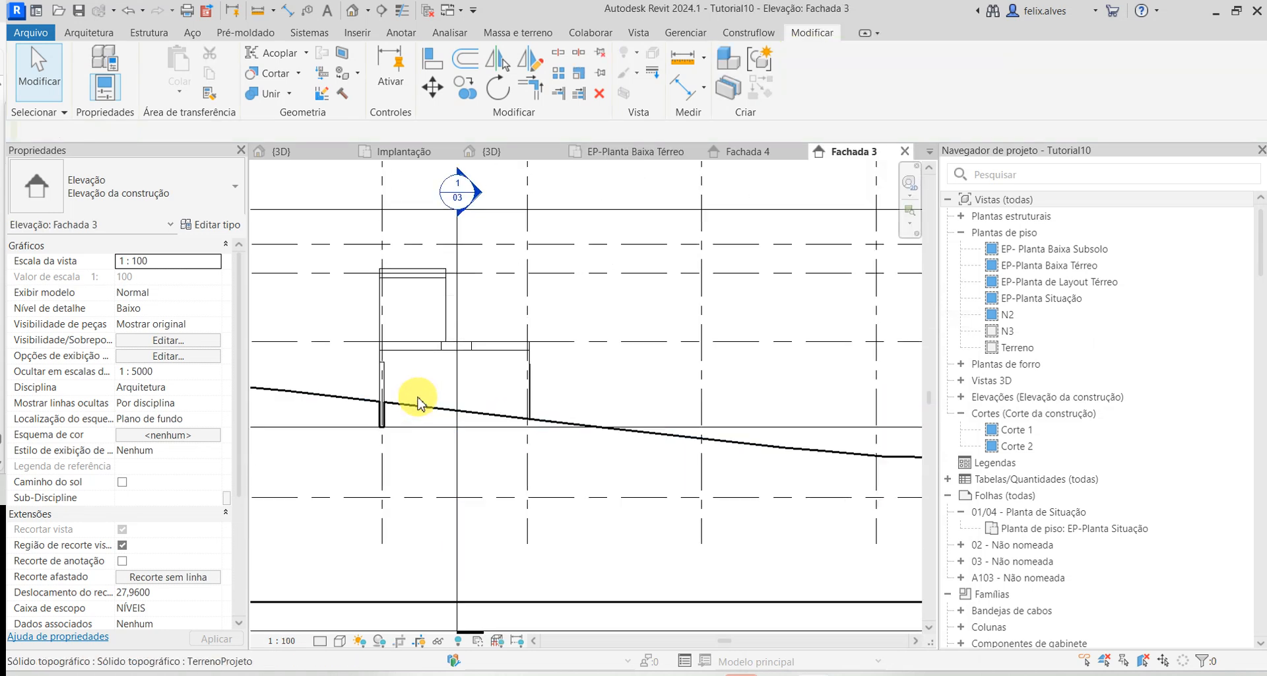
# - Set the Fachada 3 elevation's visual style to Cores consistentes
pyautogui.scroll(2, 436, 396)
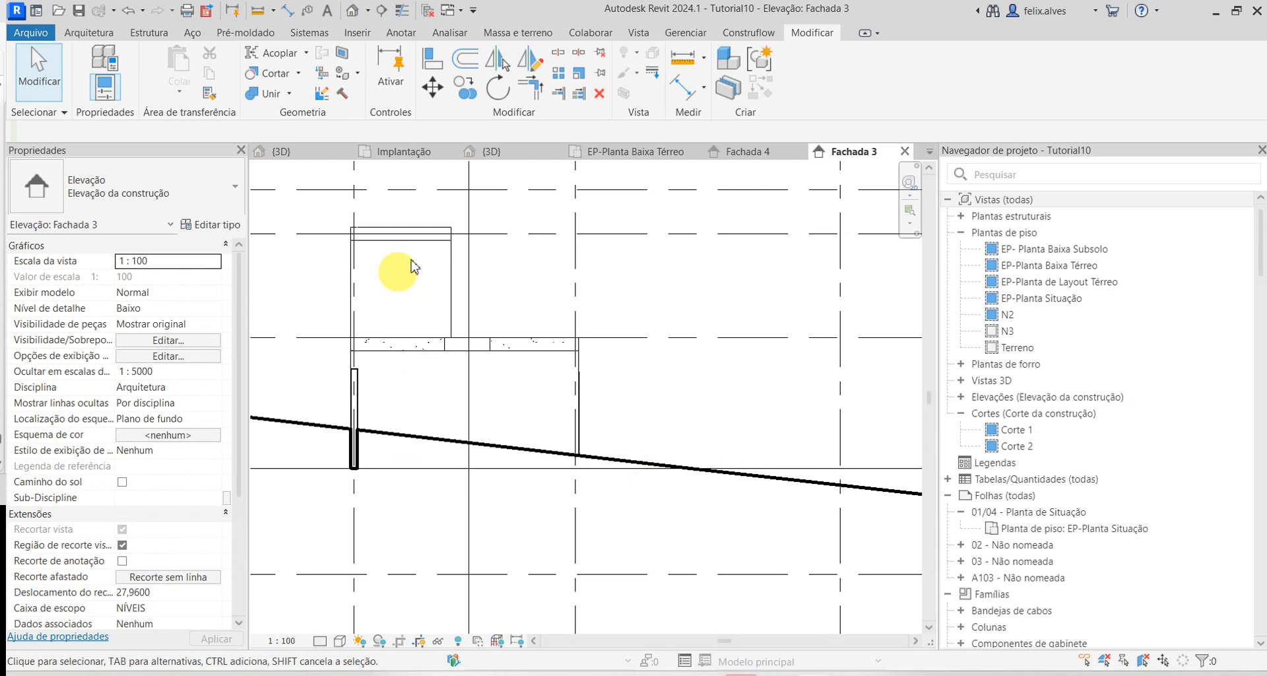
pyautogui.click(340, 640)
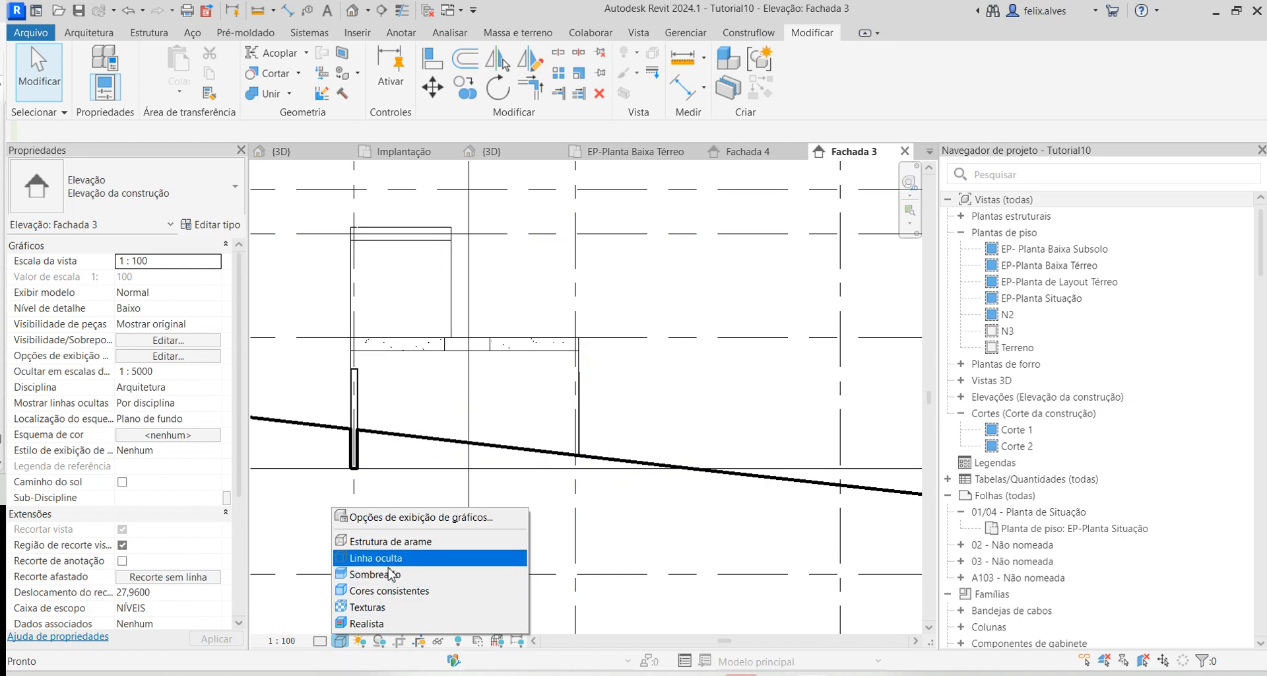
pyautogui.click(386, 591)
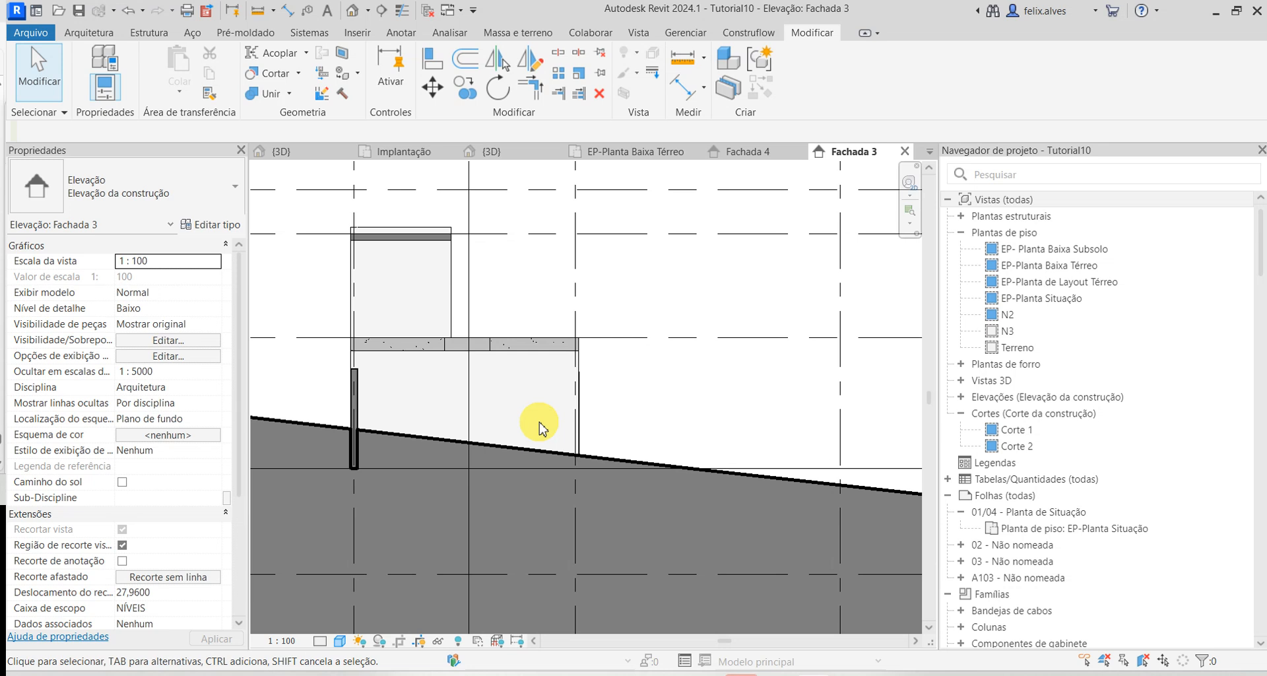
pyautogui.scroll(-2, 538, 419)
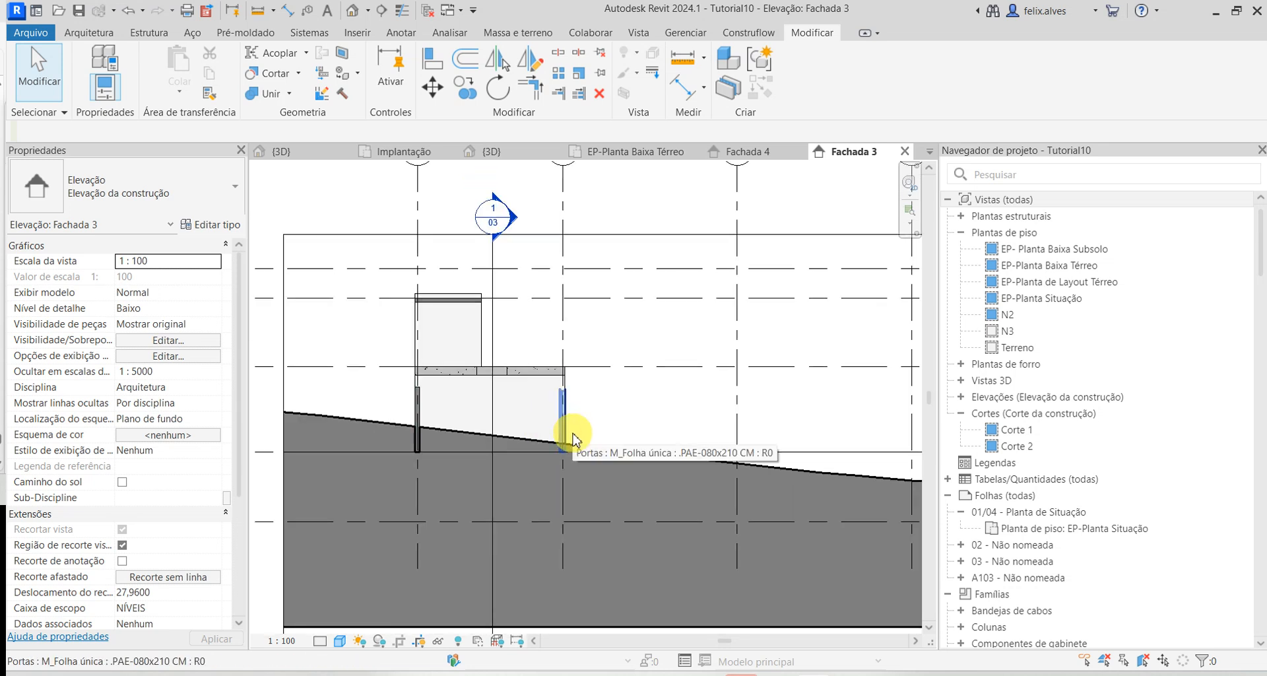
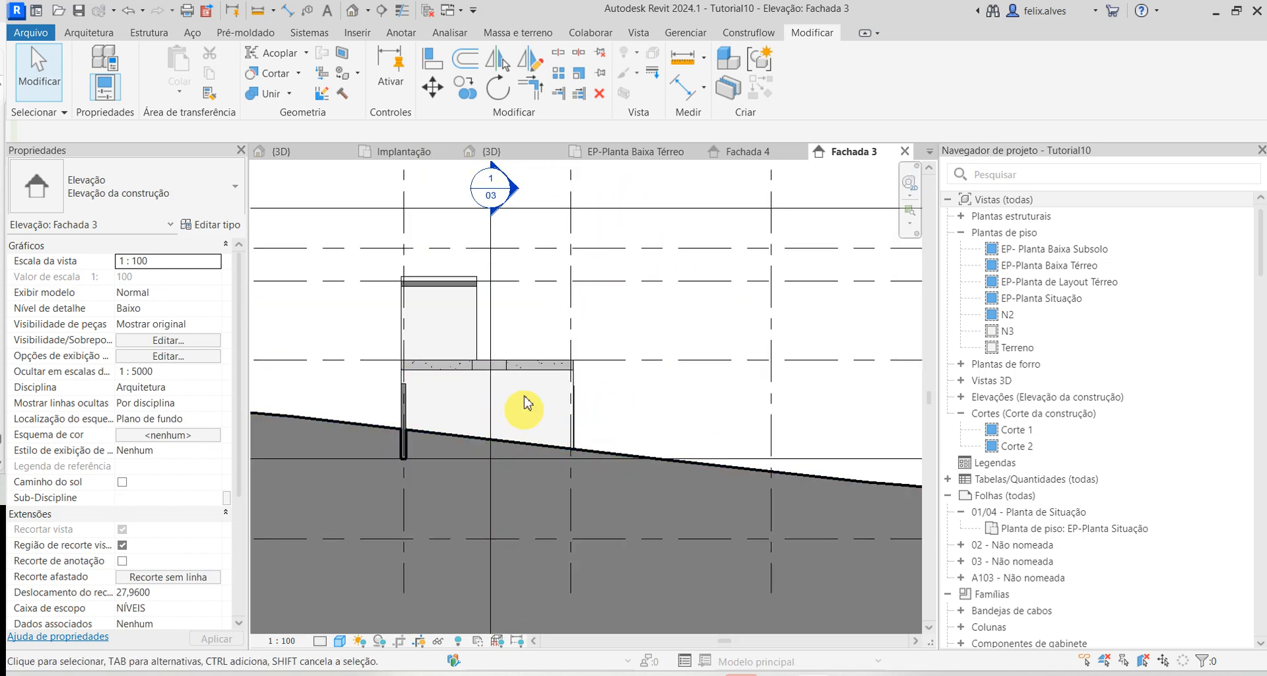
# - Try hiding the topographic solid's category in the Fachada 3 elevation, and undo the hiding
pyautogui.scroll(2, 561, 399)
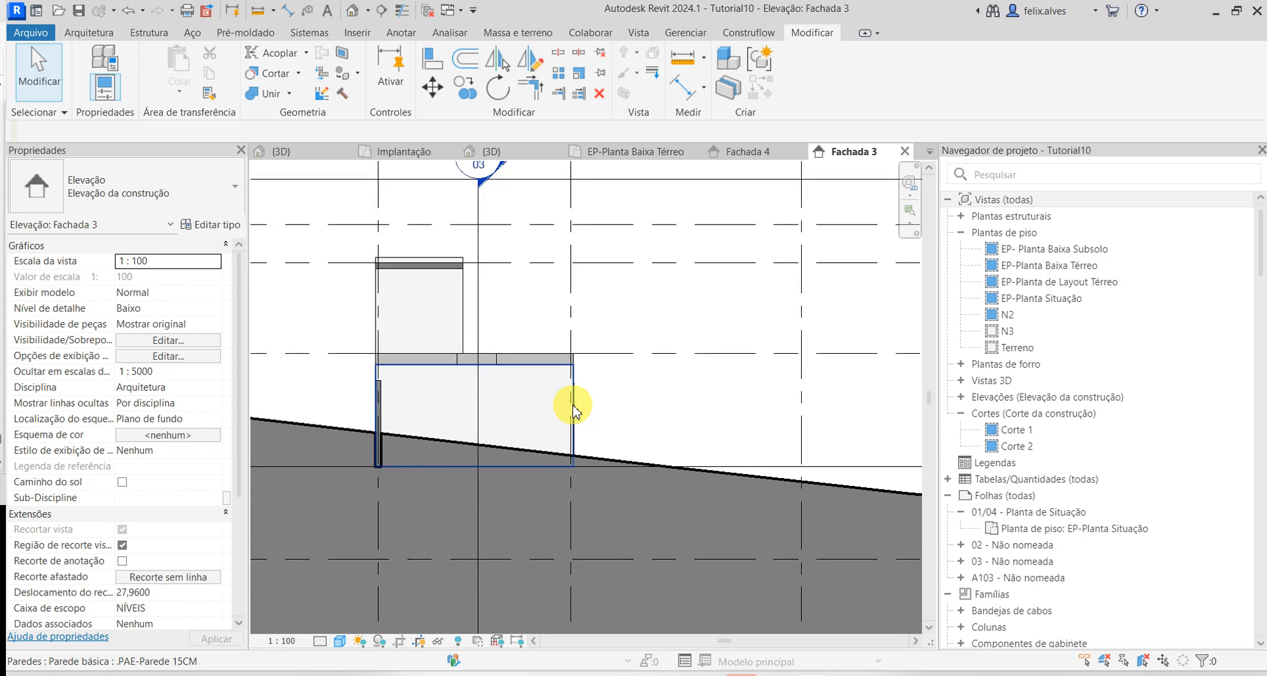
pyautogui.click(533, 453)
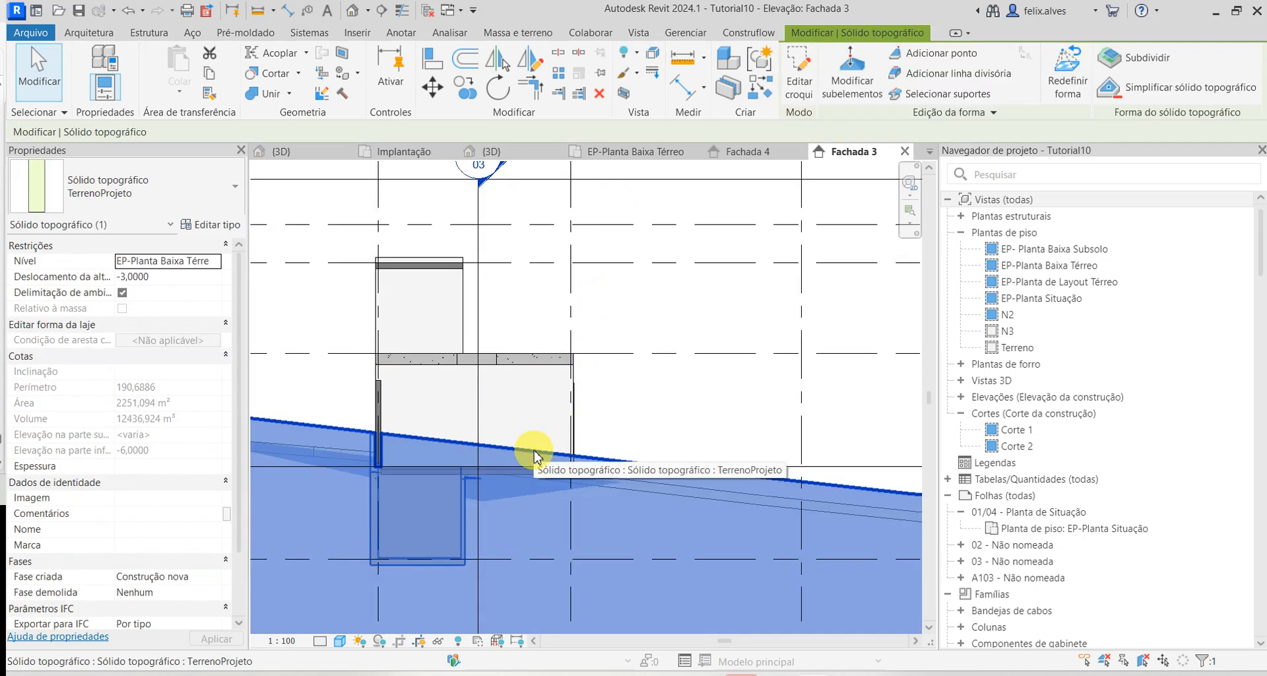
pyautogui.rightClick(535, 454)
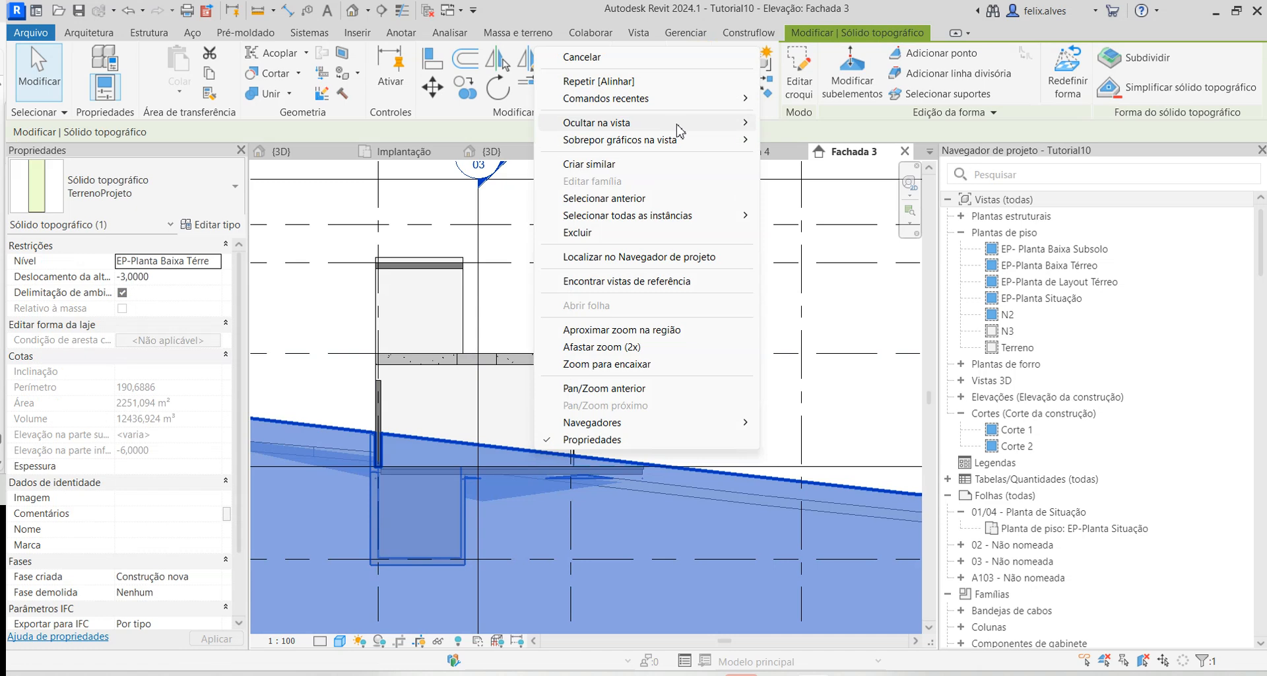
pyautogui.moveTo(683, 124)
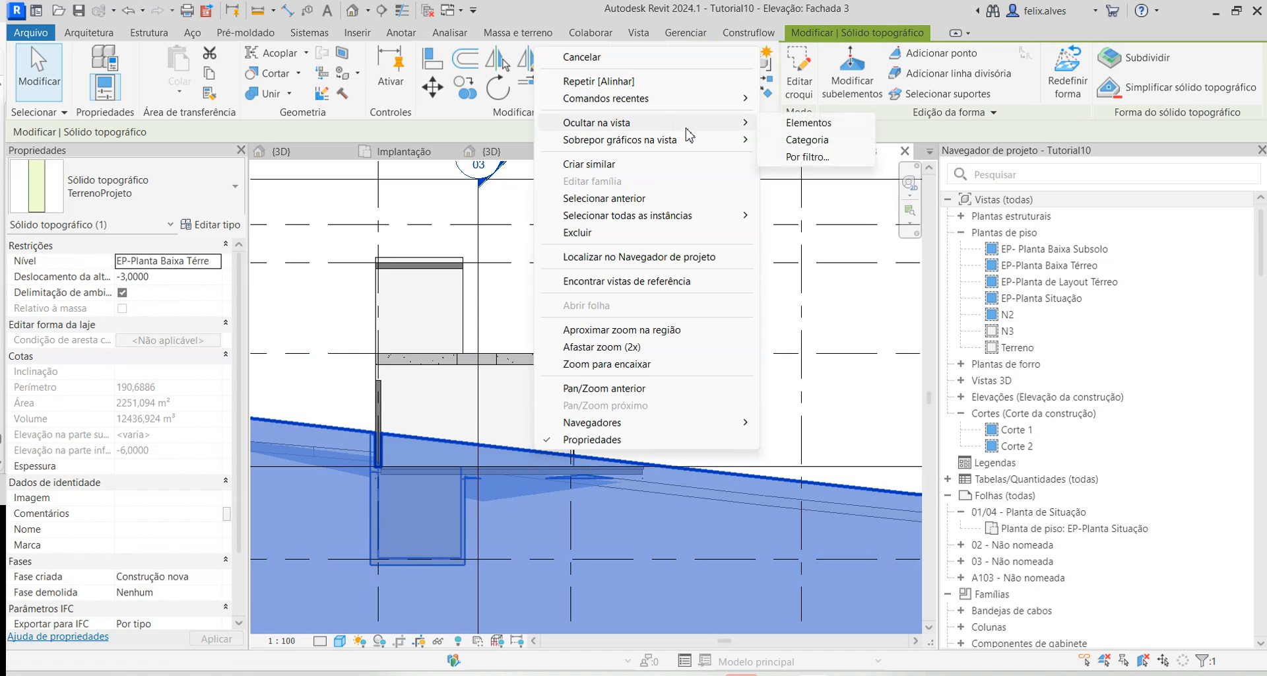
pyautogui.click(816, 141)
pyautogui.scroll(-3, 679, 422)
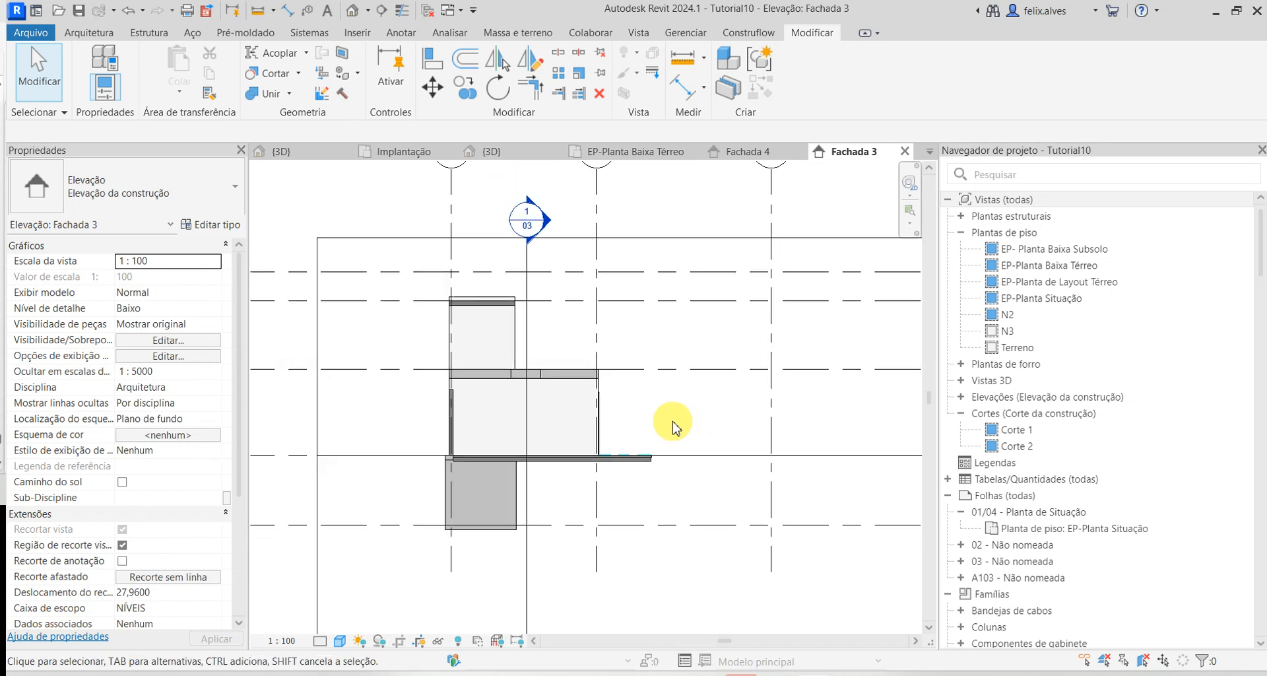
pyautogui.hotkey('ctrl', 'z')
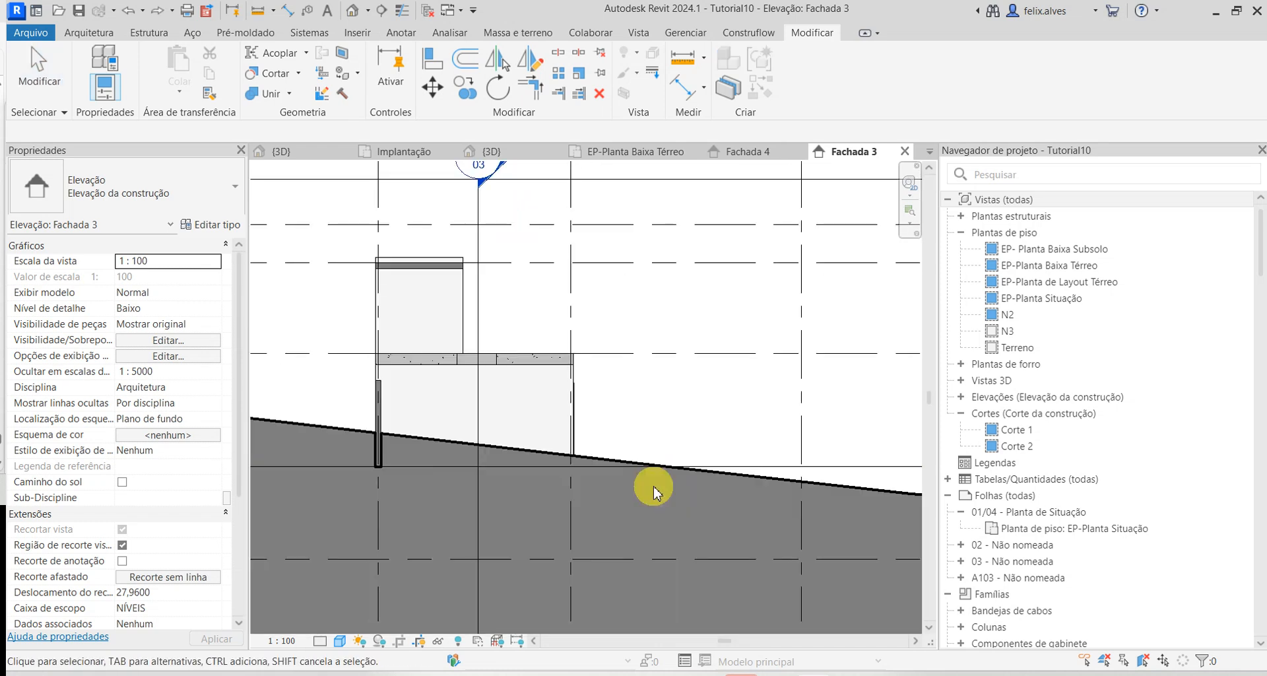
# - Add the text note "PINTURA ACRÍLICA BRANCA" beside the house, with a two-segment leader pointing at the ground-floor wall
pyautogui.scroll(3, 730, 370)
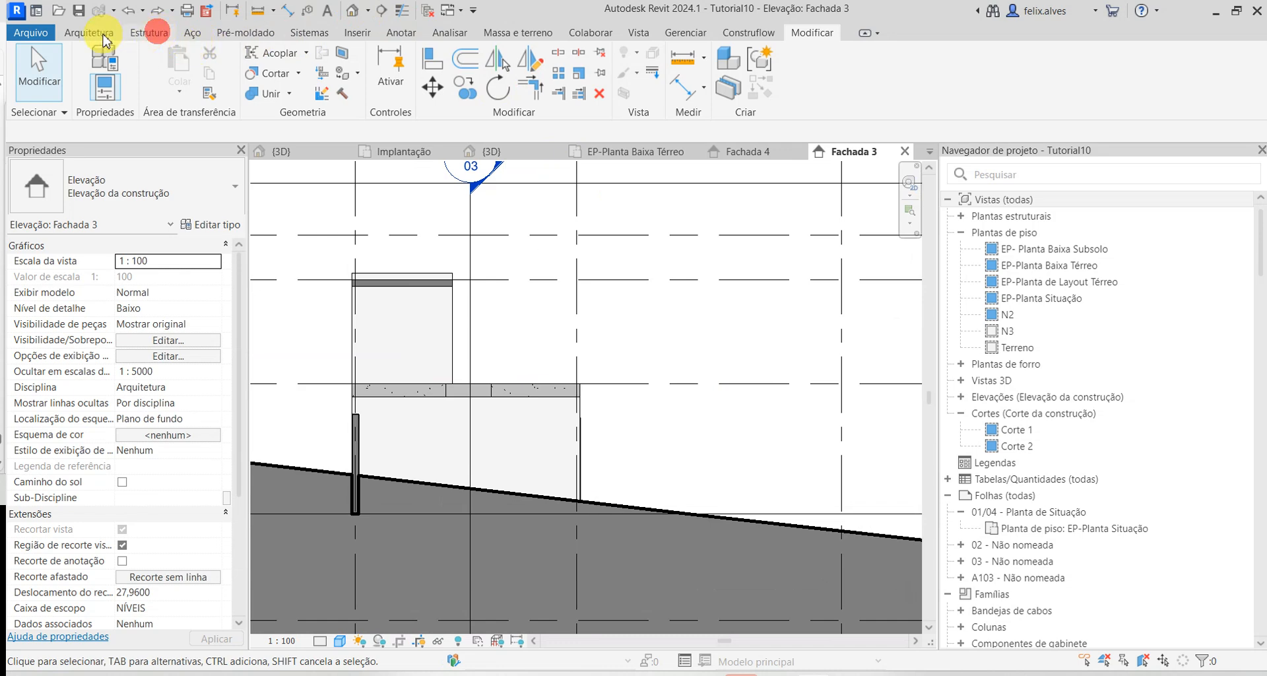
pyautogui.click(150, 32)
pyautogui.click(396, 32)
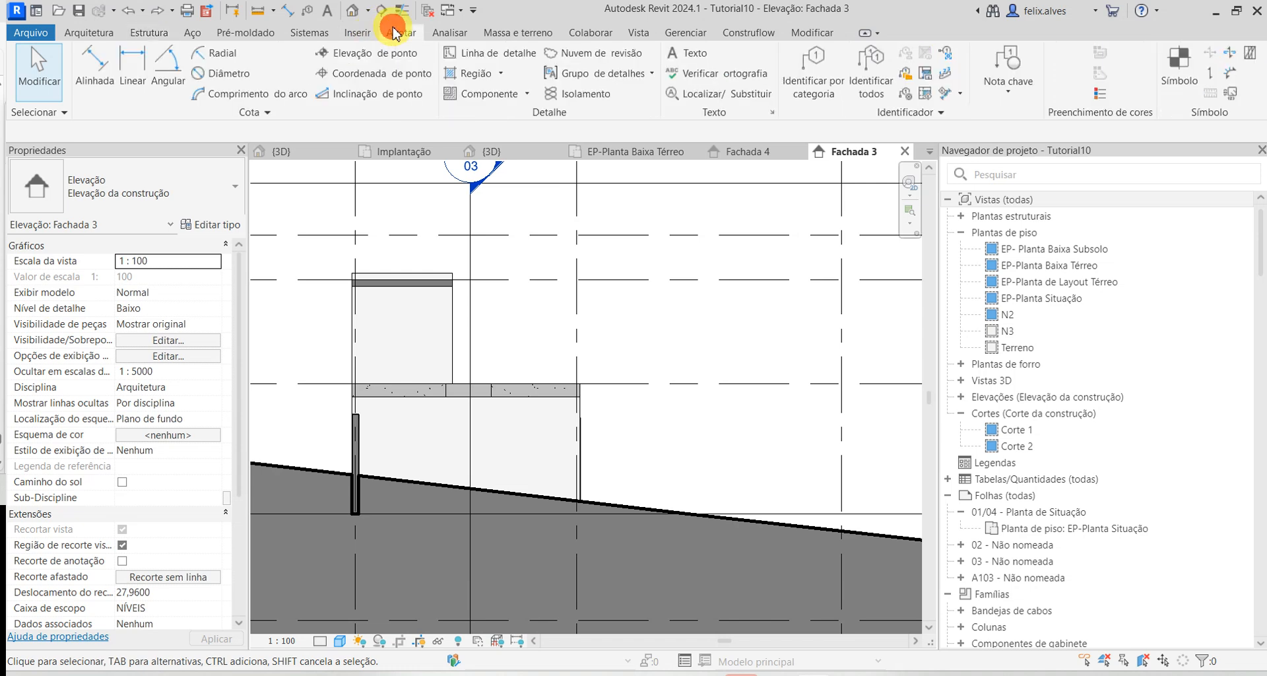
pyautogui.click(686, 55)
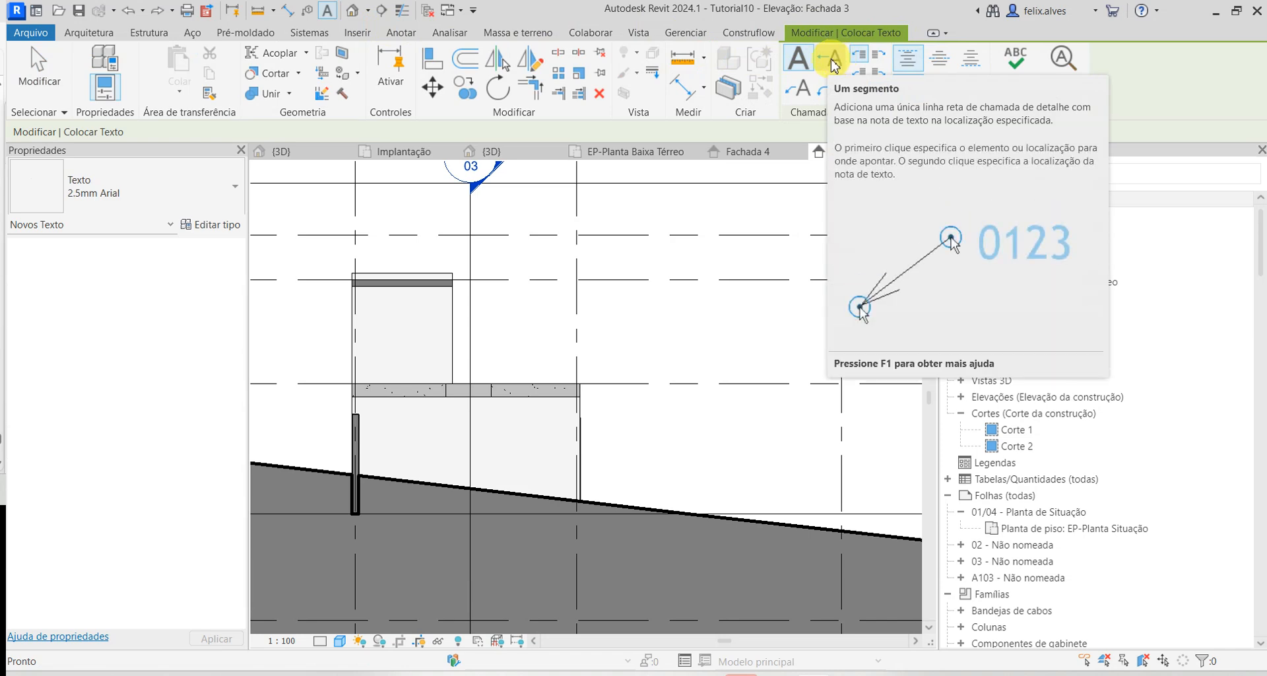
pyautogui.click(803, 89)
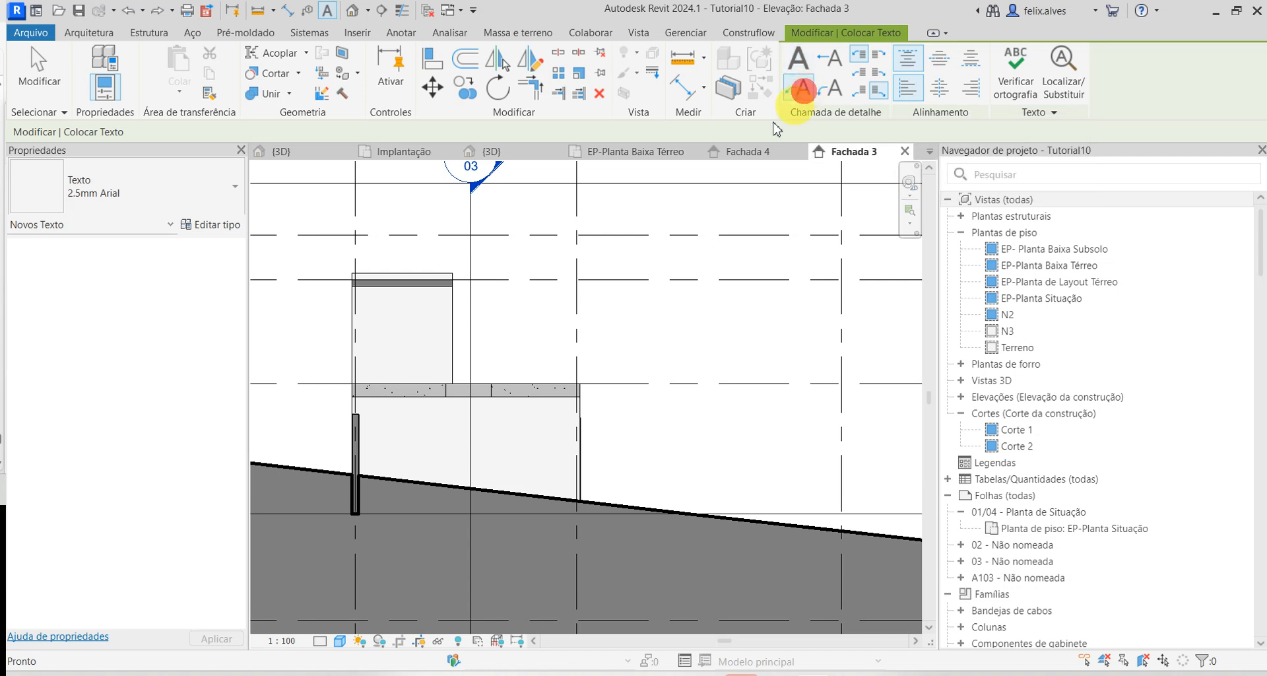
pyautogui.scroll(2, 602, 409)
pyautogui.click(545, 437)
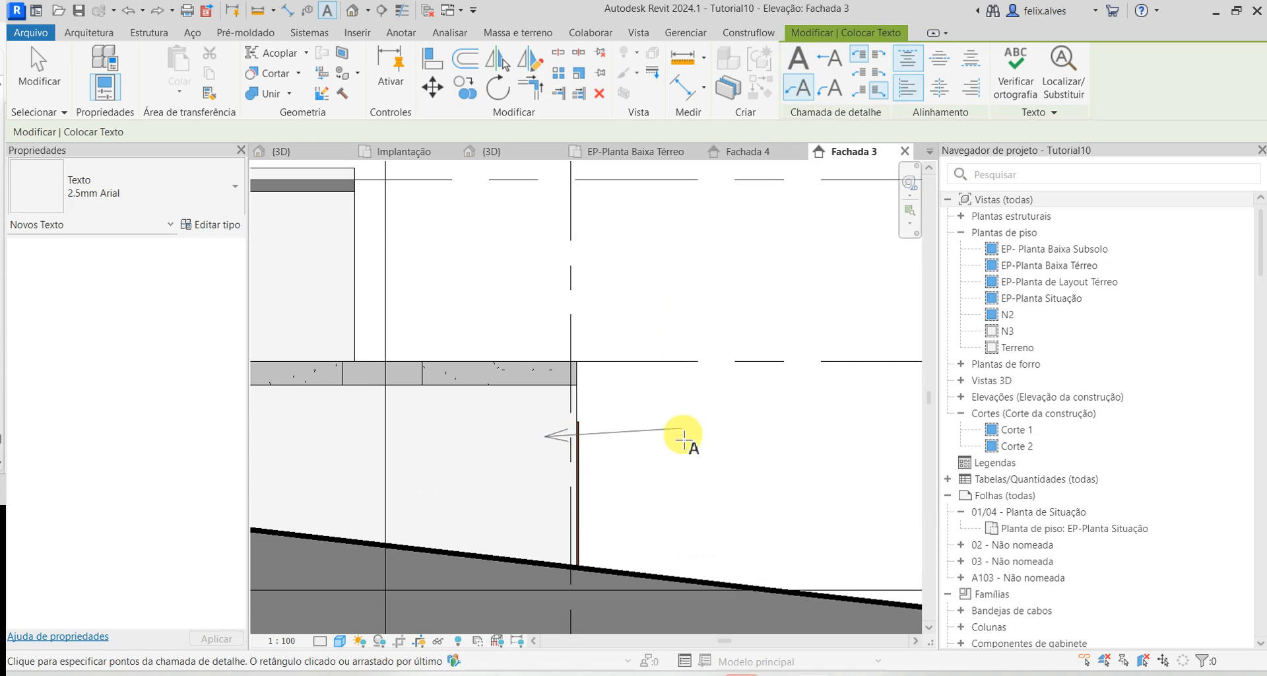
pyautogui.click(683, 437)
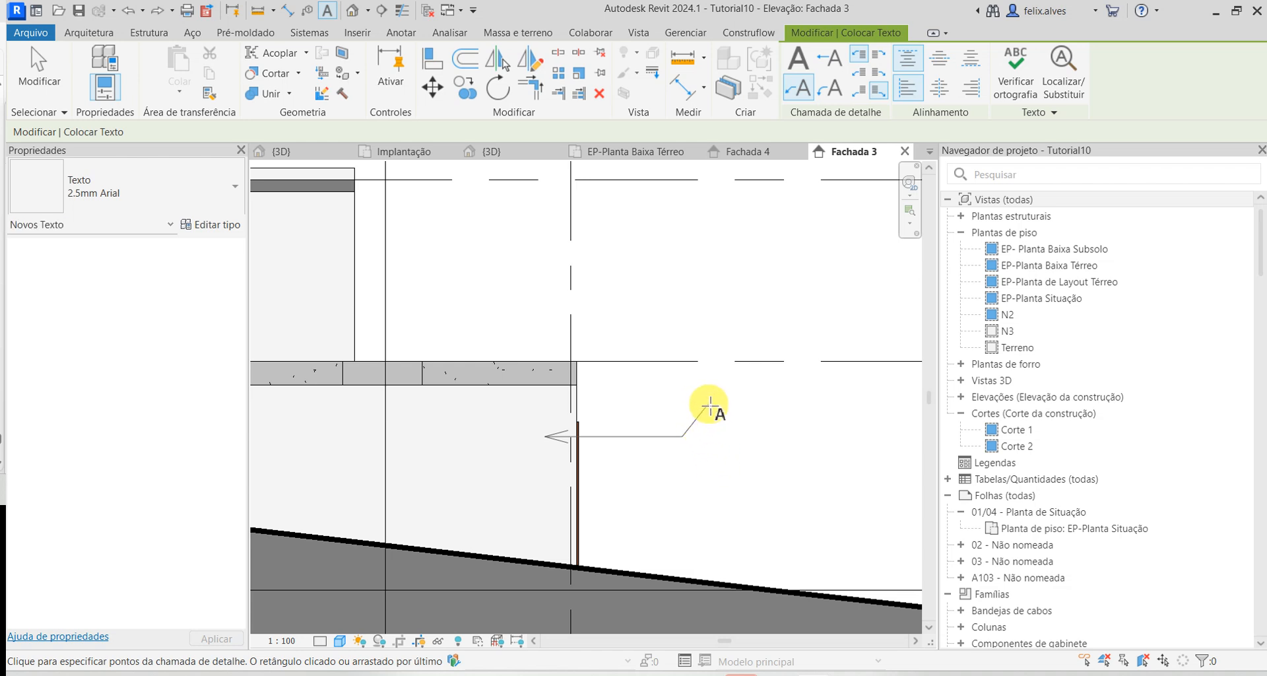
pyautogui.click(710, 404)
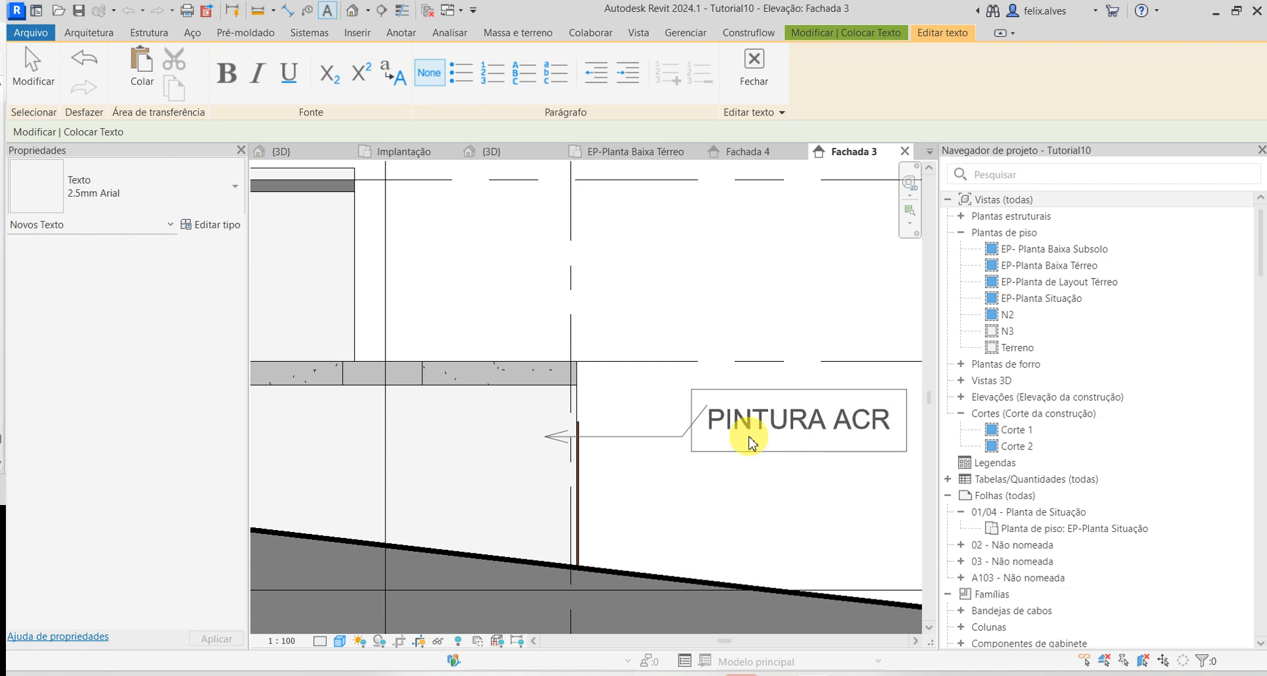
pyautogui.write('ICA BRA')
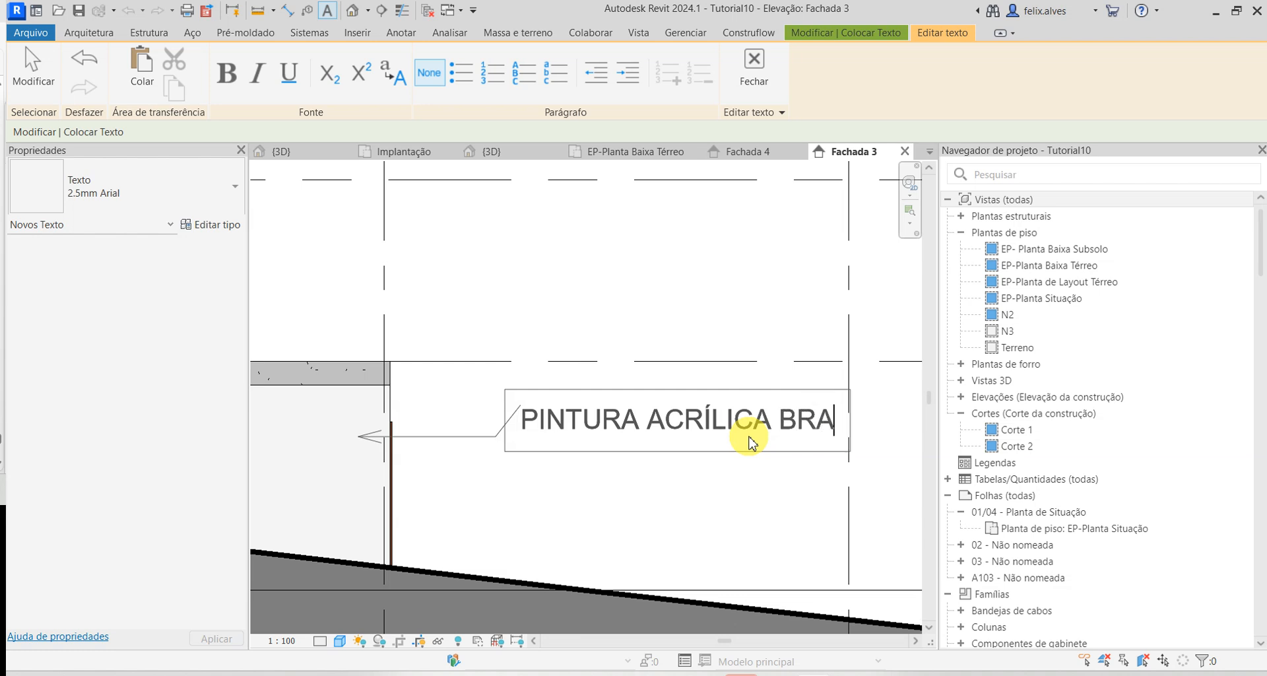
pyautogui.write('NCA')
pyautogui.click(829, 513)
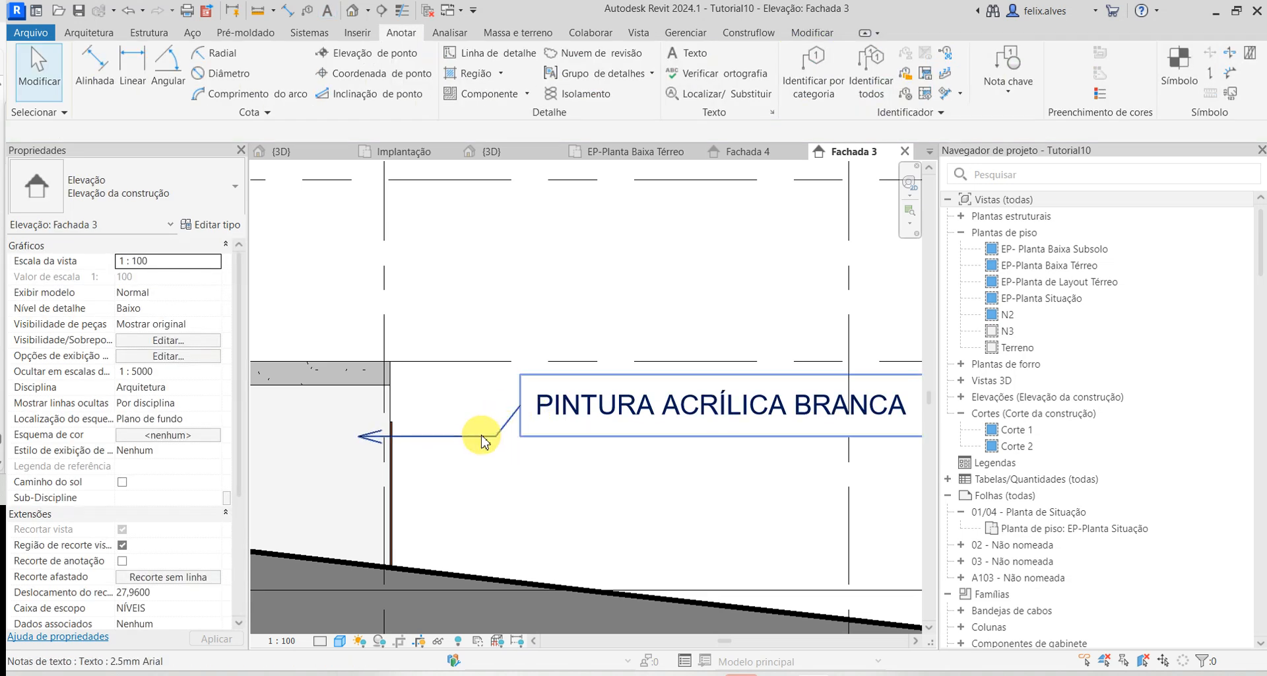
# - Reshape the paint note's leader by moving its elbow level with the text, so the segment beside the text runs horizontally
pyautogui.click(483, 437)
pyautogui.moveTo(496, 437); pyautogui.dragTo(445, 408)
pyautogui.click(505, 464)
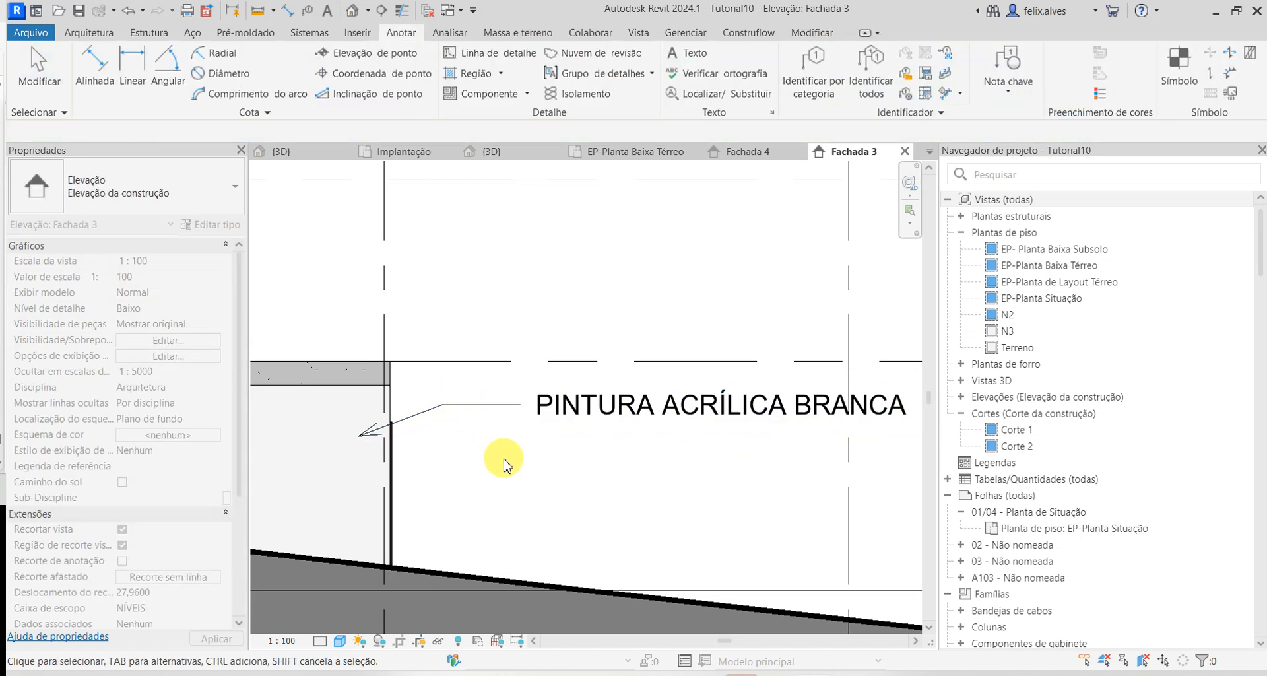
# - Add the text note "ESTRUTURA DE CONCRETO APARENTE" above the paint note, with a two-segment leader pointing at the concrete edge beam
pyautogui.scroll(-5, 506, 462)
pyautogui.moveTo(532, 478); pyautogui.dragTo(680, 497, button='middle')
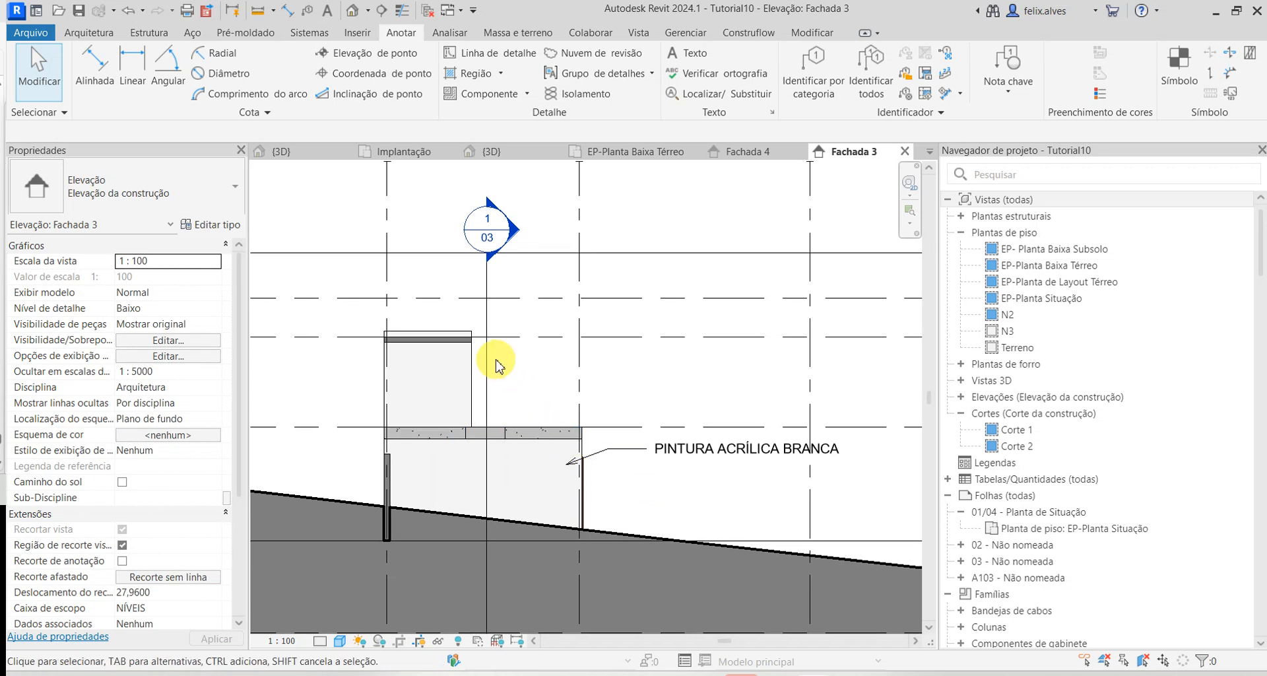
pyautogui.scroll(2, 517, 396)
pyautogui.moveTo(668, 385); pyautogui.dragTo(566, 372, button='middle')
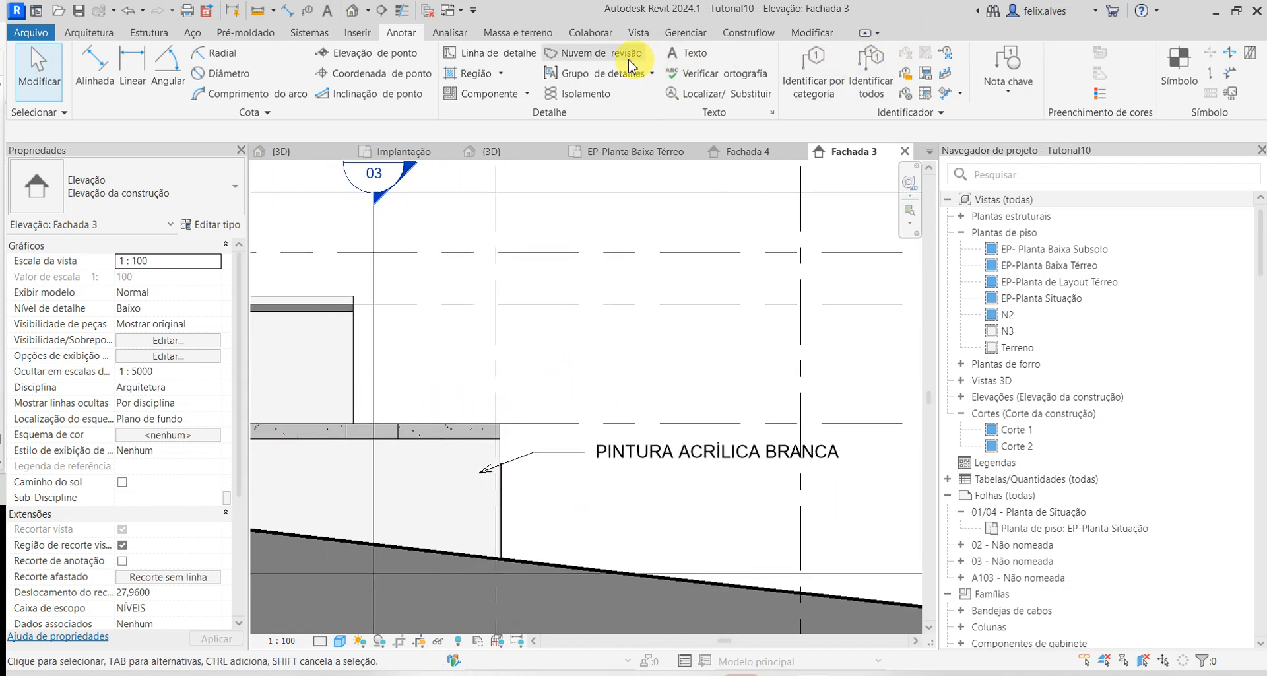
pyautogui.click(687, 56)
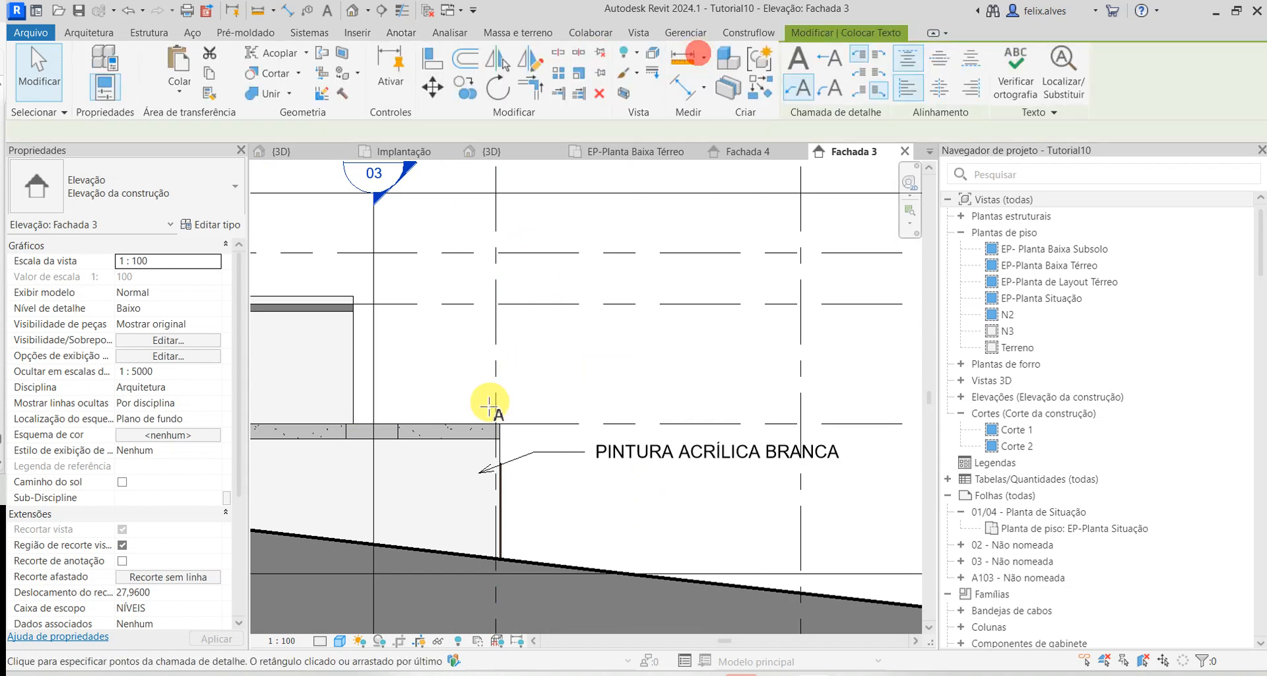
pyautogui.click(466, 431)
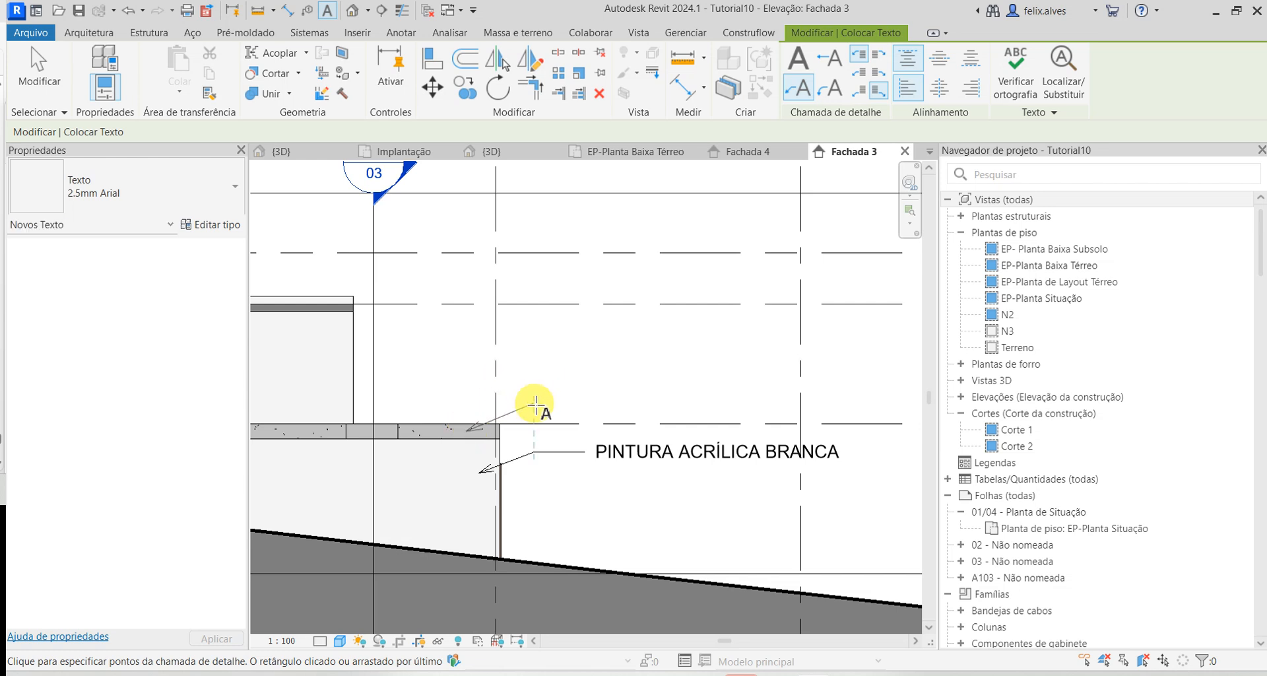
pyautogui.click(589, 403)
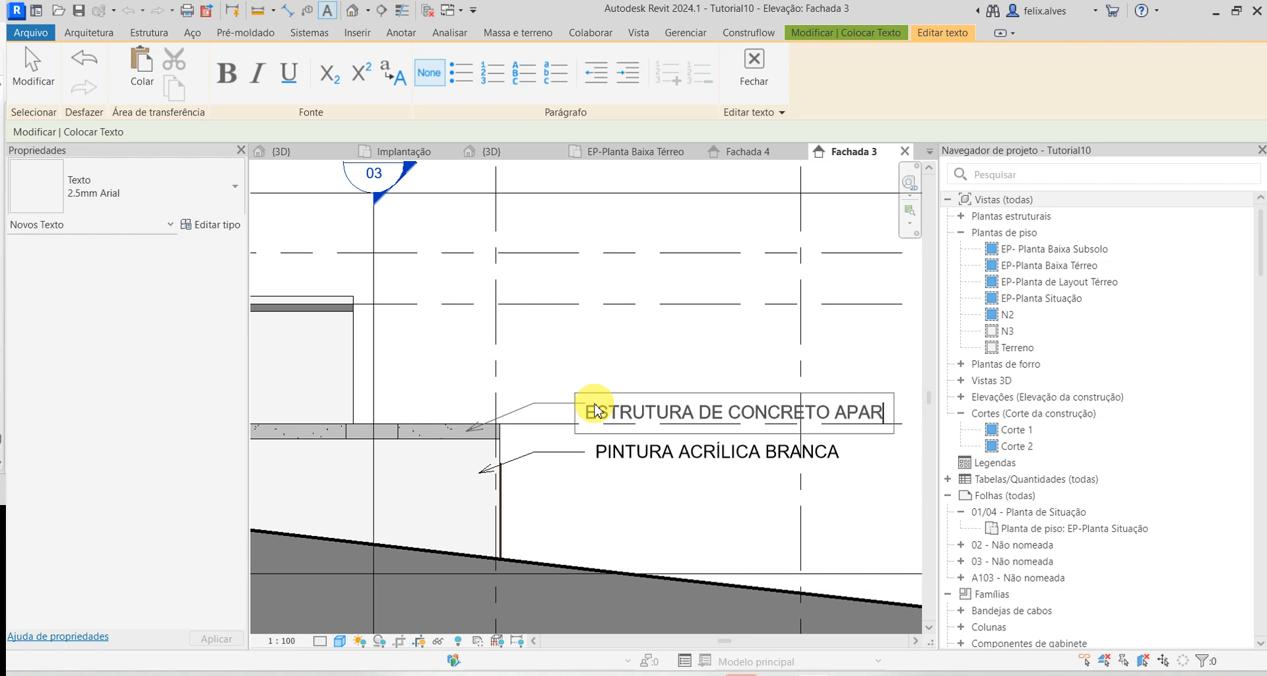
pyautogui.write('TE')
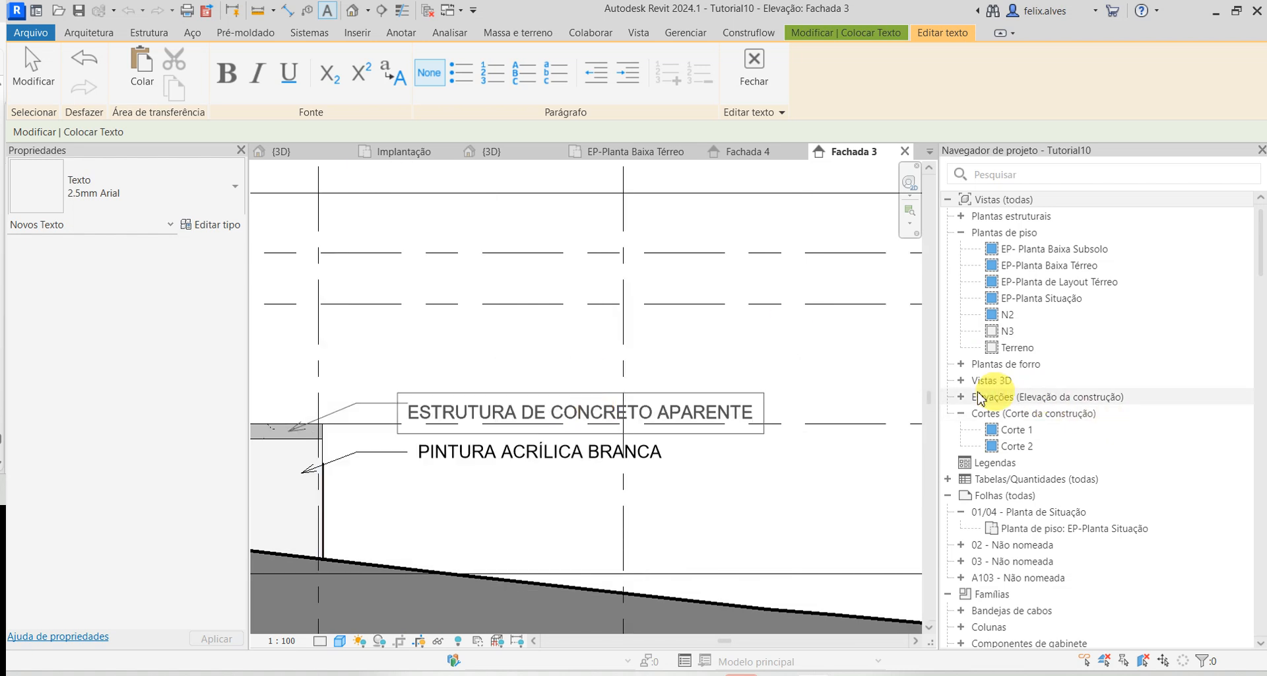
pyautogui.click(815, 378)
pyautogui.press('Escape')
pyautogui.press('Escape')
# - Finish editing the "ESTRUTURA DE CONCRETO APARENTE" note and select it together with its leader
pyautogui.scroll(-4, 760, 476)
pyautogui.moveTo(602, 425); pyautogui.dragTo(749, 428, button='middle')
pyautogui.scroll(1, 710, 426)
pyautogui.moveTo(615, 390); pyautogui.dragTo(580, 405, button='middle')
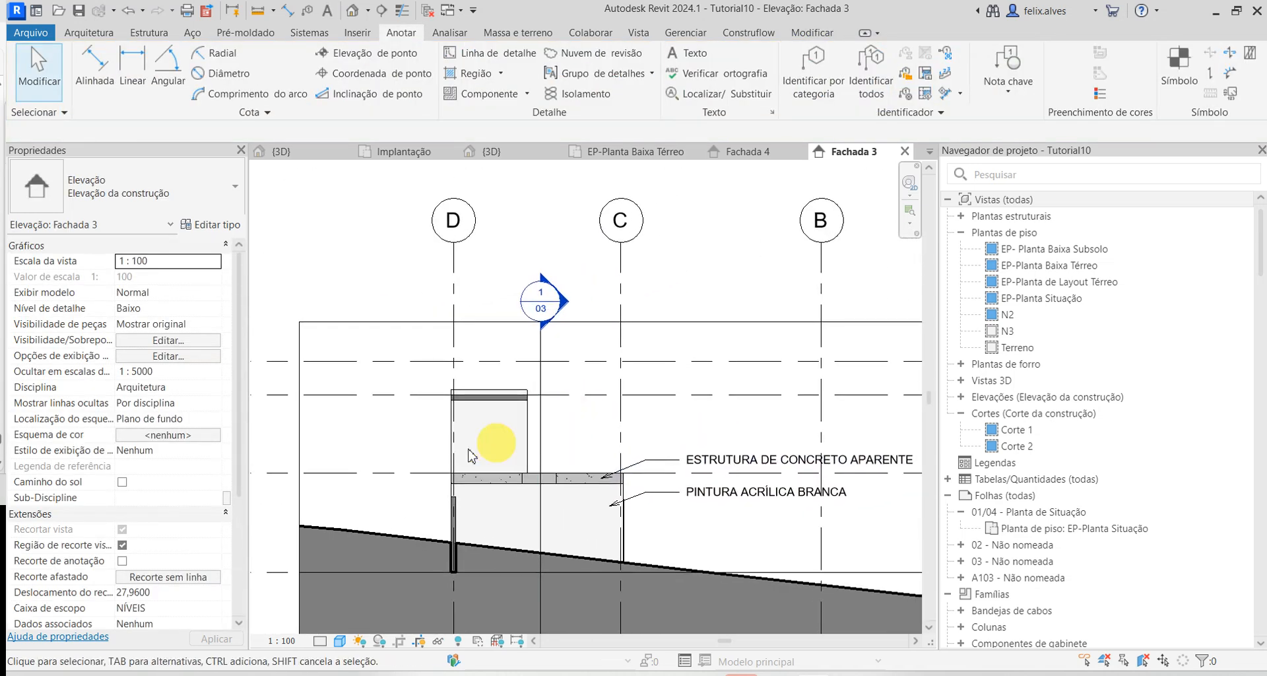
pyautogui.moveTo(465, 453); pyautogui.dragTo(362, 457, button='middle')
pyautogui.scroll(1, 364, 462)
pyautogui.click(625, 463)
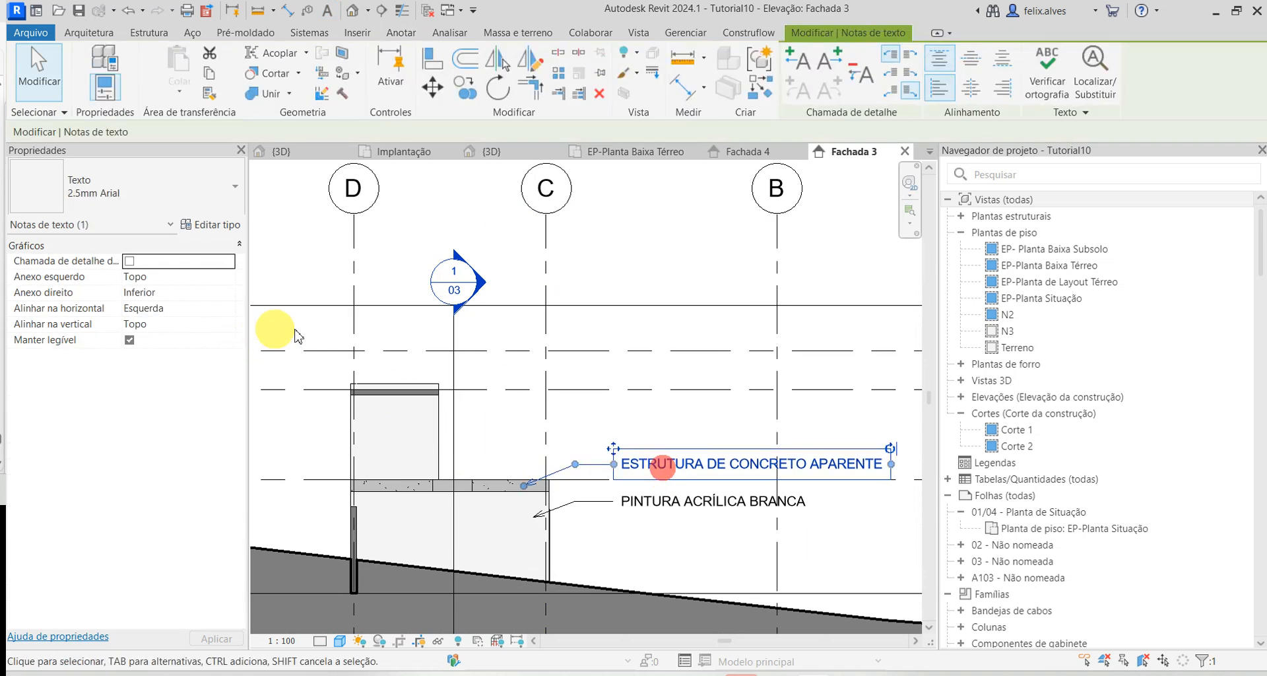
pyautogui.click(476, 97)
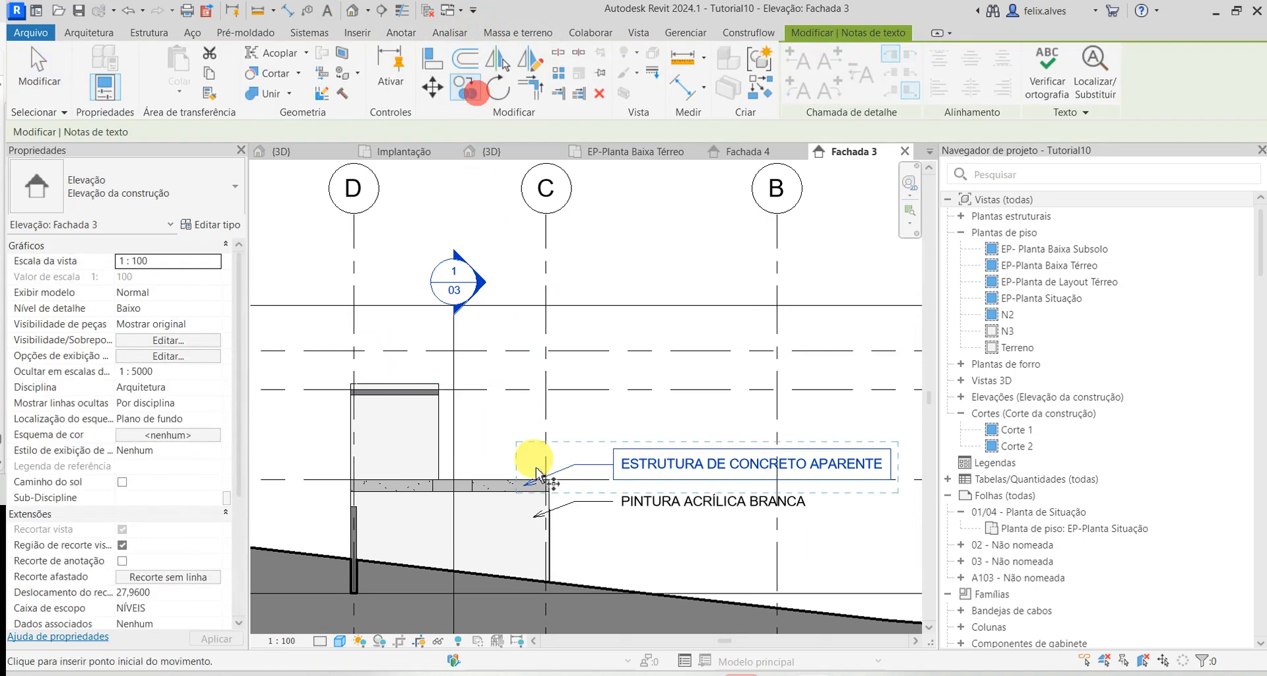
pyautogui.scroll(2, 527, 492)
pyautogui.scroll(2, 528, 493)
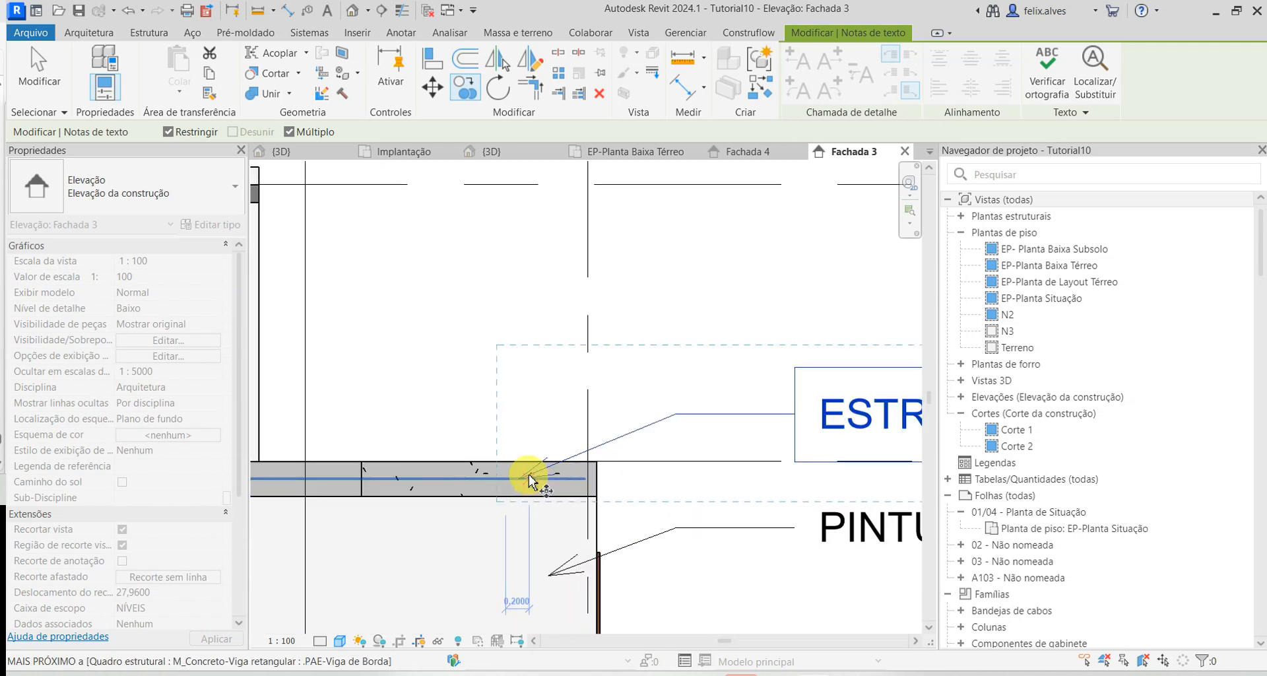
pyautogui.click(521, 478)
pyautogui.scroll(-2, 453, 317)
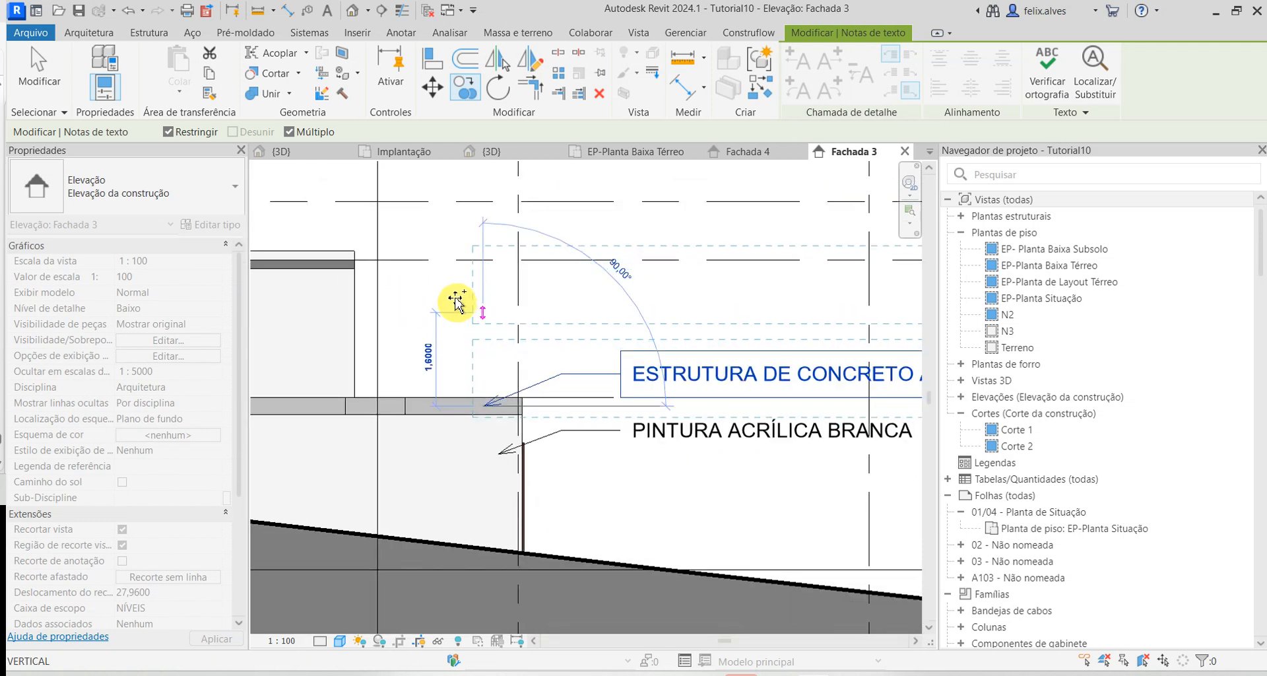
pyautogui.press('F8')
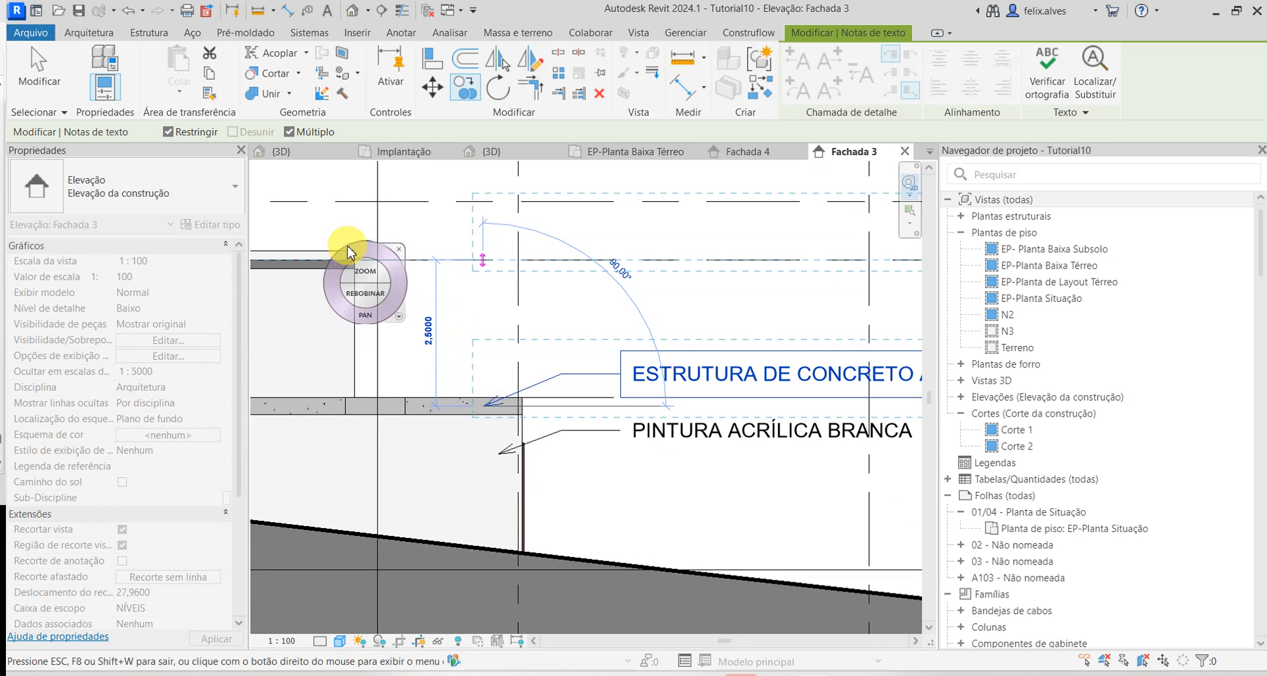
pyautogui.press('Escape')
pyautogui.press('Escape')
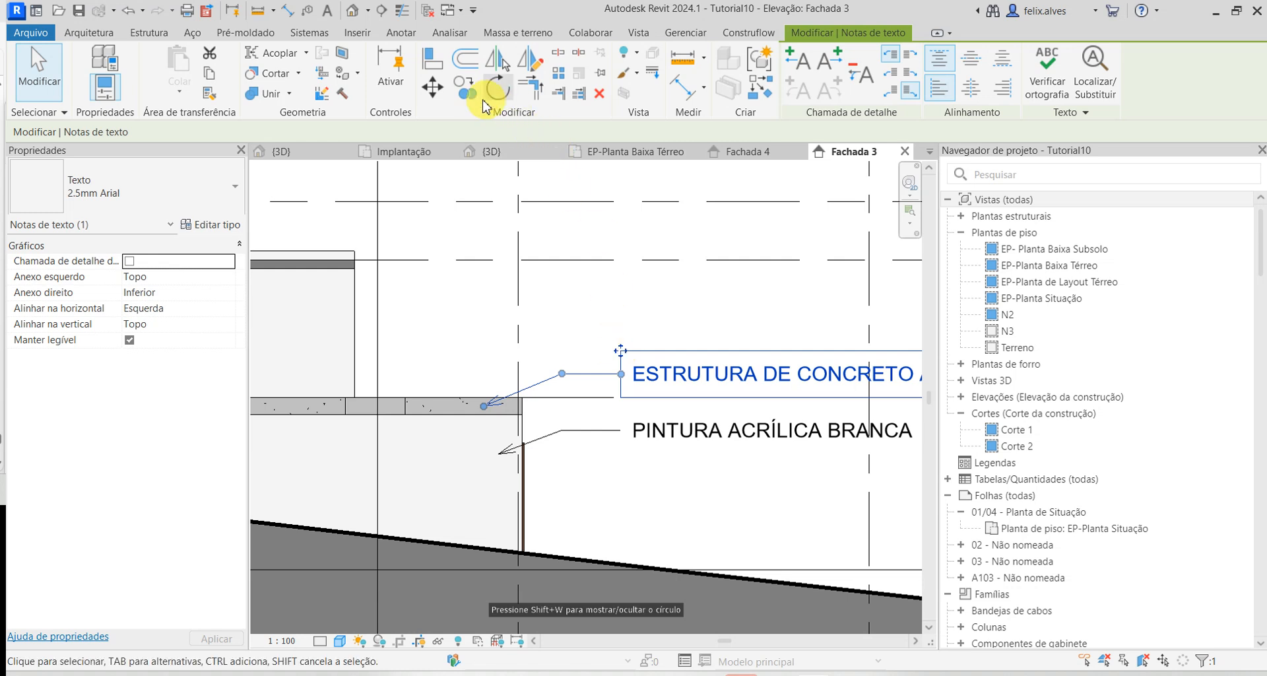
# - Copy the "ESTRUTURA DE CONCRETO APARENTE" note and its leader straight up, level with the upper volume's roof slab
pyautogui.click(466, 91)
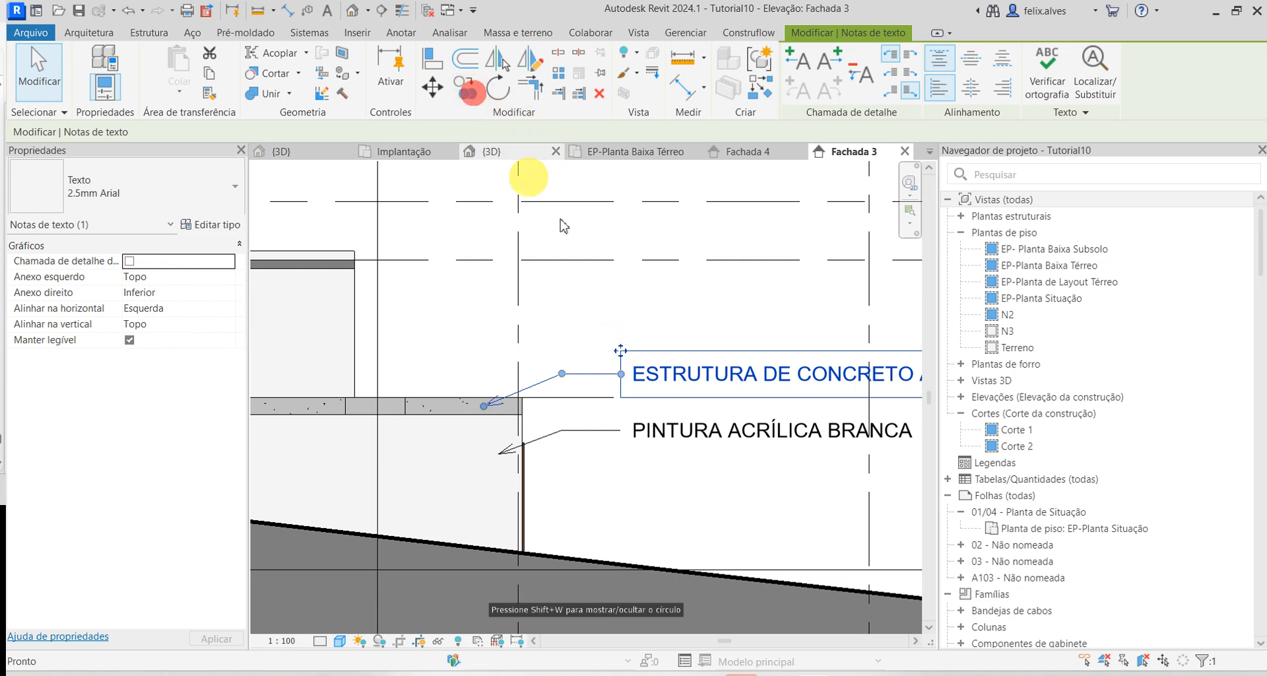
pyautogui.click(490, 404)
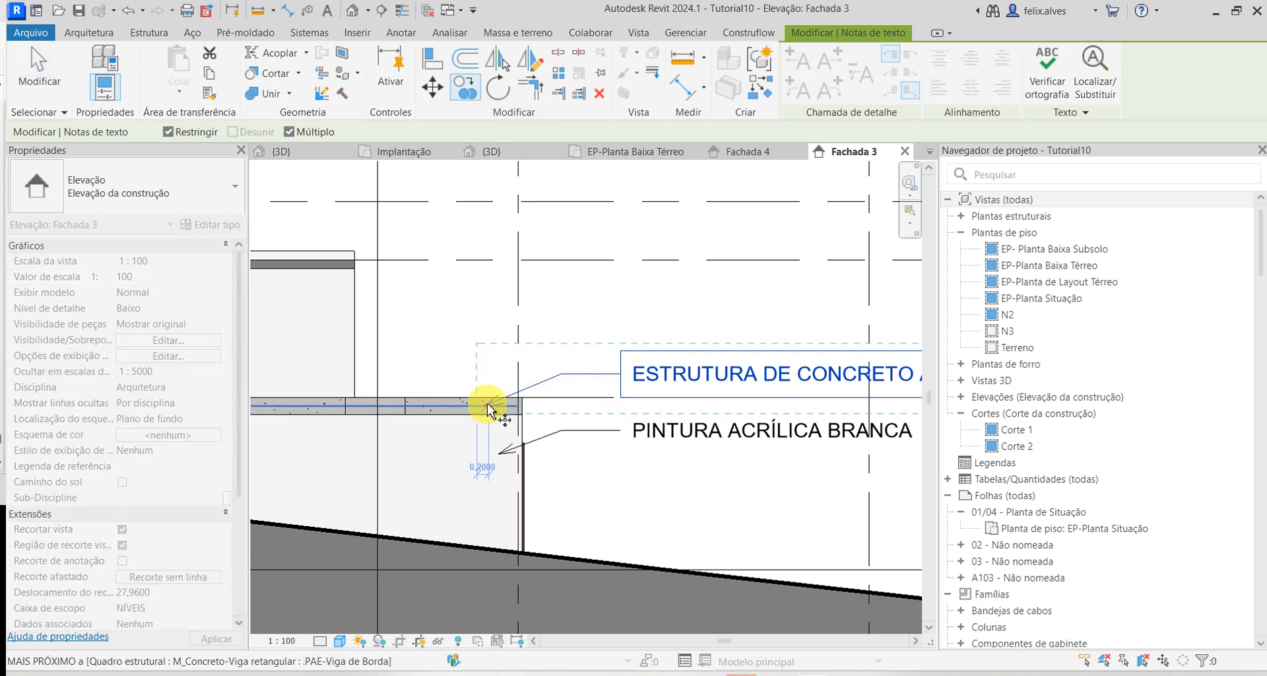
pyautogui.click(361, 265)
pyautogui.press('Escape')
pyautogui.press('Escape')
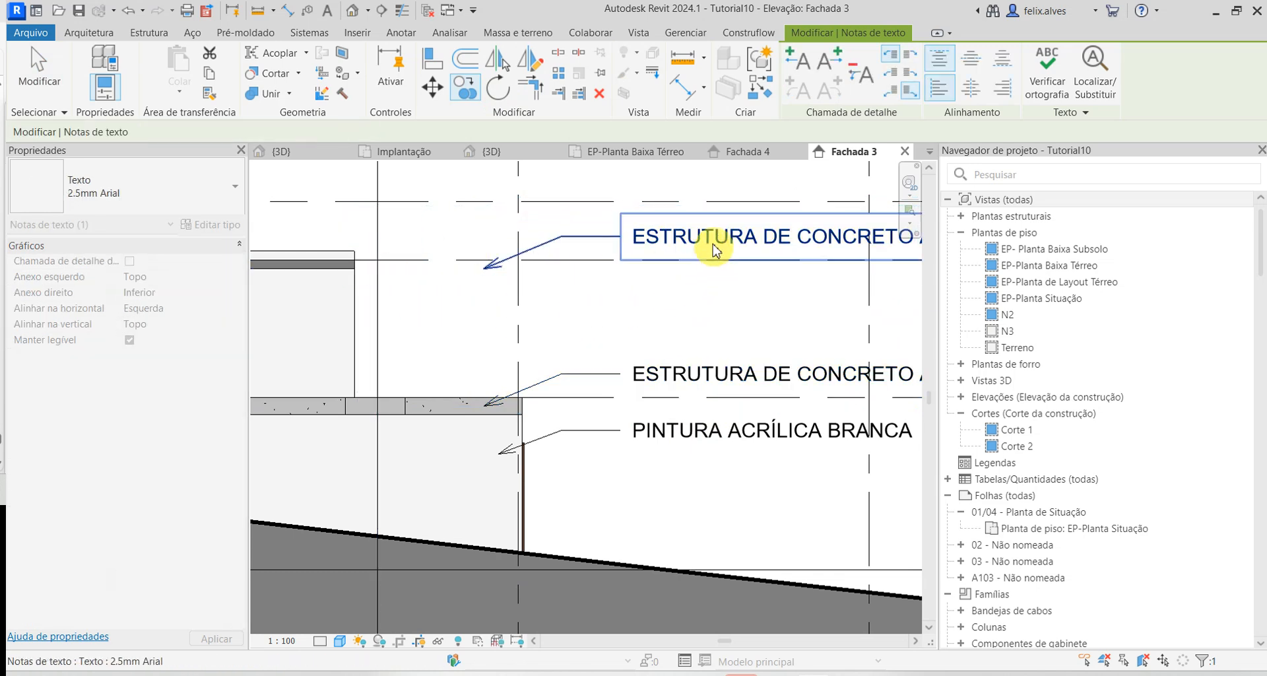
# - Nudge the copied concrete note and its leader horizontally toward the upper volume
pyautogui.click(644, 246)
pyautogui.press('Left')
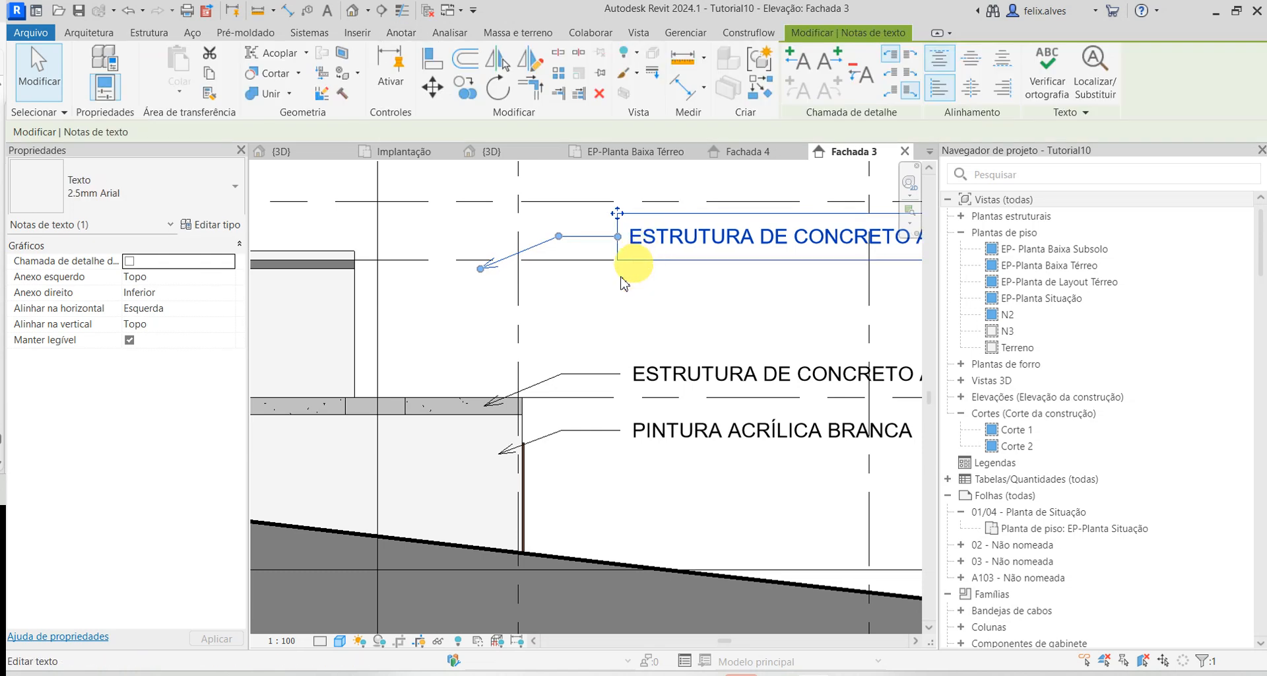
pyautogui.hotkey('shift', 'Left')
# - Try shifting the copied note's text downward, and undo that shift
pyautogui.moveTo(555, 213); pyautogui.dragTo(544, 249)
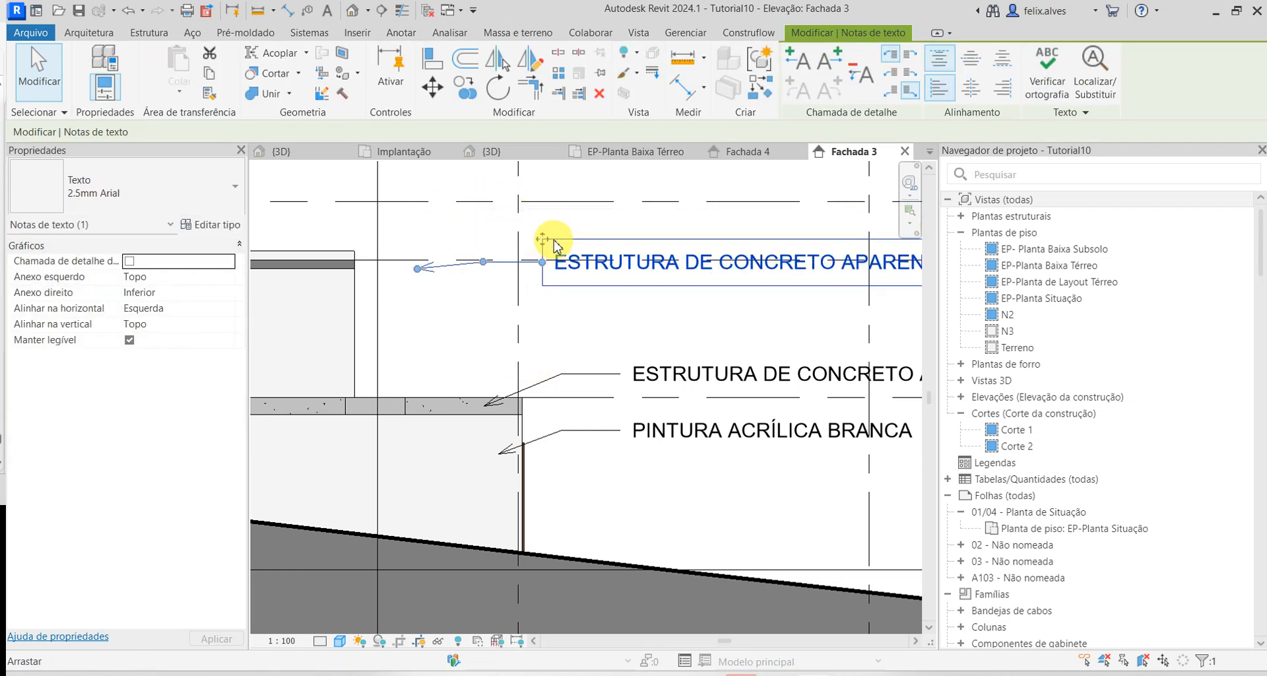
pyautogui.hotkey('ctrl', 'z')
pyautogui.click(613, 257)
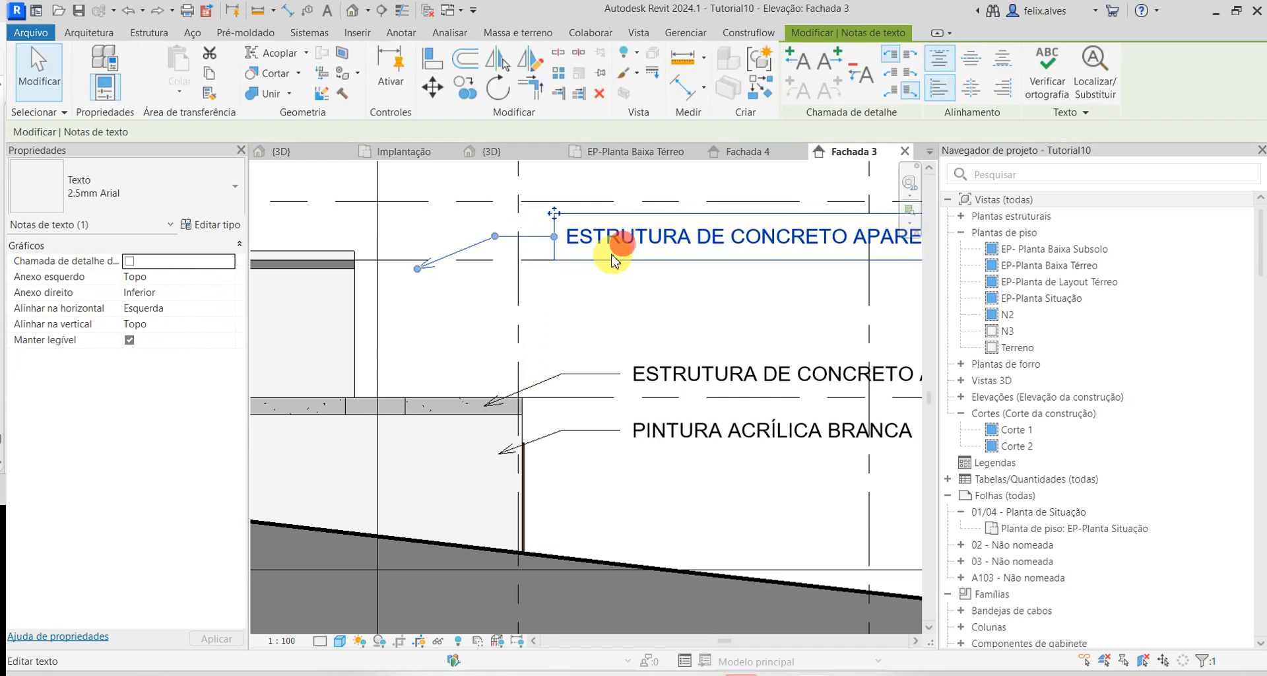
pyautogui.doubleClick(561, 239)
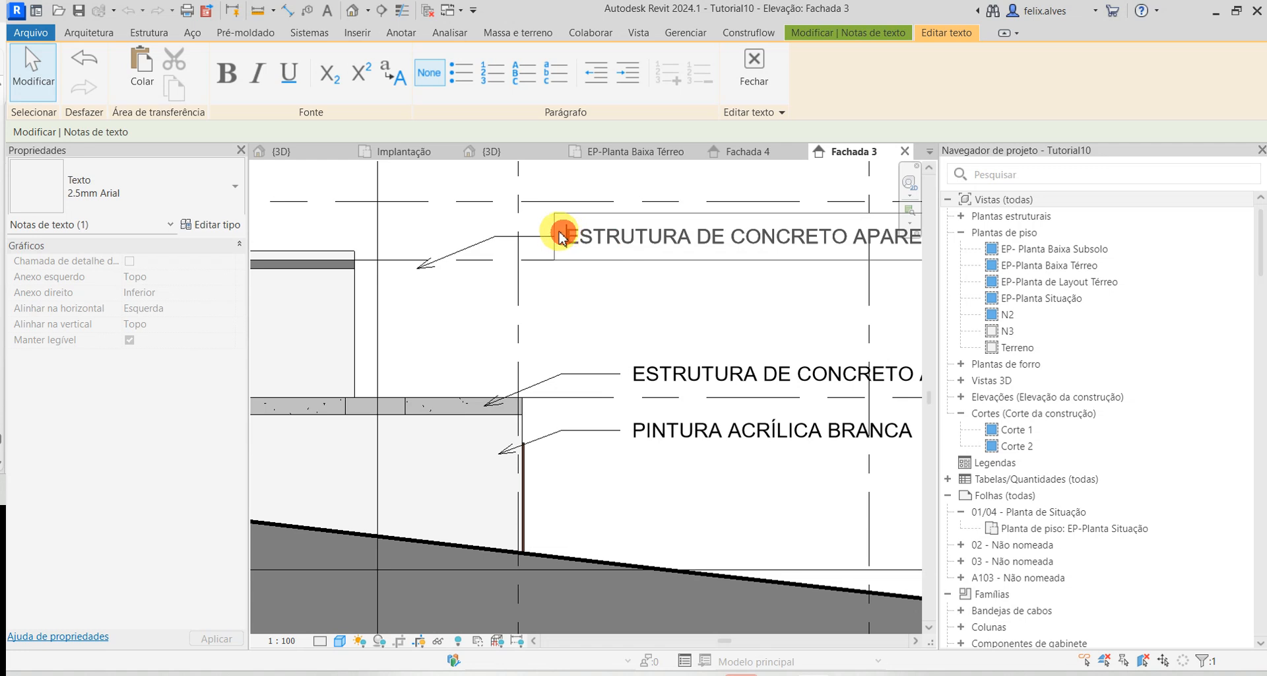
pyautogui.press('Escape')
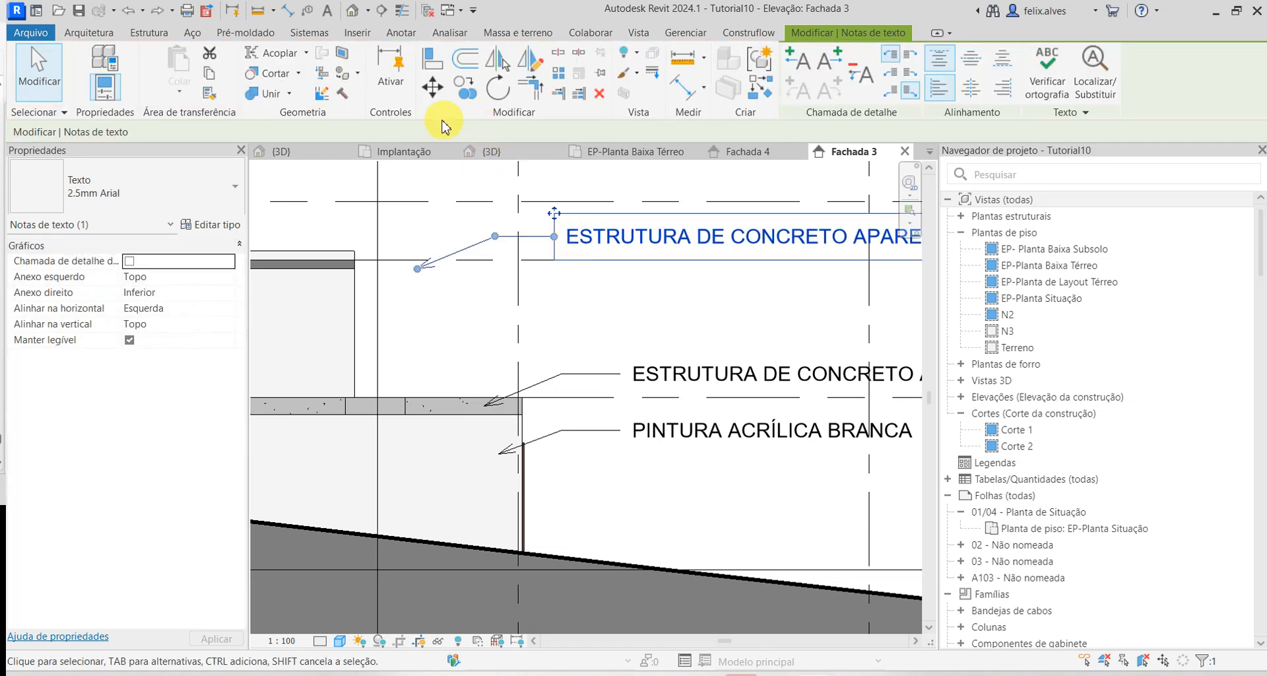
# - Move the copied concrete note horizontally with the Move tool so its leader arrow points at the upper volume's roof slab
pyautogui.click(439, 95)
pyautogui.click(554, 237)
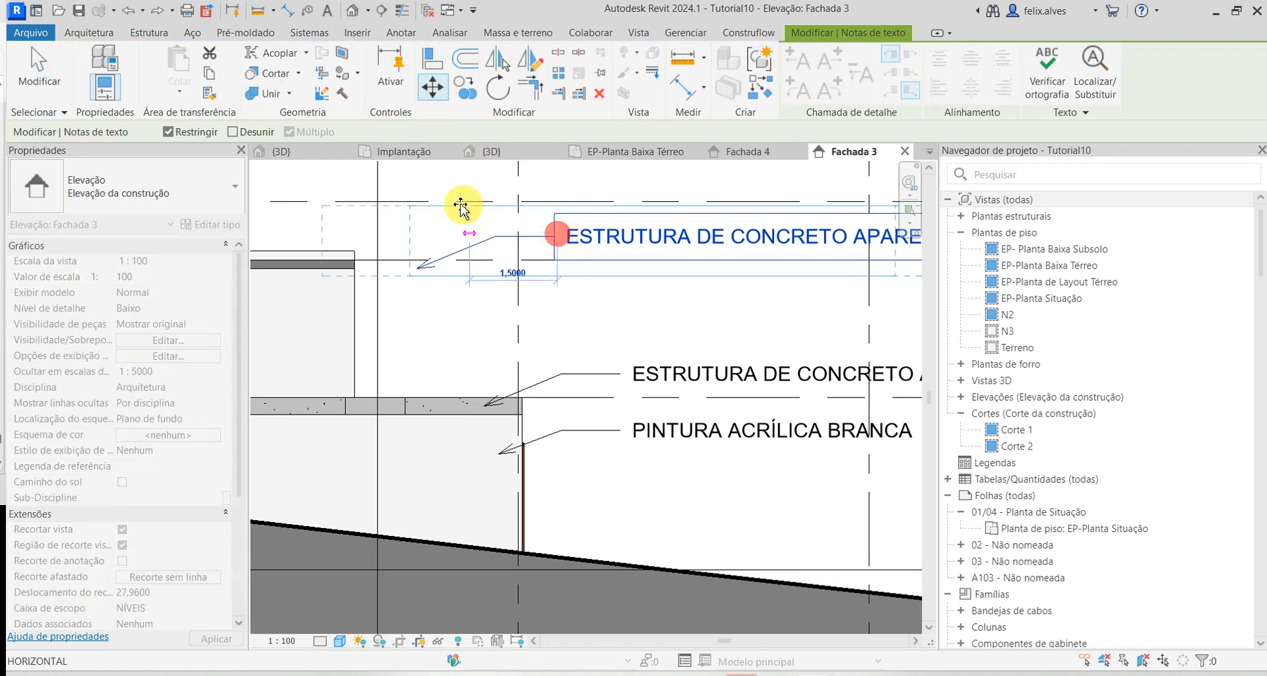
pyautogui.click(420, 228)
pyautogui.click(614, 304)
pyautogui.scroll(-2, 619, 305)
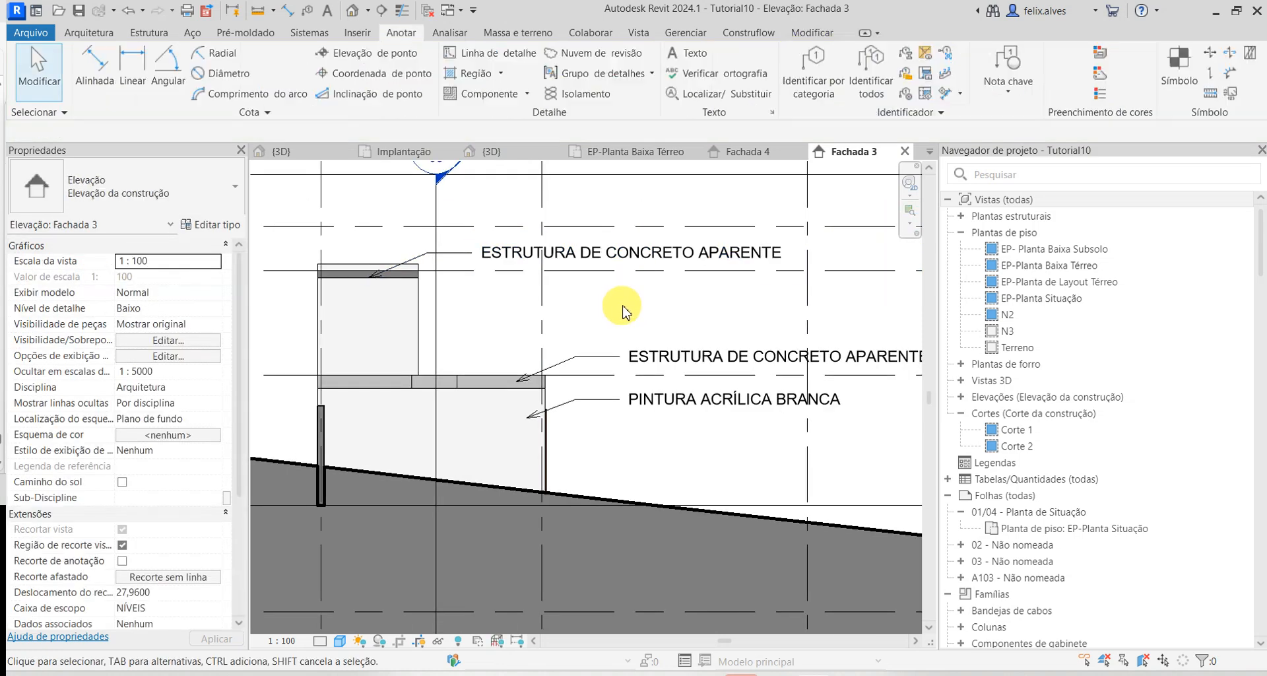
# - Hide the category of the TerrenoProjeto topographic solid in the Fachada 3 elevation
pyautogui.scroll(-4, 619, 305)
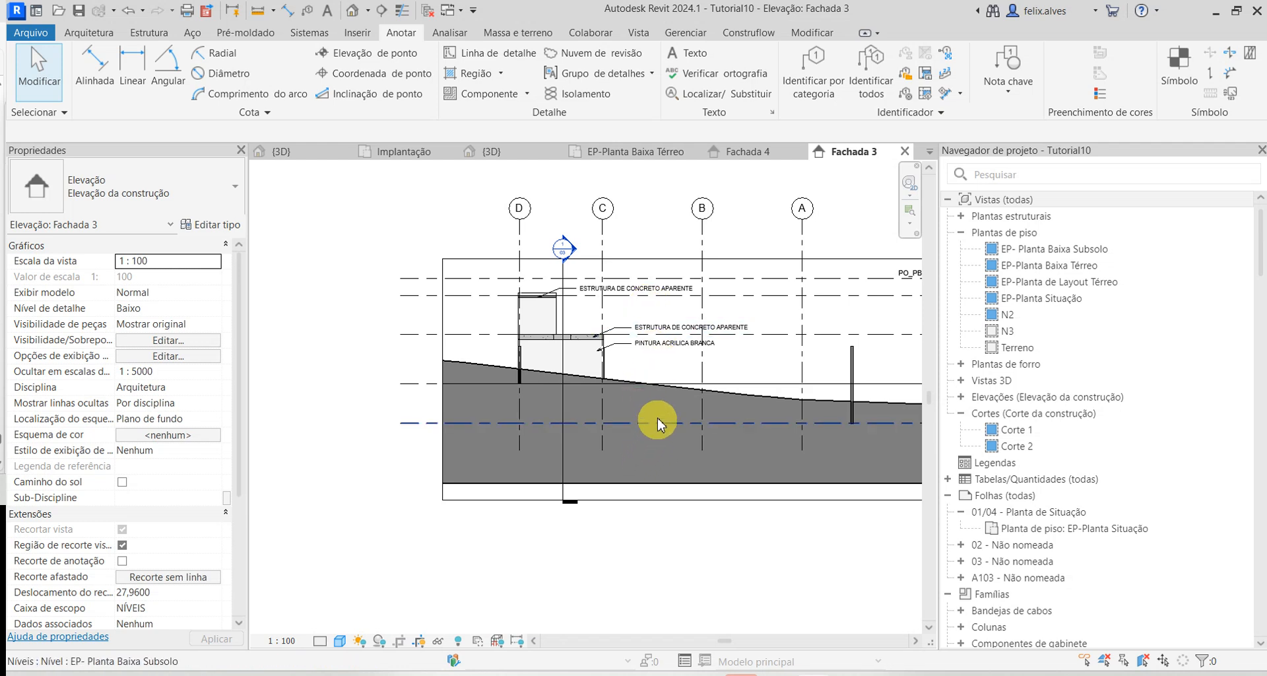
pyautogui.scroll(2, 656, 406)
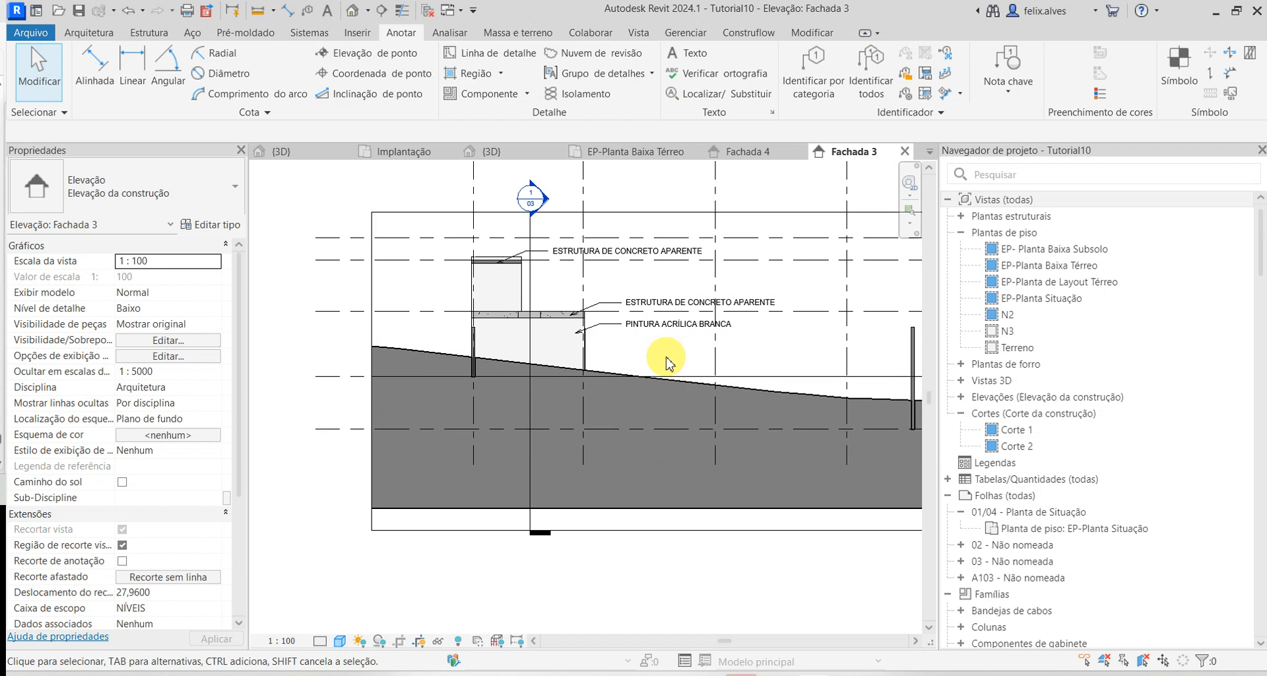
pyautogui.scroll(1, 614, 387)
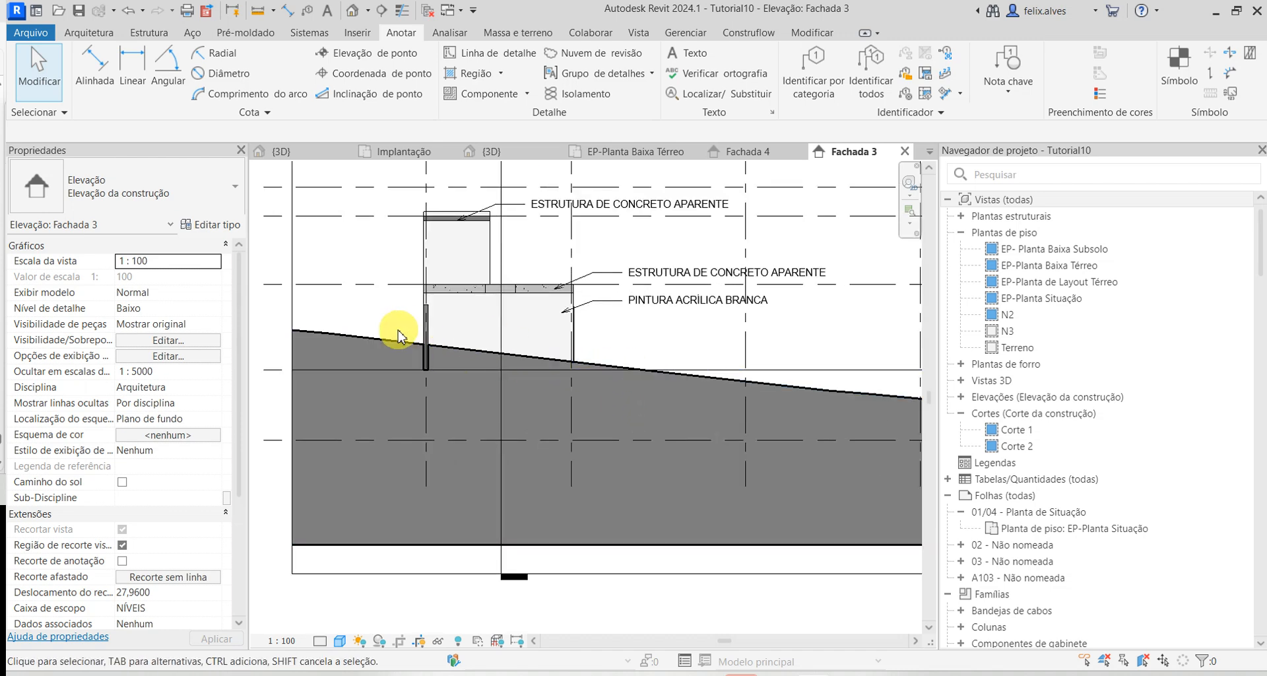
pyautogui.click(734, 387)
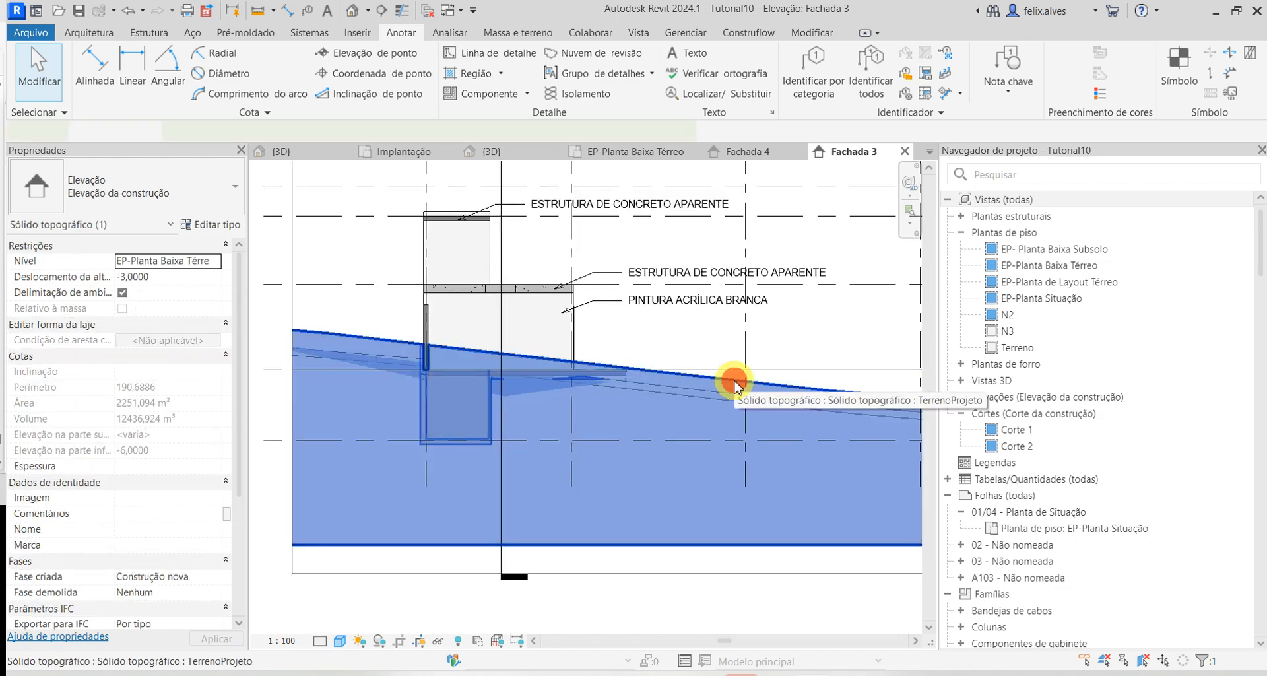
pyautogui.rightClick(734, 386)
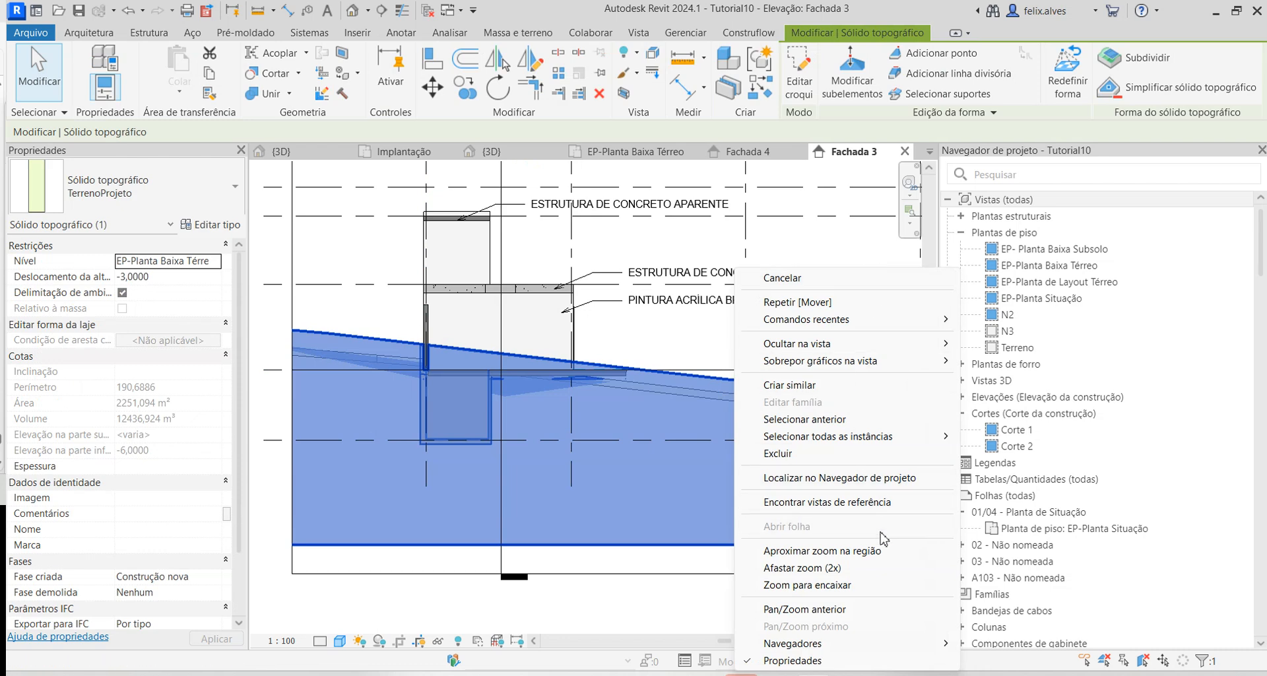
pyautogui.moveTo(854, 344)
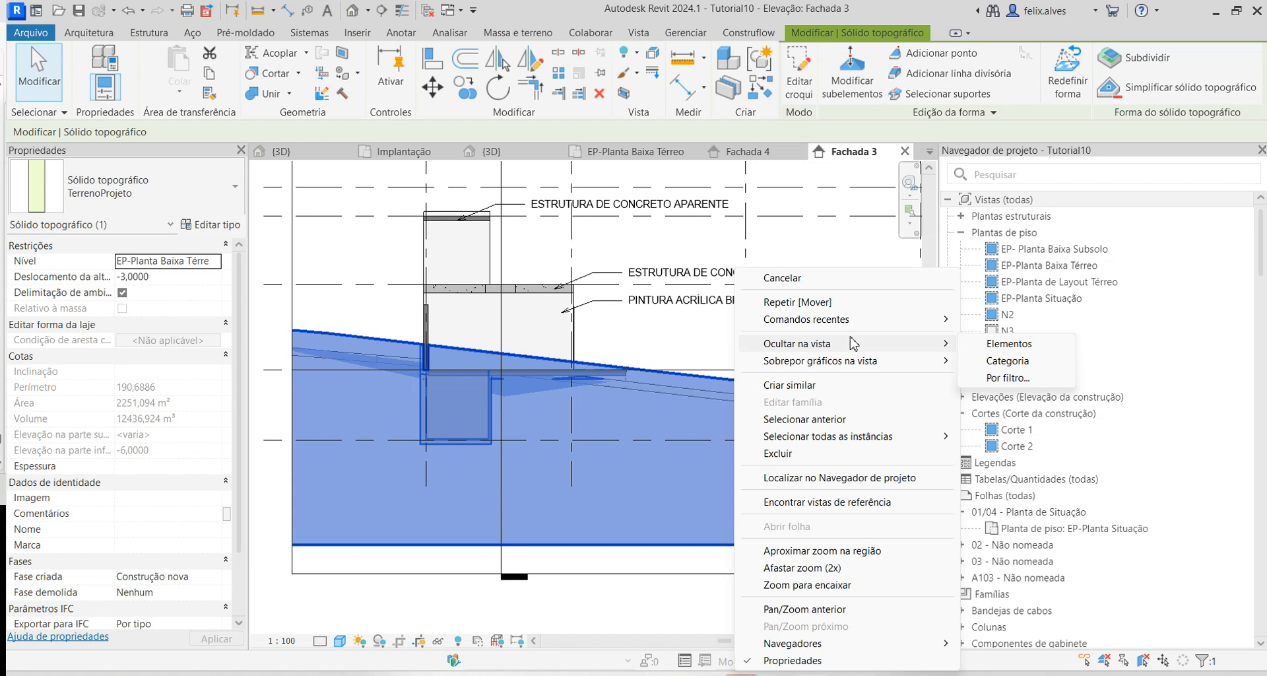
pyautogui.rightClick(672, 375)
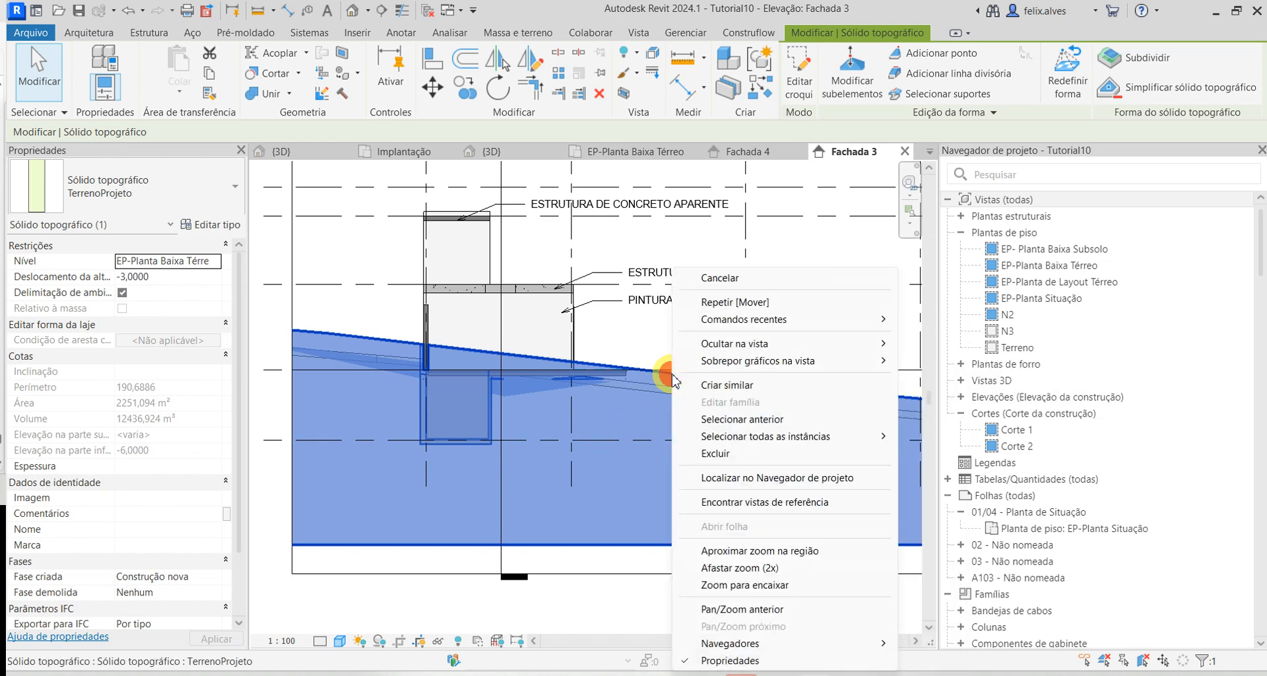
pyautogui.moveTo(809, 354)
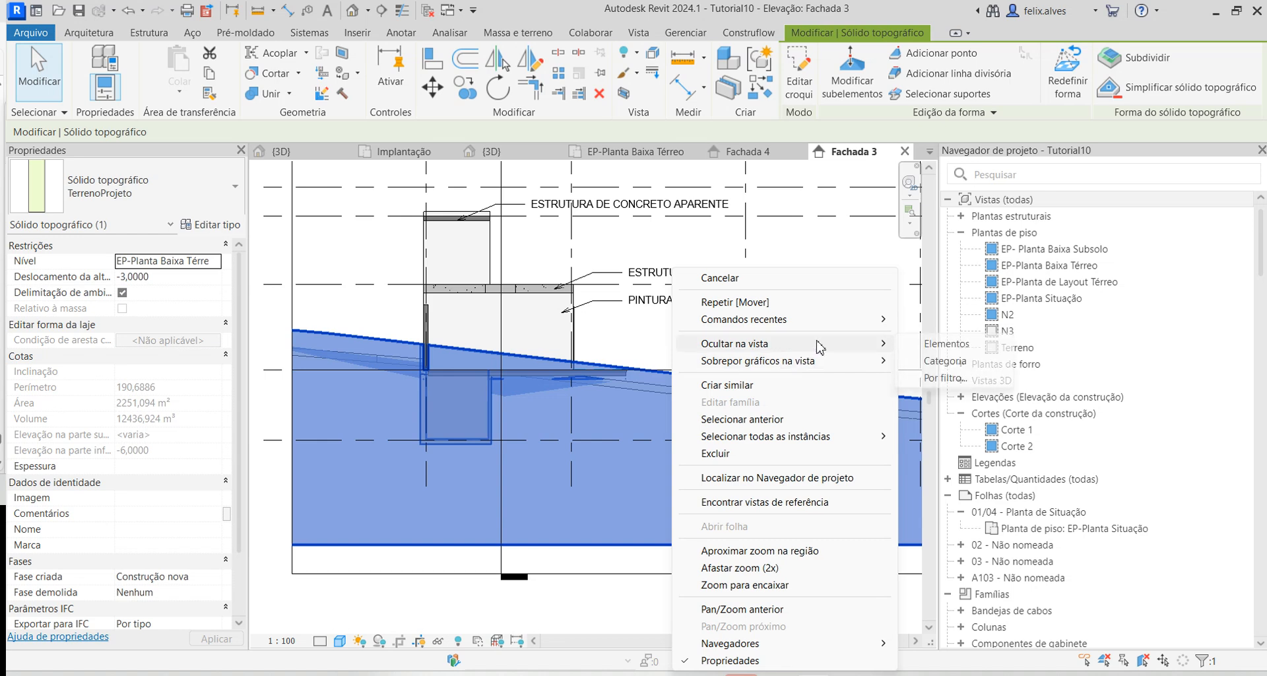
pyautogui.click(950, 363)
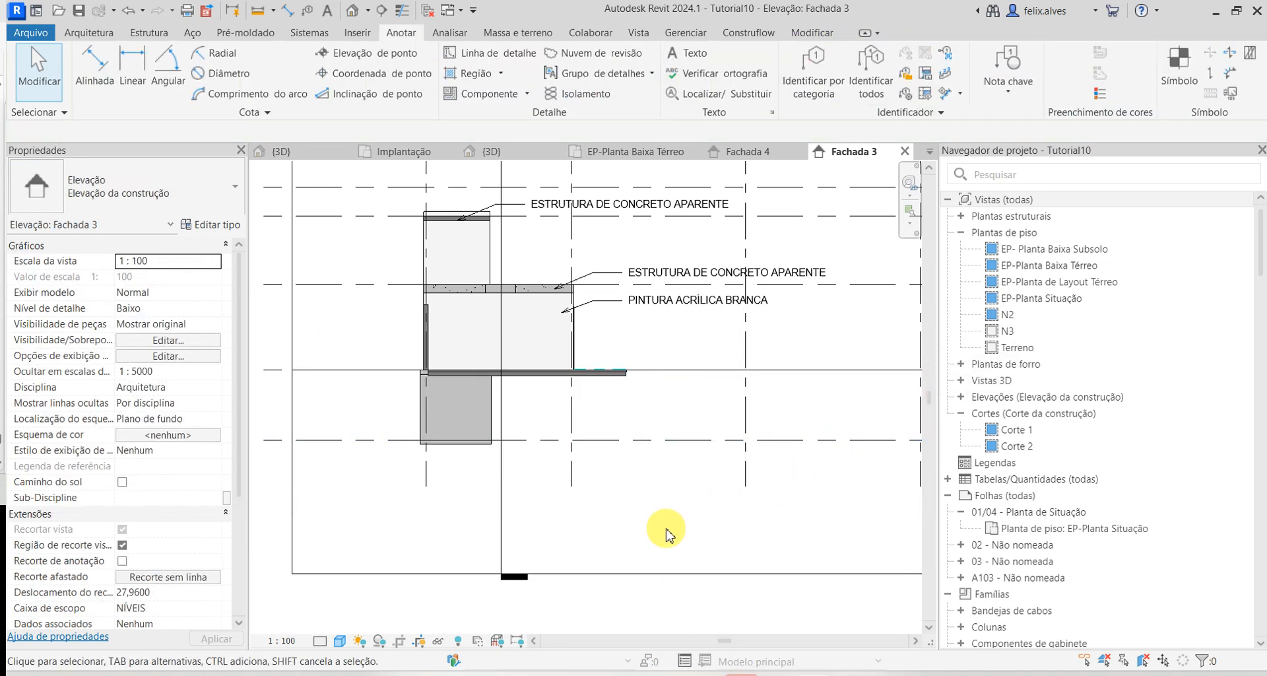
# - Set the Fachada 3 elevation's visual style to Linha oculta
pyautogui.click(667, 527)
pyautogui.scroll(1, 428, 376)
pyautogui.scroll(1, 428, 376)
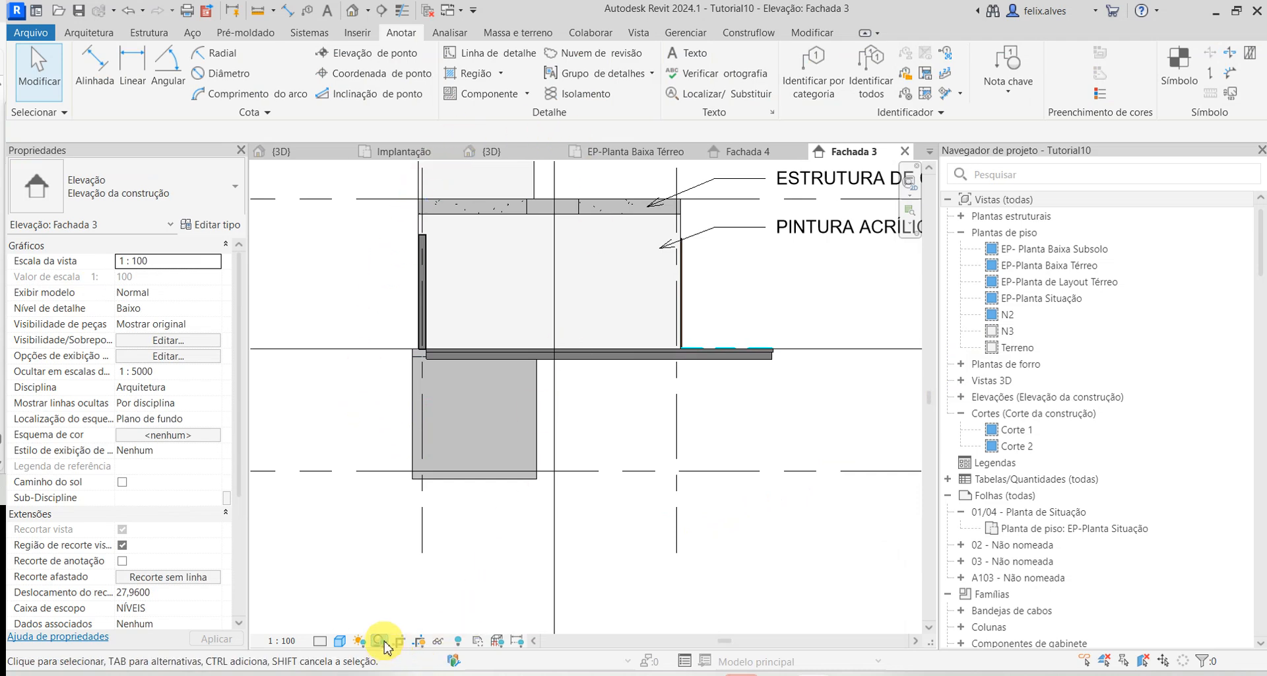
pyautogui.click(341, 640)
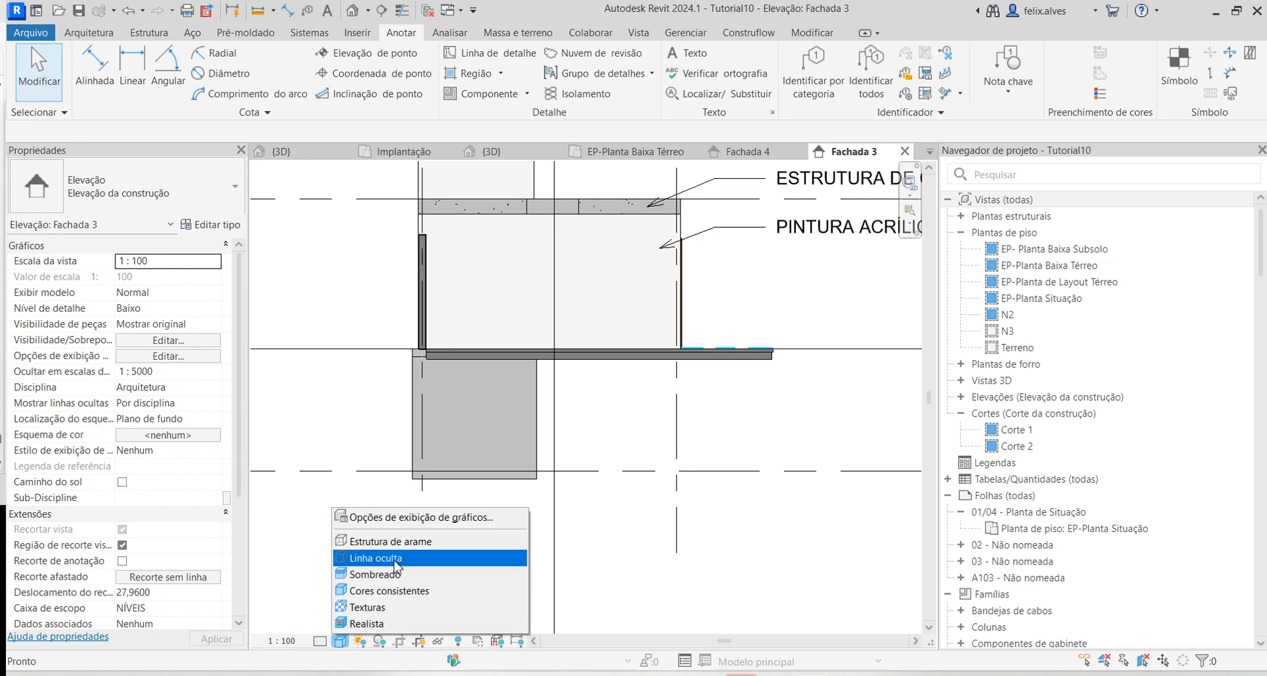
pyautogui.click(397, 561)
pyautogui.moveTo(572, 541); pyautogui.dragTo(545, 566, button='middle')
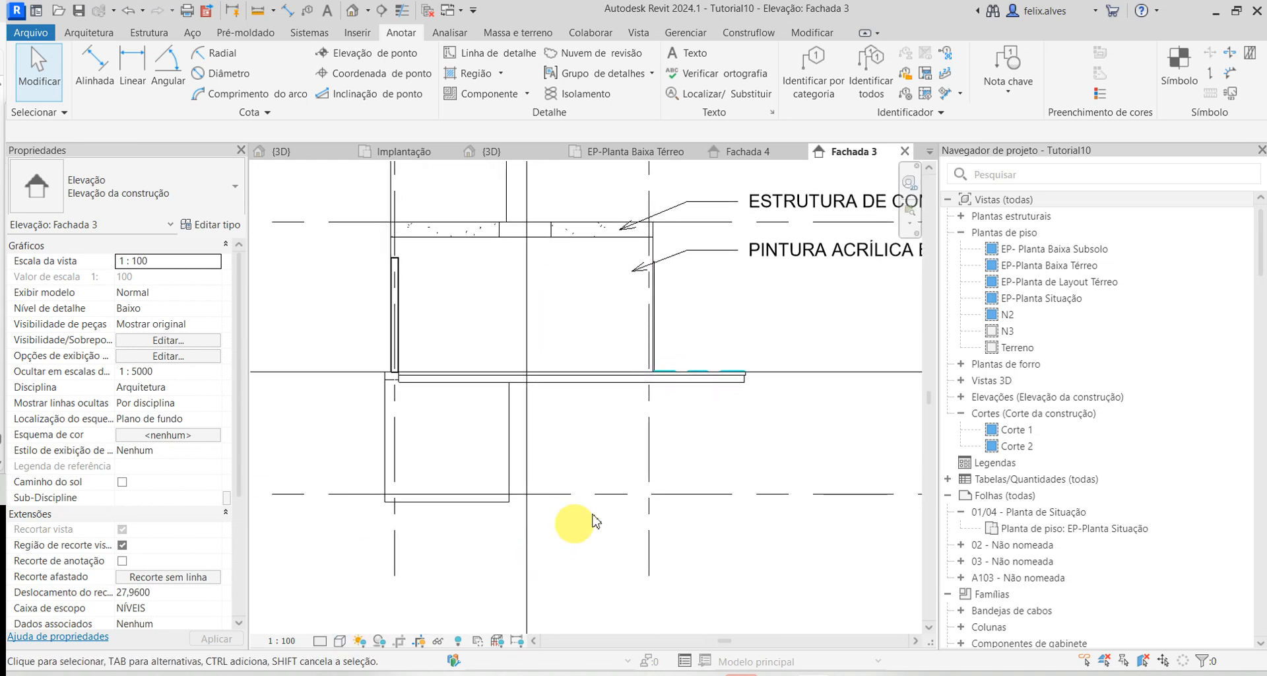
pyautogui.scroll(1, 706, 372)
pyautogui.scroll(-1, 639, 487)
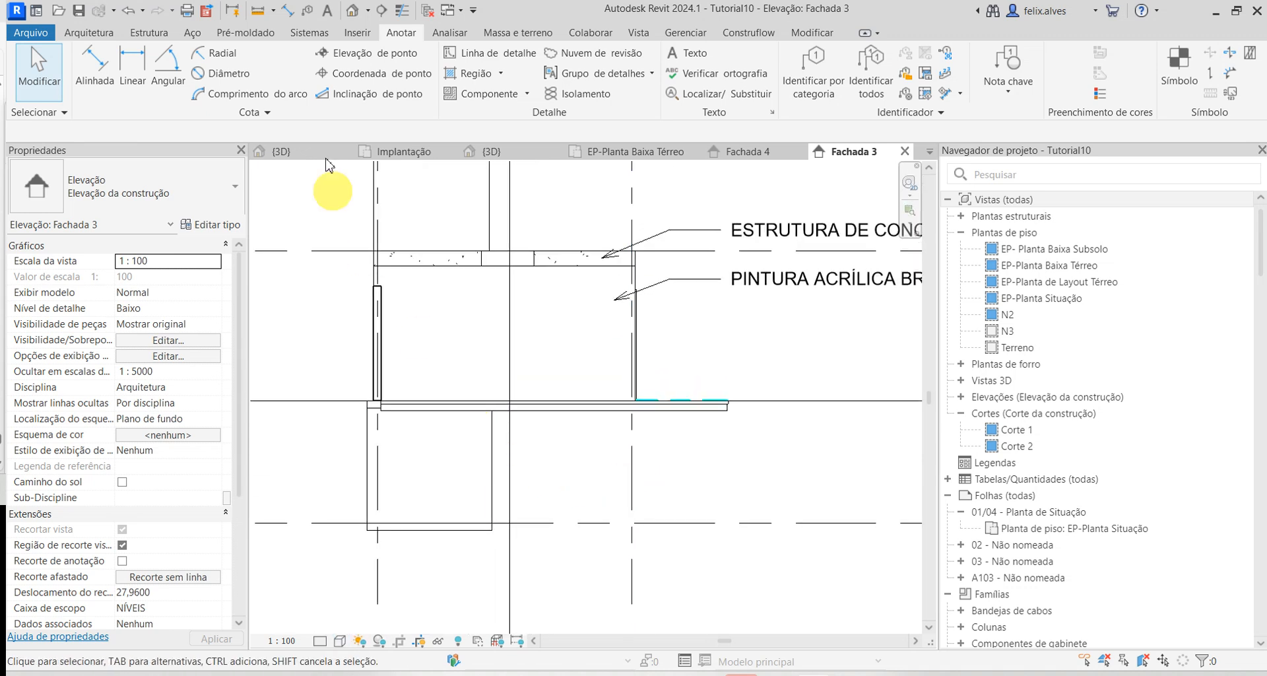
# - Draw a rectangle of detail lines in the <Linhas finas> style below the ground-floor line, from the basement's outer edge past the slab's end
pyautogui.click(494, 54)
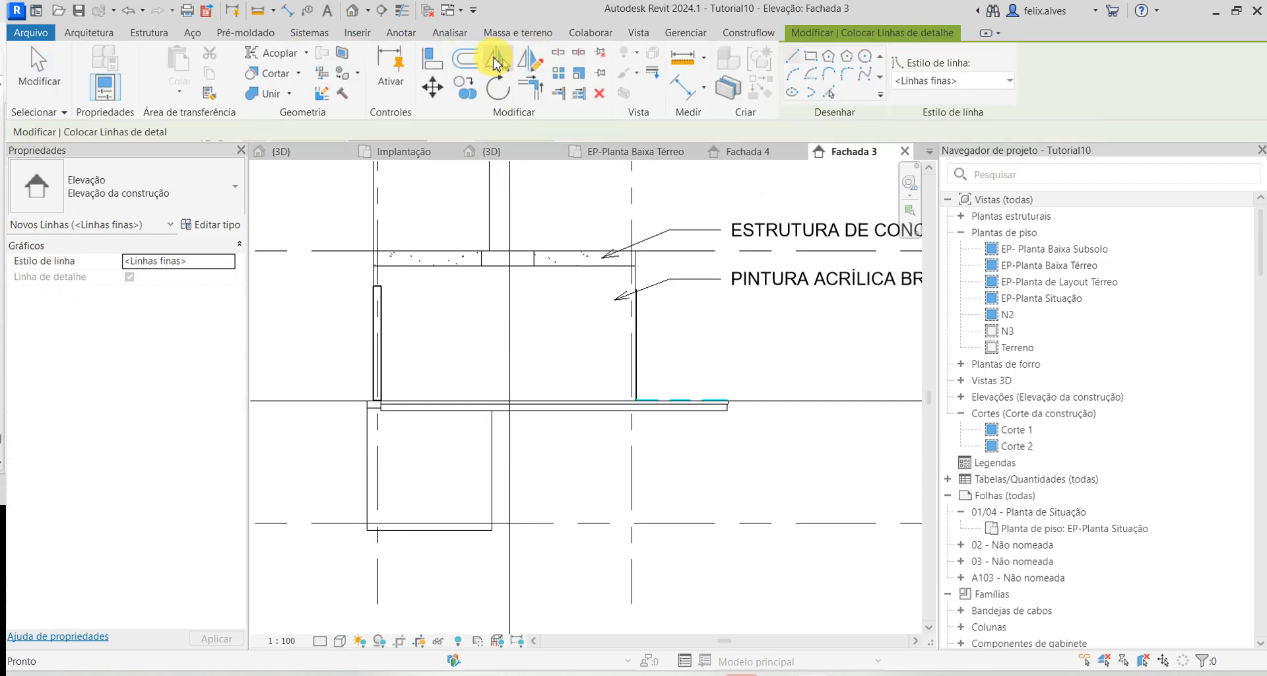
pyautogui.click(812, 58)
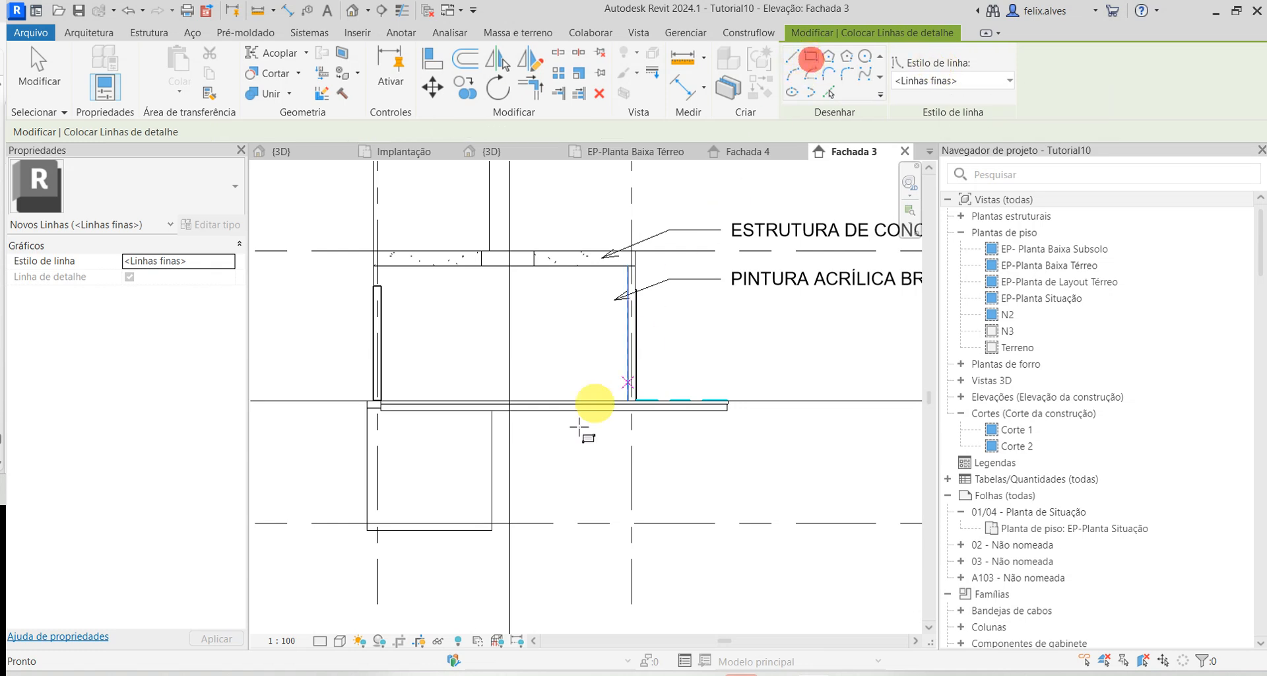
pyautogui.click(372, 403)
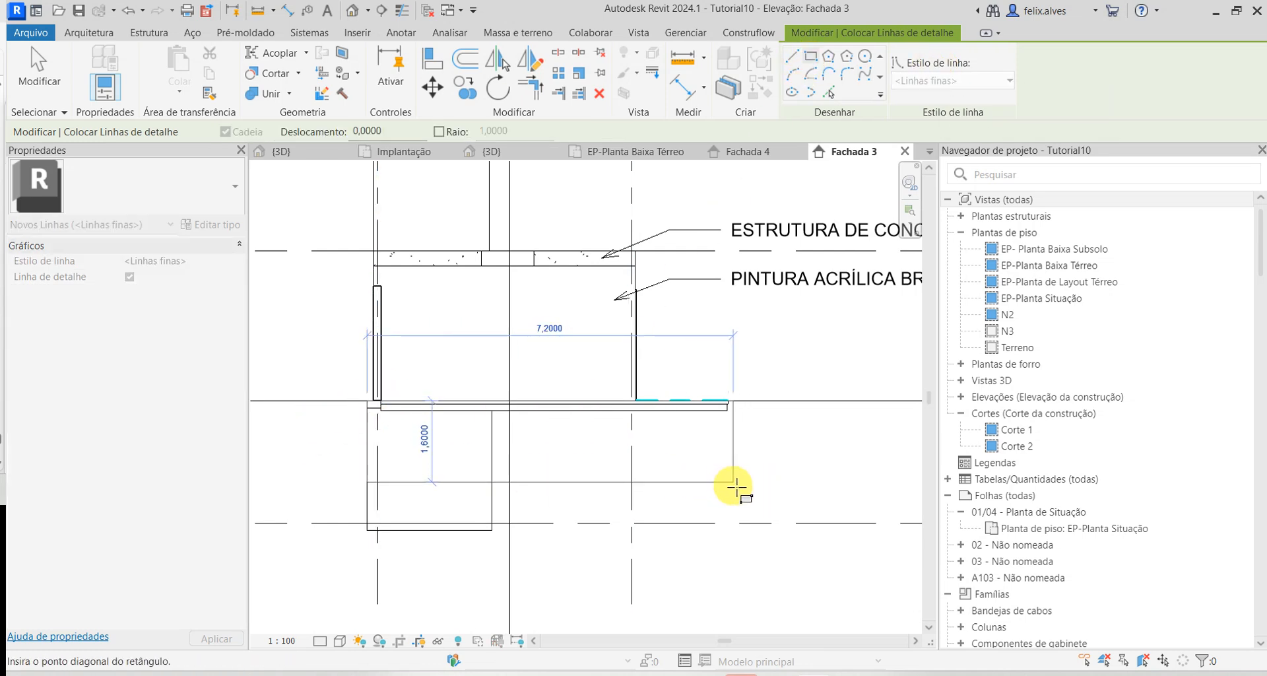
pyautogui.click(863, 457)
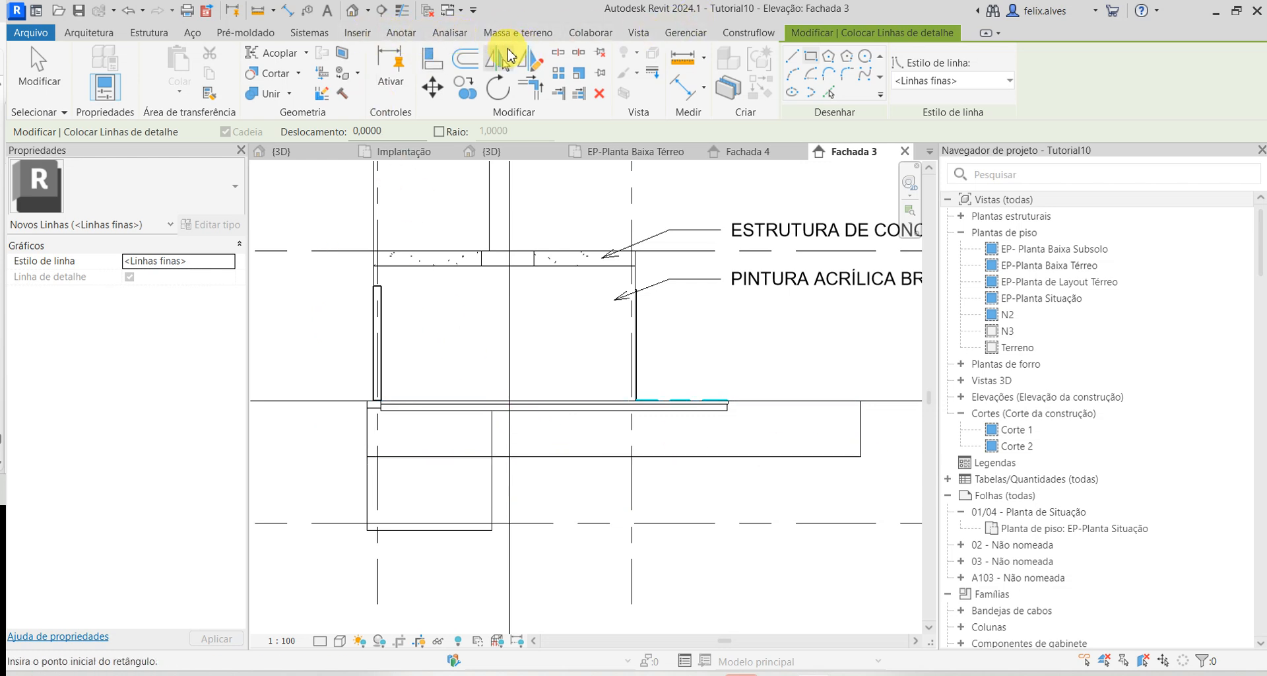
pyautogui.press('Escape')
pyautogui.press('Escape')
# - Start a filled region in Fachada 3 and pick the ground rectangle's two sides and lower edge as boundary lines
pyautogui.click(454, 85)
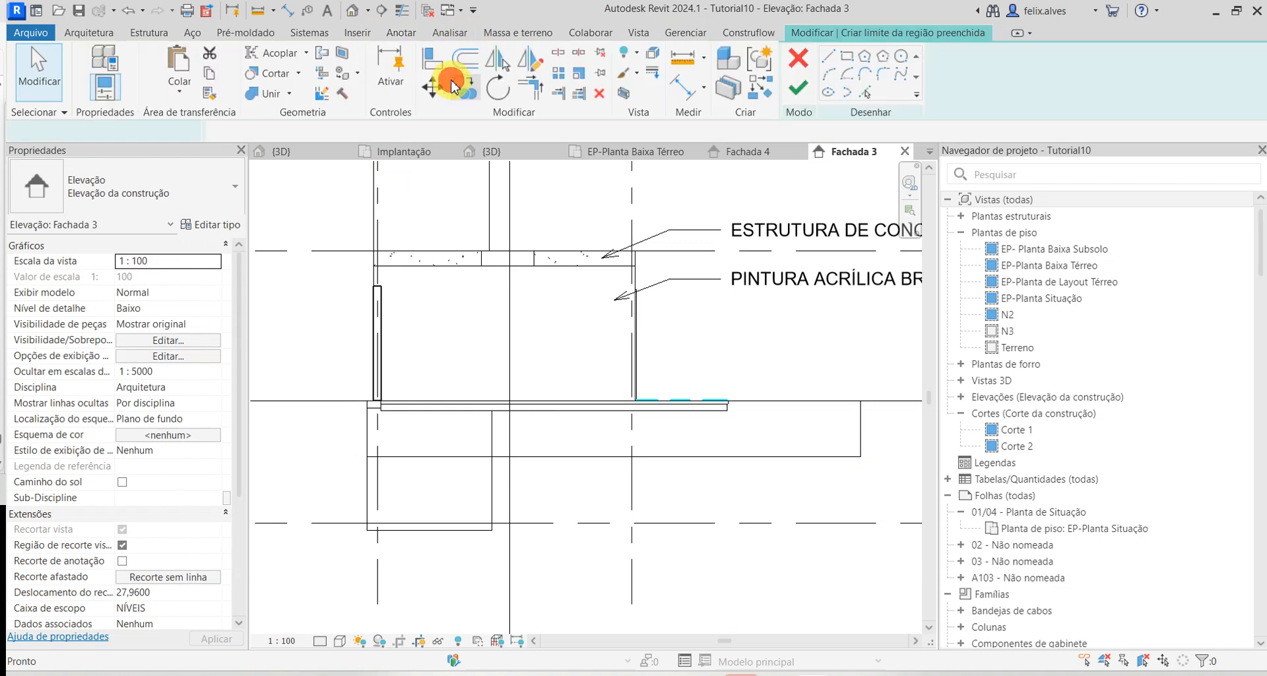
pyautogui.click(866, 95)
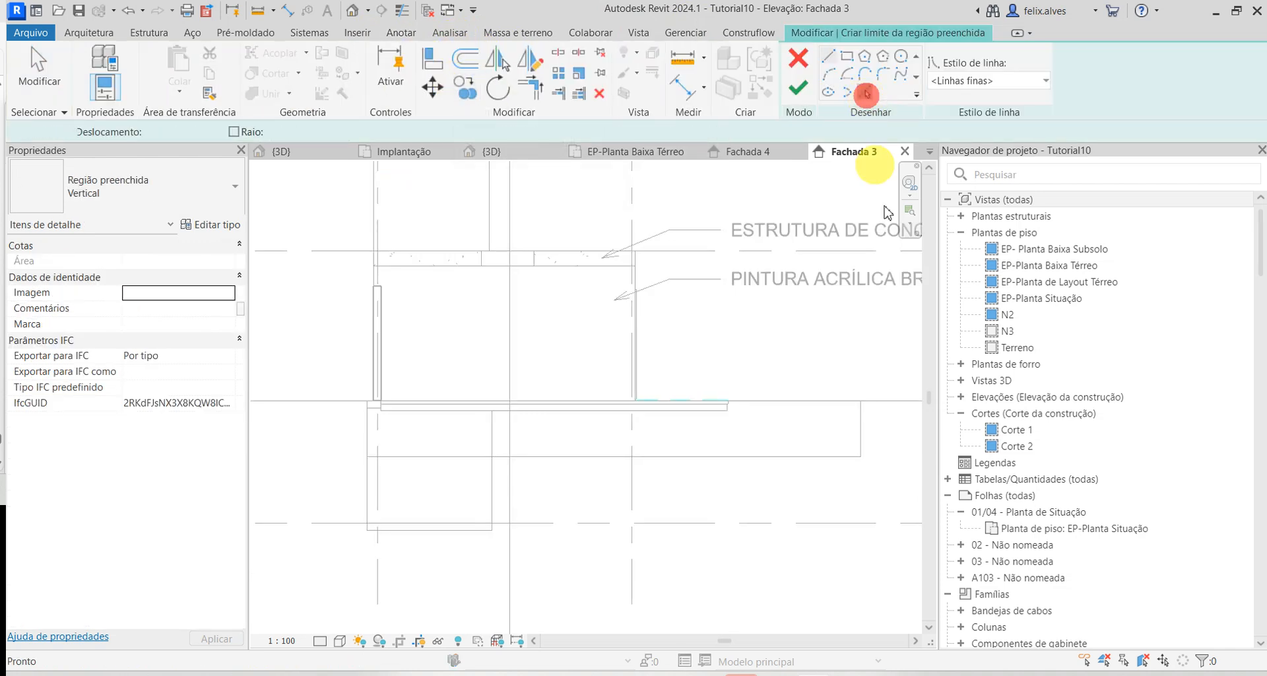
pyautogui.click(863, 426)
pyautogui.click(831, 456)
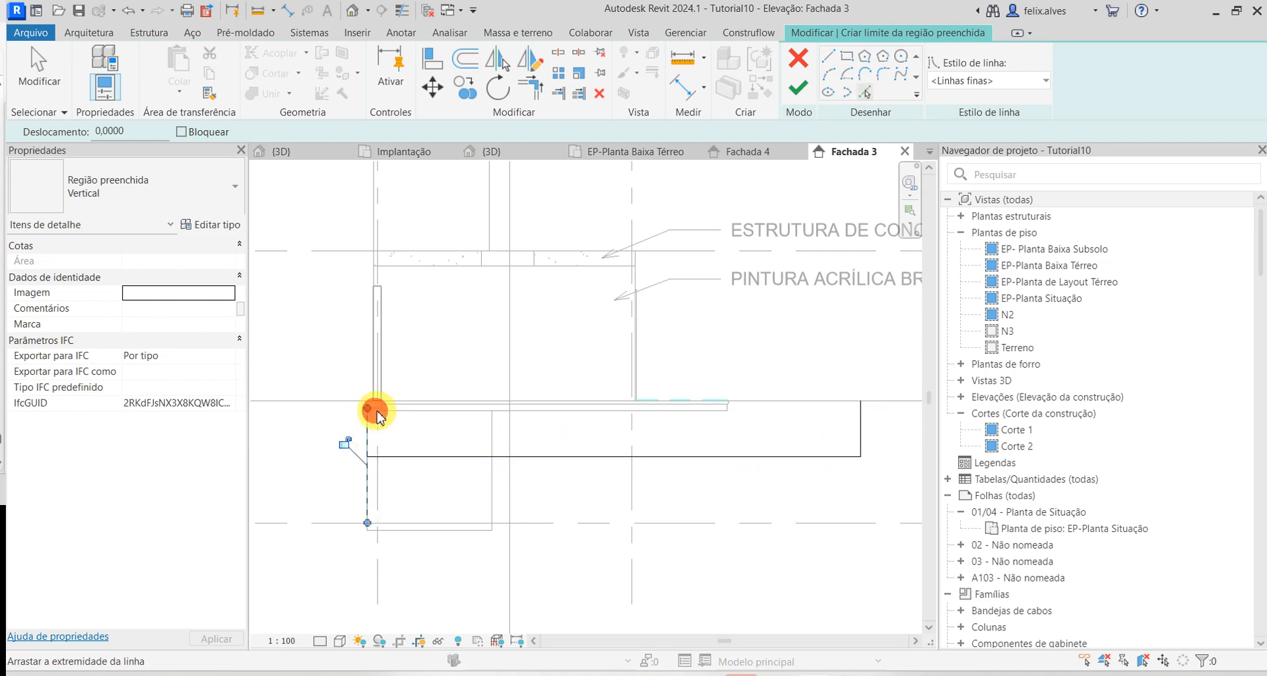
pyautogui.moveTo(376, 410); pyautogui.dragTo(378, 410)
pyautogui.press('Escape')
pyautogui.scroll(2, 374, 444)
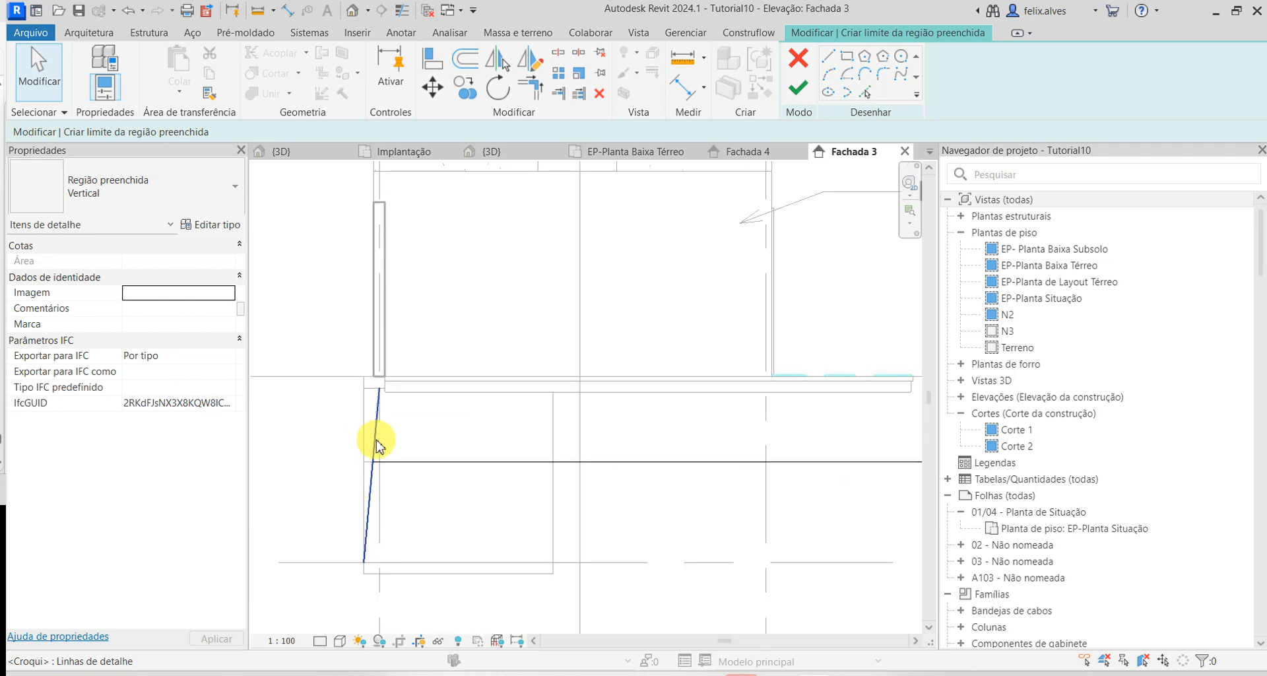
pyautogui.scroll(-2, 376, 440)
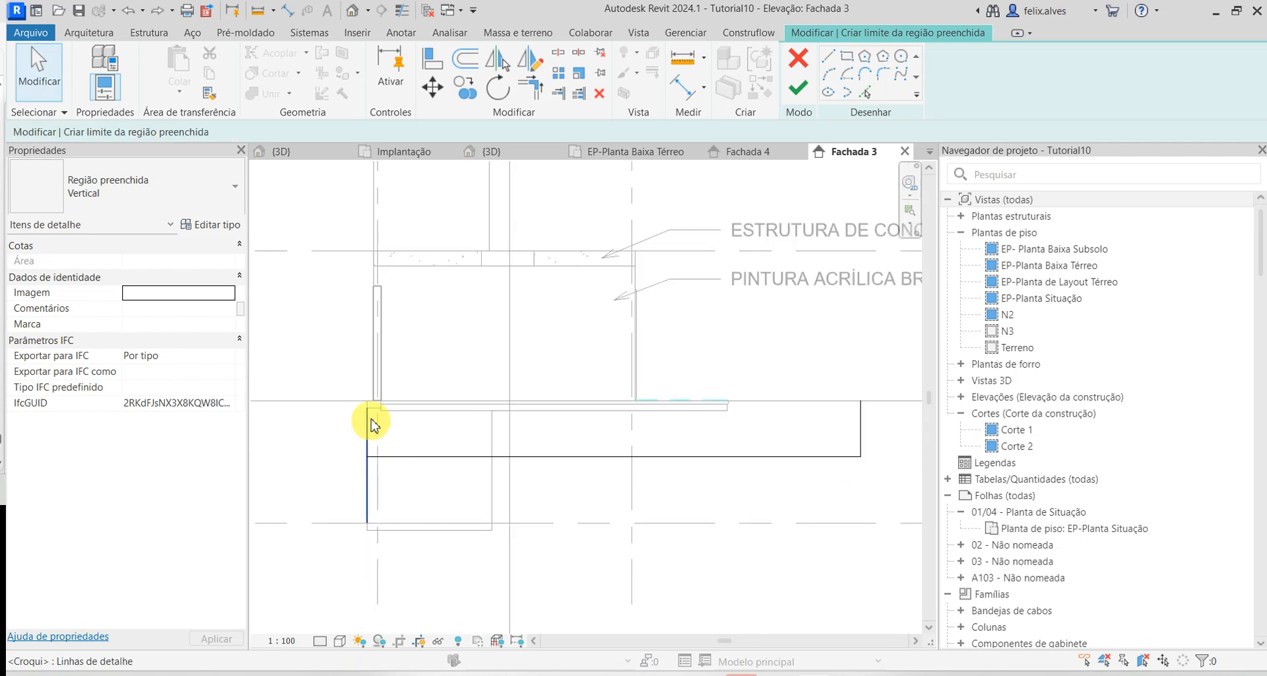
# - Pick the ground-floor line as the region's upper edge, try trimming it to the basement-side edge, and delete the faulty line
pyautogui.click(868, 93)
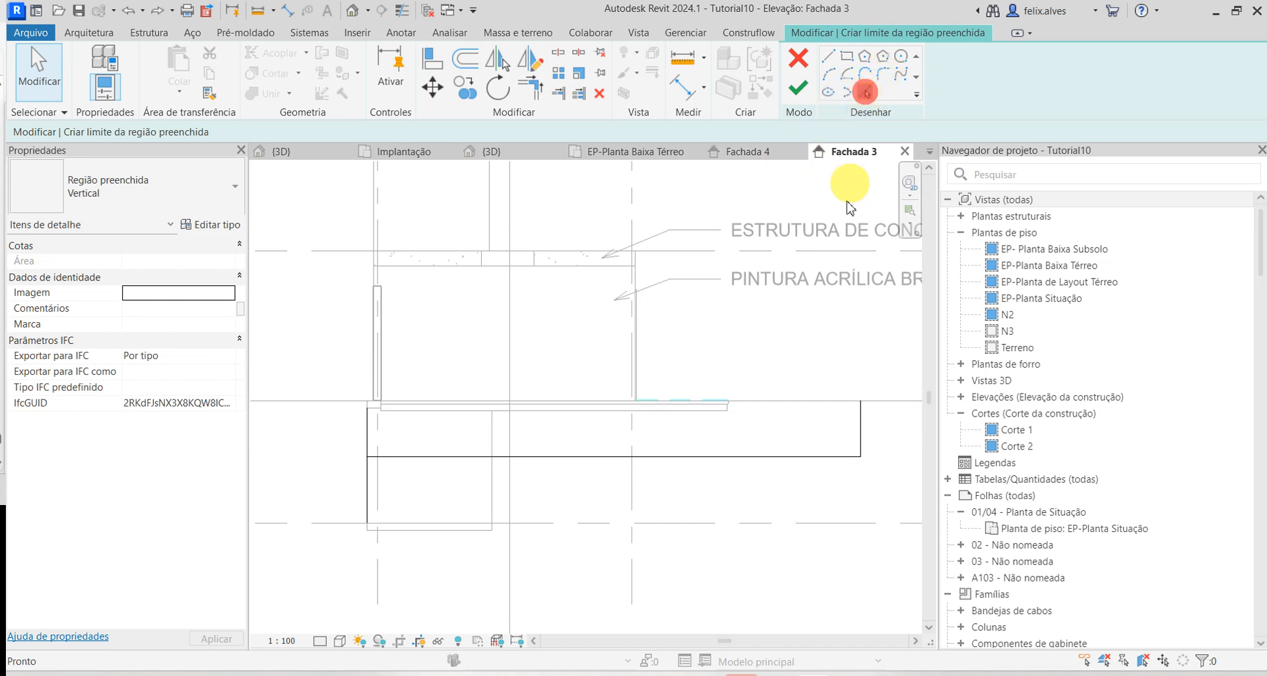
pyautogui.click(810, 400)
pyautogui.press('Escape')
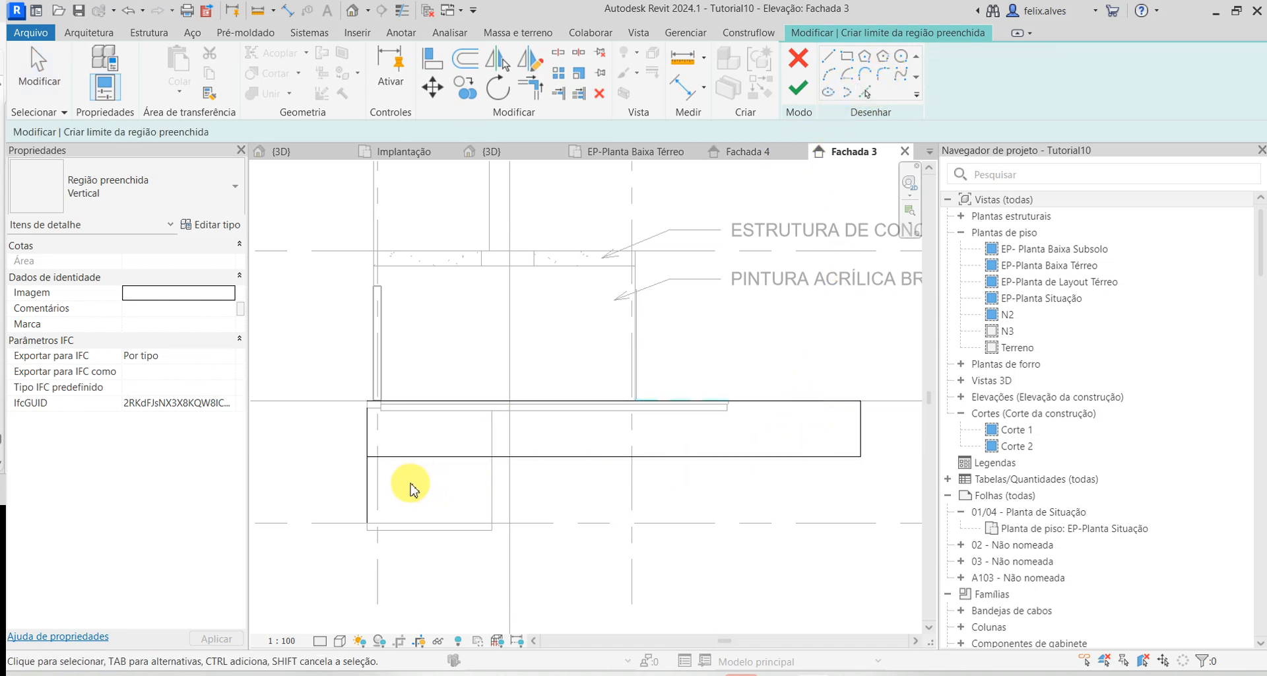
pyautogui.click(368, 420)
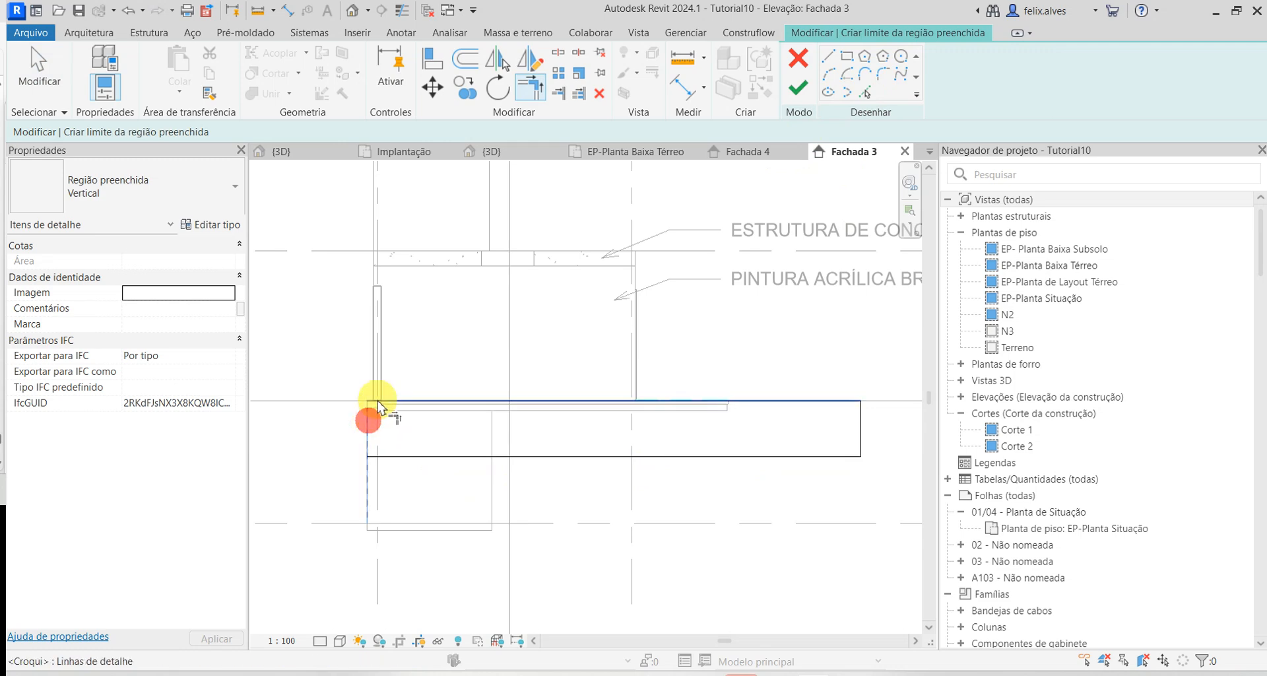
pyautogui.click(375, 404)
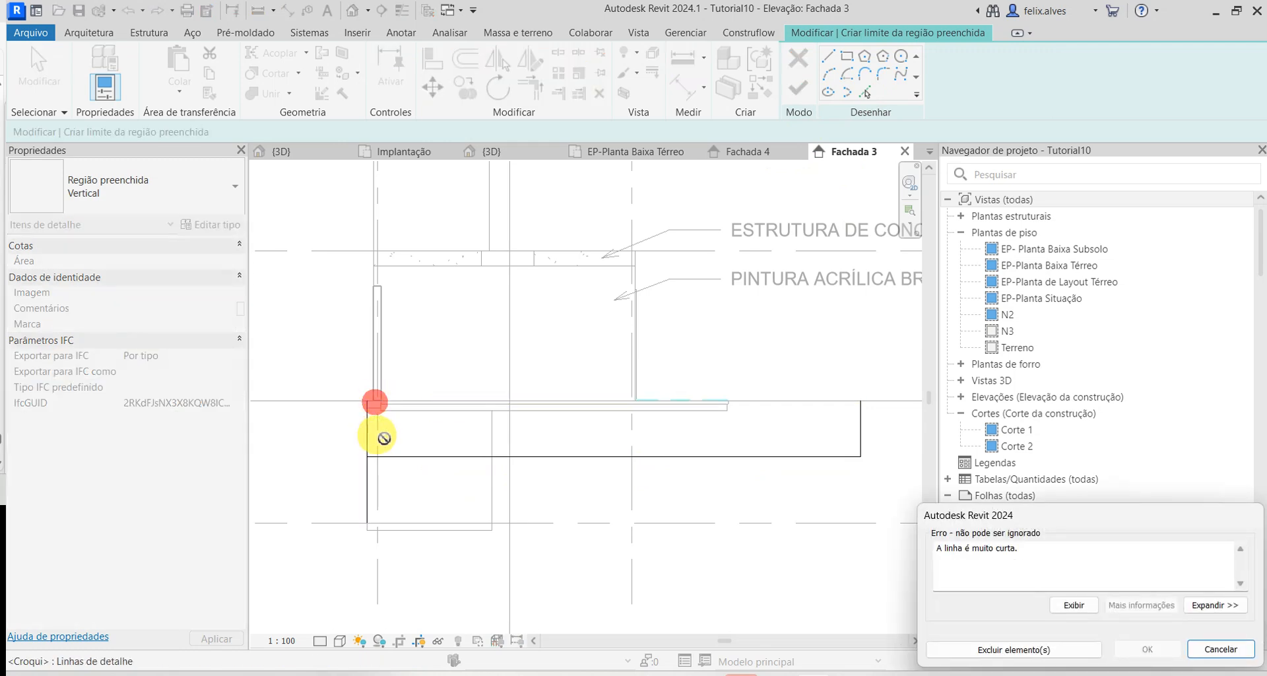
pyautogui.click(1026, 652)
# - Trim the basement-side edge at the lower boundary, close the sketch with a line along the ground floor, and finish the filled region
pyautogui.click(367, 436)
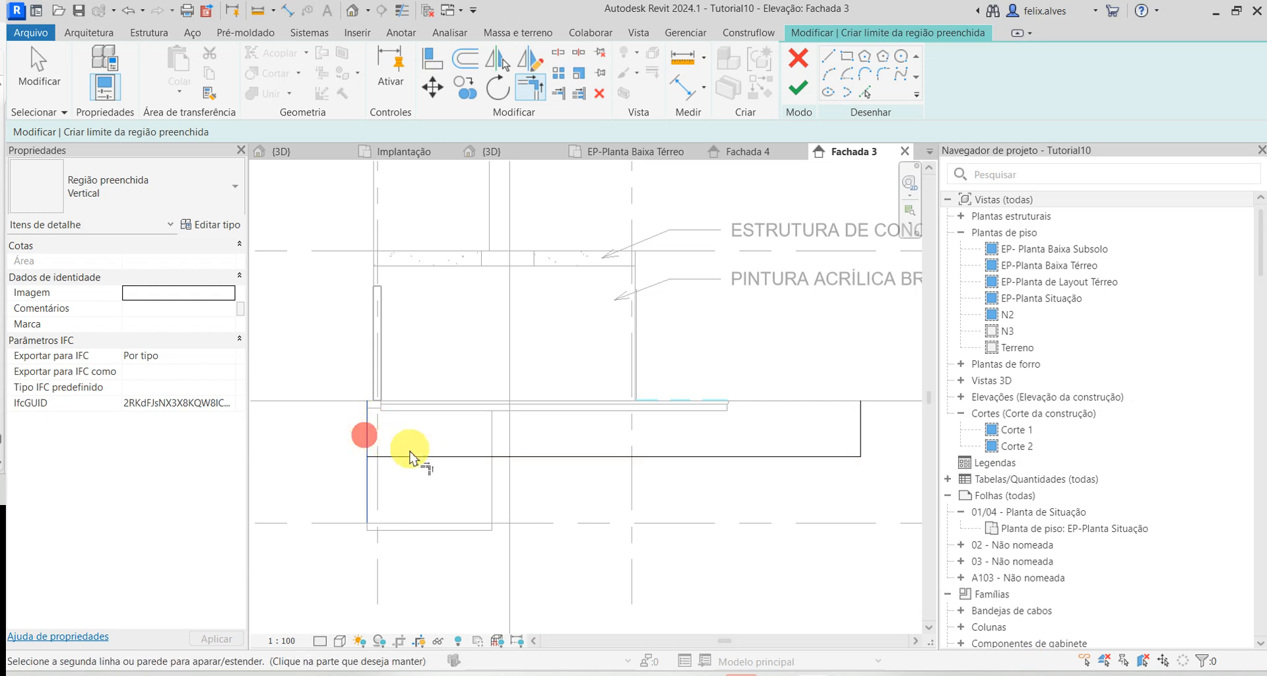
pyautogui.click(419, 455)
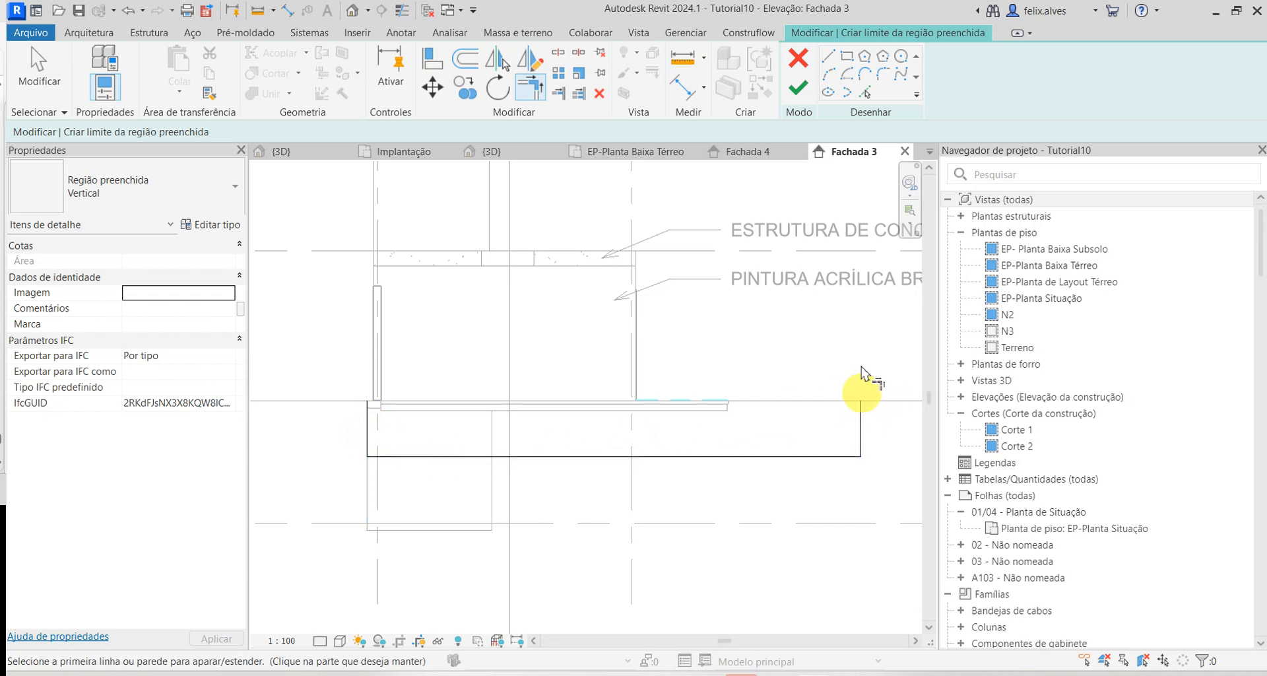
pyautogui.click(830, 58)
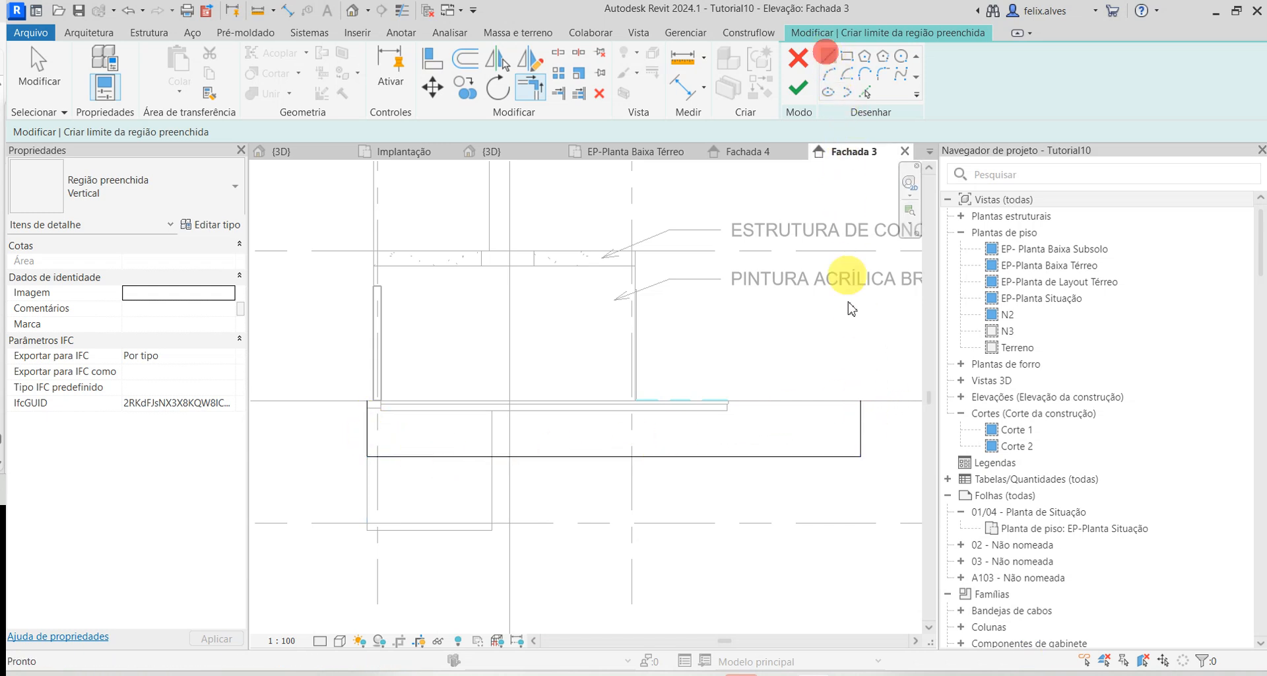
pyautogui.click(858, 398)
pyautogui.click(367, 400)
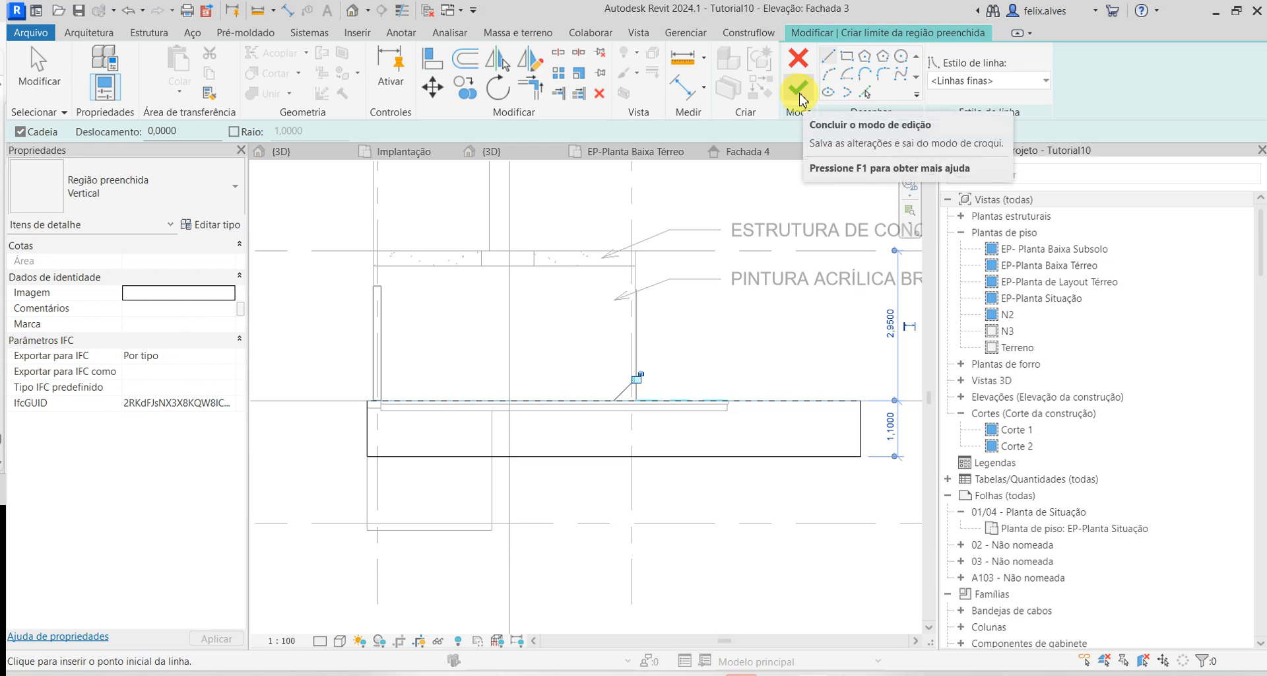
pyautogui.click(797, 97)
pyautogui.click(769, 470)
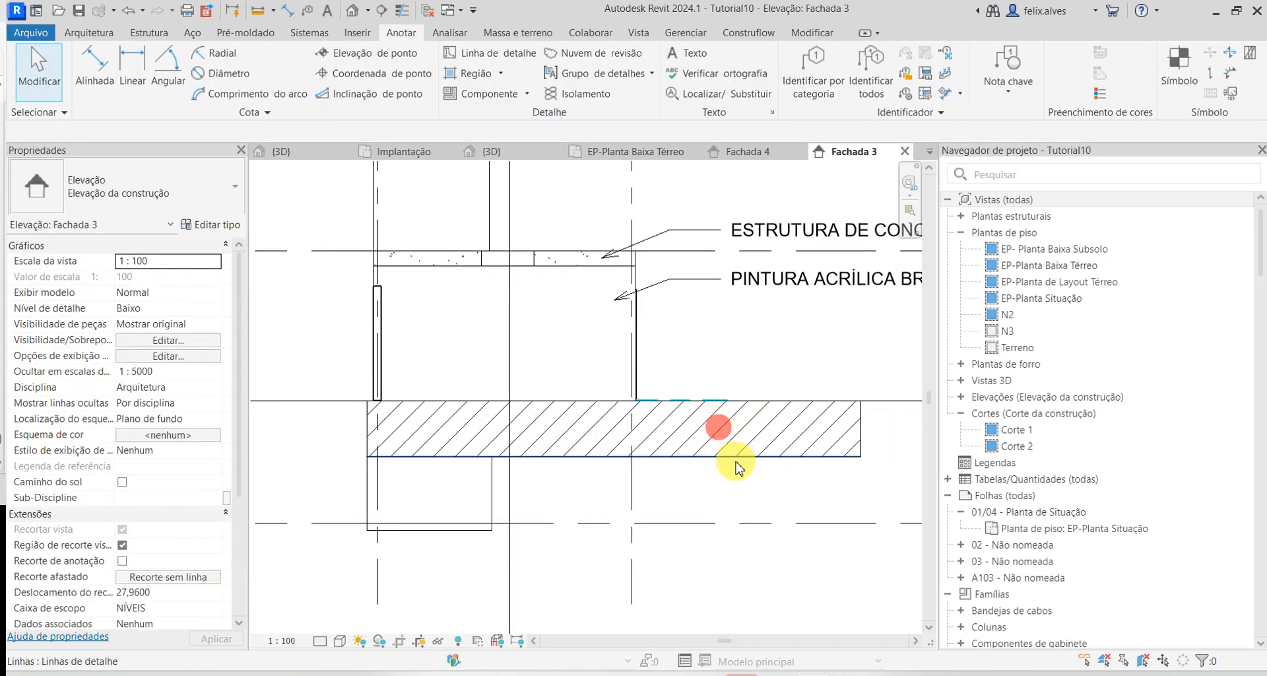
pyautogui.press('Tab')
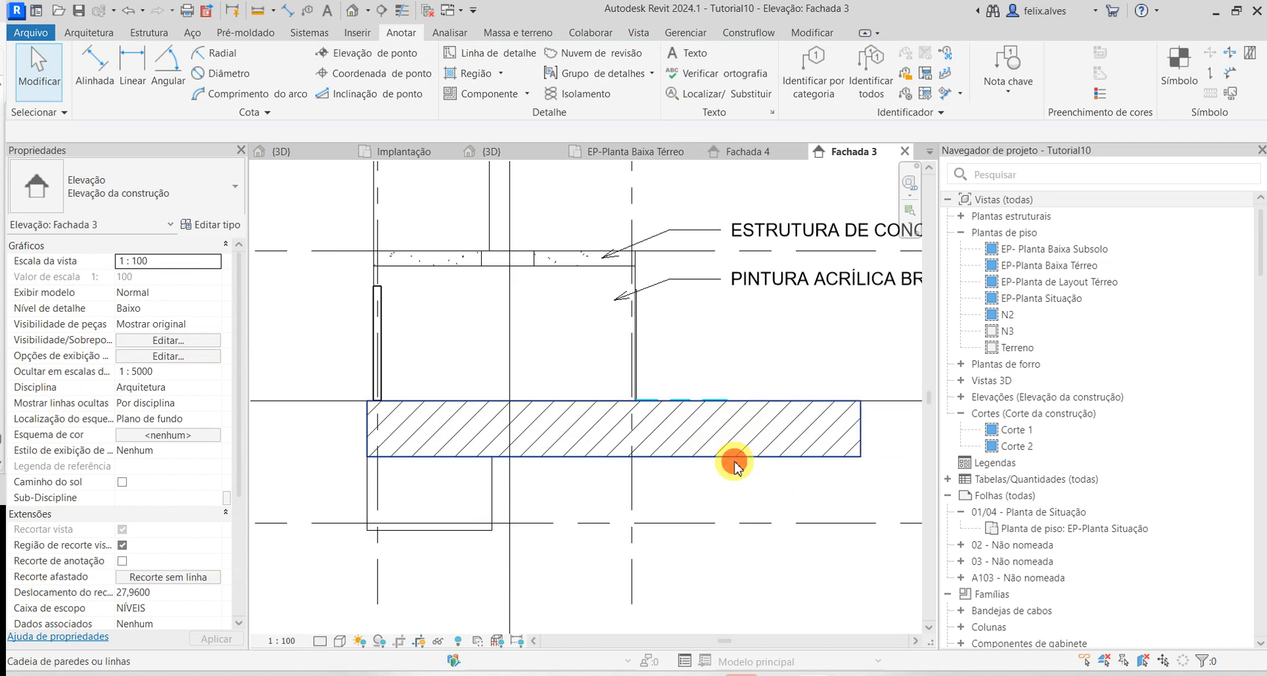
pyautogui.click(735, 467)
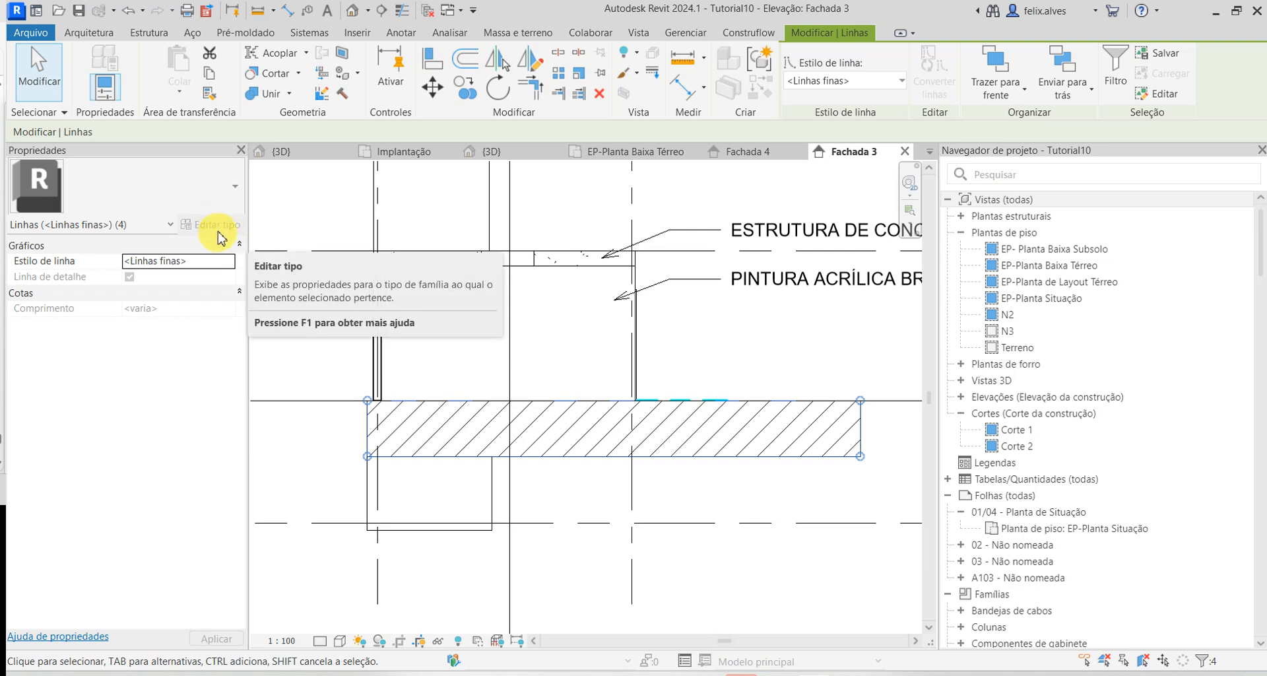
pyautogui.click(461, 418)
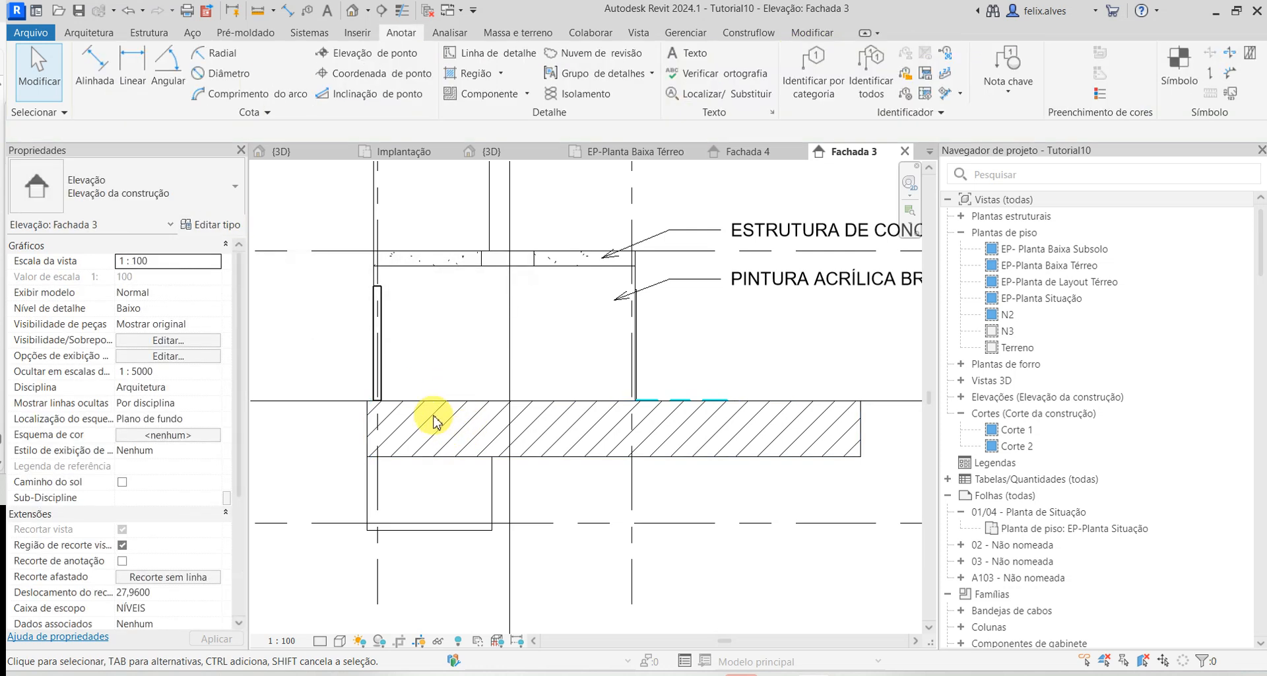
# - Select the hatched ground region and filter the selection to keep only the Itens de detalhe category
pyautogui.click(740, 453)
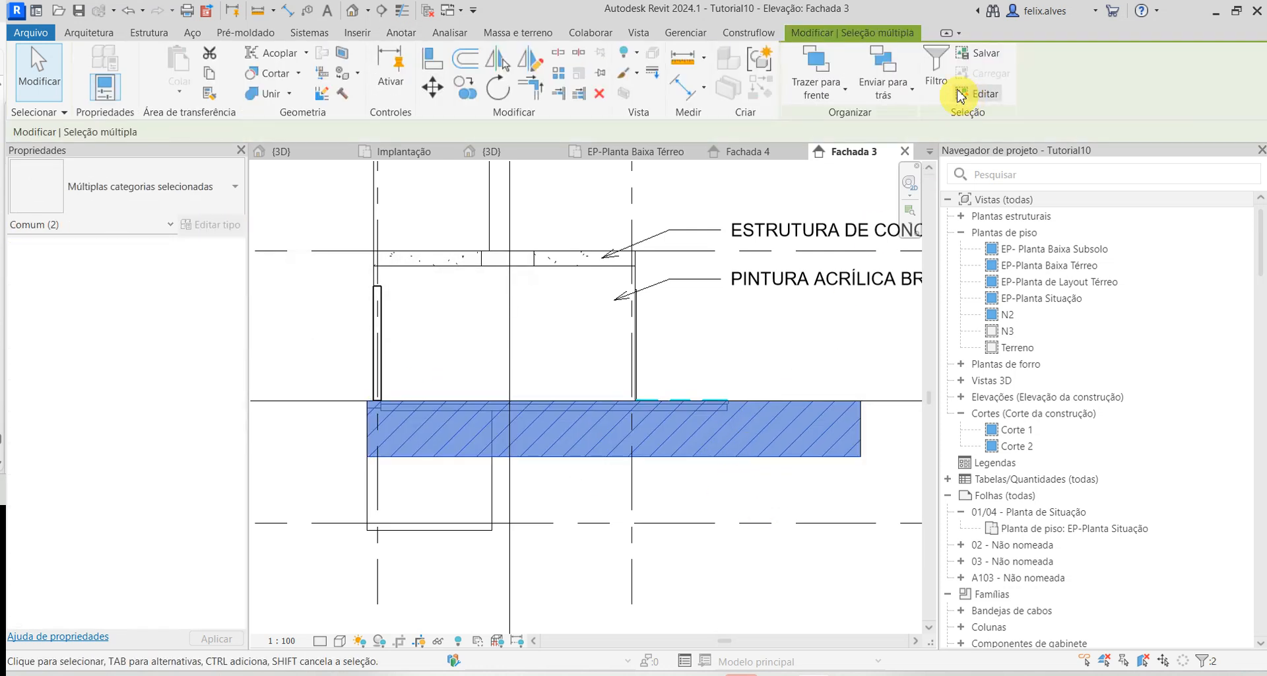
pyautogui.click(936, 66)
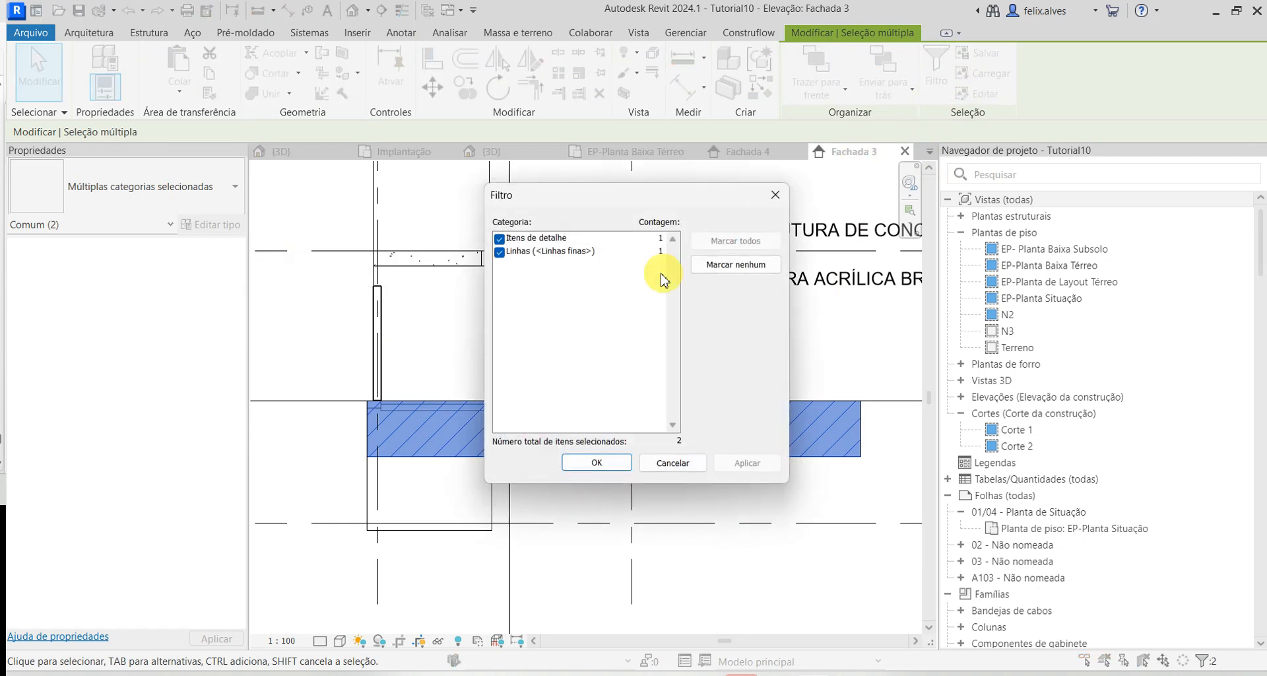
pyautogui.click(503, 253)
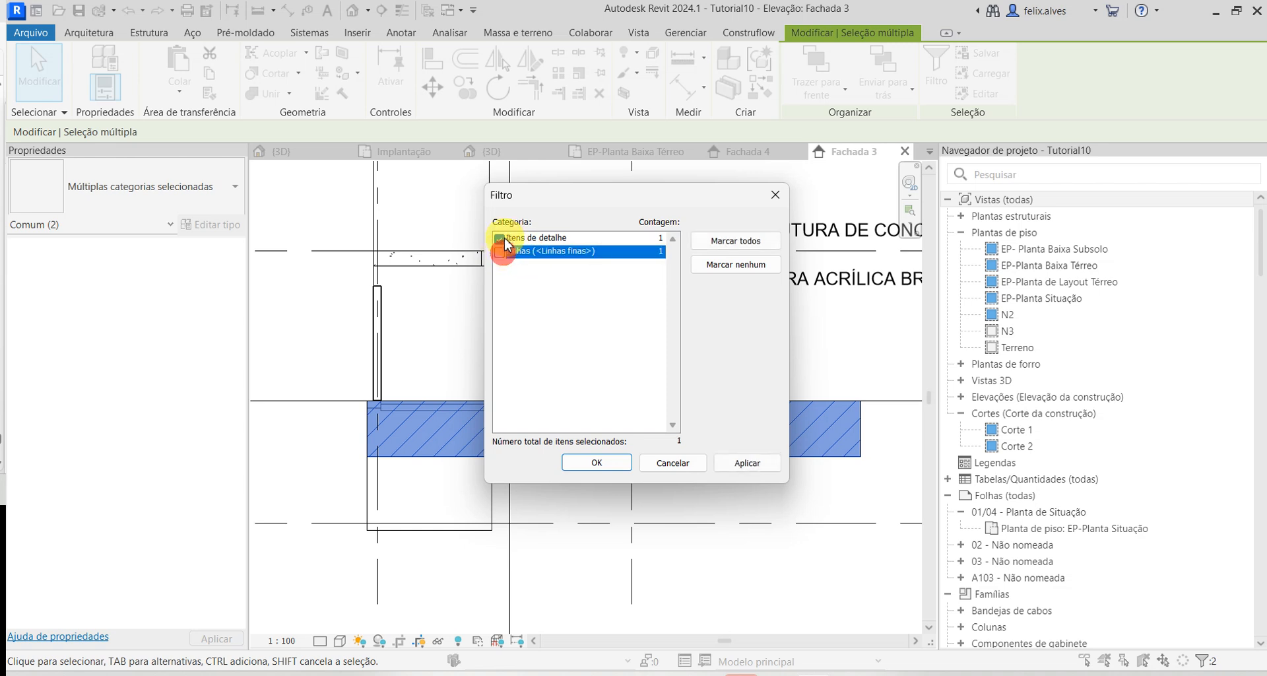
pyautogui.click(596, 463)
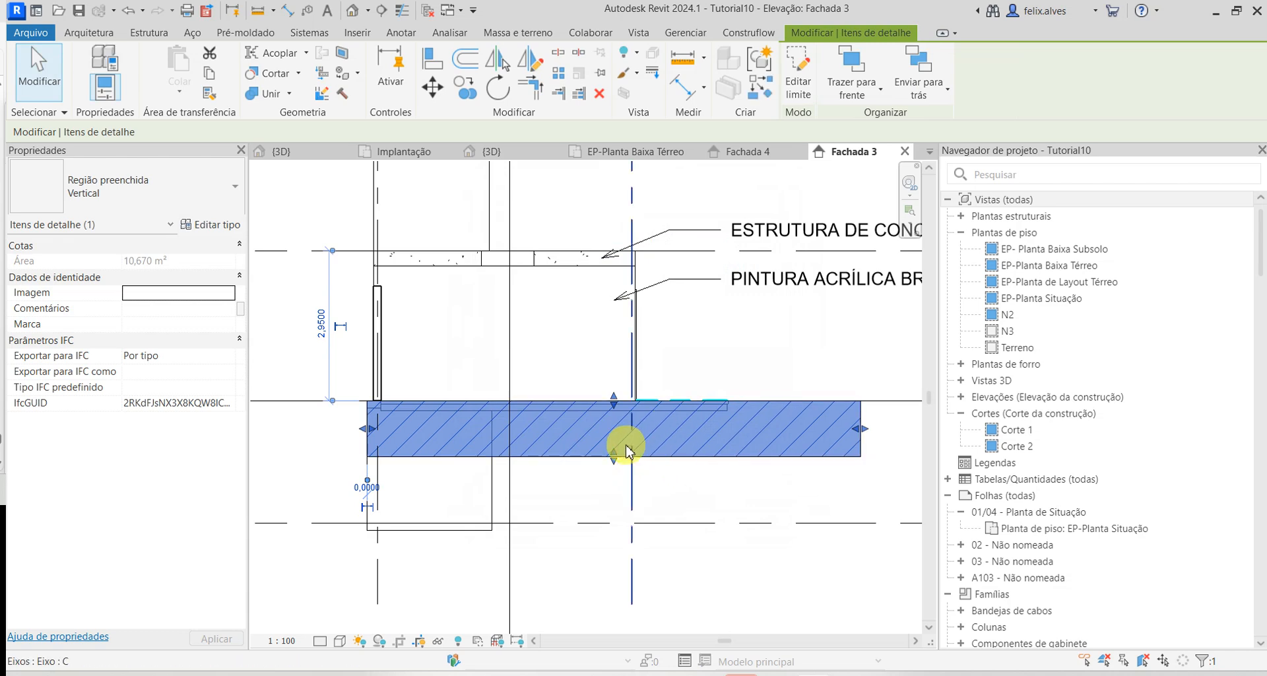
# - Duplicate the filled region's Vertical type under the name .Chão Fachada
pyautogui.click(217, 231)
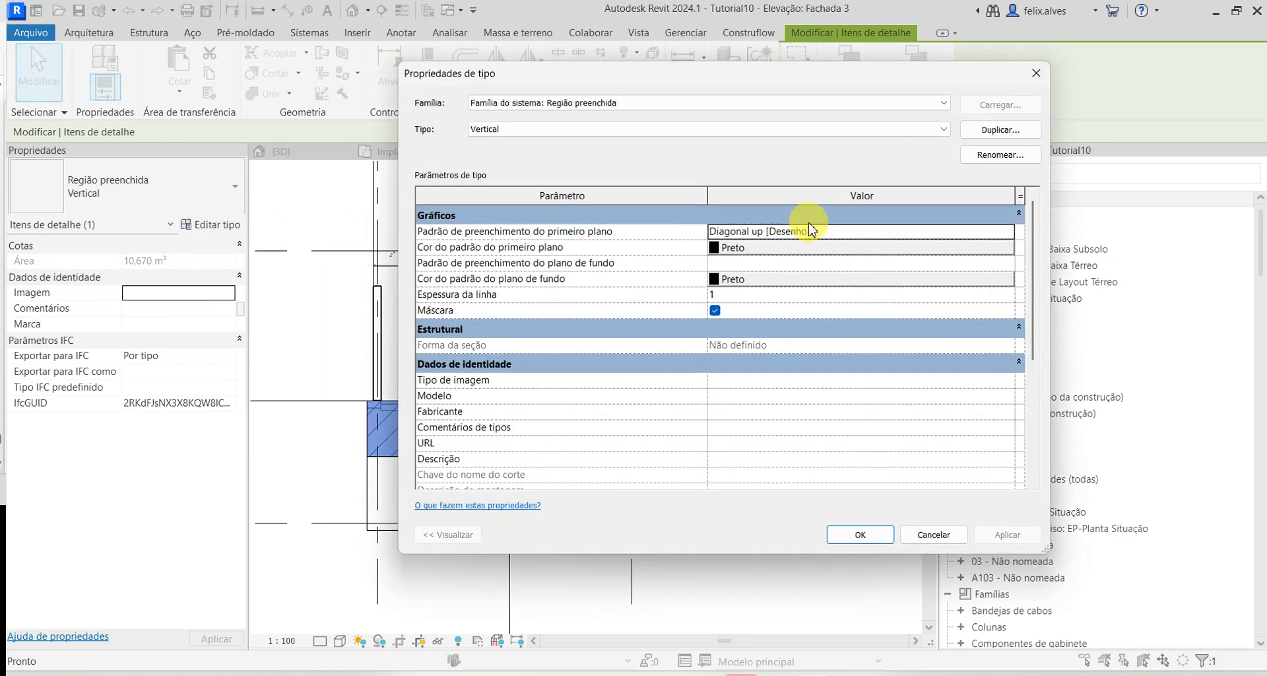
pyautogui.click(945, 129)
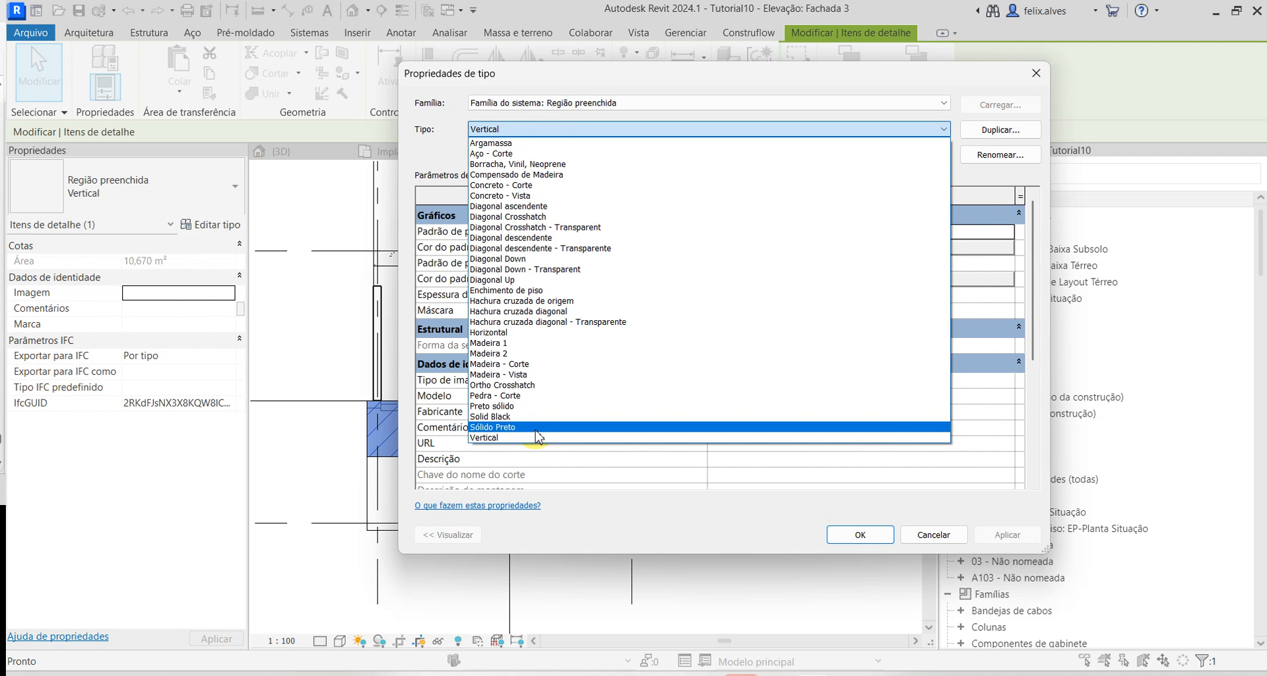
pyautogui.click(825, 93)
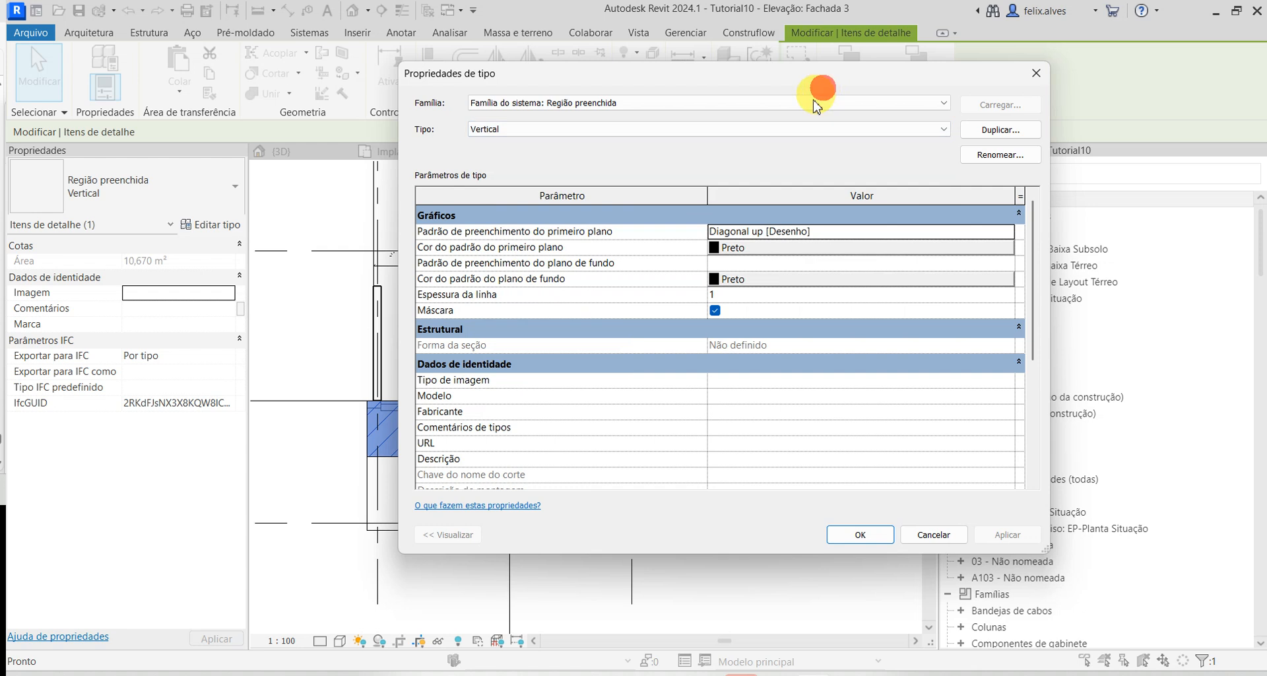
pyautogui.click(1001, 131)
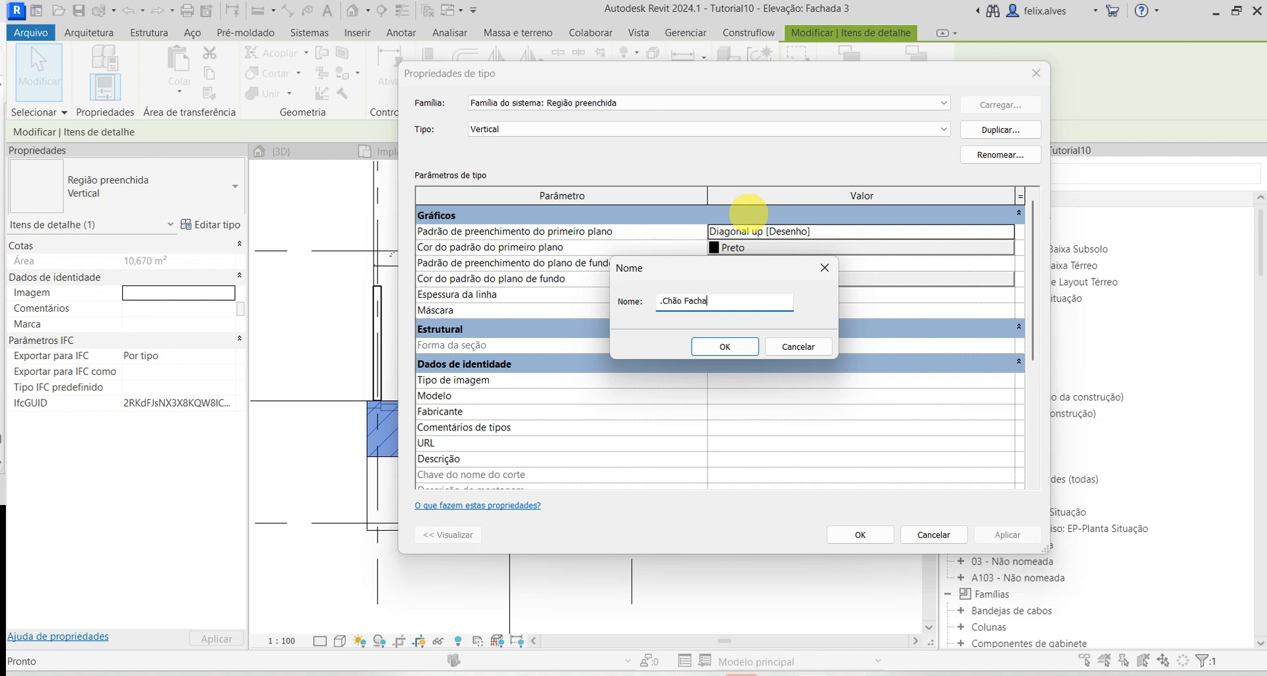
pyautogui.click(725, 347)
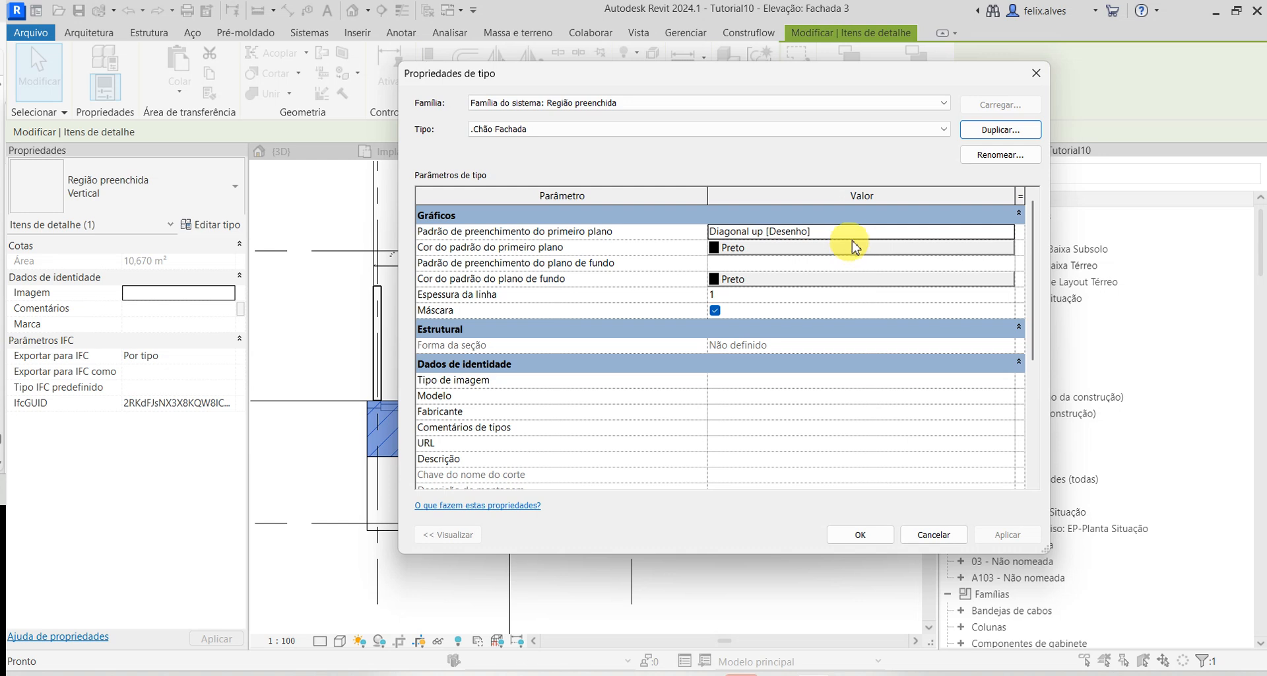
# - Set the foreground fill pattern of the .Chão Fachada type to <Preenchimento sólido>
pyautogui.click(933, 230)
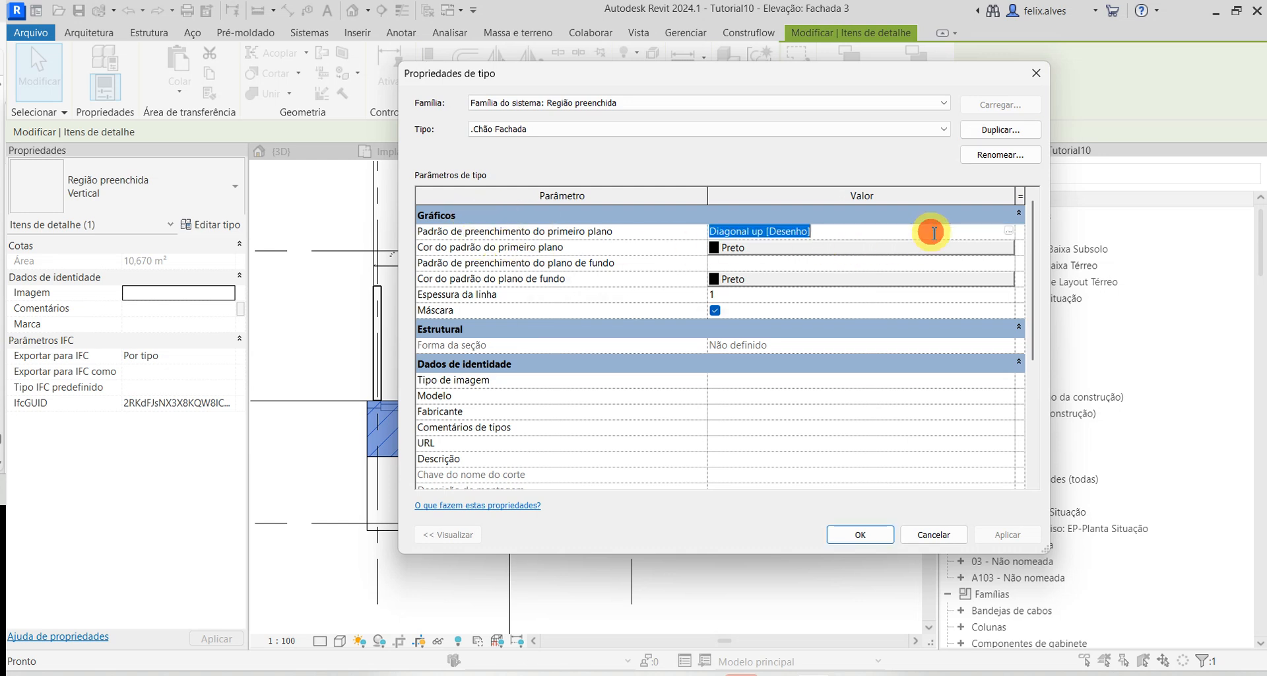
pyautogui.click(1012, 235)
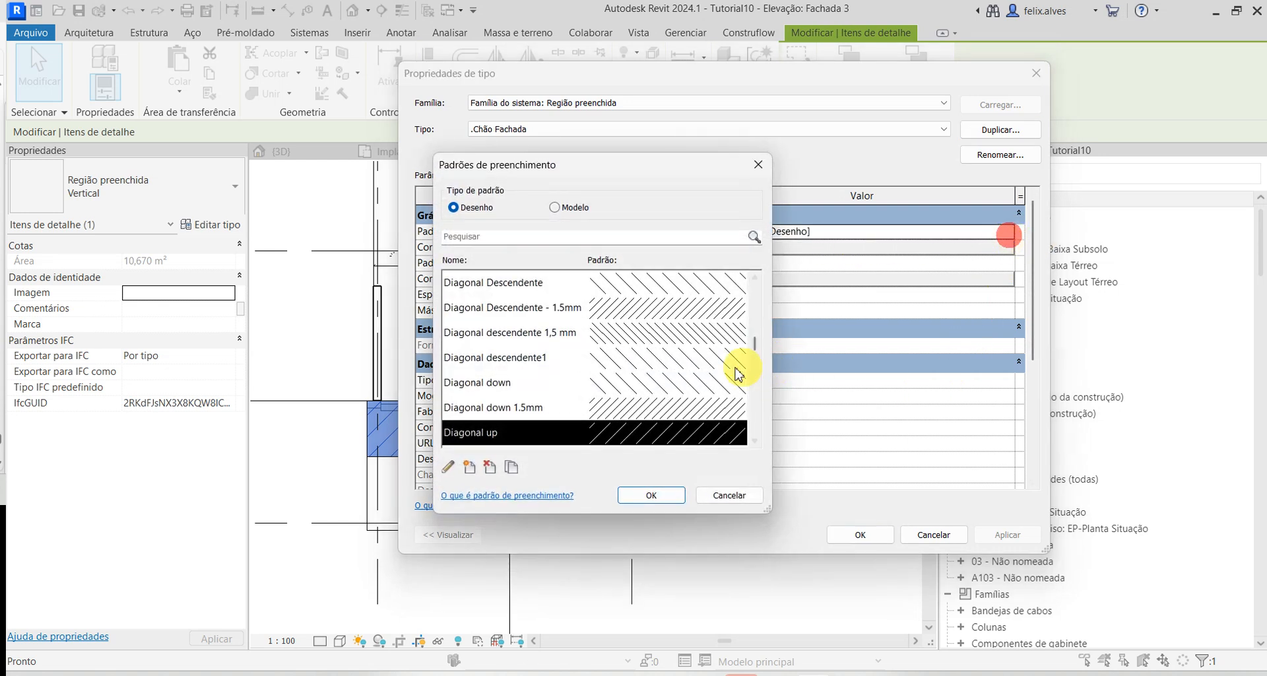
pyautogui.scroll(-3, 686, 368)
pyautogui.scroll(5, 689, 370)
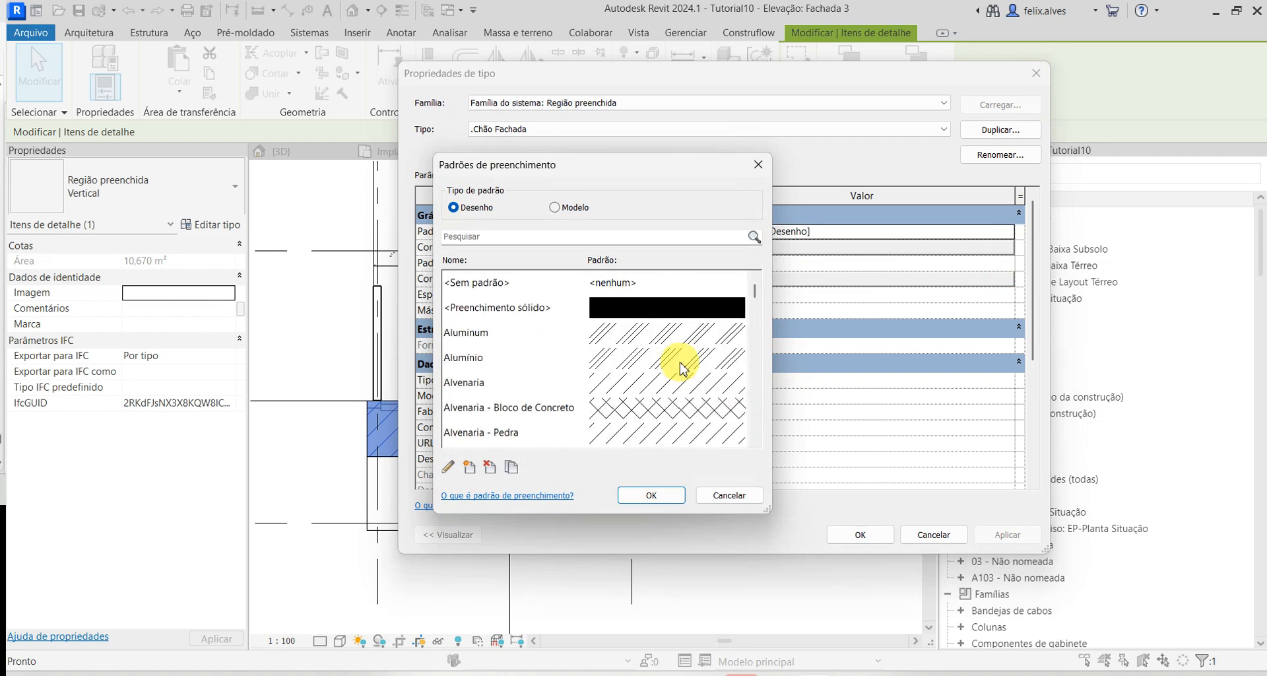
pyautogui.click(669, 307)
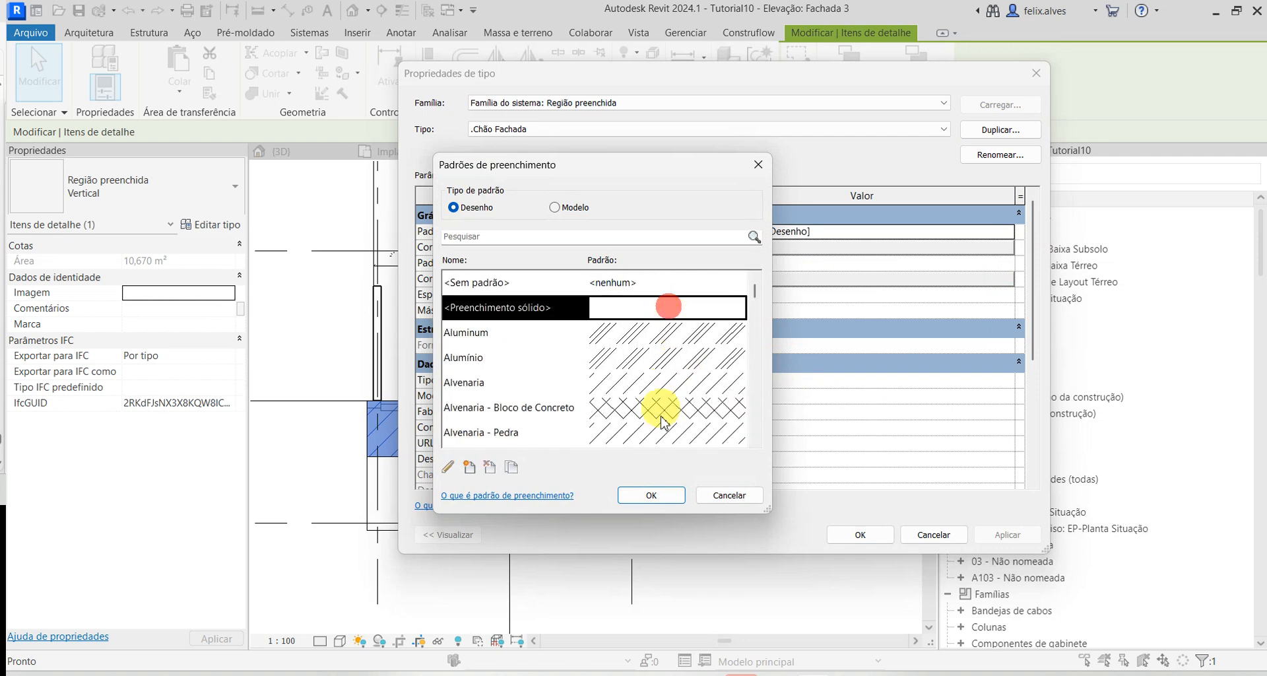
pyautogui.click(666, 501)
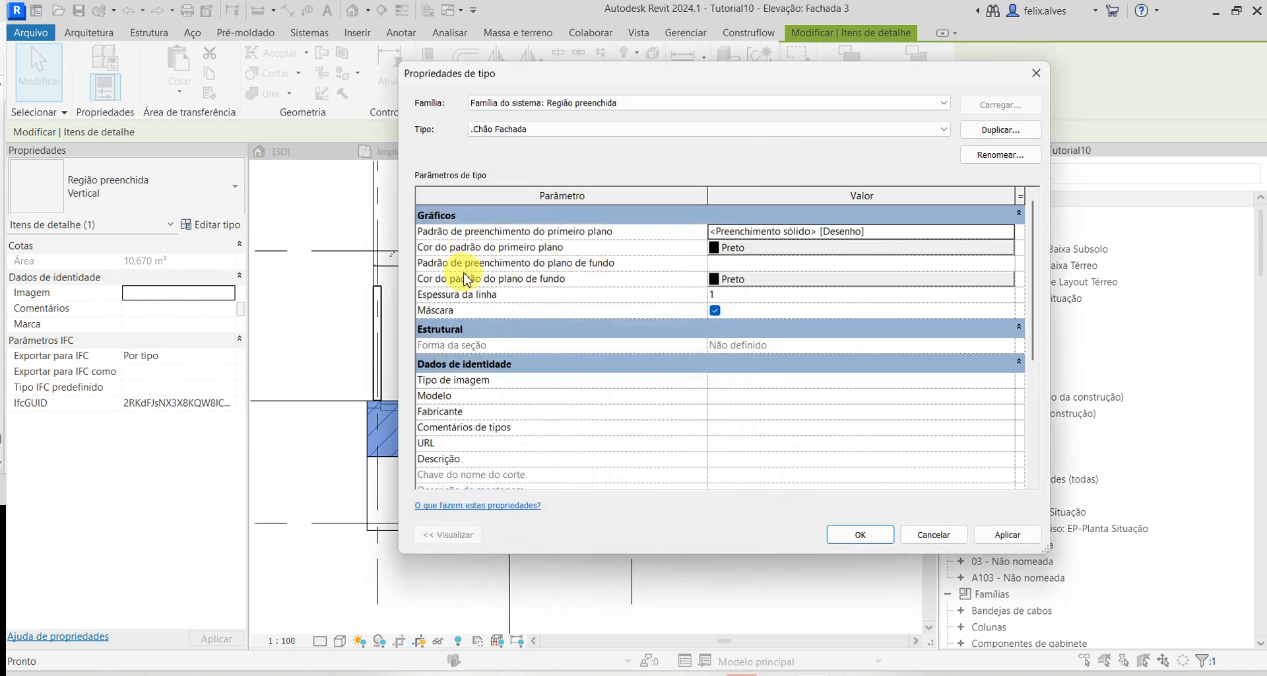
# - Set the .Chão Fachada foreground pattern colour to grey RGB 111-111-111 and apply the type to the ground region
pyautogui.click(775, 252)
pyautogui.moveTo(908, 340); pyautogui.dragTo(903, 282)
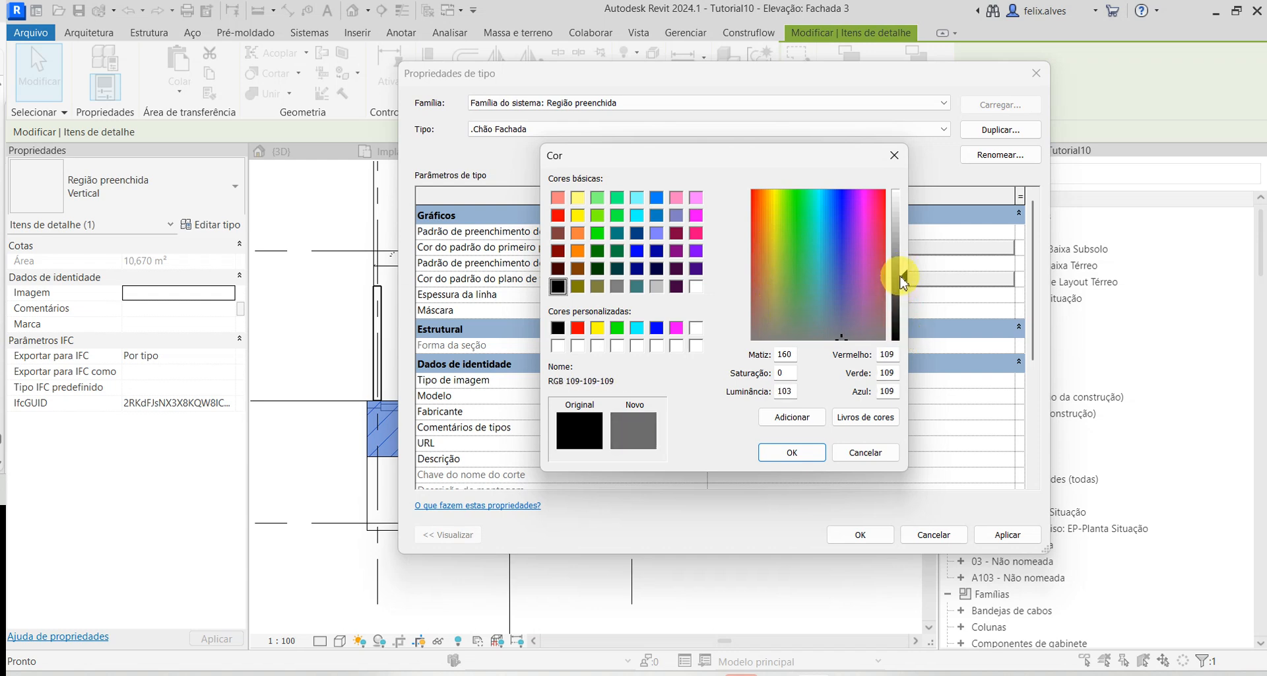
pyautogui.click(804, 460)
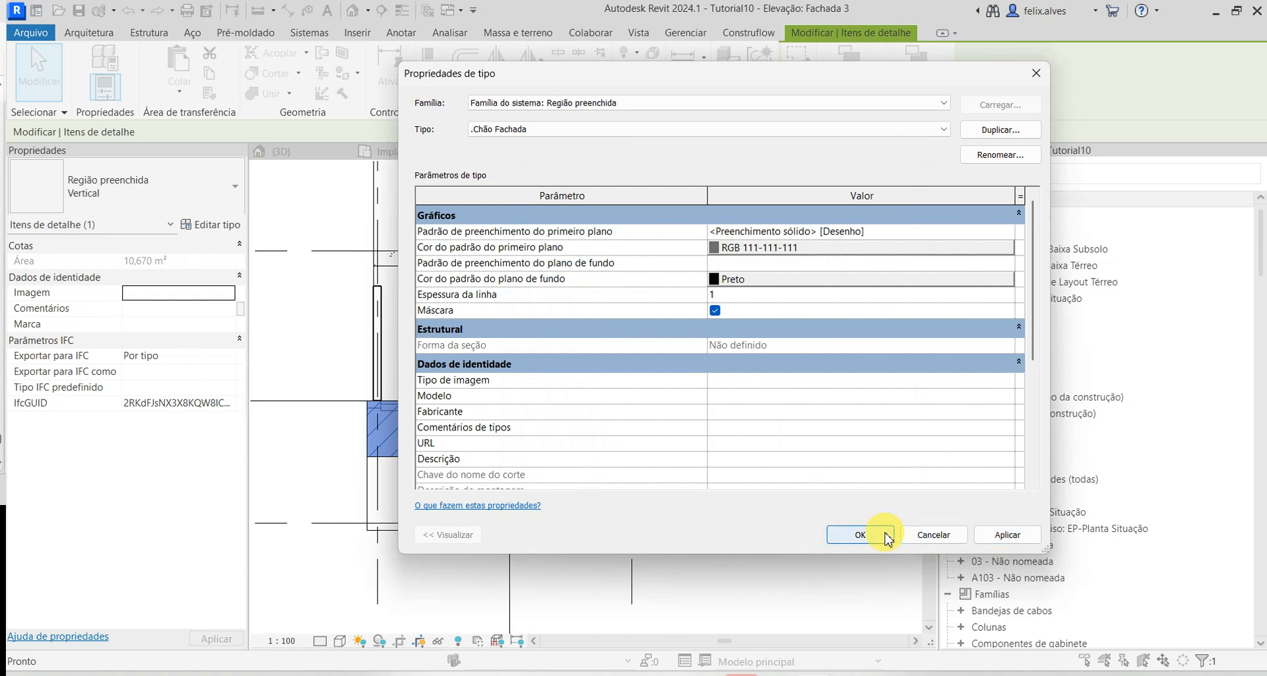
pyautogui.click(887, 537)
pyautogui.click(860, 567)
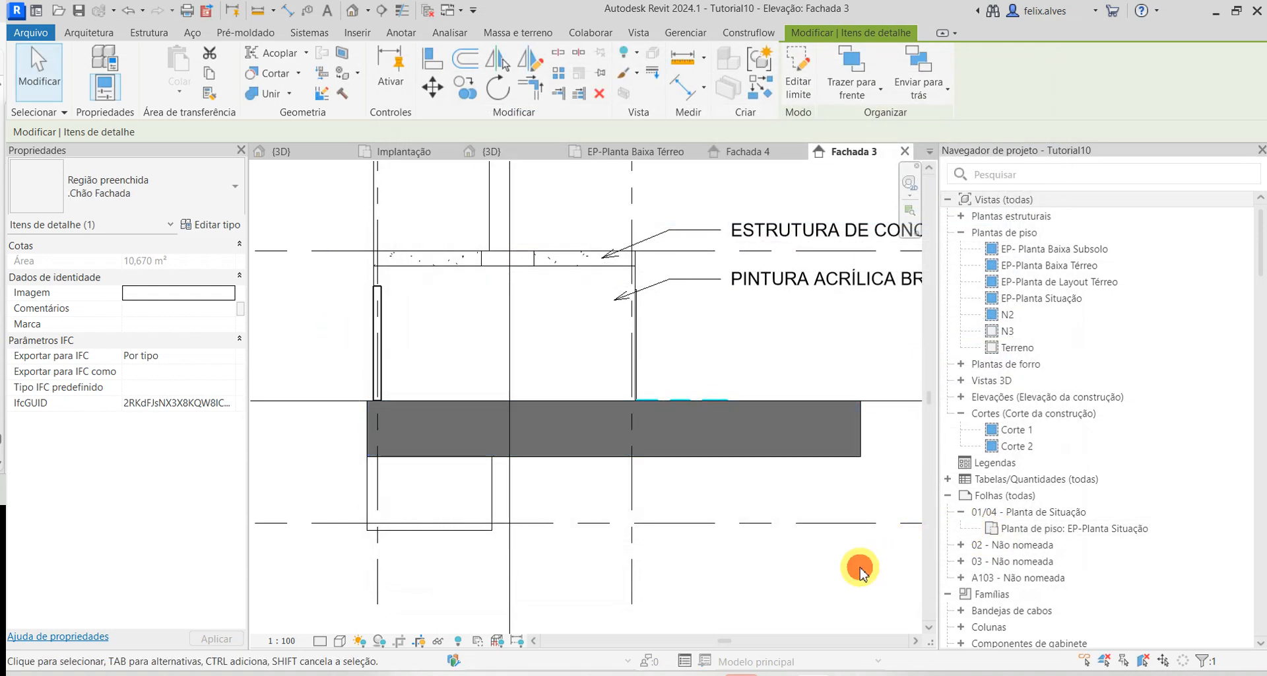
pyautogui.scroll(-4, 639, 523)
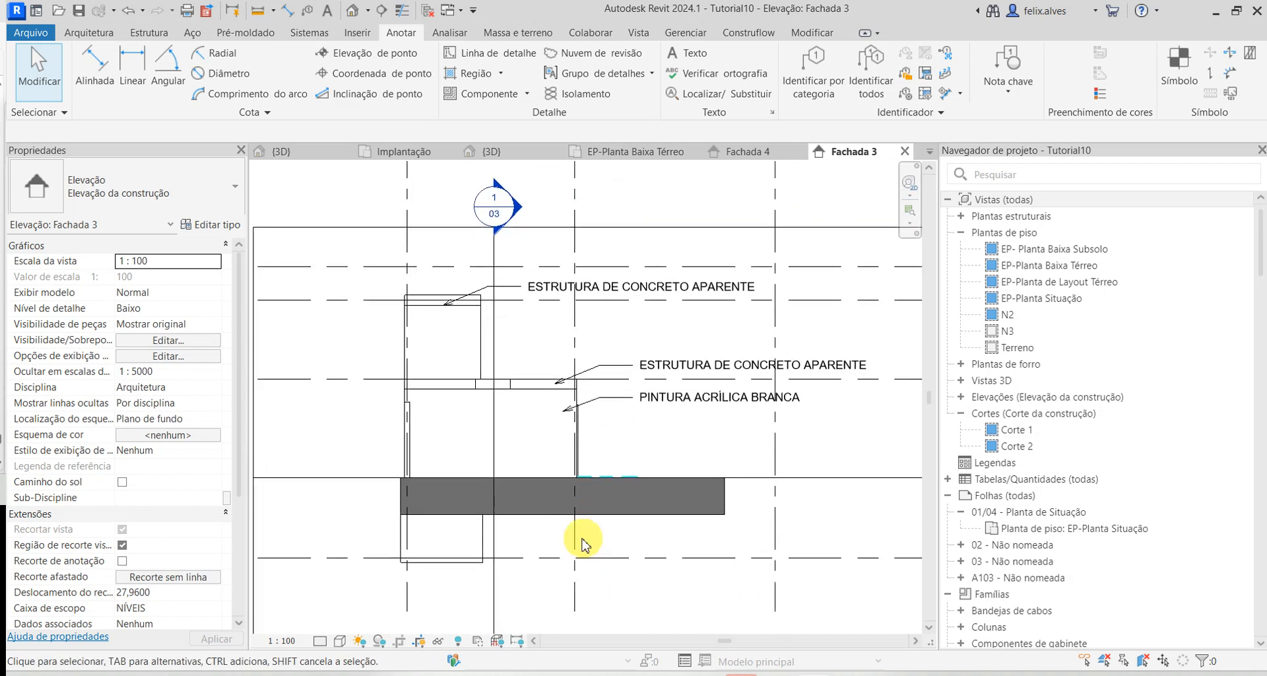
# - Toggle the thin-lines display and examine the line weights of the building and ground region in Fachada 3
pyautogui.click(401, 11)
pyautogui.scroll(3, 436, 462)
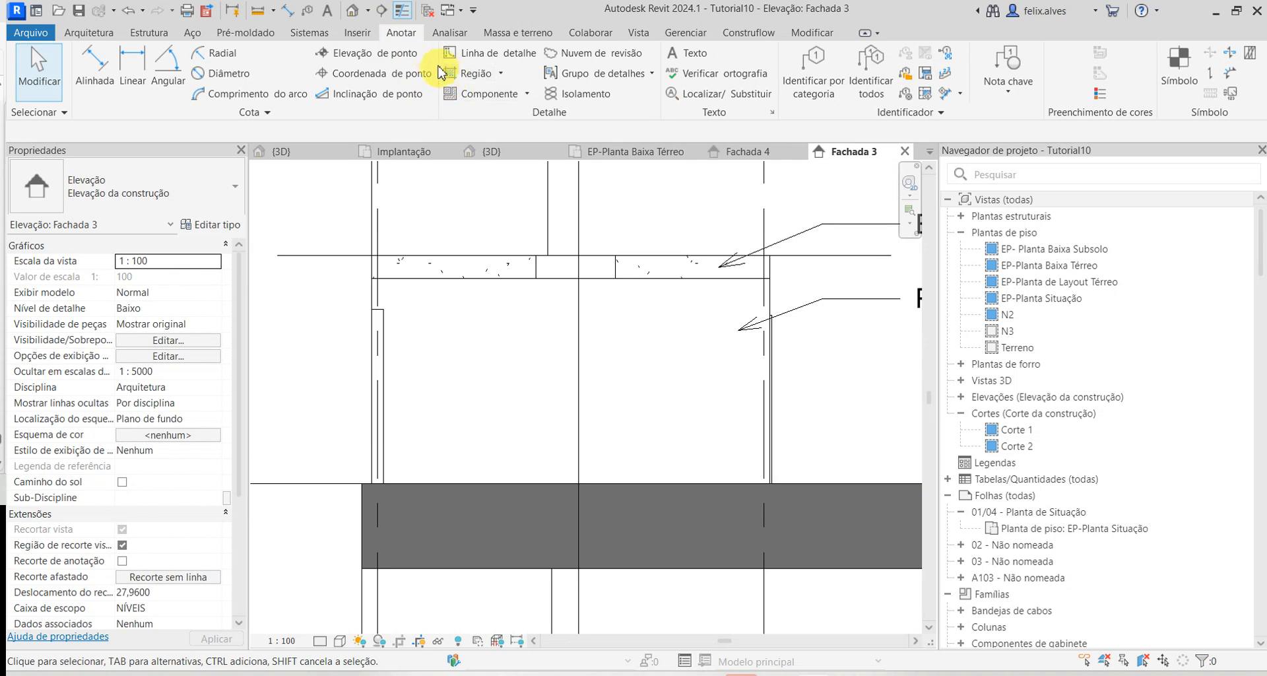
pyautogui.scroll(-4, 396, 370)
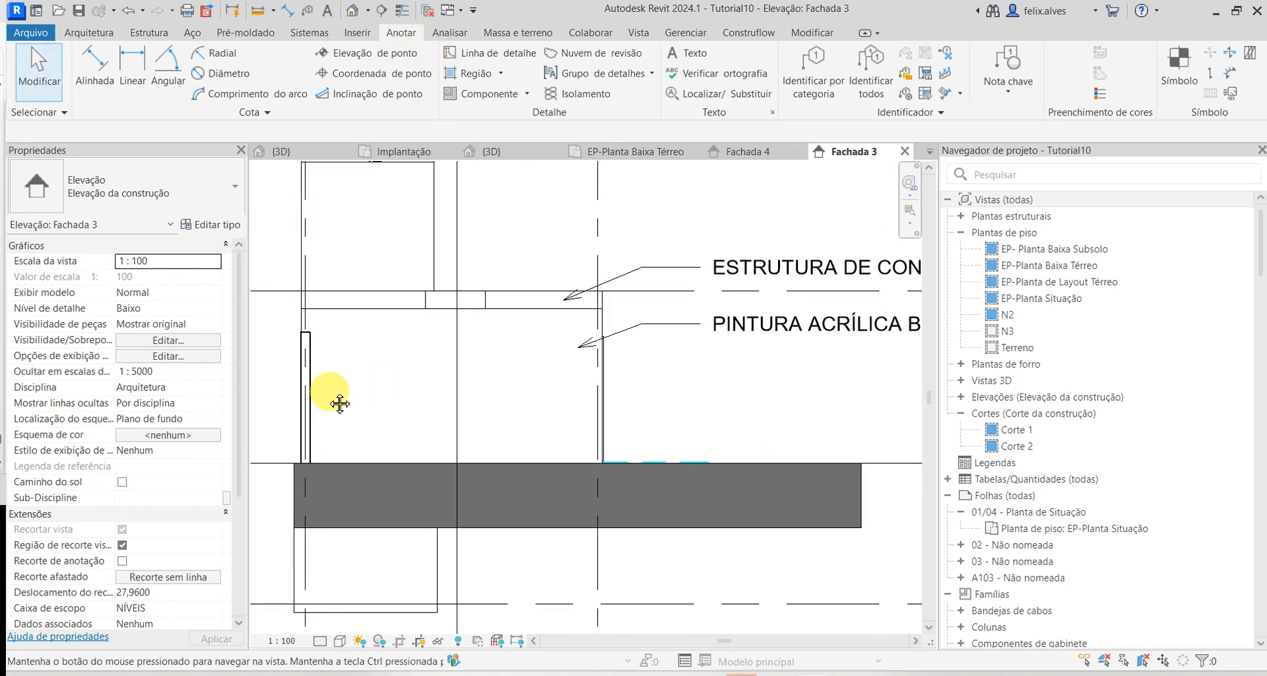
pyautogui.scroll(-2, 370, 419)
pyautogui.scroll(-2, 501, 465)
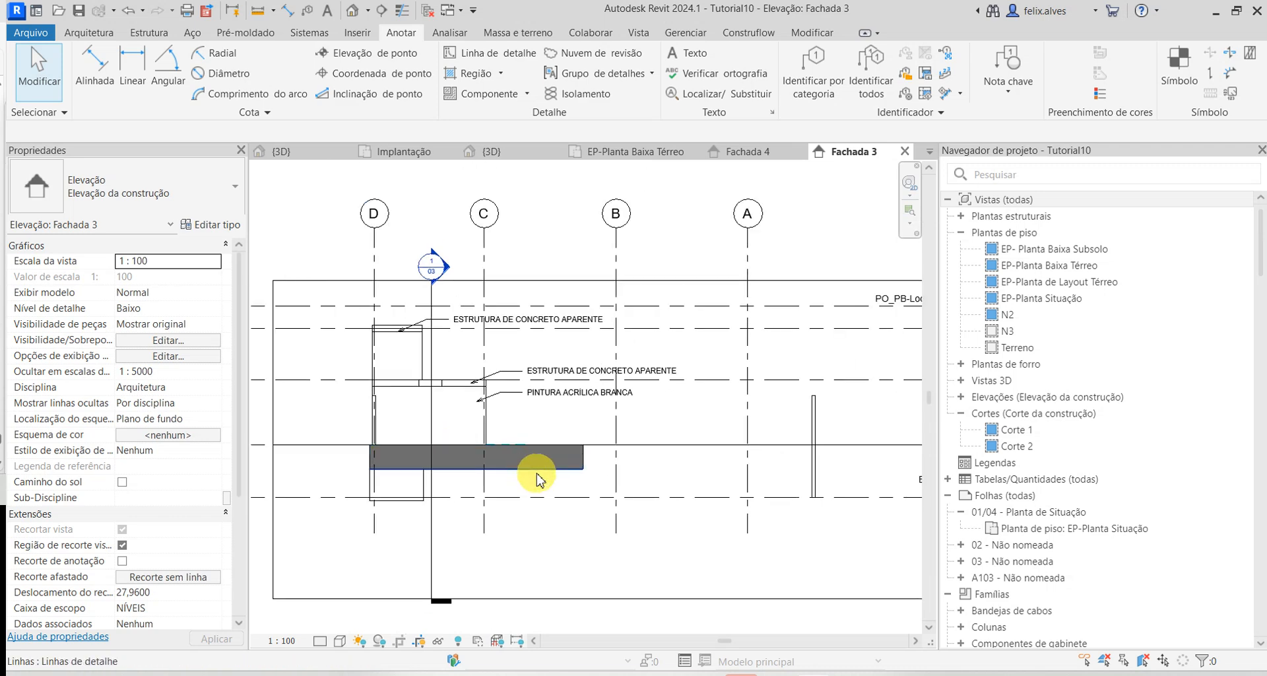
# - Extend the grey ground strip past grid A with a second filled region beside the first
pyautogui.scroll(3, 581, 465)
pyautogui.click(606, 455)
pyautogui.moveTo(612, 447); pyautogui.dragTo(823, 450)
pyautogui.scroll(-2, 751, 451)
pyautogui.scroll(-3, 750, 451)
pyautogui.scroll(2, 824, 450)
pyautogui.click(721, 499)
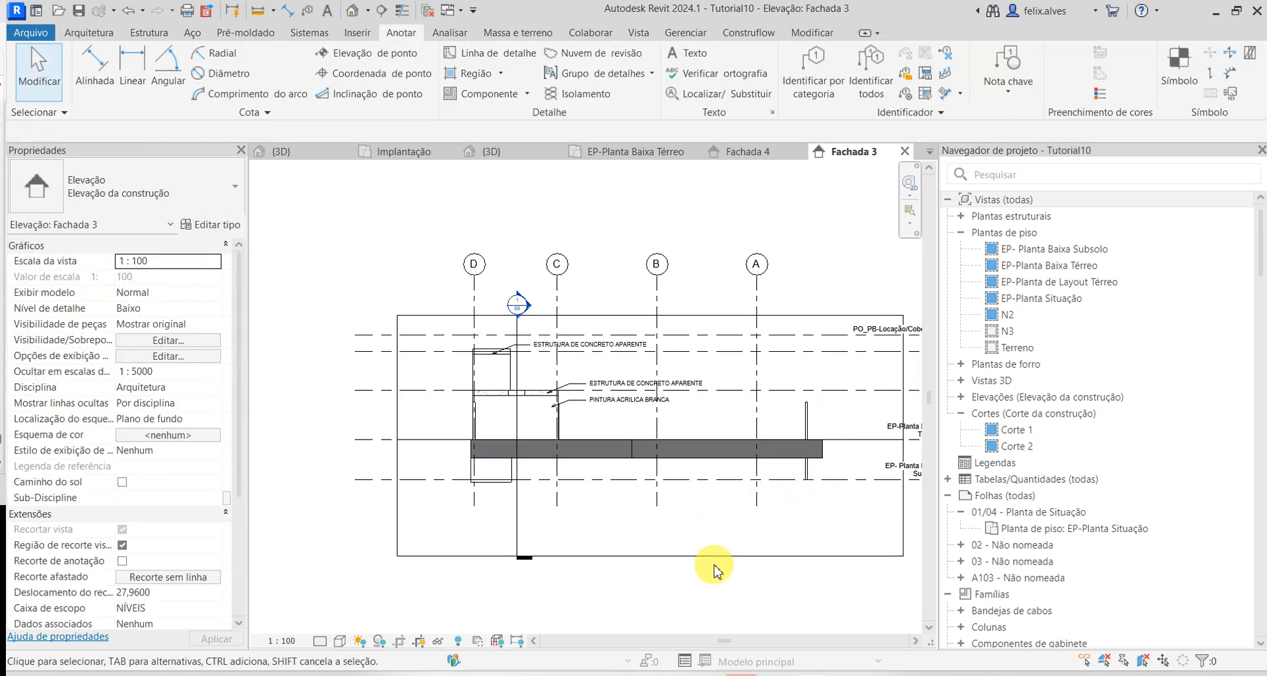
# - Try to move the crop boundary of the Fachada 3 elevation upward
pyautogui.click(637, 557)
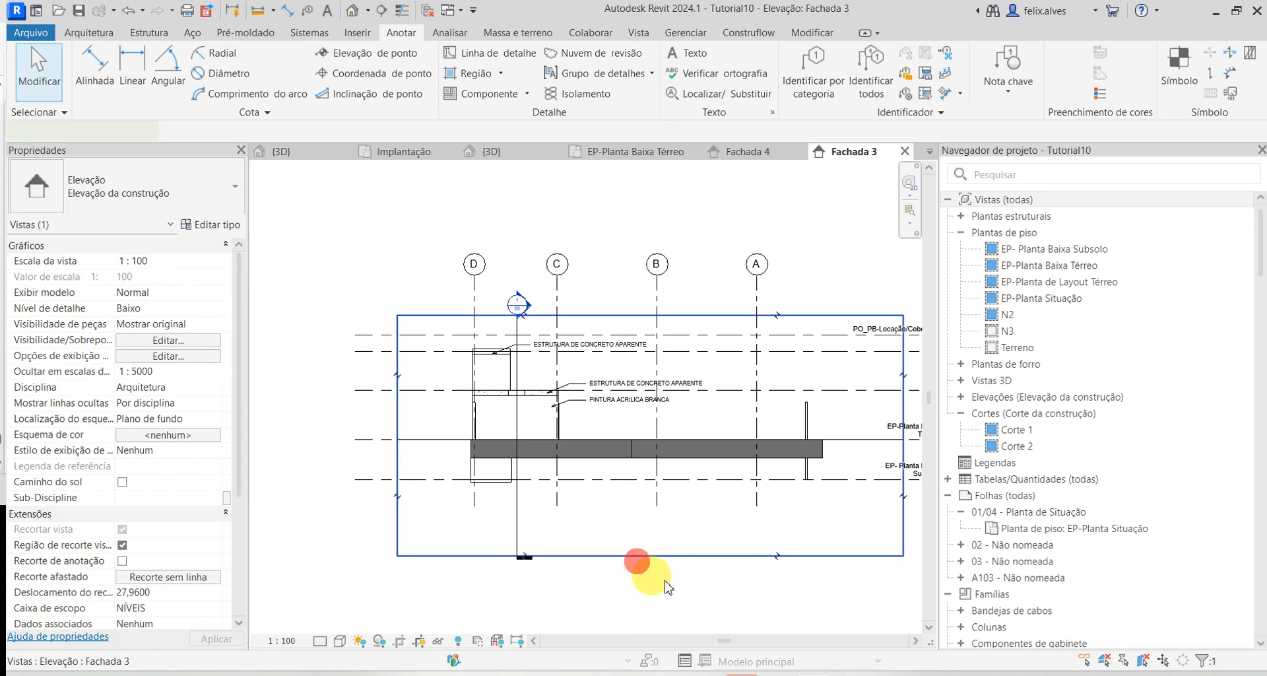
pyautogui.click(657, 562)
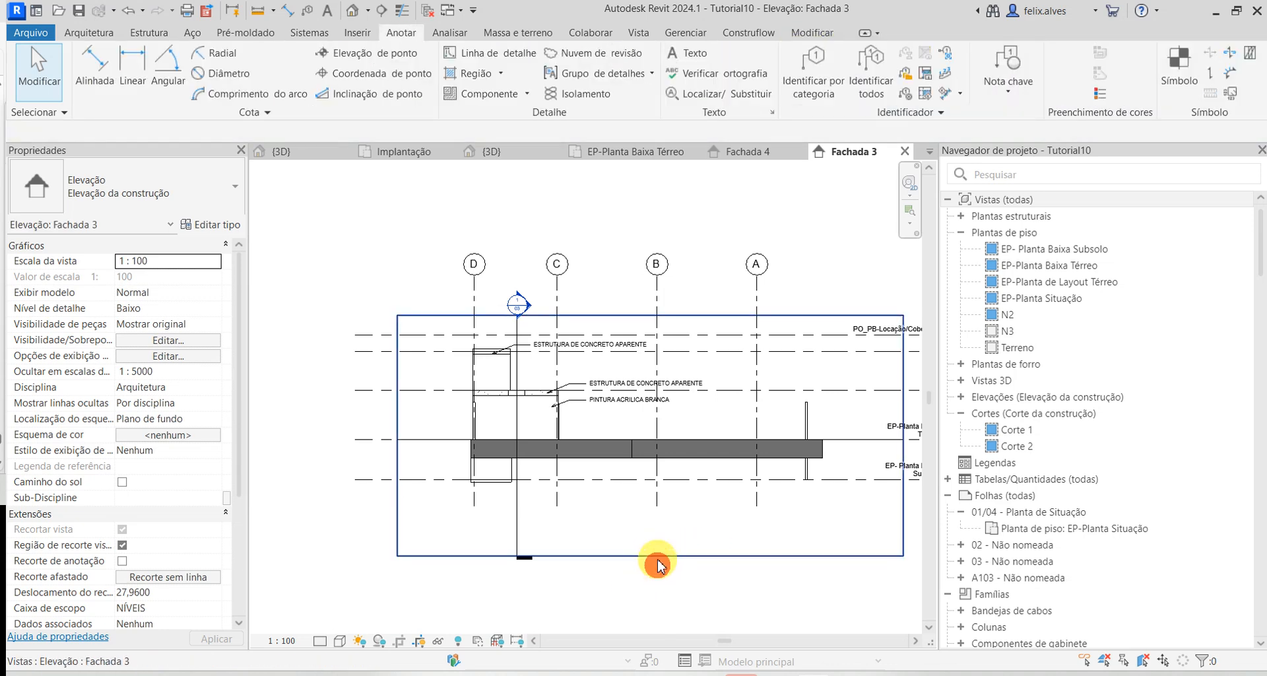
pyautogui.click(657, 558)
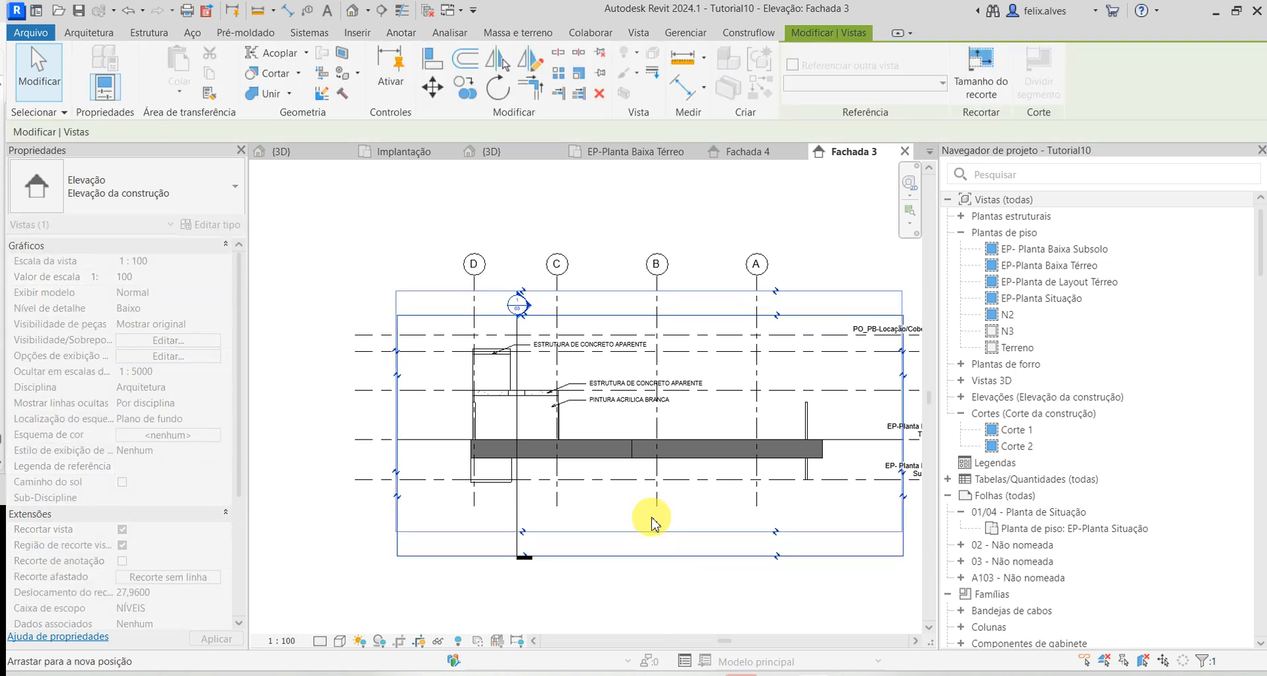
pyautogui.click(661, 549)
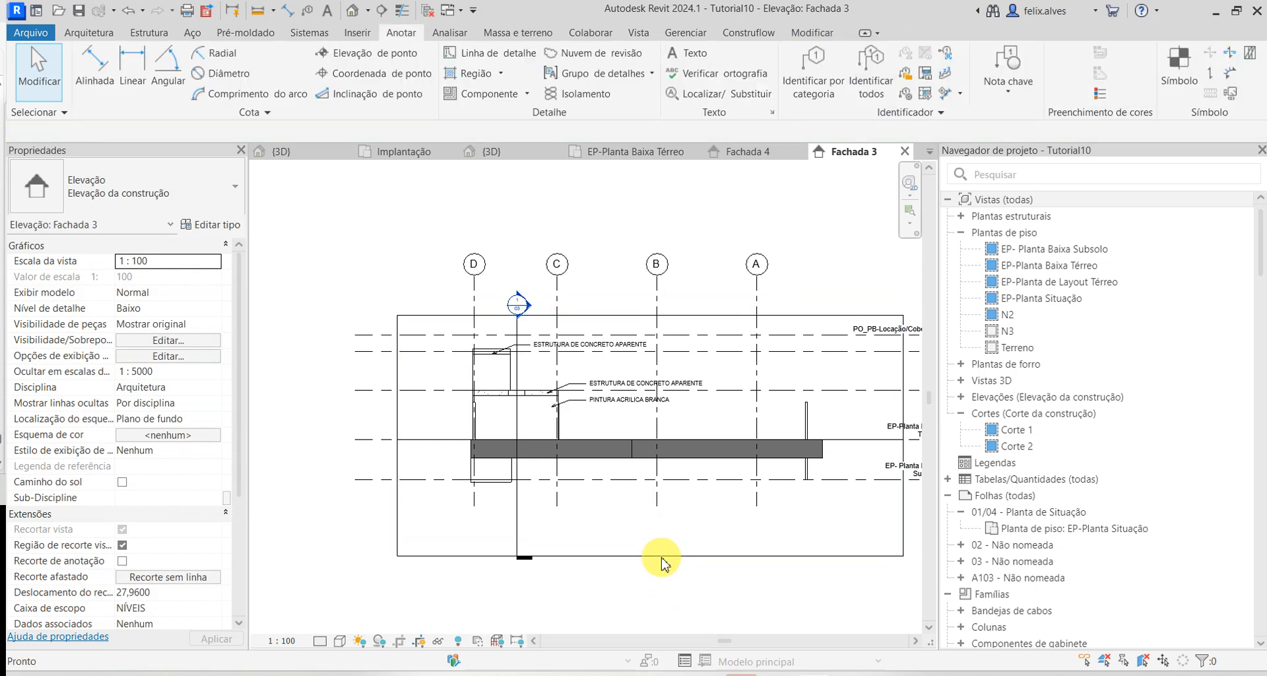
# - Select the Fachada 3 crop boundary and set its scope box (Caixa de escopo) to Nenhum
pyautogui.click(657, 553)
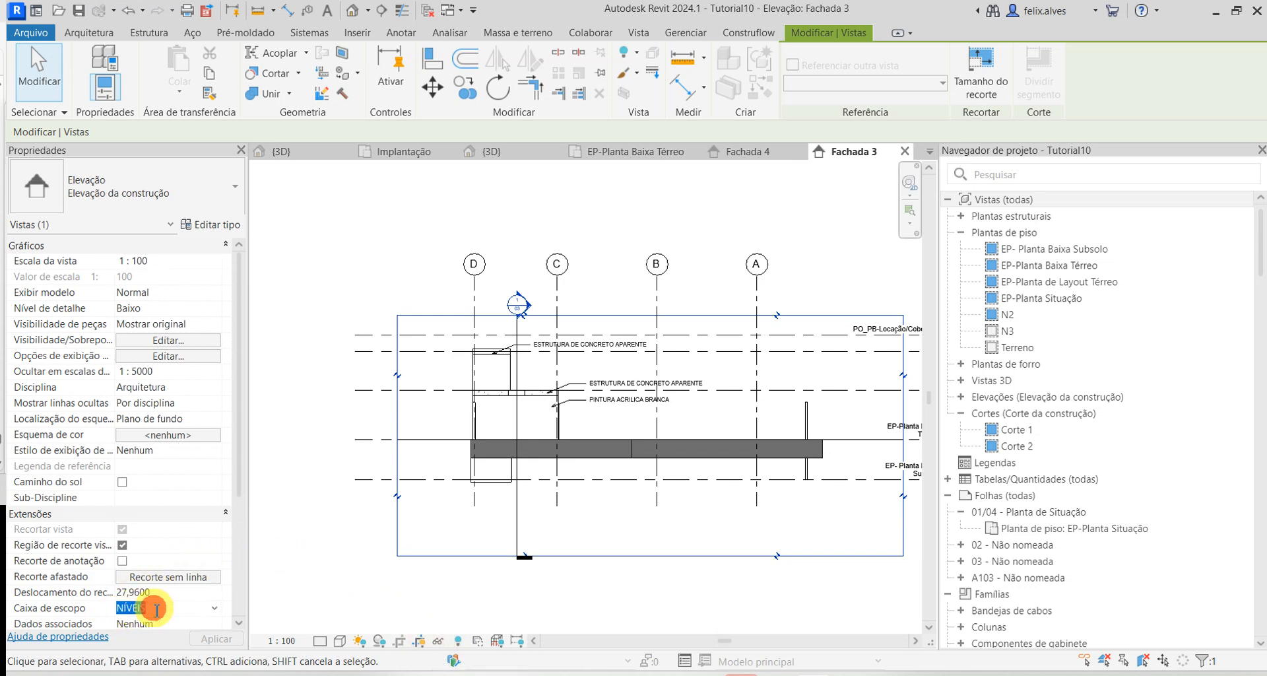
pyautogui.click(214, 607)
pyautogui.click(168, 623)
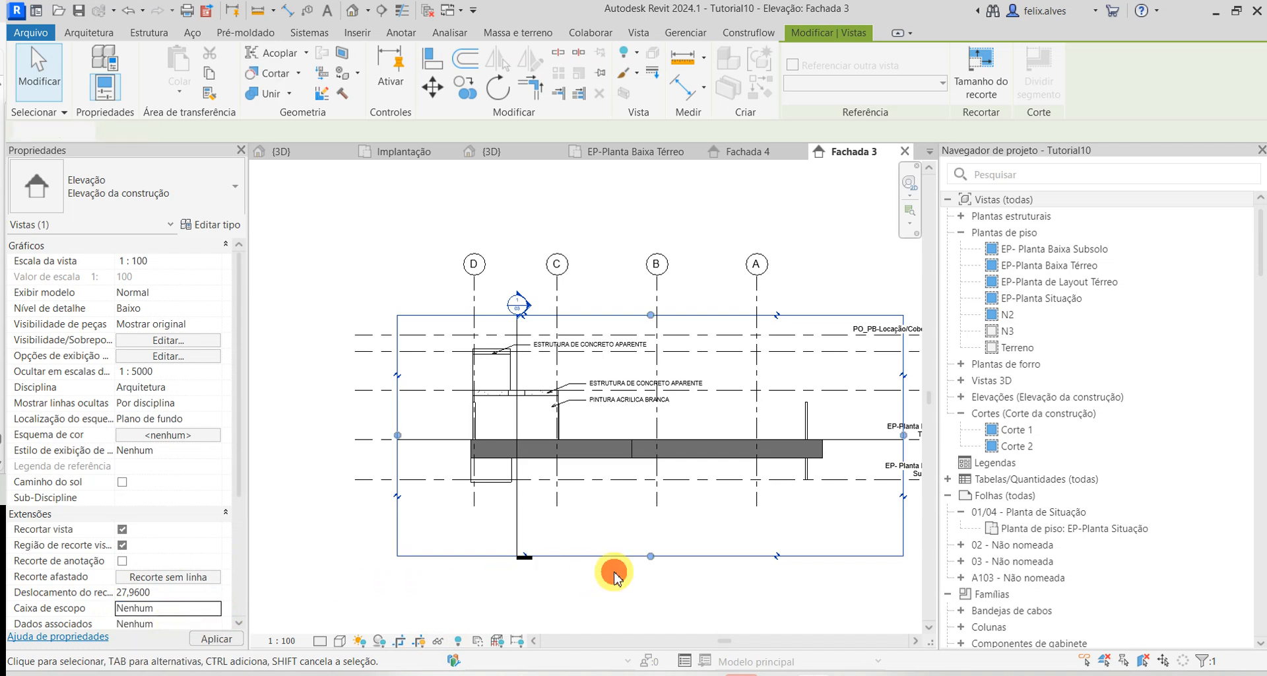
# - Raise the lower edge of the crop boundary into the grey ground strip, cutting off the basement below
pyautogui.click(518, 568)
pyautogui.click(651, 556)
pyautogui.moveTo(651, 556); pyautogui.dragTo(634, 457)
pyautogui.click(654, 515)
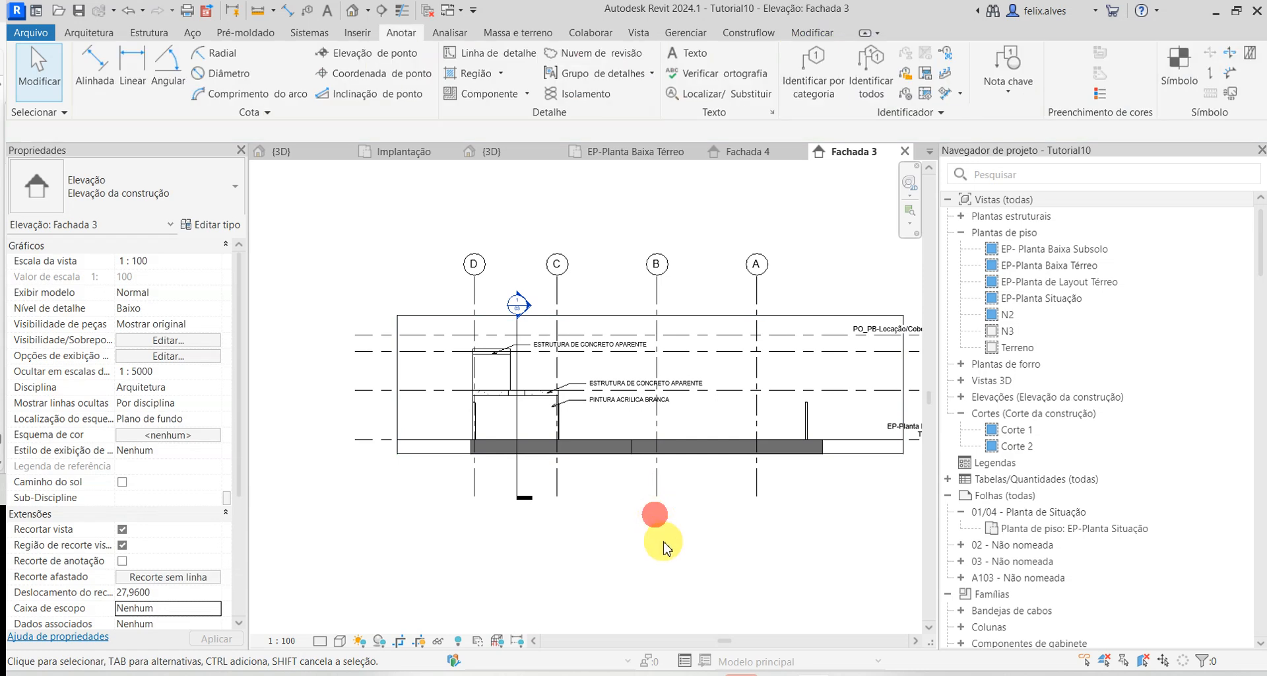
# - Hide the crop region boundary in Fachada 3 while keeping the view cropped
pyautogui.click(399, 640)
pyautogui.click(420, 640)
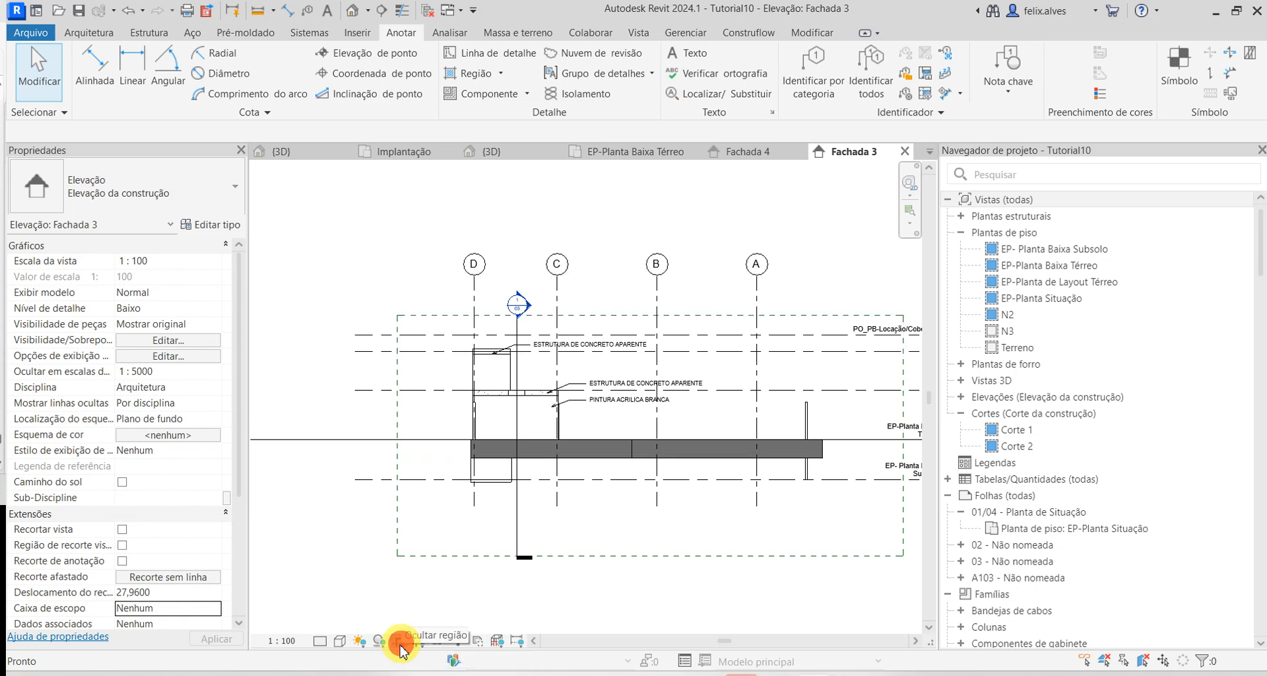
pyautogui.click(400, 641)
# - Examine the cropped elevation along the ground strip from grid D to beyond grid A
pyautogui.click(517, 559)
pyautogui.scroll(1, 532, 516)
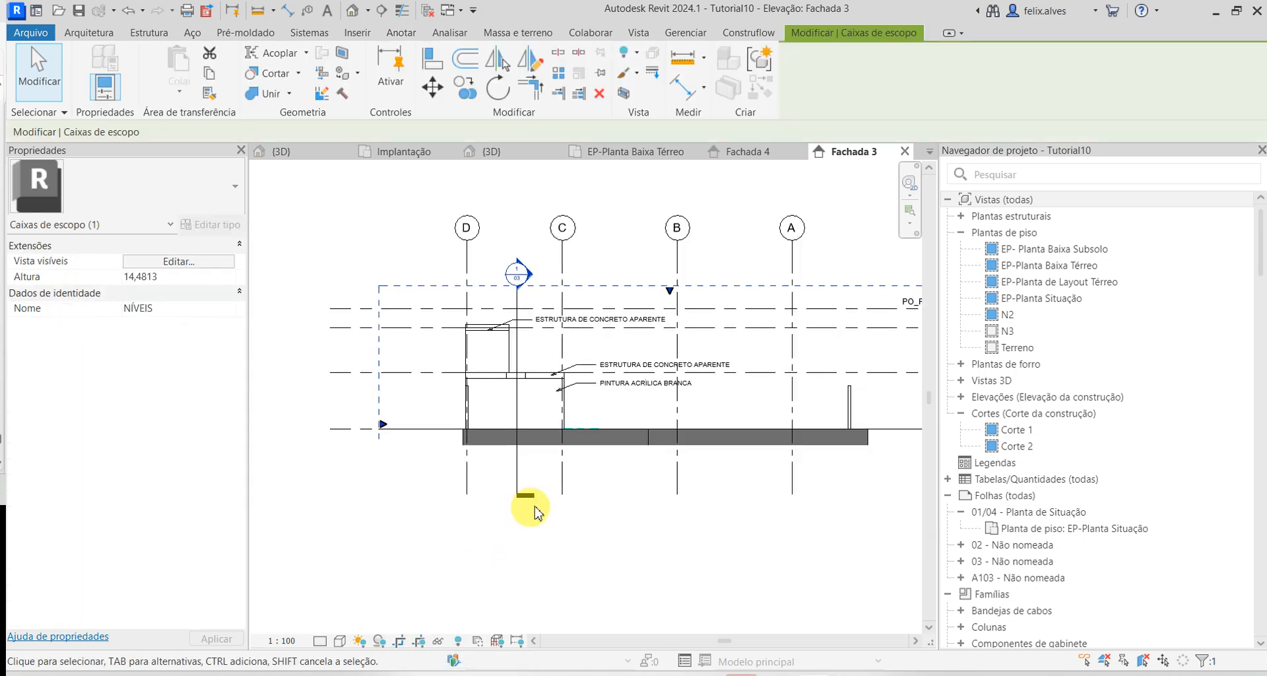
pyautogui.scroll(1, 538, 513)
pyautogui.moveTo(477, 548); pyautogui.dragTo(319, 576, button='middle')
pyautogui.moveTo(587, 545); pyautogui.dragTo(749, 612, button='middle')
pyautogui.press('Escape')
pyautogui.scroll(1, 411, 522)
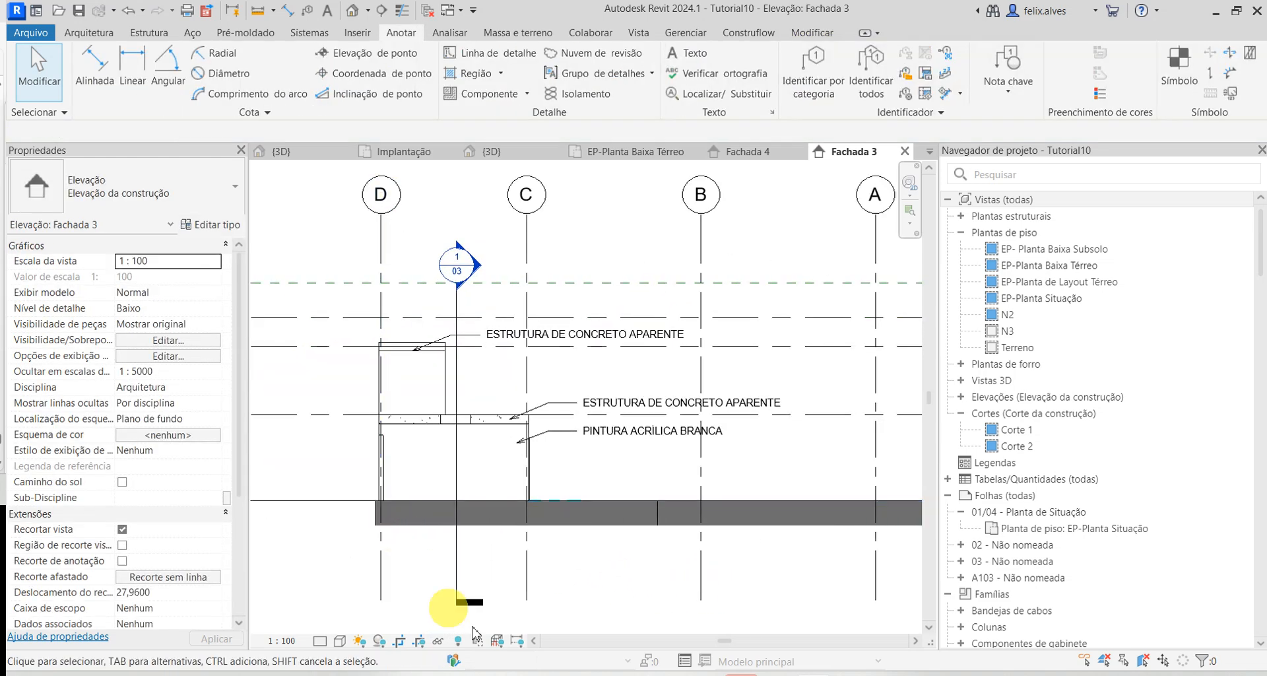
pyautogui.scroll(4, 401, 538)
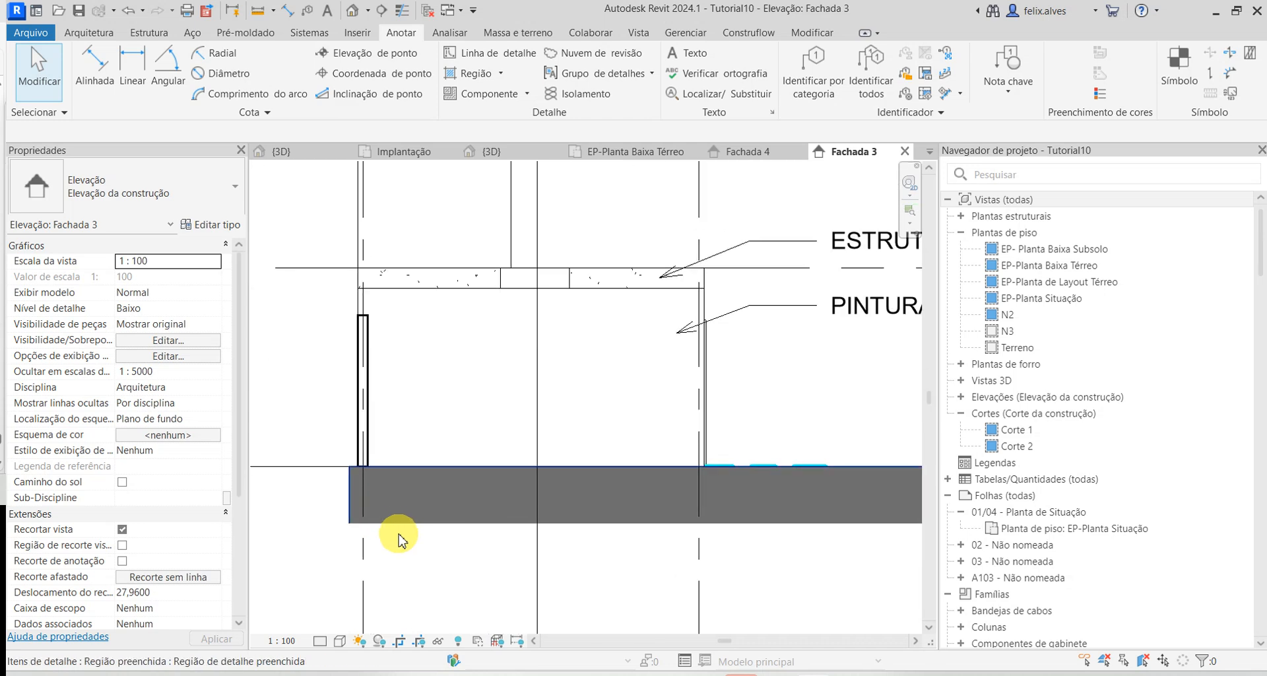
pyautogui.scroll(-5, 401, 539)
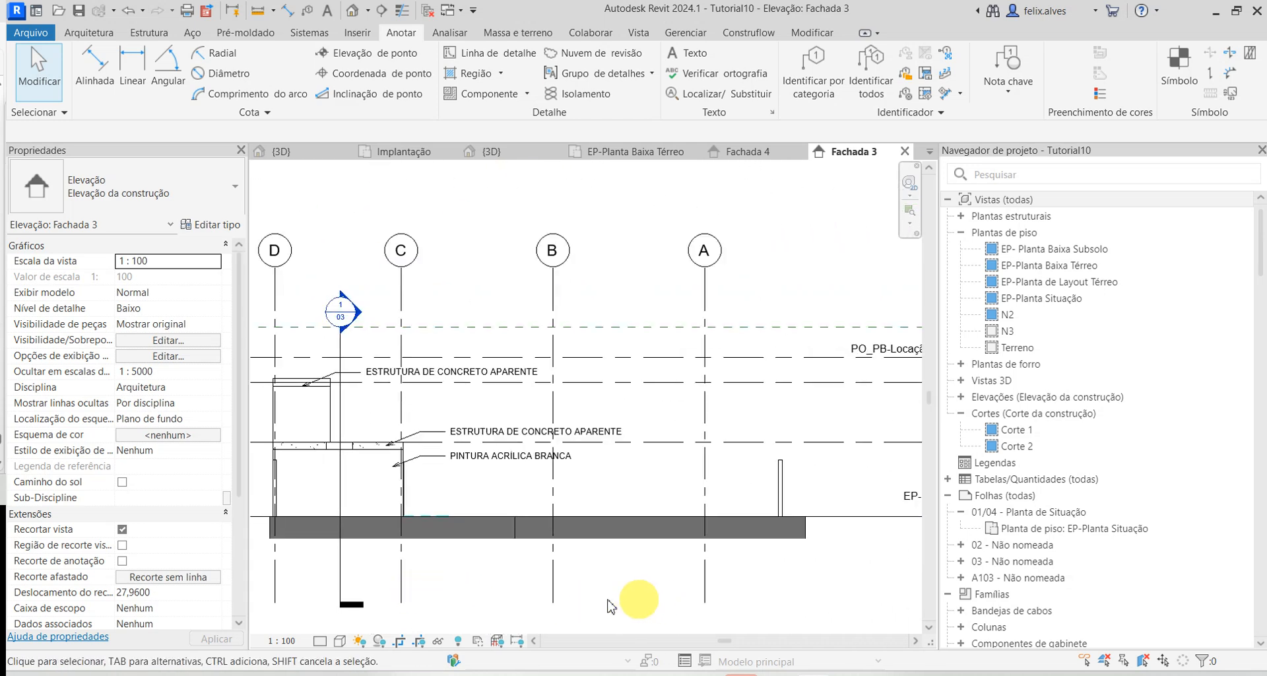
pyautogui.scroll(1, 523, 596)
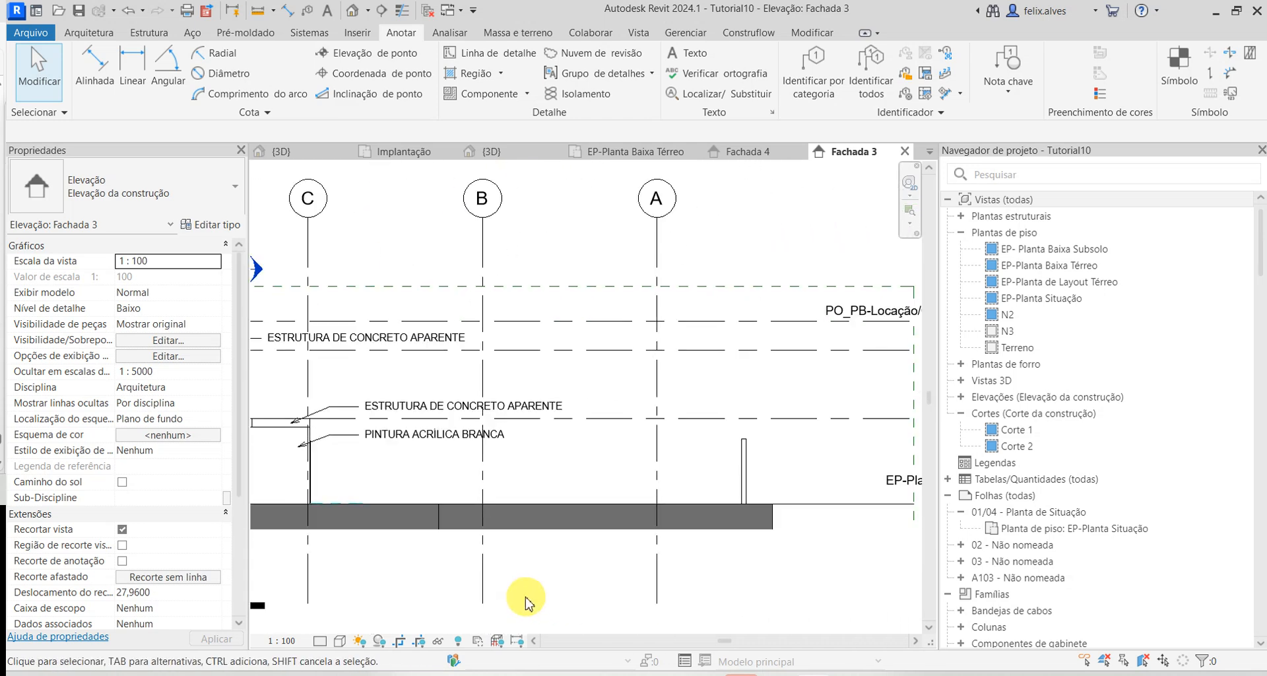
# - Set the view scale of Fachada 3 to 1 : 50 and examine the finish notes, hatches and grid bubbles
pyautogui.click(282, 640)
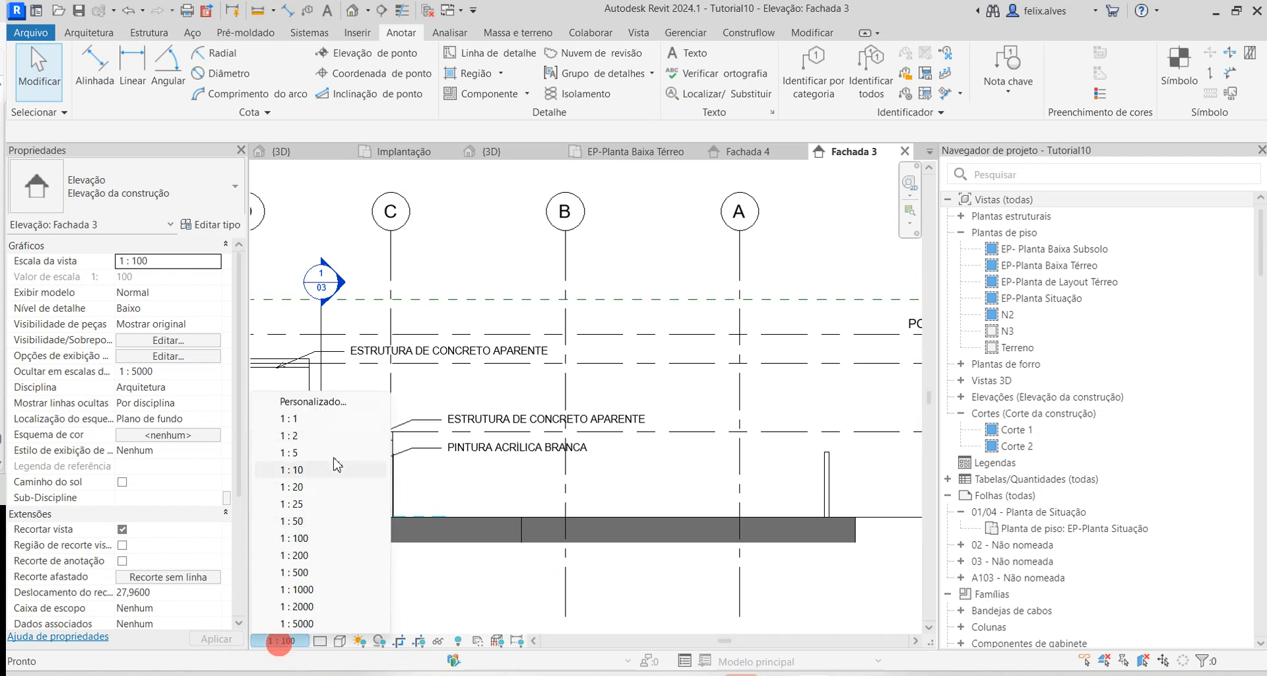
pyautogui.click(294, 521)
pyautogui.moveTo(635, 551); pyautogui.dragTo(802, 556, button='middle')
pyautogui.scroll(1, 696, 565)
pyautogui.scroll(2, 517, 561)
pyautogui.moveTo(555, 573); pyautogui.dragTo(713, 591, button='middle')
pyautogui.scroll(1, 390, 555)
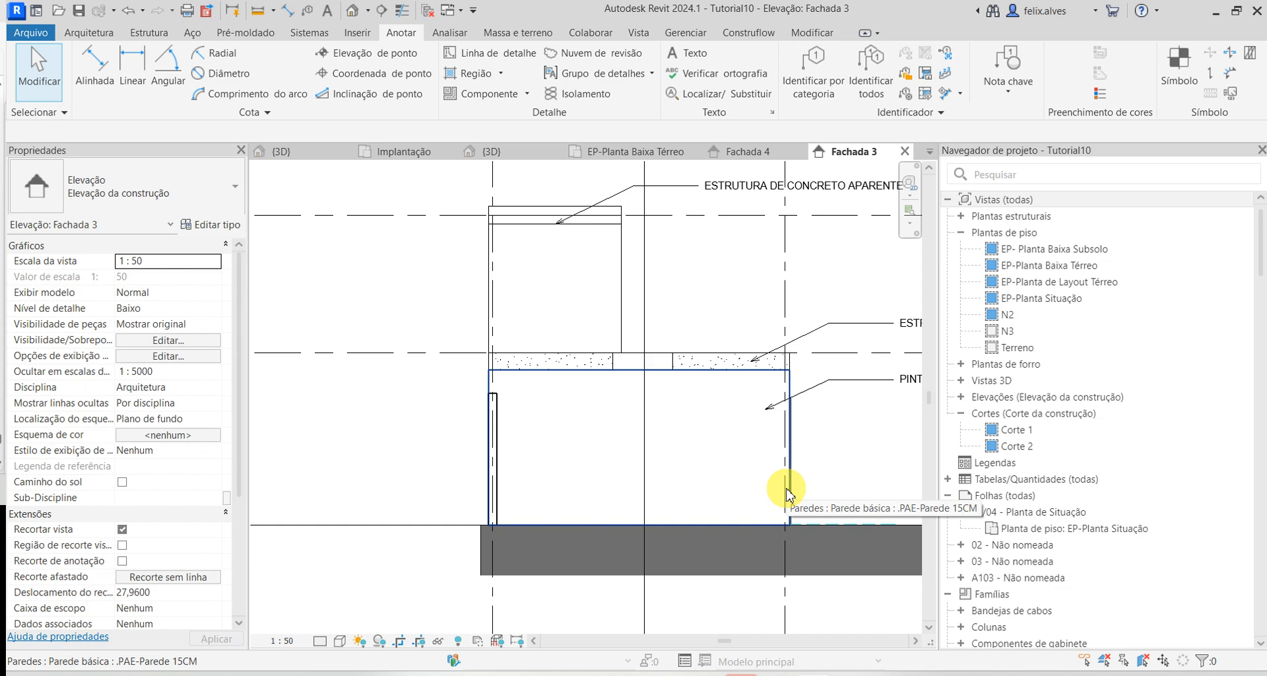
pyautogui.scroll(-2, 760, 497)
pyautogui.moveTo(682, 500); pyautogui.dragTo(428, 486, button='middle')
pyautogui.scroll(-2, 440, 483)
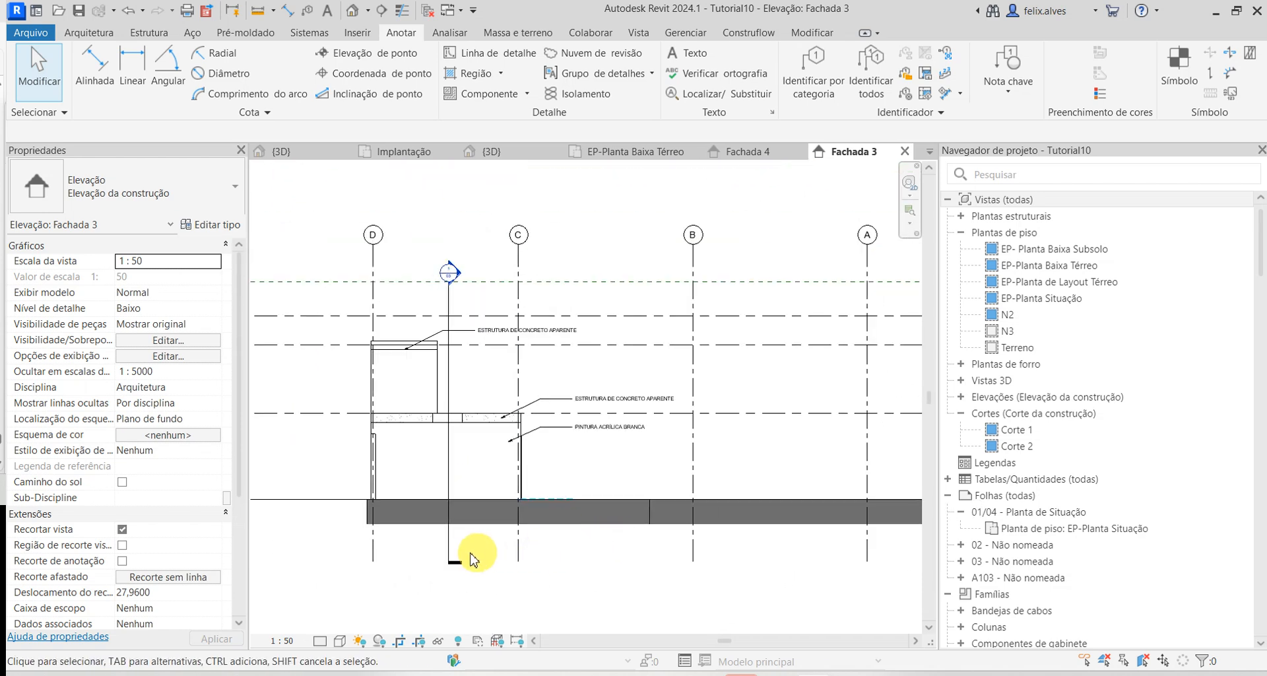
pyautogui.scroll(-2, 415, 558)
pyautogui.moveTo(536, 542); pyautogui.dragTo(466, 541, button='middle')
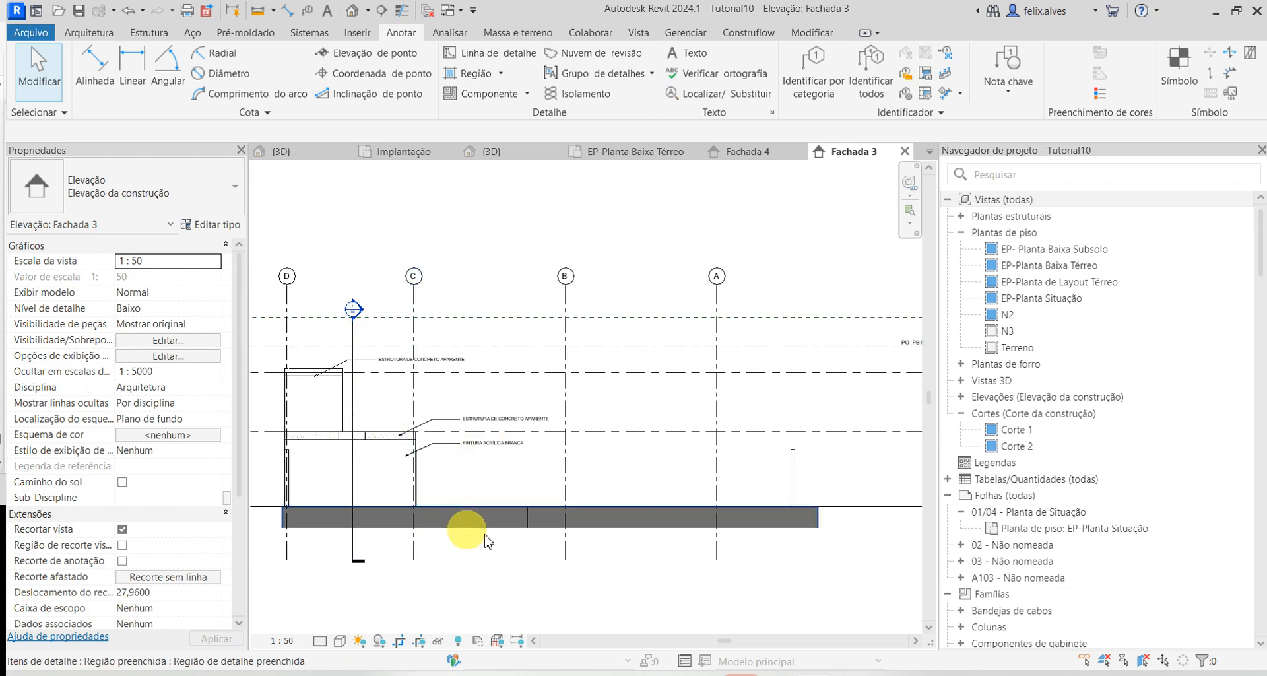
# - Return the Fachada 3 view scale to 1 : 100
pyautogui.click(292, 645)
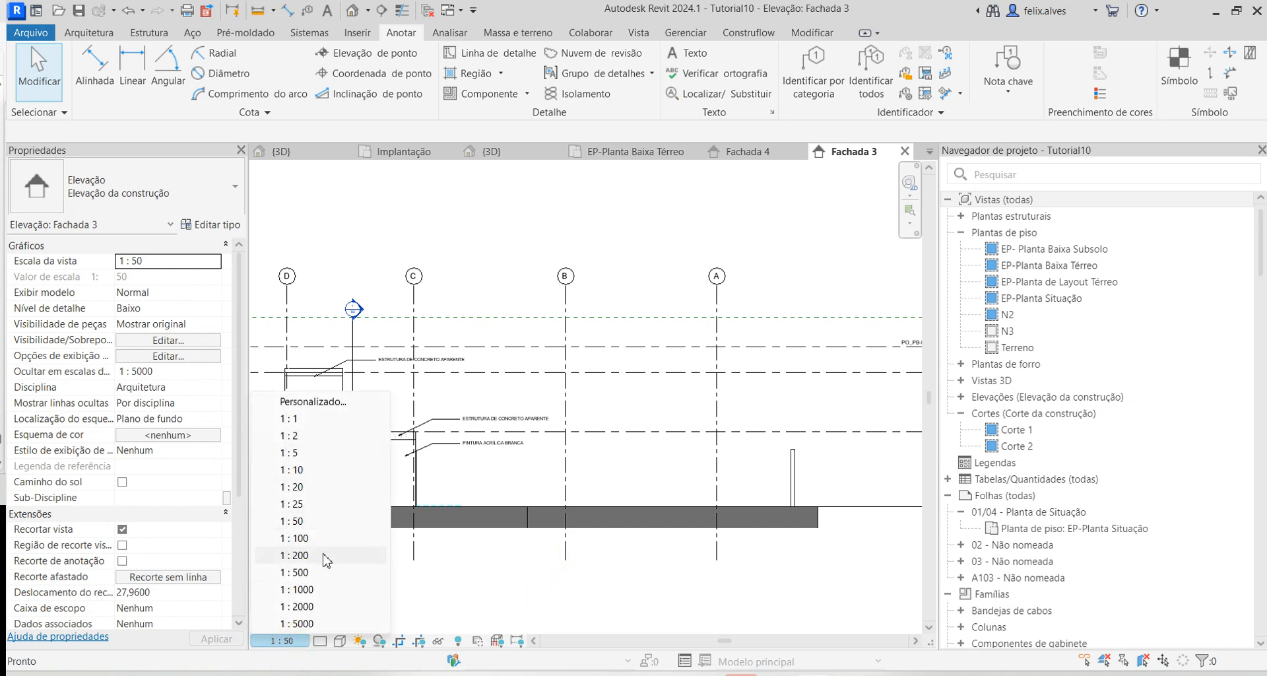
pyautogui.click(322, 542)
pyautogui.click(654, 574)
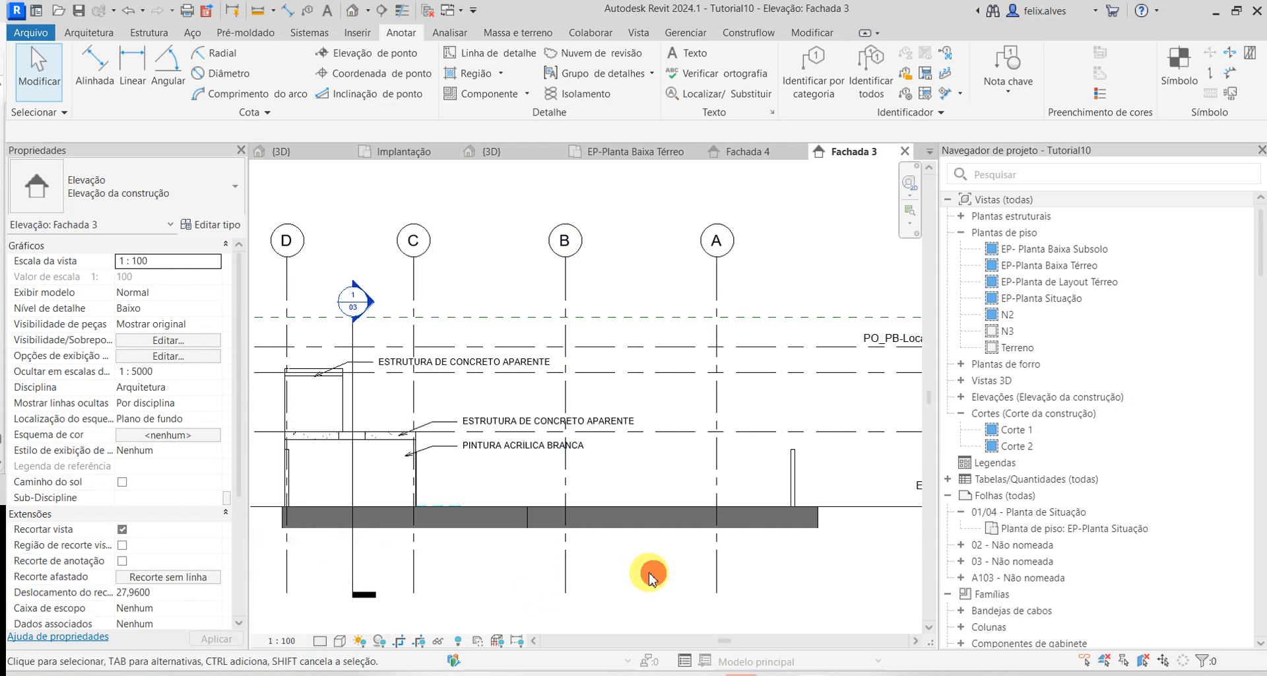